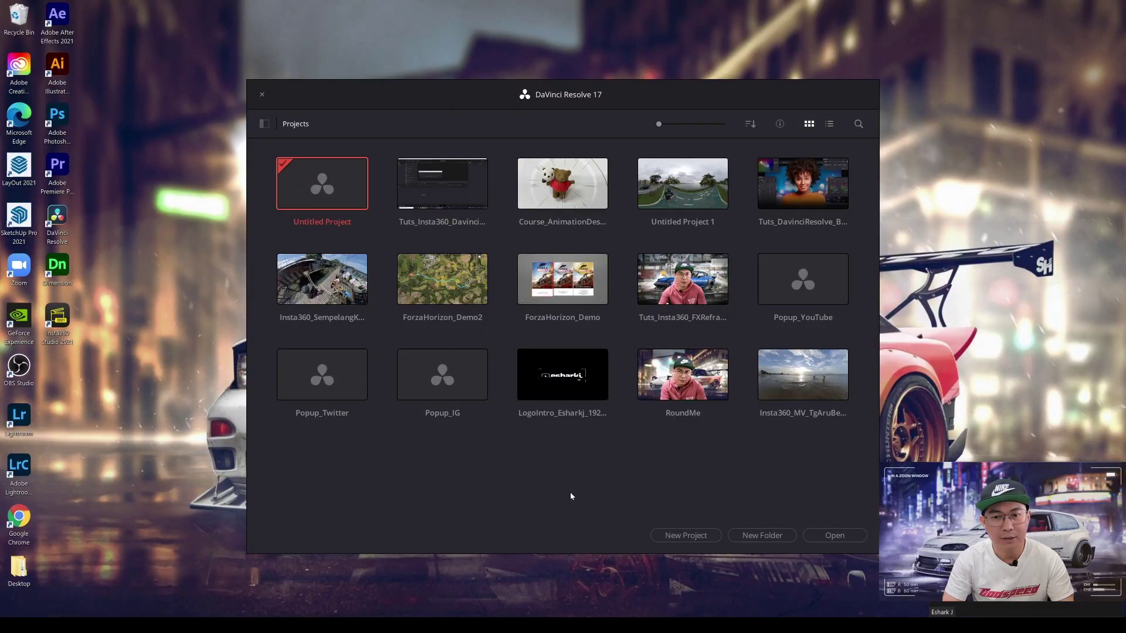
Create a new project named CrashCourse_DavinciResolve17.
left_click(705, 537)
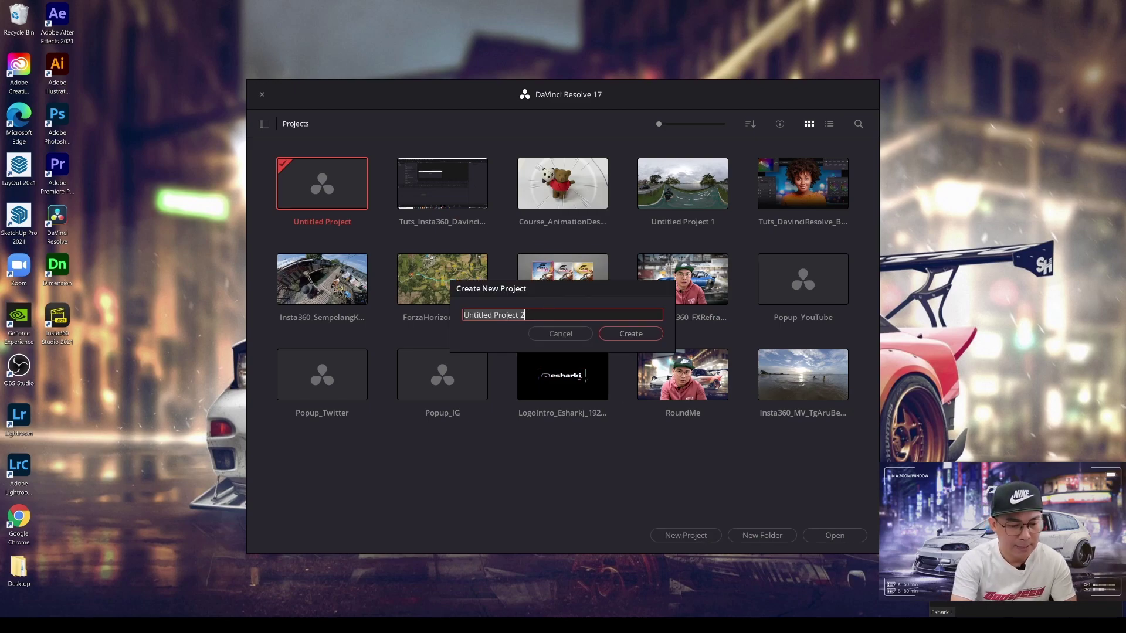
type("CrashCo")
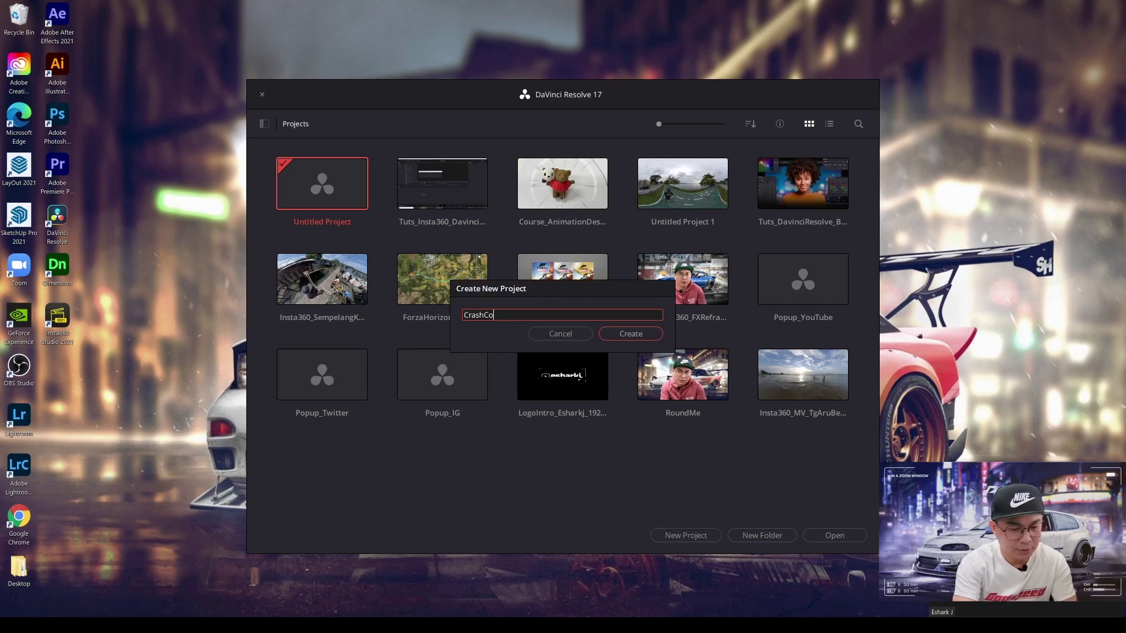
type("urse_Da")
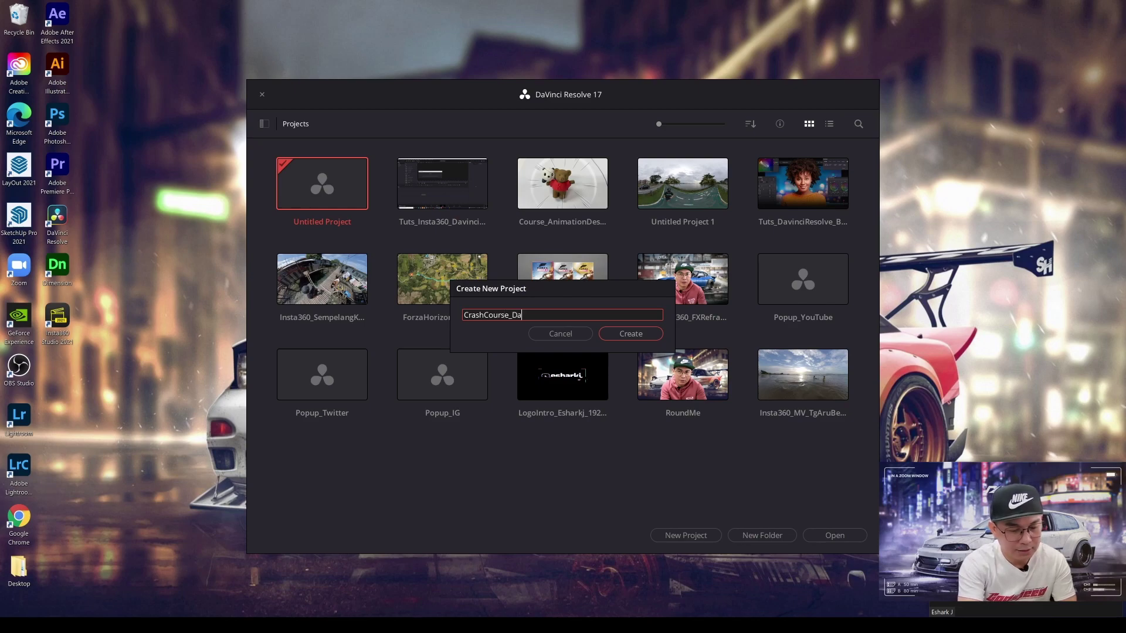
type("vinciRe")
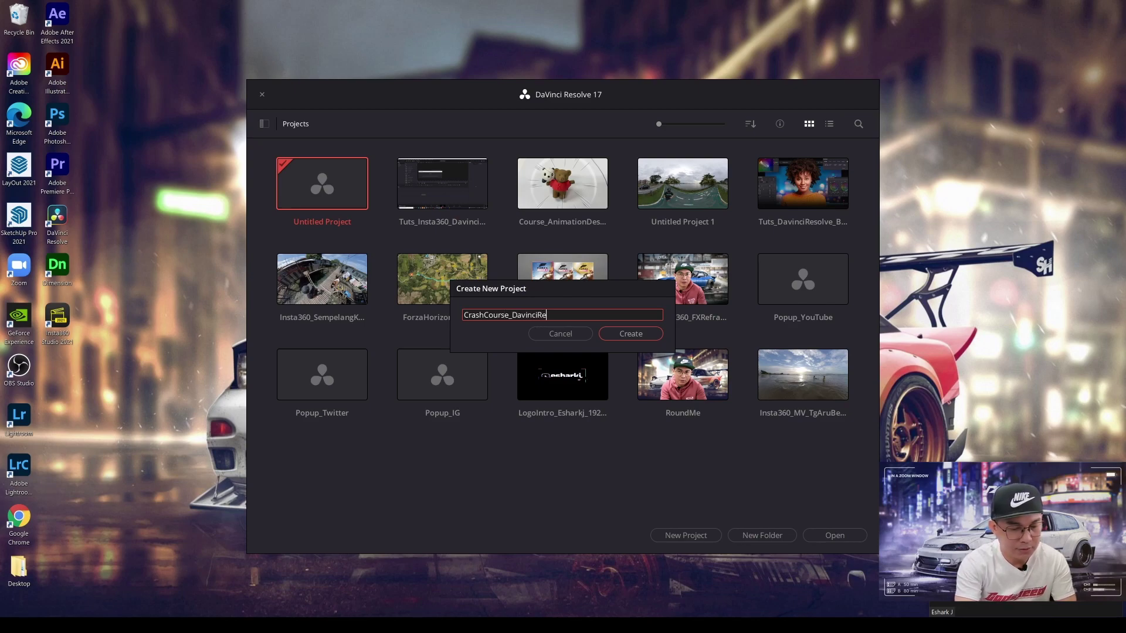
type("solve17")
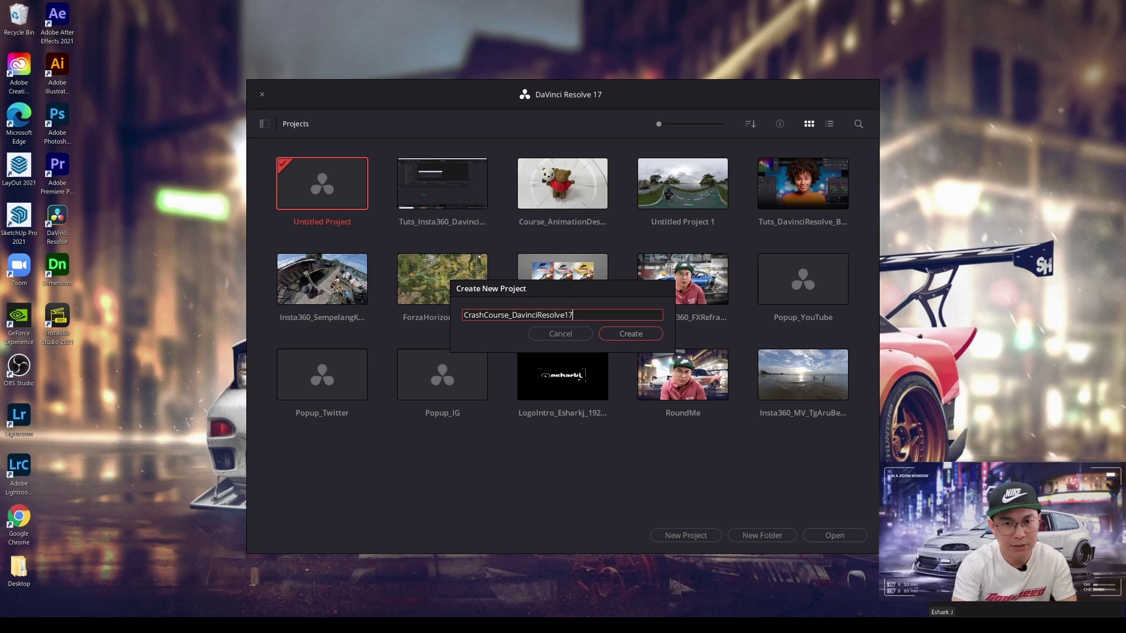
key("Return")
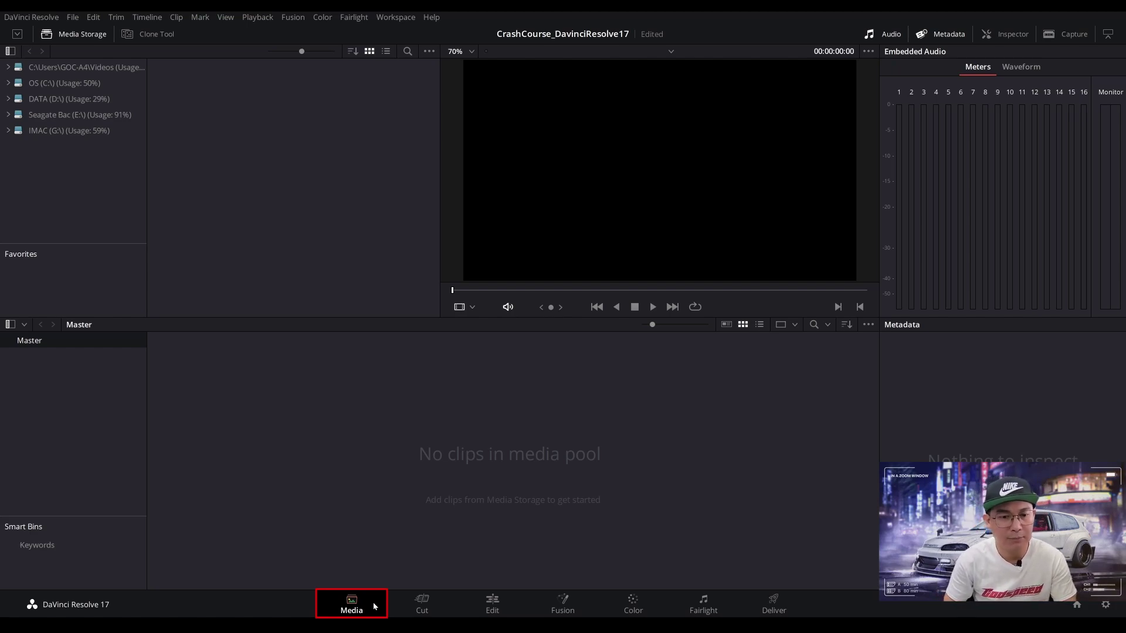
Look through the Cut, Edit, Fusion, Color, Fairlight and Deliver pages of the empty project.
left_click(446, 609)
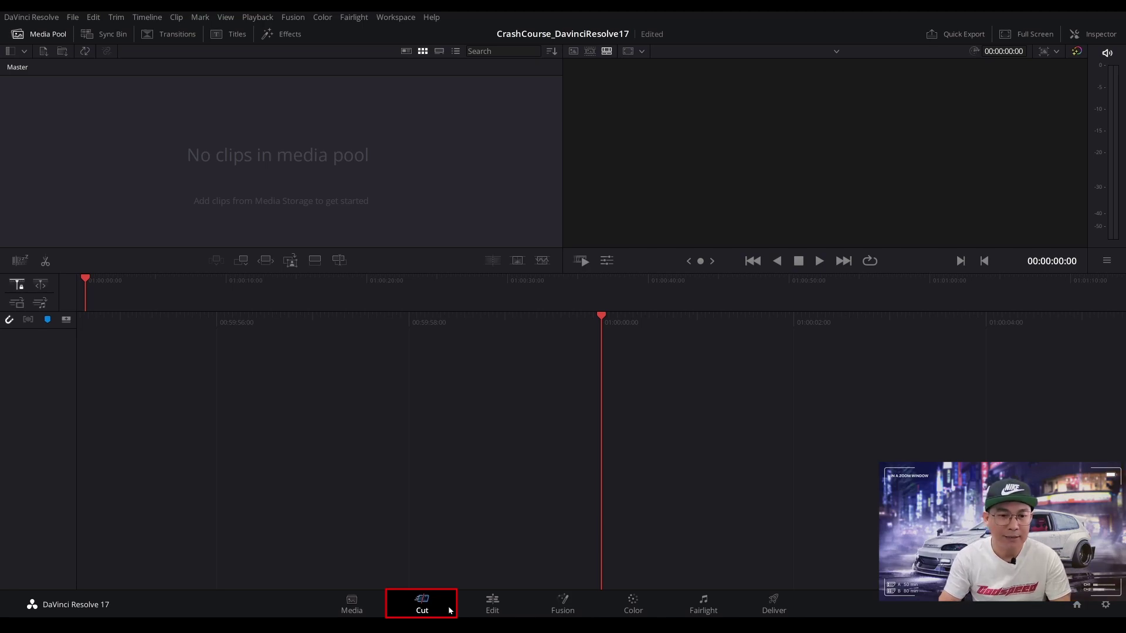
left_click(519, 604)
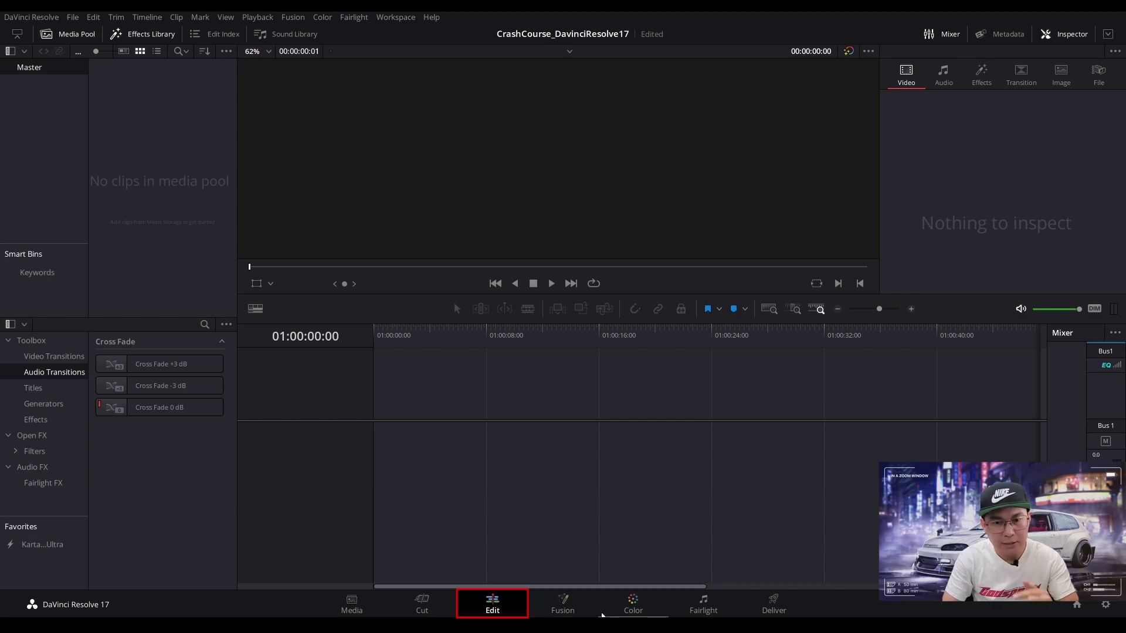
left_click(591, 609)
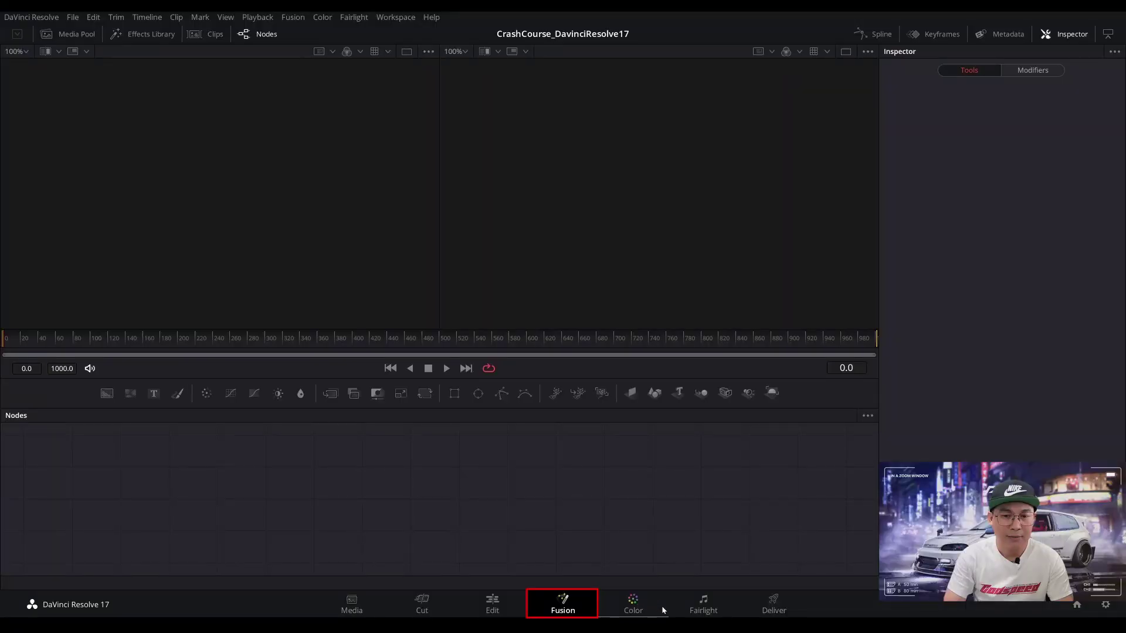
left_click(662, 609)
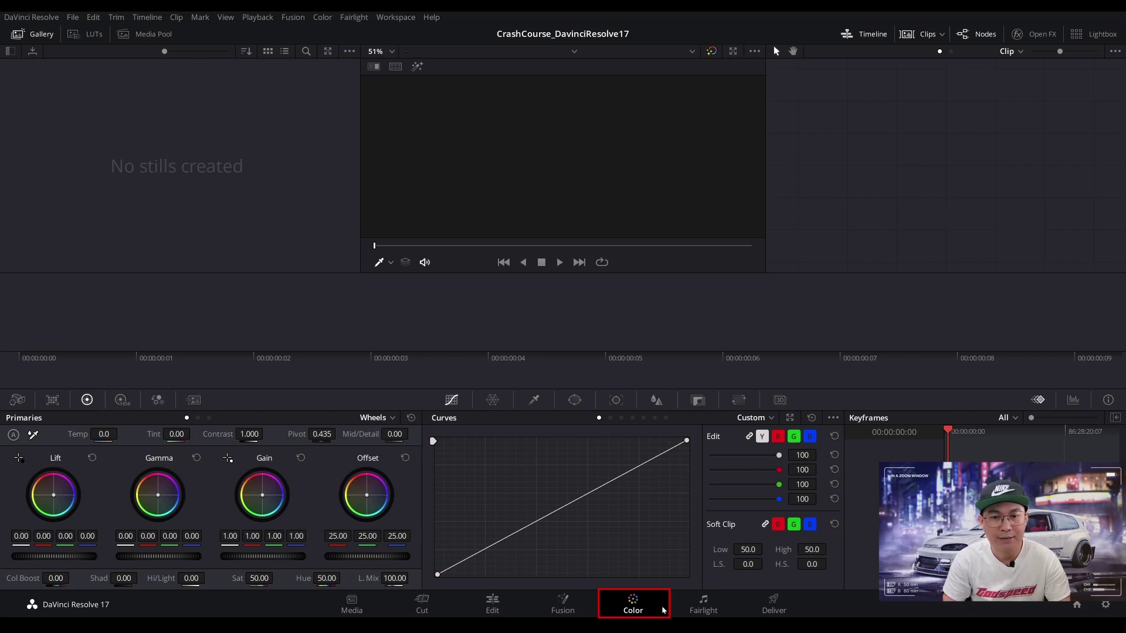
left_click(726, 610)
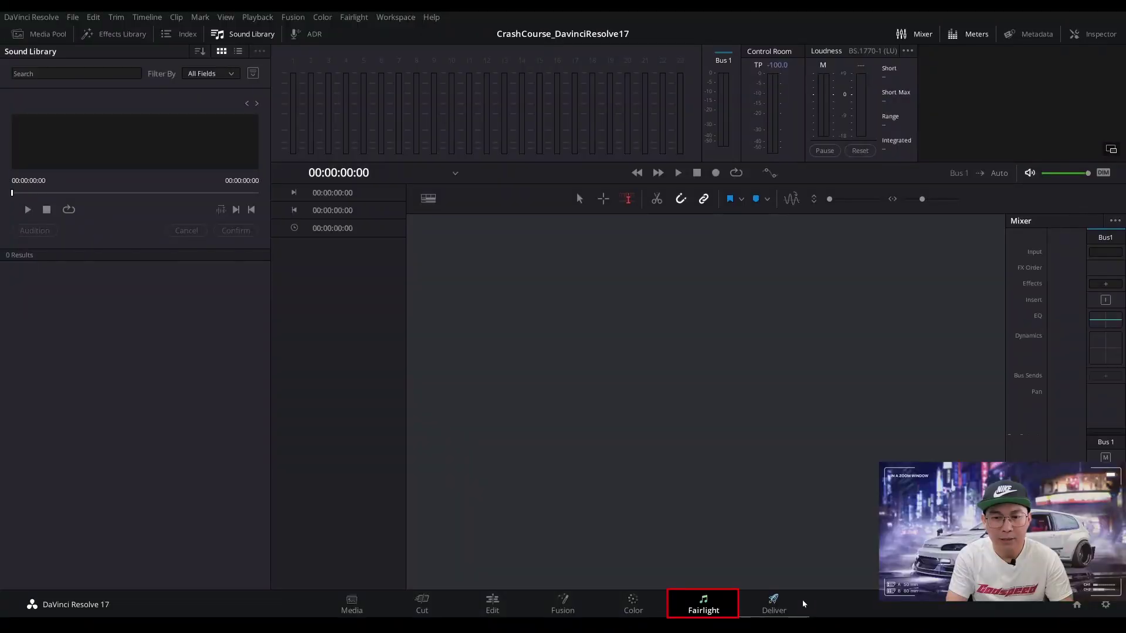
left_click(802, 603)
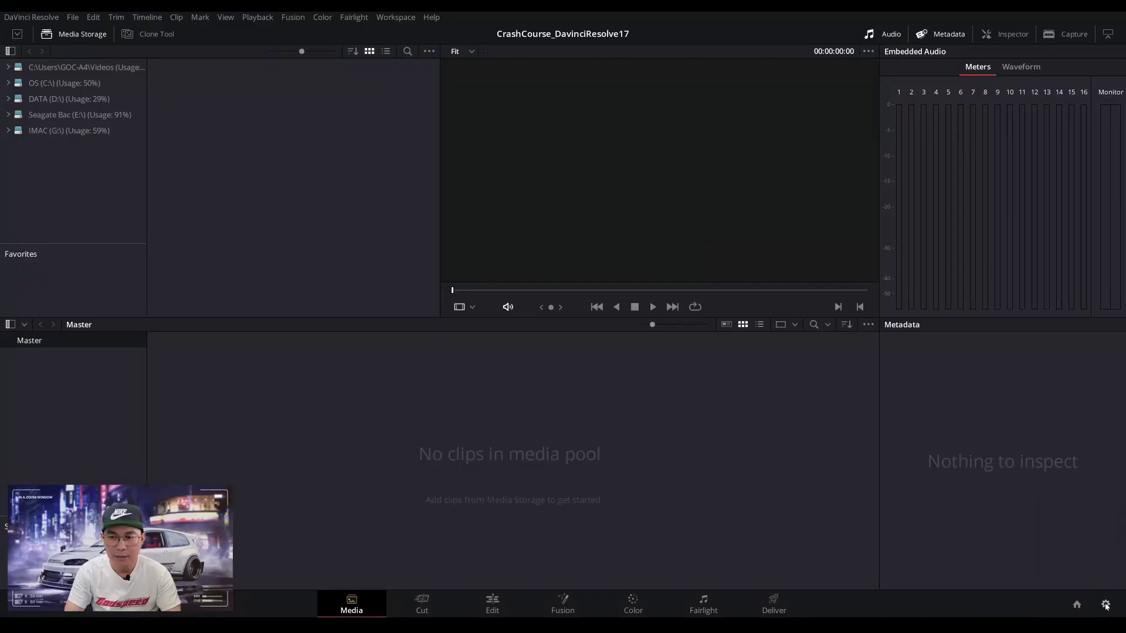
Review the project presets and save the master settings with a 1920 x 1080 HD timeline resolution at 24 frames per second.
left_click(1107, 606)
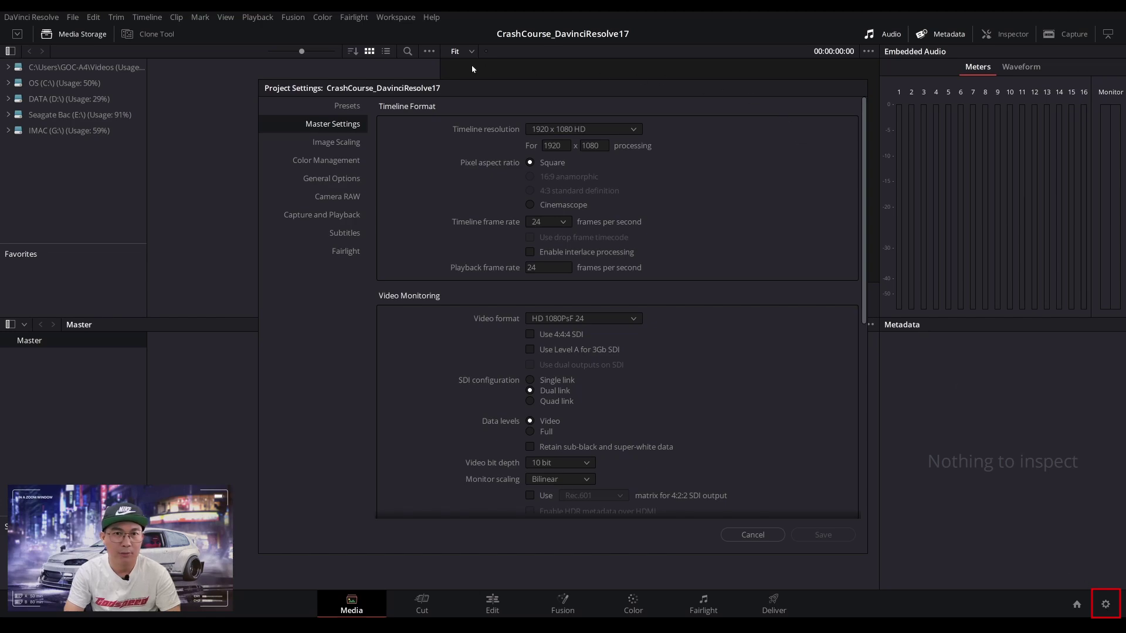
left_click(351, 106)
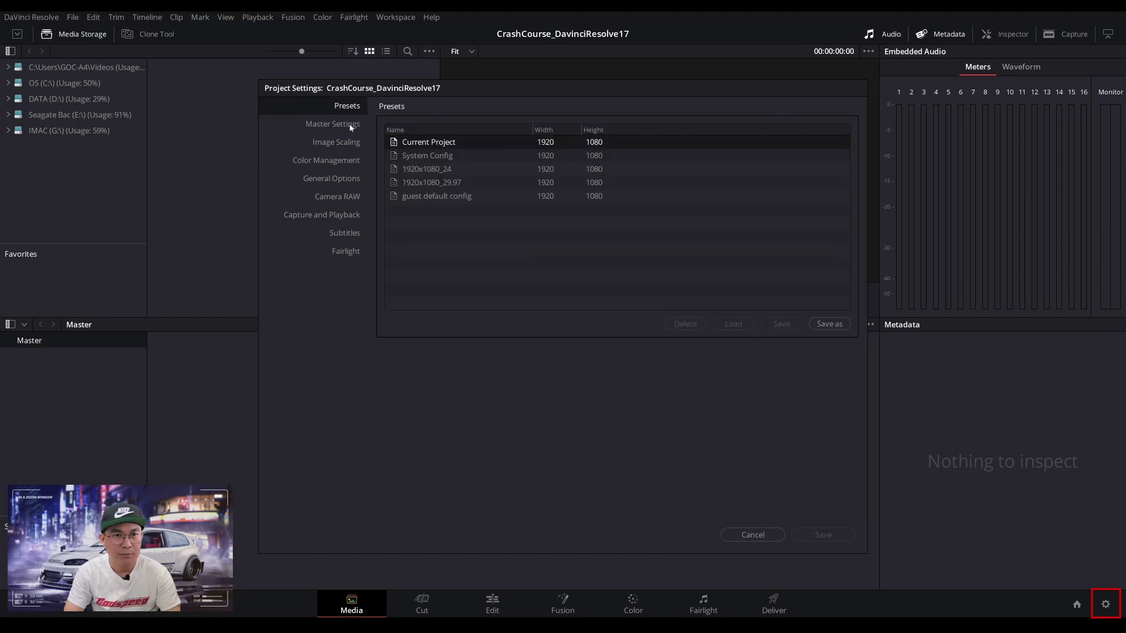
left_click(332, 125)
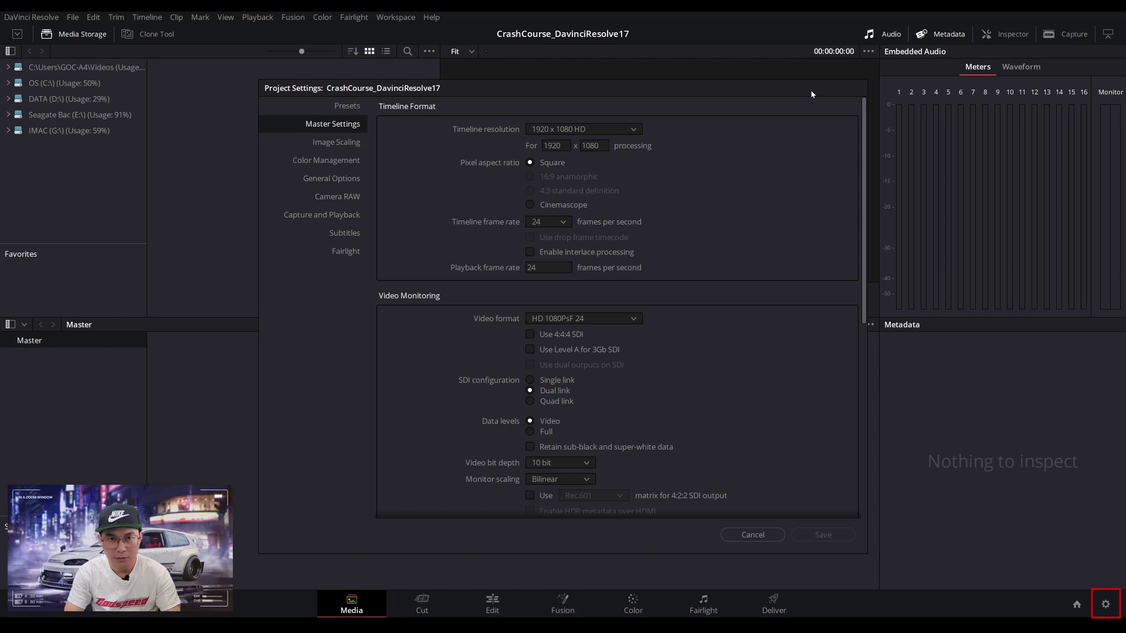
left_click(638, 131)
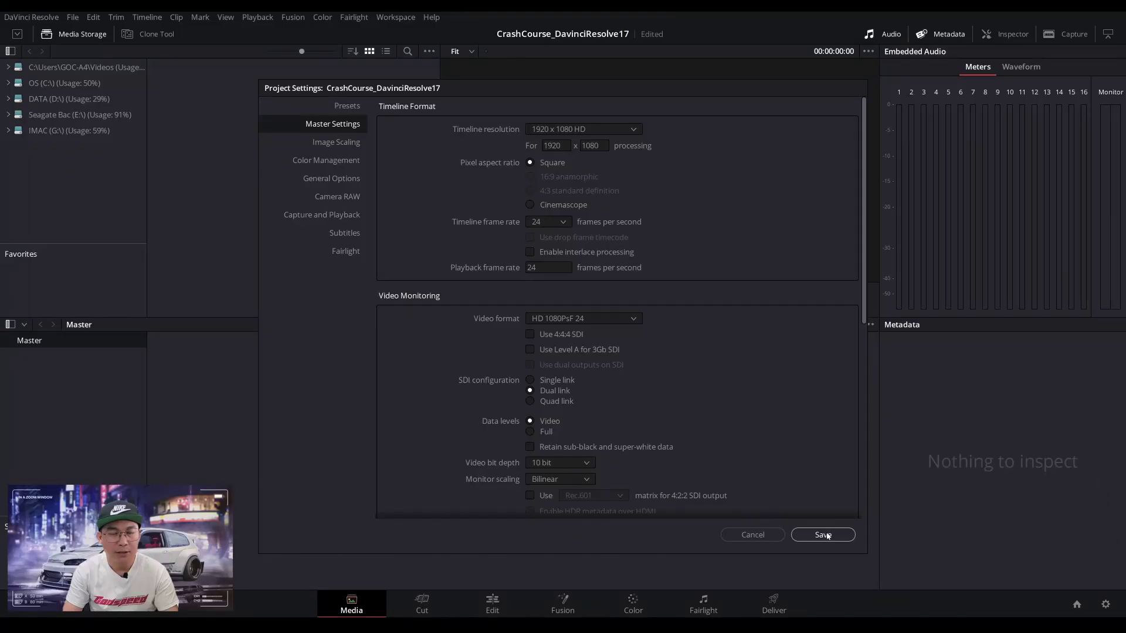
left_click(821, 533)
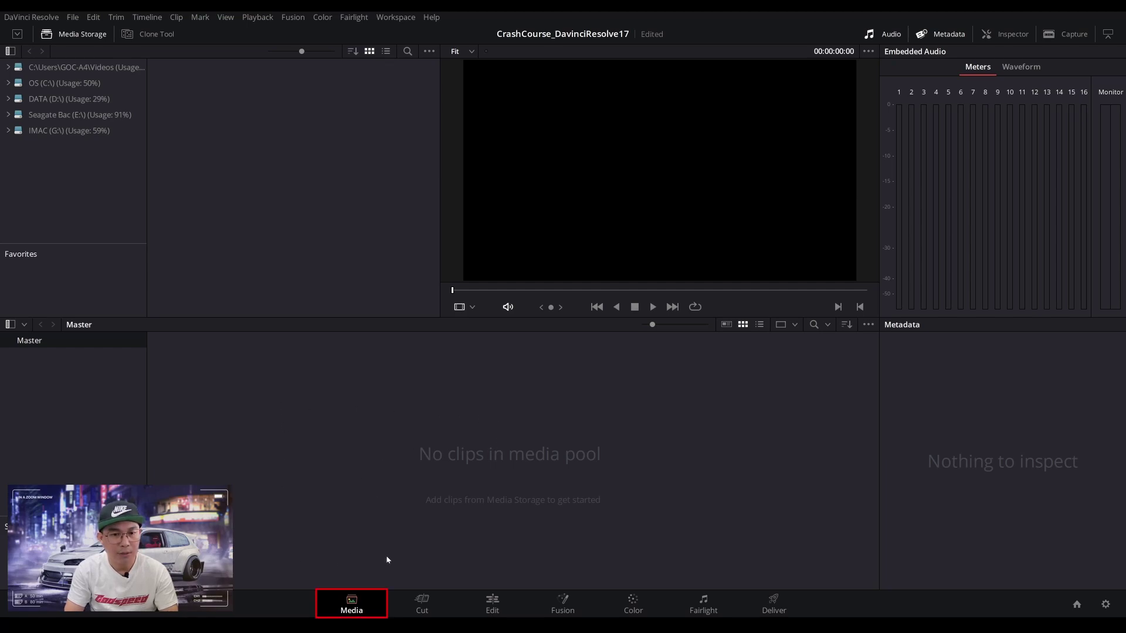
Import all fourteen mixkit video clips from the Vids folder into the media pool, changing the project frame rate to match them.
right_click(291, 390)
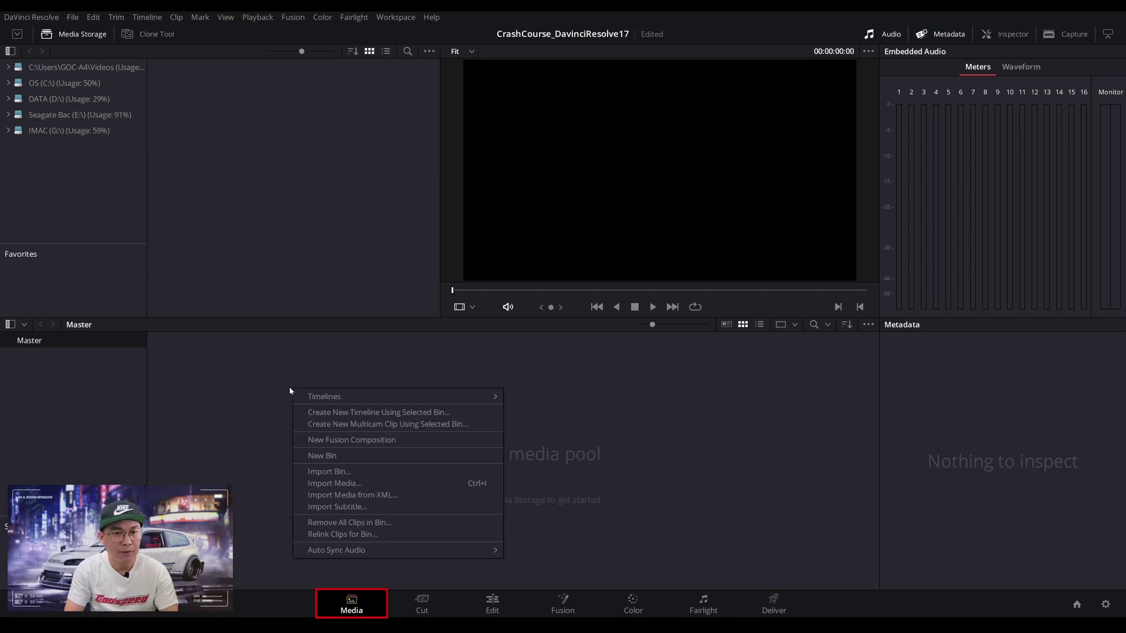
left_click(421, 483)
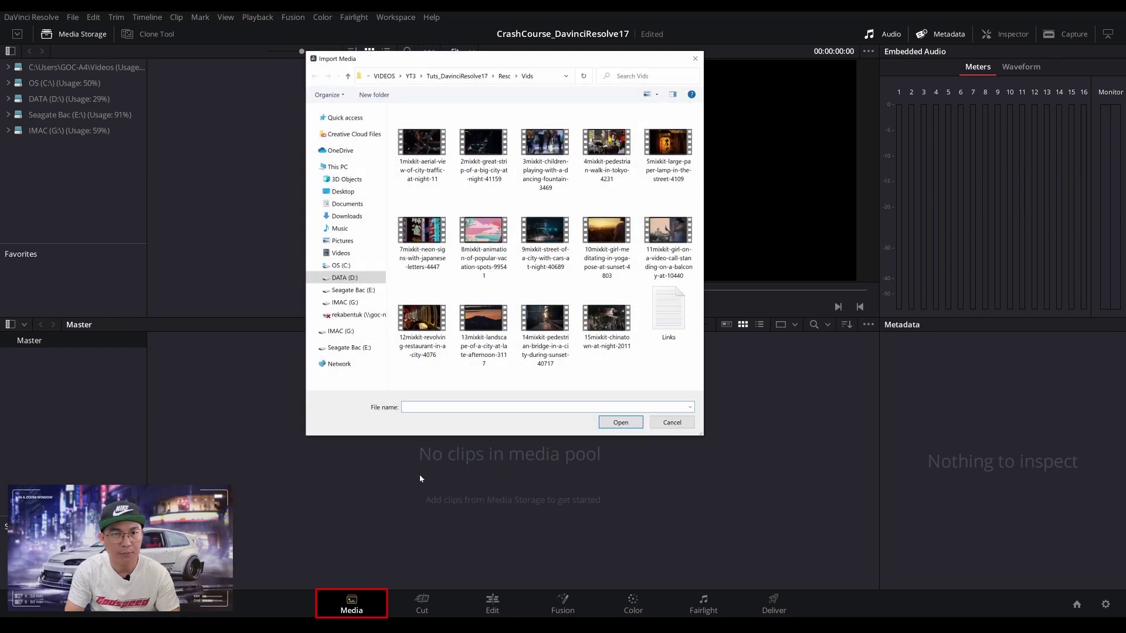
left_click(424, 143)
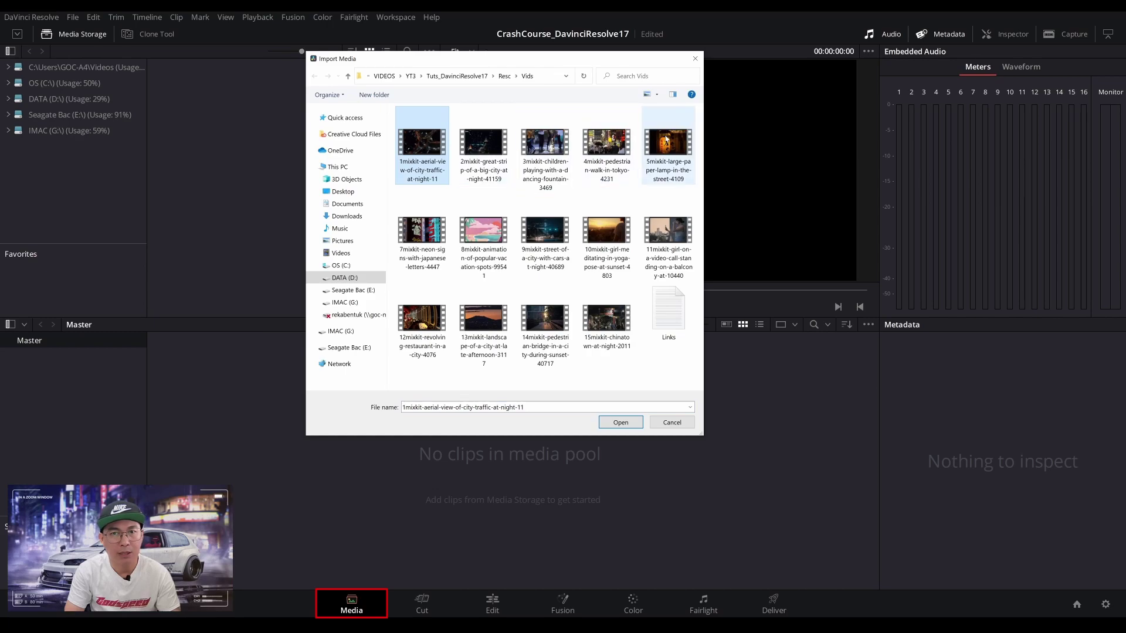
left_click(597, 311, "shift")
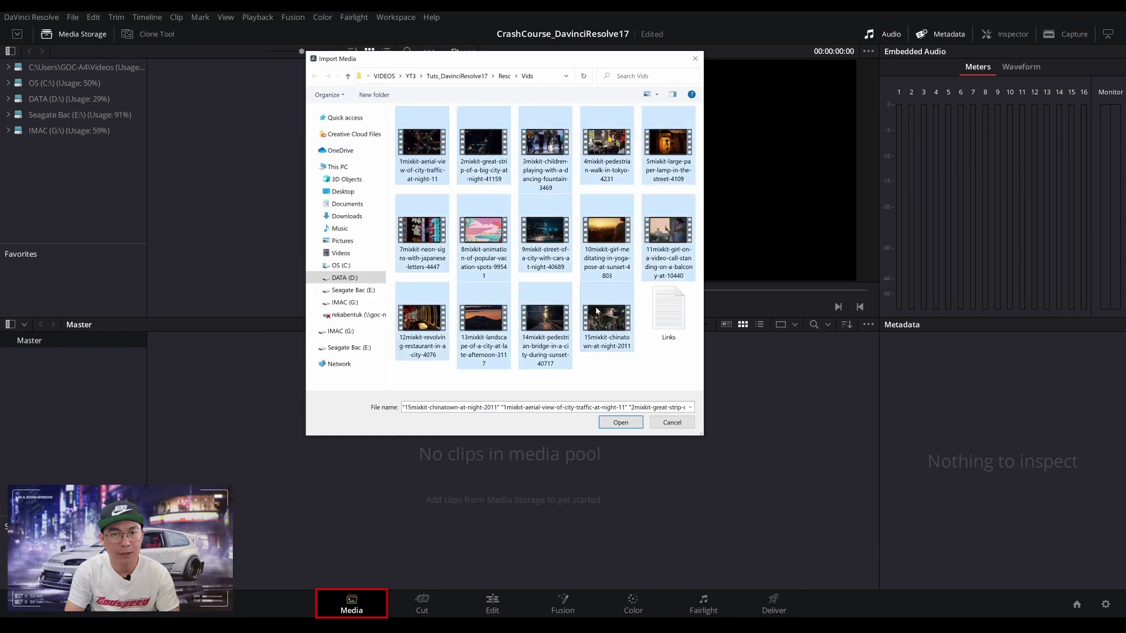
left_click(620, 422)
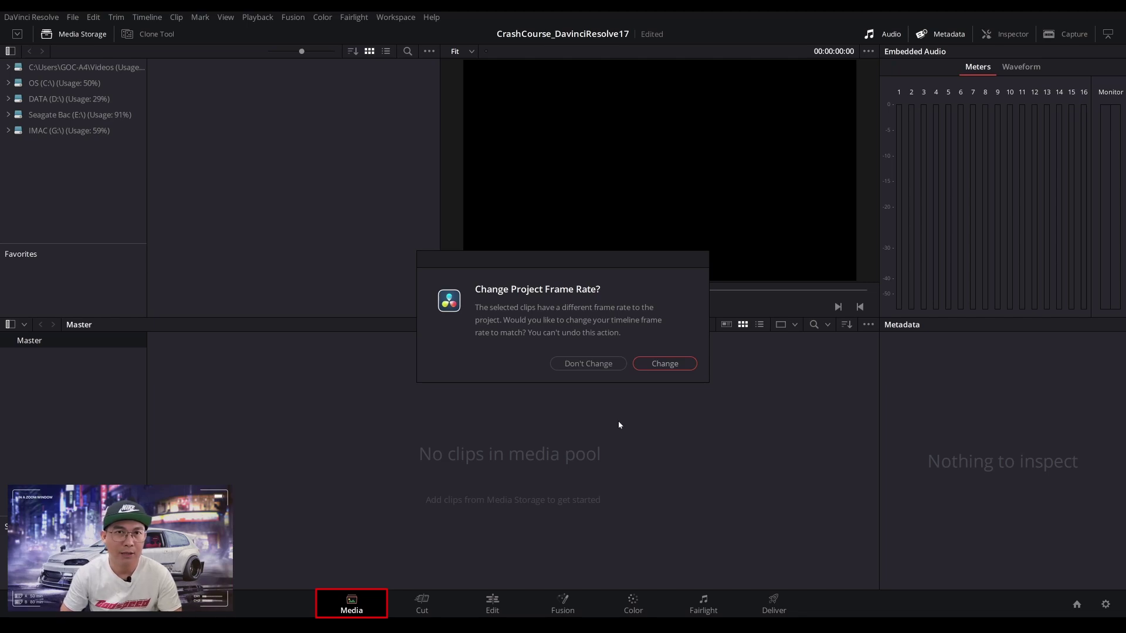
left_click(676, 364)
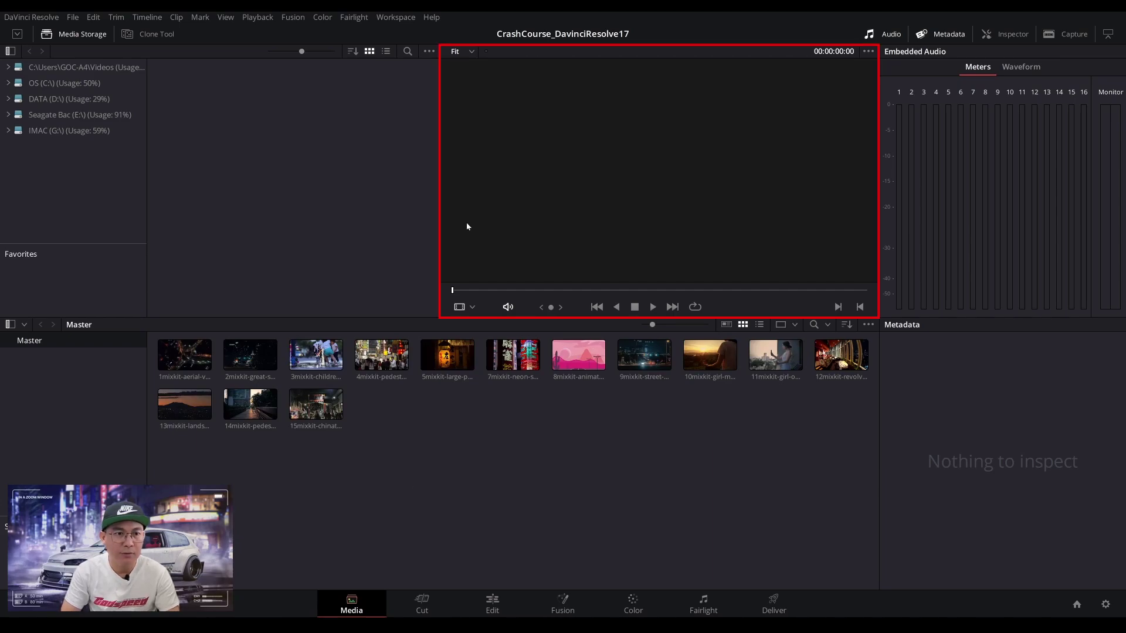
Preview the first four imported clips one after another in the Media page viewer, and deselect them.
left_click(187, 358)
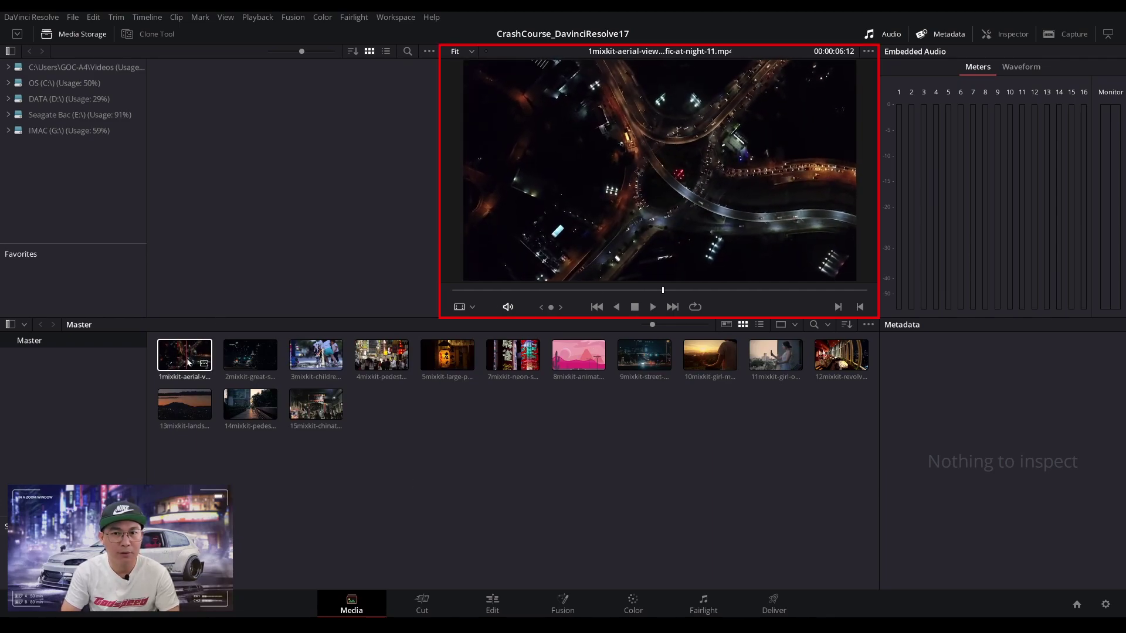
left_click(244, 359)
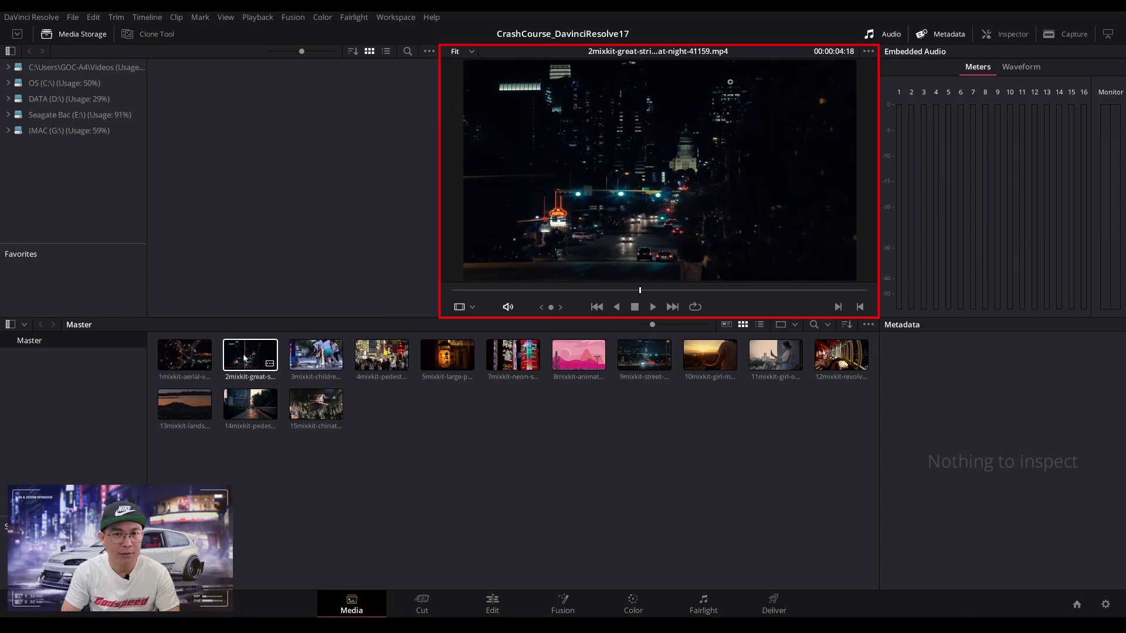
left_click(311, 359)
left_click(377, 359)
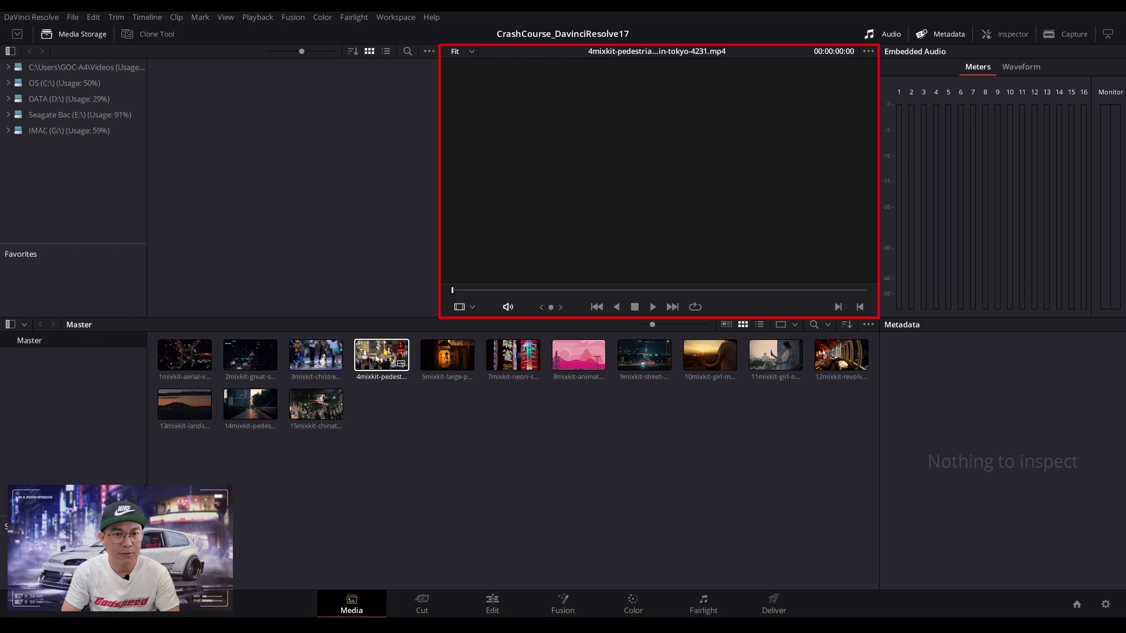
left_click(386, 473)
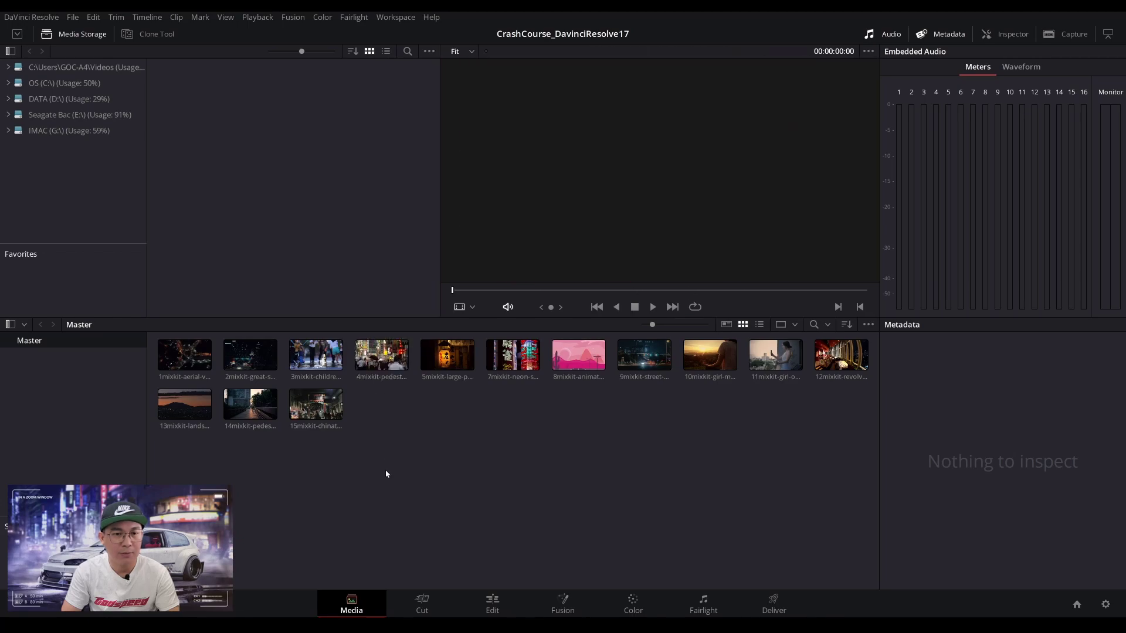
On the Edit page, place the 1mixkit-aerial-view-of-city-traffic-at-night-11 clip at the start of a new timeline's first video track.
left_click(454, 610)
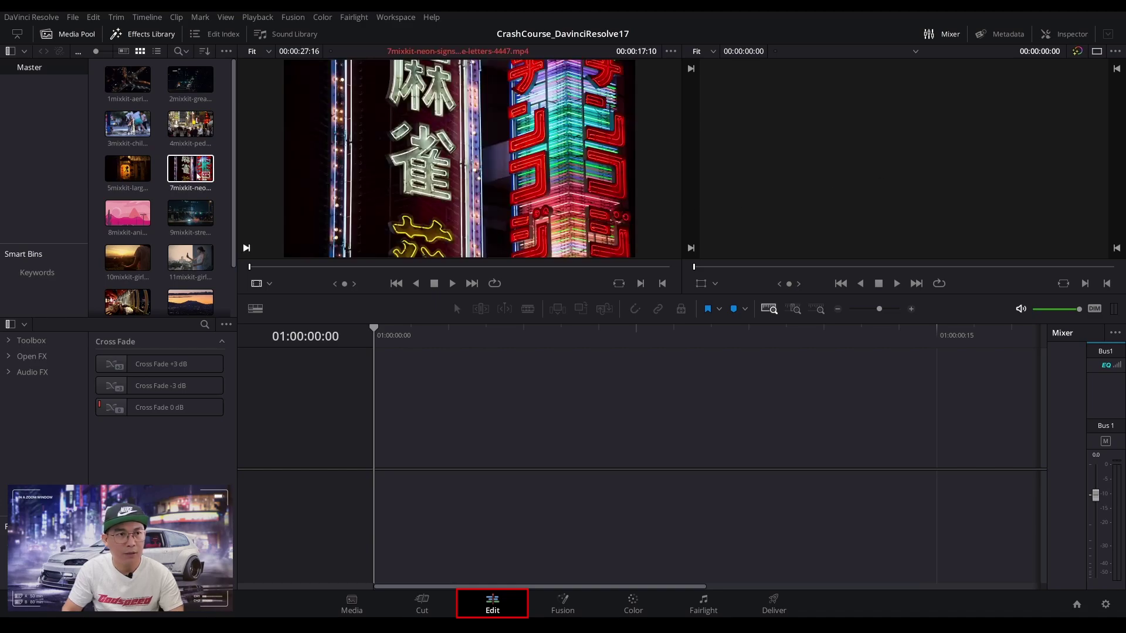
left_click(125, 83)
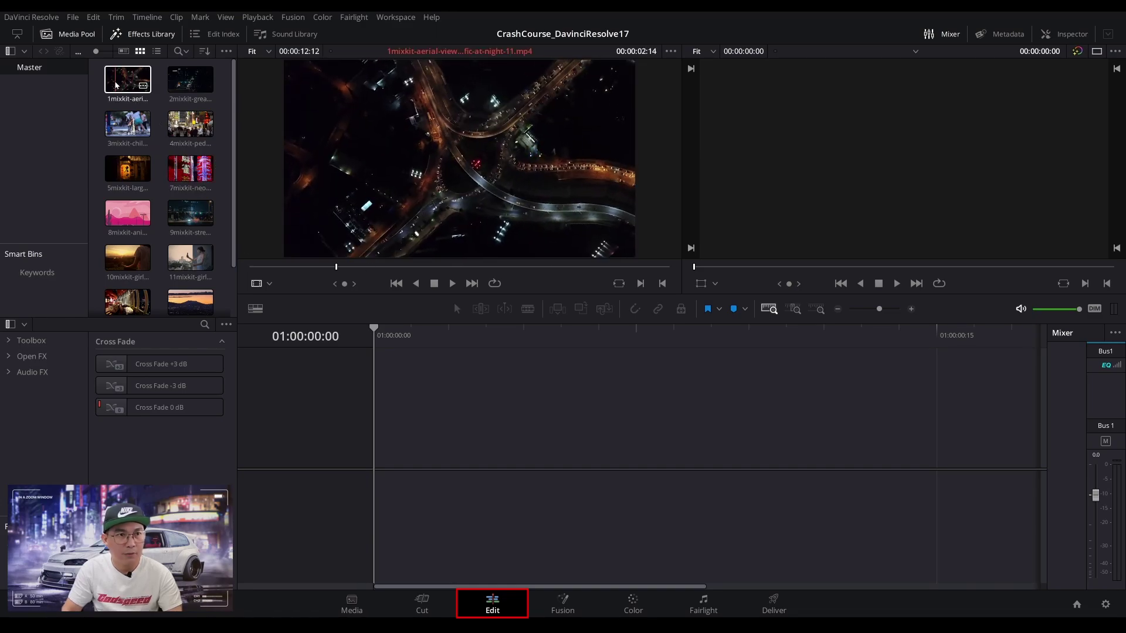
left_click_drag(121, 84, 394, 446)
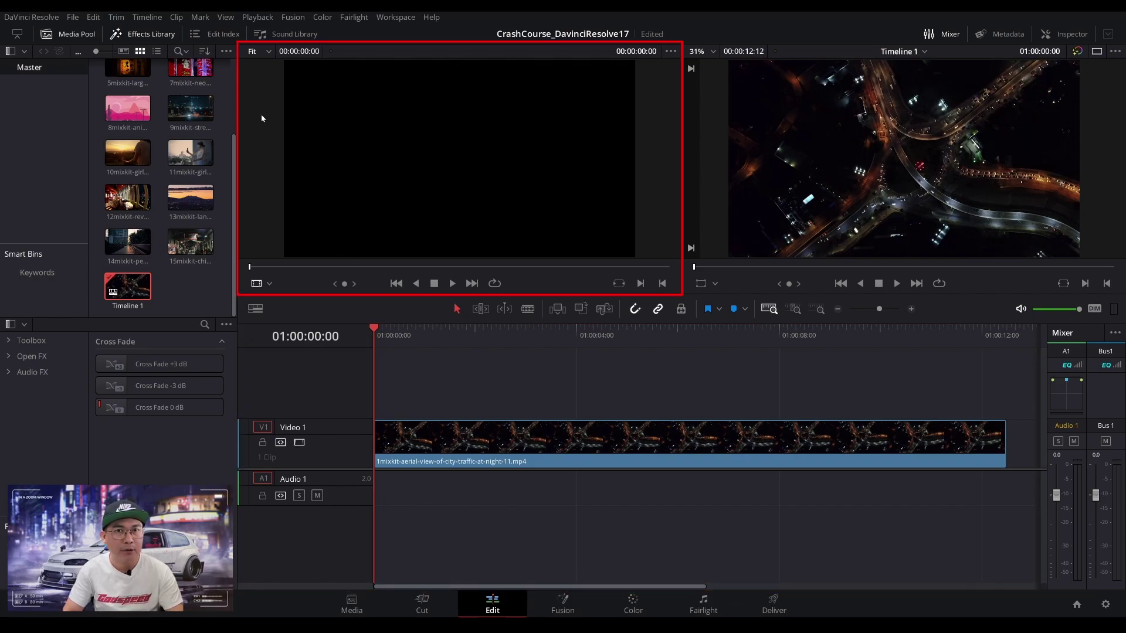
Preview the 11mixkit clip of the girl on the balcony in the source viewer and compare it with the timeline viewer.
left_click(185, 155)
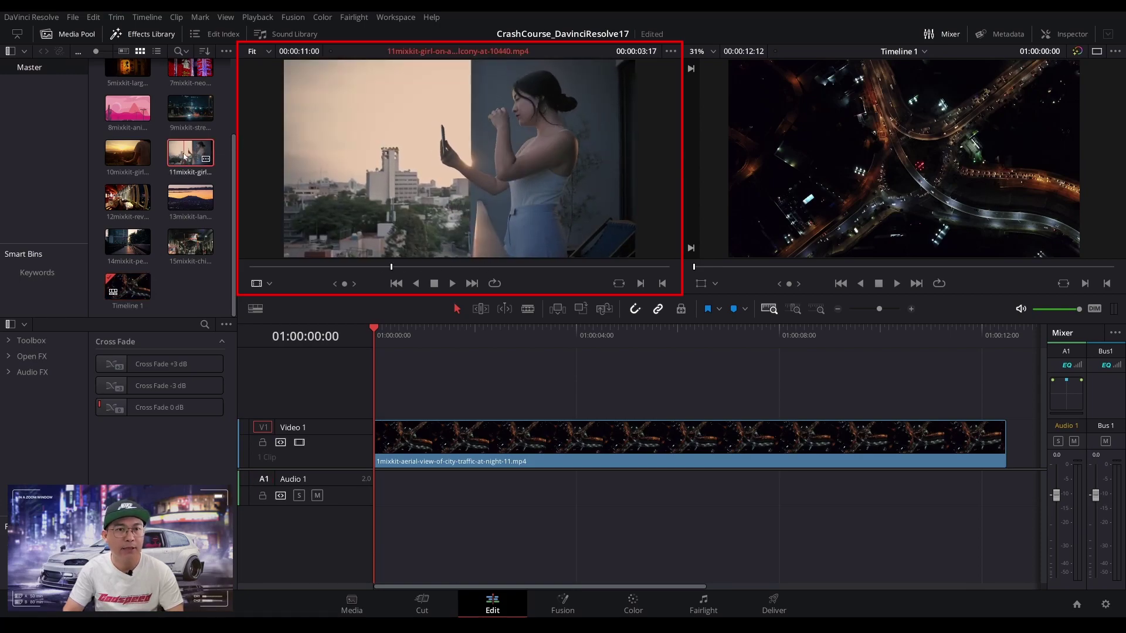
key("space")
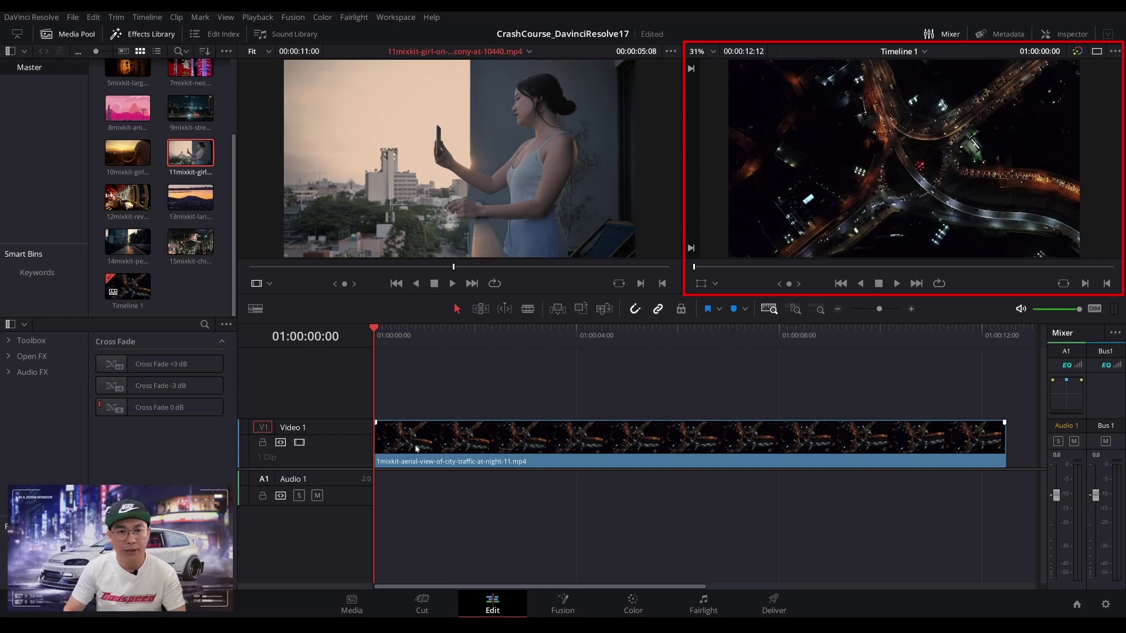
left_click_drag(404, 334, 374, 337)
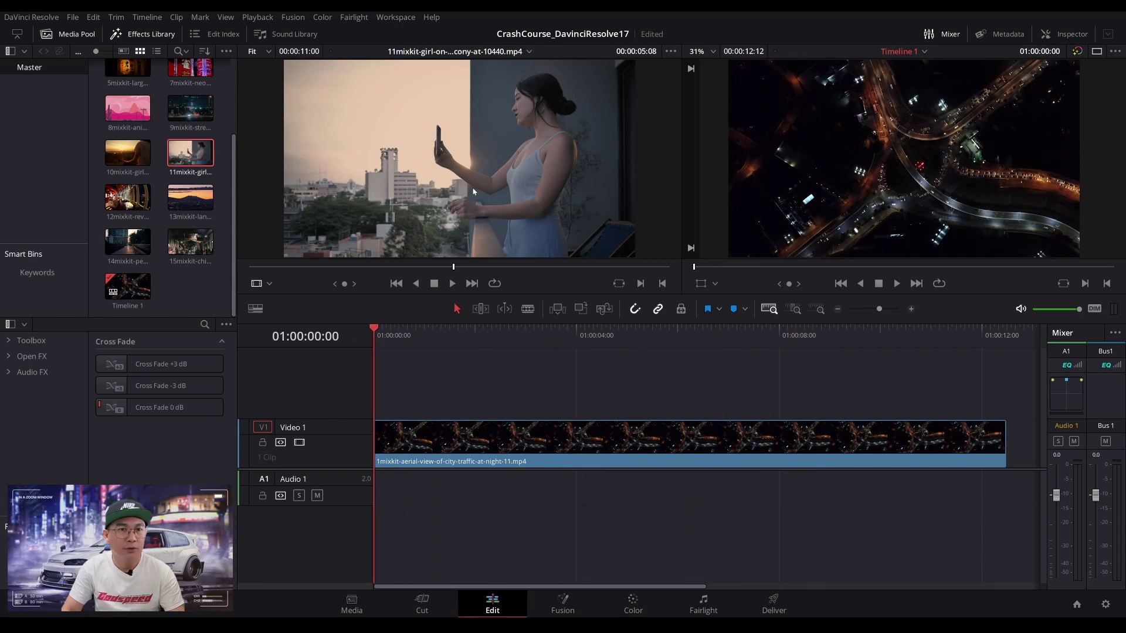
left_click(474, 191)
left_click_drag(234, 184, 235, 140)
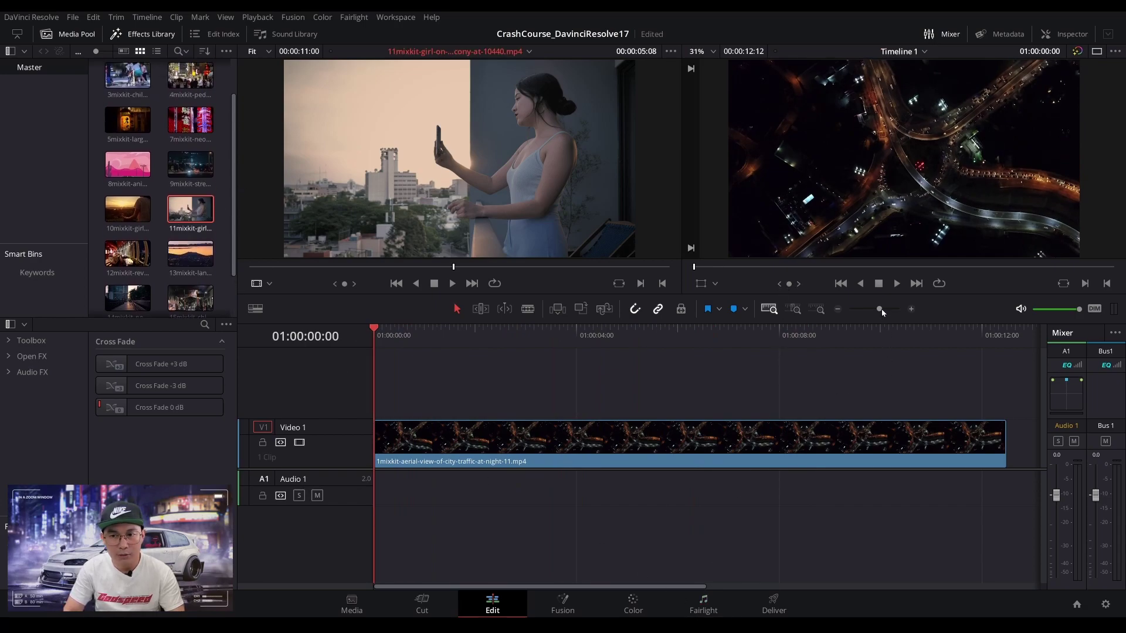
mouse_move(881, 310)
left_mouse_down()
mouse_move(867, 311)
mouse_move(899, 310)
mouse_move(867, 311)
mouse_move(896, 310)
mouse_move(878, 313)
left_mouse_up()
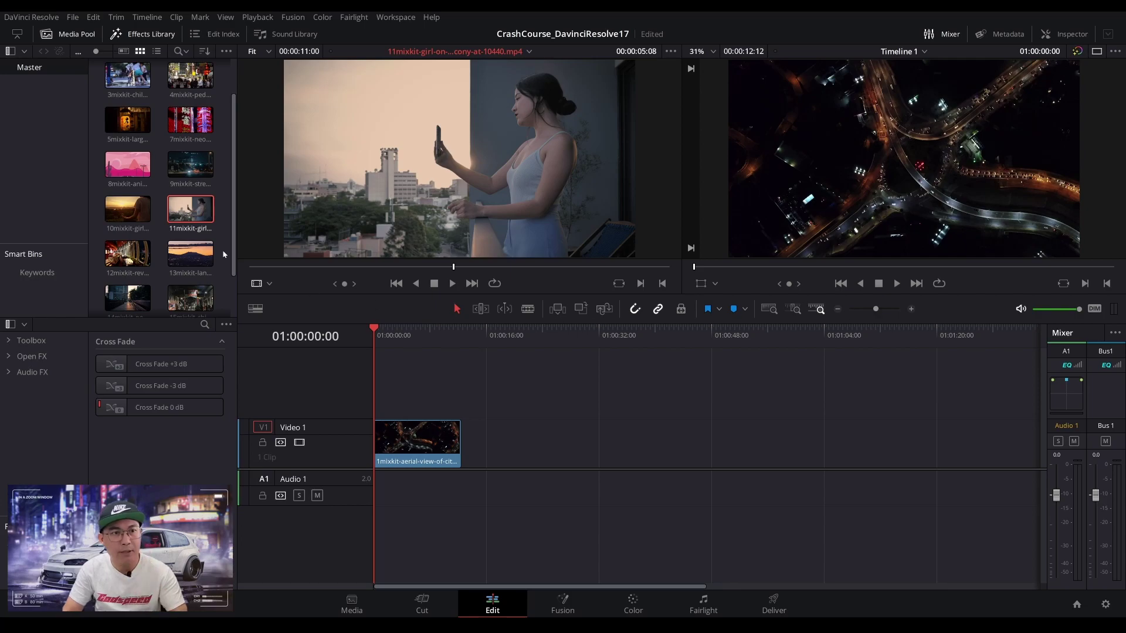
Place the 2mixkit-great-strip-of-a-big-city-at-night-41159 clip directly after the aerial traffic clip on the Video 1 track.
scroll(193, 176, "up", 2)
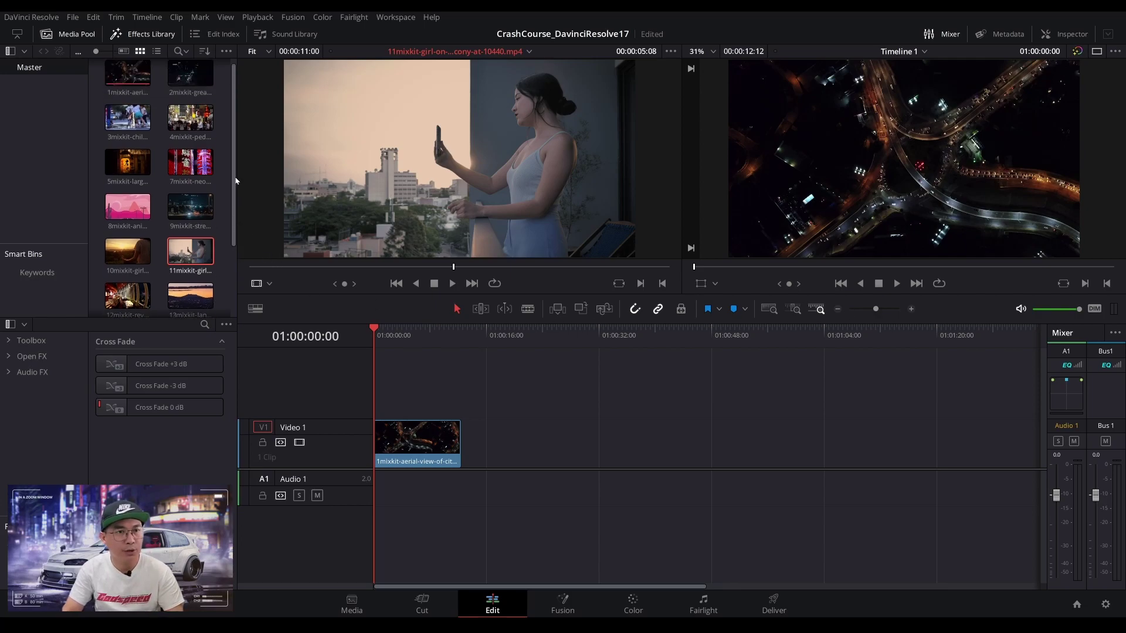
left_click(189, 81)
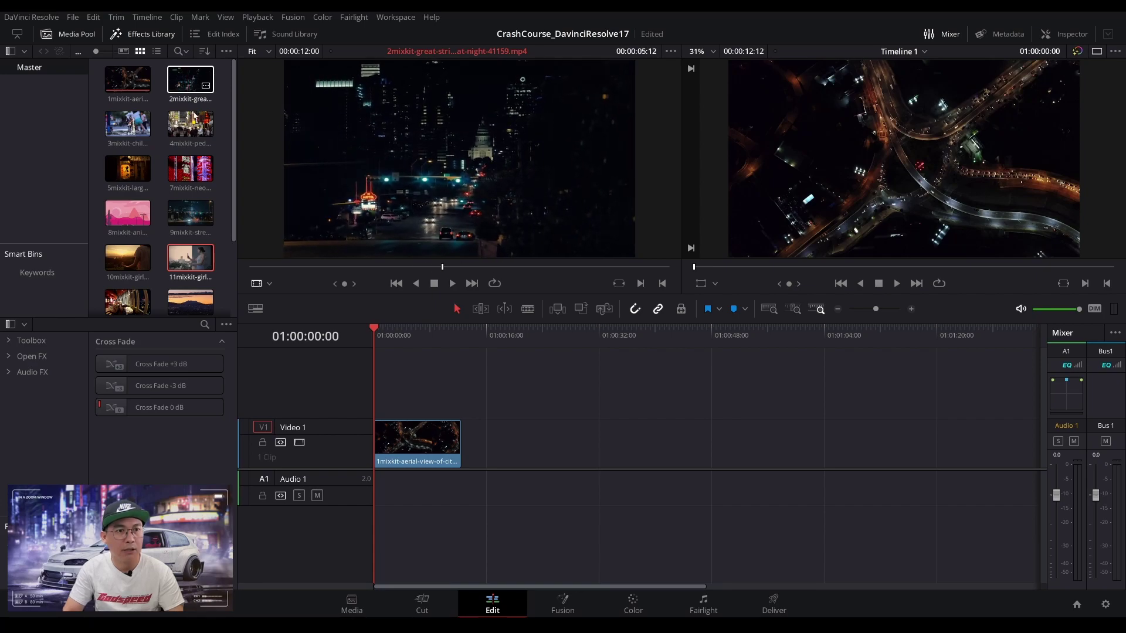
left_click(190, 217)
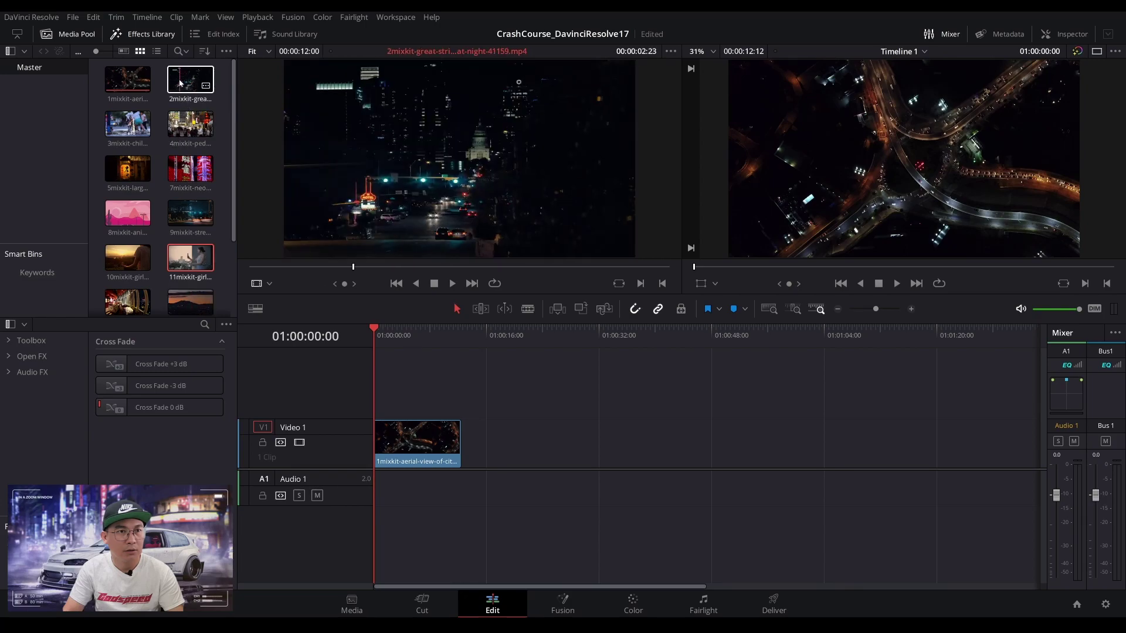
left_click_drag(180, 83, 499, 447)
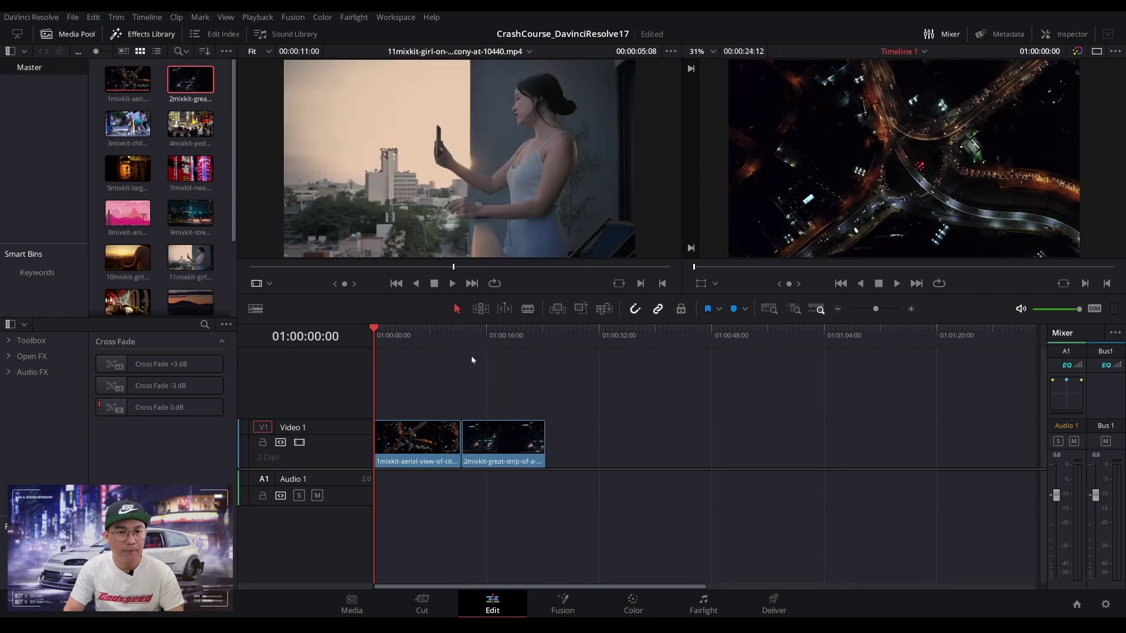
Delete the 2mixkit night city strip clip from the timeline.
left_click_drag(879, 311, 883, 312)
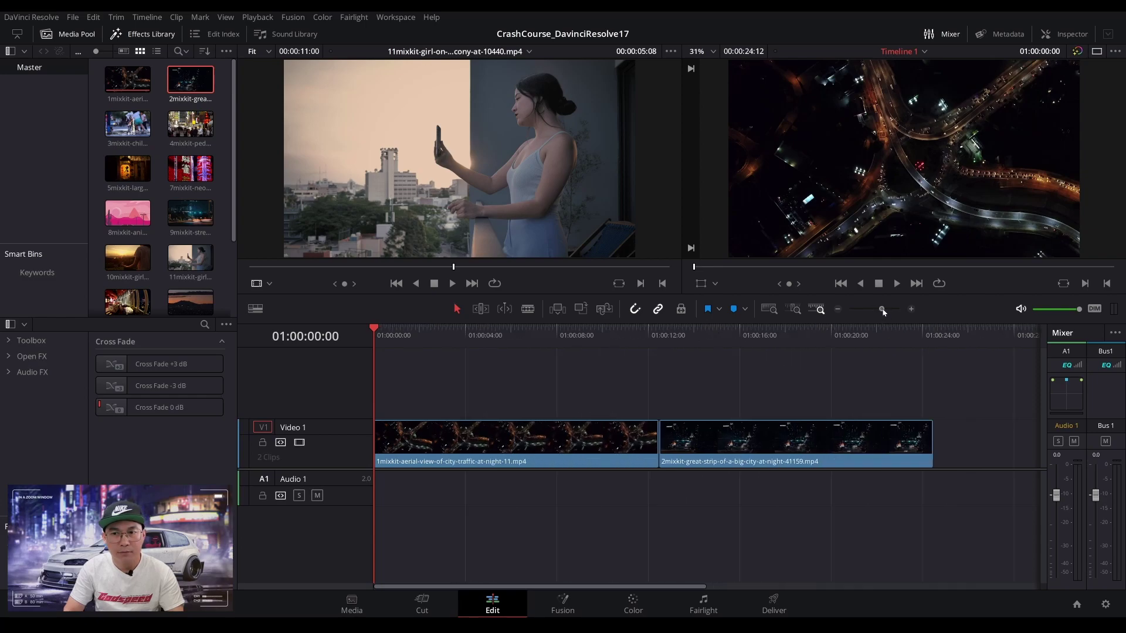
left_click_drag(608, 345, 680, 345)
left_click(720, 430)
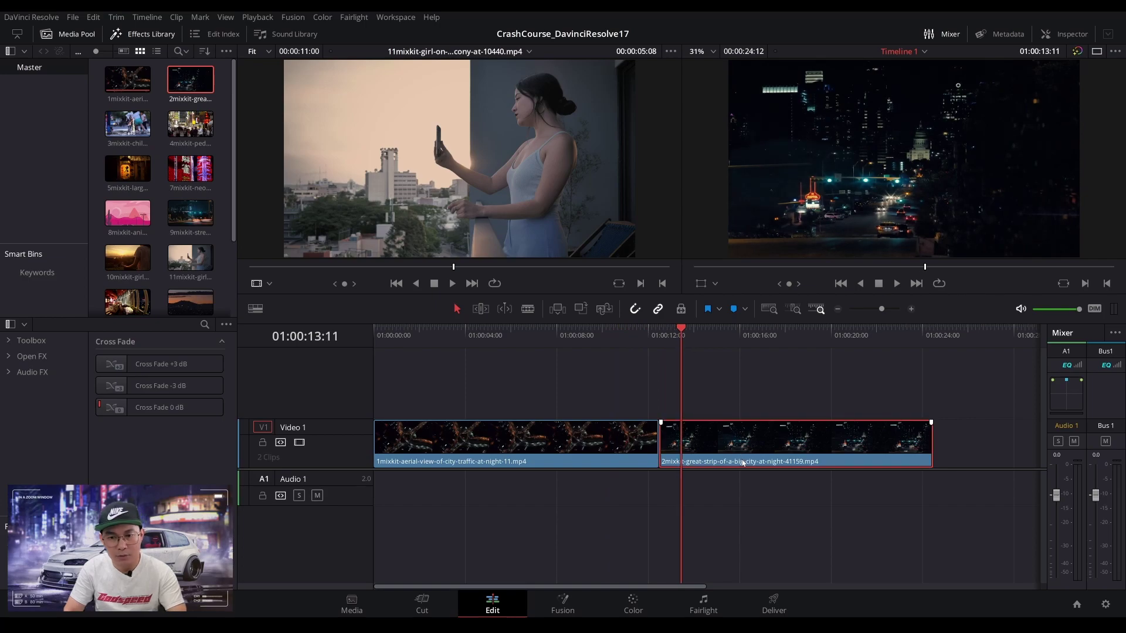
key("Delete")
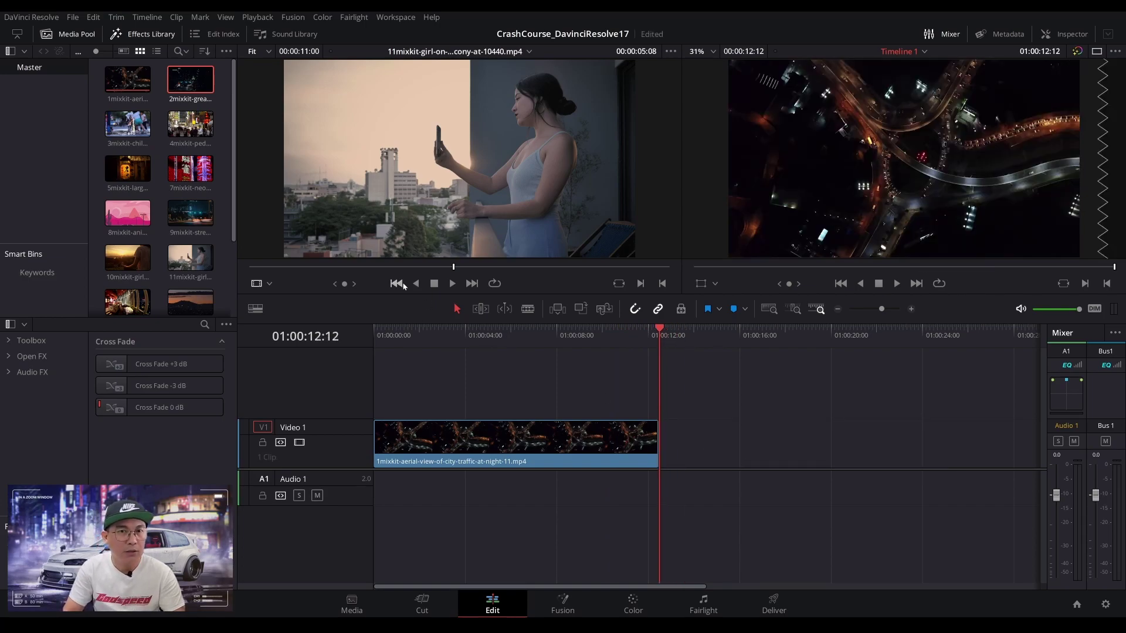
Place the 4mixkit-pedestrian-walk-in-tokyo-4231 clip directly after the aerial traffic clip and scrub back across the cut.
left_click(189, 132)
key("space")
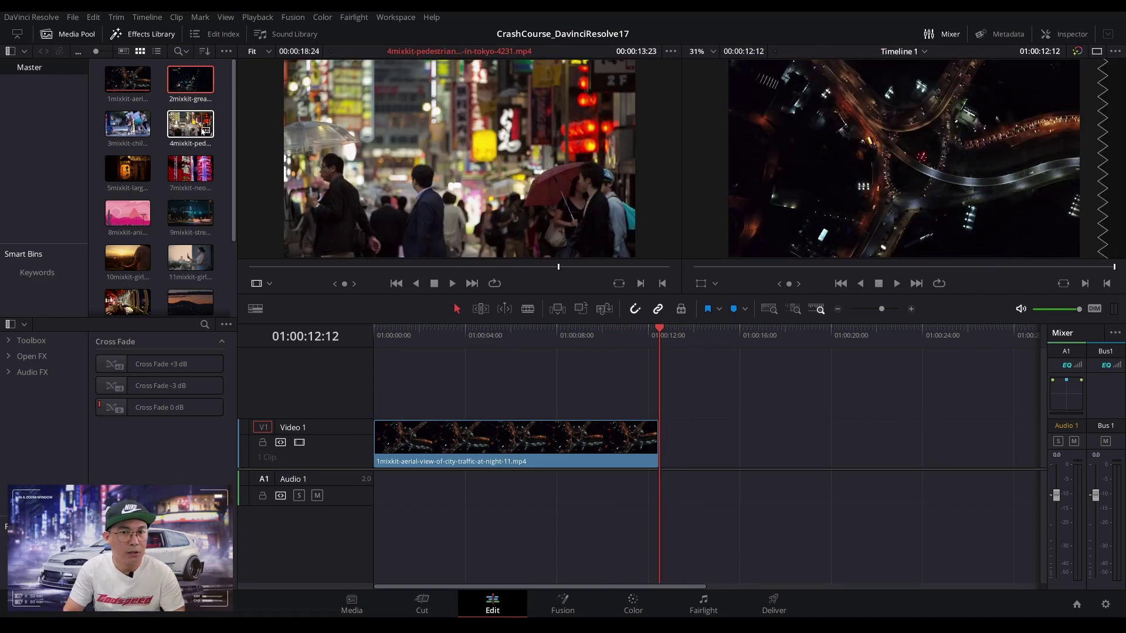
left_click_drag(188, 133, 662, 441)
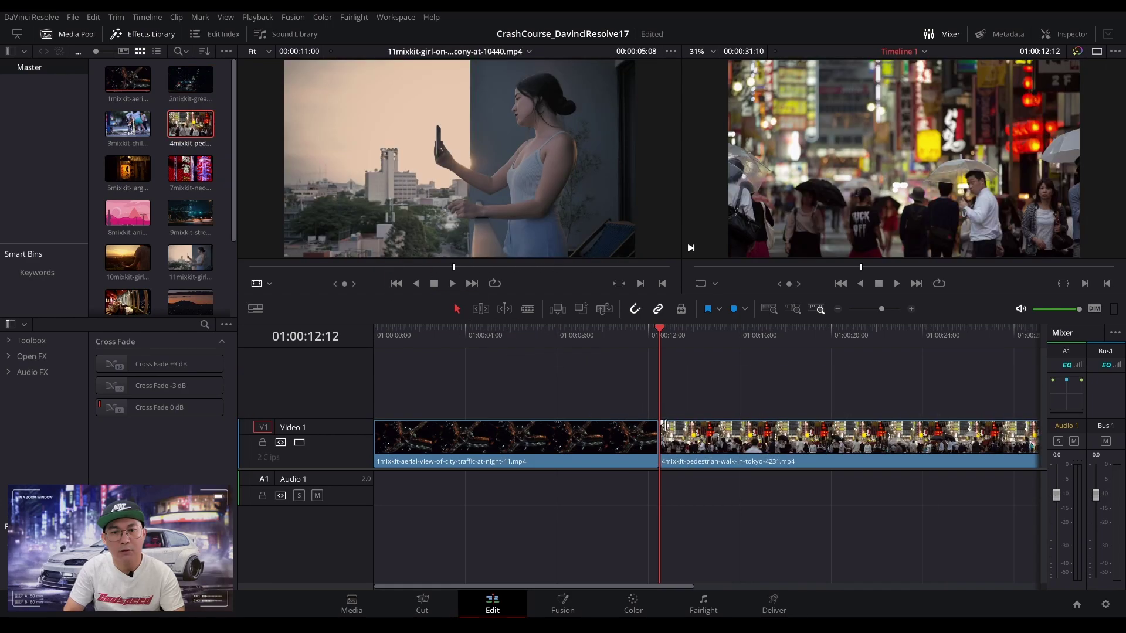
mouse_move(623, 335)
left_mouse_down()
mouse_move(604, 333)
mouse_move(702, 334)
mouse_move(620, 334)
left_mouse_up()
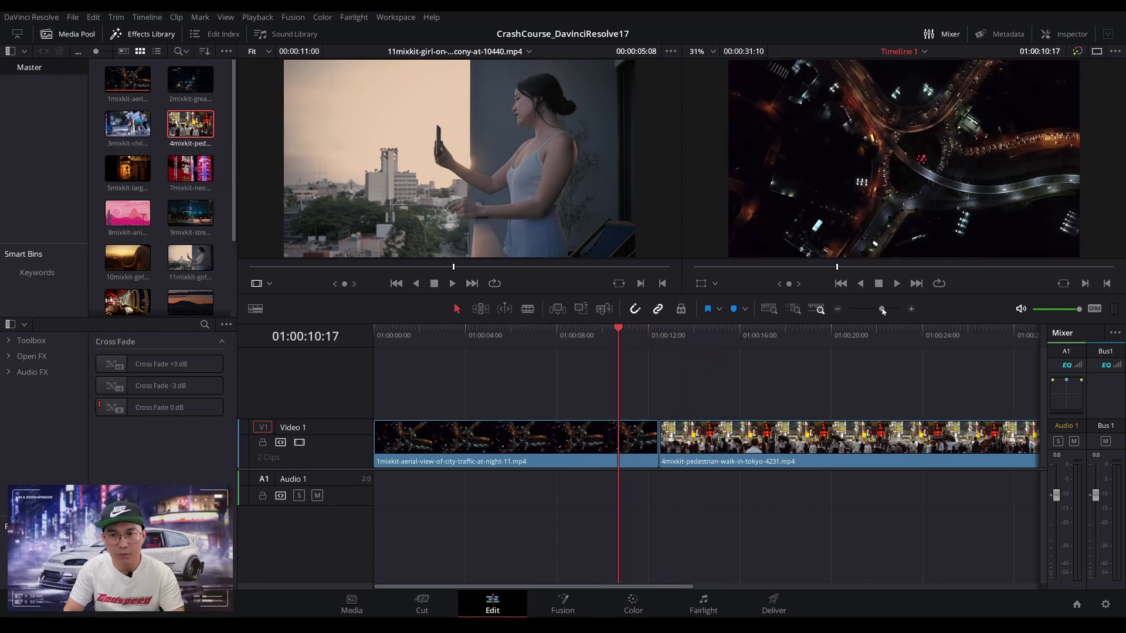
Append the 7mixkit neon signs clip and the 5mixkit paper lamp clip to the end of the timeline with Append at End.
left_click_drag(883, 311, 880, 311)
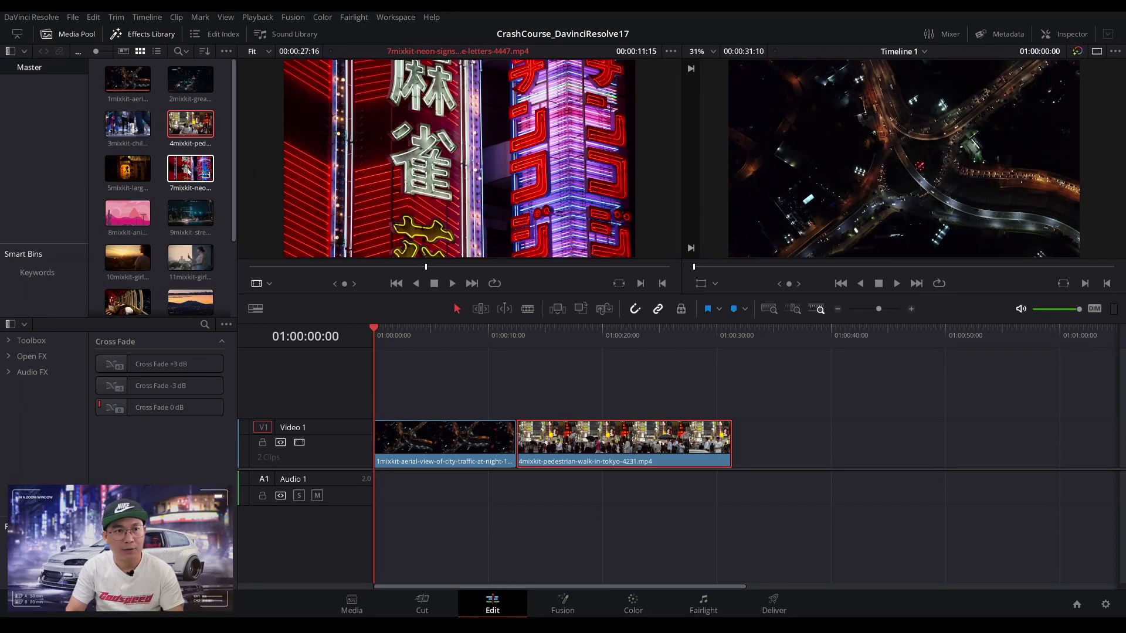
left_click_drag(191, 170, 909, 162)
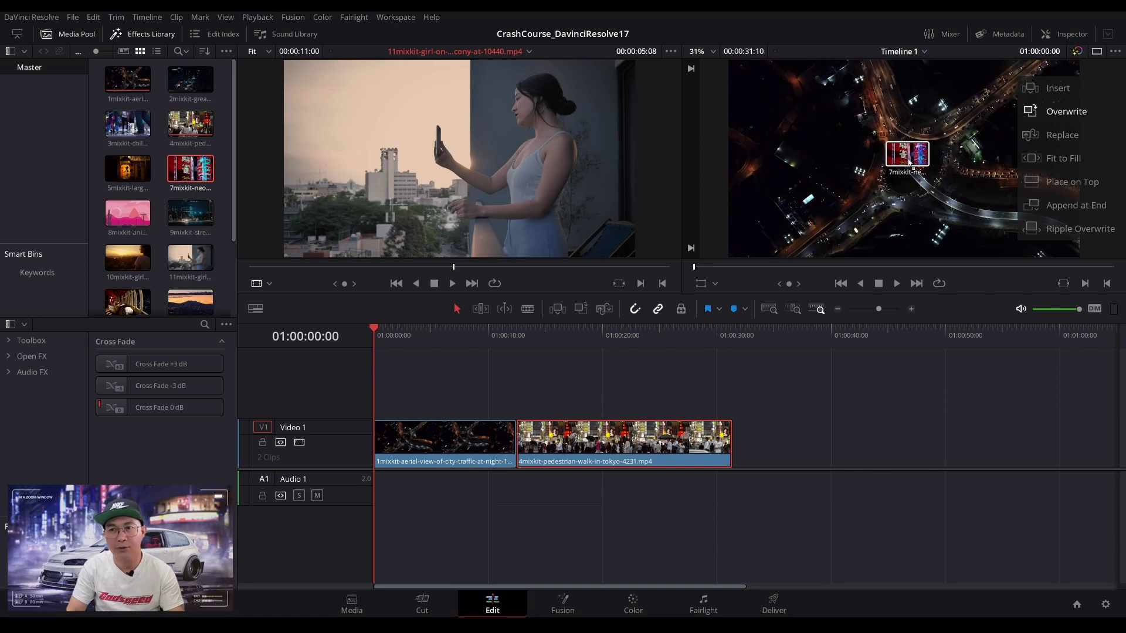
left_click_drag(909, 162, 891, 164)
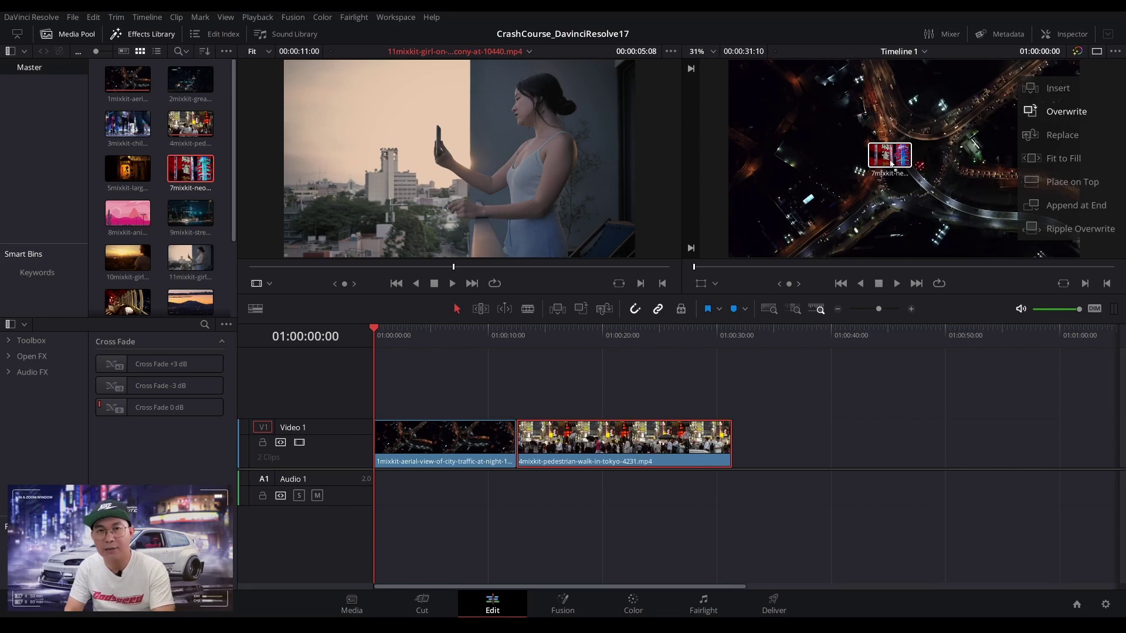
left_click_drag(890, 163, 1081, 209)
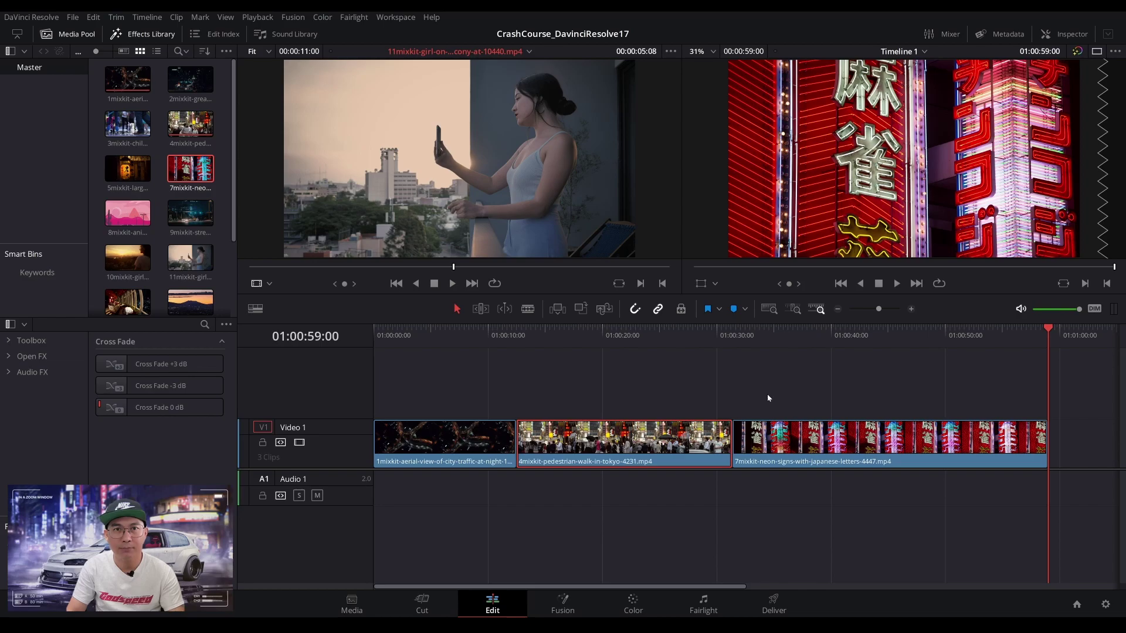
left_click_drag(726, 333, 353, 318)
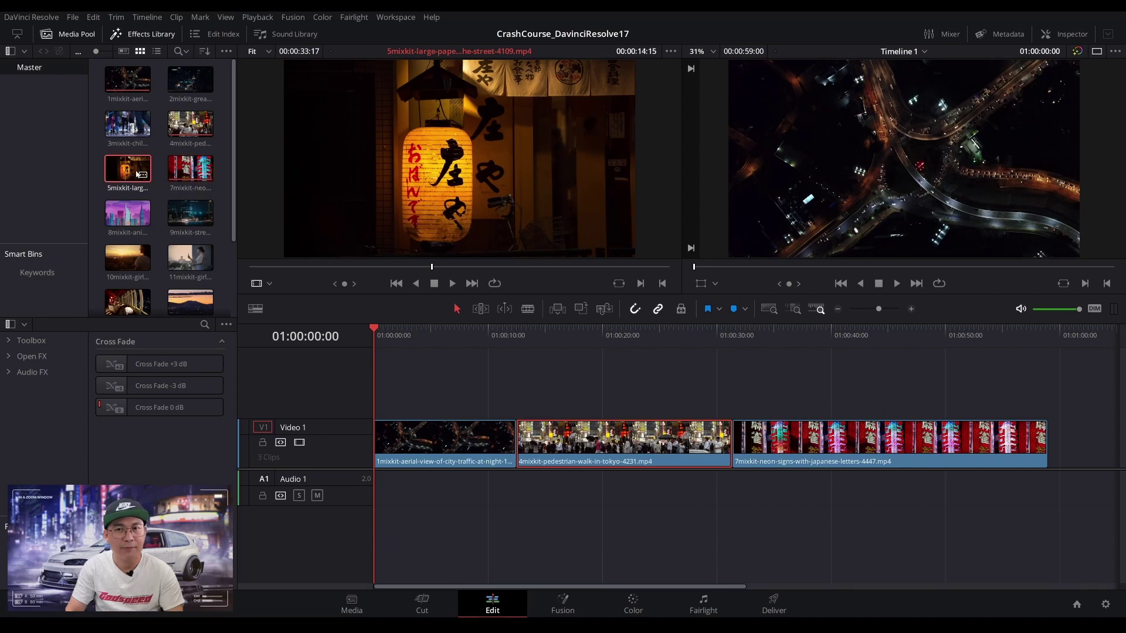
left_click_drag(138, 174, 1053, 209)
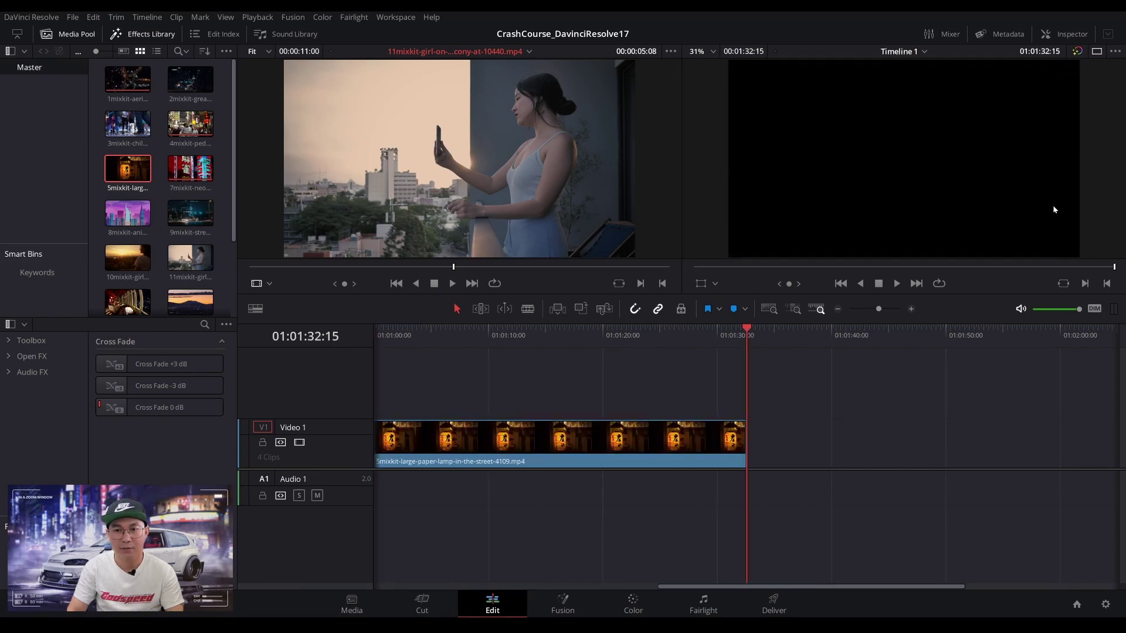
Overwrite the beginning of the 5mixkit paper lamp clip with the 9mixkit city street clip at 01:00:59:00.
left_click(838, 310)
left_click(839, 310)
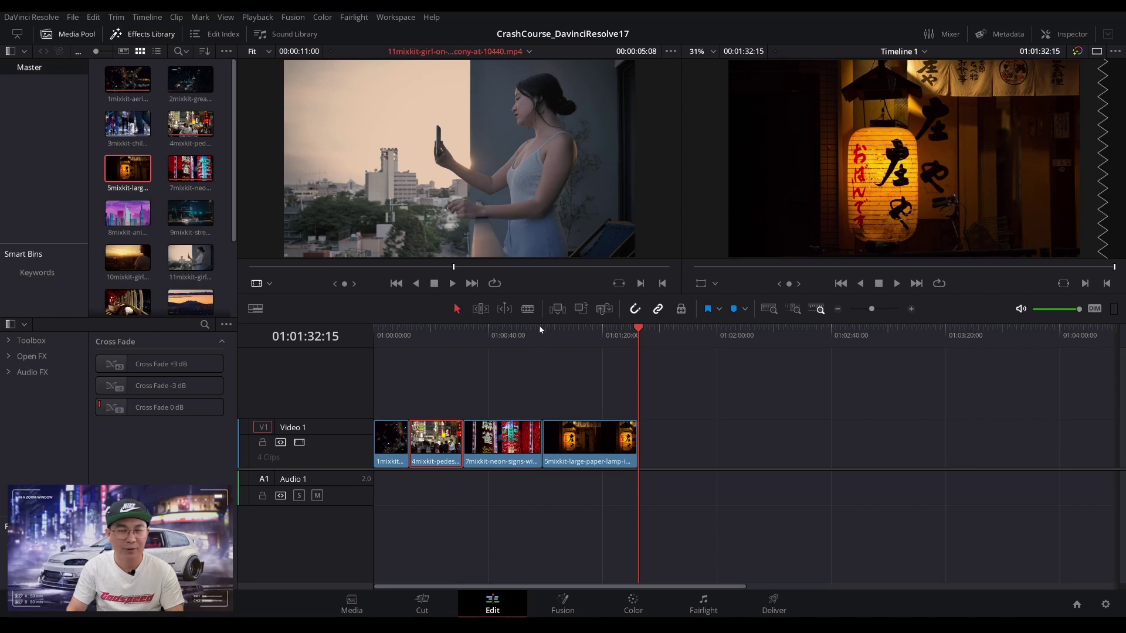
mouse_move(540, 330)
left_mouse_down()
mouse_move(465, 329)
mouse_move(542, 332)
left_mouse_up()
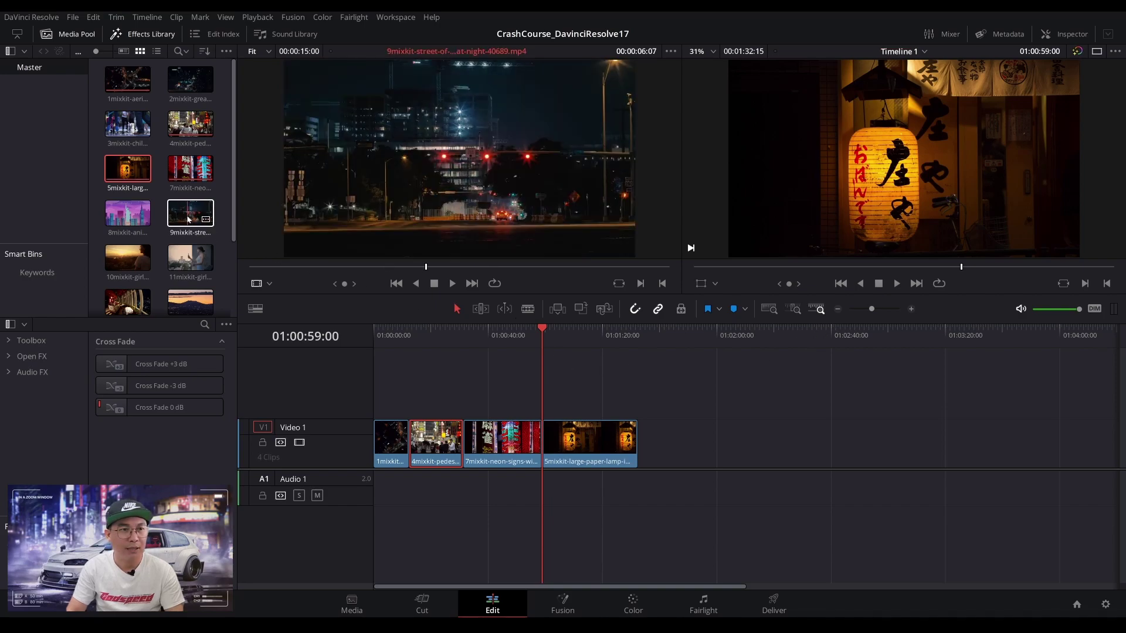
left_click_drag(188, 219, 1030, 143)
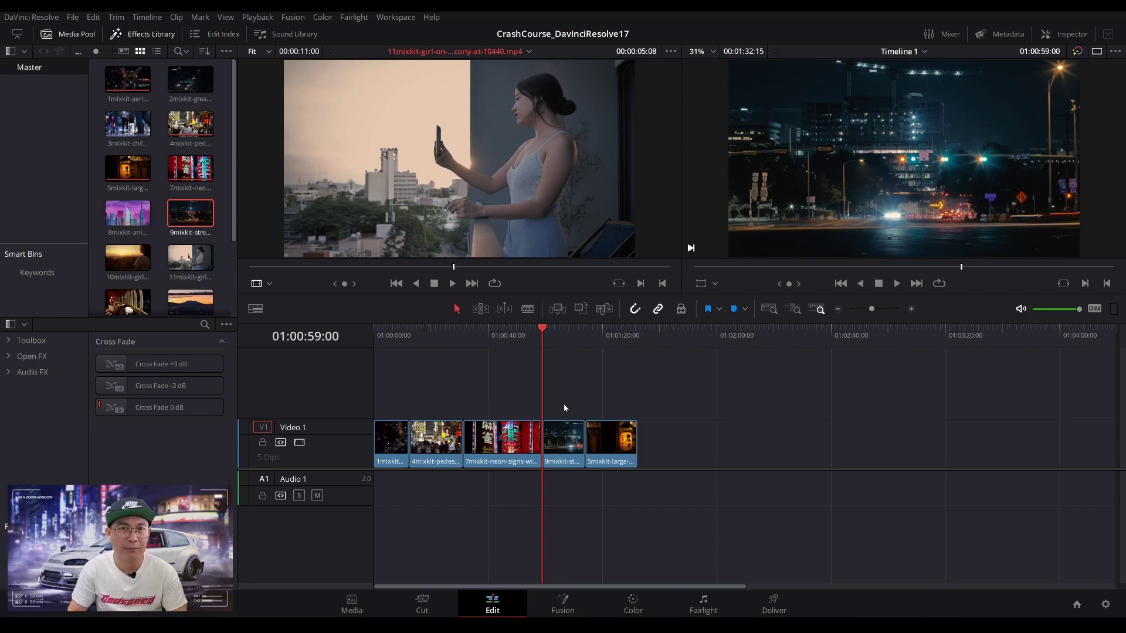
Apply Fit to Fill with the 11mixkit balcony girl clip over the 7mixkit neon signs clip, with the playhead at 01:00:40:15.
left_click(487, 333)
left_click_drag(486, 333, 492, 333)
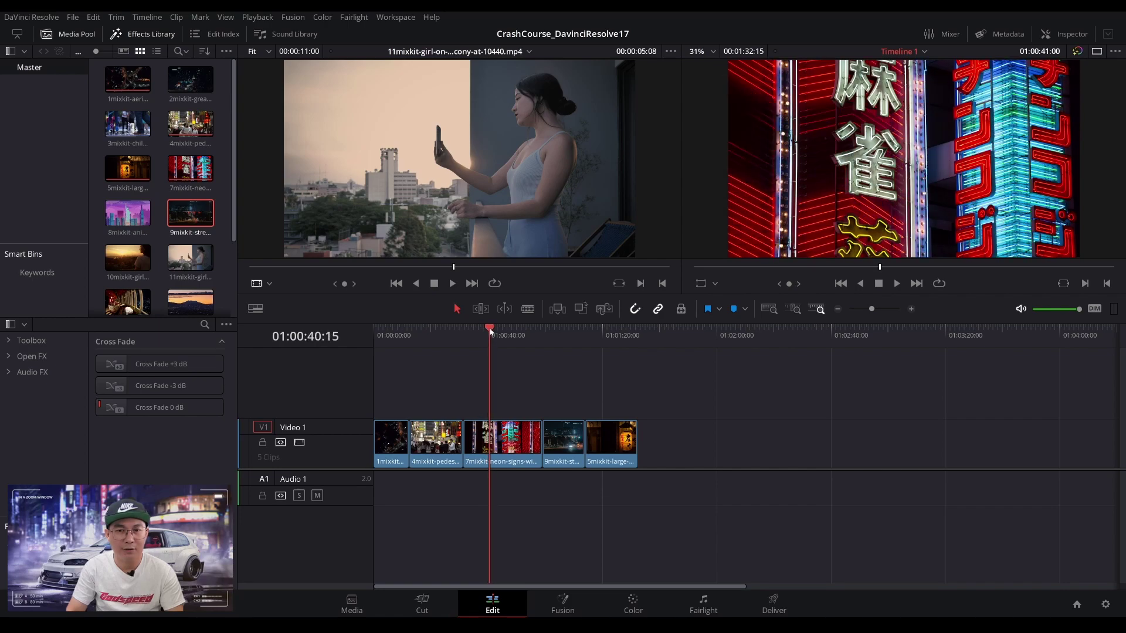
left_click_drag(872, 309, 875, 312)
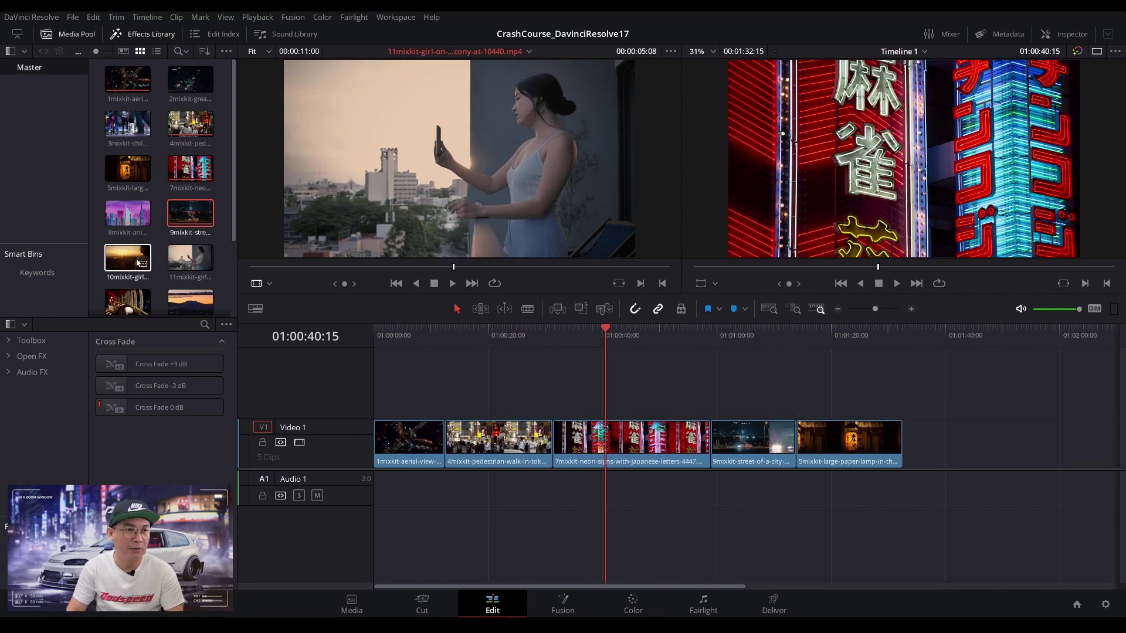
left_click(187, 261)
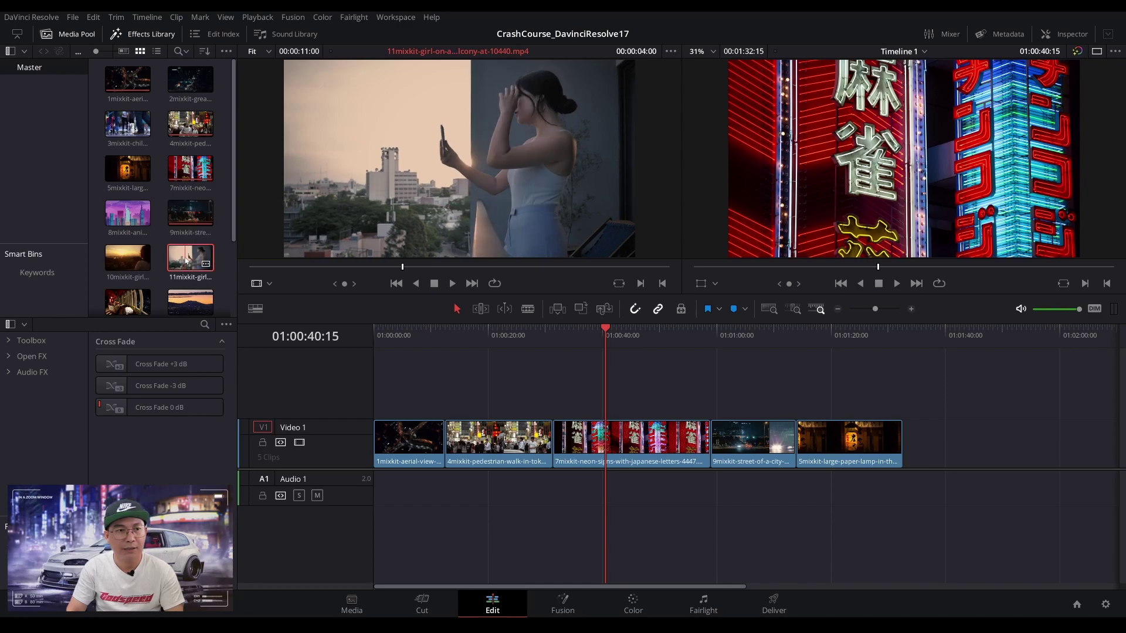
left_click_drag(186, 261, 1086, 164)
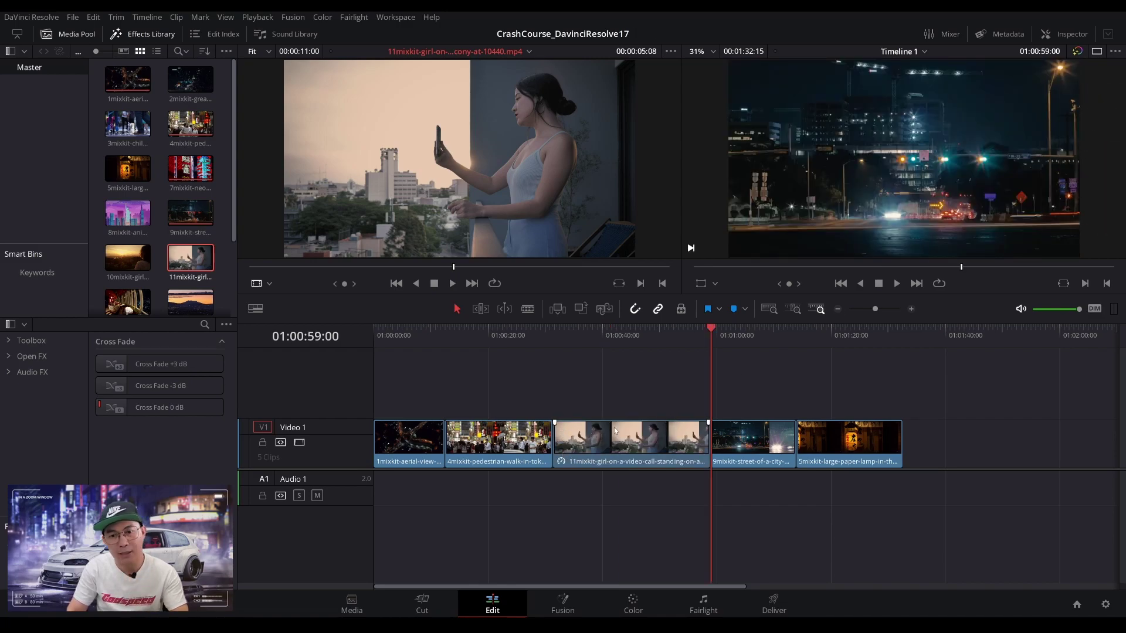
Check the edited sequence at several timeline positions, and undo the Fit to Fill edit of the balcony clip.
left_click(490, 331)
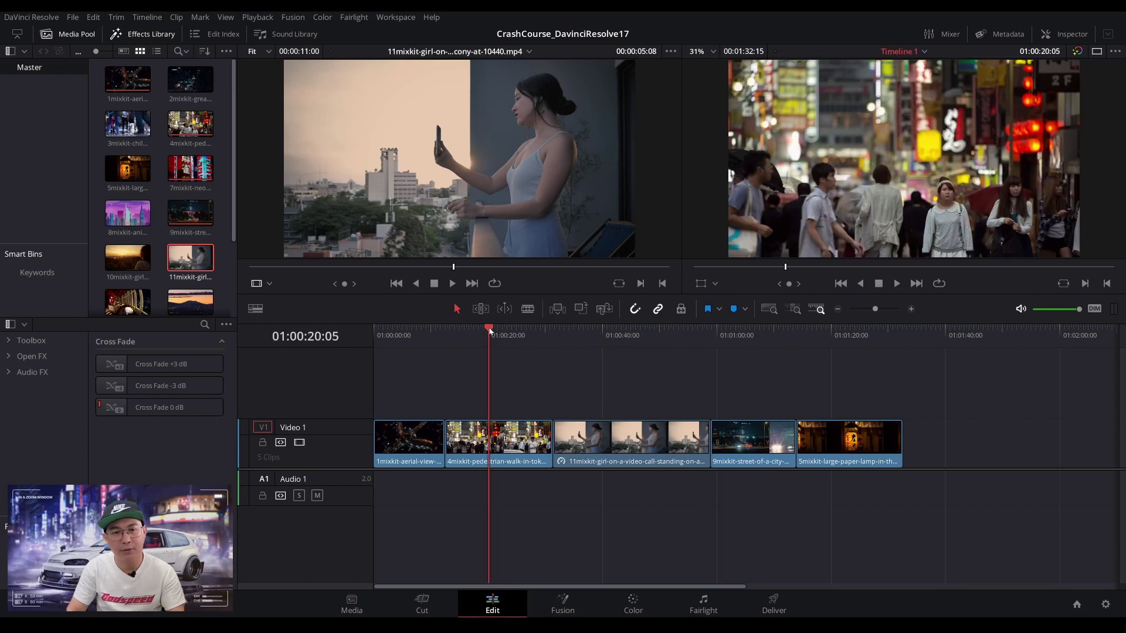
left_click(629, 335)
left_click(768, 333)
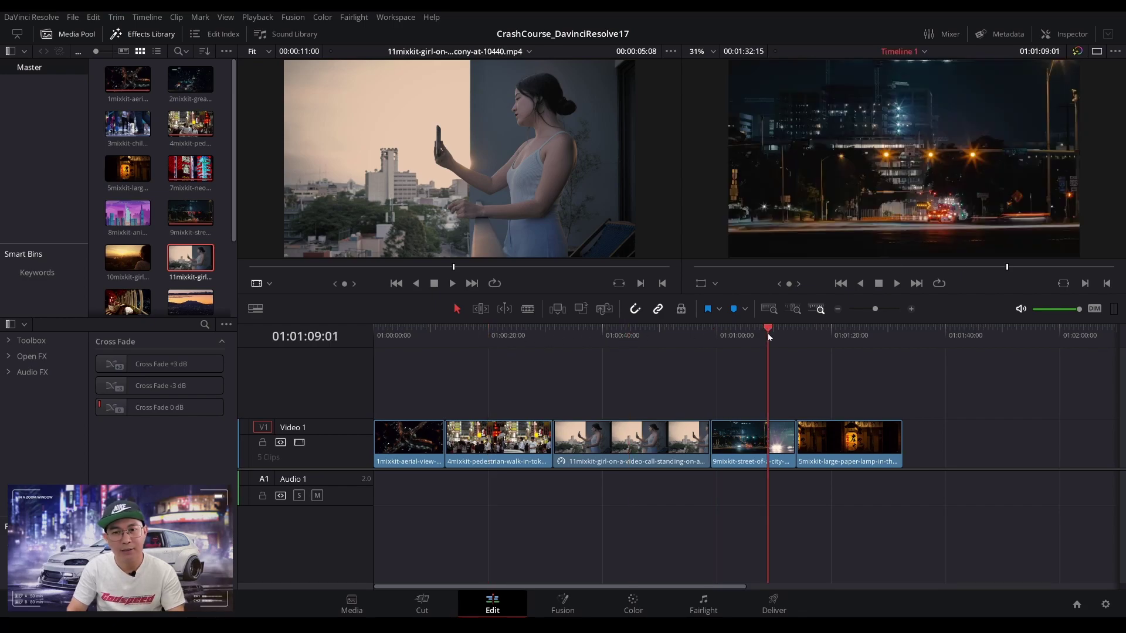
left_click(634, 333)
key("ctrl+z")
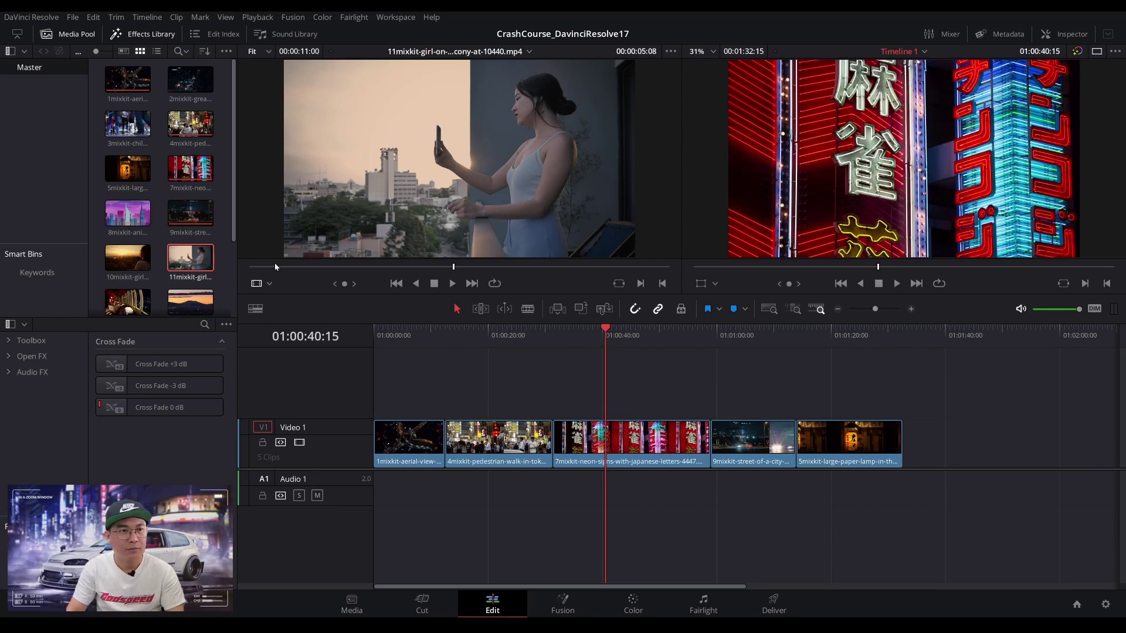
Insert the 3mixkit children fountain clip at 01:00:40:15 and the 10mixkit girl at sunset clip at 01:00:18:21, splitting the existing clips.
left_click(161, 168)
left_click_drag(129, 125, 1086, 90)
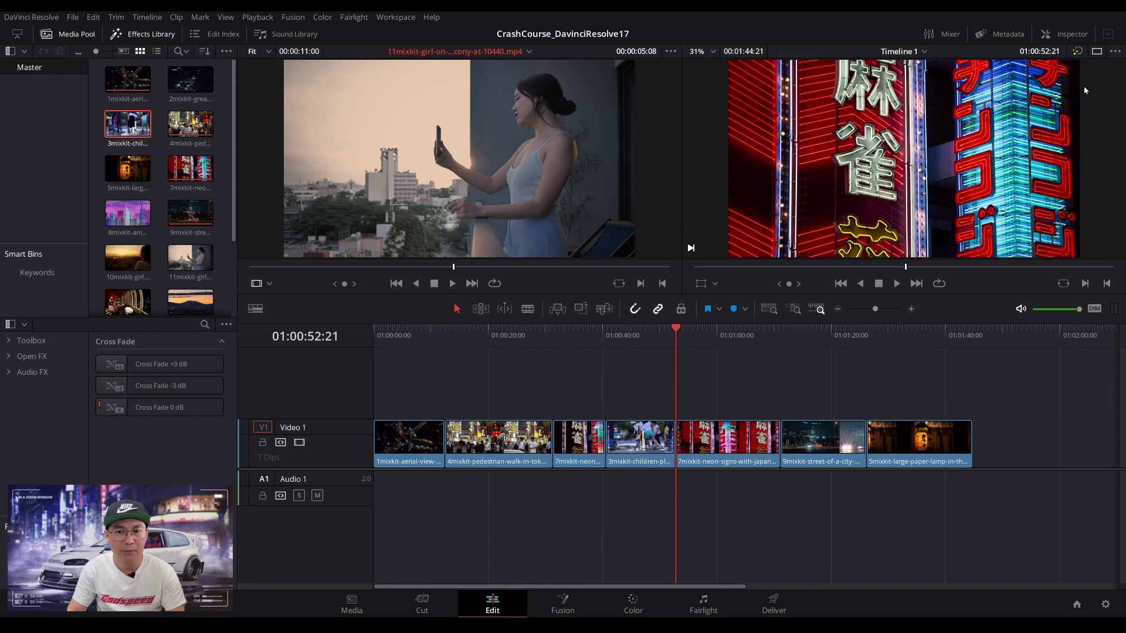
left_click(483, 337)
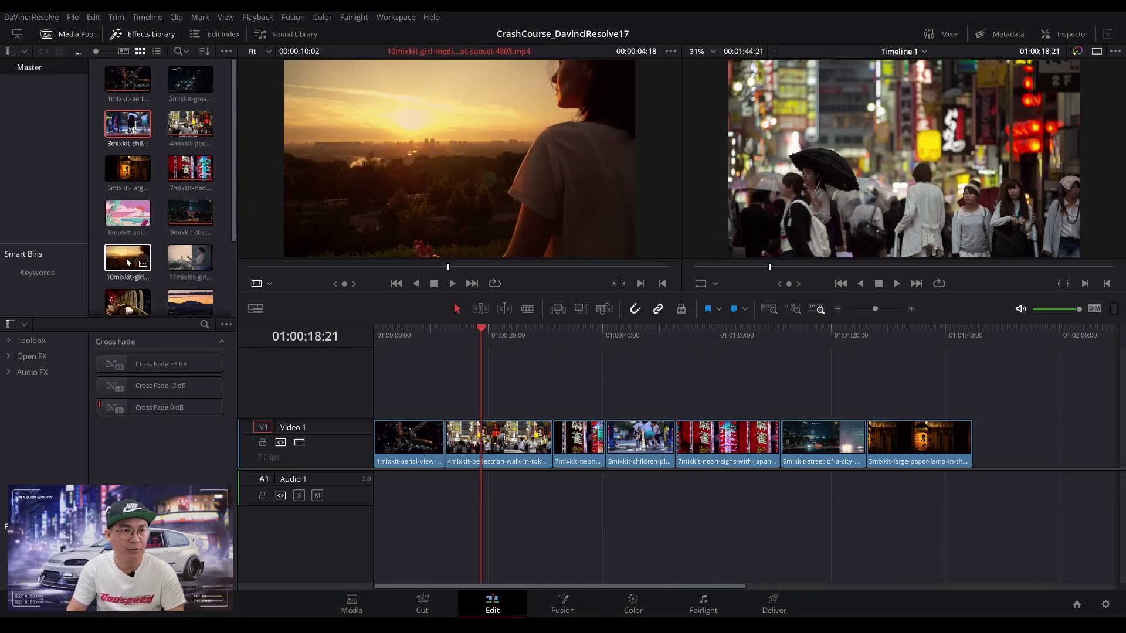
left_click_drag(128, 262, 1099, 89)
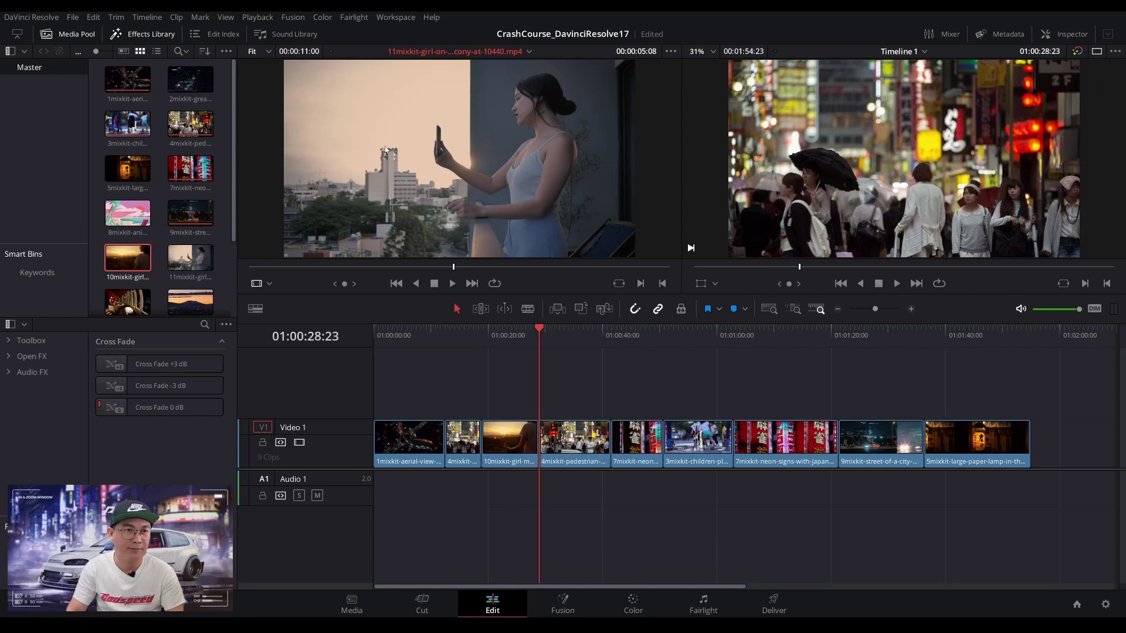
Insert the 13mixkit landscape clip right after the 10mixkit sunset clip and scrub back over the inserted clips.
scroll(165, 244, "down", 2)
left_click_drag(191, 244, 1085, 88)
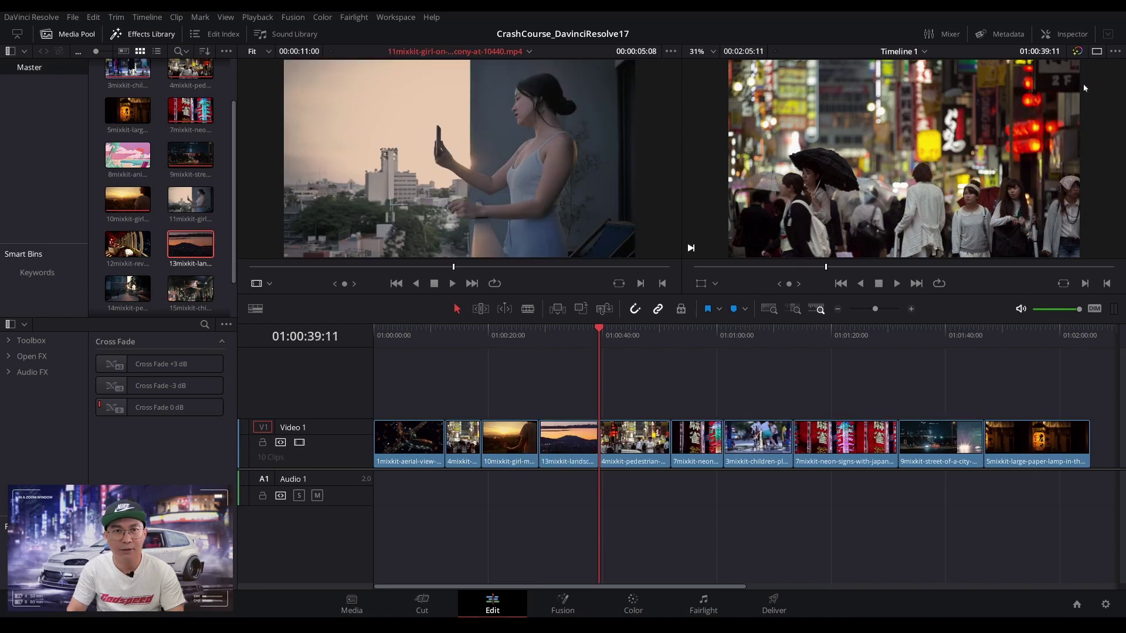
left_click_drag(543, 333, 525, 404)
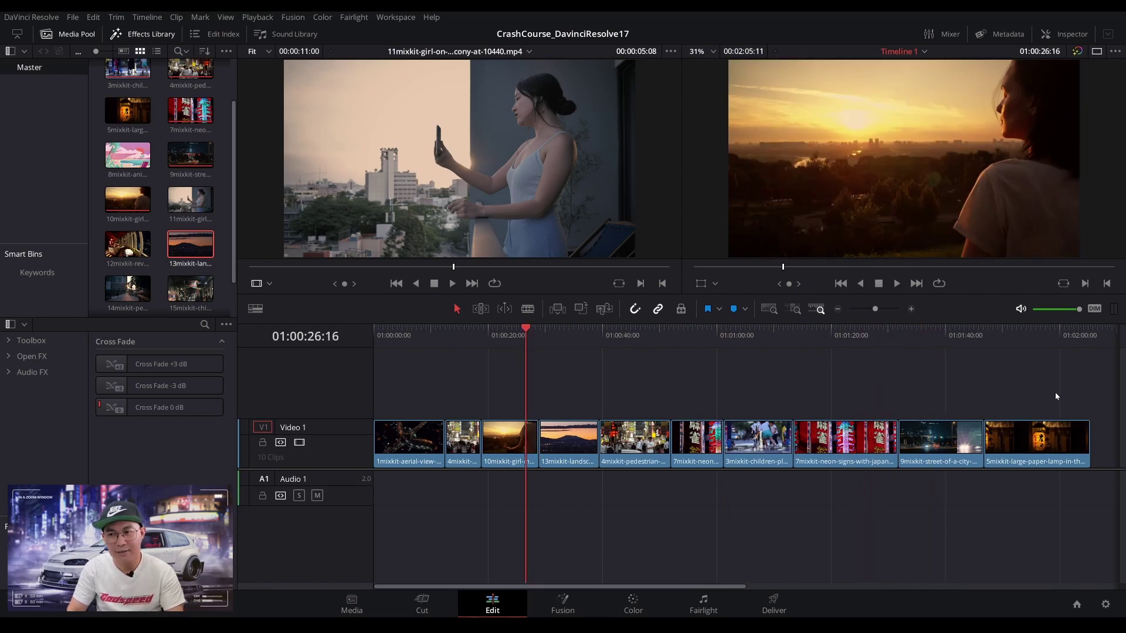
Delete all clips from the timeline.
left_click_drag(1056, 396, 414, 501)
key("Delete")
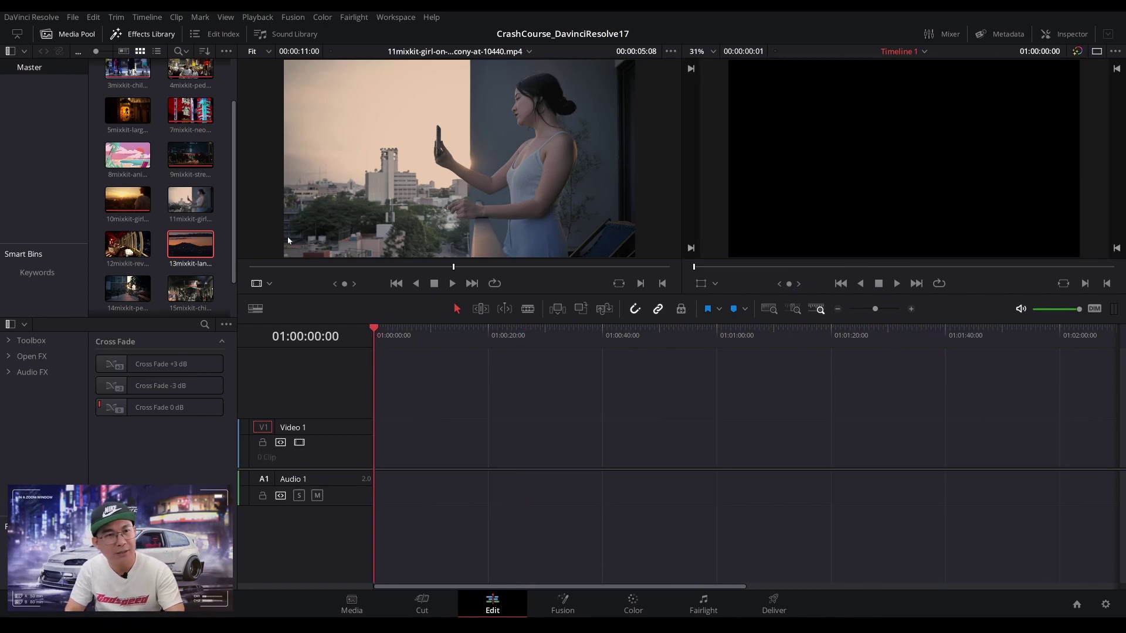
Place the 1mixkit aerial city traffic clip at the start of the empty Video 1 track.
left_click_drag(233, 190, 244, 114)
left_click(126, 82)
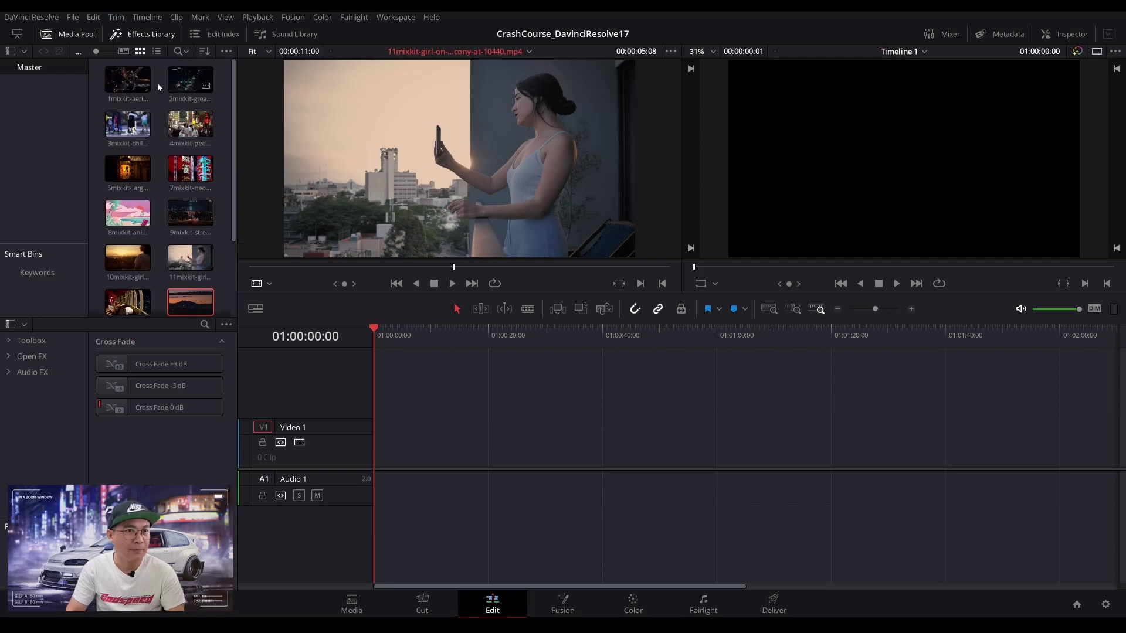
left_click_drag(126, 82, 381, 440)
Append the 4mixkit Tokyo pedestrian clip and the 3mixkit children fountain clip to the end of the timeline.
left_click(179, 81)
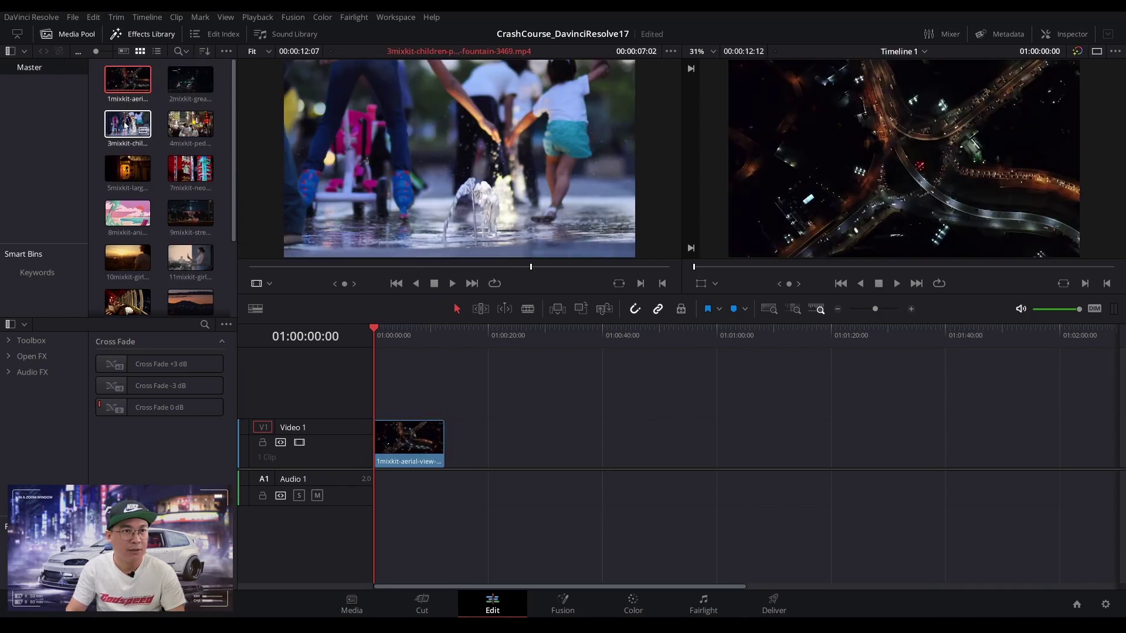
left_click(187, 126)
left_click_drag(187, 127, 1073, 183)
left_click_drag(123, 134, 1076, 205)
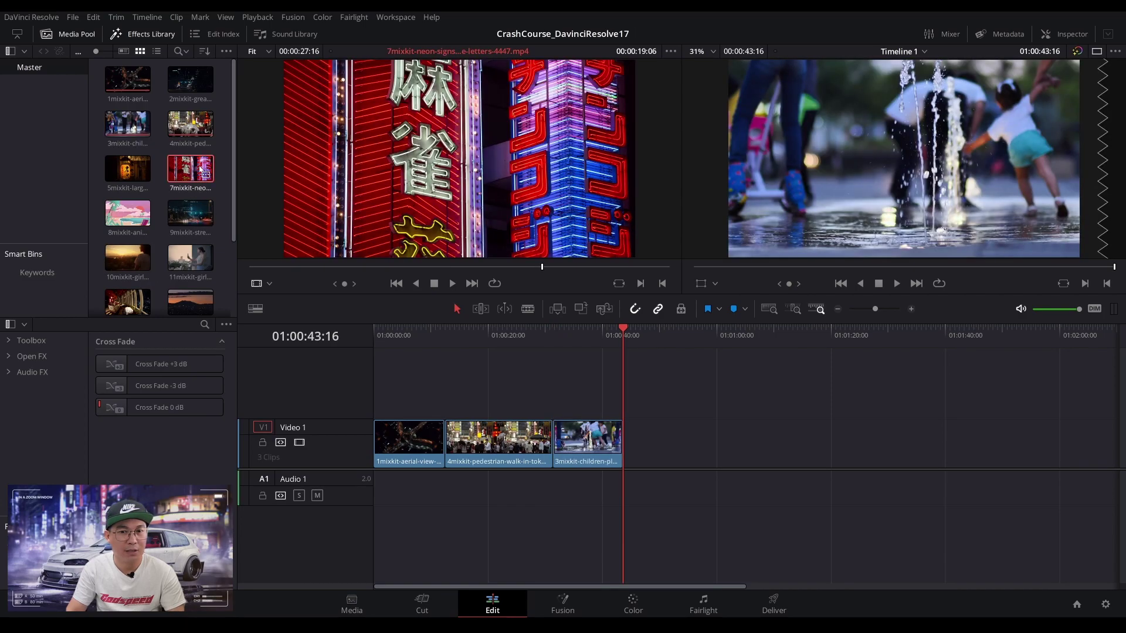
Append the 7mixkit neon signs clip to the end of the timeline and scrub the playhead back to 01:00:06:03.
left_click_drag(189, 169, 1097, 203)
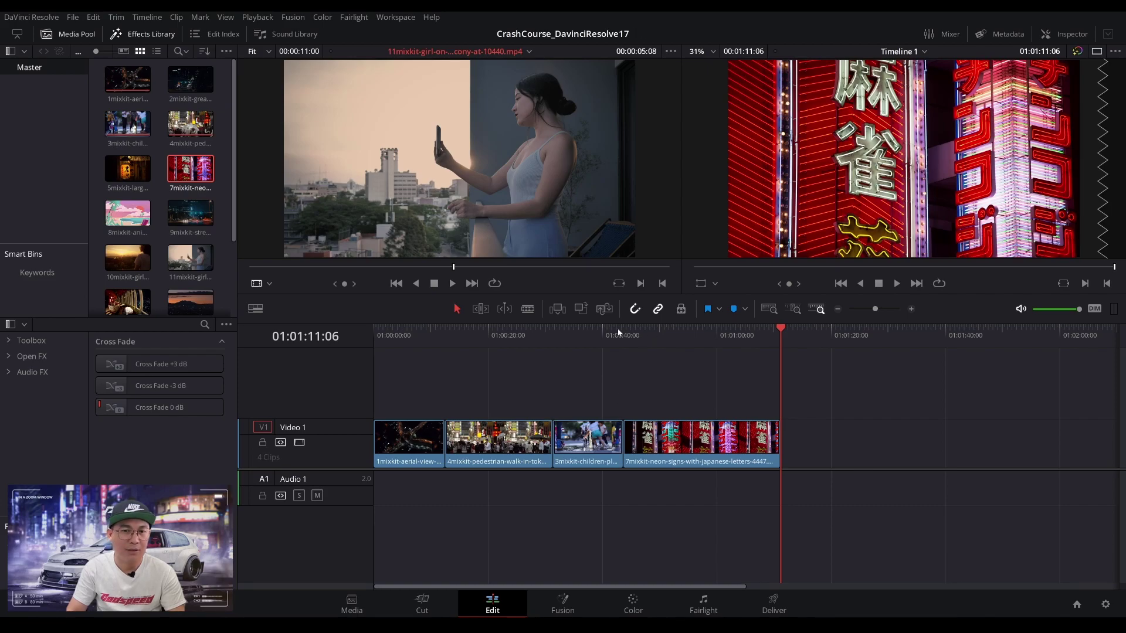
left_click_drag(618, 333, 873, 359)
mouse_move(407, 358)
left_mouse_down()
mouse_move(738, 354)
mouse_move(403, 357)
left_mouse_up()
key("space")
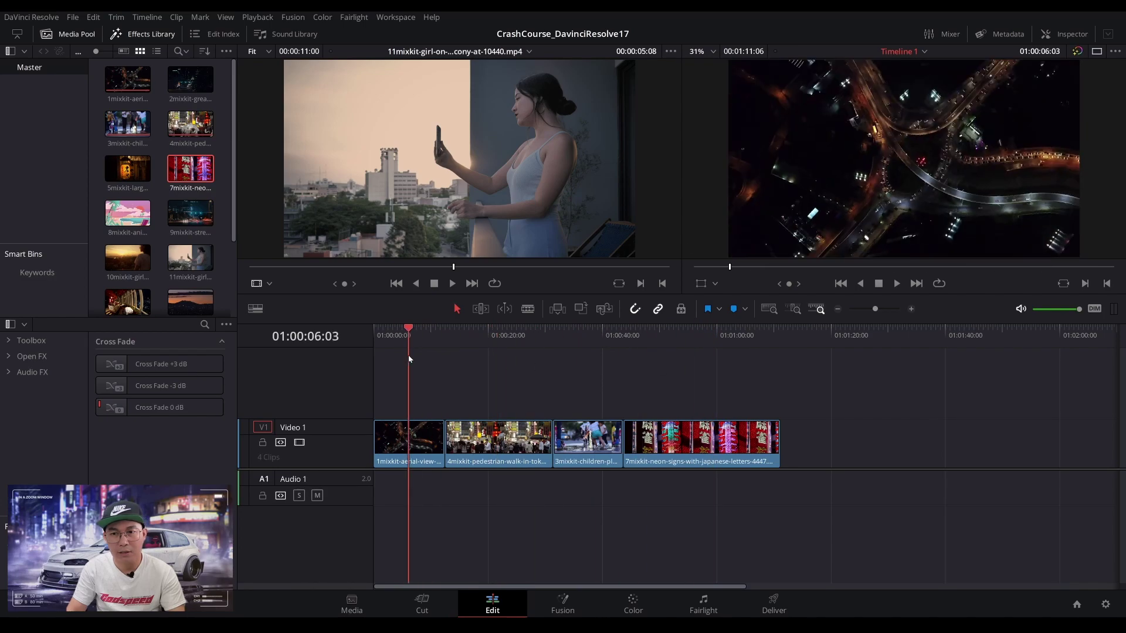
Try the timeline's full extent, detail and custom zoom modes, and magnify the timeline around the 1mixkit aerial city traffic clip.
left_click(770, 309)
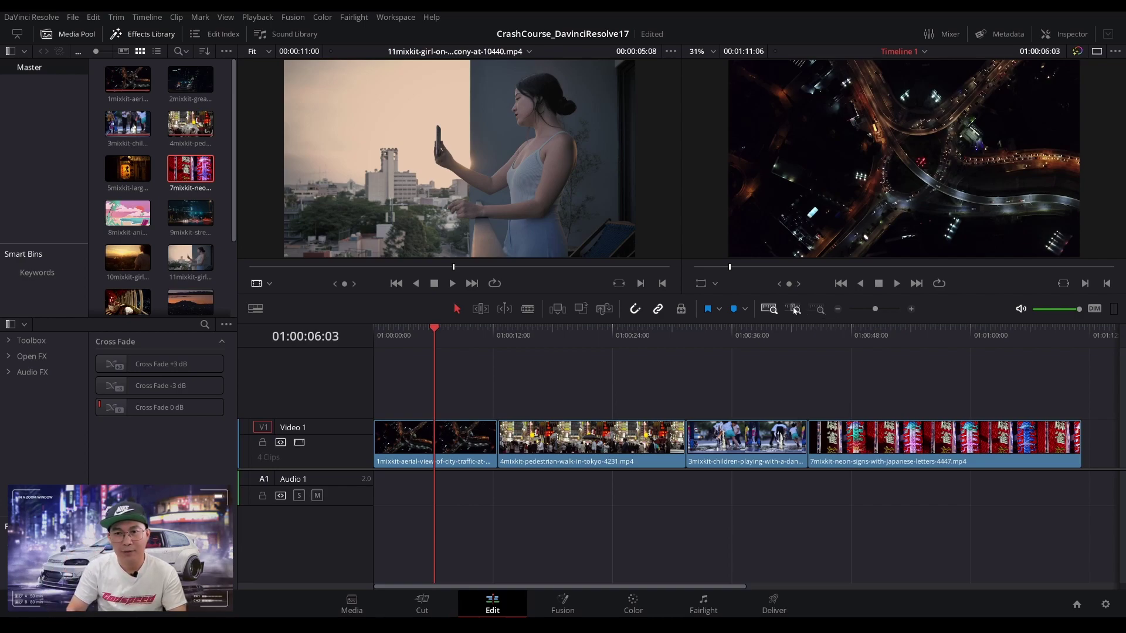
left_click(795, 310)
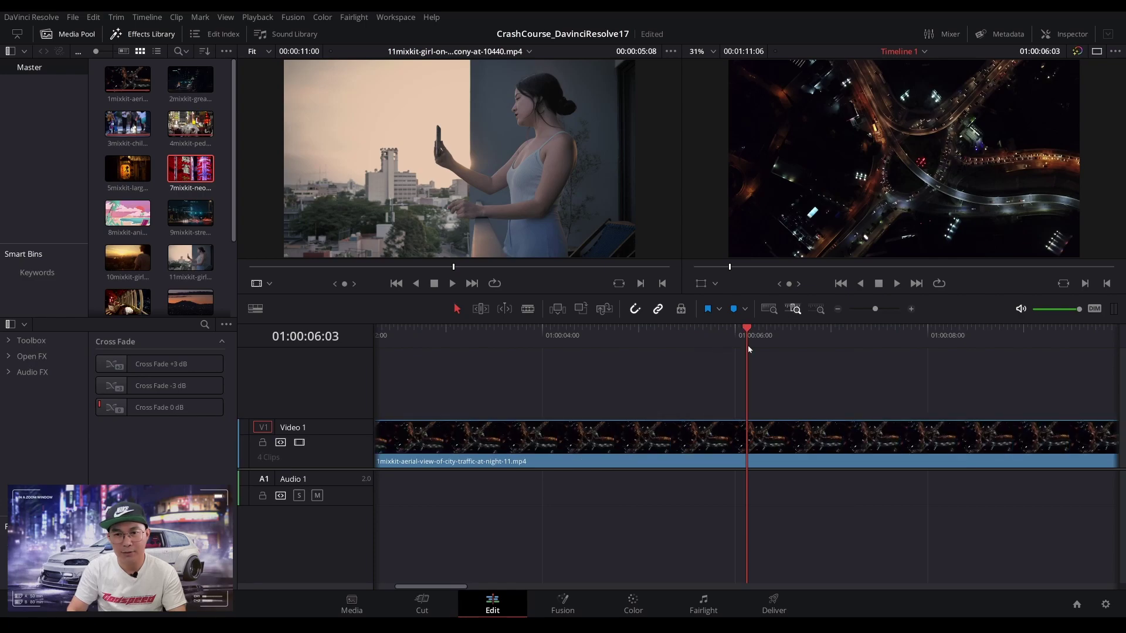
left_click(820, 310)
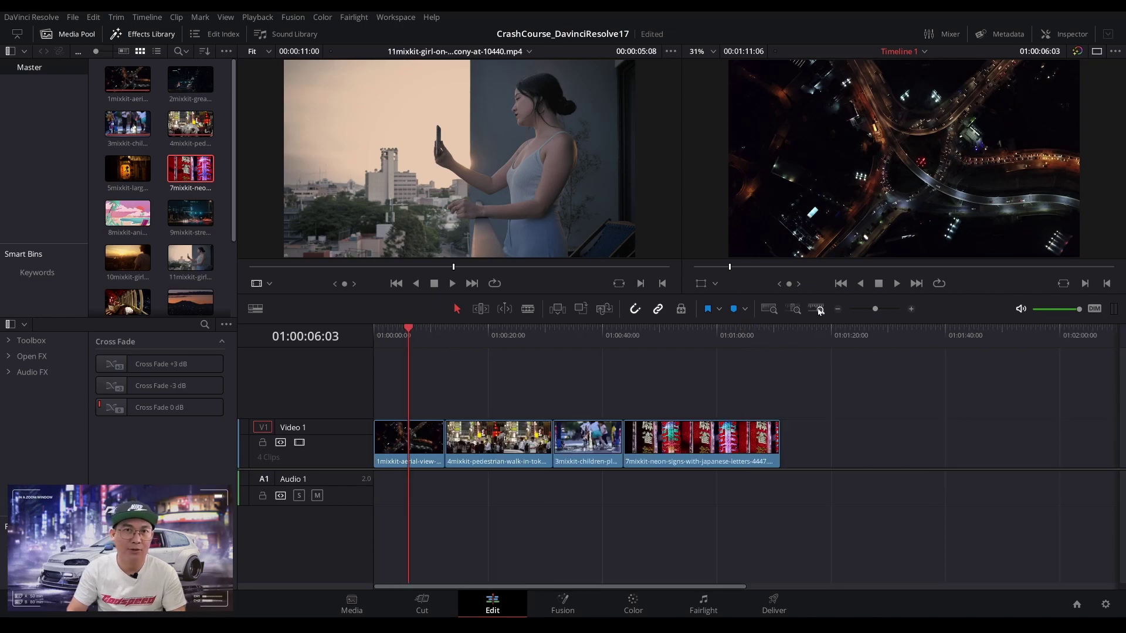
left_click_drag(408, 336, 409, 336)
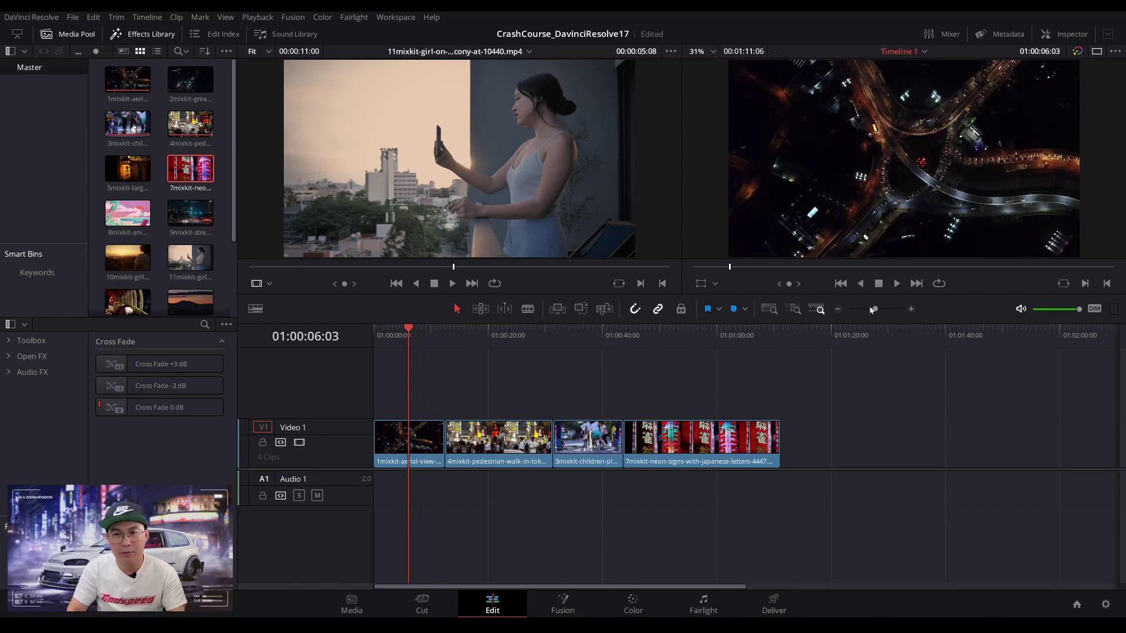
left_click_drag(872, 309, 885, 308)
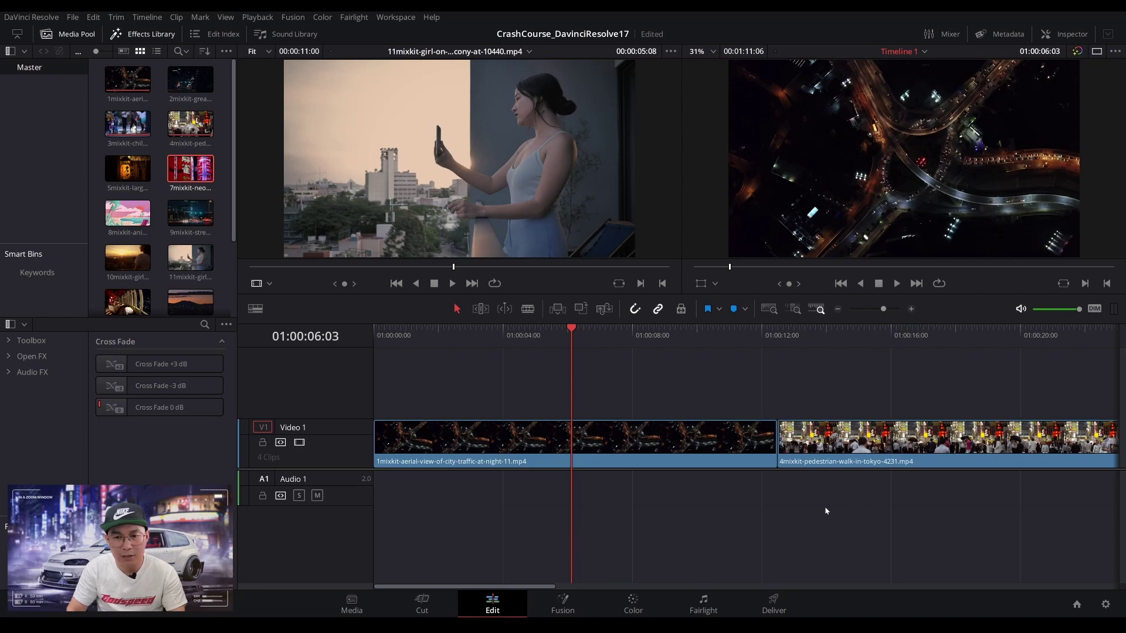
left_click_drag(487, 589, 449, 572)
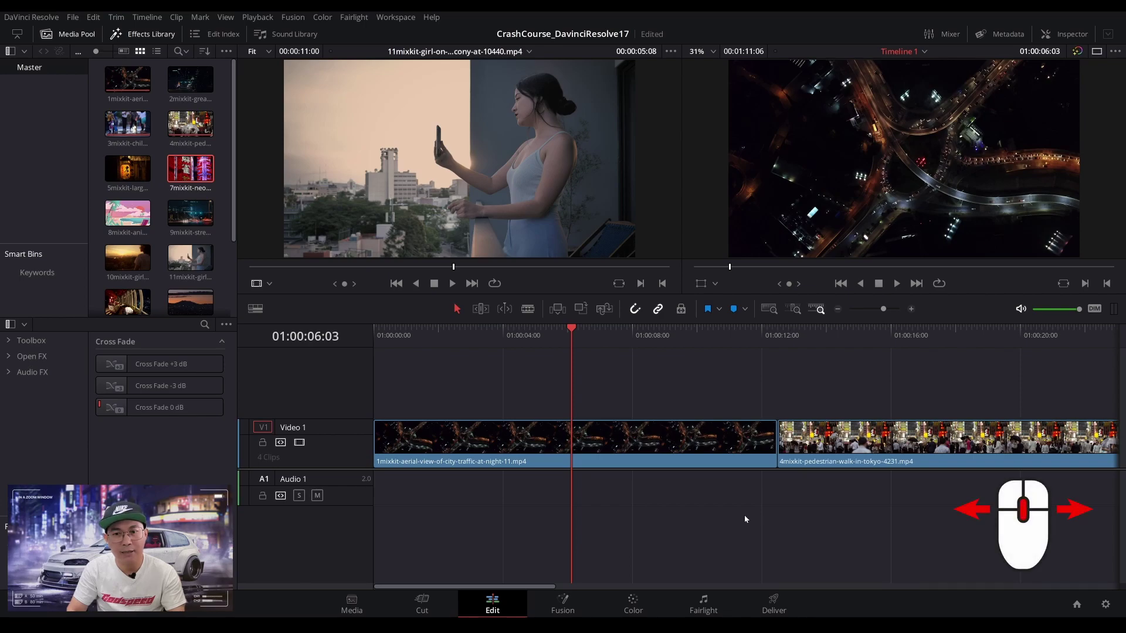
Look along the magnified timeline from the first clip to the end of the 7mixkit neon signs clip and part of the way back.
scroll(745, 515, "right", 6)
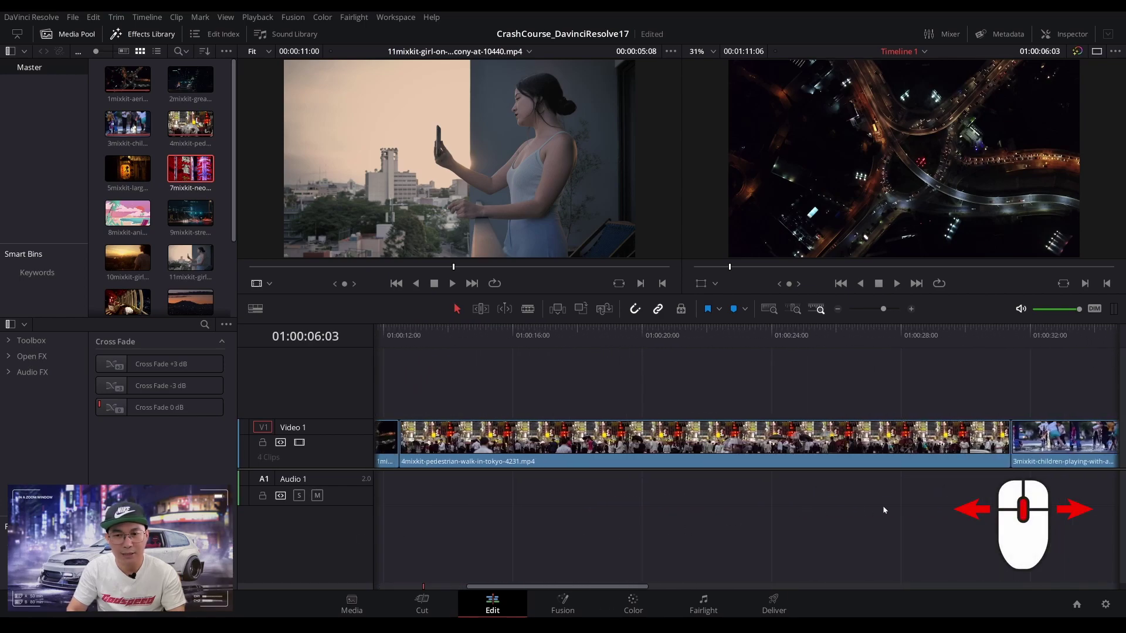
scroll(492, 510, "right", 6)
scroll(811, 526, "right", 7)
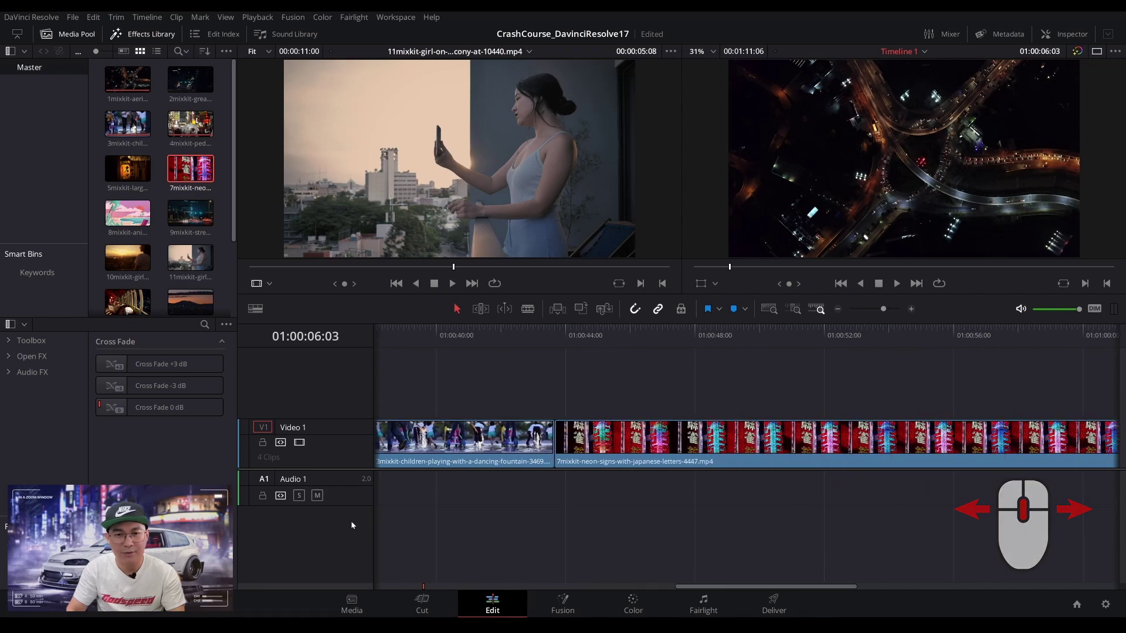
scroll(985, 530, "left", 8)
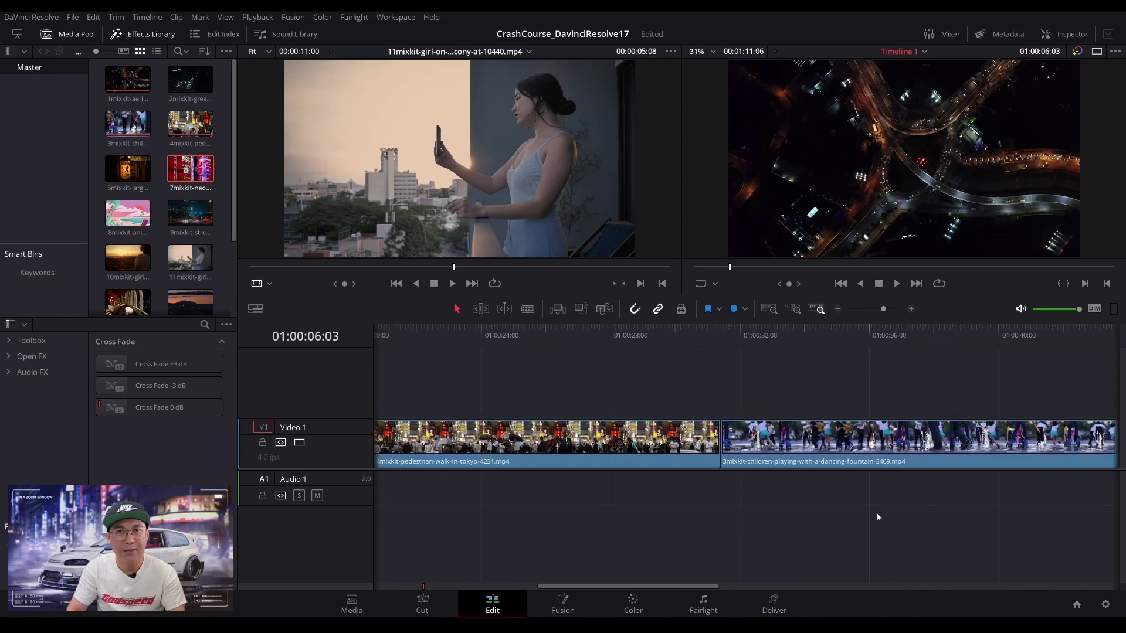
scroll(877, 517, "right", 10)
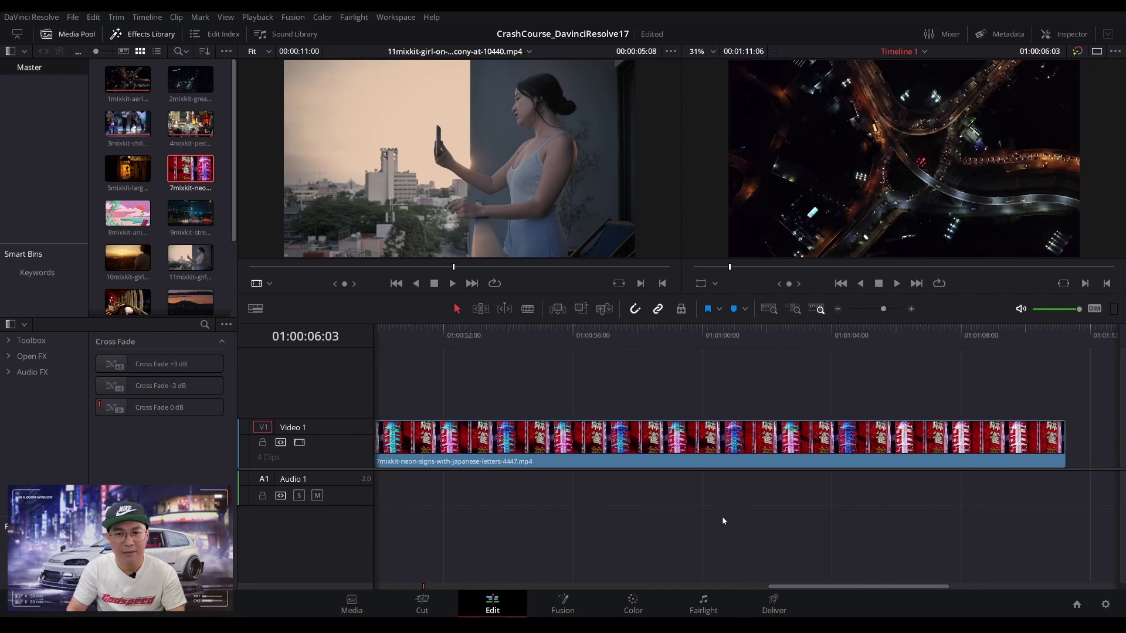
scroll(822, 528, "right", 4)
scroll(879, 533, "left", 5)
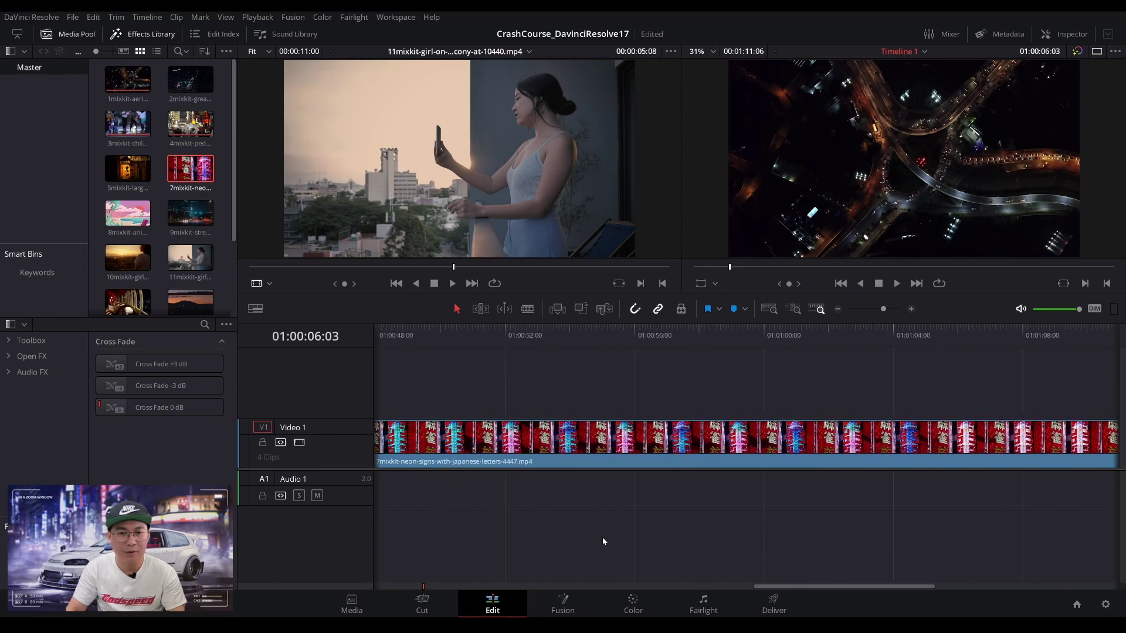
scroll(733, 544, "left", 3)
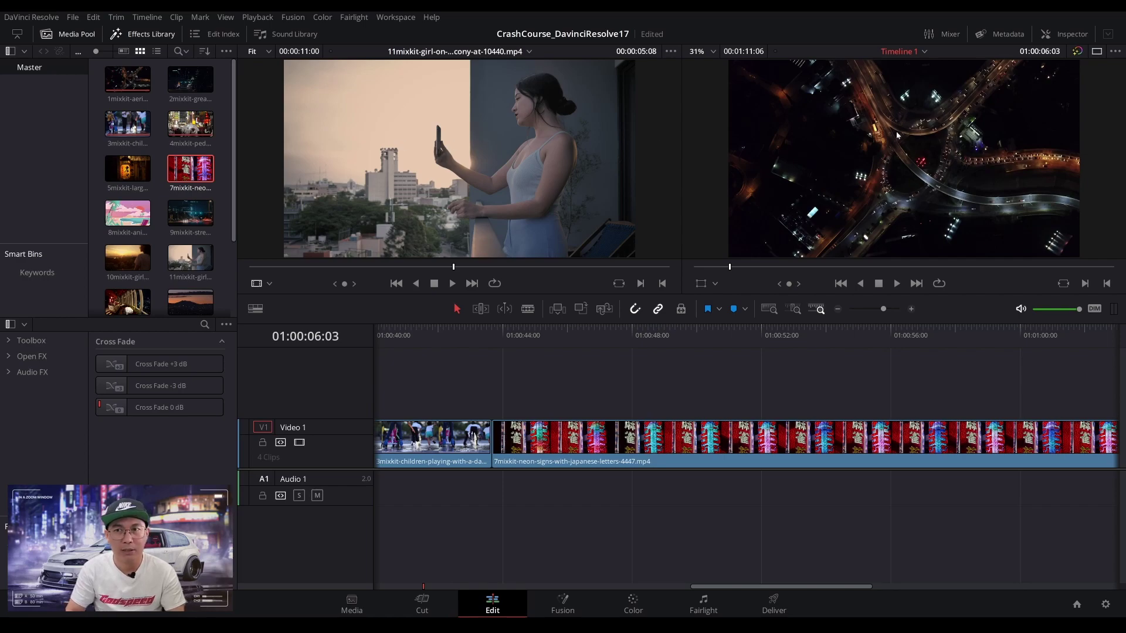
Zoom the source viewer's image of the 11mixkit girl on balcony clip out and in, ending at 30%.
left_click(468, 121)
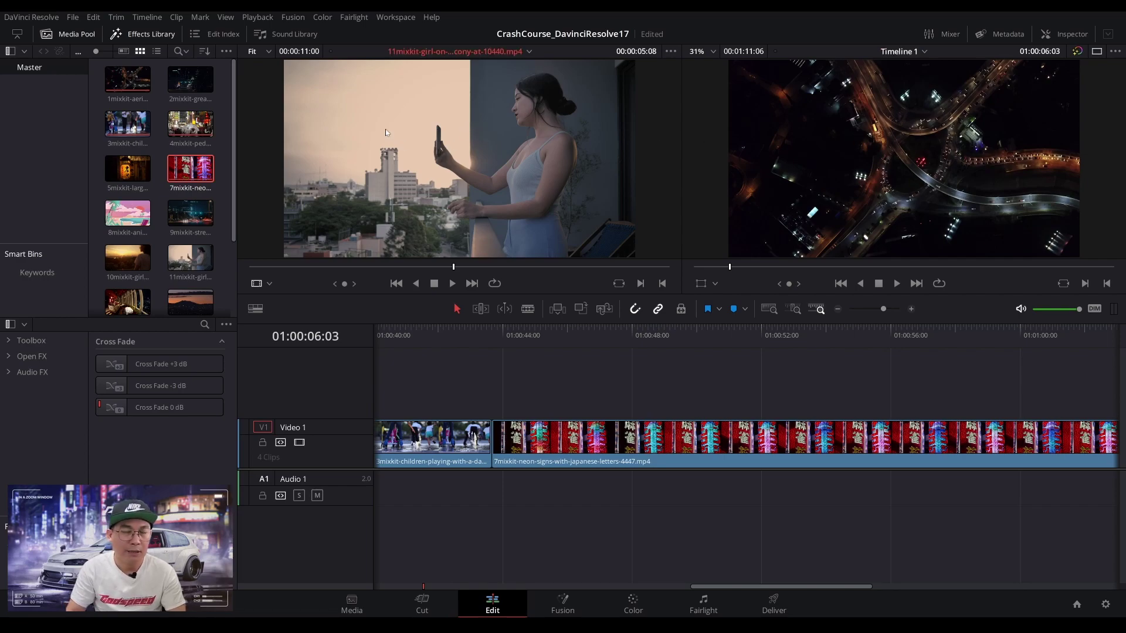
scroll(426, 146, "down", 5)
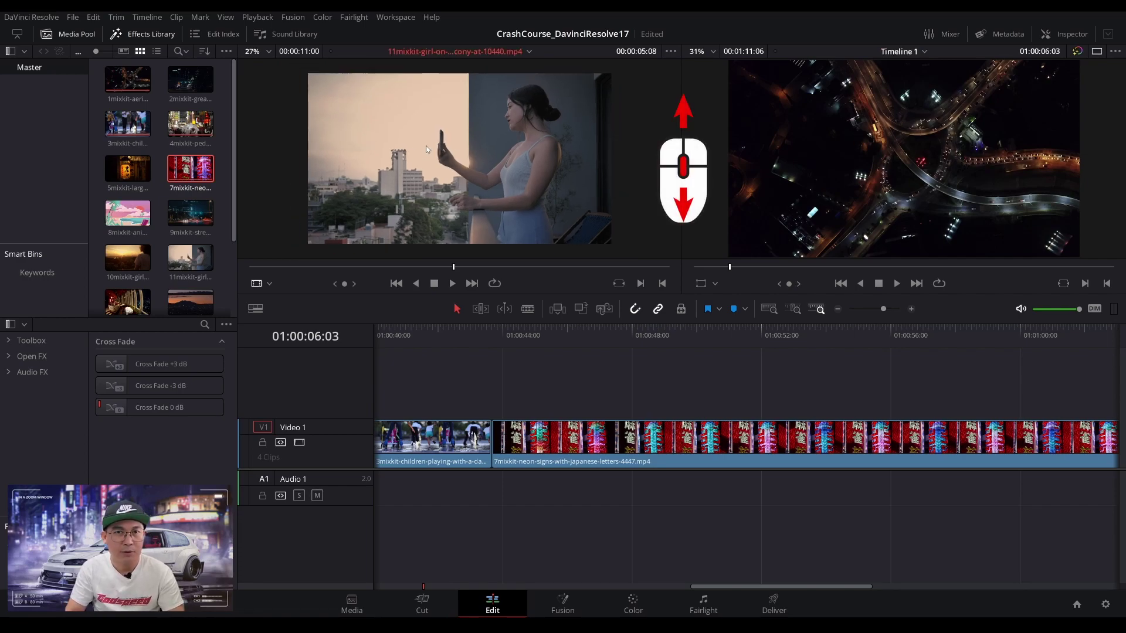
scroll(425, 146, "down", 1)
scroll(425, 149, "up", 5)
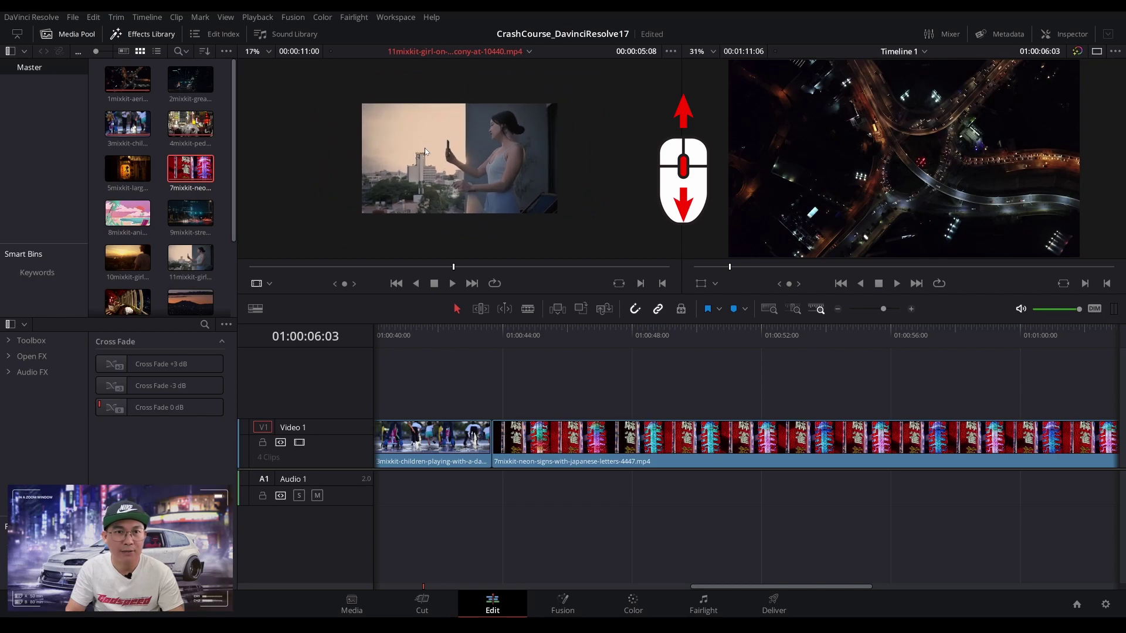
scroll(422, 156, "up", 1)
scroll(422, 156, "down", 2)
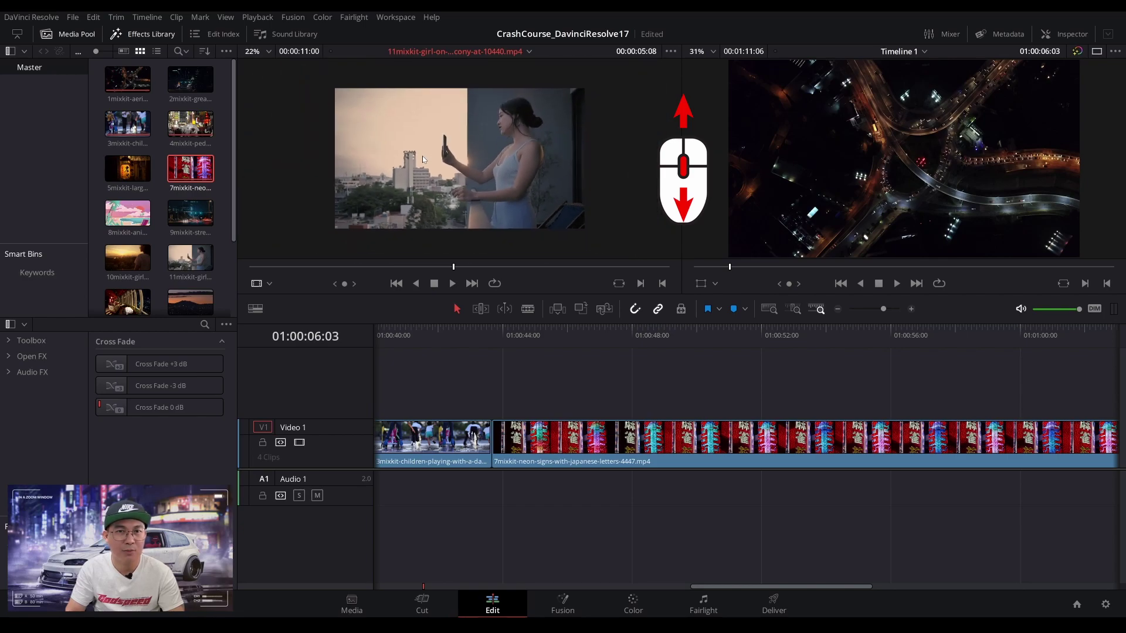
scroll(422, 156, "up", 2)
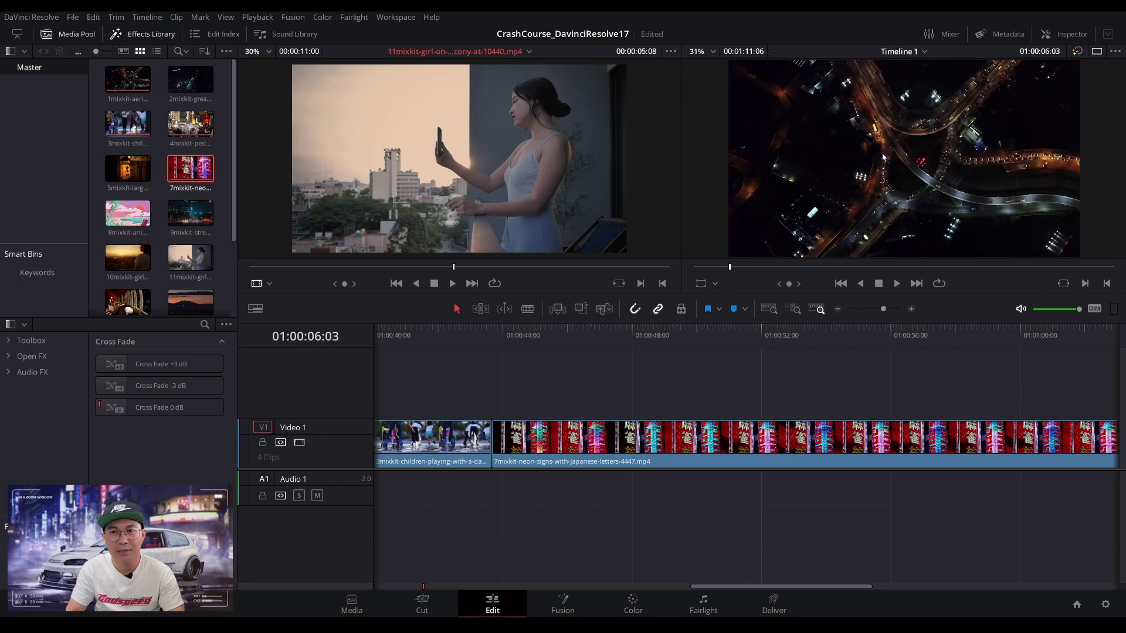
Zoom the timeline viewer's image out and in and pan it within the viewer, ending at 31%.
left_click(905, 137)
scroll(915, 165, "down", 4)
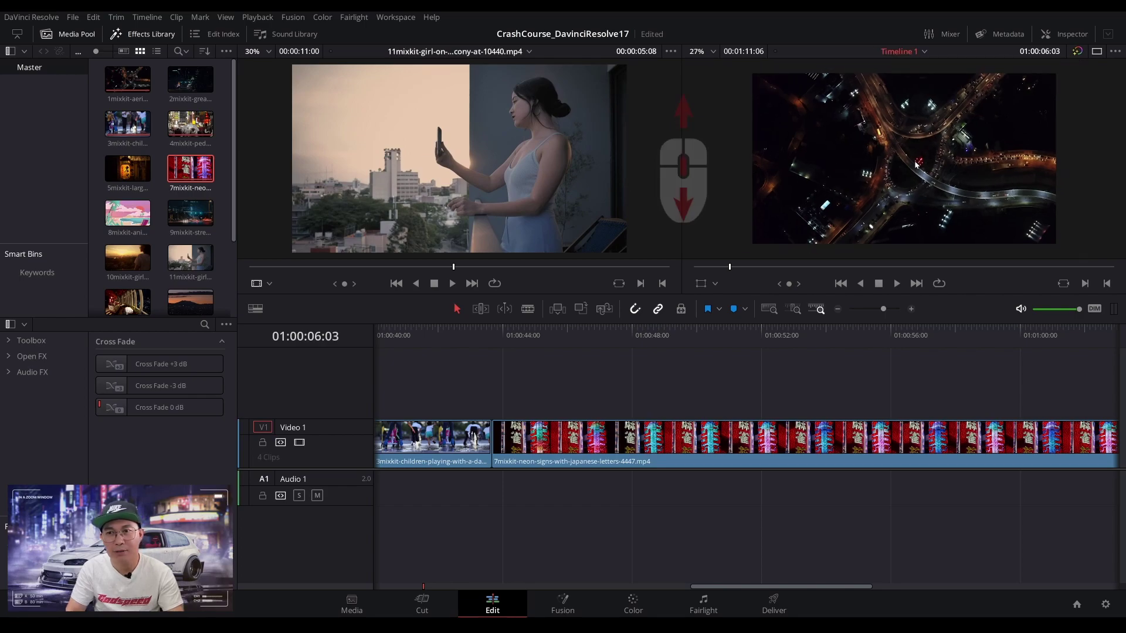
scroll(912, 171, "up", 1)
scroll(912, 171, "up", 3)
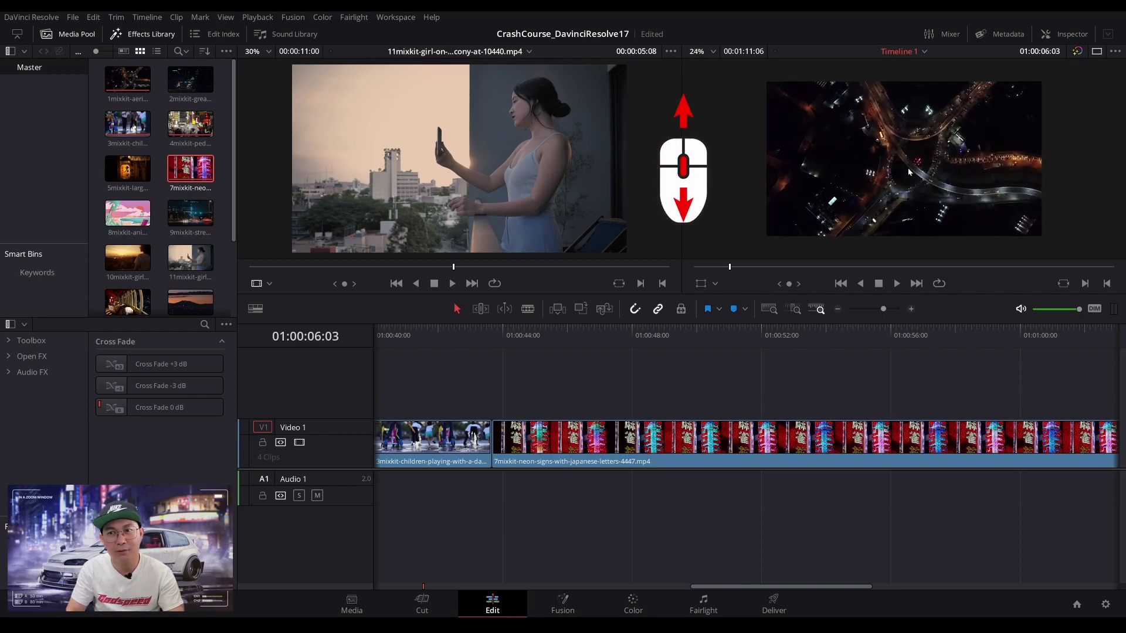
scroll(905, 174, "down", 2)
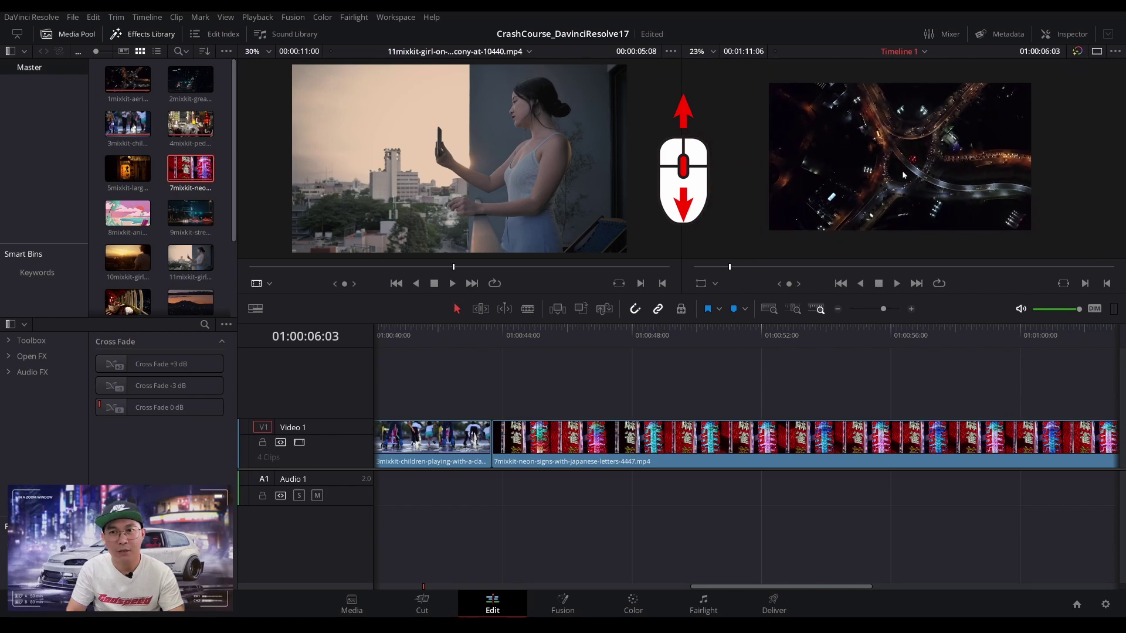
mouse_move(902, 170)
left_mouse_down()
mouse_move(942, 161)
mouse_move(869, 205)
mouse_move(867, 186)
mouse_move(879, 193)
mouse_move(915, 175)
left_mouse_up()
scroll(909, 177, "up", 3)
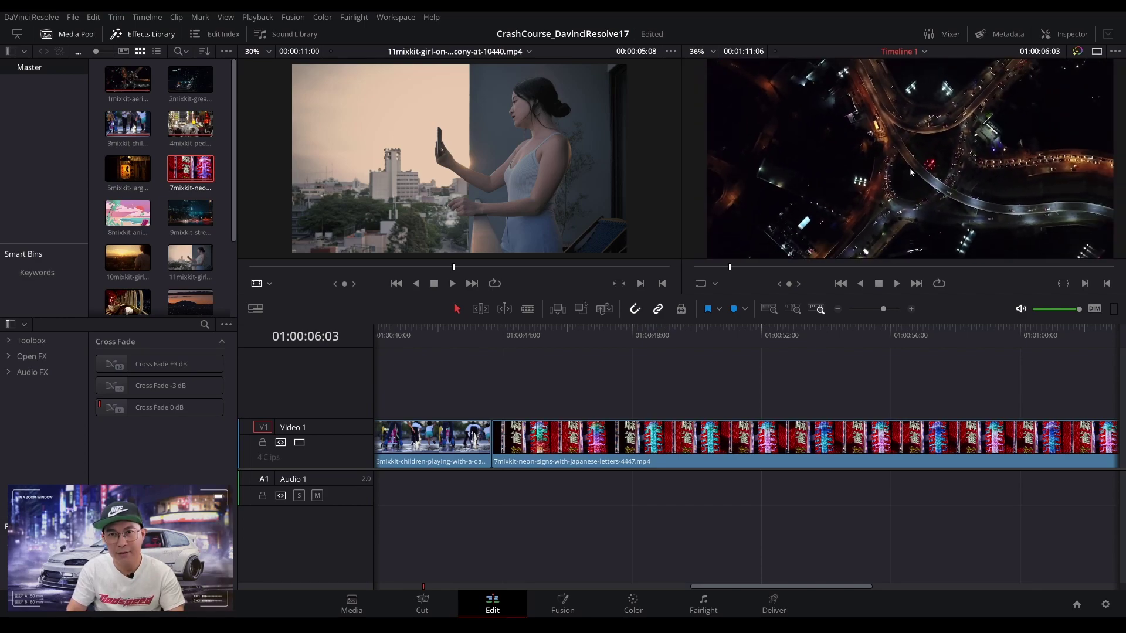
scroll(909, 170, "down", 2)
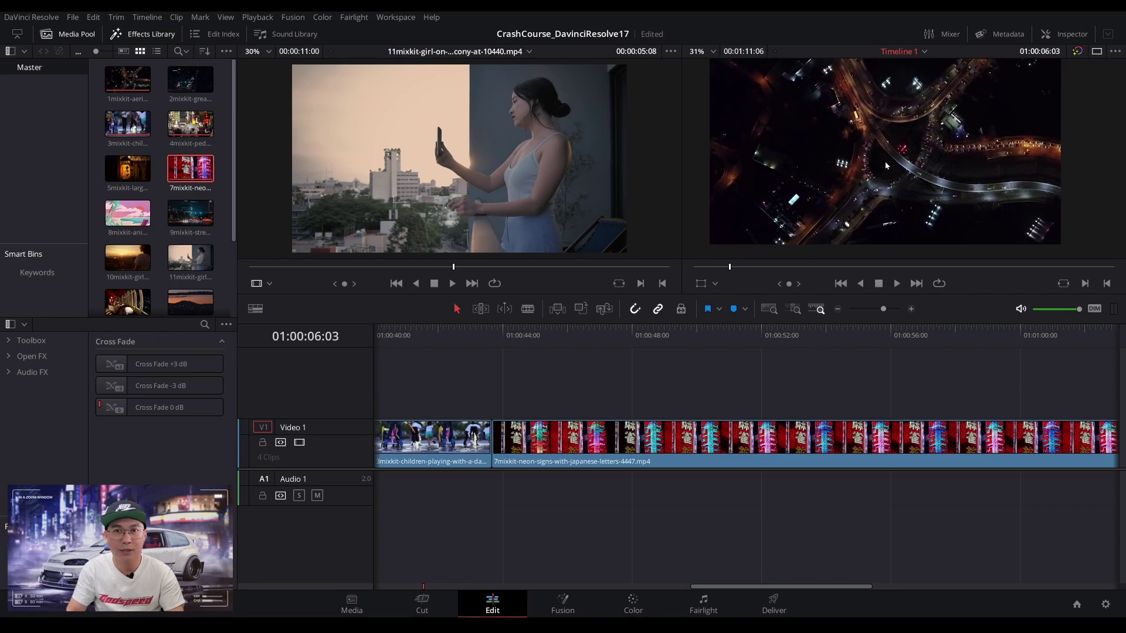
Try the timeline viewer at 100% and set both the timeline and source viewers to Fit.
left_click(714, 52)
left_click(707, 67)
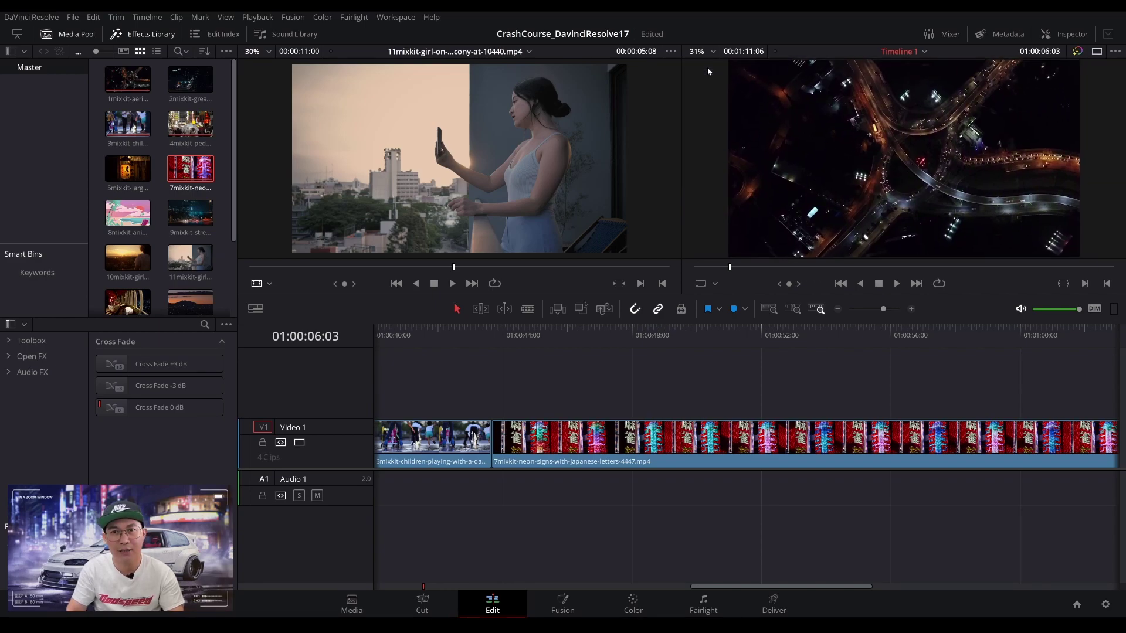
left_click(714, 52)
left_click(703, 142)
left_click(713, 52)
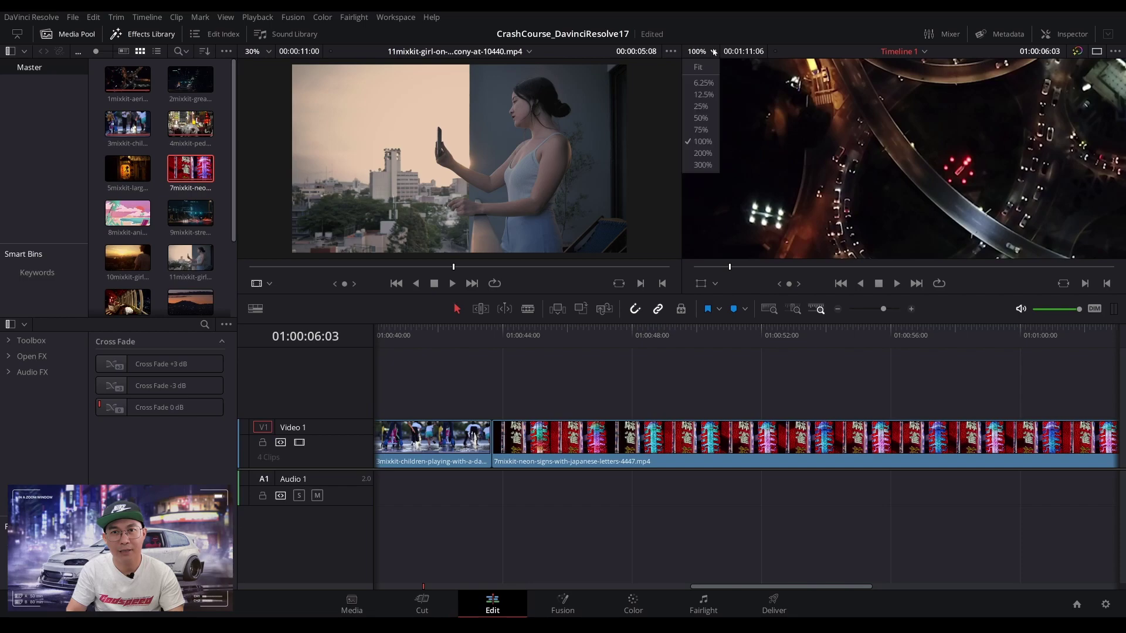
left_click(707, 67)
left_click(267, 51)
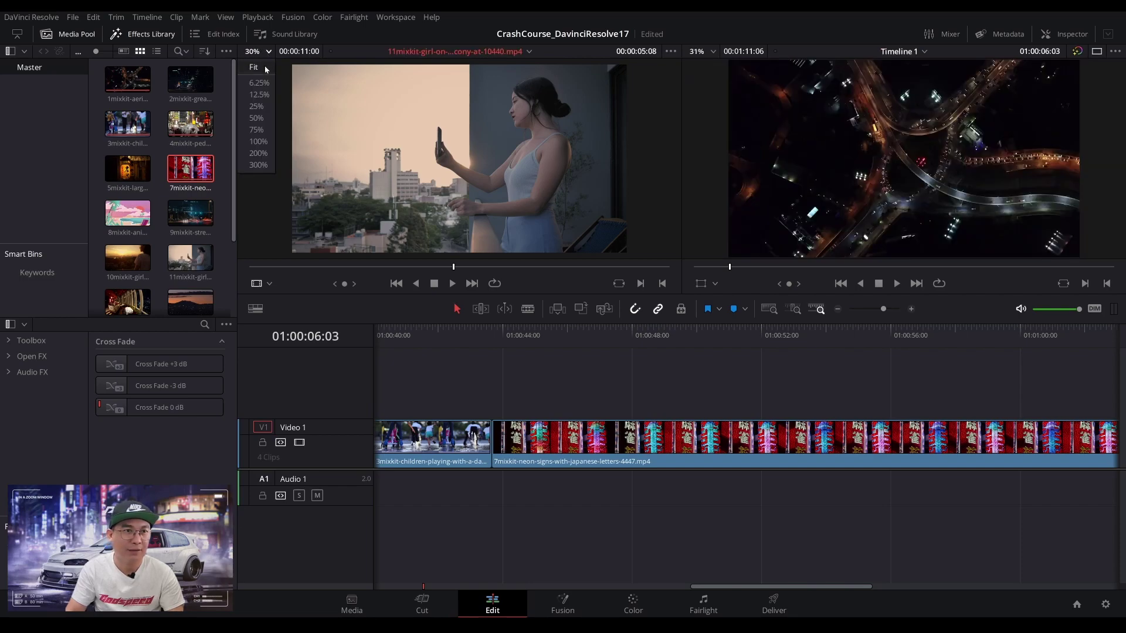
left_click(258, 67)
Select the 7mixkit neon signs clip in a zoomed-out timeline and place the playhead over it at 01:00:56:04.
left_click(665, 331)
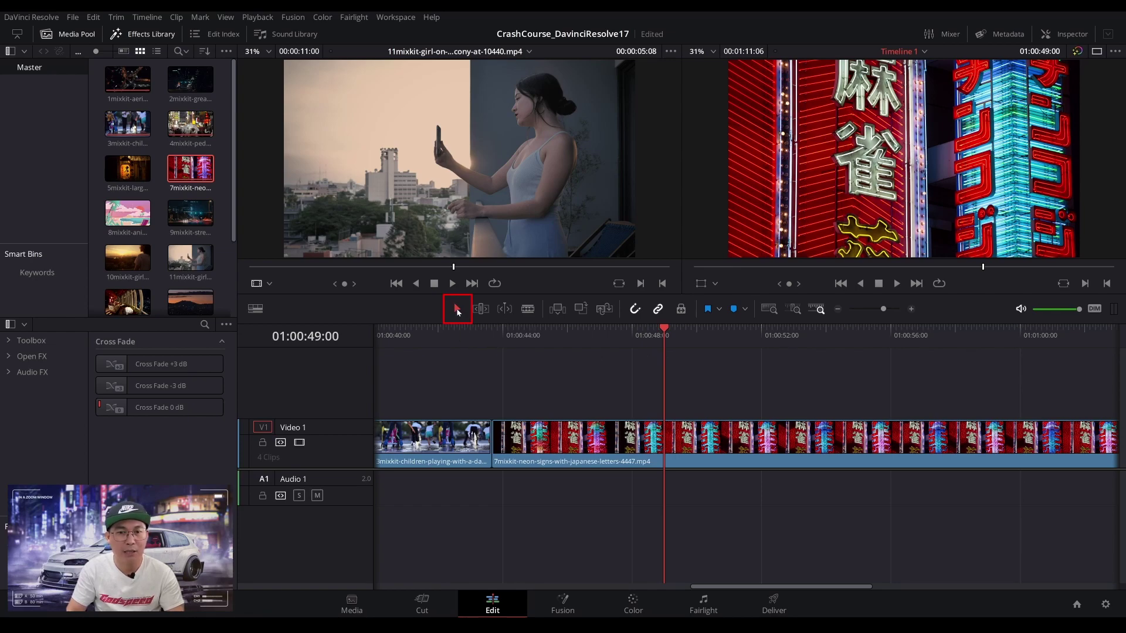
left_click(761, 450)
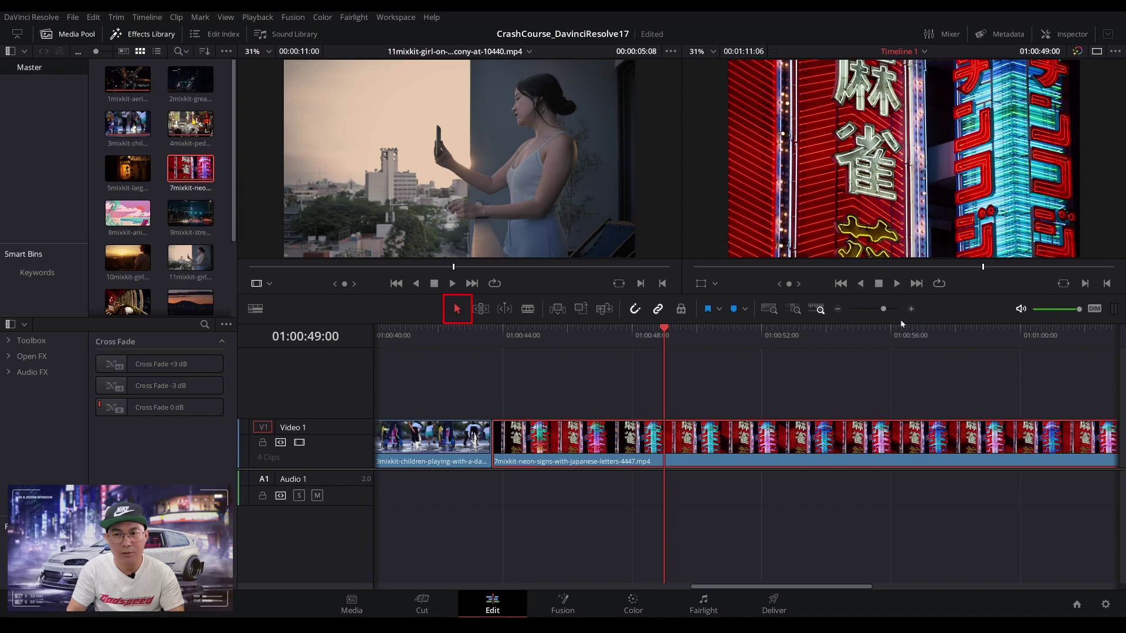
left_click_drag(884, 310, 880, 311)
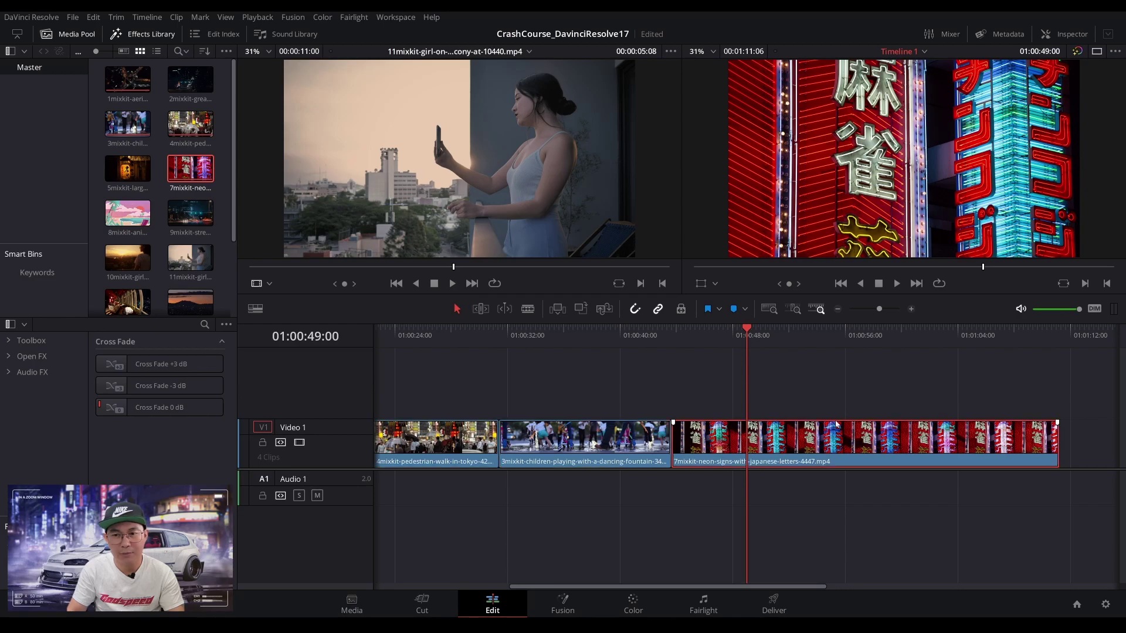
left_click(840, 309)
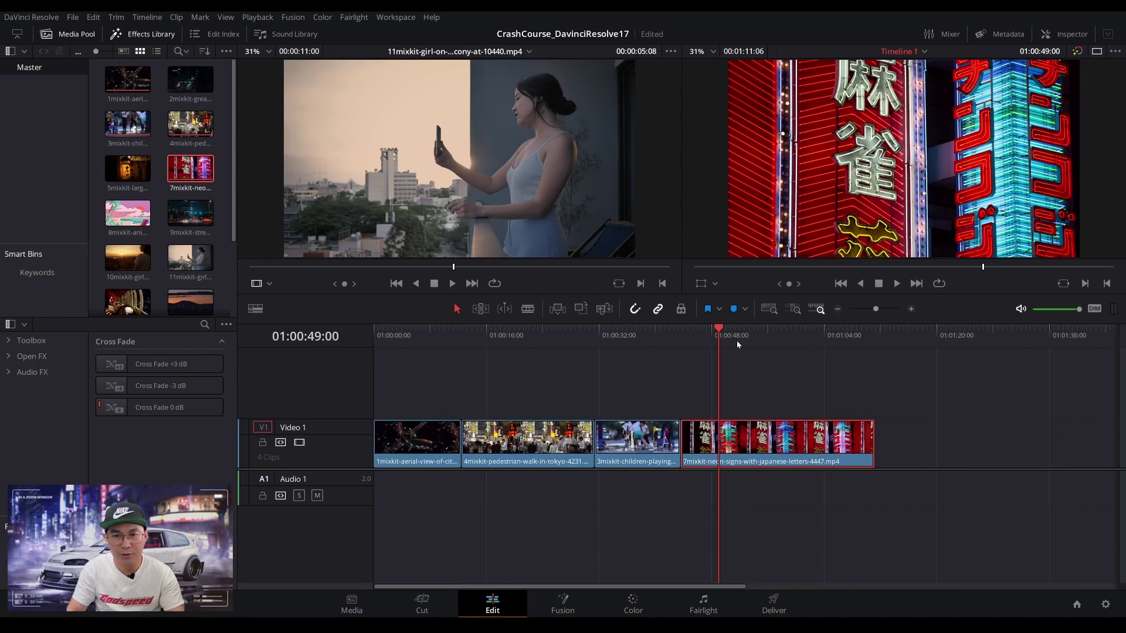
left_click_drag(738, 344, 769, 334)
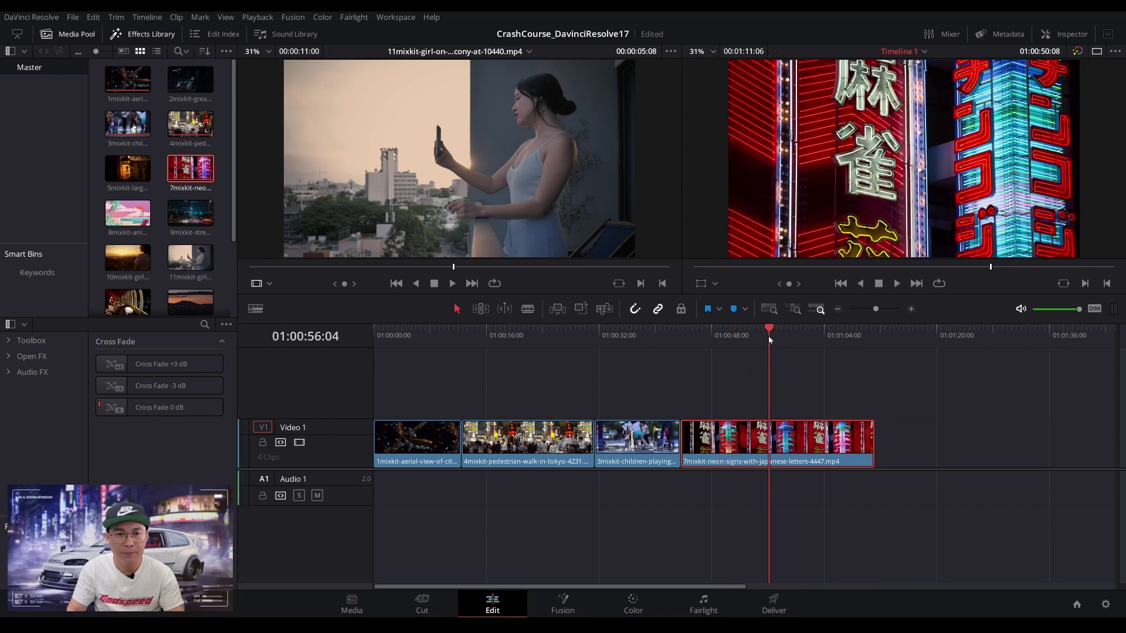
Split the 7mixkit neon signs clip with the Blade tool at about 01:01:02 and at two points in its first third.
left_click(528, 311)
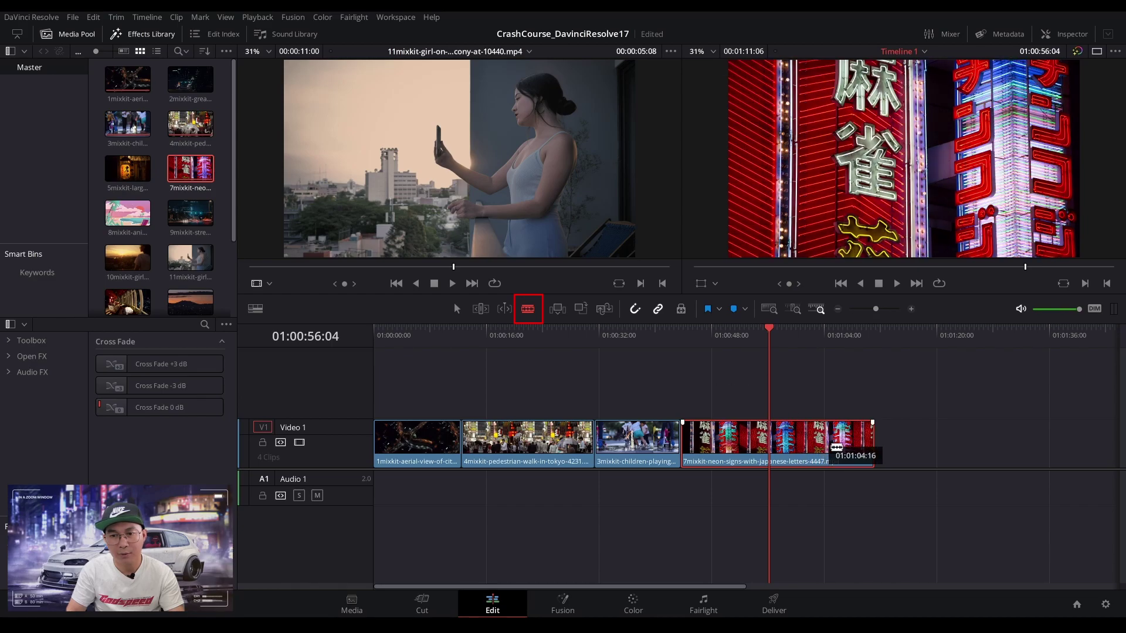
left_click(814, 448)
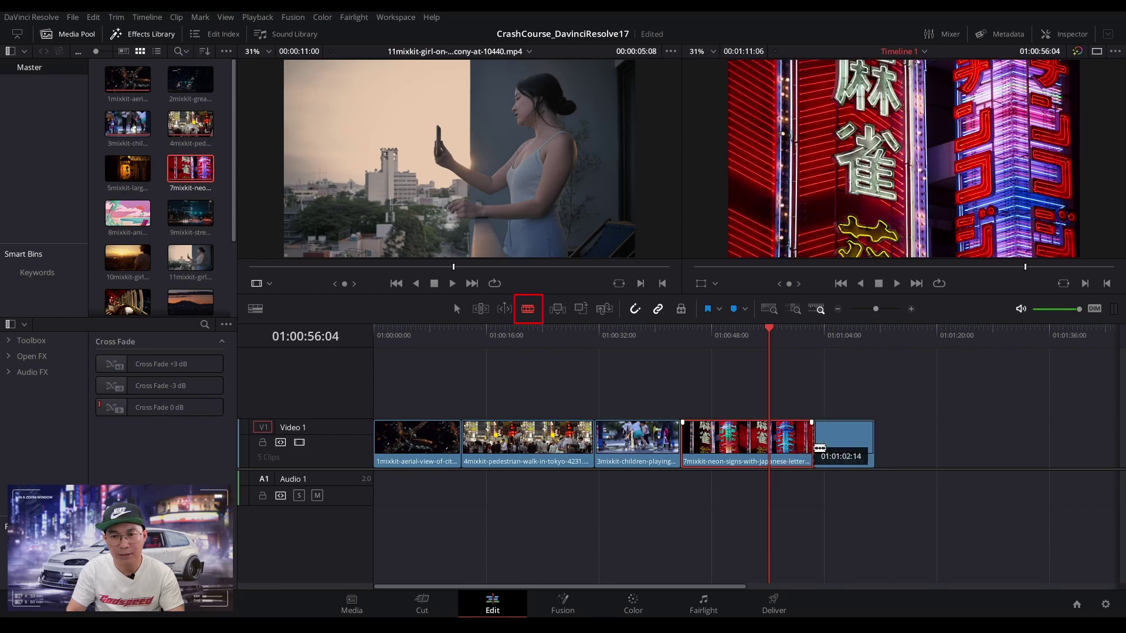
left_click(737, 448)
left_click(710, 446)
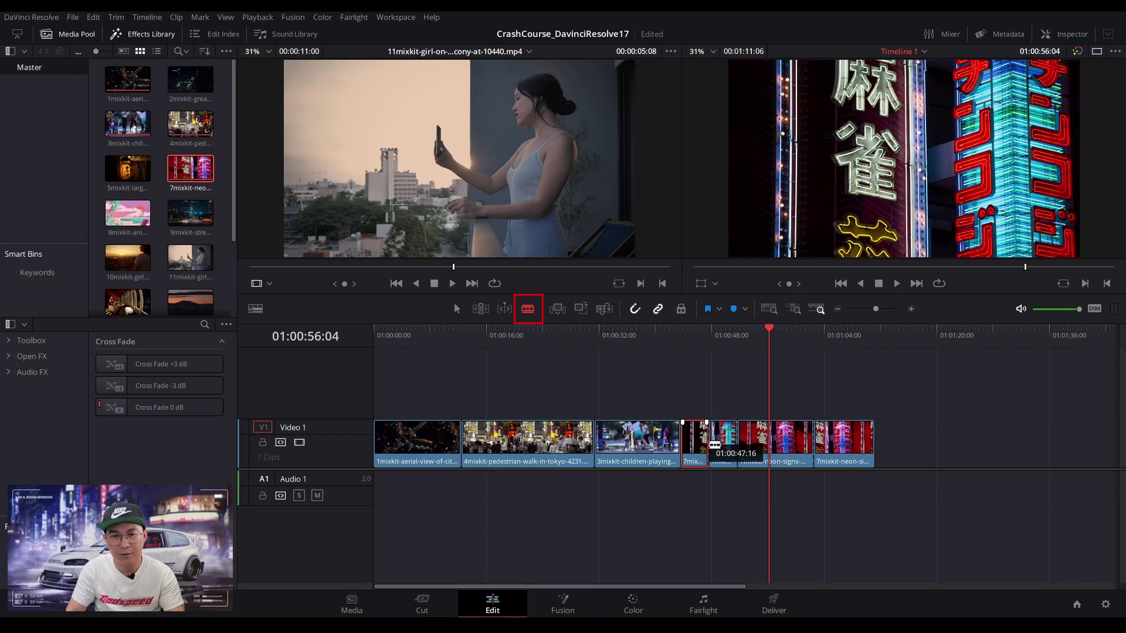
Split the 7mixkit neon signs clip's last piece once and the 3mixkit and 4mixkit clips twice each with the Blade tool.
left_click(845, 446)
left_click(655, 446)
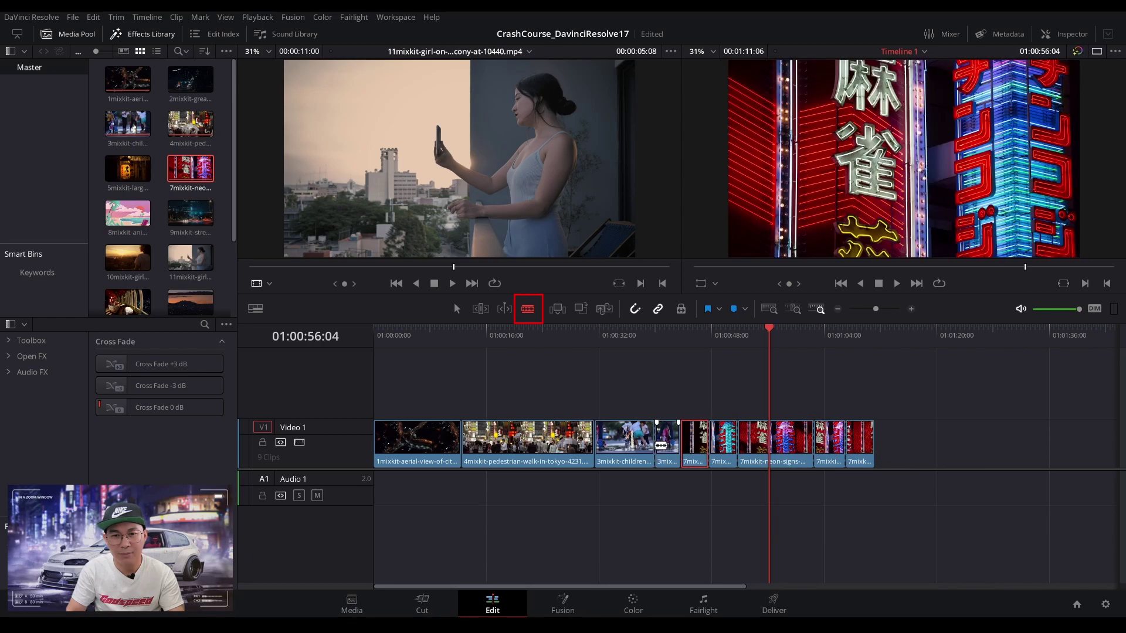
left_click(627, 445)
left_click(547, 446)
left_click(509, 446)
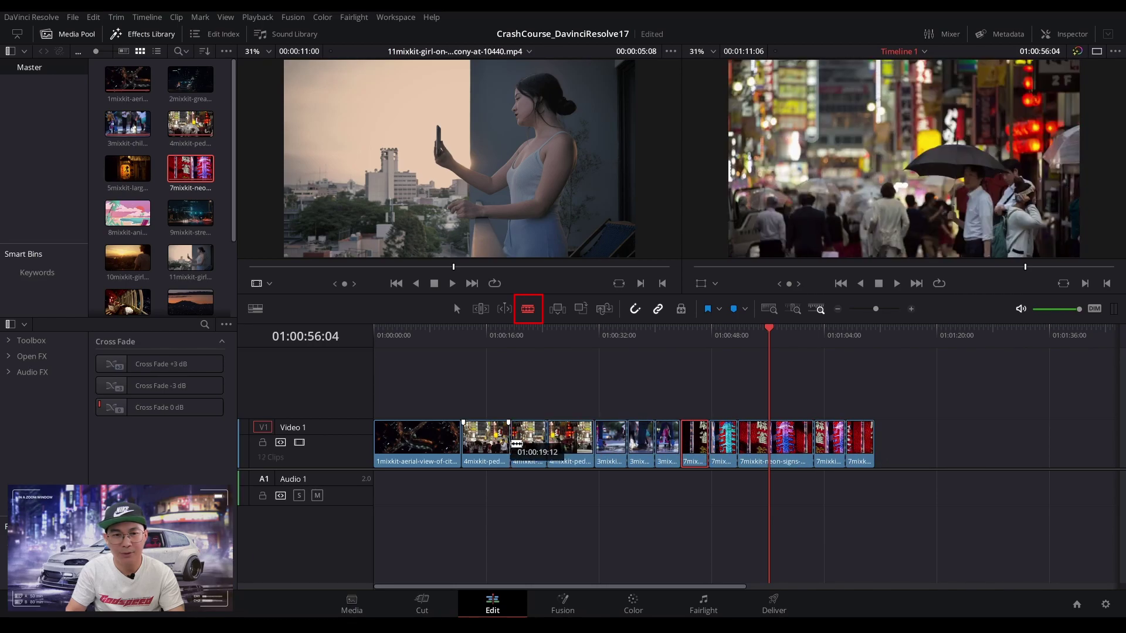
Undo all the blade cuts until the four clips on Video 1 are whole again.
key("ctrl+z")
key("ctrl+z")
key("ctrl+z")
key("ctrl+z")
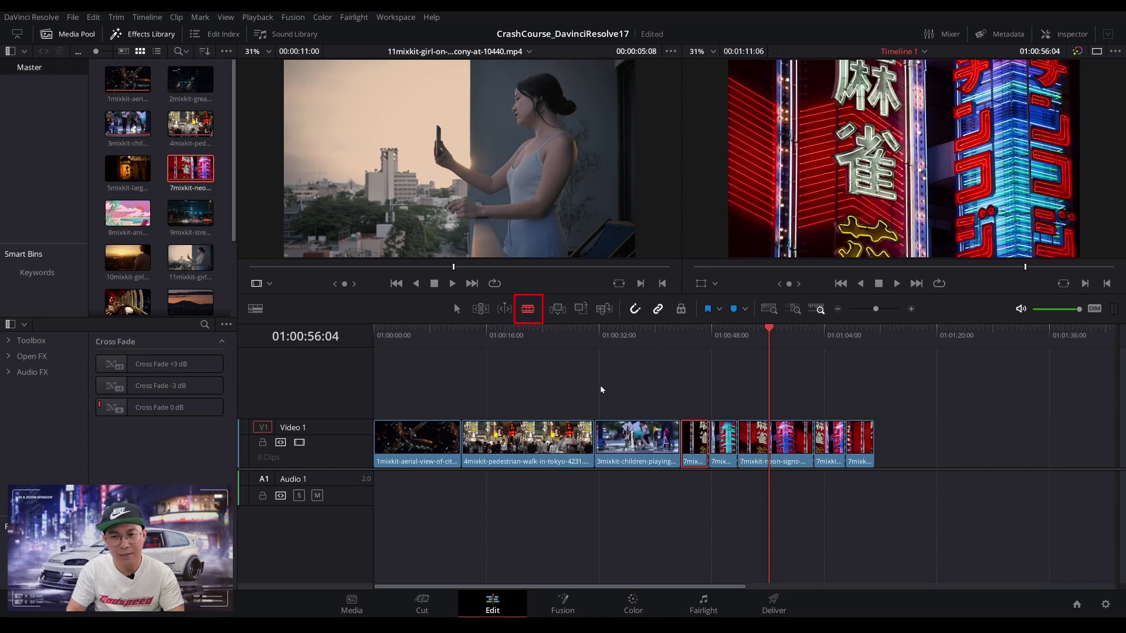
key("ctrl+z")
key("ctrl+z")
key("ctrl+z")
key("ctrl+z")
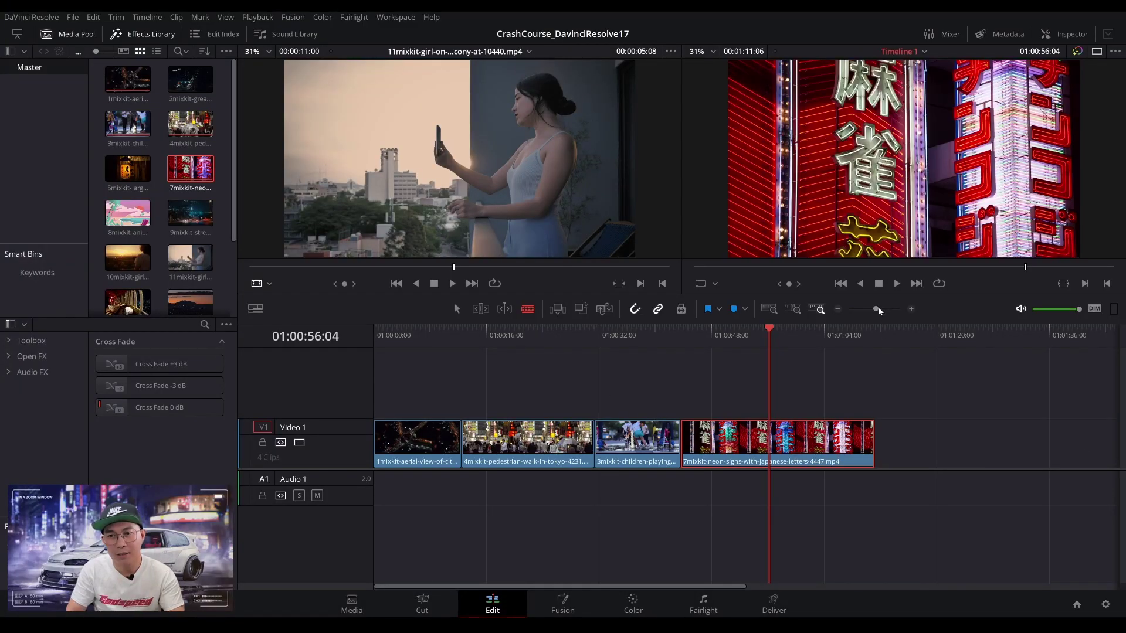
Scrub the playhead near the end of the 7mixkit neon signs clip and play it from 01:01:07:17.
left_click_drag(874, 309, 881, 309)
left_click(1015, 332)
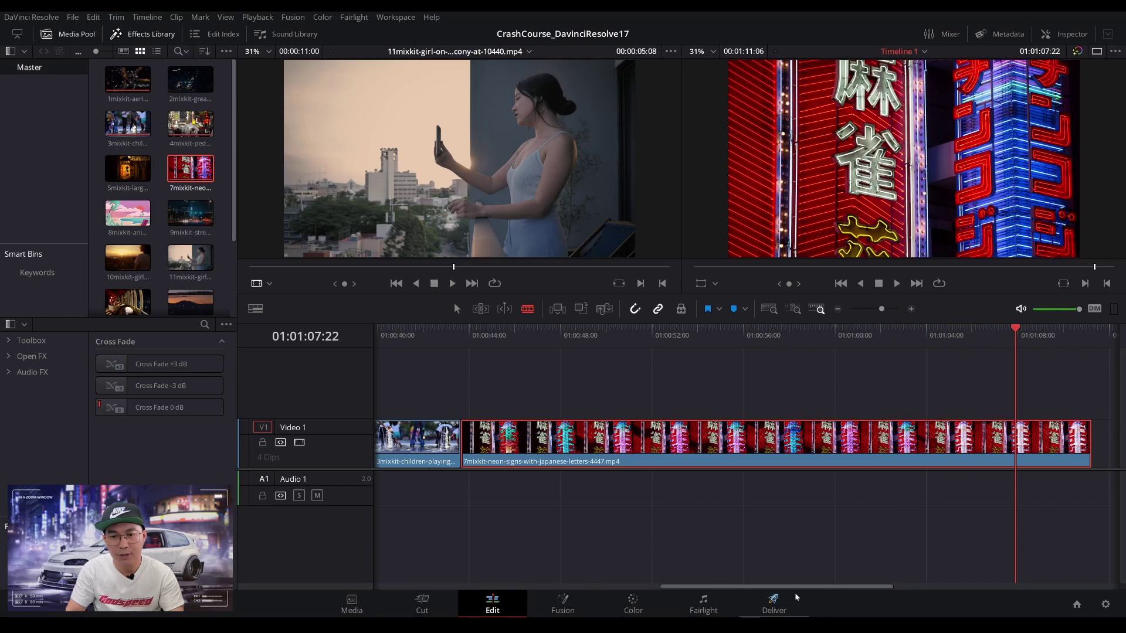
left_click_drag(811, 587, 878, 588)
left_click(781, 331)
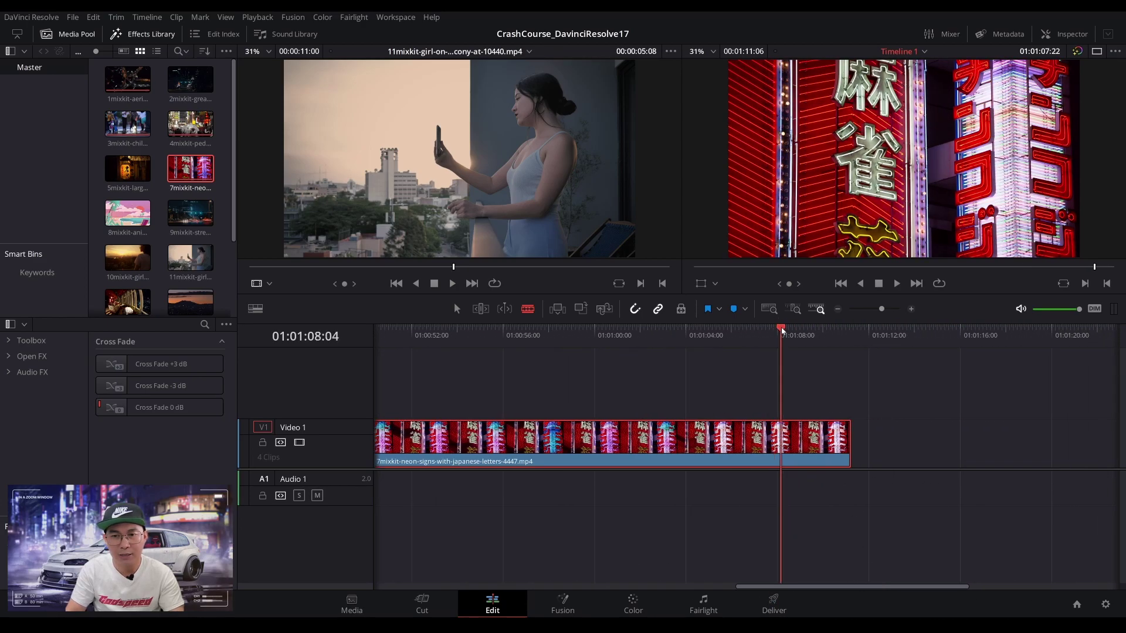
left_click_drag(781, 331, 845, 332)
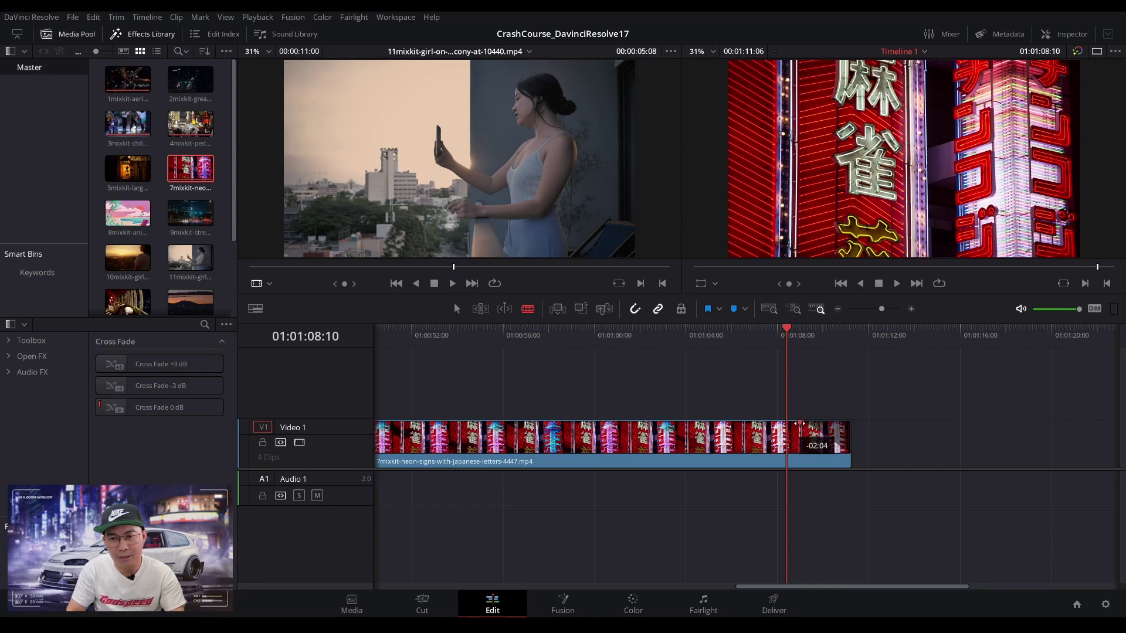
left_click(771, 338)
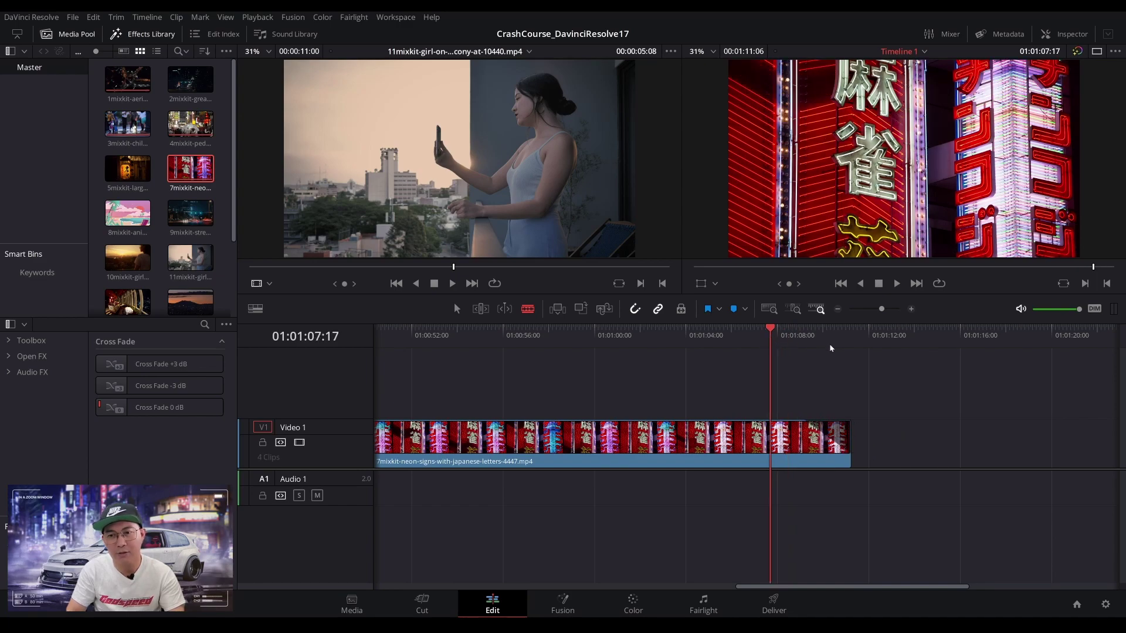
key("space")
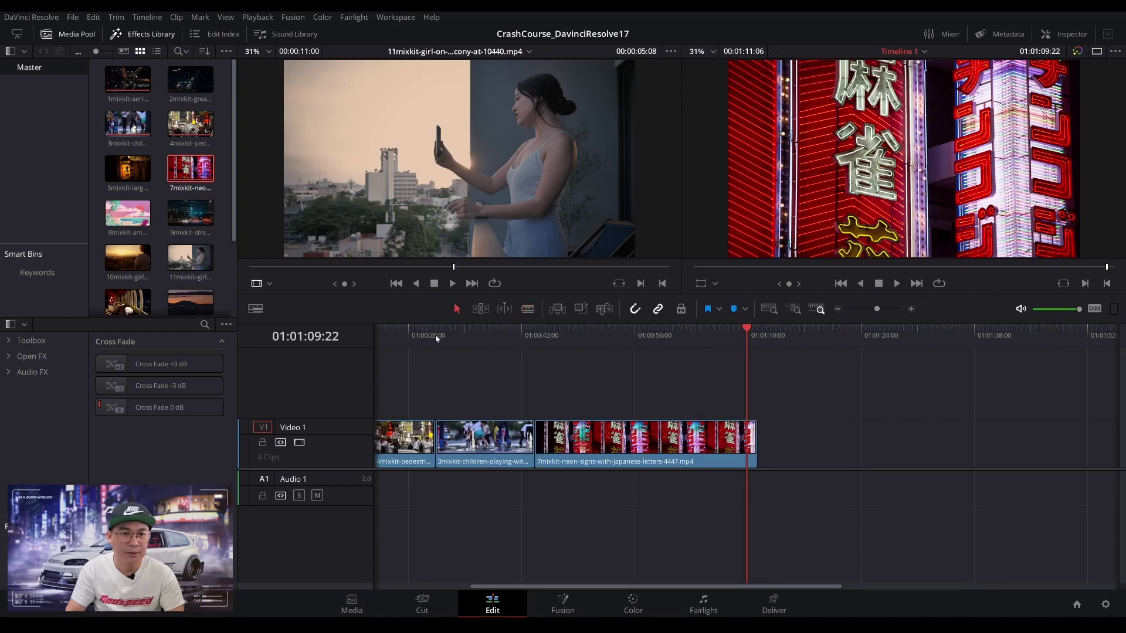
Place the playhead at 01:00:12:12 and add the 5mixkit large paper lamp clip on a new Video 2 track from that point.
left_click(416, 336)
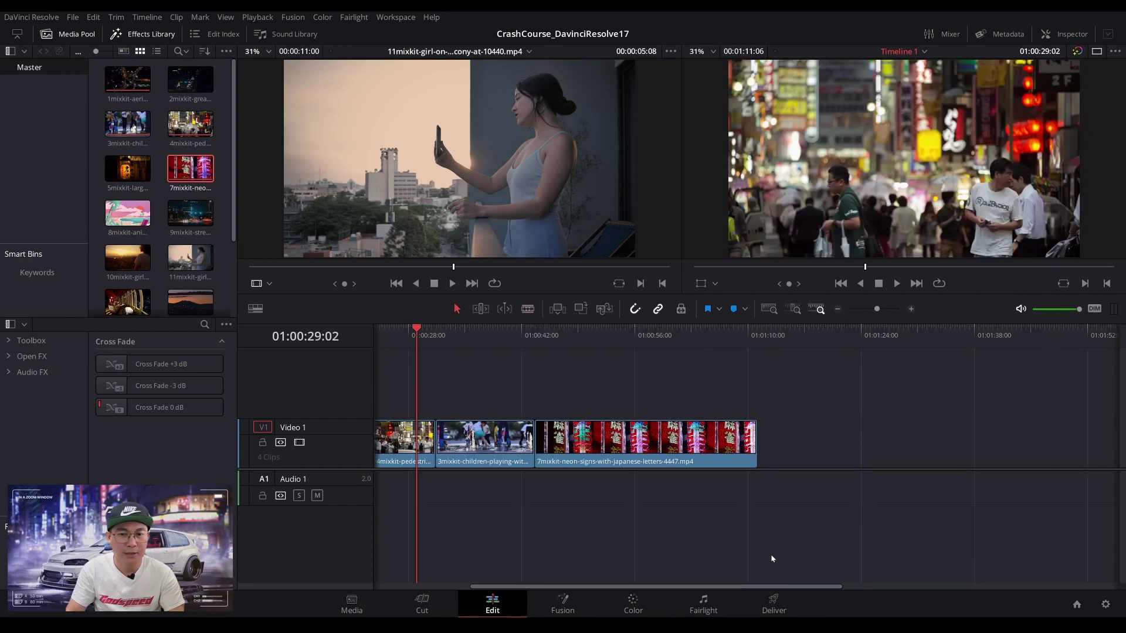
left_click_drag(685, 587, 480, 587)
left_click(466, 330)
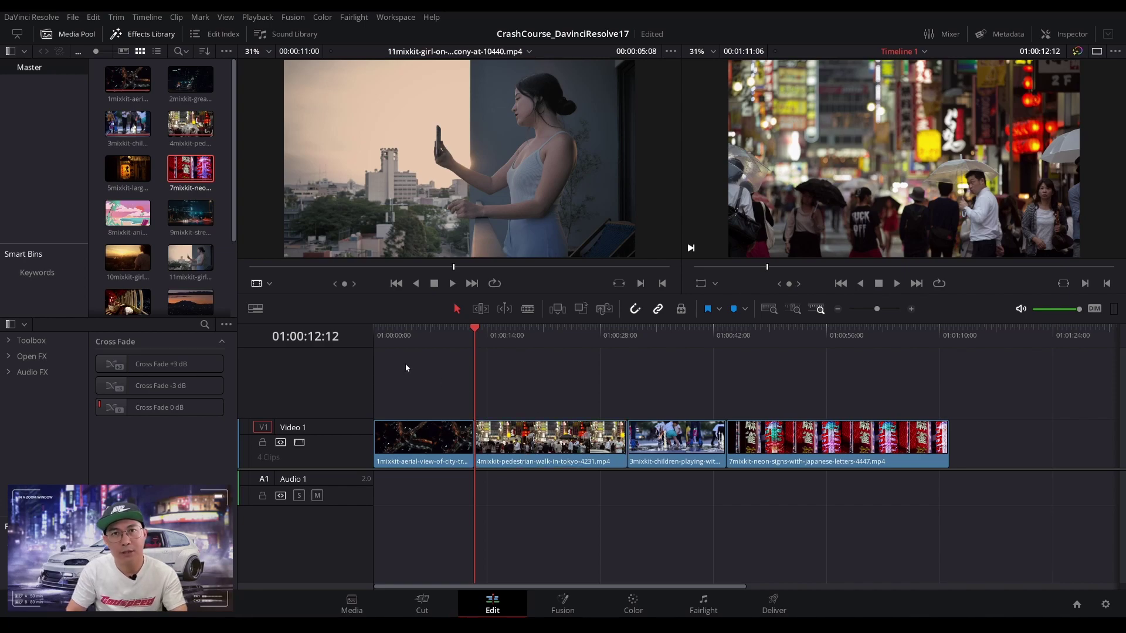
left_click(191, 144)
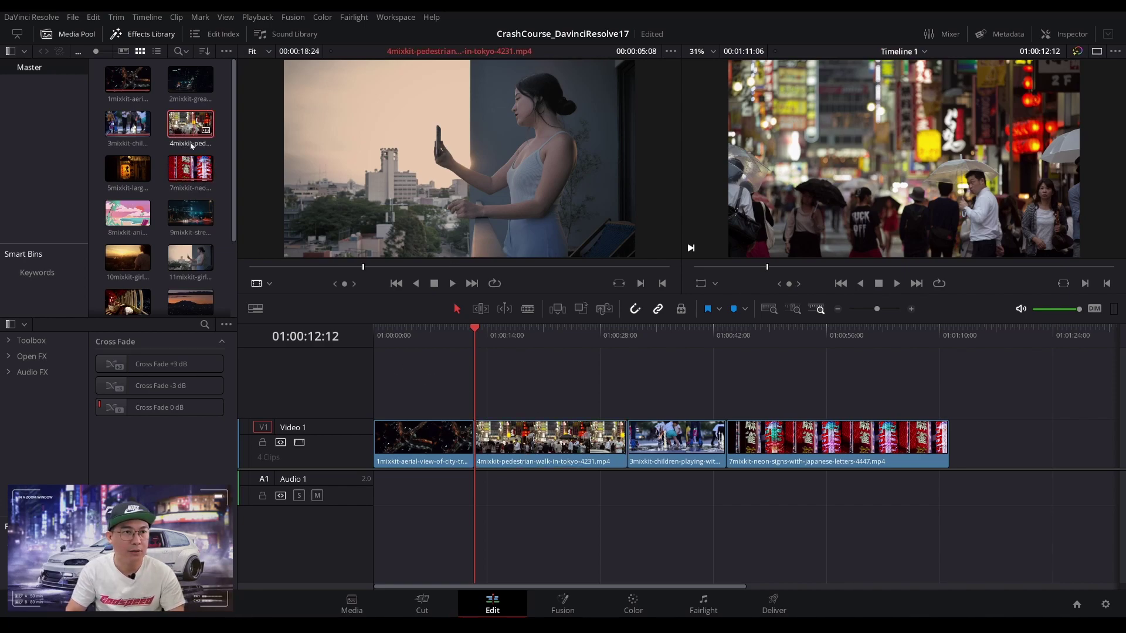
left_click_drag(128, 169, 371, 398)
Scrub the playhead over the stacked paper lamp clip to 01:00:23:05 and save the project.
left_click_drag(412, 339, 452, 347)
left_click_drag(482, 397, 570, 396)
left_click_drag(456, 332, 560, 334)
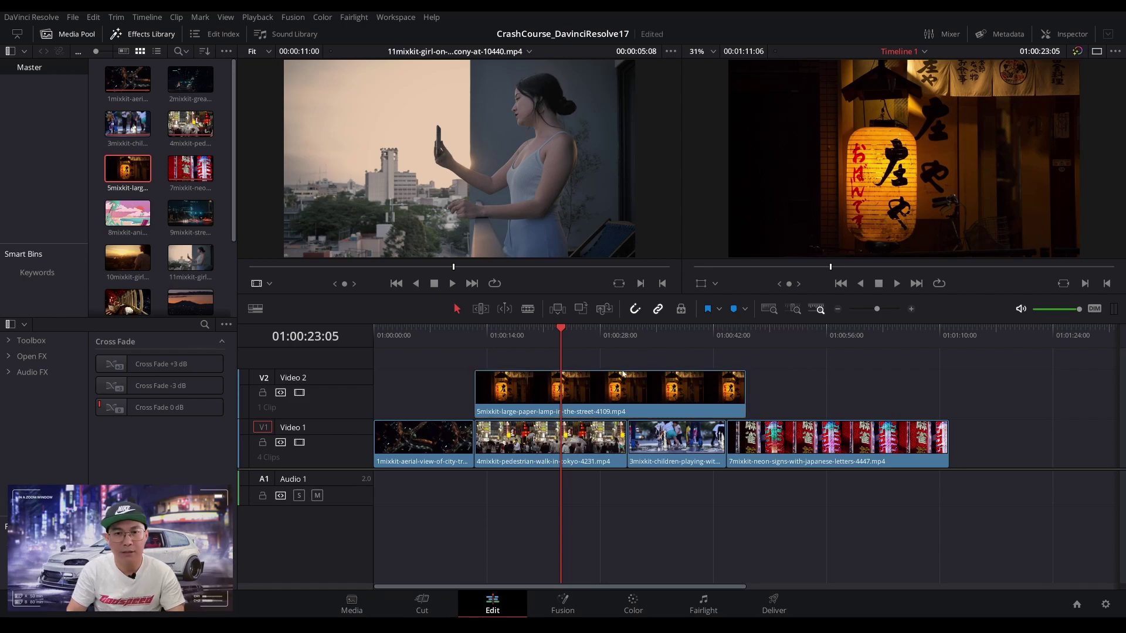
key("ctrl+s")
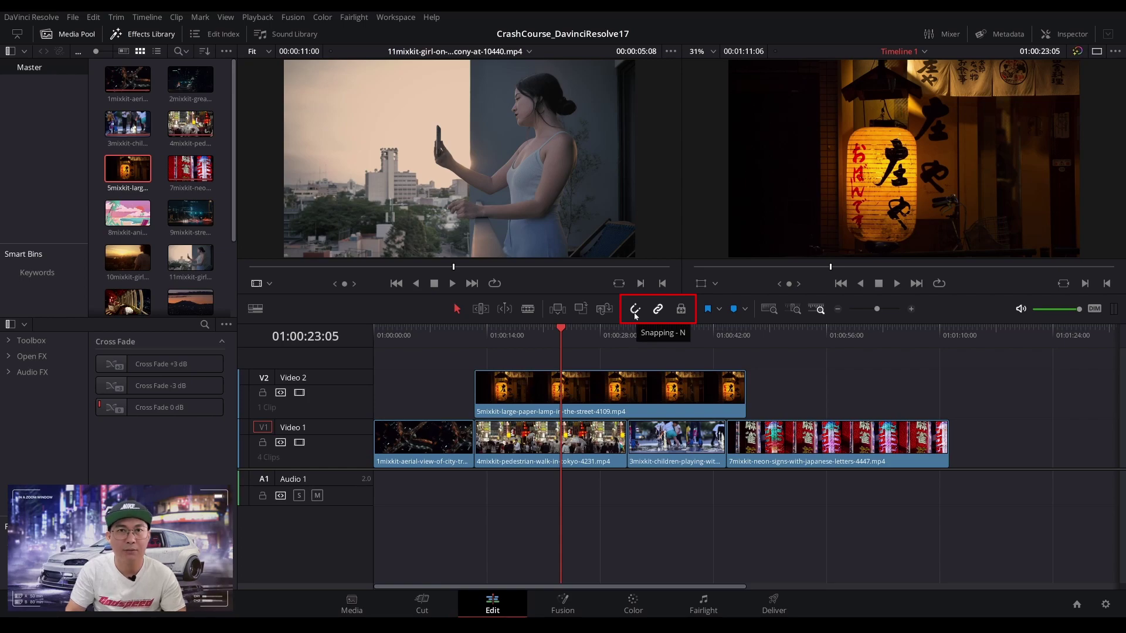
Try Position Lock on all tracks while placing the playhead at 01:00:14:06, and turn the lock off again.
left_click(682, 310)
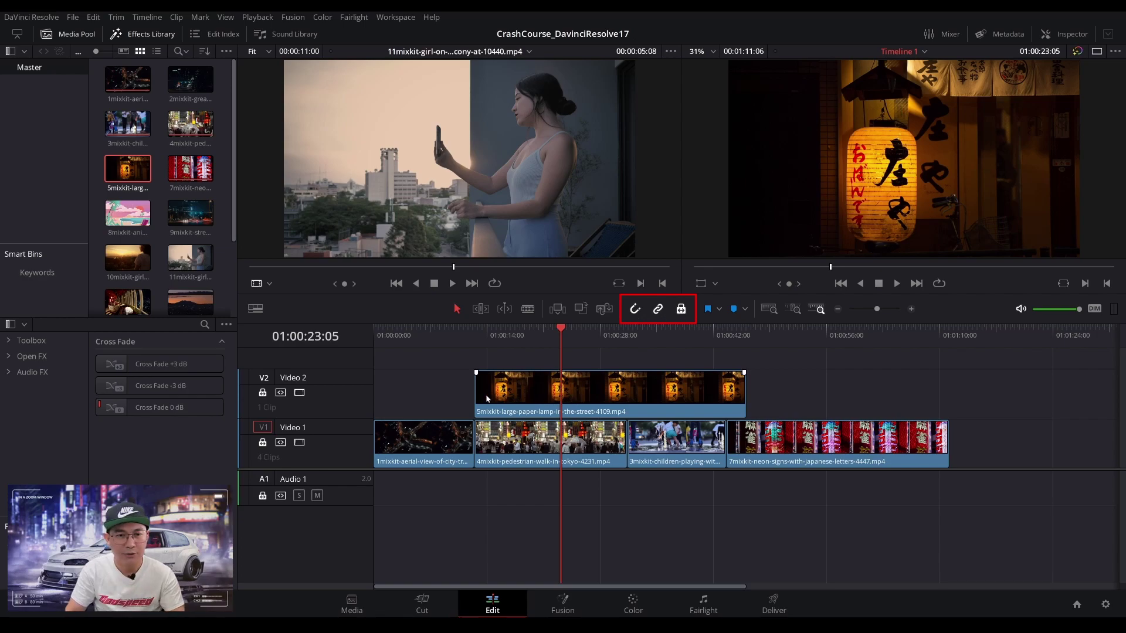
left_click(487, 335)
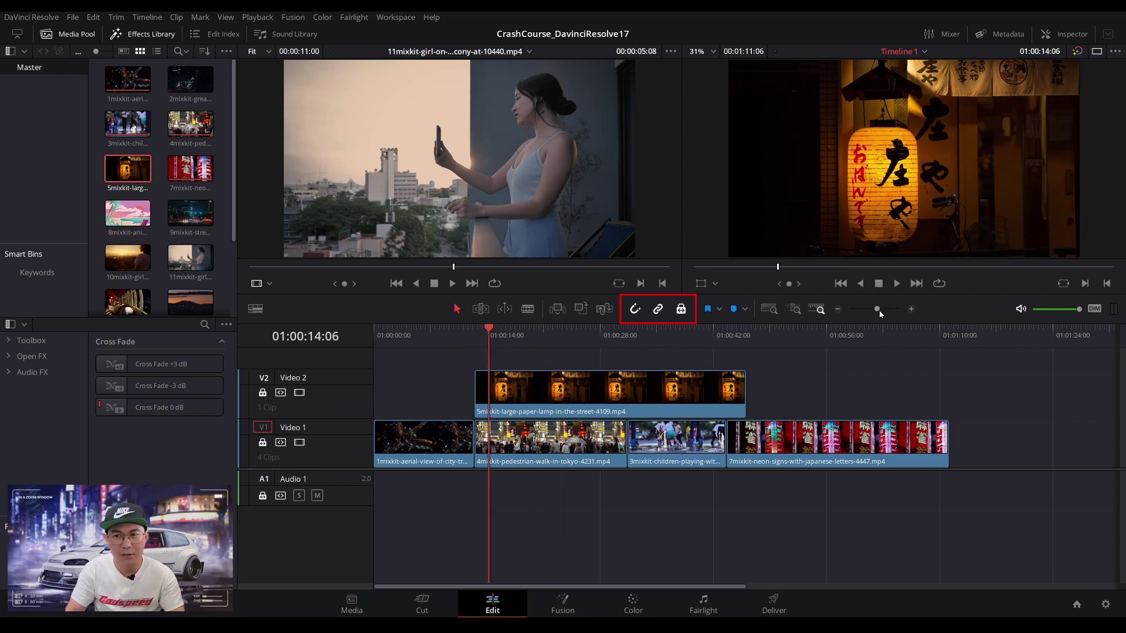
left_click_drag(878, 311, 878, 312)
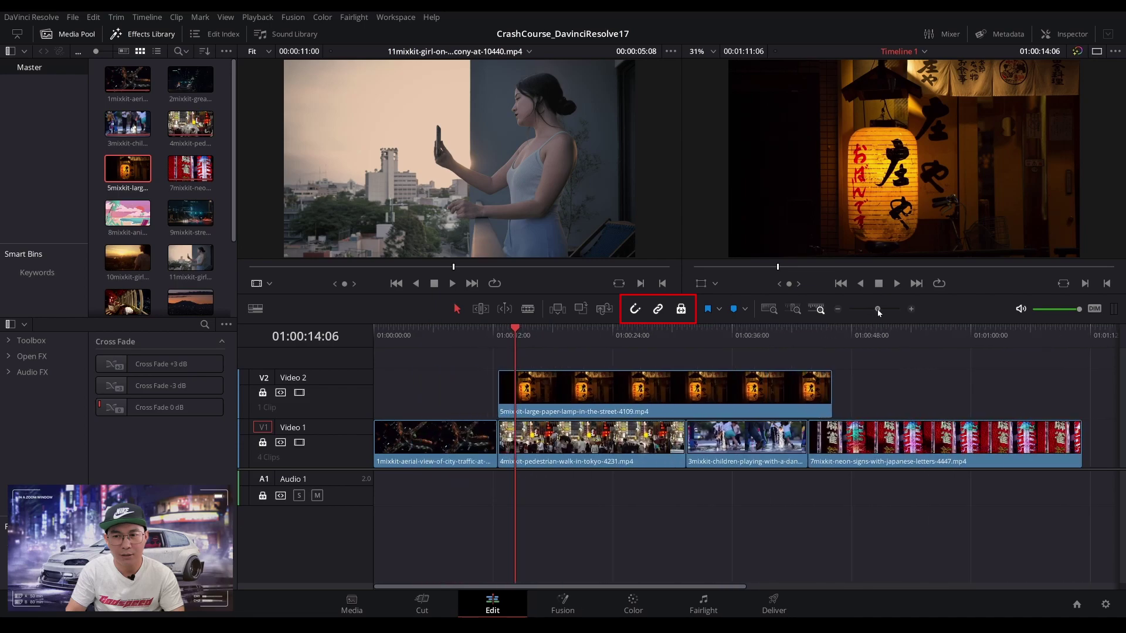
left_click(681, 309)
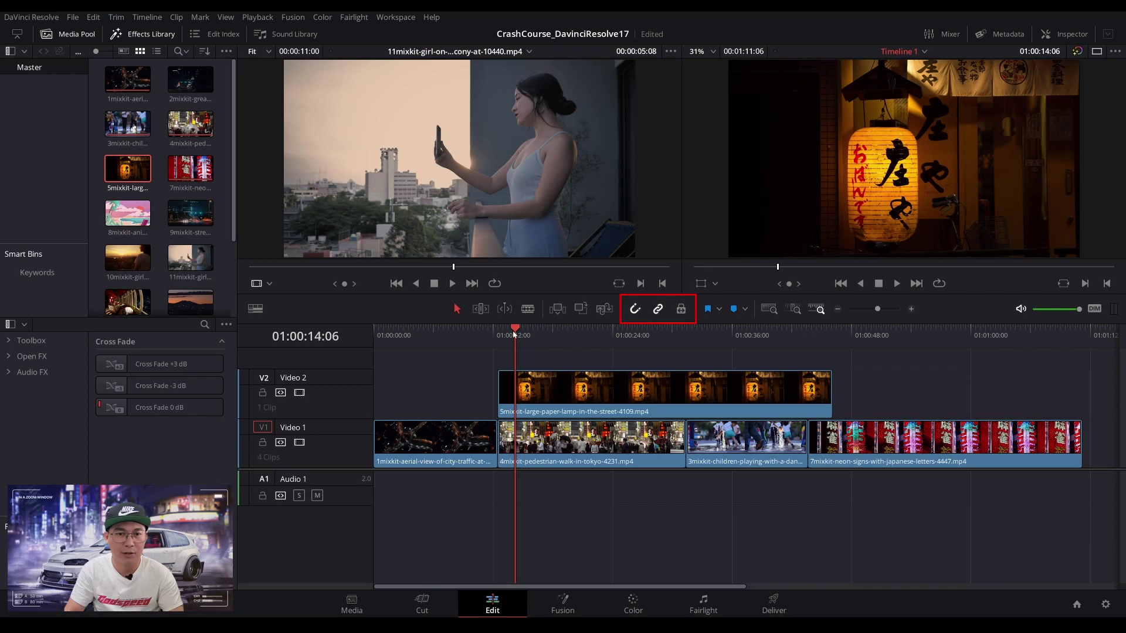
Undo several recent timeline edits and redo them to restore the paper lamp clip on Video 2.
left_click(551, 398)
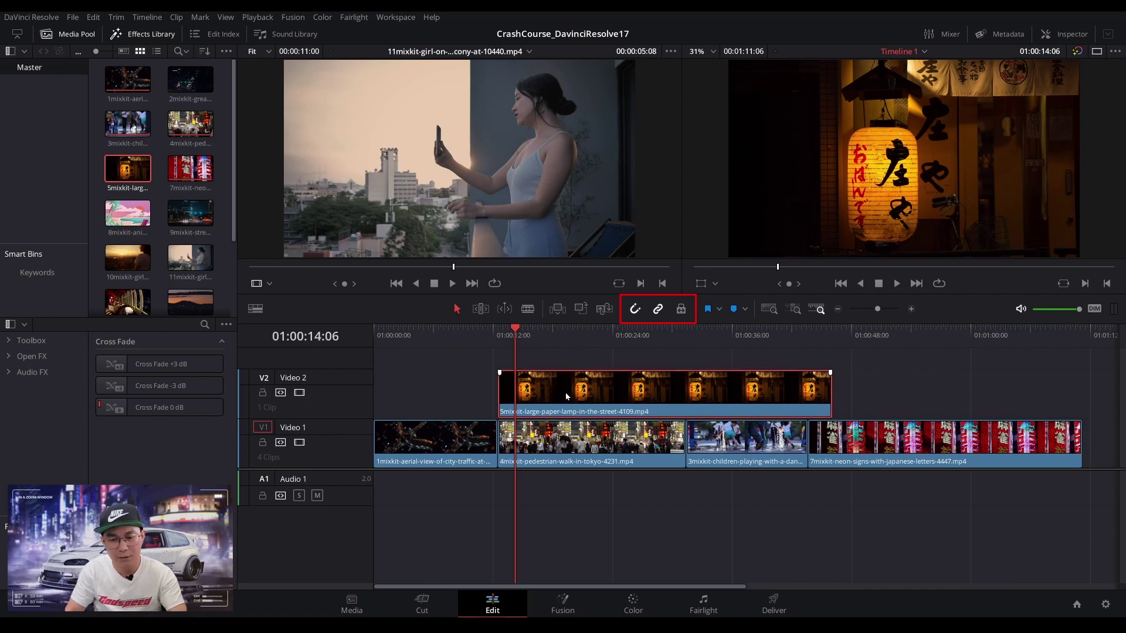
key("ctrl+z")
key("ctrl+z")
key("ctrl+z")
key("ctrl+z")
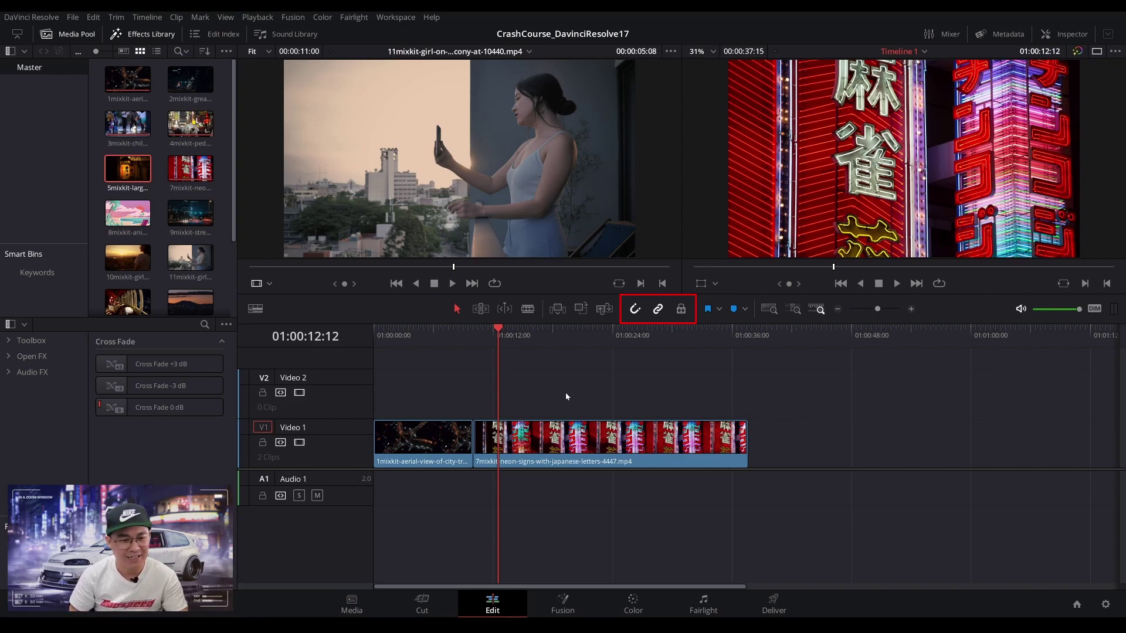
key("ctrl+shift+z")
key("ctrl+shift+z")
key("ctrl+shift+z")
key("ctrl+shift+z")
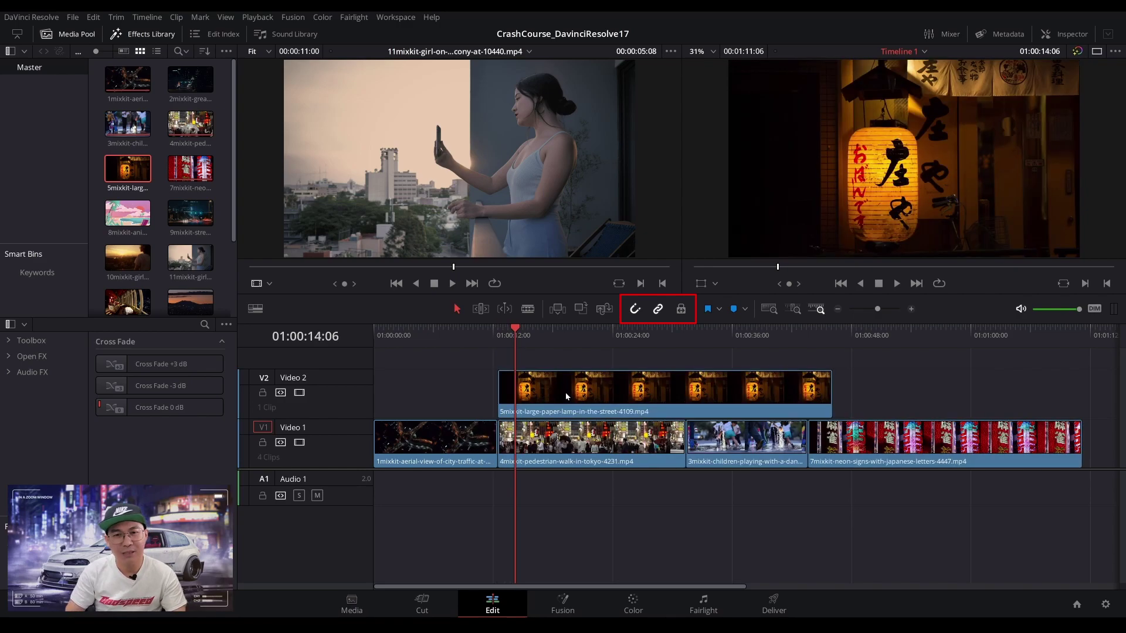
Delete the paper lamp clip from Video 2 with Position Lock on, and select the 4mixkit pedestrian clip.
left_click(568, 393)
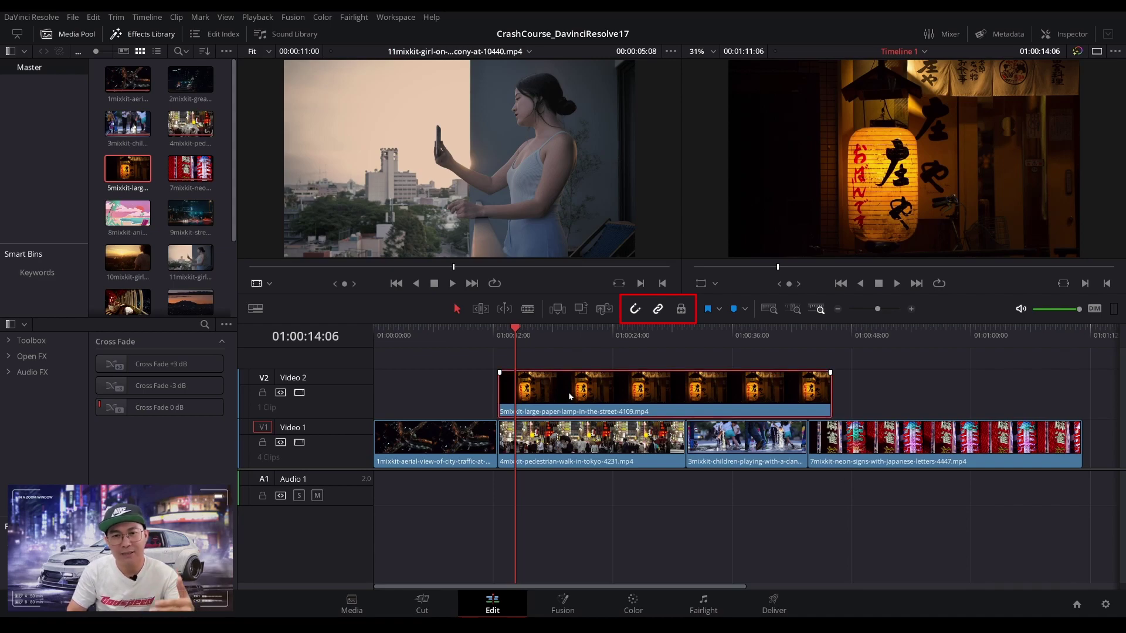
left_click(681, 310)
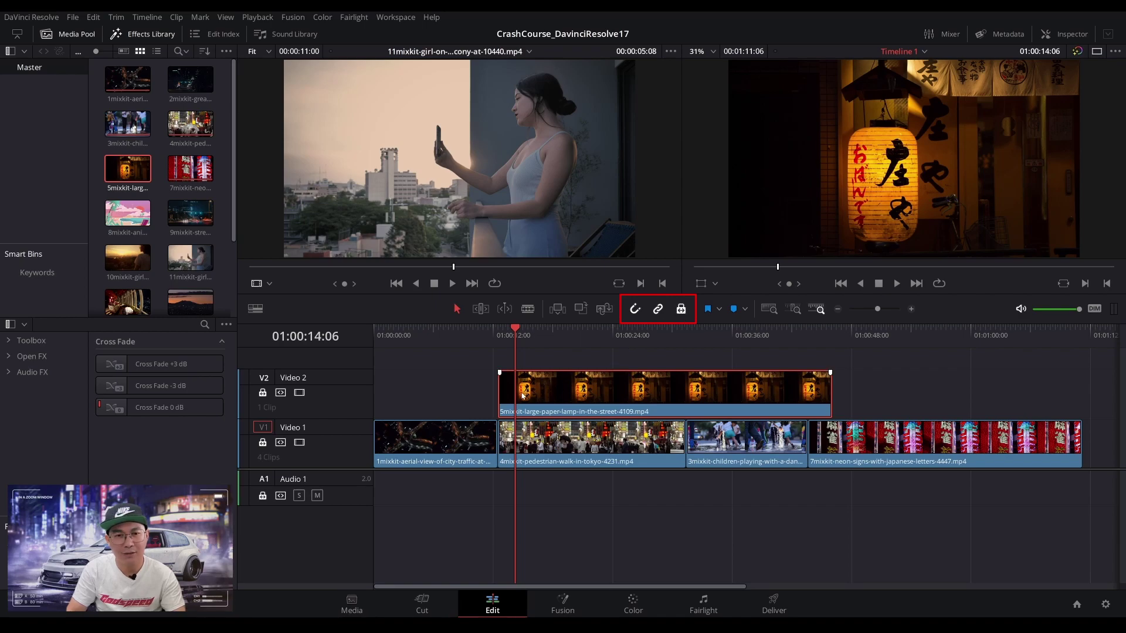
key("Delete")
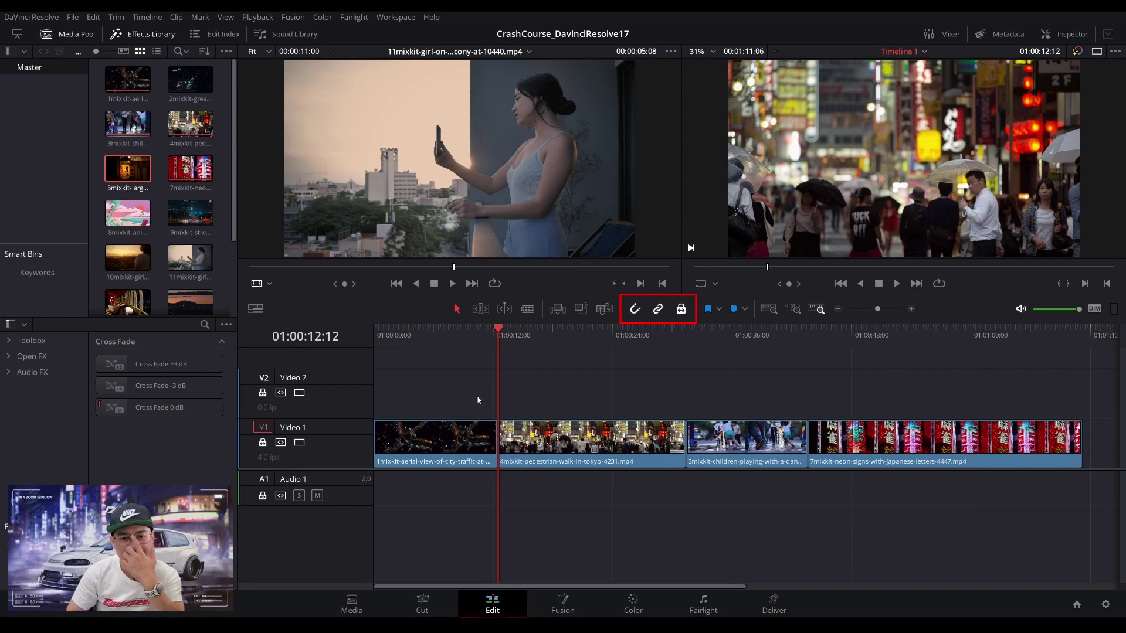
left_click(559, 444)
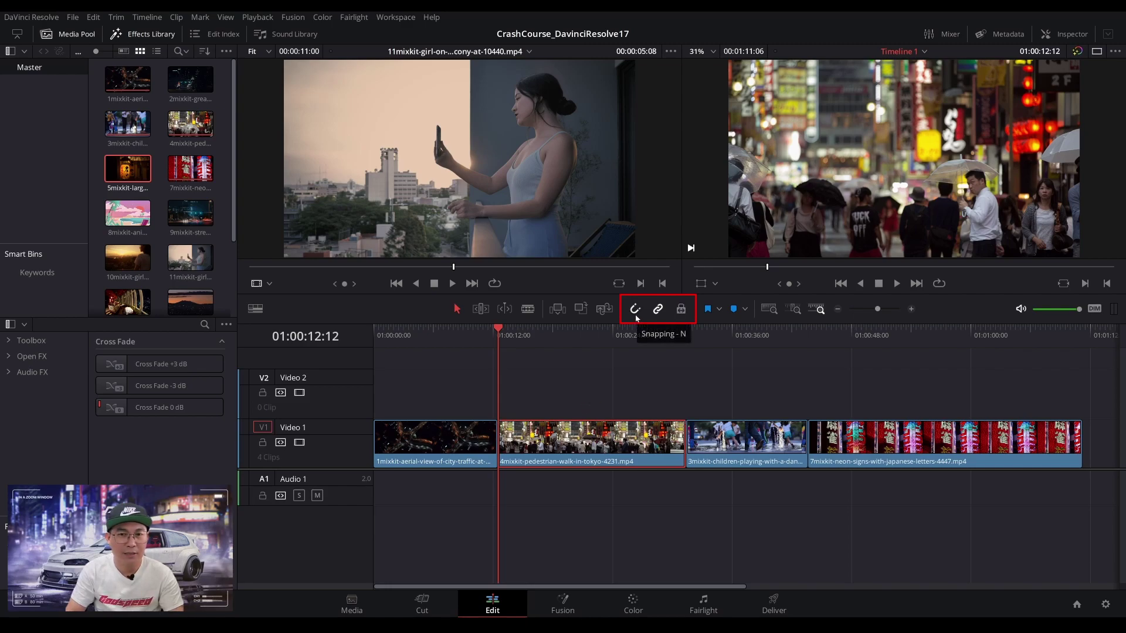
Compare scrubbing the playhead with Snapping off and on, including between the 4mixkit clip's edges at 01:00:12:12 and 01:00:31:10.
left_click(636, 316)
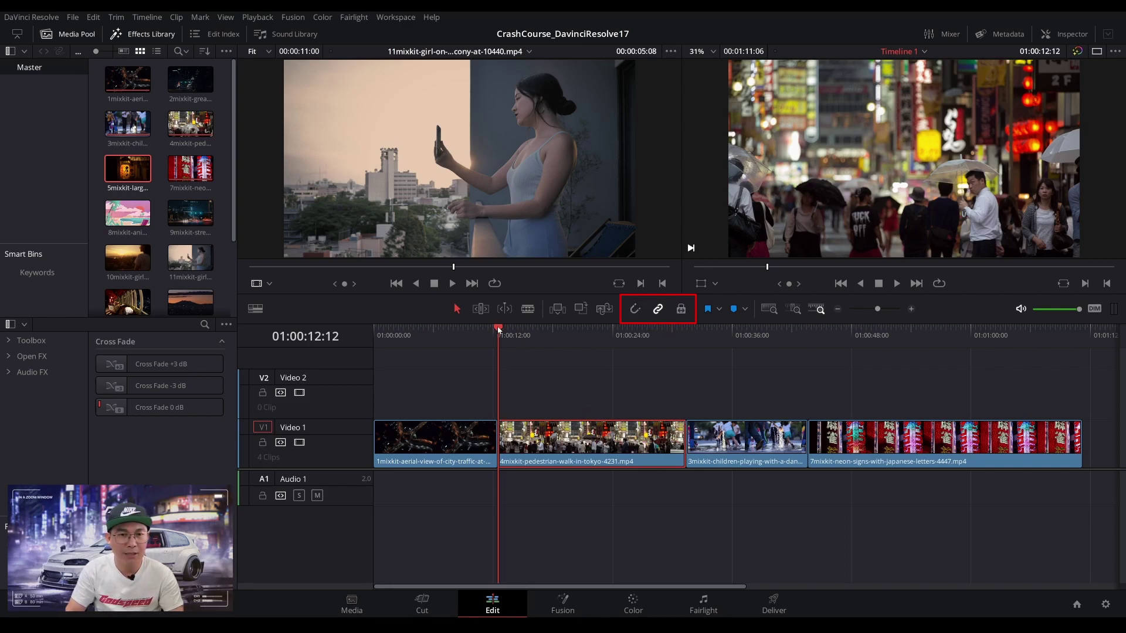
left_click_drag(498, 330, 585, 370)
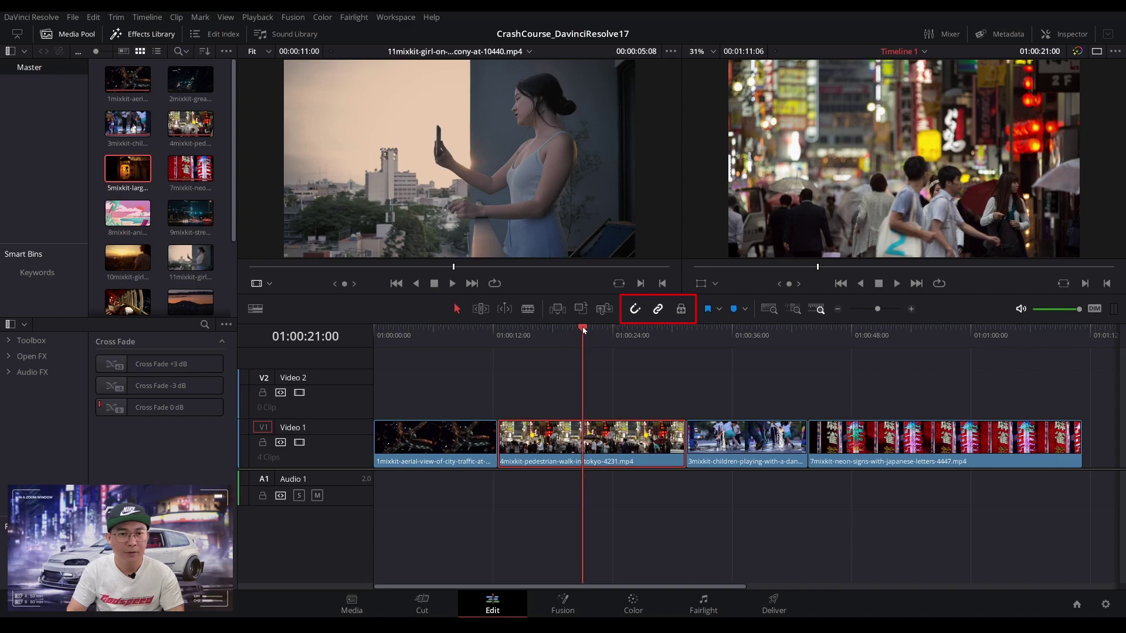
left_click_drag(590, 334, 538, 335)
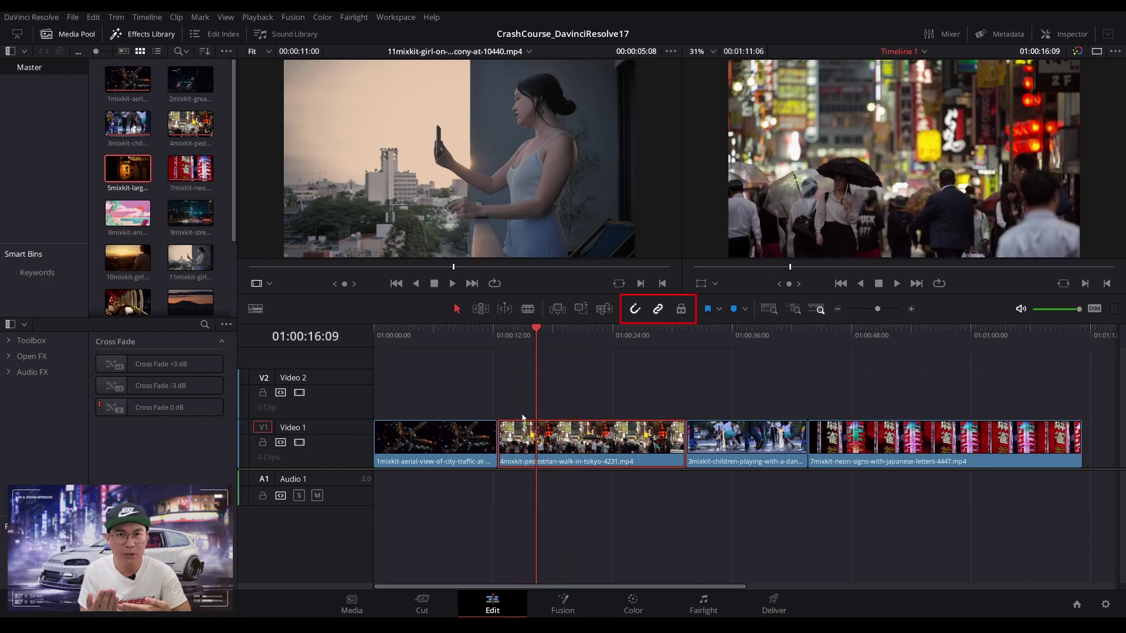
left_click(498, 333)
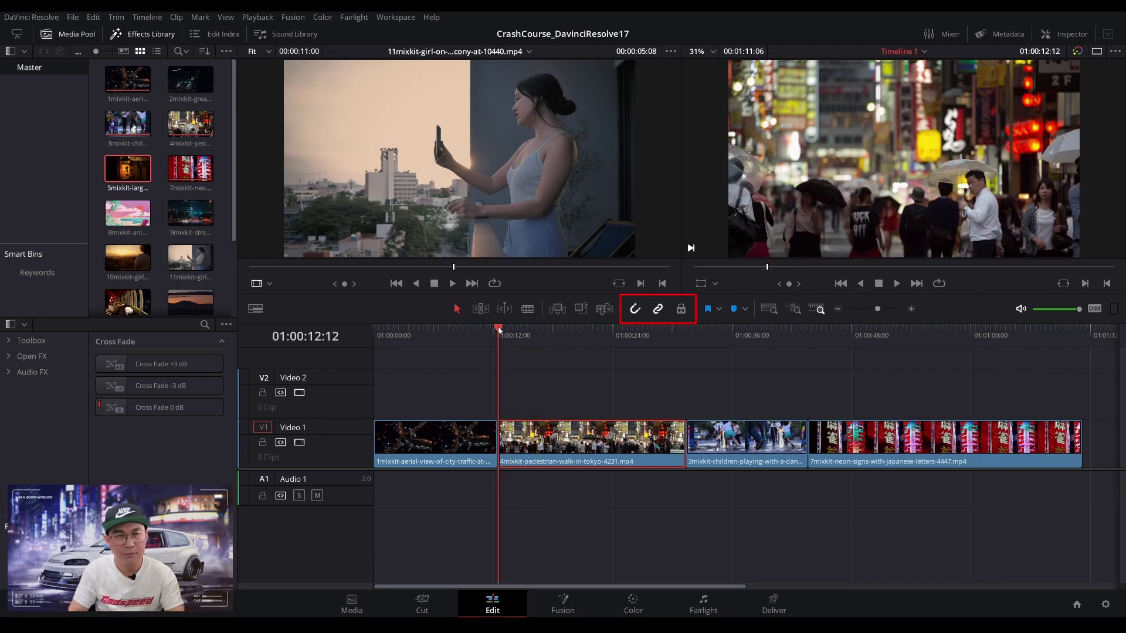
left_click_drag(498, 329, 686, 331)
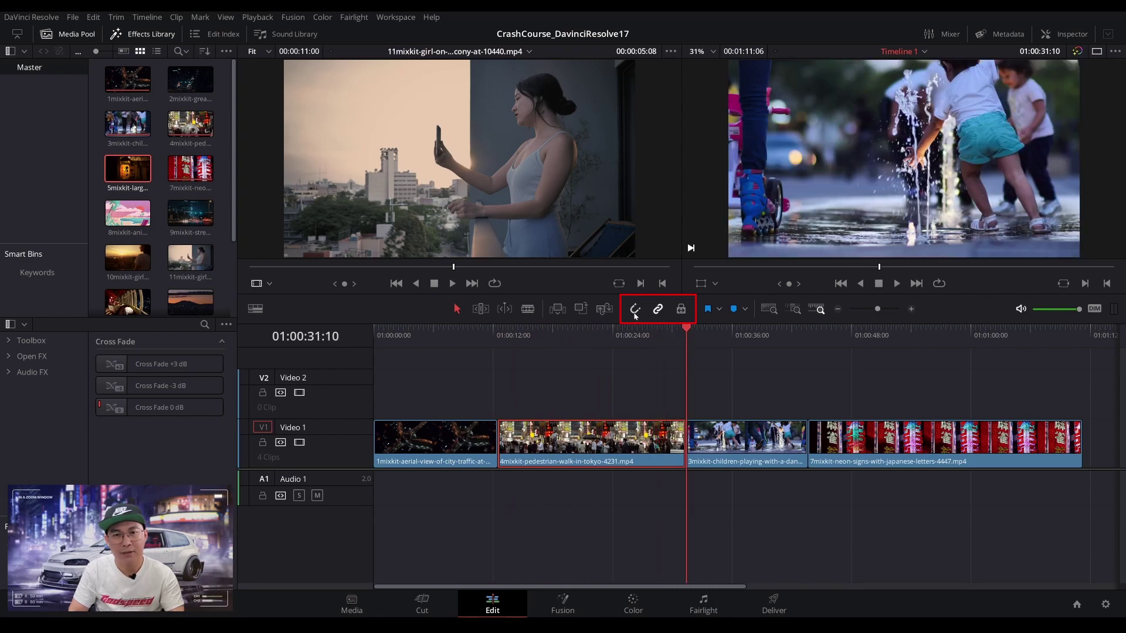
left_click_drag(687, 333, 887, 355)
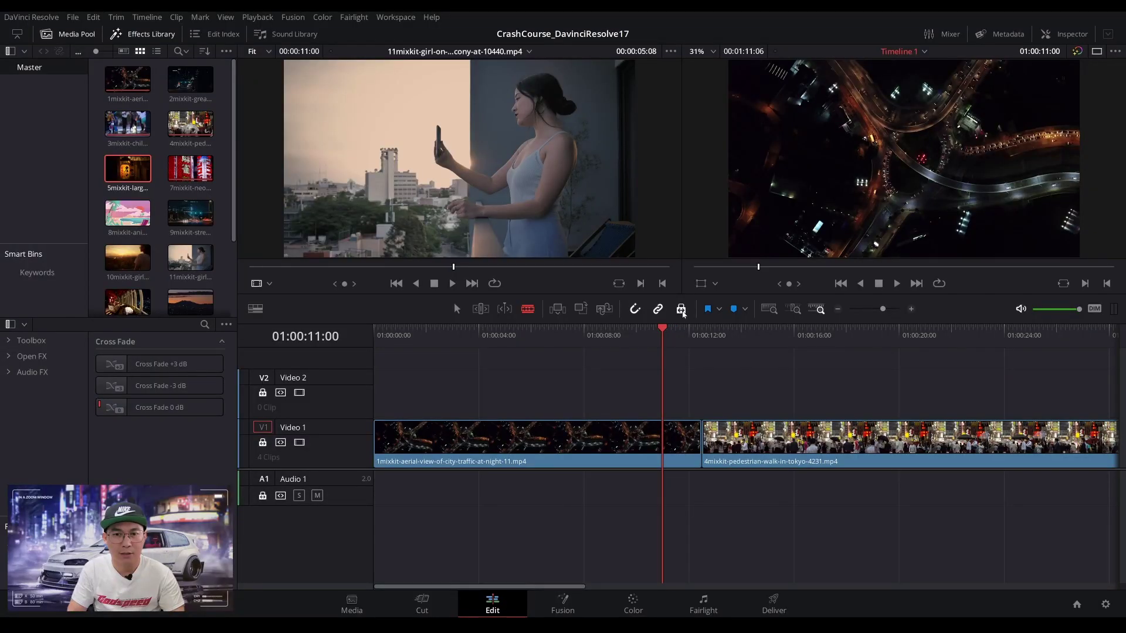
With Position Lock off, split the 1mixkit aerial clip at 01:00:11:00 and ripple delete its short end piece.
left_click(681, 309)
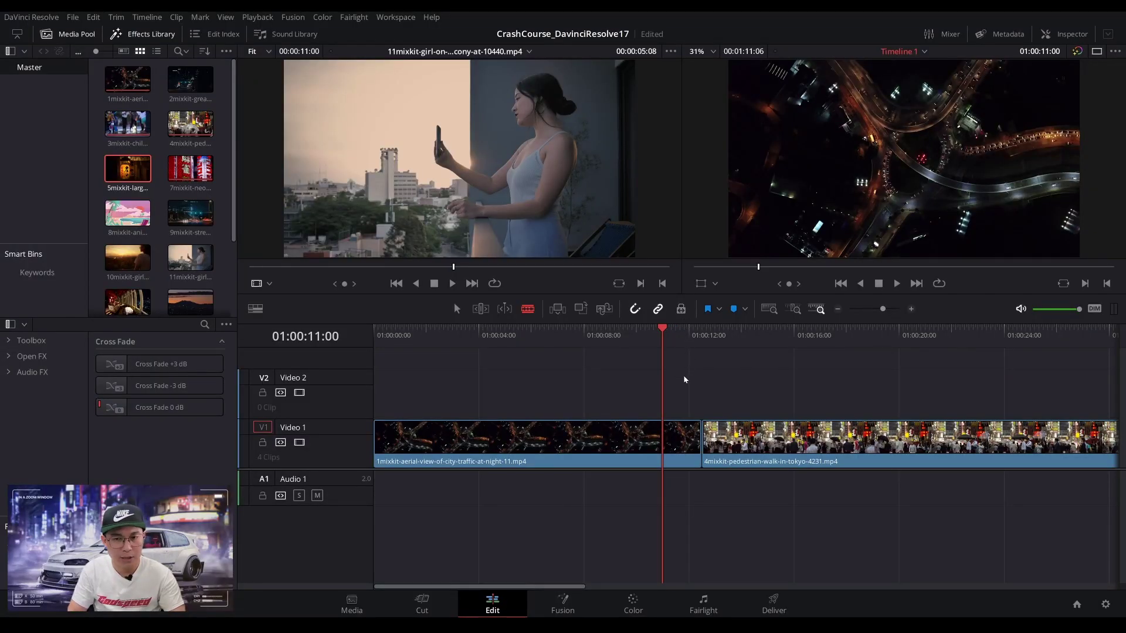
left_click(673, 441)
key("a")
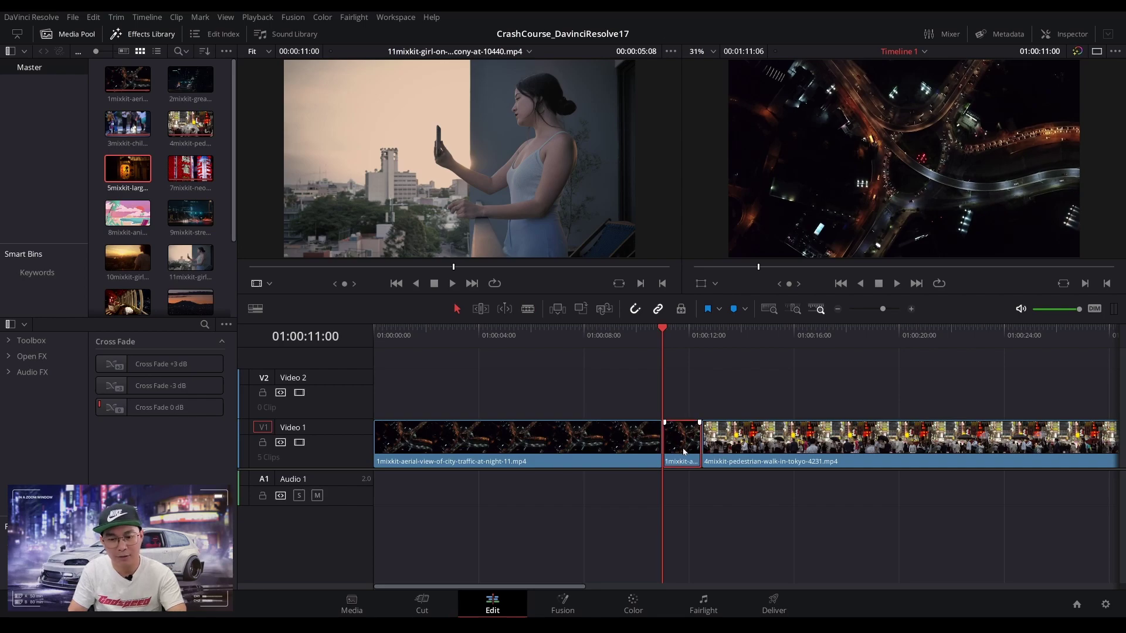
key("Delete")
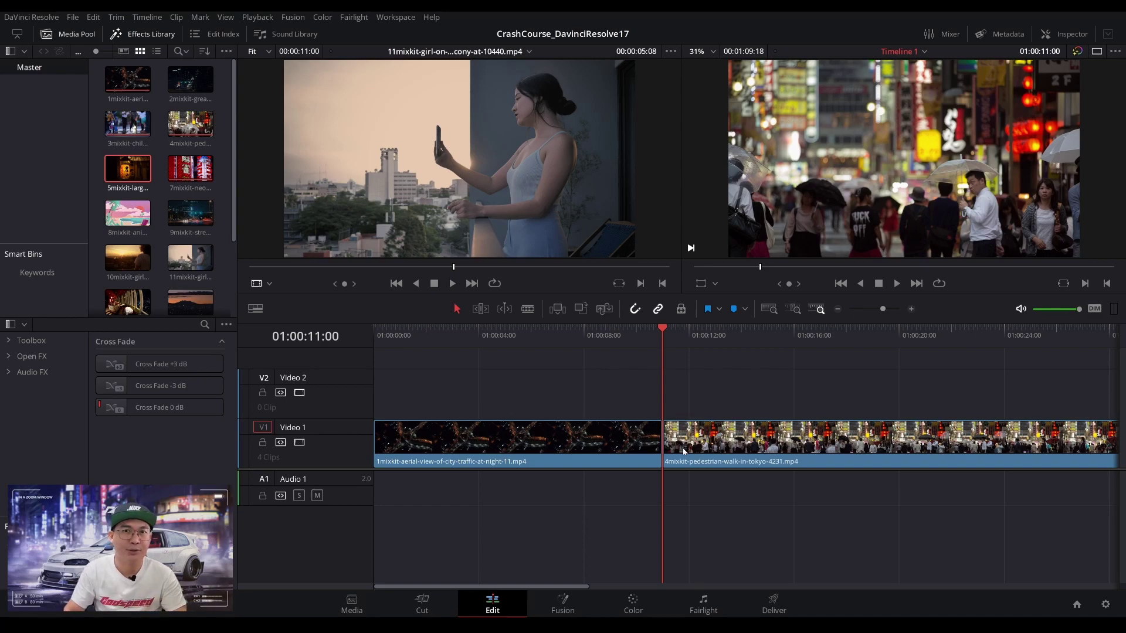
left_click(681, 422)
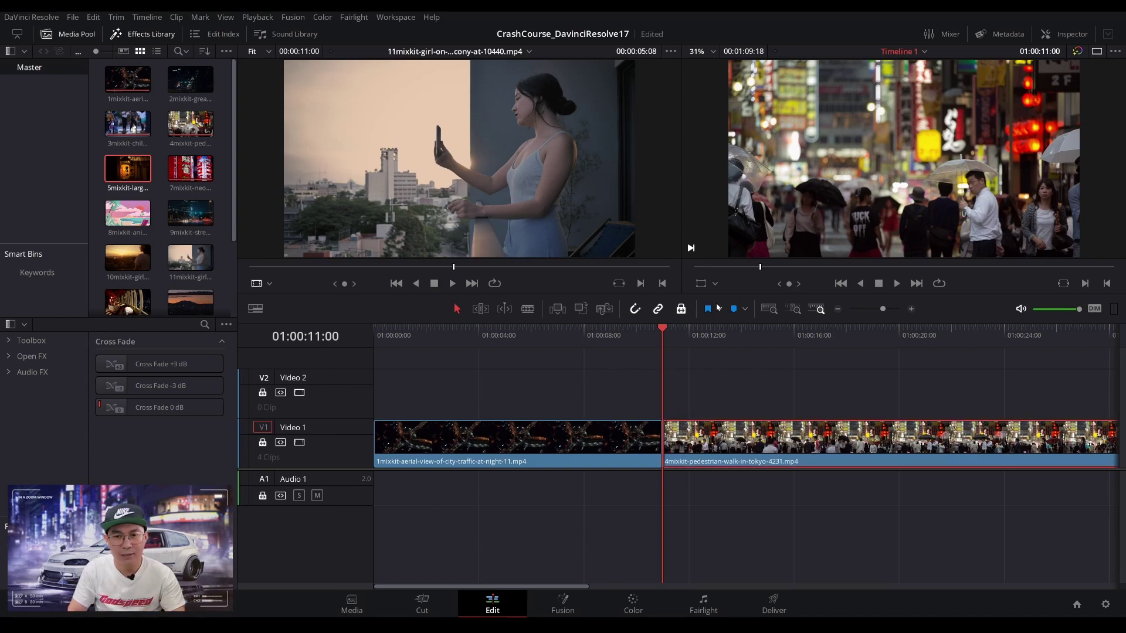
Try to move the 4mixkit pedestrian clip along Video 1 with Position Lock on, and turn Position Lock off.
left_click_drag(836, 438, 692, 446)
left_click(716, 400)
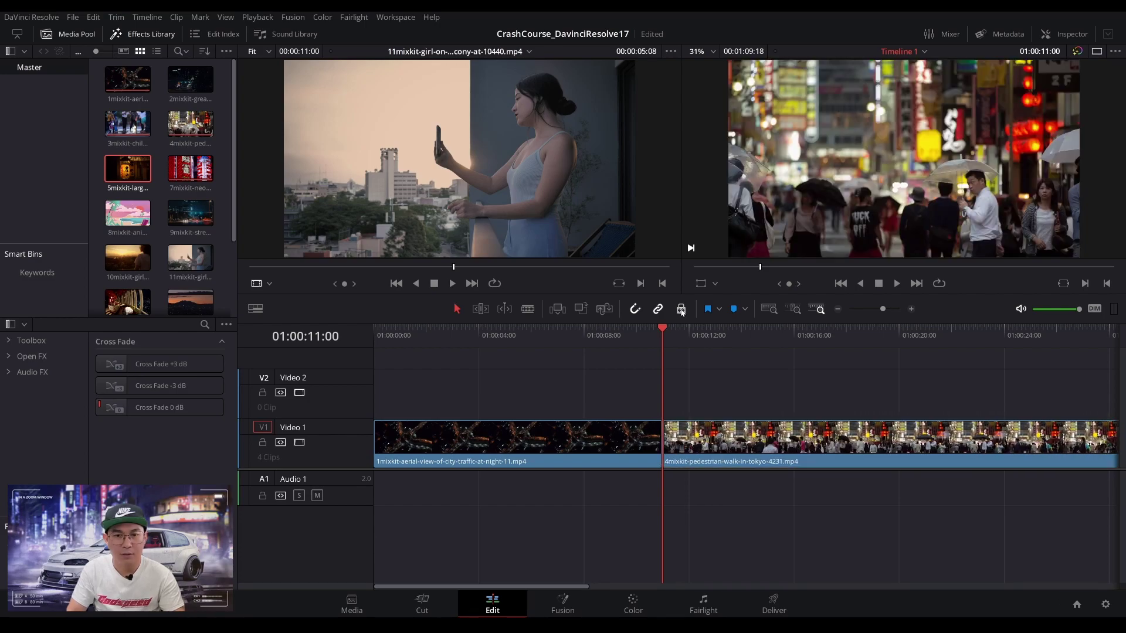
left_click(682, 310)
left_click(681, 310)
Blade the 4mixkit pedestrian clip at about 01:00:12:16 and ripple delete its short front piece.
key("b")
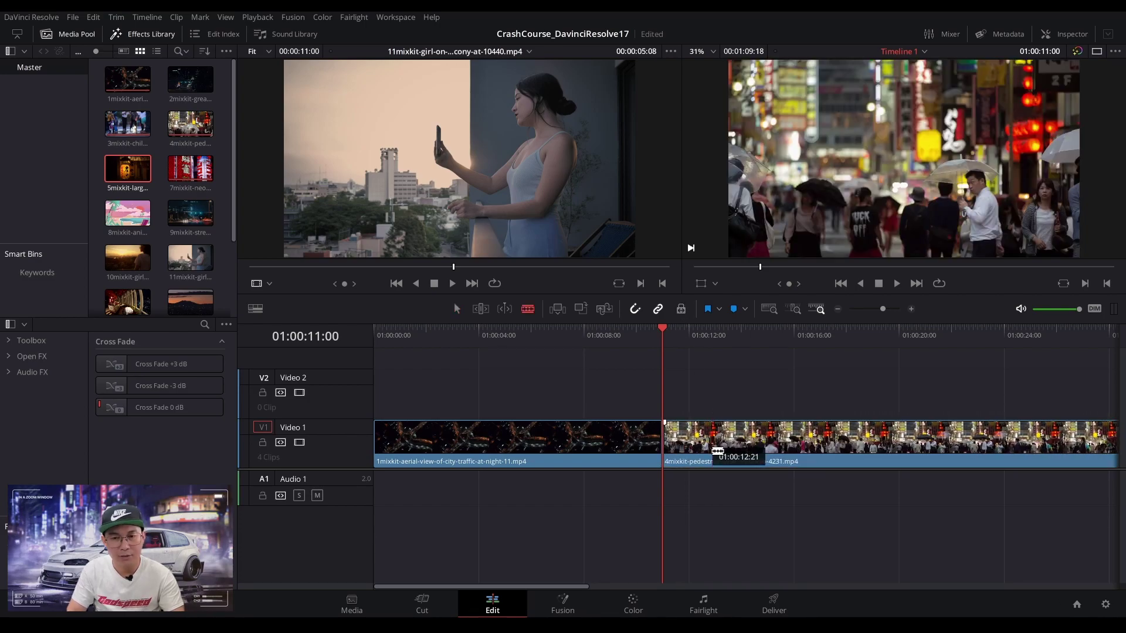
left_click(706, 449)
key("a")
left_click(691, 448)
key("Delete")
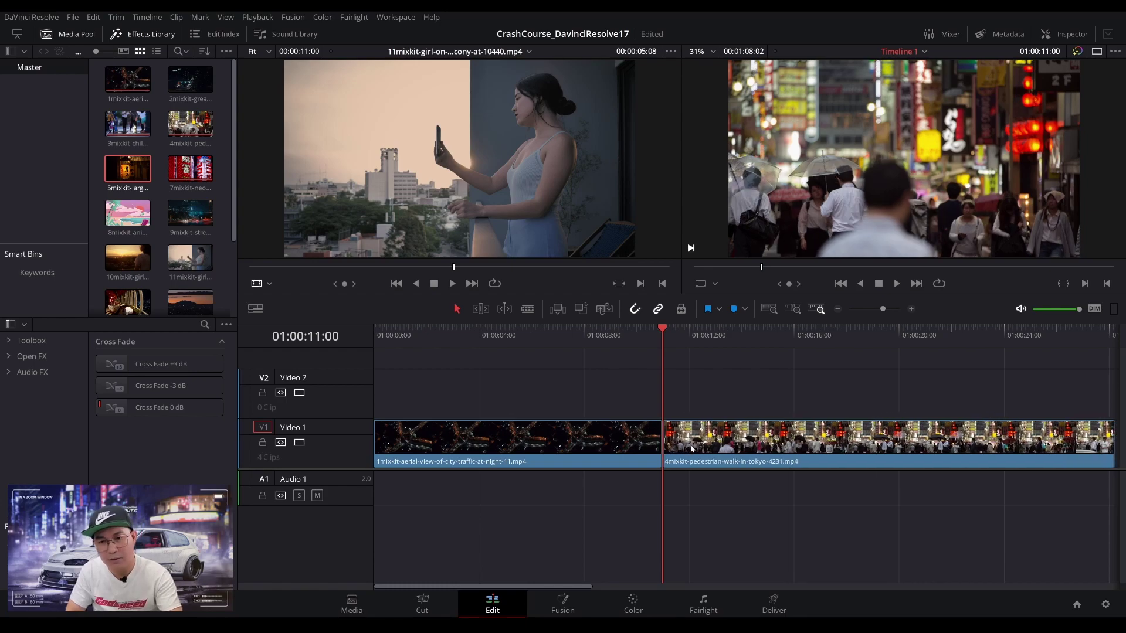
Blade the remaining 4mixkit pedestrian clip at about 01:00:18:02 and ripple delete the piece before the cut.
key("b")
left_click(849, 446)
key("a")
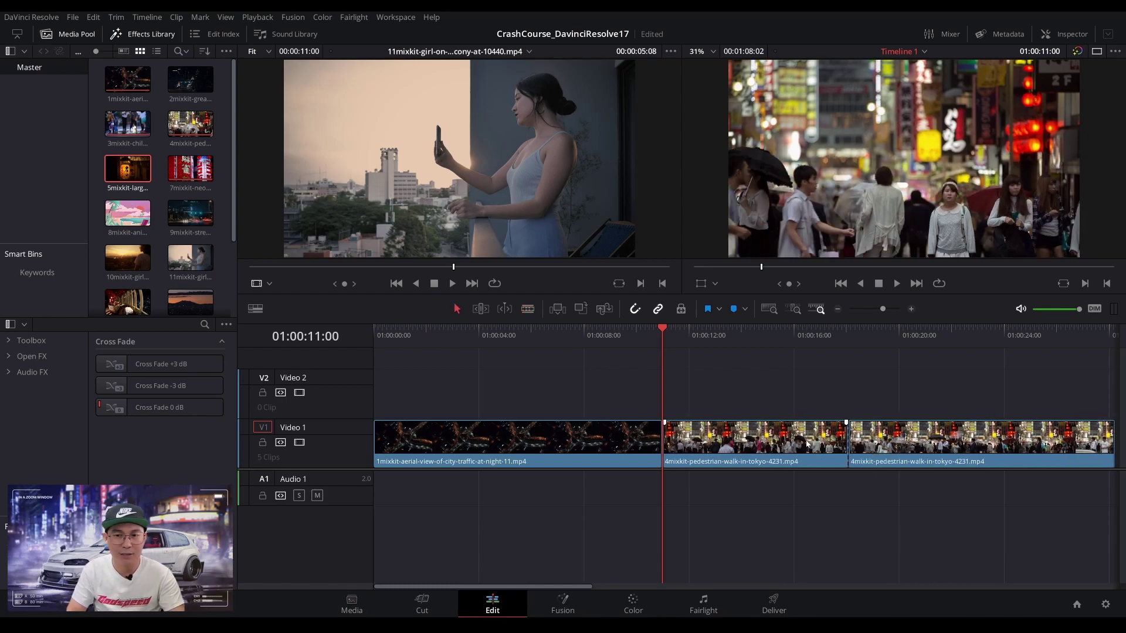
left_click(807, 438)
key("Delete")
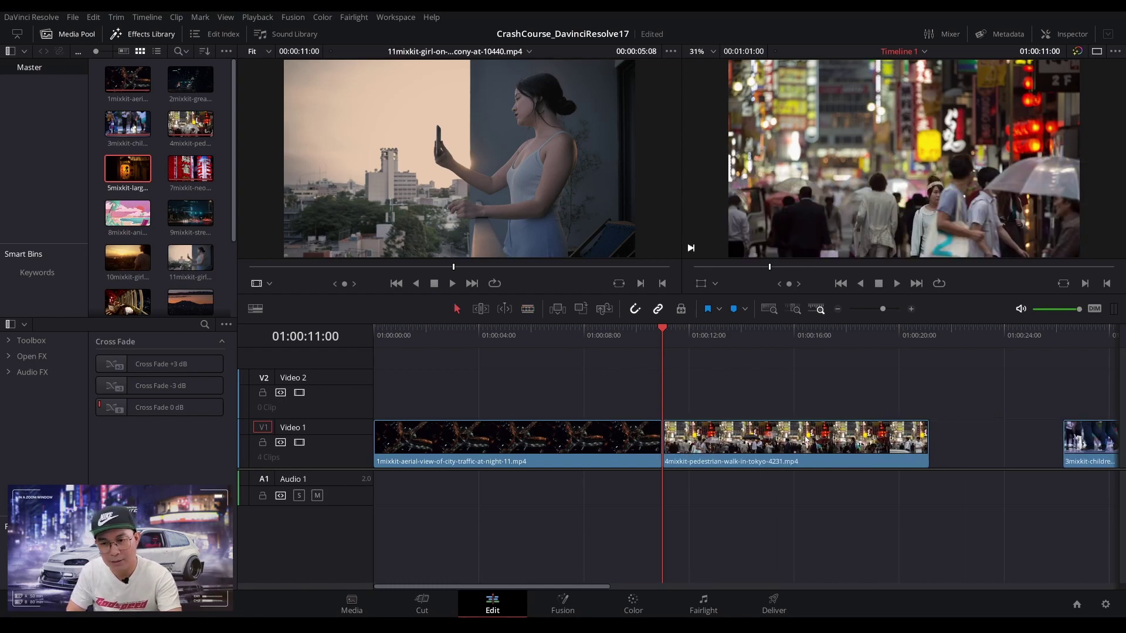
Ripple delete the gap between the 4mixkit pedestrian and 3mixkit children clips on Video 1, leaving Position Lock off.
left_click(1087, 446)
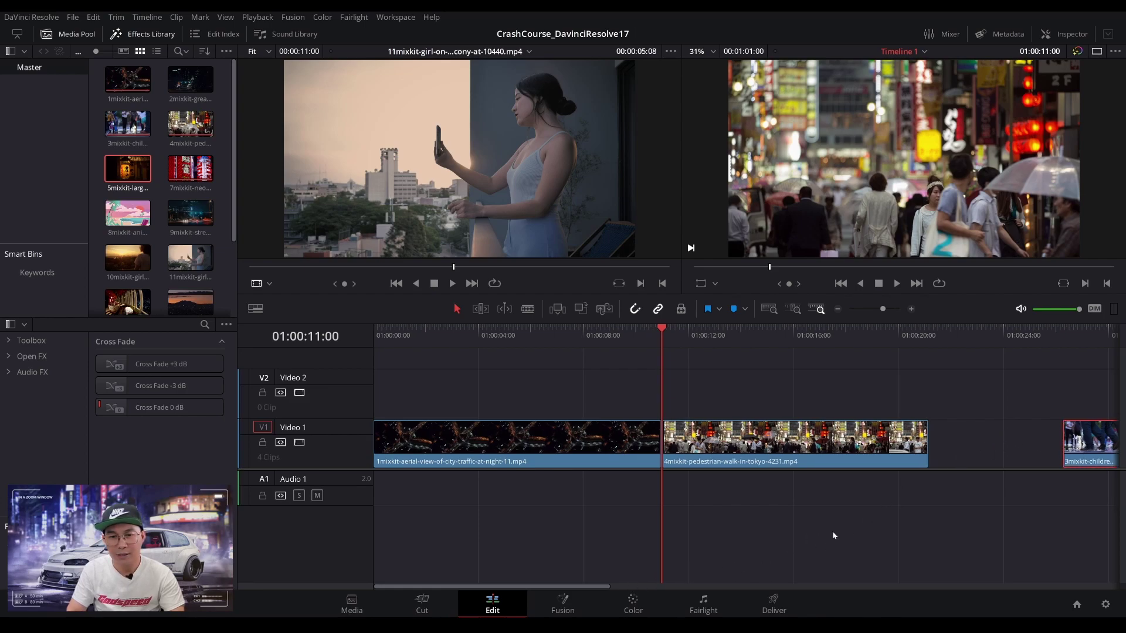
scroll(830, 536, "right", 5)
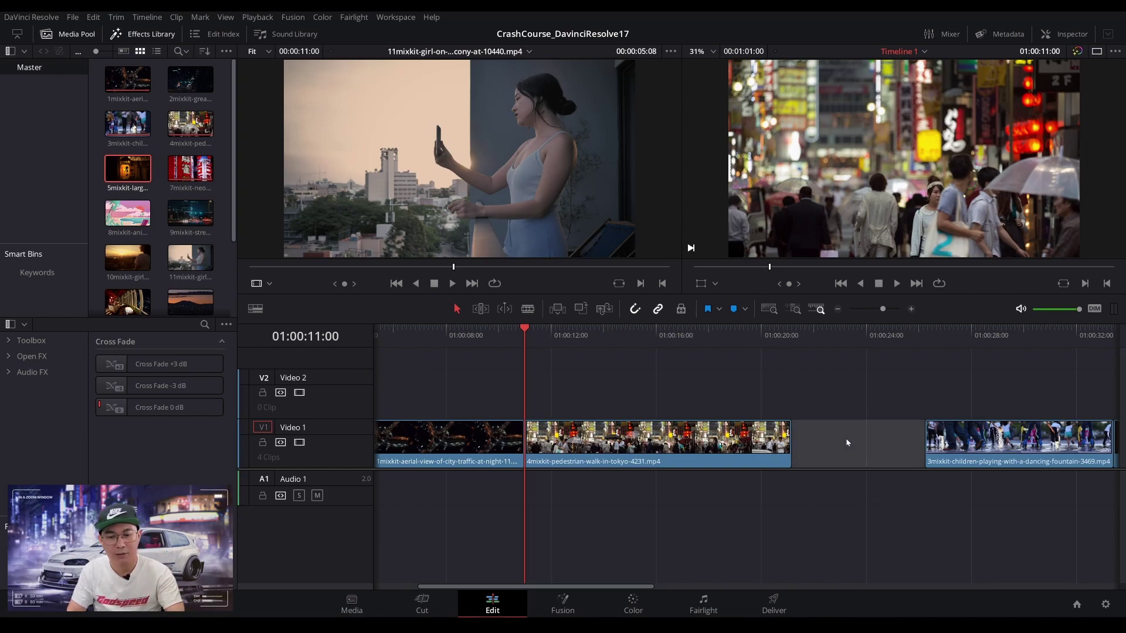
key("Delete")
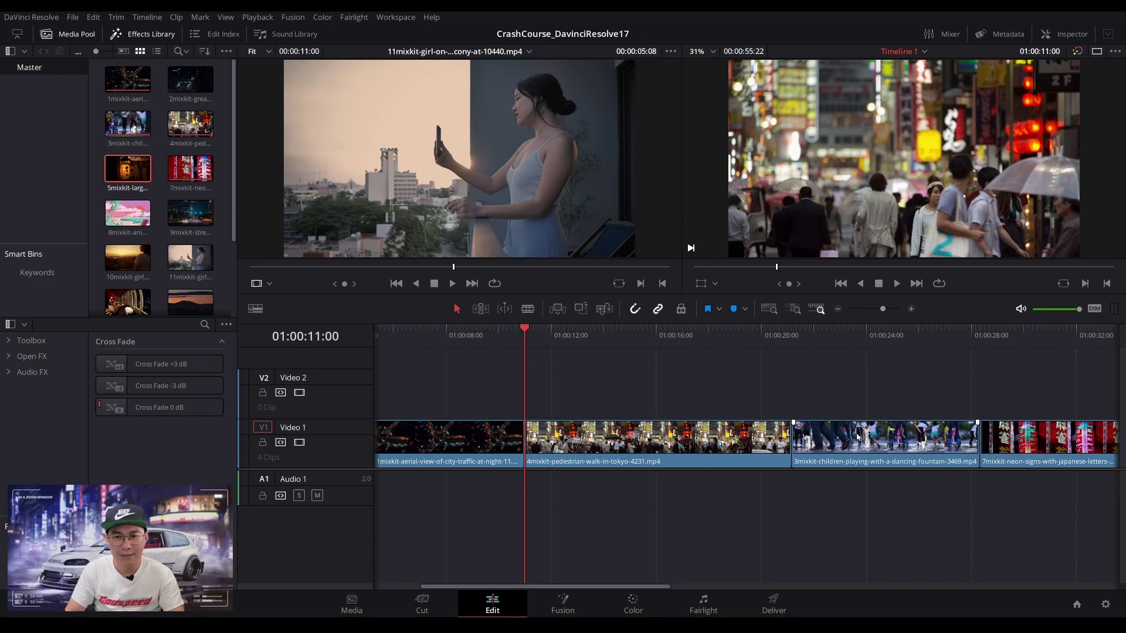
left_click(706, 447)
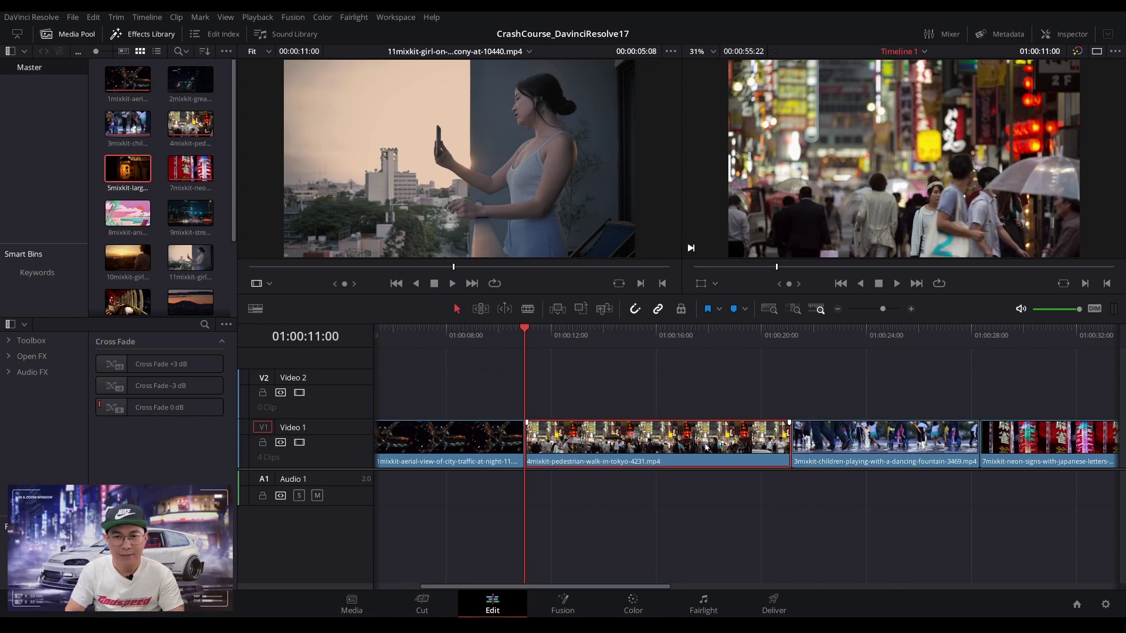
left_click(681, 309)
left_click(683, 313)
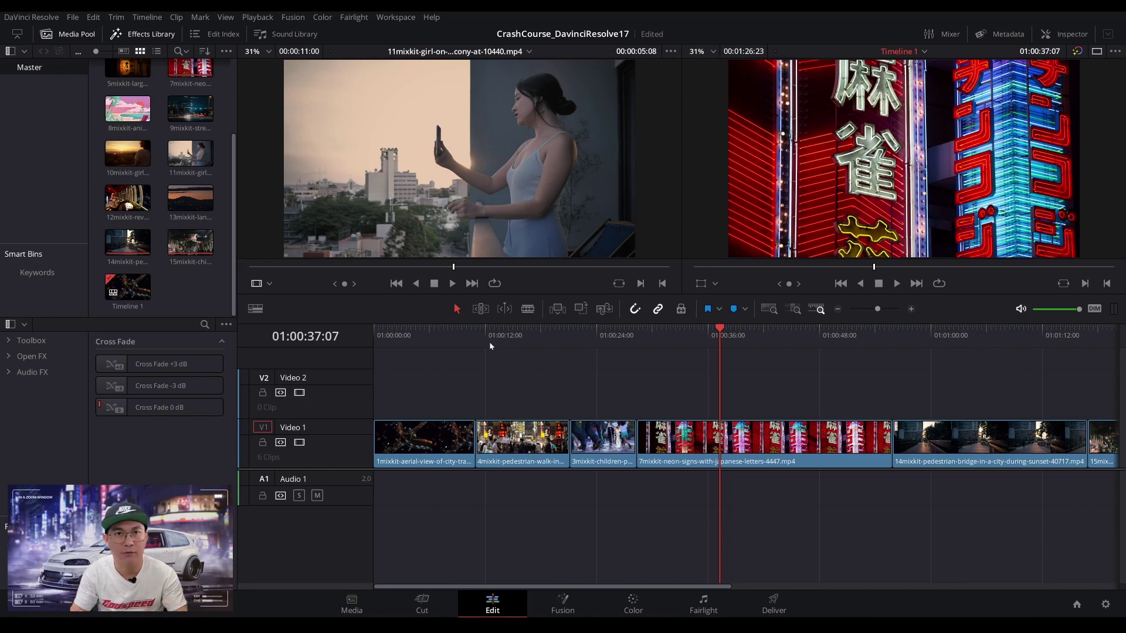
Load the 13mixkit landscape clip in the source viewer and mark its in point at 00:00:01:14 and out point at 00:00:08:04.
left_click(190, 199)
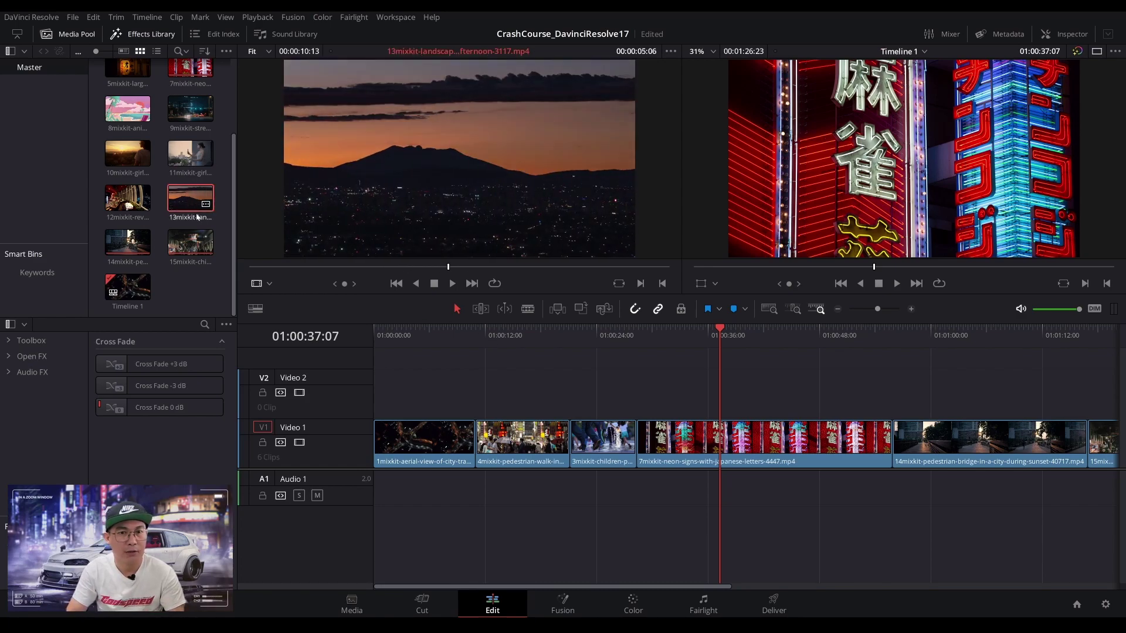
left_click_drag(459, 269, 314, 274)
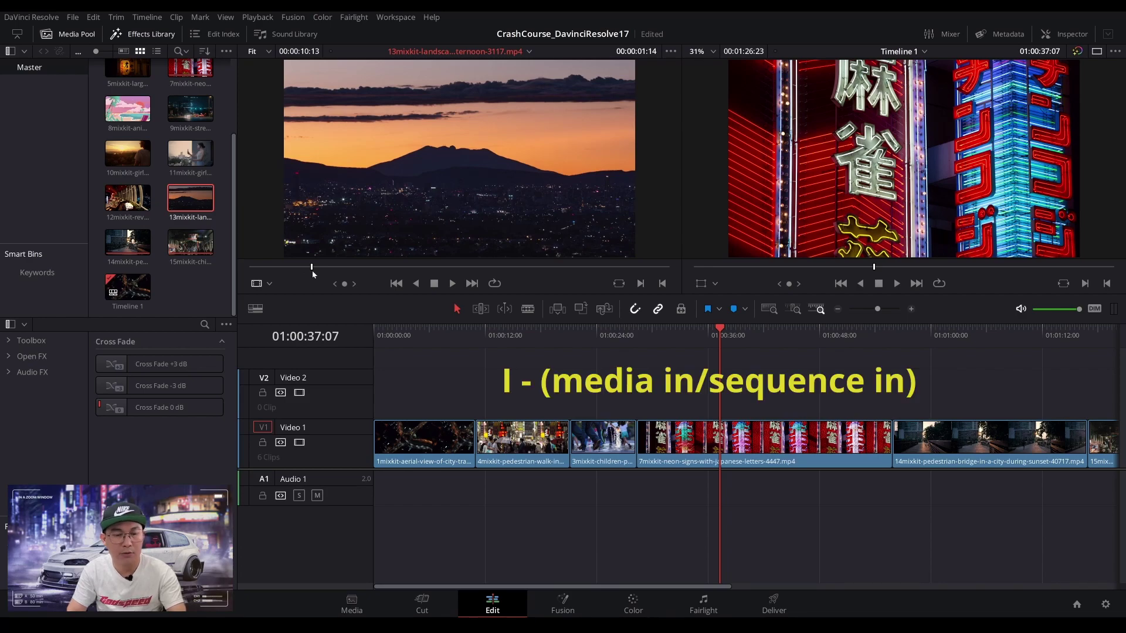
key("i")
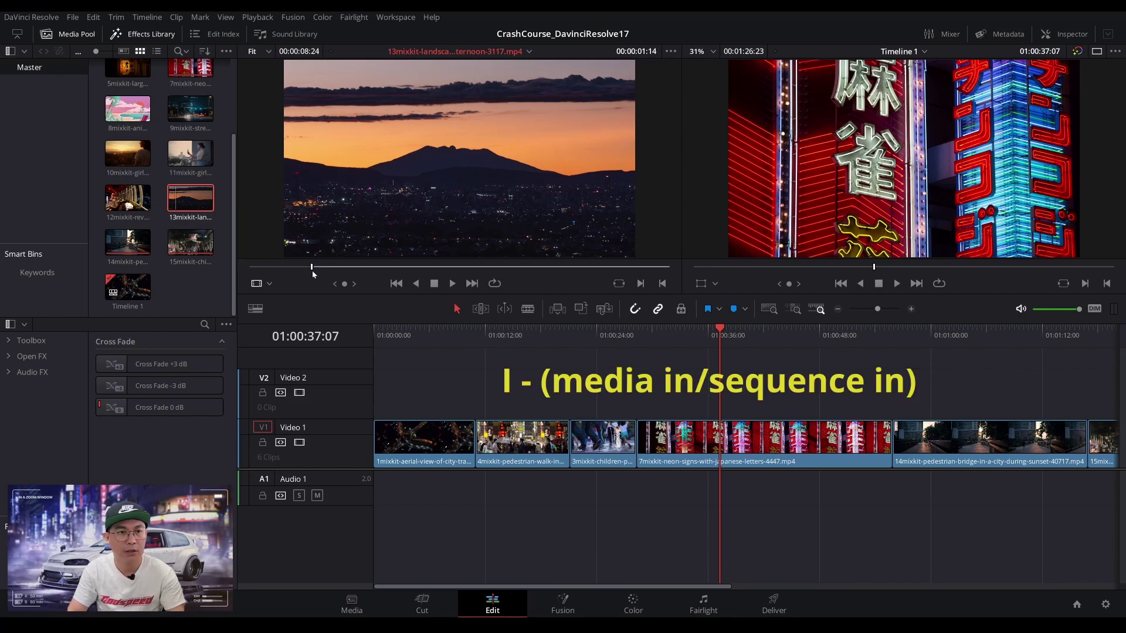
left_click_drag(312, 269, 577, 270)
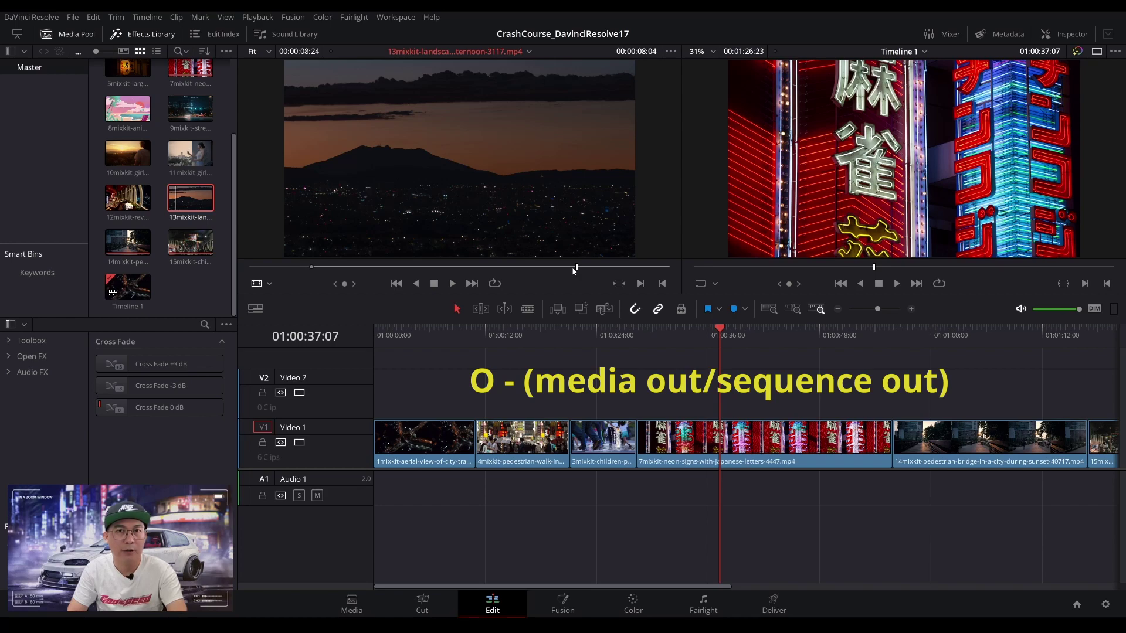
key("o")
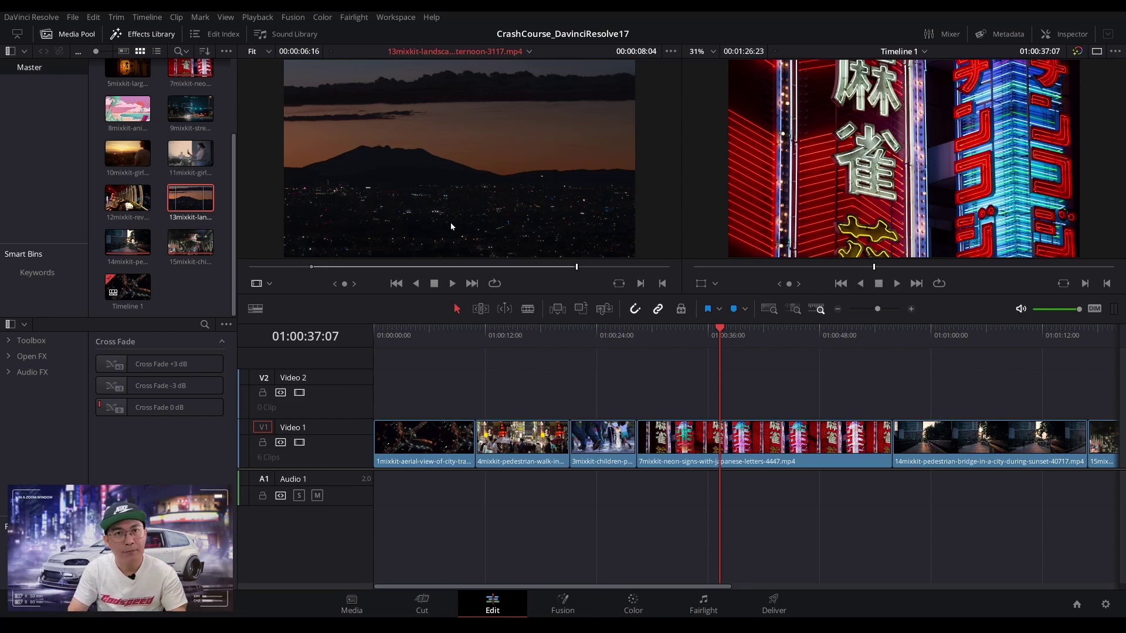
Place the marked 13mixkit landscape range on Video 2 above the neon signs clip, starting at 01:00:37:07.
left_click_drag(450, 228, 727, 405)
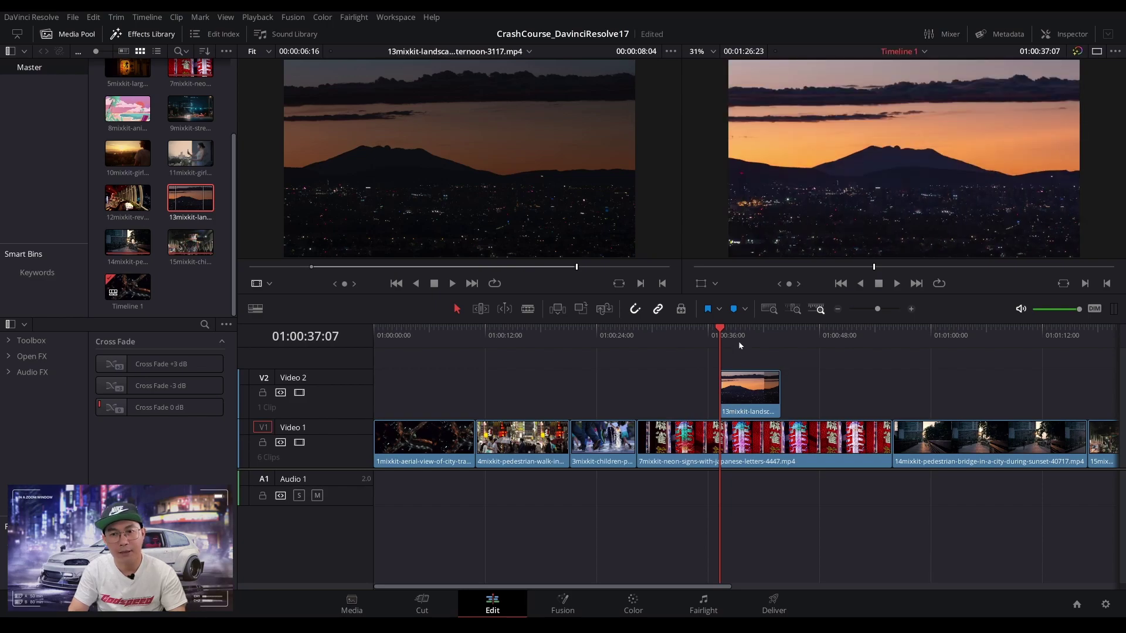
mouse_move(724, 331)
left_mouse_down()
mouse_move(714, 331)
mouse_move(743, 331)
mouse_move(721, 332)
left_mouse_up()
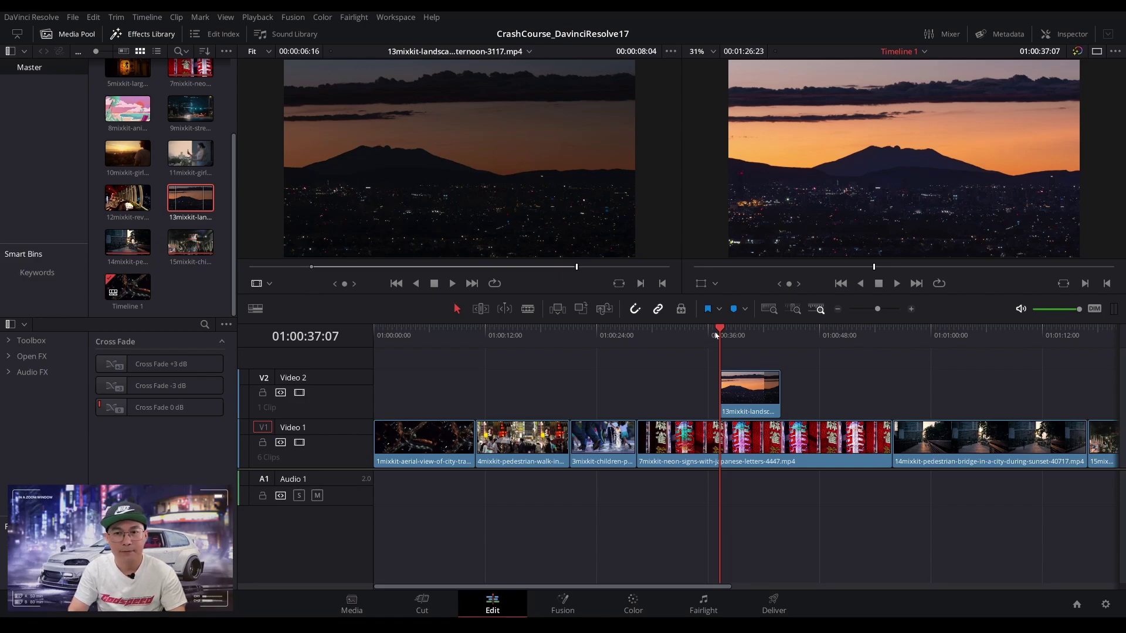
mouse_move(716, 335)
left_mouse_down()
mouse_move(744, 331)
mouse_move(721, 331)
left_mouse_up()
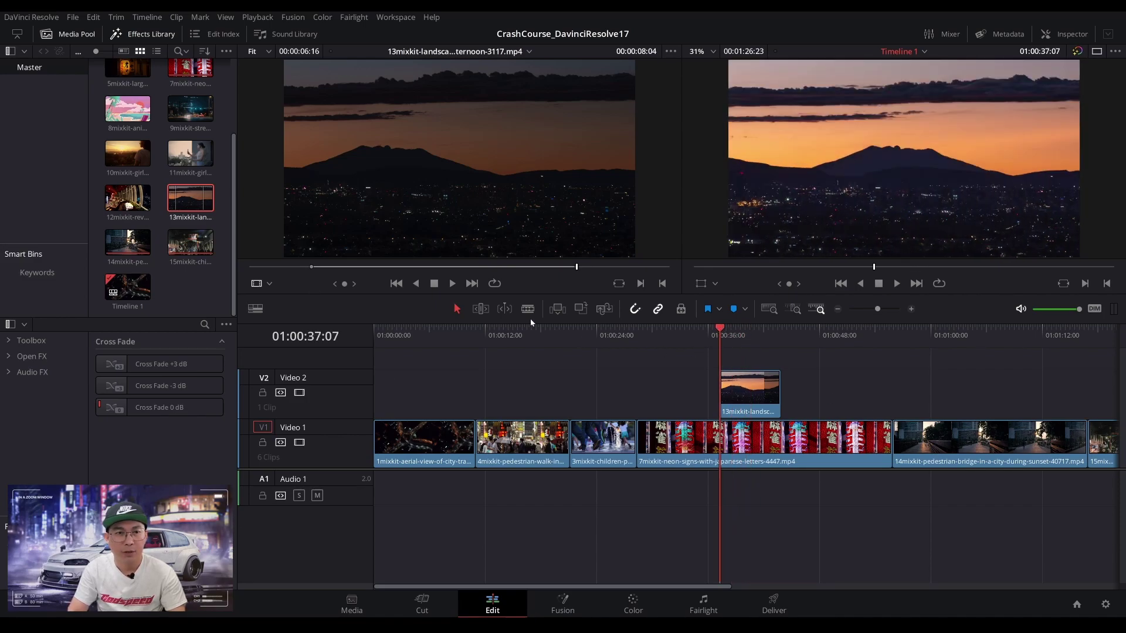
Add the marked 13mixkit landscape range to the timeline with Append at End, and delete that appended clip again.
left_click(385, 204)
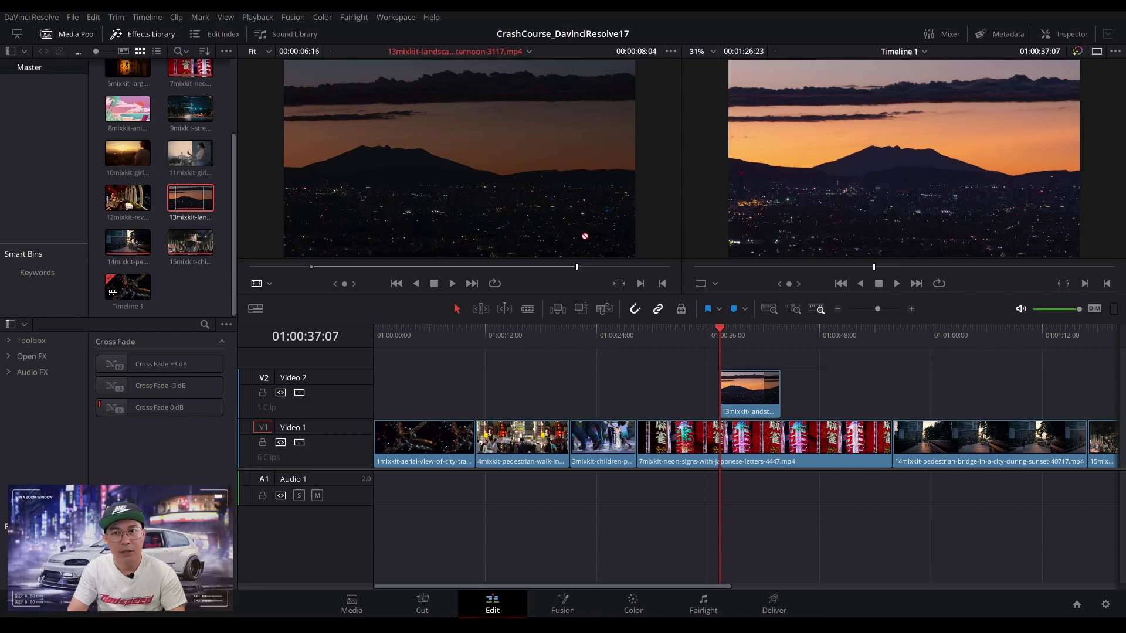
left_click_drag(584, 236, 770, 210)
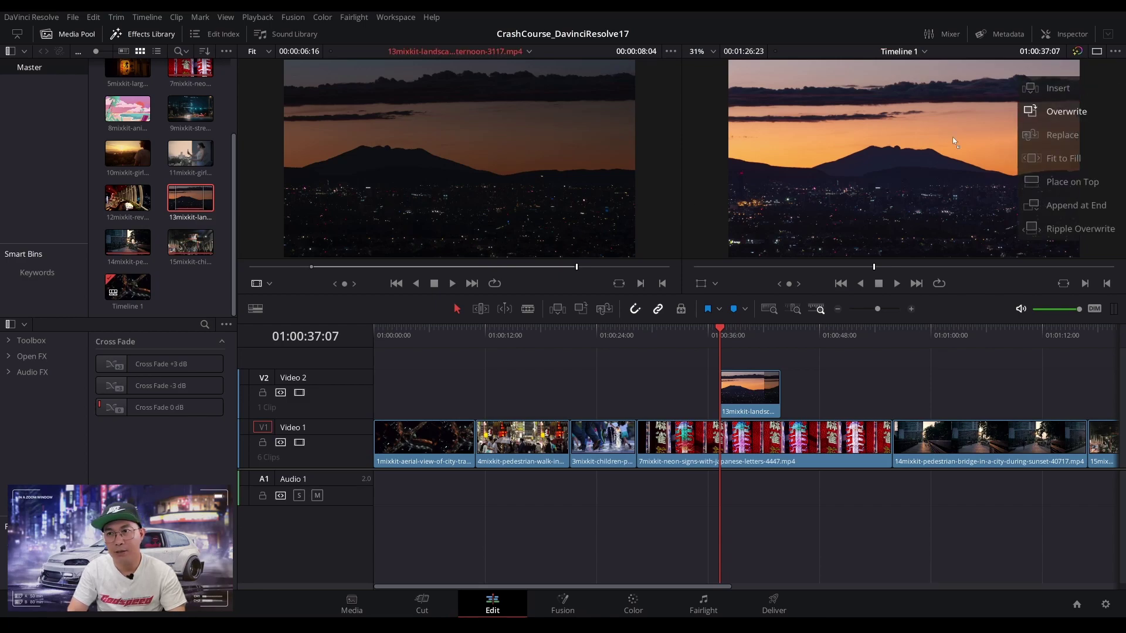
left_click_drag(983, 146, 1055, 209)
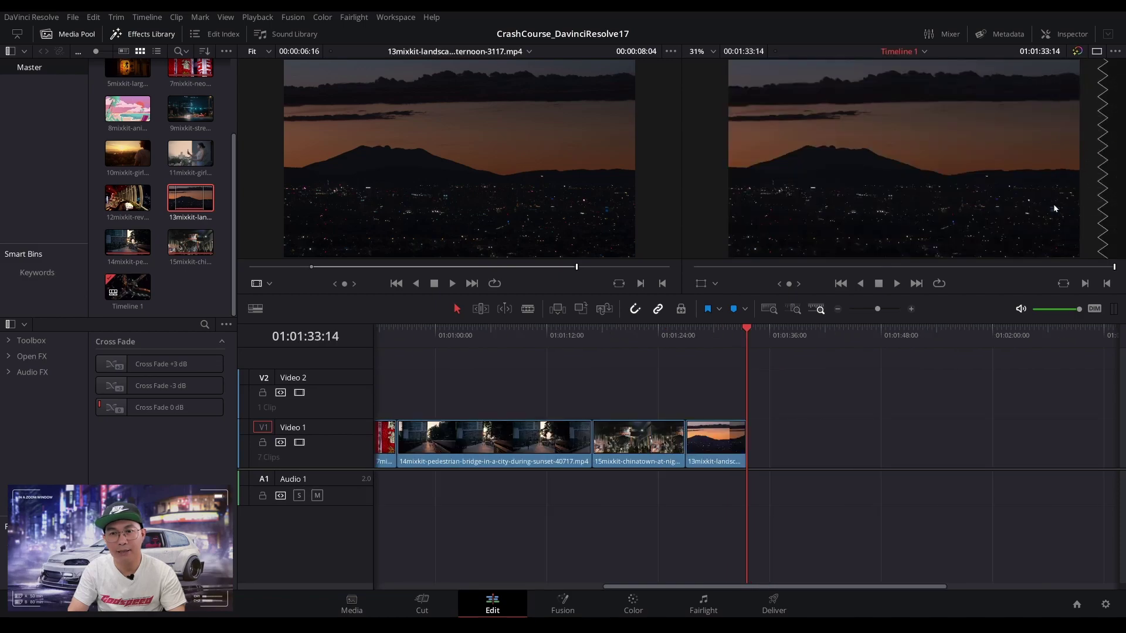
left_click(721, 453)
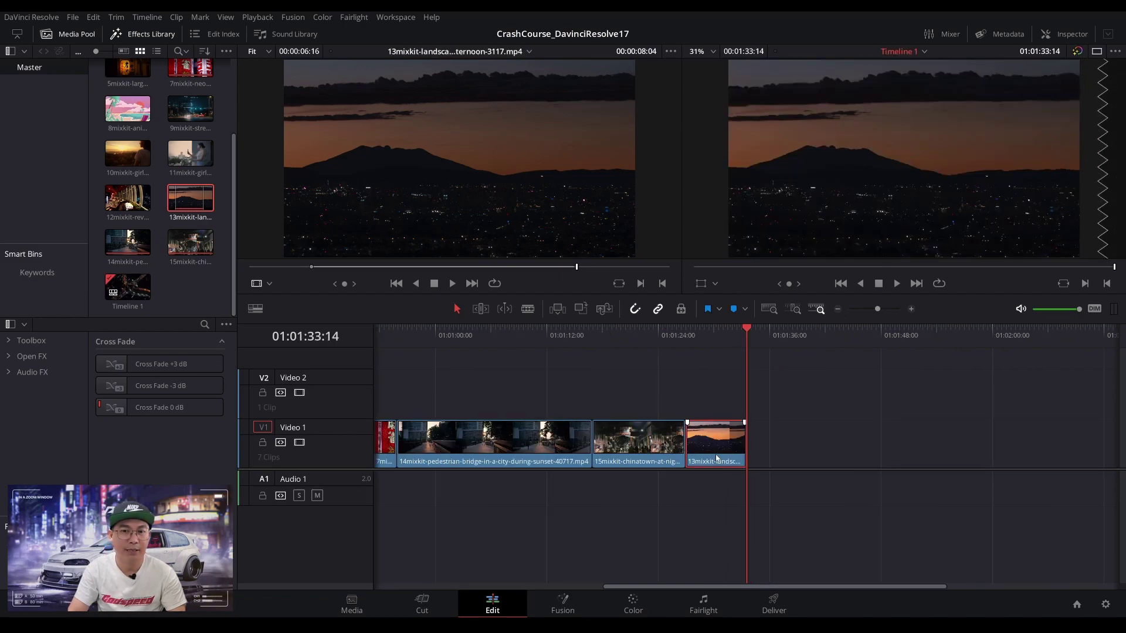
key("Delete")
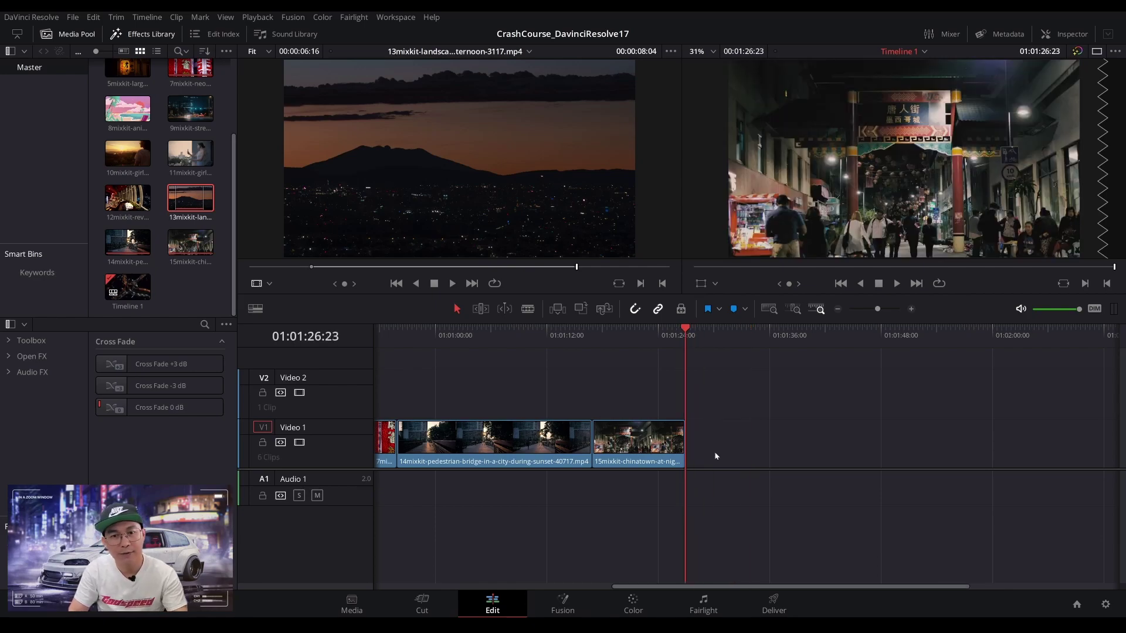
Trim both ends of the 13mixkit landscape clip on Video 2 so it starts at 01:00:38:07 and lasts about five seconds.
scroll(733, 451, "left", 10)
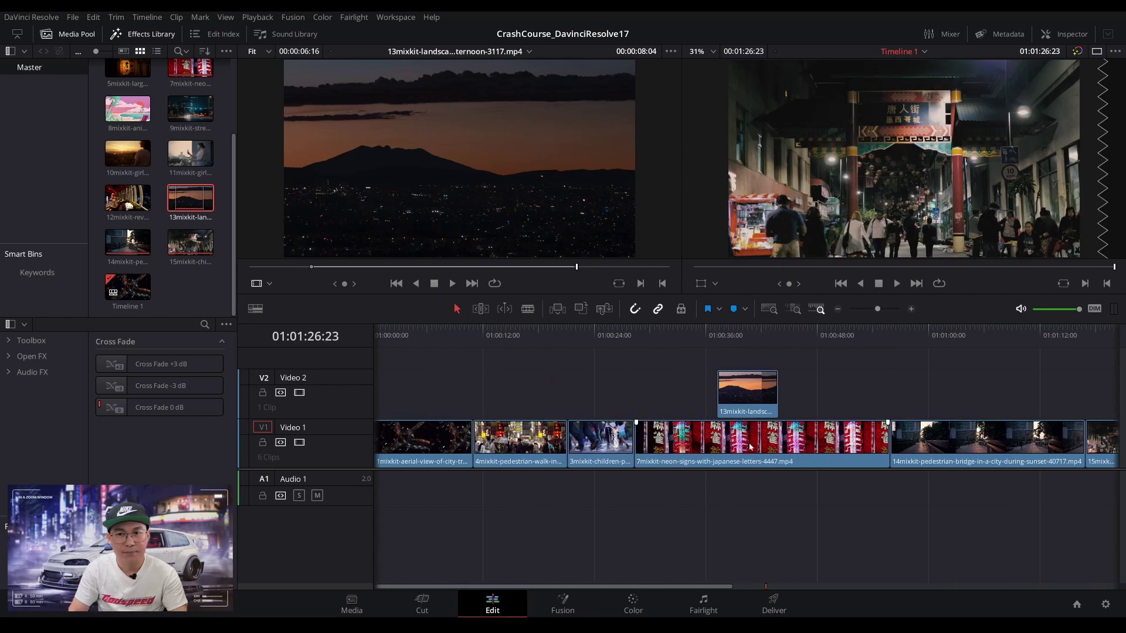
left_click(769, 309)
left_click(707, 334)
left_click(714, 394)
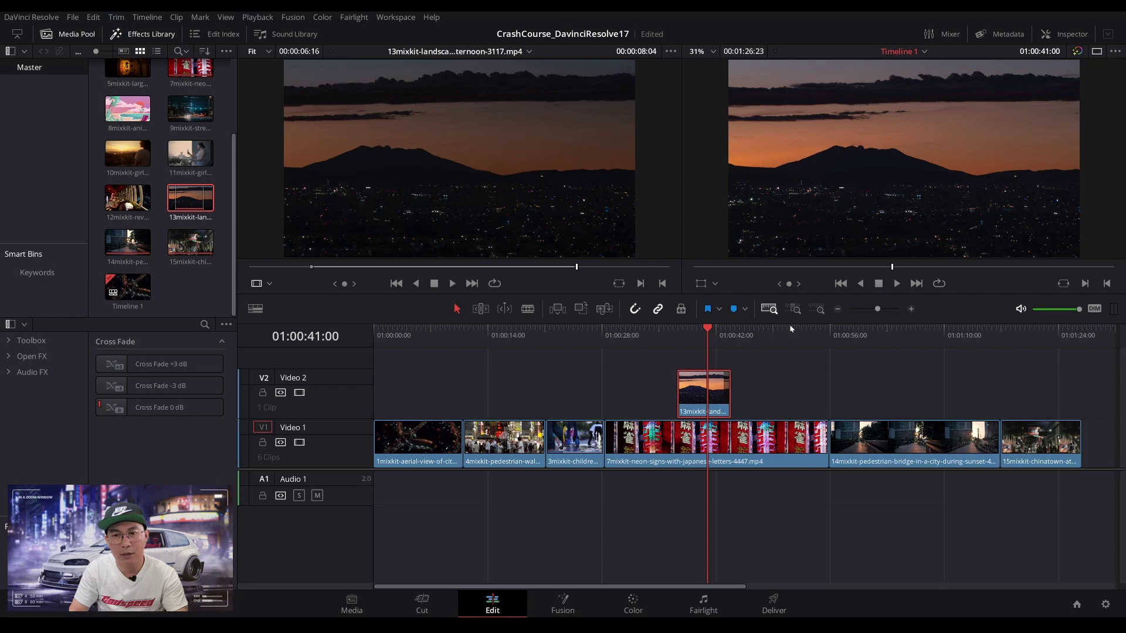
left_click_drag(877, 309, 884, 311)
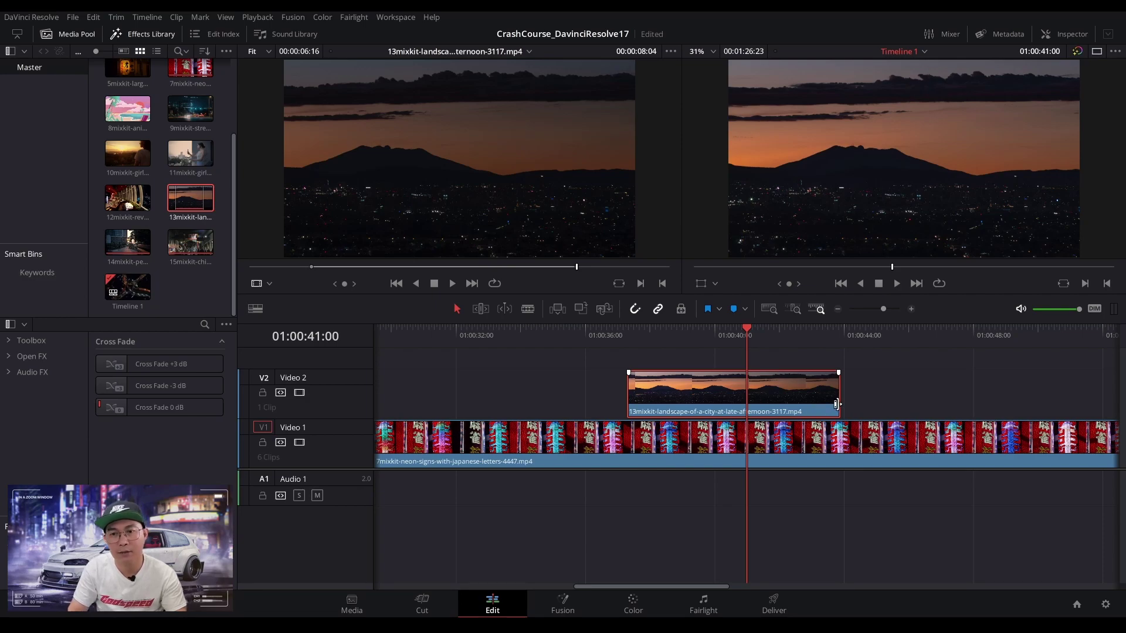
left_click_drag(835, 395, 913, 398)
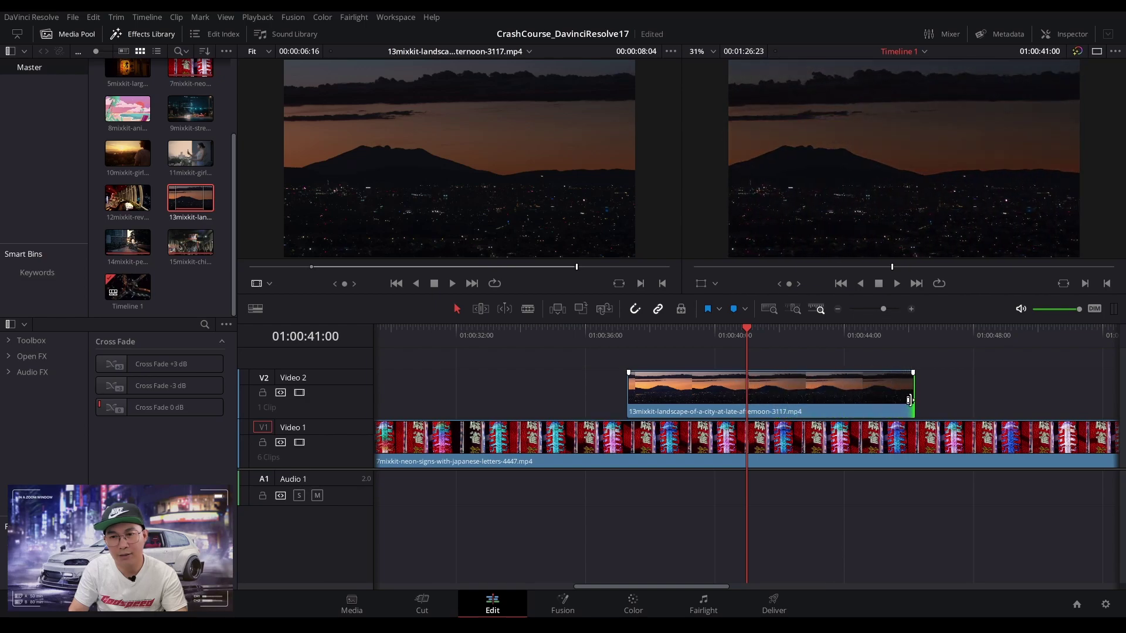
left_click_drag(629, 395, 661, 399)
left_click_drag(913, 397, 829, 398)
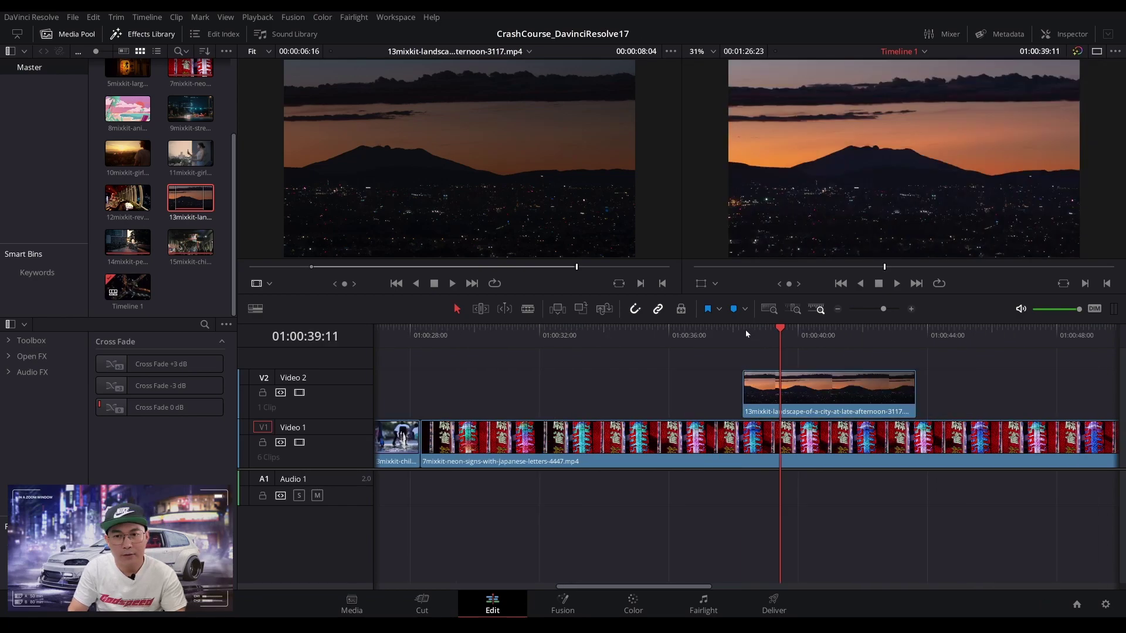
Split the 4mixkit pedestrian clip on Video 1 at 01:00:15:01.
left_click(745, 331)
left_click_drag(578, 589, 463, 590)
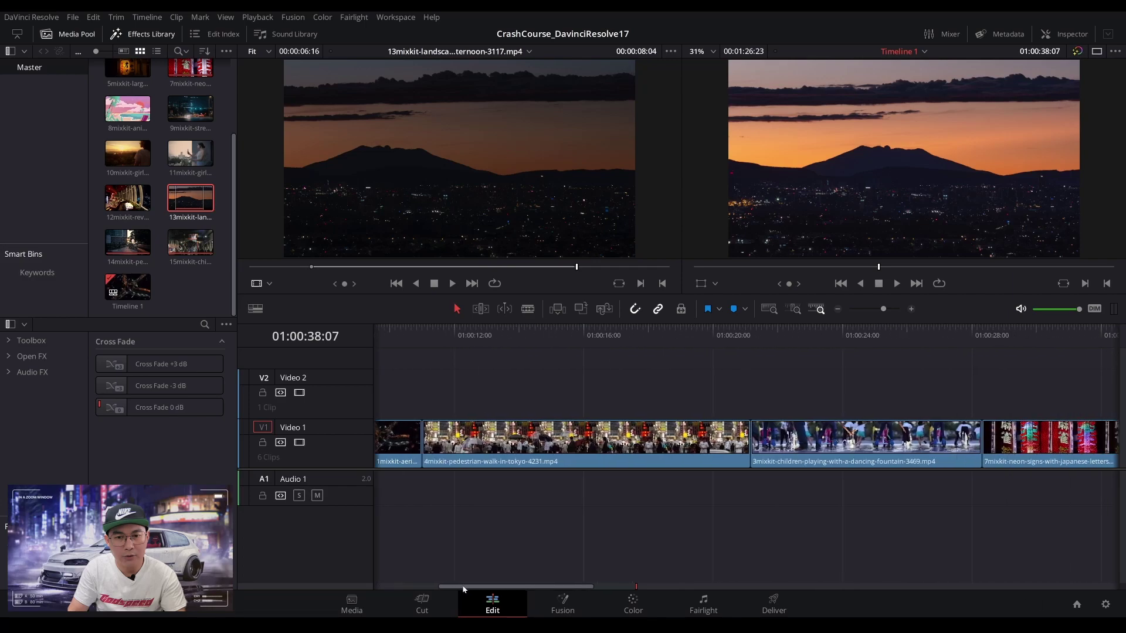
left_click(553, 334)
left_click(557, 449)
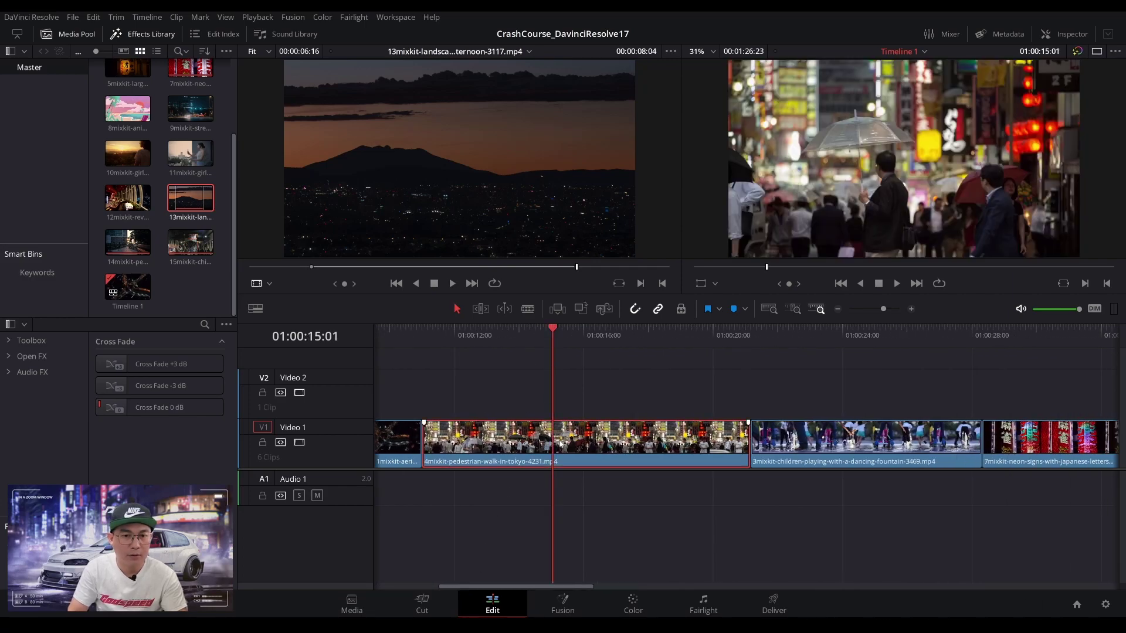
key("ctrl+b")
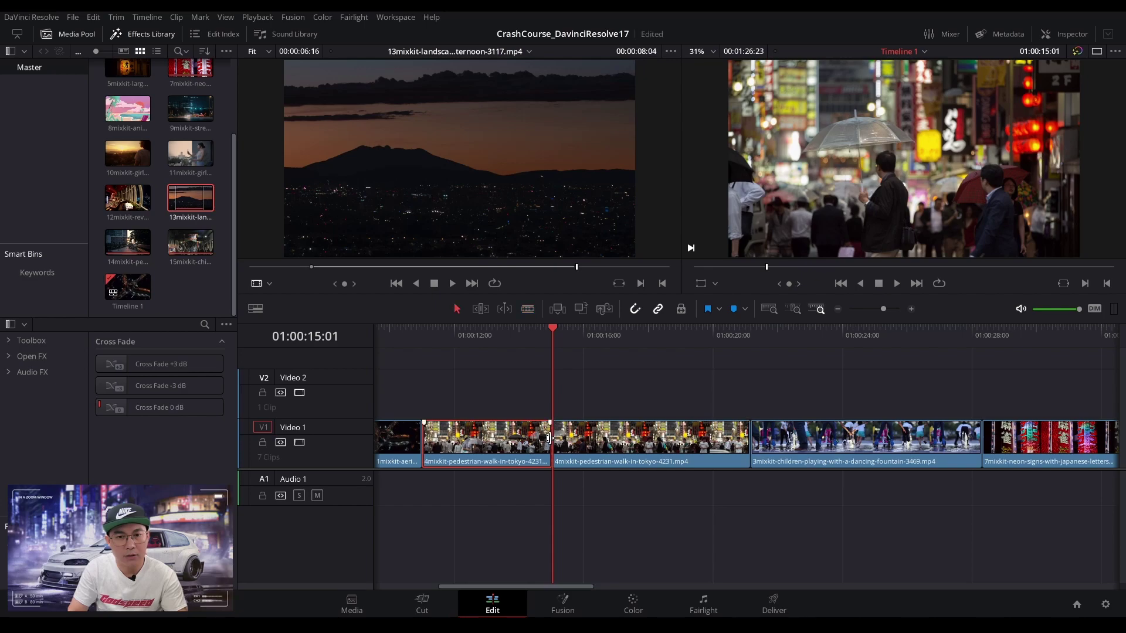
Ripple trim the first 4mixkit piece's end to 01:00:14:11 in Trim Edit mode, and shorten it in Selection mode to about 01:00:13, leaving a gap.
left_click_drag(549, 436, 498, 445)
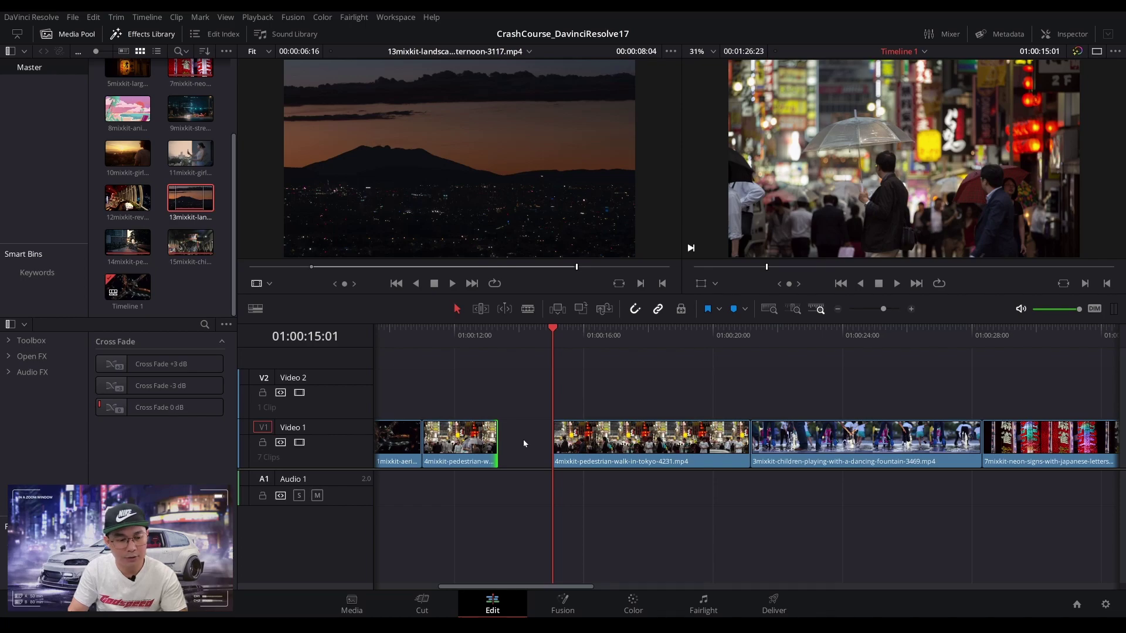
key("e")
left_click(481, 309)
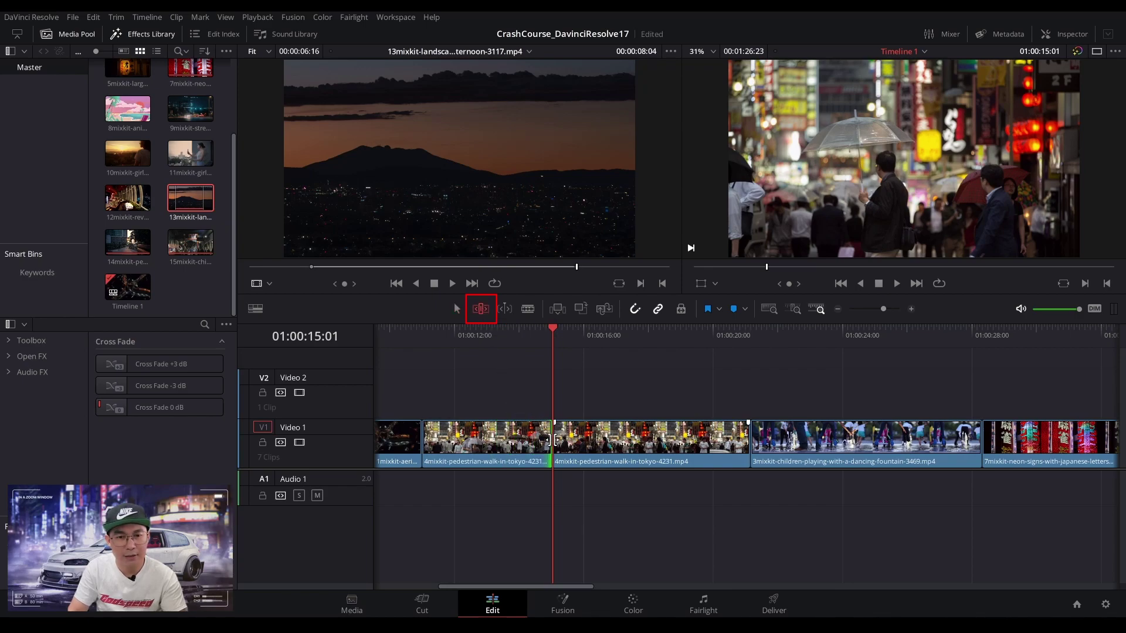
mouse_move(549, 440)
left_mouse_down()
mouse_move(468, 439)
mouse_move(533, 444)
left_mouse_up()
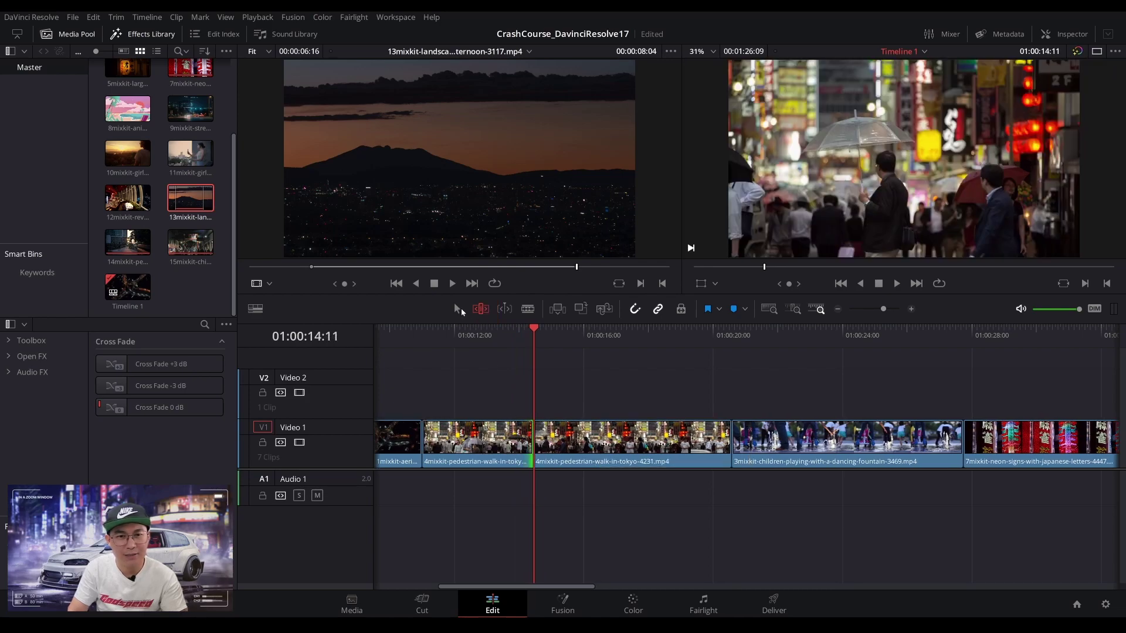
left_click_drag(526, 439, 485, 439)
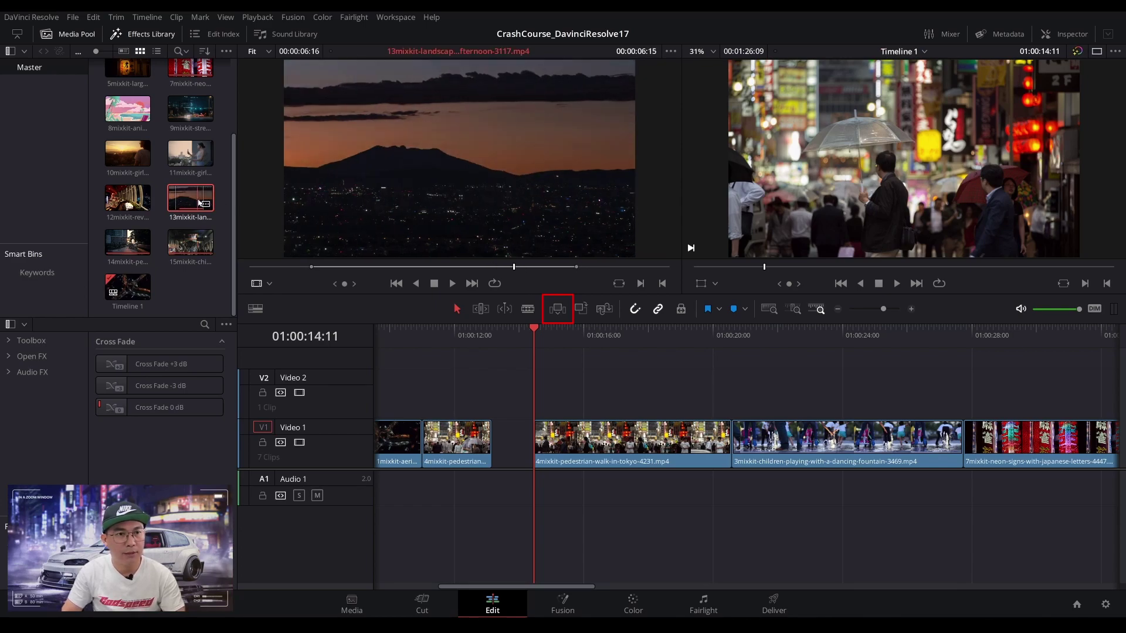
Insert the marked 13mixkit range at 01:00:14:11 on Video 1, followed by the full 15mixkit Chinatown and 14mixkit bridge clips.
left_click(558, 309)
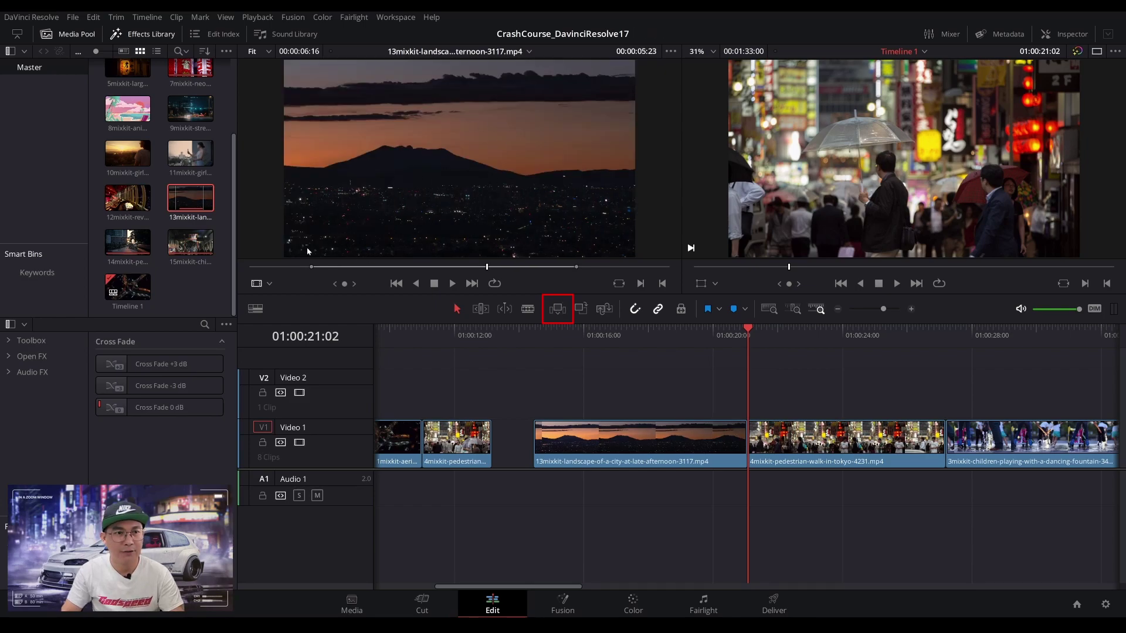
left_click(190, 242)
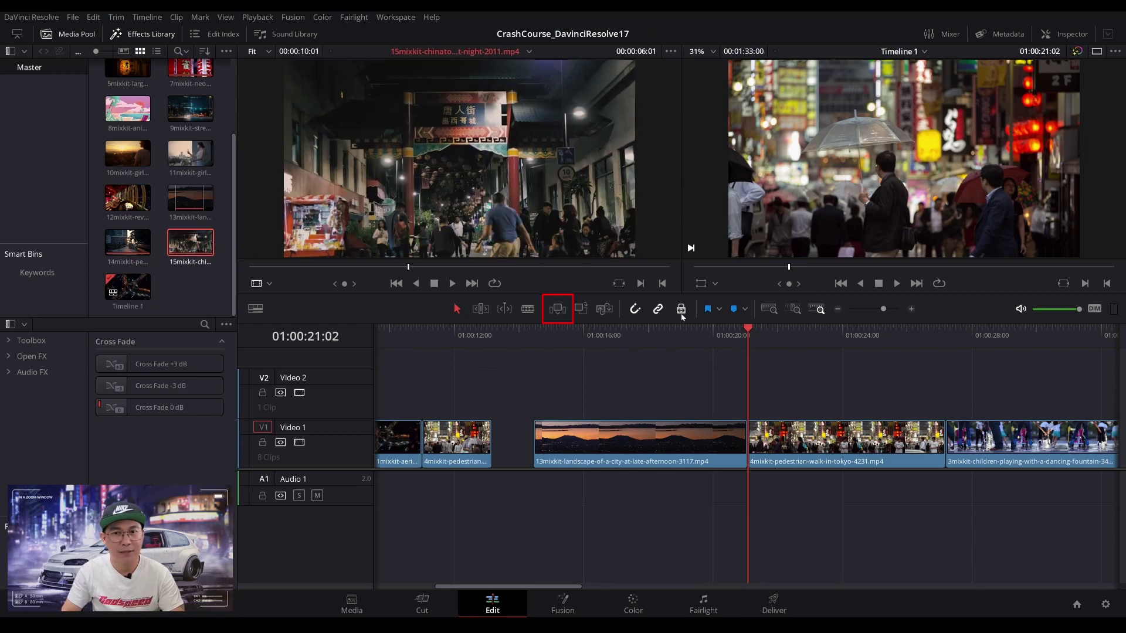
left_click(557, 310)
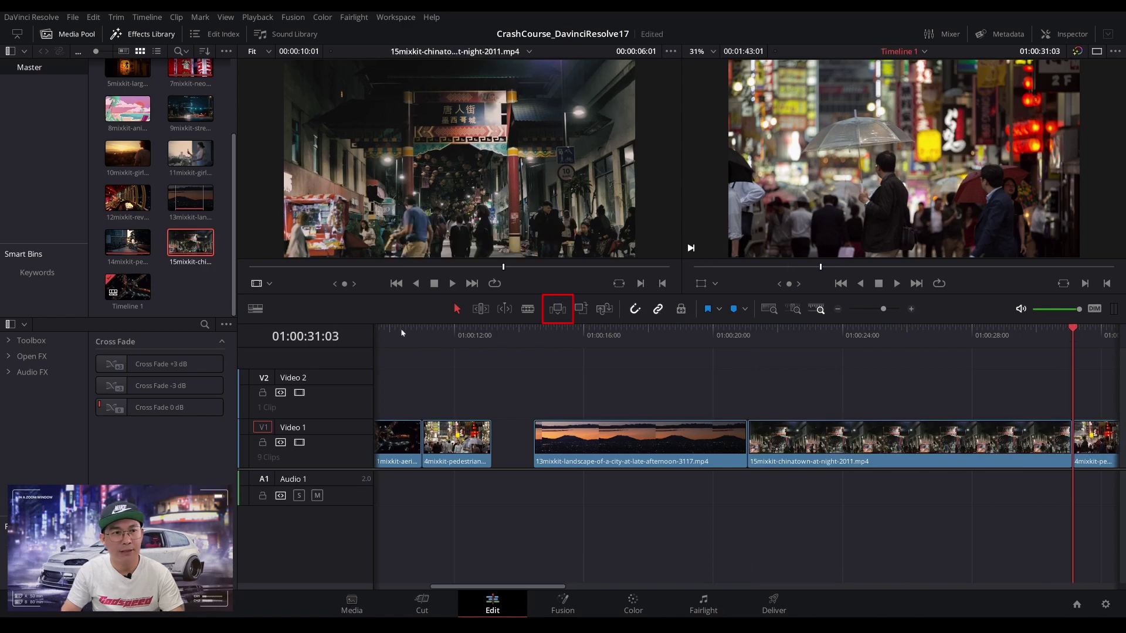
left_click(130, 251)
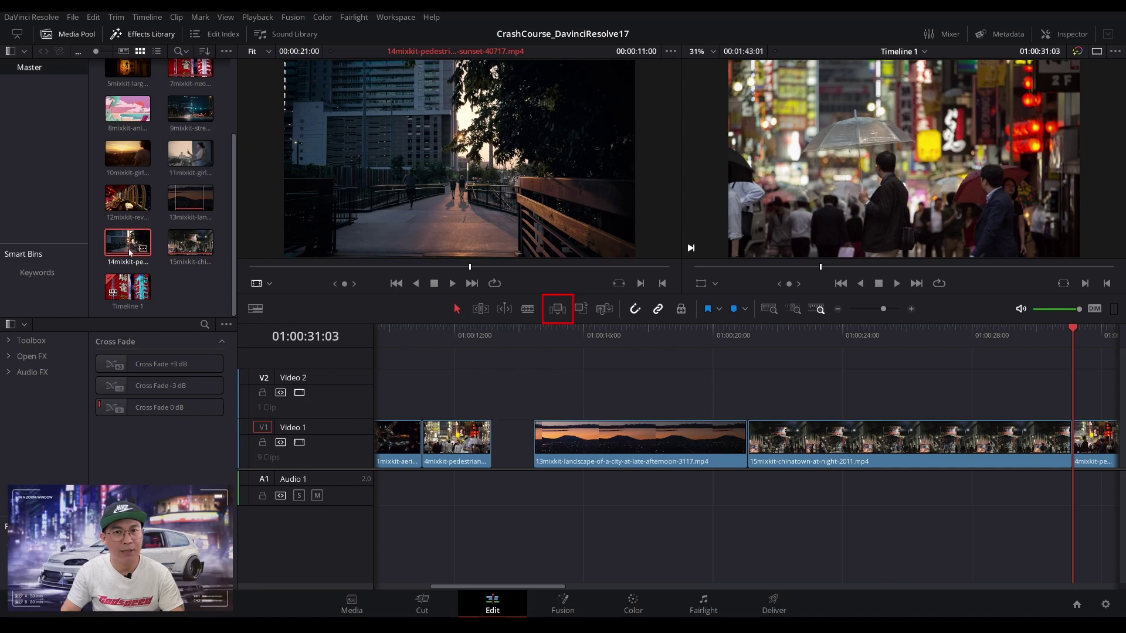
left_click(558, 315)
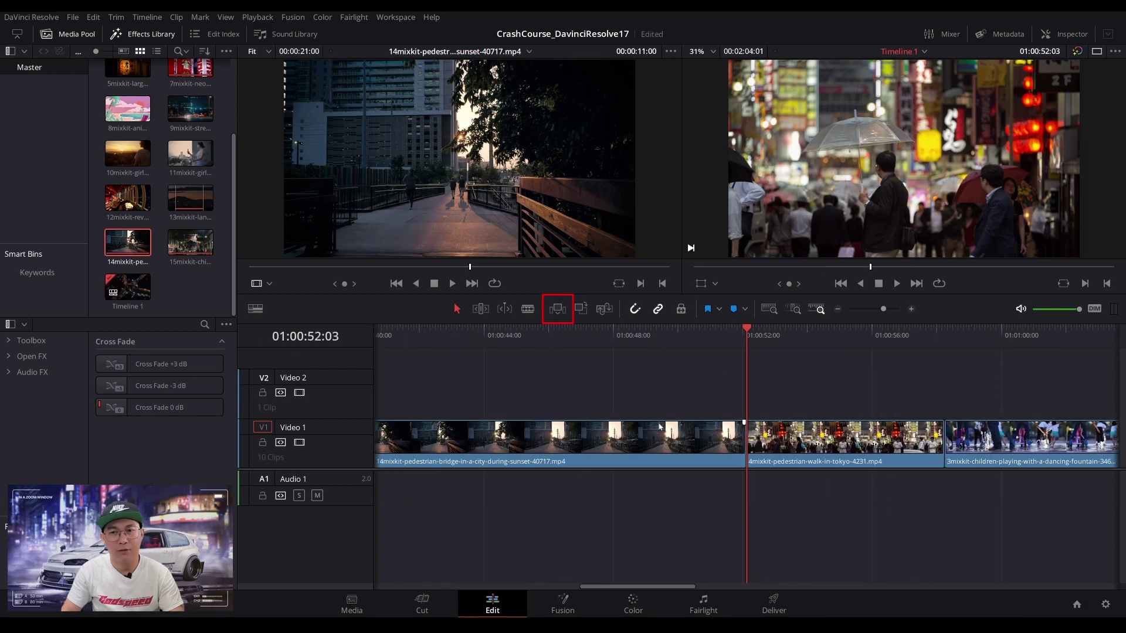
Overwrite the Video 1 footage from 01:00:52:03 onward with the 14mixkit pedestrian bridge clip.
left_click_drag(884, 309, 876, 313)
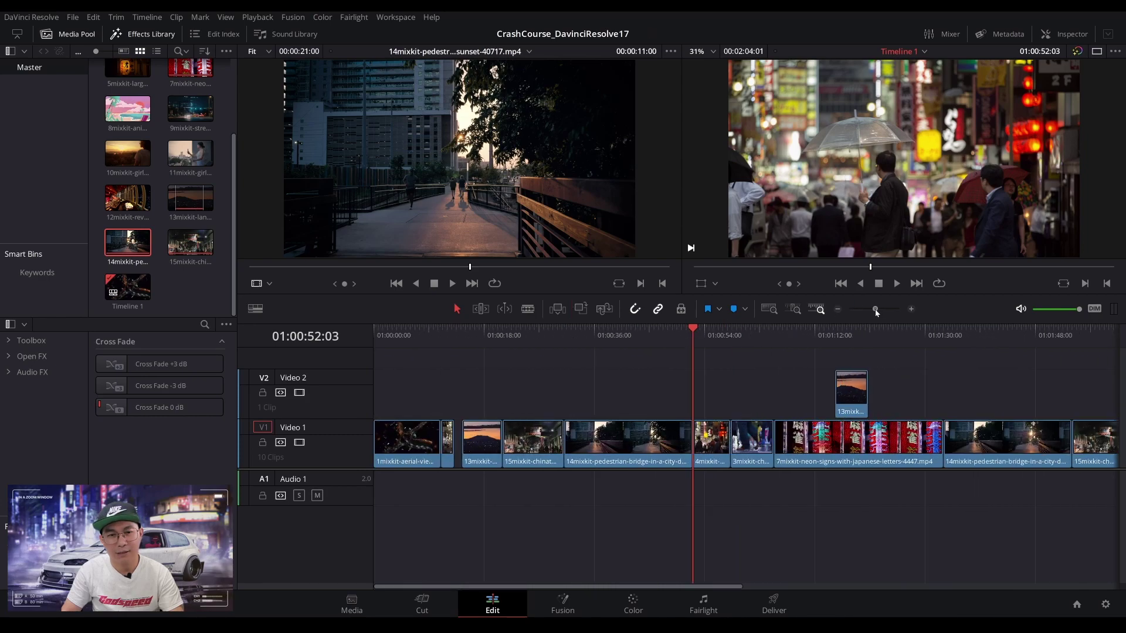
left_click(583, 314)
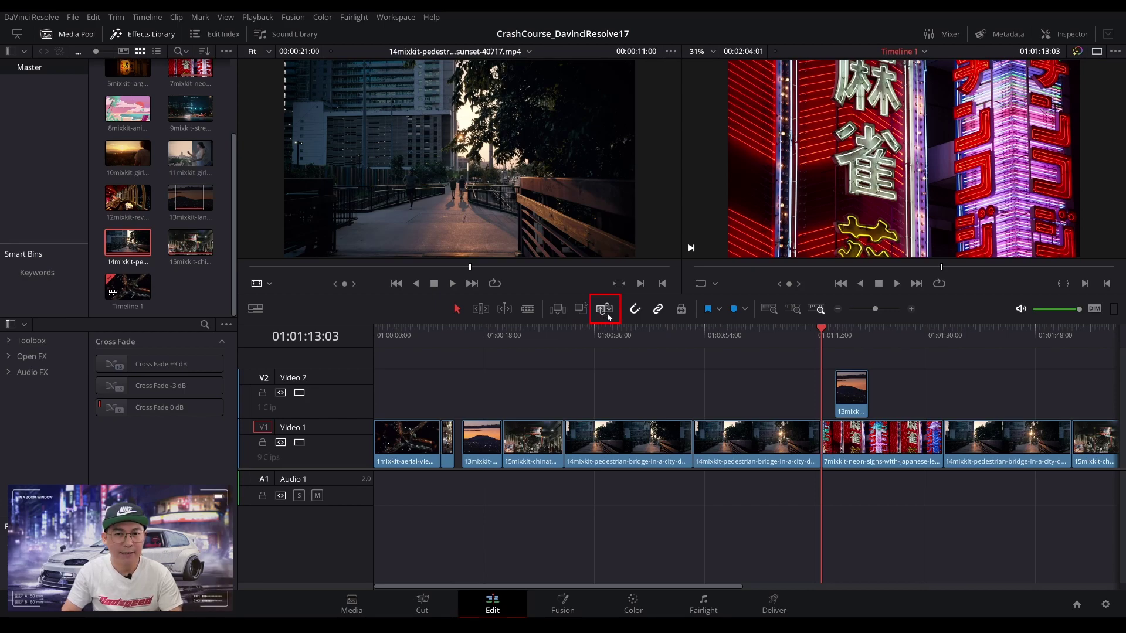
Replace the Video 1 footage at 01:01:13:03 and the 15mixkit Chinatown clip at 01:00:24:14 with the 9mixkit street clip.
left_click(183, 113)
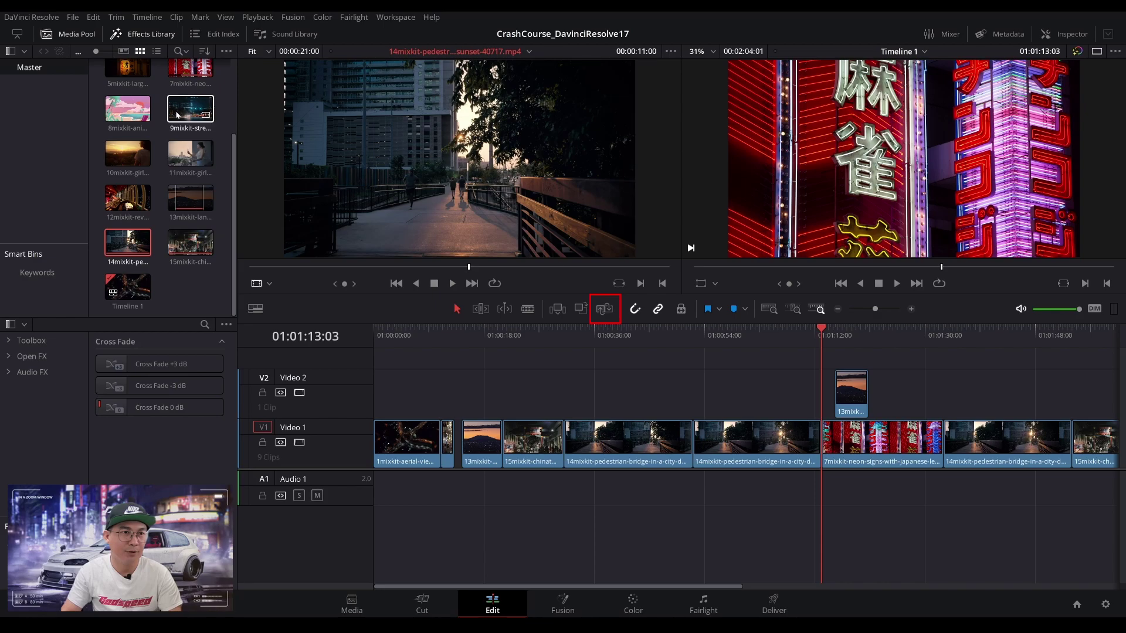
left_click(608, 315)
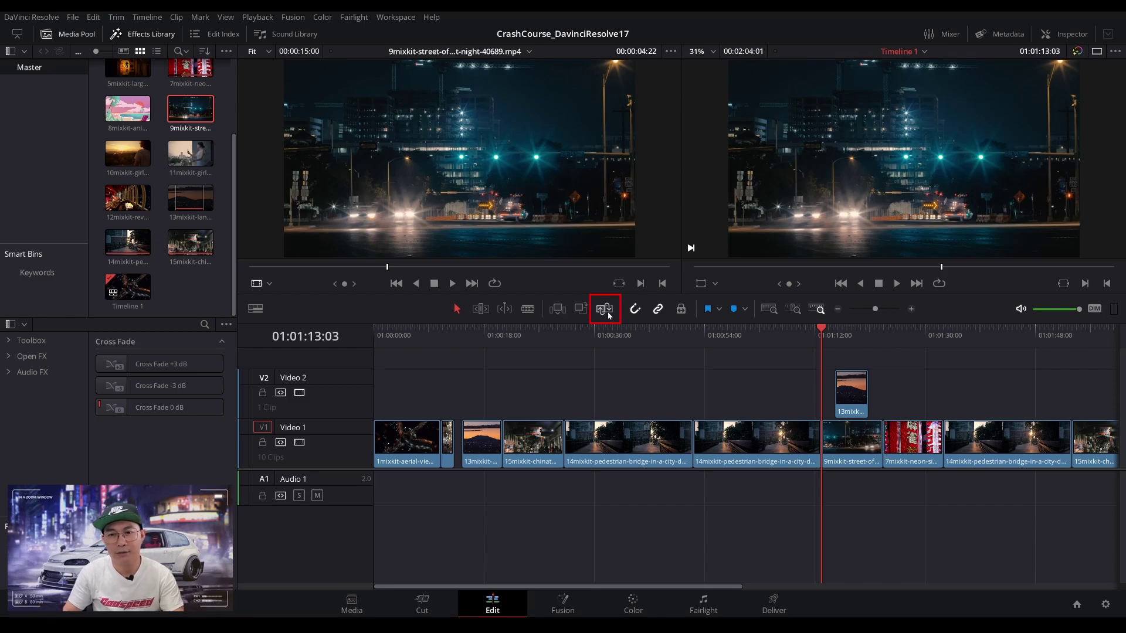
left_click(525, 338)
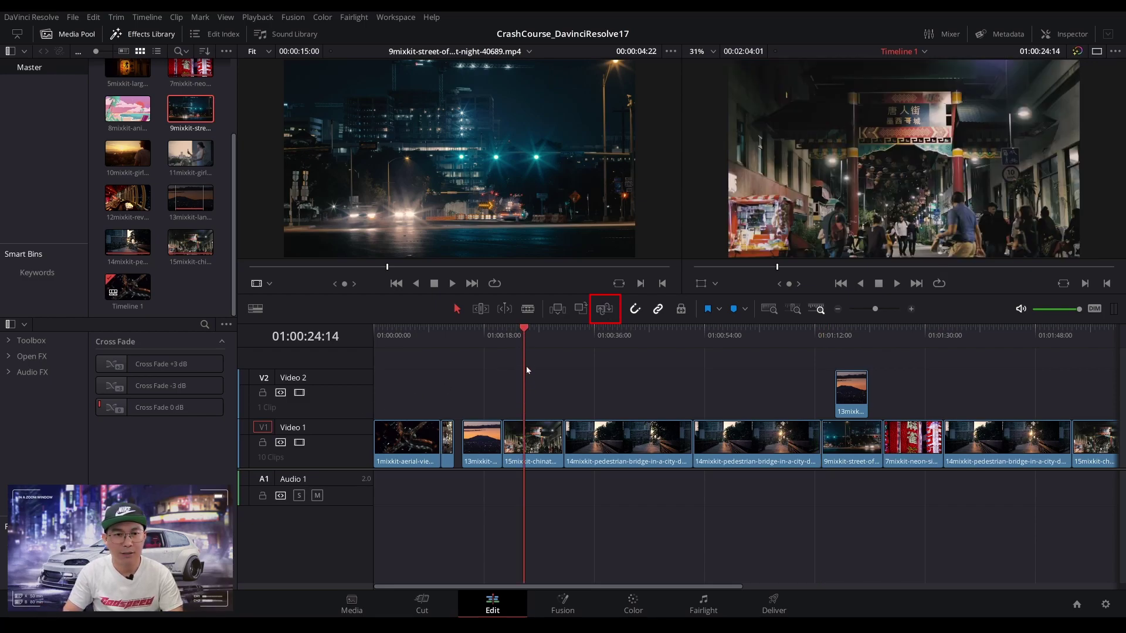
left_click(188, 110)
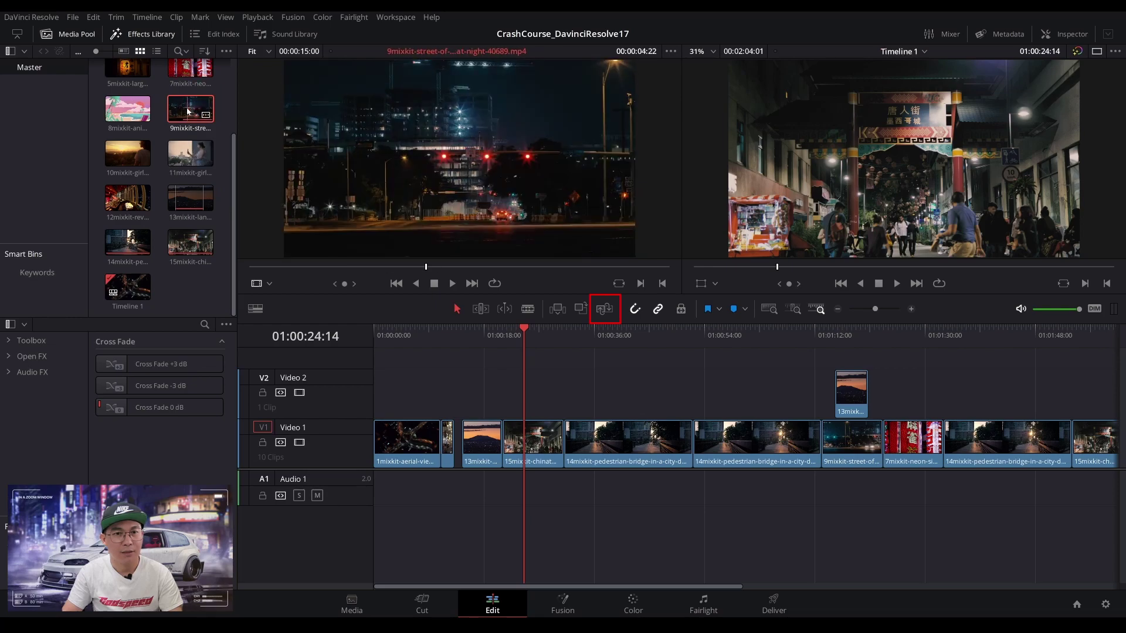
left_click(606, 311)
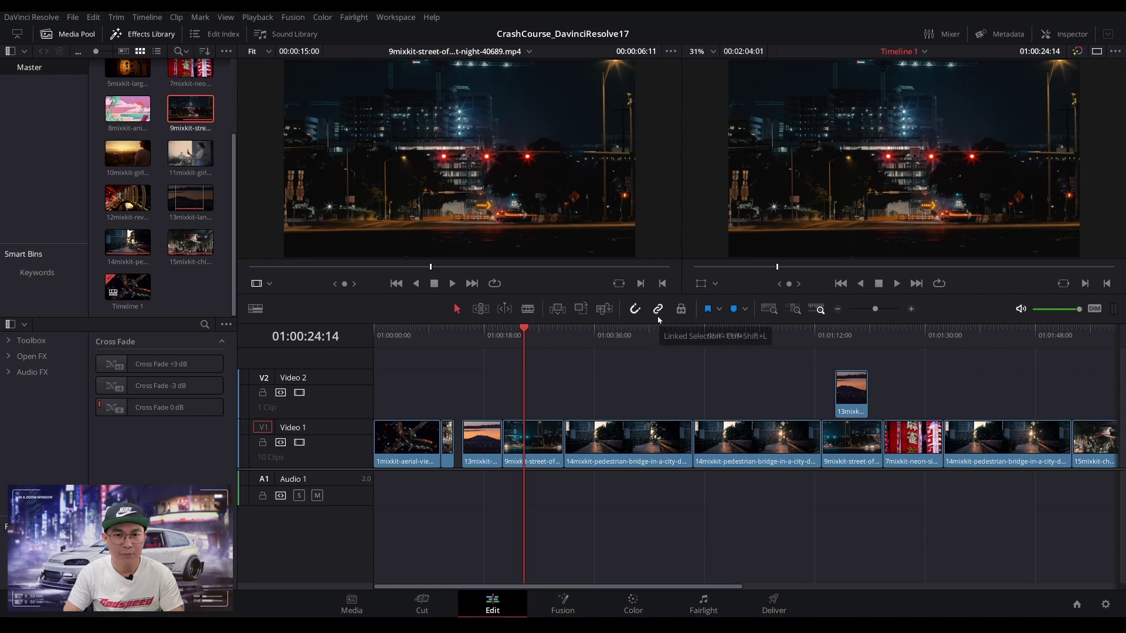
Turn on position lock for all tracks and check the available flag colours.
left_click(684, 316)
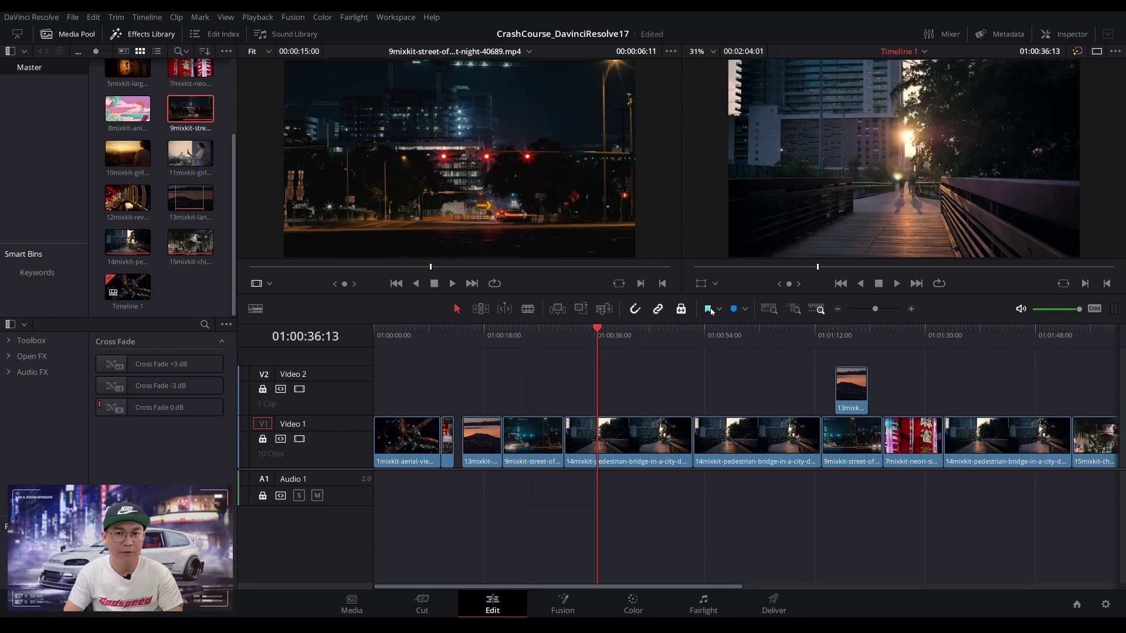
left_click(719, 311)
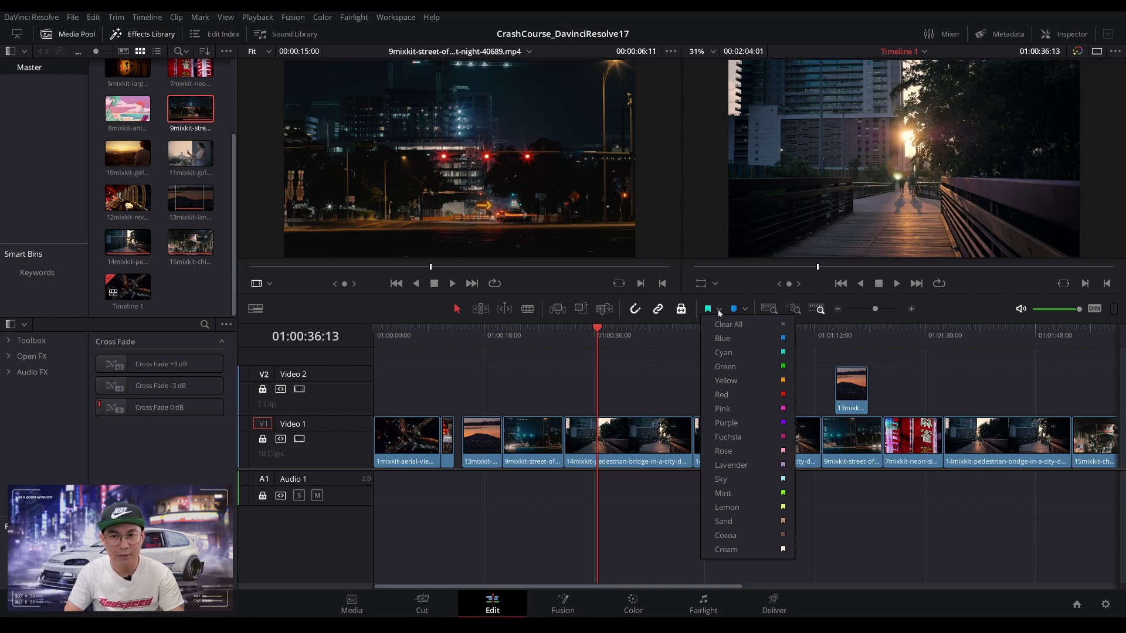
left_click(722, 303)
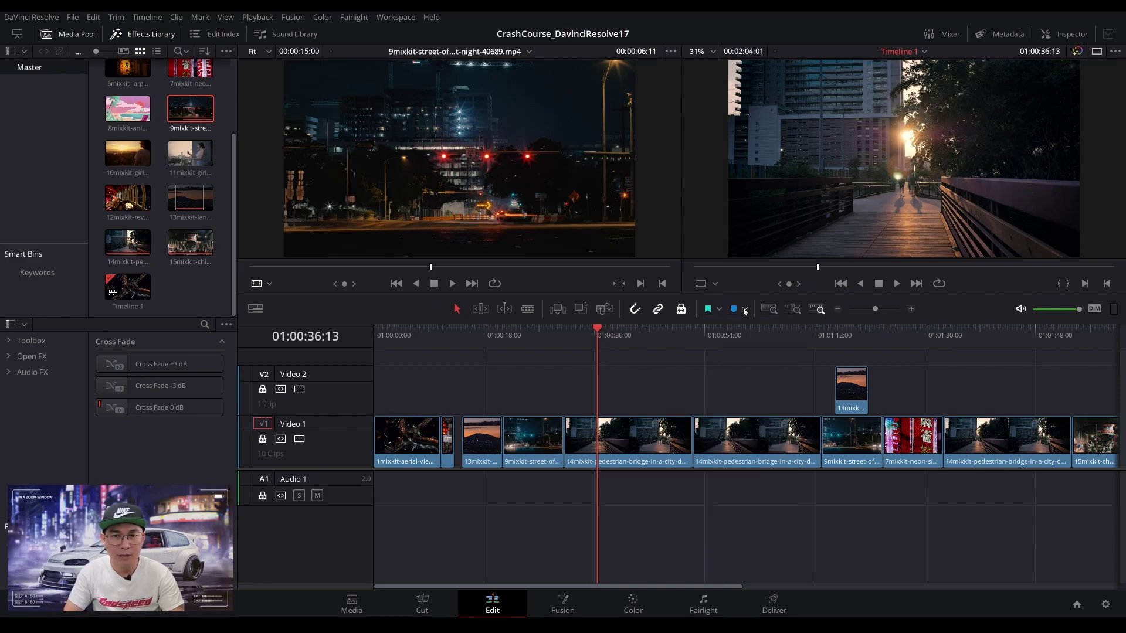
Add blue timeline markers at 01:00:36:13 and about 01:00:44, then return the playhead to the first marker.
left_click(744, 311)
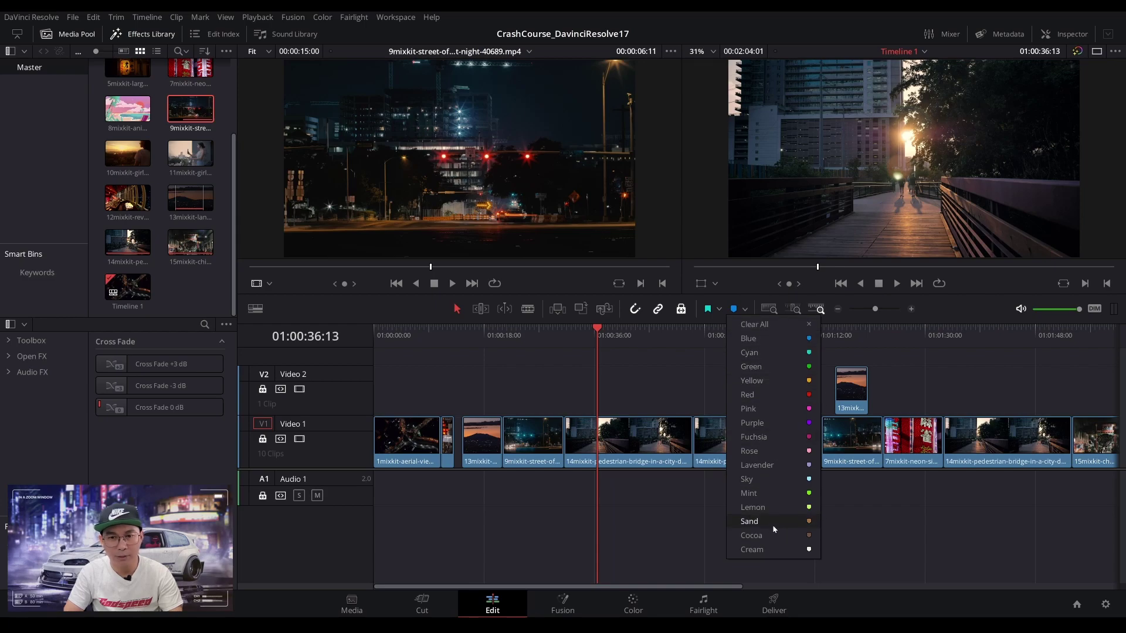
left_click(749, 341)
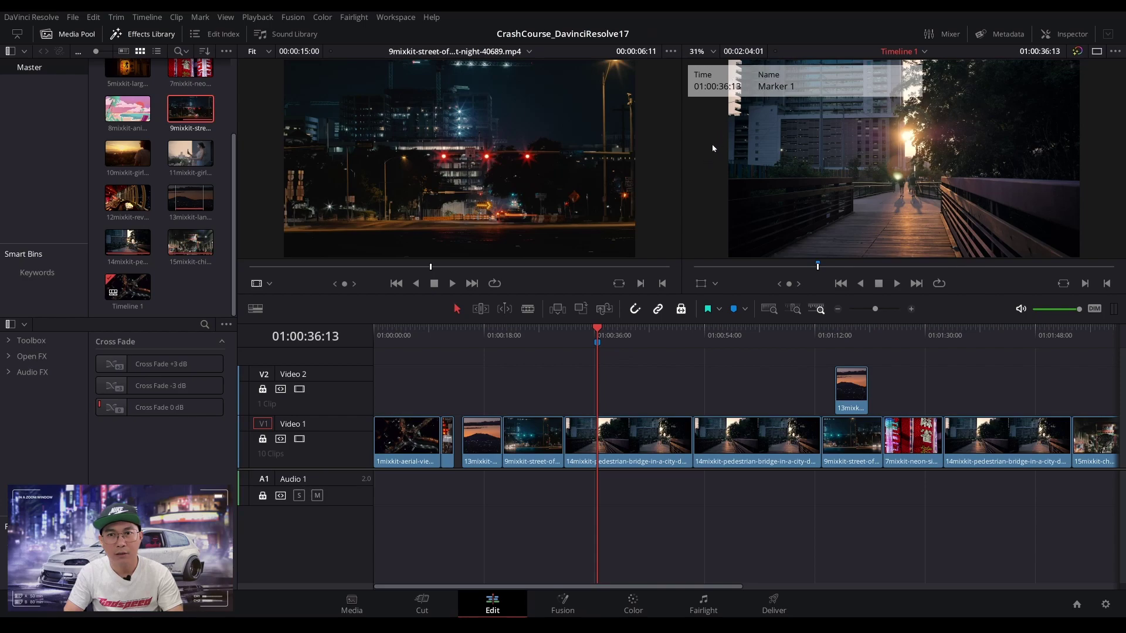
key("space")
left_click(642, 334)
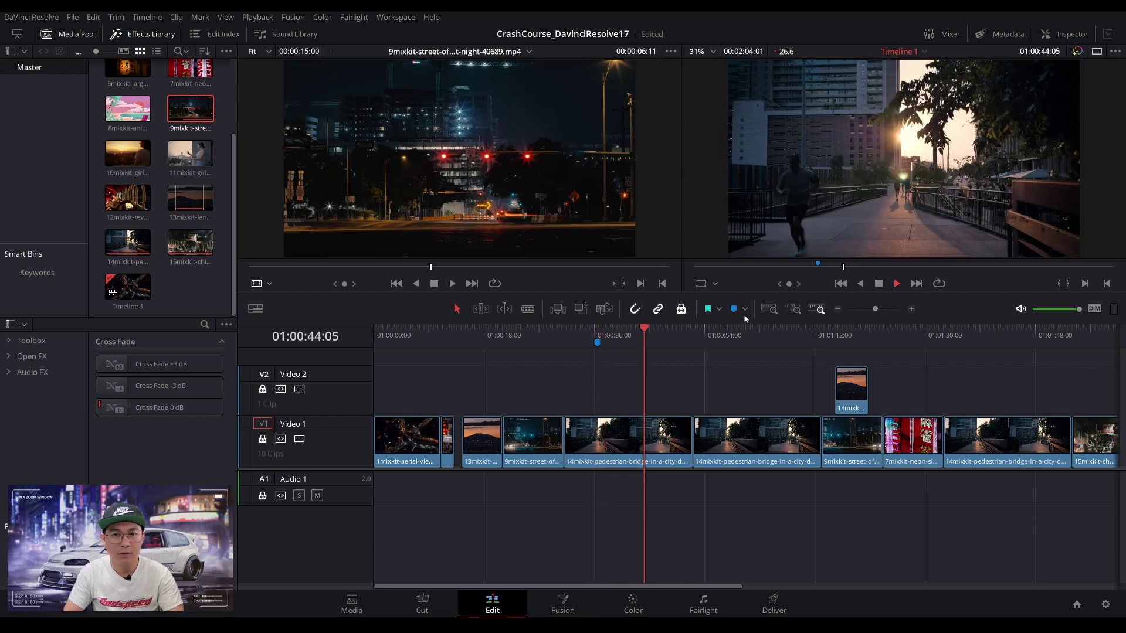
left_click(734, 310)
key("space")
left_click(599, 333)
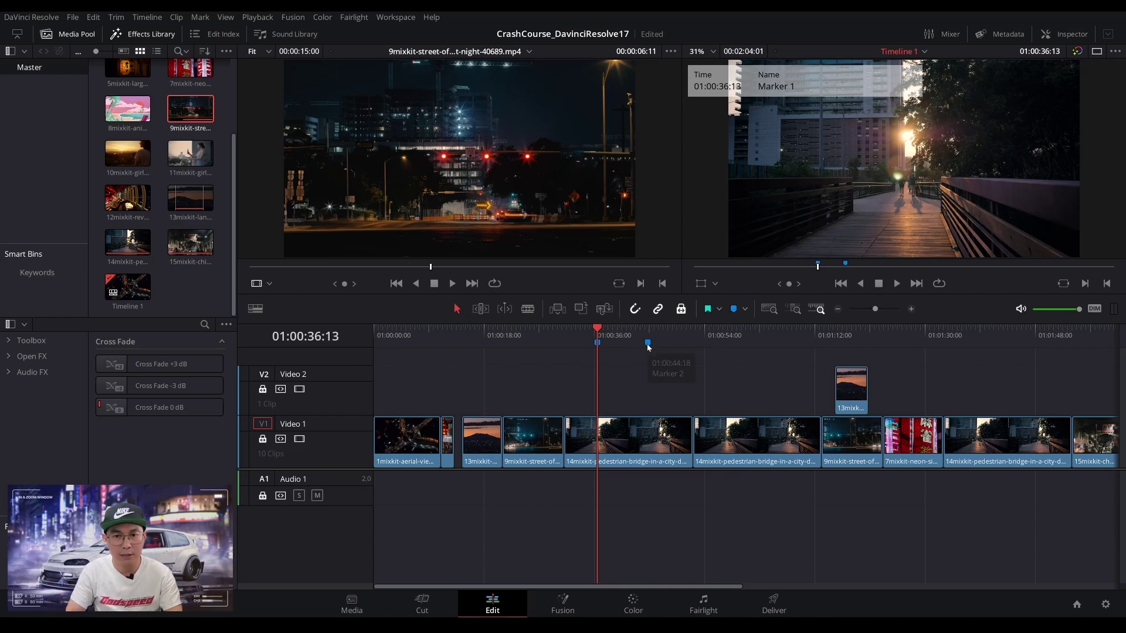
Delete both blue markers from the timeline ruler.
left_click(745, 309)
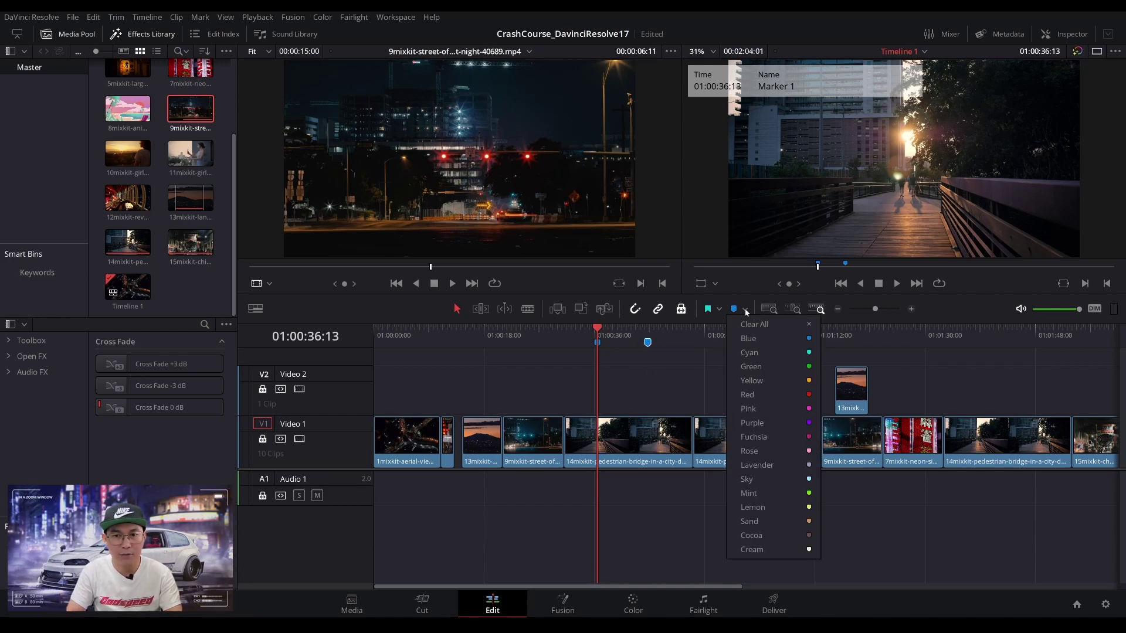
left_click(648, 342)
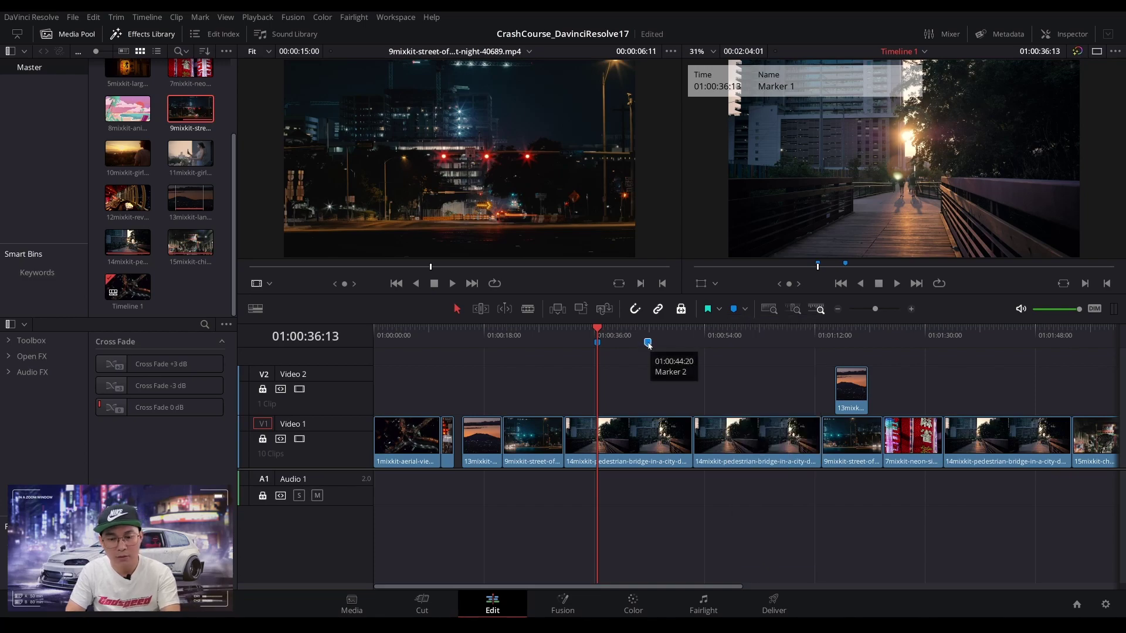
key("Delete")
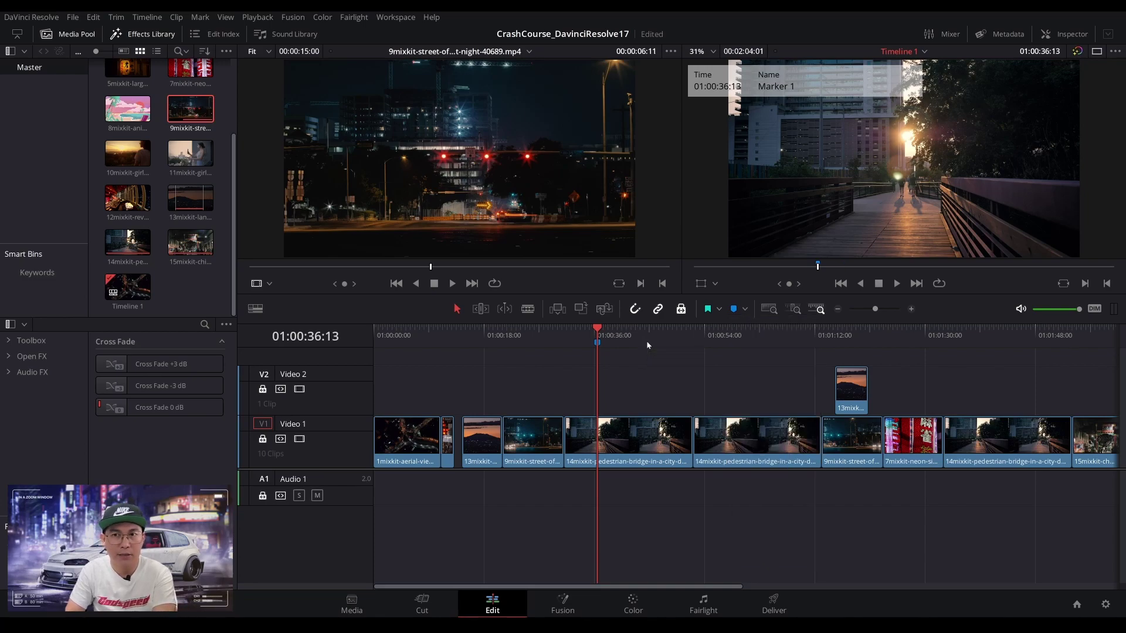
left_click(597, 345)
key("Delete")
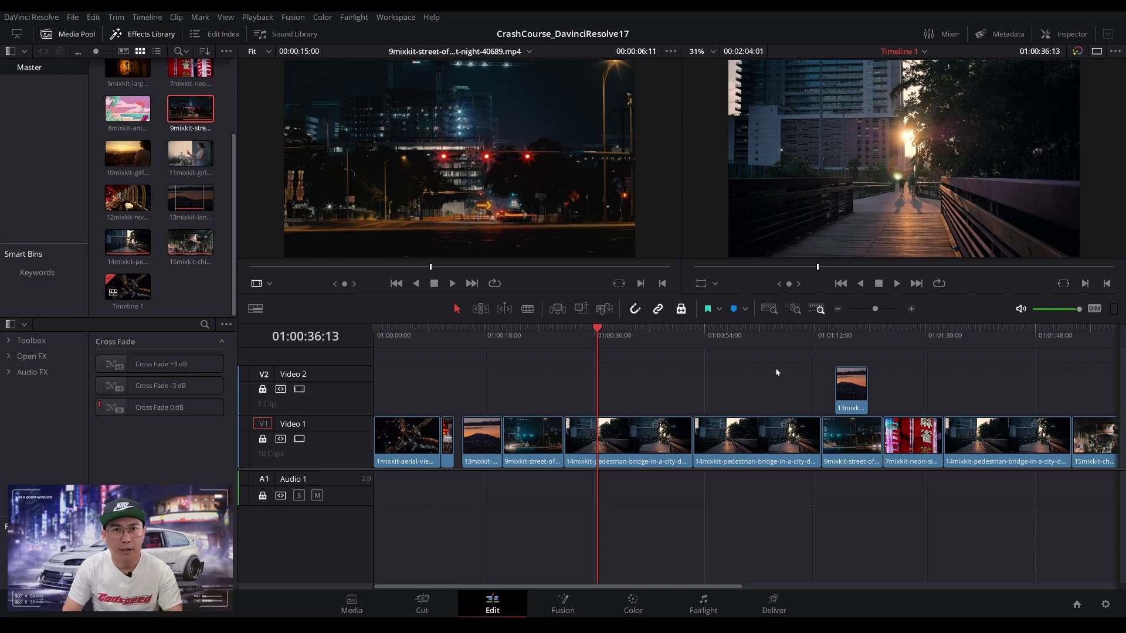
Select all clips on Video 1 and Video 2 and delete them to empty the timeline.
left_click(855, 396)
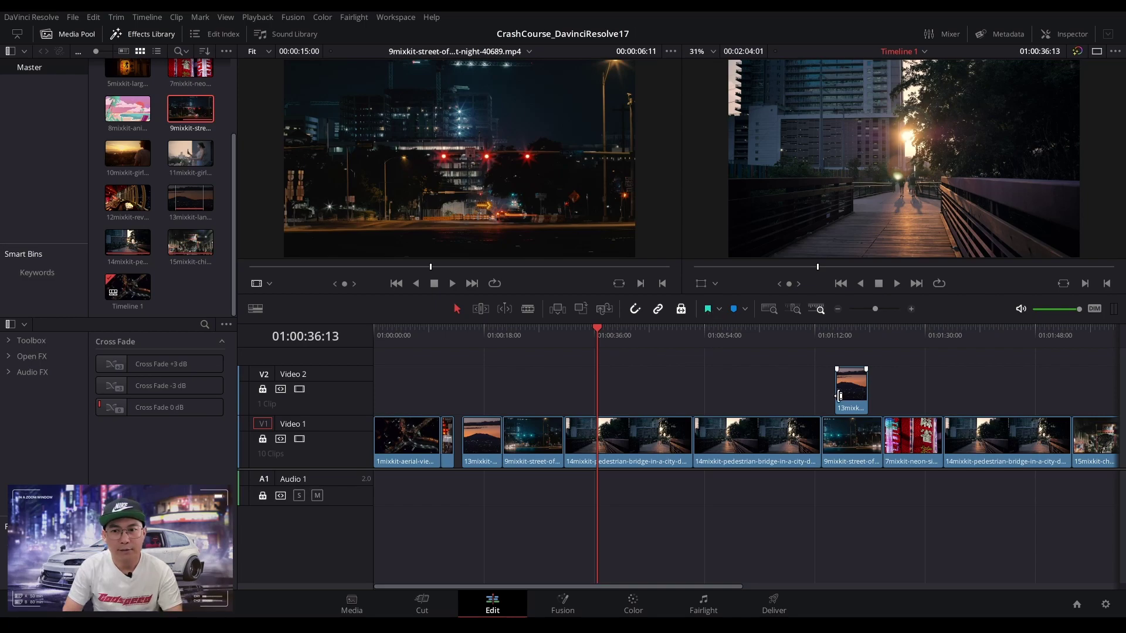
left_click_drag(1093, 364, 368, 516)
key("Delete")
Select the 1, 2, 4, 5, 7, 9, 10 and 13mixkit clips together in the Master bin, leaving out 3mixkit.
left_click(241, 176)
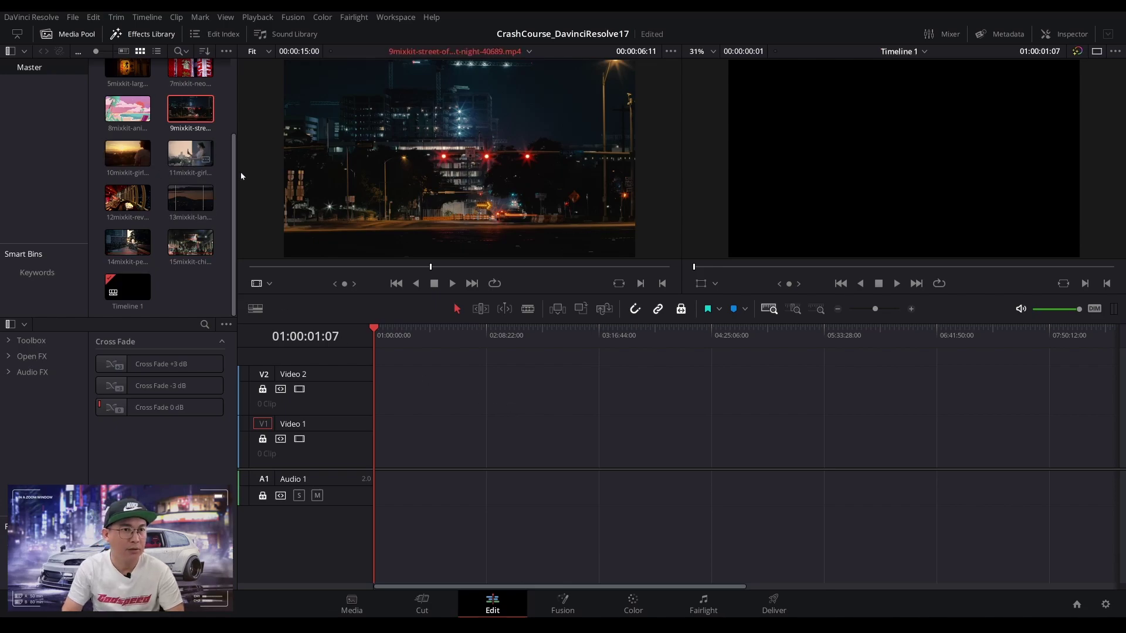
scroll(233, 174, "up", 5)
left_click(136, 81)
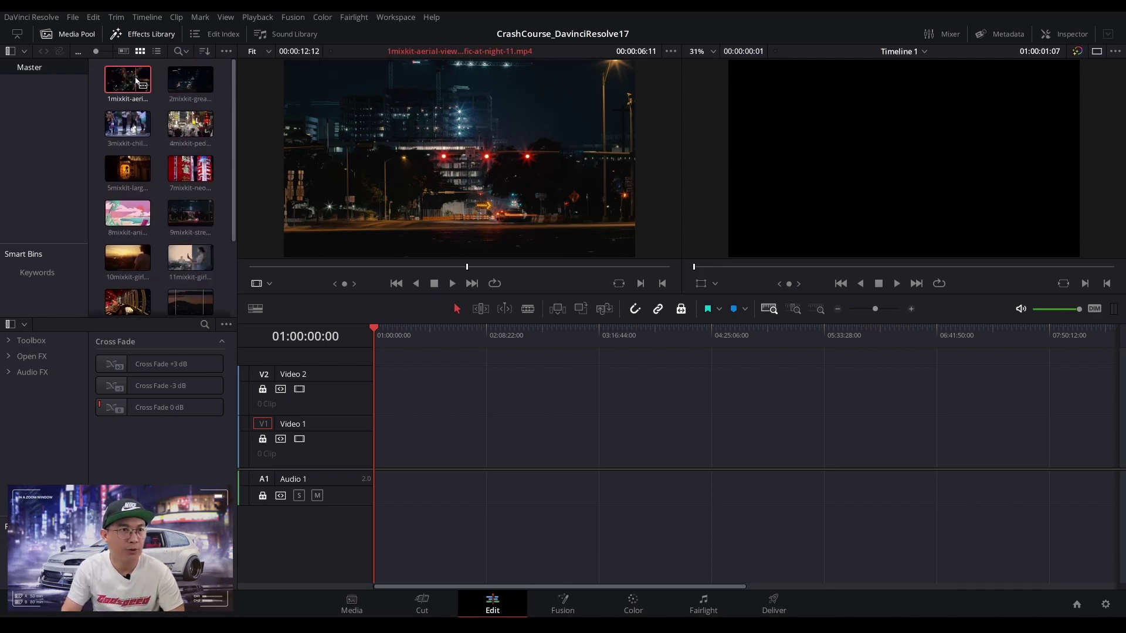
left_click(184, 82)
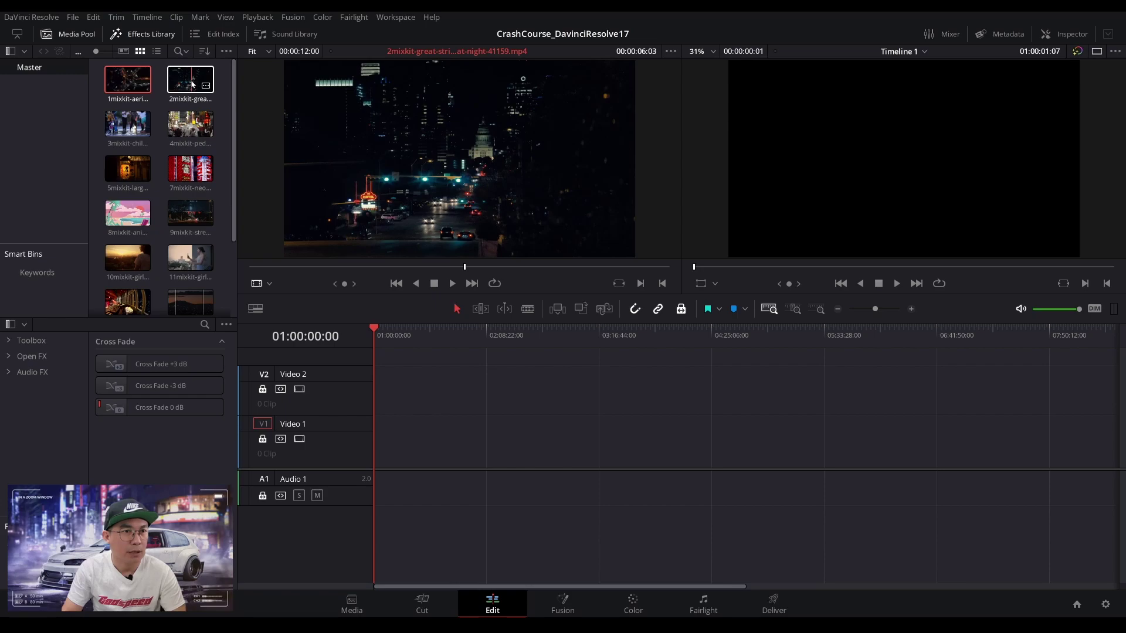
left_click(190, 169)
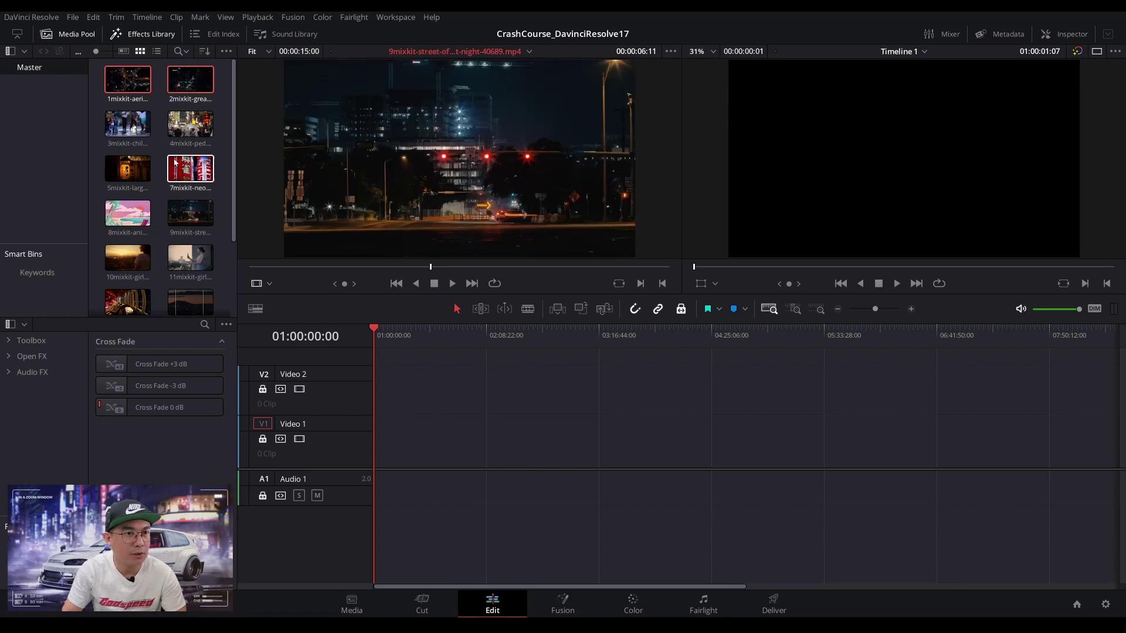
left_click(190, 212)
left_click(191, 124)
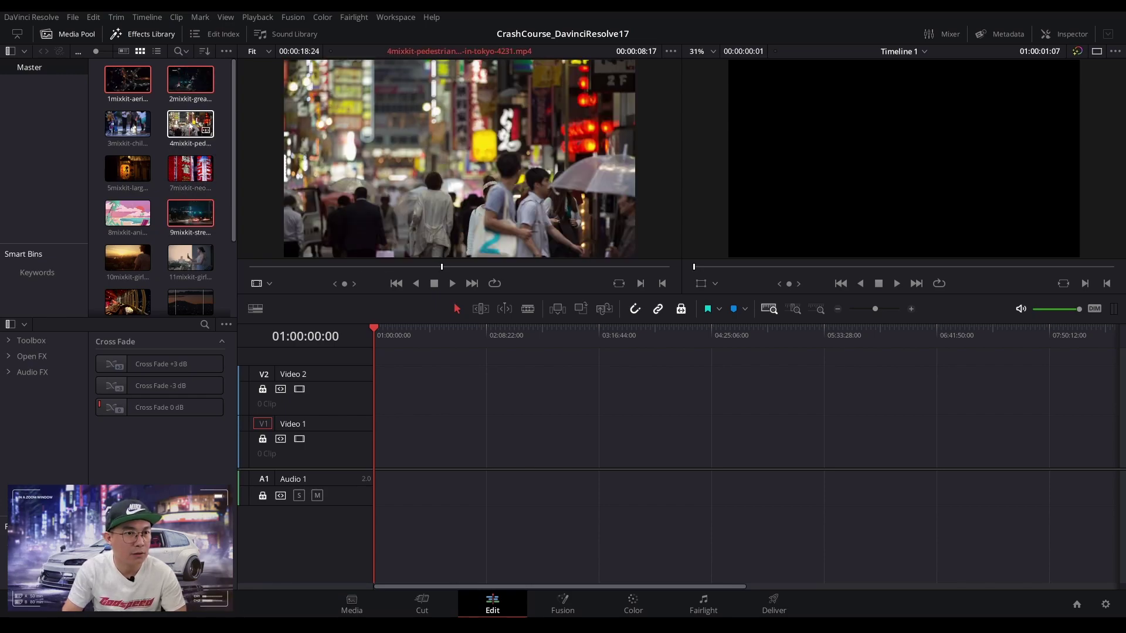
left_click(192, 175)
left_click(128, 170)
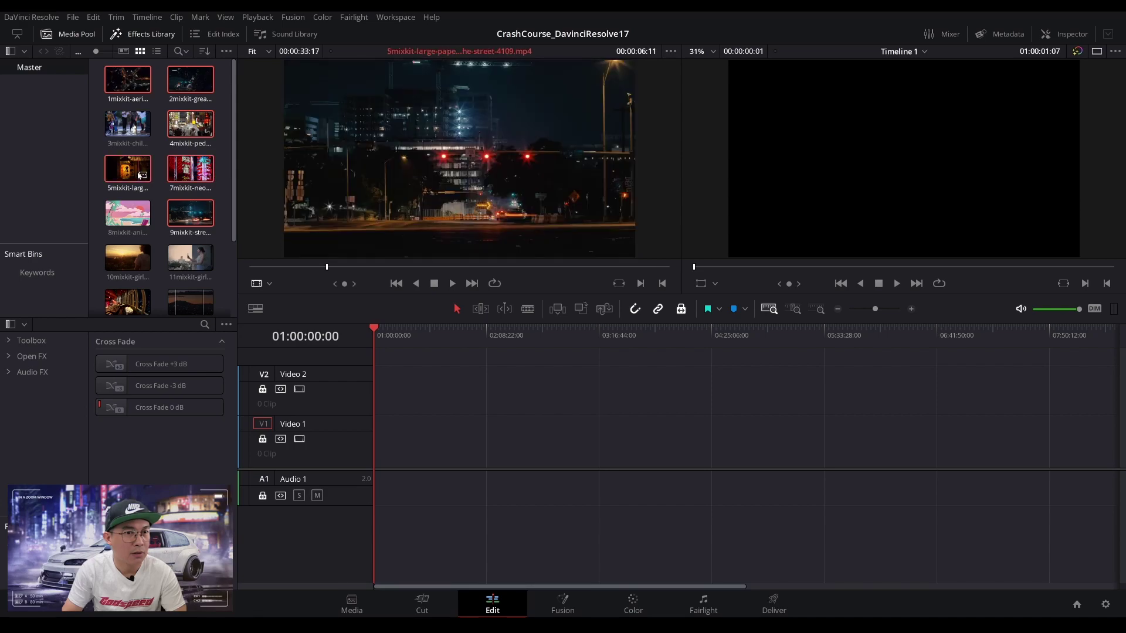
left_click(135, 122)
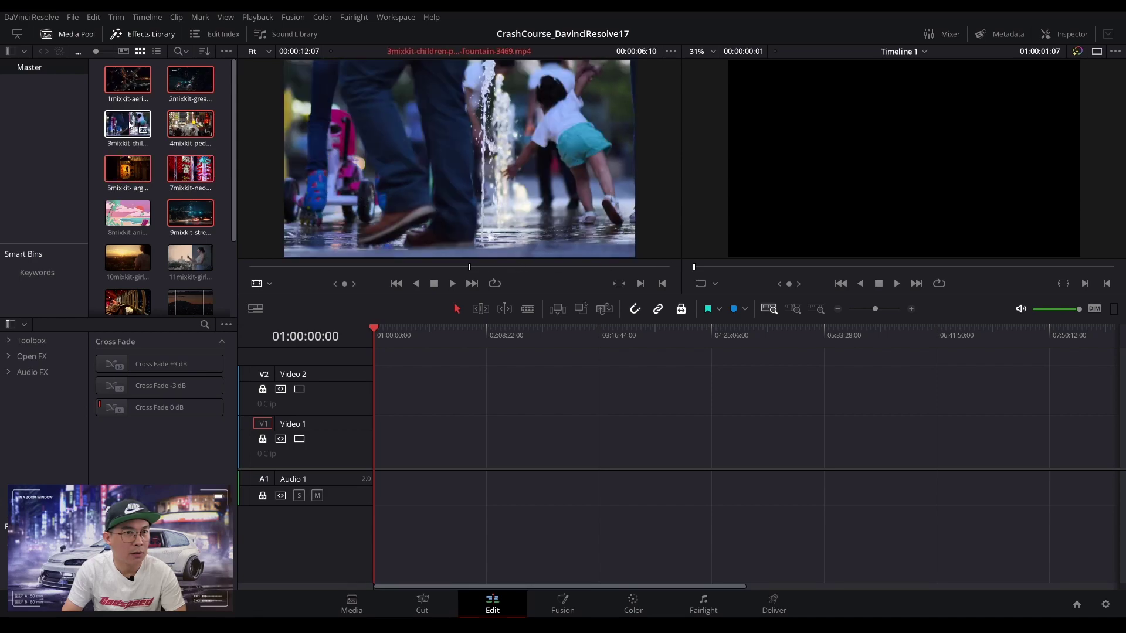
left_click(131, 83)
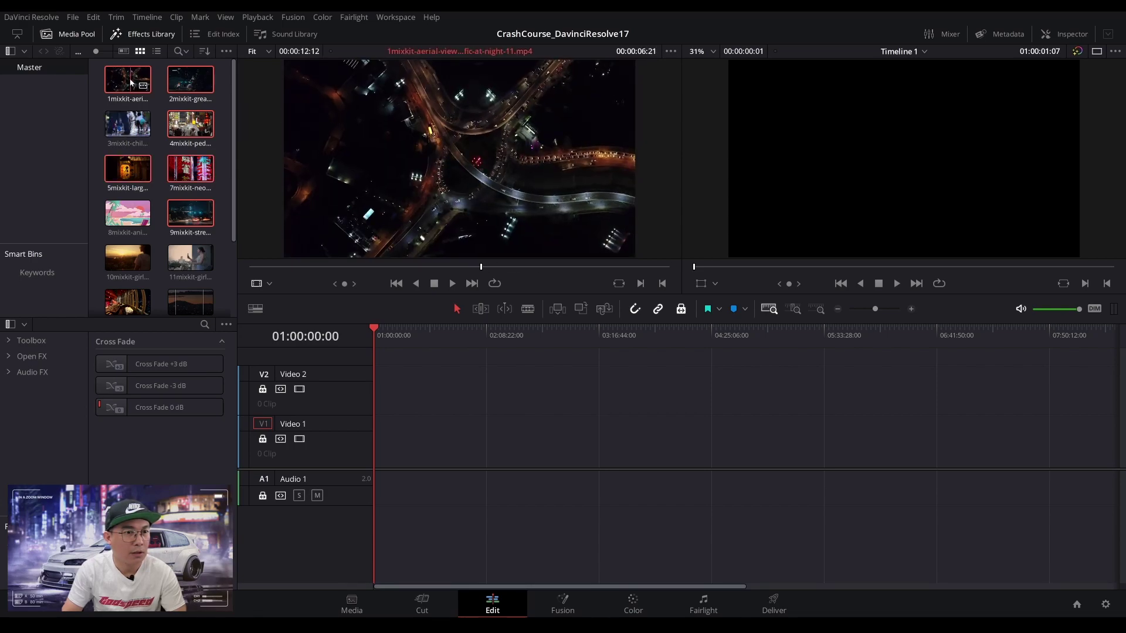
left_click(133, 264, "ctrl")
left_click(183, 307, "ctrl")
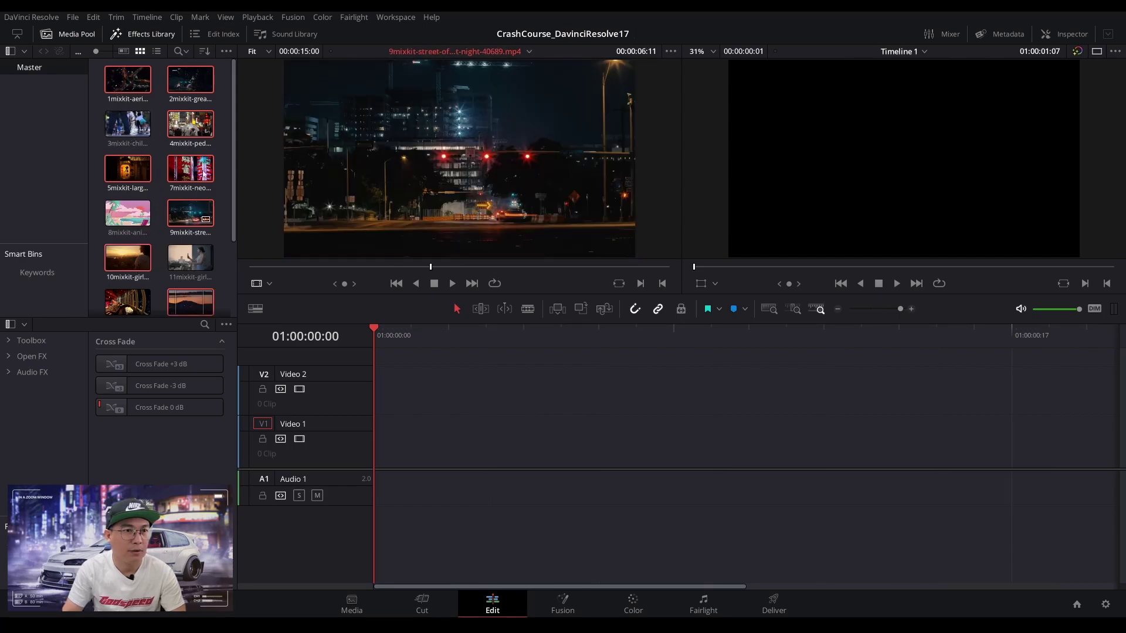
Turn on position lock and try to place the selected bin clips at the start of Video 1.
left_click(681, 310)
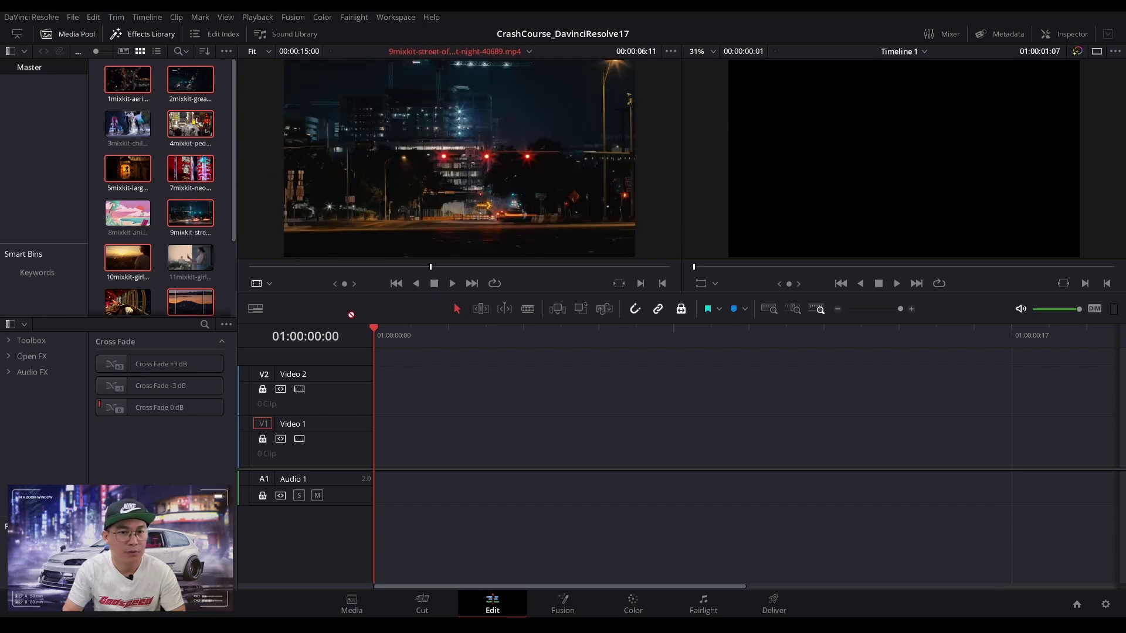
left_click_drag(351, 315, 393, 445)
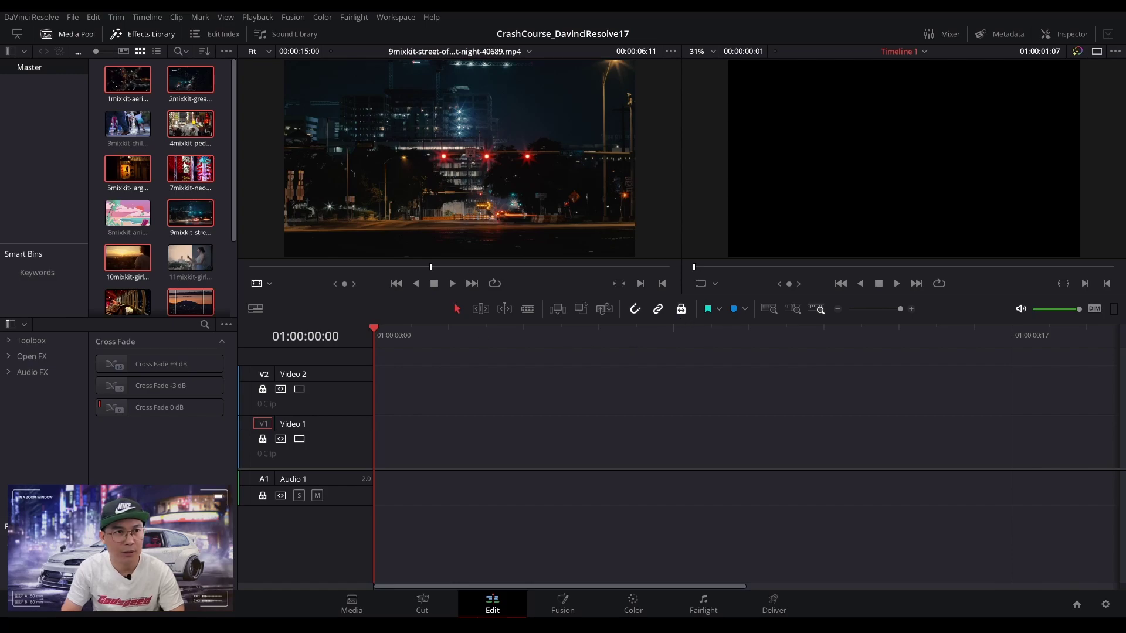
Turn off position lock, place the selected bin clips at the start of Video 1 and fit the whole timeline in view.
left_click_drag(142, 86, 399, 452)
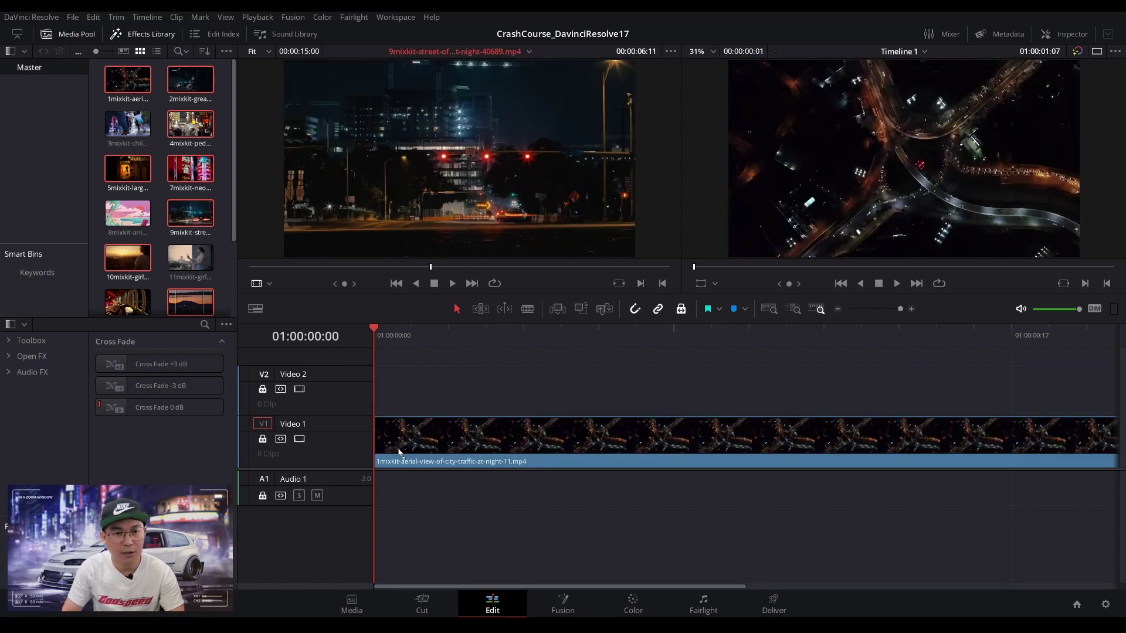
key("ctrl+z")
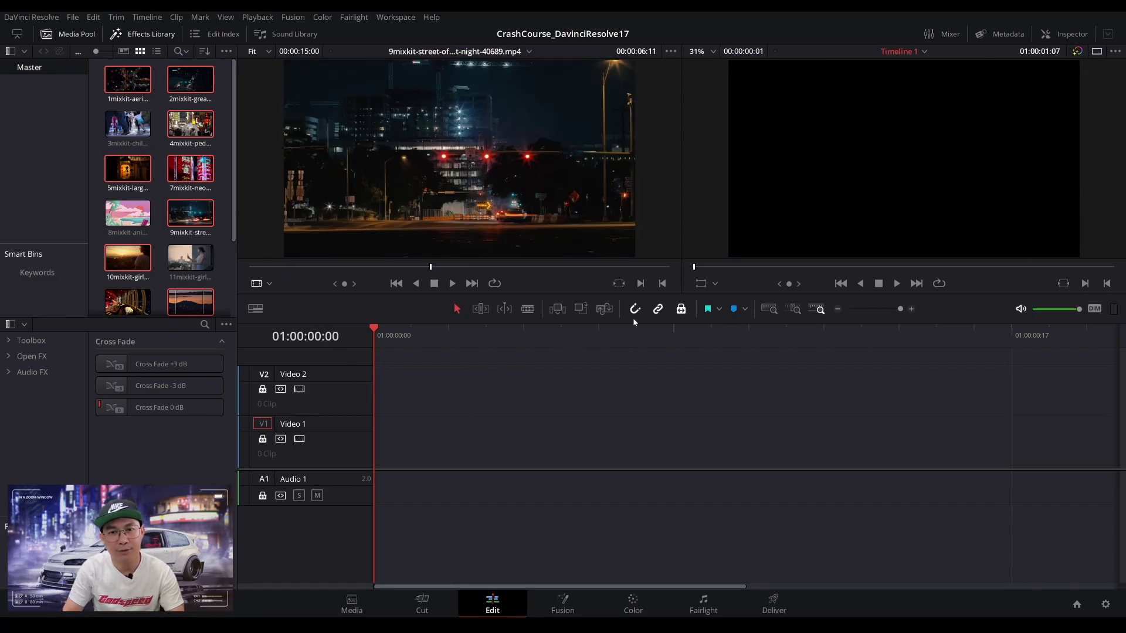
left_click(681, 309)
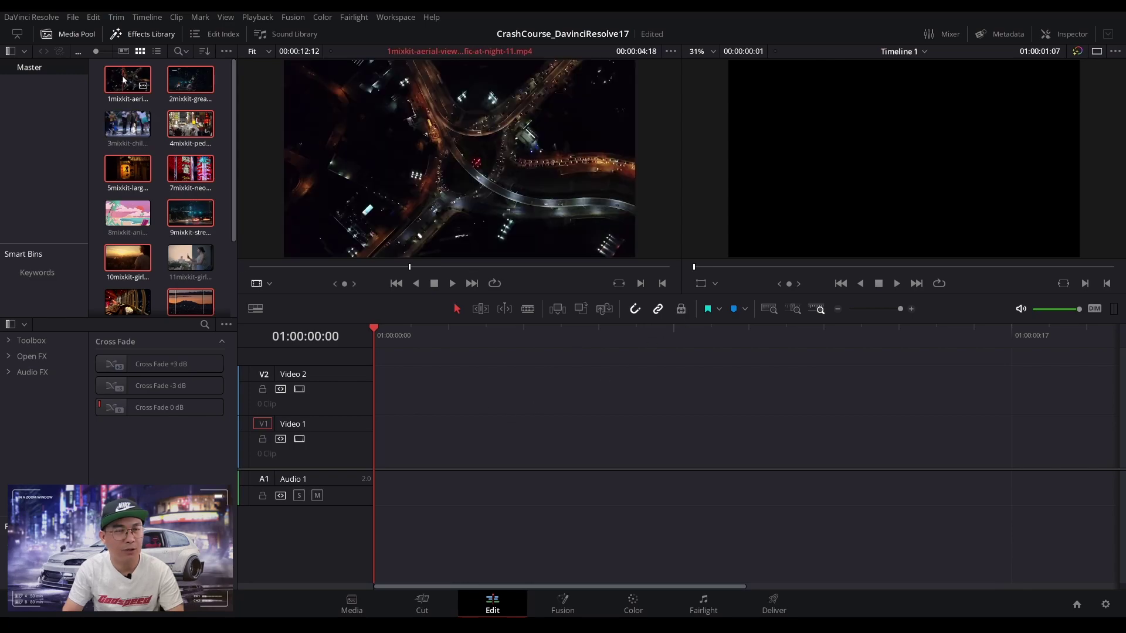
left_click_drag(124, 79, 406, 441)
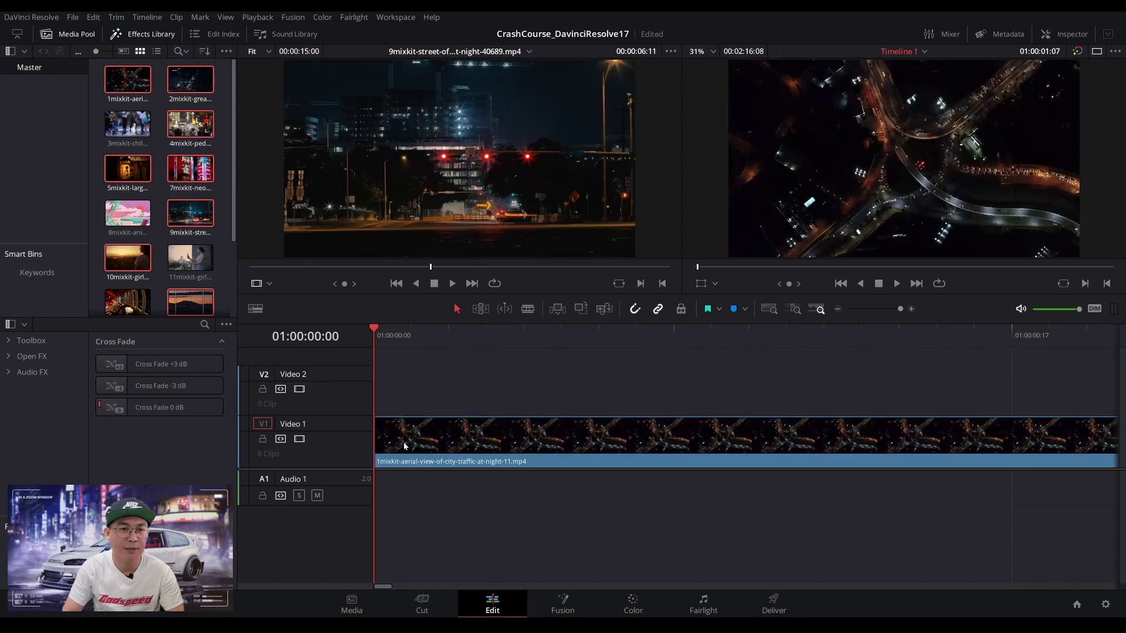
left_click(769, 310)
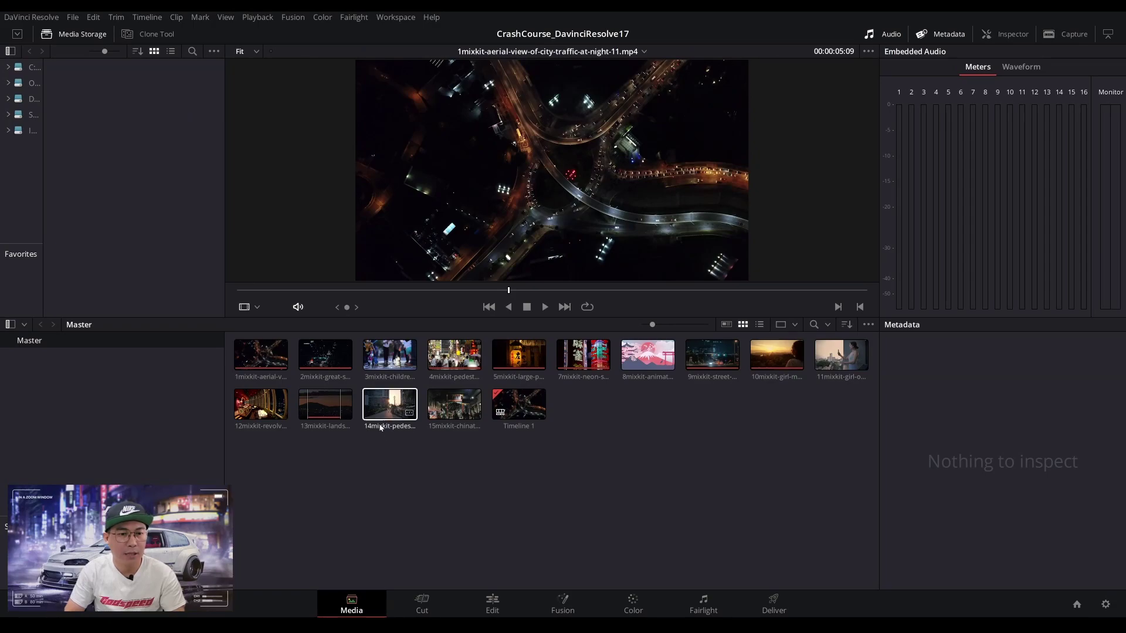
Import Wonder - VYEN.mp3 from the YouTubeAudio folder into the Master bin on the Media page.
left_click(392, 418)
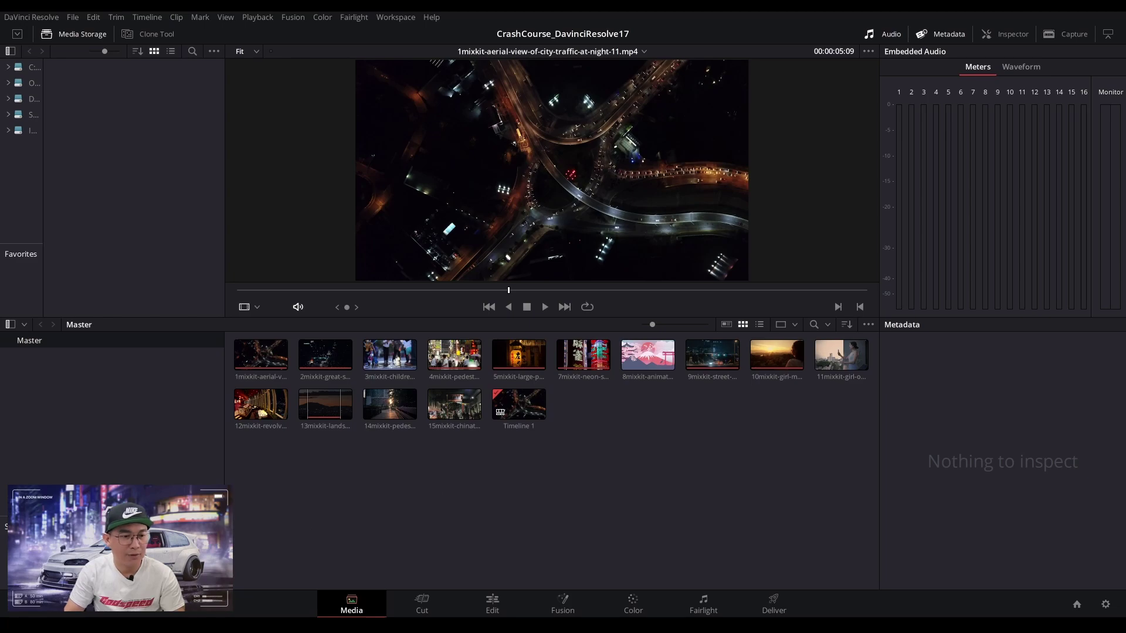
key("alt+Tab")
left_click(402, 230)
left_click_drag(402, 230, 313, 500)
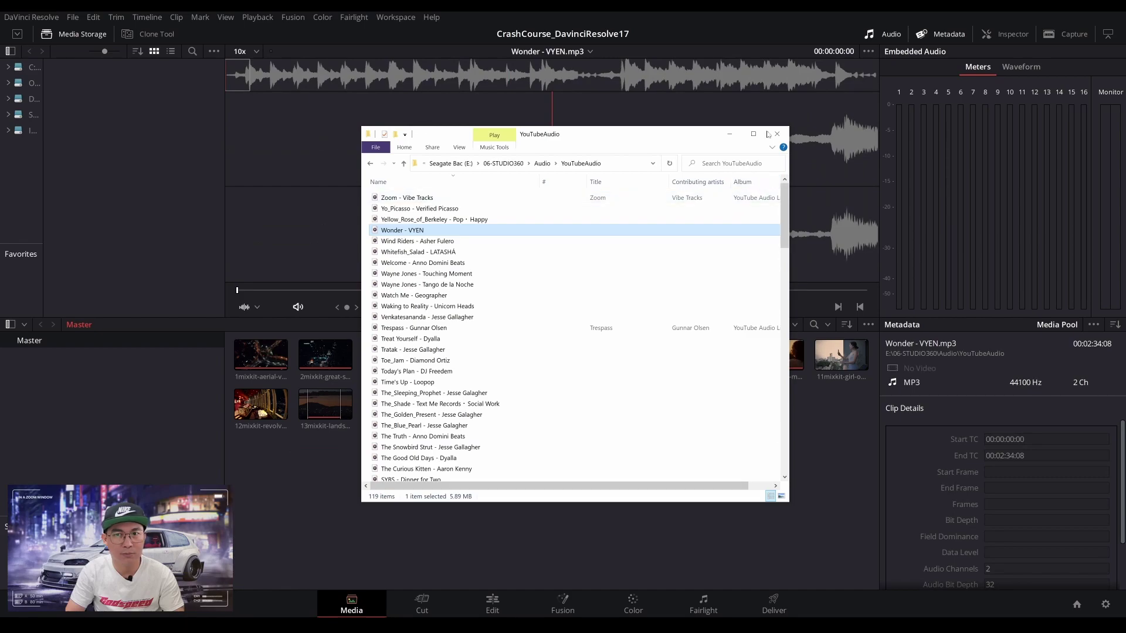
left_click(731, 136)
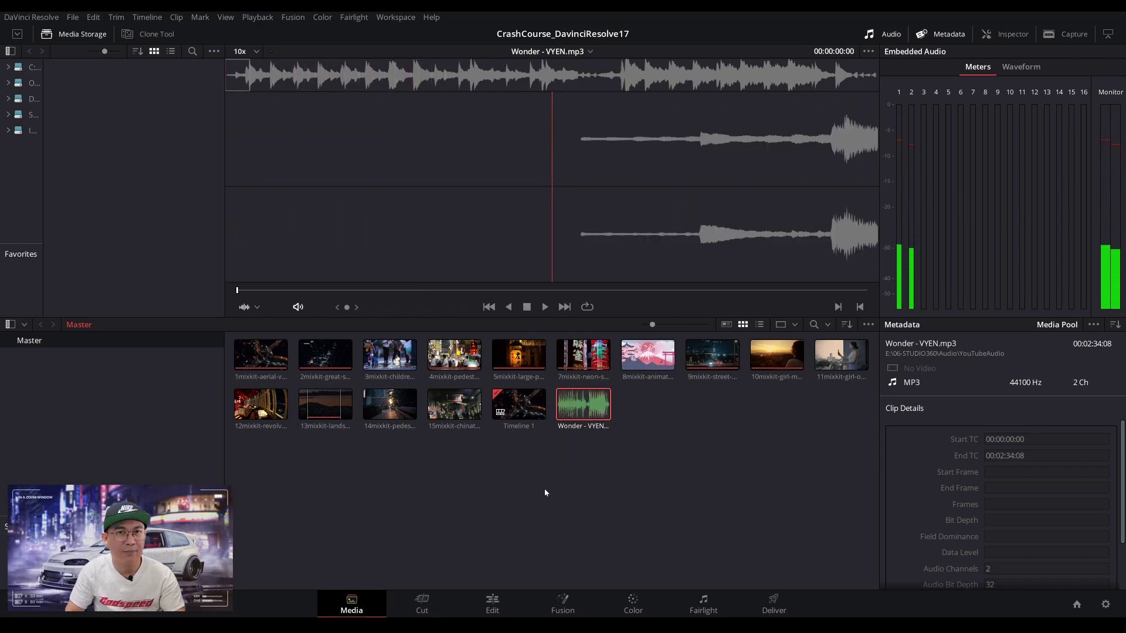
On the Edit page, place Wonder - VYEN.mp3 at the start of Audio 1 and play part of the timeline.
left_click(494, 610)
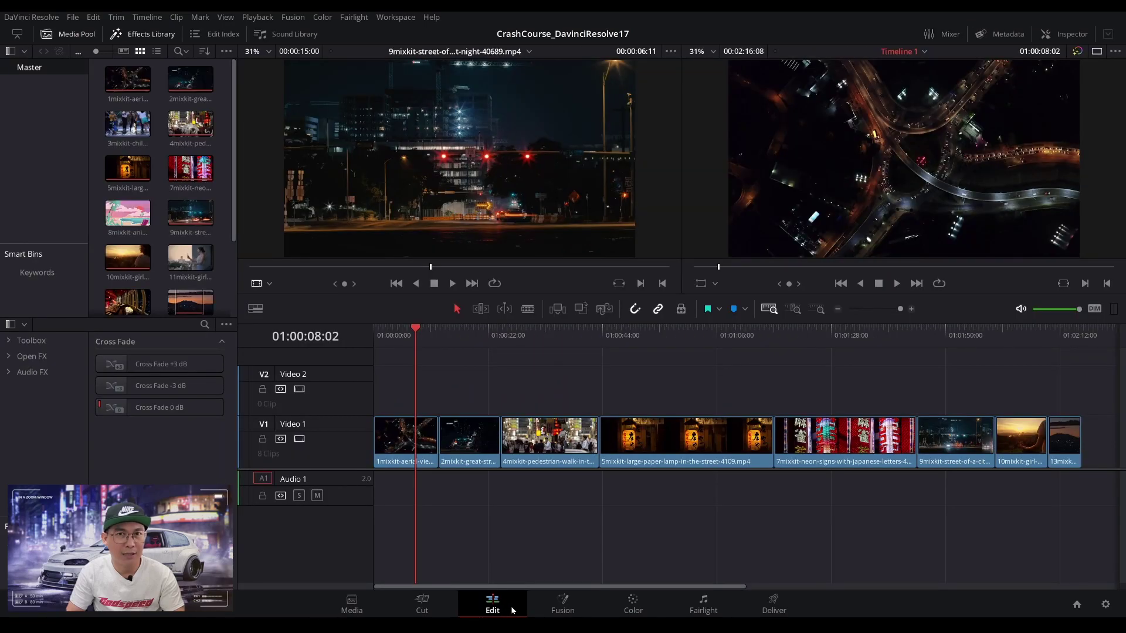
scroll(228, 131, "down", 3)
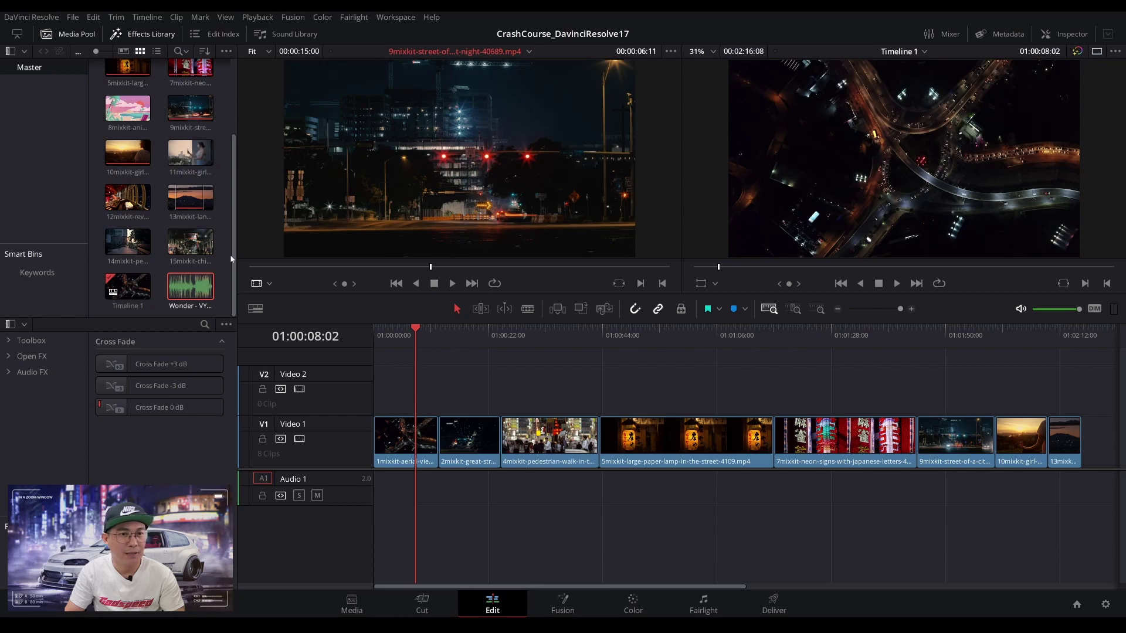
left_click_drag(215, 296, 372, 488)
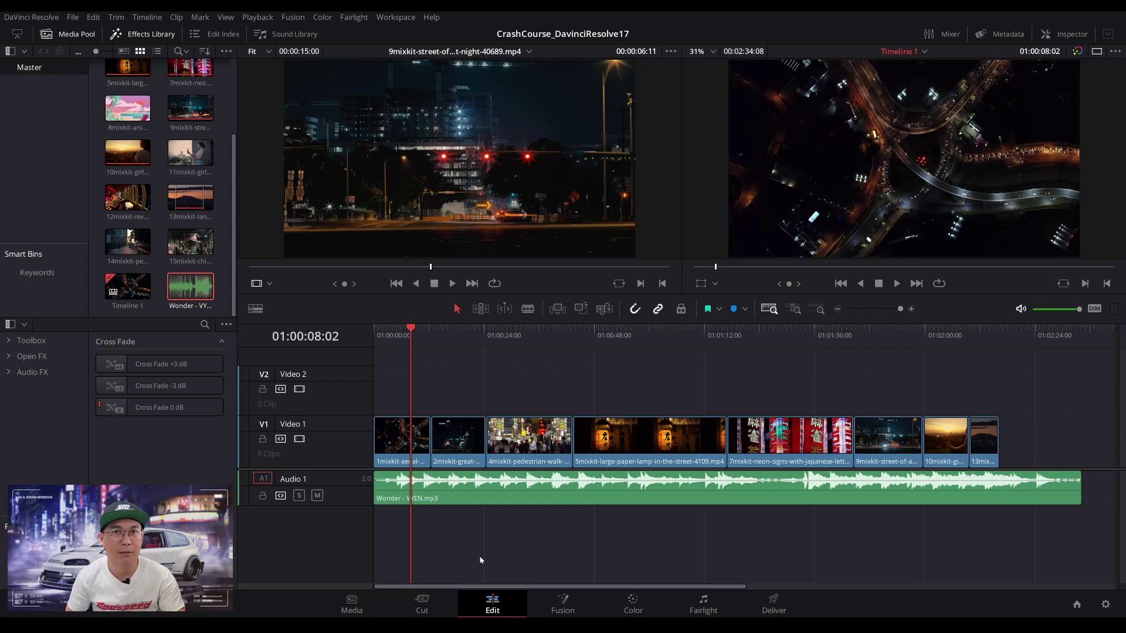
key("space")
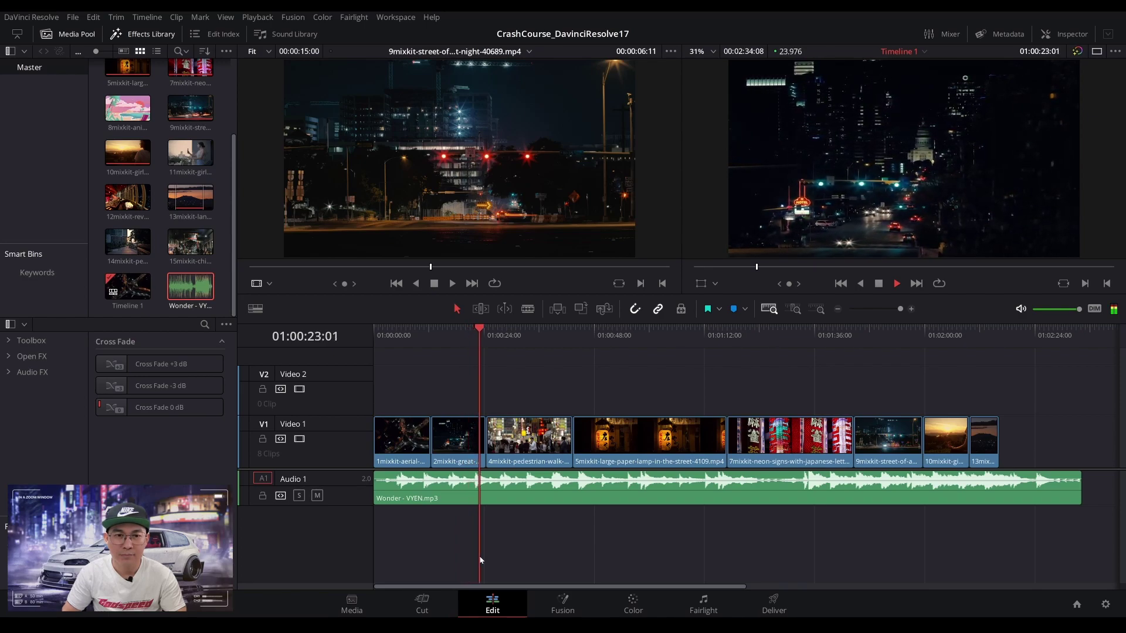
key("space")
Cut the music clip on Audio 1 into five pieces with the Blade tool and return to Selection mode.
left_click(491, 499)
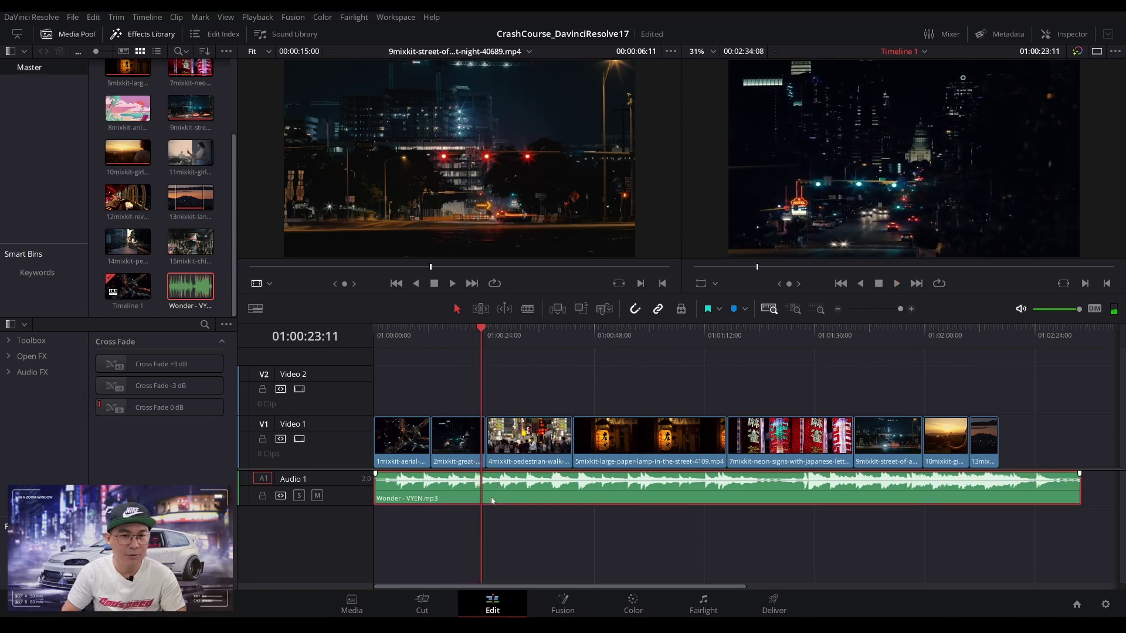
mouse_move(490, 492)
left_mouse_down()
mouse_move(568, 495)
mouse_move(492, 496)
left_mouse_up()
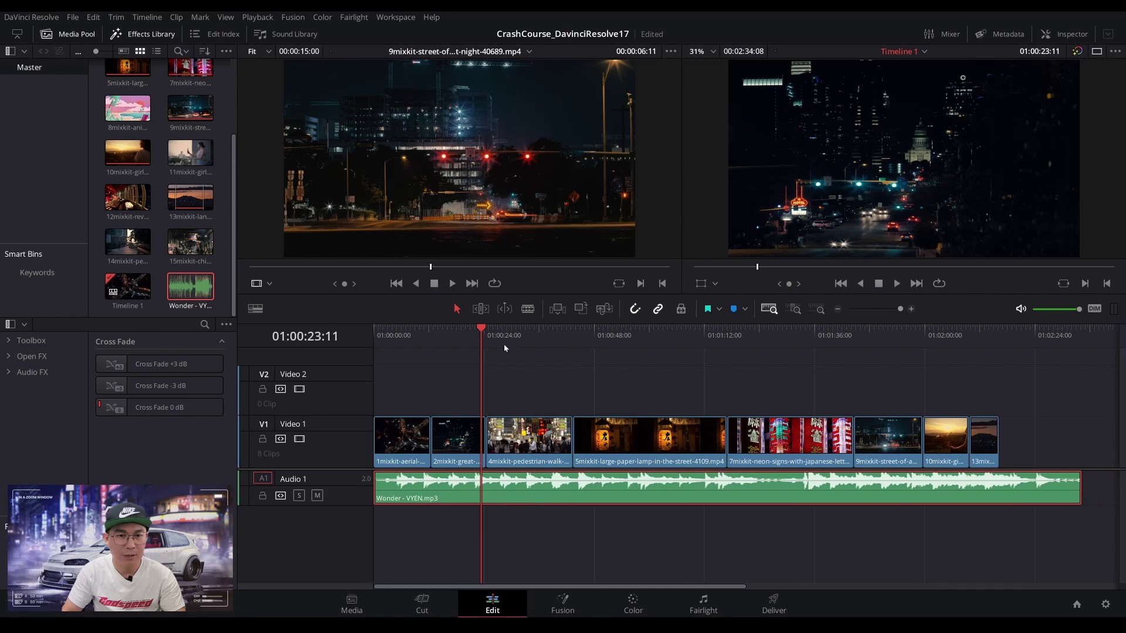
left_click(527, 309)
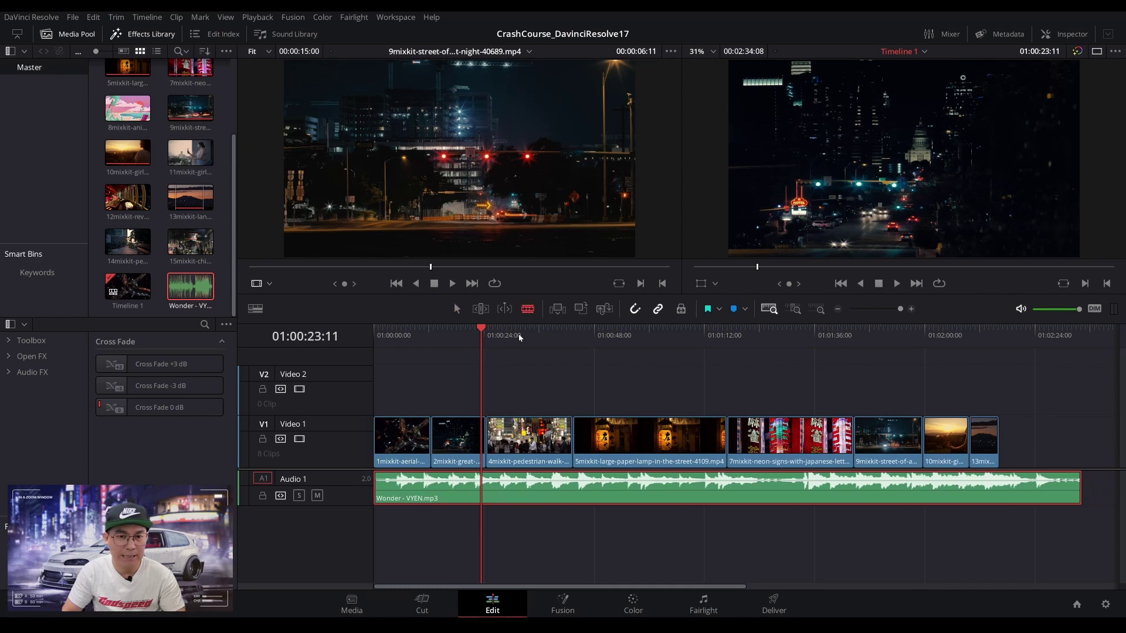
left_click(454, 488)
left_click(573, 488)
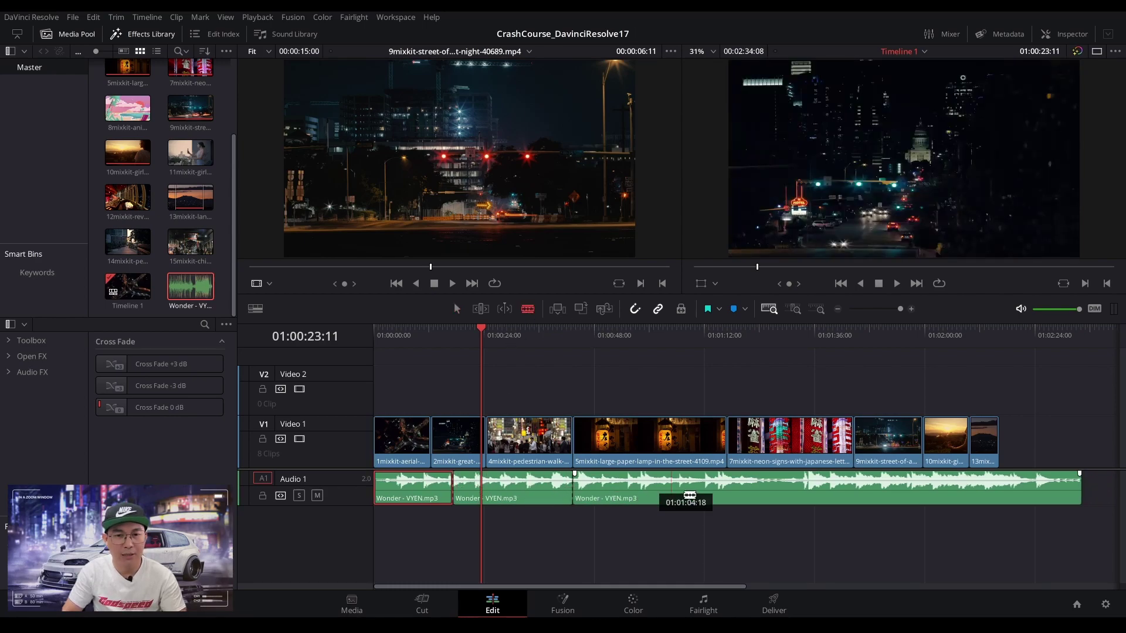
left_click(692, 487)
left_click(748, 488)
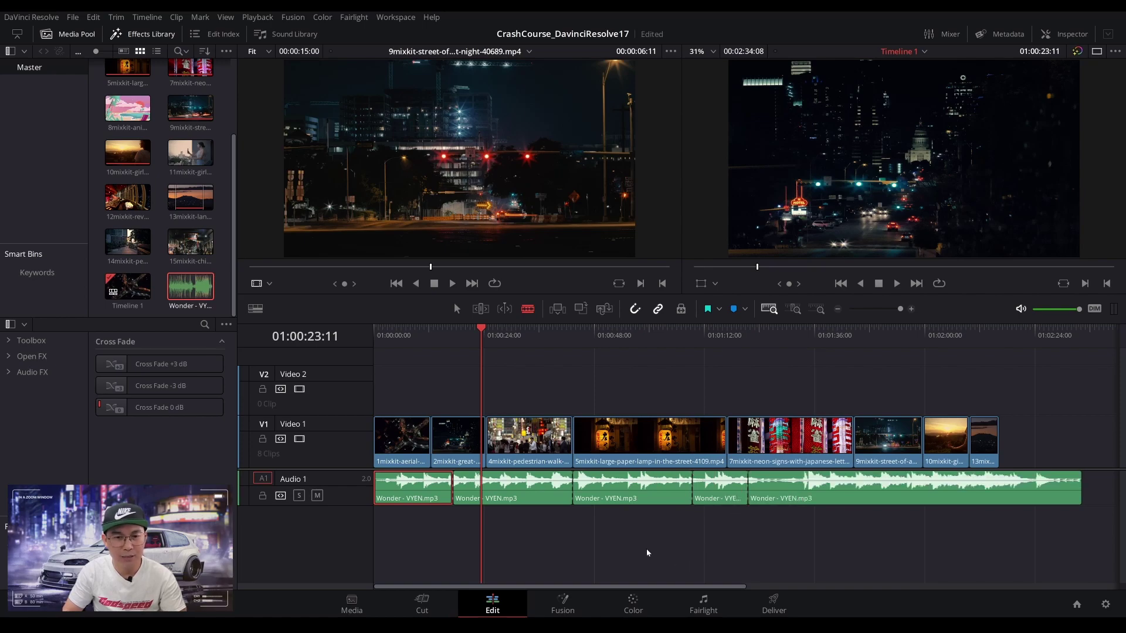
key("a")
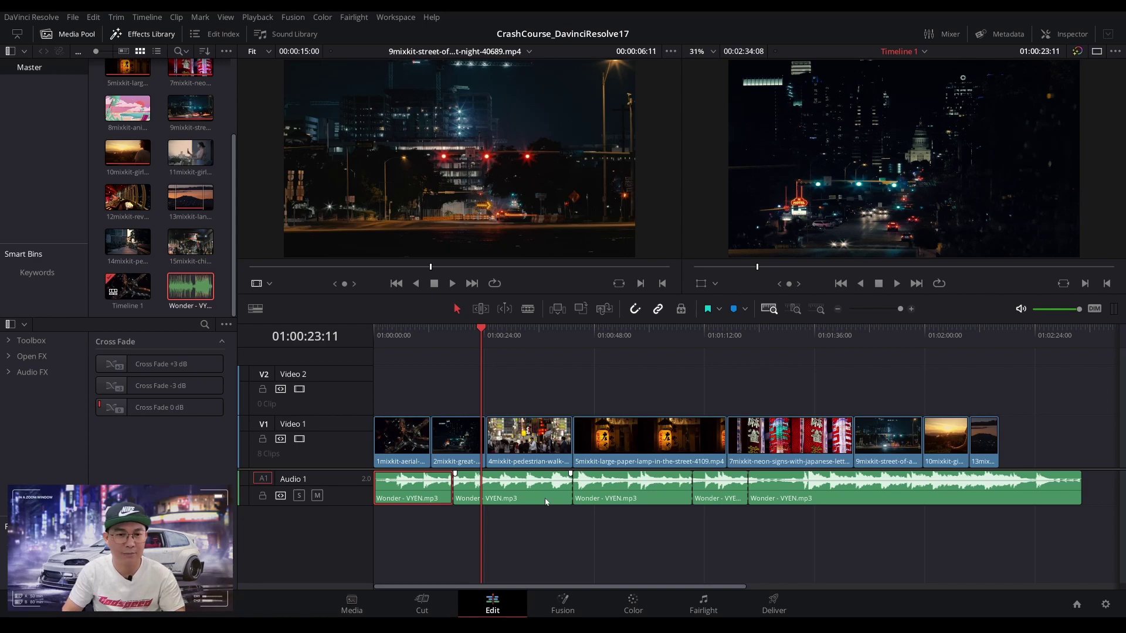
Try ripple deleting the second music piece on Audio 1 with position lock off, and undo the deletion.
left_click(683, 313)
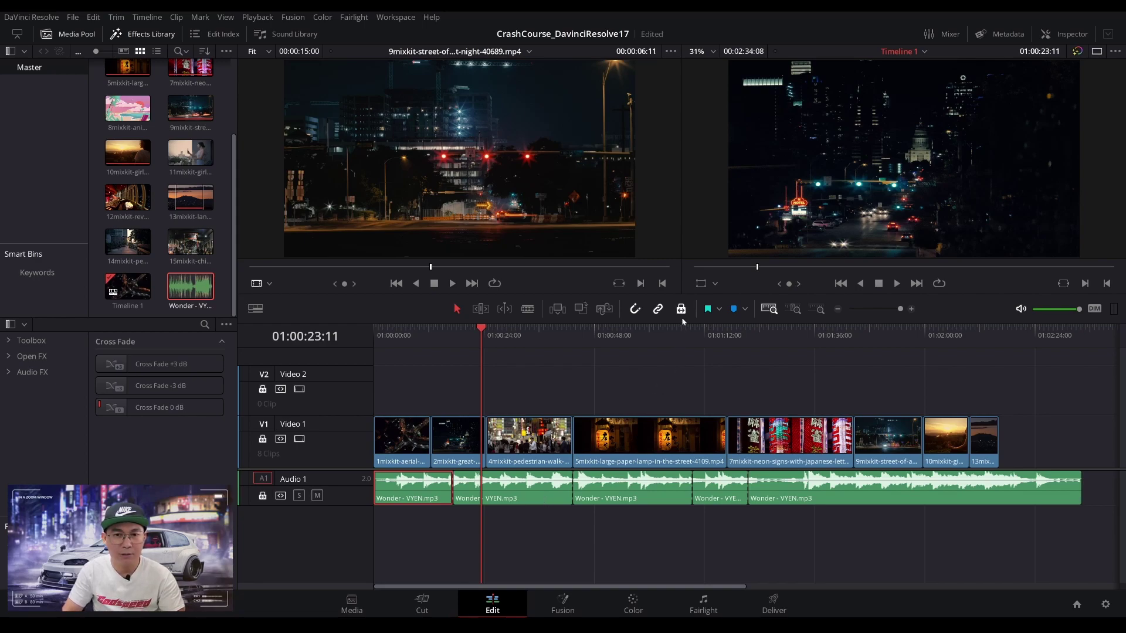
left_click(683, 312)
left_click(526, 499)
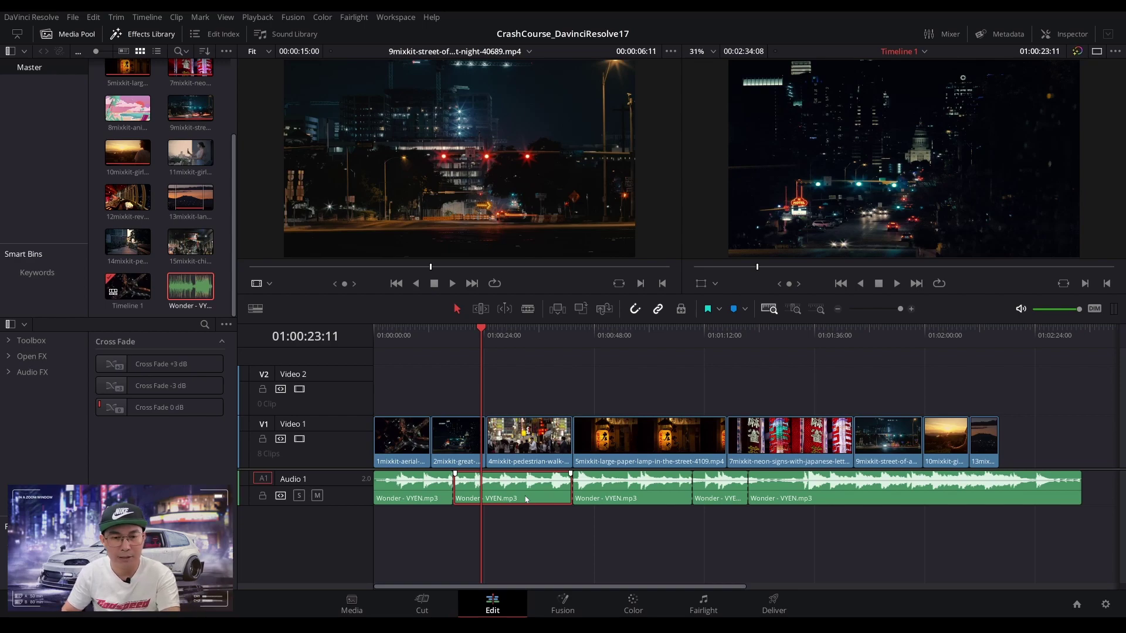
key("Delete")
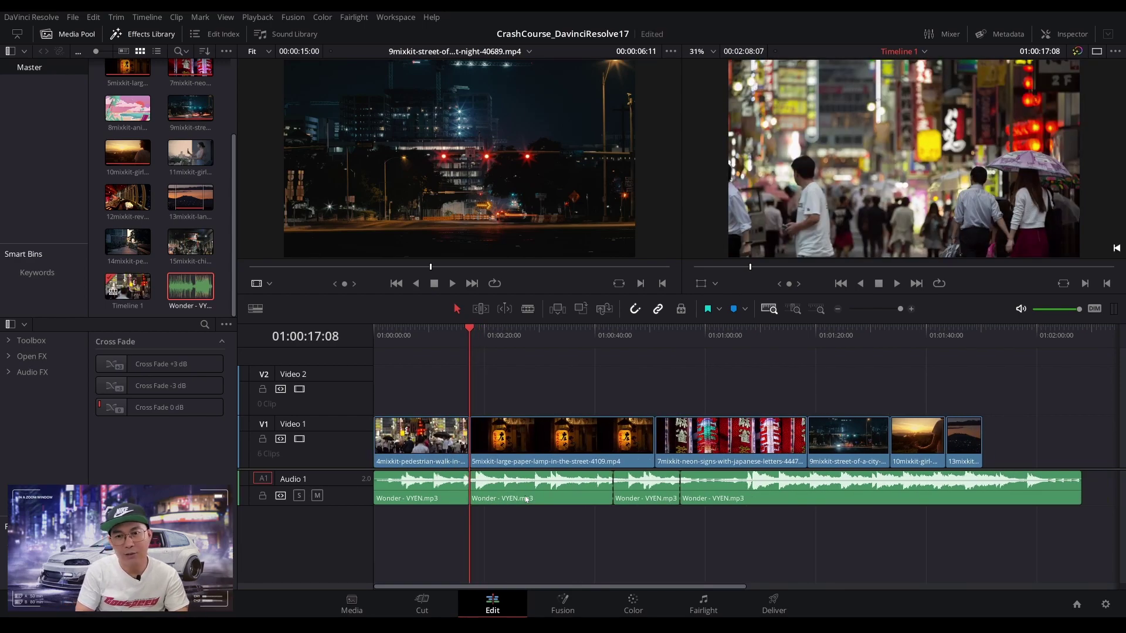
key("ctrl+z")
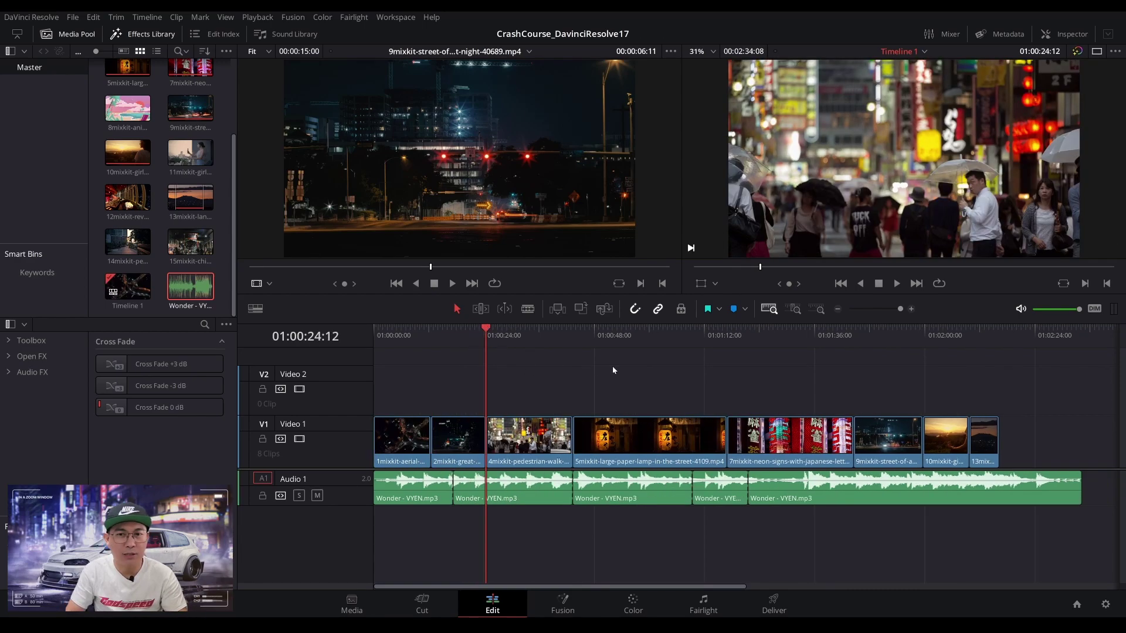
Turn on position lock, cut the music at 01:00:24:12 and midway under the 4mixkit clip, and select the piece between the cuts.
left_click(682, 311)
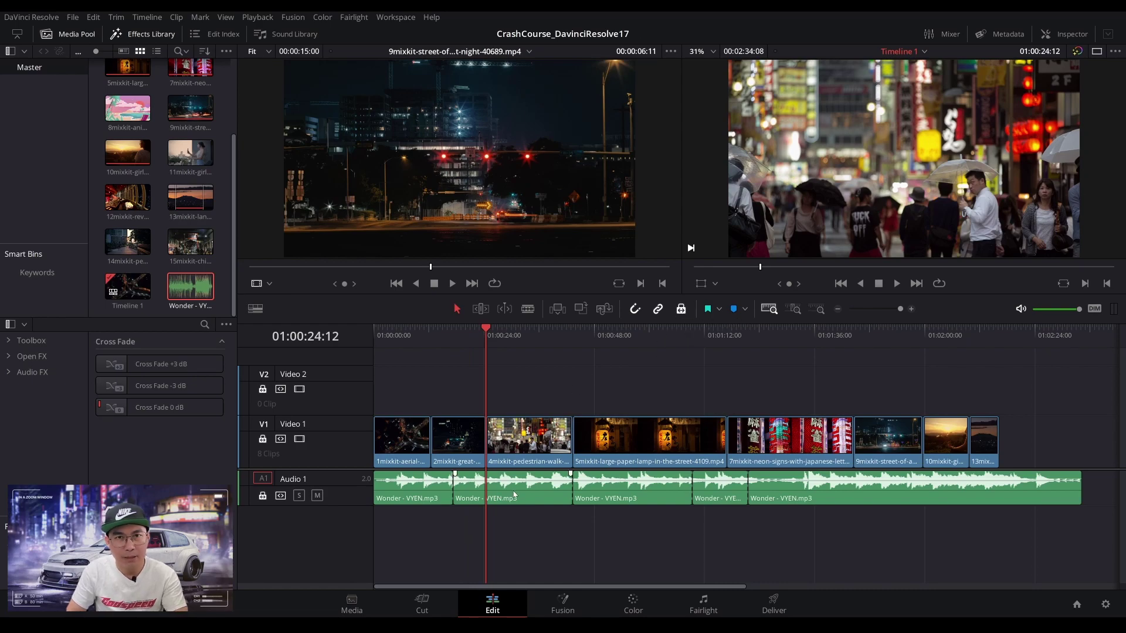
key("b")
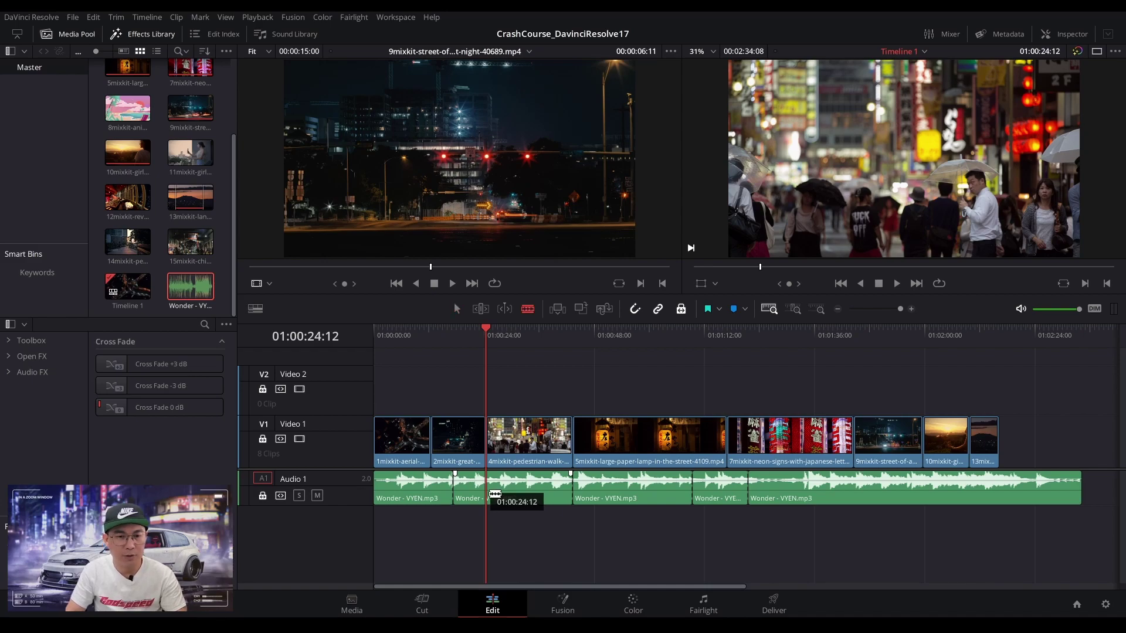
left_click(487, 493)
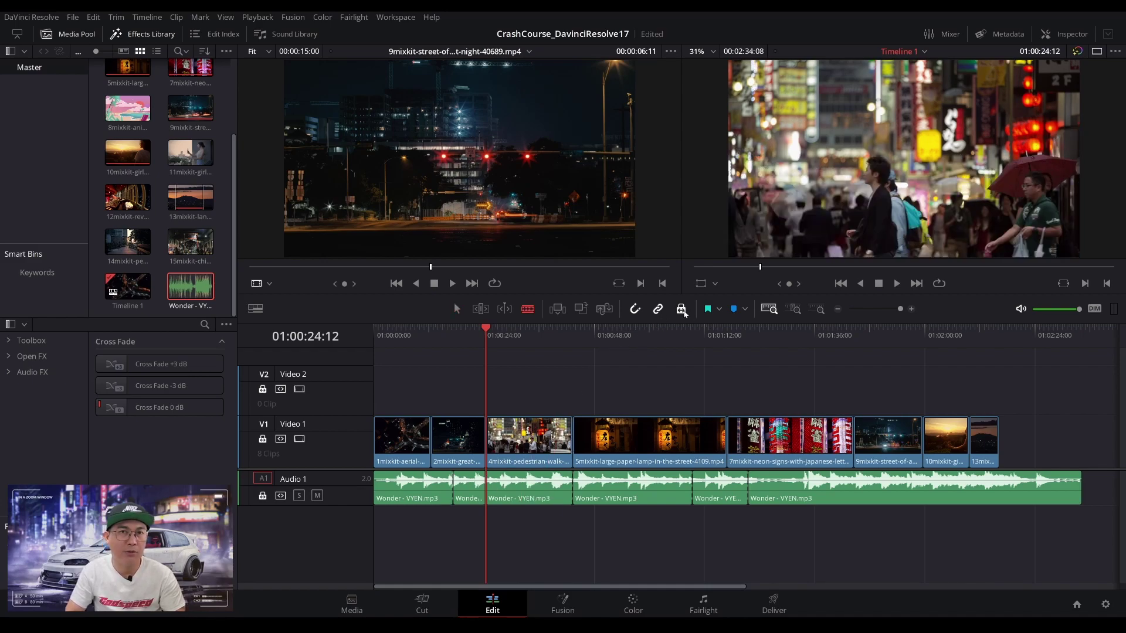
left_click(526, 492)
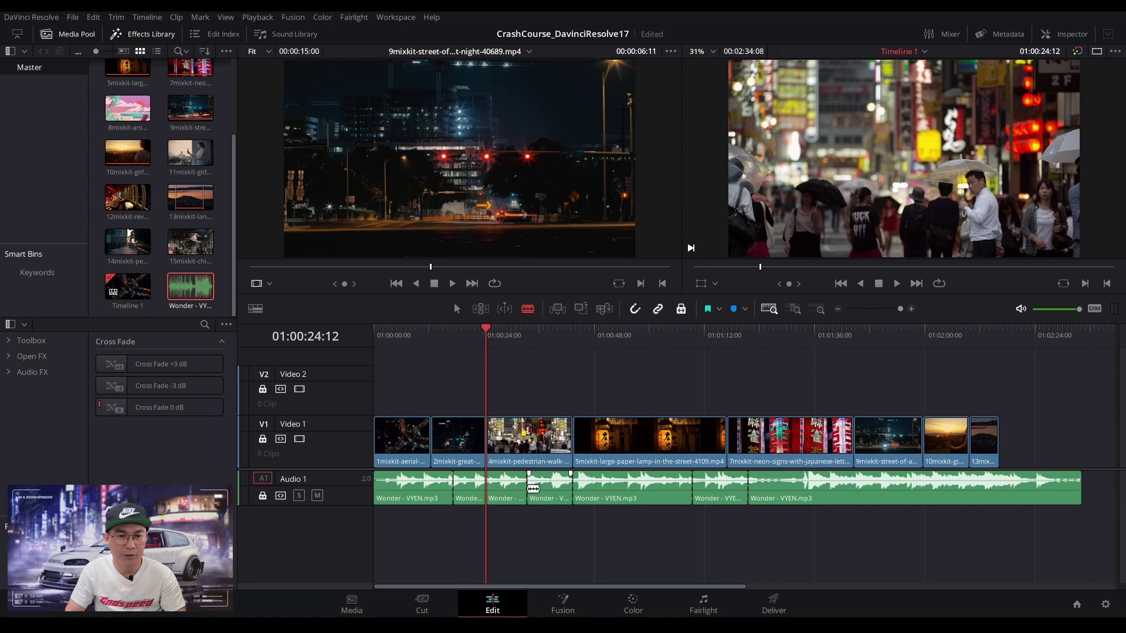
key("a")
left_click(507, 496)
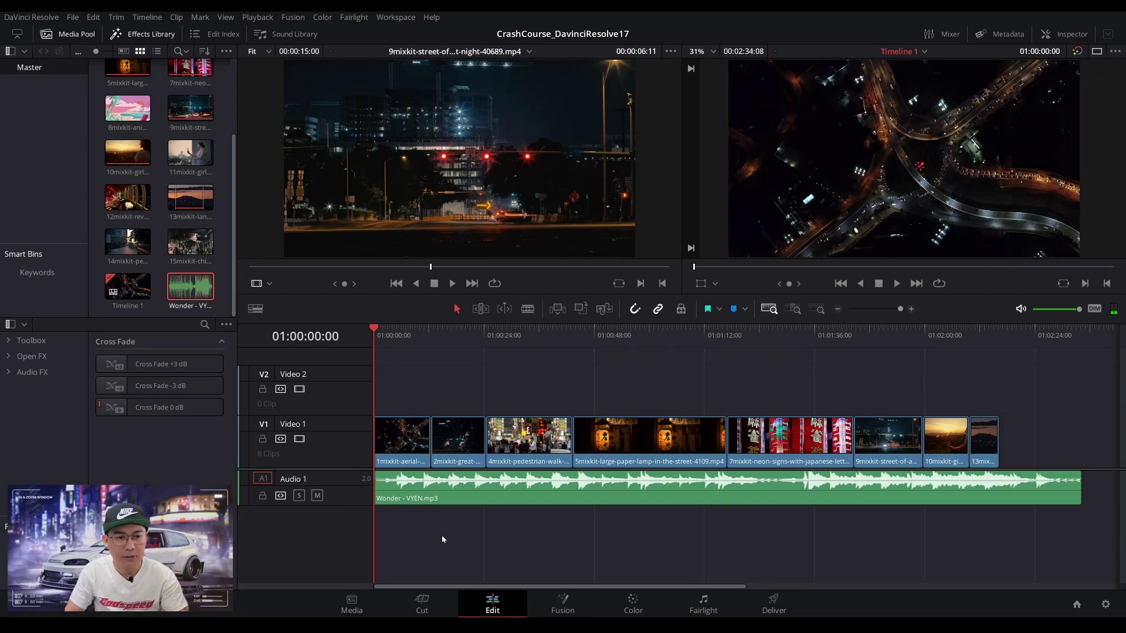
View the music track on the Fairlight page and return to the Edit page.
scroll(334, 470, "down", 2)
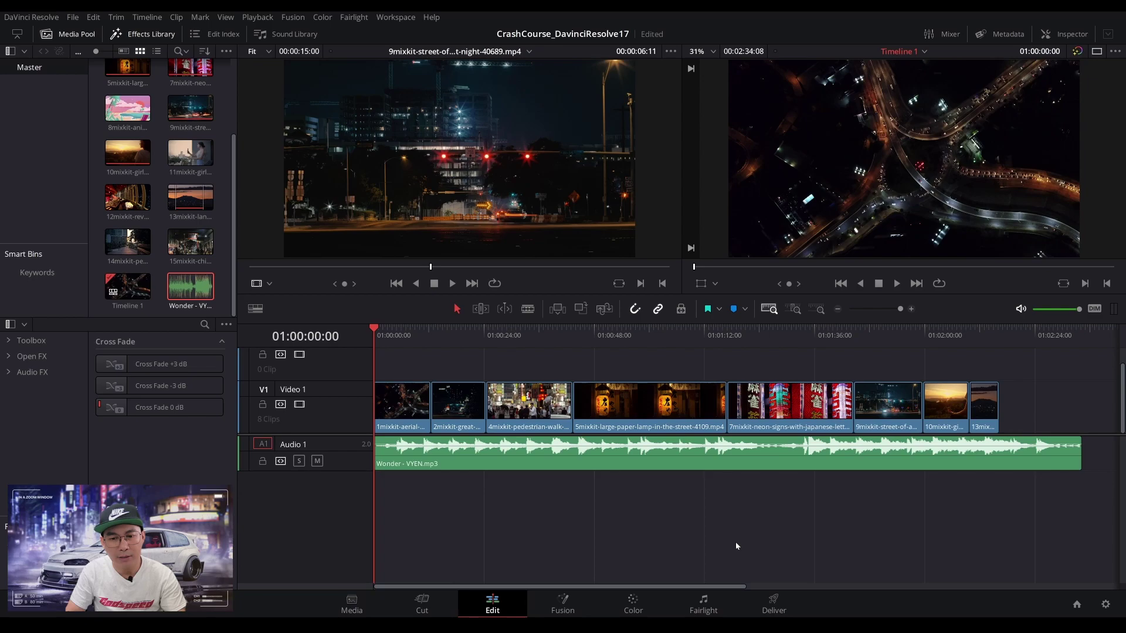
left_click(721, 608)
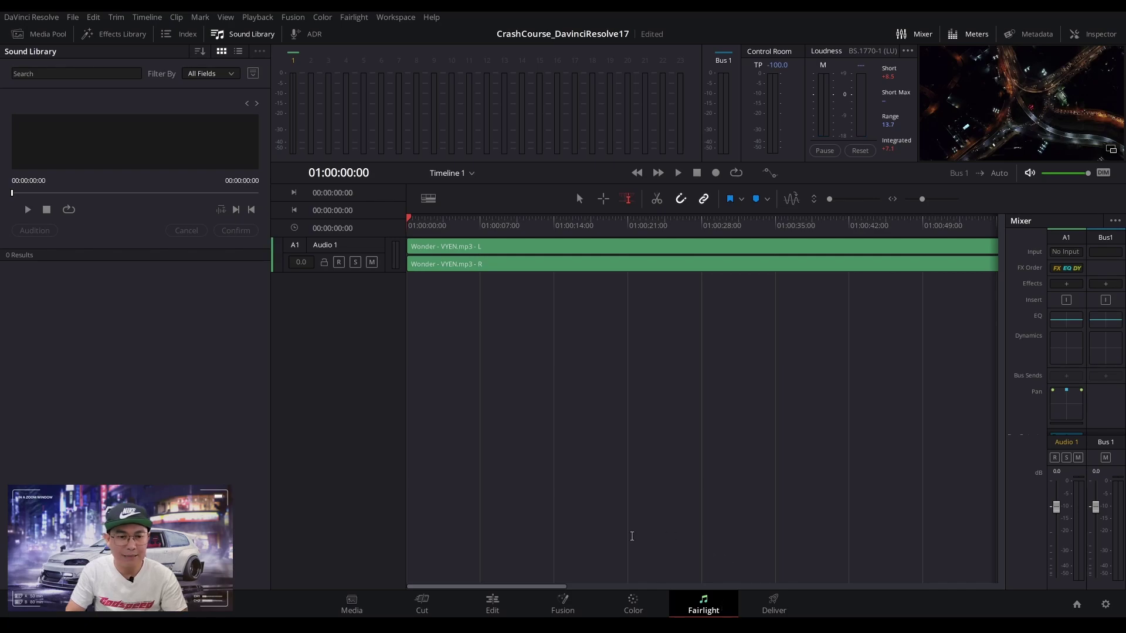
left_click(512, 609)
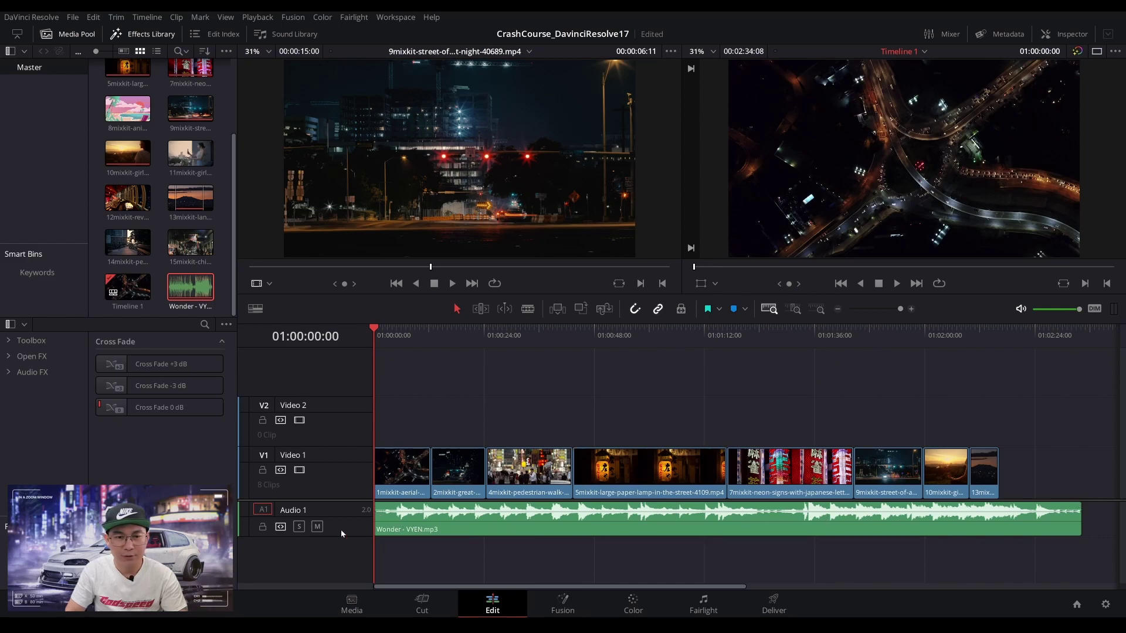
Enlarge the Audio 1 track, add a fade-in to the music ending about midway under the 1mixkit clip, and play it back.
scroll(341, 506, "down", 3)
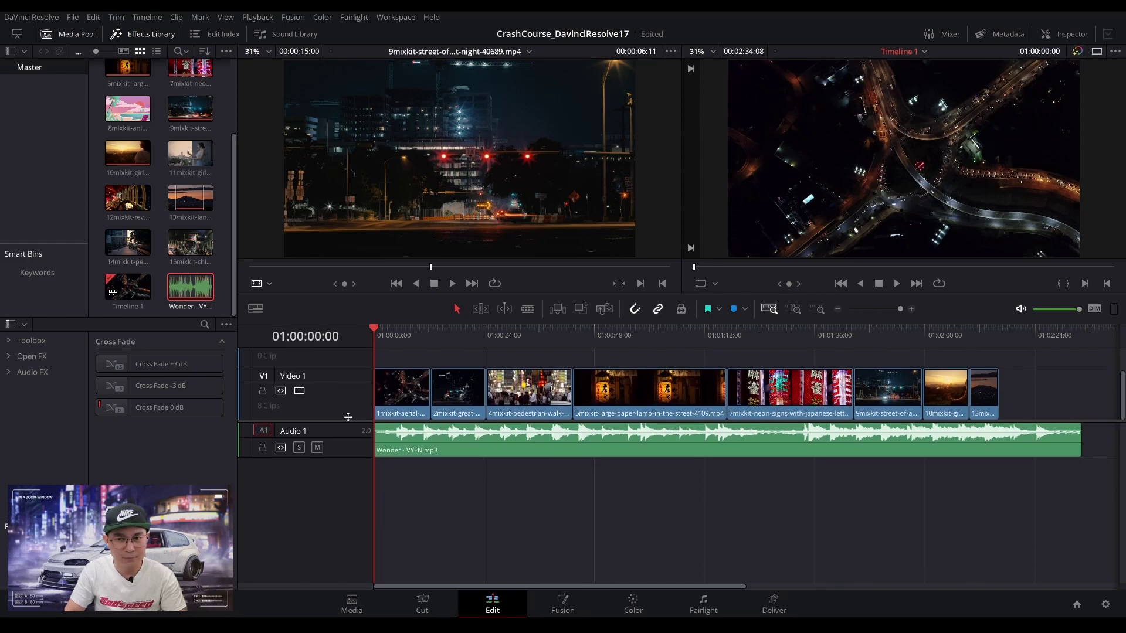
left_click_drag(338, 448, 338, 478)
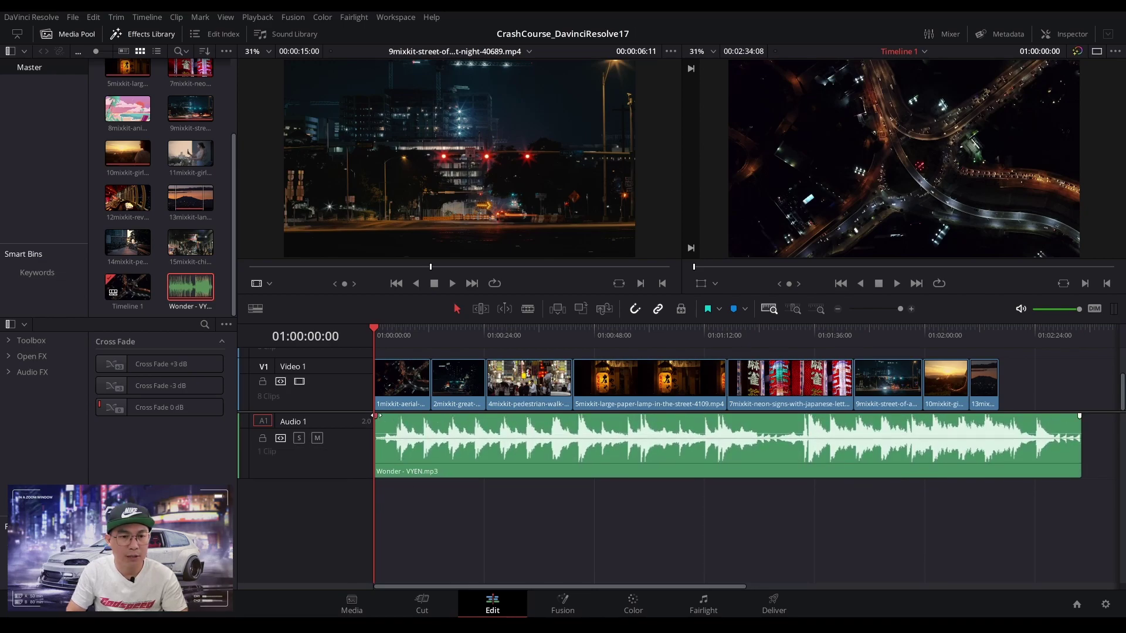
left_click_drag(376, 415, 405, 415)
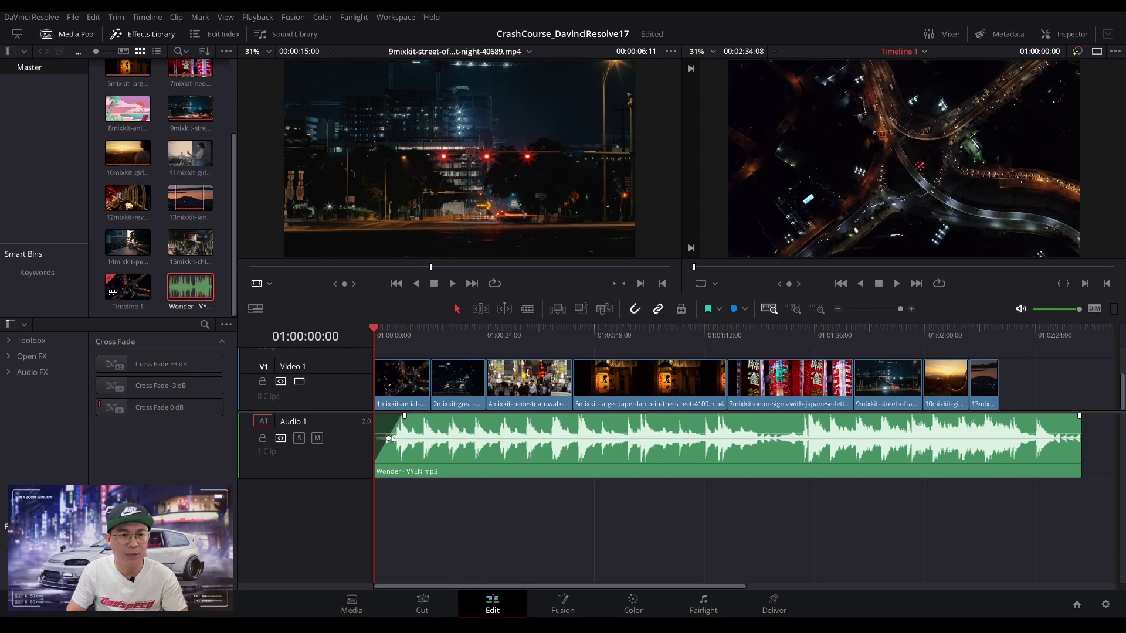
key("space")
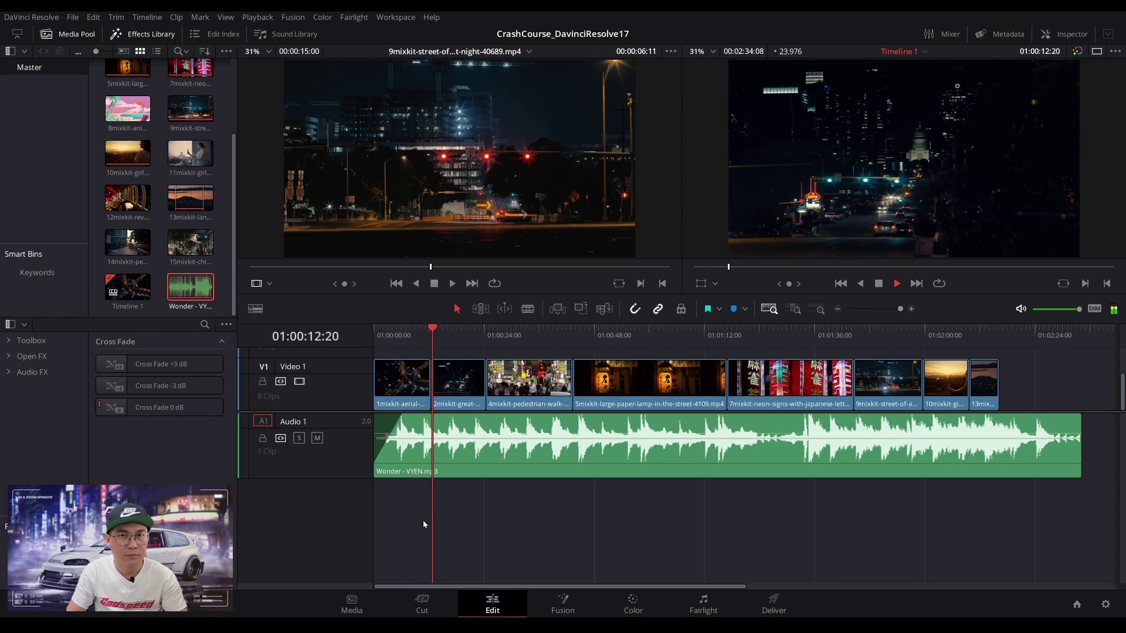
key("space")
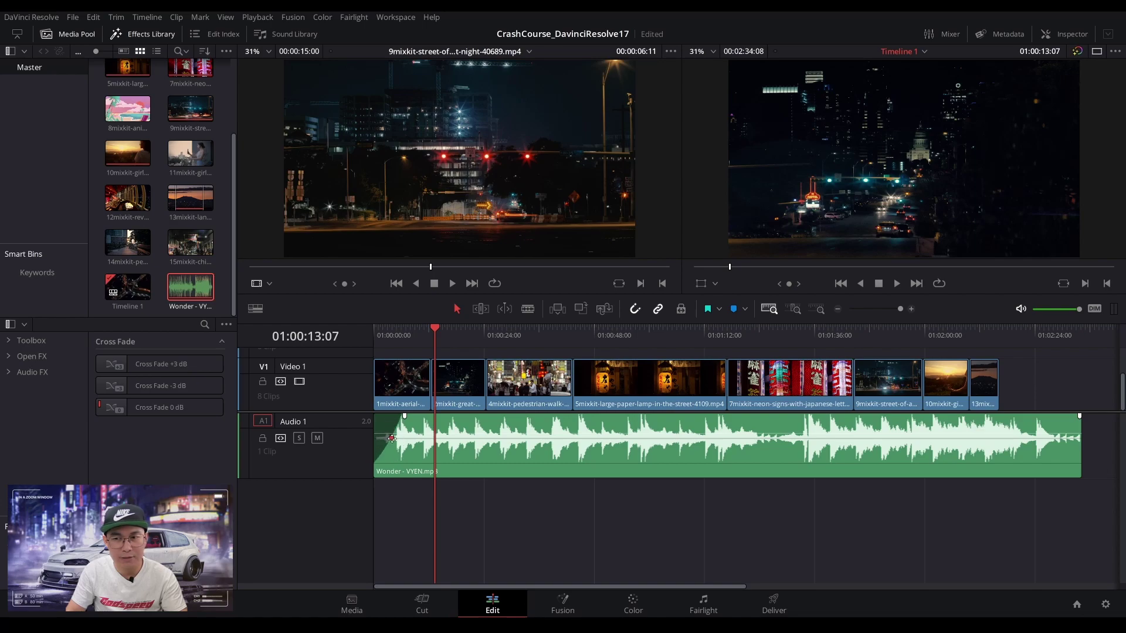
Add a fade-out at the end of the music on Audio 1 and play the timeline back from near its start.
left_click_drag(1079, 417, 1047, 417)
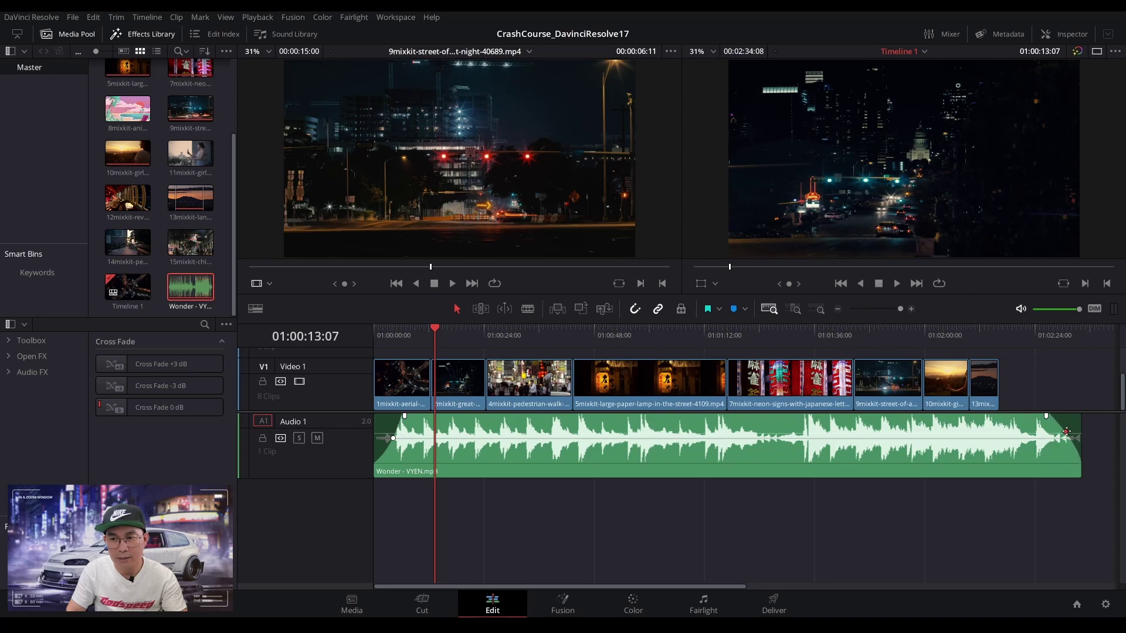
left_click(1037, 463)
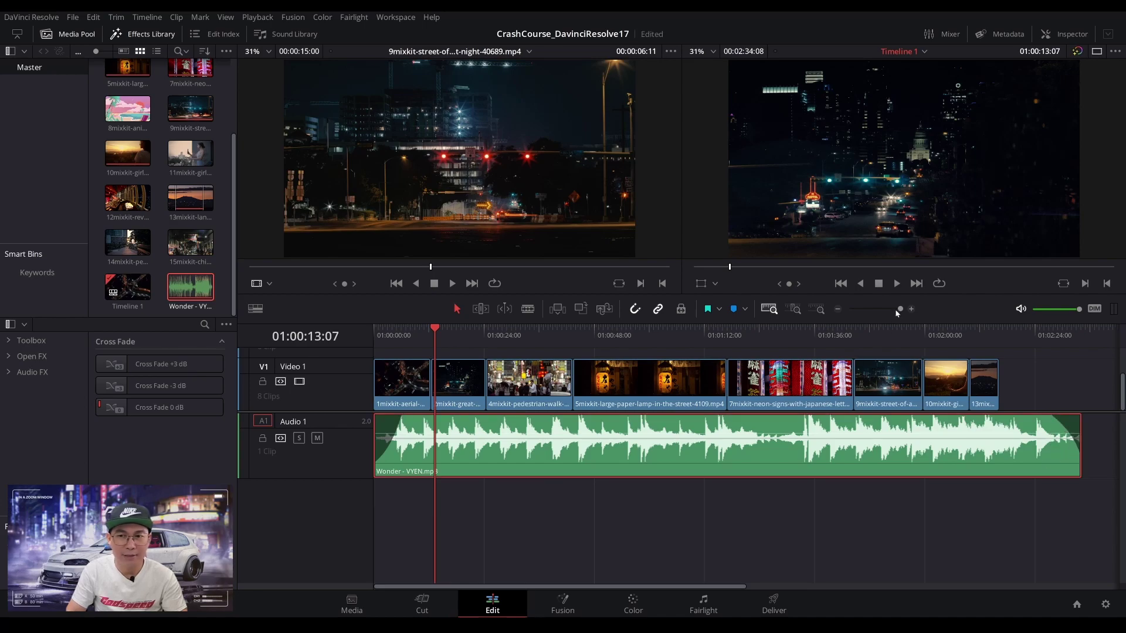
left_click_drag(898, 310, 873, 309)
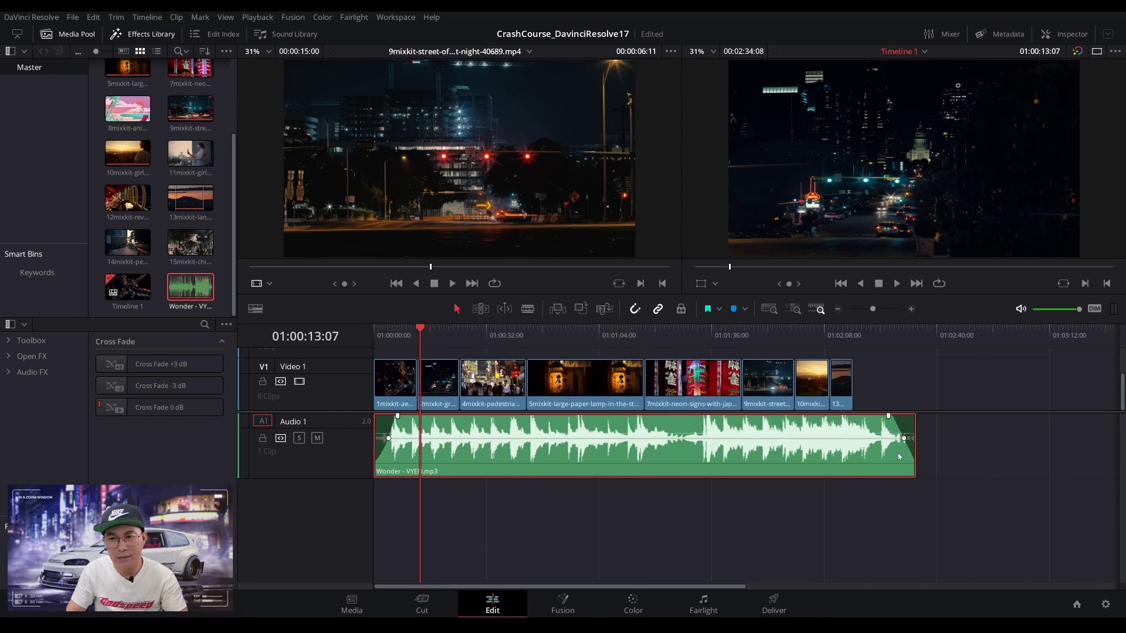
left_click(390, 333)
key("space")
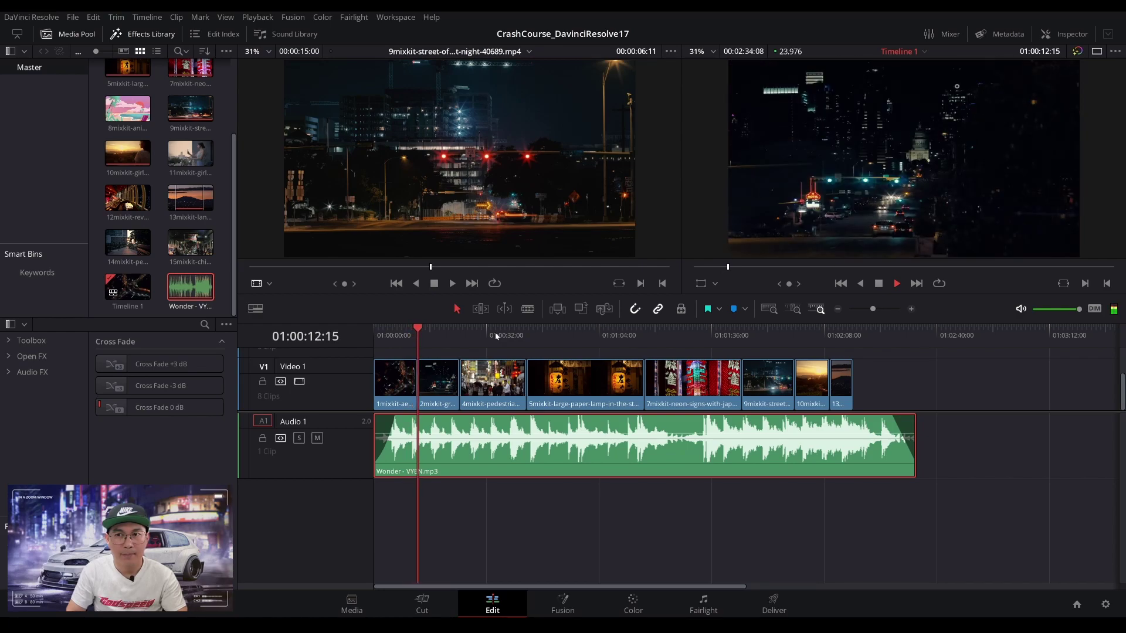
key("space")
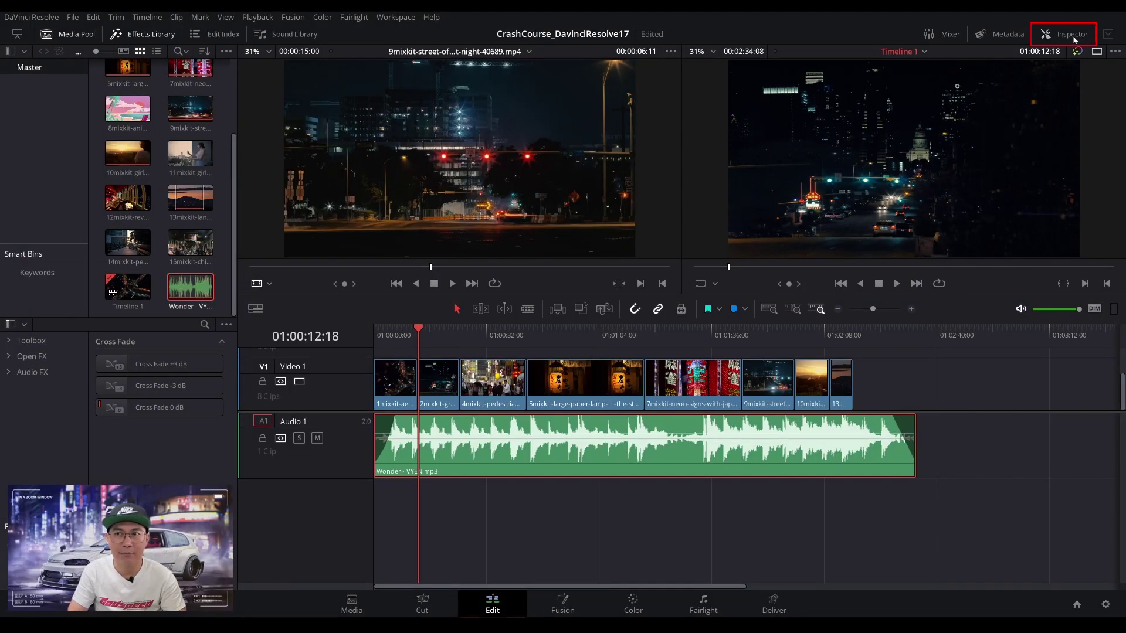
Show the music clip's audio settings in the Inspector, enlarge the upper area and set the volume to -2.75.
left_click(1074, 37)
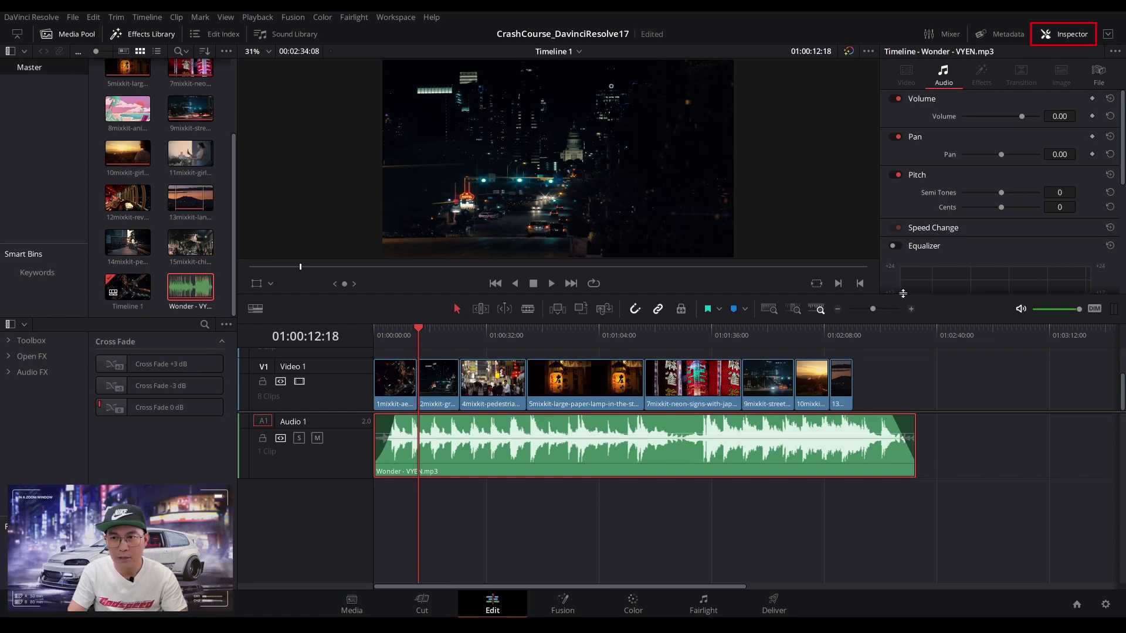
left_click_drag(903, 294, 892, 334)
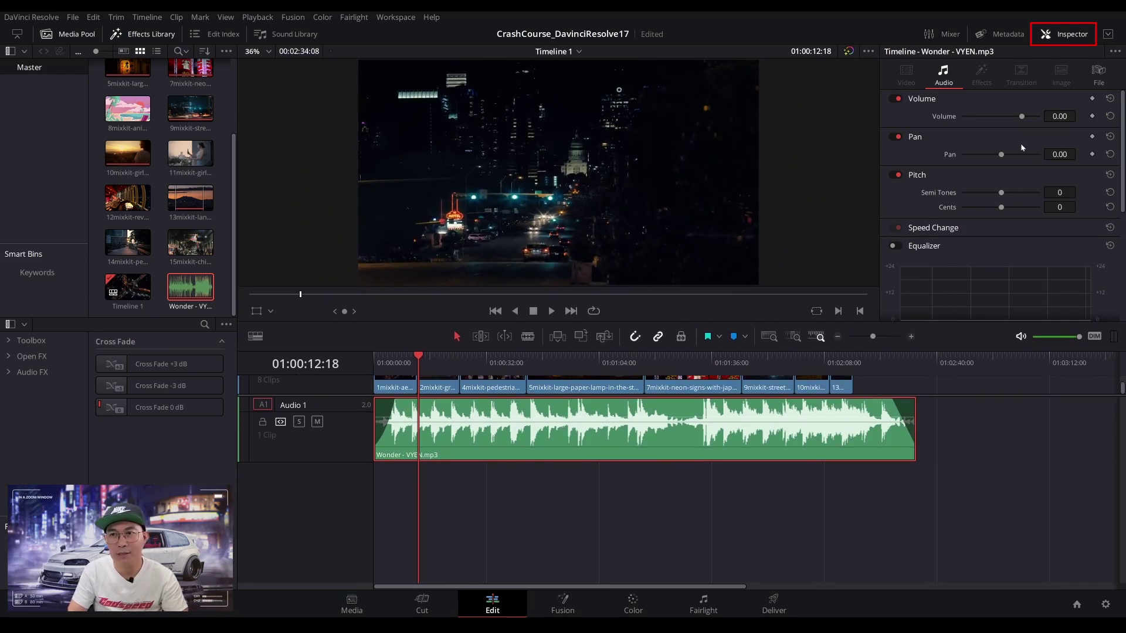
mouse_move(1022, 117)
left_mouse_down()
mouse_move(995, 115)
mouse_move(1033, 118)
mouse_move(1019, 118)
left_mouse_up()
Try a pan of 37.40 and a pitch of 4 semitones on the music, resetting both to their defaults.
mouse_move(1003, 156)
left_mouse_down()
mouse_move(1014, 158)
mouse_move(994, 159)
mouse_move(1016, 162)
left_mouse_up()
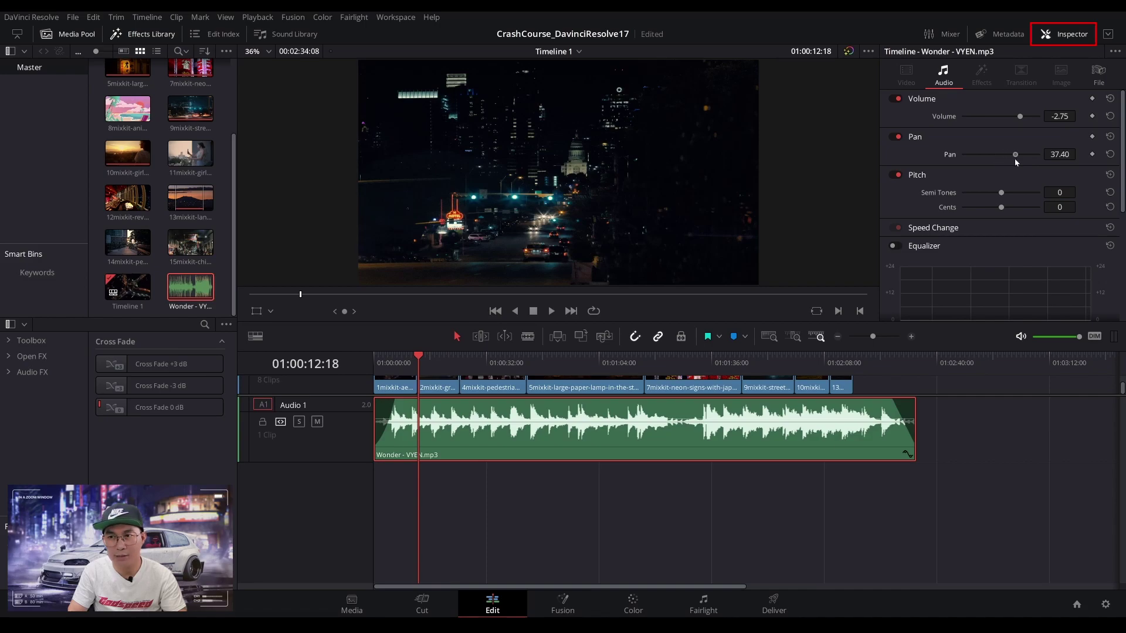
left_click(1110, 156)
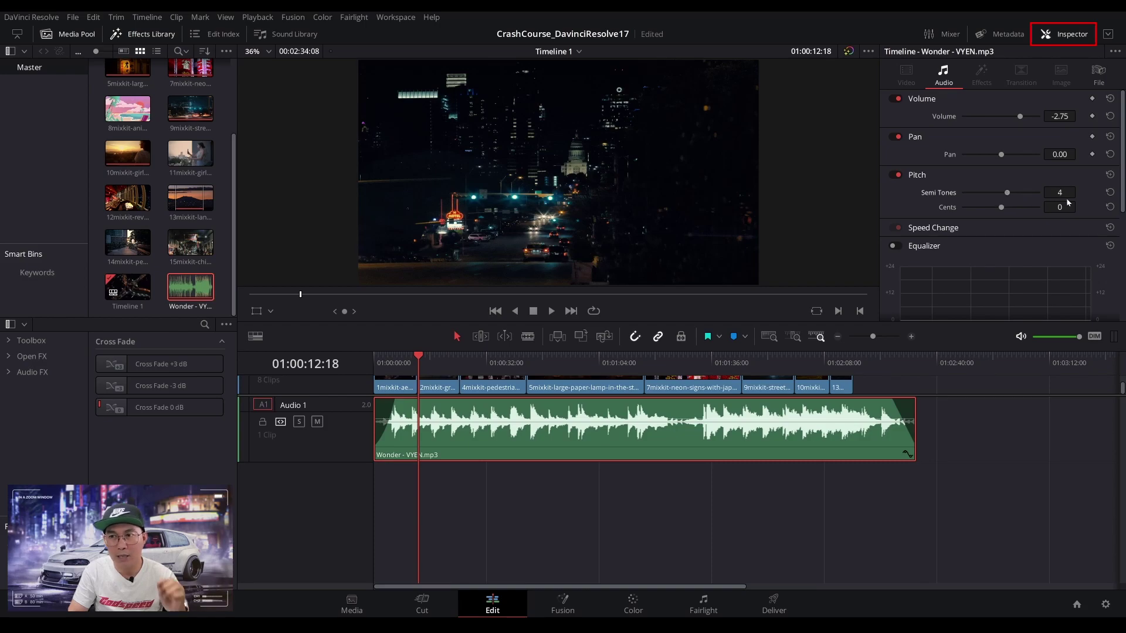
left_click(1110, 193)
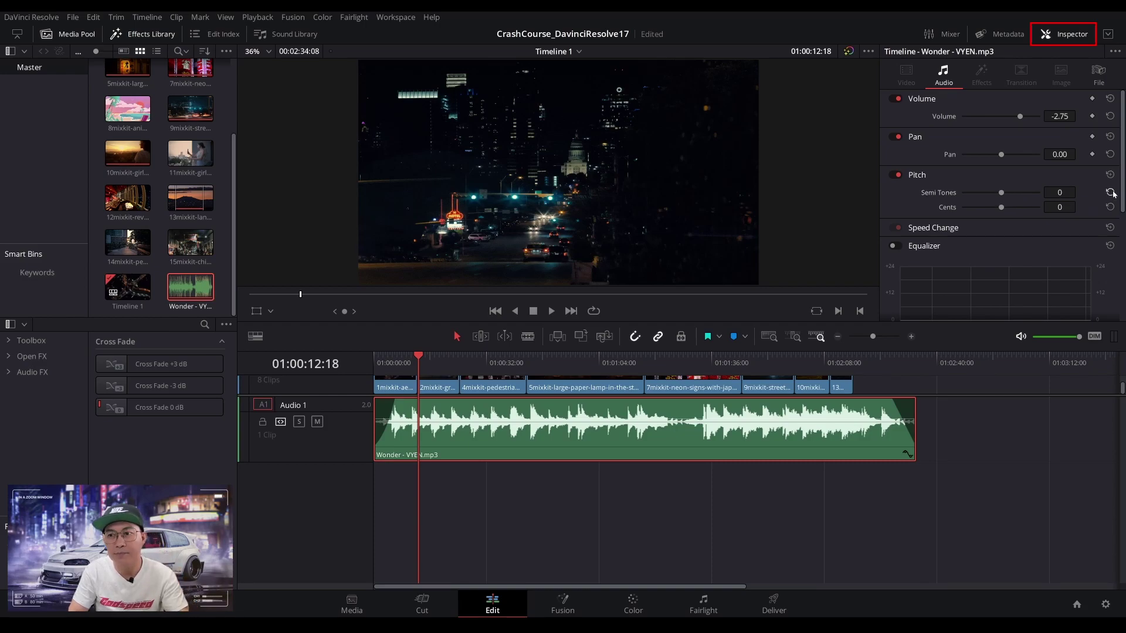
Turn on the music's equalizer, set Band 2 to +14.7 at 439 and Band 3 to +8.9 at 4k6, and switch the equalizer off.
scroll(1108, 197, "down", 5)
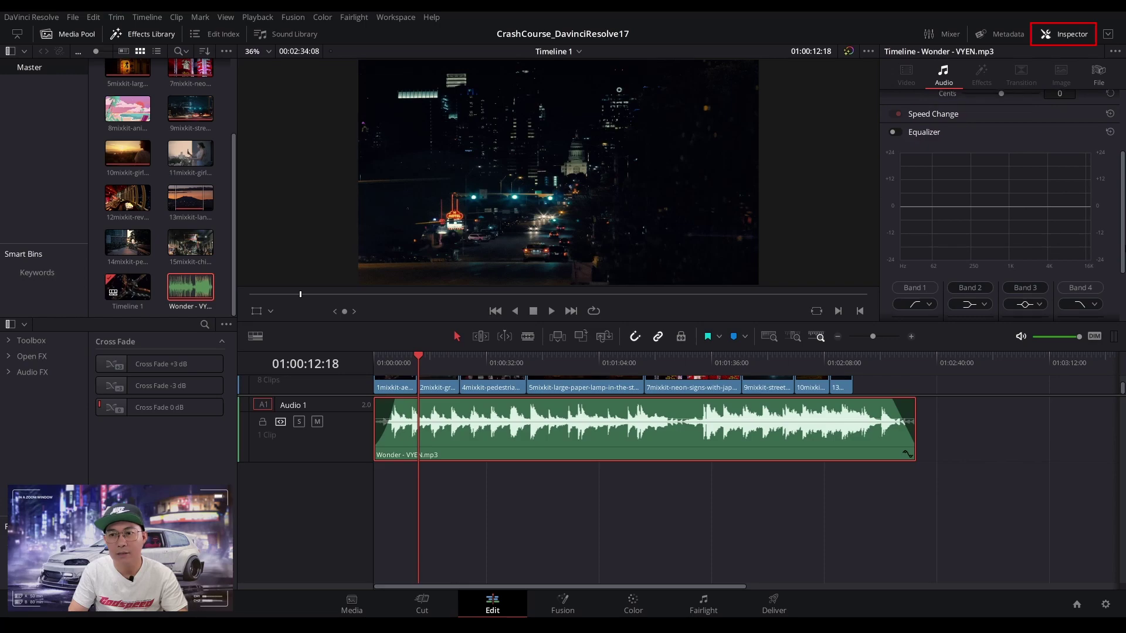
left_click(894, 132)
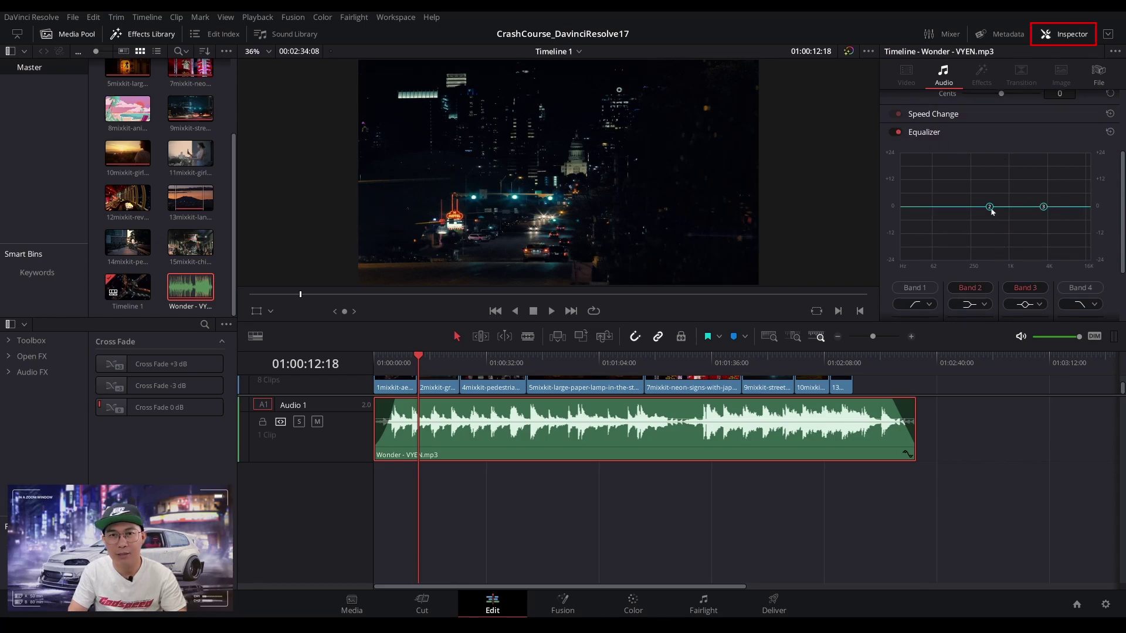
left_click_drag(990, 205, 979, 186)
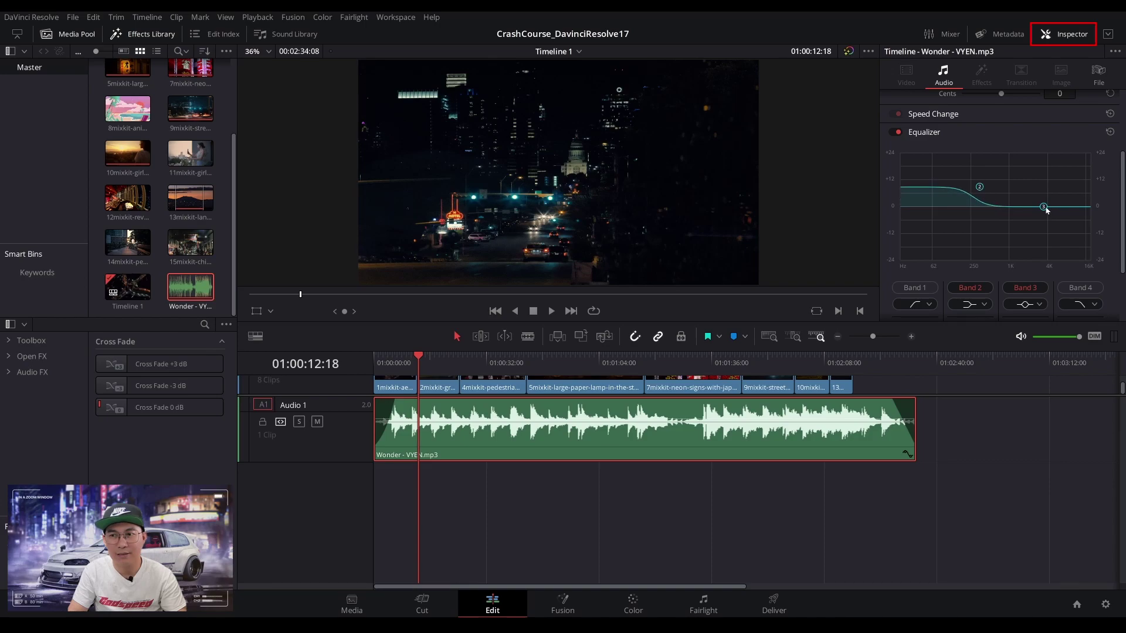
left_click_drag(1046, 210, 1053, 189)
mouse_move(979, 188)
left_mouse_down()
mouse_move(978, 238)
mouse_move(972, 176)
mouse_move(983, 239)
mouse_move(986, 176)
left_mouse_up()
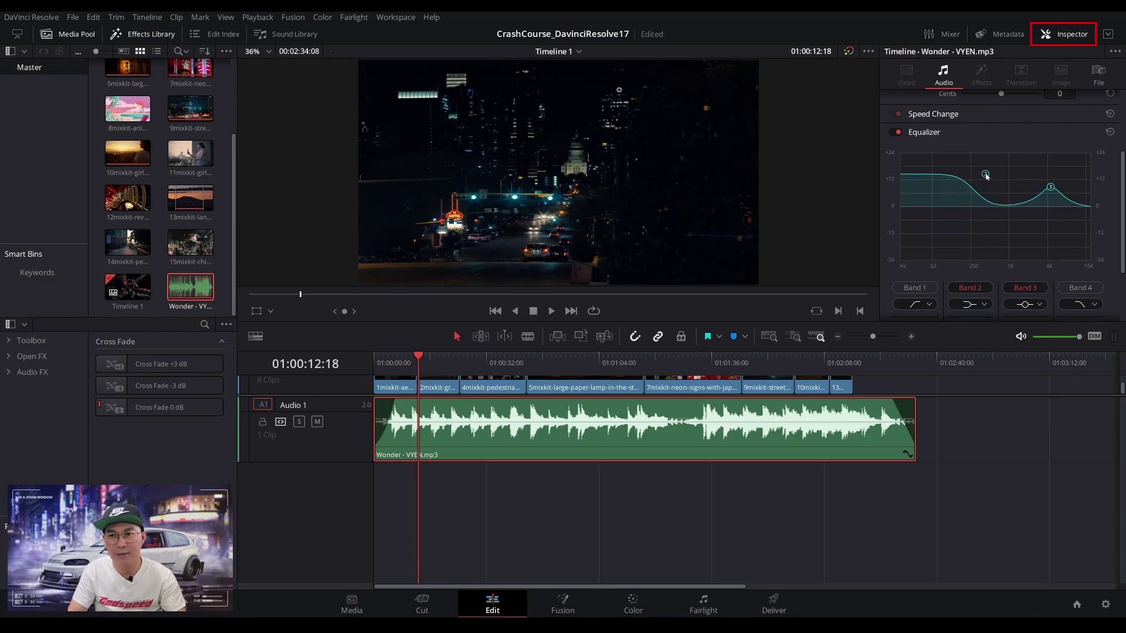
left_click(898, 132)
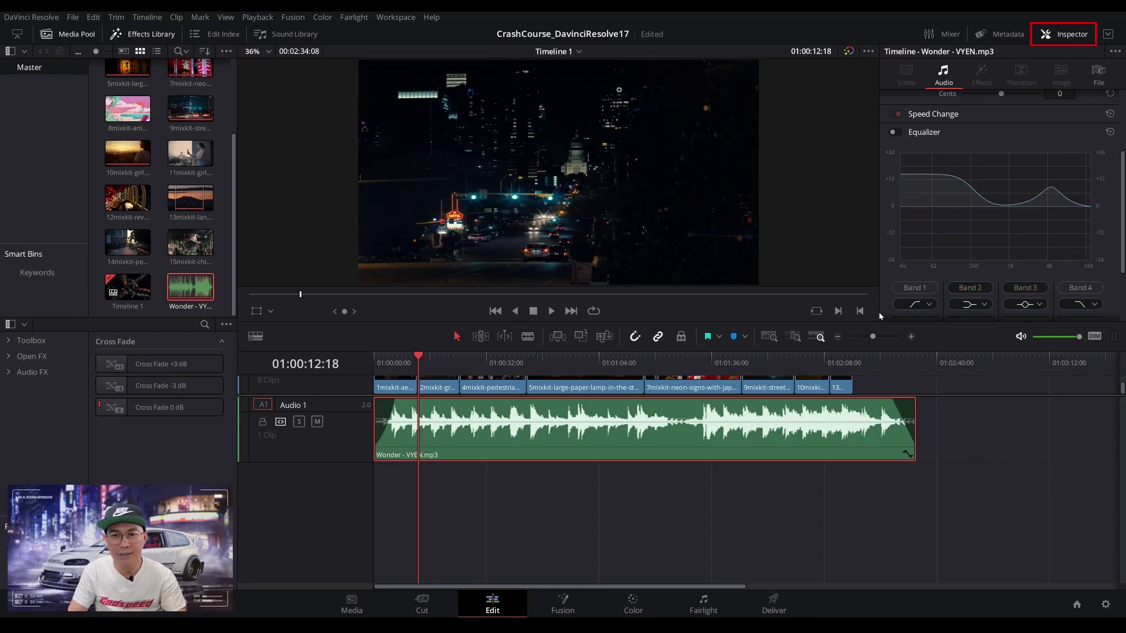
left_click_drag(1124, 248, 1124, 295)
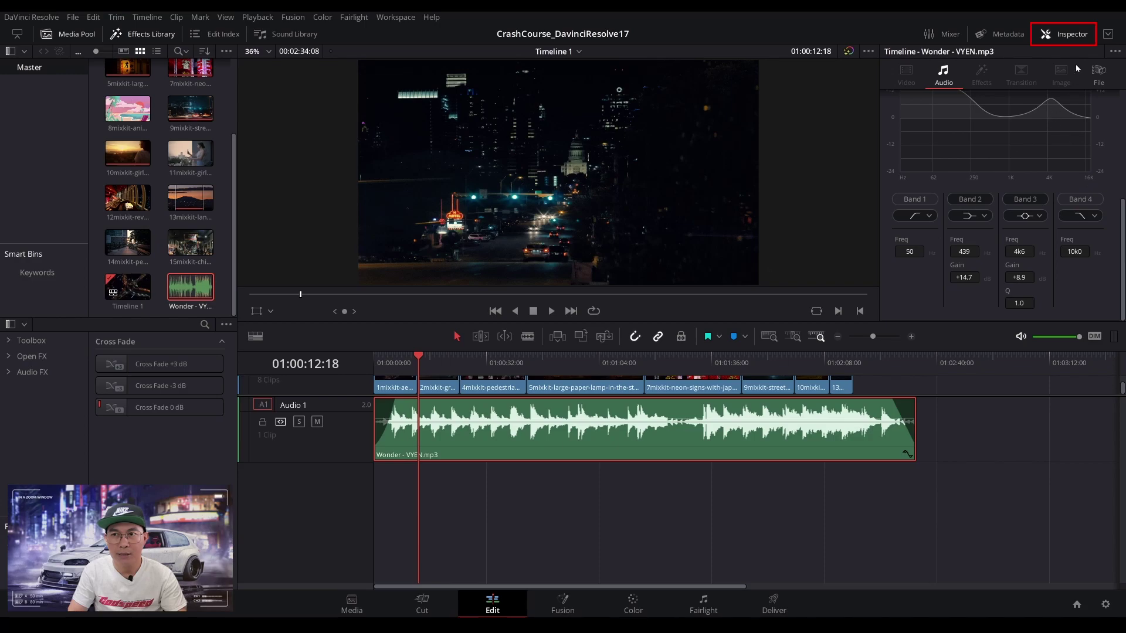
scroll(1065, 215, "up", 5)
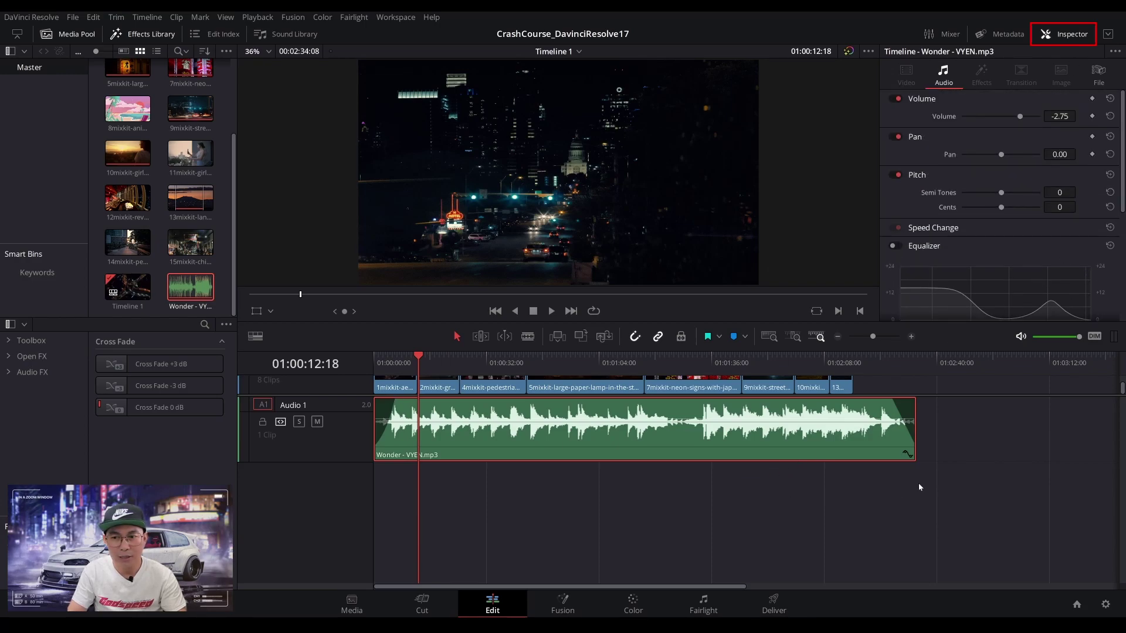
Open the music clip's volume curve, dim the monitor audio during playback and add a volume keyframe at 01:00:32:20.
left_click(907, 455)
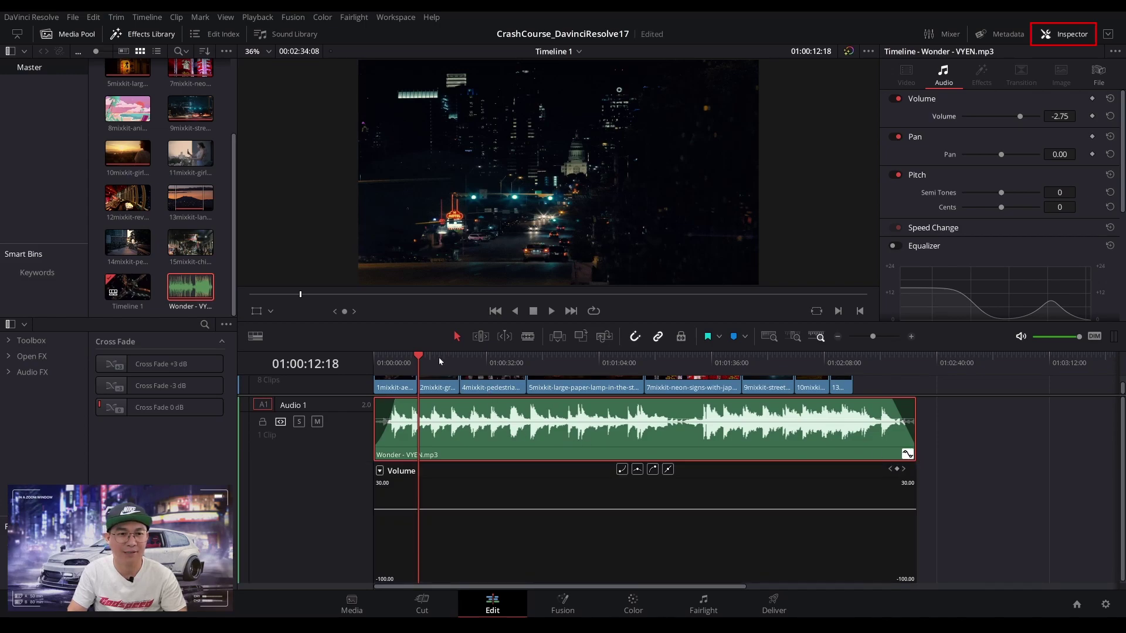
left_click_drag(417, 358, 509, 370)
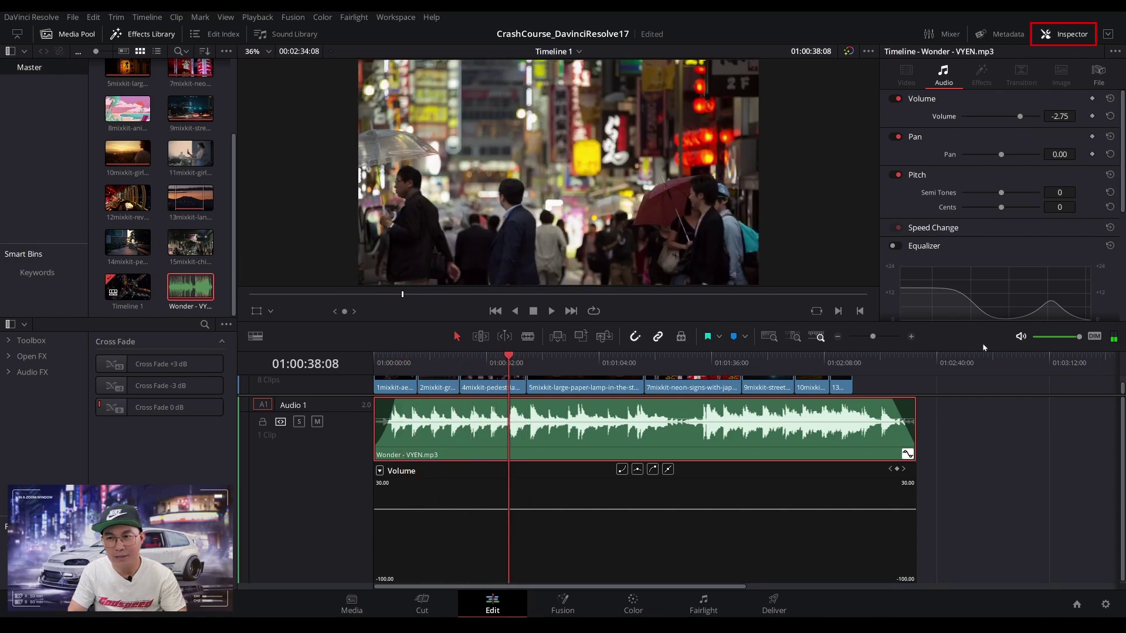
mouse_move(1080, 337)
left_mouse_down()
mouse_move(1050, 338)
mouse_move(1096, 338)
left_mouse_up()
key("space")
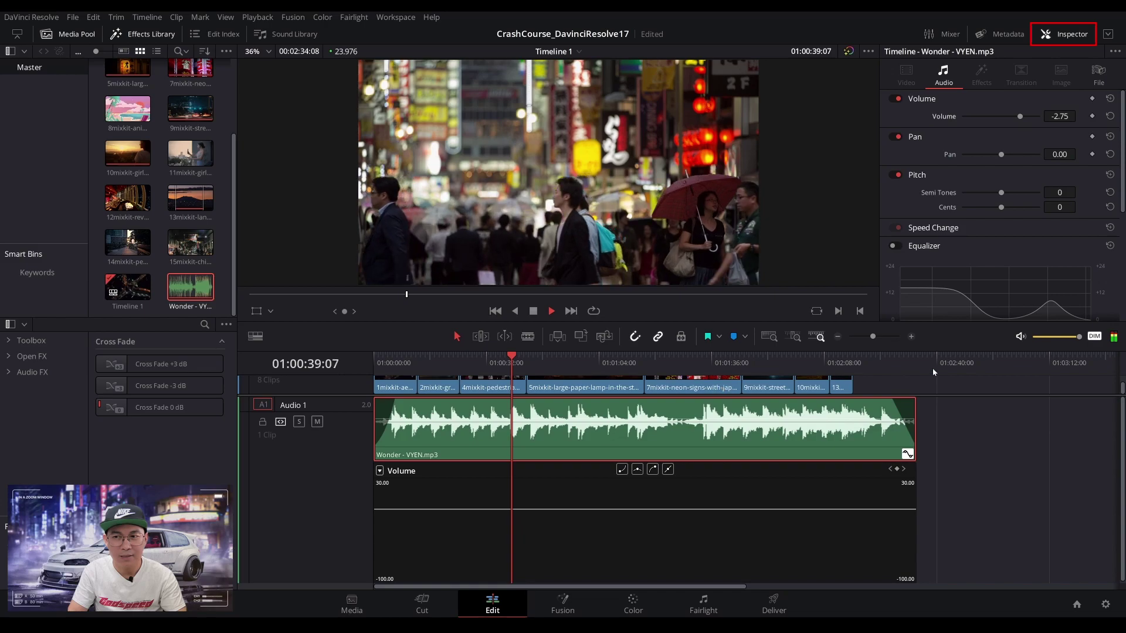
left_click_drag(512, 356, 491, 360)
key("space")
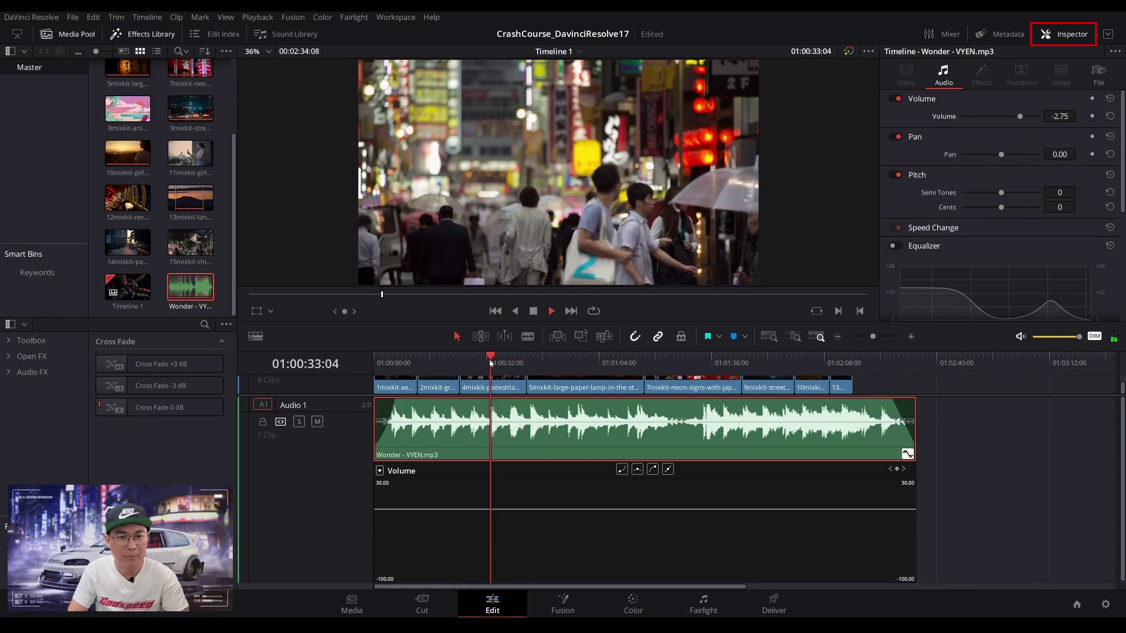
left_click(490, 359)
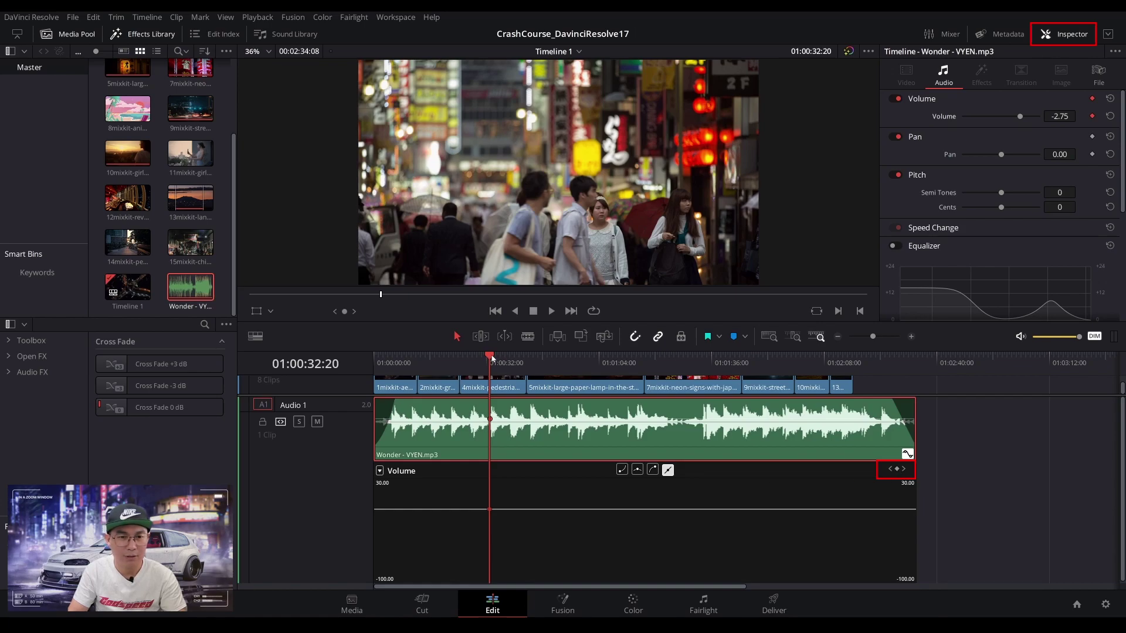
Add volume keyframes of 0.78 at 01:00:50:00, 9.60 at 01:00:59:20 and -6.28 at 01:01:07:08.
left_click_drag(492, 358, 549, 359)
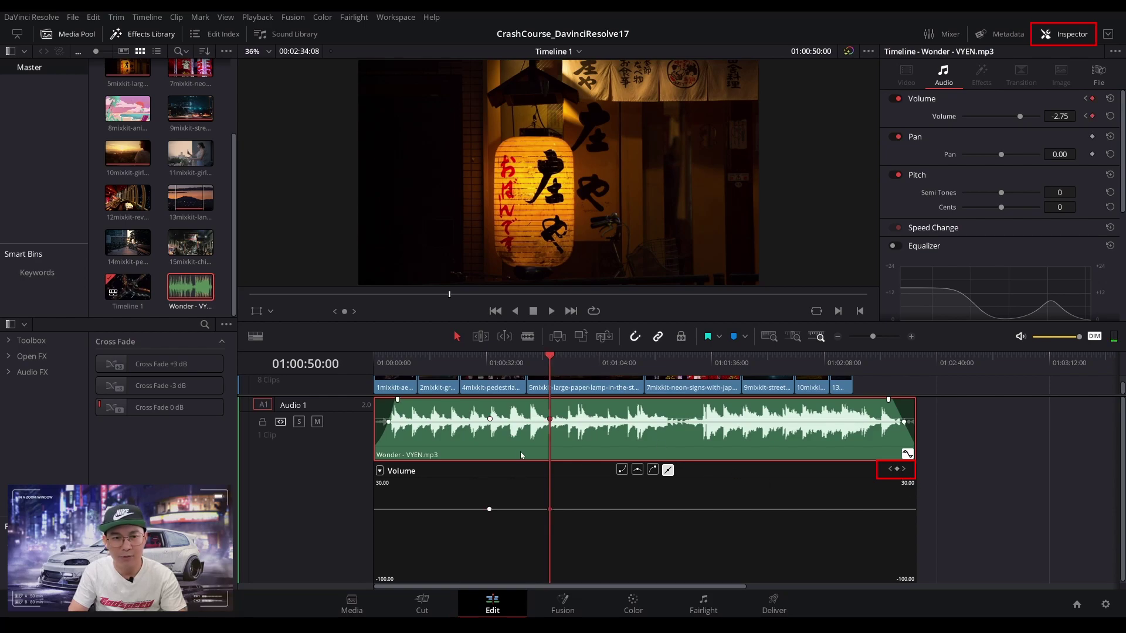
left_click_drag(552, 420, 552, 417)
left_click(611, 365)
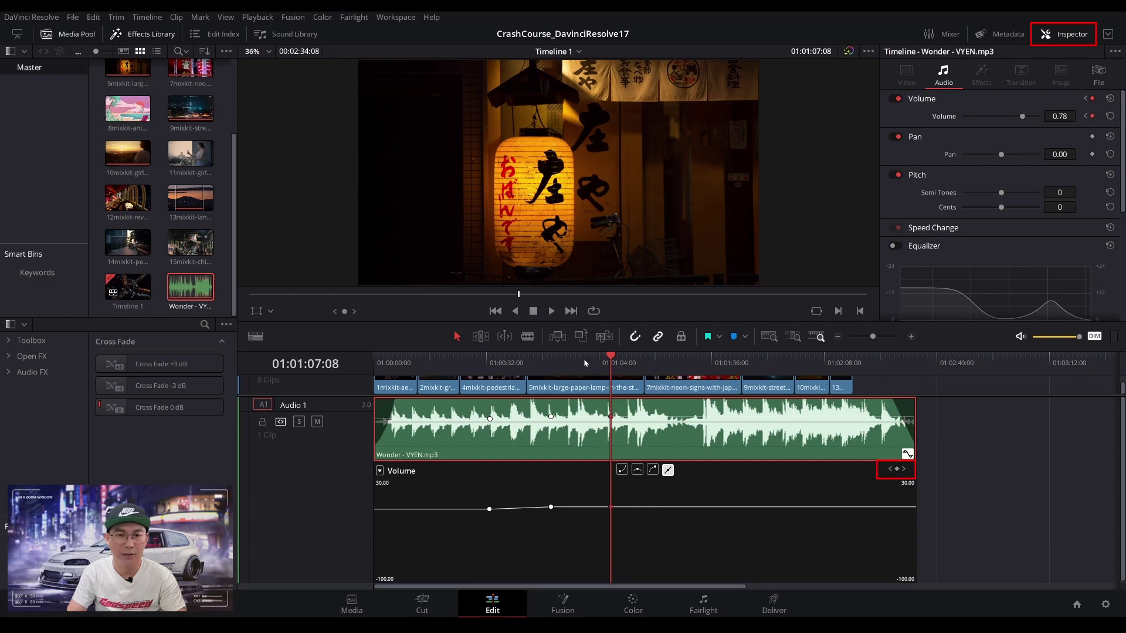
left_click(584, 364)
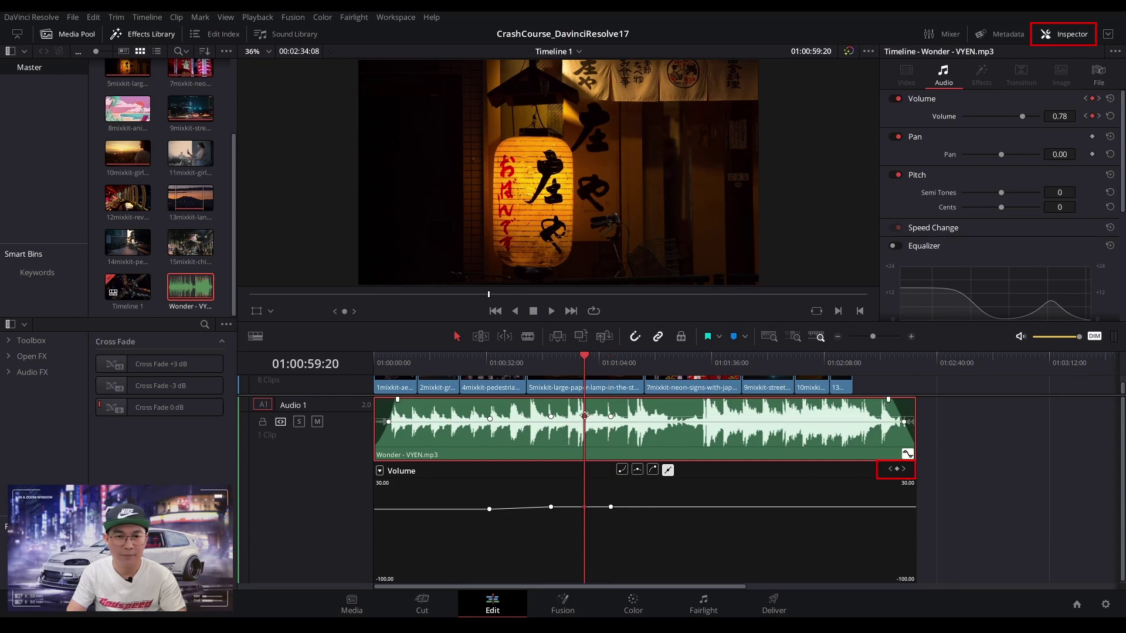
left_click_drag(585, 415, 552, 414)
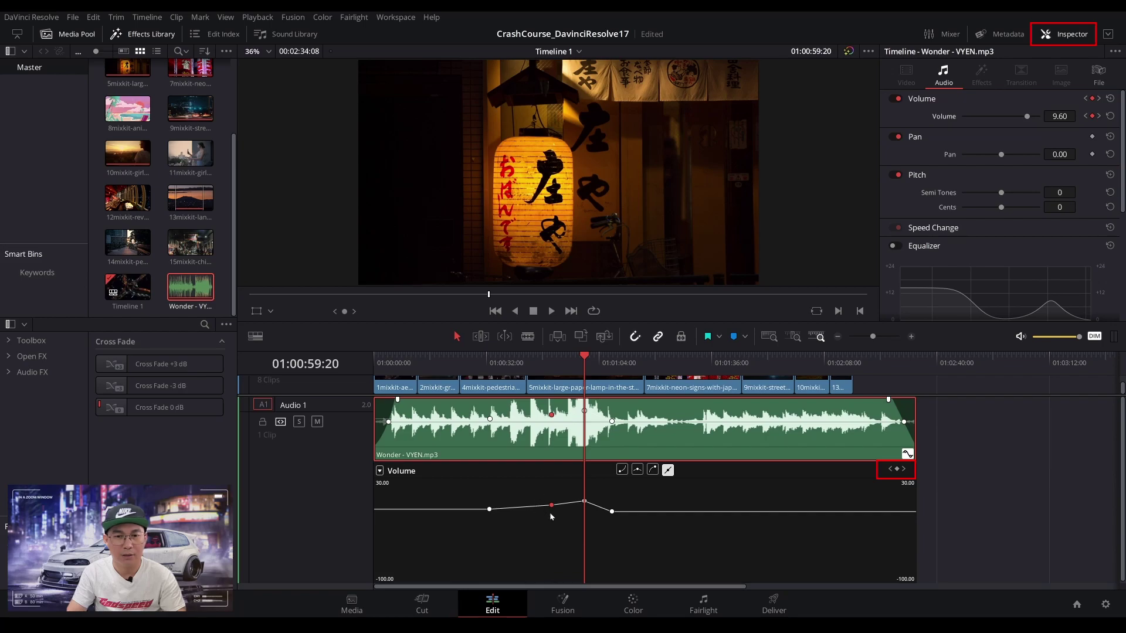
Move the second volume keyframe earlier and the third and fourth slightly later, and smooth the curve after the second and third.
left_click_drag(552, 505, 552, 506)
left_click_drag(563, 515, 547, 515)
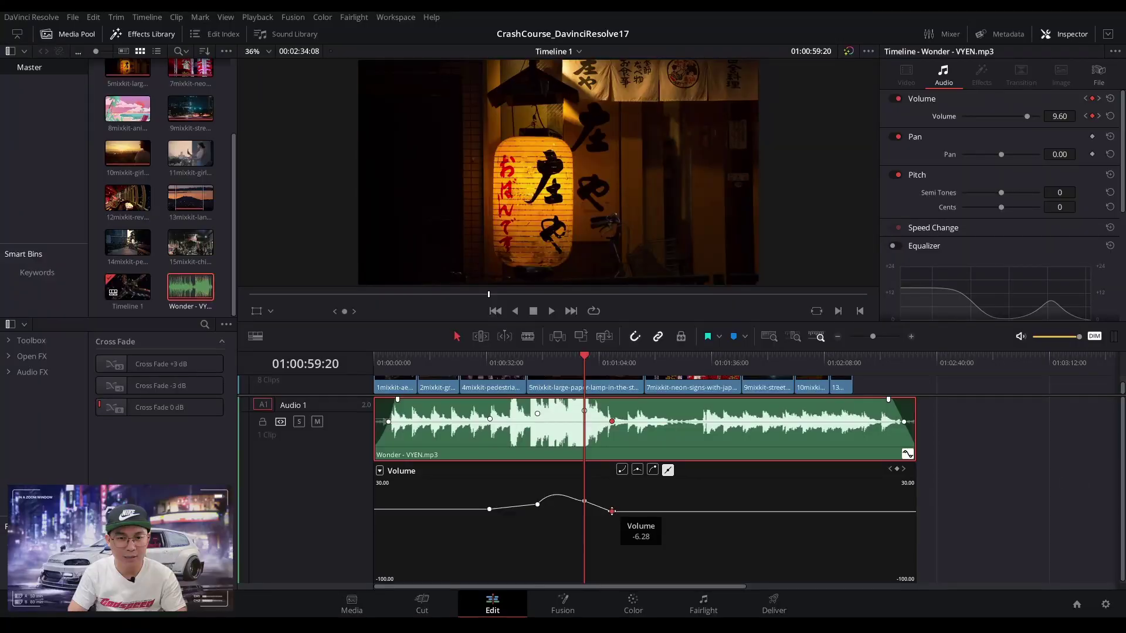
left_click_drag(612, 511, 589, 500)
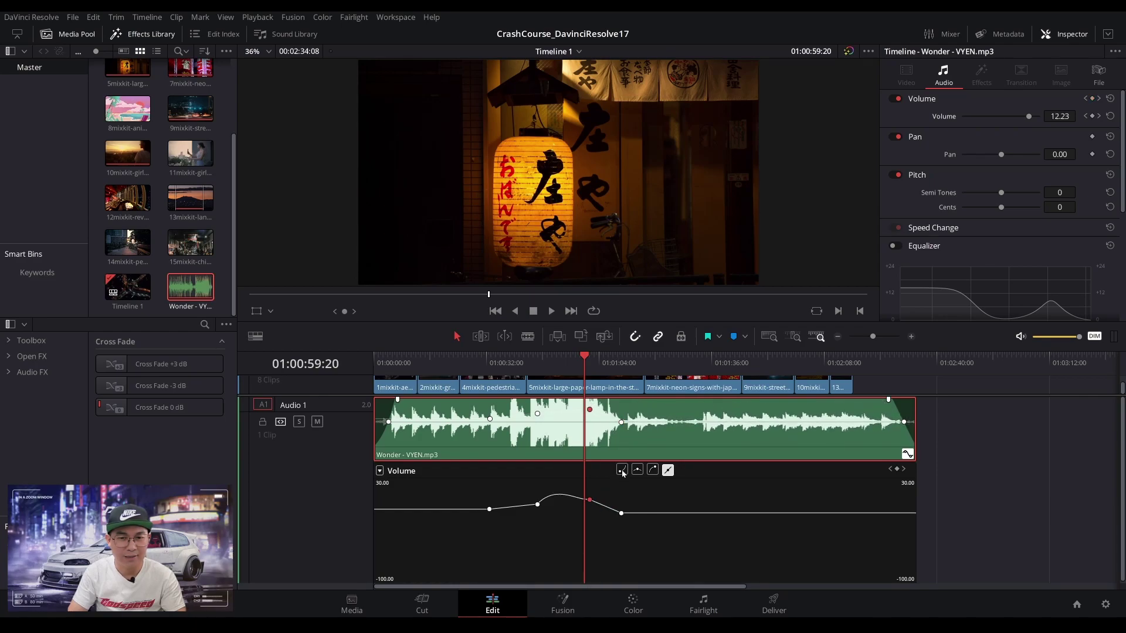
left_click(622, 471)
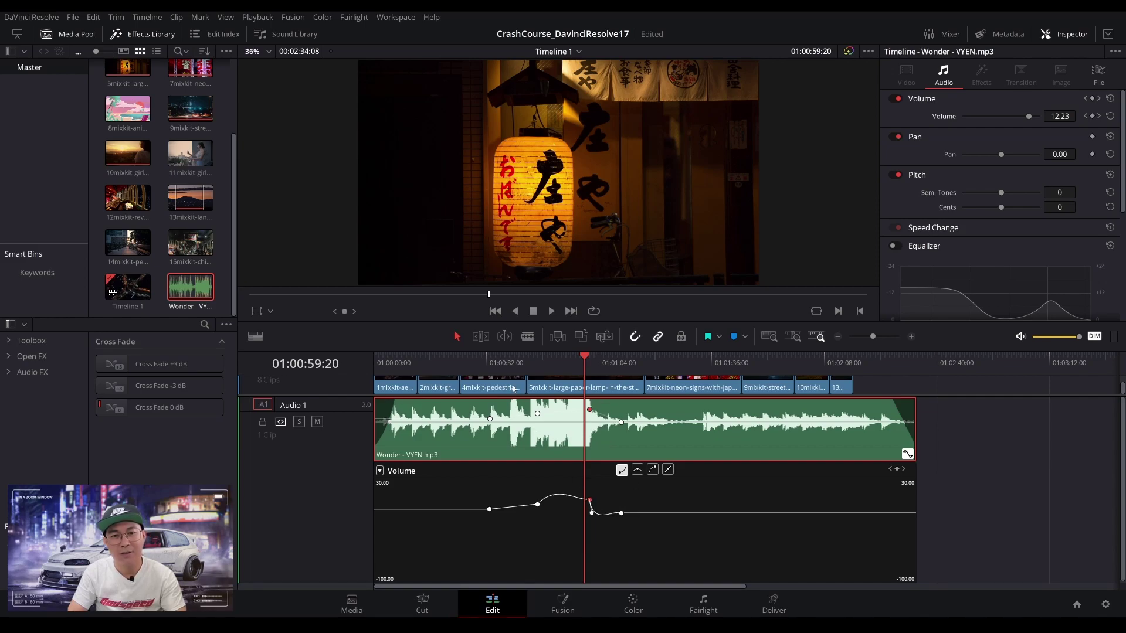
Play back the keyframed part of the music under the 5mixkit clip, lowering the monitor volume.
left_click_drag(526, 369, 538, 370)
key("space")
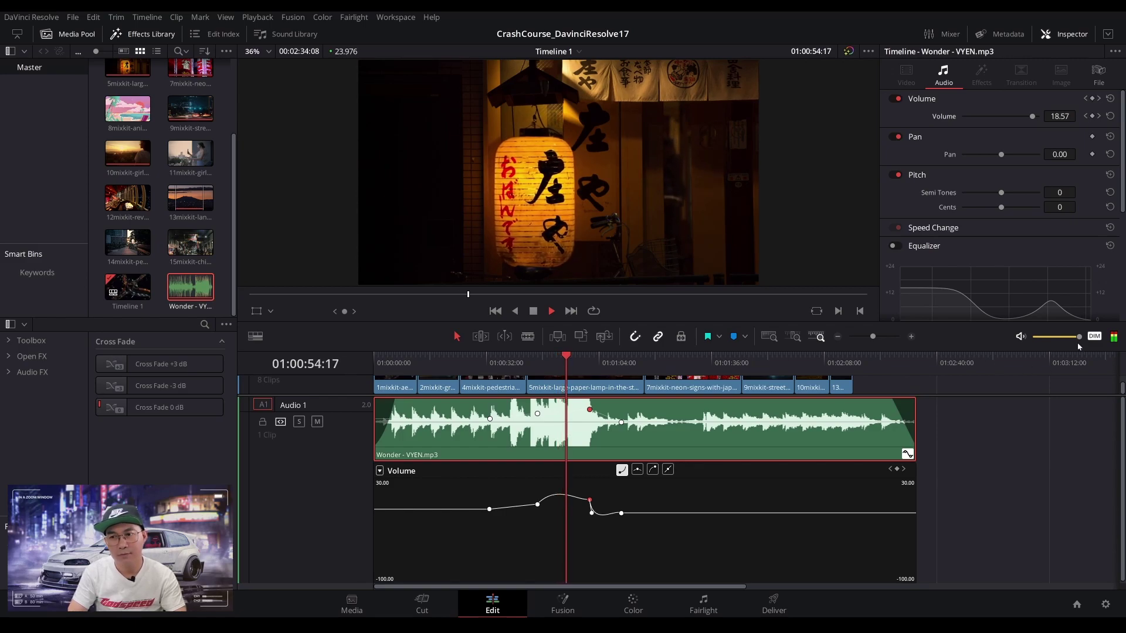
left_click_drag(1080, 341, 1069, 340)
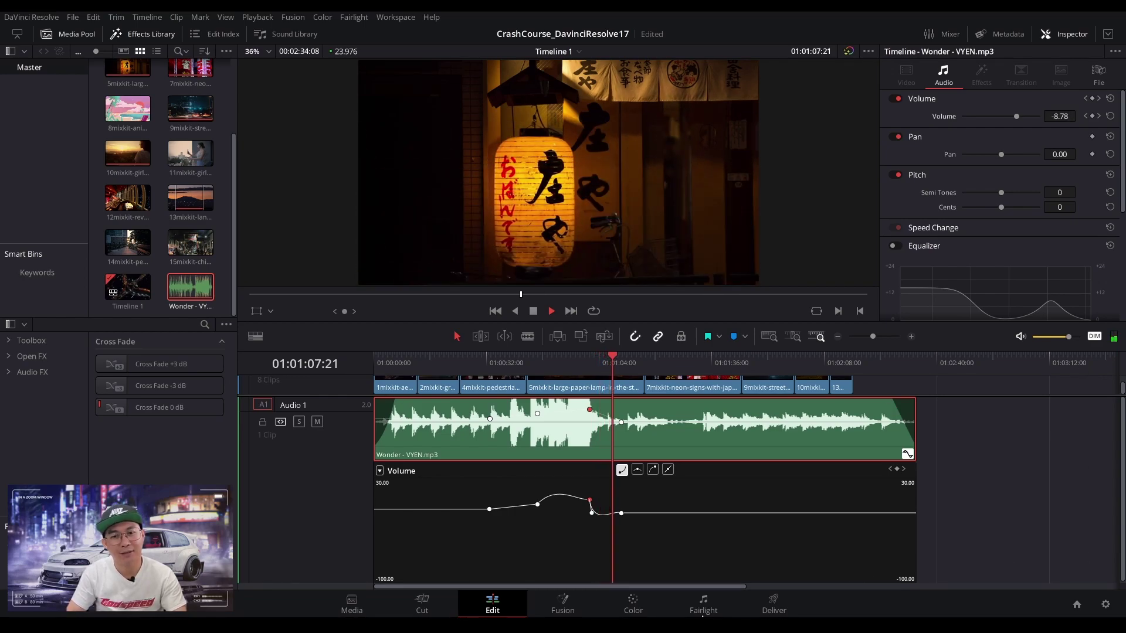
left_click(596, 369)
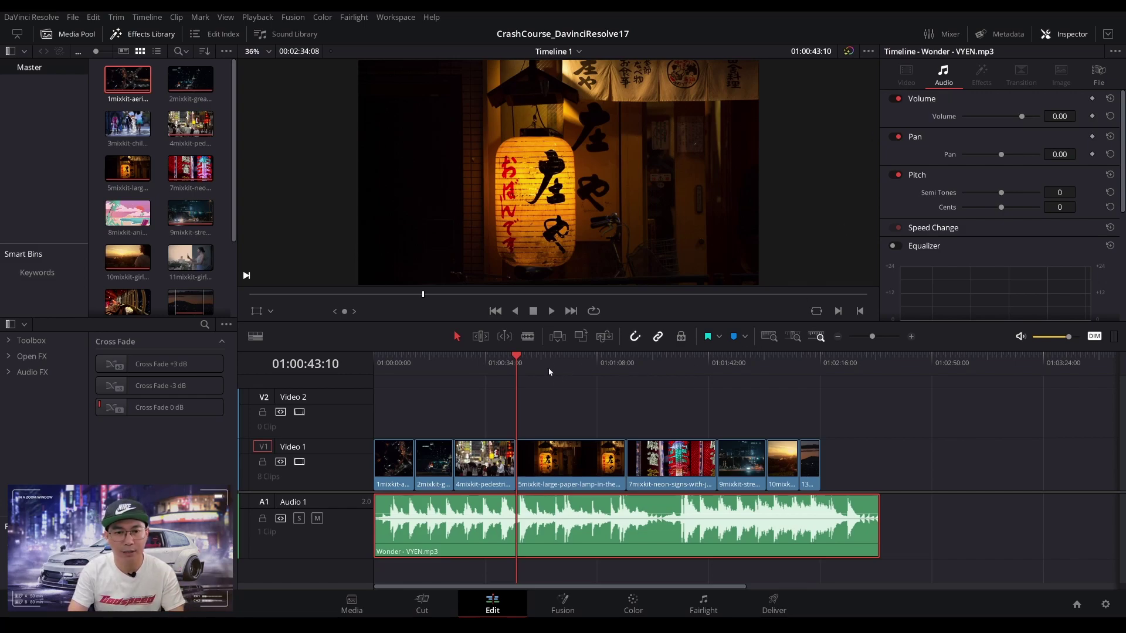
Scale the 5mixkit clip on Video 1 to a linked zoom of 0.560, and set the unlinked zoom to X 0.890 and Y 0.720.
left_click(552, 462)
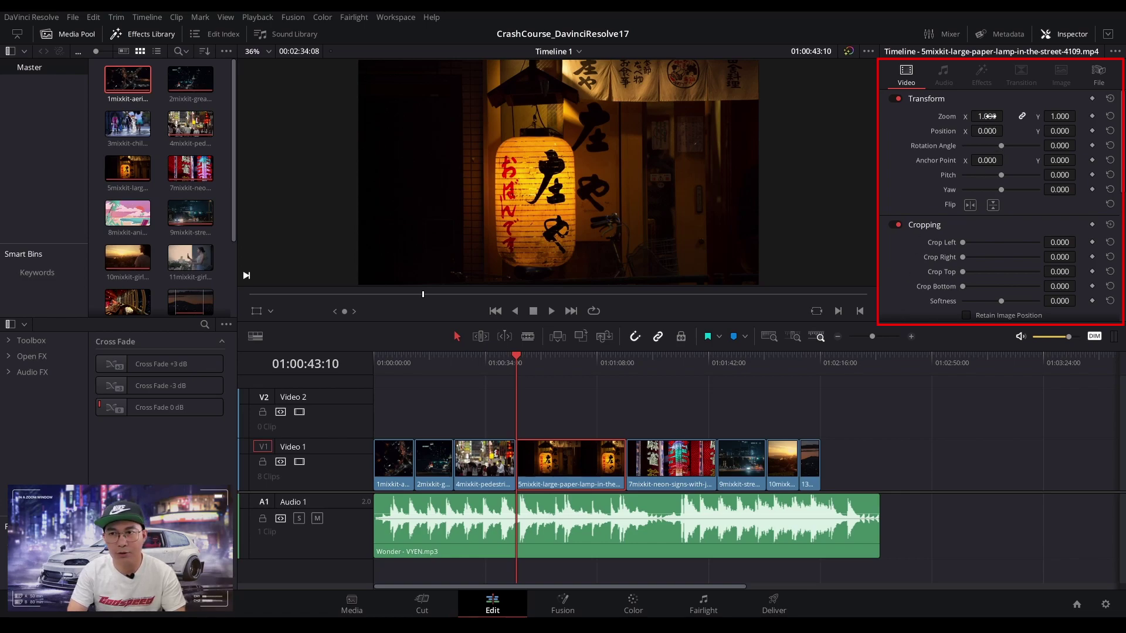
left_click_drag(989, 116, 1058, 116)
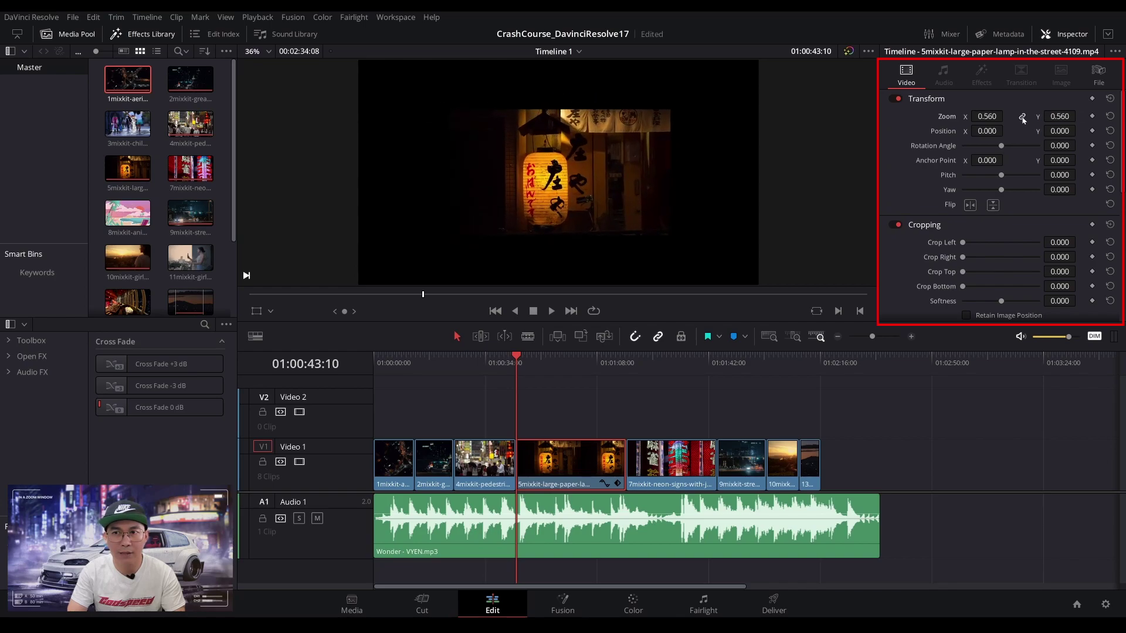
mouse_move(985, 116)
left_mouse_down()
mouse_move(965, 116)
mouse_move(1021, 120)
mouse_move(1000, 116)
left_mouse_up()
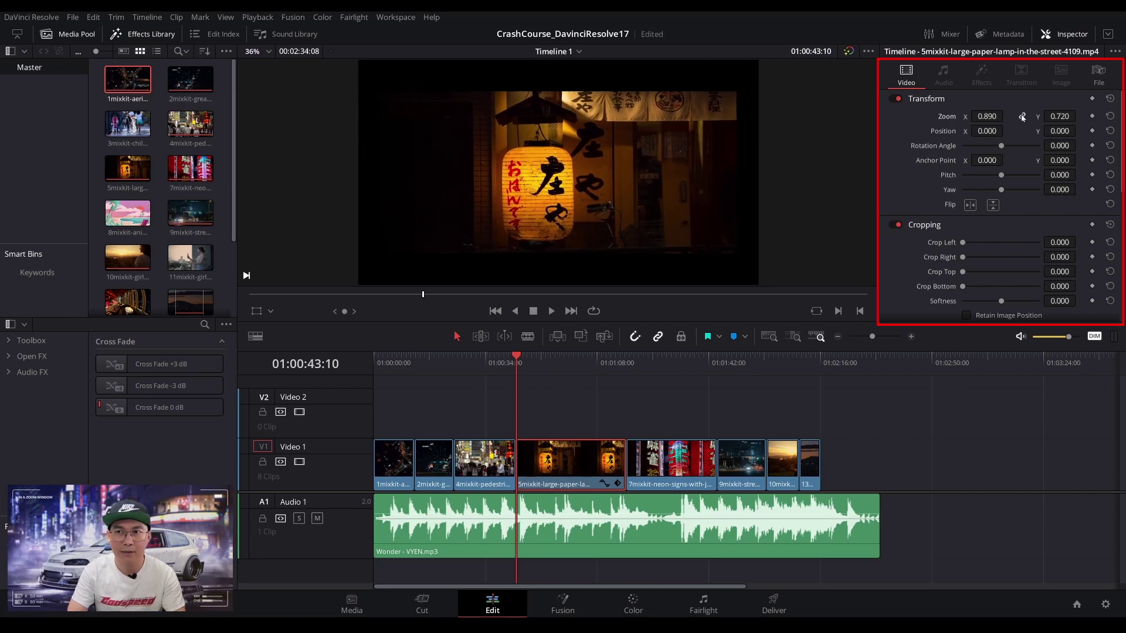
Reset the 5mixkit clip's zoom, and try zoom 0.690, position X -676 and Y 65, and rotation angle 30.230.
left_click(1109, 117)
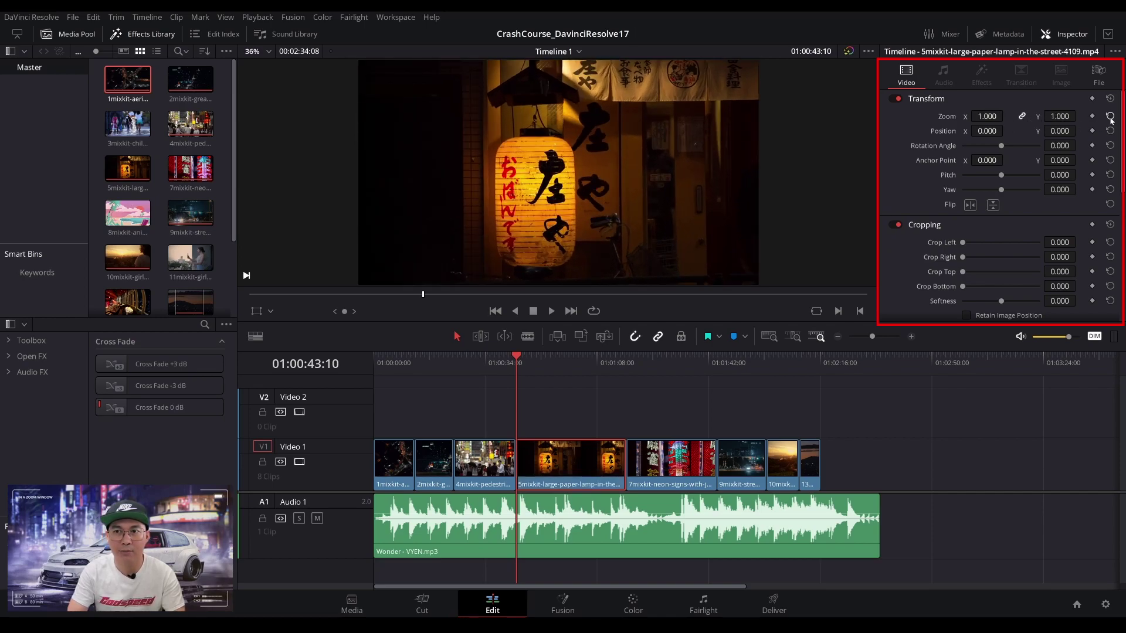
left_click_drag(990, 130, 1070, 131)
mouse_move(1001, 146)
left_mouse_down()
mouse_move(1036, 147)
mouse_move(1004, 148)
left_mouse_up()
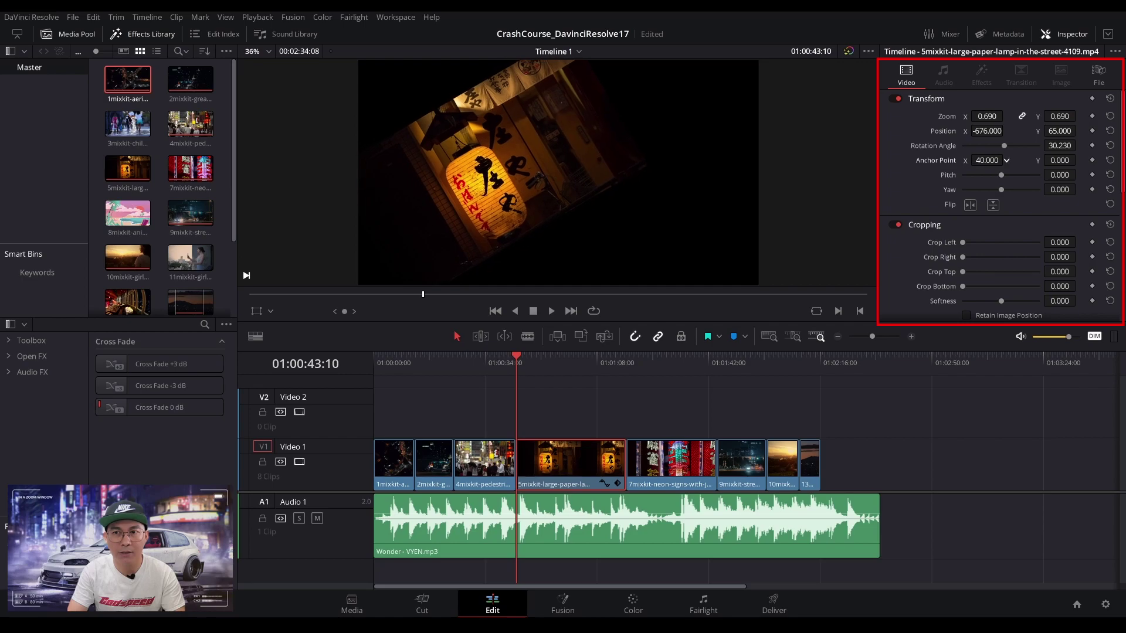
Reset the clip's anchor point and rotation angle after trying them, and tilt it with pitch 0.332 and yaw 0.401.
mouse_move(1018, 160)
left_mouse_down()
mouse_move(982, 160)
mouse_move(1018, 176)
left_mouse_up()
left_click(1110, 160)
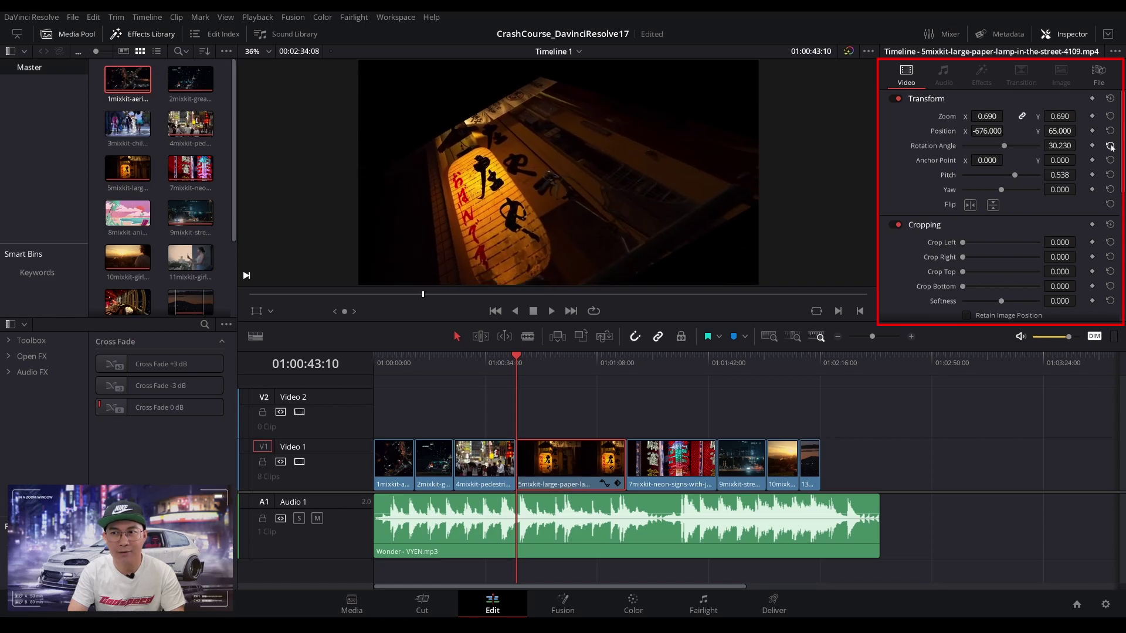
left_click(1110, 146)
mouse_move(1016, 179)
left_mouse_down()
mouse_move(1000, 178)
mouse_move(1011, 191)
left_mouse_up()
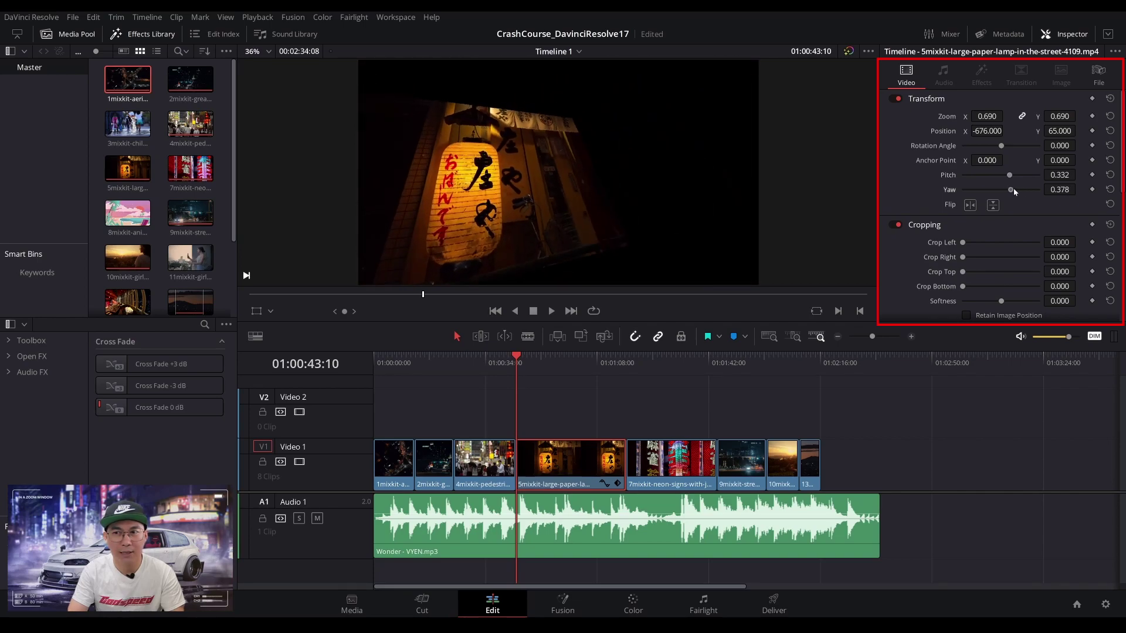
Try flipping the 5mixkit clip both vertically and horizontally, and reset its pitch.
left_click(993, 205)
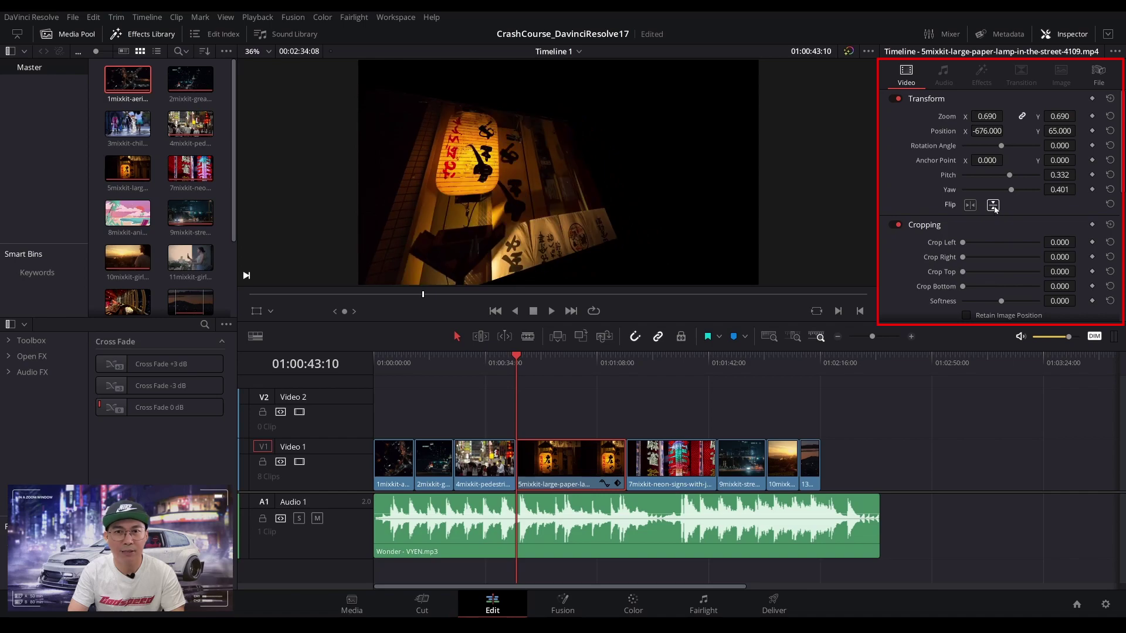
left_click(1110, 176)
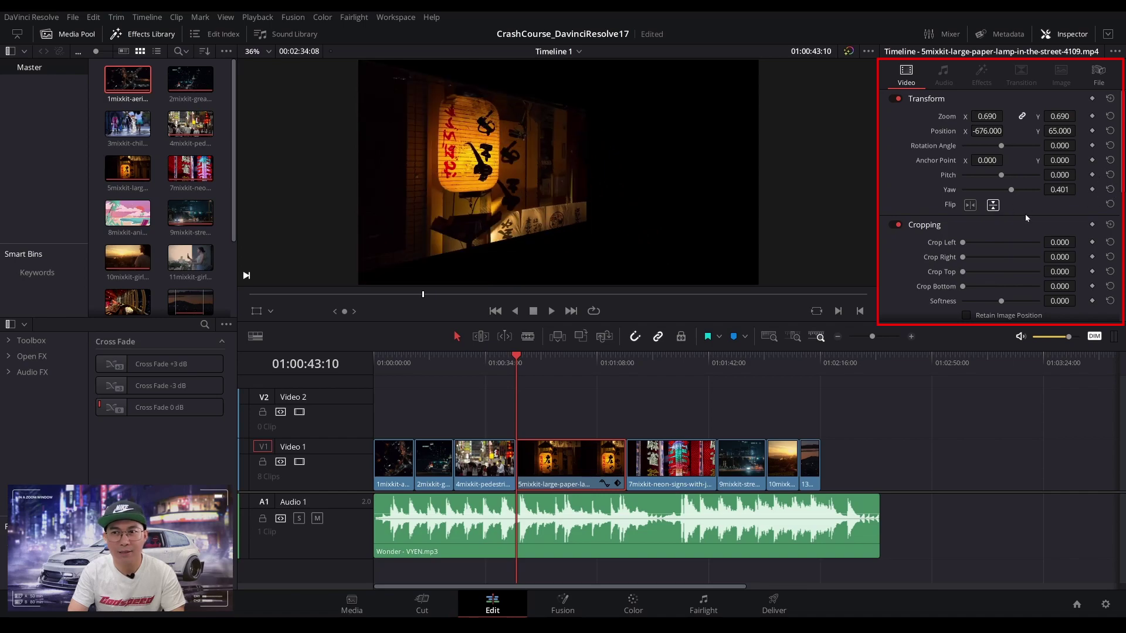
left_click(970, 205)
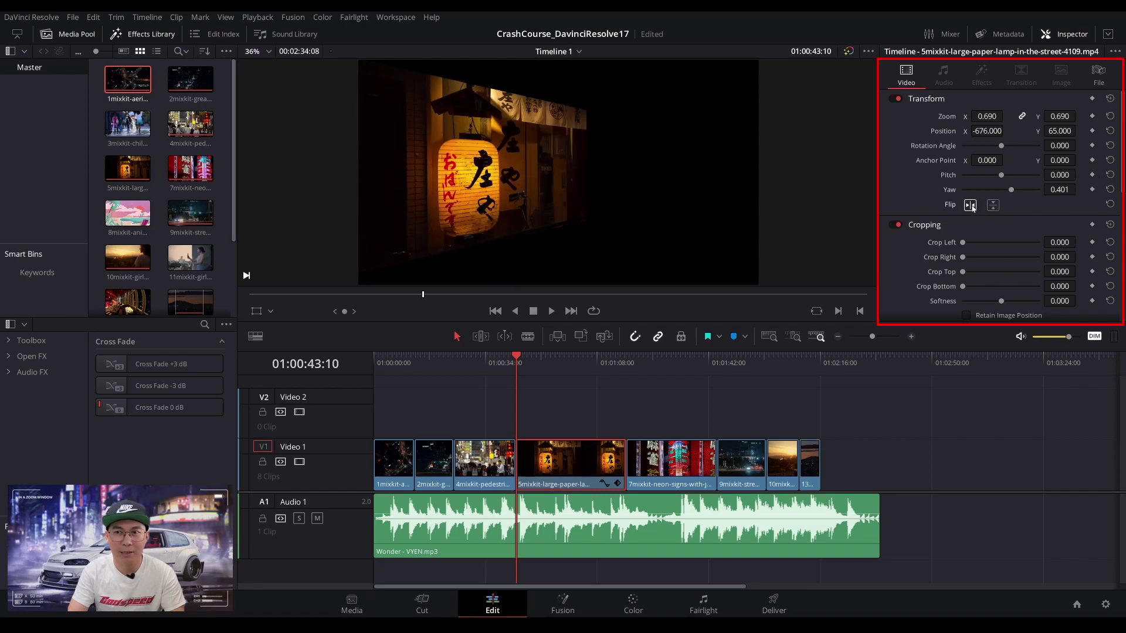
left_click(993, 206)
left_click(993, 206)
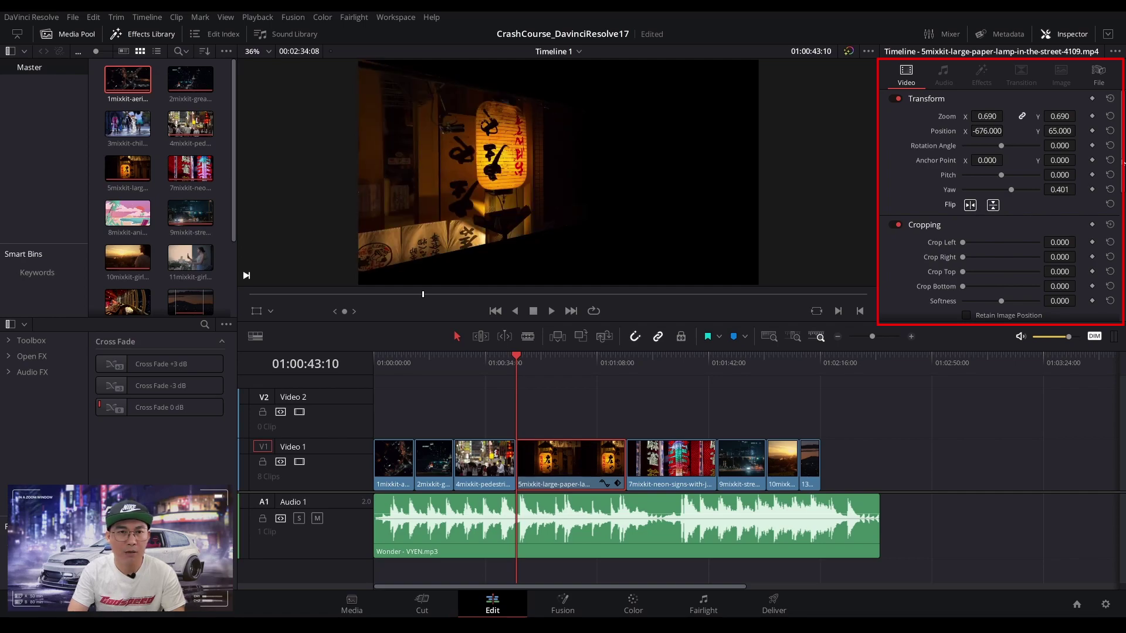
Reset the 5mixkit clip's zoom, position, yaw and flip to their defaults.
scroll(1124, 166, "down", 5)
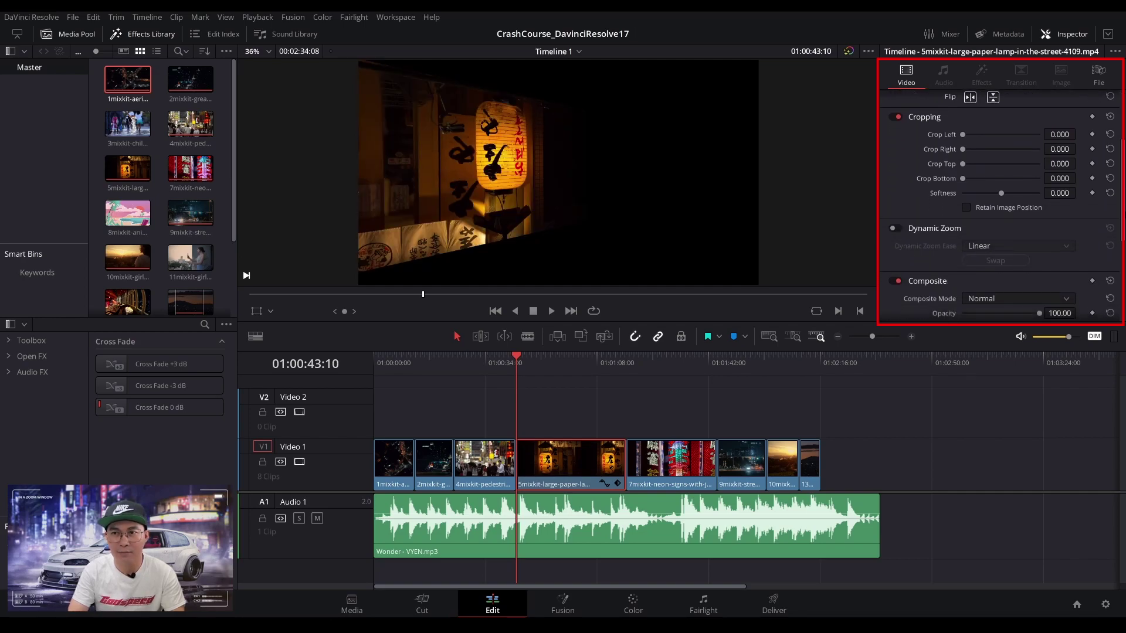
scroll(1000, 199, "up", 1)
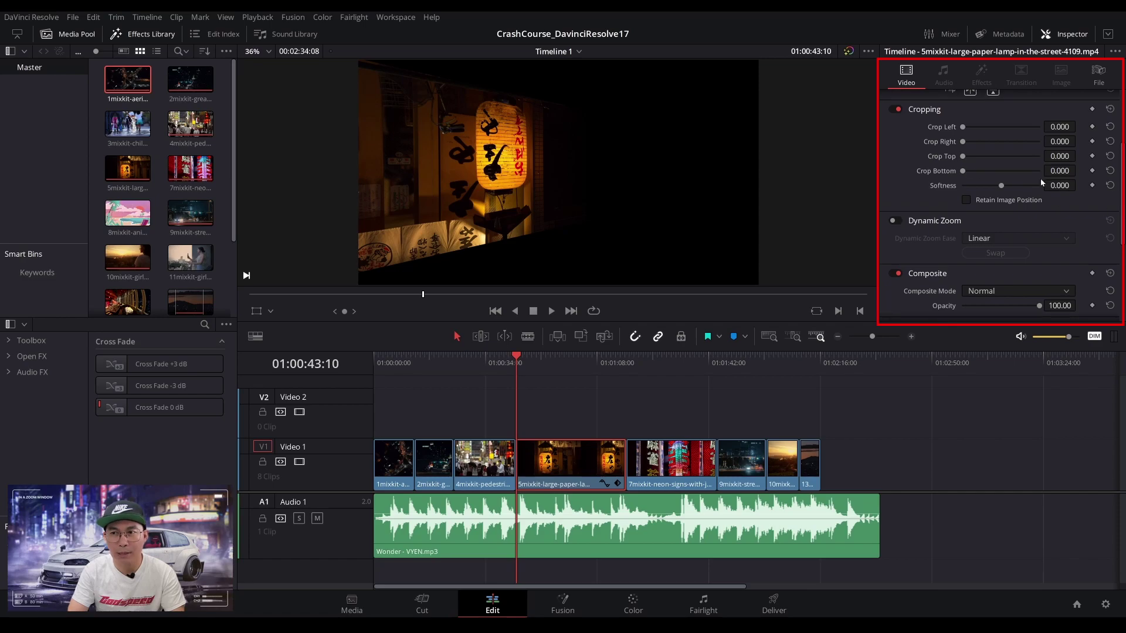
scroll(1124, 201, "up", 5)
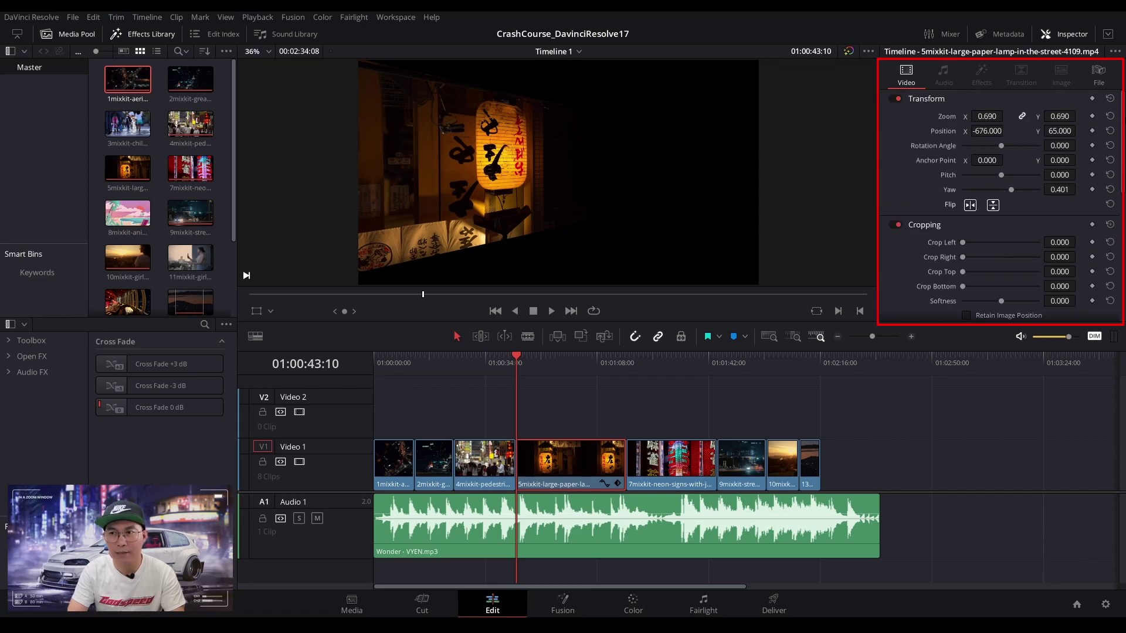
left_click(1110, 116)
left_click(1111, 131)
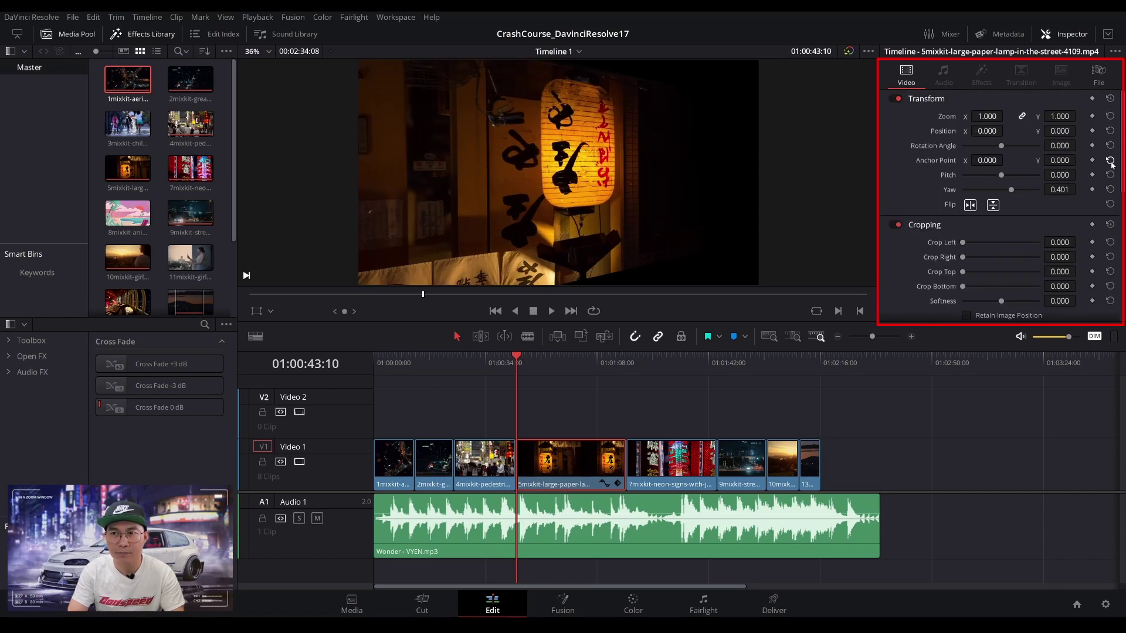
left_click(1111, 188)
left_click(1111, 204)
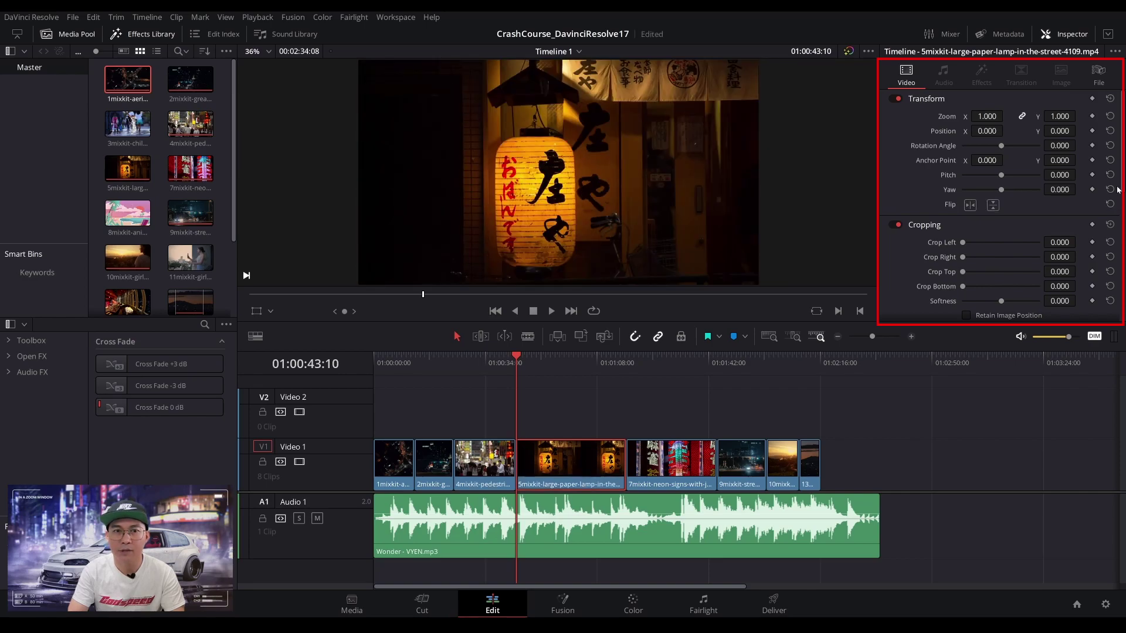
Try cropping the clip by 1055.3 left, 1143.2 right, 461.7 top and 395.7 bottom, and reset all four crop values.
scroll(1054, 172, "down", 5)
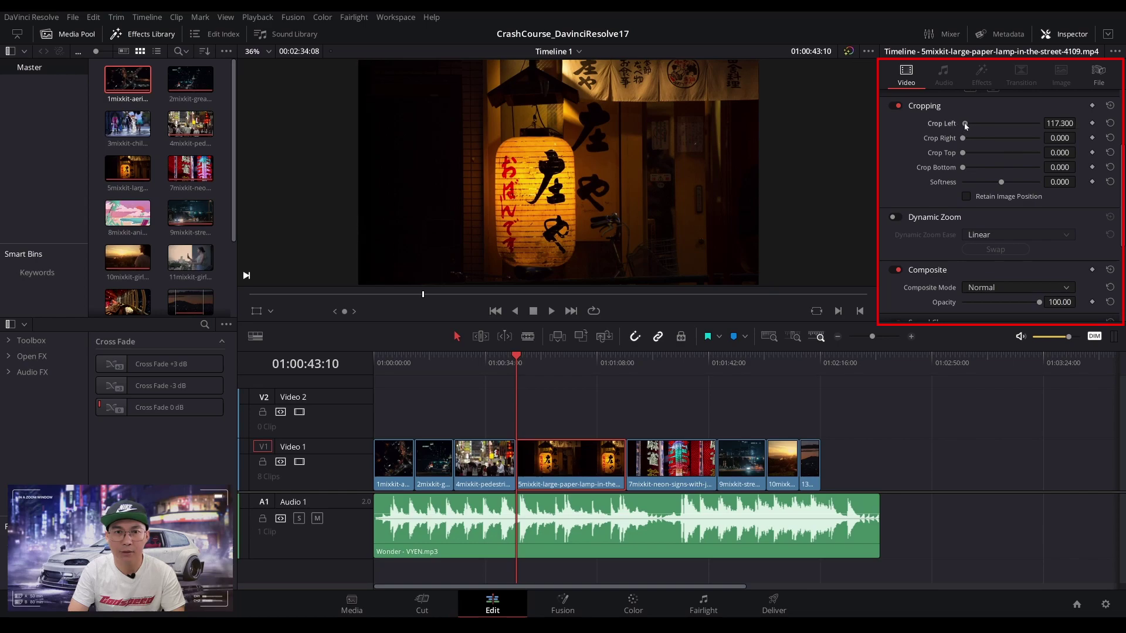
left_click_drag(966, 126, 977, 168)
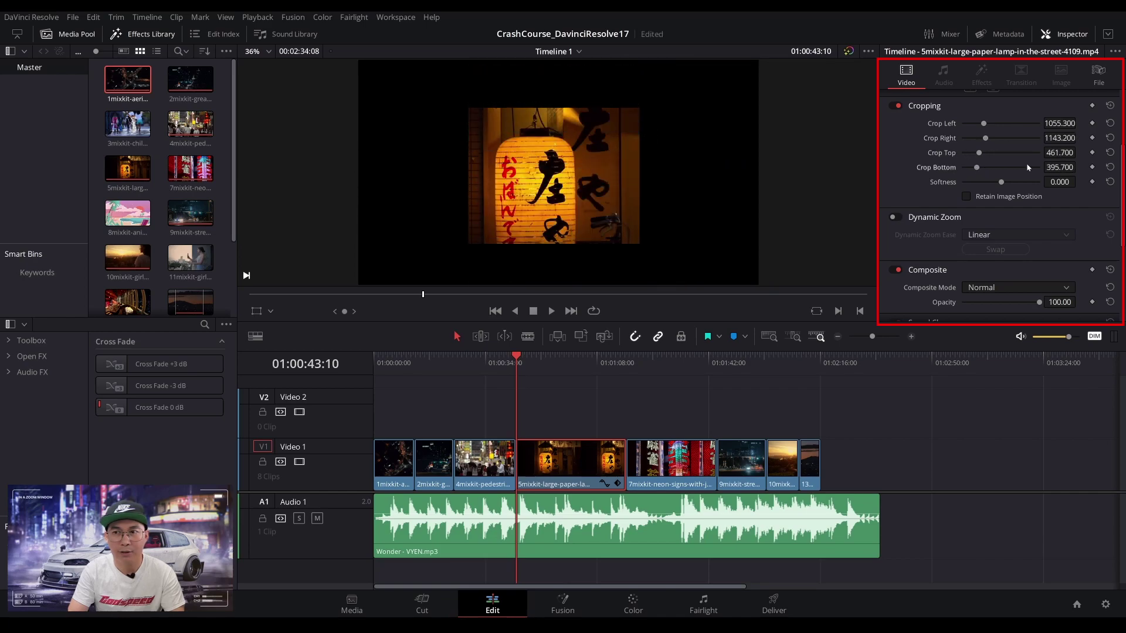
left_click(1110, 124)
left_click(1110, 138)
left_click(1110, 152)
left_click(1110, 167)
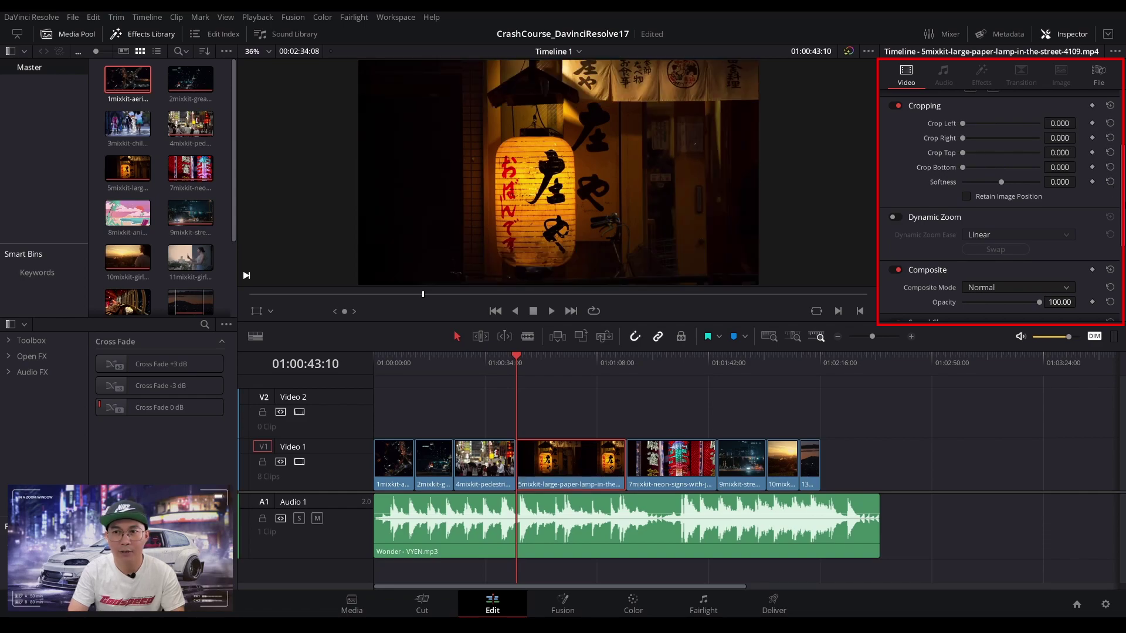
Enable Dynamic Zoom on the 5mixkit clip, play it back, and set its ease to Ease In after trying Ease Out and Ease In and Out.
left_click(895, 217)
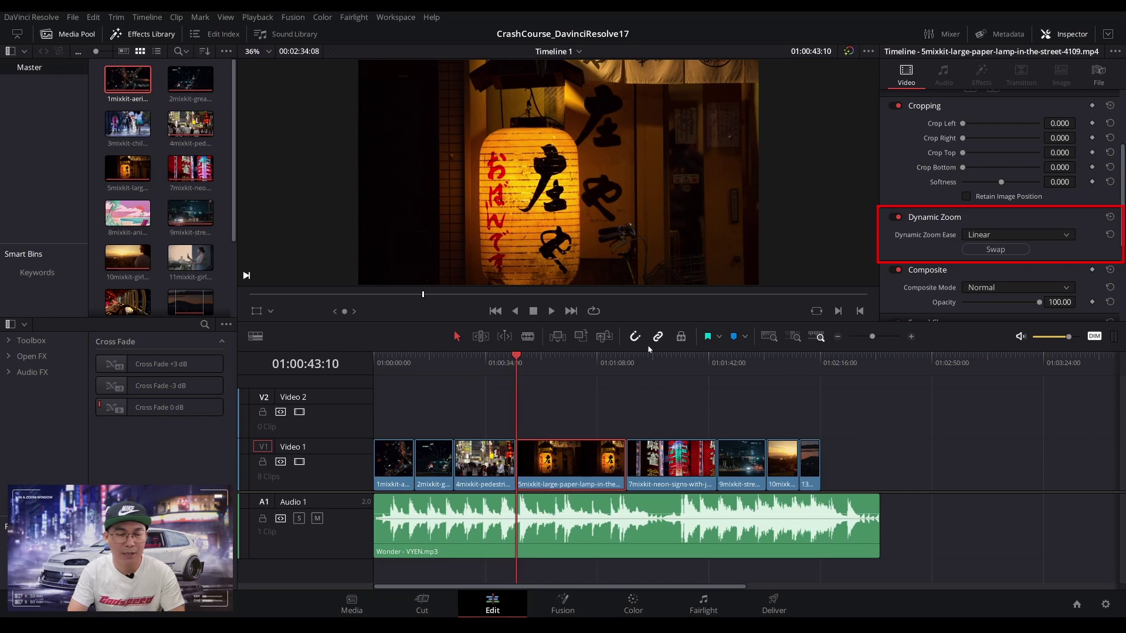
key("space")
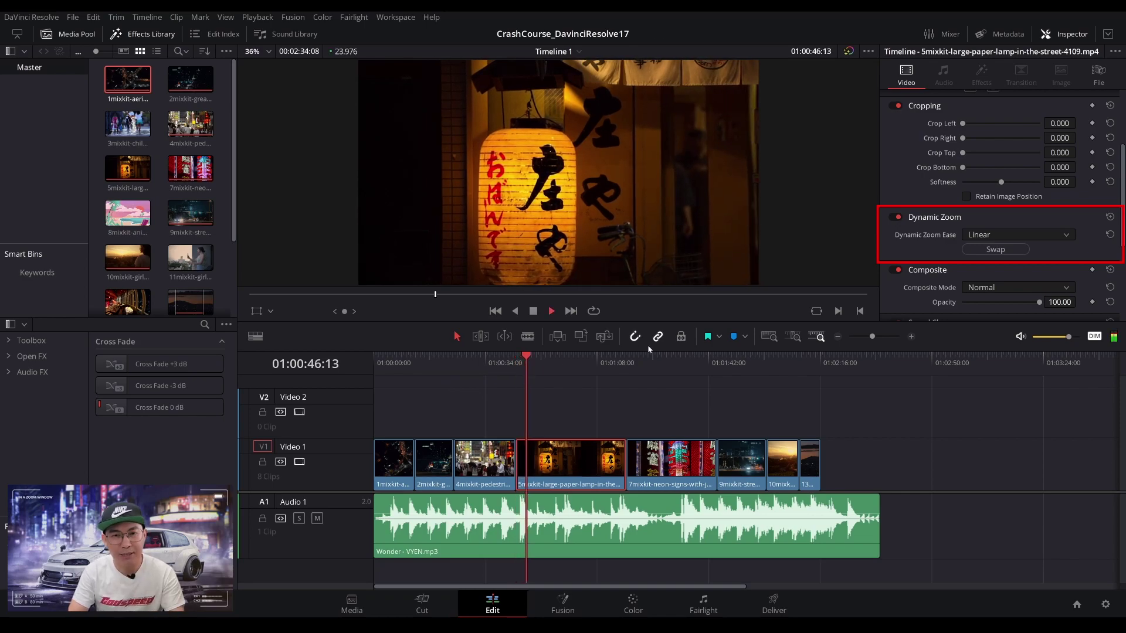
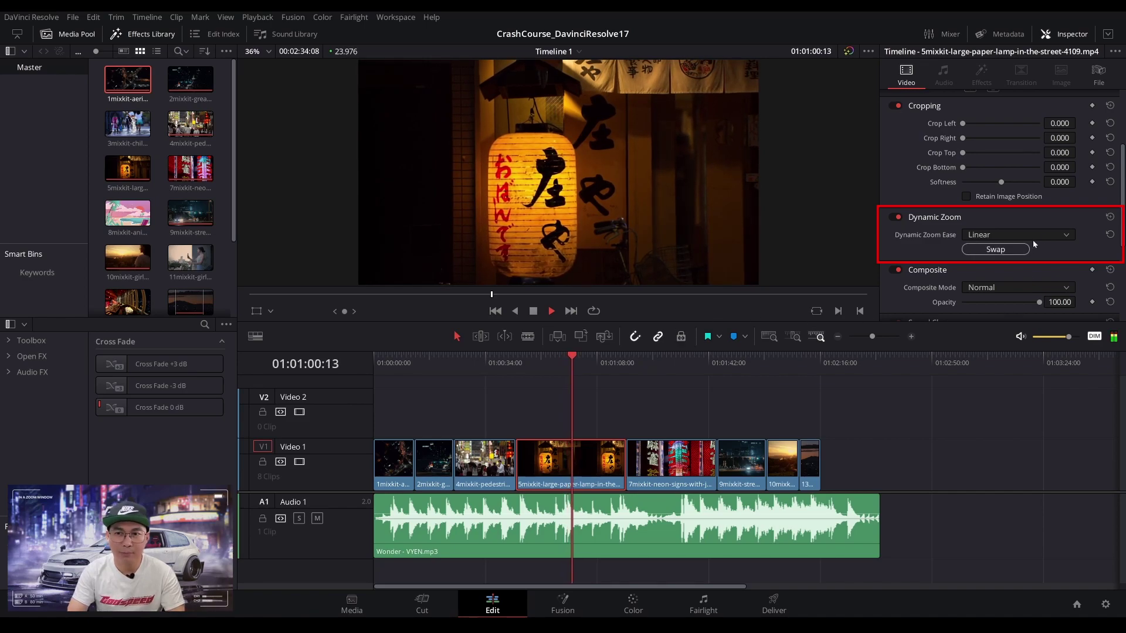
left_click(1063, 236)
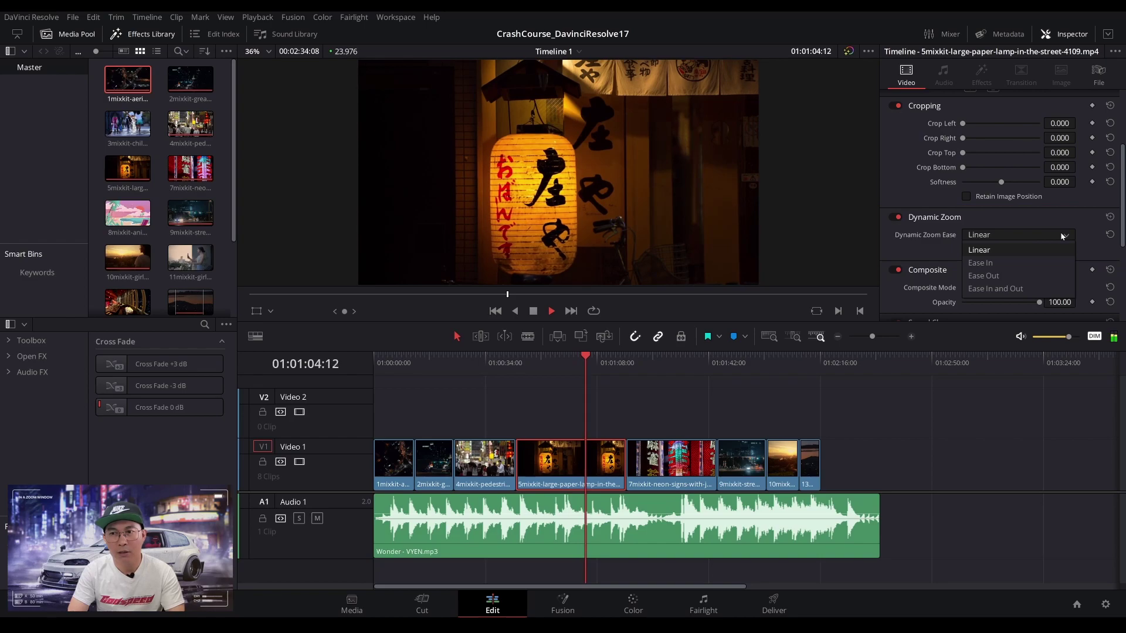
left_click(990, 264)
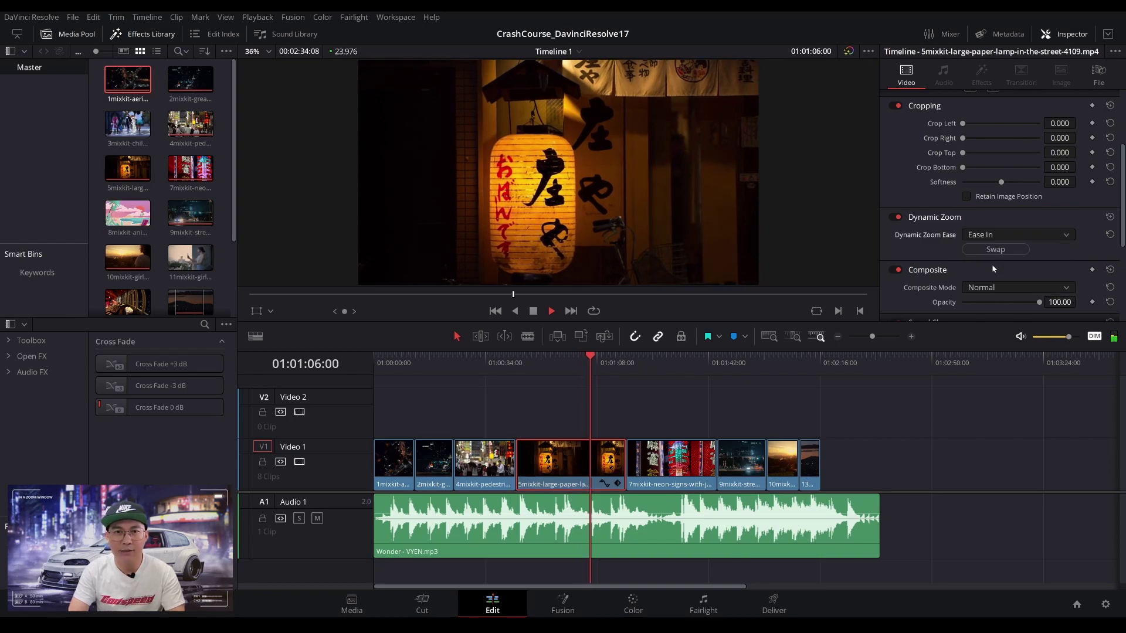
left_click(1042, 235)
left_click(1026, 276)
left_click(1054, 236)
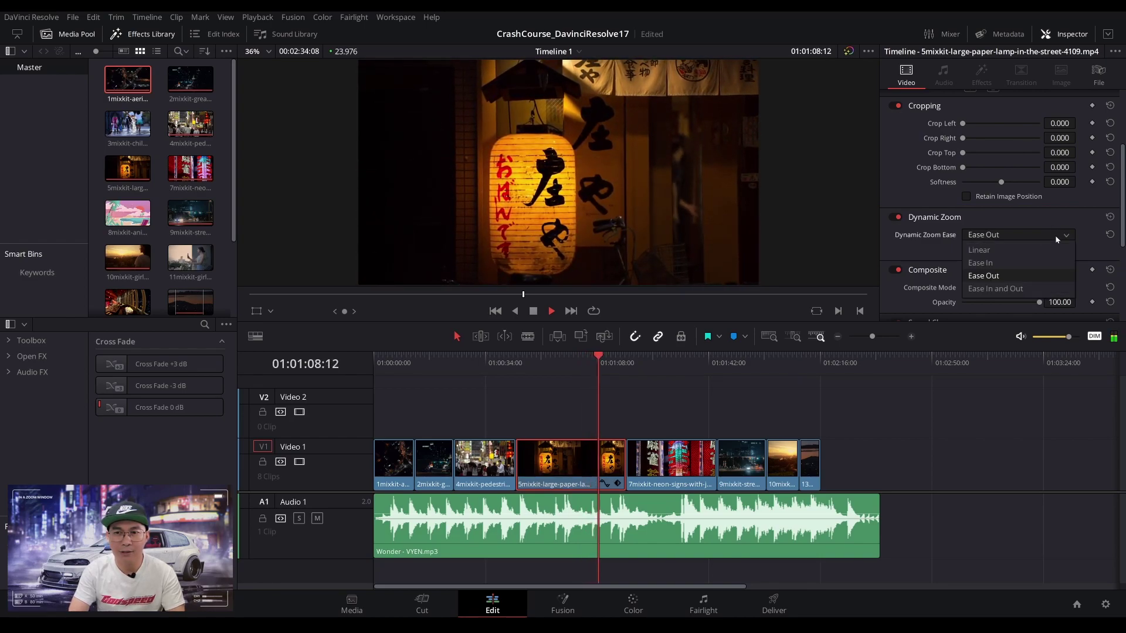
left_click(1017, 287)
left_click(1050, 234)
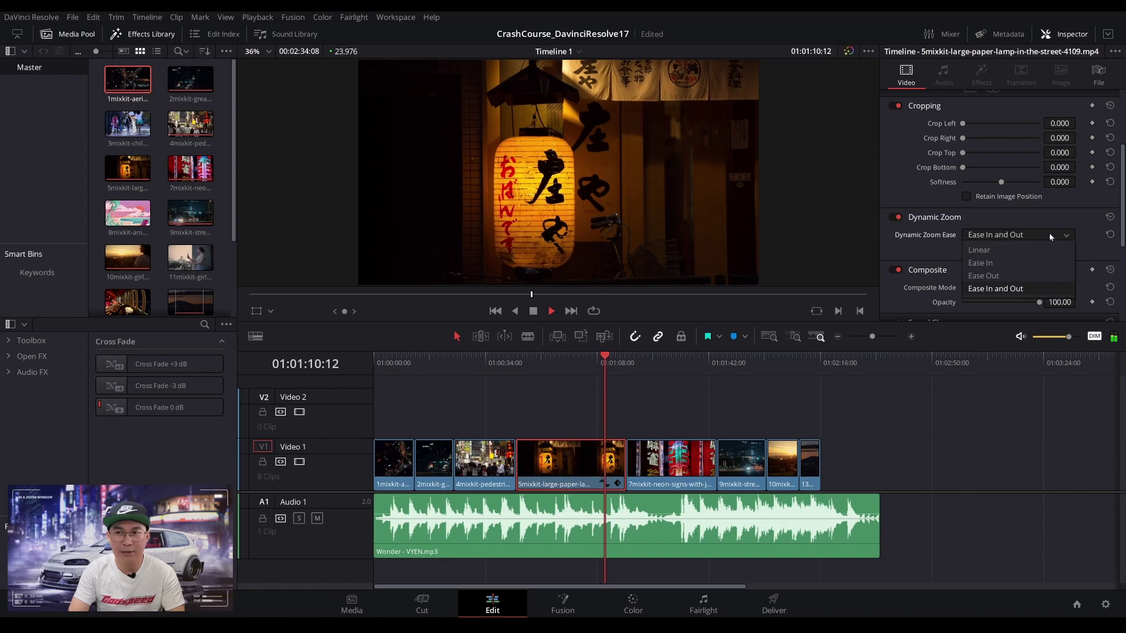
left_click(1035, 267)
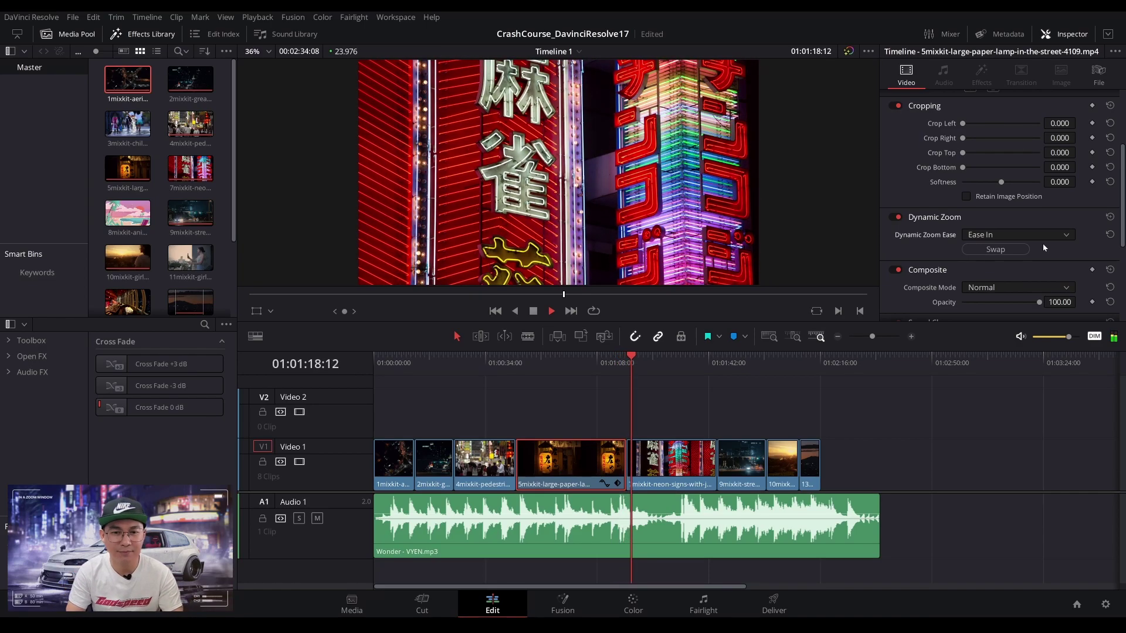
Enable Dynamic Zoom on the 7mixkit neon signs clip and play it back from its start.
left_click(894, 217)
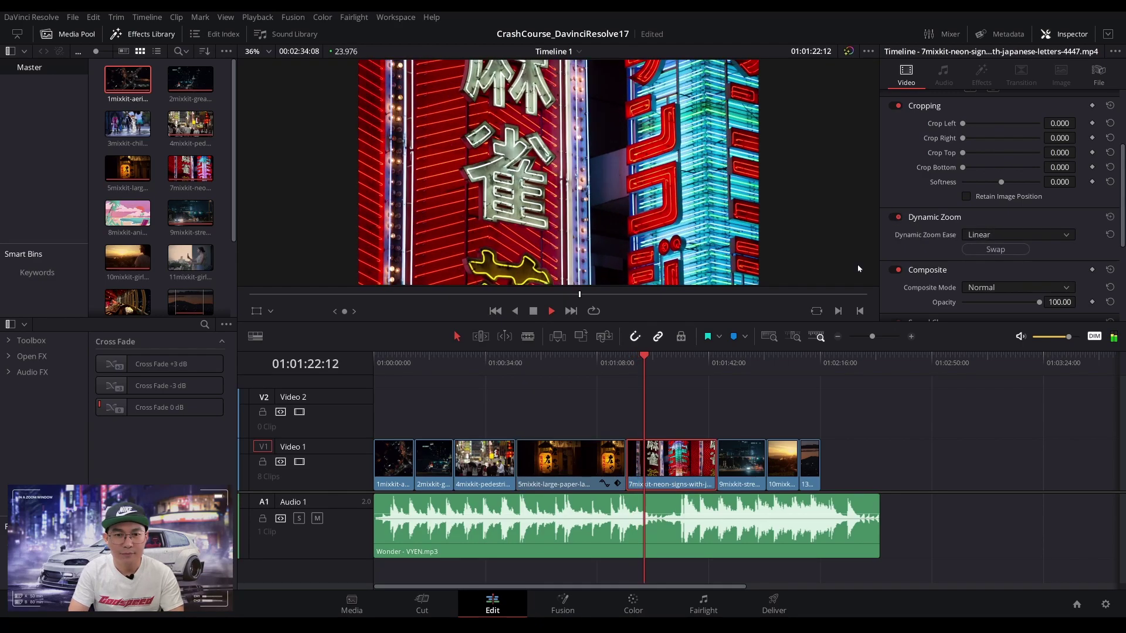
left_click(627, 361)
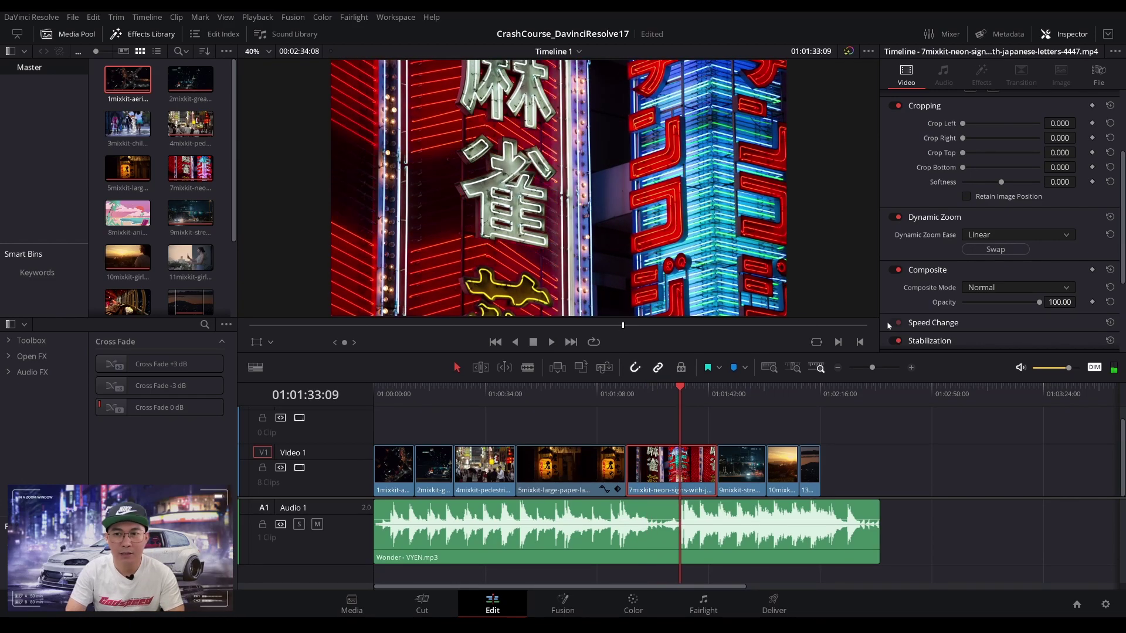
Lower the 7mixkit clip's opacity to about half, set its composite mode to Difference, and collapse the Composite settings.
left_click(951, 268)
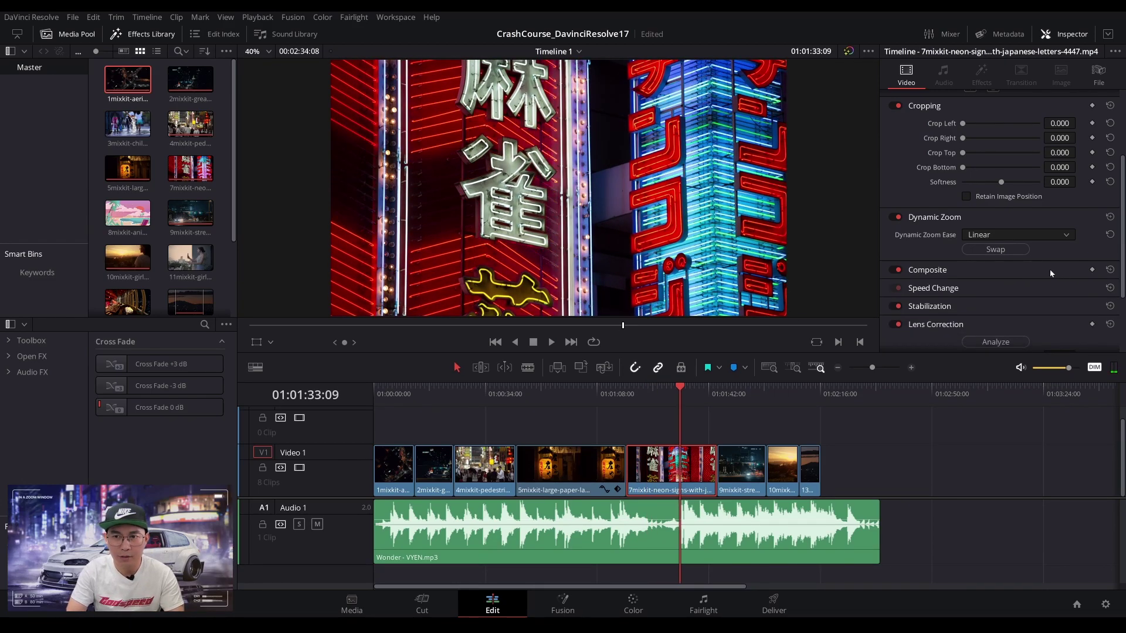
left_click(973, 273)
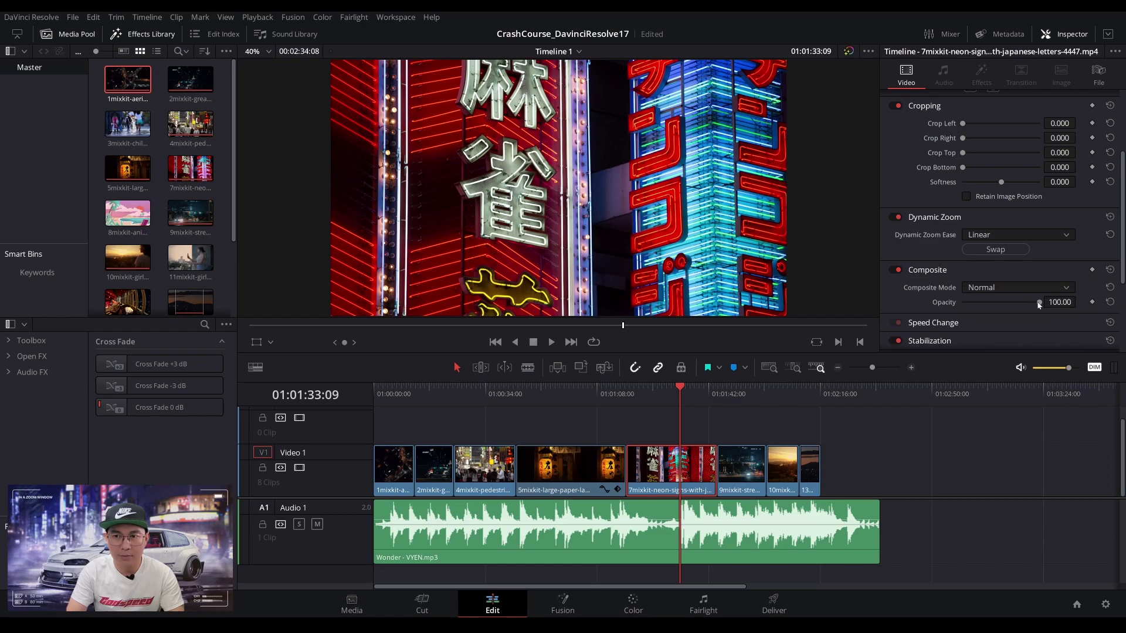
left_click_drag(1041, 302, 998, 304)
left_click(997, 286)
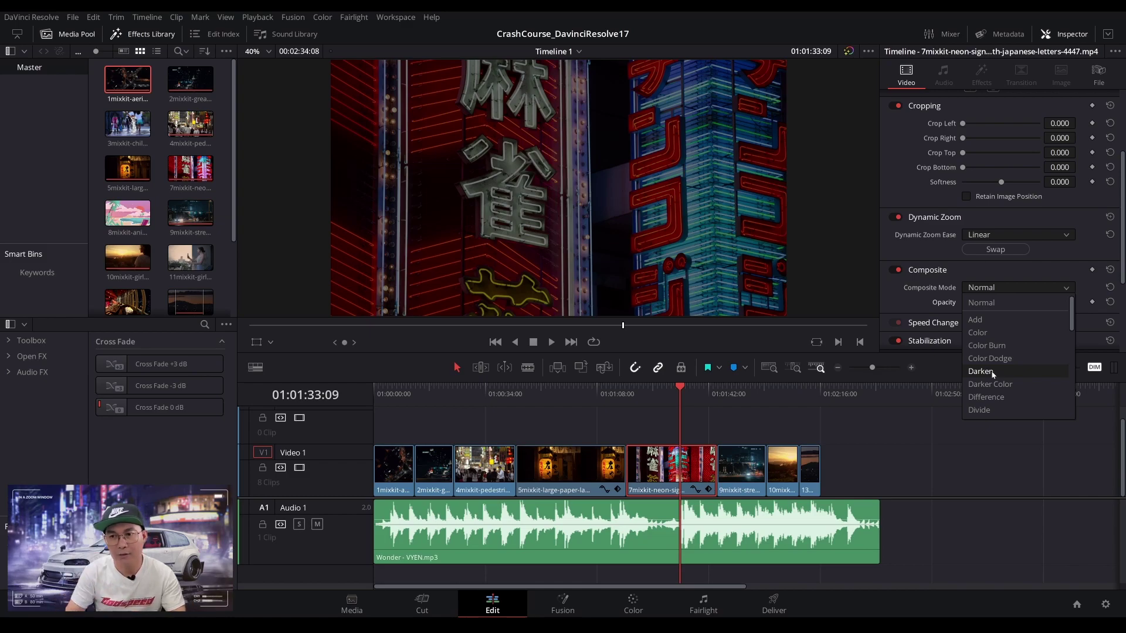
scroll(999, 367, "down", 1)
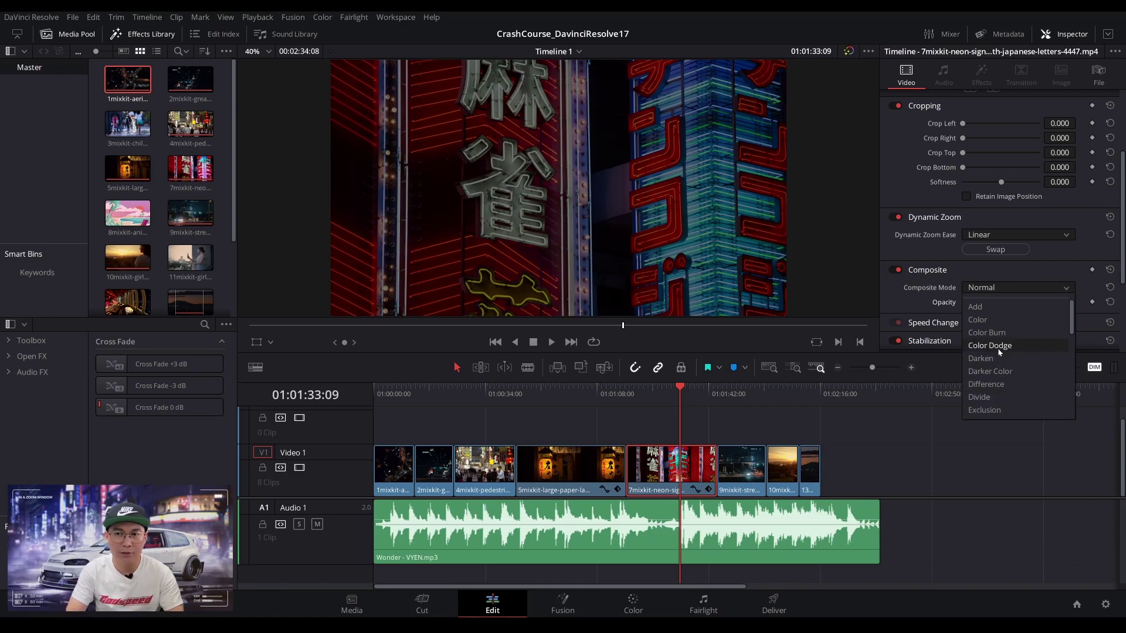
left_click(1004, 385)
left_click(1054, 275)
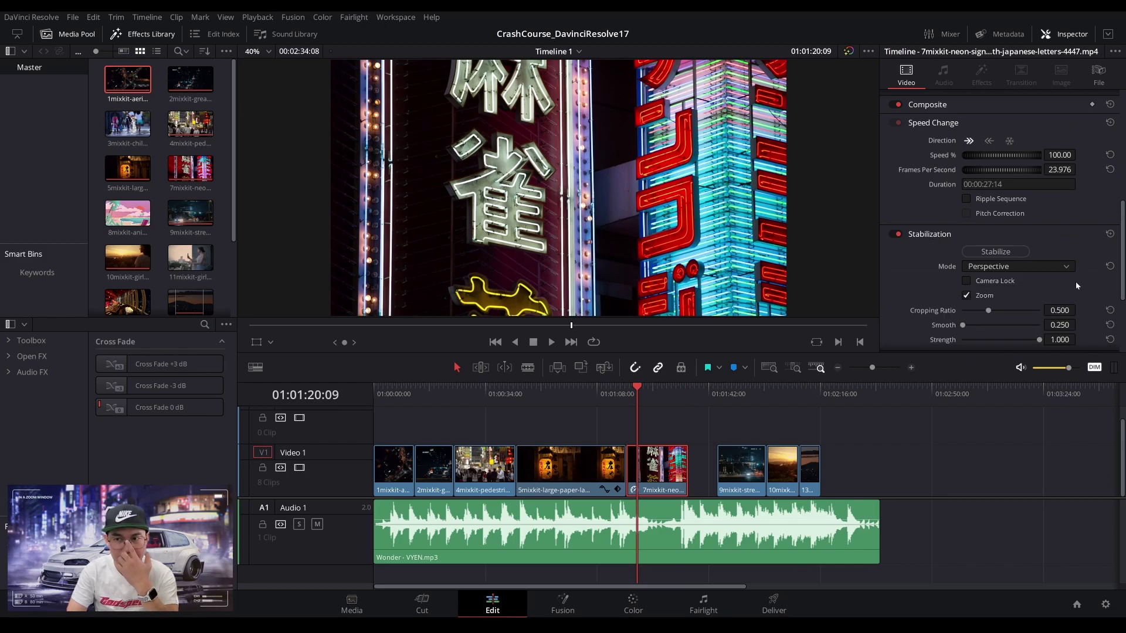
Check the stabilization mode of the 7mixkit clip and try Camera Lock, turning it back off.
left_click(1071, 270)
left_click(1070, 270)
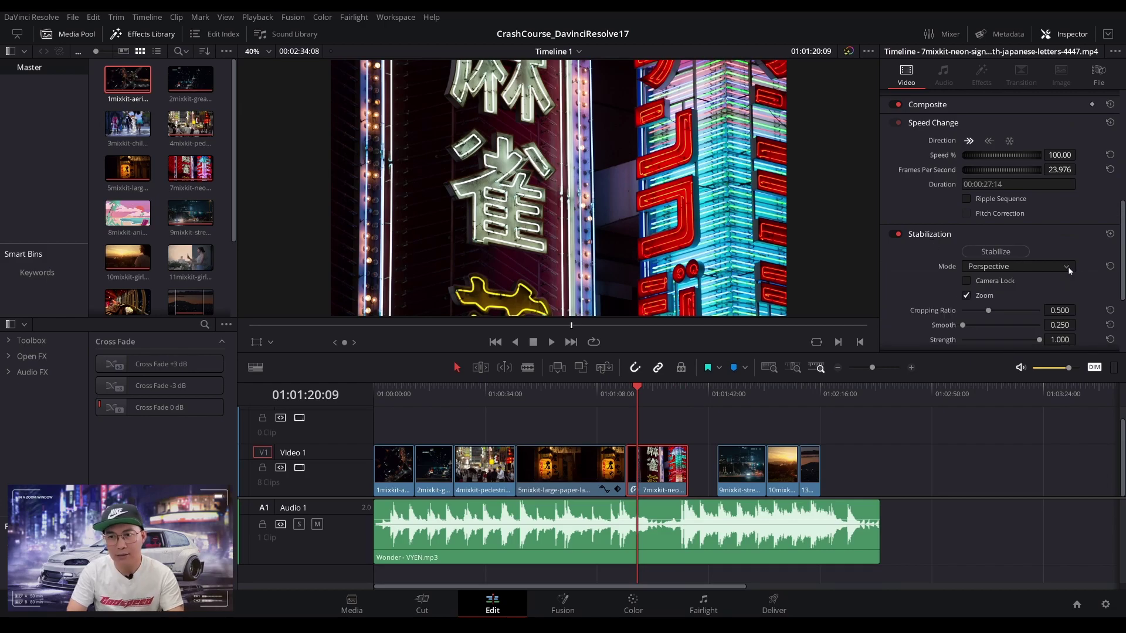
left_click(967, 282)
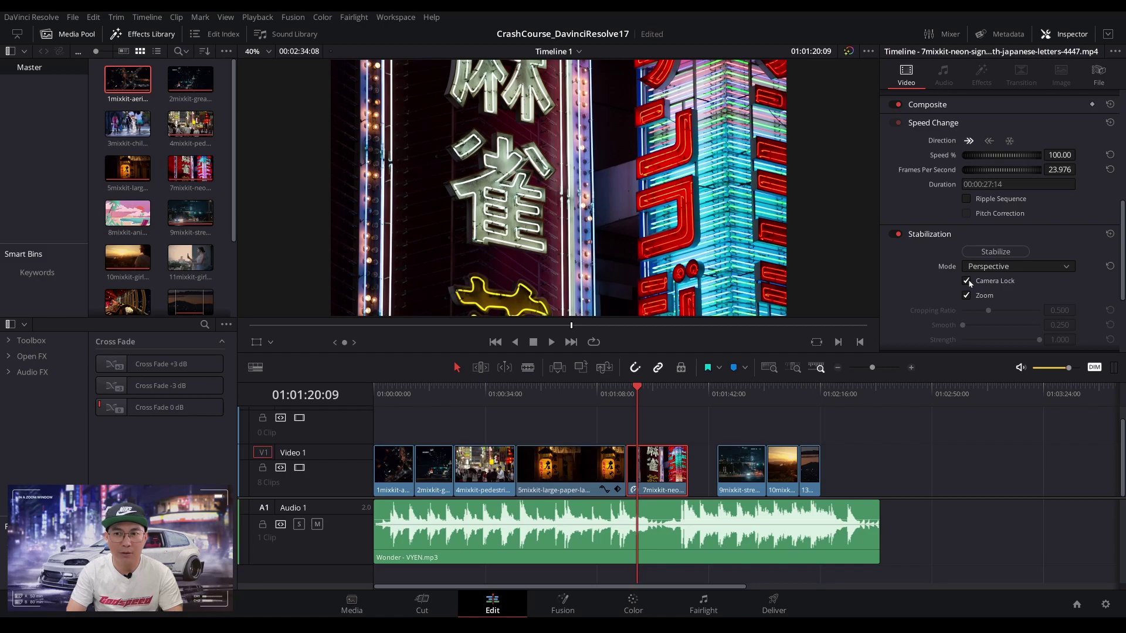
left_click(967, 282)
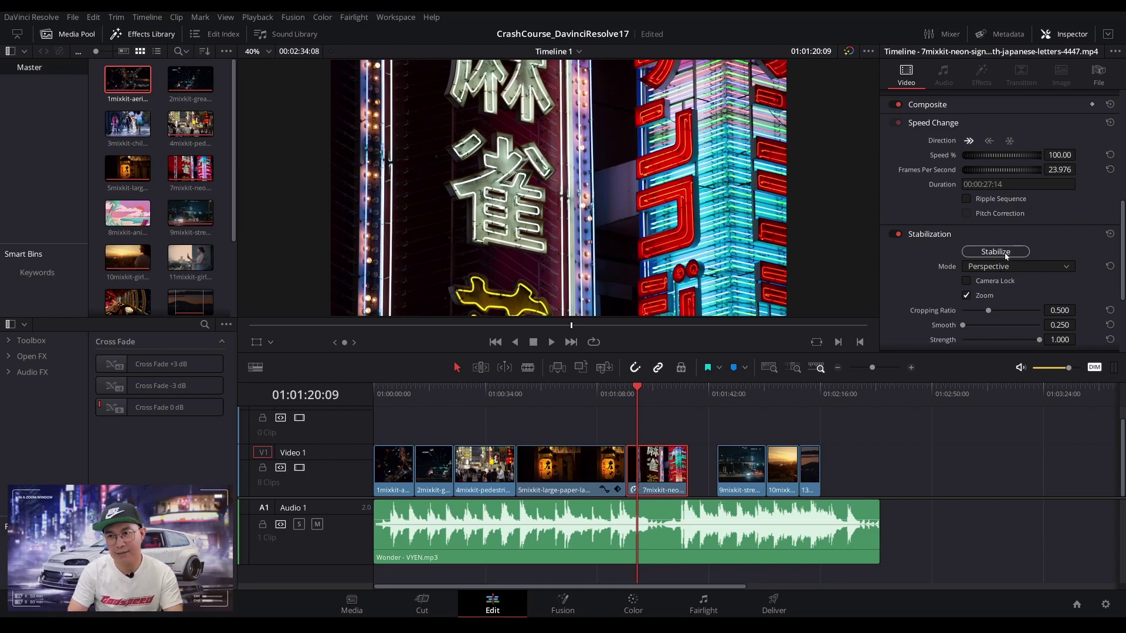
left_click_drag(1124, 276, 1121, 346)
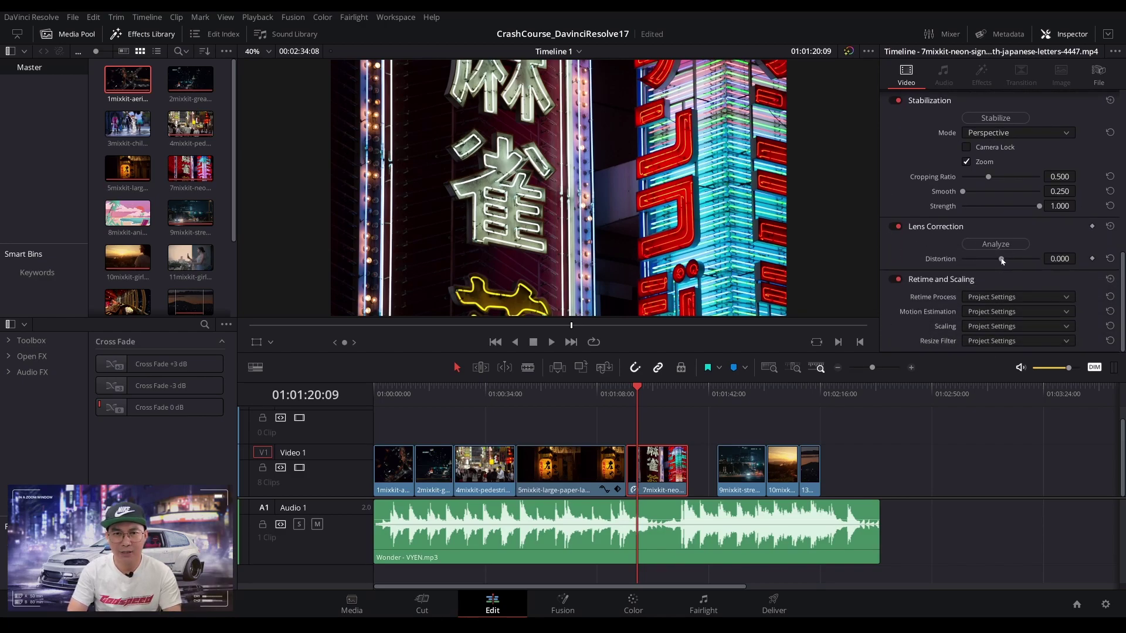
Try lens distortion values of 0.023, 0.511 and 0.252 on the 7mixkit neon signs clip and switch Lens Correction off.
left_click_drag(1003, 261, 1004, 261)
left_click(583, 403)
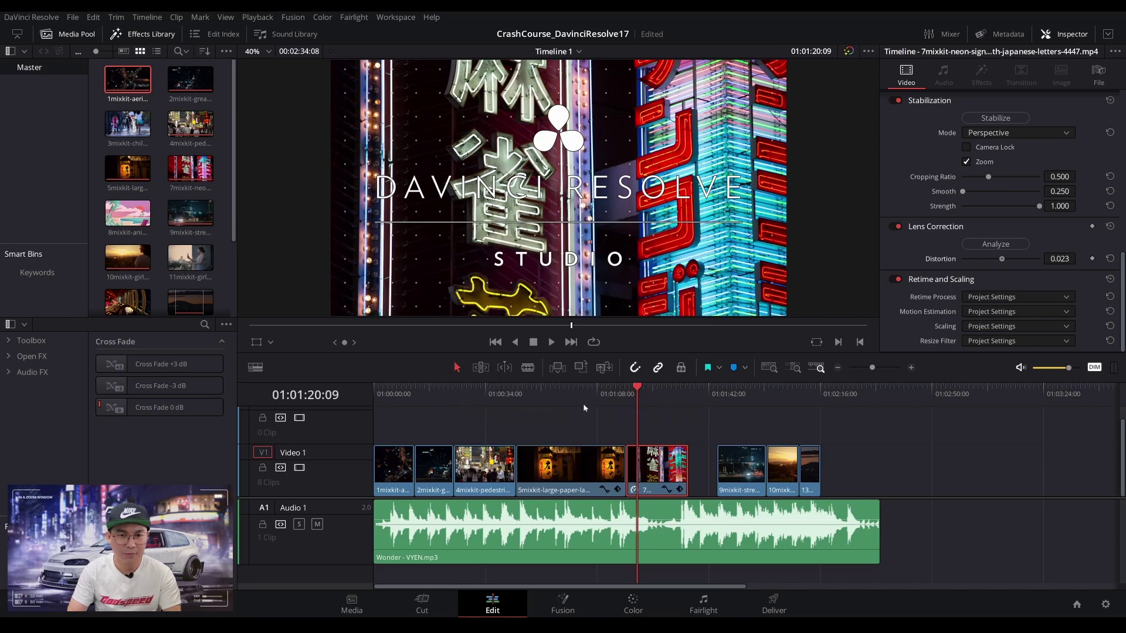
mouse_move(1002, 297)
left_mouse_down()
mouse_move(1021, 298)
mouse_move(977, 298)
mouse_move(1021, 298)
left_mouse_up()
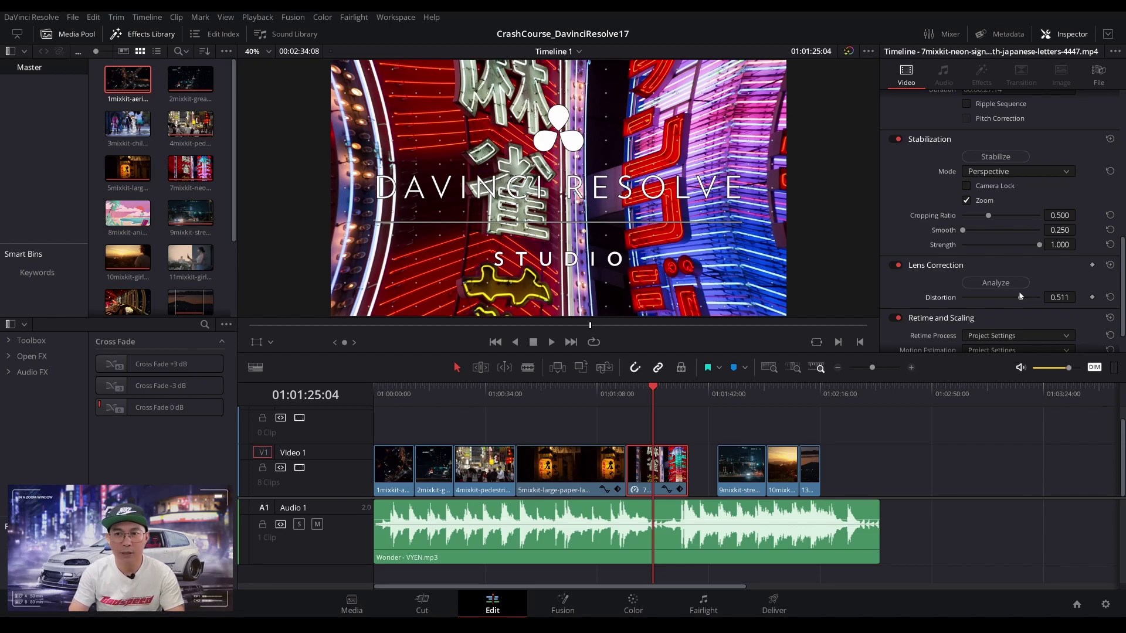
mouse_move(1022, 300)
left_mouse_down()
mouse_move(990, 301)
mouse_move(1012, 301)
left_mouse_up()
left_click(897, 266)
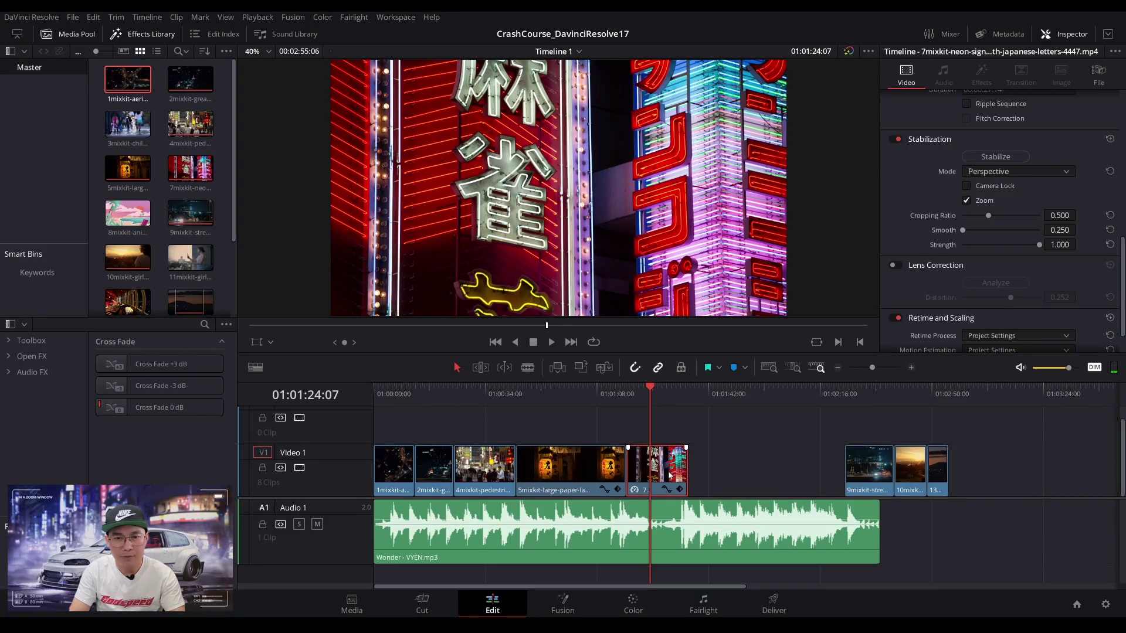
Duplicate the 7mixkit clip directly after the original on Video 1 and disable Dynamic Zoom on the copy.
left_click_drag(670, 475, 721, 476)
left_click(706, 397)
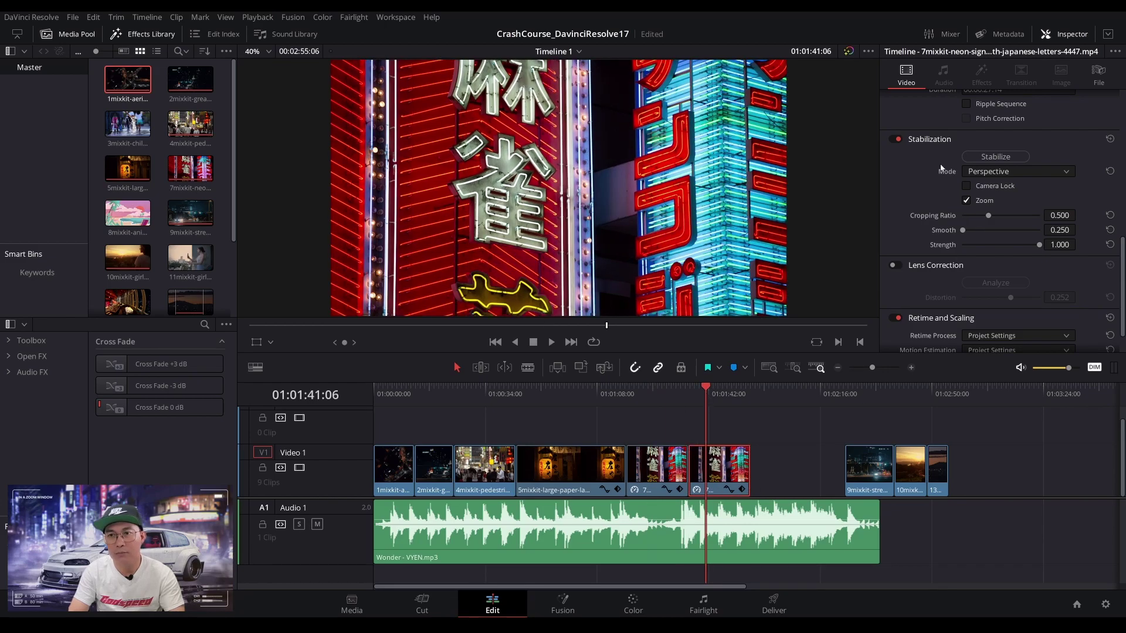
scroll(1060, 217, "up", 5)
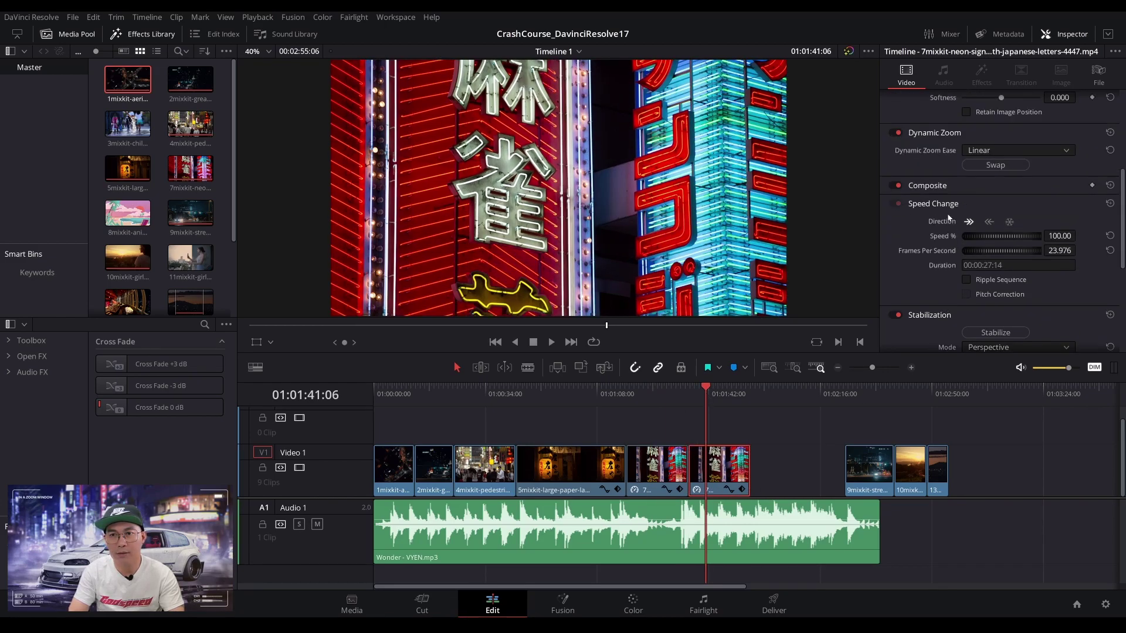
left_click(895, 168)
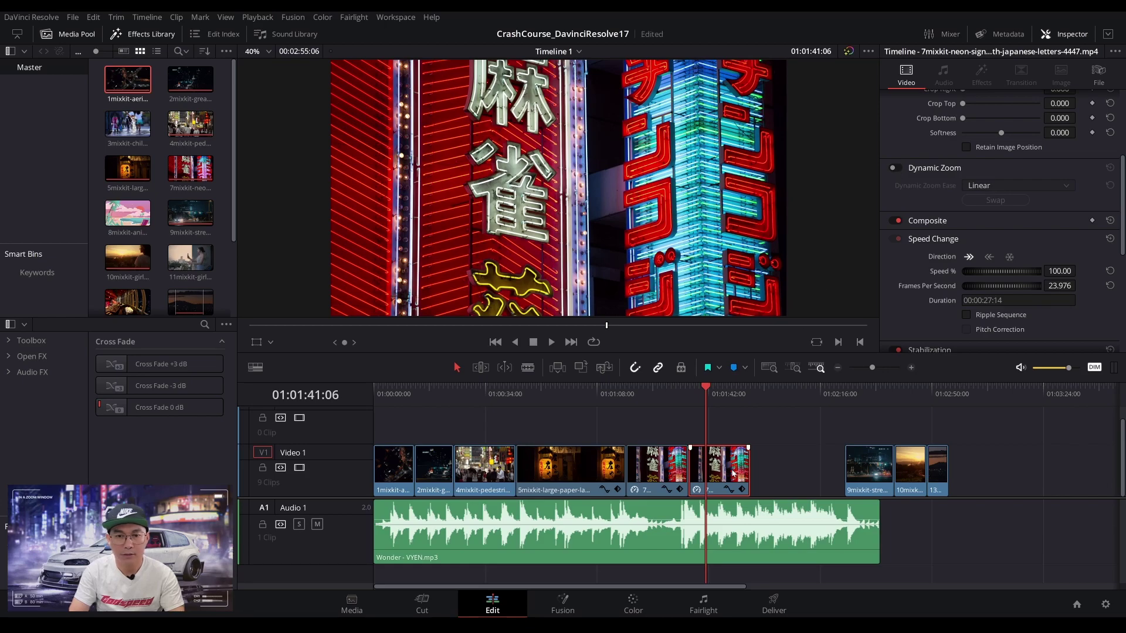
Try moving the duplicate neon signs clip to the track above so that it overlaps the original, and undo the move.
left_click_drag(736, 470, 710, 431)
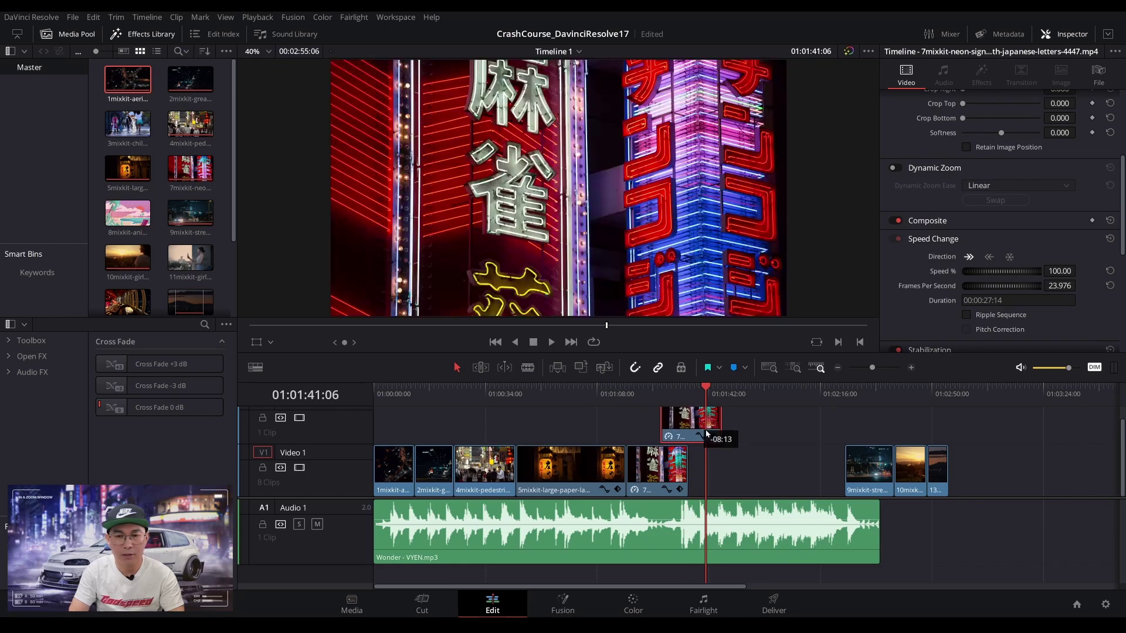
left_click(662, 391)
key("ctrl+z")
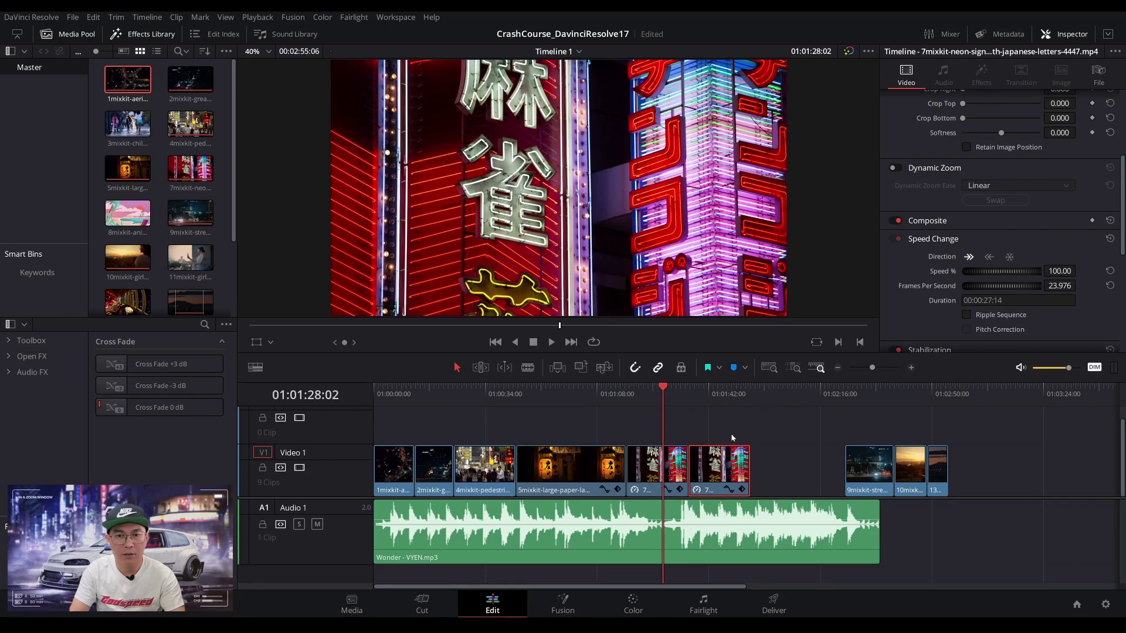
Play back the original and duplicate neon signs clips from their starts to compare them with and without Dynamic Zoom.
left_click(629, 392)
key("space")
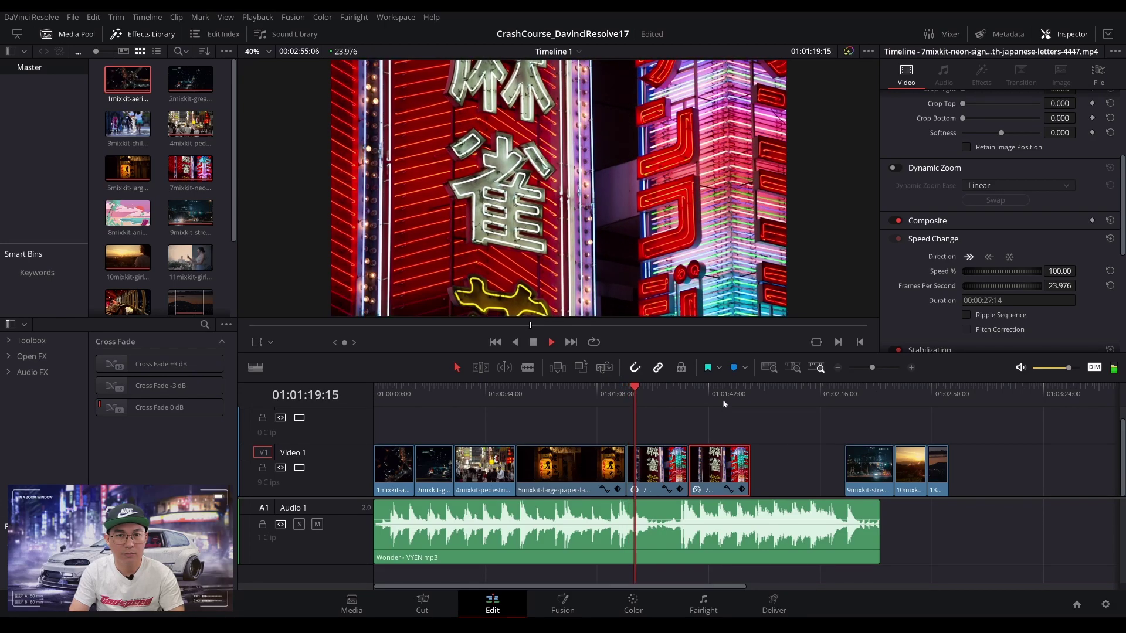
left_click(691, 392)
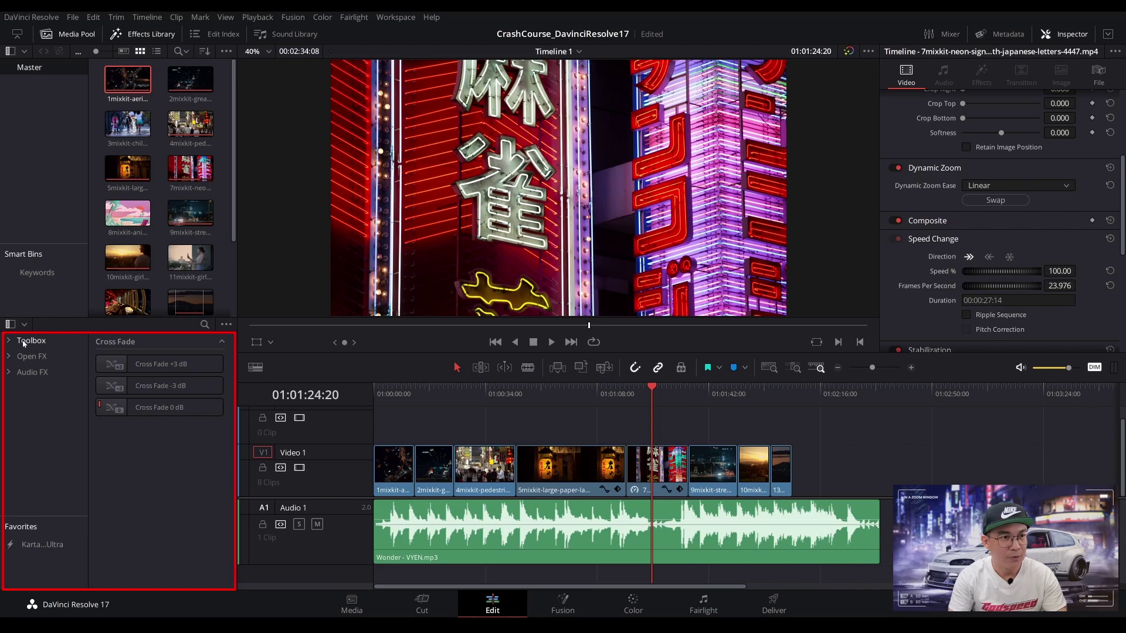
Show the Toolbox's video transitions and preview Arrow Iris on the enlarged first clip with the playhead at 01:00:08:13.
left_click(23, 343)
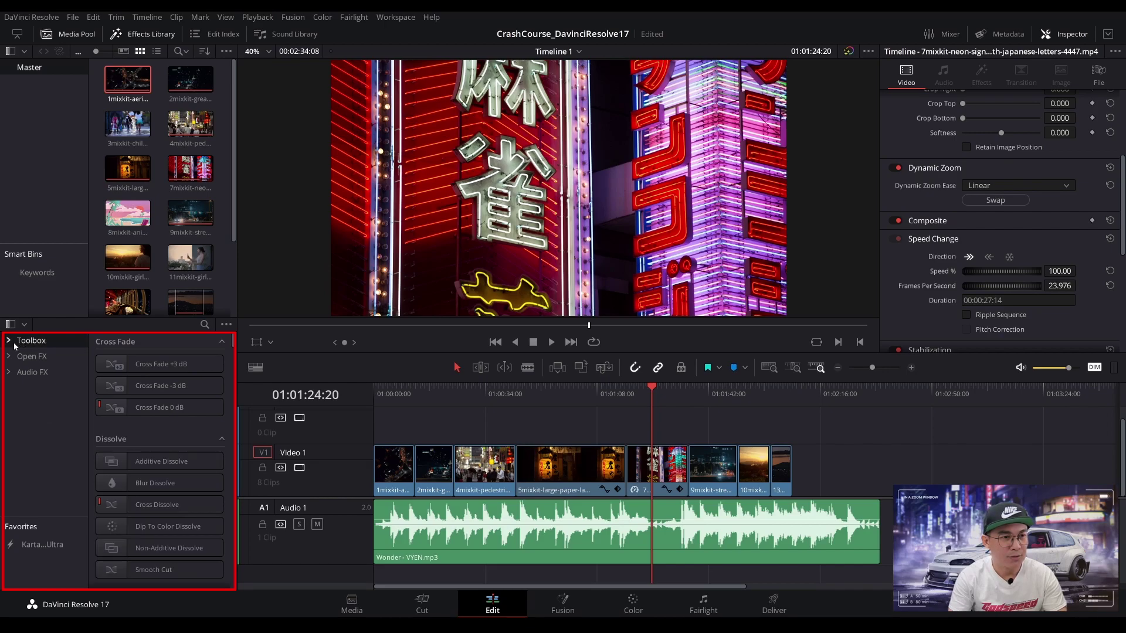
left_click(9, 342)
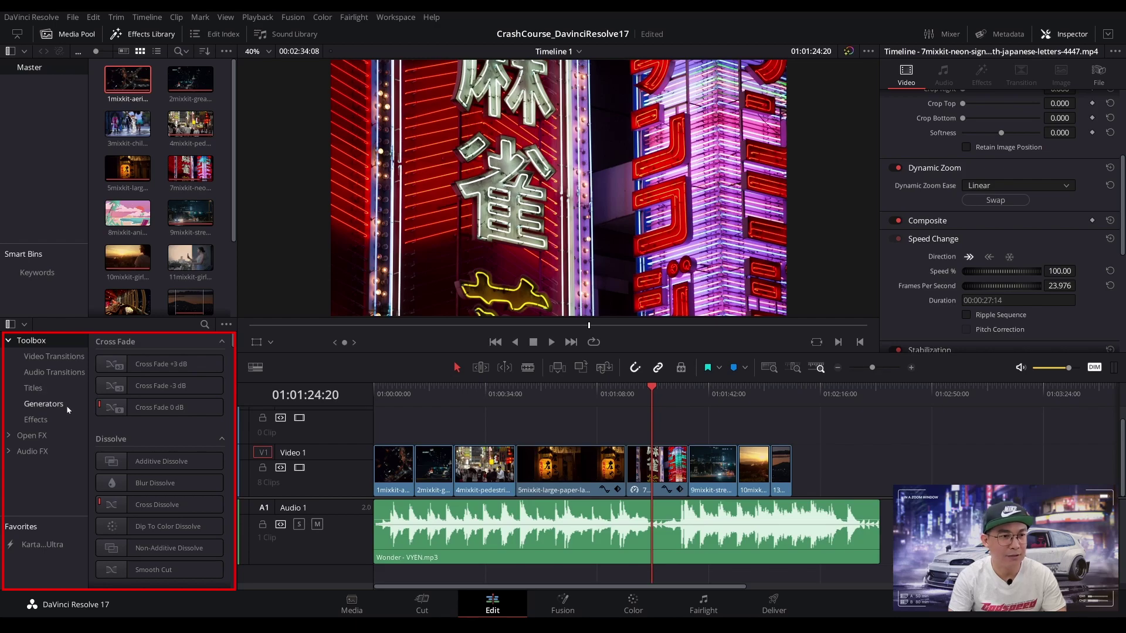
left_click(68, 359)
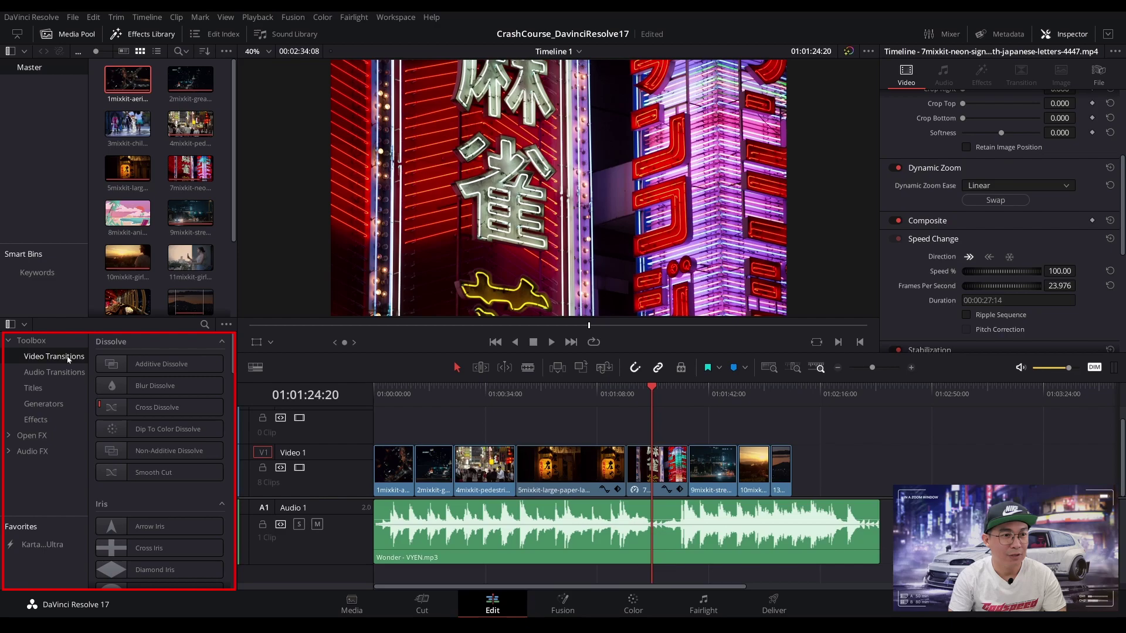
left_click(402, 392)
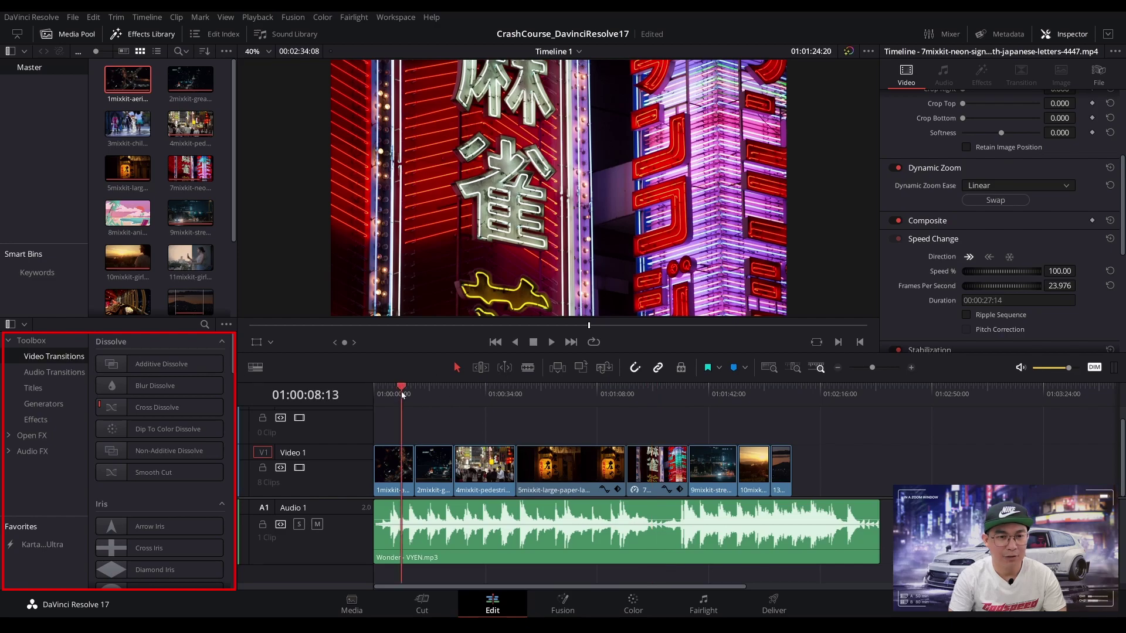
left_click_drag(872, 370, 892, 370)
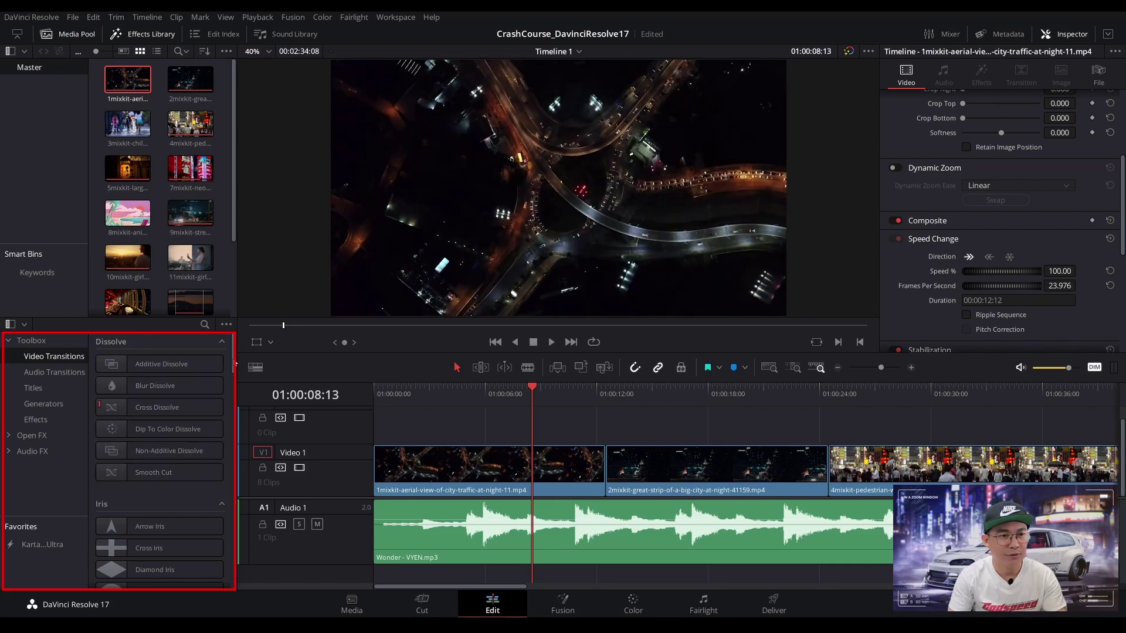
scroll(233, 364, "down", 4)
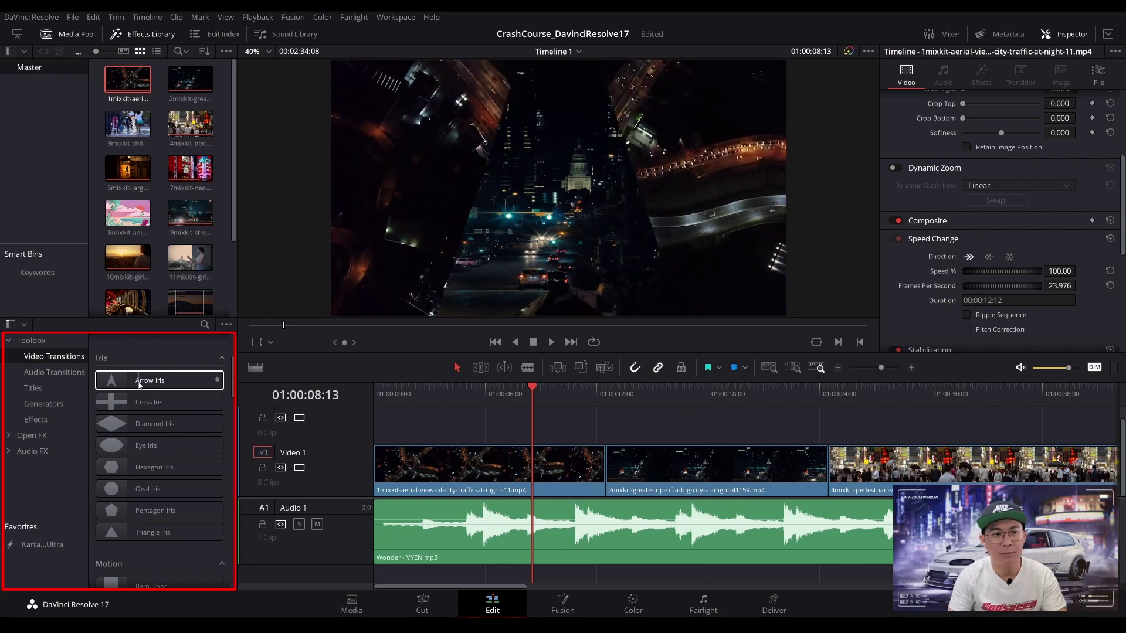
Place the playhead at 01:00:23:12 near the end of the 2mixkit clip and preview the Motion, Shape and Wipe transitions.
left_click(811, 392)
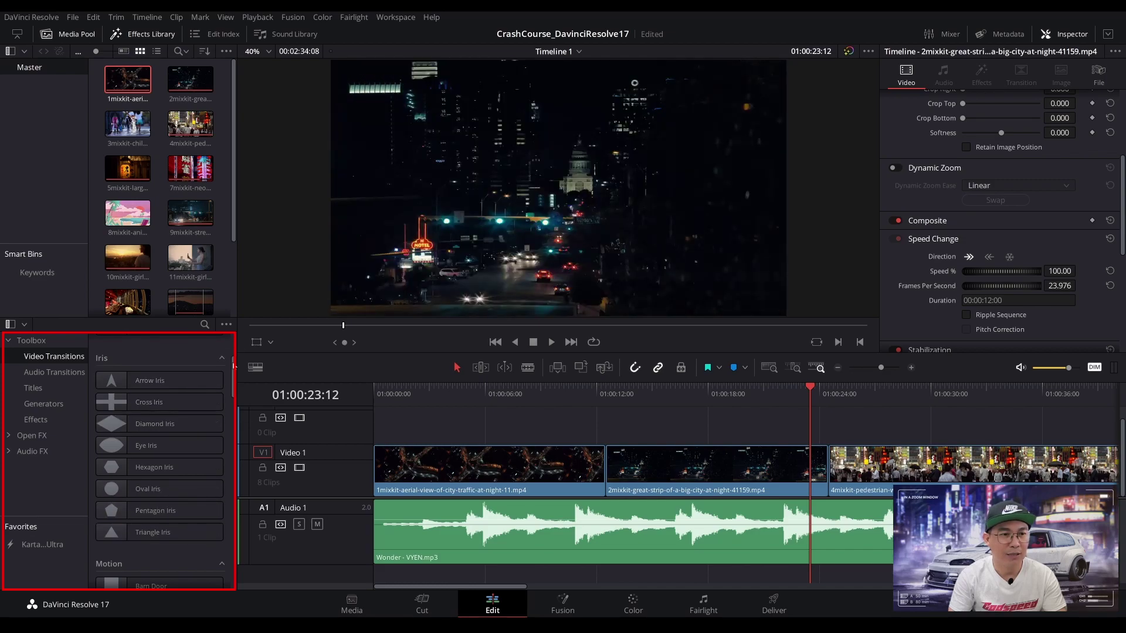
left_click_drag(235, 369, 232, 403)
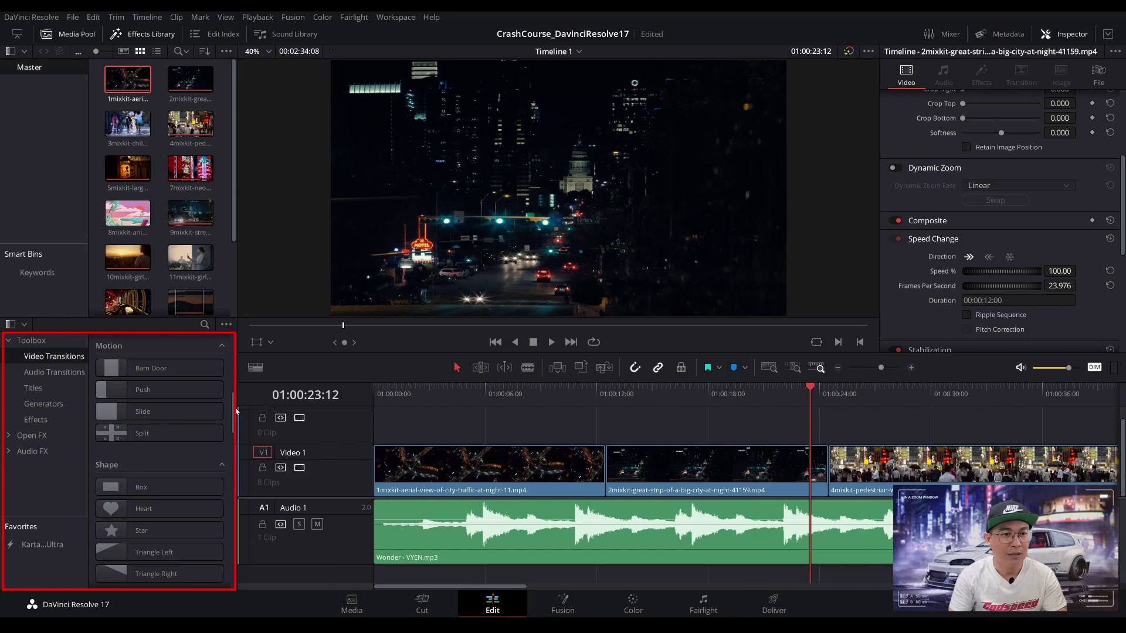
left_click_drag(237, 410, 237, 423)
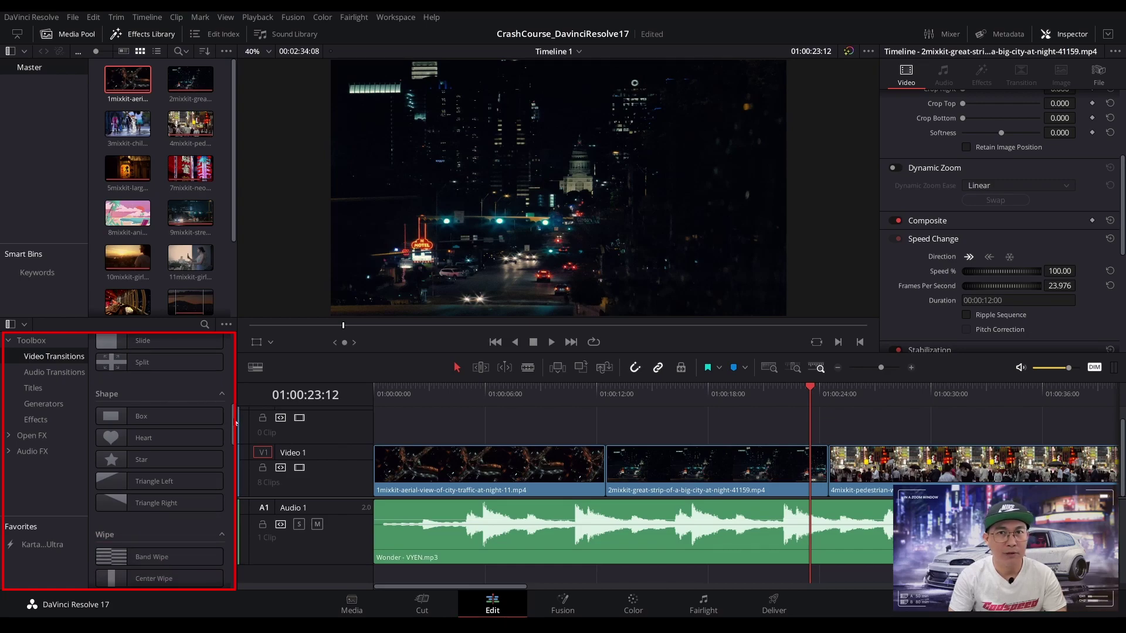
left_click_drag(236, 422, 233, 430)
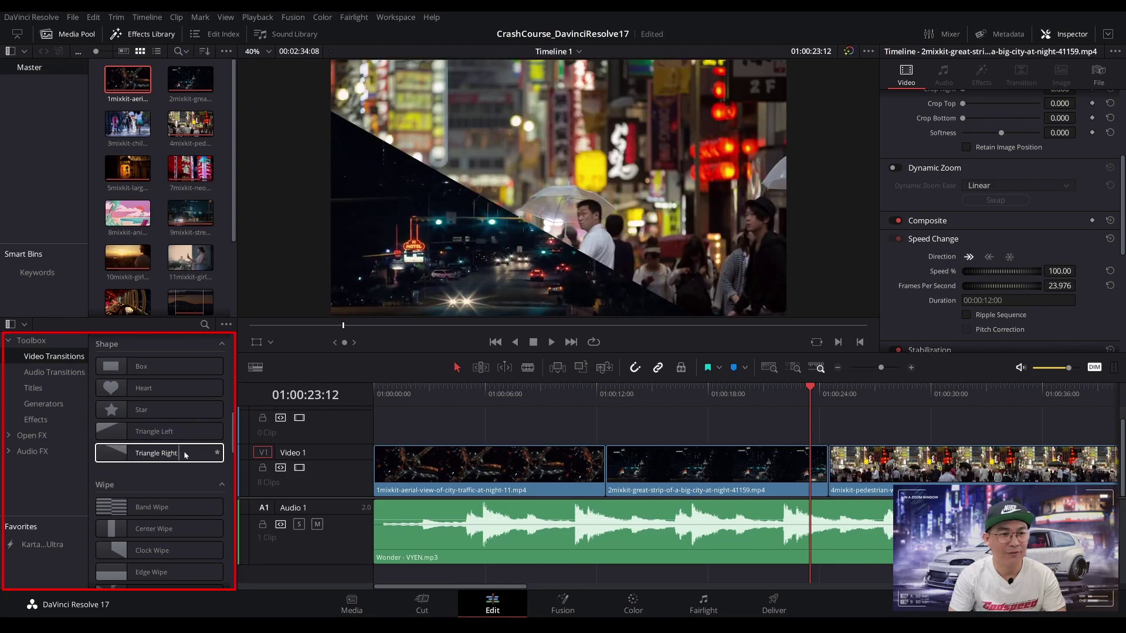
scroll(236, 451, "down", 5)
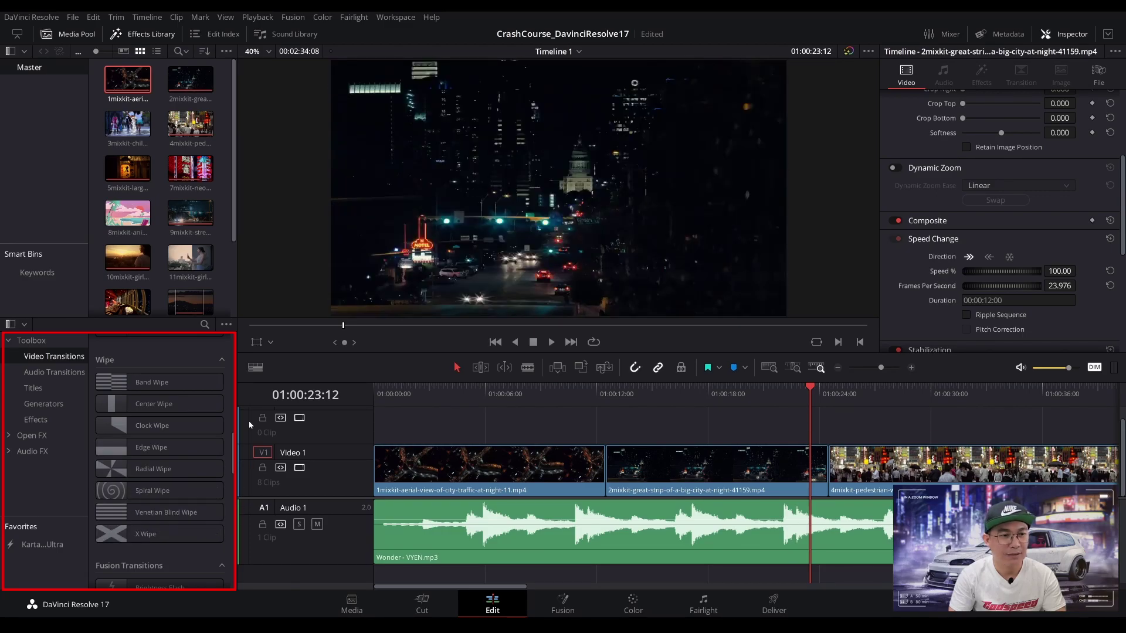
Browse the Fusion Transitions, preview Pan Left and try marking it as a favorite.
left_click_drag(236, 447, 240, 482)
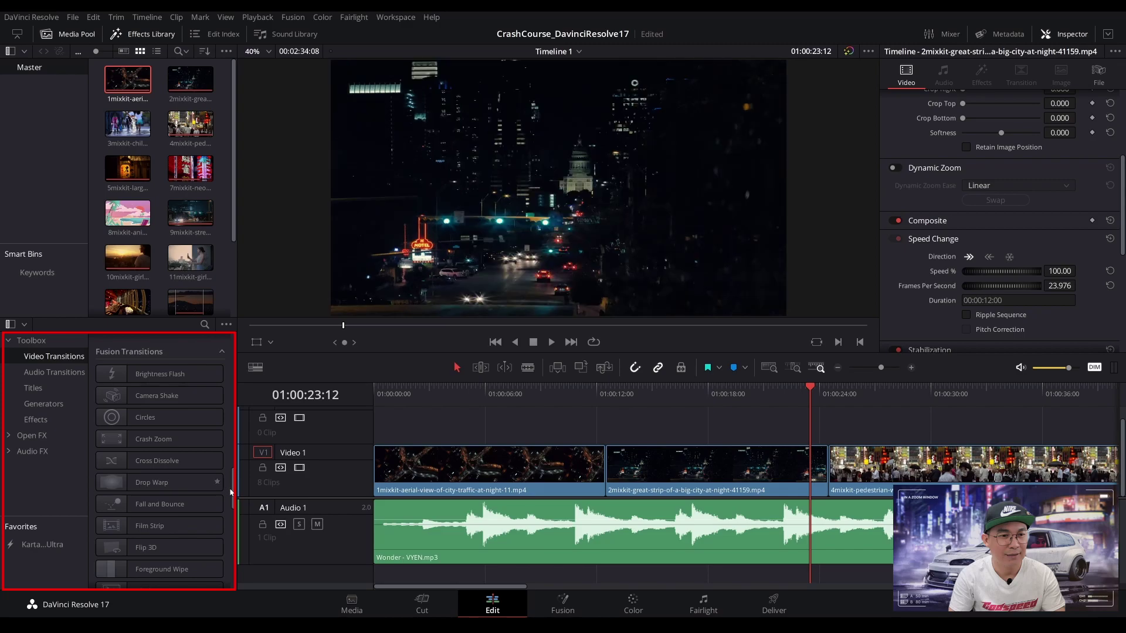
scroll(237, 490, "down", 5)
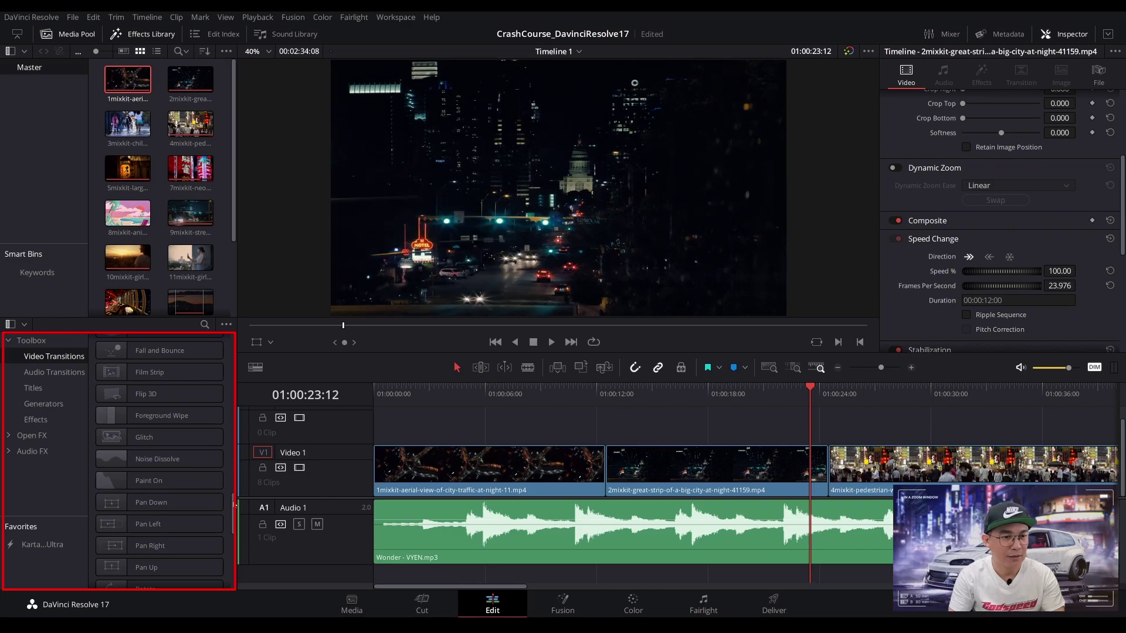
left_click_drag(234, 503, 236, 526)
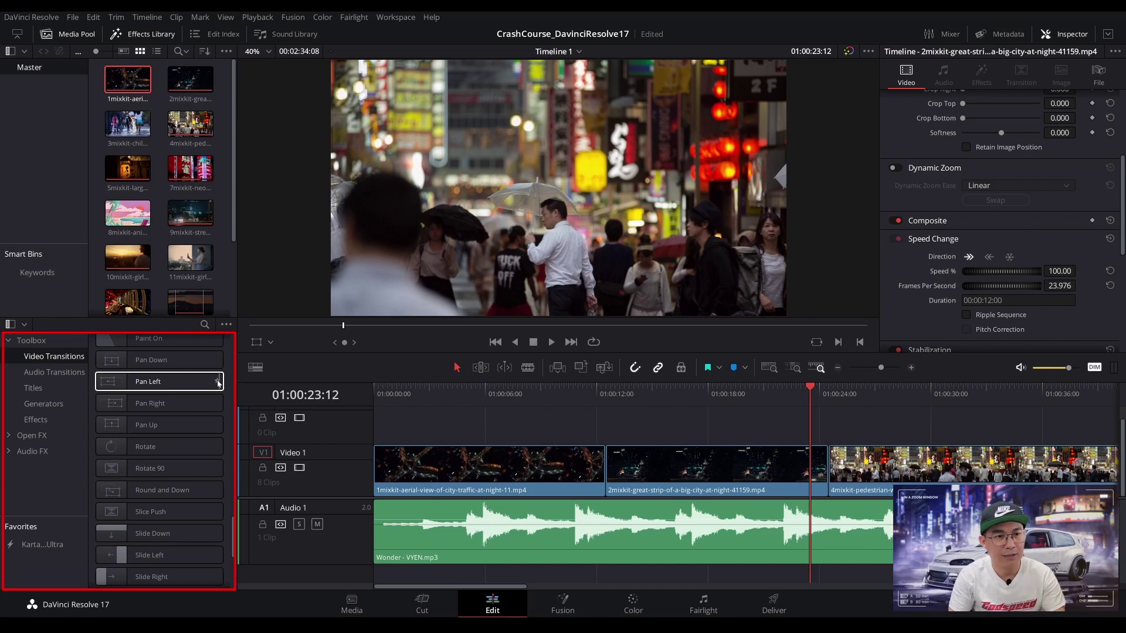
left_click(218, 382)
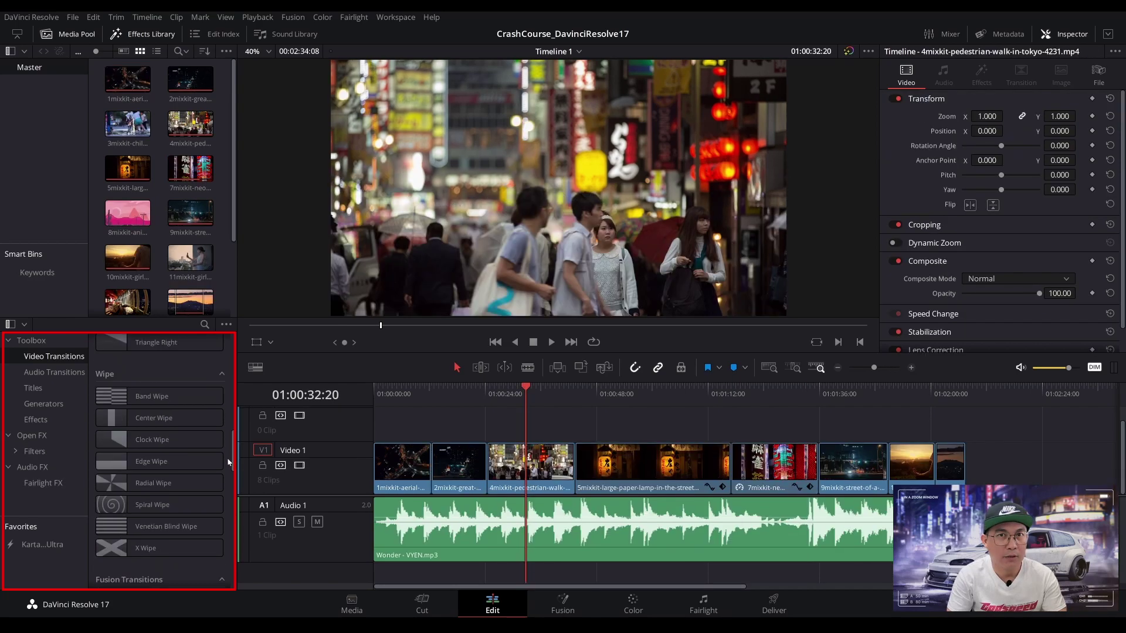
Look through the video transition categories once more and show the audio transitions.
scroll(229, 504, "down", 5)
scroll(228, 503, "up", 3)
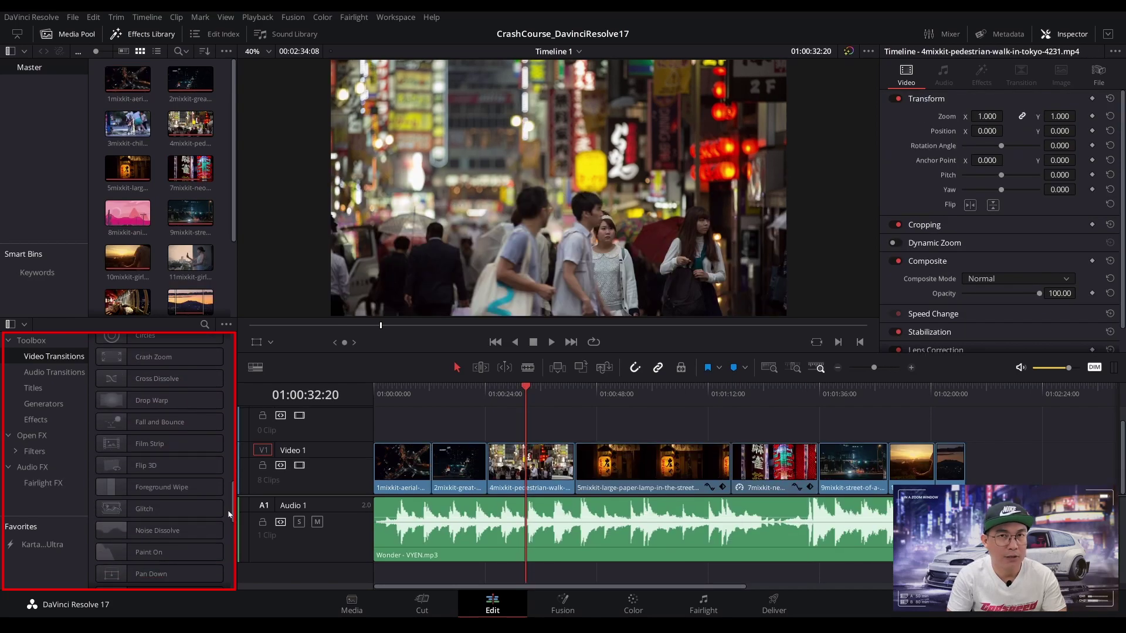
left_click_drag(227, 480, 228, 348)
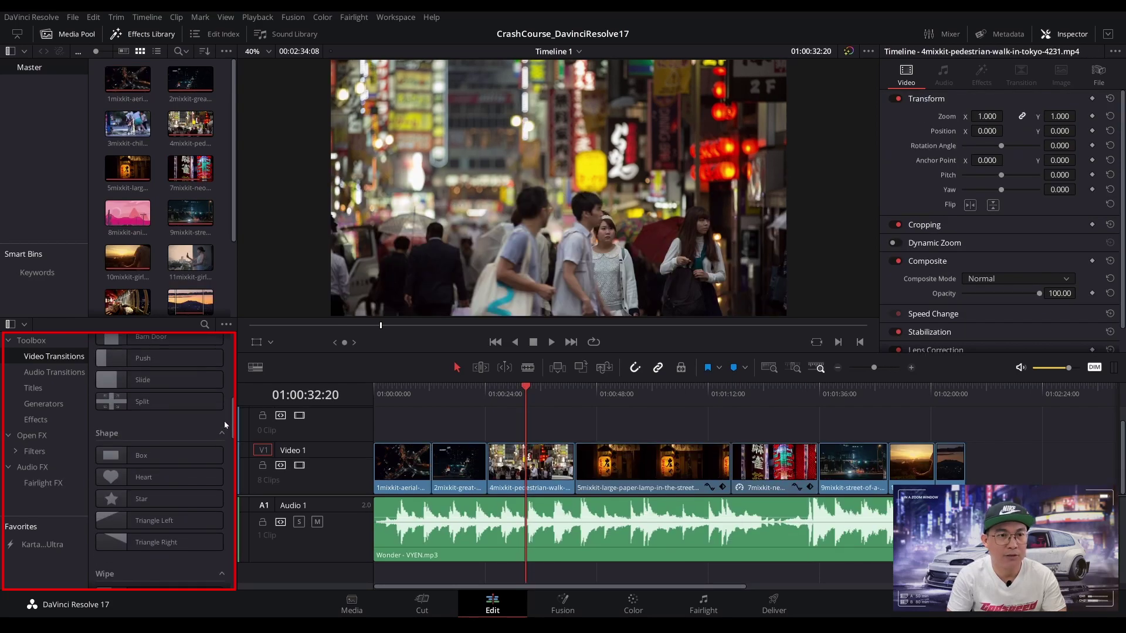
left_click(53, 373)
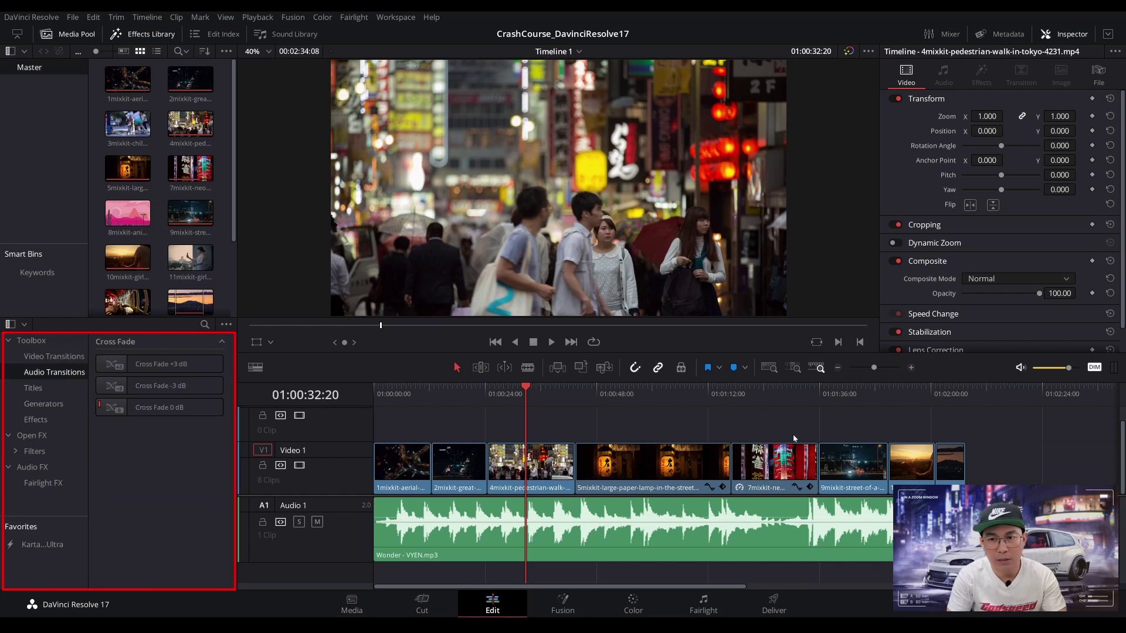
Place a second copy of the Wonder - VYEN.mp3 music directly after the first on Audio 1, trimming the first clip's end.
left_click(837, 368)
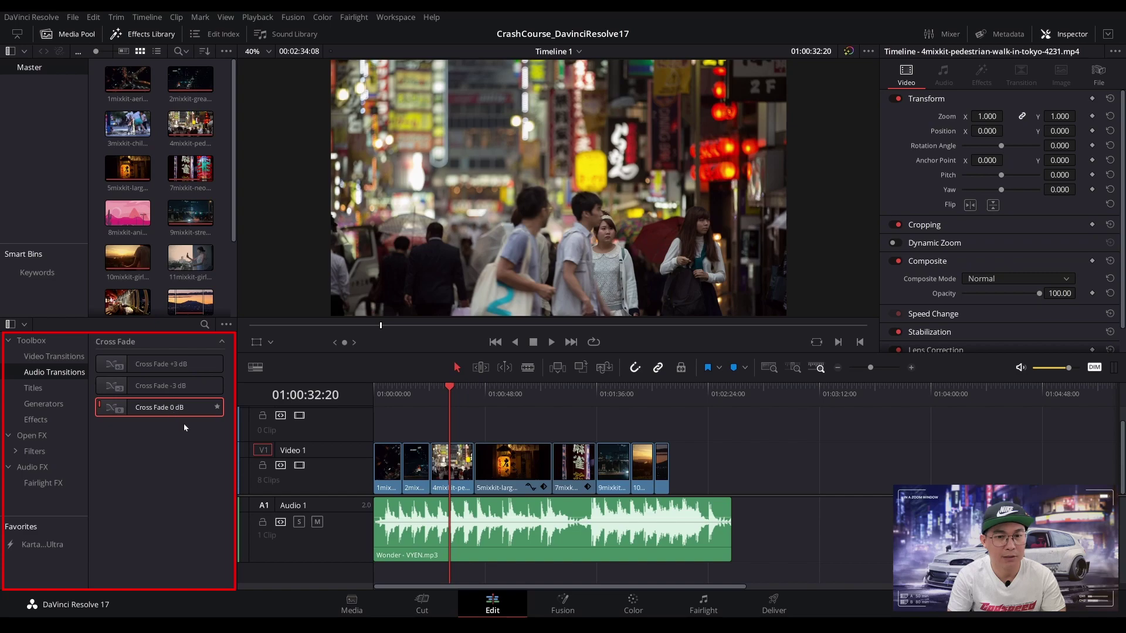
left_click_drag(601, 556, 894, 536)
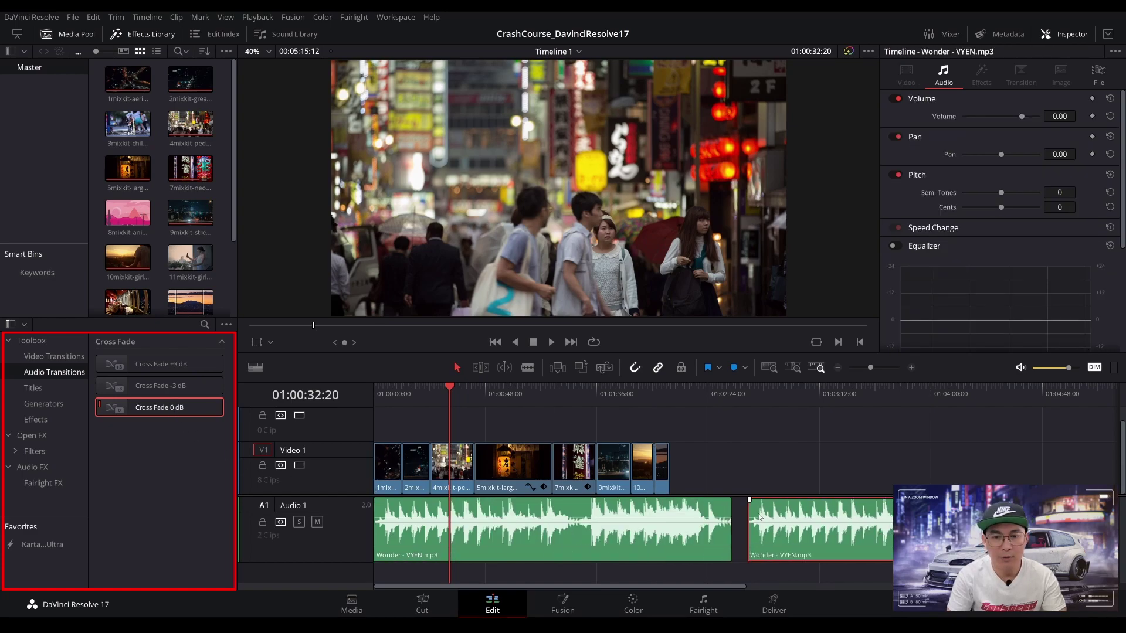
left_click_drag(760, 517, 830, 520)
left_click_drag(729, 511, 709, 511)
left_click_drag(824, 518, 700, 510)
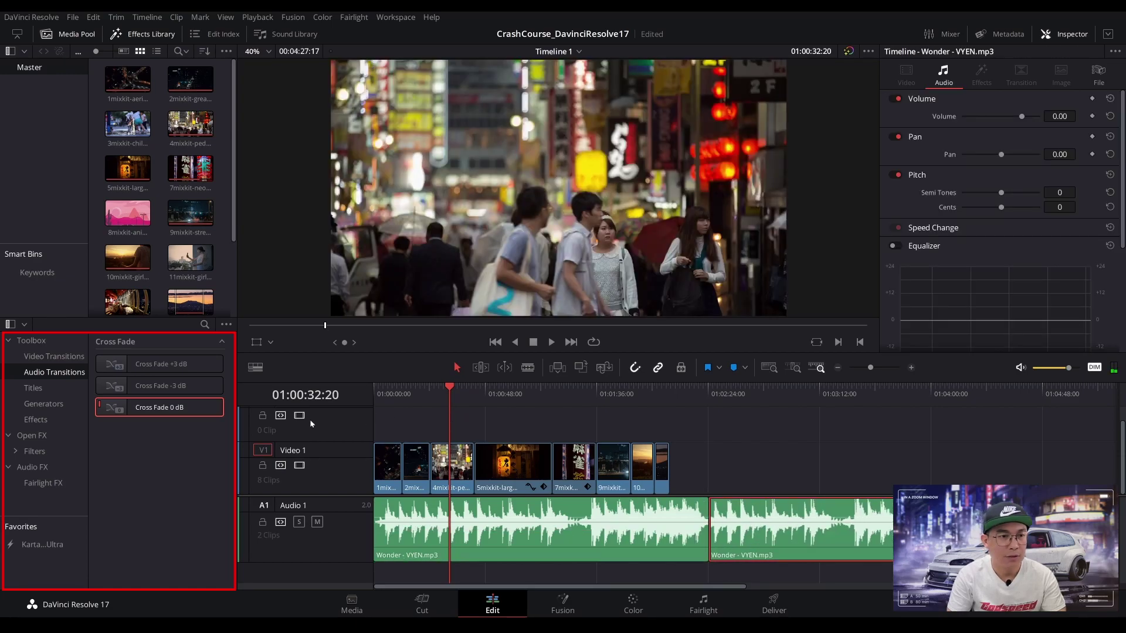
Apply the Cross Fade 0 dB audio transition between the two Wonder - VYEN.mp3 clips and play the timeline.
left_click_drag(139, 410, 592, 532)
left_click(579, 392)
key("space")
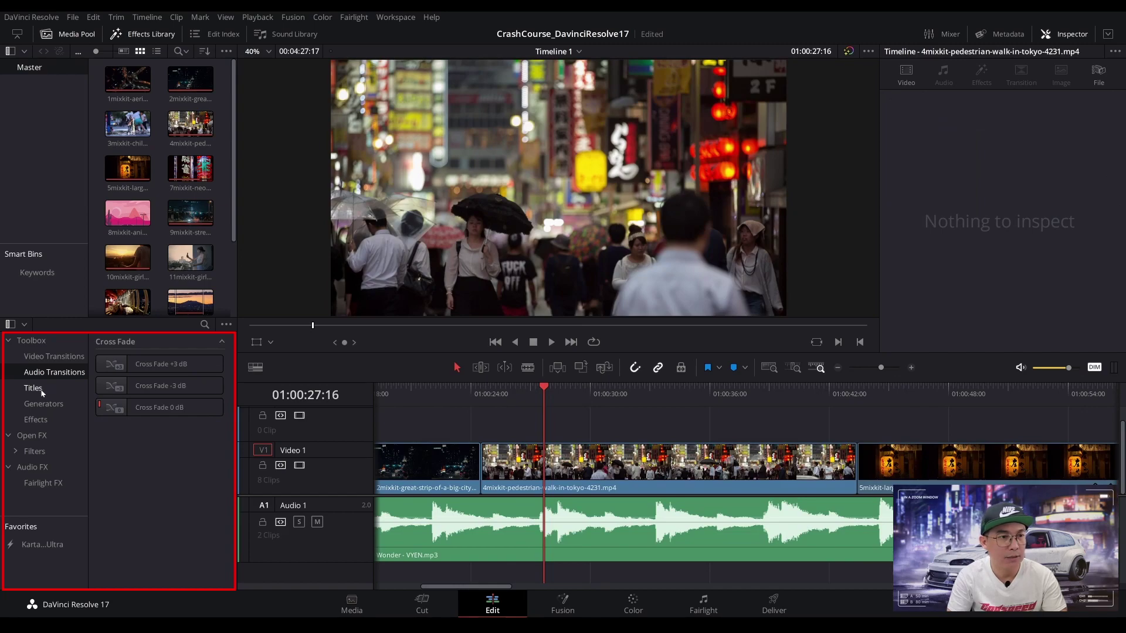
Browse the available title presets, including the Fusion Titles, and preview several of them.
left_click(33, 388)
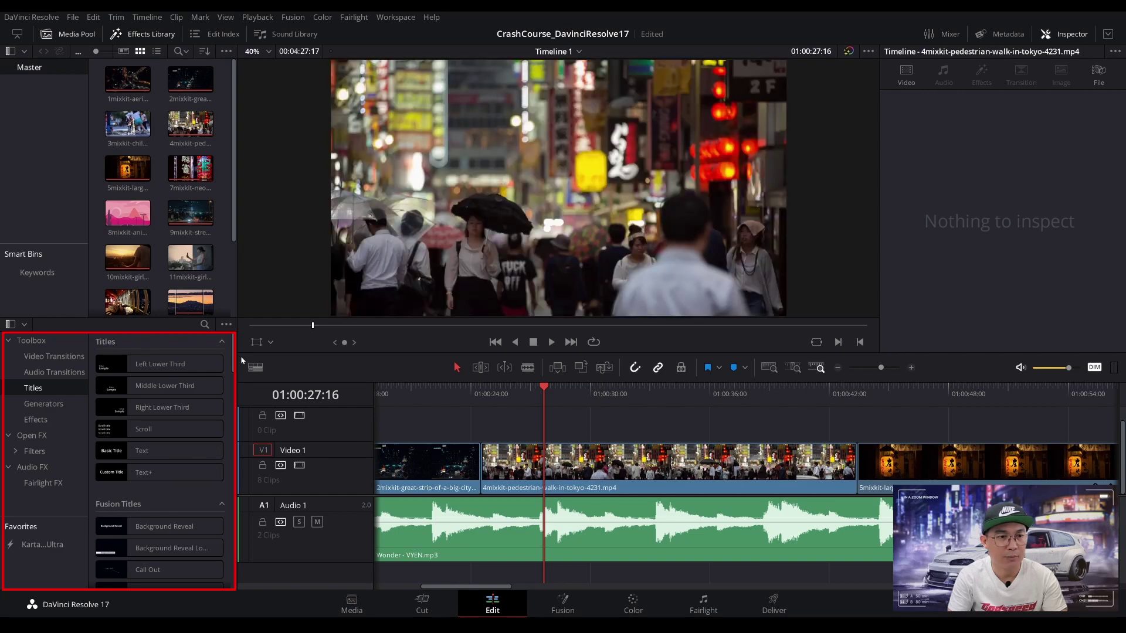
scroll(237, 362, "down", 5)
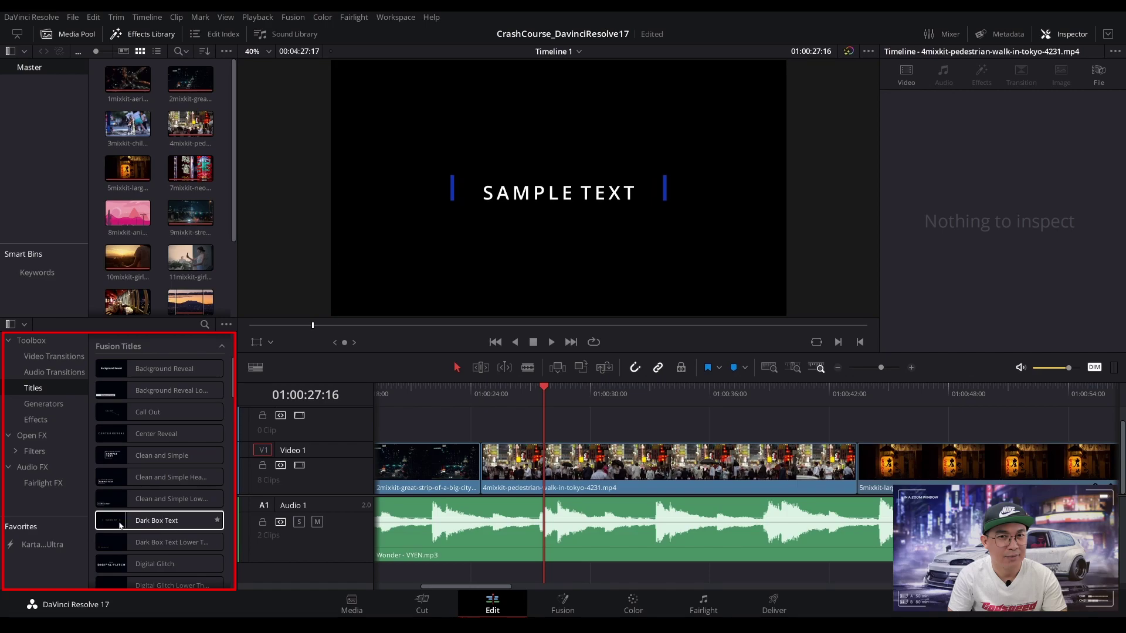
scroll(120, 398, "down", 5)
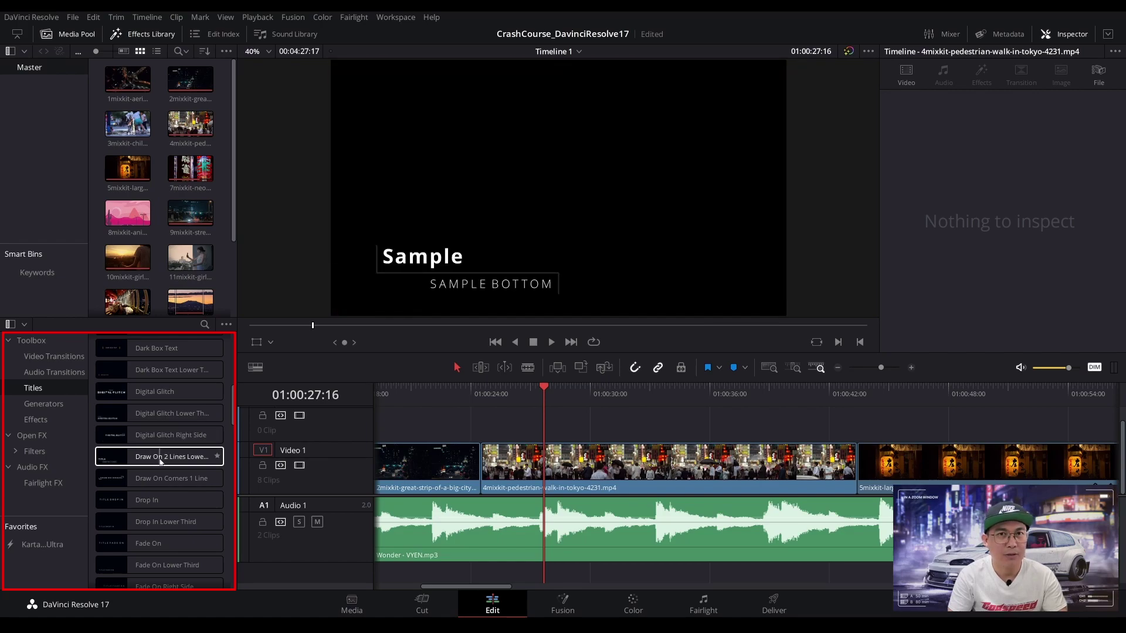
left_click(130, 482)
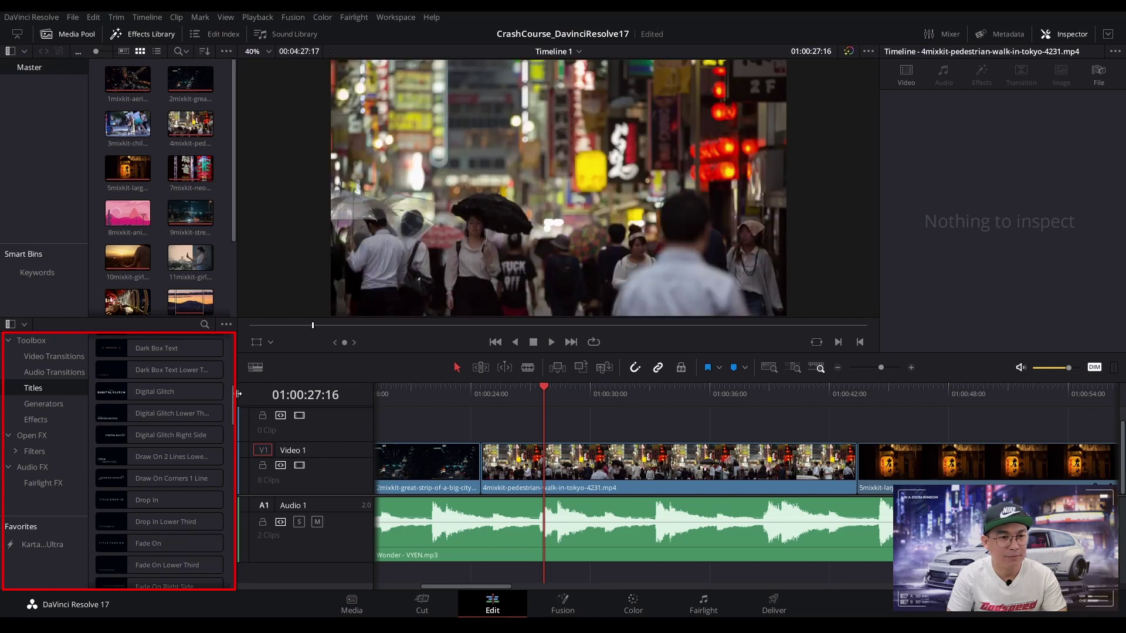
scroll(158, 458, "down", 8)
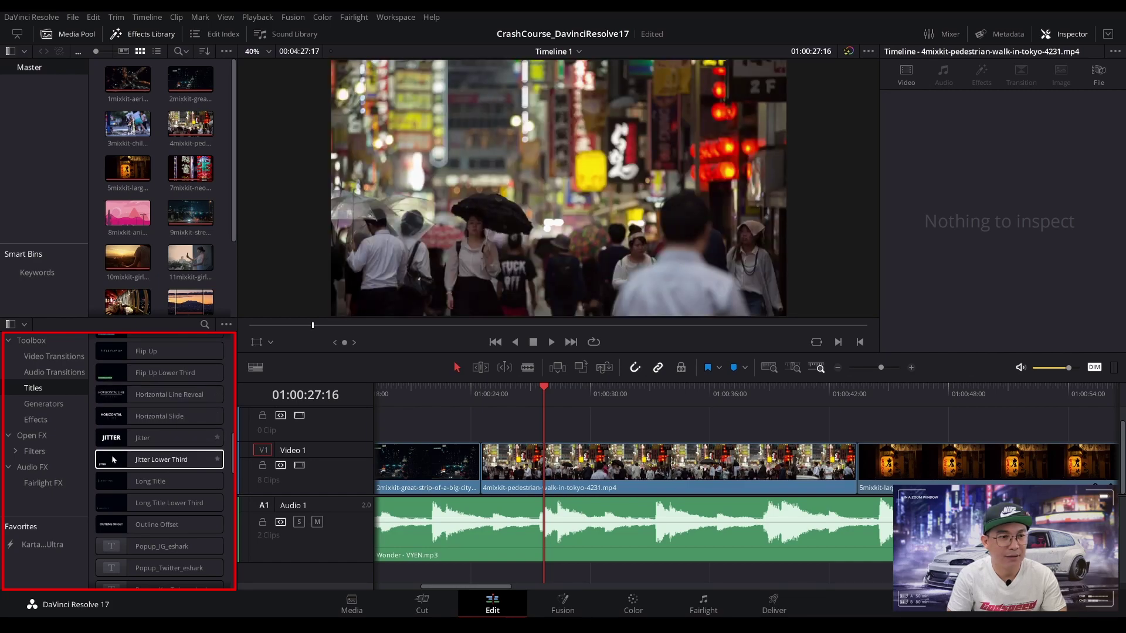
left_click_drag(233, 446, 231, 343)
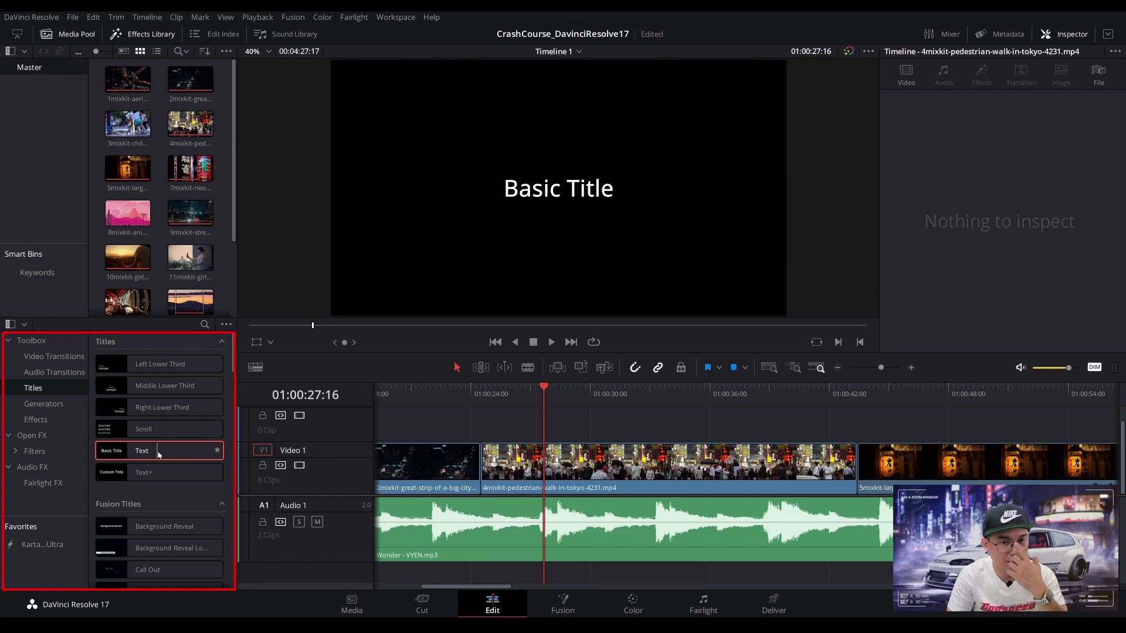
Add a basic Text title on a new video track above the 4mixkit-pedestrian-walk-in-tokyo clip and play it back.
left_click_drag(157, 451, 524, 428)
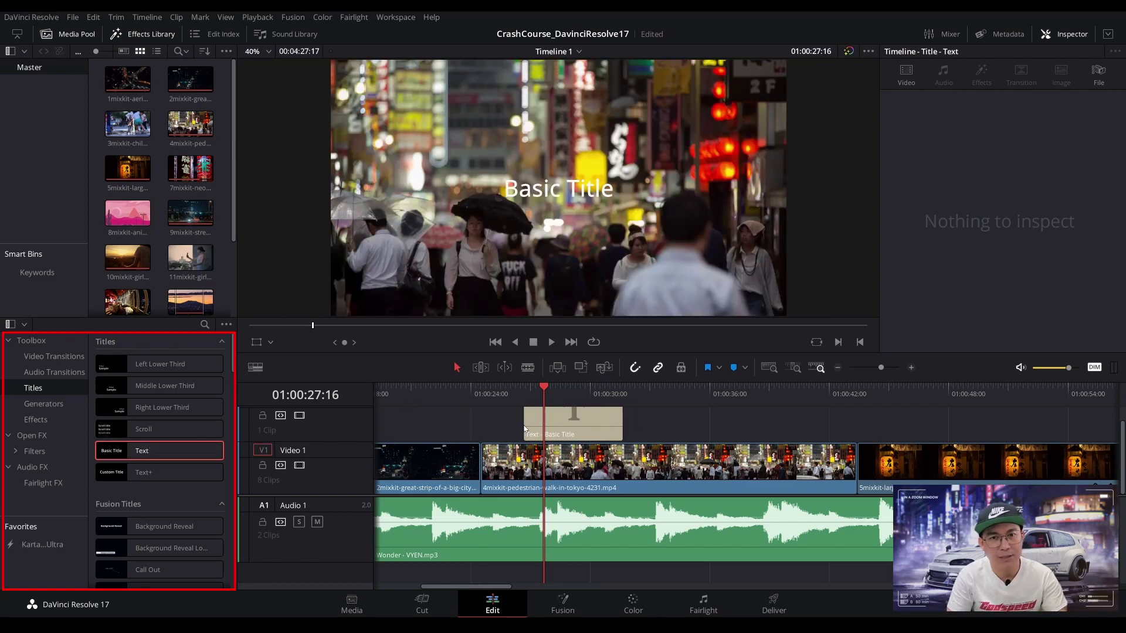
left_click(565, 427)
mouse_move(545, 387)
left_mouse_down()
mouse_move(498, 388)
mouse_move(591, 391)
mouse_move(527, 393)
left_mouse_up()
key("space")
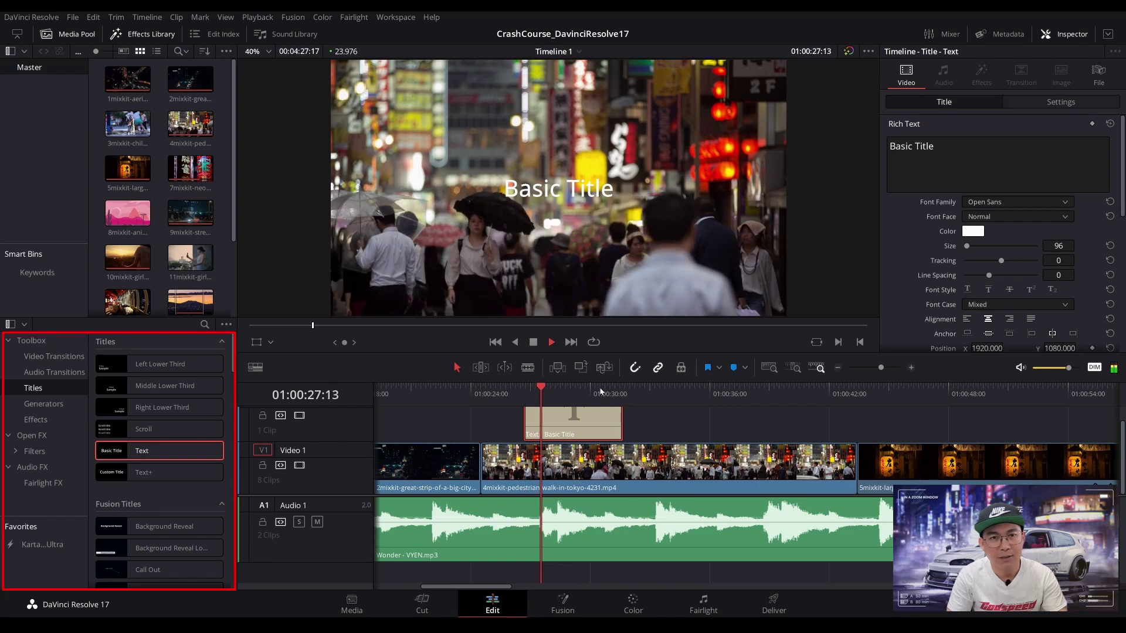
key("space")
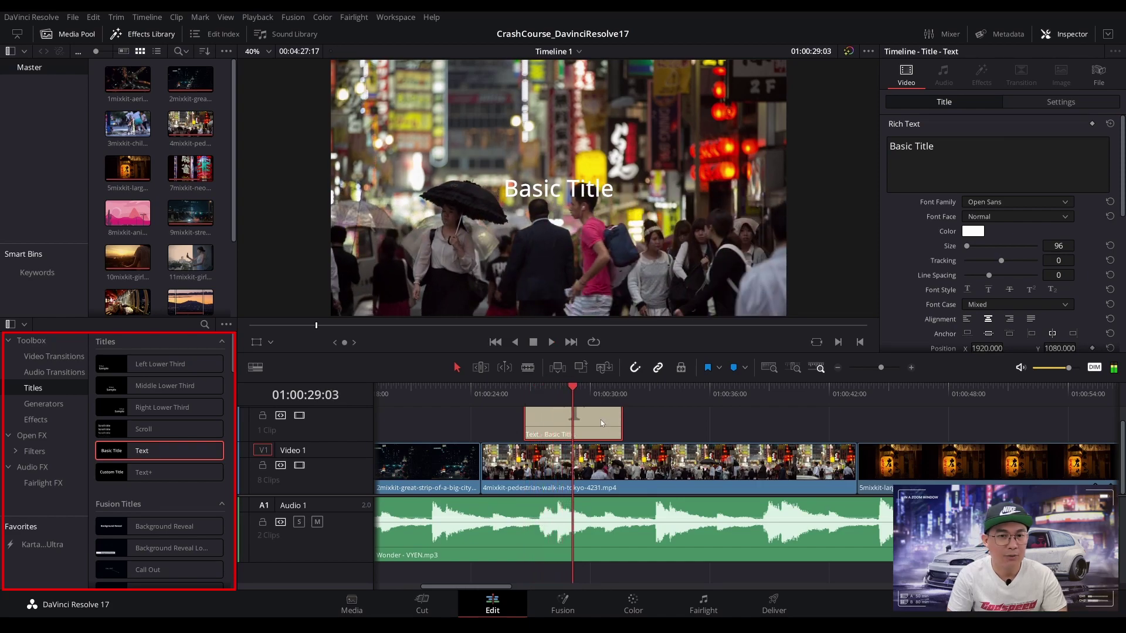
Enlarge the timeline area so the title's track is fully shown, with the Inspector open for the title.
left_click(1066, 34)
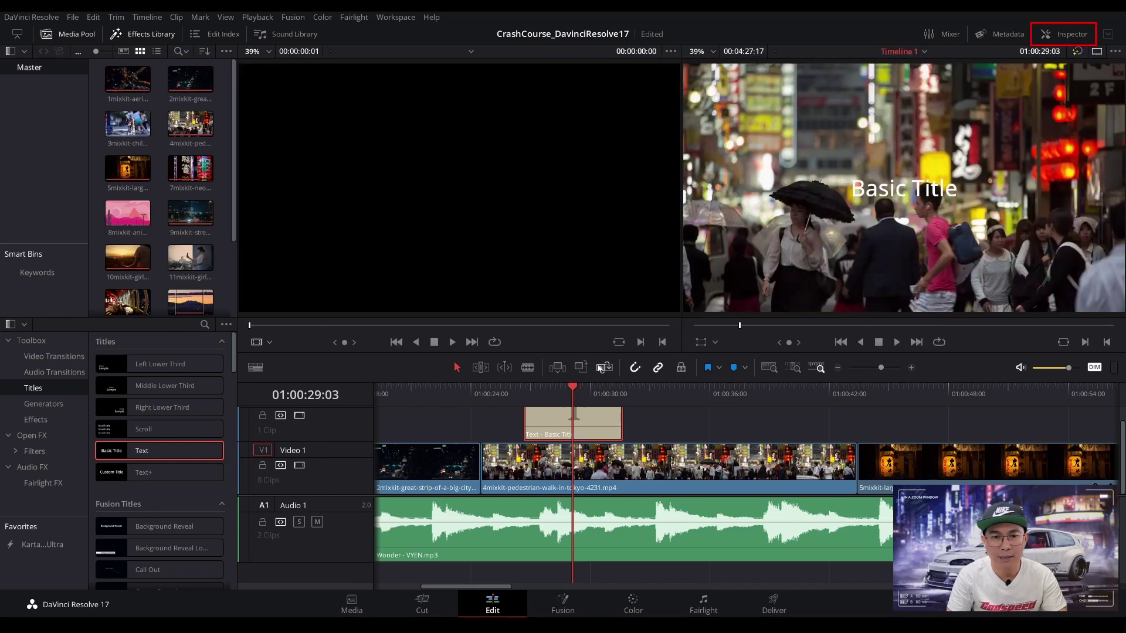
left_click_drag(597, 381, 591, 327)
left_click_drag(365, 457, 369, 463)
left_click(1068, 35)
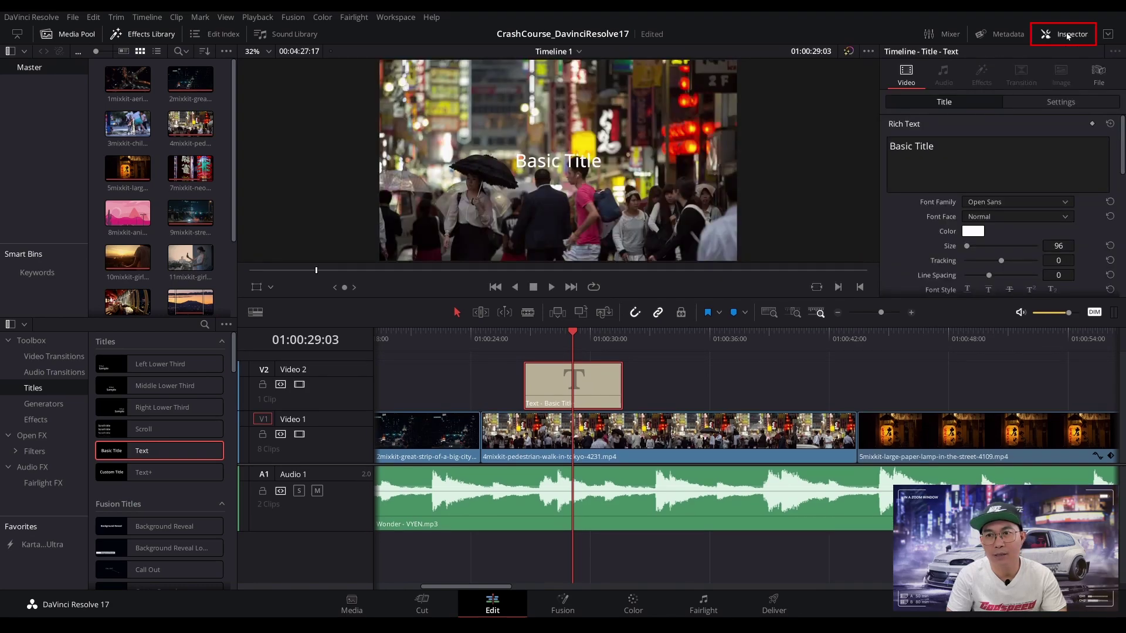
Change the title's text to TOKYO and set its size to 500.
left_click_drag(941, 147, 889, 147)
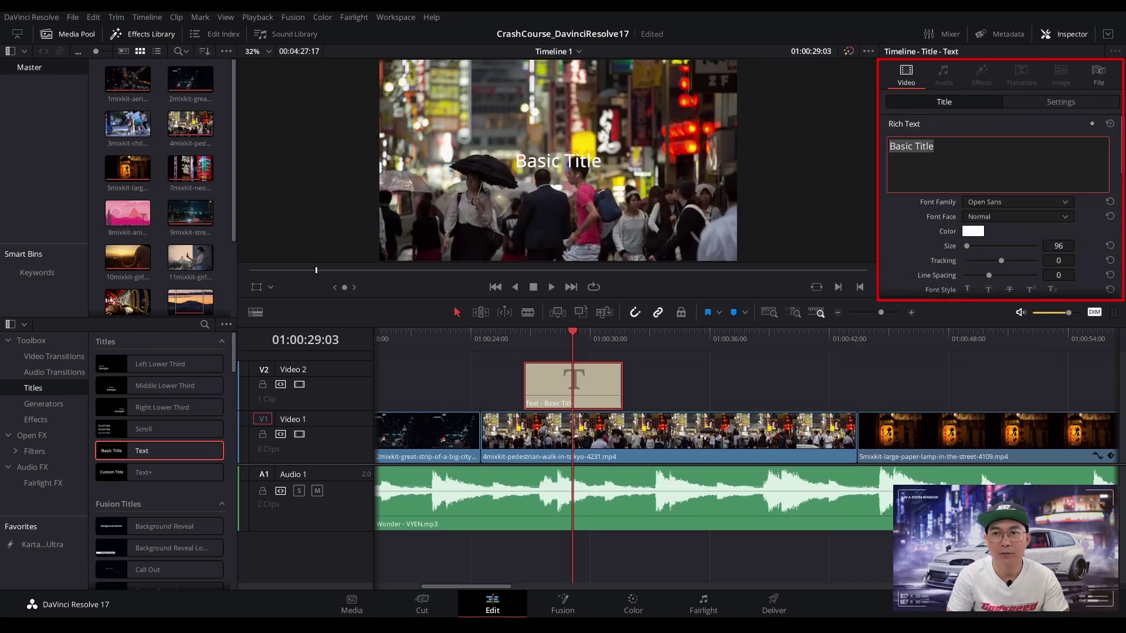
key("Caps_Lock")
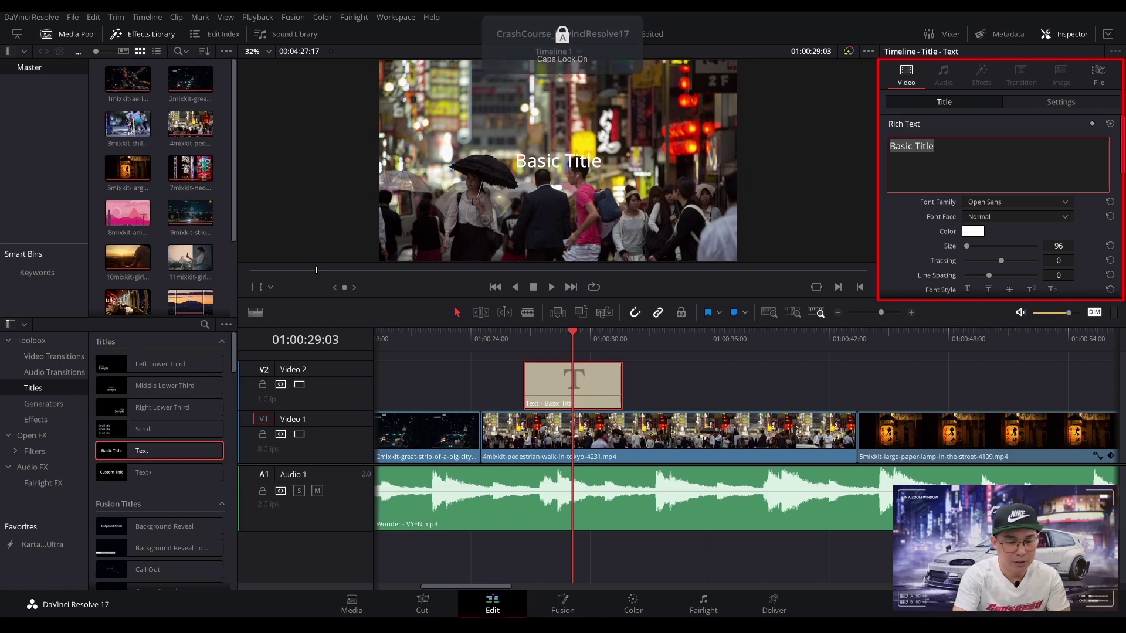
type("TOKYO")
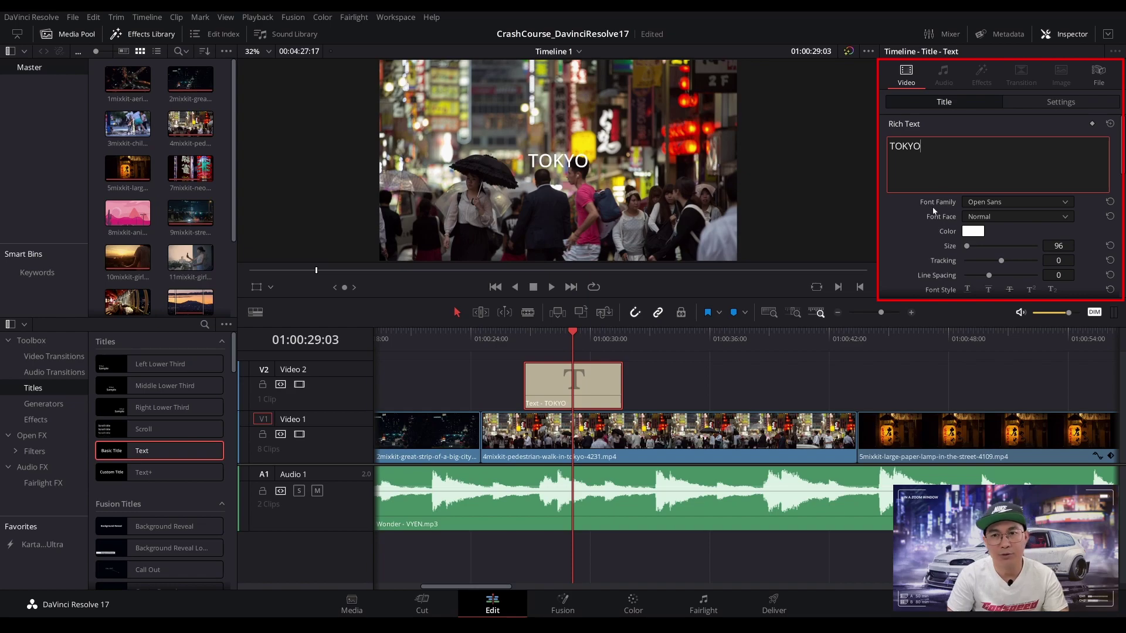
left_click(908, 211)
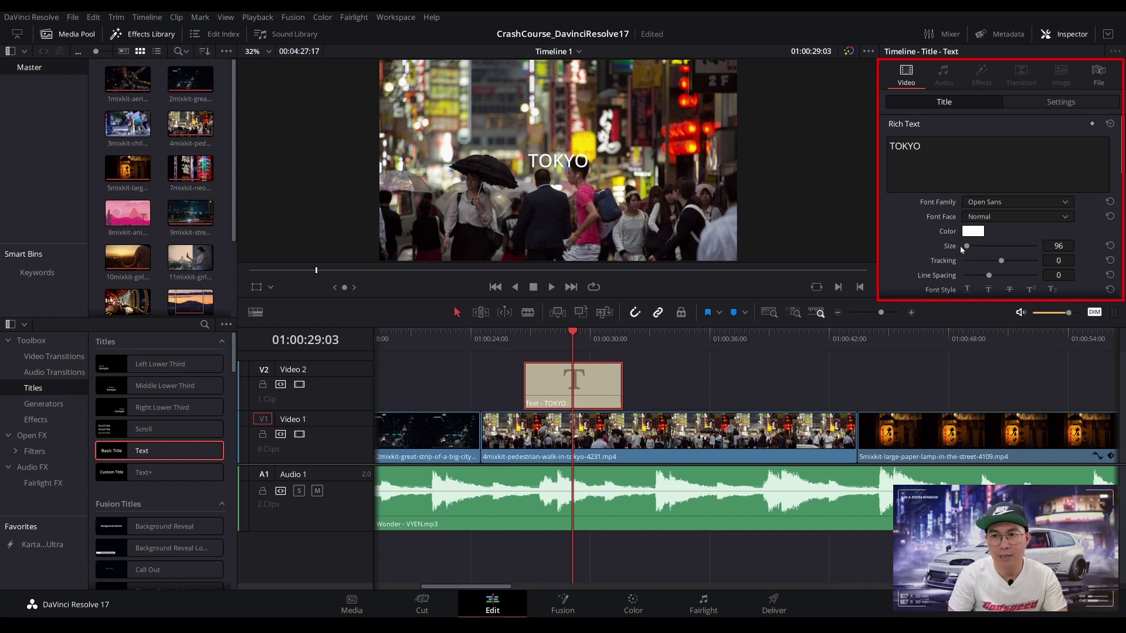
left_click_drag(967, 246, 974, 247)
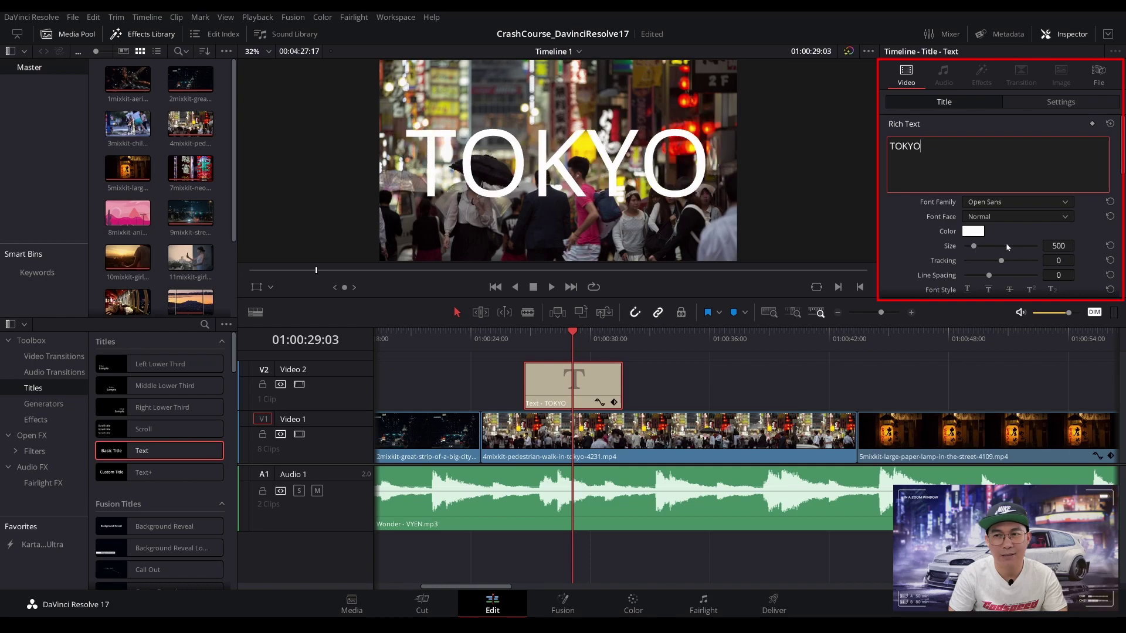
Try the underline and overline font styles on the TOKYO title and turn both off again.
scroll(1036, 197, "down", 3)
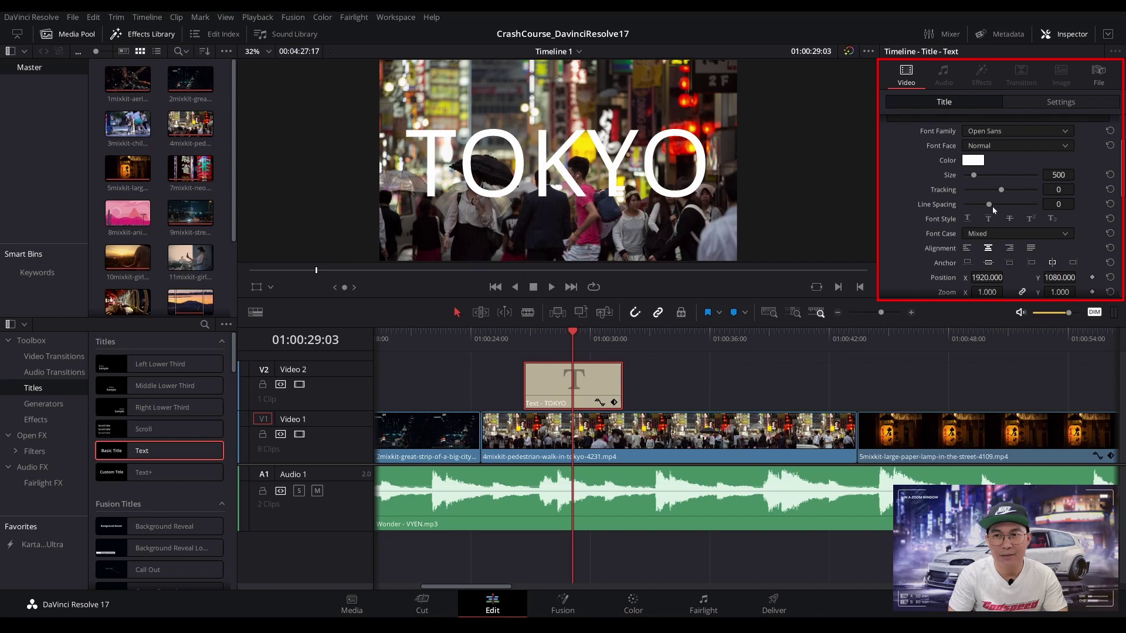
scroll(1124, 190, "down", 1)
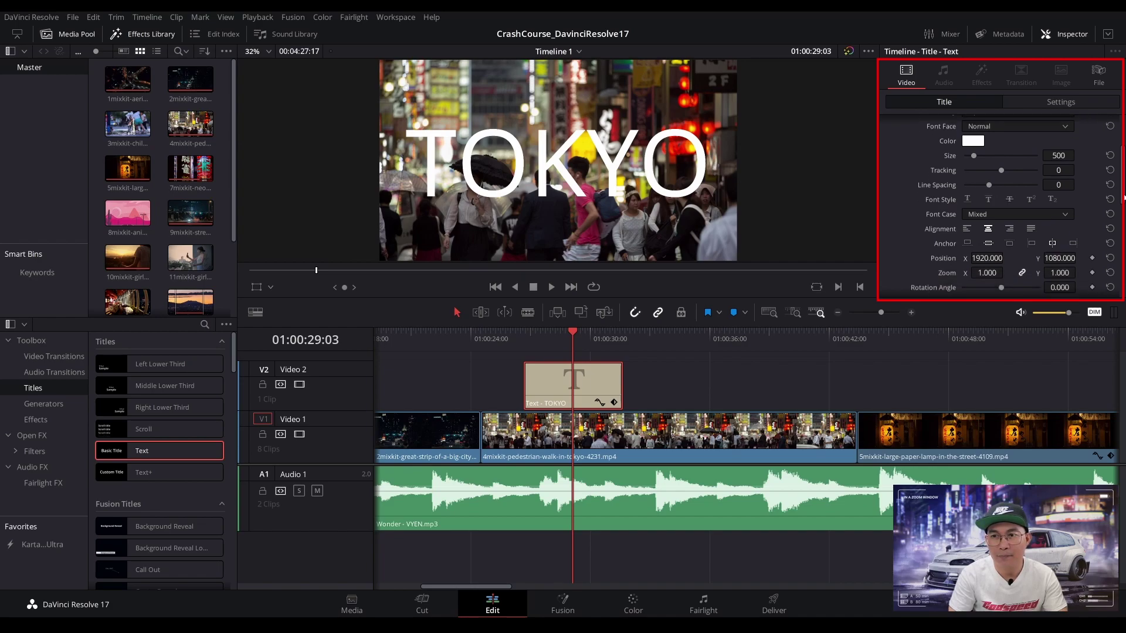
left_click(968, 197)
left_click(989, 196)
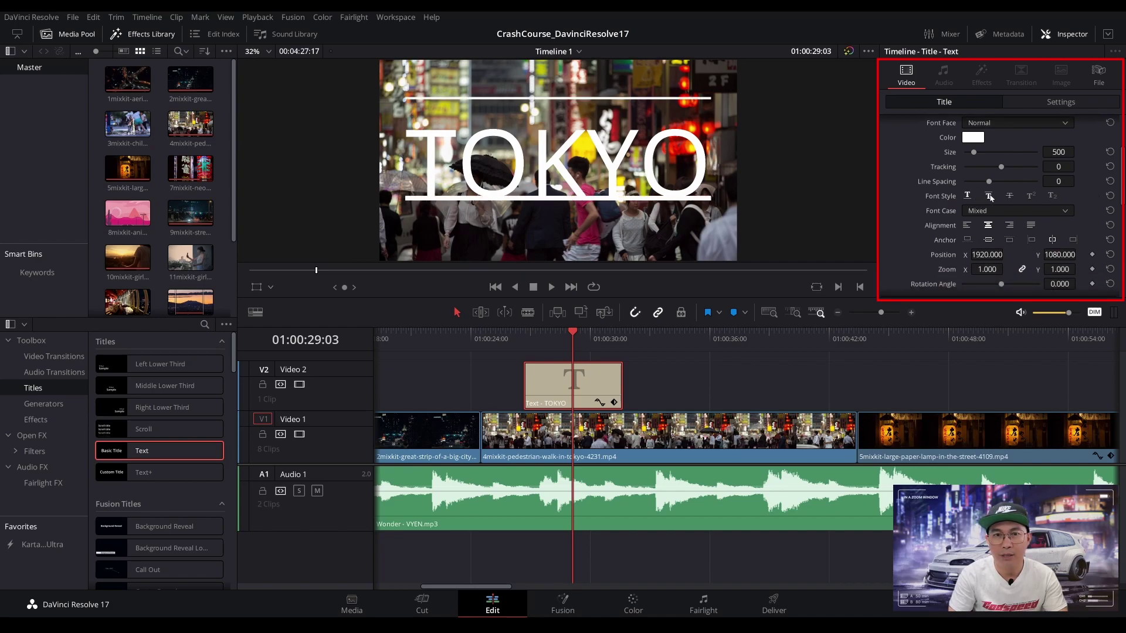
left_click(969, 197)
left_click(989, 196)
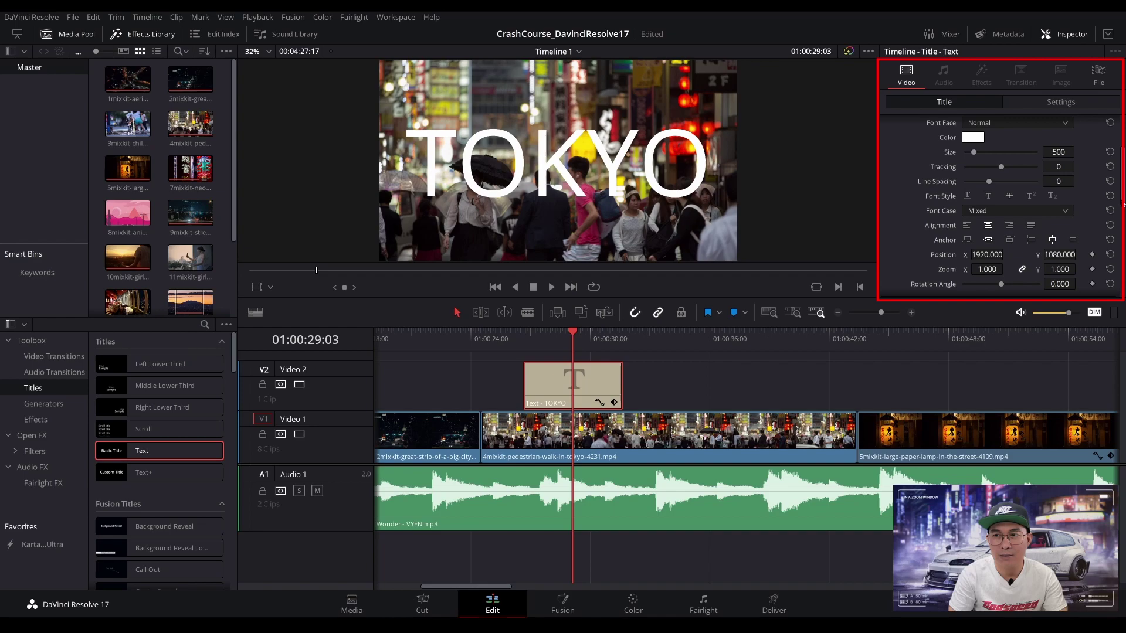
Review the TOKYO title's Stroke and Drop Shadow settings, toggling the drop shadow off and on again.
scroll(1125, 203, "down", 4)
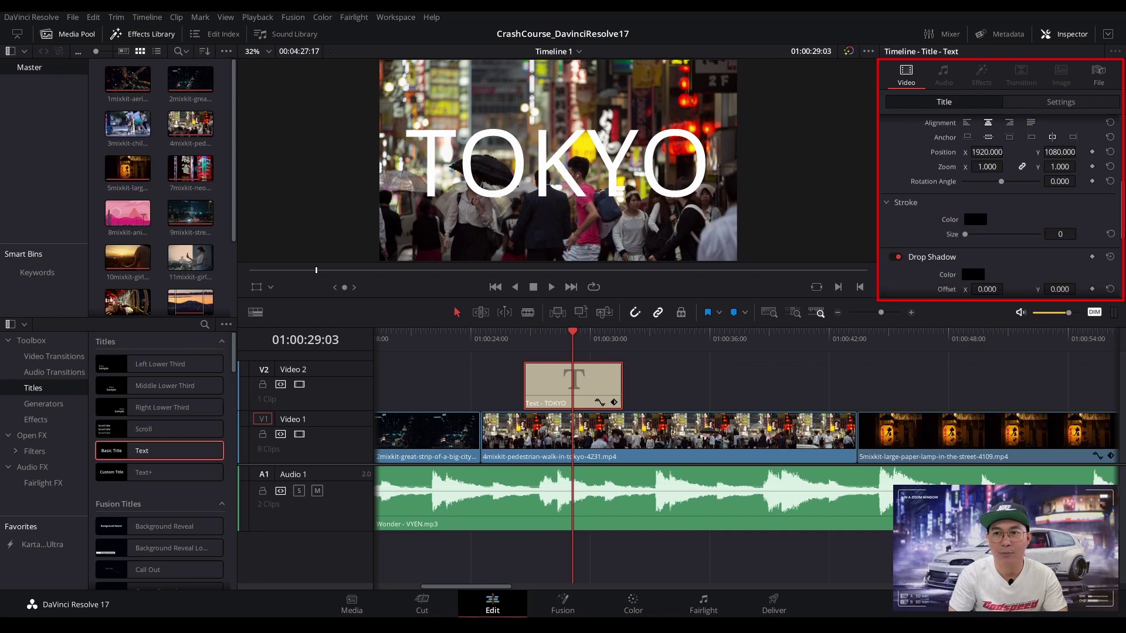
scroll(992, 252, "up", 1)
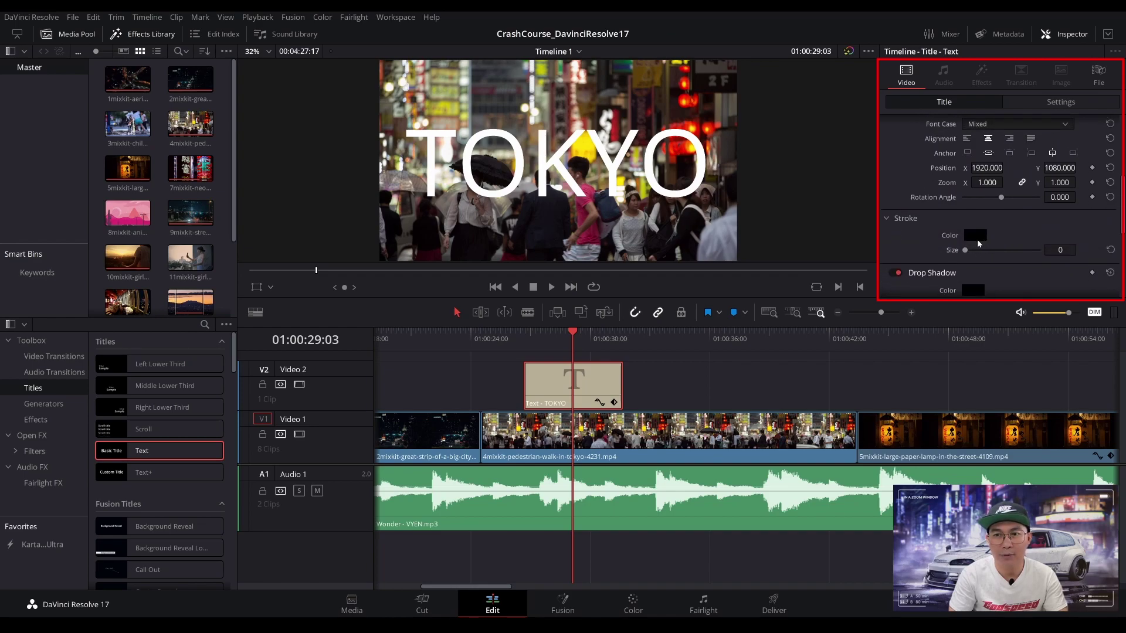
mouse_move(974, 253)
left_mouse_down()
mouse_move(1032, 252)
mouse_move(935, 262)
left_mouse_up()
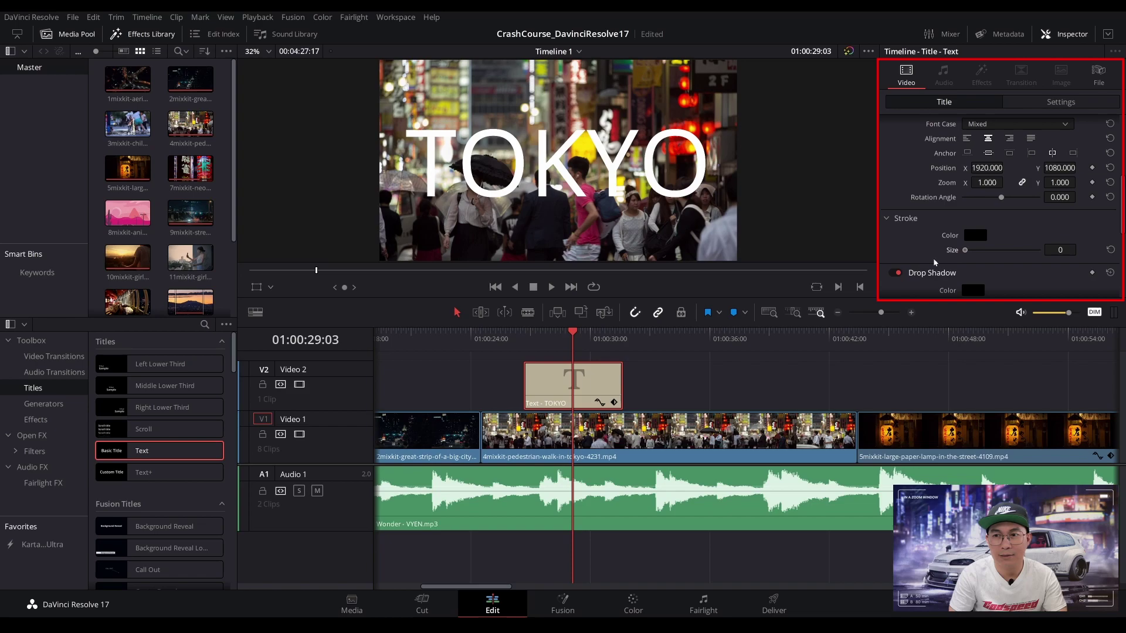
scroll(1102, 222, "down", 3)
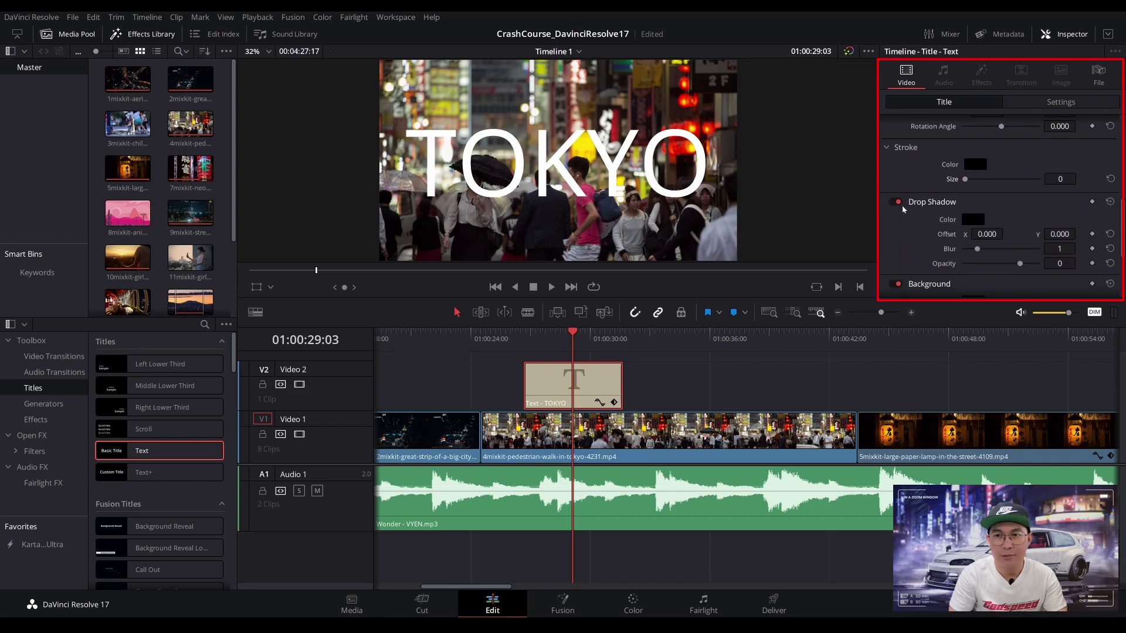
left_click(900, 202)
left_click(897, 203)
scroll(1118, 264, "up", 10)
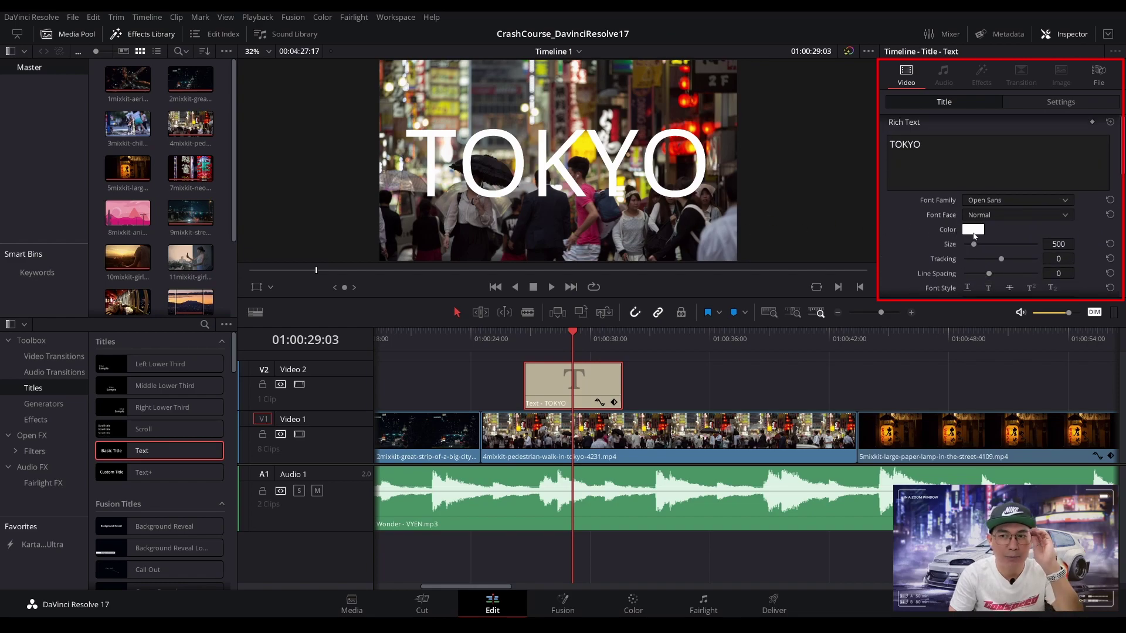
Try several basic text colors on the TOKYO title, including cyan and light yellow, and set it back to white.
left_click(974, 229)
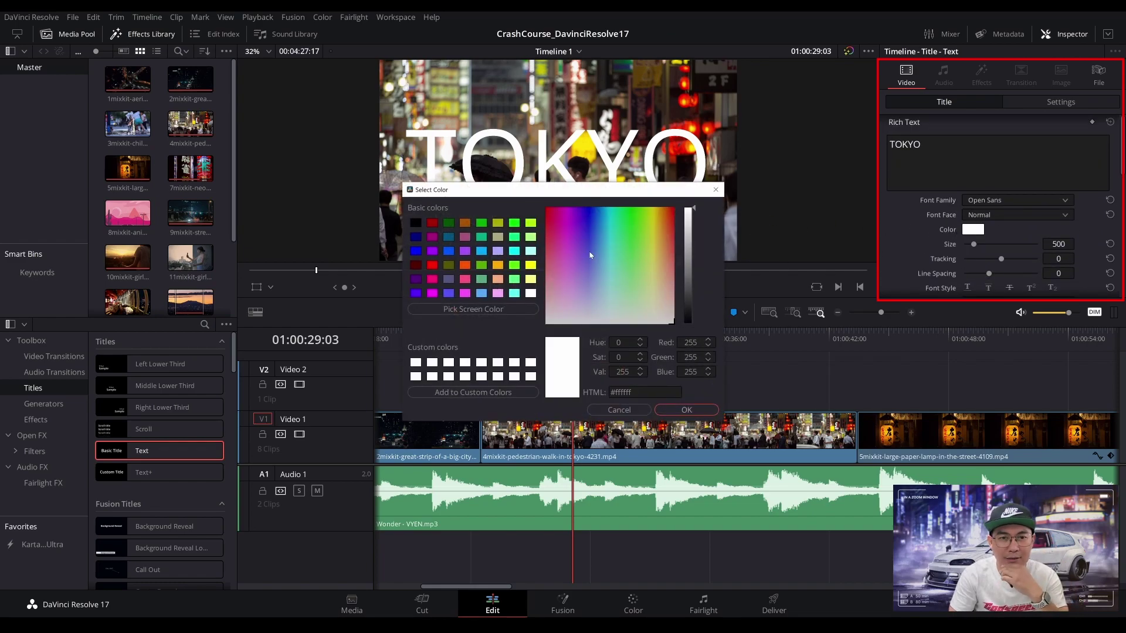
left_click(515, 252)
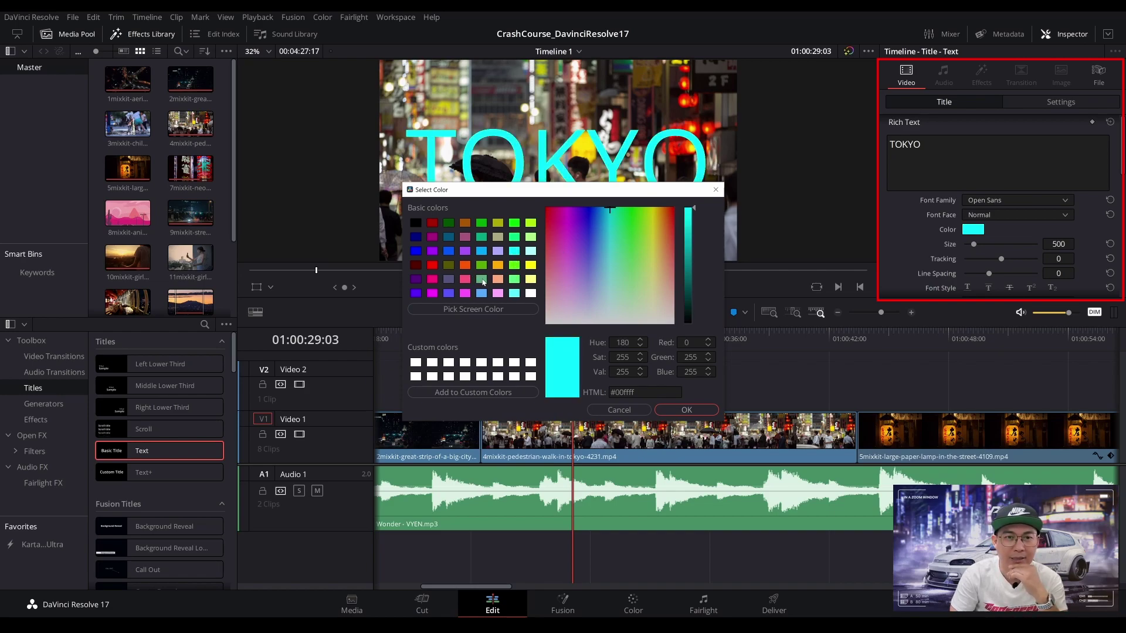
left_click(481, 280)
left_click(432, 266)
left_click_drag(498, 189, 311, 229)
left_click(344, 319)
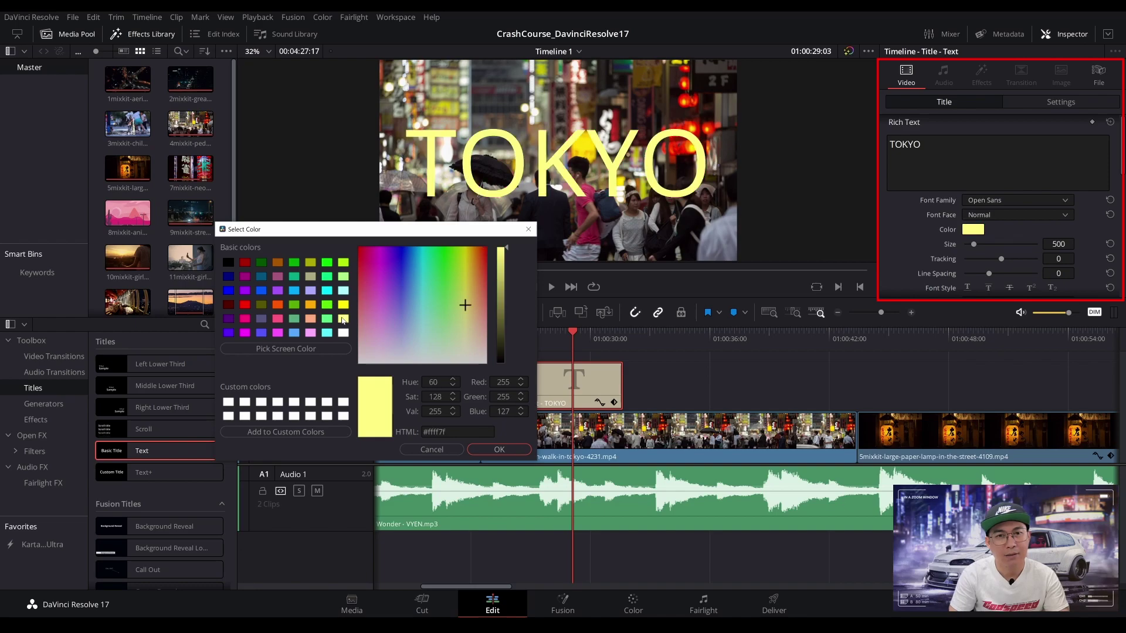
left_click(343, 333)
left_click(499, 450)
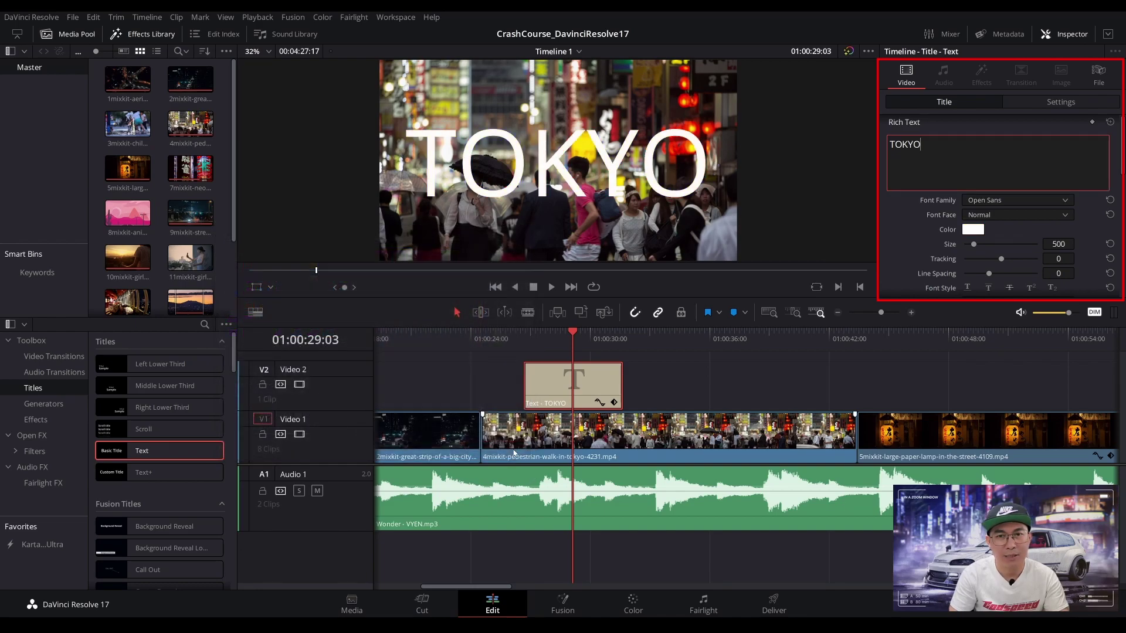
Play the timeline from just before the TOKYO title to past its end to preview it.
left_click(511, 332)
key("space")
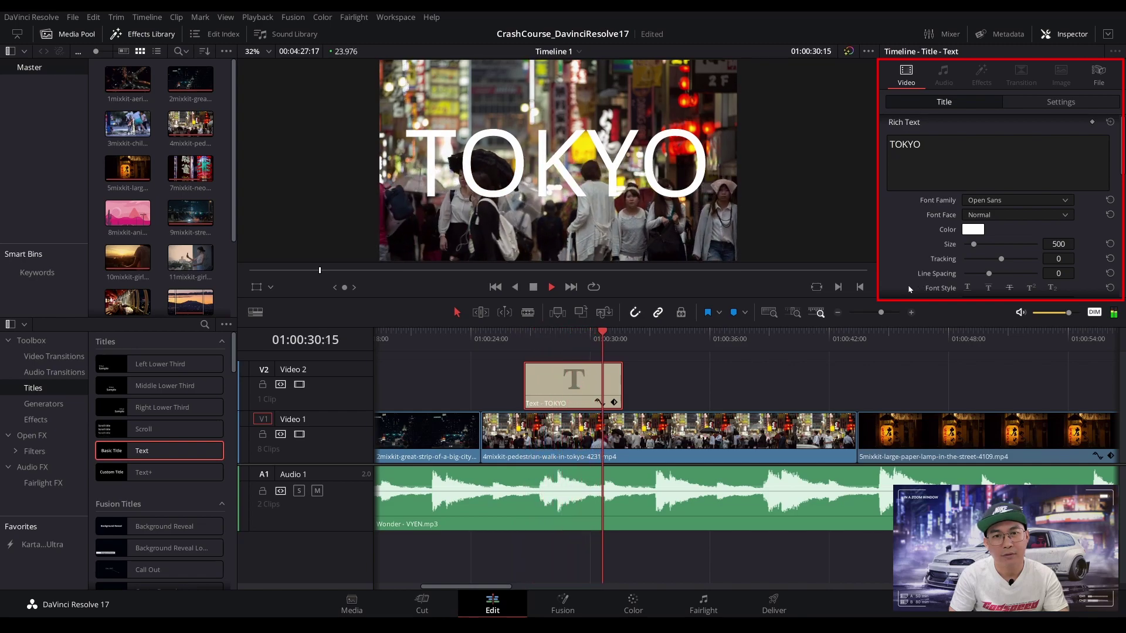
key("space")
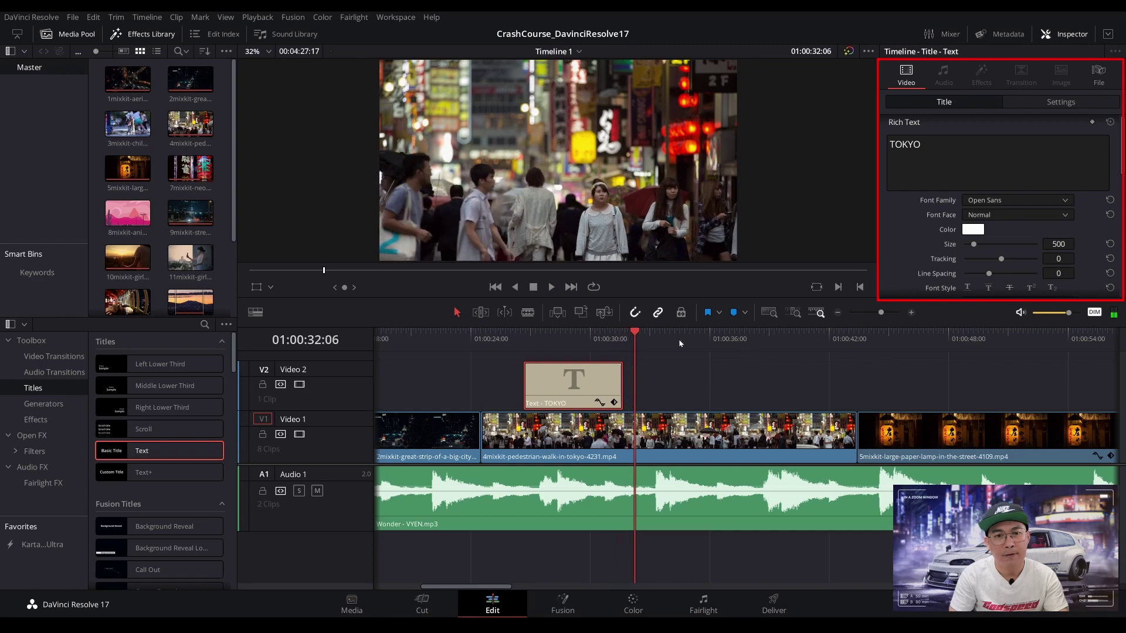
Replay the section around the start of the TOKYO title twice to check how the title comes in.
left_click(503, 332)
key("space")
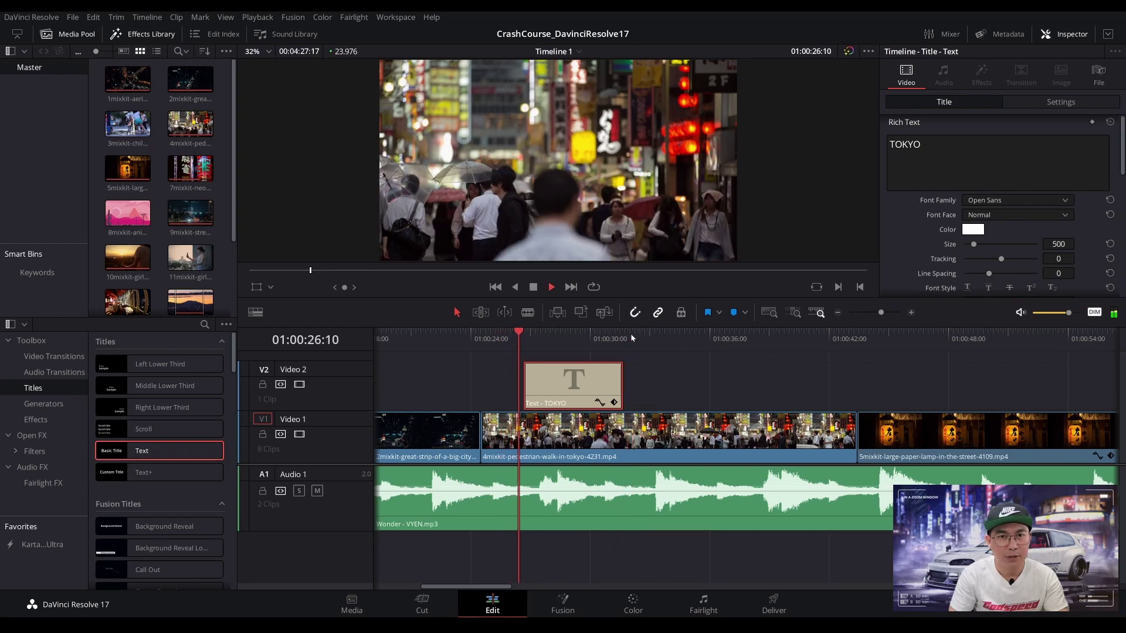
key("space")
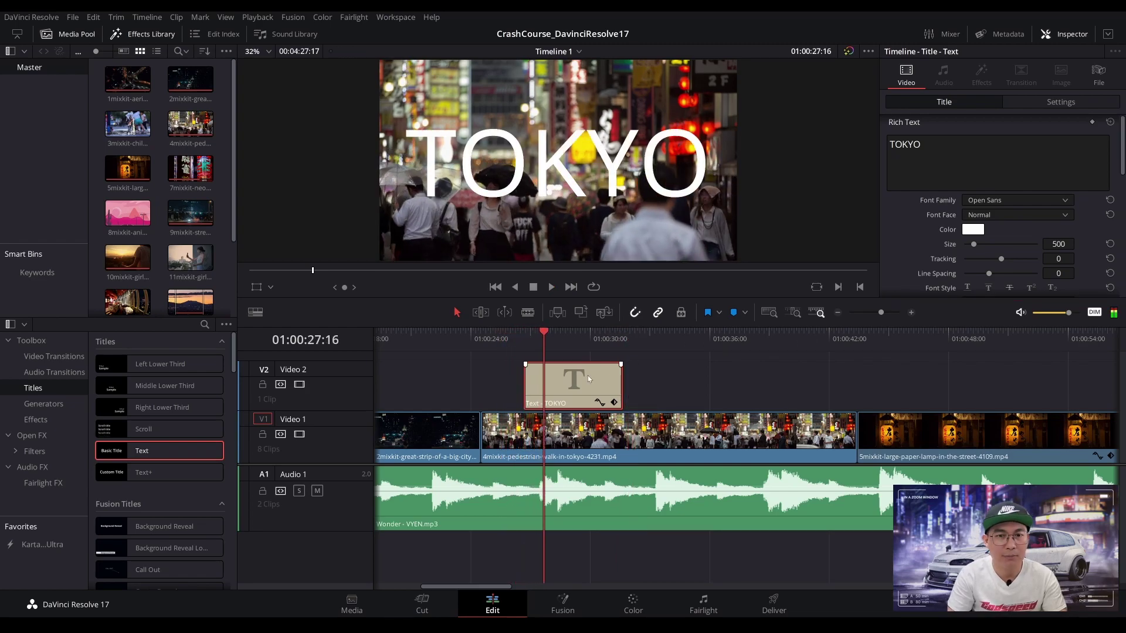
left_click(513, 332)
key("space")
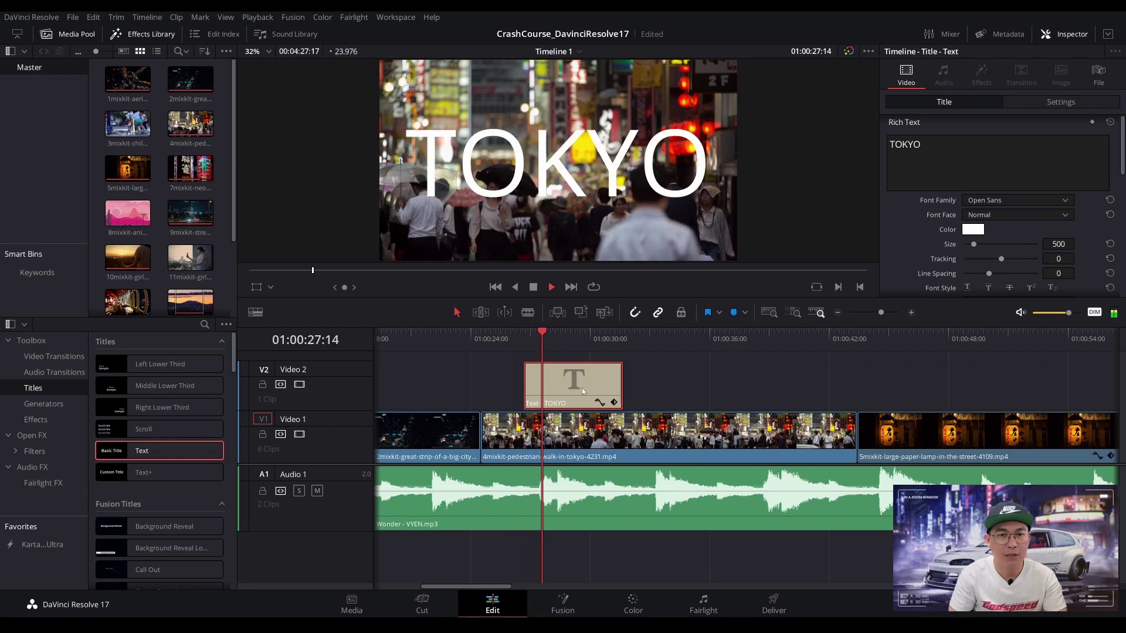
key("space")
Add a short fade-in and fade-out to the TOKYO title clip on Video 2 and play through it.
left_click_drag(522, 366, 537, 366)
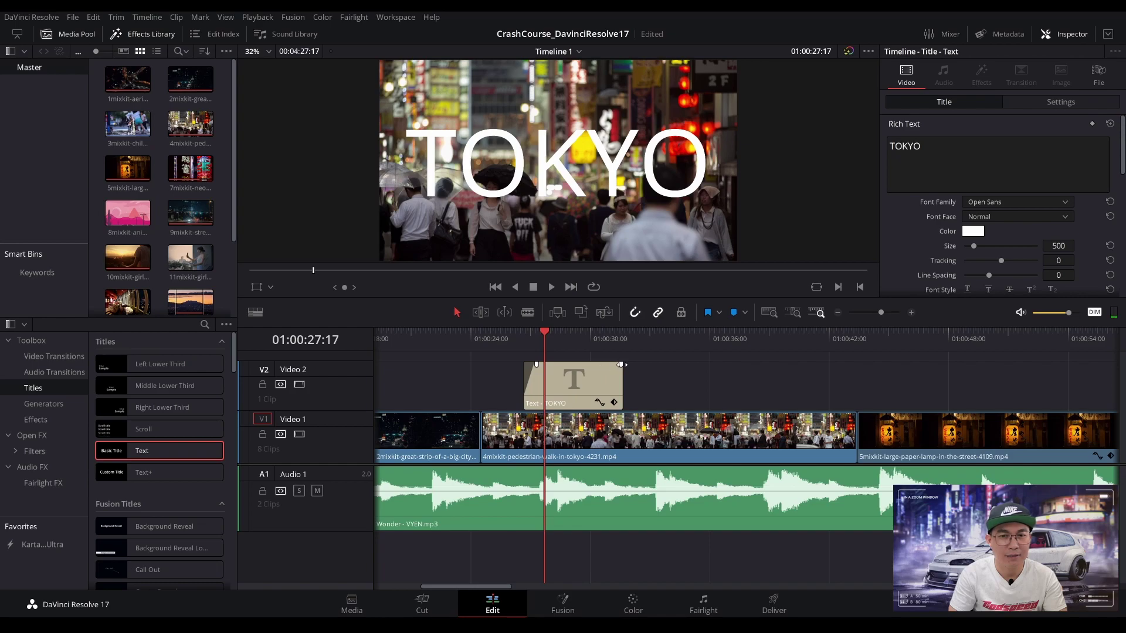
left_click_drag(621, 365, 610, 365)
left_click_drag(517, 334, 499, 333)
key("space")
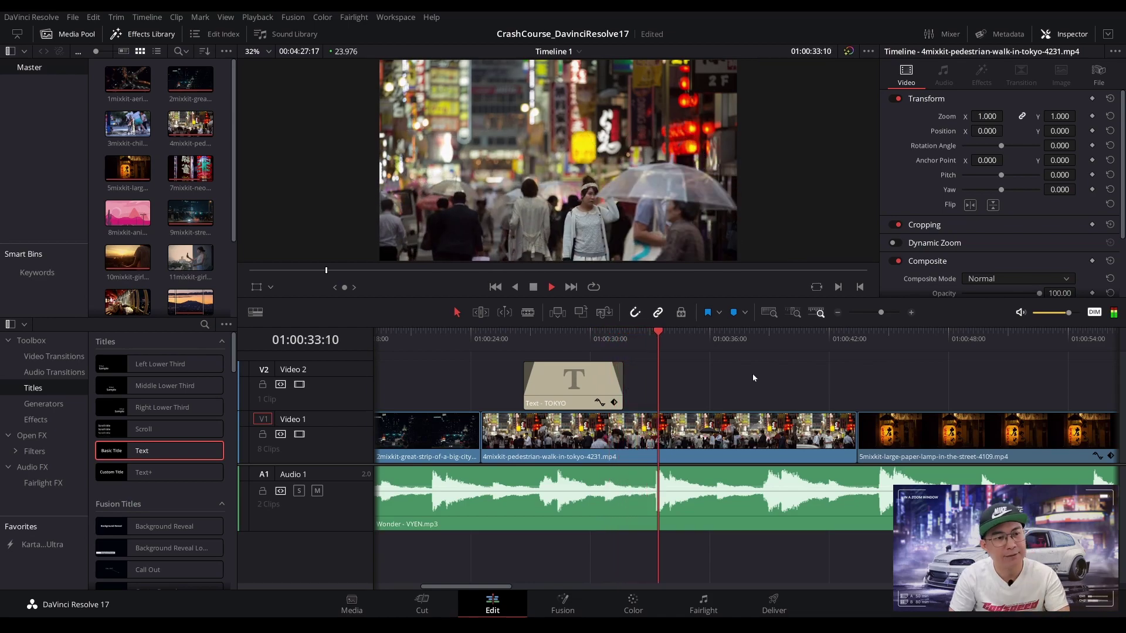
key("space")
Browse the Toolbox Effects category, looking through Fusion Effects such as DVE and Digital Glitch.
left_click(35, 419)
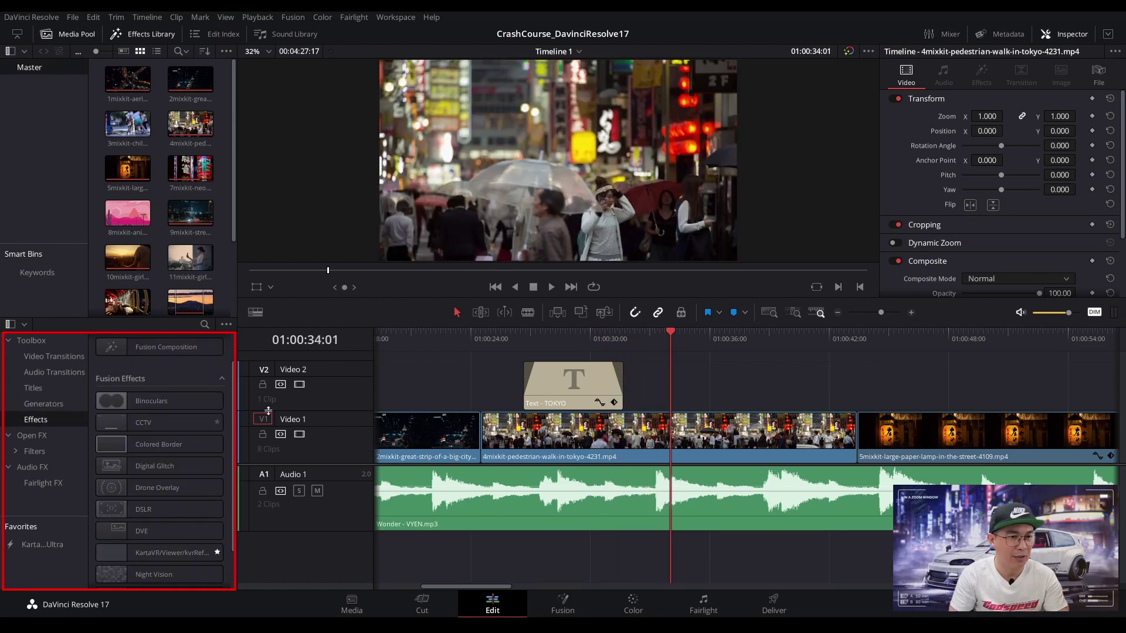
scroll(176, 411, "up", 2)
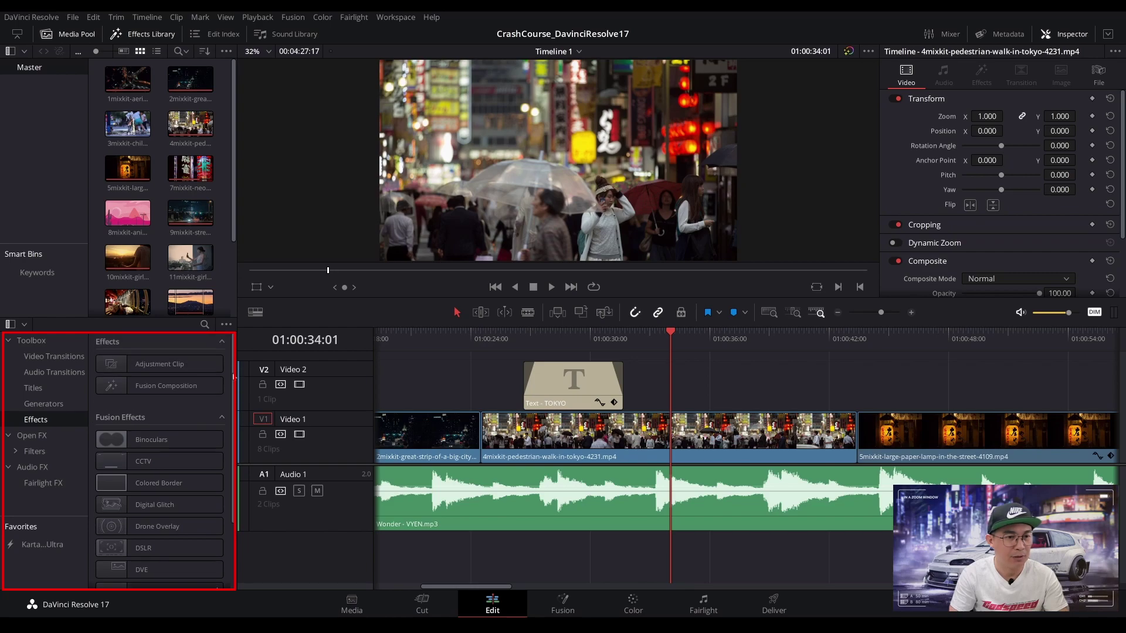
scroll(233, 377, "down", 3)
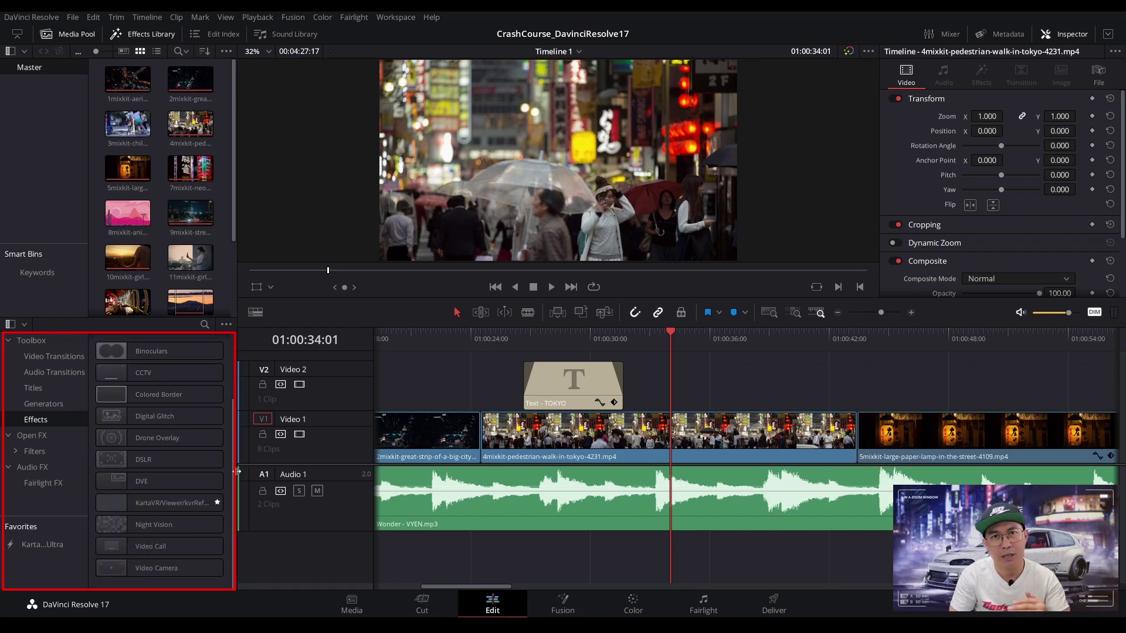
left_click(145, 501)
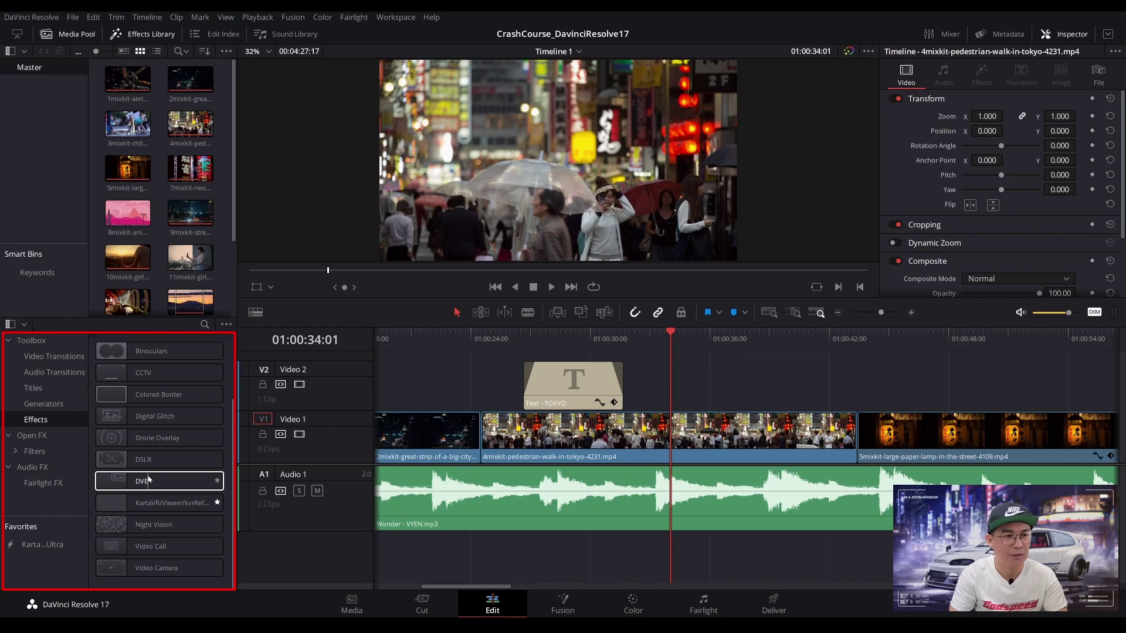
left_click(137, 418)
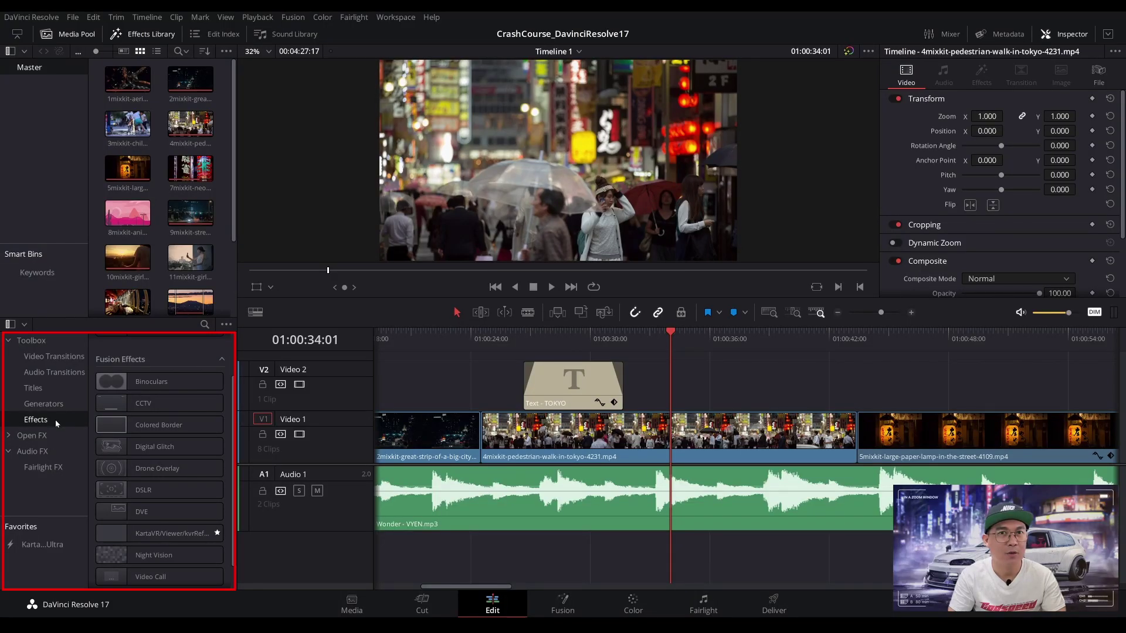
Look through the Open FX effects such as Resolve FX Blur, collapse that category and view Audio FX.
left_click(56, 438)
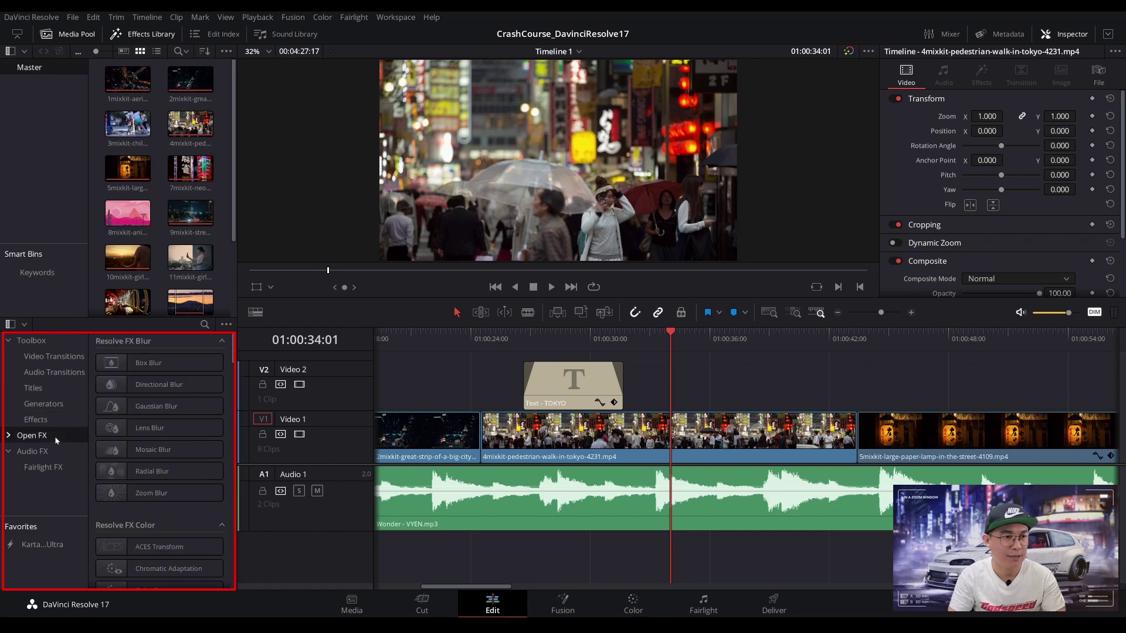
left_click(8, 436)
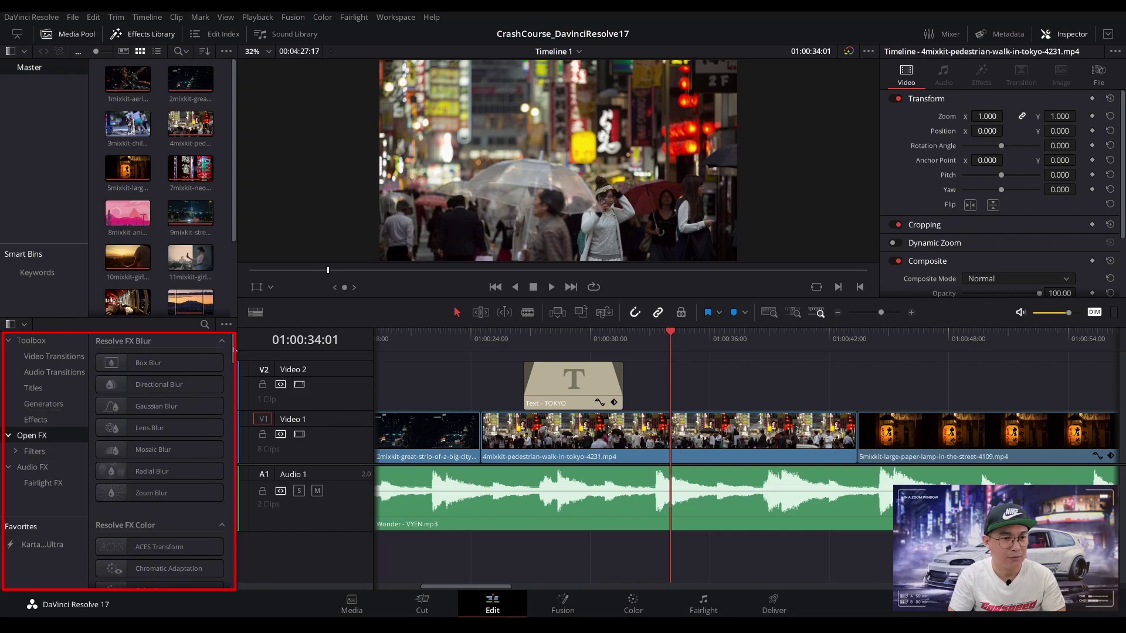
mouse_move(234, 351)
left_mouse_down()
mouse_move(236, 410)
mouse_move(238, 342)
left_mouse_up()
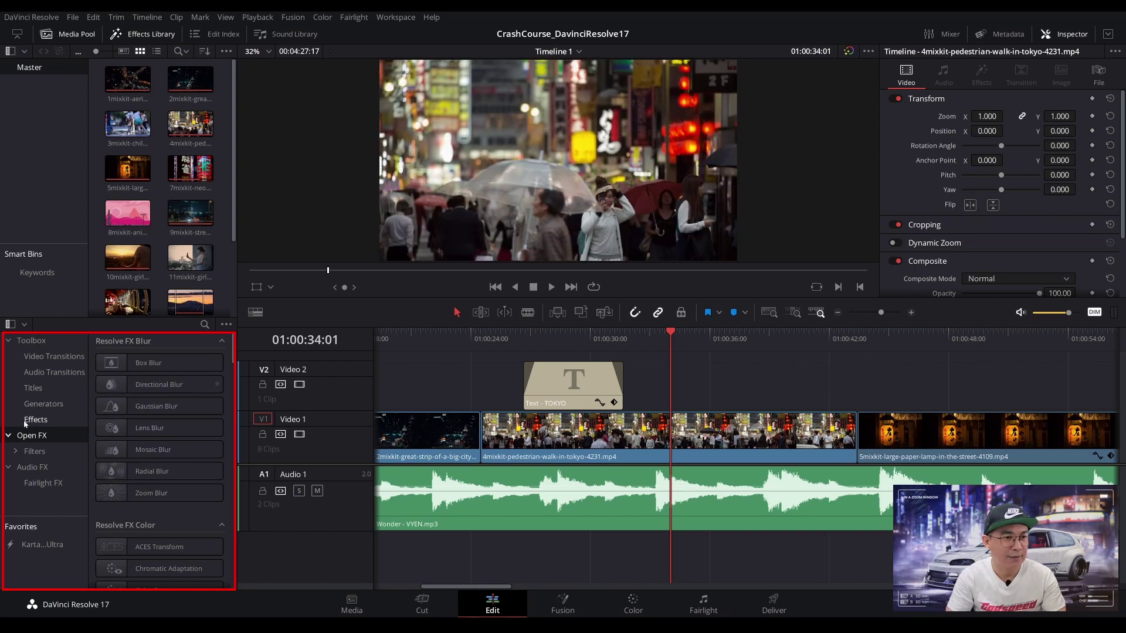
left_click(8, 436)
left_click(54, 452)
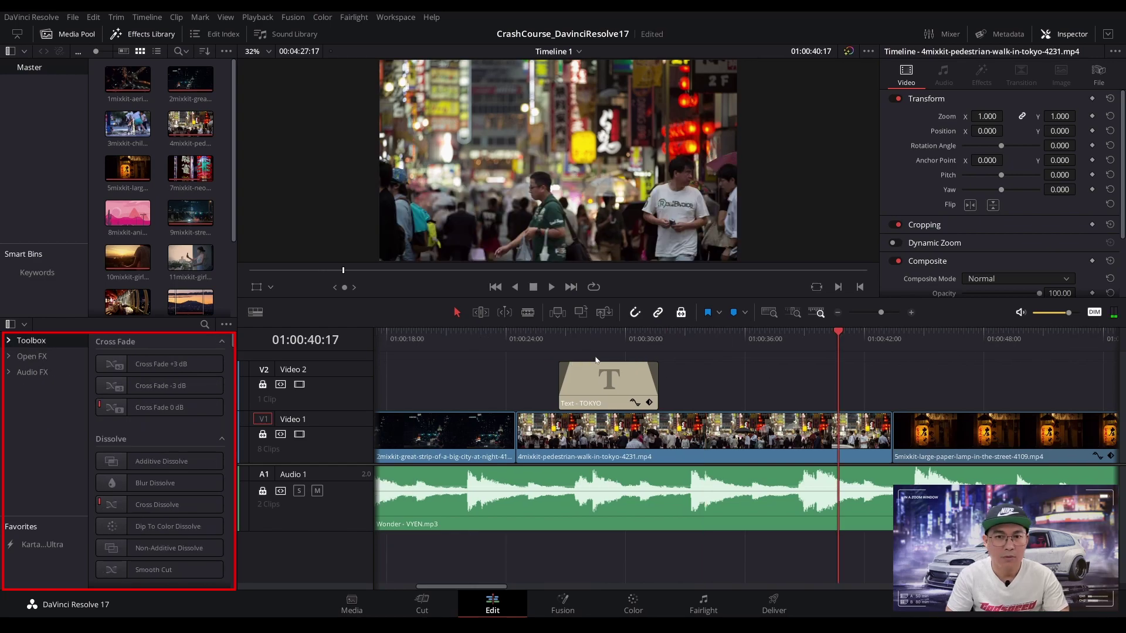
Zoom the timeline out to the whole edit and inspect the music and pedestrian-walk clips in turn.
key("Up")
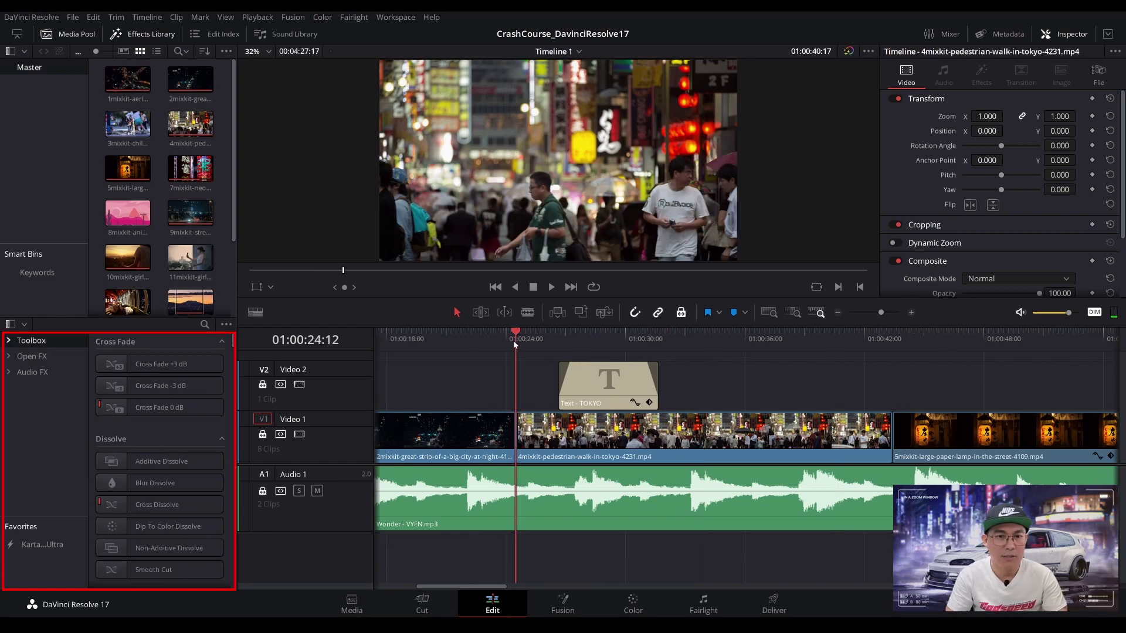
left_click(839, 313)
left_click(838, 313)
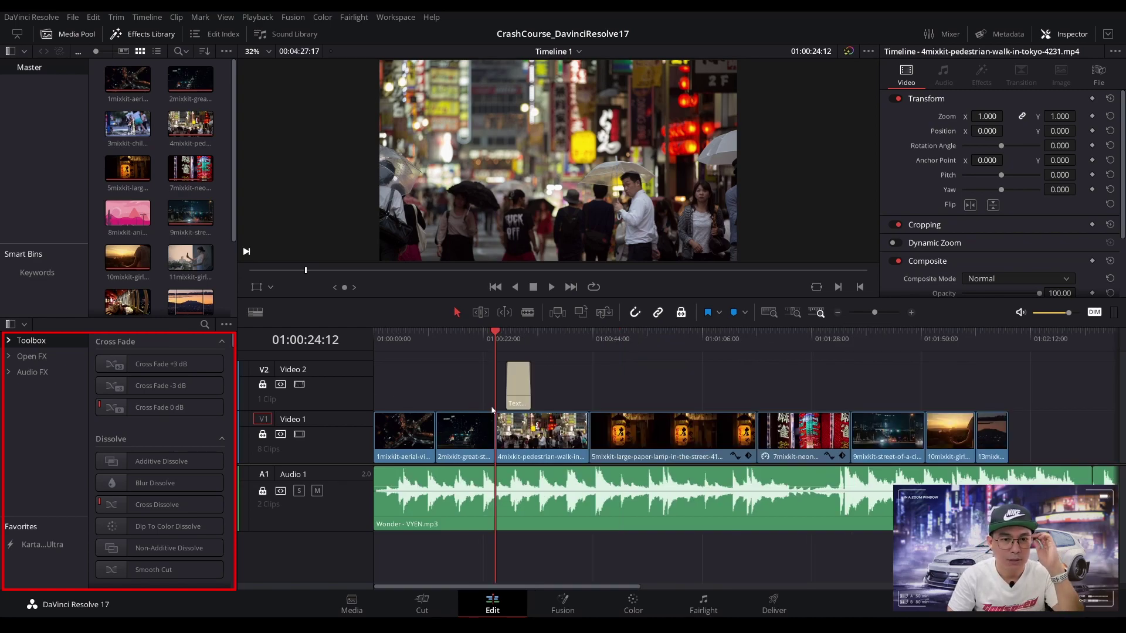
left_click(518, 335)
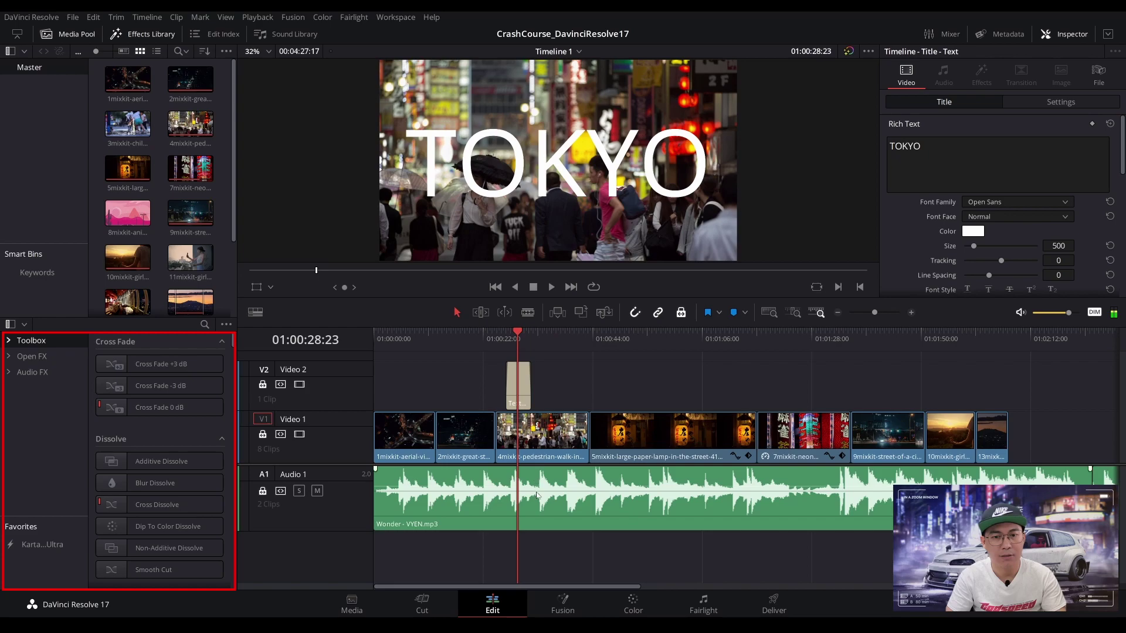
left_click(541, 511)
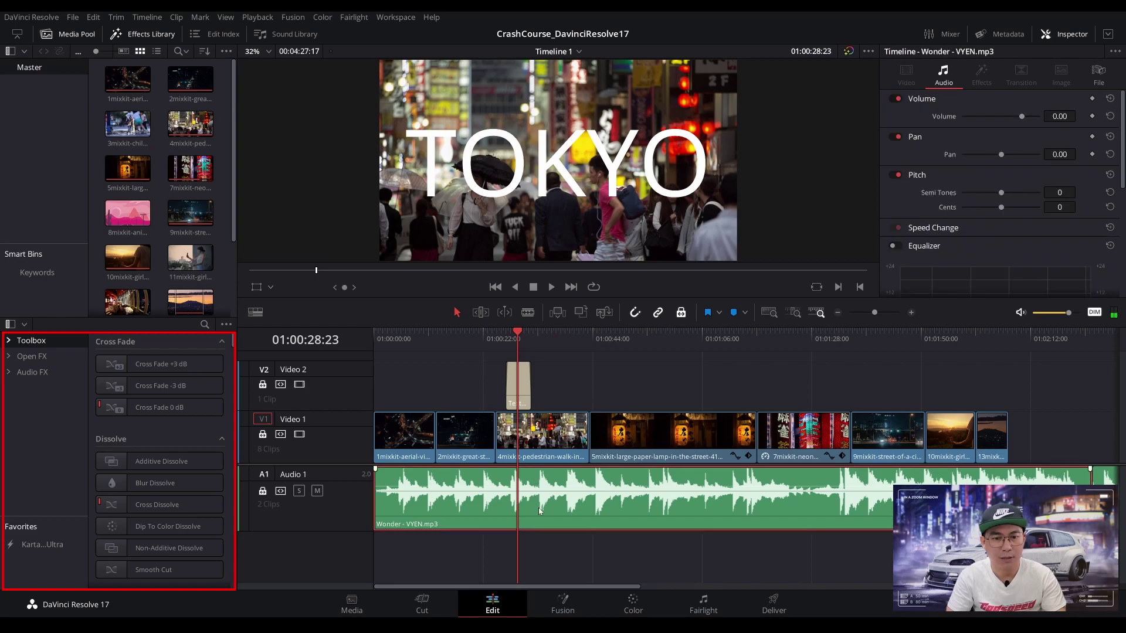
left_click(532, 438)
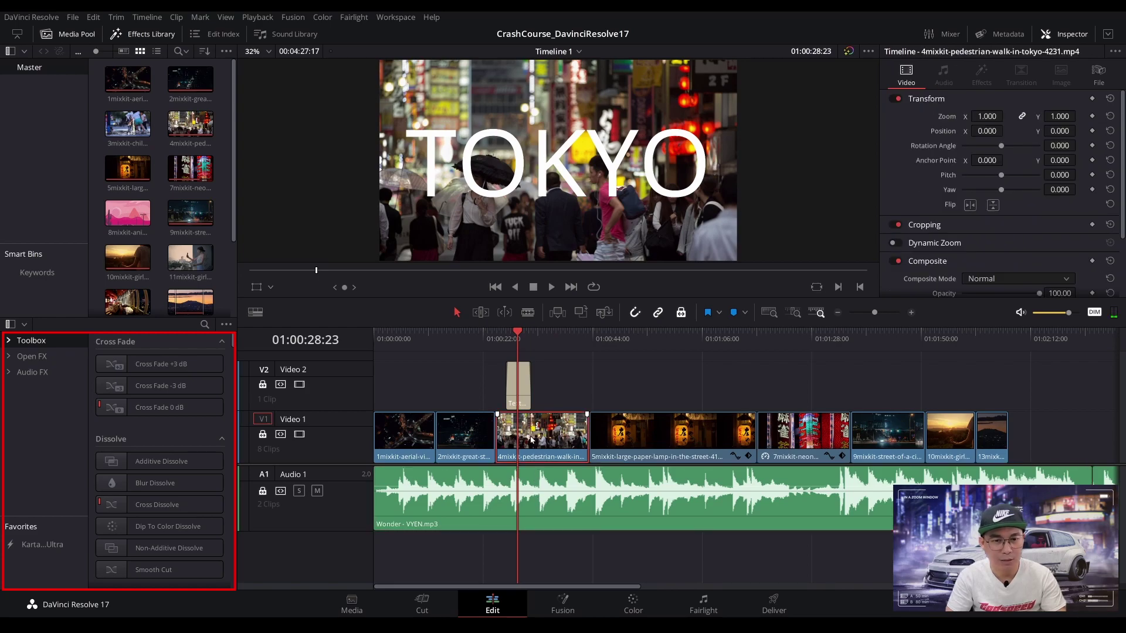
Lengthen the TOKYO title on Video 2, with its start aligned to the start of the pedestrian-walk clip.
left_click(515, 382)
left_click_drag(531, 384, 560, 384)
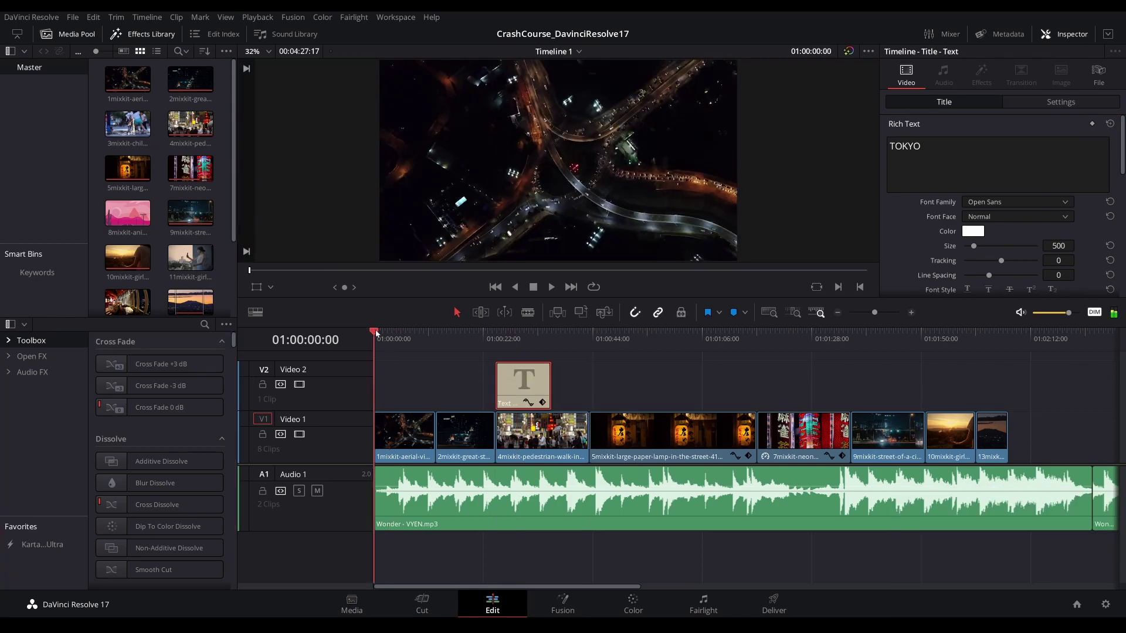
Swap the lantern and neon-signs clips so the neon signs follow the pedestrian clip, and extend the neon-signs clip to 27:14.
left_click(667, 442)
left_click_drag(667, 443, 870, 392)
left_click_drag(792, 440, 625, 440)
left_click_drag(950, 382, 841, 383)
left_click_drag(680, 440, 764, 440)
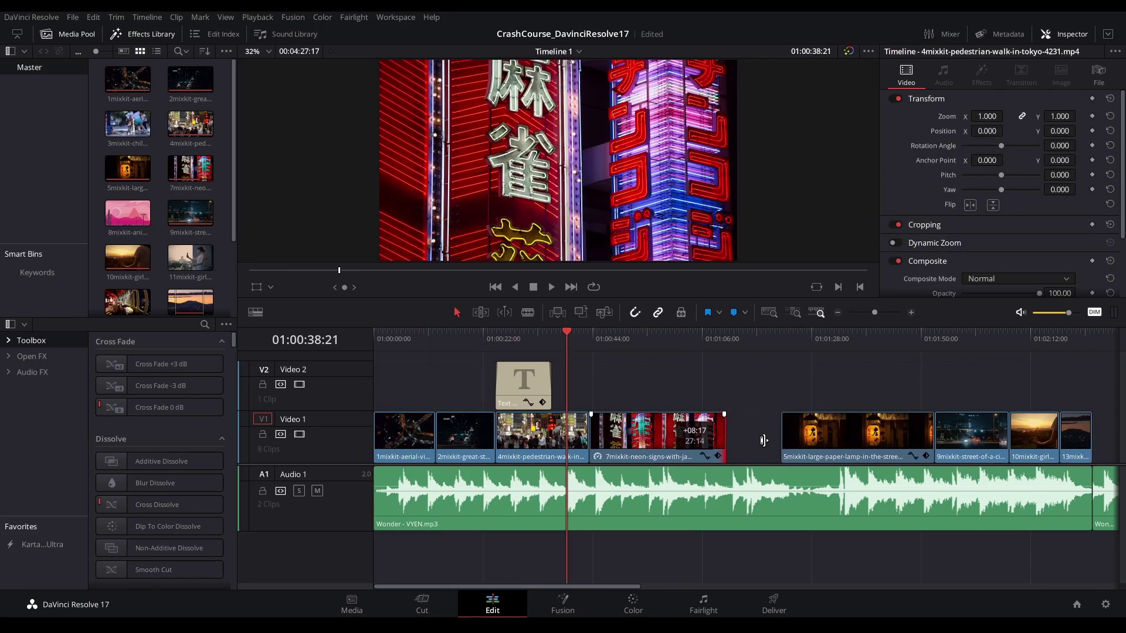
Place the lantern clip directly after the neon-signs clip and the city-street clip directly after the lantern.
left_click_drag(567, 339, 691, 339)
left_click_drag(856, 440, 1010, 390)
left_click_drag(952, 448, 742, 448)
left_click(767, 339)
left_click_drag(1012, 385, 802, 384)
left_click_drag(763, 440, 916, 440)
left_click_drag(801, 384, 802, 437)
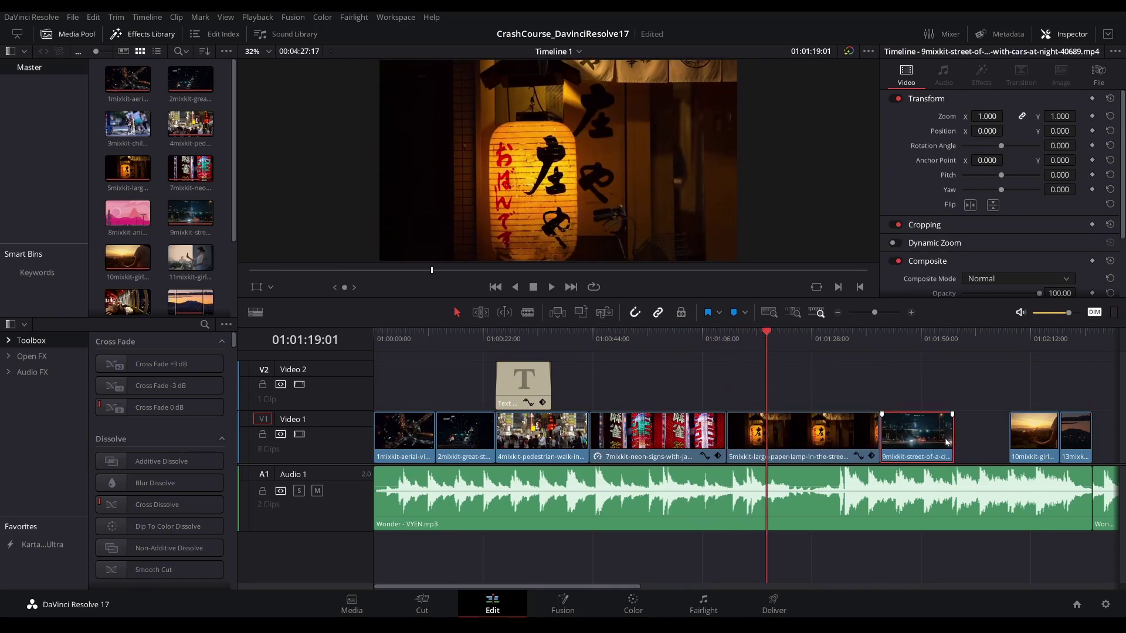
Set the sunset yoga-pose clip aside beyond the end of the edit on Video 1.
left_click_drag(1034, 437, 1115, 437)
left_click_drag(529, 587, 457, 591)
left_click(495, 340)
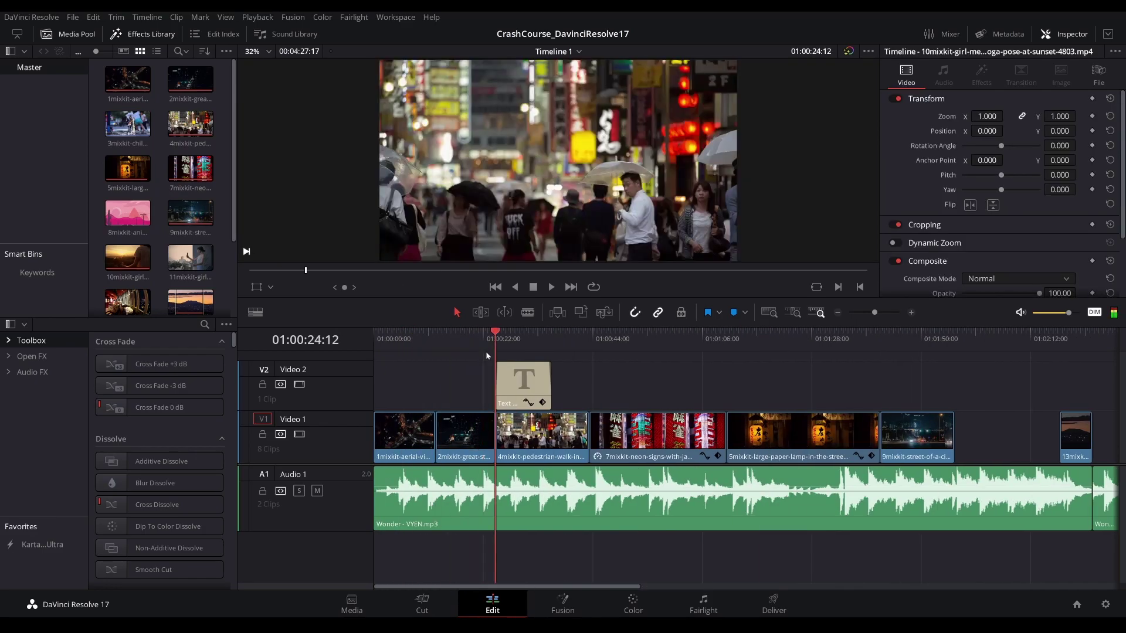
Move the late-afternoon landscape clip (13mixkit) to directly after the city-street clip.
left_click_drag(495, 342, 944, 413)
scroll(159, 206, "down", 3)
left_click_drag(1077, 441, 971, 444)
left_click_drag(985, 440, 1005, 440)
mouse_move(977, 443)
left_mouse_down()
mouse_move(1064, 442)
mouse_move(967, 442)
left_mouse_up()
Add the 15mixkit-chinatown clip from the Media Pool to Video 1, directly after the neon-signs clip.
left_click(128, 241)
left_click_drag(190, 242, 591, 434)
left_click_drag(564, 337, 611, 339)
left_click_drag(615, 434, 717, 384)
left_click_drag(709, 433, 659, 433)
left_click_drag(717, 384, 753, 434)
Line up the lantern, city-street and landscape clips back to back behind the chinatown clip and play the ending.
left_click_drag(787, 346, 878, 346)
left_click_drag(925, 428, 894, 429)
left_click_drag(962, 434, 931, 434)
left_click(966, 339)
key("space")
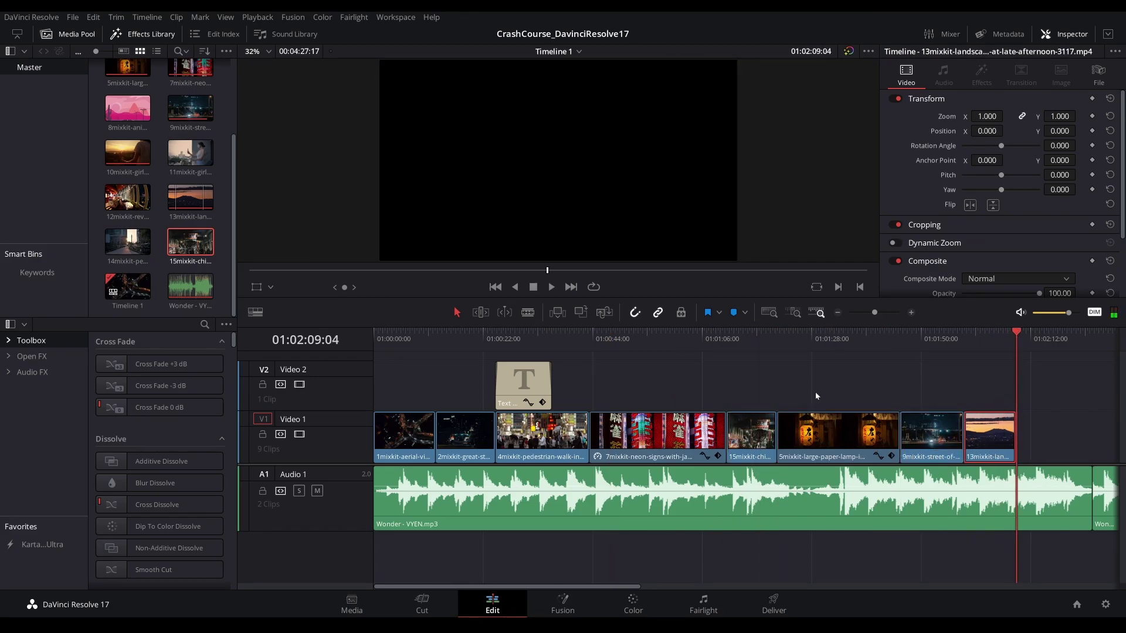
Extend the end of the TOKYO title towards the pedestrian clip's end and play from the timeline start.
left_click(495, 339)
left_click_drag(549, 384, 578, 384)
left_click(375, 339)
key("space")
Delete the leftover second music clip after the main Wonder track on Audio 1.
key("ctrl+minus")
key("ctrl+minus")
left_click(892, 505)
key("Delete")
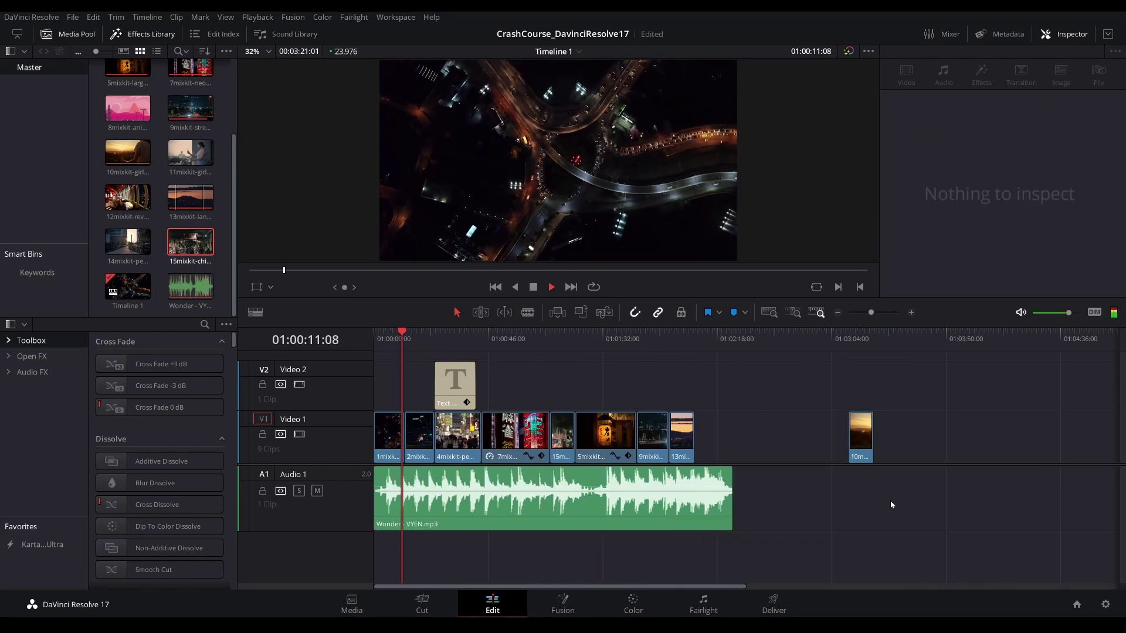
Move the sunset yoga clip to just past the end of the music and turn off the monitor audio dimming.
left_click_drag(861, 438, 758, 438)
left_click(1095, 313)
Add the 3mixkit-children clip on Video 2 above the neon signs' start, and shift the clips after the neon signs later.
key("ctrl+equal")
key("ctrl+equal")
key("ctrl+equal")
left_click_drag(238, 193, 240, 194)
left_click_drag(236, 193, 236, 117)
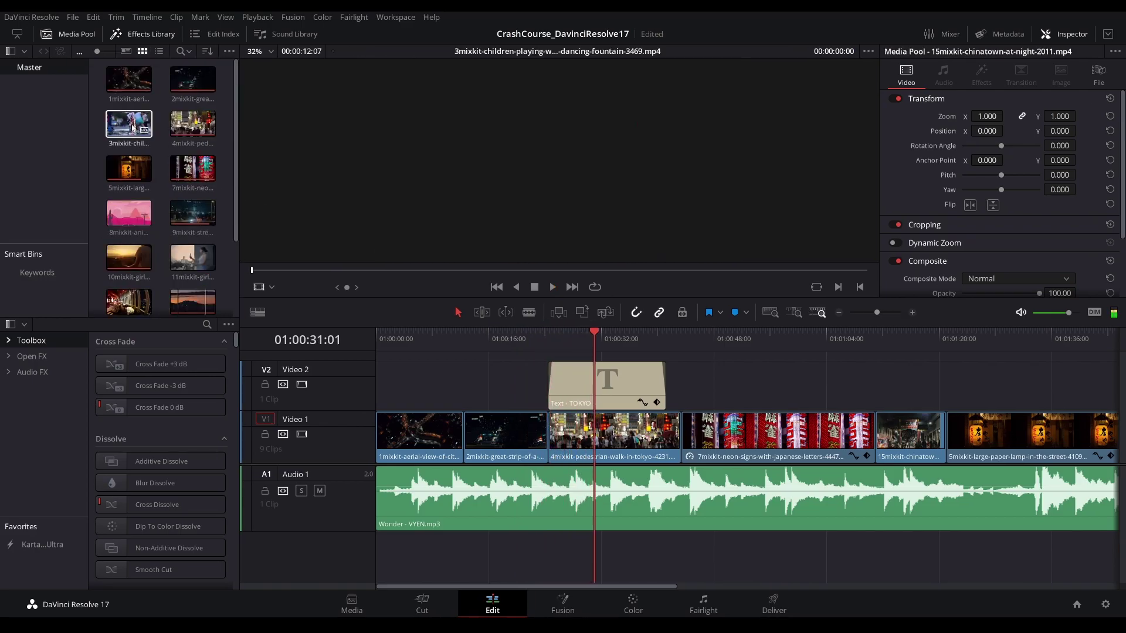
left_click_drag(129, 124, 719, 384)
key("ctrl+minus")
left_click_drag(853, 437, 613, 438)
left_click_drag(613, 438, 570, 438)
left_click(528, 339)
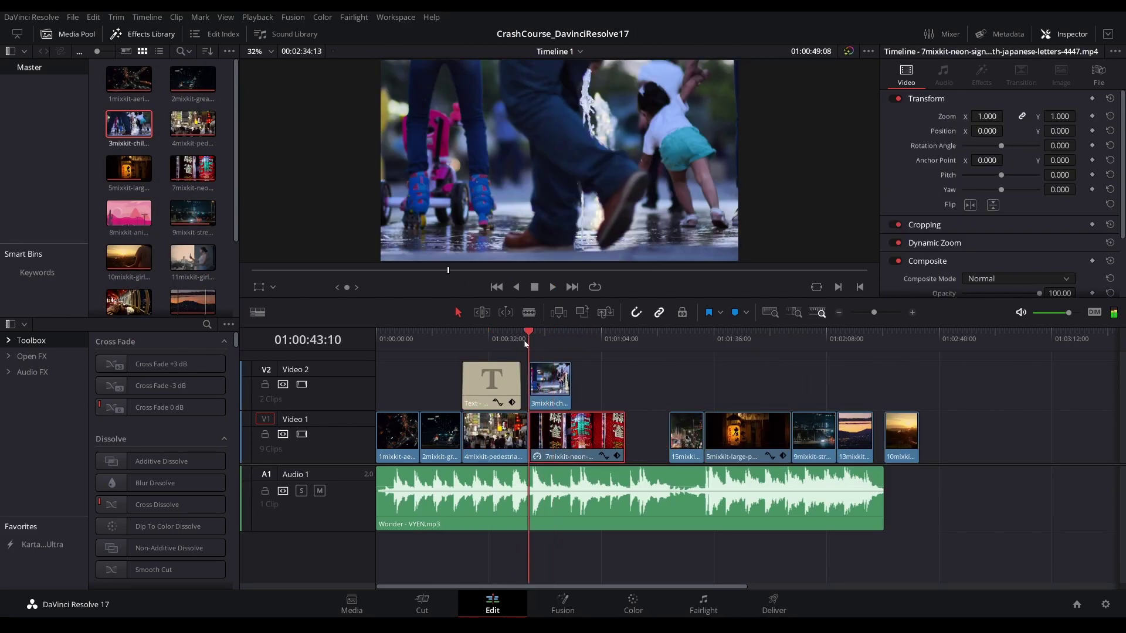
Rearrange Video 1 to open with the landscape, children and pedestrian clips, followed by the aerial-view and city-strip clips.
left_click(441, 339)
left_click_drag(641, 380, 387, 446)
left_click_drag(446, 436, 1018, 437)
left_click_drag(846, 437, 386, 438)
left_click(412, 439)
left_click_drag(969, 434, 433, 436)
left_click_drag(1004, 429, 562, 431)
left_click_drag(434, 434, 529, 436)
left_click_drag(1109, 384, 403, 441)
left_click_drag(1049, 434, 471, 384)
left_click_drag(535, 434, 568, 434)
left_click_drag(471, 384, 471, 434)
left_click_drag(1098, 434, 692, 384)
Play from the children clip and try shortening the end of the pedestrian clip.
left_click(437, 339)
key("space")
left_click(560, 435)
left_click_drag(612, 436, 571, 435)
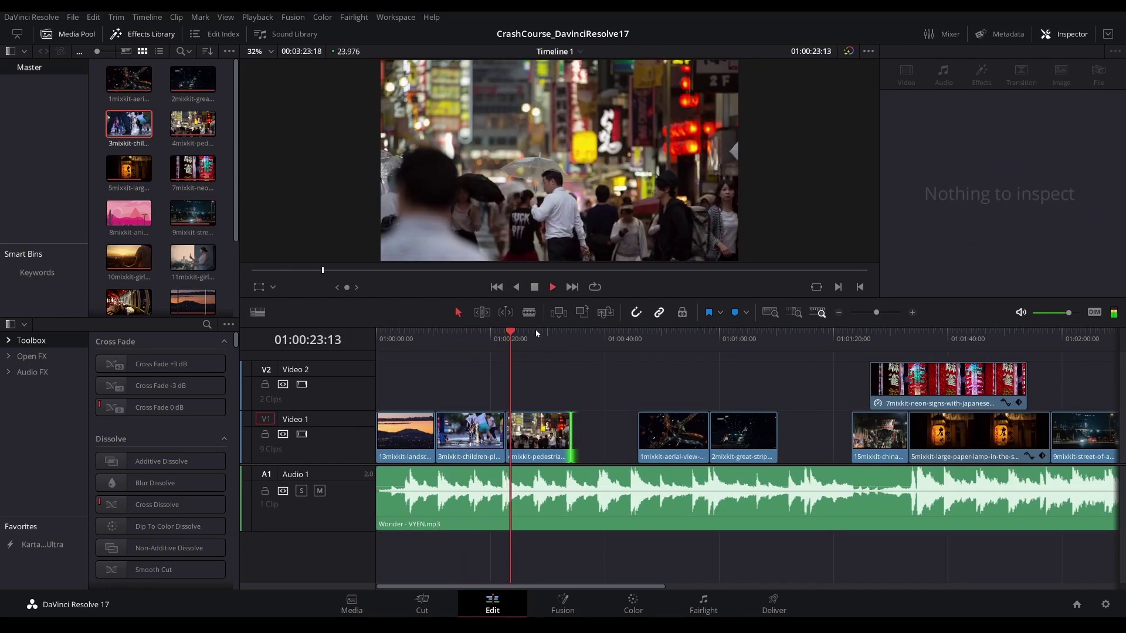
left_click(536, 334)
key("space")
Try placing another pedestrian clip from the Media Pool with positions locked, and undo it together with the previous trim.
left_click(682, 312)
left_click(506, 336)
left_click_drag(193, 125, 502, 447)
key("ctrl+z")
key("ctrl+z")
key("ctrl+z")
left_click(682, 313)
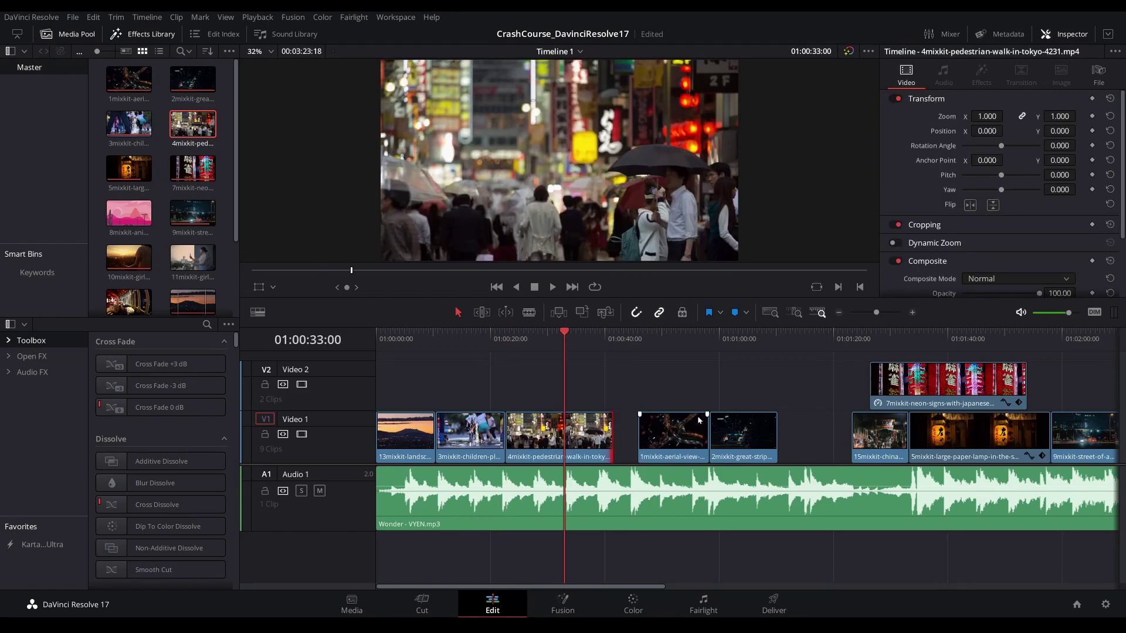
Reorder Video 1 so the city-strip, city-street and aerial-view clips run consecutively before the chinatown clip.
left_click(756, 384)
left_click_drag(683, 435, 647, 384)
left_click(634, 337)
left_click(991, 338)
left_click_drag(572, 384, 572, 435)
left_click_drag(657, 436, 726, 436)
left_click_drag(997, 435, 655, 436)
left_click_drag(560, 435, 585, 436)
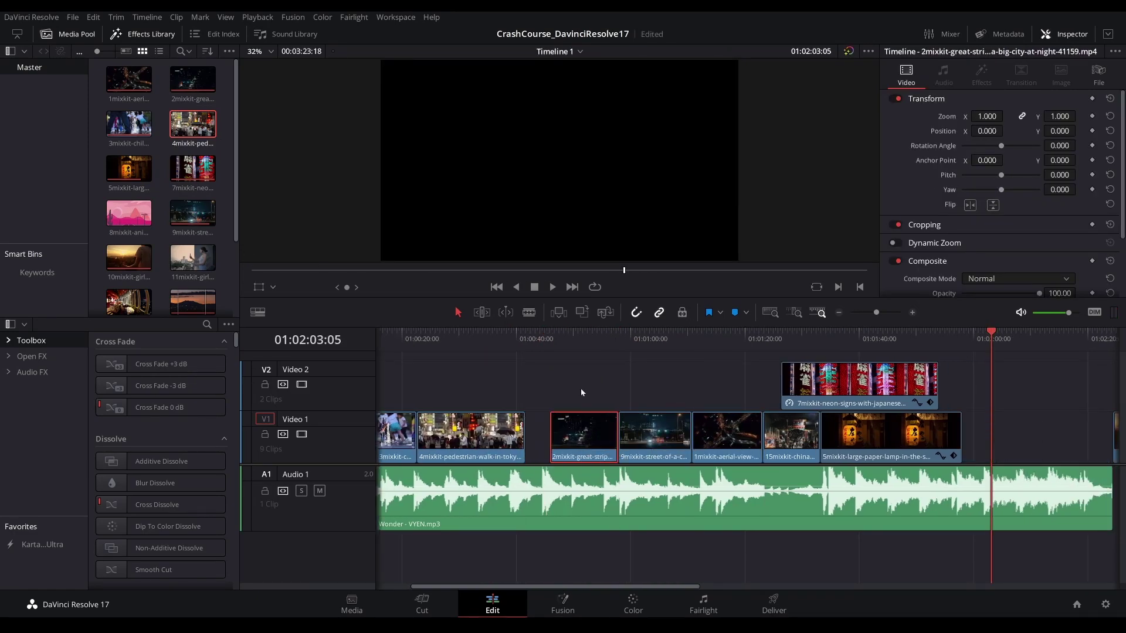
Place the lantern, chinatown and neon-signs clips after the pedestrian clip, followed by the city-strip, city-street and aerial clips.
left_click_drag(581, 389, 880, 448)
left_click_drag(795, 437, 921, 437)
left_click_drag(1036, 438, 695, 437)
left_click_drag(955, 401, 772, 401)
left_click_drag(892, 437, 1008, 437)
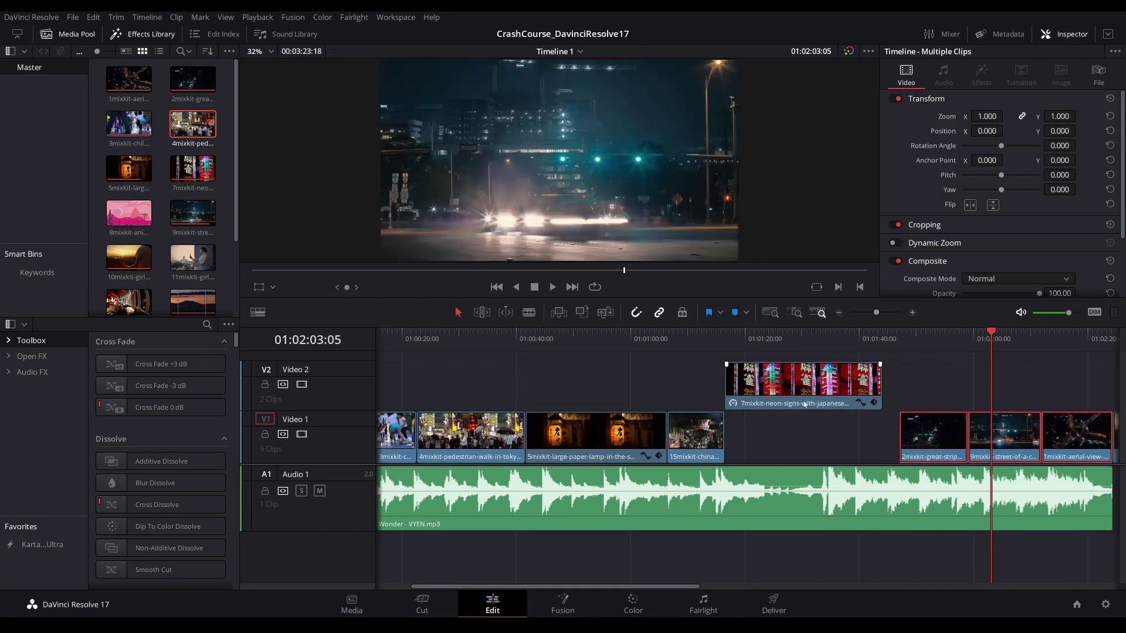
left_click_drag(803, 387, 804, 437)
left_click_drag(1009, 437, 980, 437)
Move the sunset yoga clip to the very start of Video 1, ahead of the landscape clip, and fit the timeline.
left_click_drag(674, 587, 761, 587)
key("space")
left_click_drag(910, 440, 397, 436)
key("space")
key("shift+z")
Close the gaps on Video 1 from the chinatown clip through to the final aerial-view clip.
left_click(651, 387)
left_click_drag(658, 437, 638, 437)
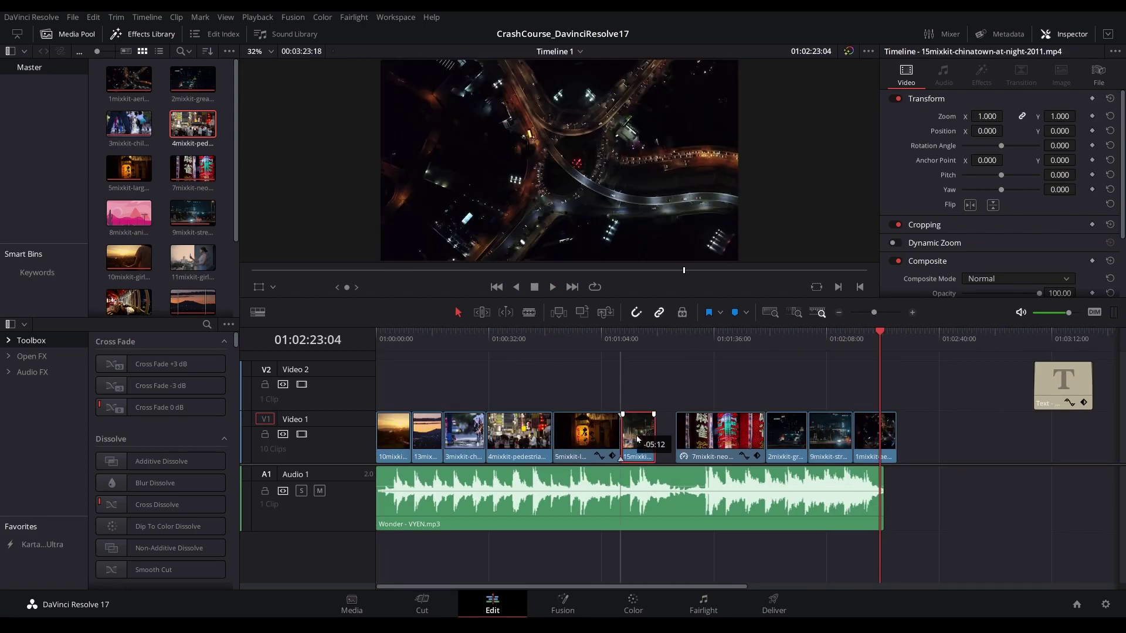
left_click_drag(721, 437, 701, 437)
left_click_drag(786, 437, 811, 437)
left_click_drag(874, 437, 855, 437)
Place the TOKYO title over the pedestrian clip and a short text title at the end, and play the edit.
mouse_move(1066, 396)
left_mouse_down()
mouse_move(519, 395)
mouse_move(579, 382)
mouse_move(1060, 384)
left_mouse_up()
key("Home")
key("shift+z")
key("space")
key("space")
left_click(1068, 340)
left_click(1056, 340)
key("space")
Trim the music clip to end with the closing text title and add a short fade-out at its end.
left_click_drag(1081, 509, 1120, 509)
left_click_drag(1080, 468, 1025, 469)
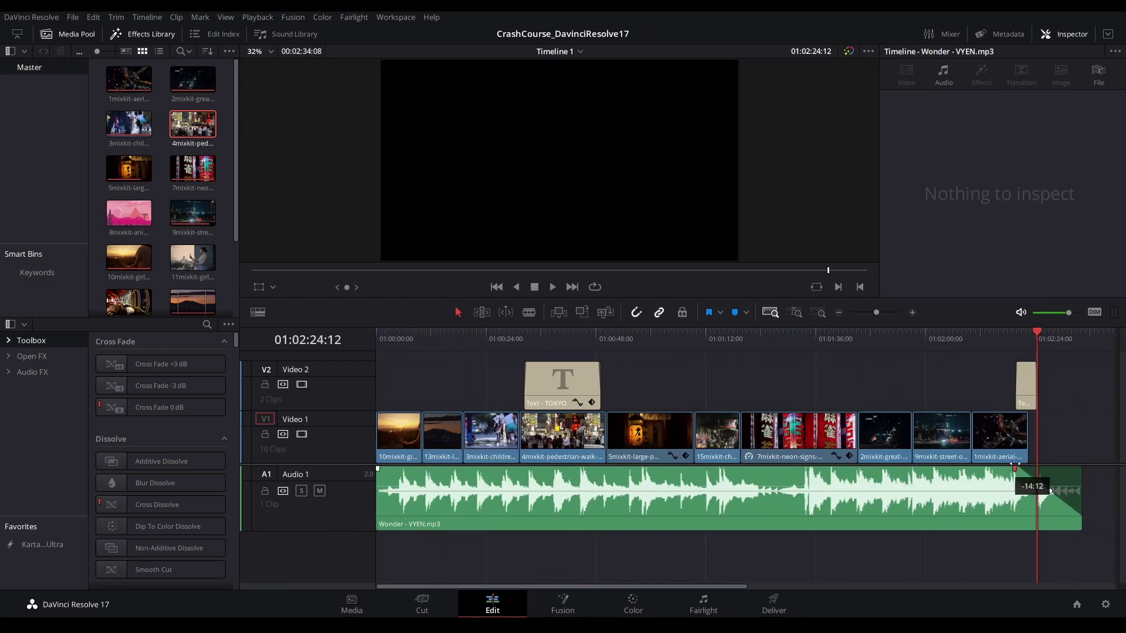
left_click_drag(1081, 509, 1038, 509)
left_click_drag(1081, 469, 1071, 468)
Play the ending with the music fade-out and move the playhead to 01:00:04:16 in the opening sunset clip.
left_click(1061, 336)
key("space")
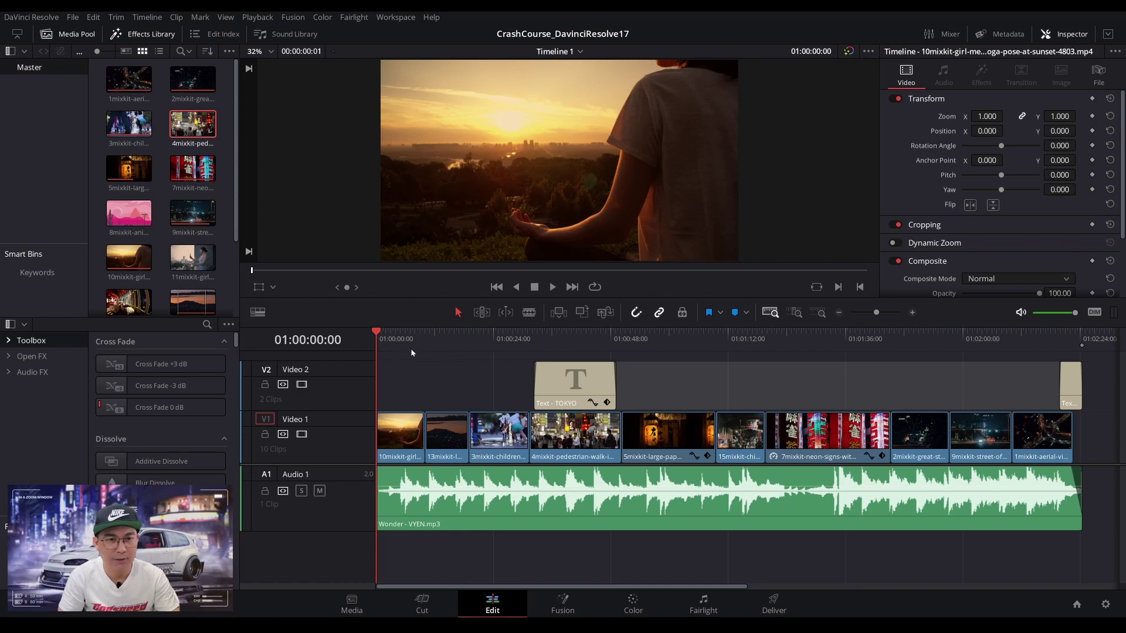
left_click(399, 332)
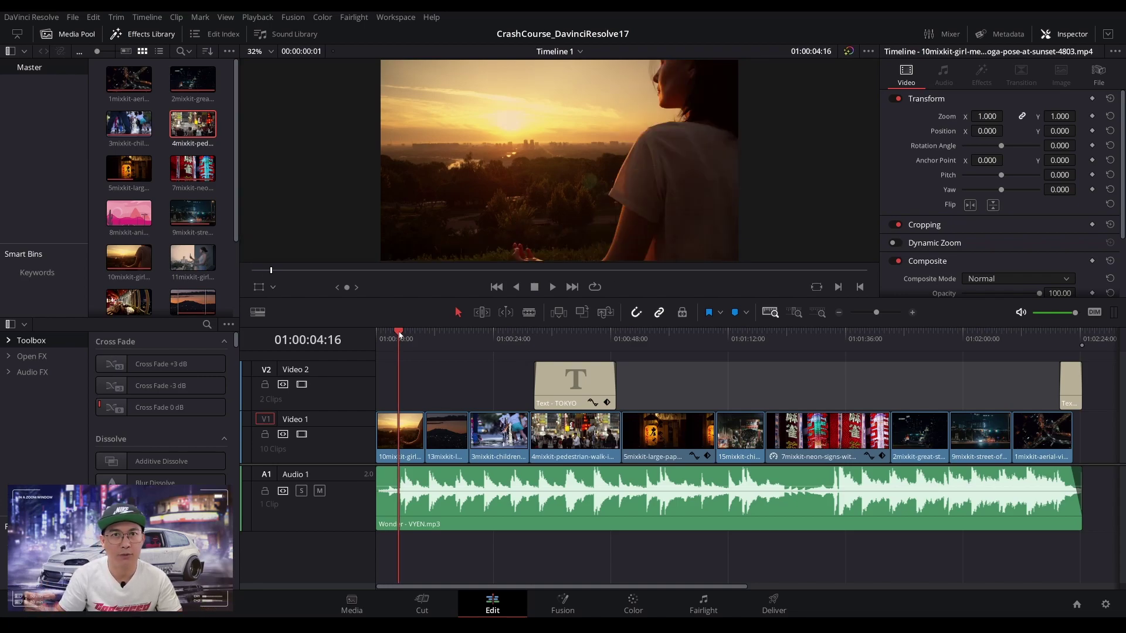
Mark the timeline's in point at 01:00:00:00 and its out point at 01:02:24:12, the end of the closing title.
left_click_drag(399, 332, 360, 335)
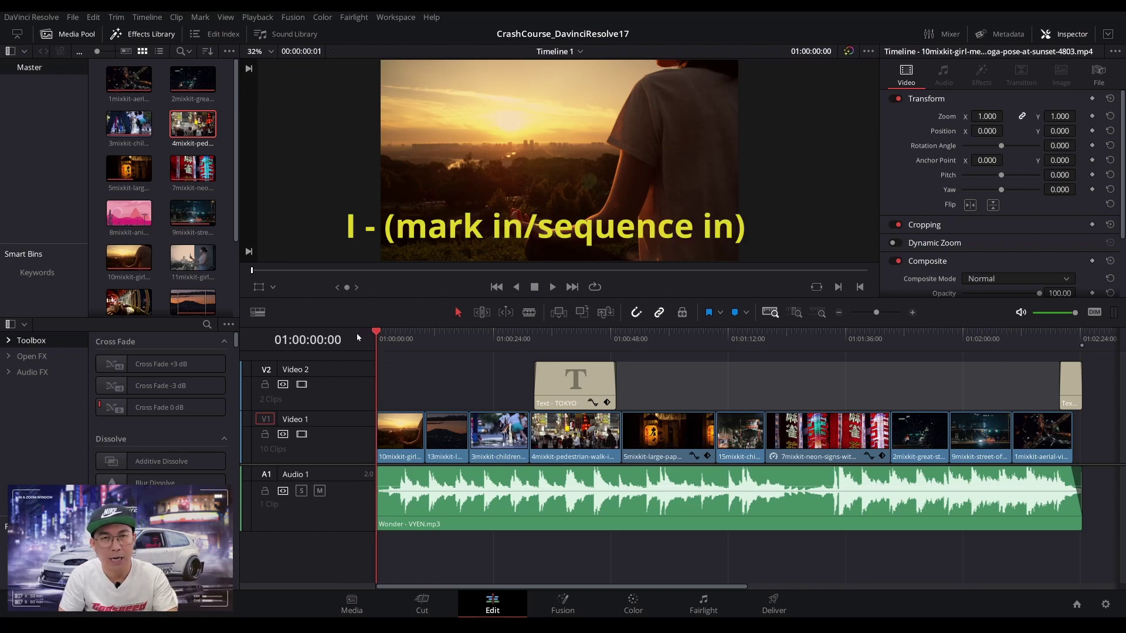
key("i")
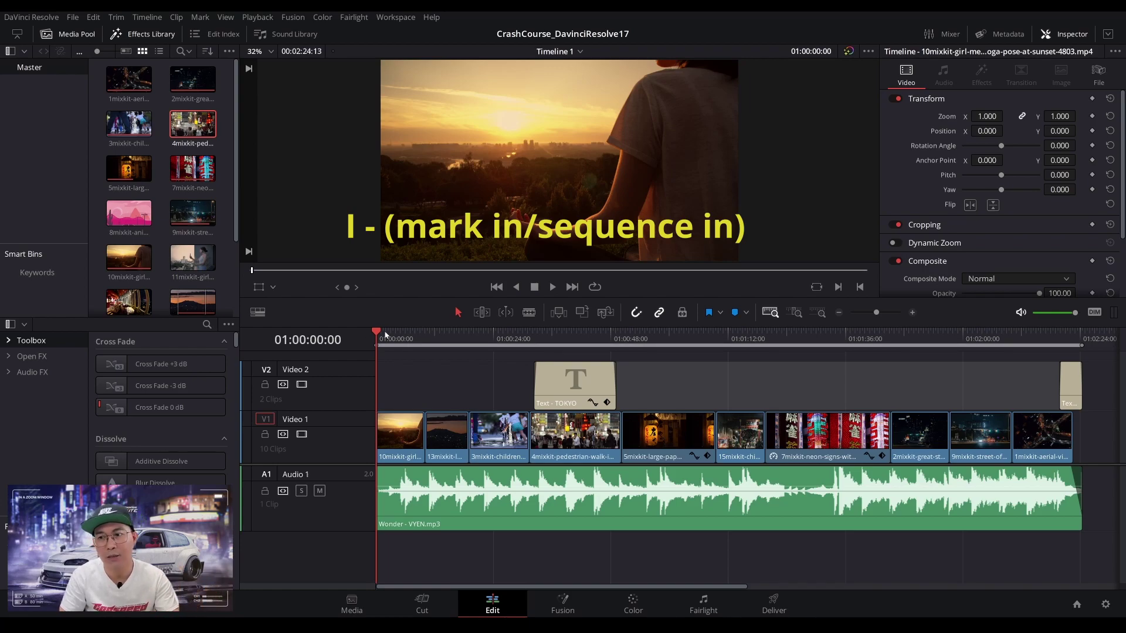
left_click(1069, 334)
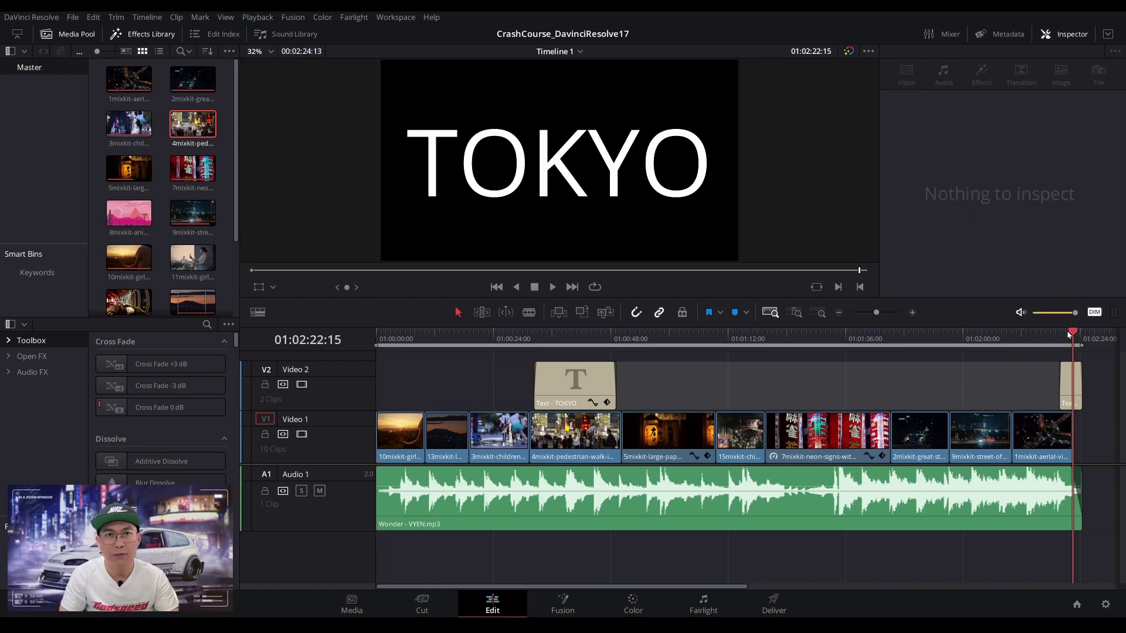
left_click_drag(1069, 335, 1084, 336)
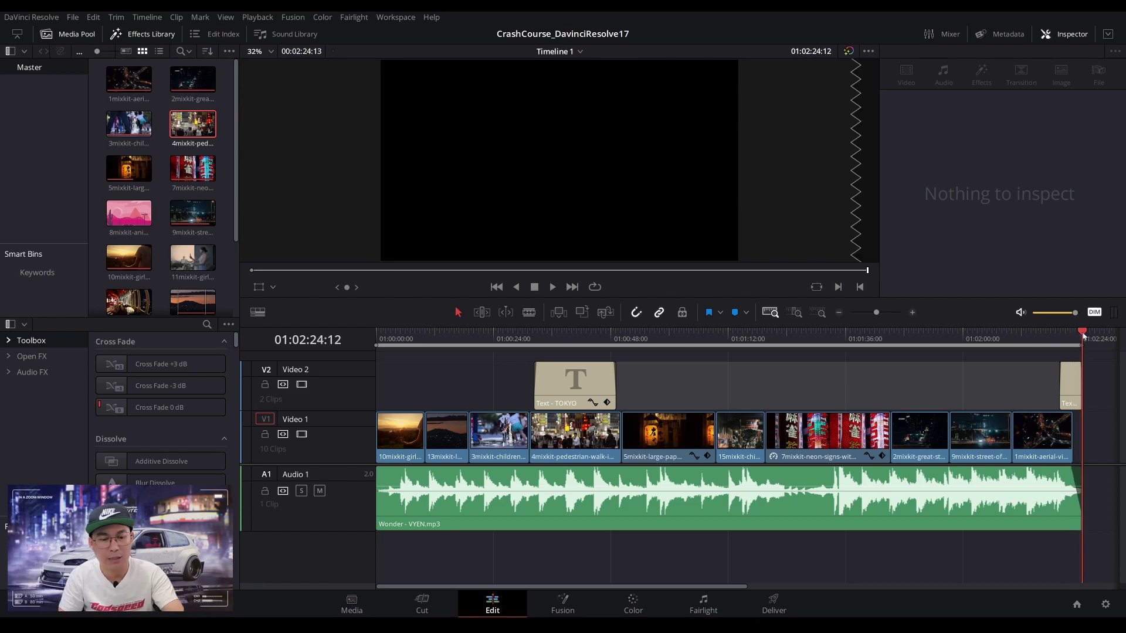
key("o")
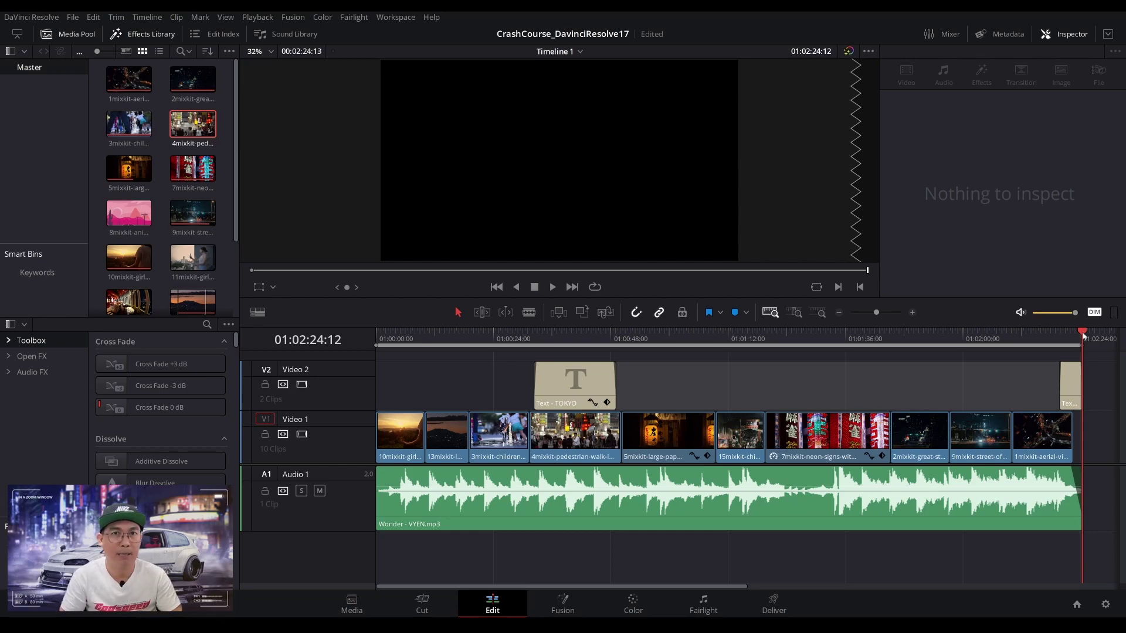
Play the edit from the beginning, and again from 01:00:55:04 in the paper-lamp clip, to review the music against the footage.
left_click(373, 336)
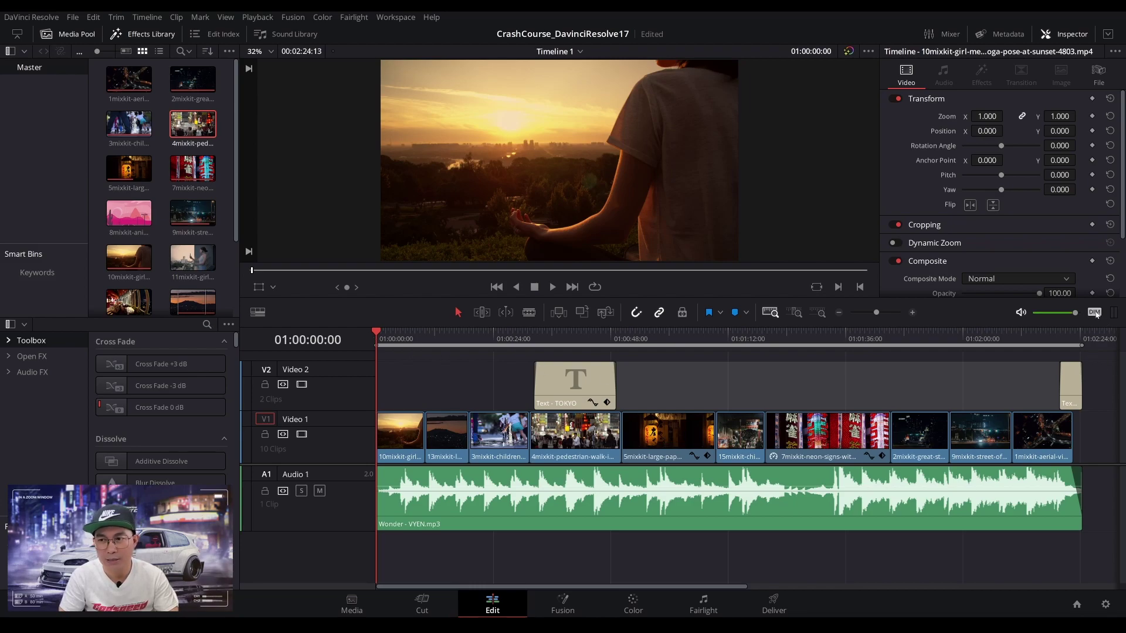
left_click(553, 287)
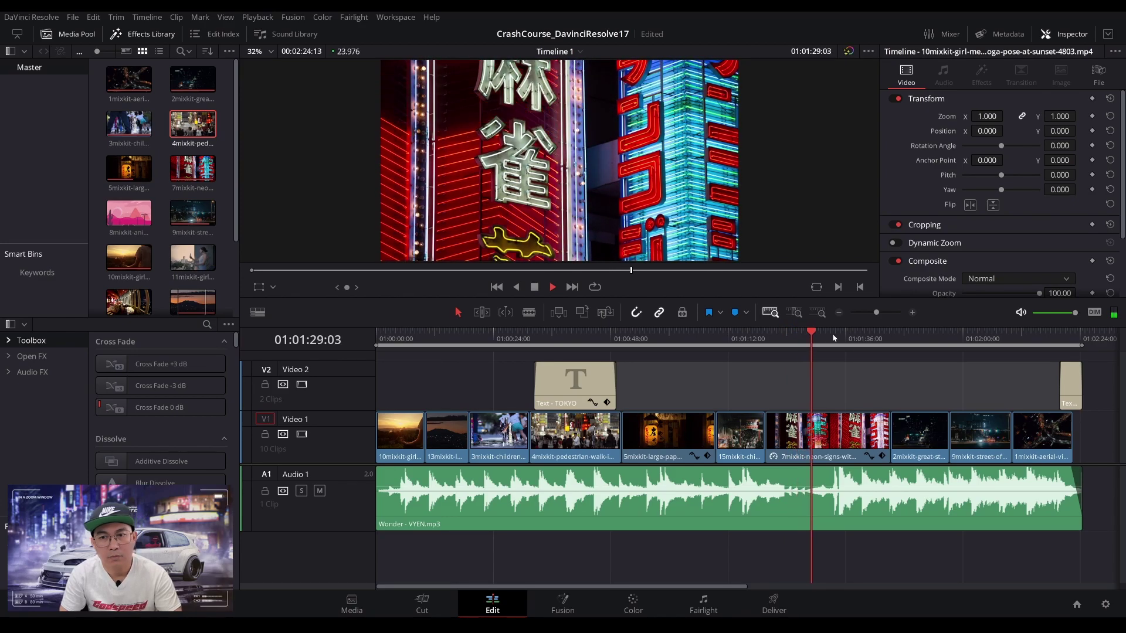
key("space")
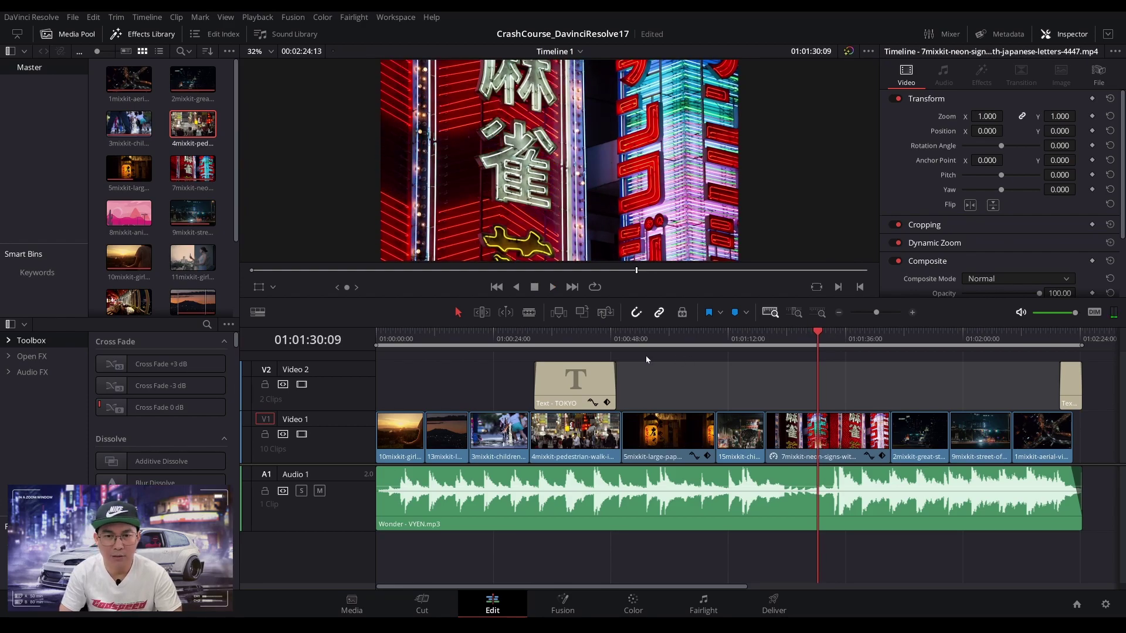
left_click_drag(627, 336, 647, 339)
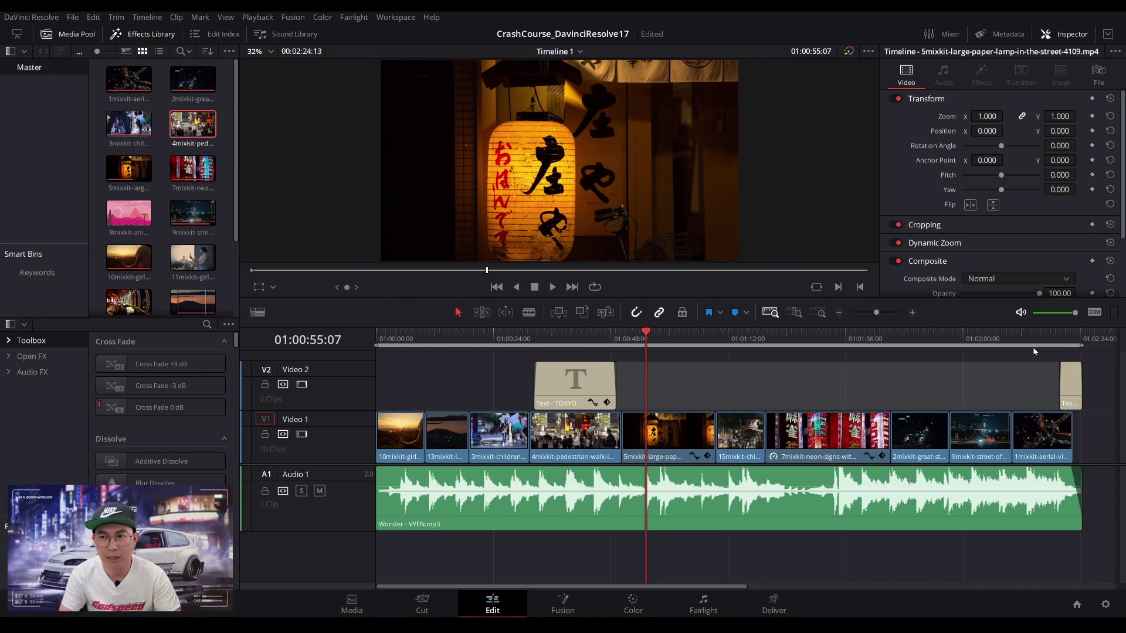
left_click_drag(648, 336, 648, 335)
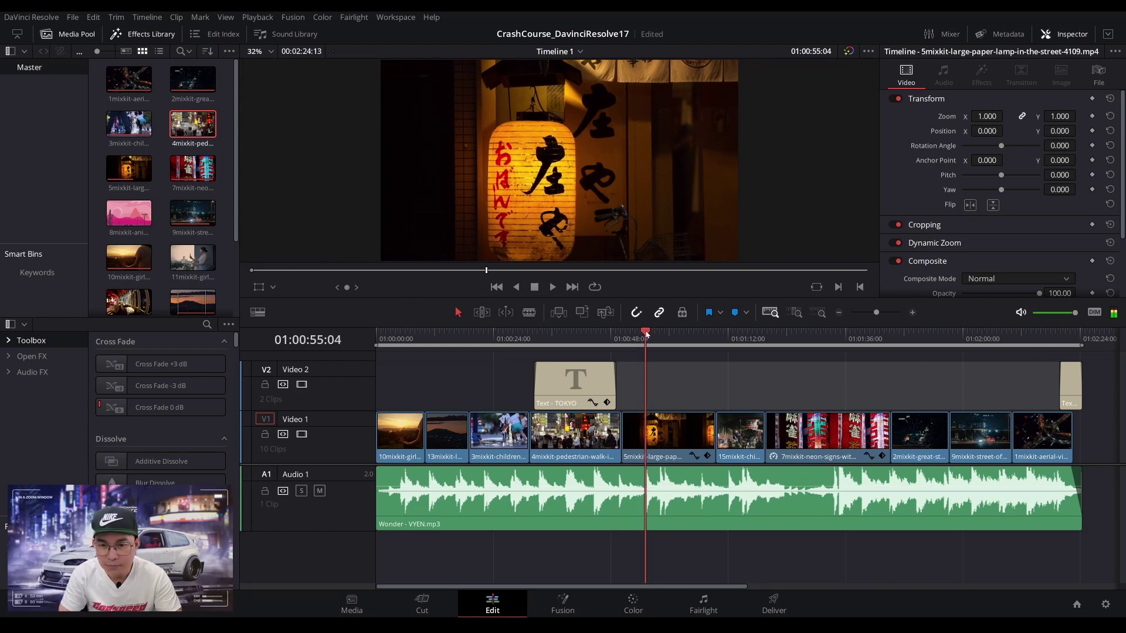
key("space")
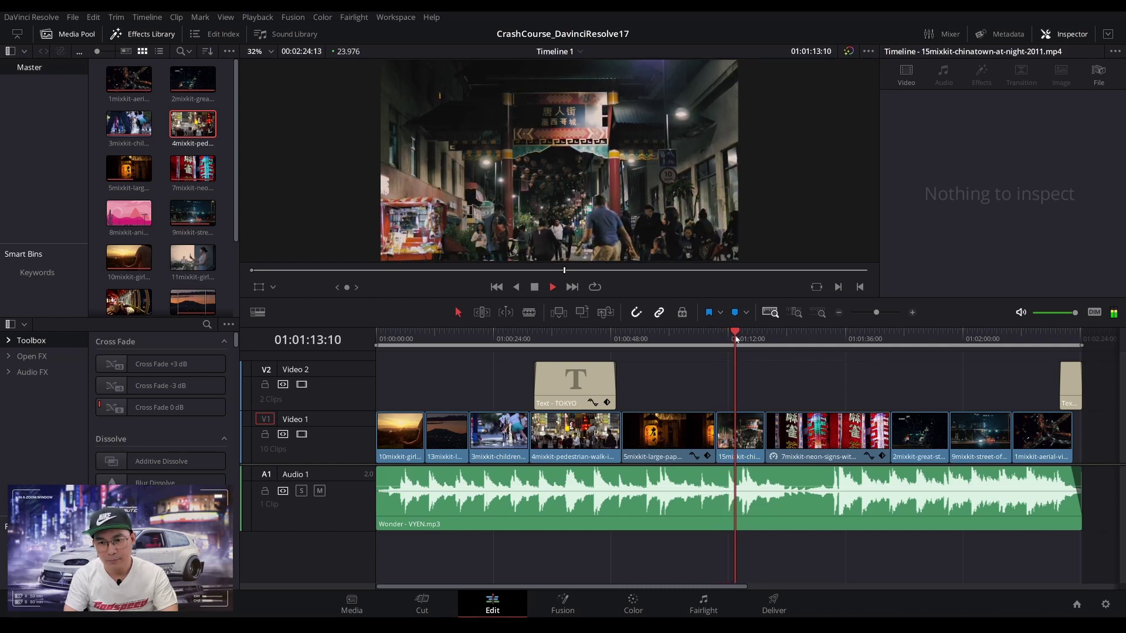
key("space")
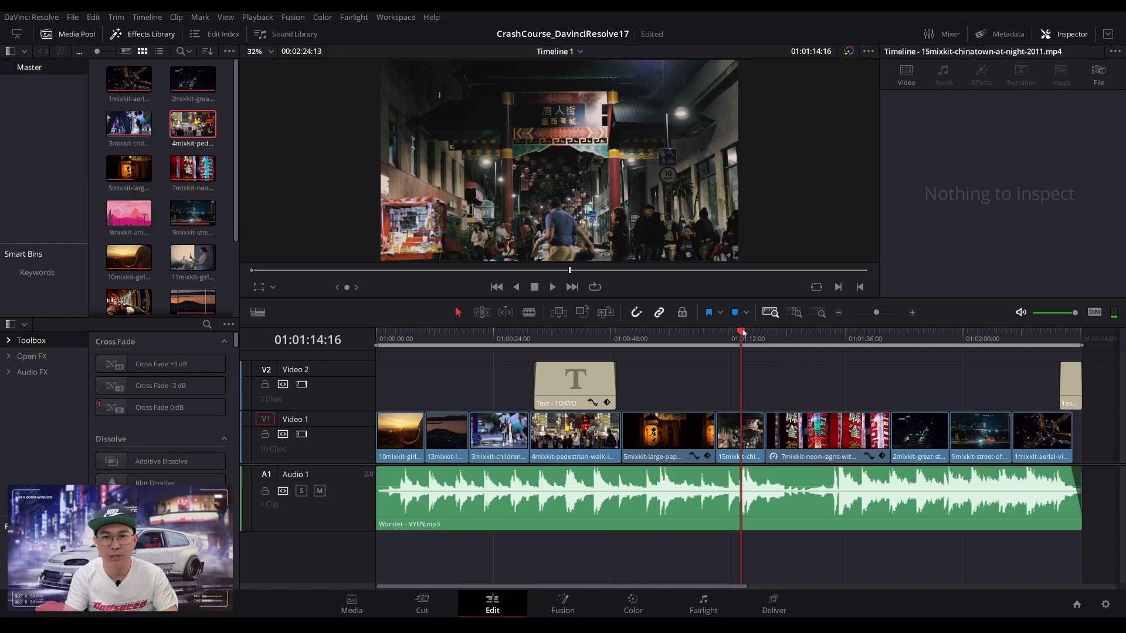
Split the music clip at 01:01:12:02, where the beat starts under the chinatown clip.
left_click_drag(742, 332, 730, 330)
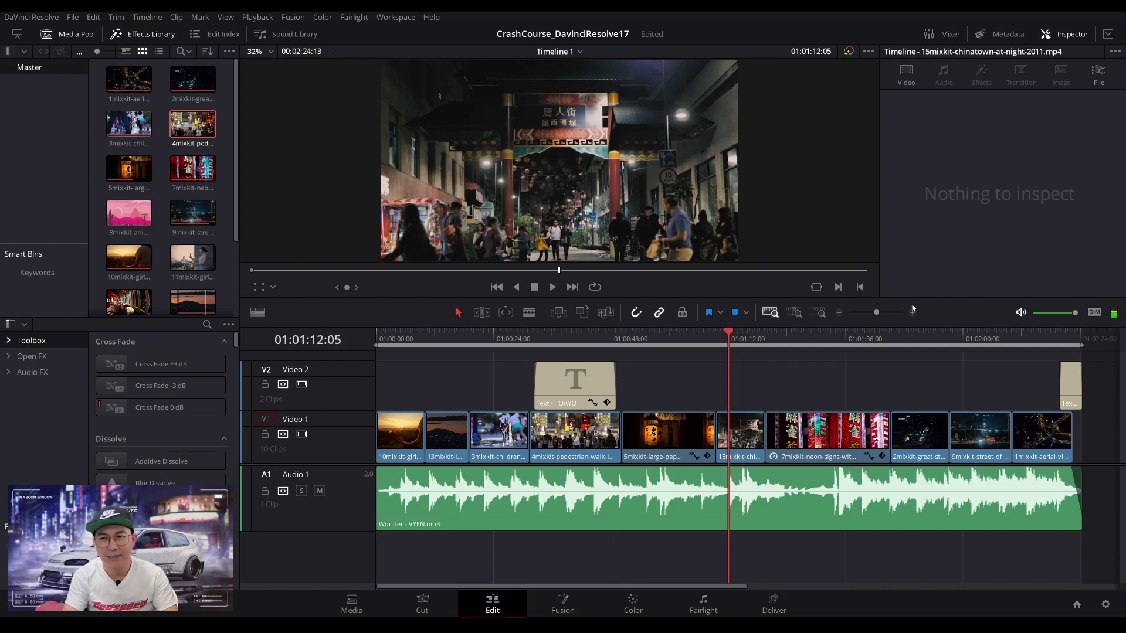
left_click_drag(879, 314, 890, 313)
left_click(743, 332)
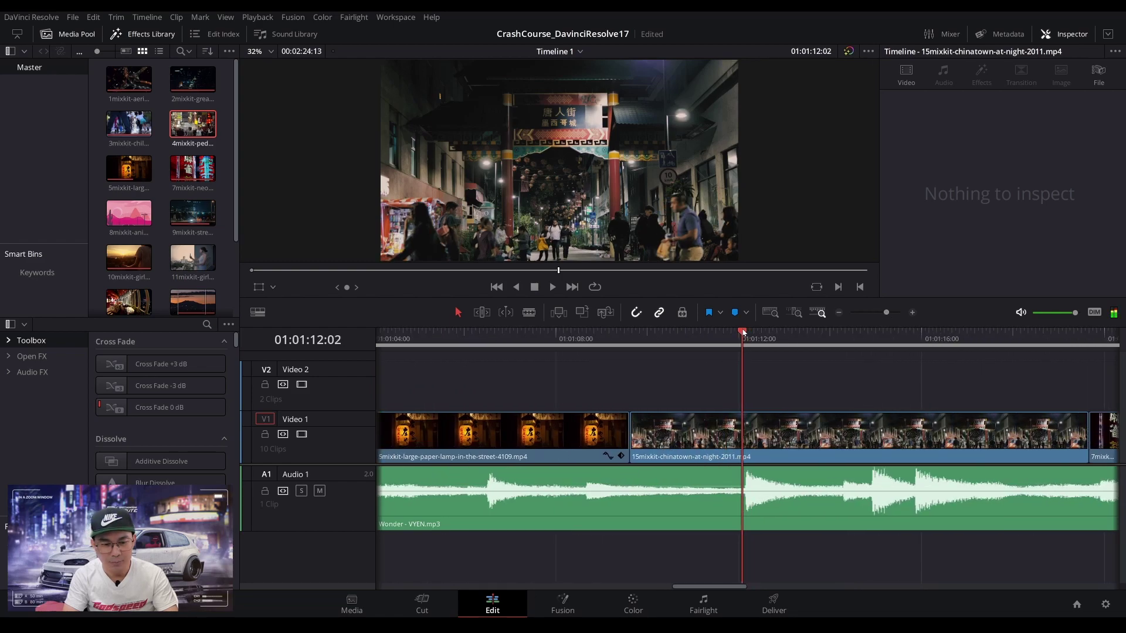
left_click(744, 488)
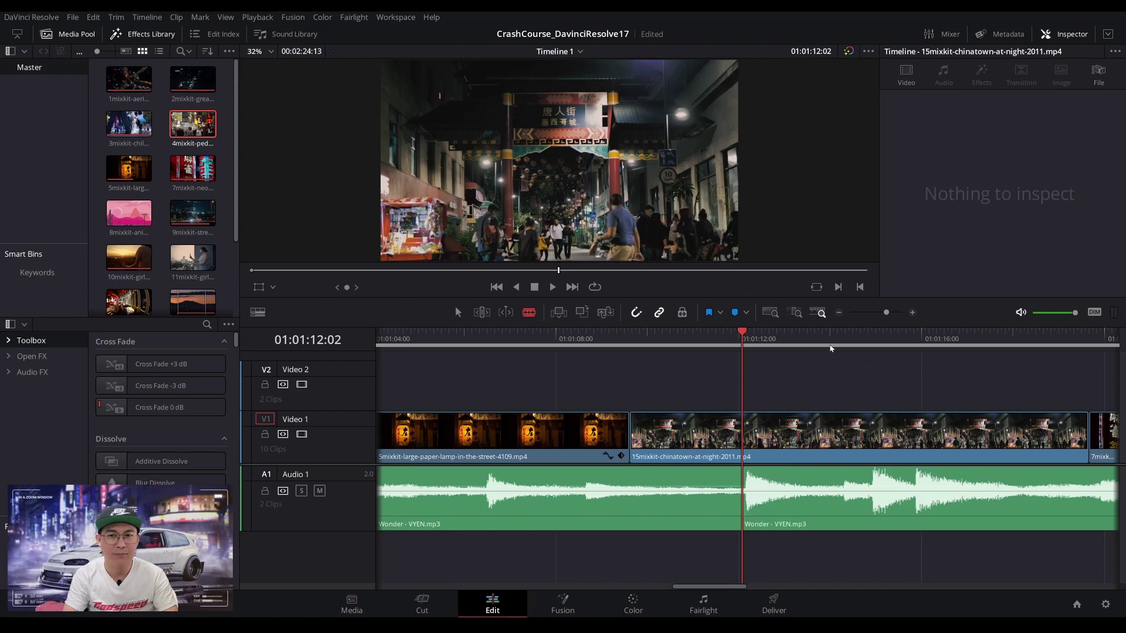
Locate the strong beat under the neon-signs clip by playing the music, and split the music at 01:01:33:12.
left_click(840, 313)
left_click(839, 312)
key("space")
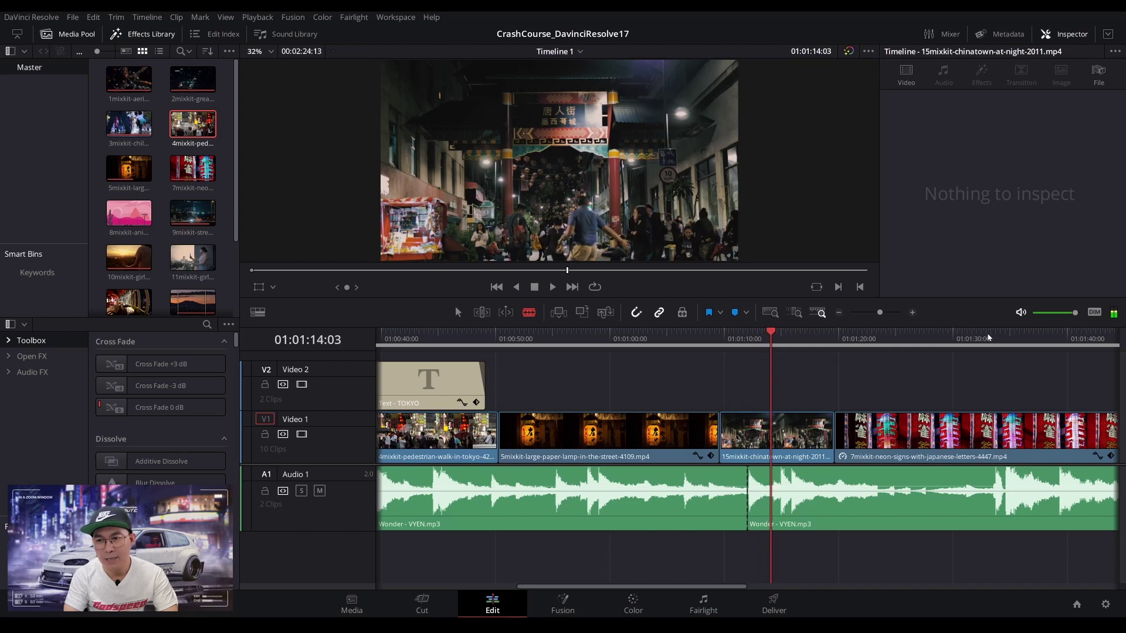
left_click(990, 338)
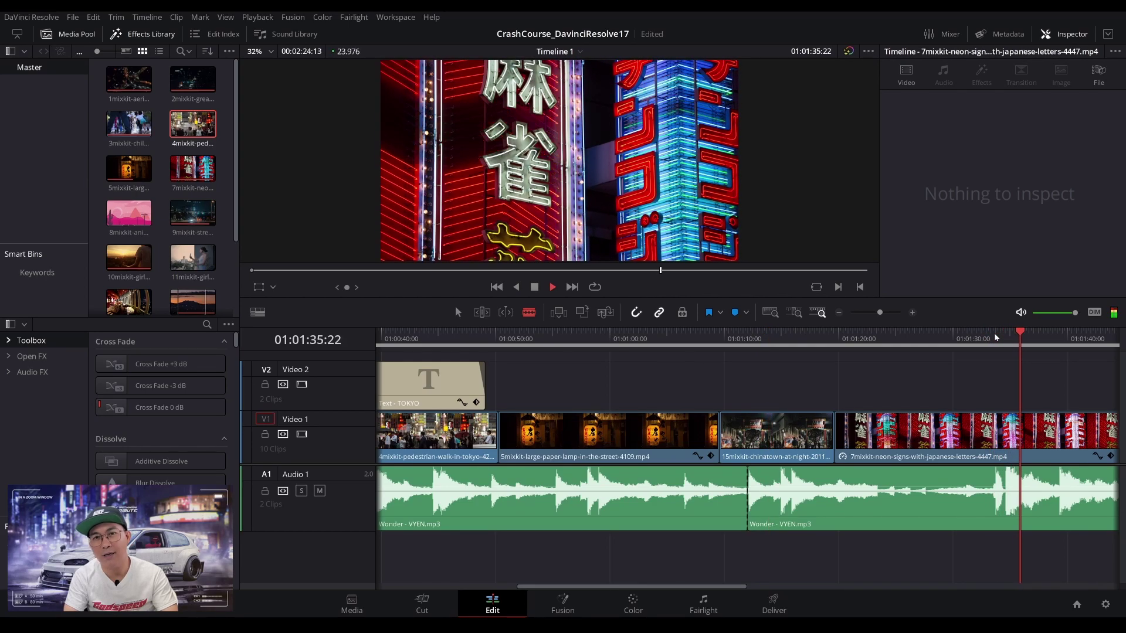
key("space")
left_click(1012, 336)
left_click_drag(1011, 335, 993, 336)
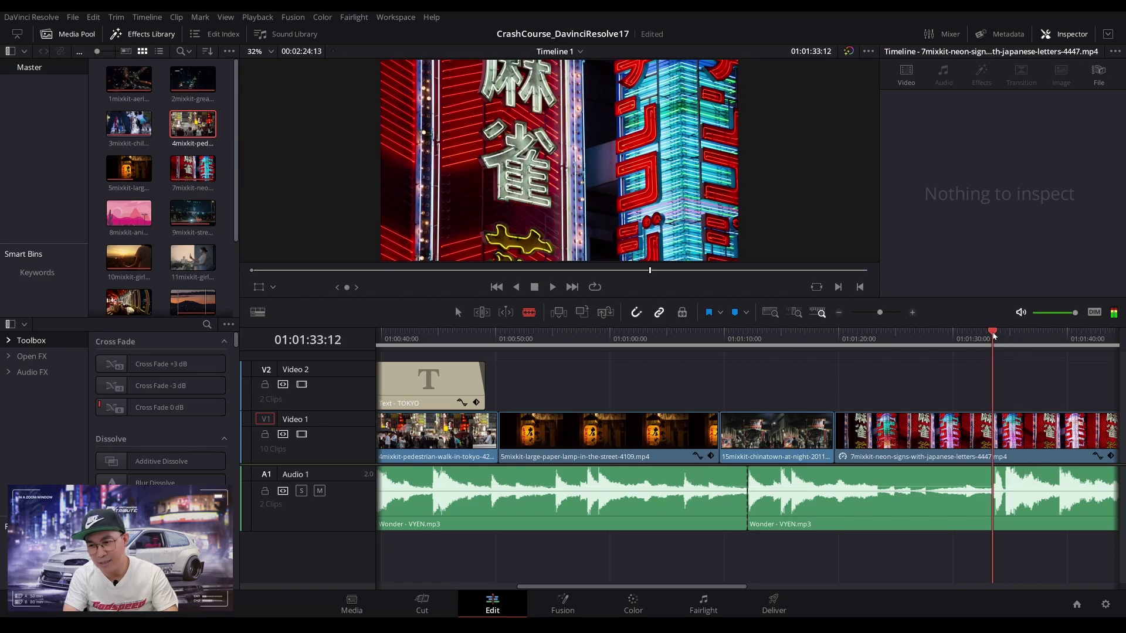
left_click(994, 507)
Delete the music section between the two cuts and move the remaining music back to start at 01:01:12:02.
left_click(884, 511)
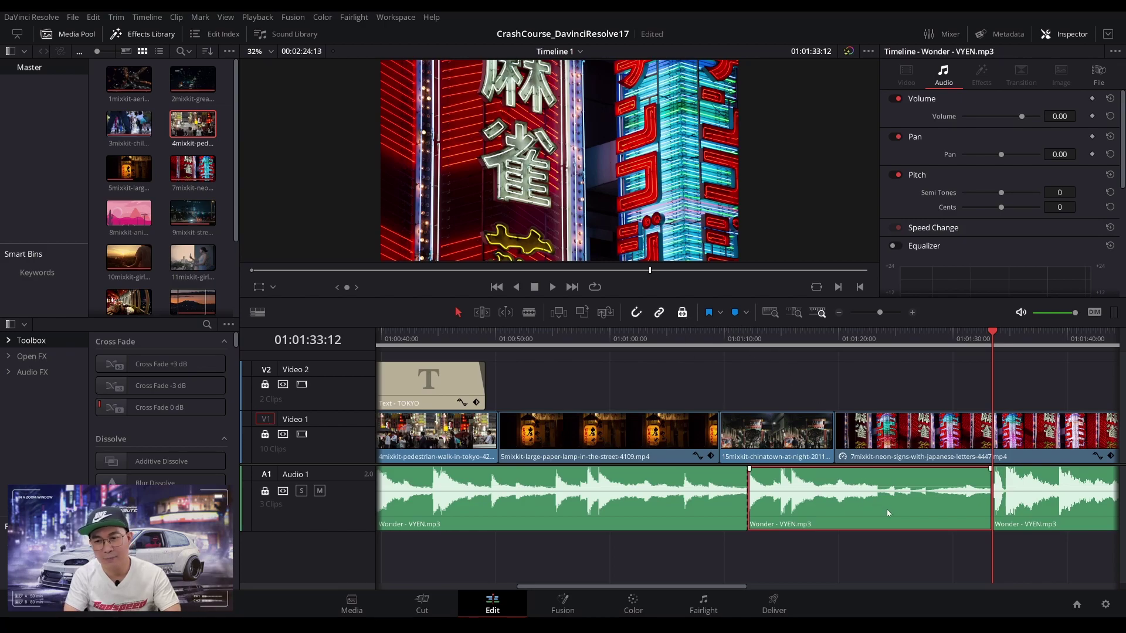
key("BackSpace")
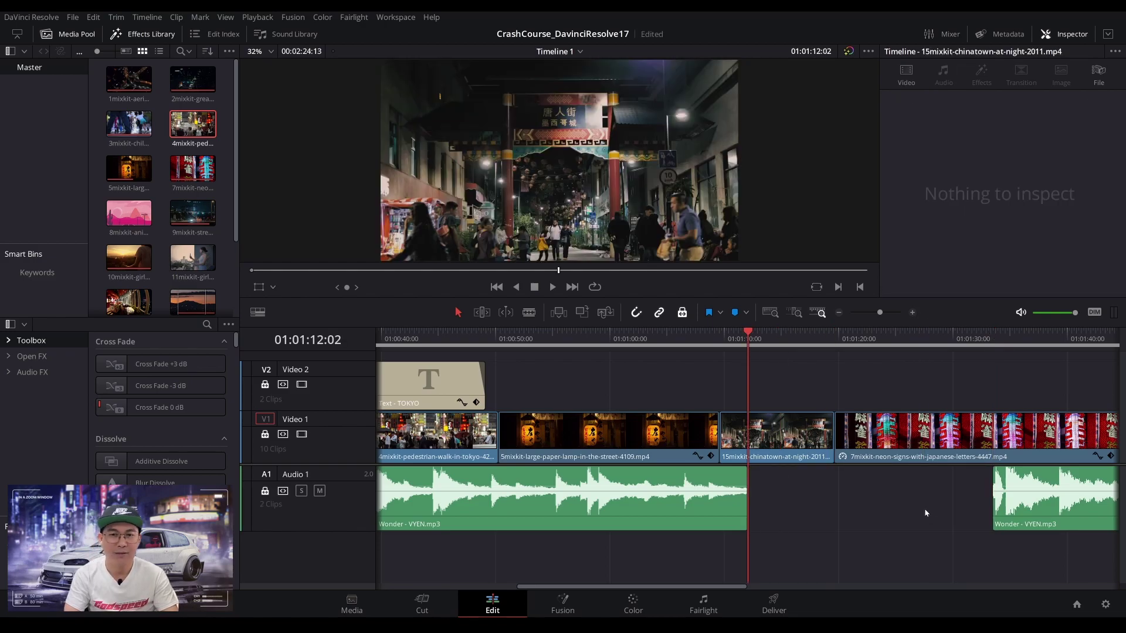
left_click(1038, 515)
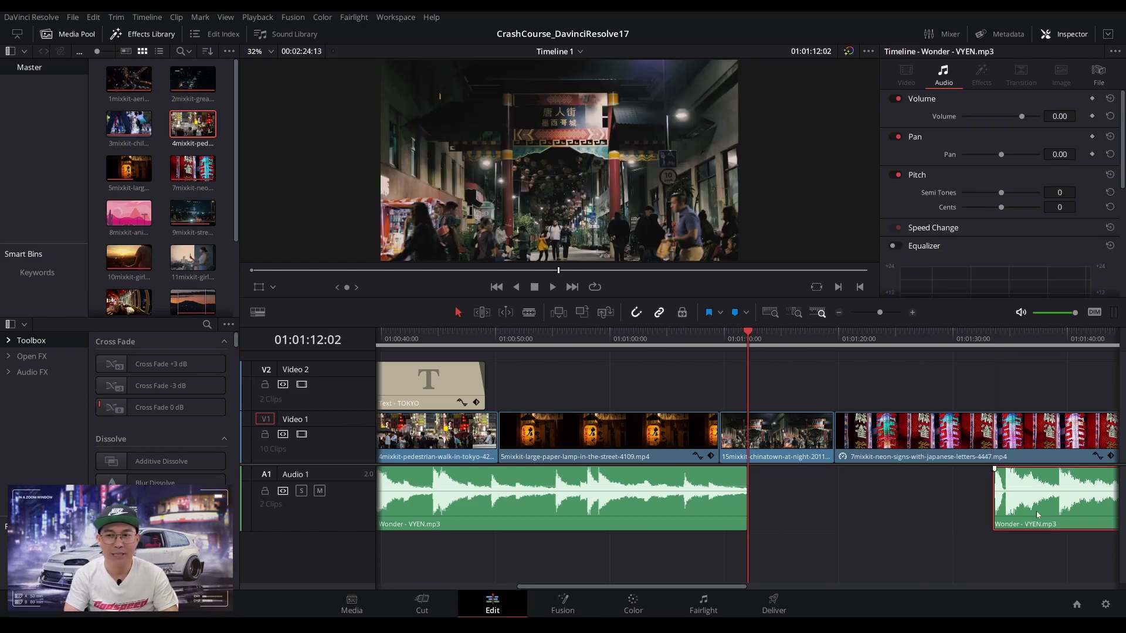
left_click_drag(1028, 518, 791, 514)
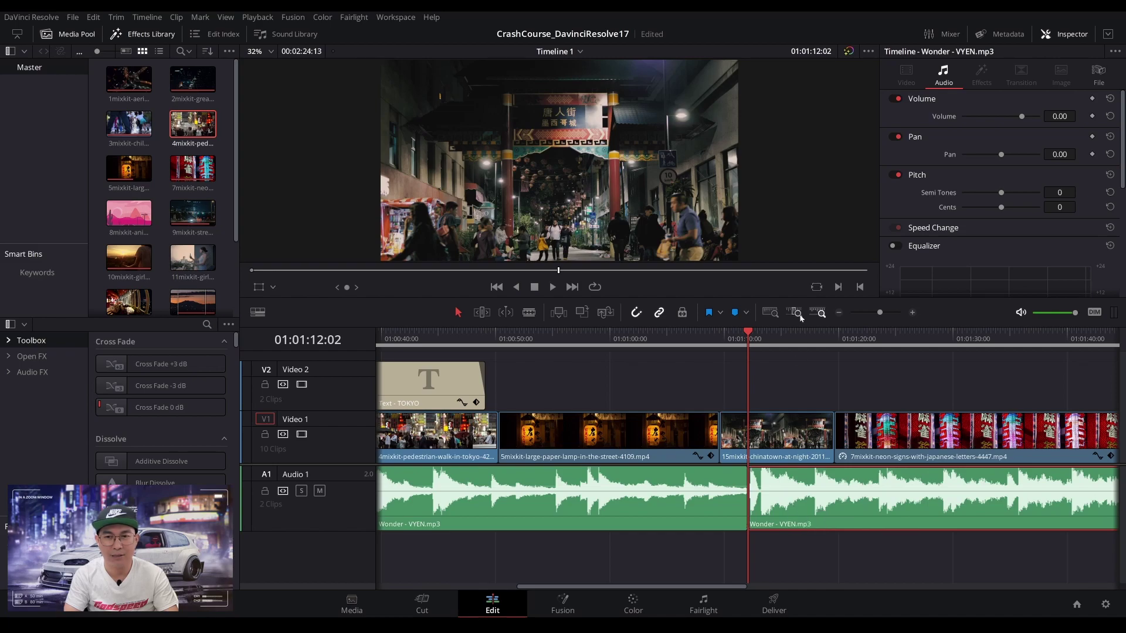
Play the music across the join under the chinatown clip and into the neon-signs clip to check the transition.
left_click(839, 314)
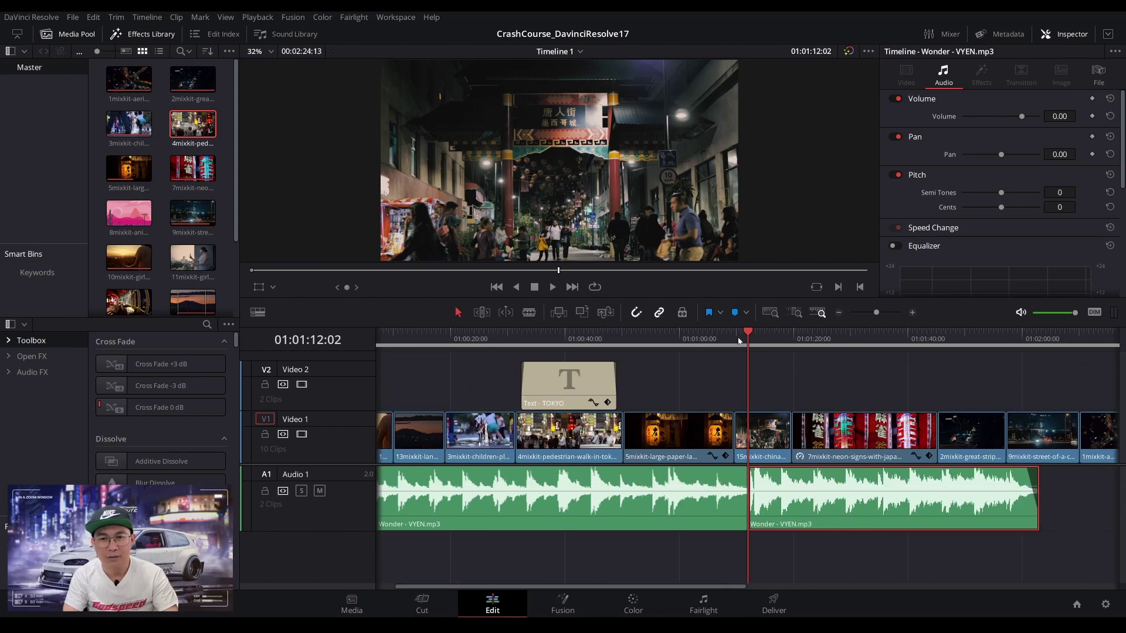
key("Up")
left_click_drag(876, 313, 884, 314)
key("space")
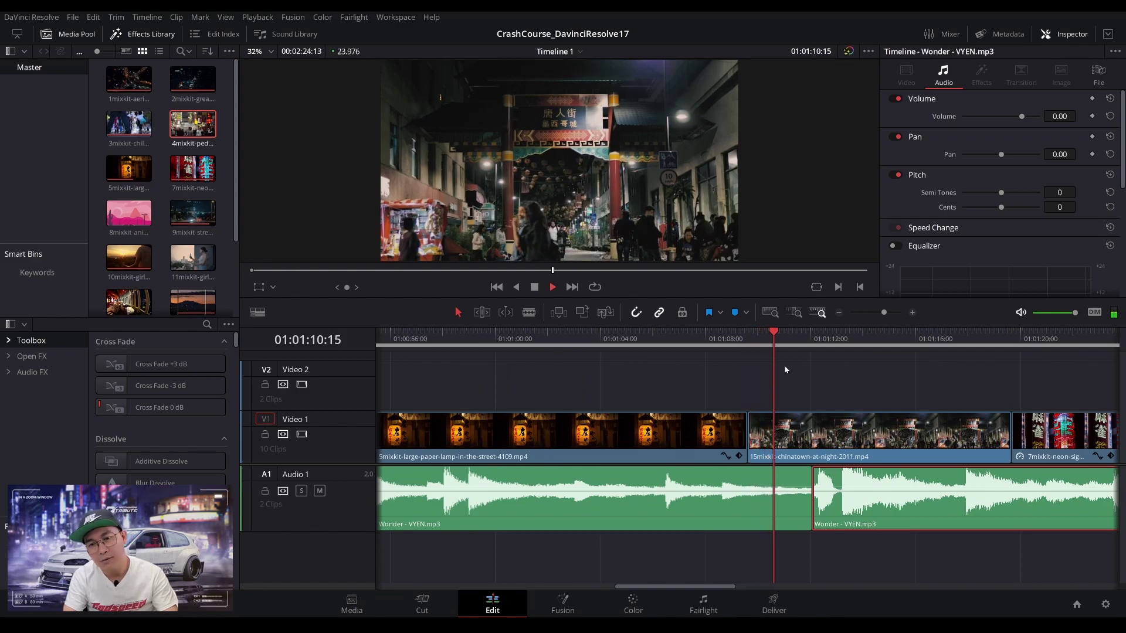
key("space")
left_click(663, 339)
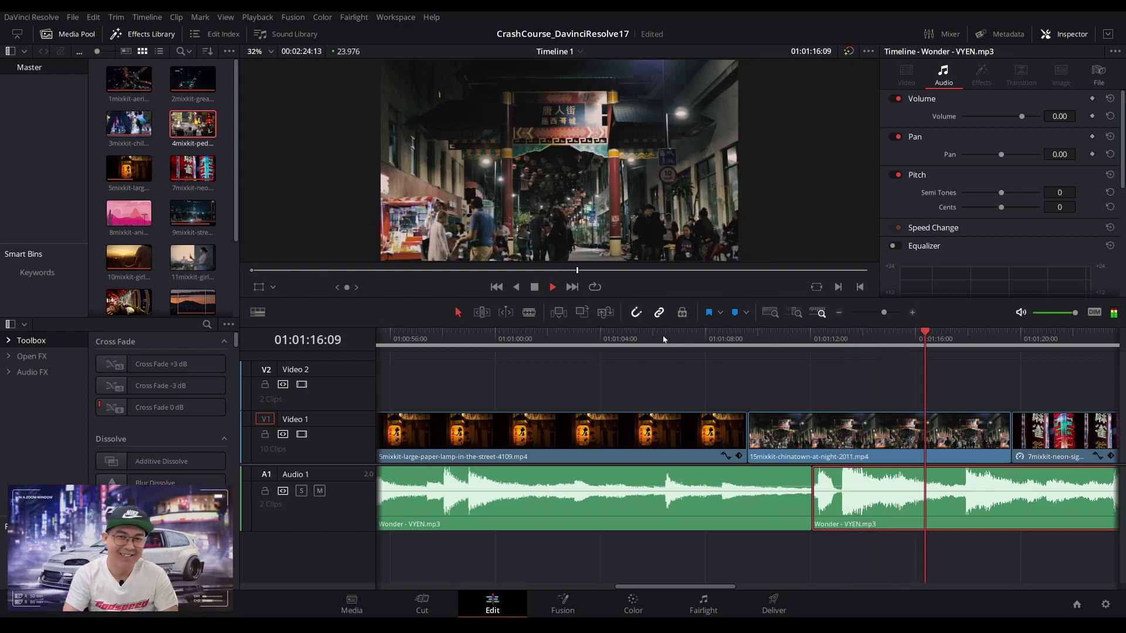
left_click(839, 313)
left_click(839, 313)
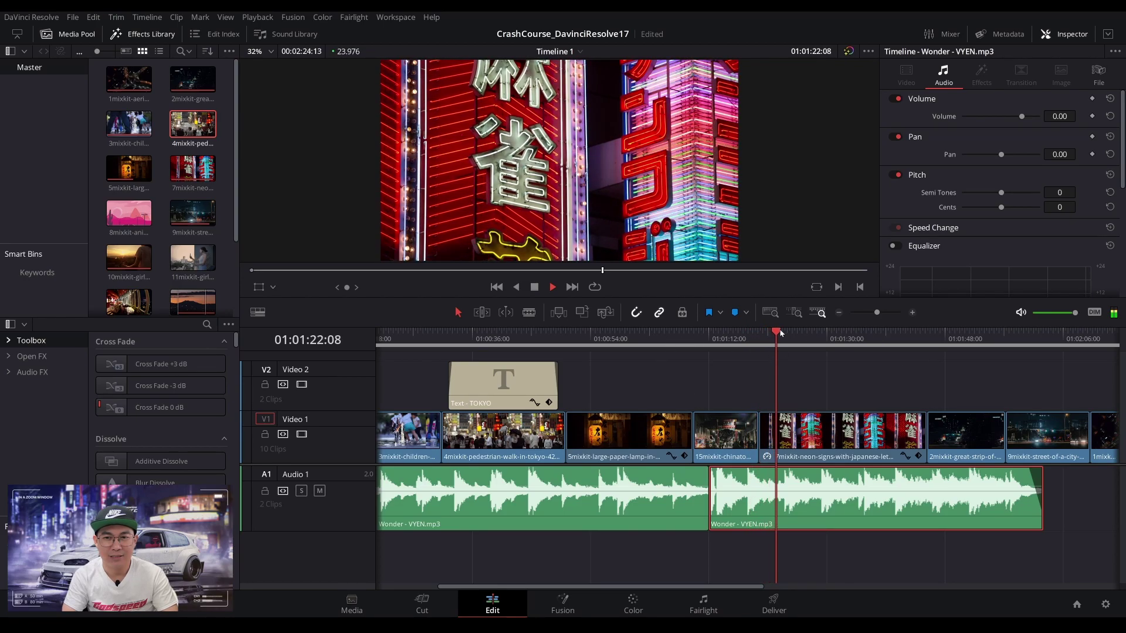
key("space")
Shorten the ends of the paper-lamp and neon-signs clips and shift the clips that follow each back to close the gaps.
left_click(669, 436)
left_click_drag(688, 434, 649, 434)
left_click_drag(711, 393, 779, 447)
left_click(900, 409)
left_click_drag(887, 440, 855, 437)
left_click_drag(971, 368, 1011, 440)
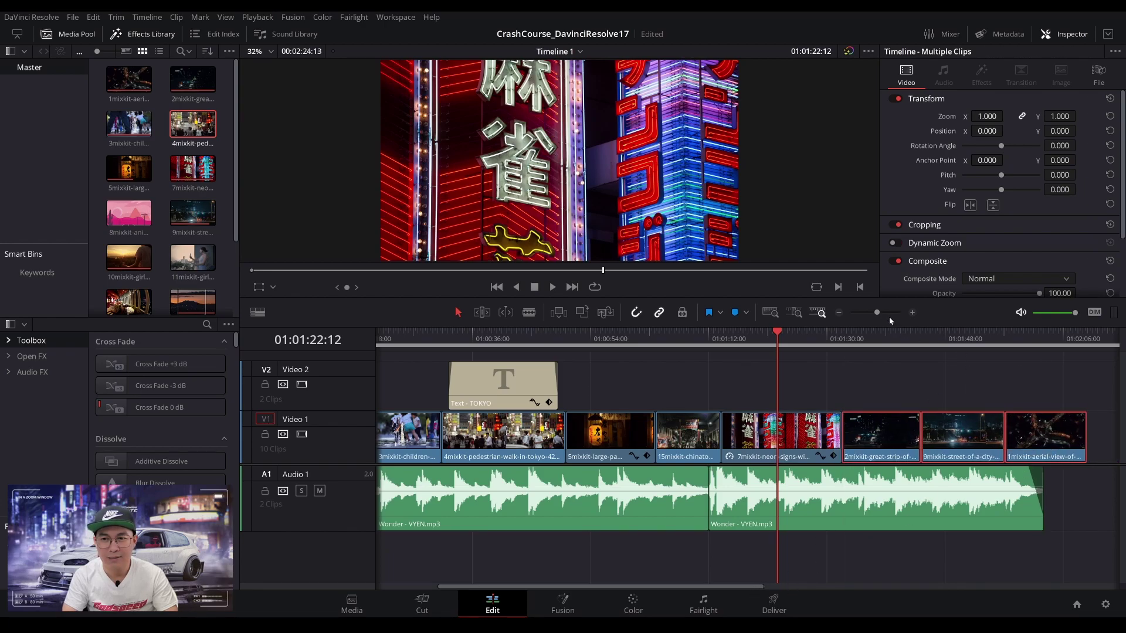
Trim more off the end of the paper-lamp clip and move the five following Video 1 clips back against it.
left_click_drag(877, 313, 877, 317)
left_click(621, 450)
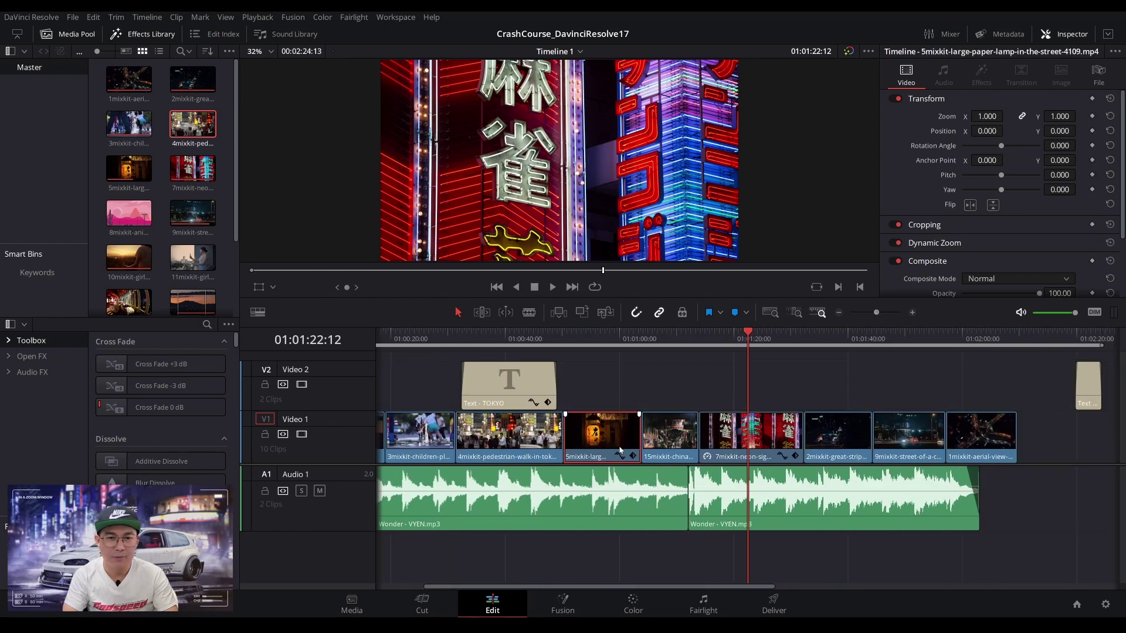
left_click_drag(634, 434, 620, 434)
left_click_drag(659, 388, 960, 441)
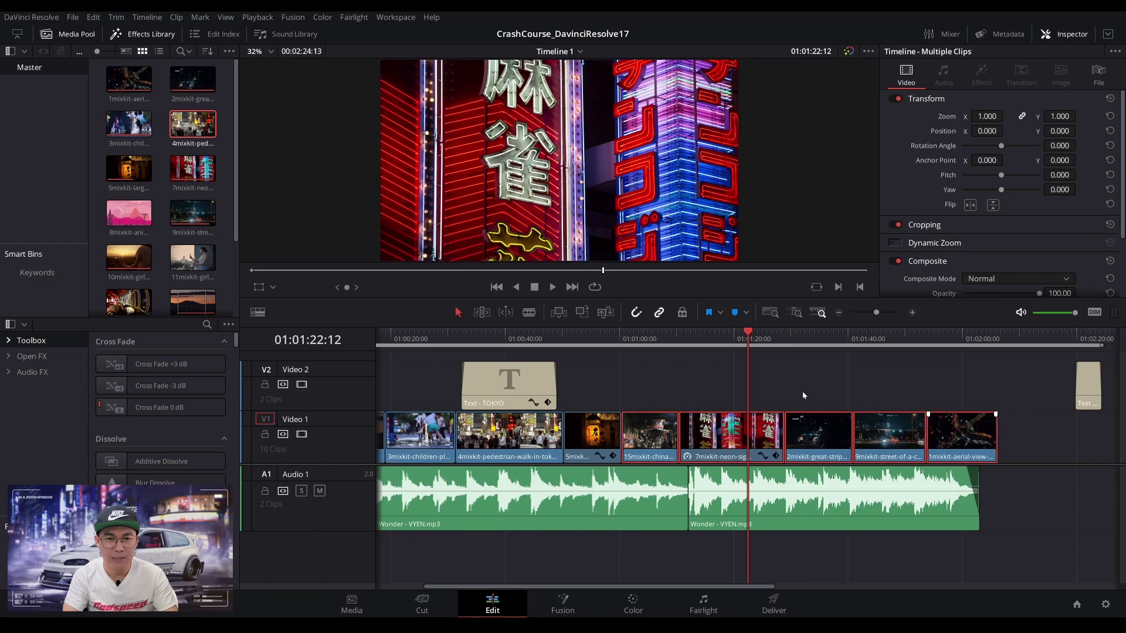
left_click(804, 394)
Trim the neon-signs clip's end, shift the last three clips back 03:21, and align the closing title with the aerial-view clip's end.
left_click_drag(782, 434, 762, 434)
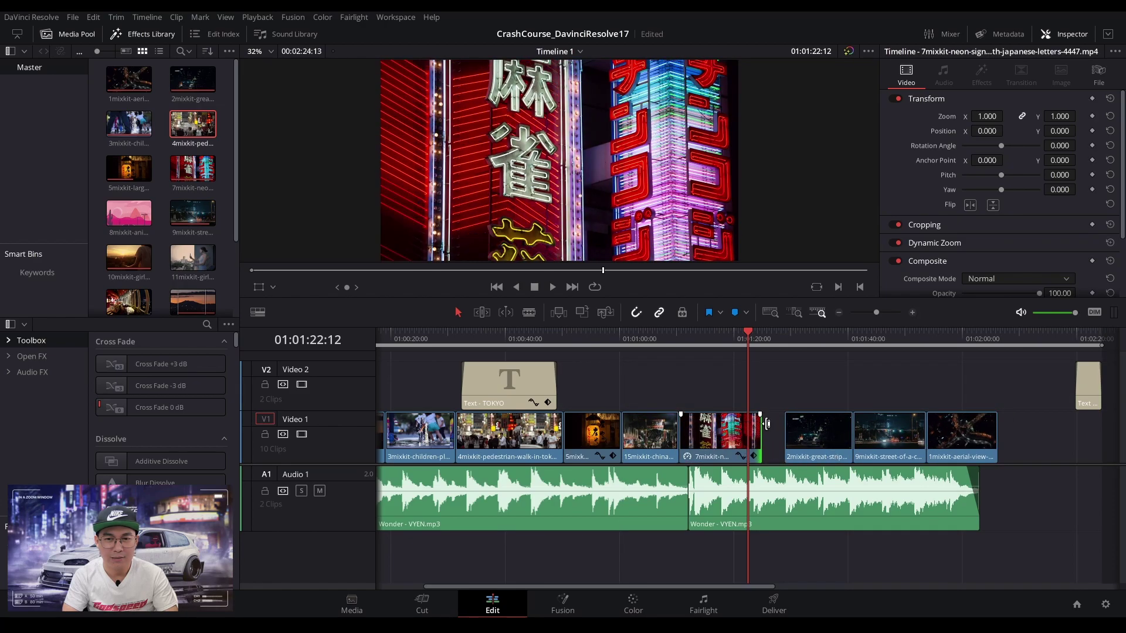
left_click_drag(816, 387, 945, 441)
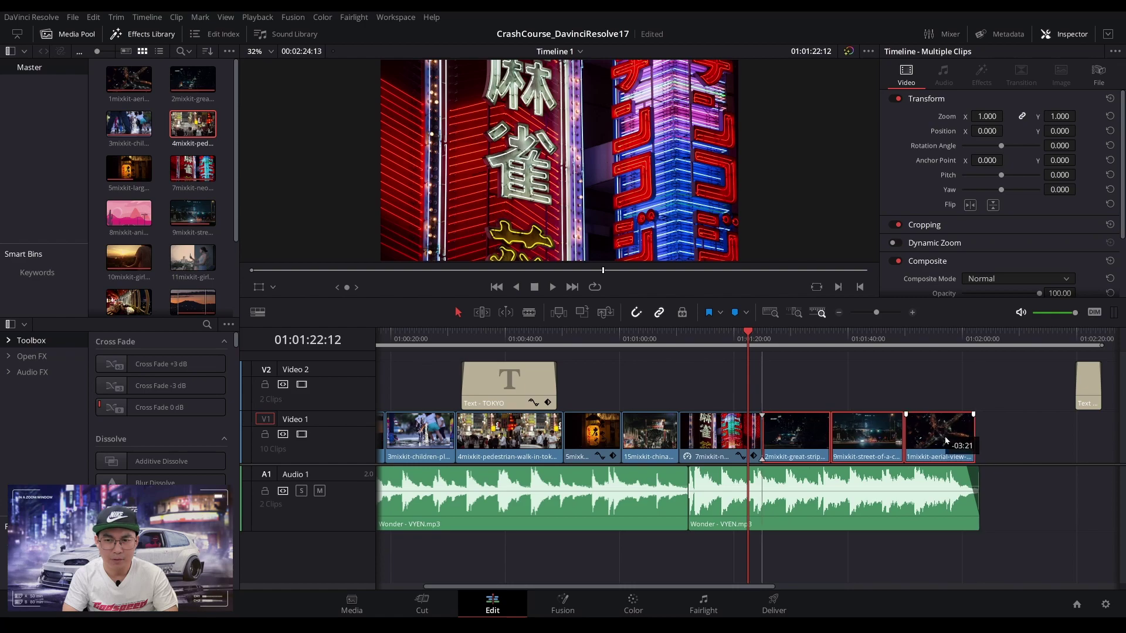
left_click(928, 380)
left_click_drag(1088, 387, 963, 399)
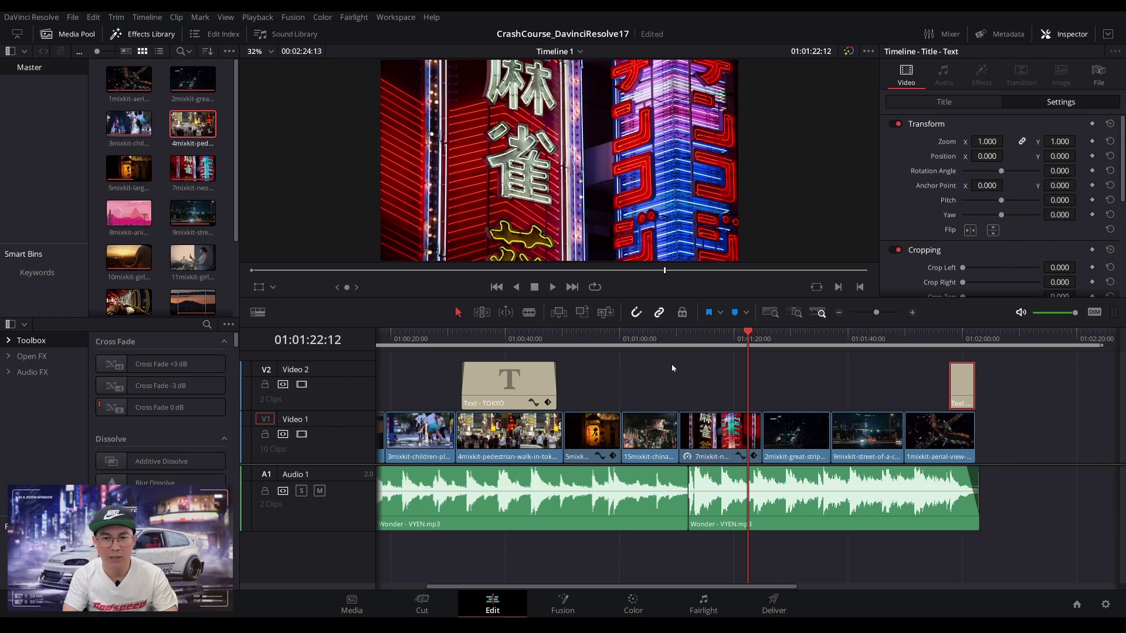
Roll the join between the two Wonder - VYEN.mp3 music clips slightly earlier, to about 01:01:12:00 under the neon-signs clip.
left_click(665, 340)
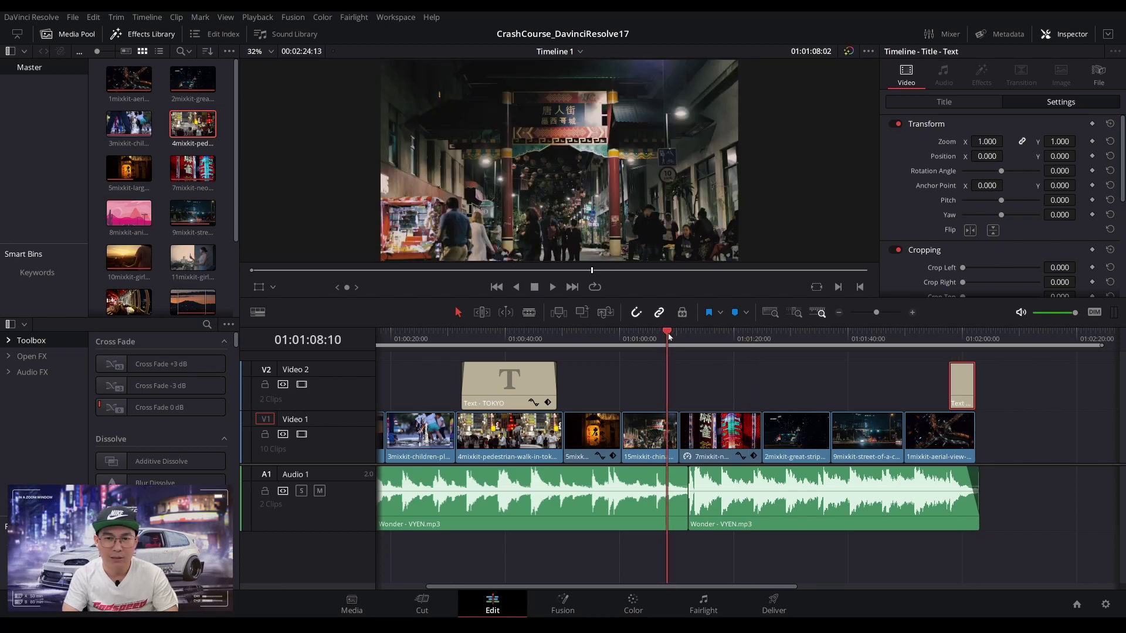
left_click_drag(668, 336, 680, 336)
left_click_drag(878, 312, 890, 312)
left_click(889, 346)
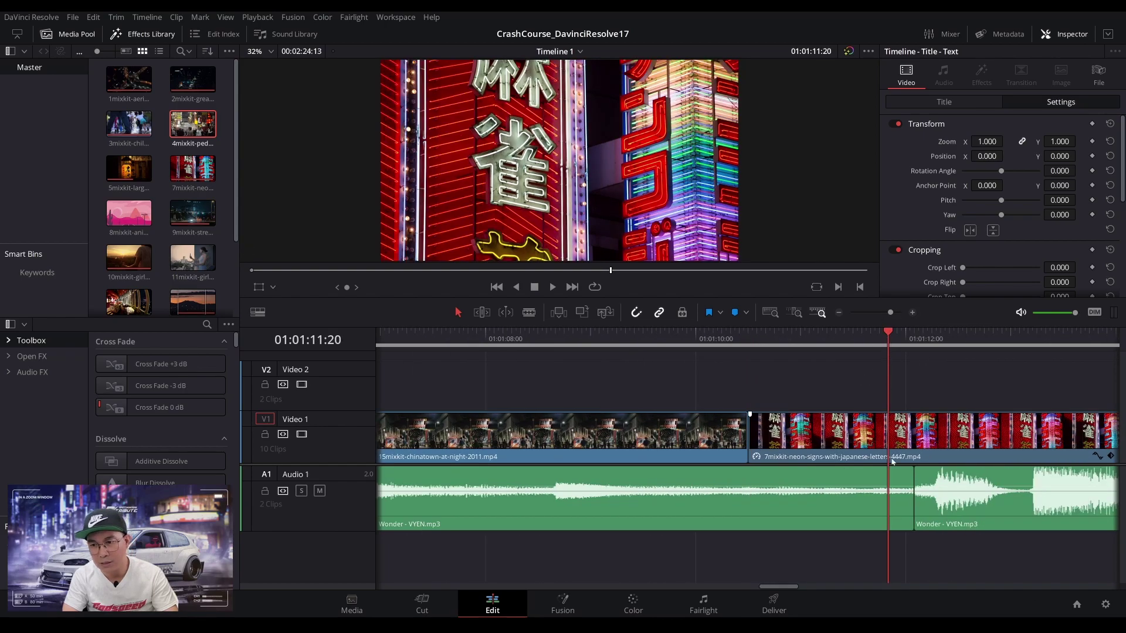
left_click_drag(913, 508, 906, 508)
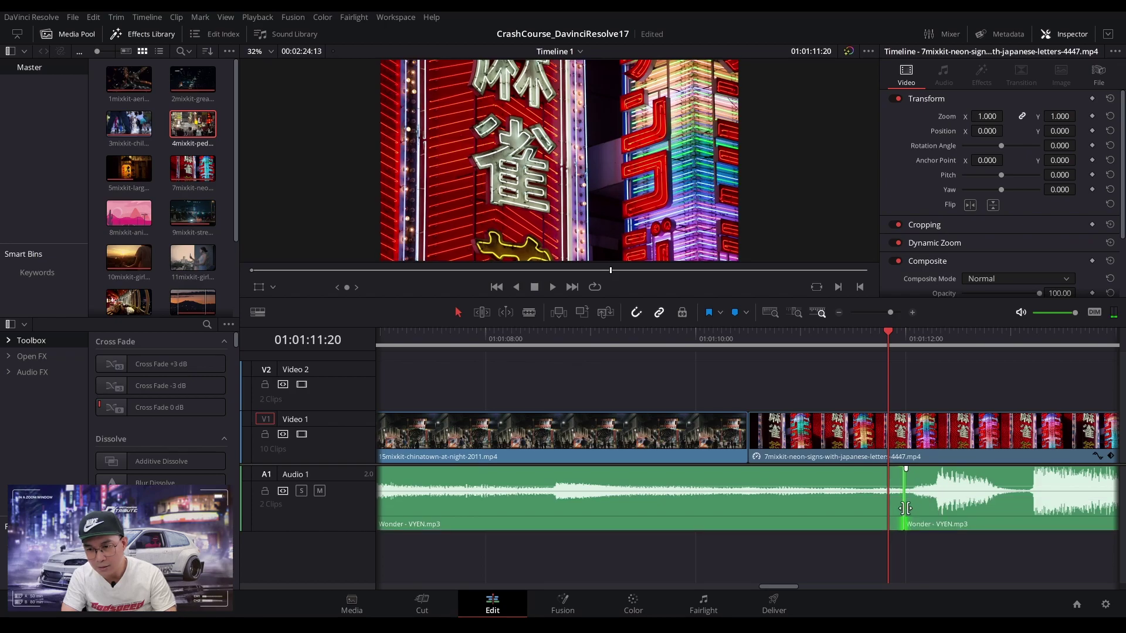
Play the music across the adjusted join to check the transition.
left_click(809, 340)
key("space")
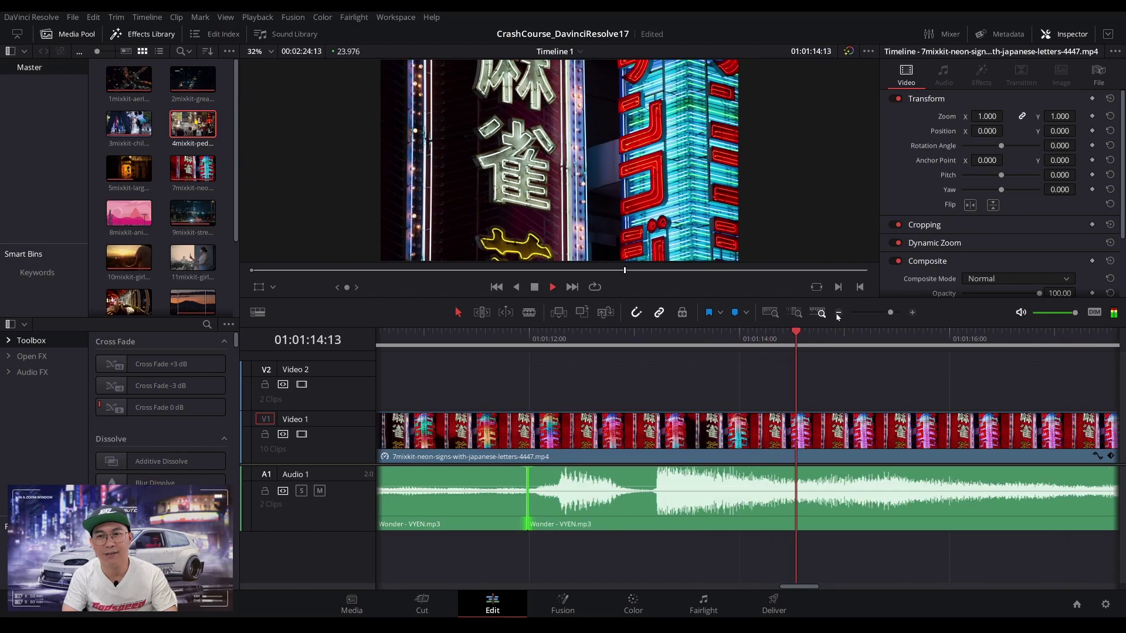
key("space")
Mark the timeline's out point at the end of the music, at 01:02:03:02.
left_click(796, 314)
left_click(773, 315)
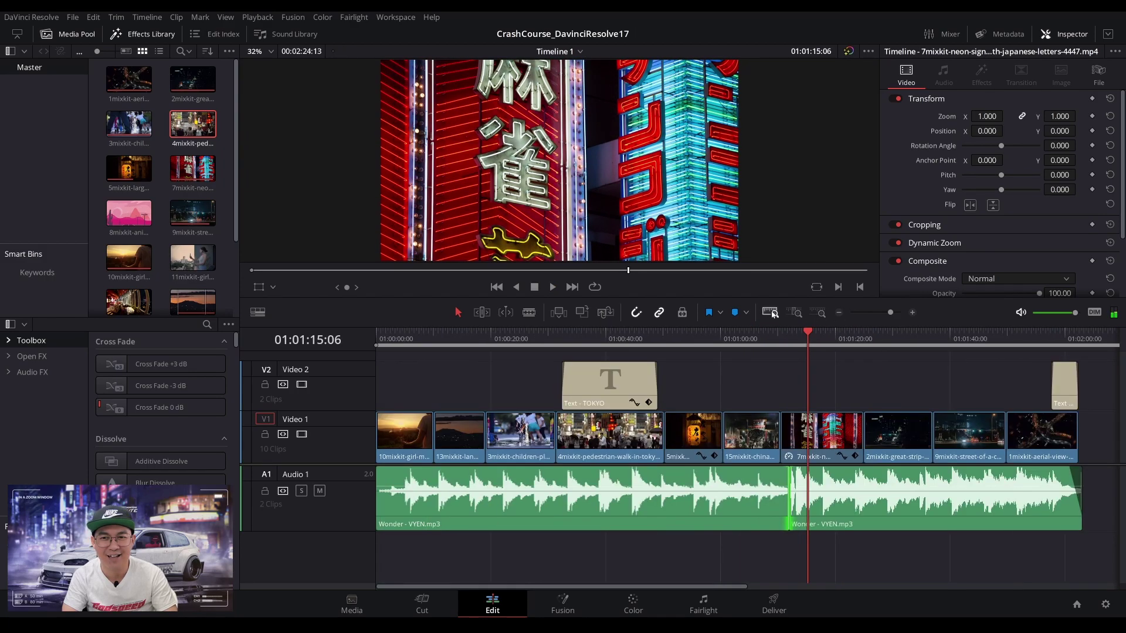
left_click_drag(1046, 339, 1086, 336)
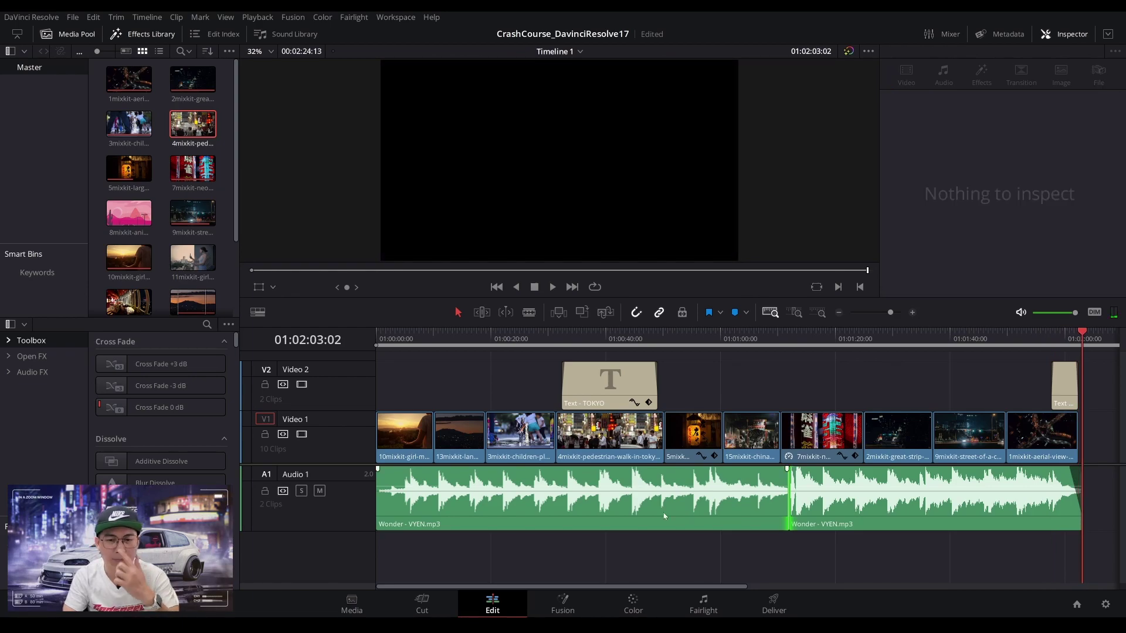
left_click(839, 315)
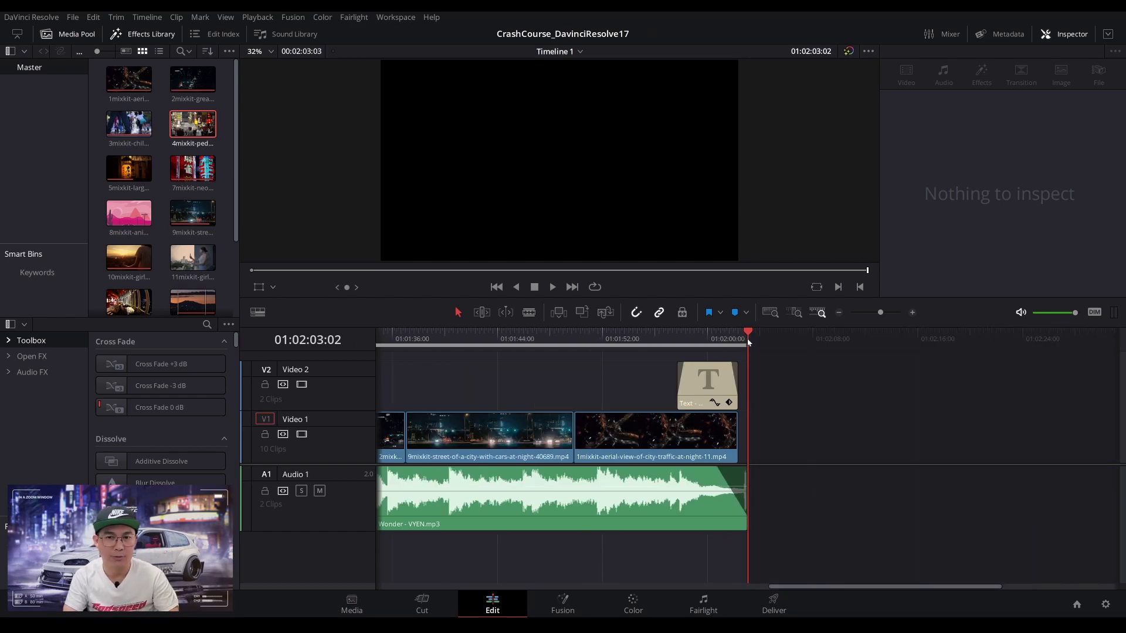
Play the edited video from the timeline's start to the end of the children-at-the-fountain clip.
left_click(382, 340)
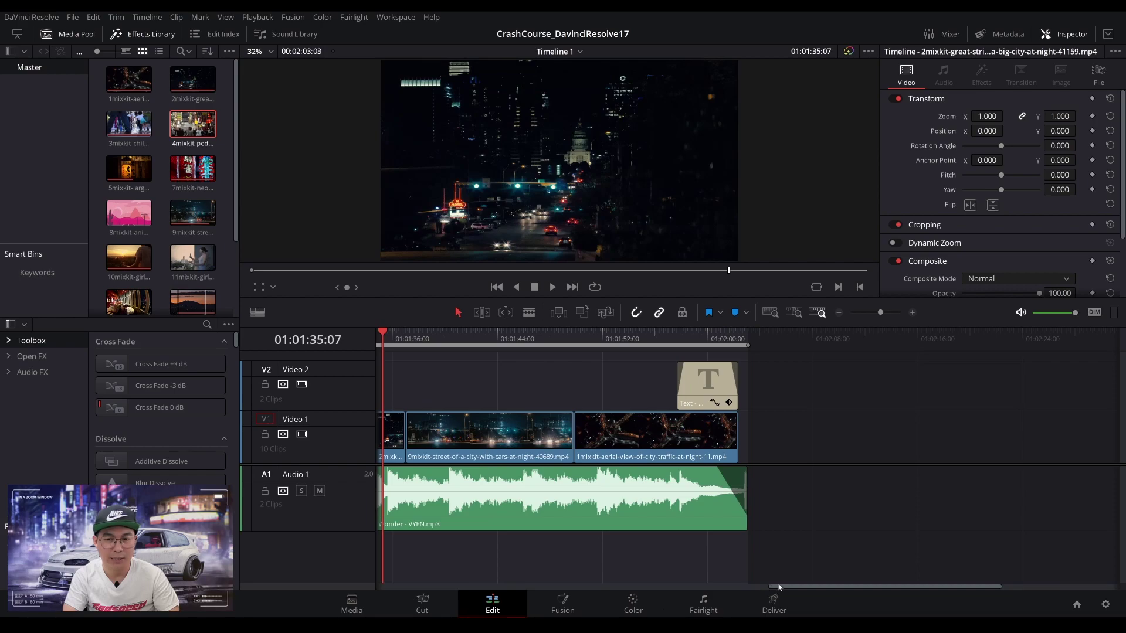
left_click_drag(778, 587, 354, 586)
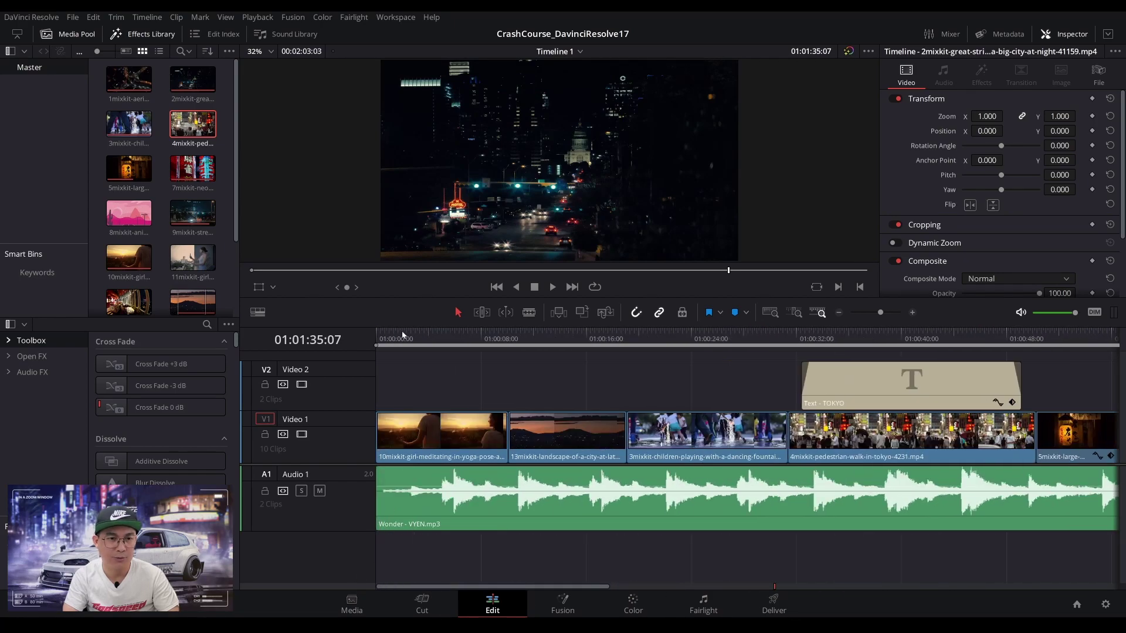
left_click_drag(402, 336, 360, 337)
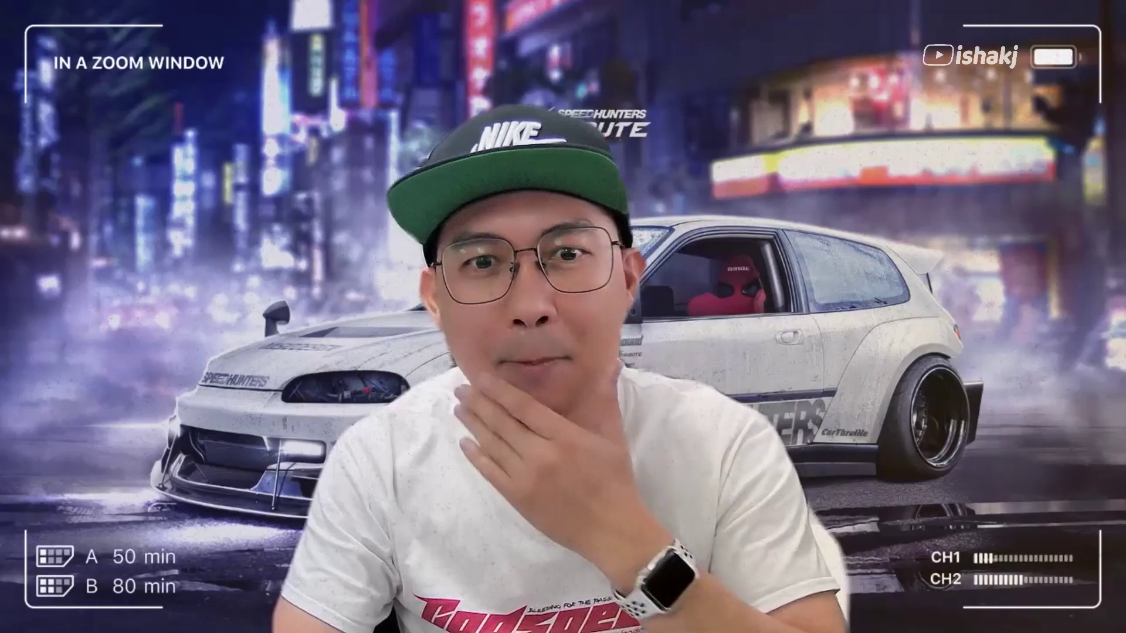
key("space")
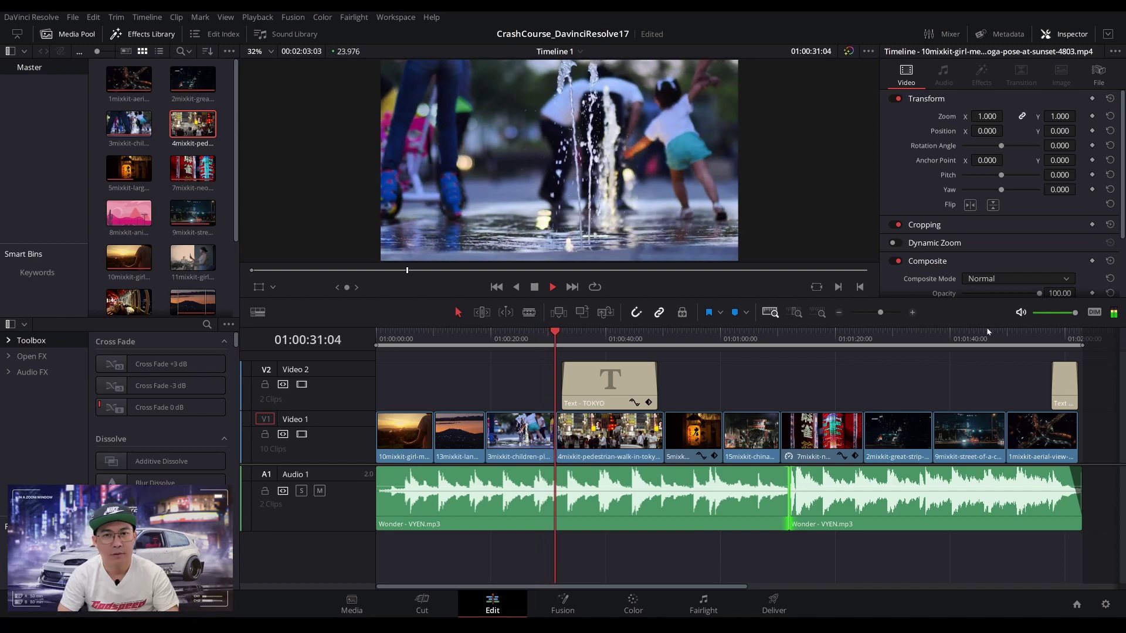
key("space")
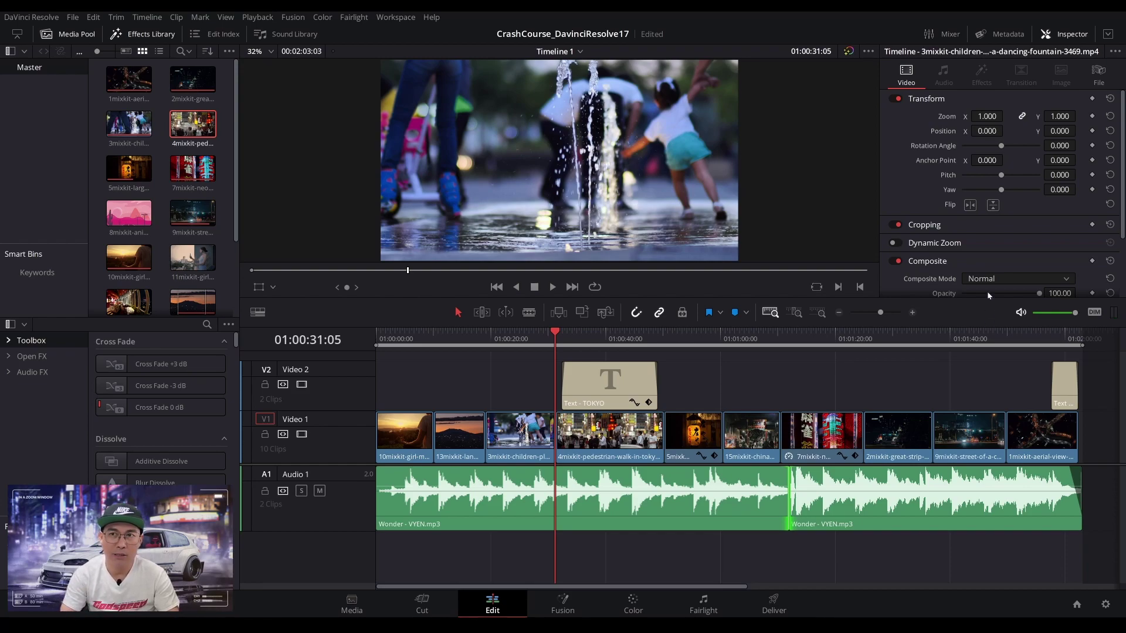
Open the audio mixer and select both music clips to view their volume settings, leaving them deselected at the end.
left_click(948, 36)
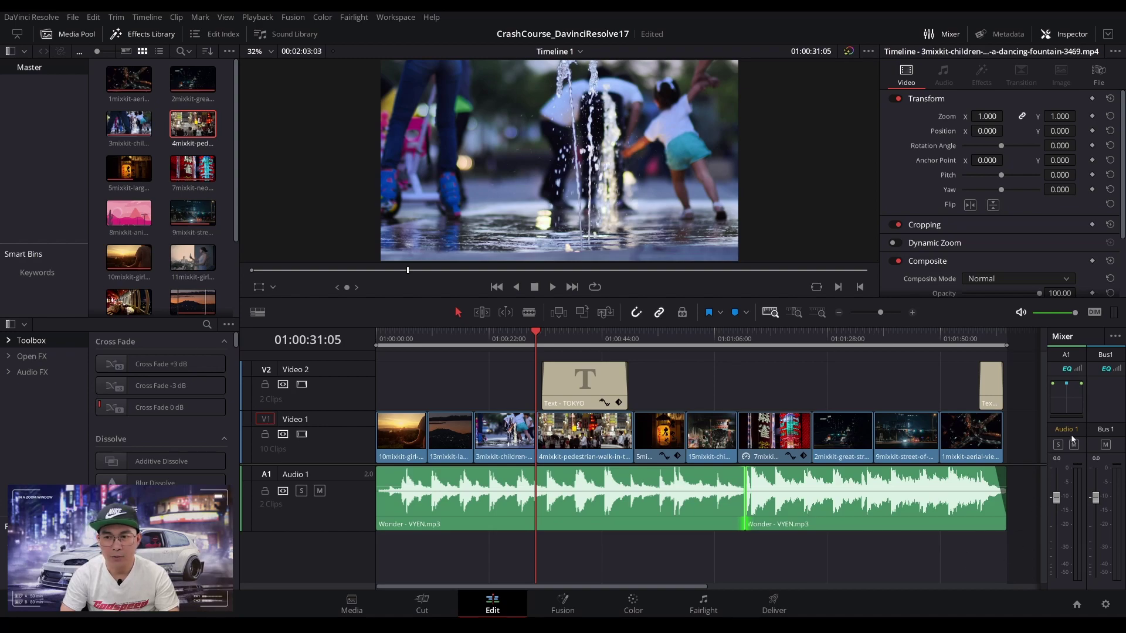
left_click(574, 513)
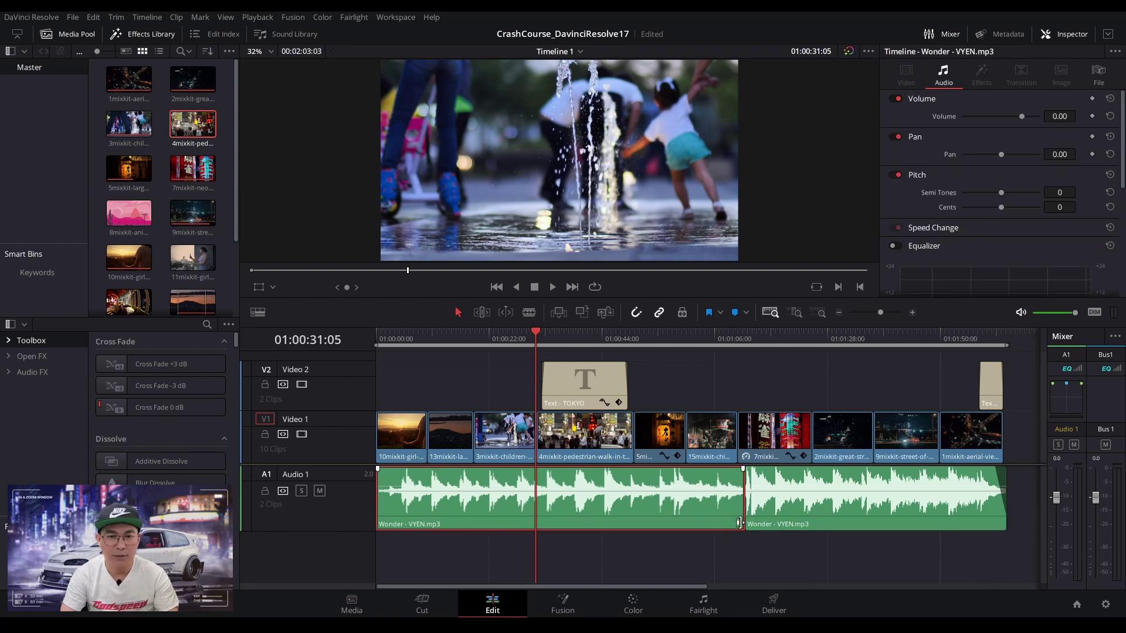
left_click(793, 517, "ctrl")
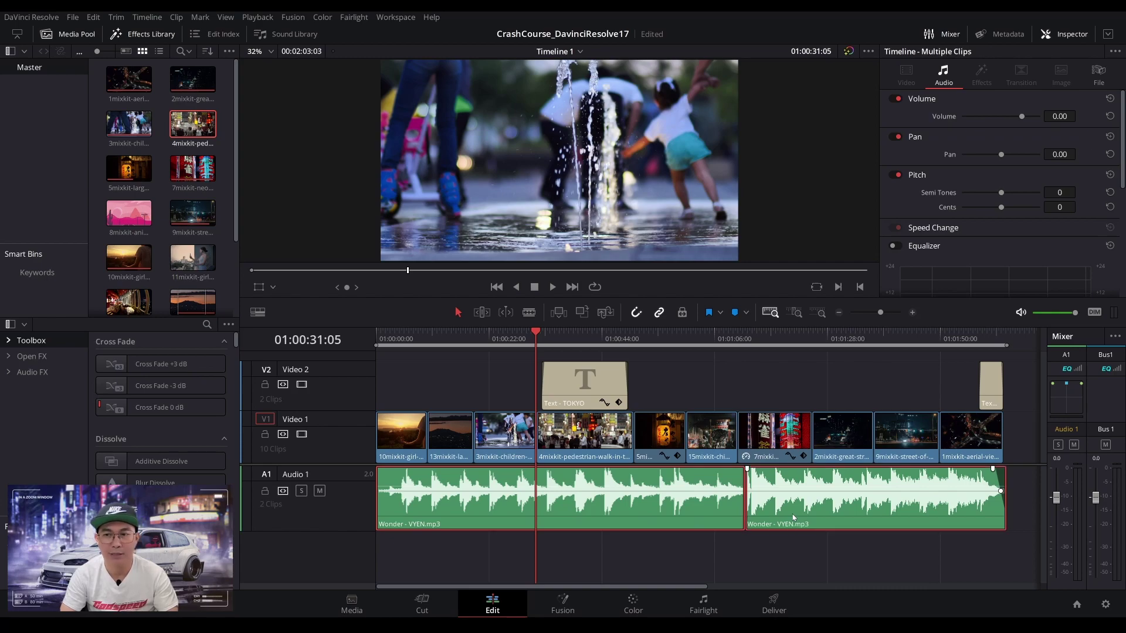
left_click(824, 546)
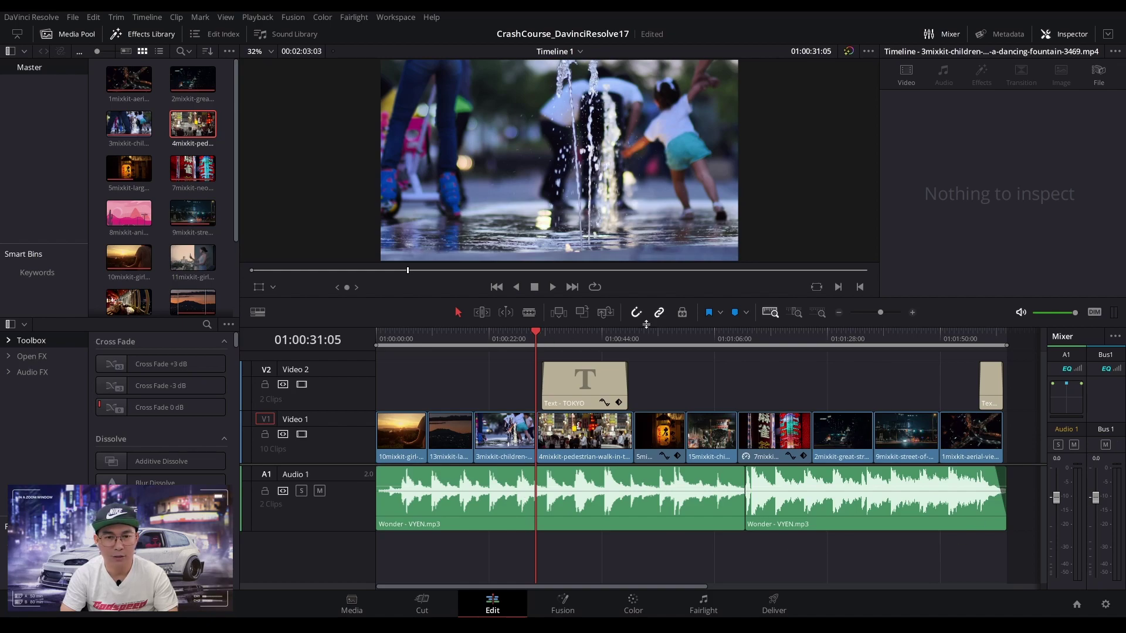
Play from the start of the chinatown clip across the music join while watching the mixer levels.
left_click_drag(628, 331, 633, 336)
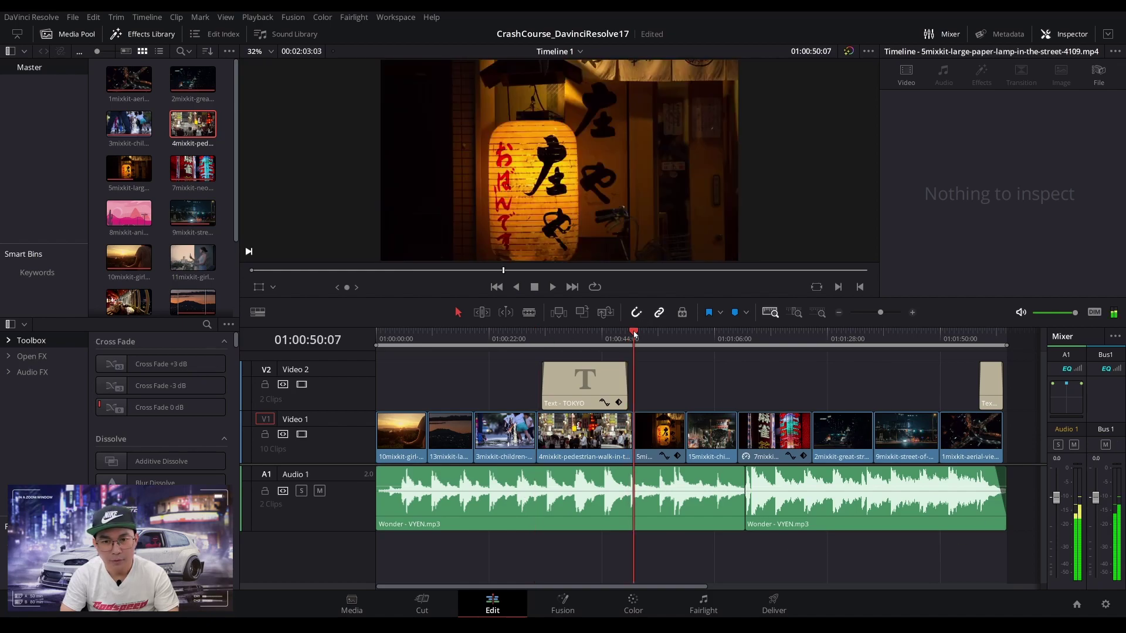
left_click(682, 335)
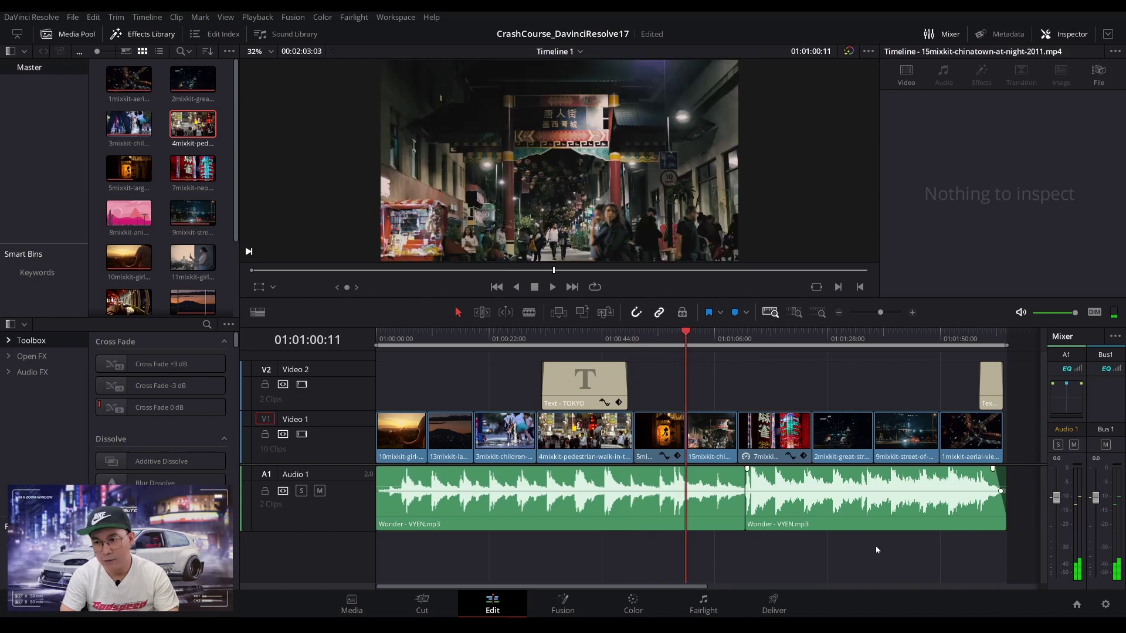
key("space")
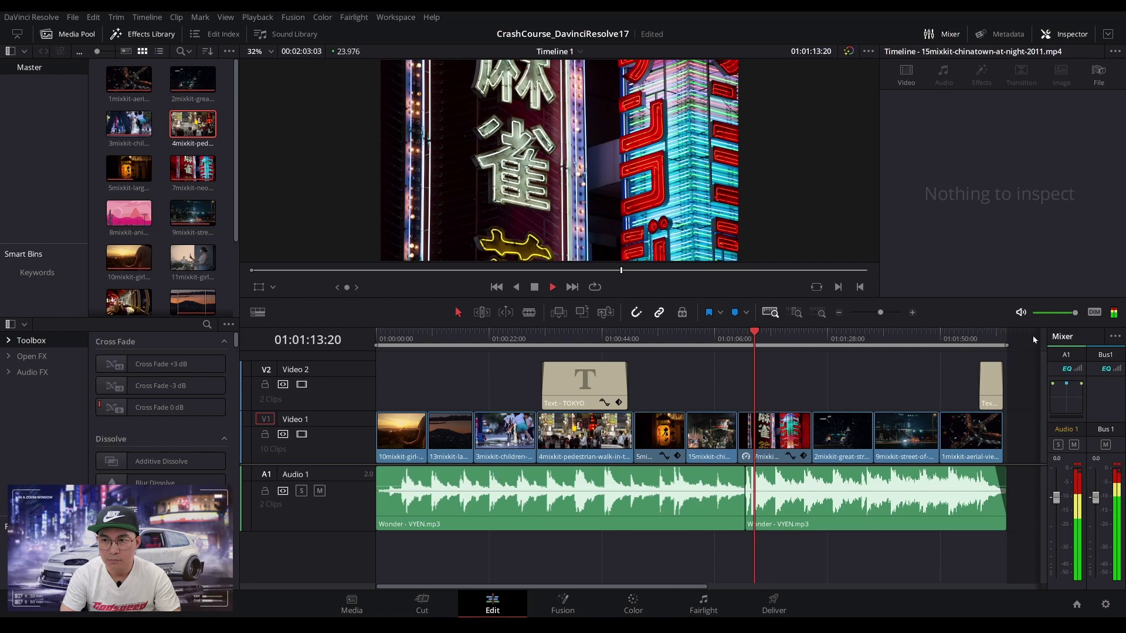
Stop playback and switch the audio mixer to the Control Room level meters.
left_click(1119, 337)
left_click(1119, 337)
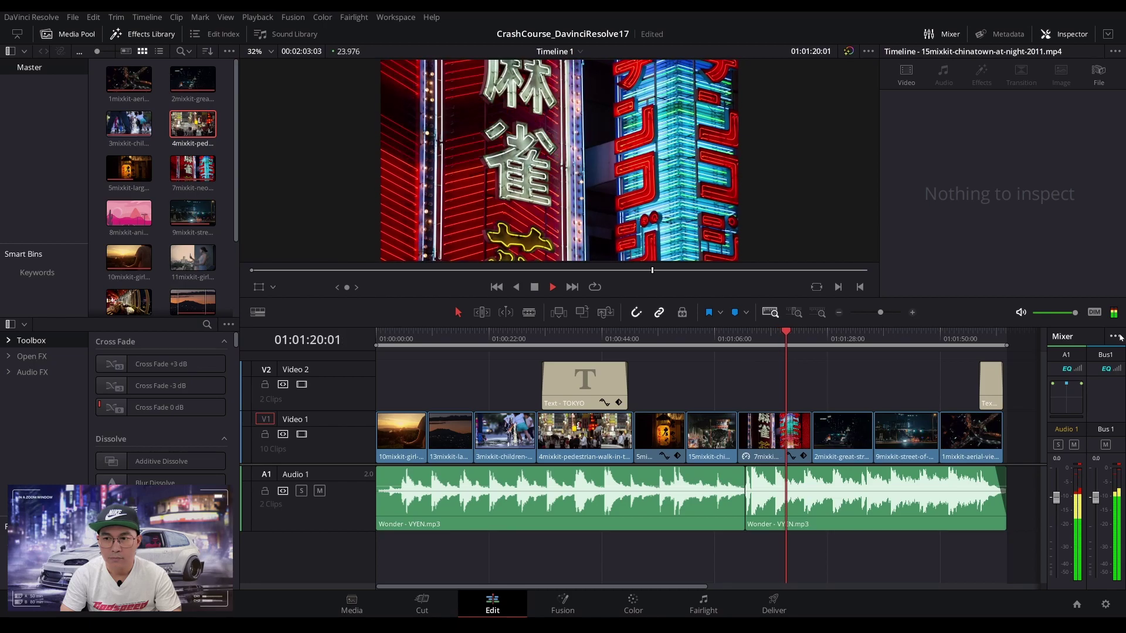
key("space")
left_click(1119, 337)
left_click(1063, 351)
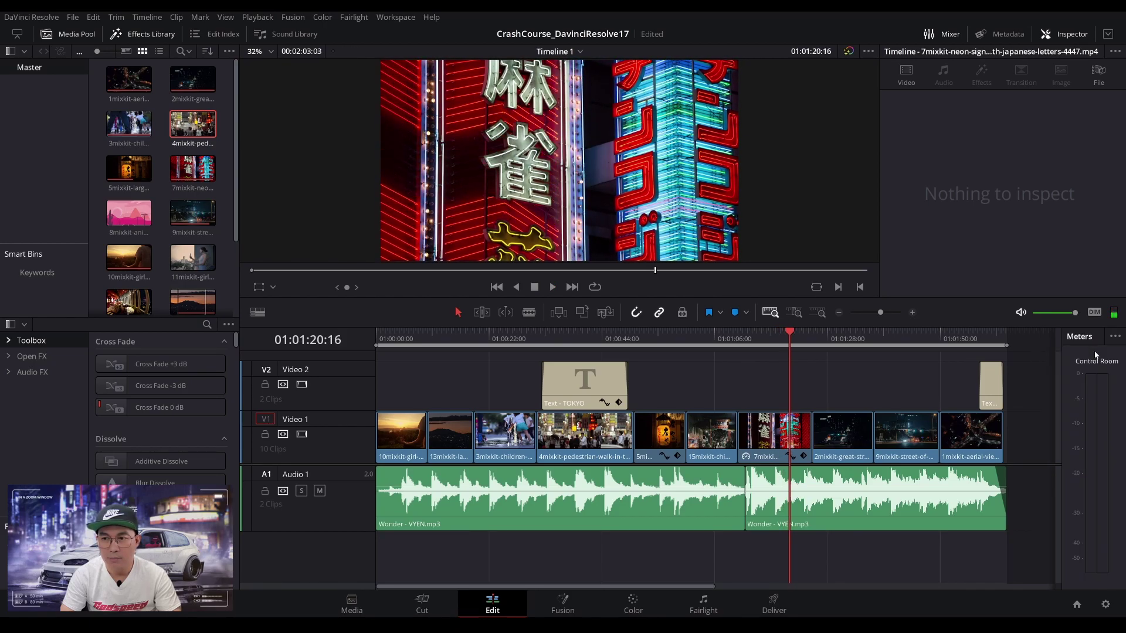
Play the end of the girl-meditating clip leading up to the landscape clip.
key("space")
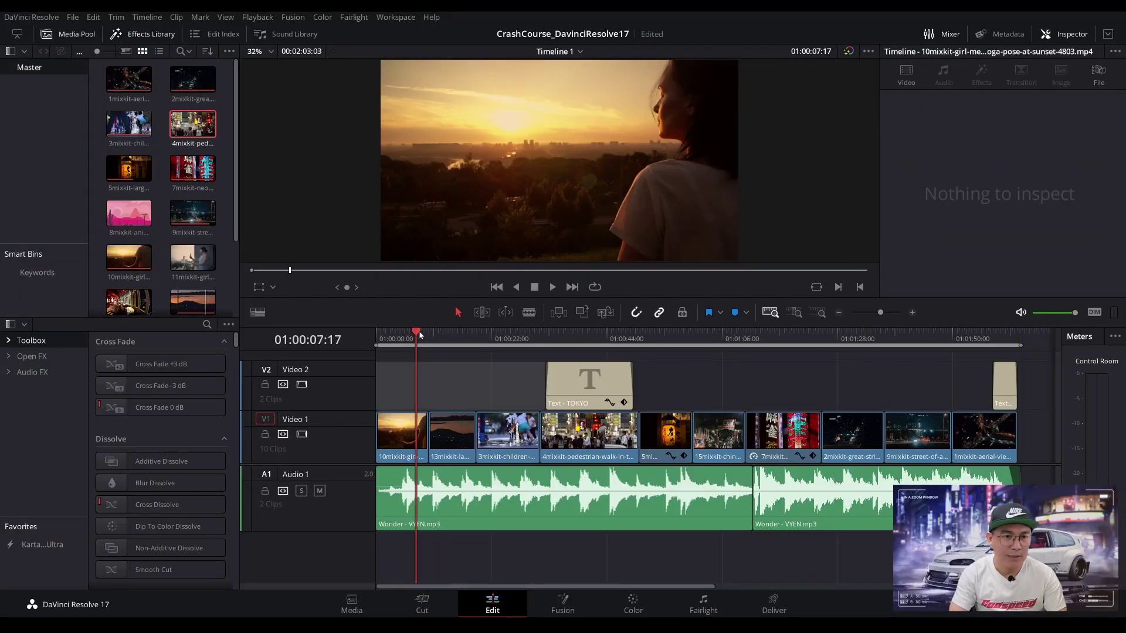
left_click_drag(420, 335, 412, 337)
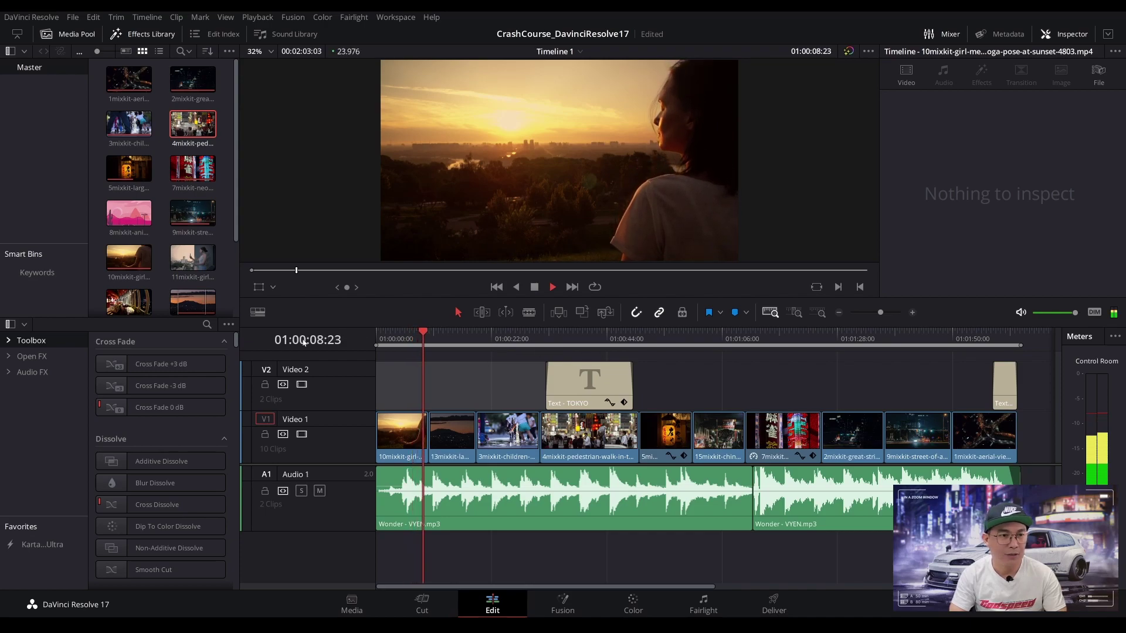
key("space")
Browse the video transitions and add a Cross Dissolve to the end of the girl-meditating clip.
left_click(59, 357)
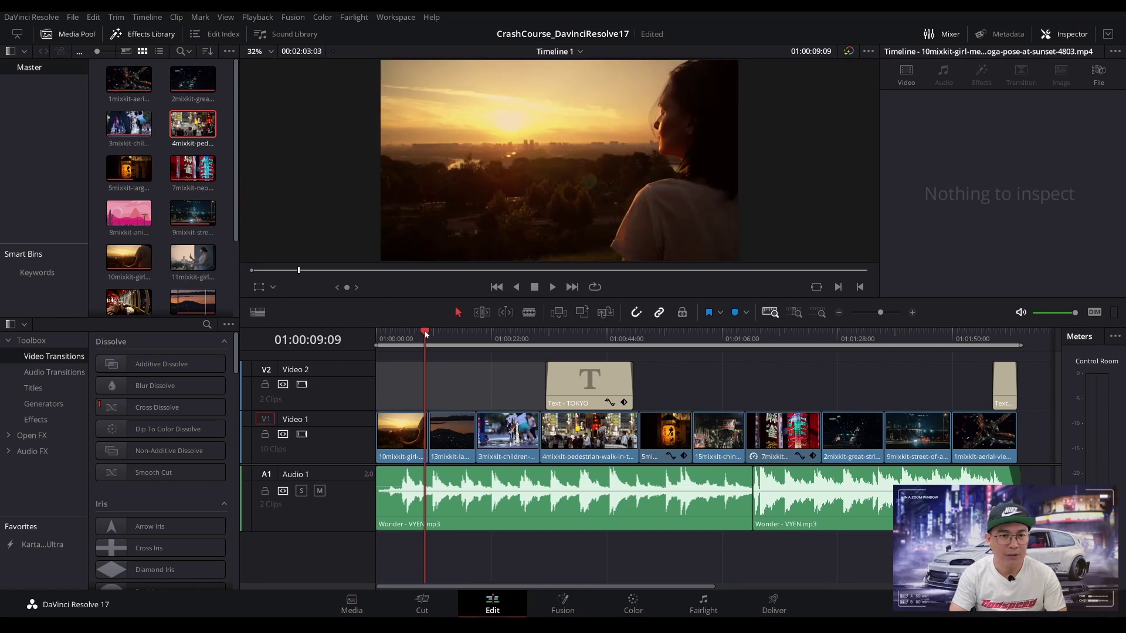
left_click_drag(426, 334, 430, 334)
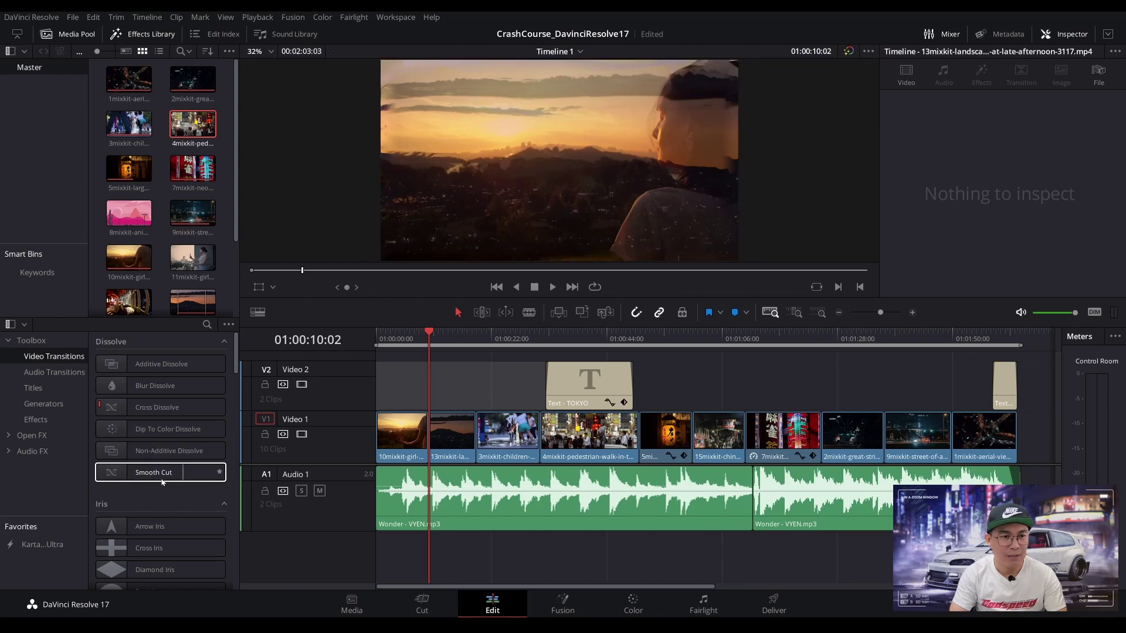
scroll(169, 475, "down", 6)
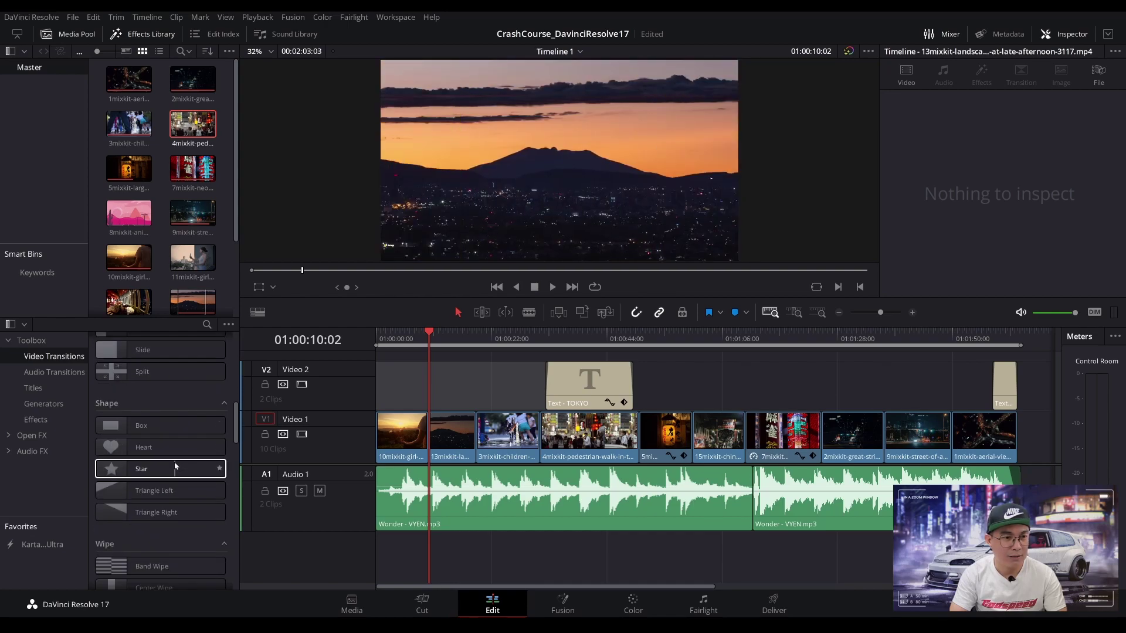
scroll(176, 468, "up", 5)
scroll(170, 464, "up", 4)
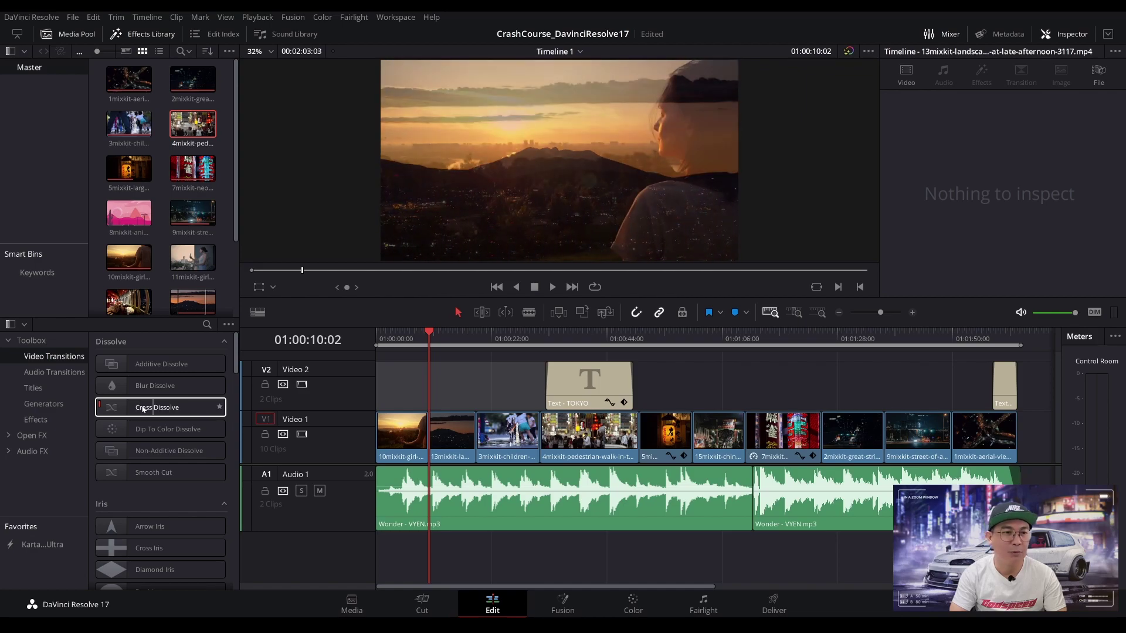
left_click_drag(150, 411, 428, 431)
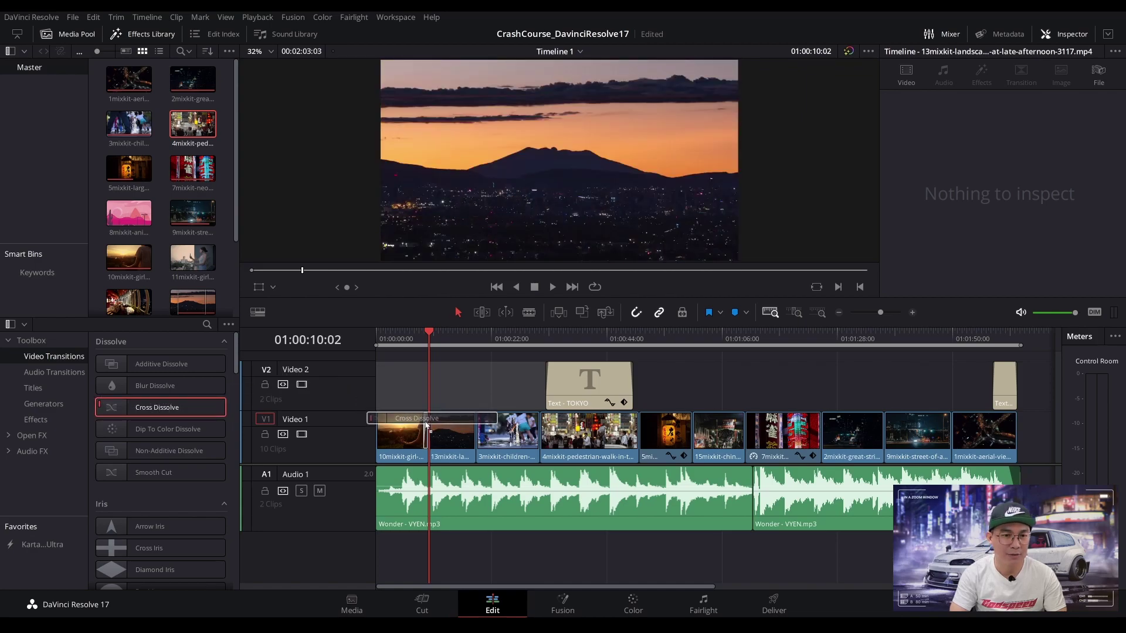
Play past the dissolve and roll the cut between the girl-meditating and landscape clips slightly earlier.
left_click_drag(880, 313, 889, 314)
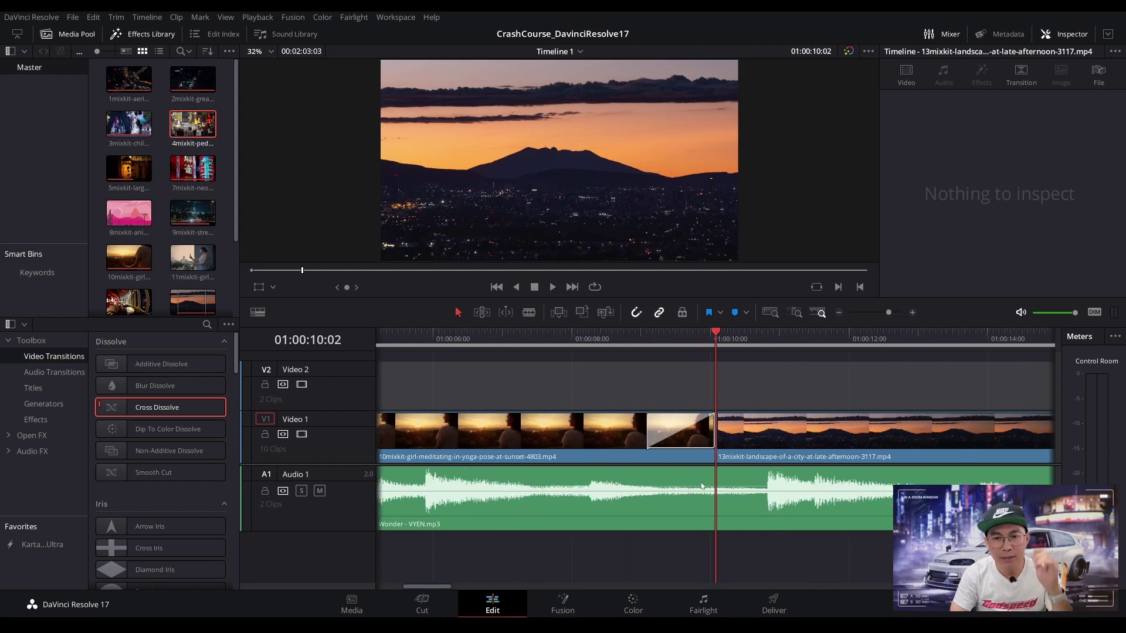
key("slash")
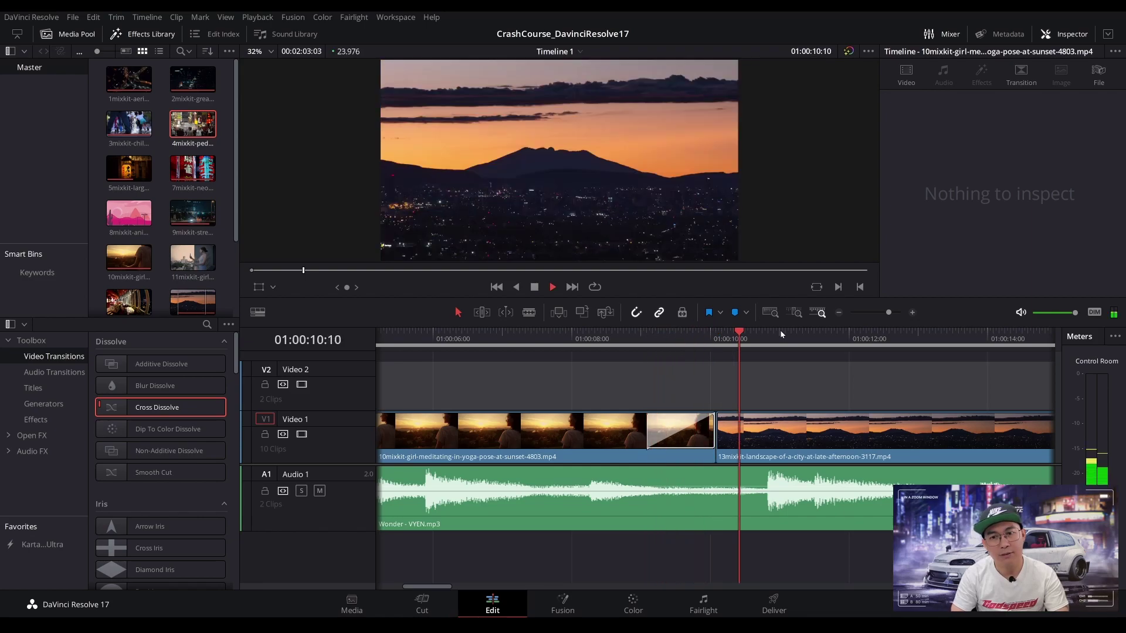
left_click_drag(715, 452, 685, 452)
Delete the end-aligned Cross Dissolve and add a new Cross Dissolve centred on the cut between the girl-meditating and landscape clips.
left_click(649, 430)
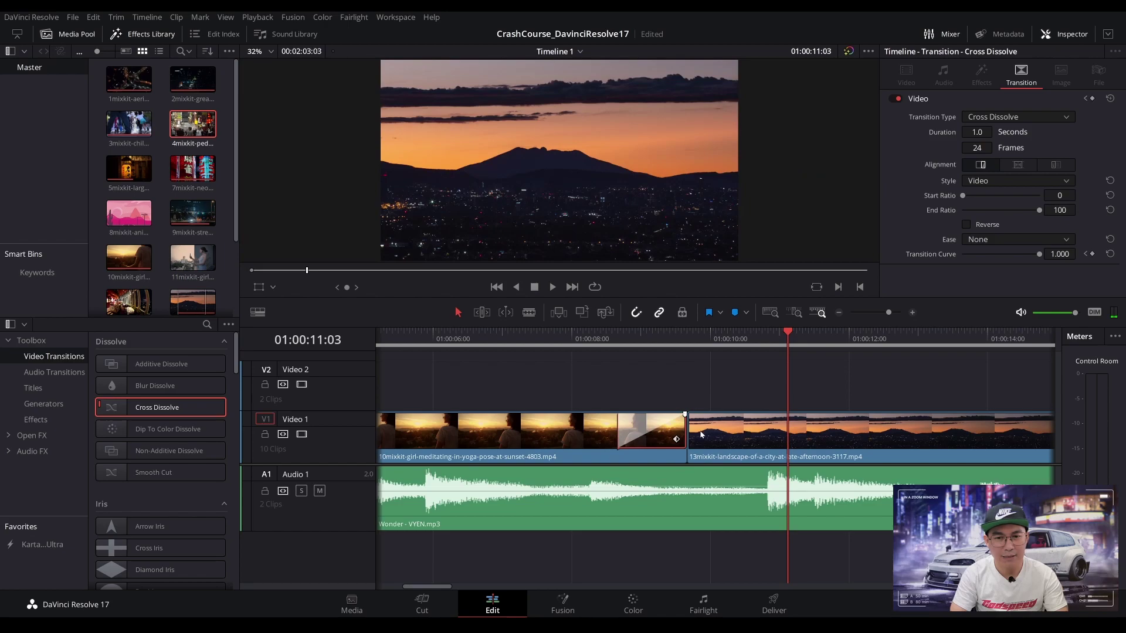
key("Delete")
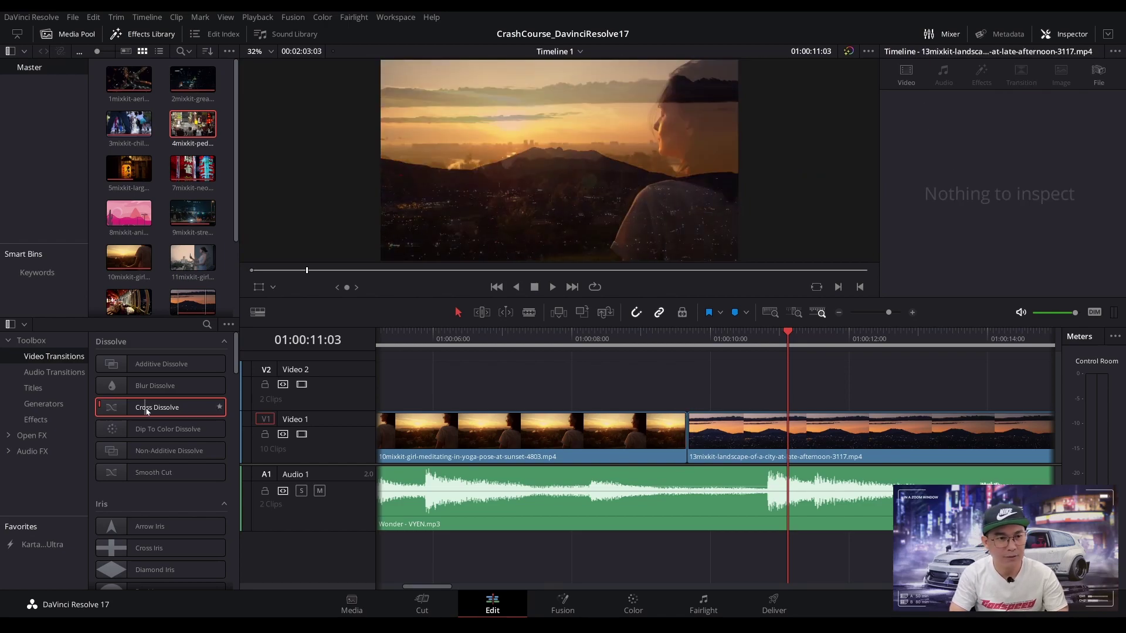
left_click_drag(151, 405, 692, 448)
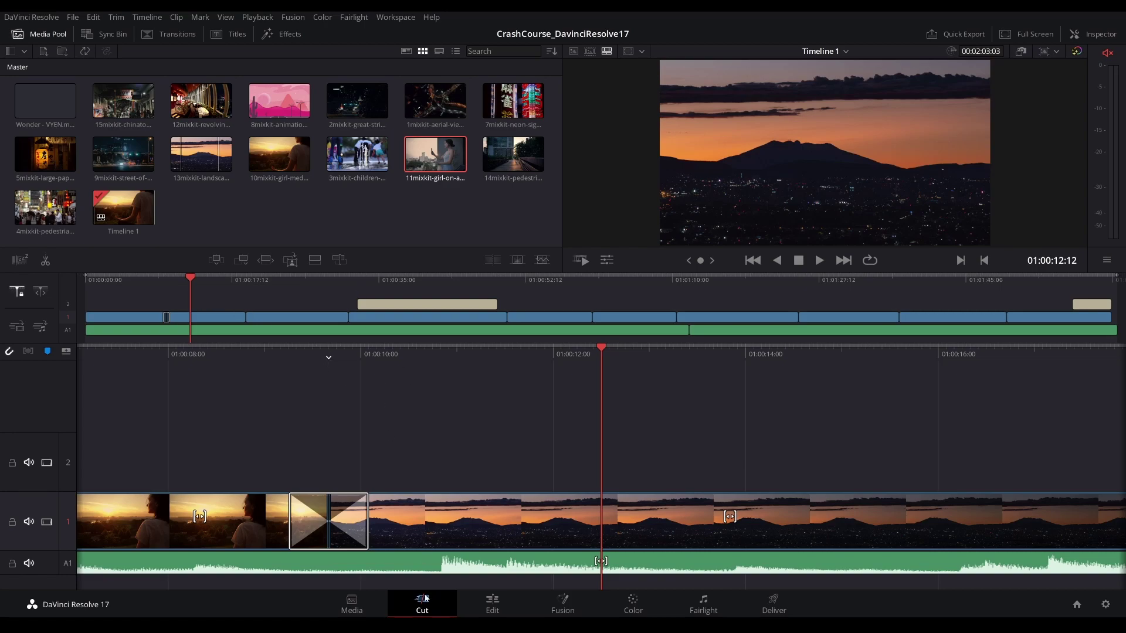
Compare moving the playhead on the Edit and Cut pages by scrubbing across the timeline to the TOKYO title.
left_click(494, 609)
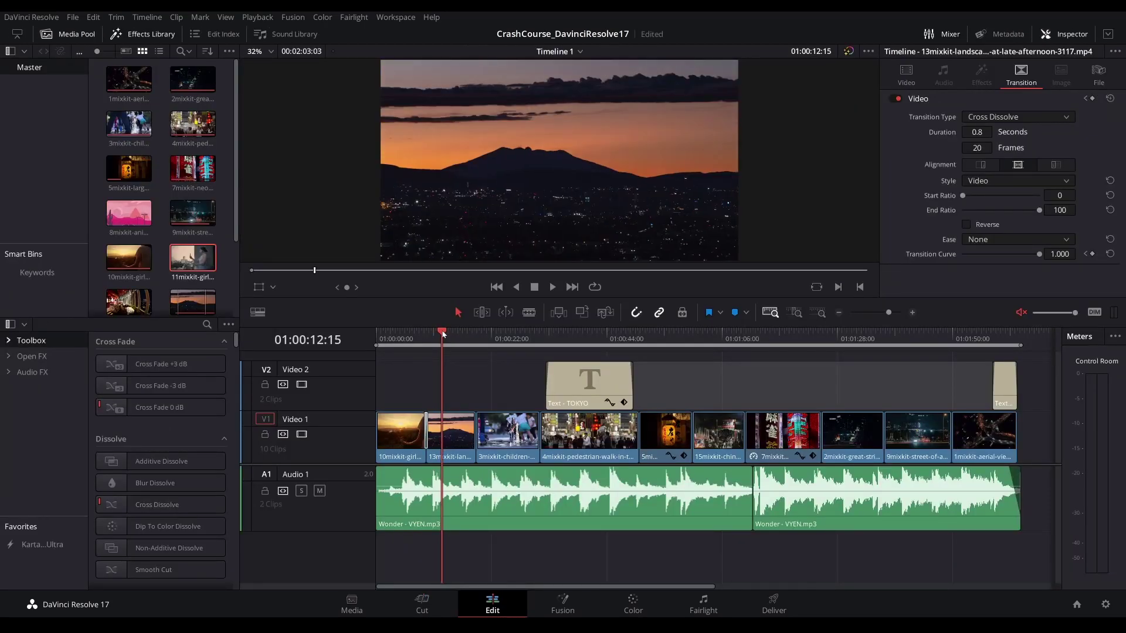
left_click_drag(443, 334, 774, 335)
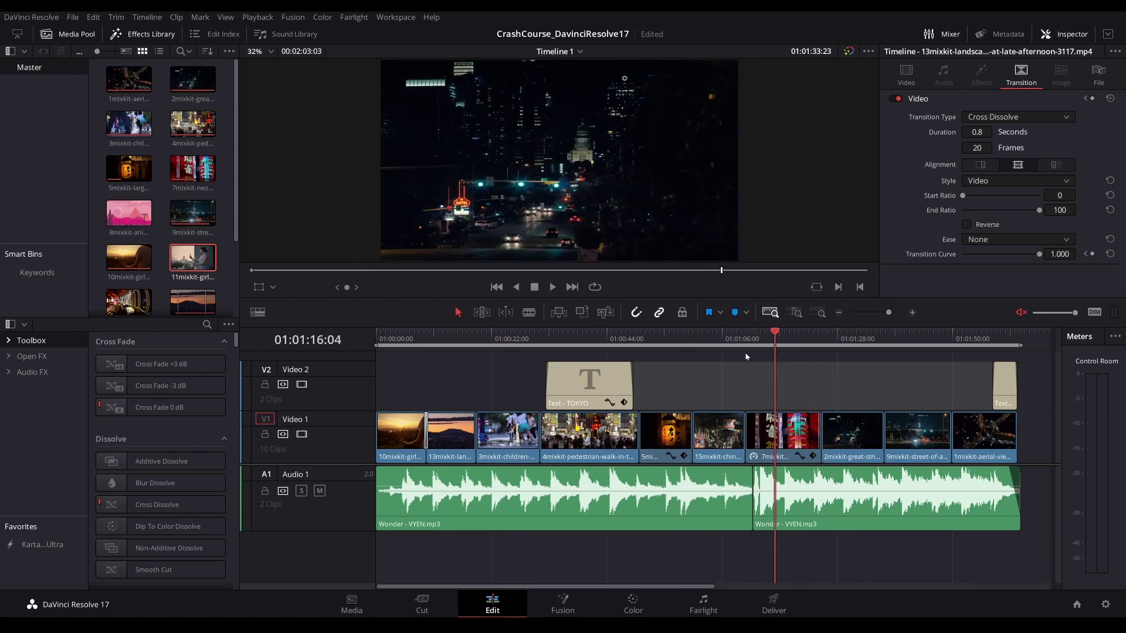
left_click_drag(586, 335, 593, 335)
left_click(430, 609)
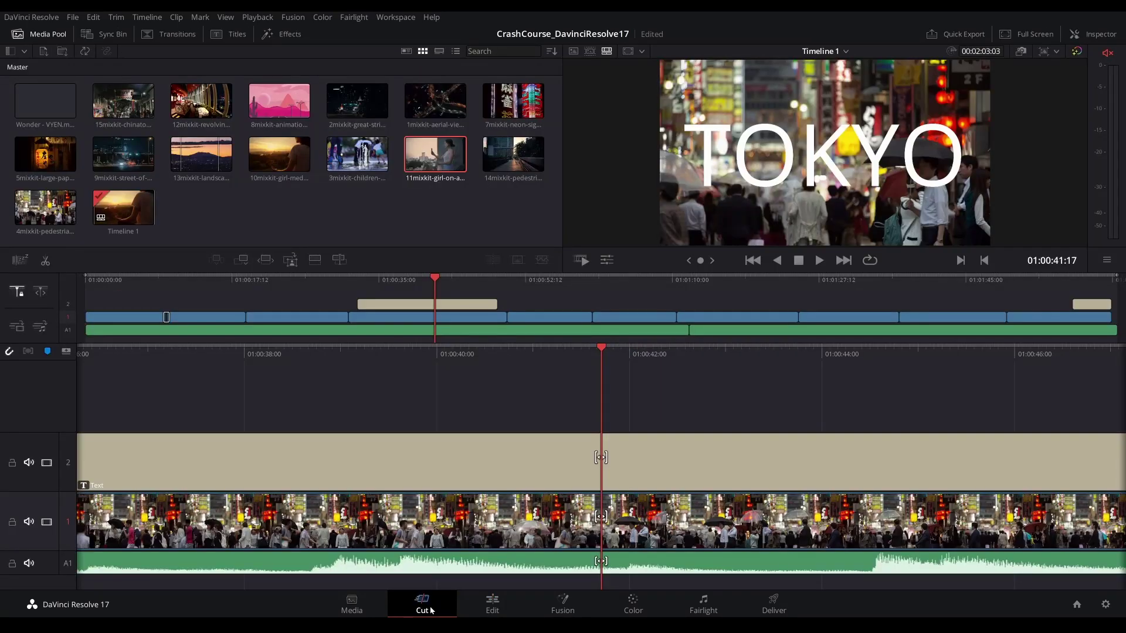
mouse_move(433, 279)
left_mouse_down()
mouse_move(553, 287)
mouse_move(427, 292)
left_mouse_up()
left_click_drag(603, 347, 547, 410)
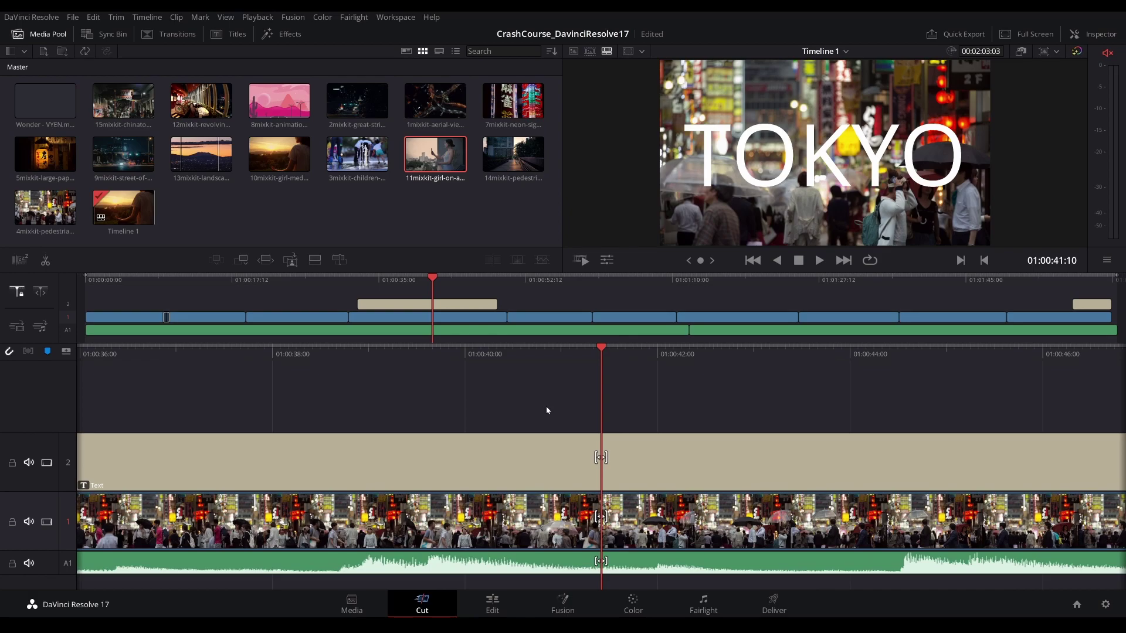
mouse_move(432, 284)
left_mouse_down()
mouse_move(484, 286)
mouse_move(429, 285)
left_mouse_up()
left_click_drag(607, 348, 740, 391)
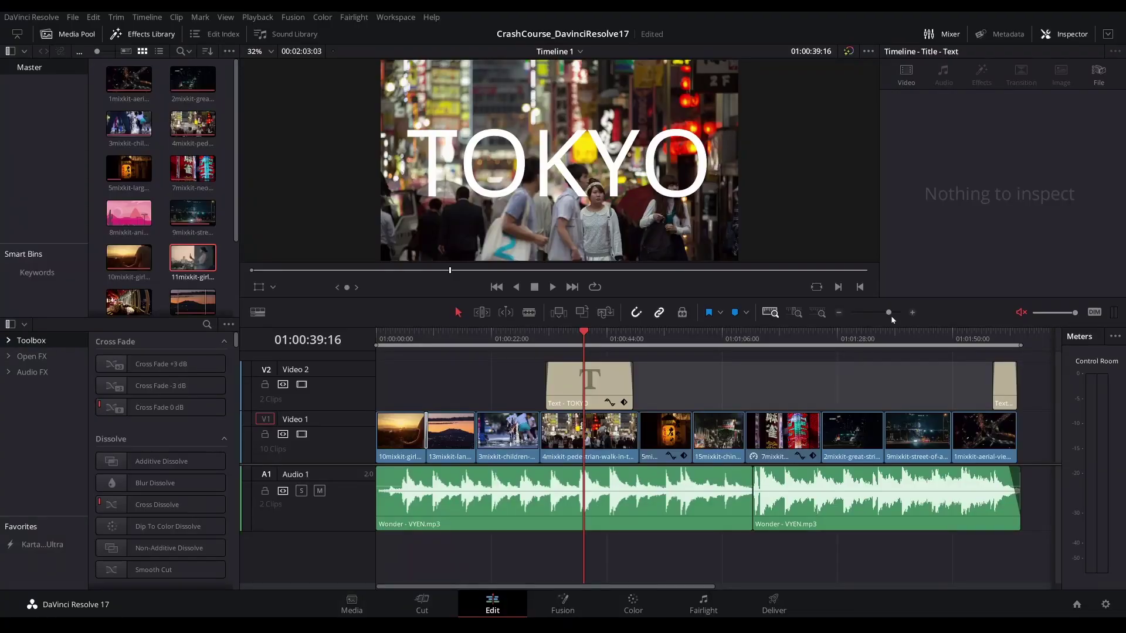
Zoom in the Edit page timeline around the TOKYO title, scrub there, and scrub the same area on the Cut page.
mouse_move(882, 311)
left_mouse_down()
mouse_move(874, 313)
mouse_move(888, 315)
left_mouse_up()
mouse_move(714, 336)
left_mouse_down()
mouse_move(671, 337)
mouse_move(795, 339)
mouse_move(628, 339)
mouse_move(782, 339)
mouse_move(639, 340)
mouse_move(705, 343)
left_mouse_up()
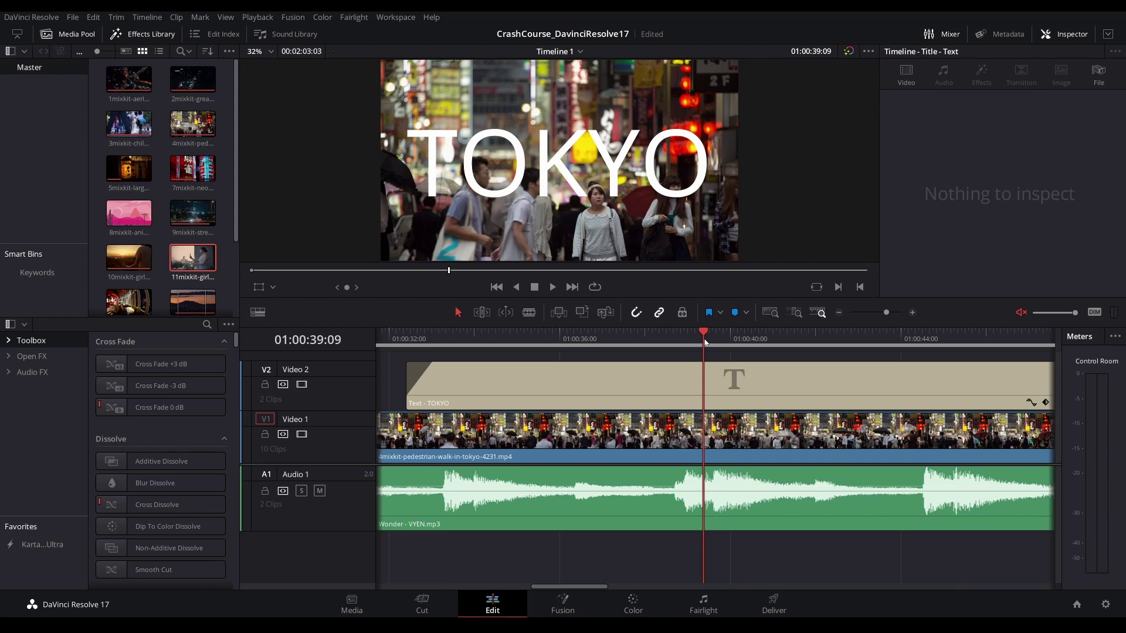
left_click(422, 604)
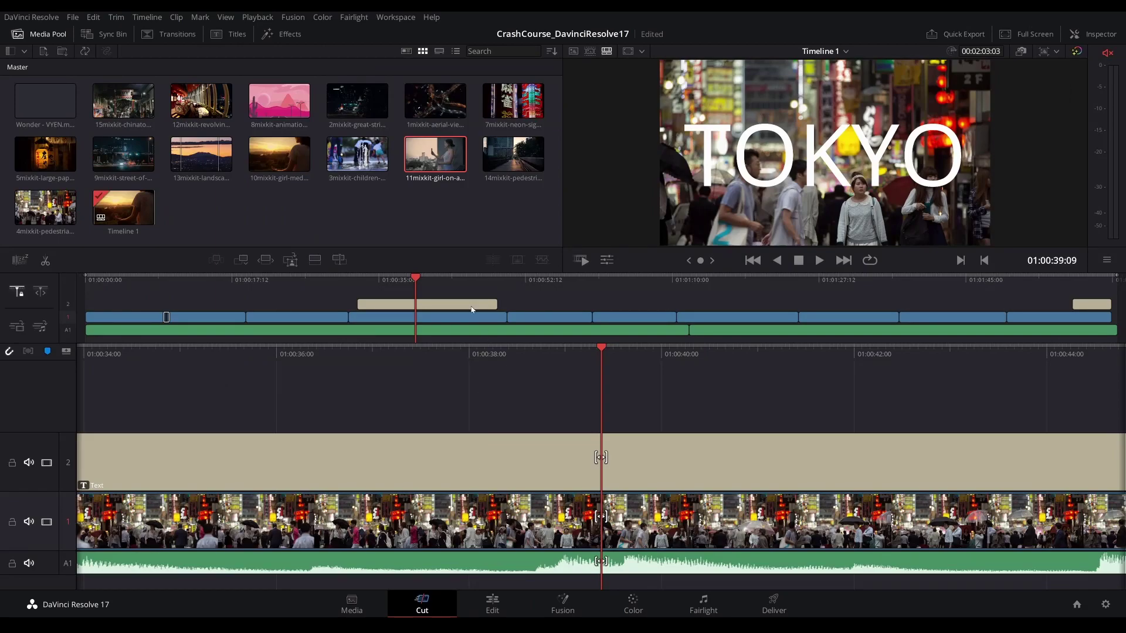
left_click_drag(415, 282, 437, 287)
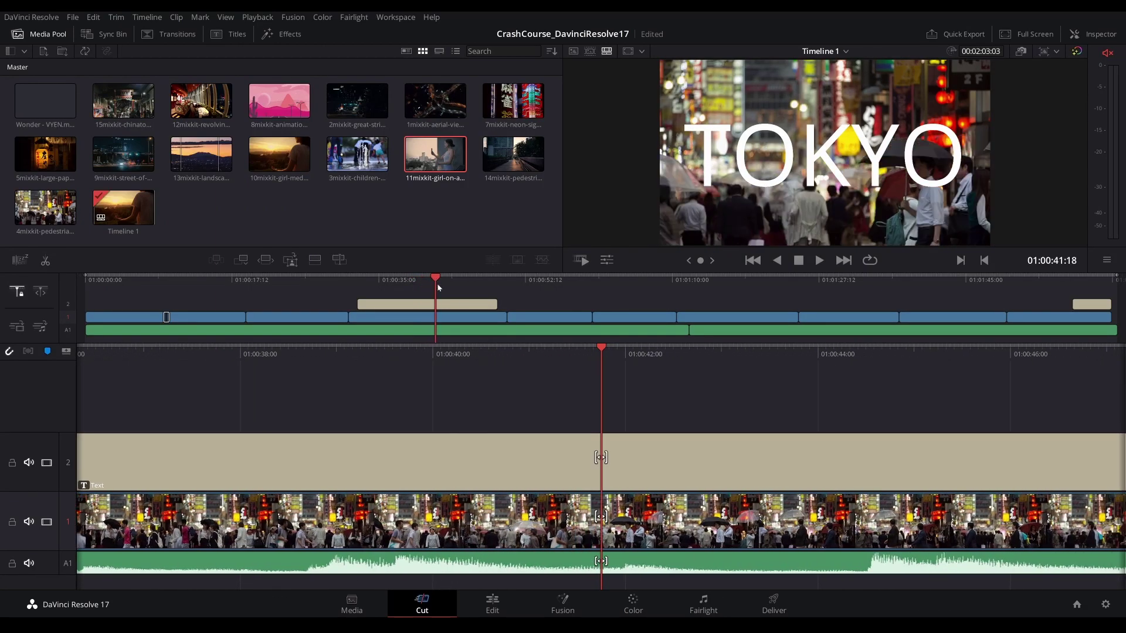
Look through the zoomed-in Edit page timeline from the TOKYO title to the end of the last clip.
left_click(493, 604)
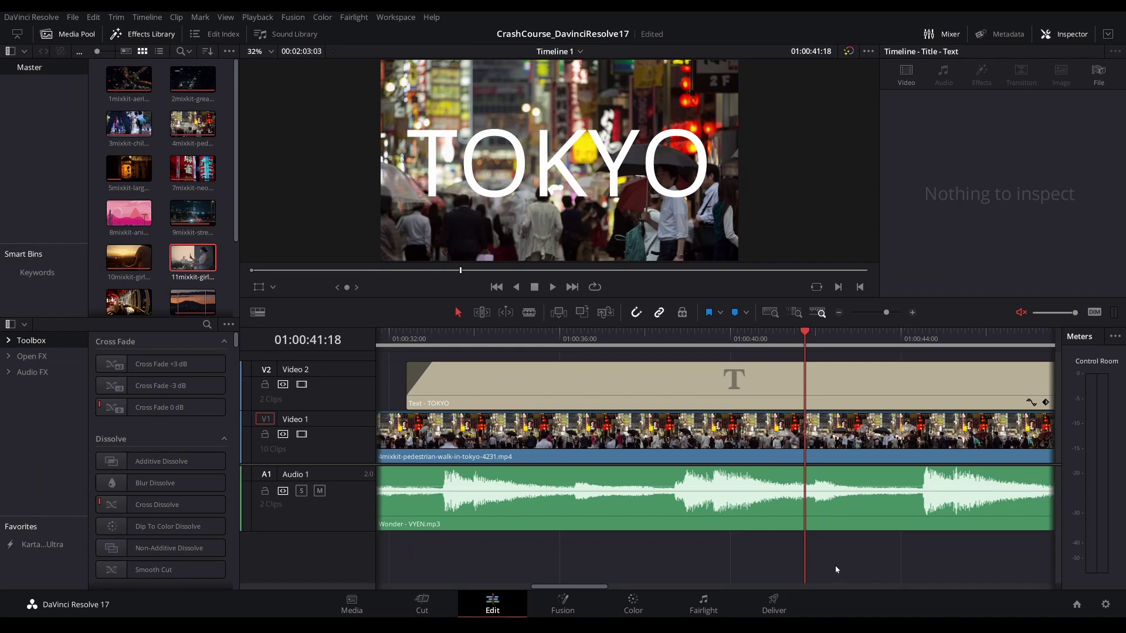
scroll(836, 569, "right", 10)
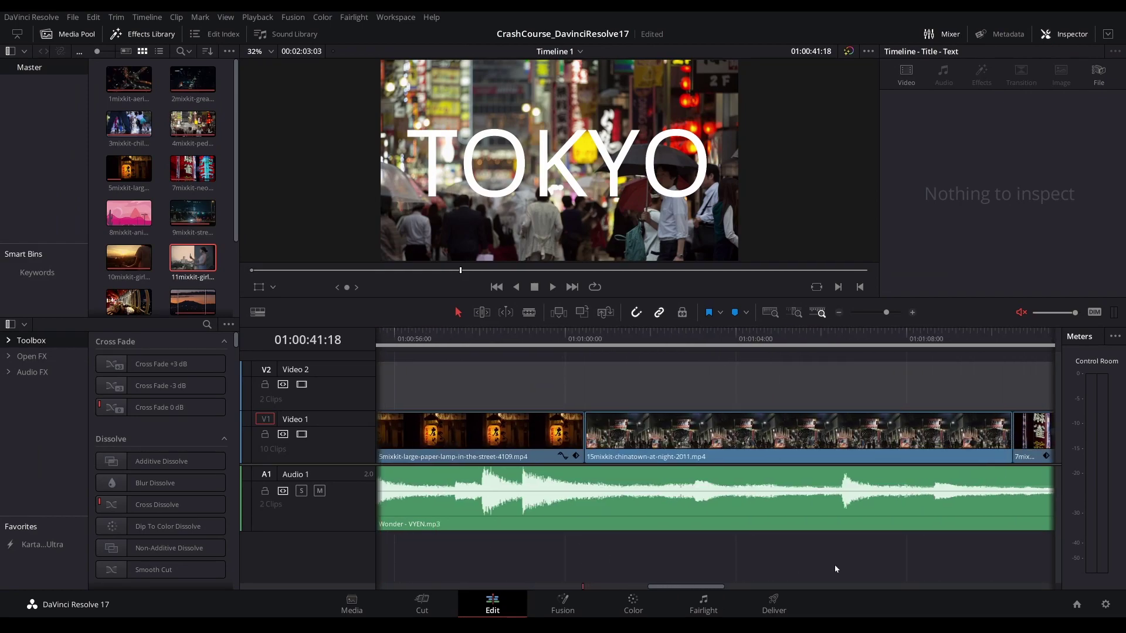
scroll(836, 569, "right", 13)
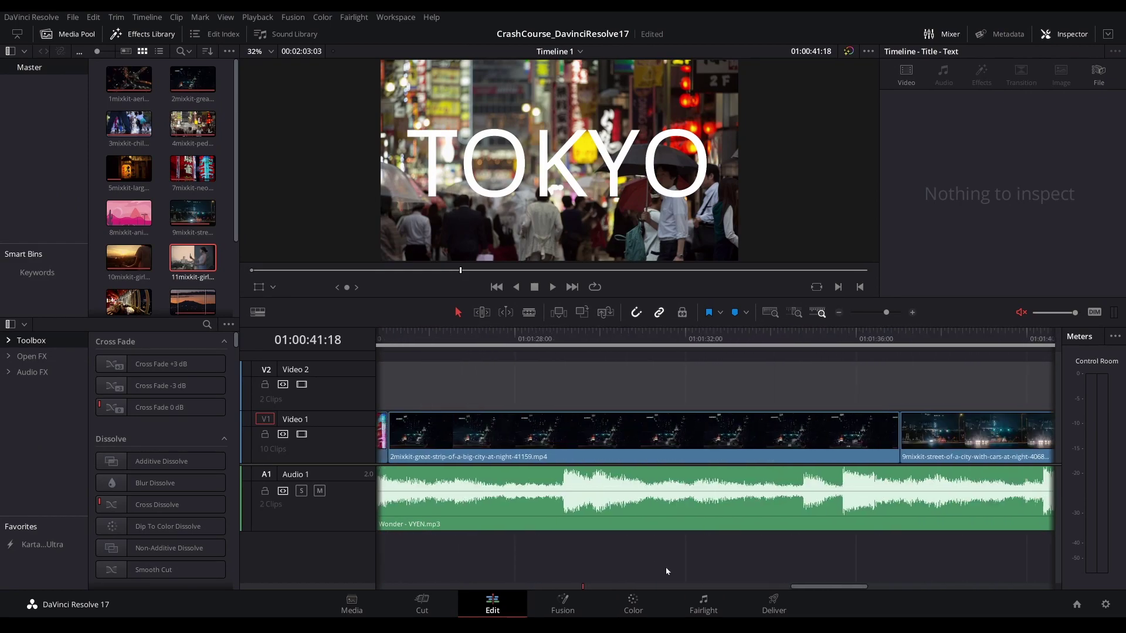
scroll(666, 568, "right", 11)
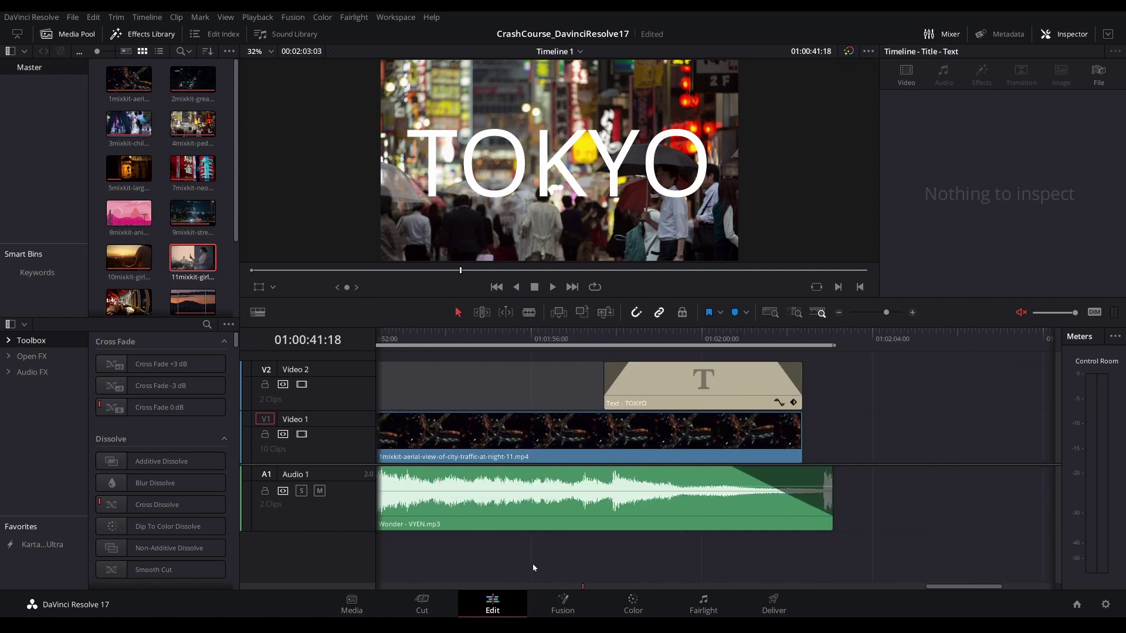
scroll(690, 567, "right", 2)
scroll(591, 565, "left", 2)
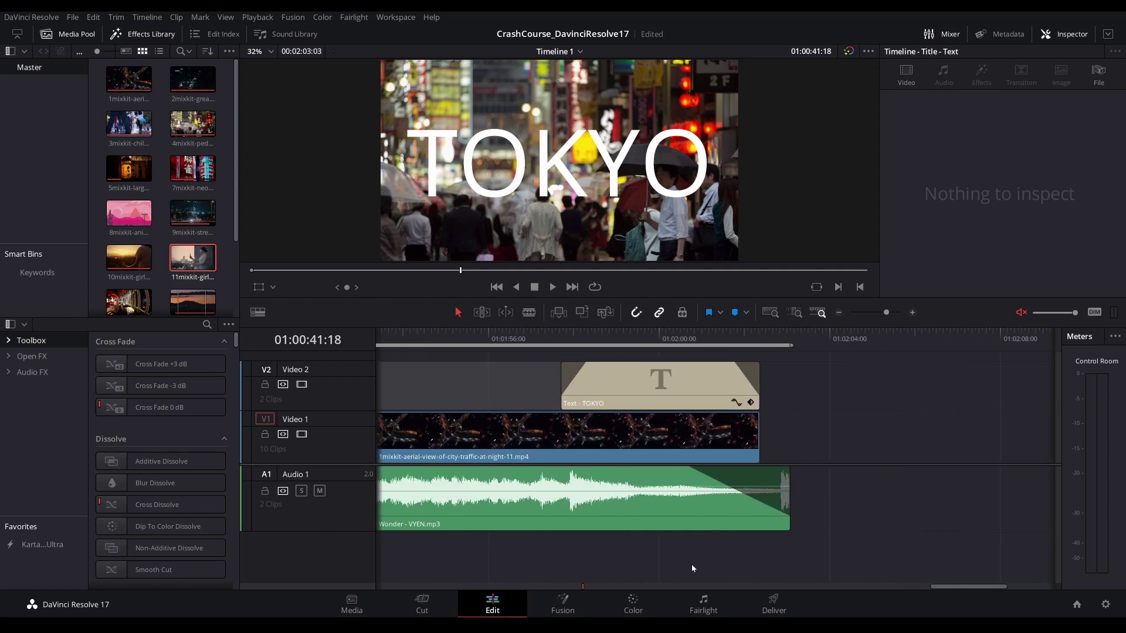
Scrub across the Cut page's full-timeline overview to view the pedestrian, city-street and TOKYO title sections.
left_click(435, 603)
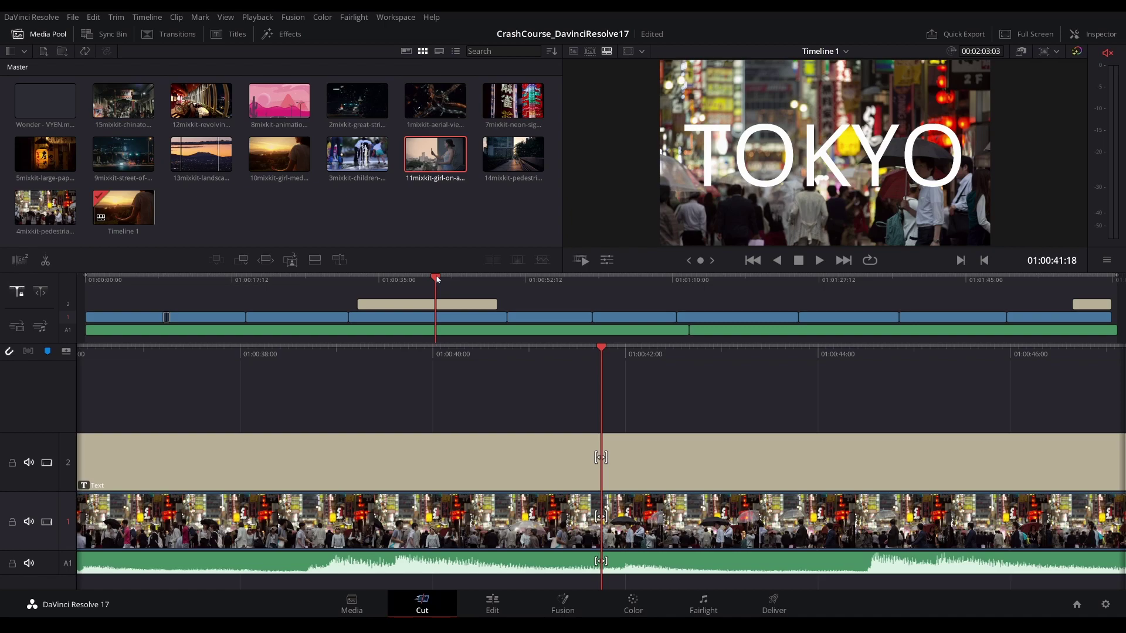
left_click_drag(437, 280, 505, 280)
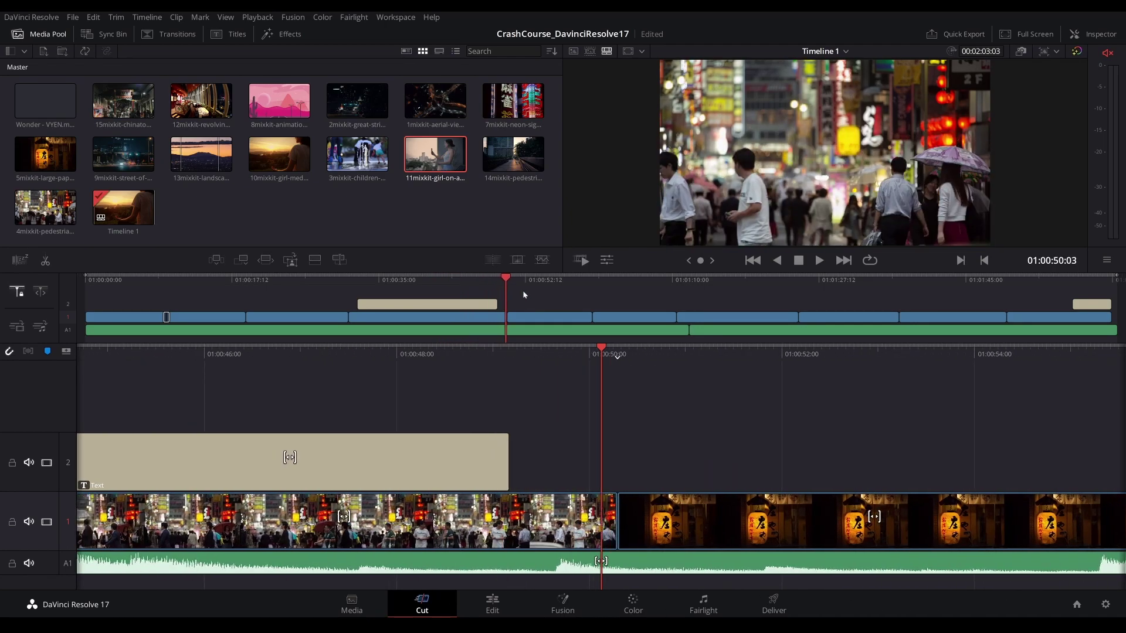
left_click(926, 280)
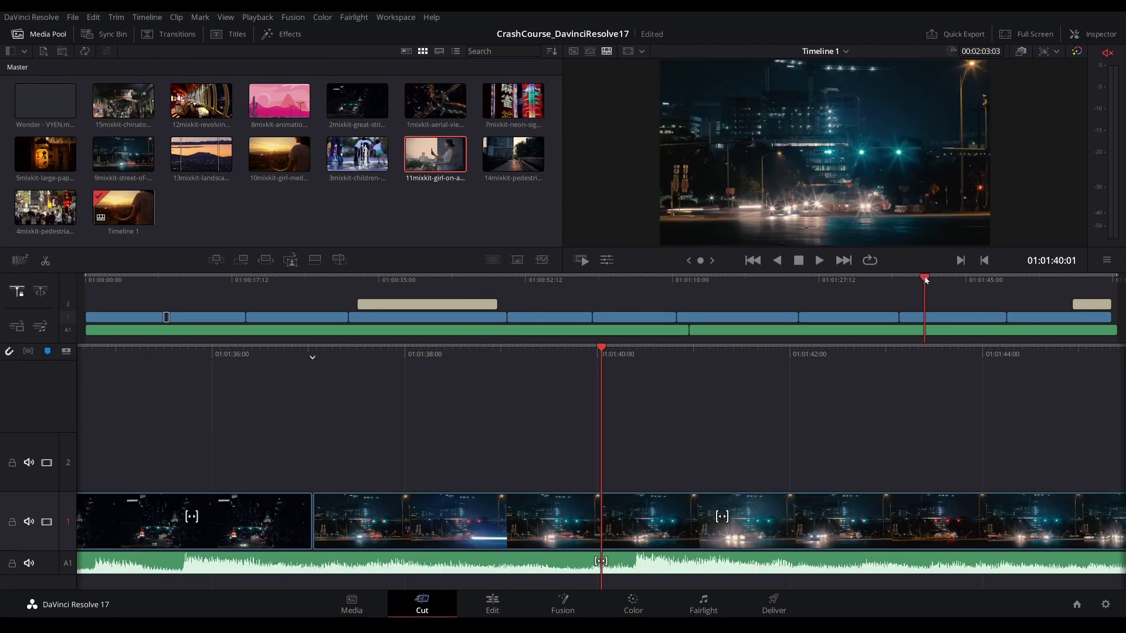
left_click_drag(925, 280, 956, 279)
left_click_drag(969, 280, 960, 280)
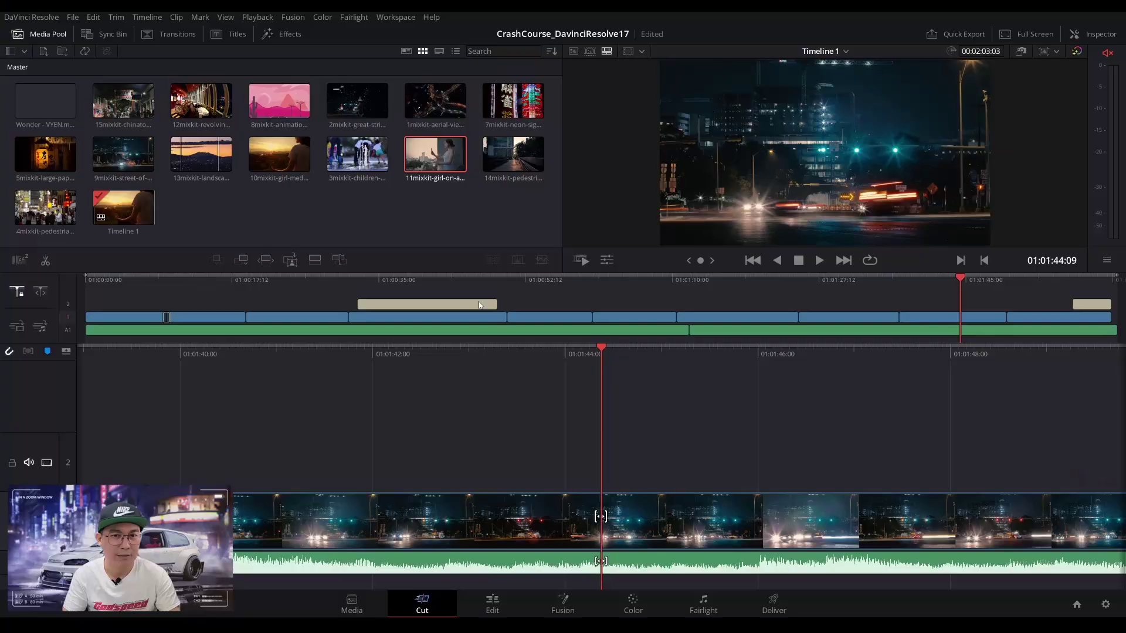
left_click_drag(424, 277, 702, 318)
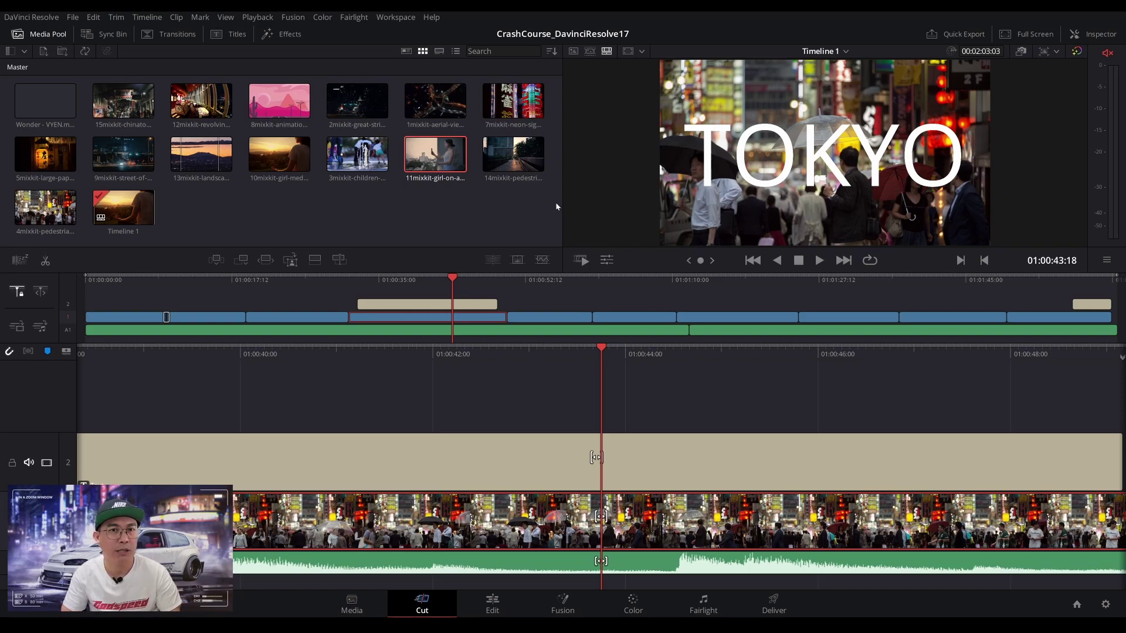
Compare the Edit page viewer with the Cut page's single viewer while scrubbing within the TOKYO title.
left_click(492, 604)
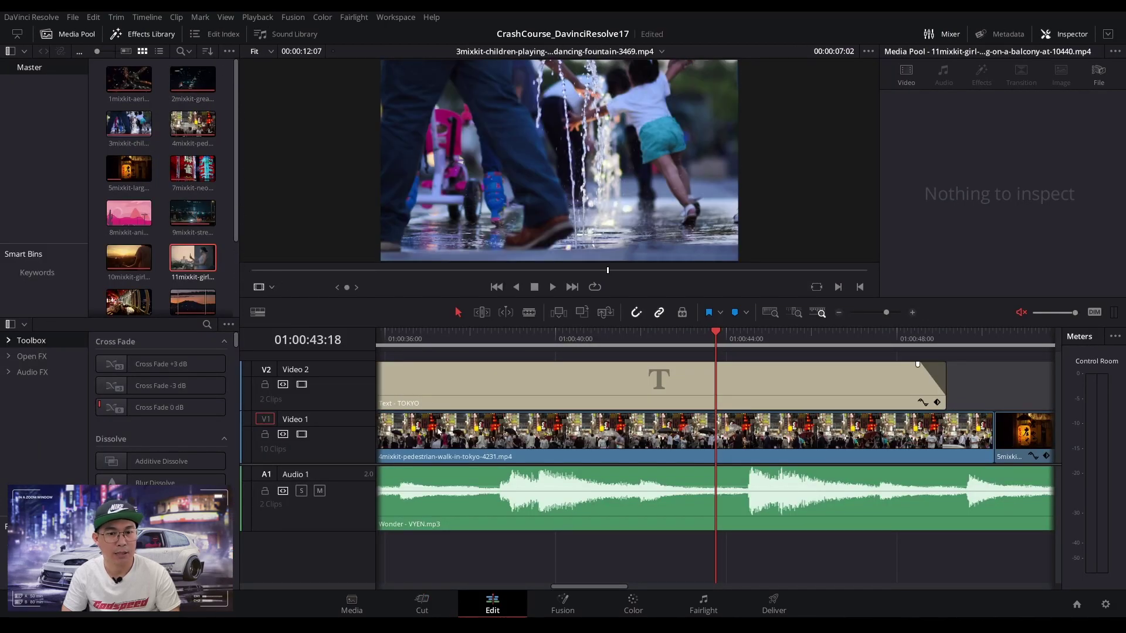
left_click(439, 610)
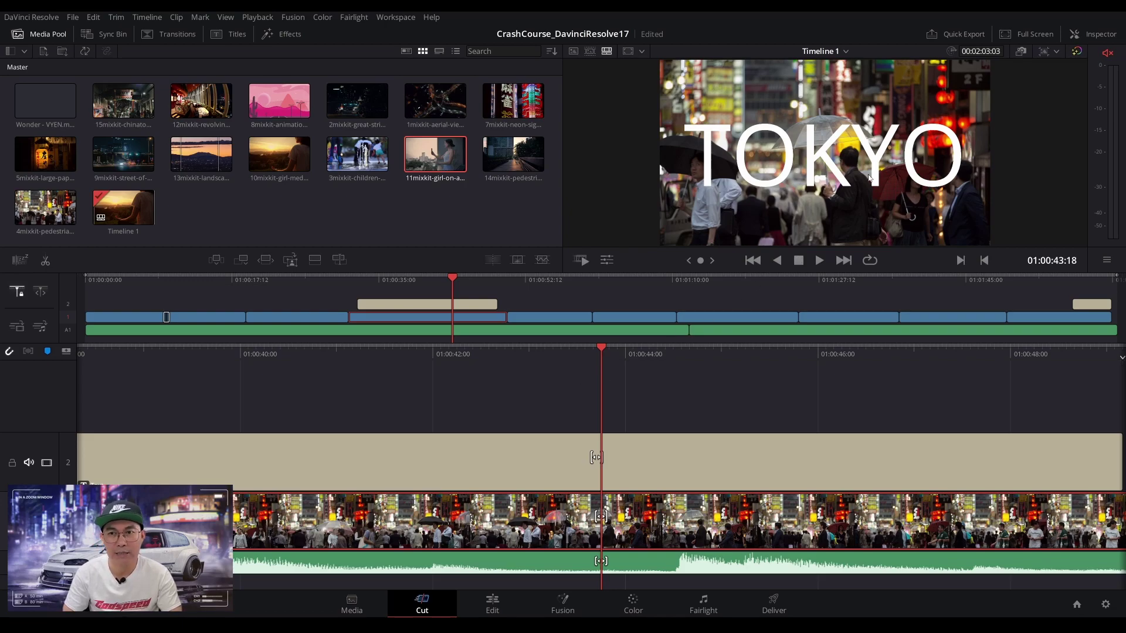
left_click(761, 131)
left_click_drag(735, 194, 627, 203)
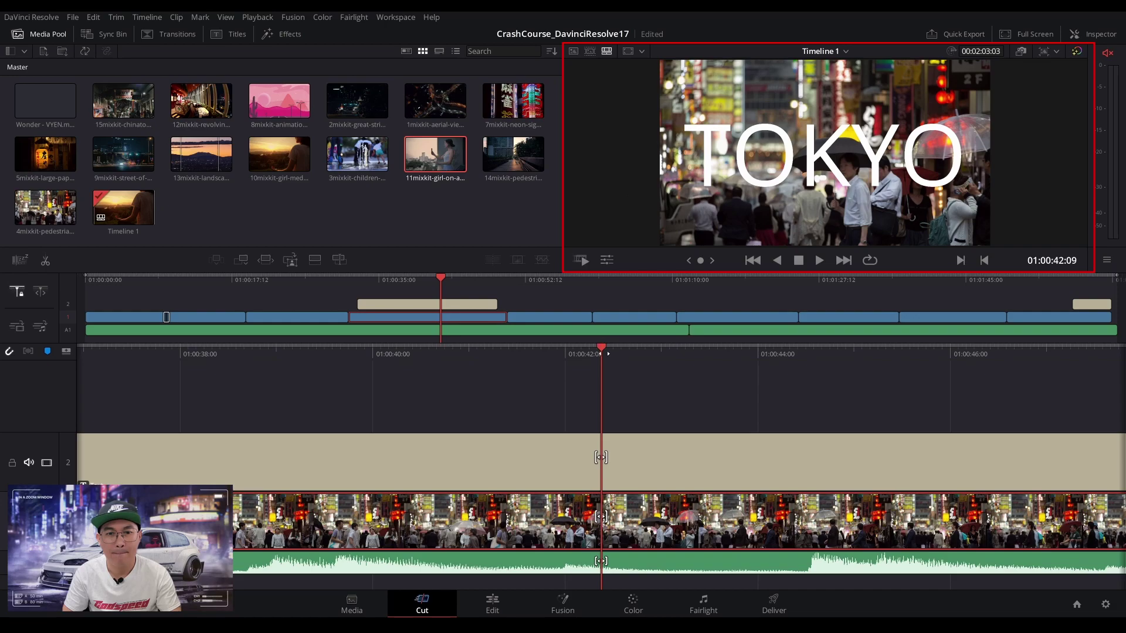
mouse_move(604, 354)
left_mouse_down()
mouse_move(639, 352)
mouse_move(585, 351)
left_mouse_up()
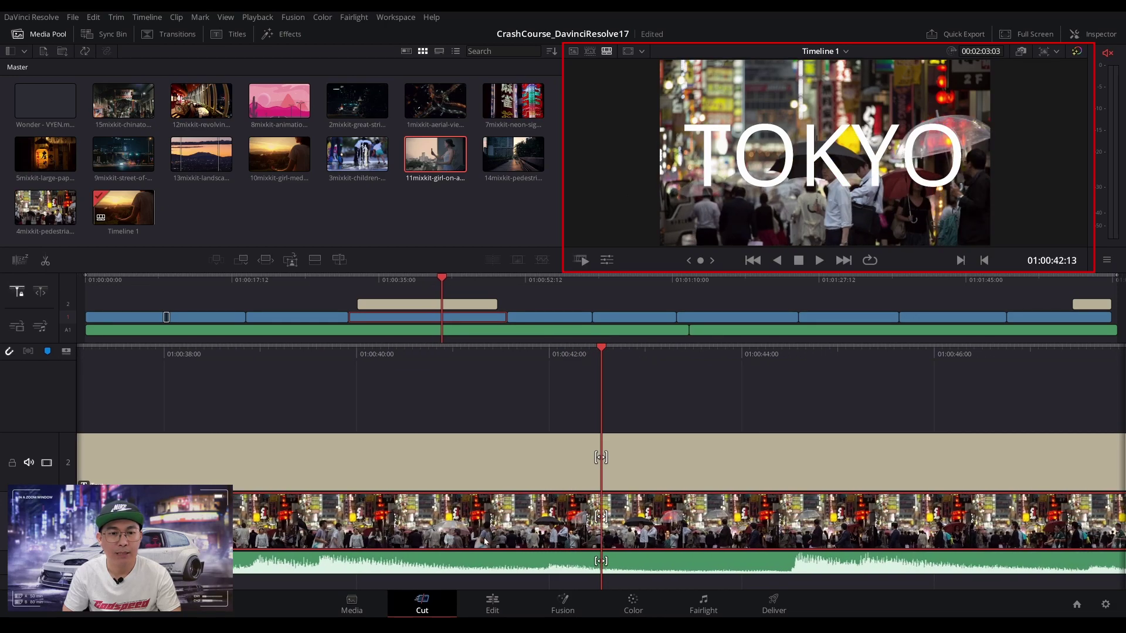
Hide the Inspector and Mixer on the Edit page to make room for the source and timeline viewers side by side.
left_click(490, 602)
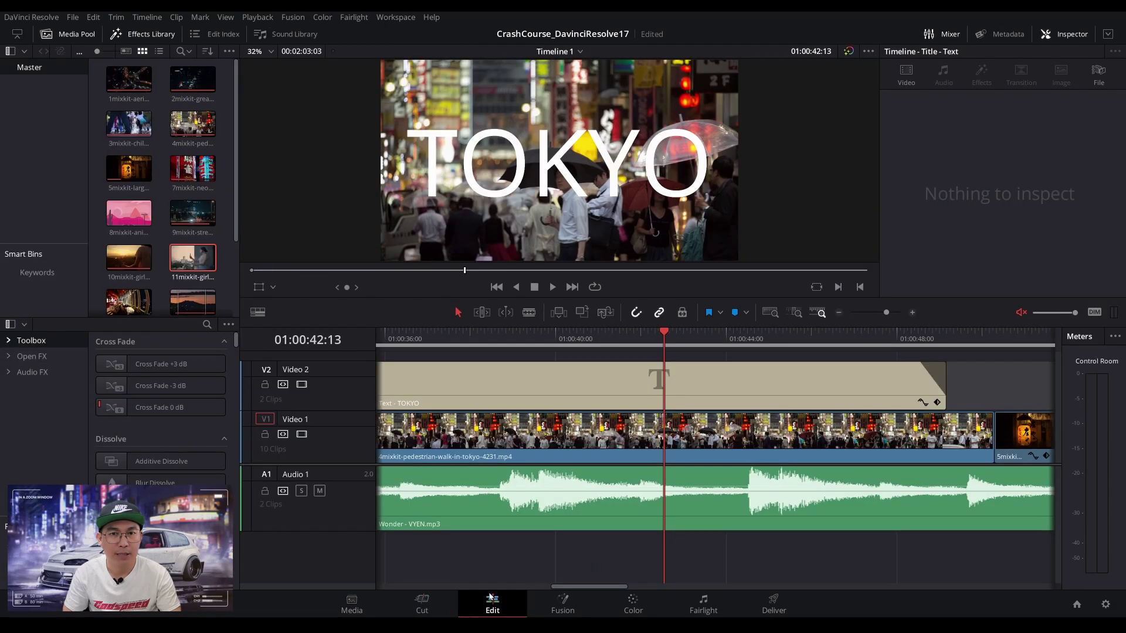
left_click(1068, 37)
left_click(944, 35)
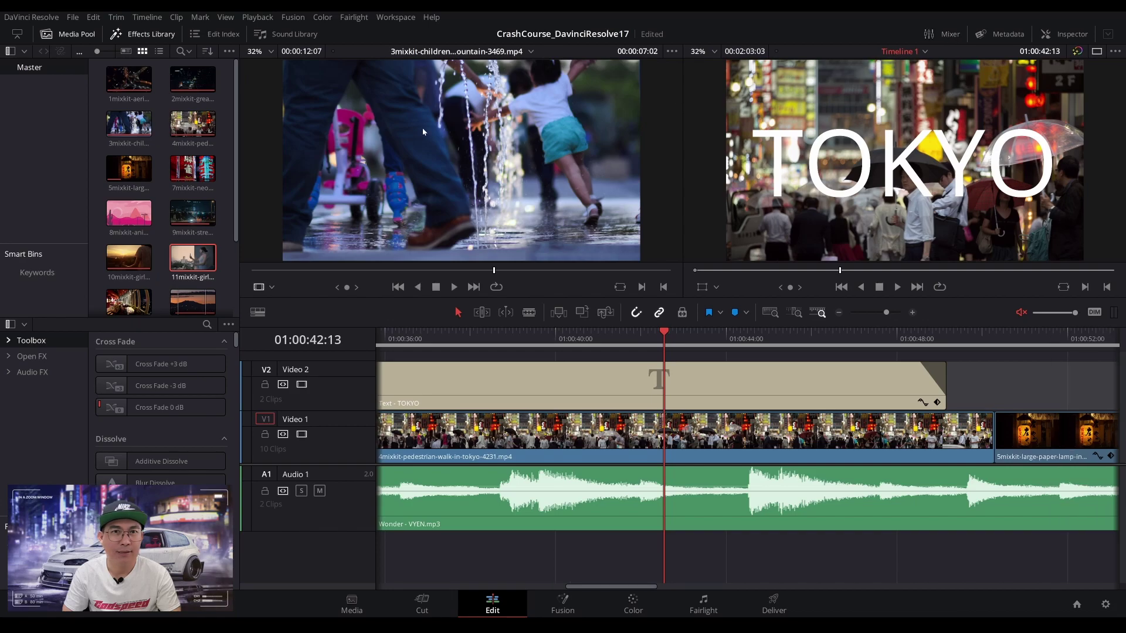
Try rearranging clips in the Cut page overview by moving the paper-lamp and neon-sign clips to track 2 and shortening the children clip.
left_click(432, 611)
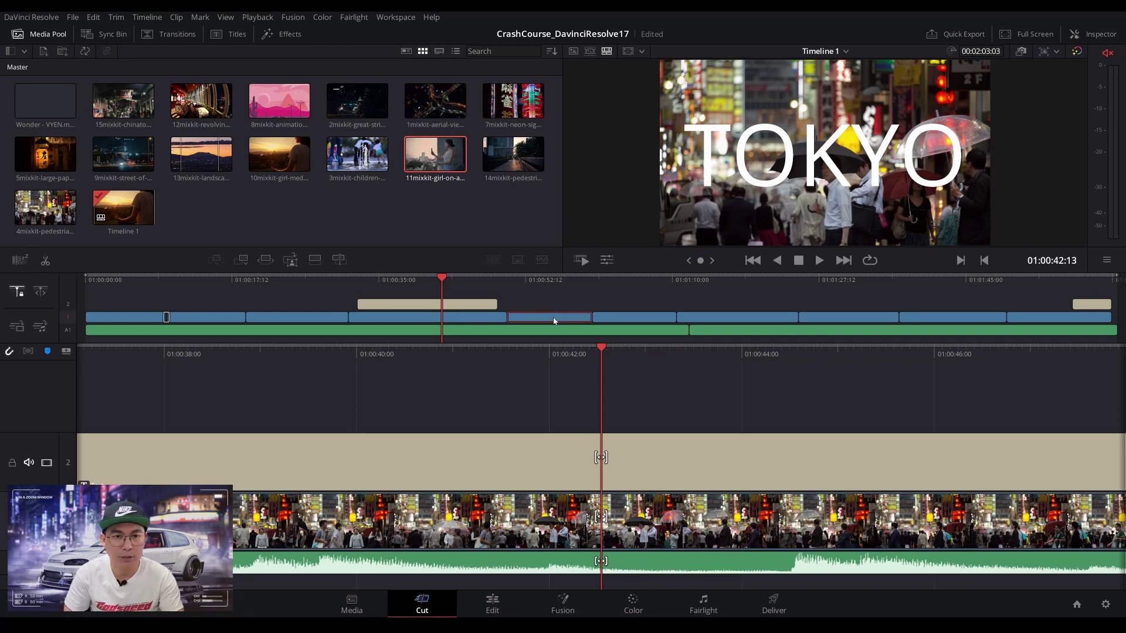
left_click_drag(556, 319, 580, 313)
left_click_drag(459, 308, 494, 322)
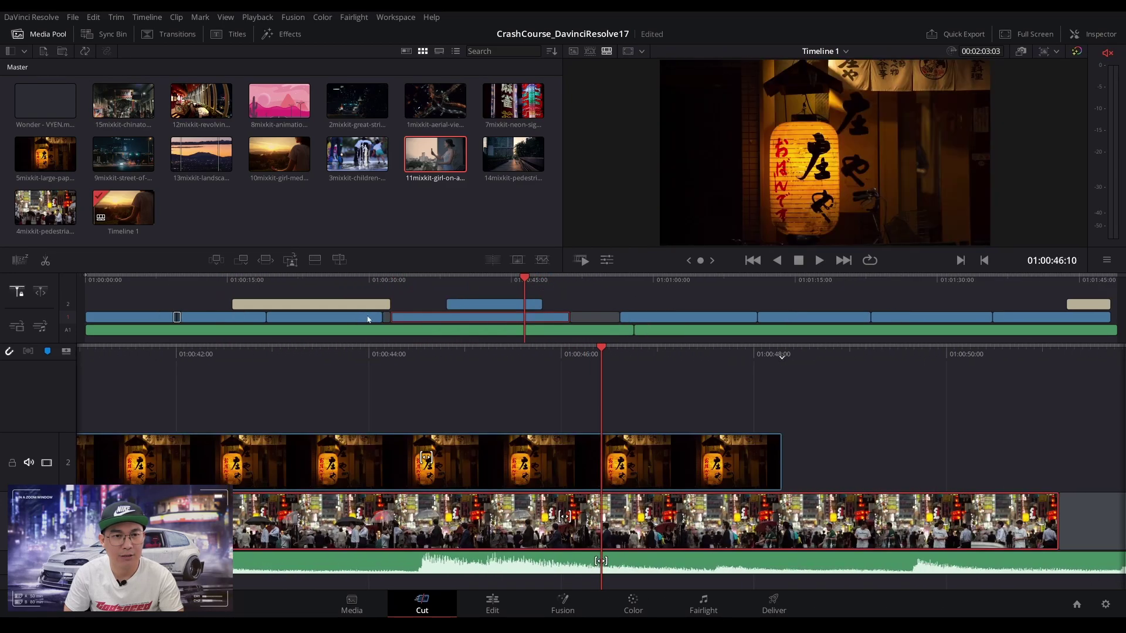
left_click_drag(382, 318, 298, 318)
left_click_drag(676, 322, 626, 305)
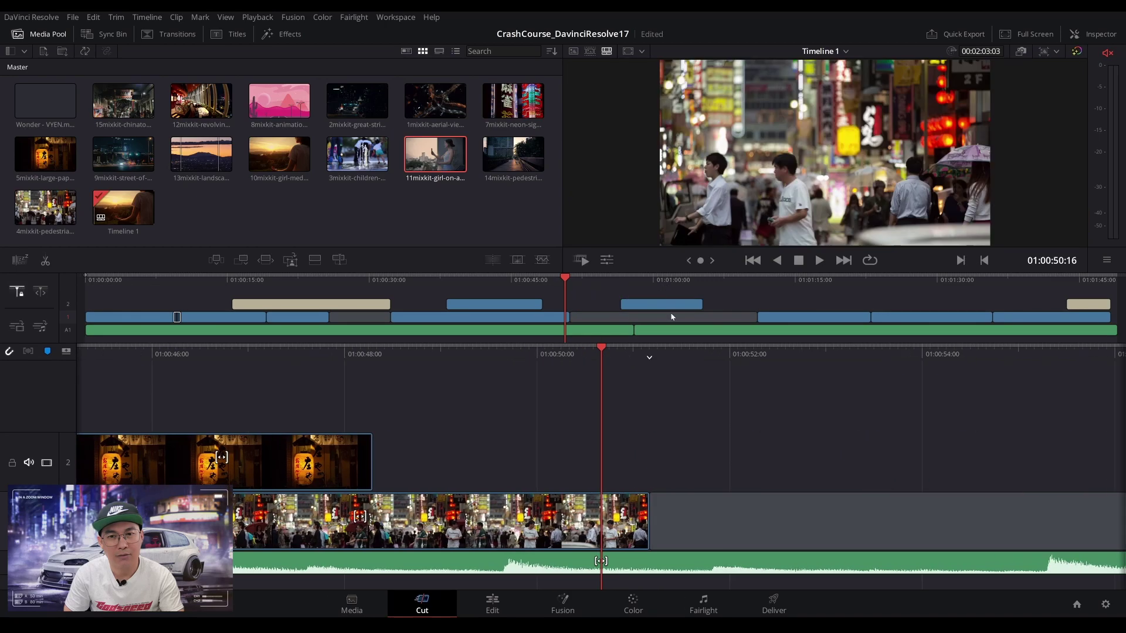
mouse_move(698, 304)
left_mouse_down()
mouse_move(671, 298)
mouse_move(680, 305)
left_mouse_up()
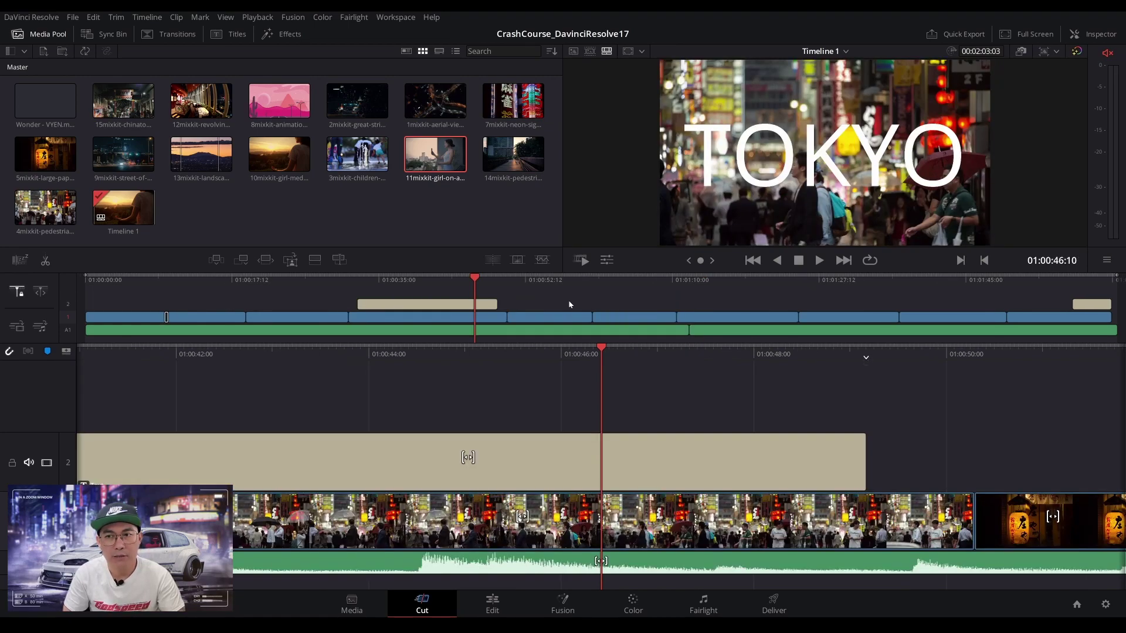
Show the viewer adjustment tools on the Cut page and compare them with the TOKYO title's Inspector on the Edit page.
left_click(607, 260)
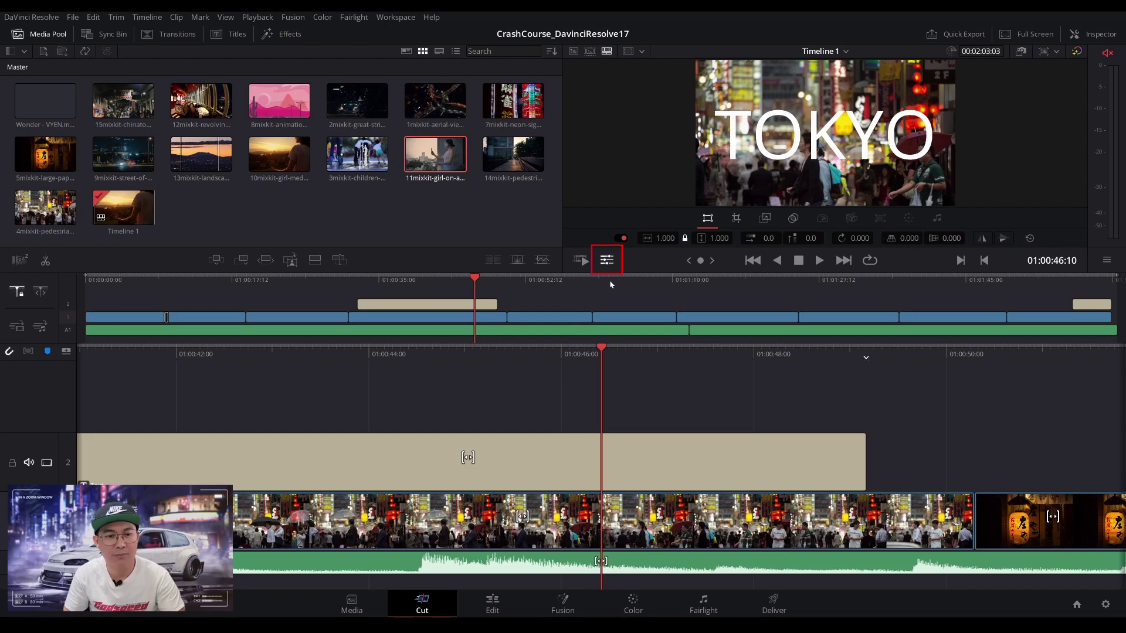
left_click(492, 608)
left_click(1071, 36)
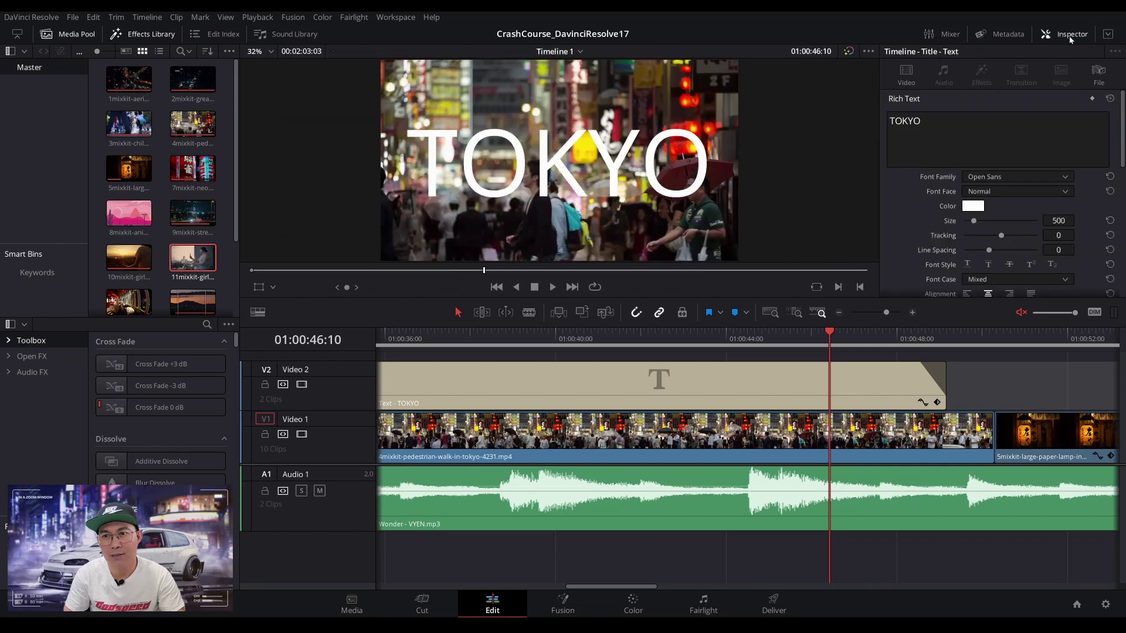
left_click(1071, 36)
left_click(428, 602)
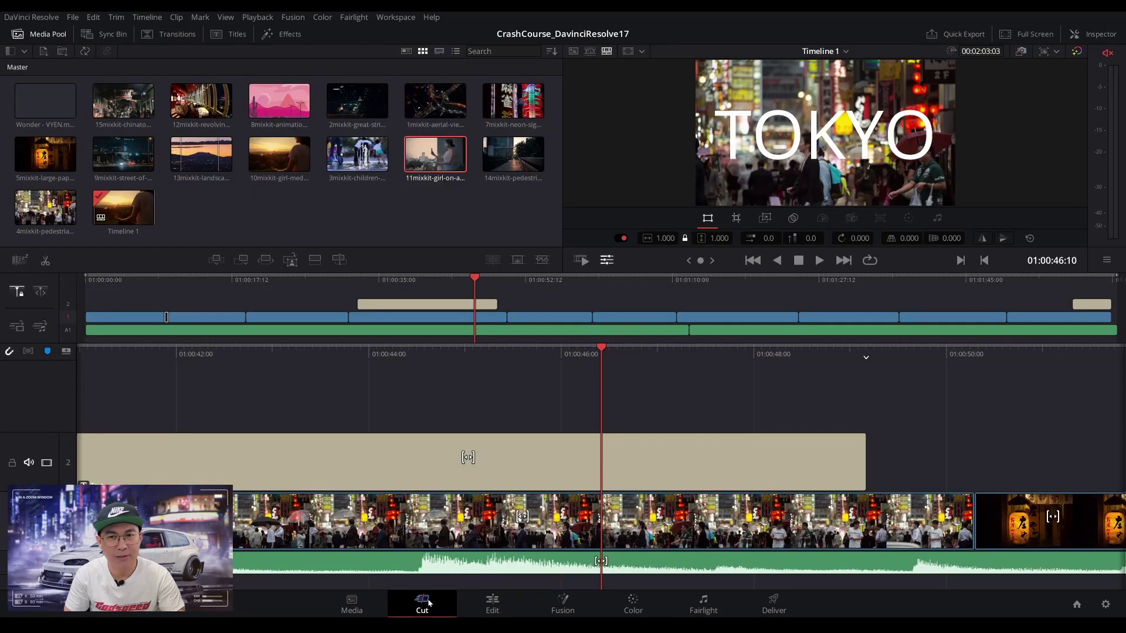
Toggle the Cut page viewer tools and examine the Crop and Transform settings.
left_click(607, 260)
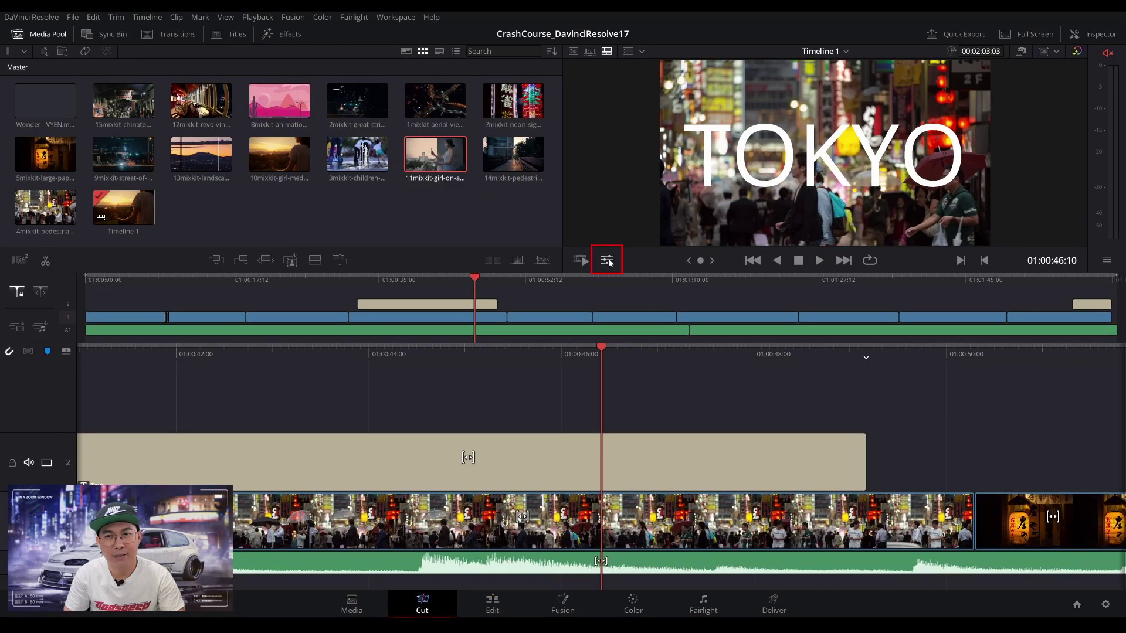
left_click(607, 260)
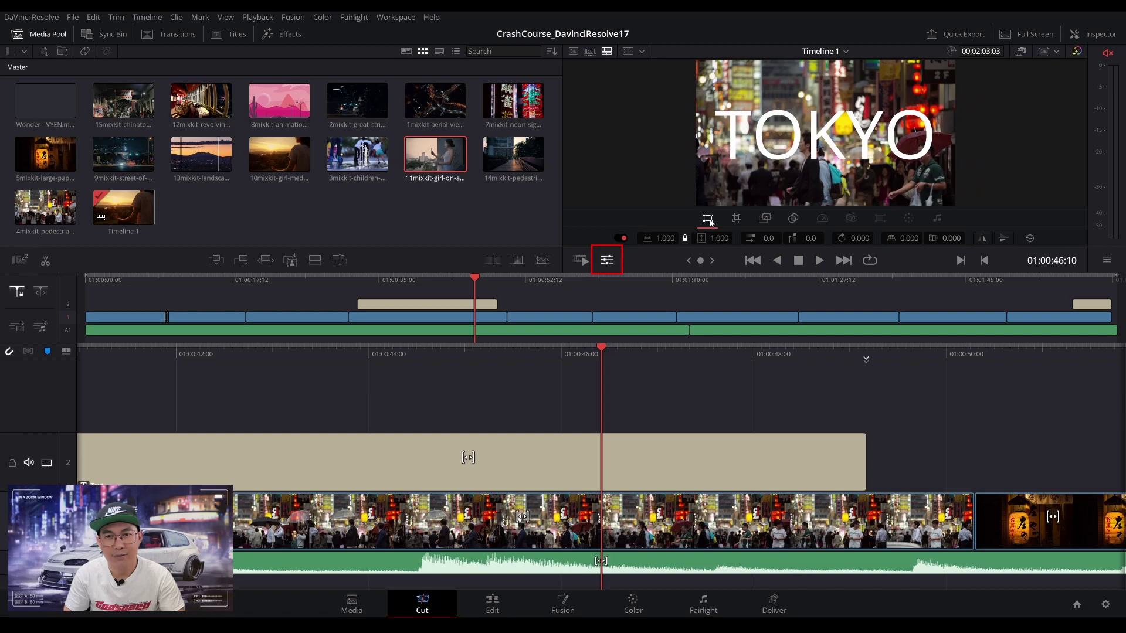
left_click(737, 219)
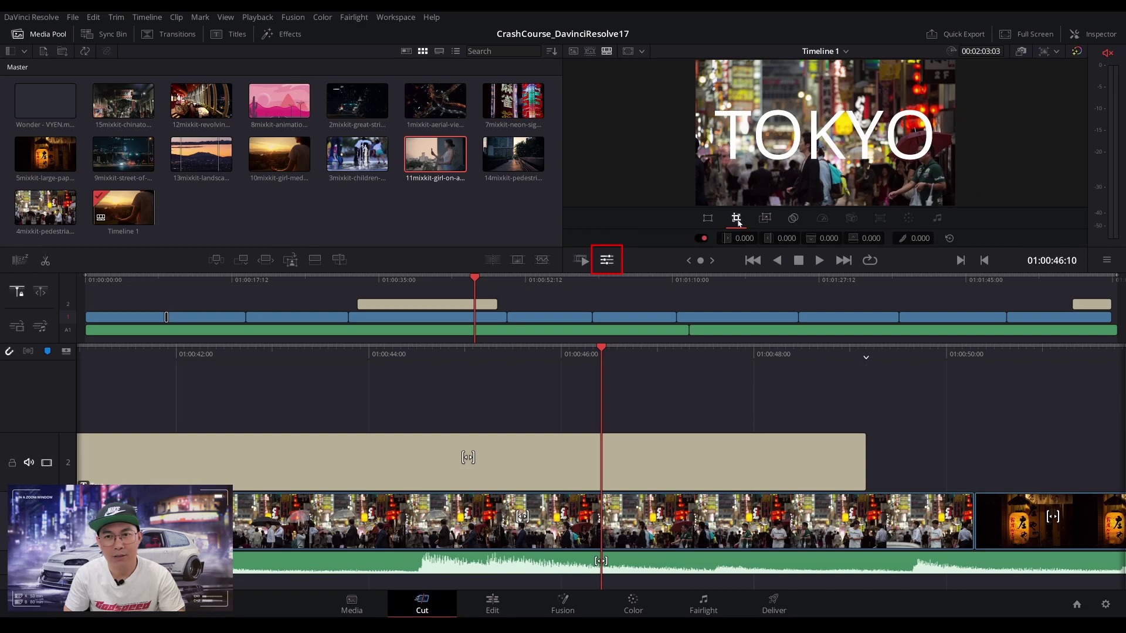
left_click(709, 219)
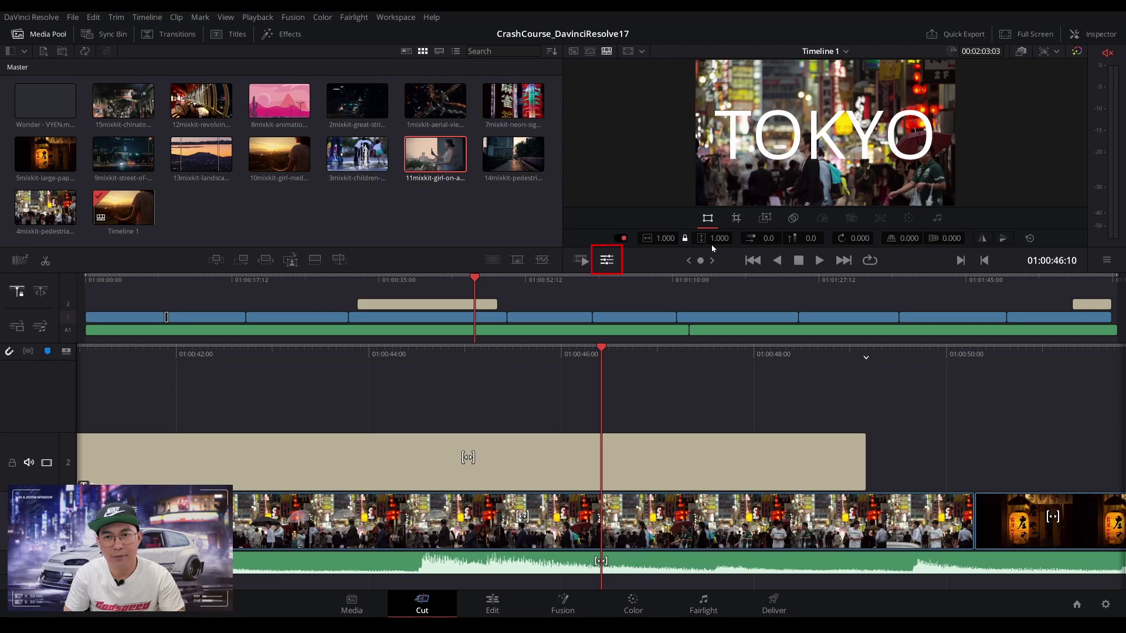
Scale the TOKYO title to 0.740 and set its position to X 31.0 and Y 61.0.
left_click_drag(712, 244, 639, 237)
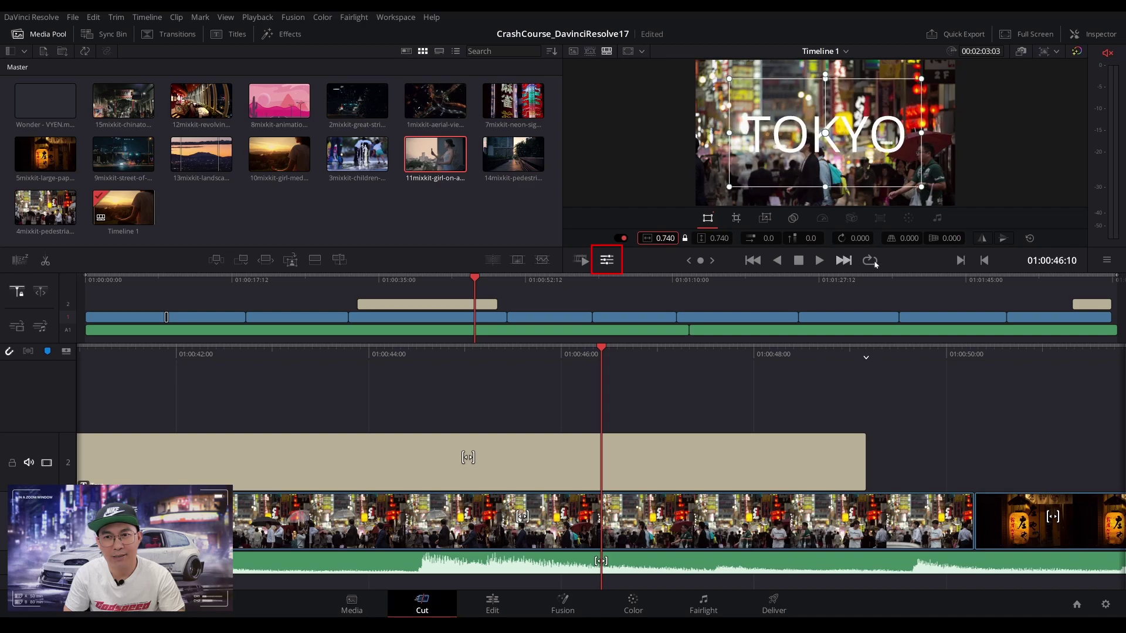
left_click_drag(805, 238, 946, 237)
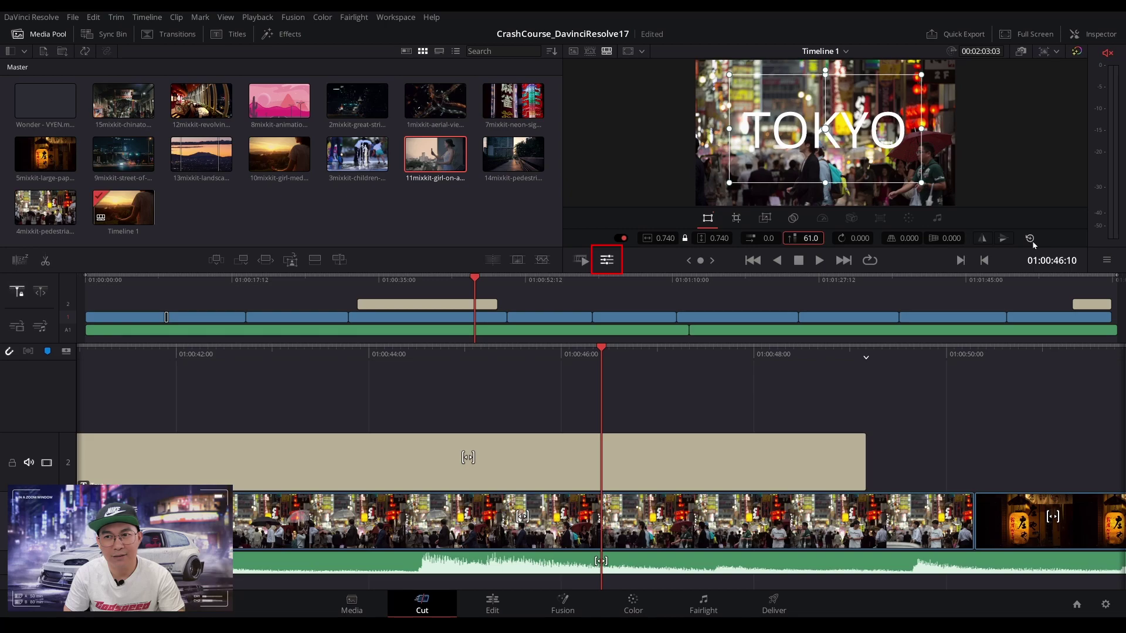
left_click_drag(751, 238, 767, 239)
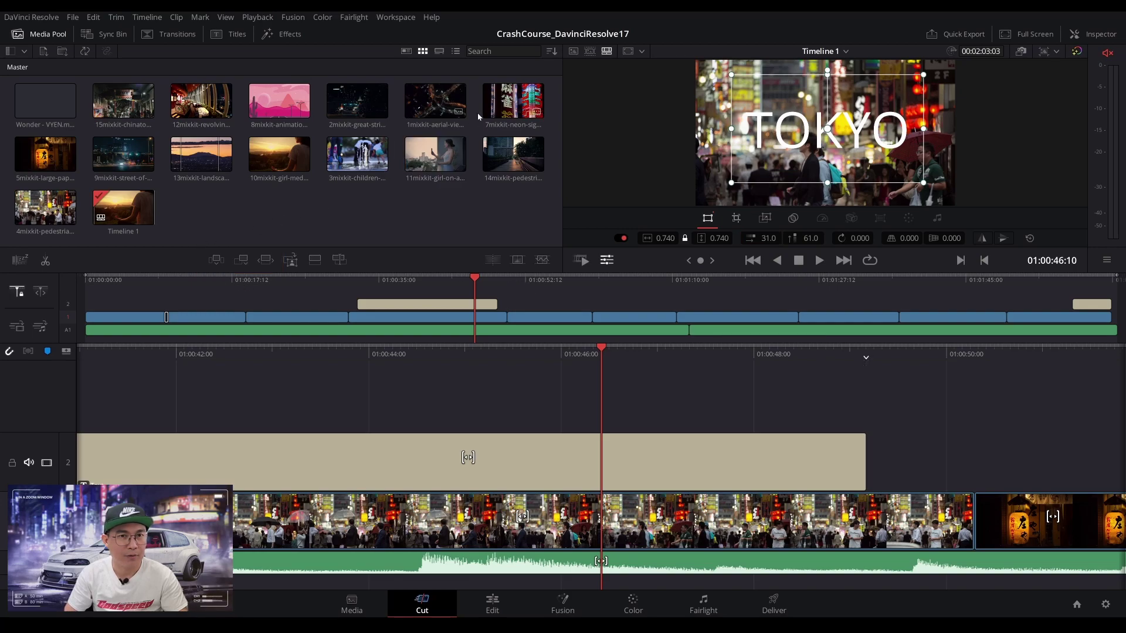
Mark the aerial city traffic clip with an in point at 00:00:03:05 and an out point at 00:00:07:20.
left_click(435, 111)
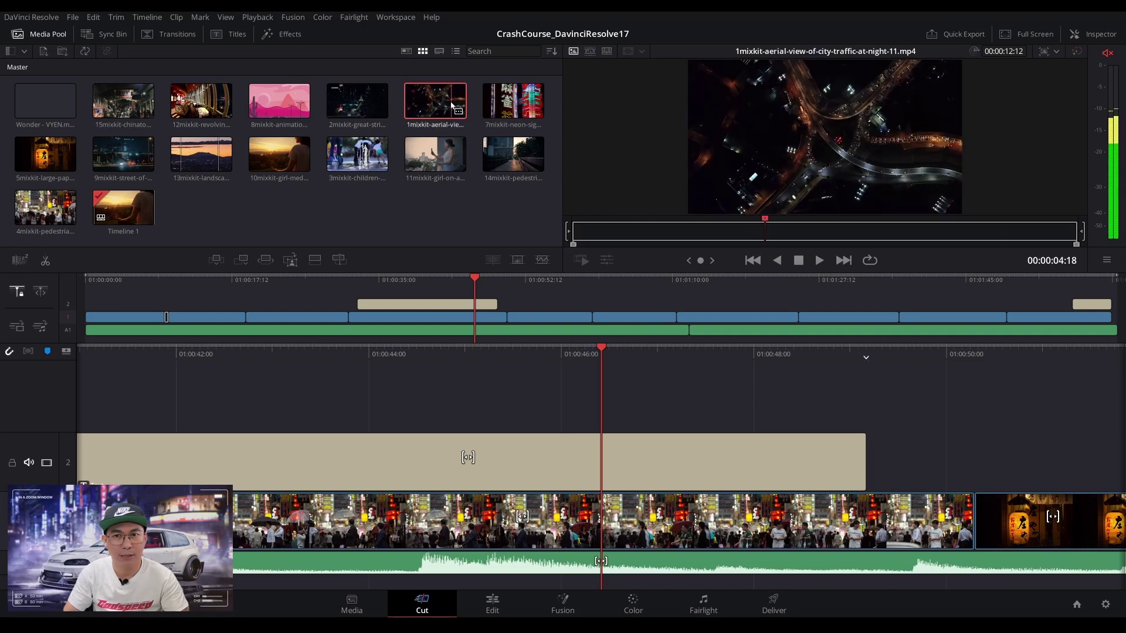
left_click_drag(763, 224, 707, 239)
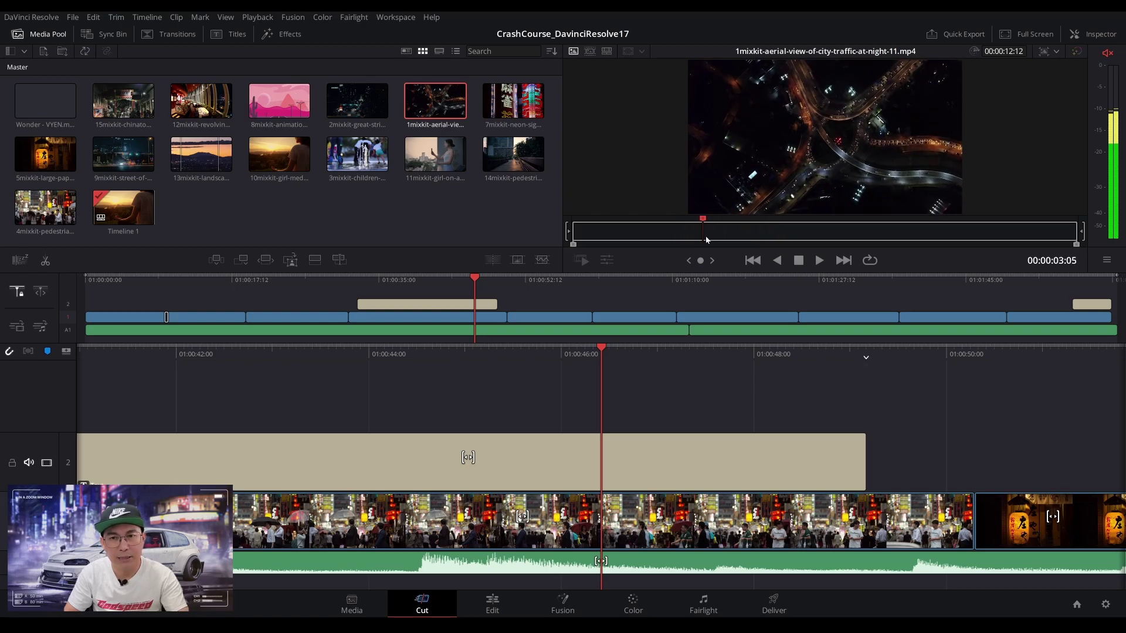
key("i")
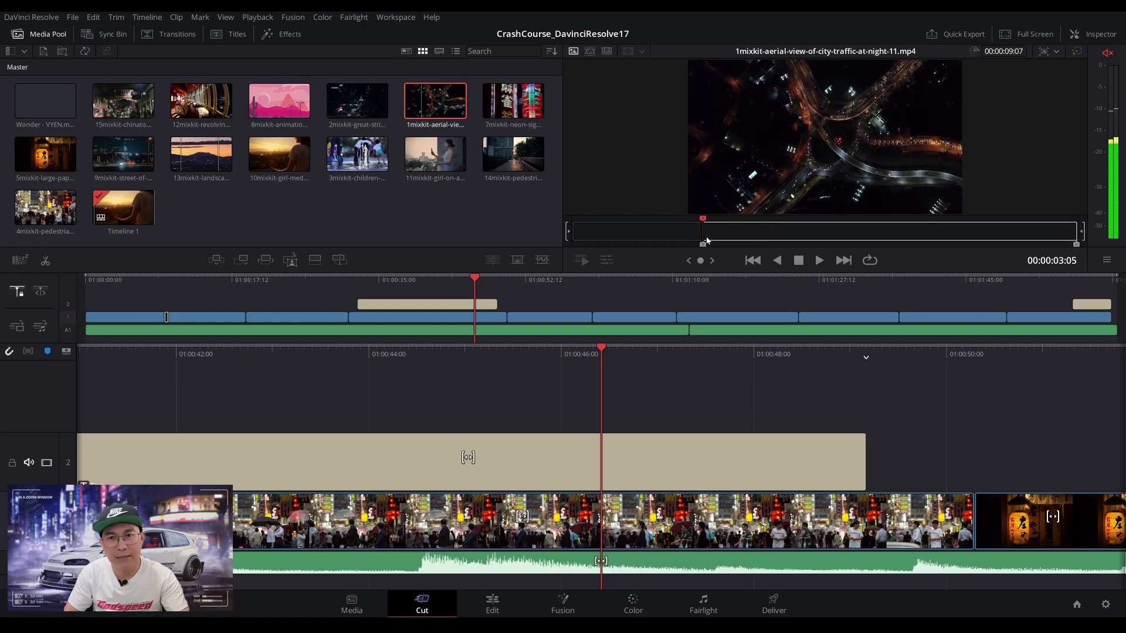
left_click(890, 235)
key("o")
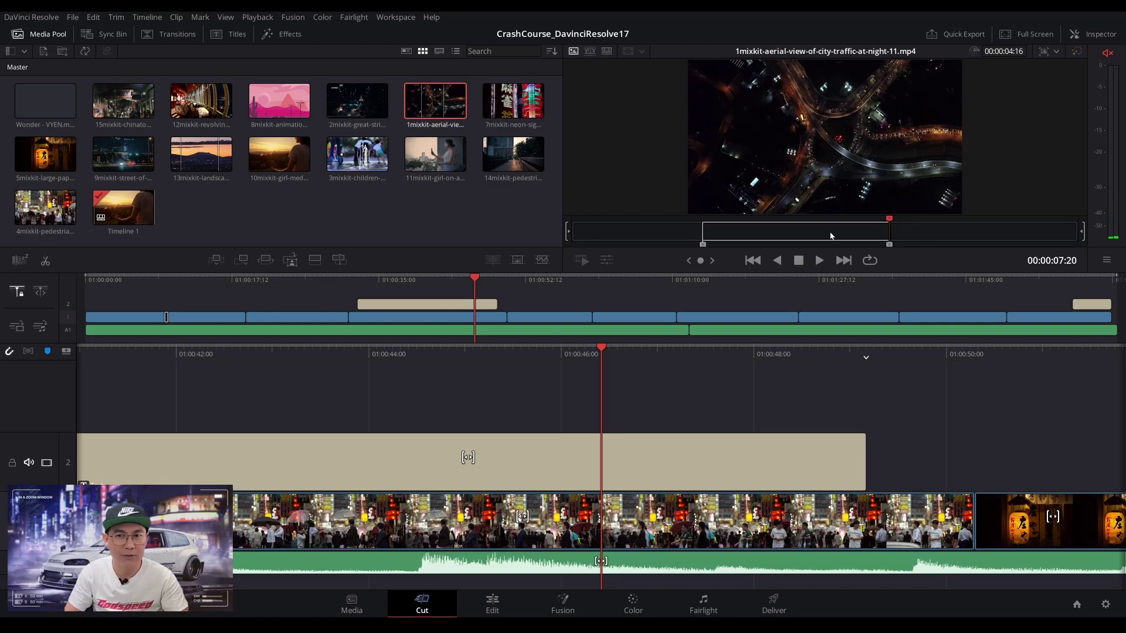
Try placing the marked aerial clip on track 2 in the timeline overview, and delete it again.
left_click_drag(812, 194, 546, 309)
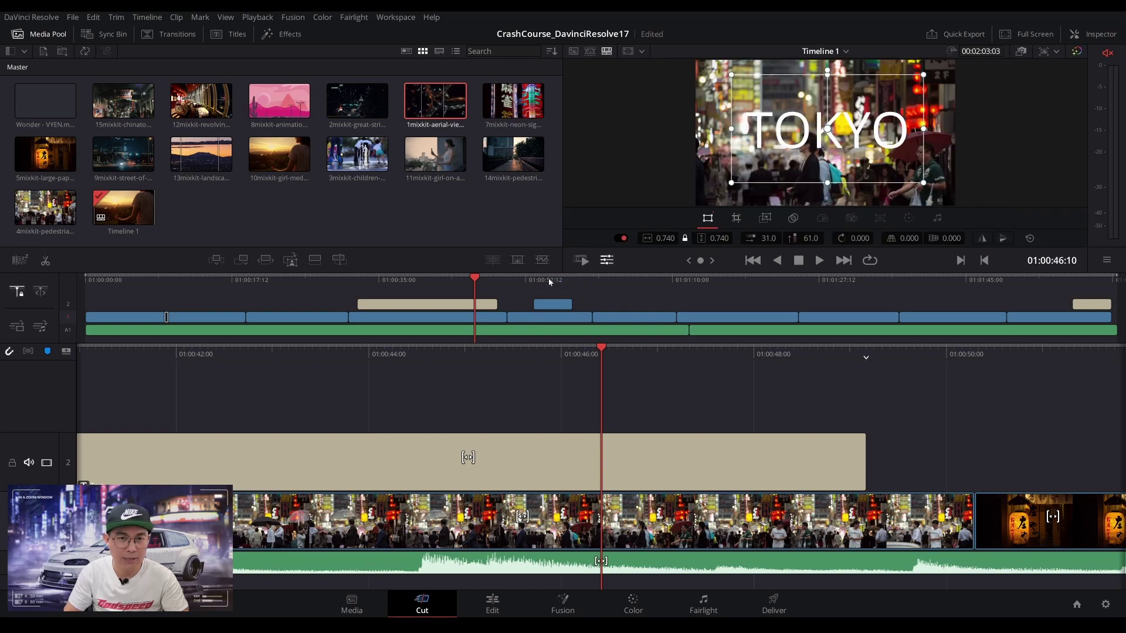
left_click(552, 303)
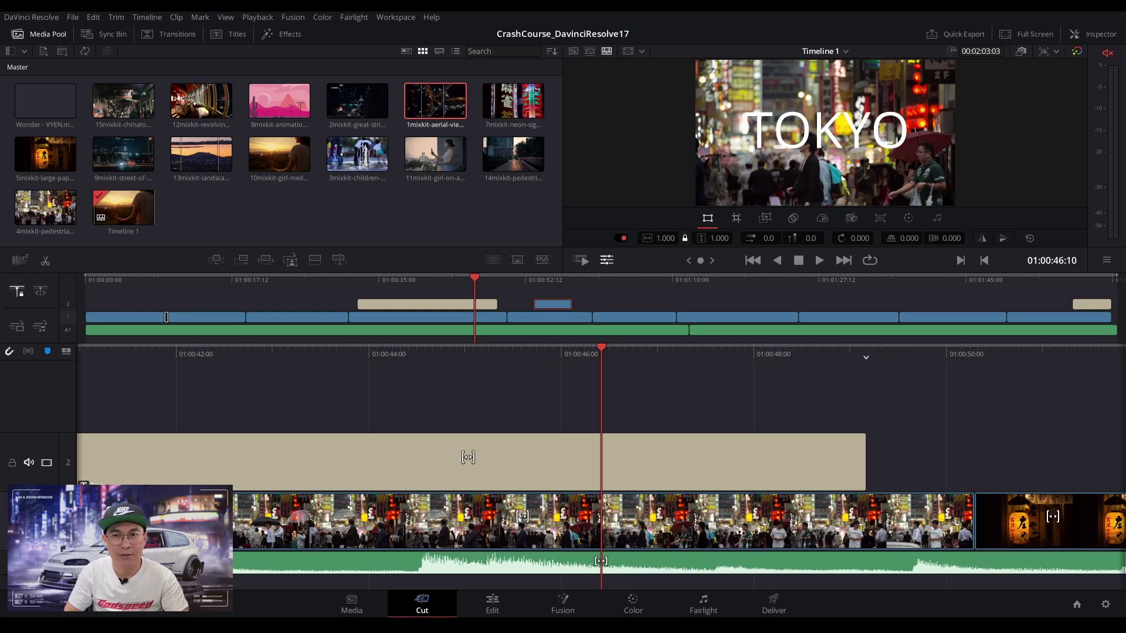
key("Delete")
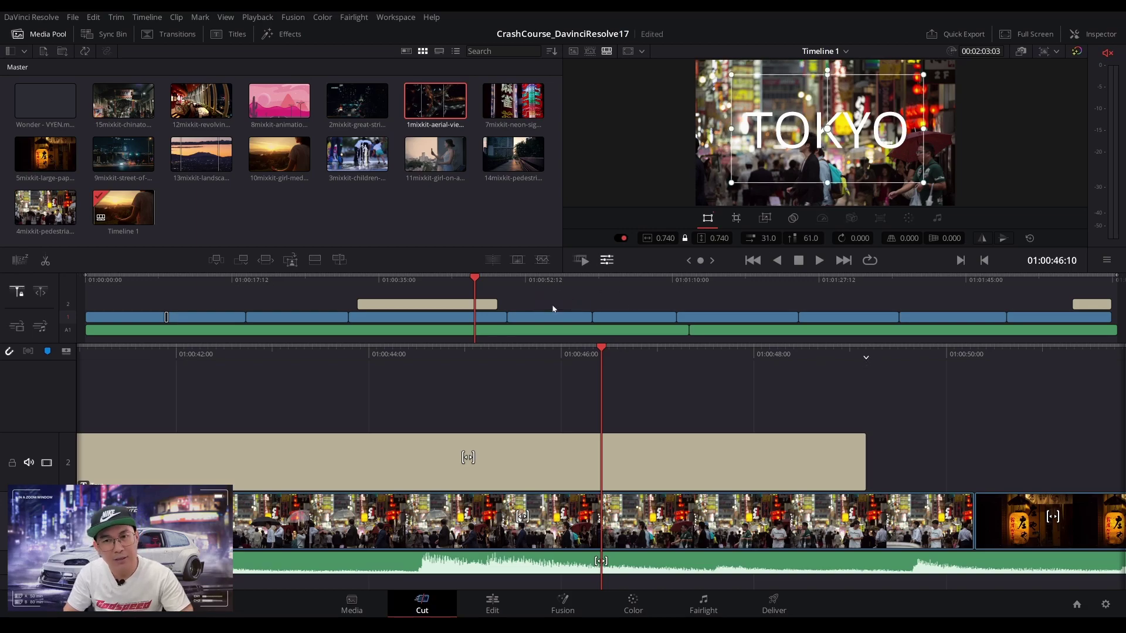
Try placing the marked aerial clip on a new track 3 above the TOKYO title, and delete it again.
double_click(452, 101)
left_click_drag(819, 236, 851, 282)
left_click_drag(854, 328, 457, 382)
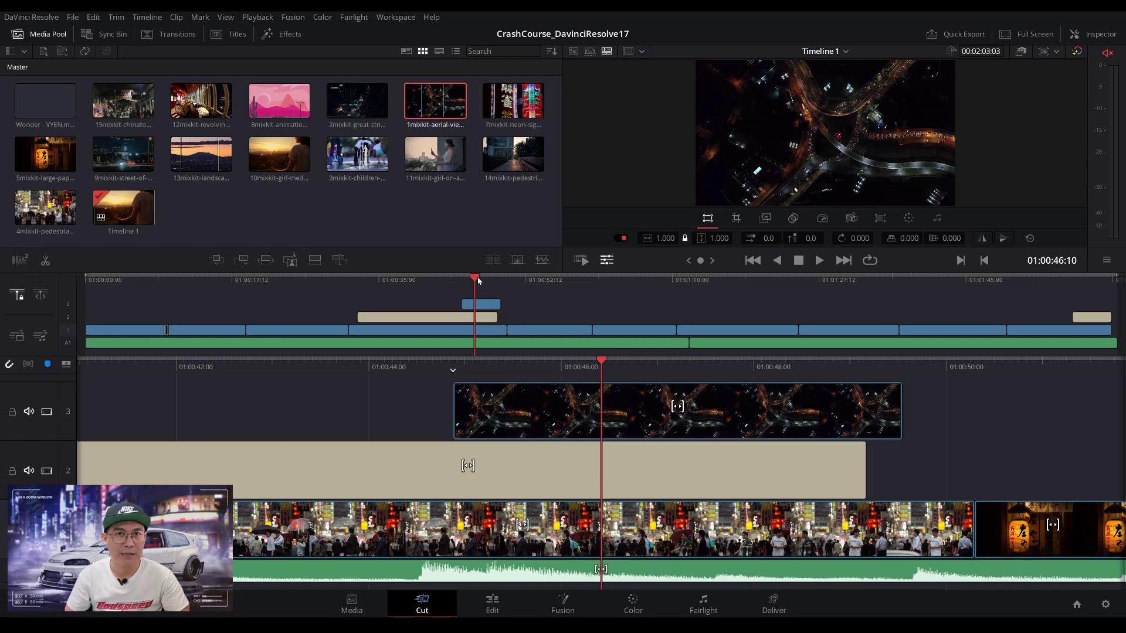
key("Delete")
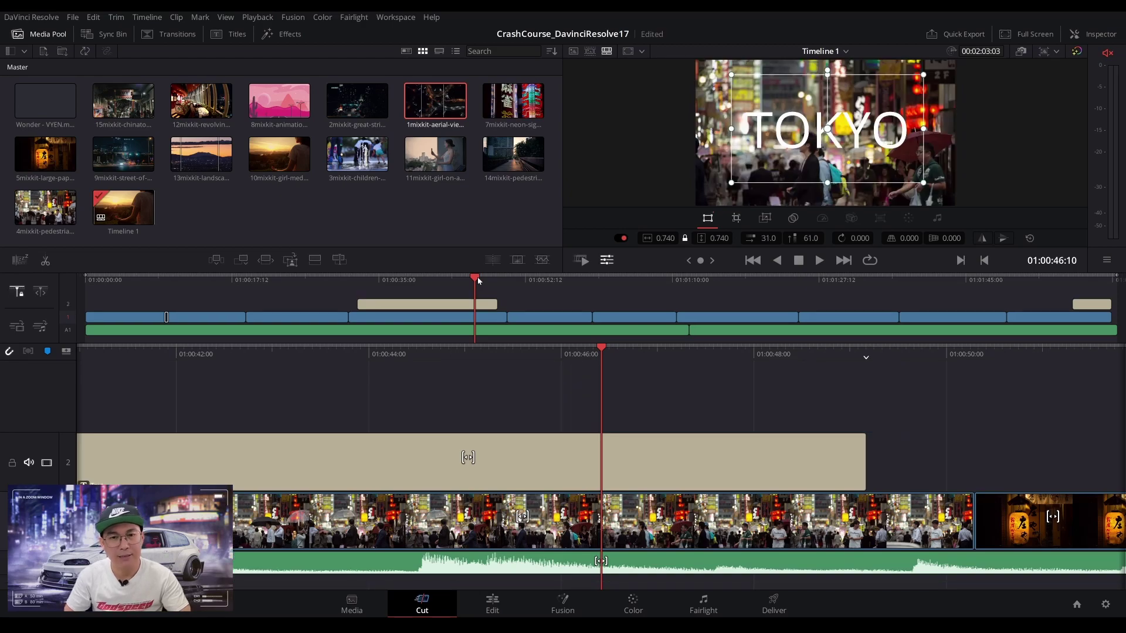
Preview the aerial traffic and night street clips and try a Smart Insert of the street clip.
left_click(362, 105)
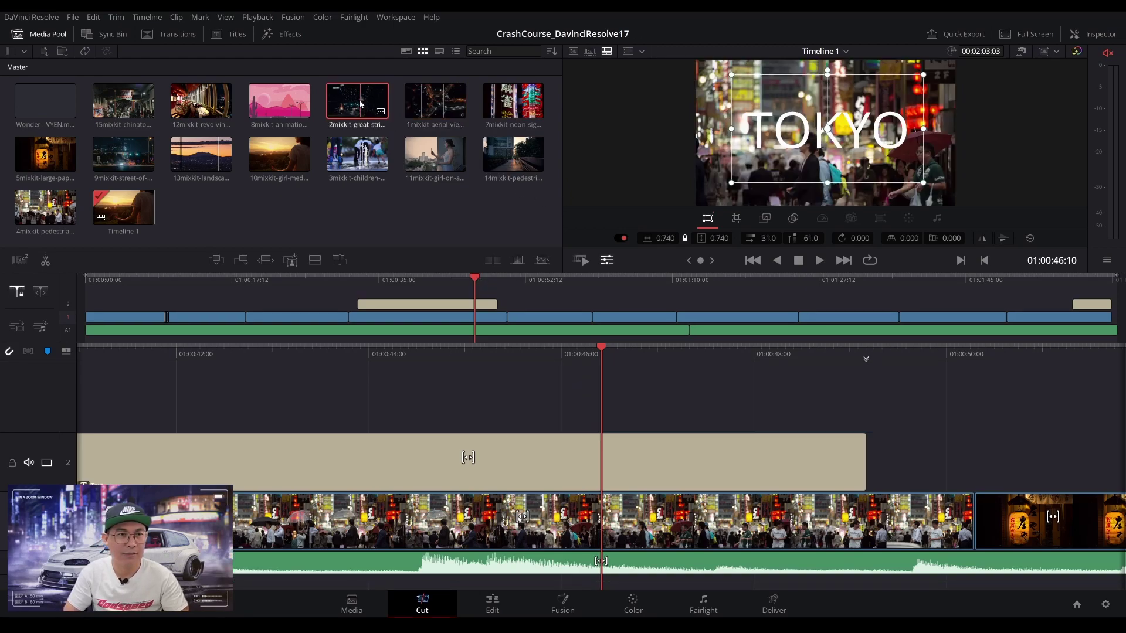
left_click(437, 100)
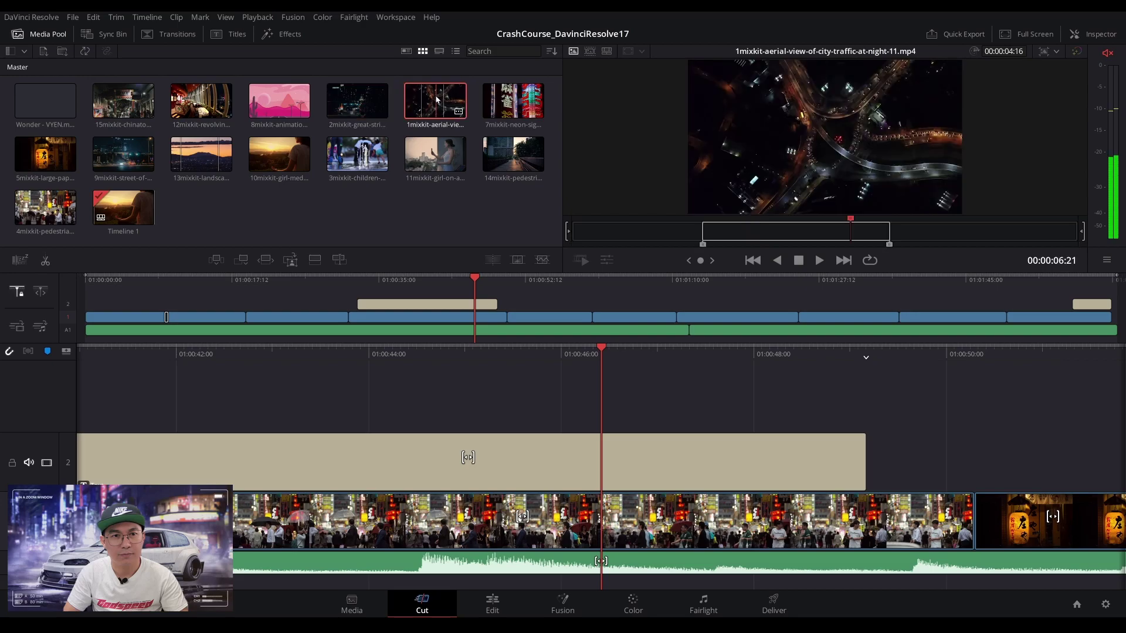
left_click(125, 166)
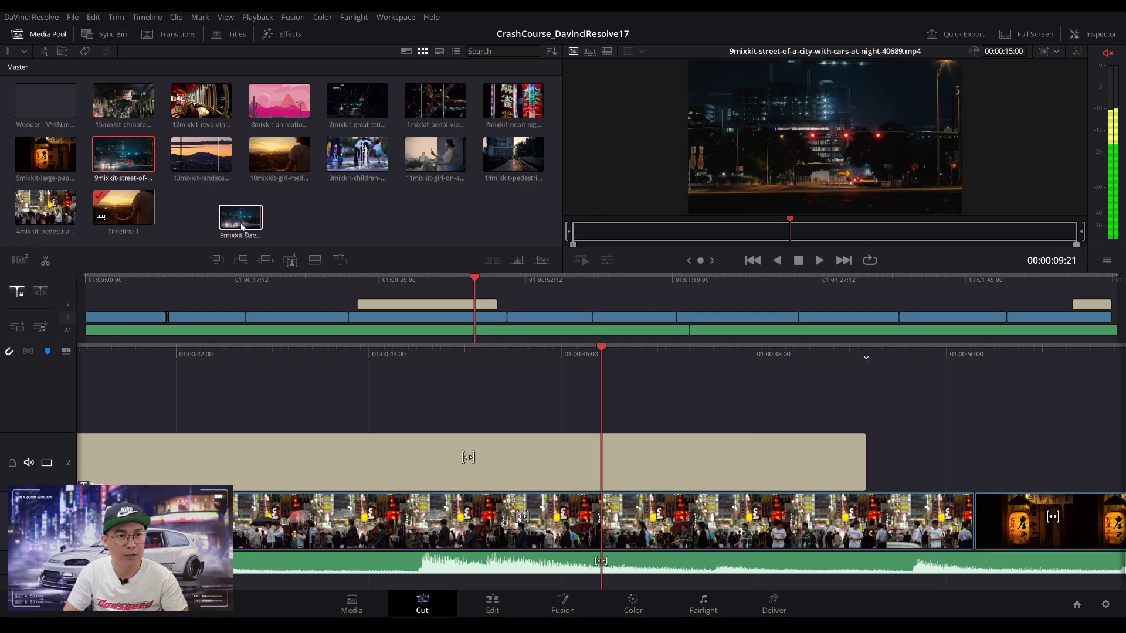
left_click(217, 262)
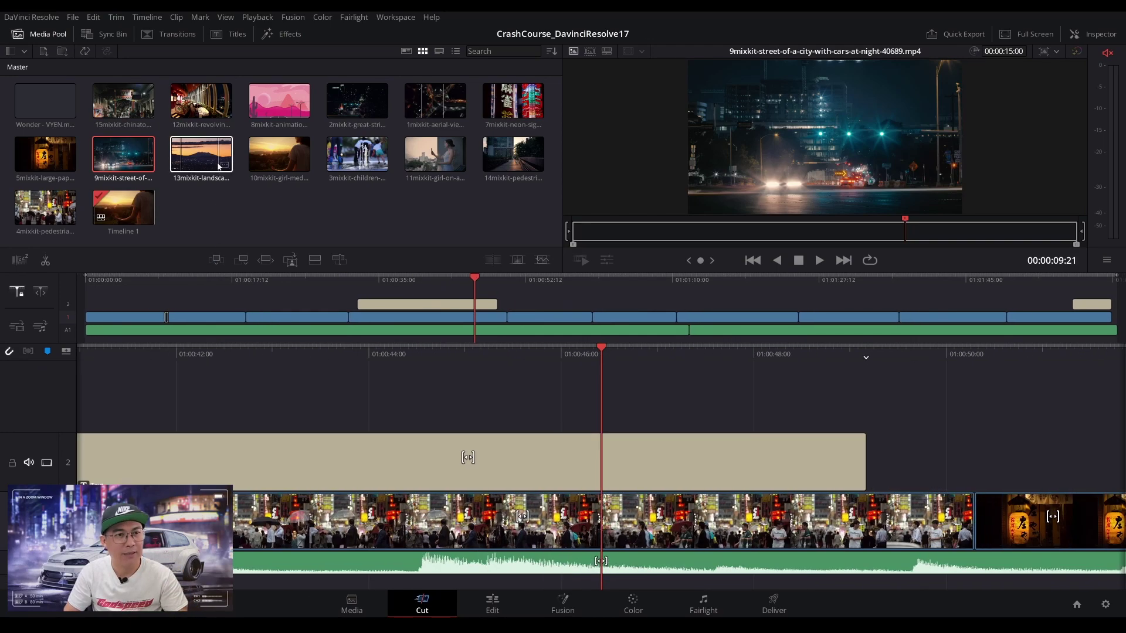
Append the late-afternoon city landscape clip to the end of the timeline and select it at about 01:02:06:06.
left_click(200, 156)
left_click_drag(201, 158, 241, 264)
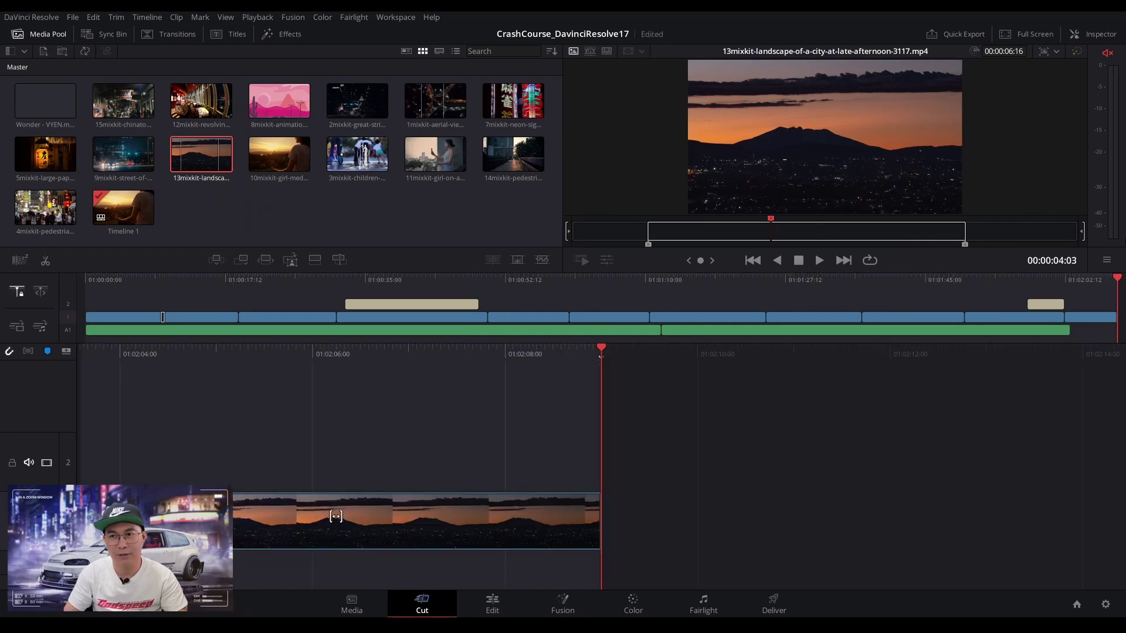
left_click_drag(1038, 281, 1095, 293)
left_click(1083, 322)
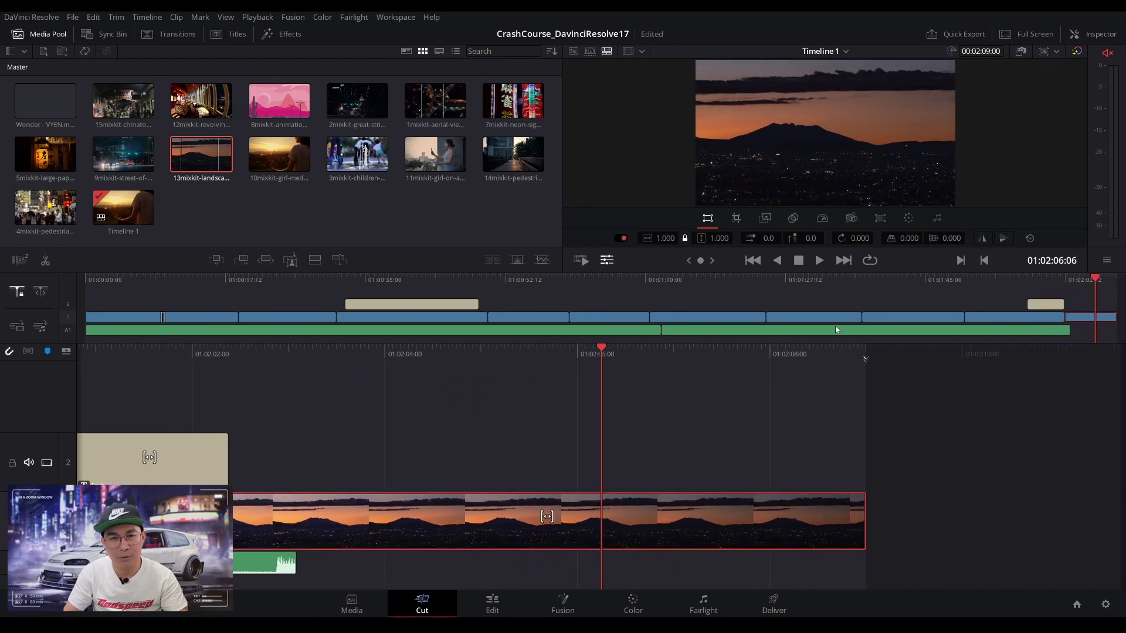
Examine the appended landscape clip in the Edit page timeline and return to the Cut page.
left_click(492, 604)
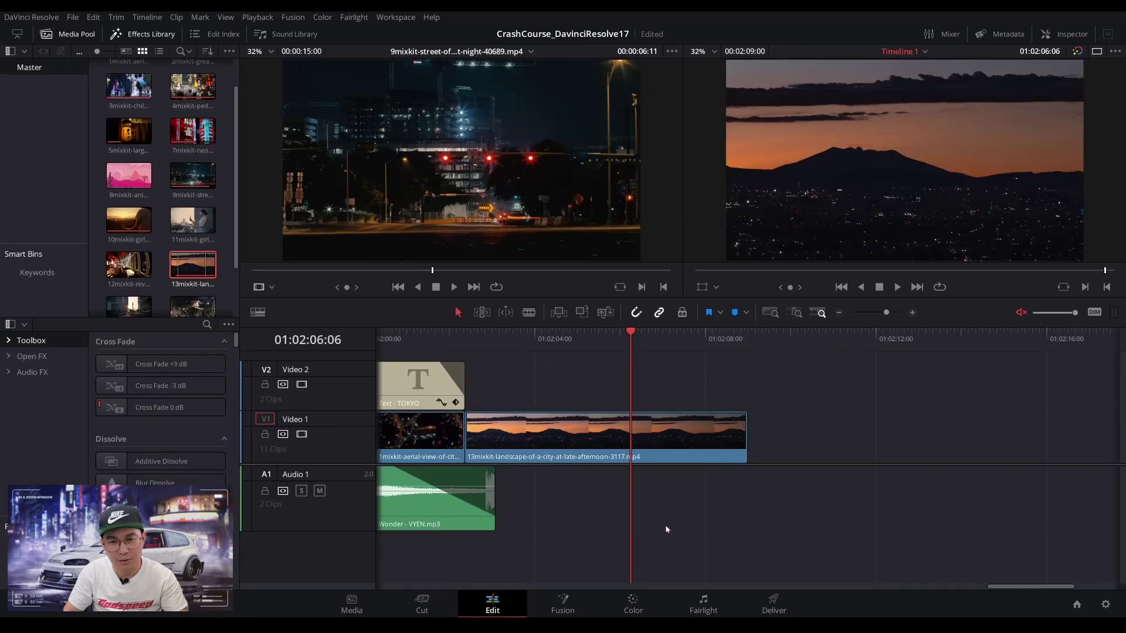
scroll(611, 516, "right", 5)
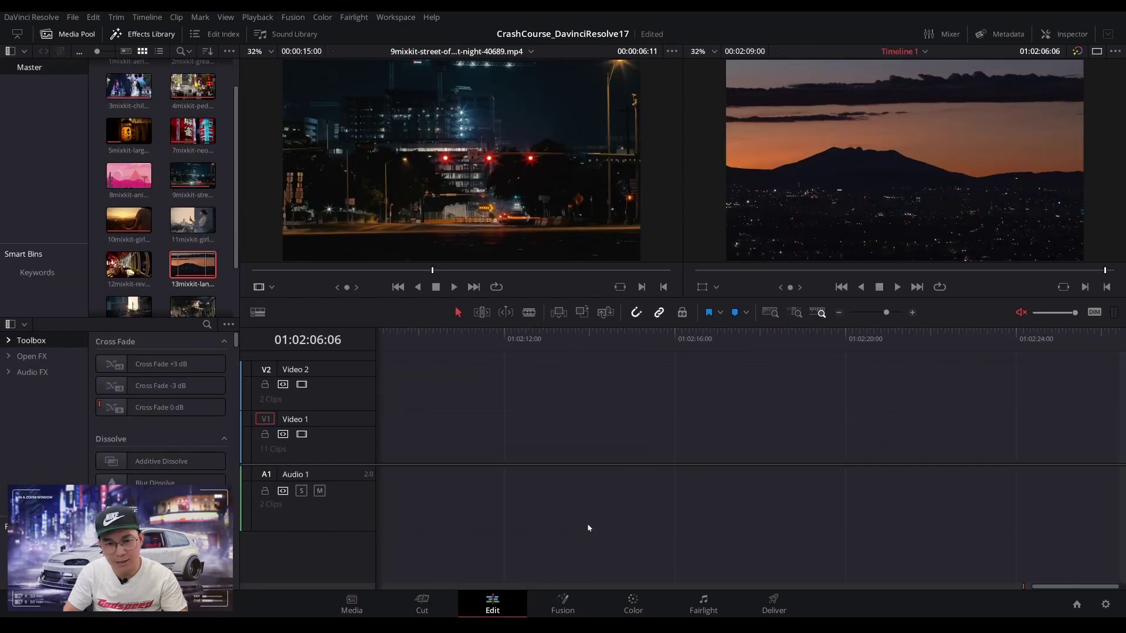
left_click(422, 604)
left_click_drag(1094, 282, 1097, 280)
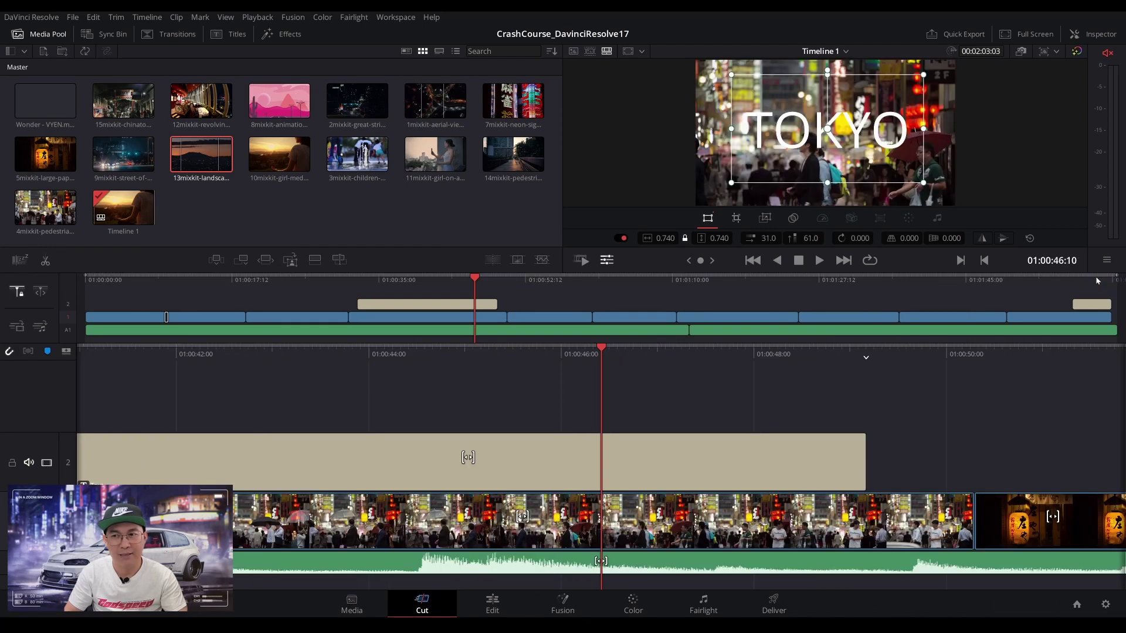
Try a Ripple Overwrite with the sunset girl clip, and undo it.
left_click_drag(283, 155, 260, 256)
left_click(266, 263)
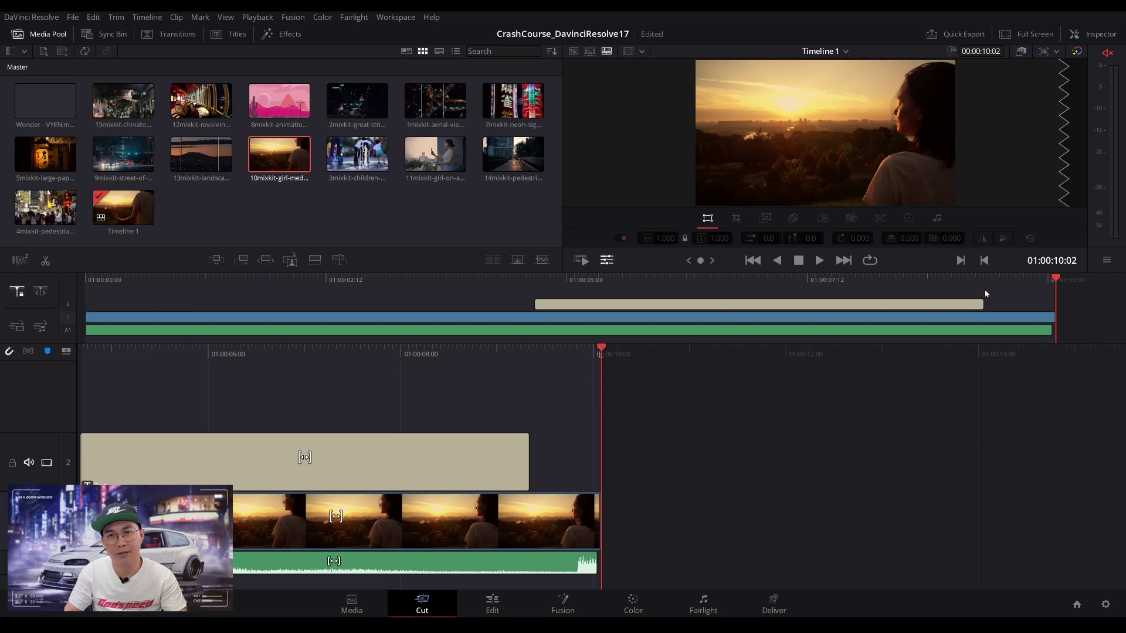
key("ctrl+z")
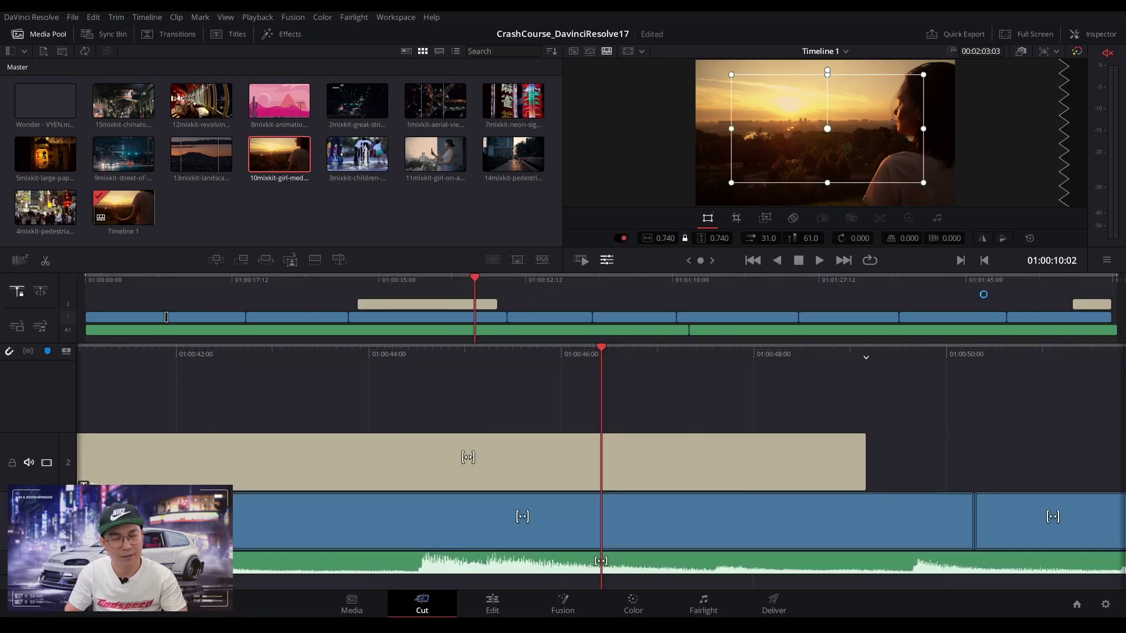
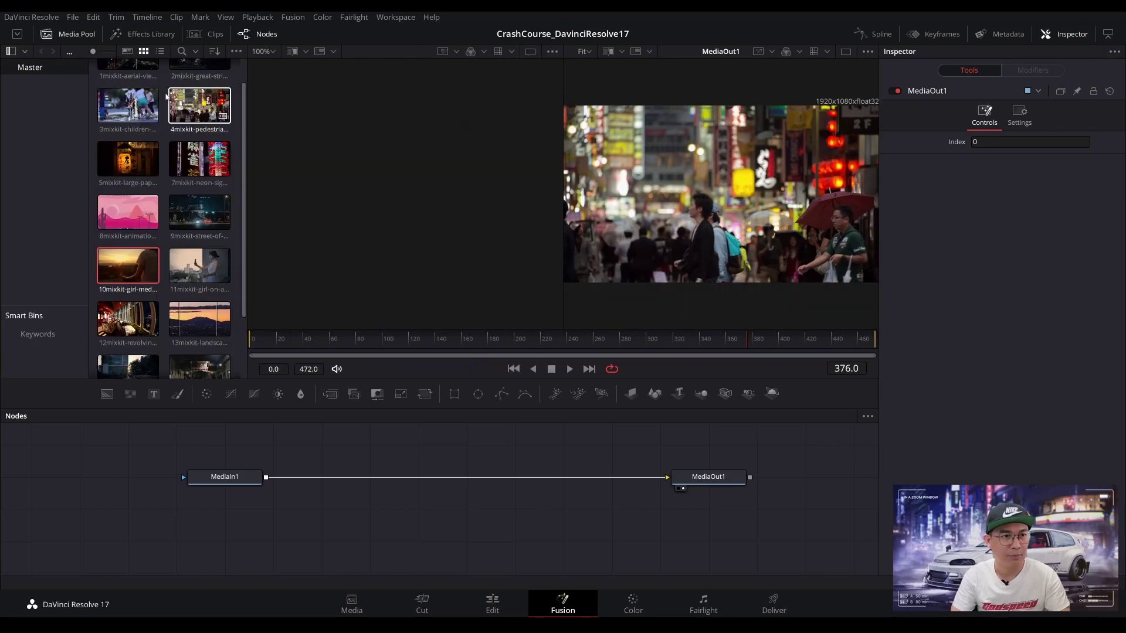
Show the Effects Library and the clip strip on the Fusion page, and hide both again.
left_click(145, 35)
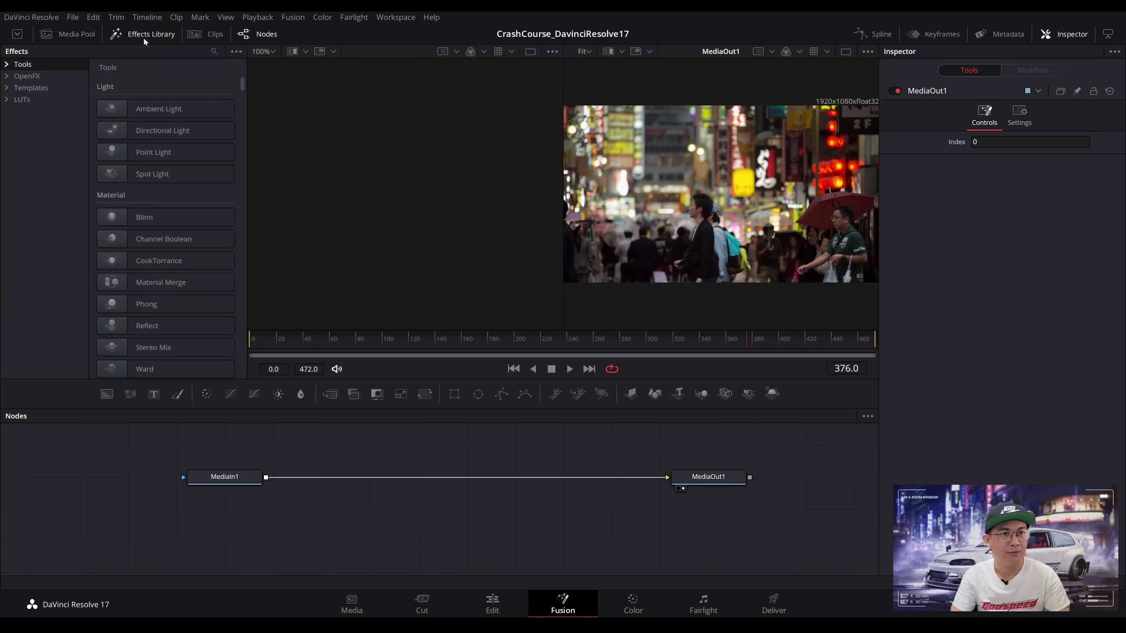
left_click(215, 35)
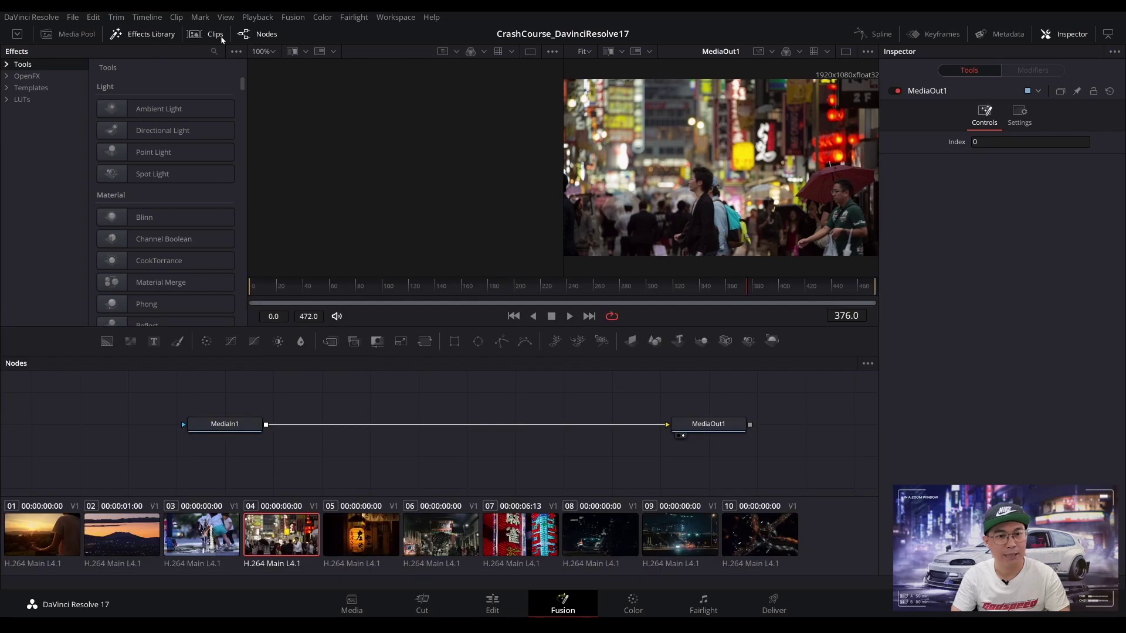
left_click(221, 37)
left_click(152, 35)
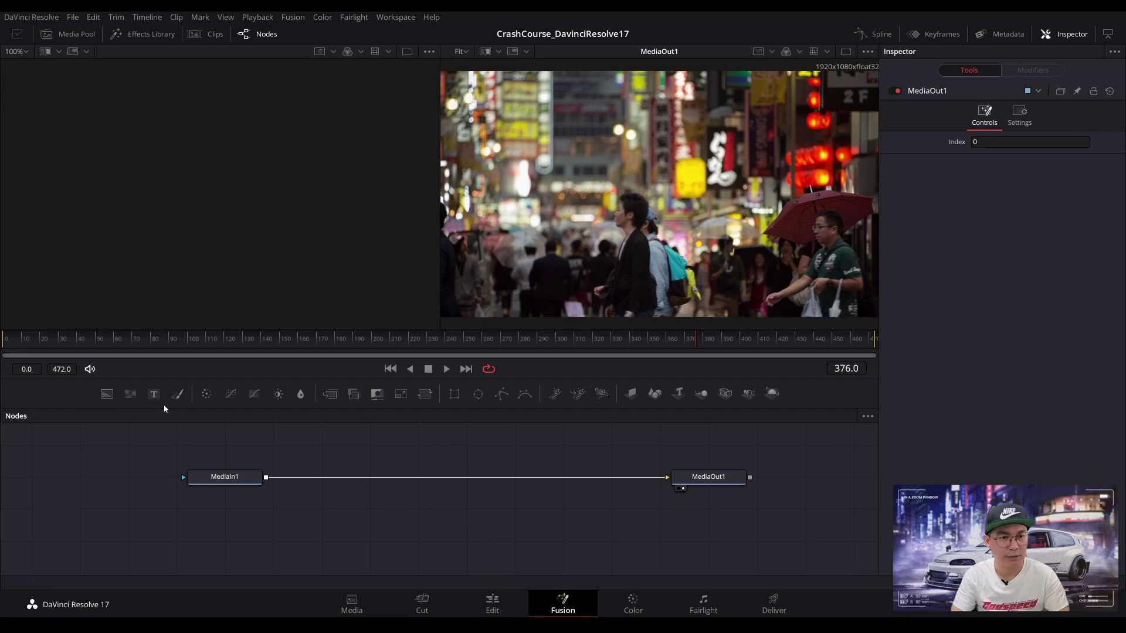
Enlarge the Fusion node editor and move the MediaIn1 and MediaOut1 nodes together to a lower position.
left_click_drag(148, 441, 783, 515)
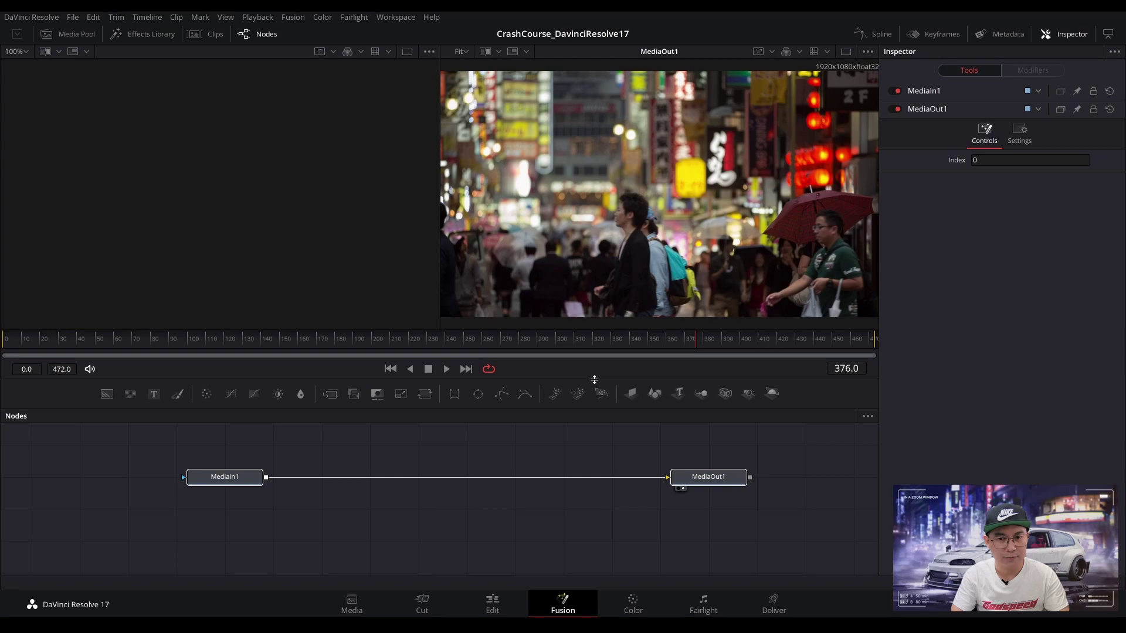
left_click_drag(594, 380, 604, 274)
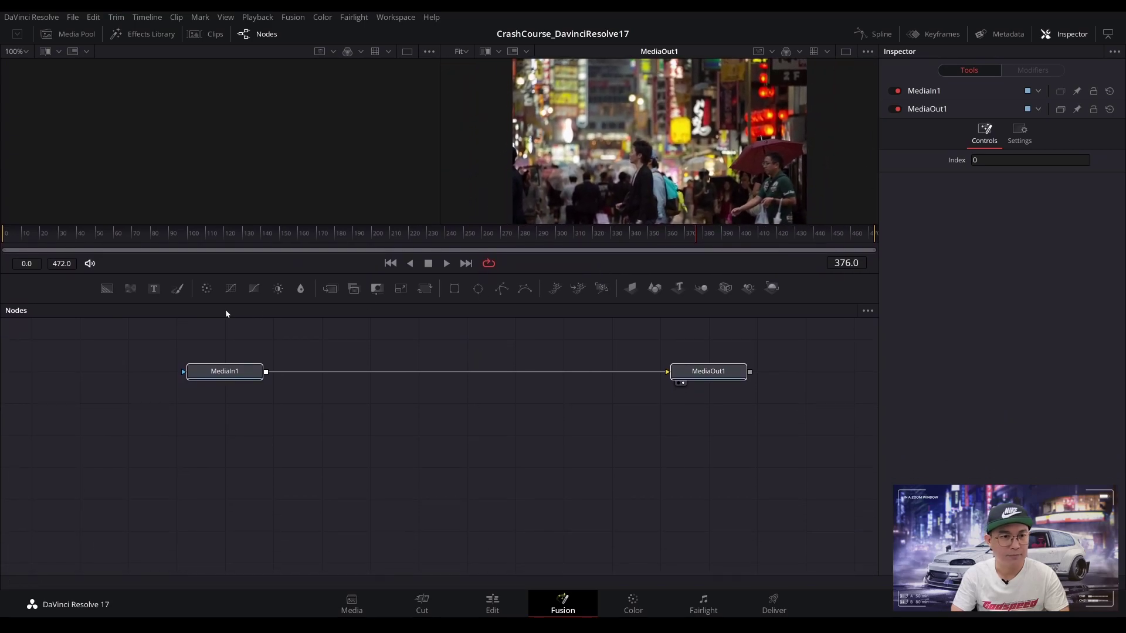
left_click_drag(140, 337, 796, 416)
left_click_drag(707, 378, 617, 485)
left_click(521, 412)
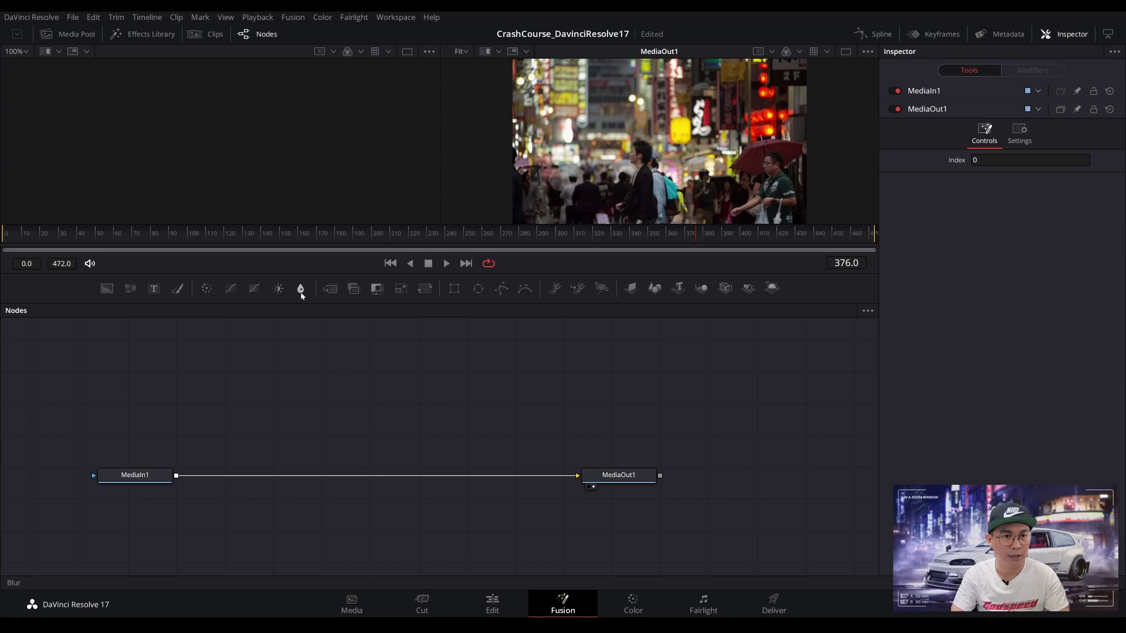
Add an unconnected Blur node above the MediaIn1 to MediaOut1 connection and demonstrate its input and output connectors.
left_click_drag(301, 295, 341, 419)
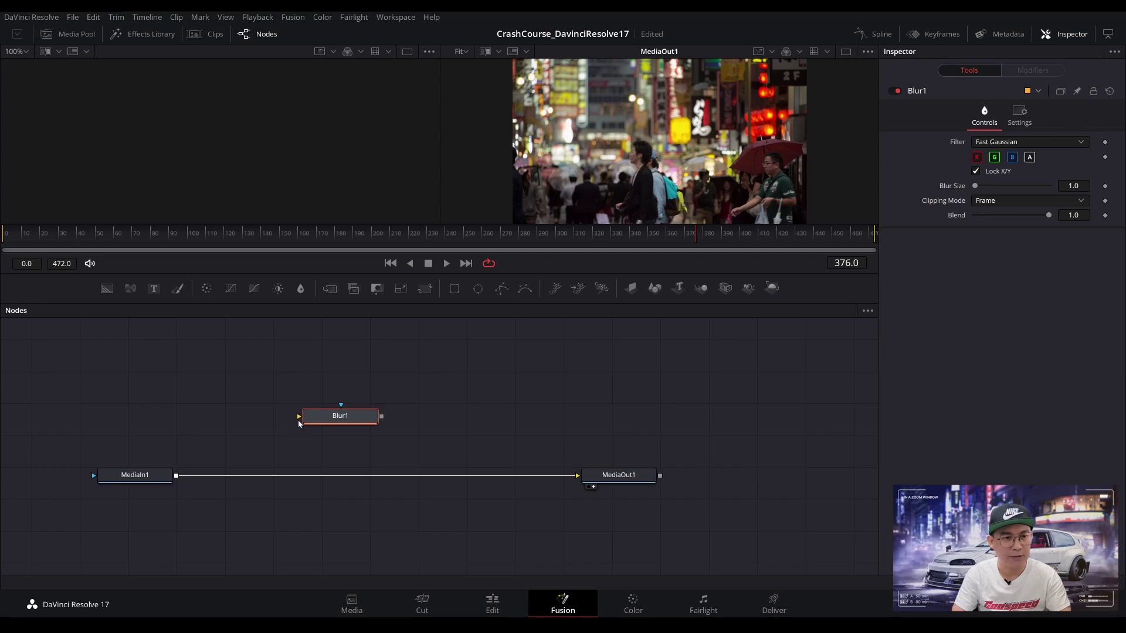
left_click_drag(300, 418, 206, 403)
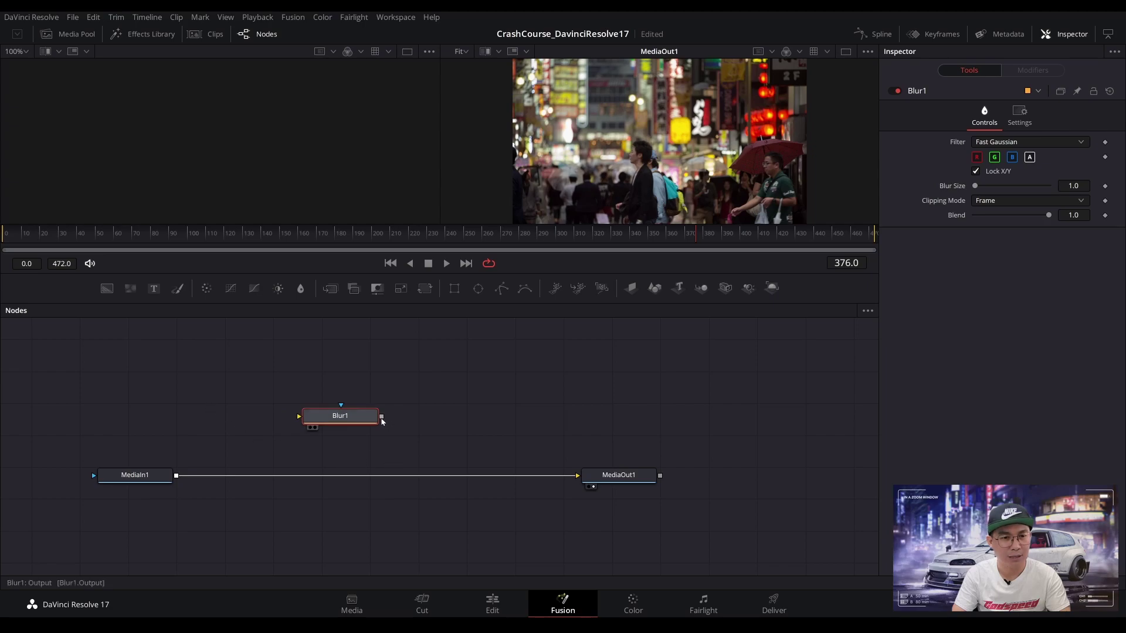
left_click_drag(382, 418, 530, 378)
Add a Background node and a Text node to the node editor and rearrange them around the Blur node.
left_click_drag(106, 288, 199, 396)
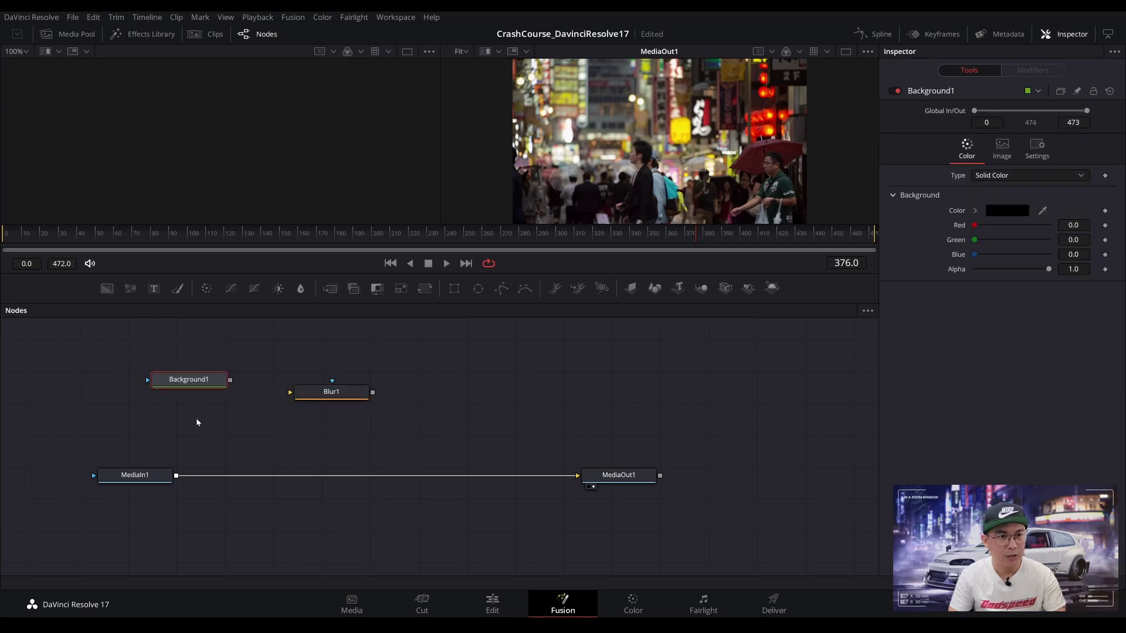
left_click_drag(153, 289, 335, 351)
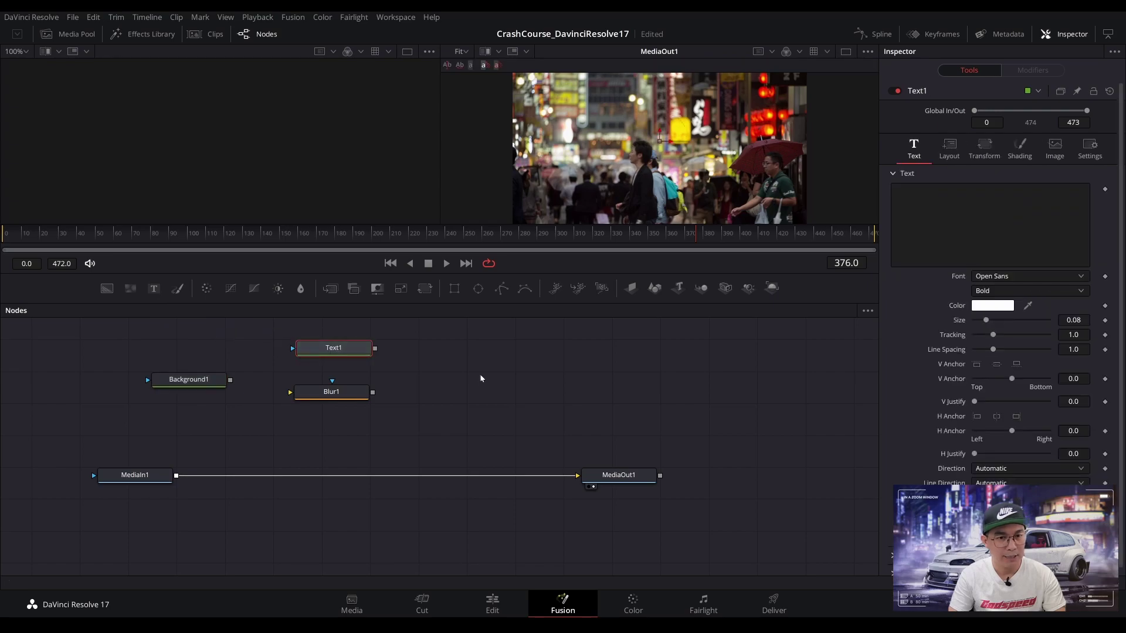
left_click_drag(339, 393, 395, 418)
left_click_drag(335, 348, 402, 356)
left_click_drag(220, 392, 263, 392)
left_click_drag(387, 417, 366, 407)
Delete the Text1 and Background1 nodes, keeping only the Blur node beside the media nodes.
left_click(419, 362)
key("Delete")
left_click(238, 382)
key("Delete")
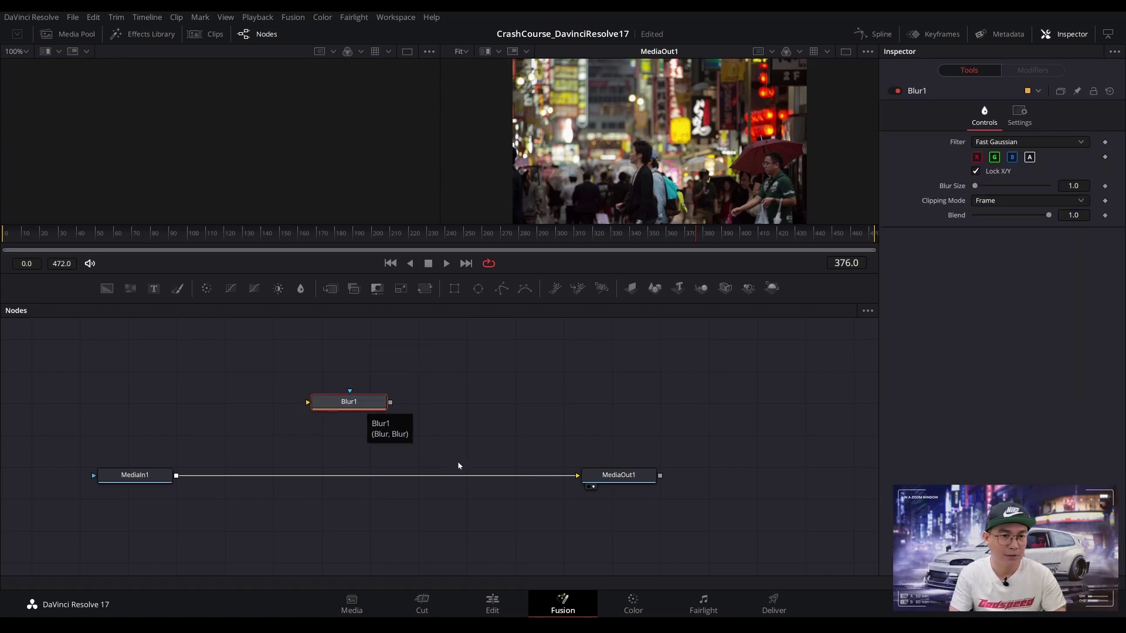
Rewire the MediaIn1 output through Blur1 into MediaOut1 with the three nodes in line, and set the blur size to about 32.3.
left_click_drag(369, 407, 374, 412)
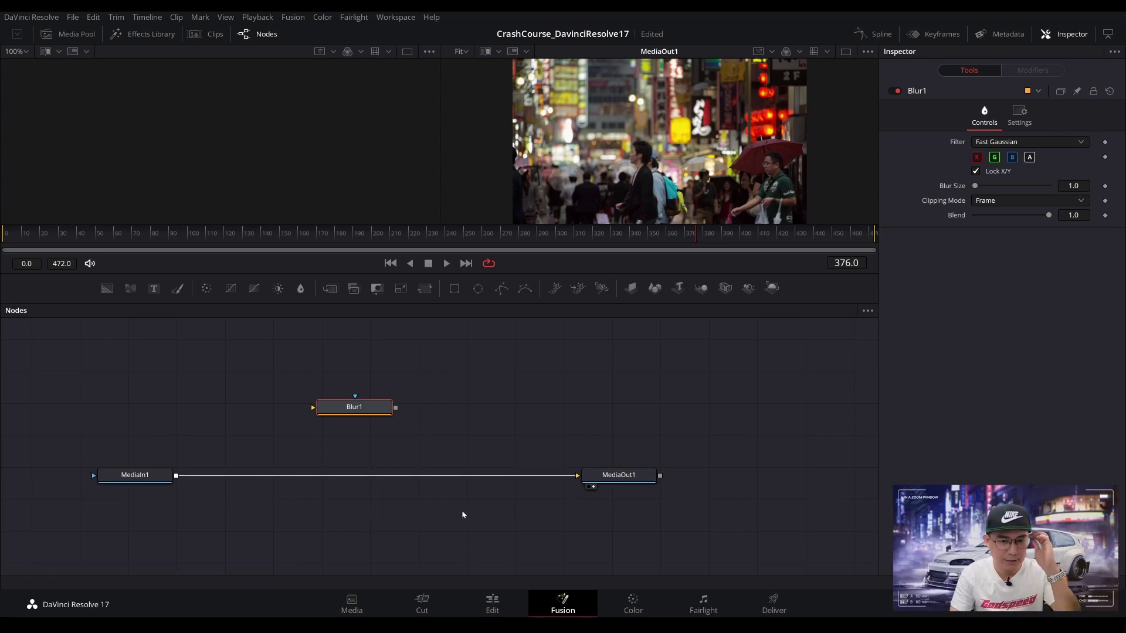
left_click(514, 478)
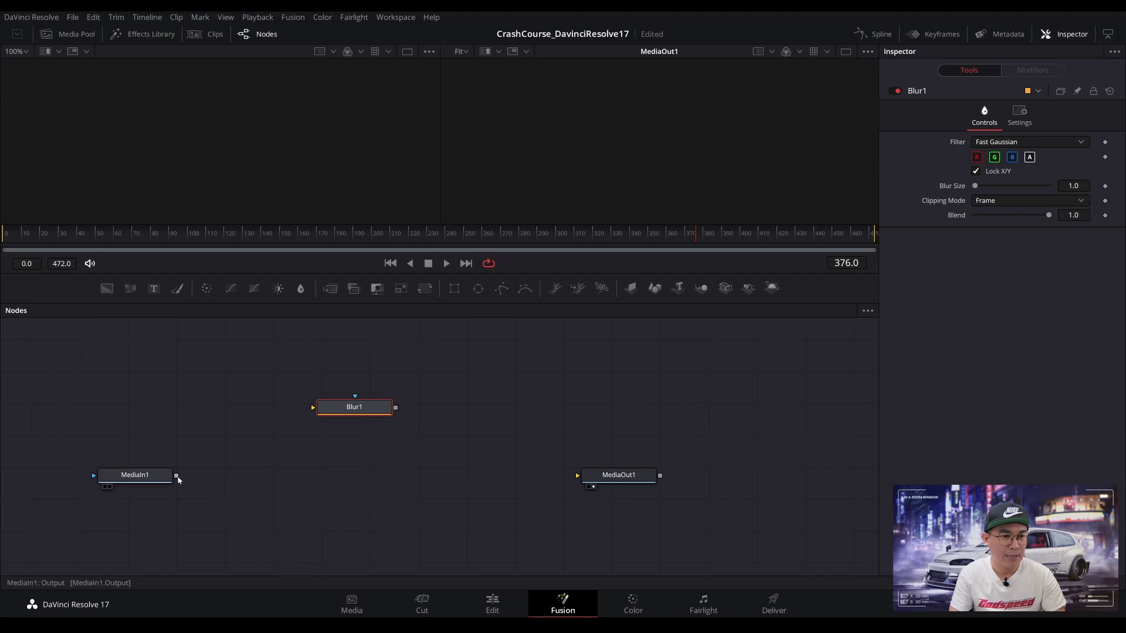
left_click_drag(178, 479, 317, 411)
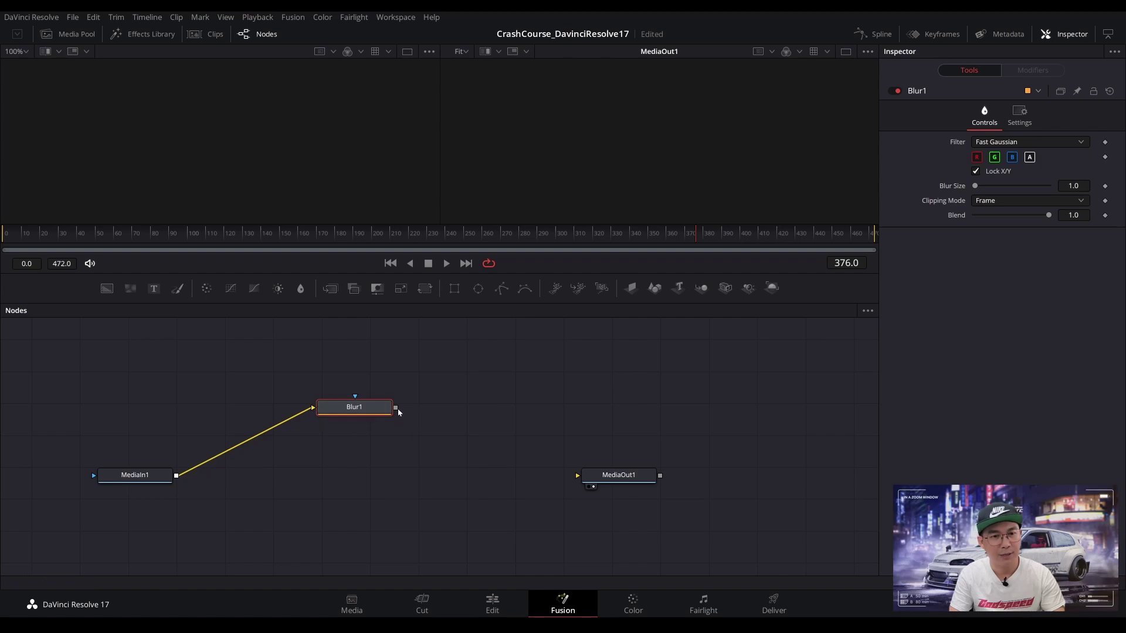
left_click_drag(397, 408, 580, 480)
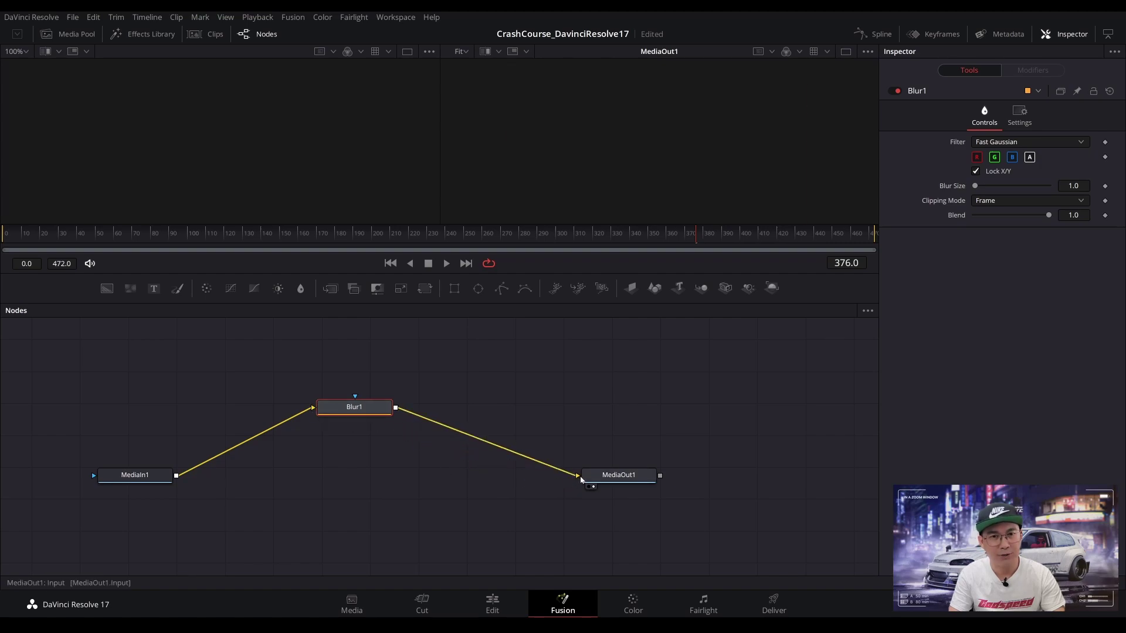
left_click_drag(378, 411, 377, 479)
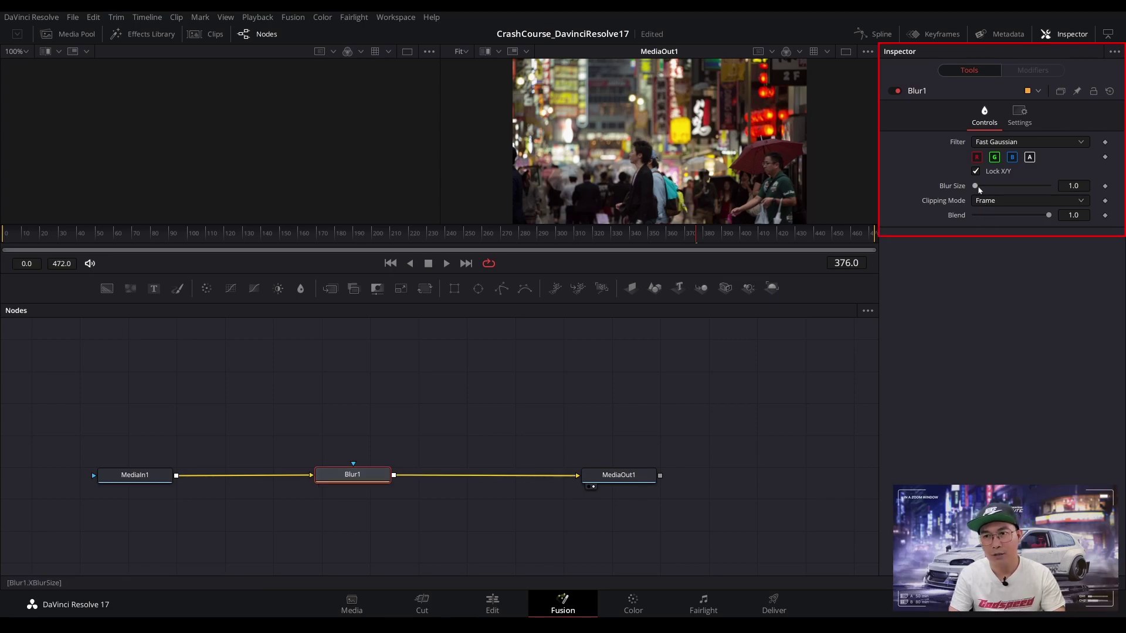
mouse_move(976, 187)
left_mouse_down()
mouse_move(1026, 188)
mouse_move(976, 188)
mouse_move(1011, 197)
mouse_move(989, 197)
left_mouse_up()
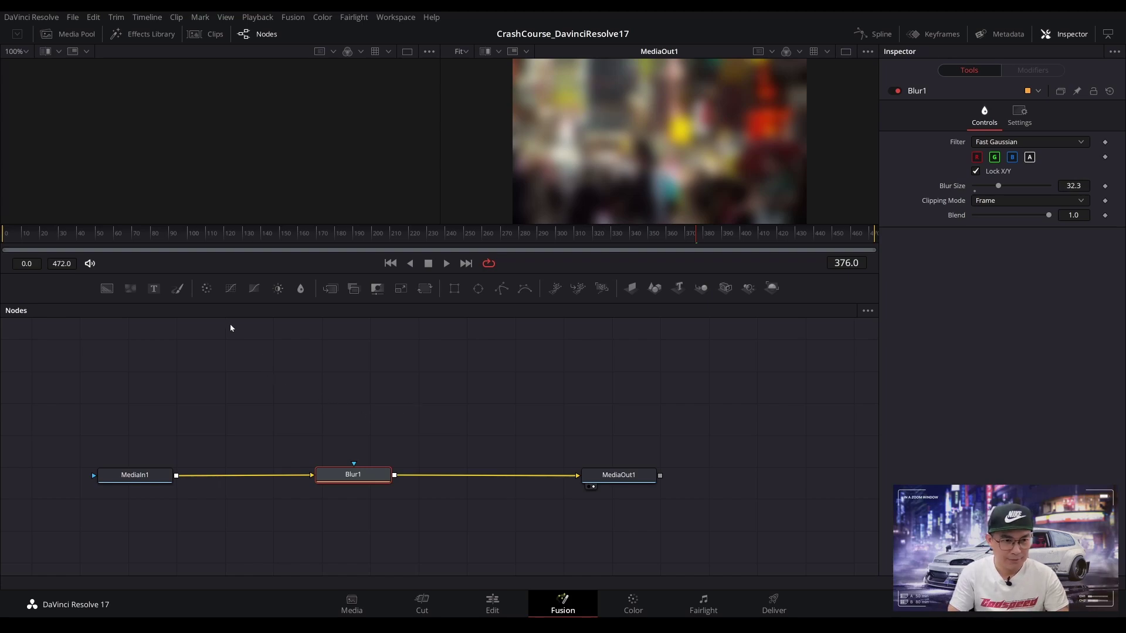
Add a Text node and merge its output over the Blur1 output ahead of MediaOut1.
left_click_drag(155, 291, 392, 380)
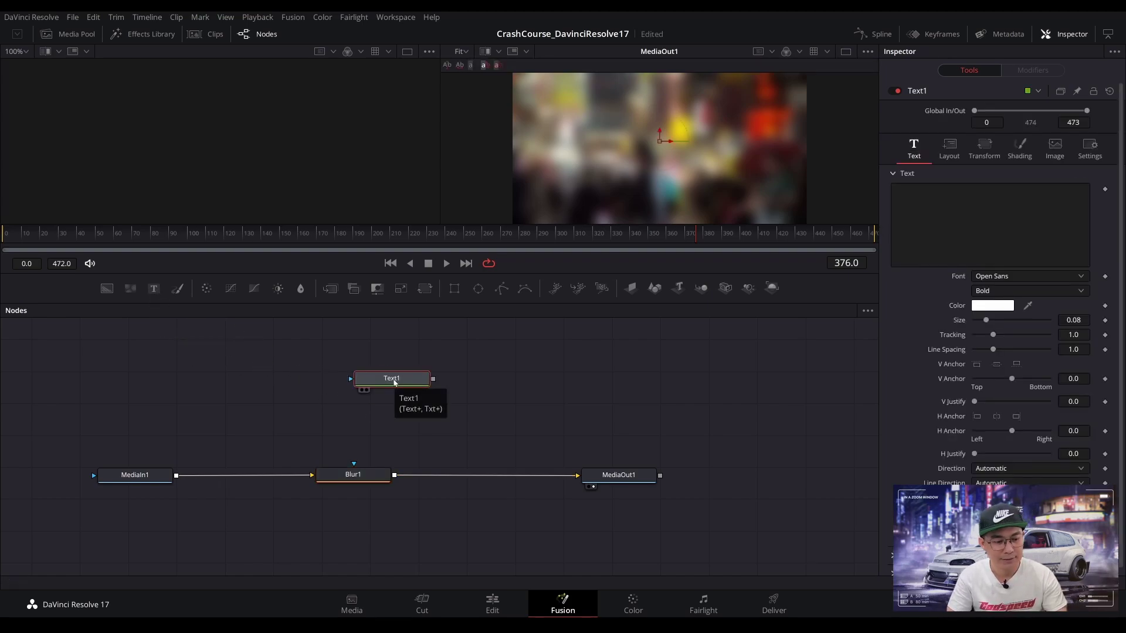
left_click(400, 436)
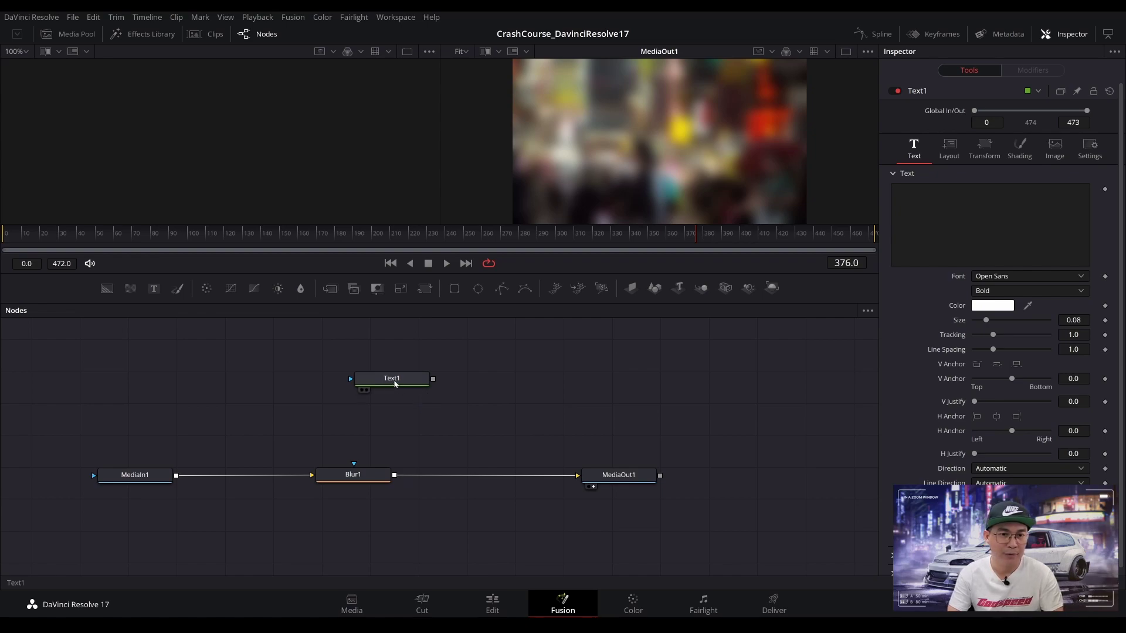
left_click_drag(425, 382, 395, 480)
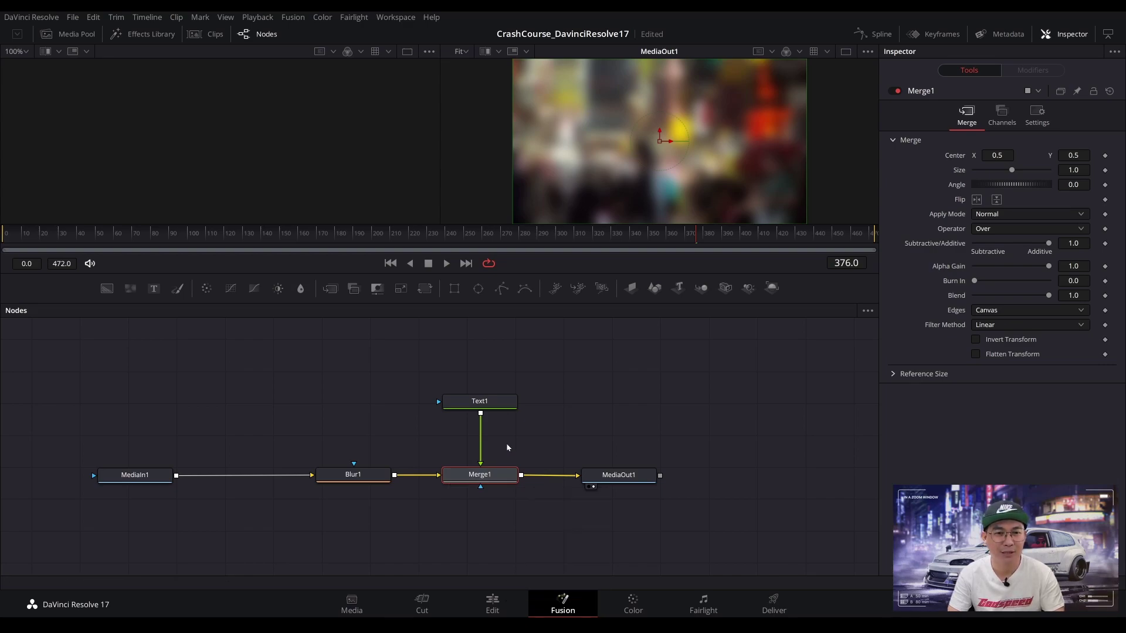
Enter TOKYO as the text of the Text1 node and enlarge its size to about 0.327.
left_click(505, 403)
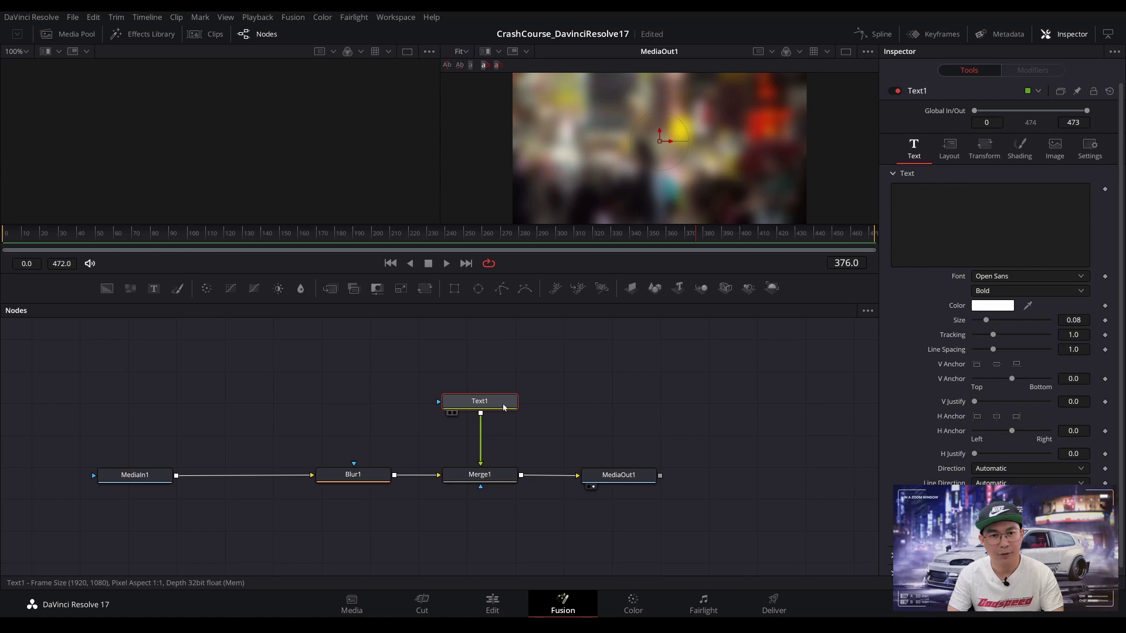
left_click_drag(503, 406, 502, 406)
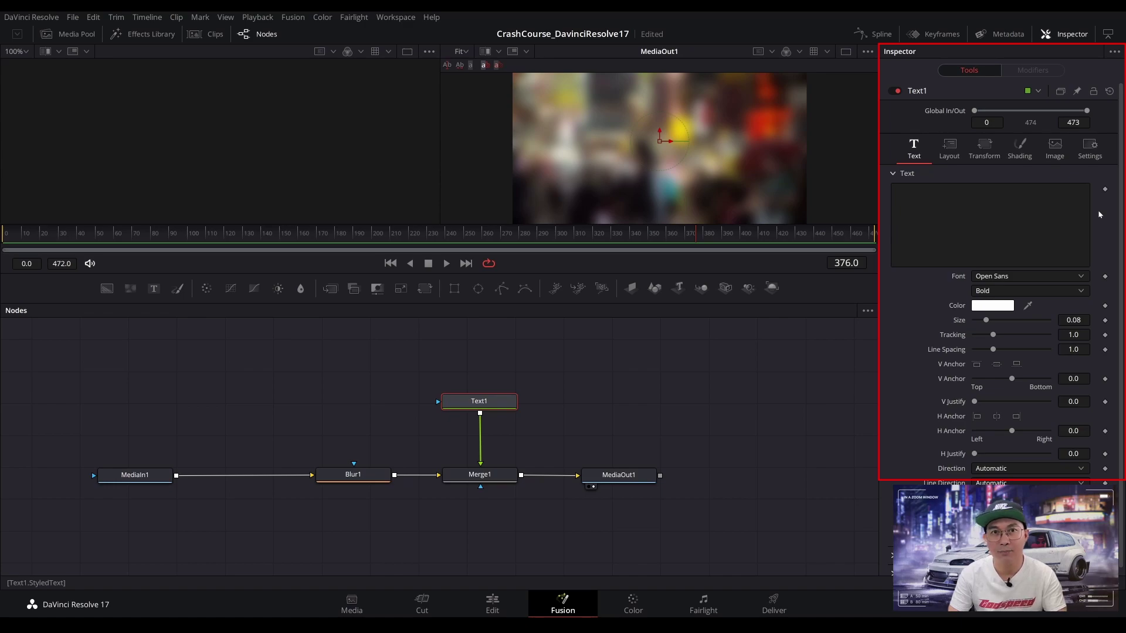
left_click(893, 189)
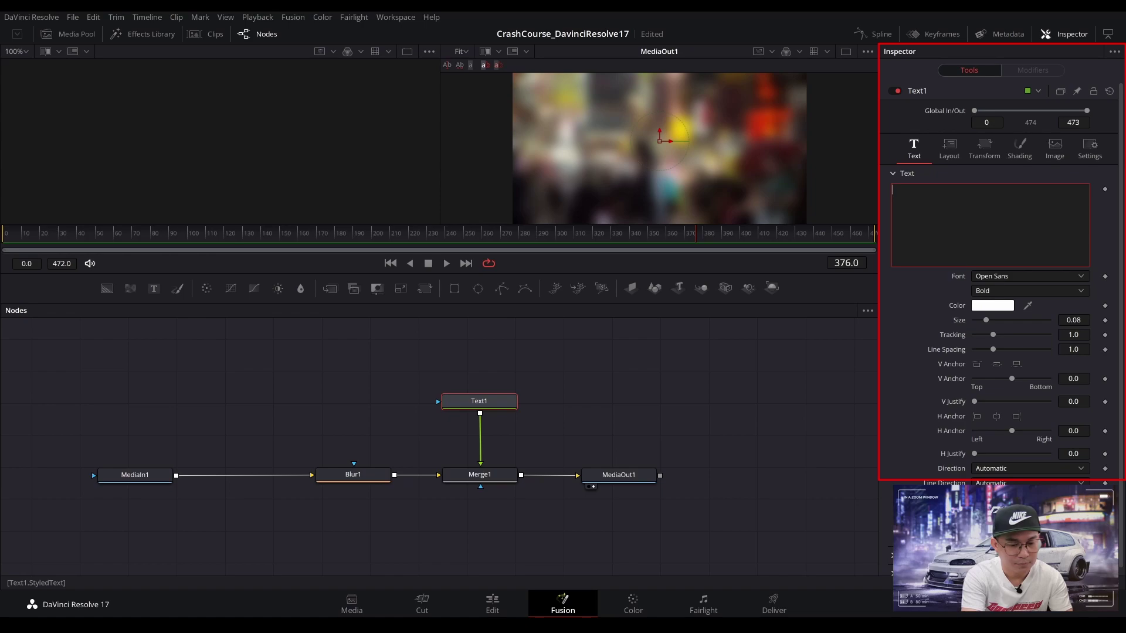
key("Caps_Lock")
type("TOK")
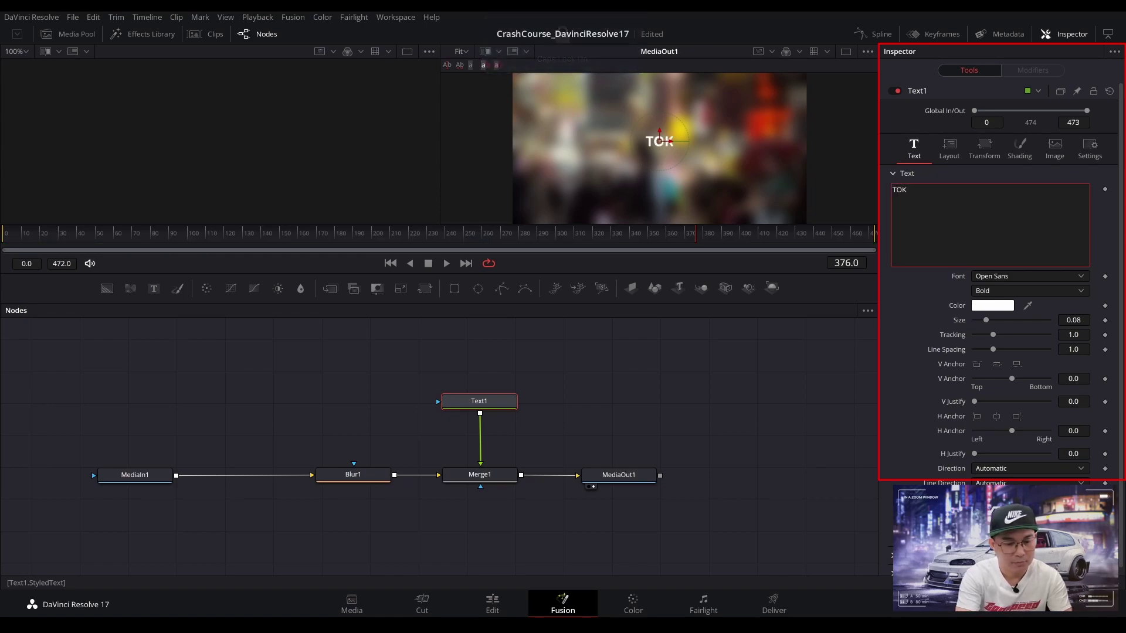
type("YO")
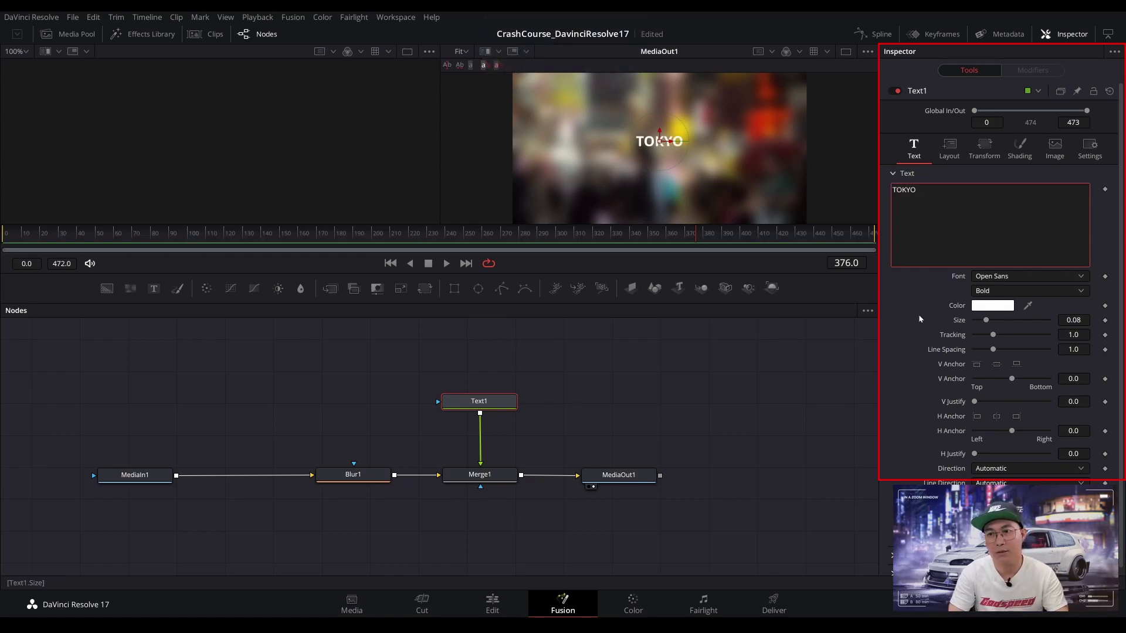
left_click_drag(986, 320, 1010, 321)
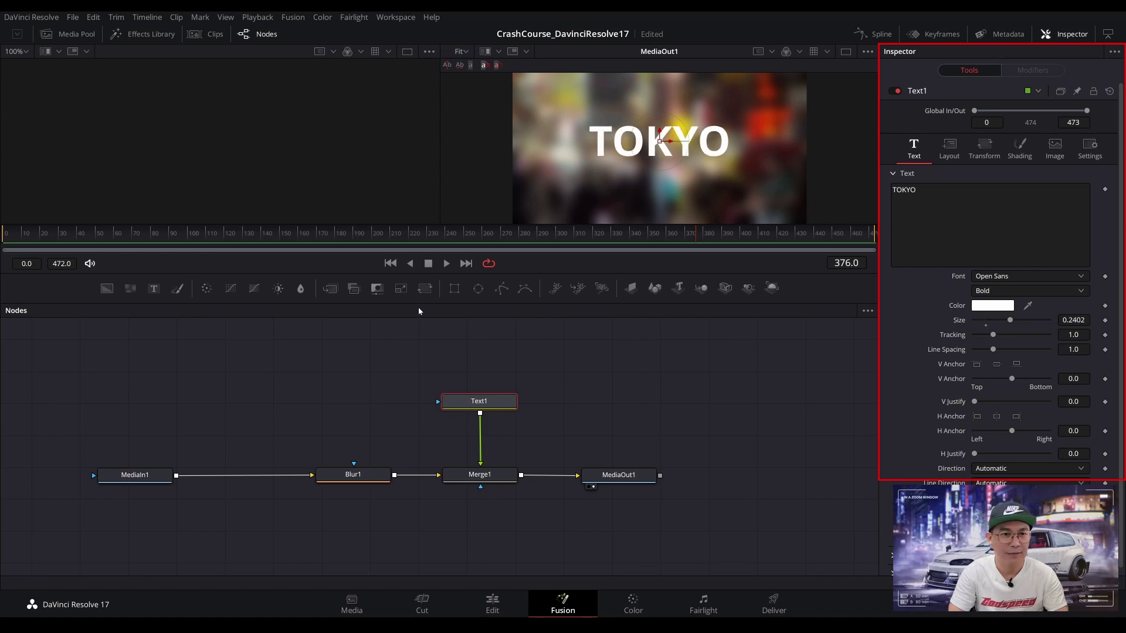
Add a keyframe for the Text1 size at frame 50.
left_click(505, 235)
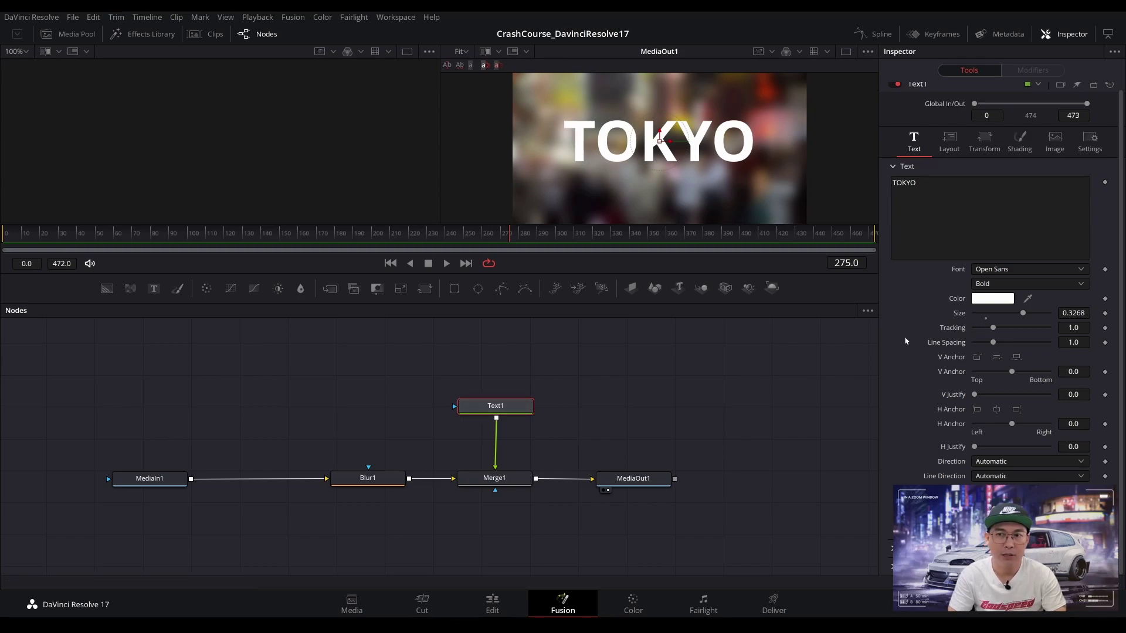
scroll(905, 341, "up", 1)
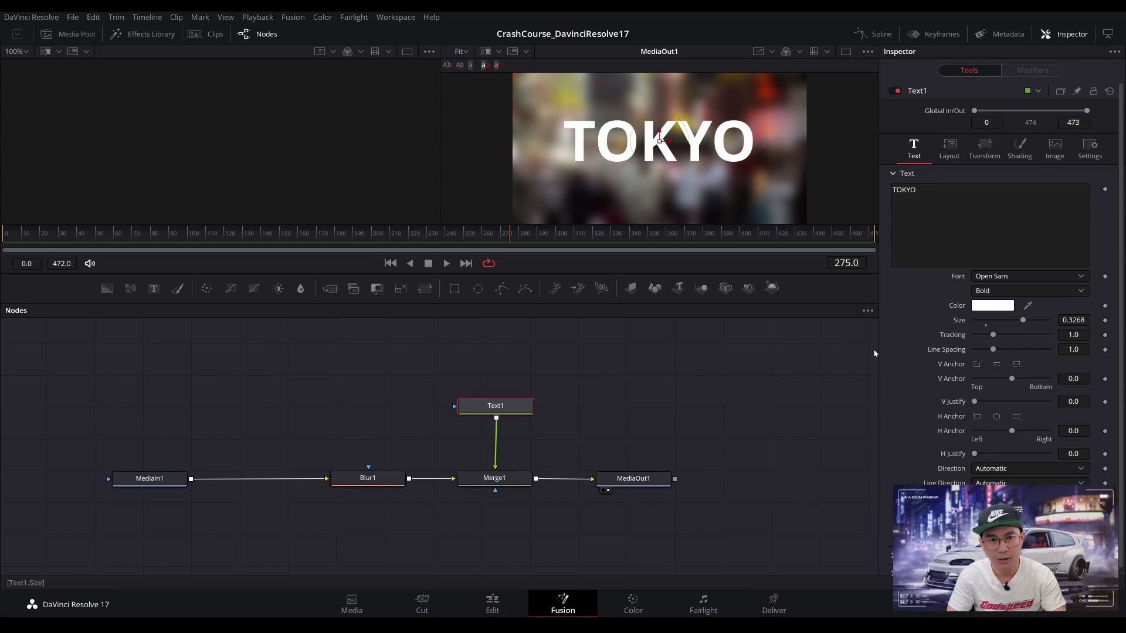
left_click_drag(509, 239, 97, 240)
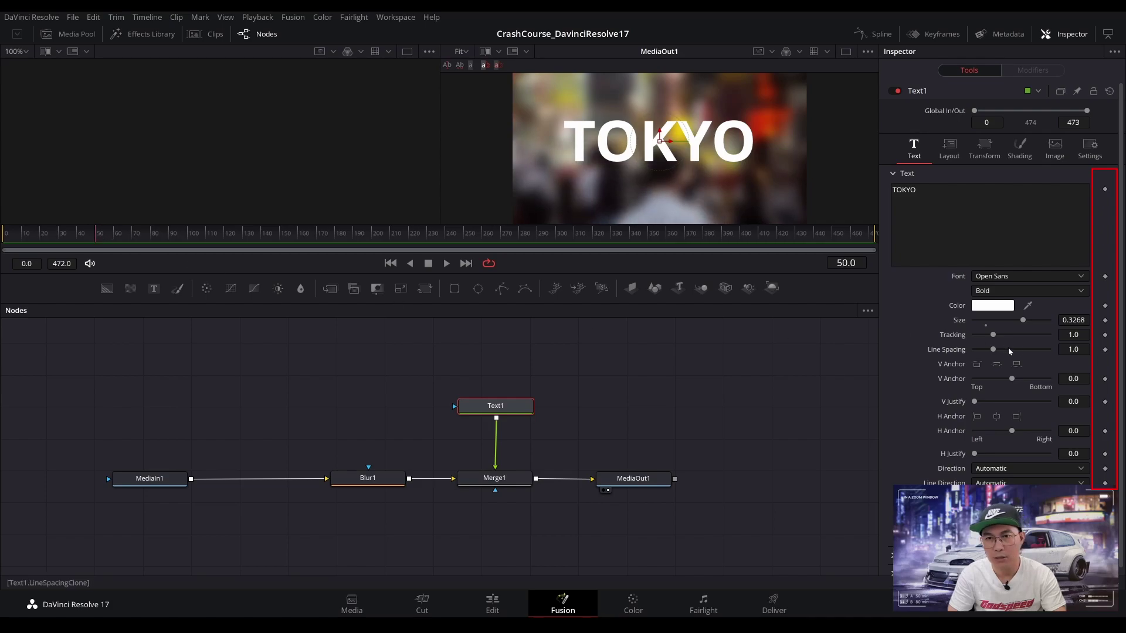
left_click(1105, 321)
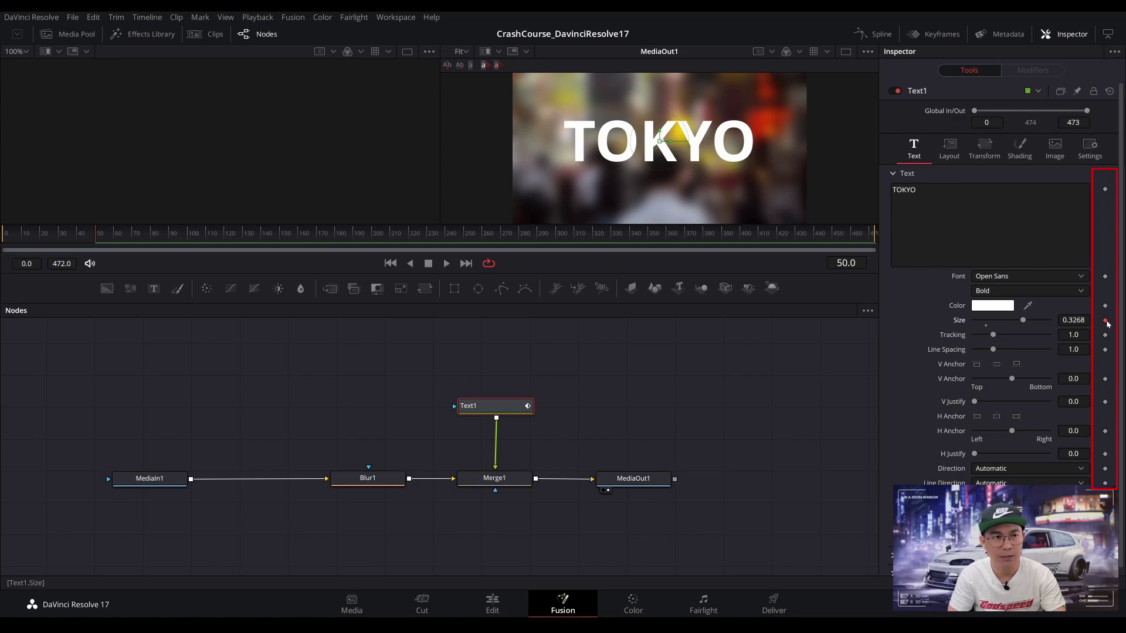
Set the Text1 size to about 0.0276 at frame 0 and play back the growing title animation.
left_click_drag(97, 236, 5, 239)
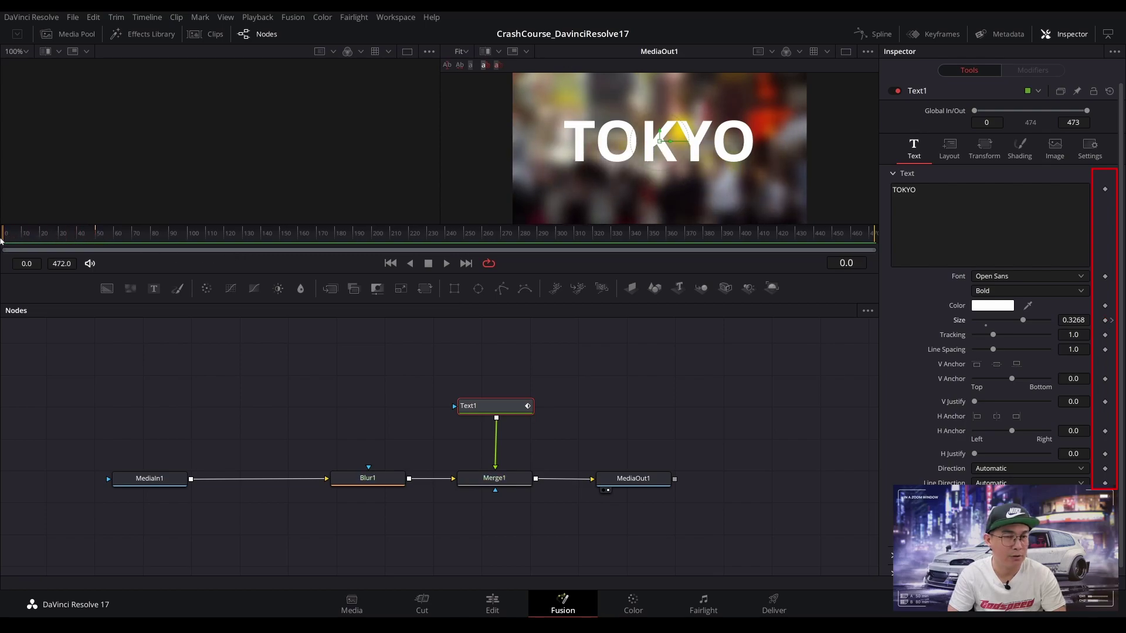
left_click_drag(1019, 323, 979, 323)
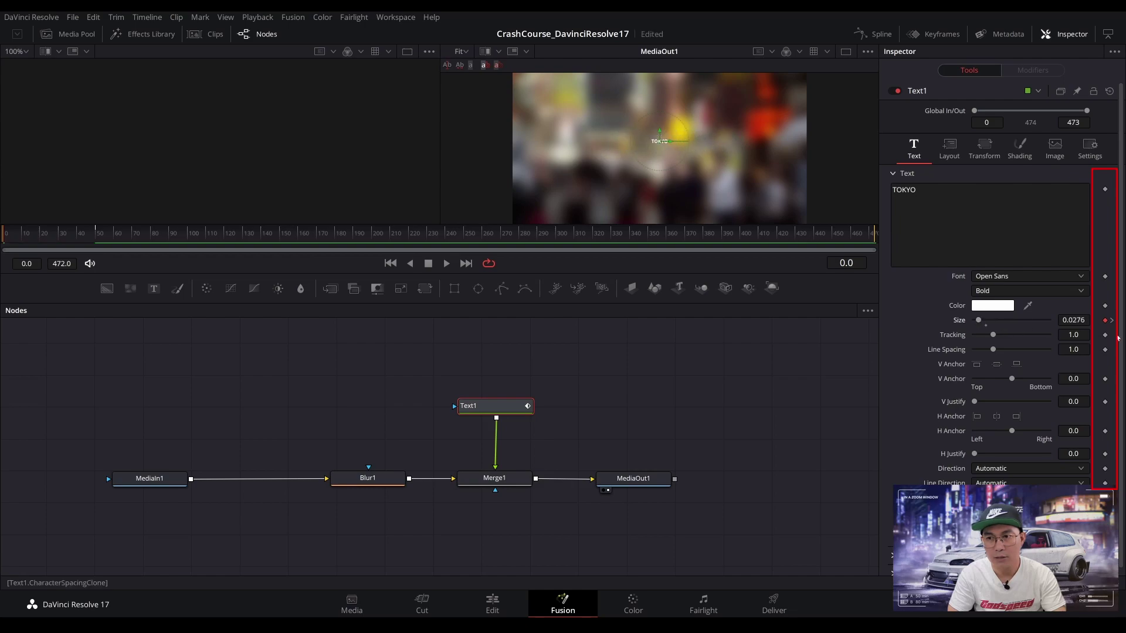
key("space")
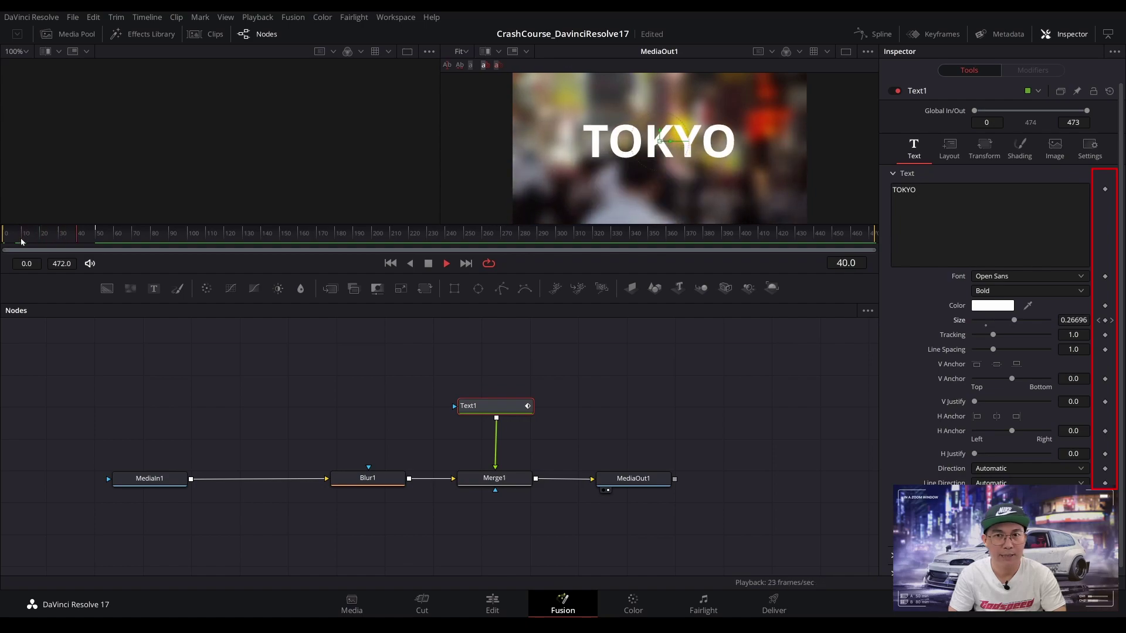
left_click(13, 238)
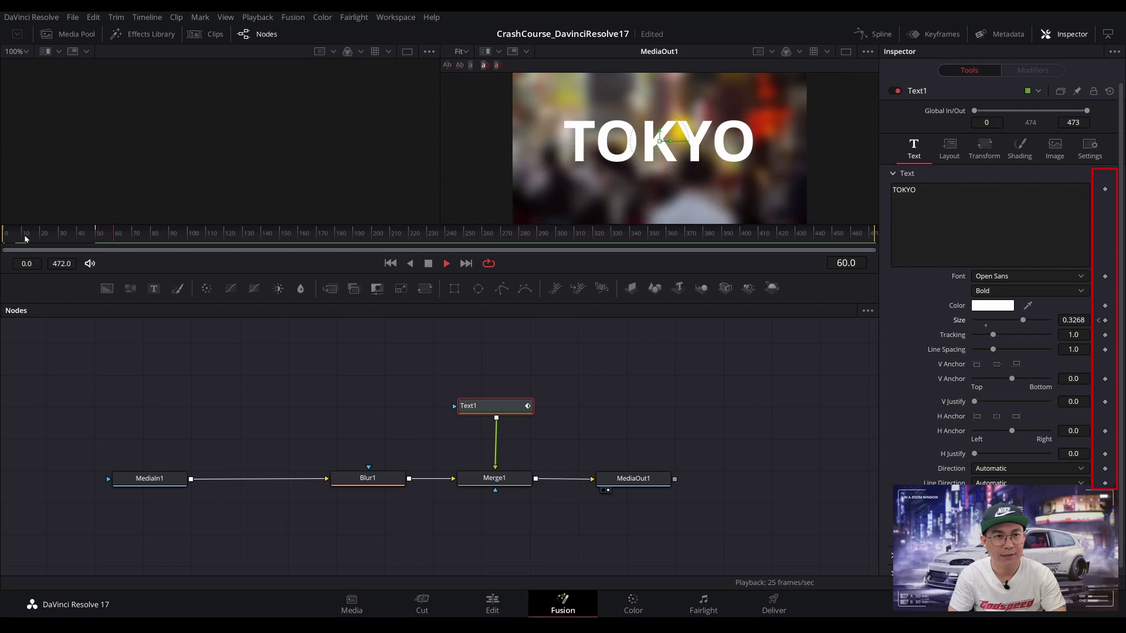
left_click(7, 237)
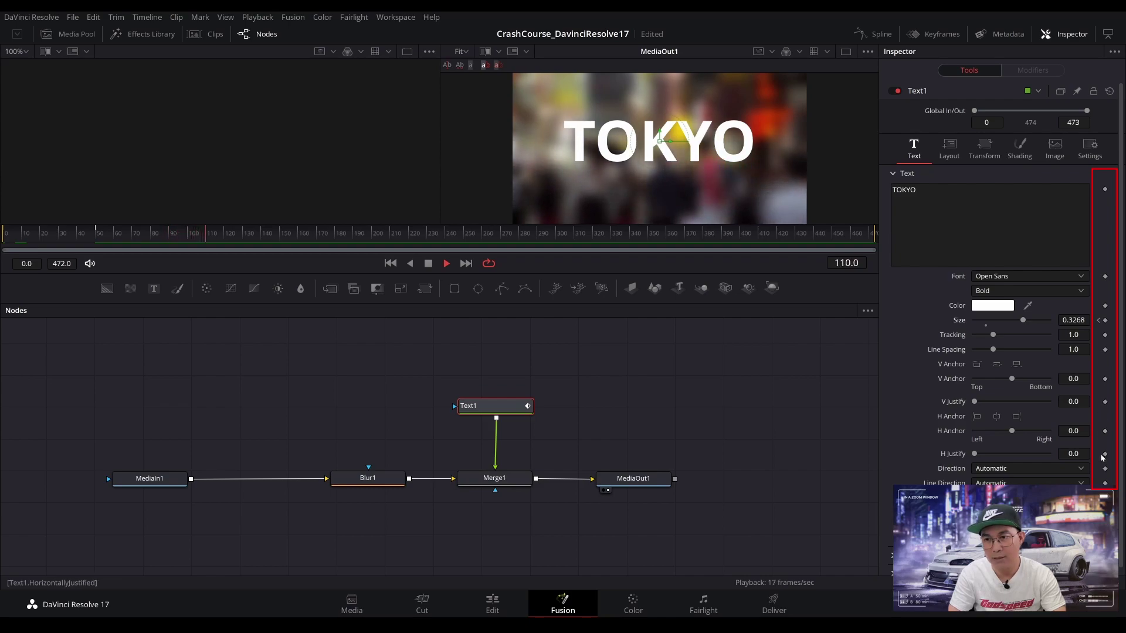
Set Text1's line spacing to about 0.756, its vertical anchor to about -0.25 and its horizontal anchor to about 0.48.
left_click_drag(993, 349, 1031, 384)
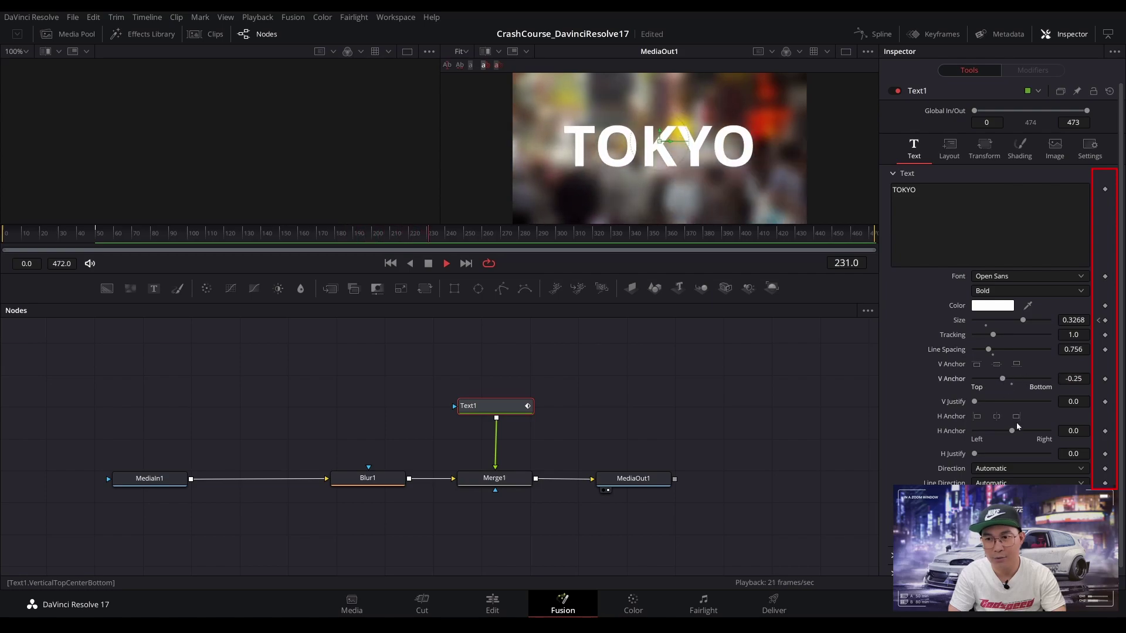
left_click_drag(1012, 431, 1031, 437)
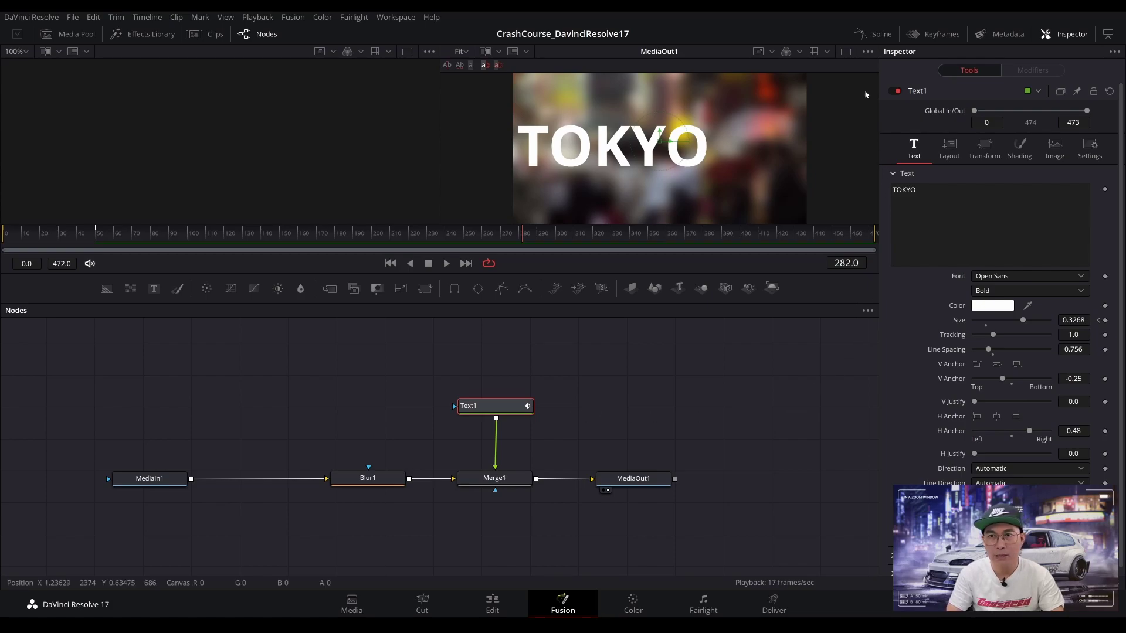
Open the Spline editor and display the Text1 size curve, fitted so that both keyframes are in view.
left_click(878, 37)
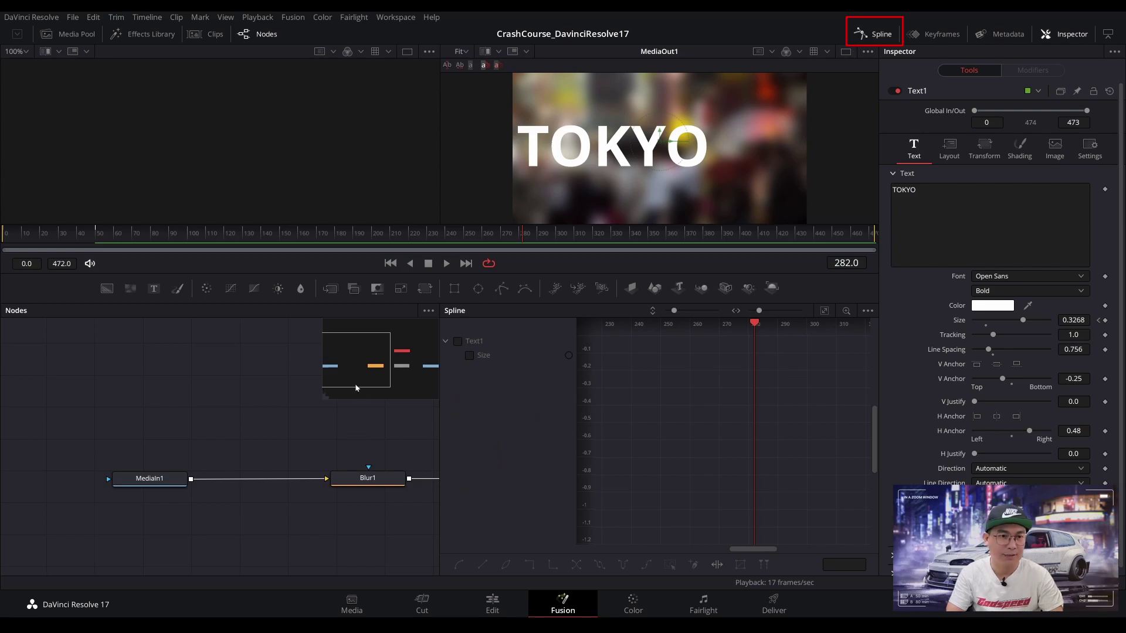
left_click_drag(356, 388, 242, 384)
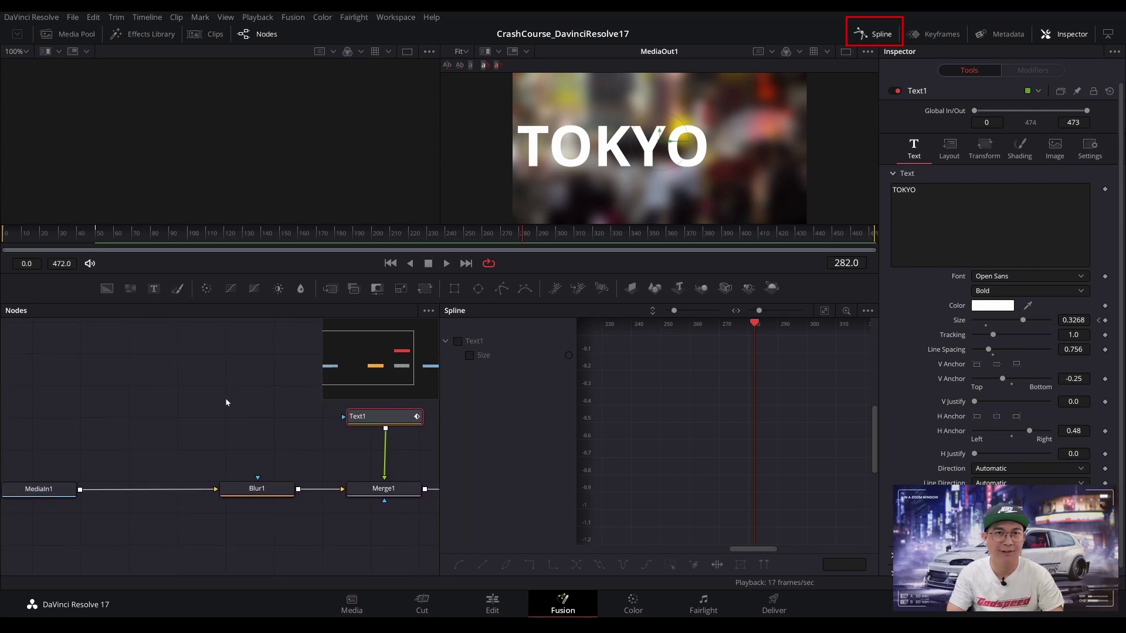
left_click(458, 342)
left_click(824, 312)
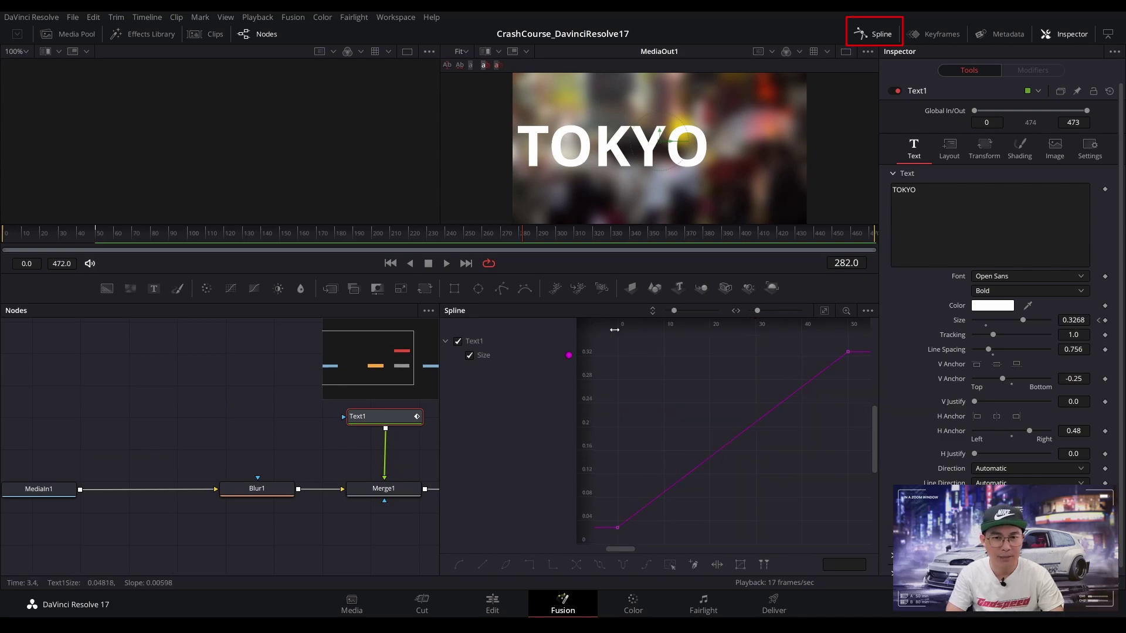
left_click_drag(621, 327, 664, 329)
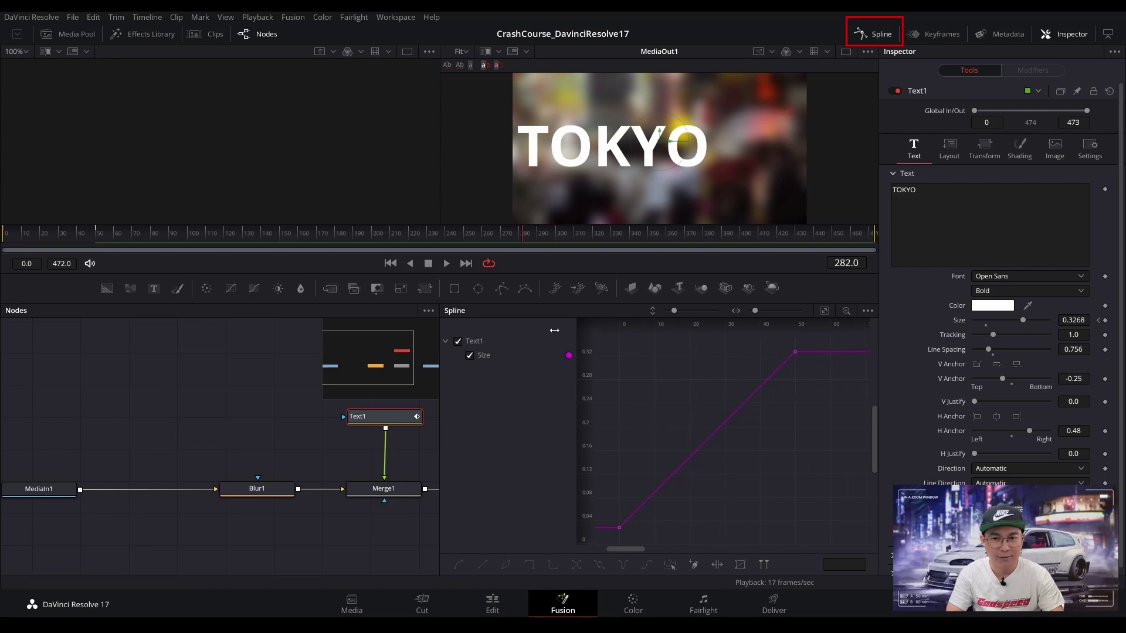
left_click_drag(554, 331, 550, 332)
Bend the Text1 size curve into an S-shaped ease with both keyframes' handles, and return the playhead to frame 0.
left_click(618, 529)
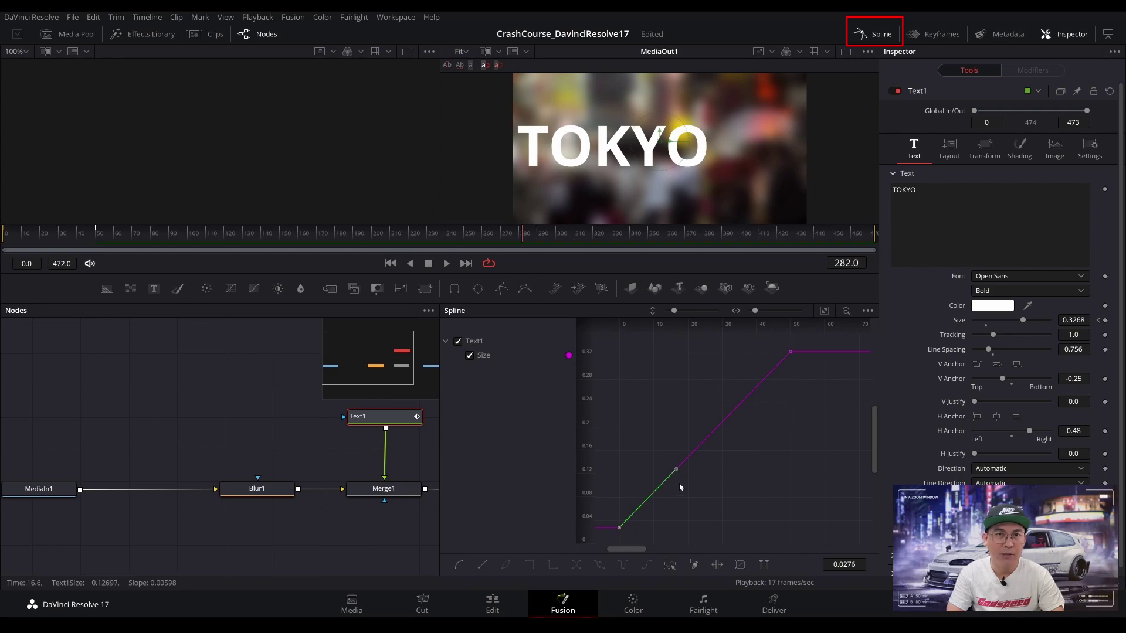
left_click_drag(675, 472, 762, 495)
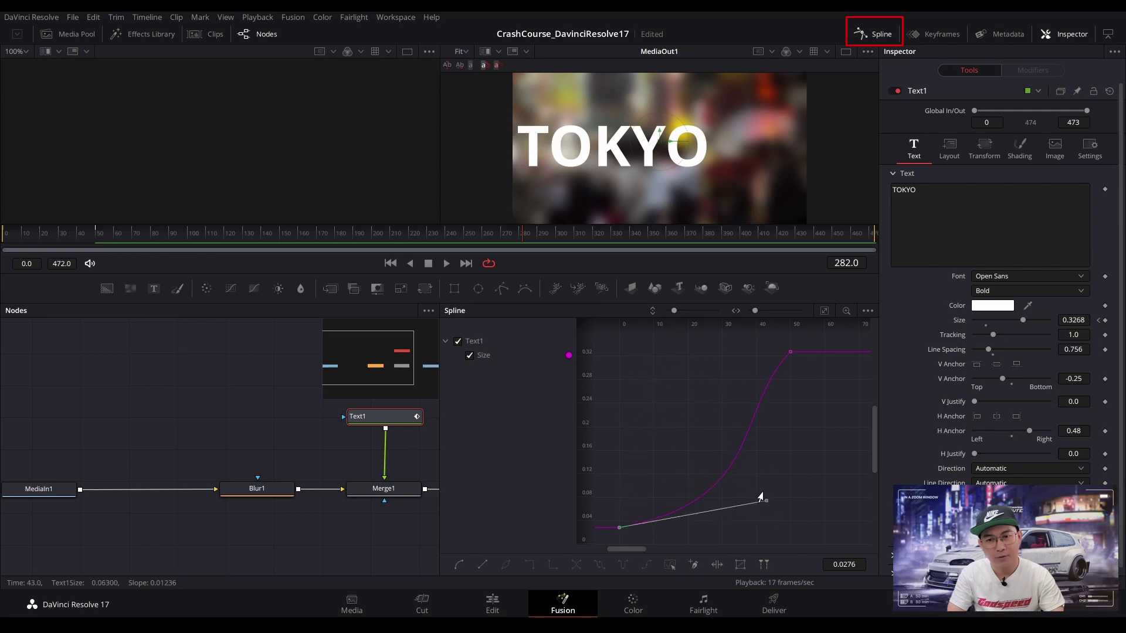
left_click(789, 353)
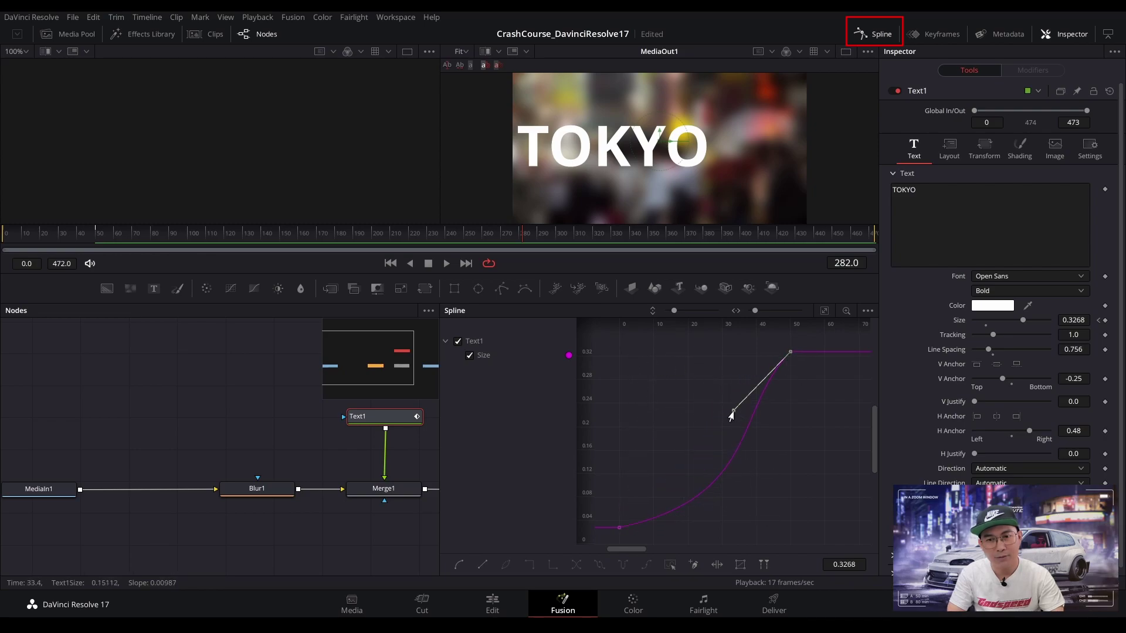
left_click_drag(731, 415, 655, 398)
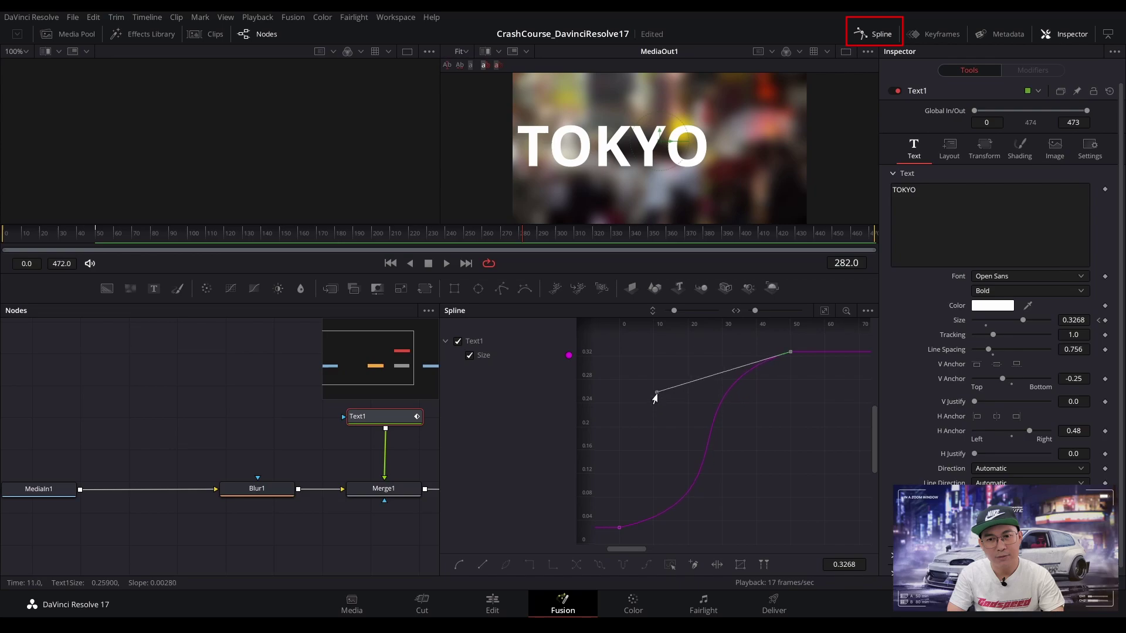
left_click(2, 235)
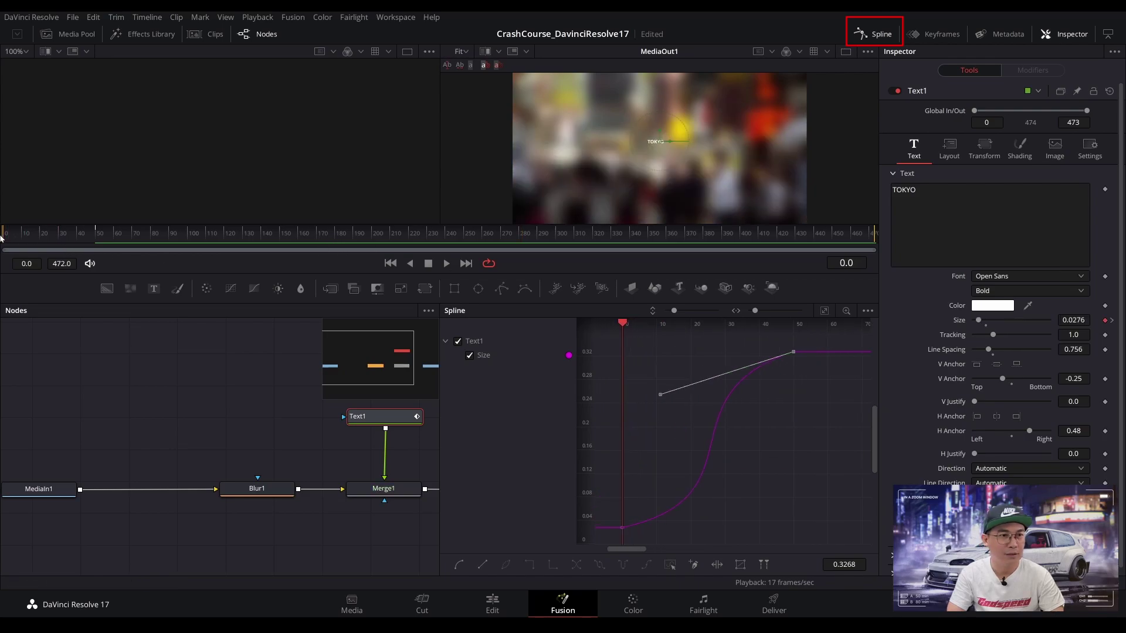
Play back the title's eased size animation and return the playhead to frame 2.
key("space")
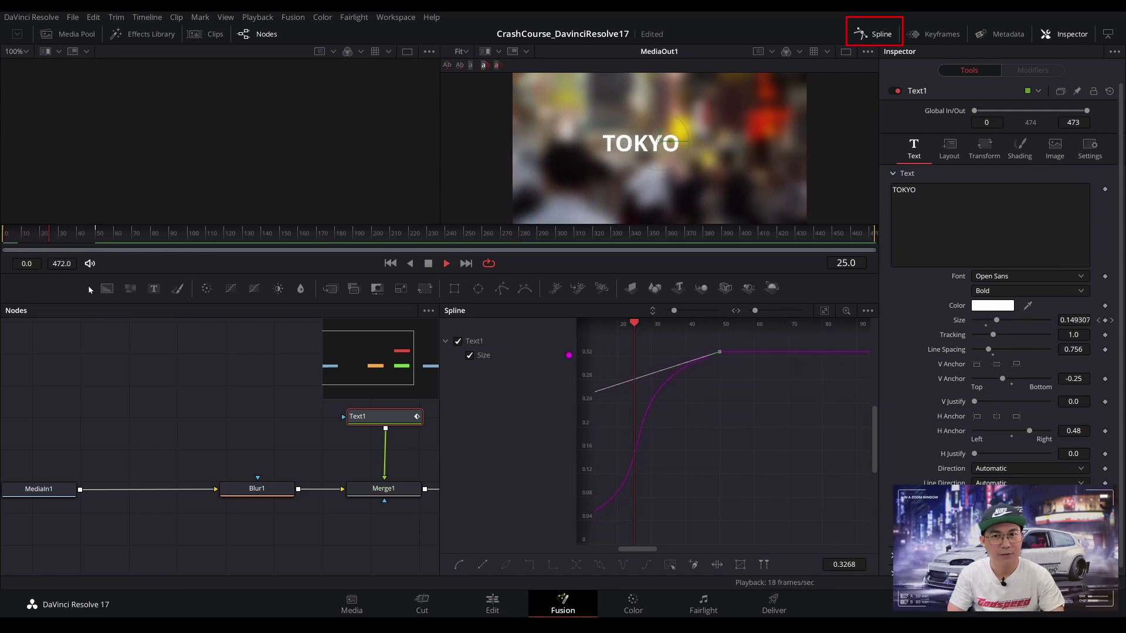
left_click(2, 236)
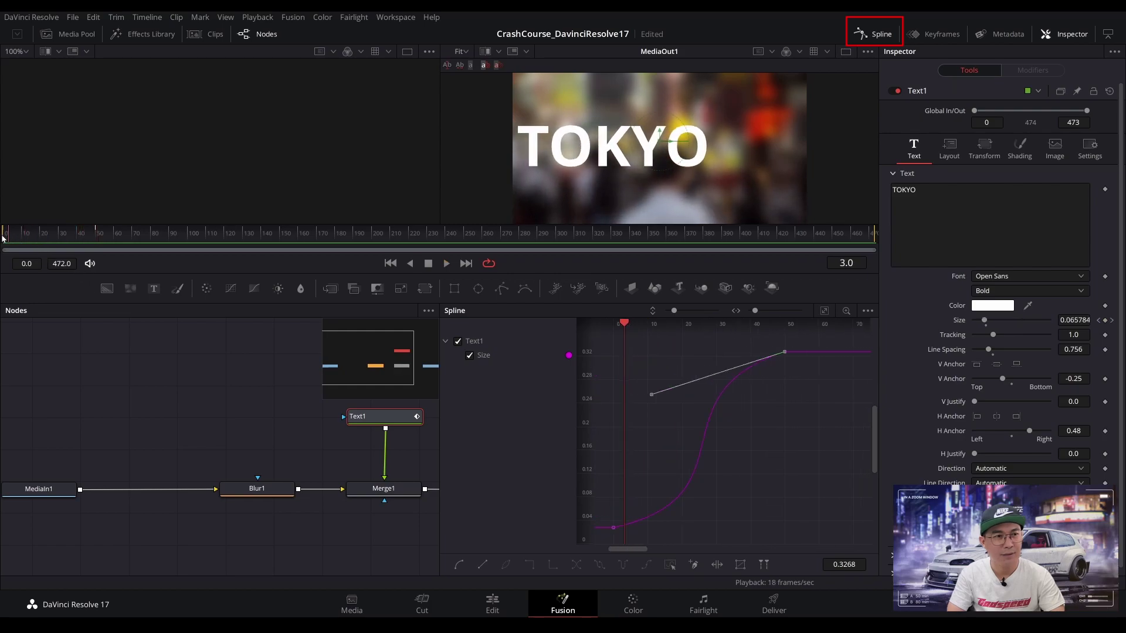
mouse_move(2, 236)
left_mouse_down()
mouse_move(44, 240)
mouse_move(10, 245)
left_mouse_up()
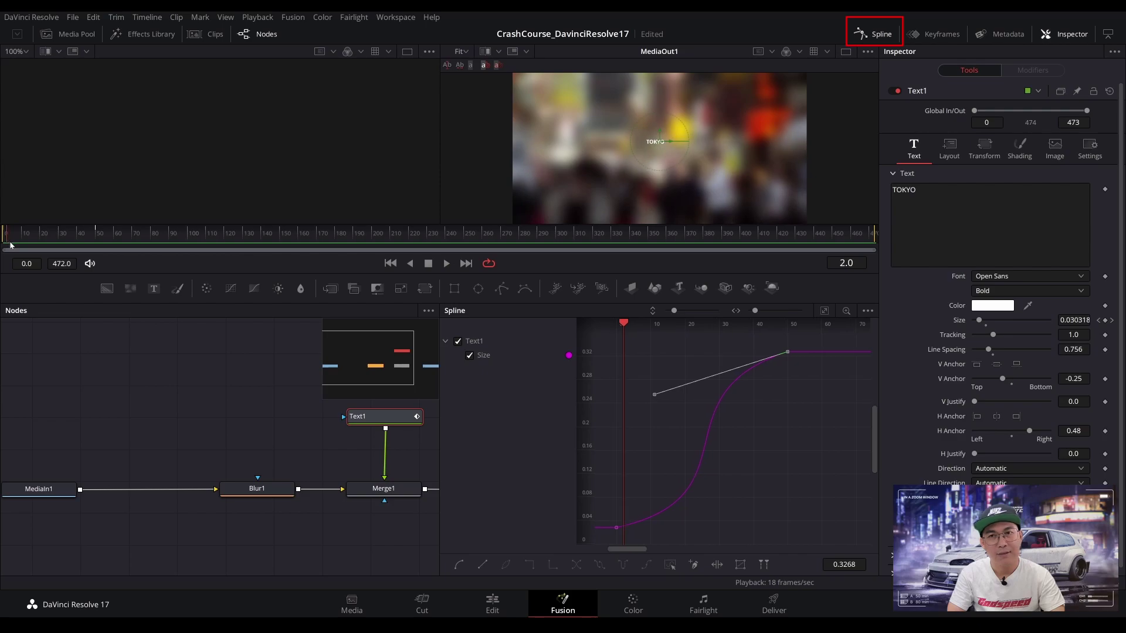
Close the Spline editor and clear the node selection.
left_click(880, 35)
left_click_drag(505, 420, 632, 426)
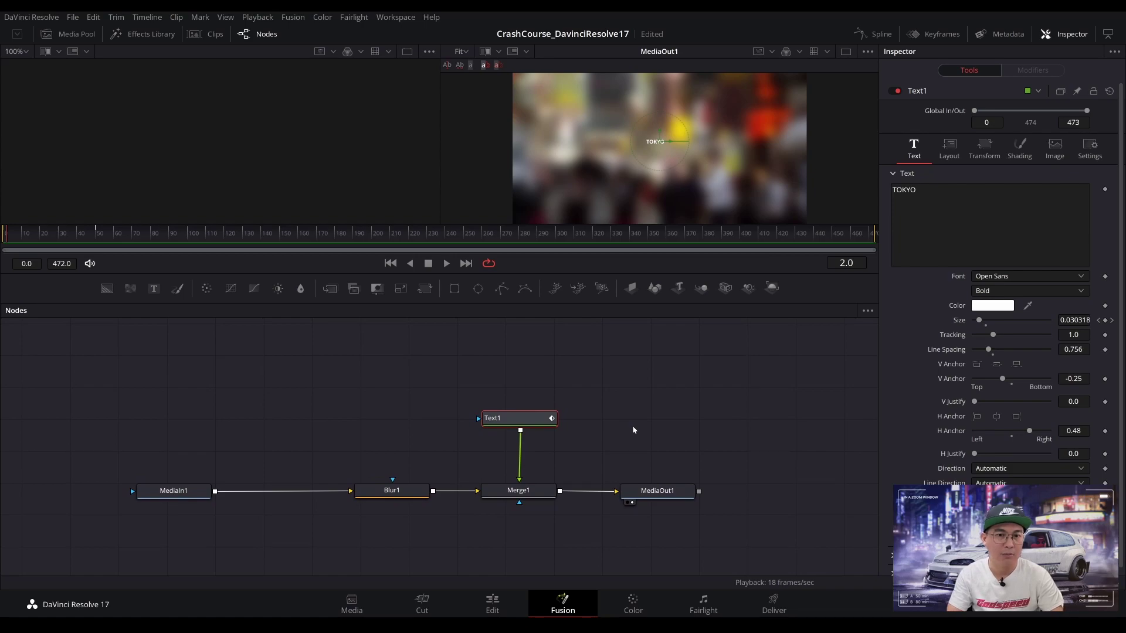
left_click(664, 402)
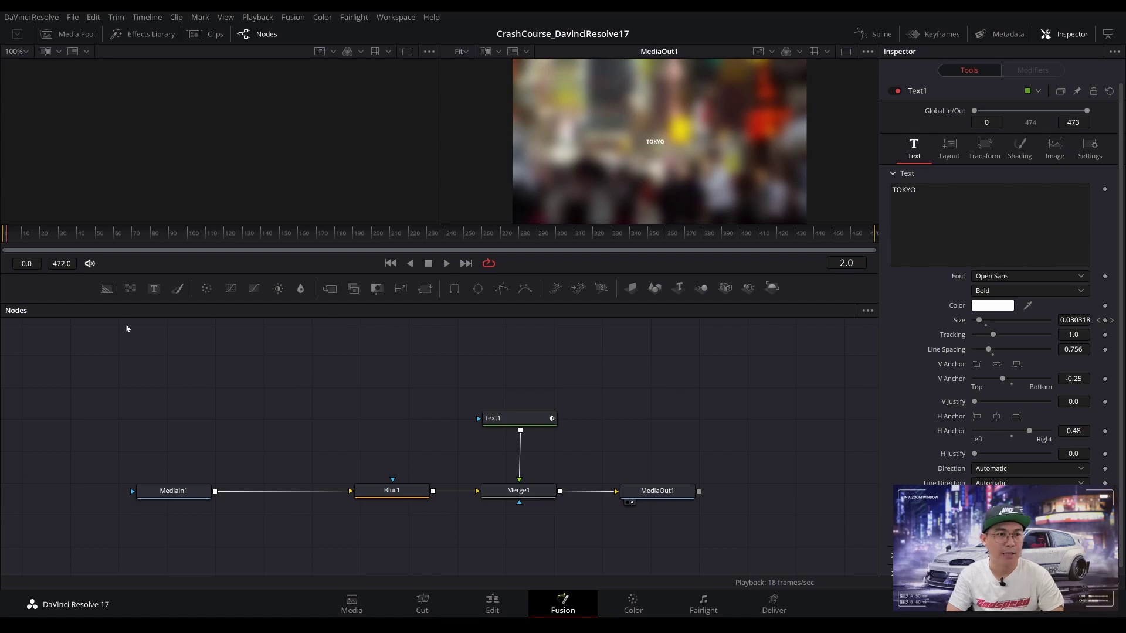
Add a Background node, merge it over Blur1's output ahead of Merge1, and space out the surrounding nodes.
left_click_drag(113, 303, 299, 393)
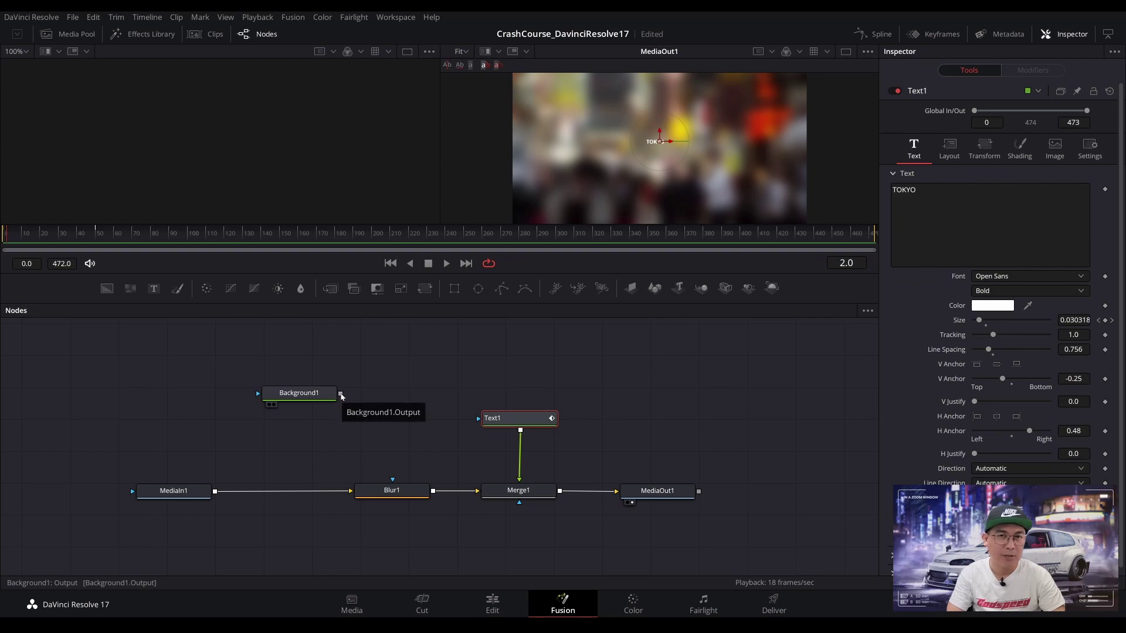
left_click_drag(342, 396, 436, 492)
left_click_drag(530, 421, 603, 399)
left_click_drag(316, 400, 502, 407)
left_click_drag(392, 499, 328, 498)
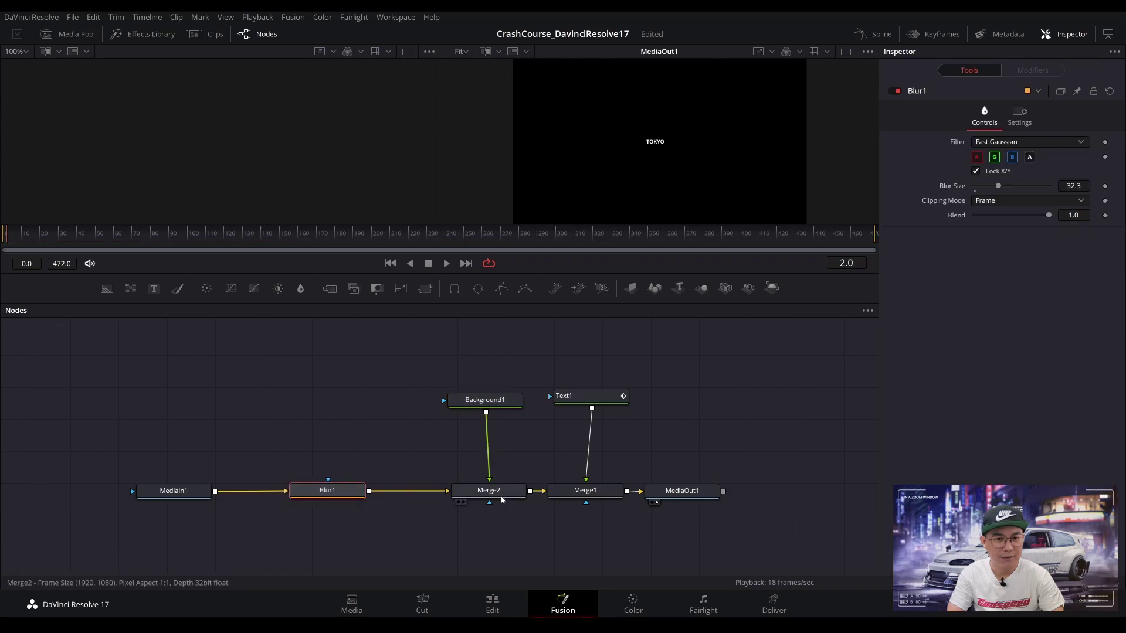
left_click_drag(501, 499, 458, 498)
left_click_drag(495, 409, 447, 412)
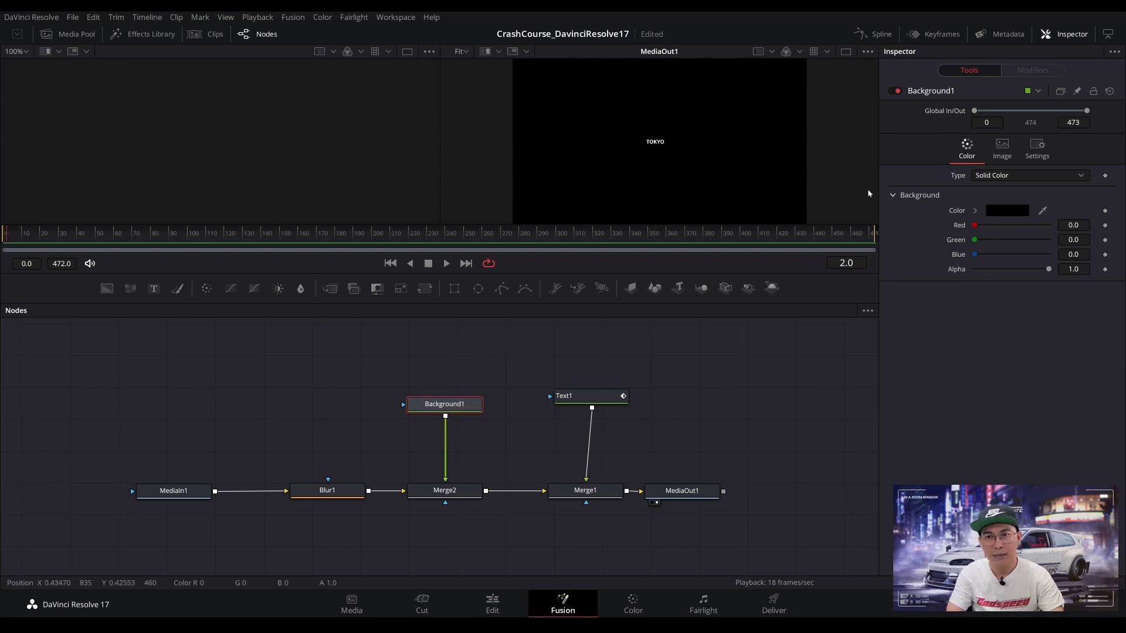
Set Background1's solid colour to magenta, #c517ae.
left_click(999, 210)
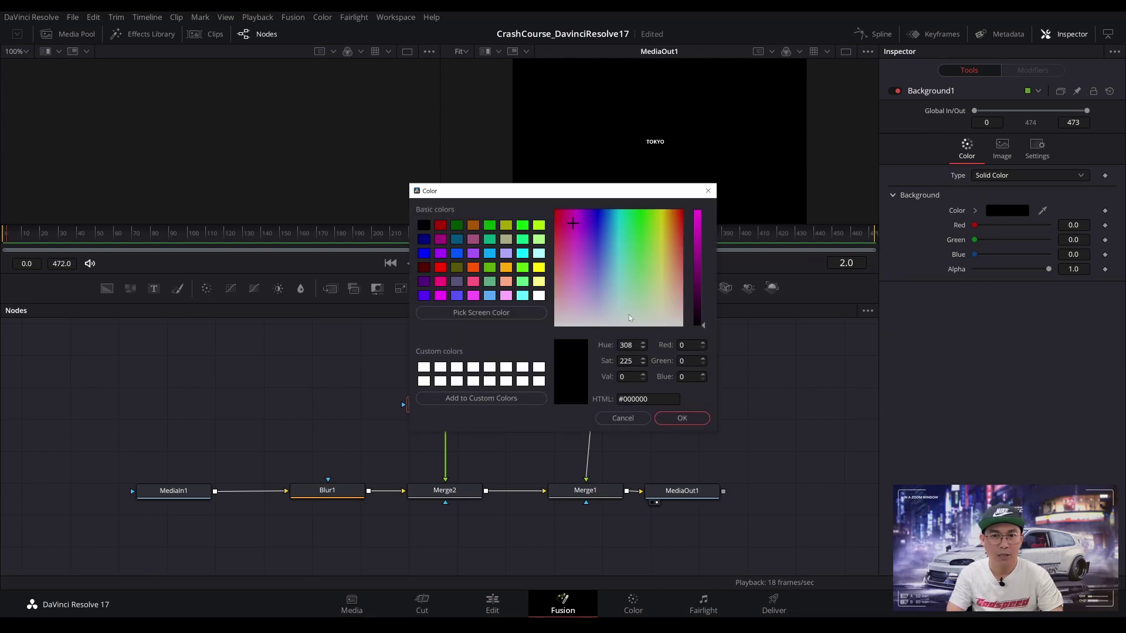
left_click(698, 241)
left_click(696, 419)
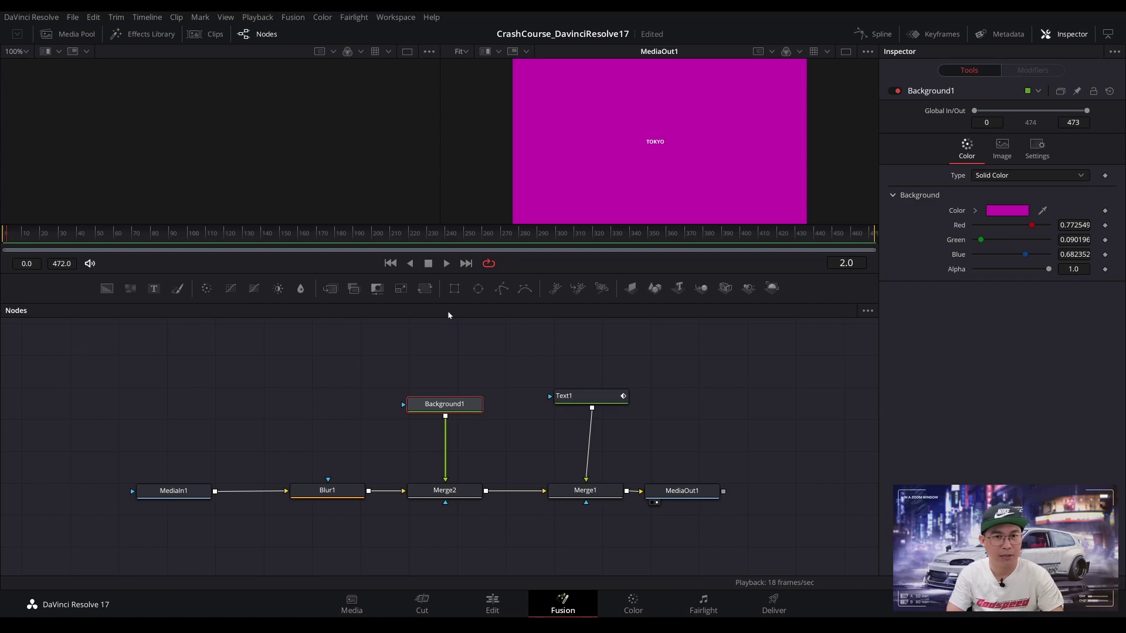
Mask Background1 with a Rectangle node and set the mask's width to about 0.701 and height to about 0.307.
left_click_drag(455, 293, 446, 414)
left_click_drag(453, 350, 495, 348)
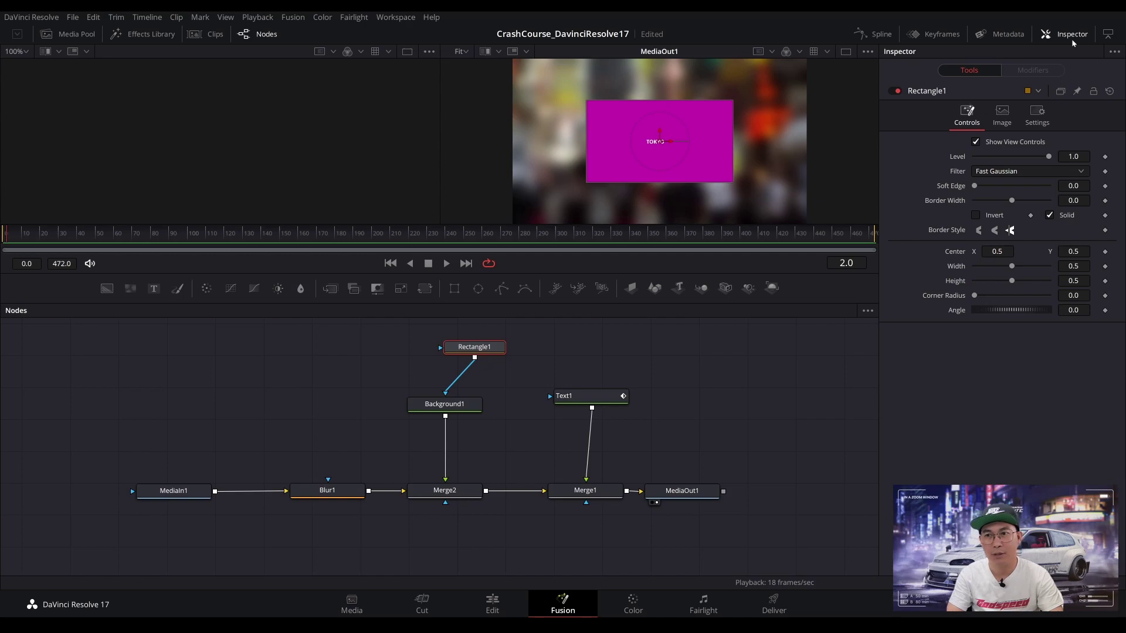
mouse_move(1015, 269)
left_mouse_down()
mouse_move(988, 268)
mouse_move(1002, 268)
mouse_move(984, 282)
mouse_move(1044, 282)
mouse_move(995, 284)
mouse_move(984, 269)
mouse_move(1037, 269)
mouse_move(1038, 282)
mouse_move(998, 282)
left_mouse_up()
mouse_move(1020, 266)
left_mouse_down()
mouse_move(1003, 267)
mouse_move(1004, 282)
mouse_move(1023, 283)
left_mouse_up()
key("ctrl+z")
key("ctrl+z")
key("ctrl+z")
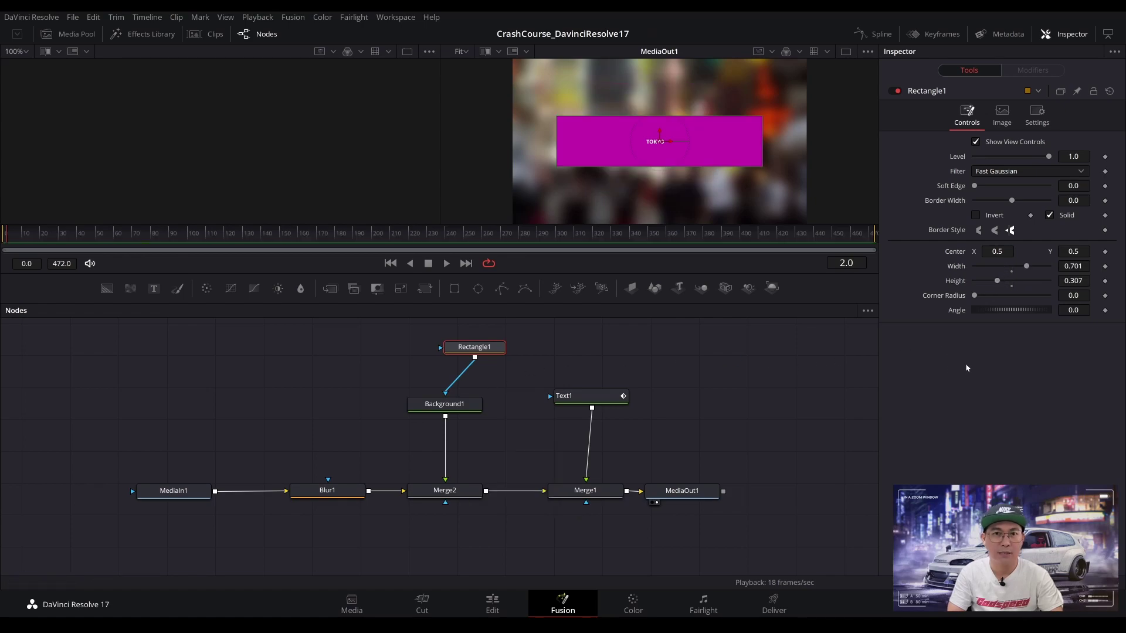
Change Background1's colour to bright yellow, about 0.894 red, 0.906 green and 0.118 blue.
left_click(469, 409)
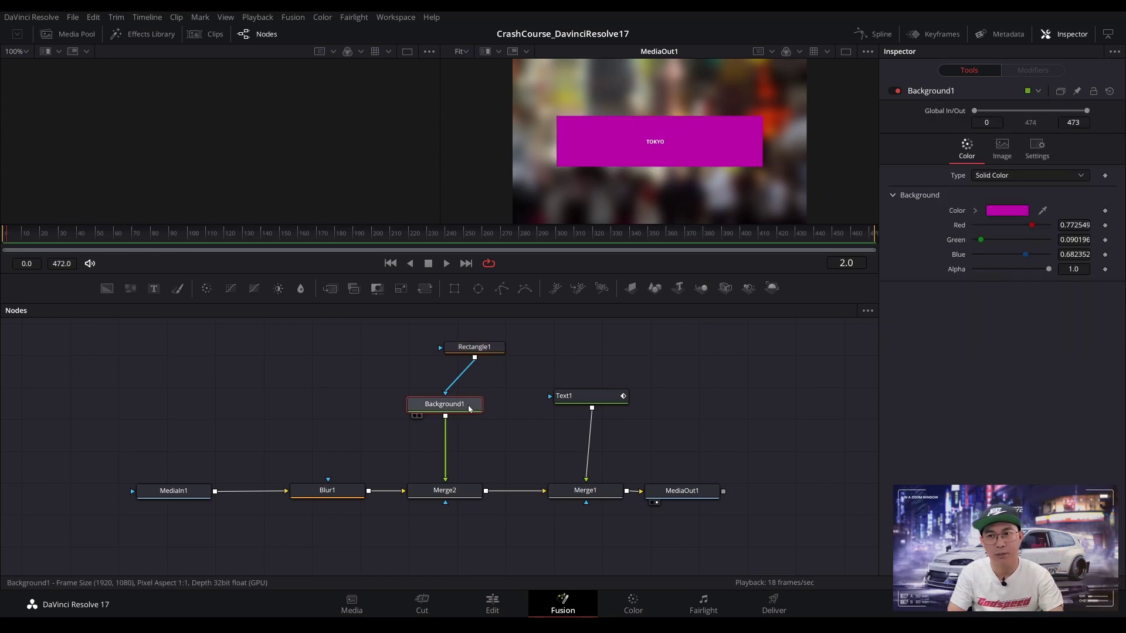
left_click(998, 213)
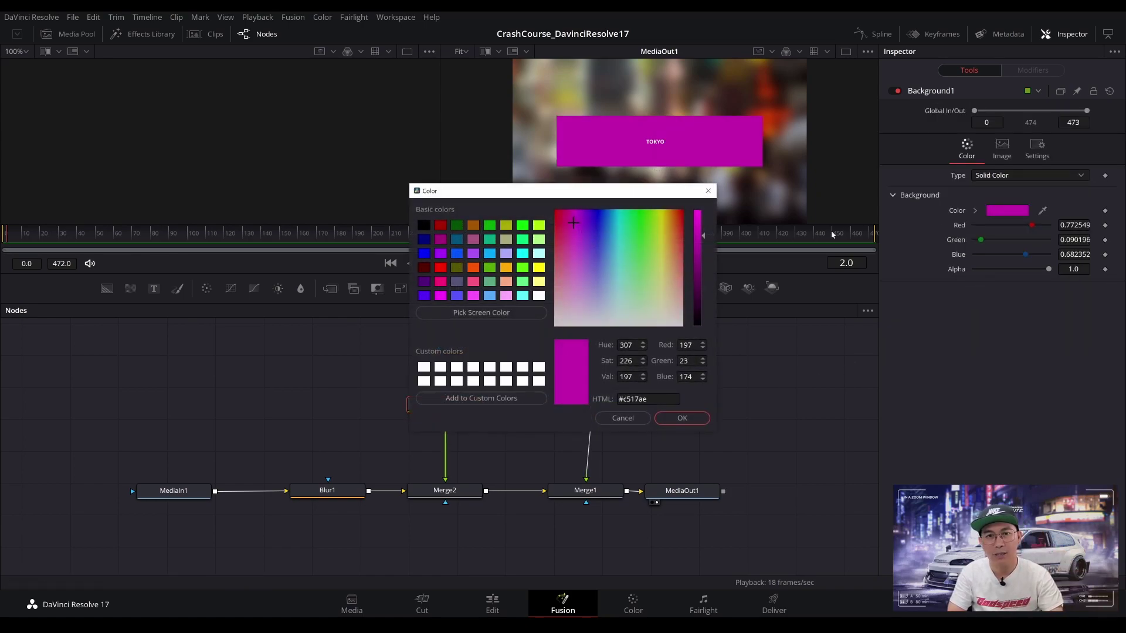
left_click(661, 225)
left_click(699, 223)
left_click(682, 418)
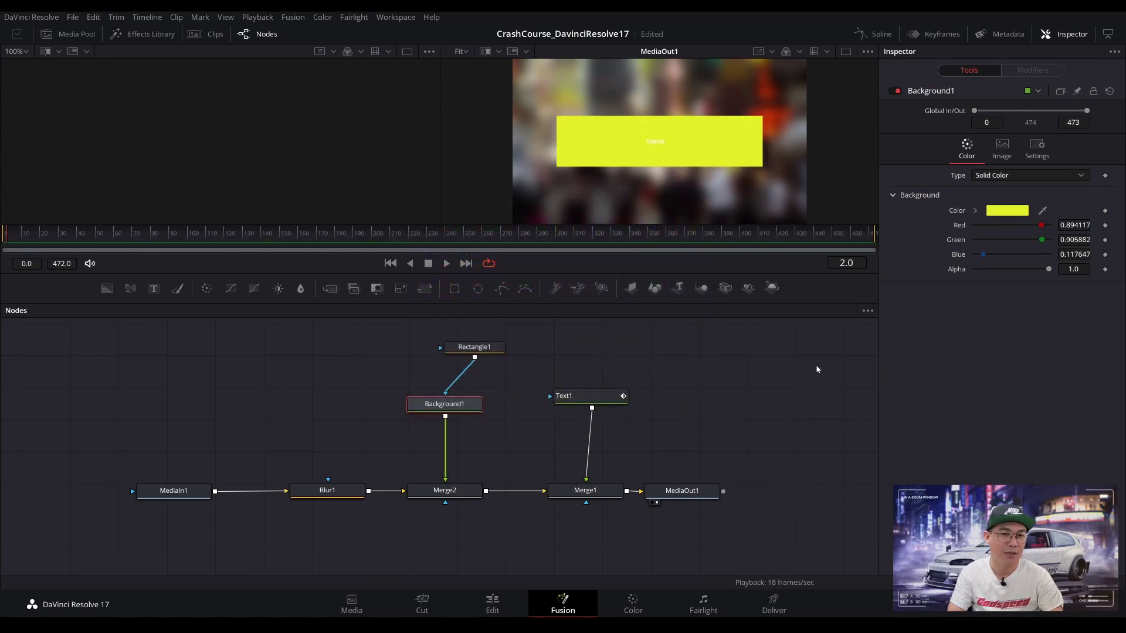
Set Text1's size to about 0.2244 at frame 2.
left_click(591, 396)
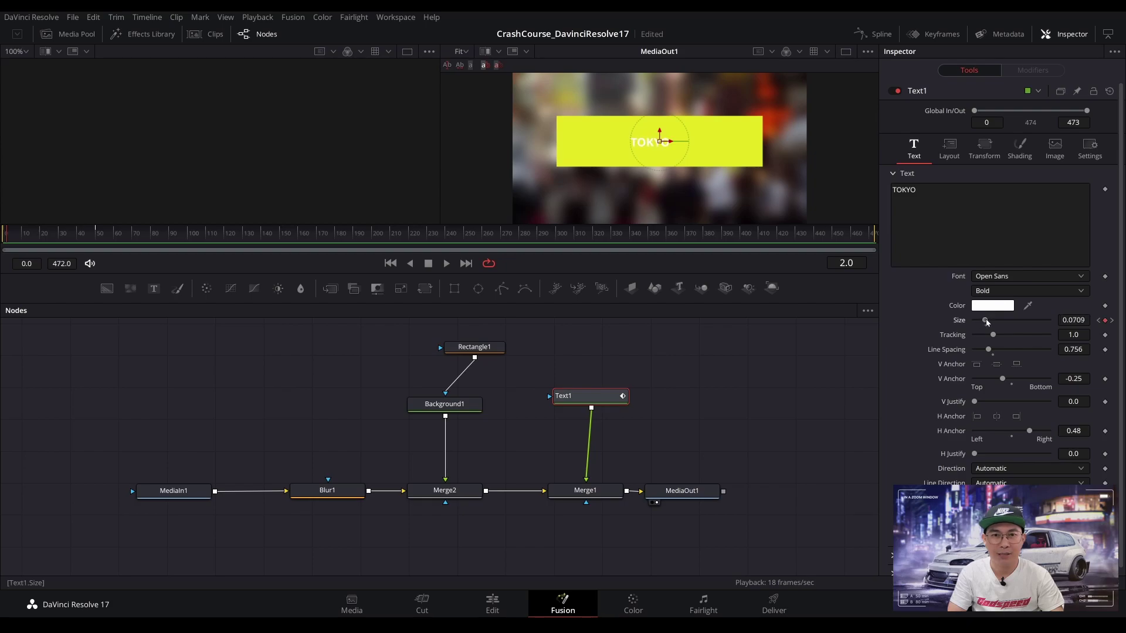
left_click_drag(986, 320, 1009, 321)
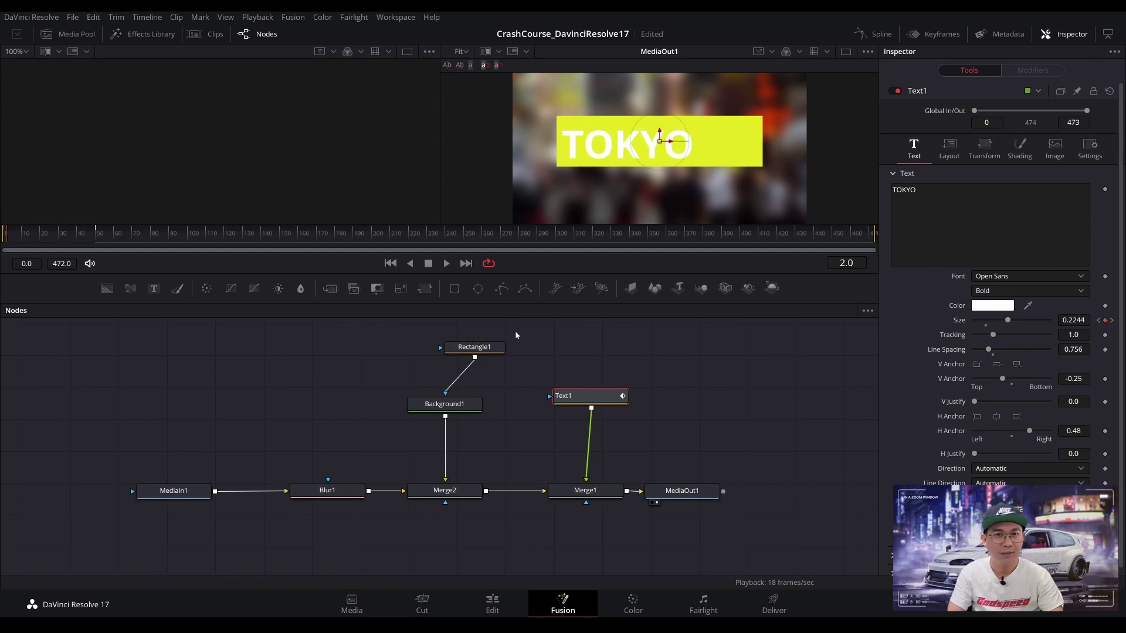
Rearrange the node graph, spacing the main chain evenly with Rectangle1, Background1 and Text1 above their merge nodes.
left_click_drag(489, 350, 462, 364)
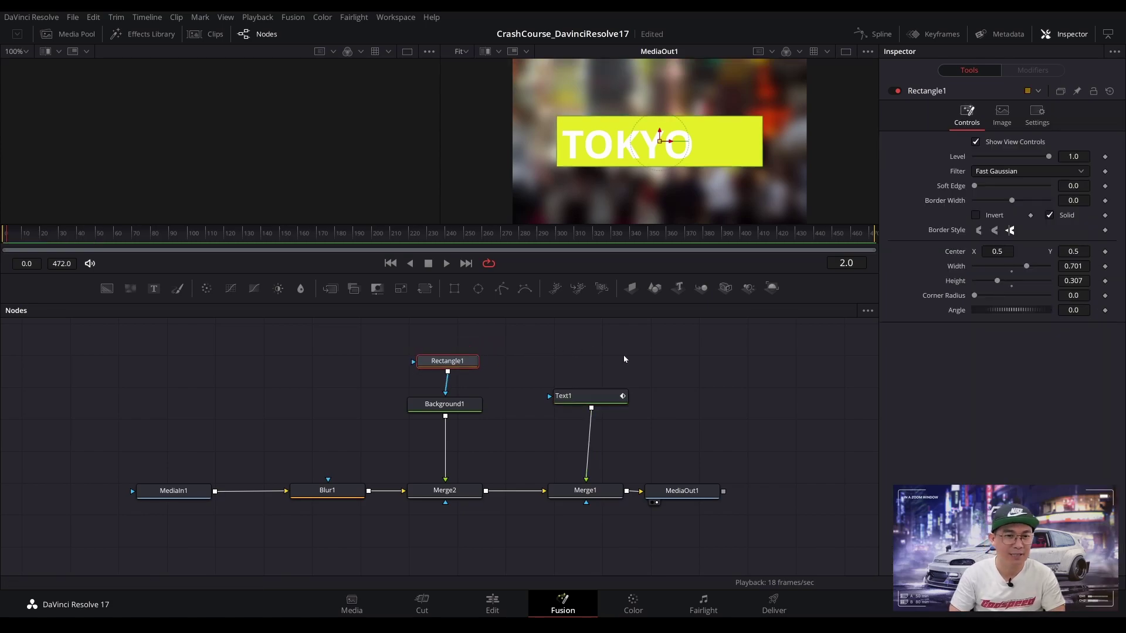
left_click_drag(170, 491, 98, 488)
left_click_drag(335, 496, 271, 489)
left_click_drag(445, 490, 403, 487)
left_click_drag(445, 405, 383, 413)
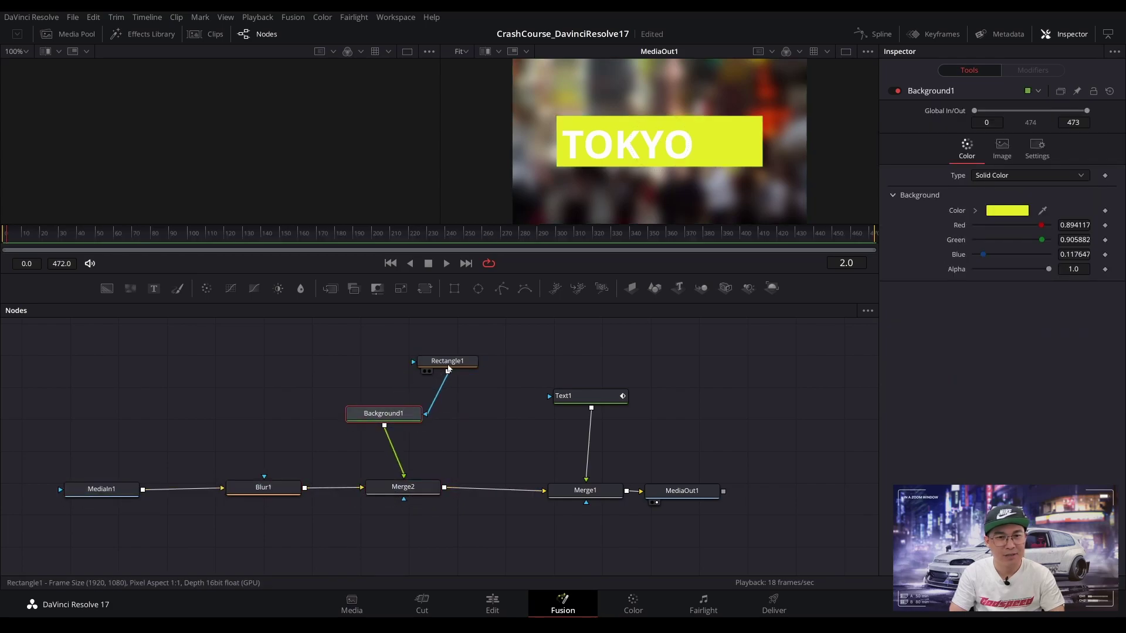
left_click_drag(448, 368, 387, 374)
left_click_drag(572, 398, 533, 395)
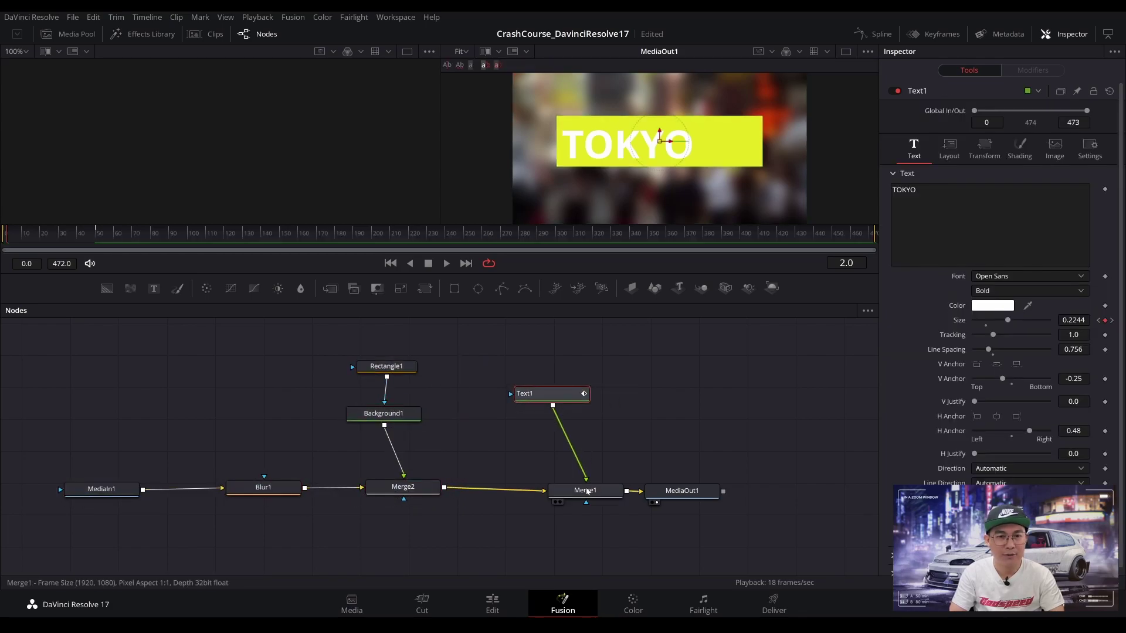
left_click_drag(587, 492, 549, 483)
left_click_drag(682, 491, 685, 478)
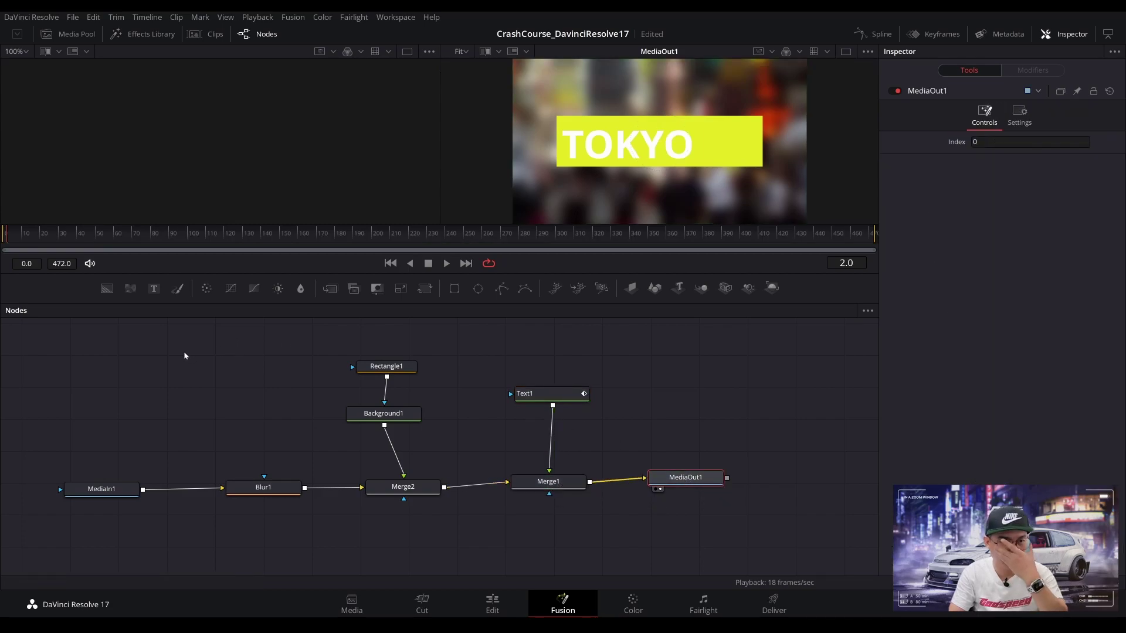
Add a second Text node, left unconnected above the link between MediaIn1 and Blur1.
left_click_drag(156, 287, 214, 375)
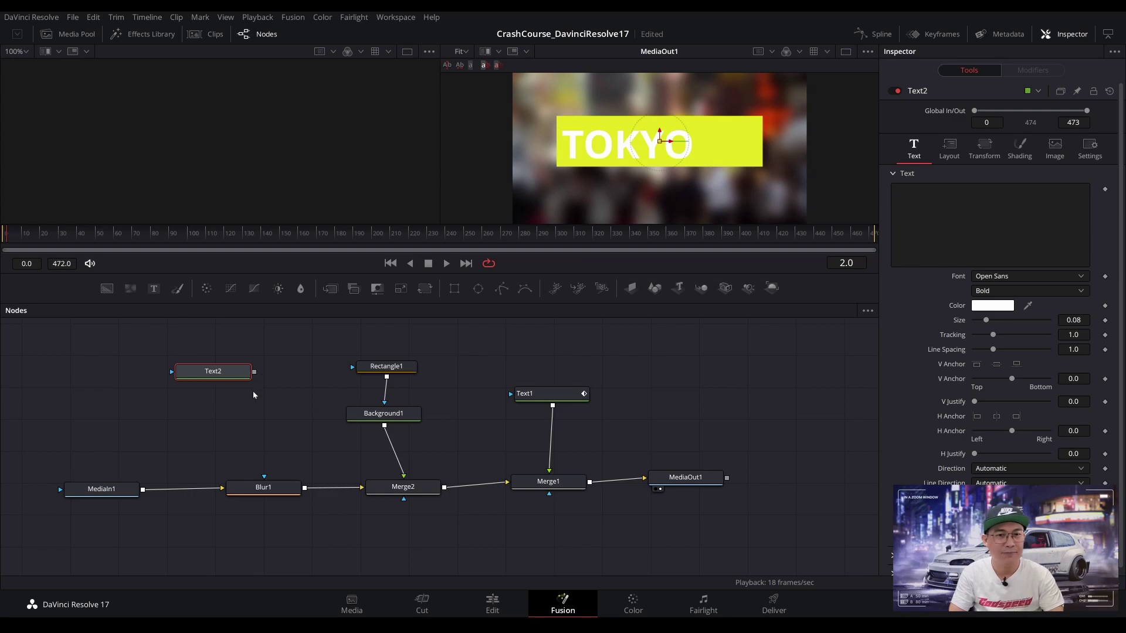
left_click(545, 397)
left_click(234, 379)
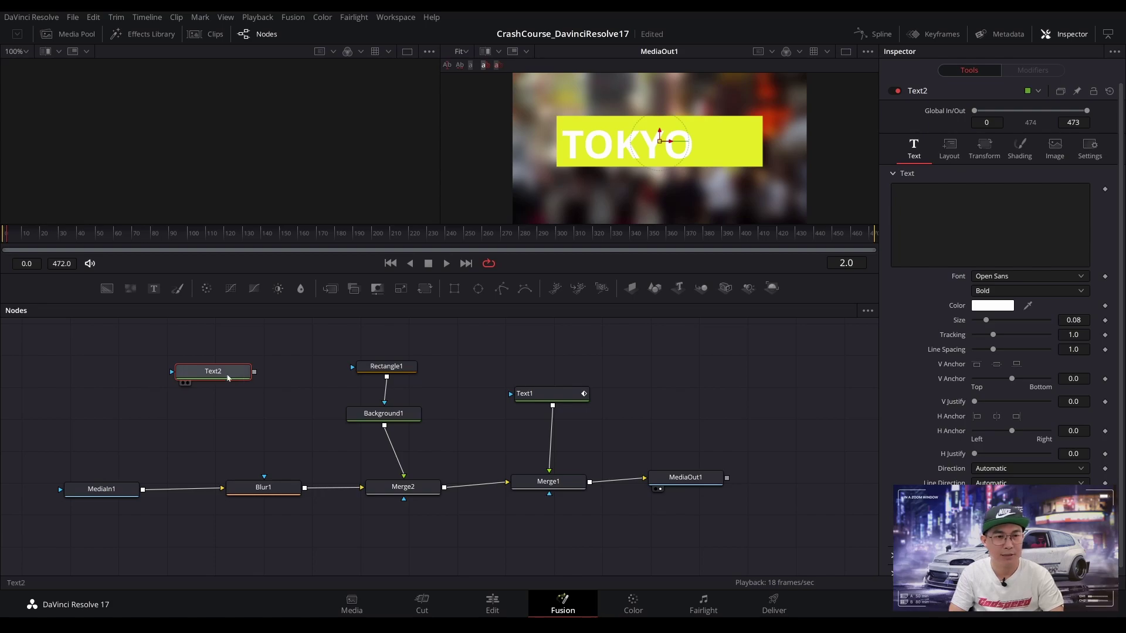
Try to merge Text2 into the connection between Blur1 and Merge2, and undo the attempt.
left_click_drag(228, 378, 308, 492)
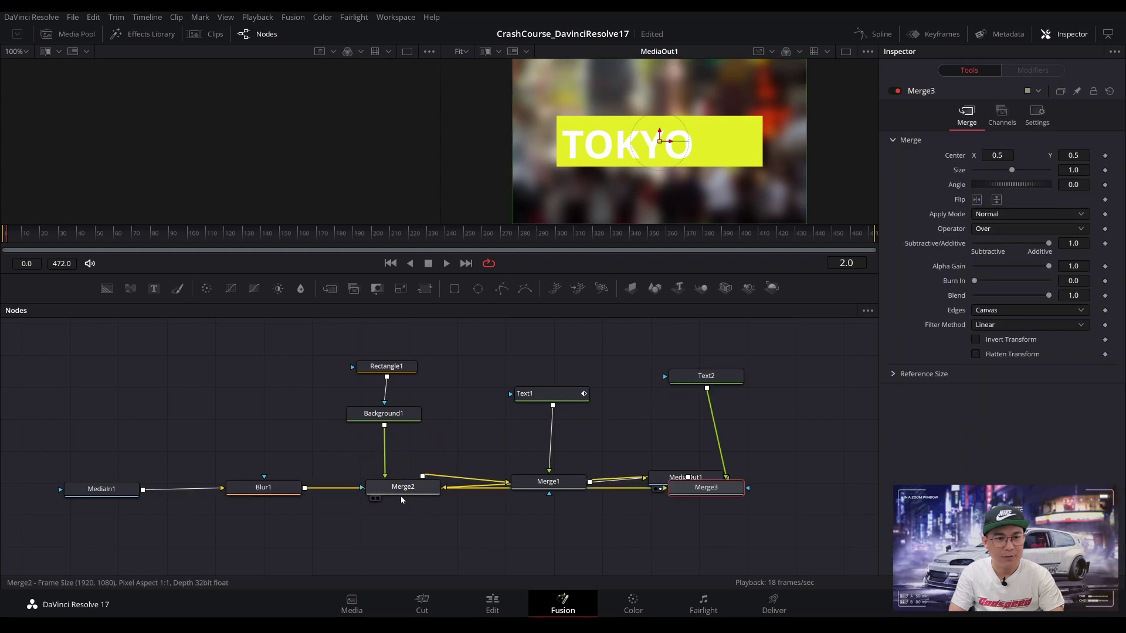
left_click_drag(718, 496, 348, 529)
left_click_drag(272, 492, 206, 492)
key("ctrl+z")
key("ctrl+z")
key("ctrl+z")
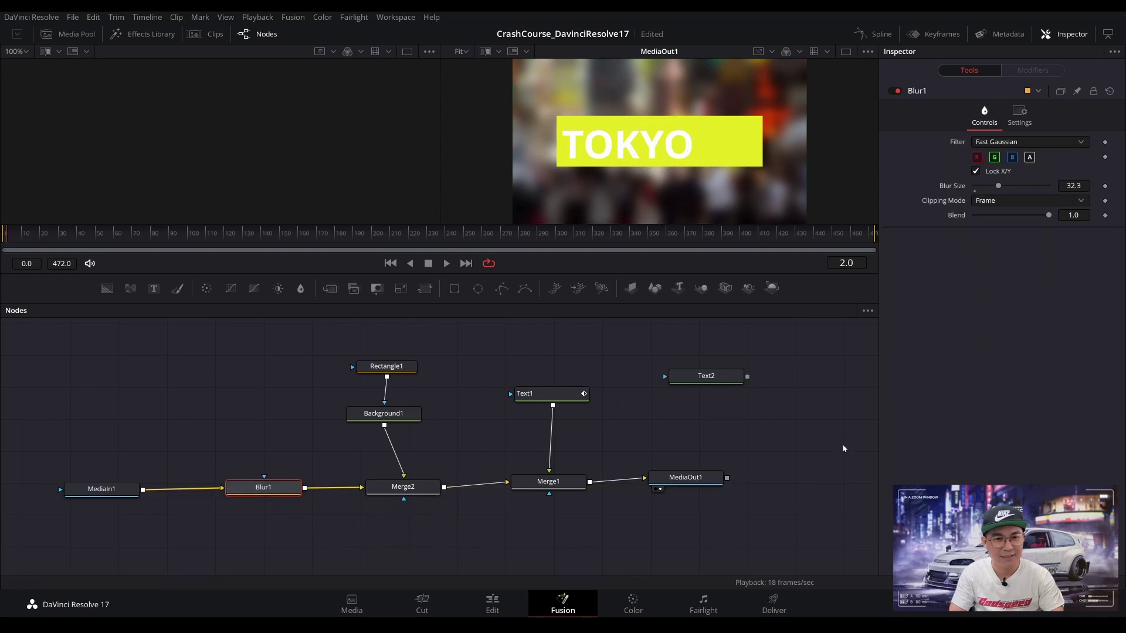
Shift all nodes downstream of Blur1 to make room, and merge Text2 between Blur1 and Merge2.
left_click_drag(716, 378, 251, 344)
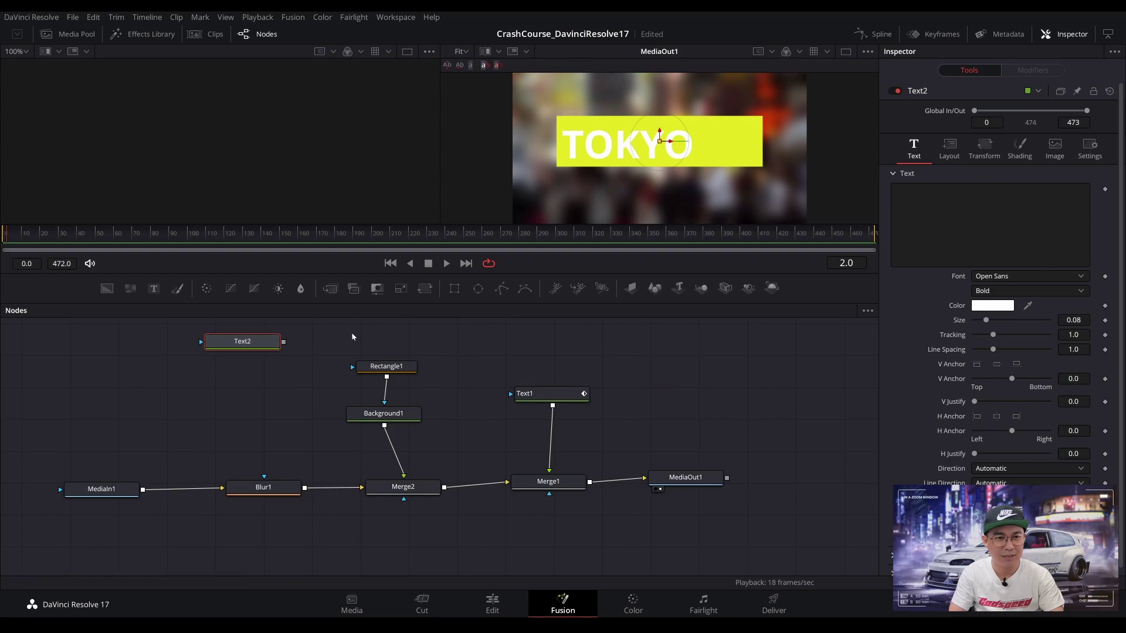
left_click_drag(352, 333, 821, 540)
left_click_drag(403, 487, 511, 487)
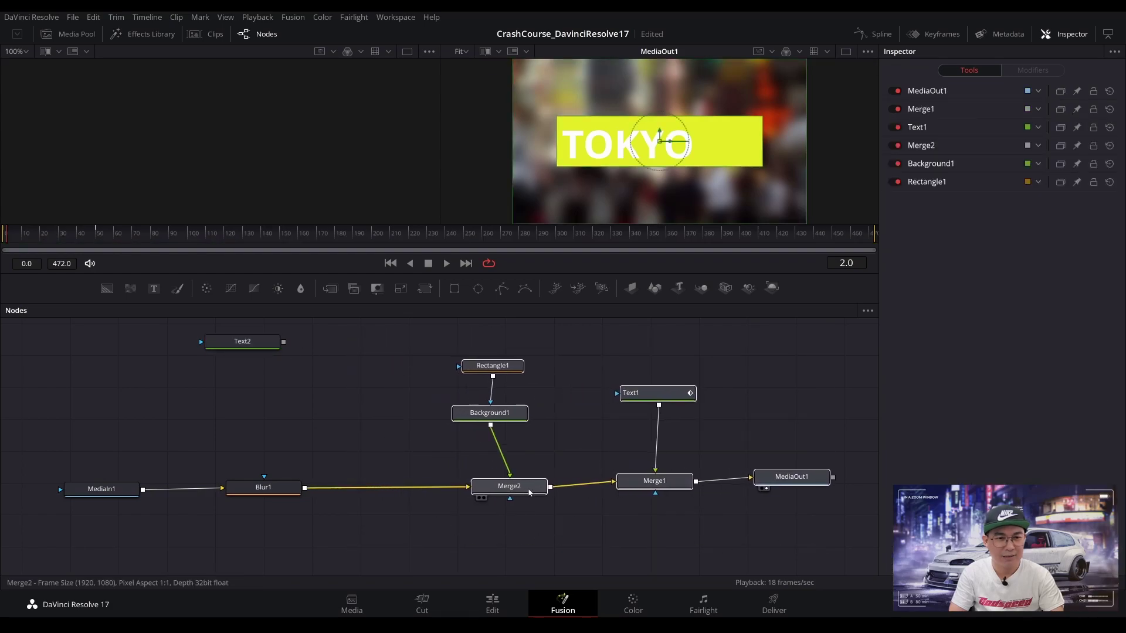
left_click_drag(245, 346, 356, 487)
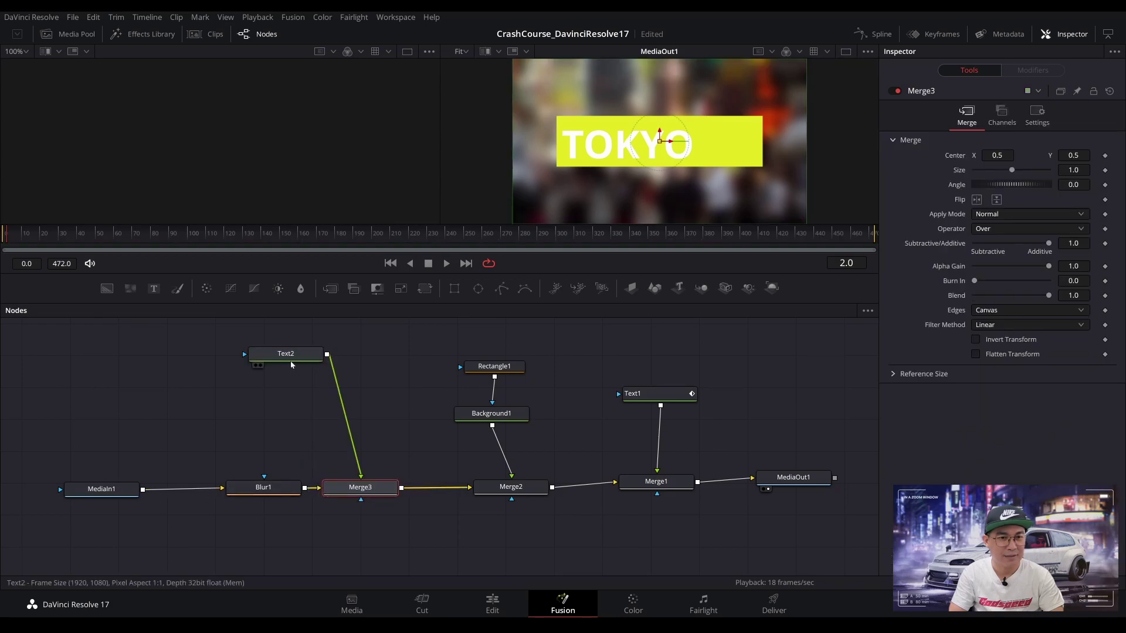
Align Text2 above Merge3, Background1 and Rectangle1 above Merge2, and Text1 above Merge1.
left_click_drag(293, 359, 377, 375)
left_click_drag(493, 414, 523, 417)
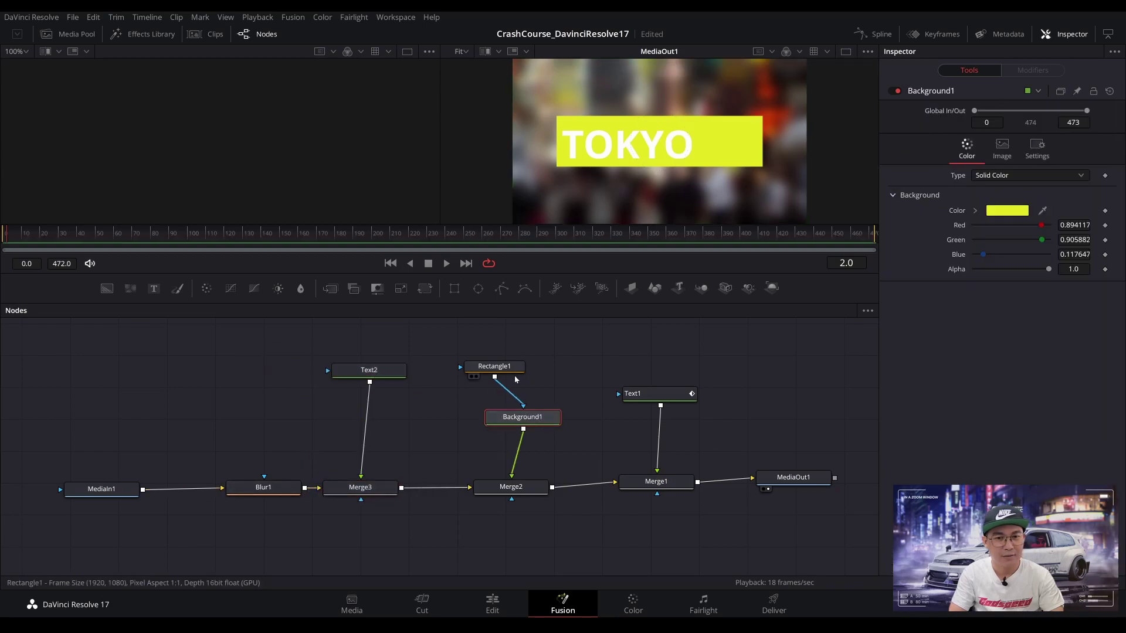
left_click_drag(507, 372, 537, 374)
left_click_drag(656, 394, 649, 392)
left_click_drag(660, 484, 656, 493)
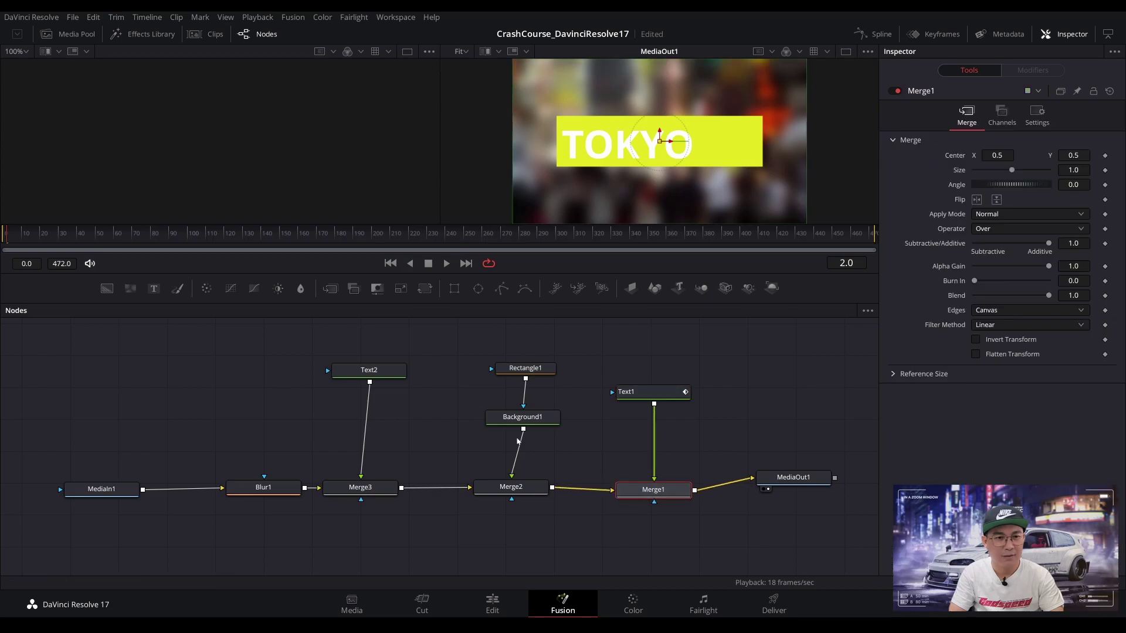
mouse_move(369, 376)
left_mouse_down()
mouse_move(358, 387)
mouse_move(367, 382)
left_mouse_up()
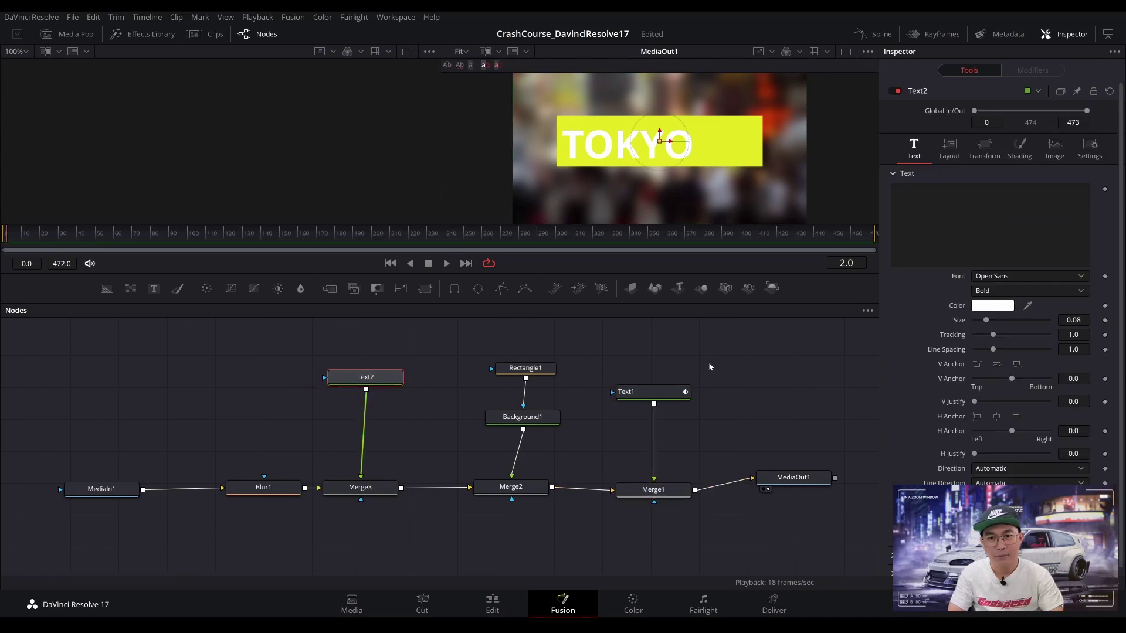
Delete the Text1 node together with the Merge1 node that composited it.
left_click(637, 398)
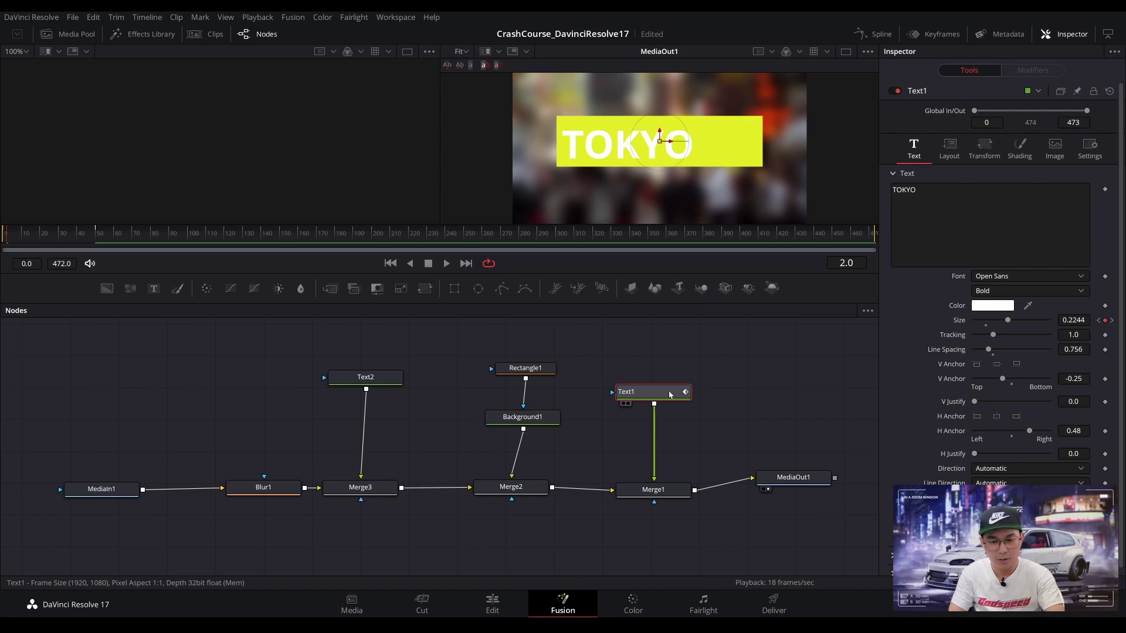
key("Delete")
left_click(653, 489)
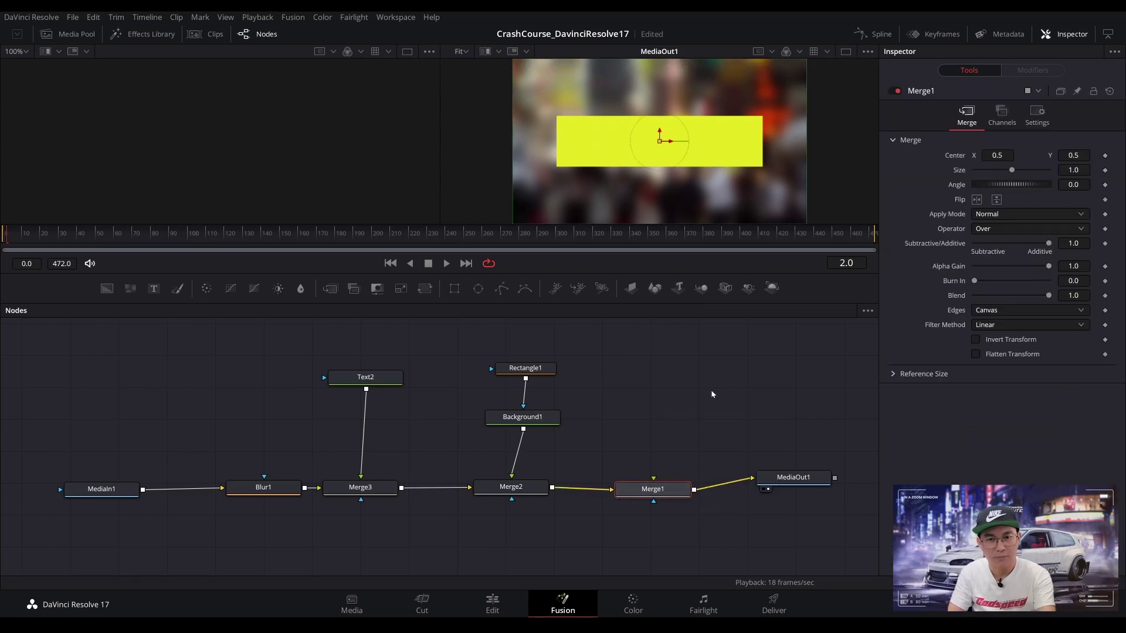
key("Delete")
Delete the Rectangle1 mask, the Background1 node and Merge2, keeping Text2 merged over the blurred clip.
left_click(538, 373)
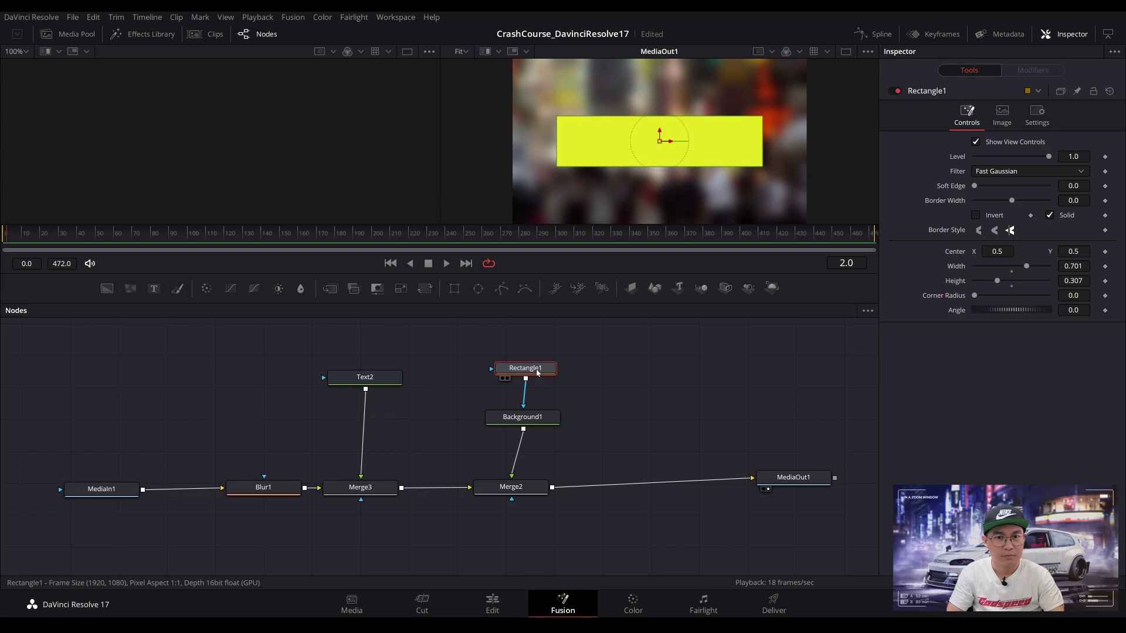
key("Delete")
left_click(522, 417)
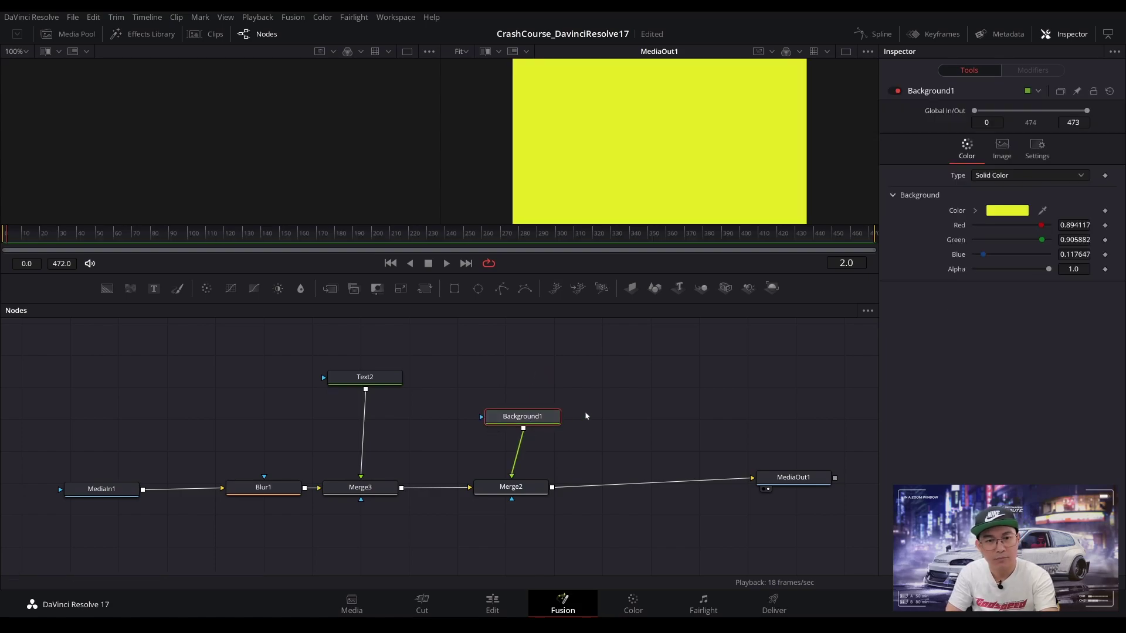
key("Delete")
left_click(531, 494)
key("Delete")
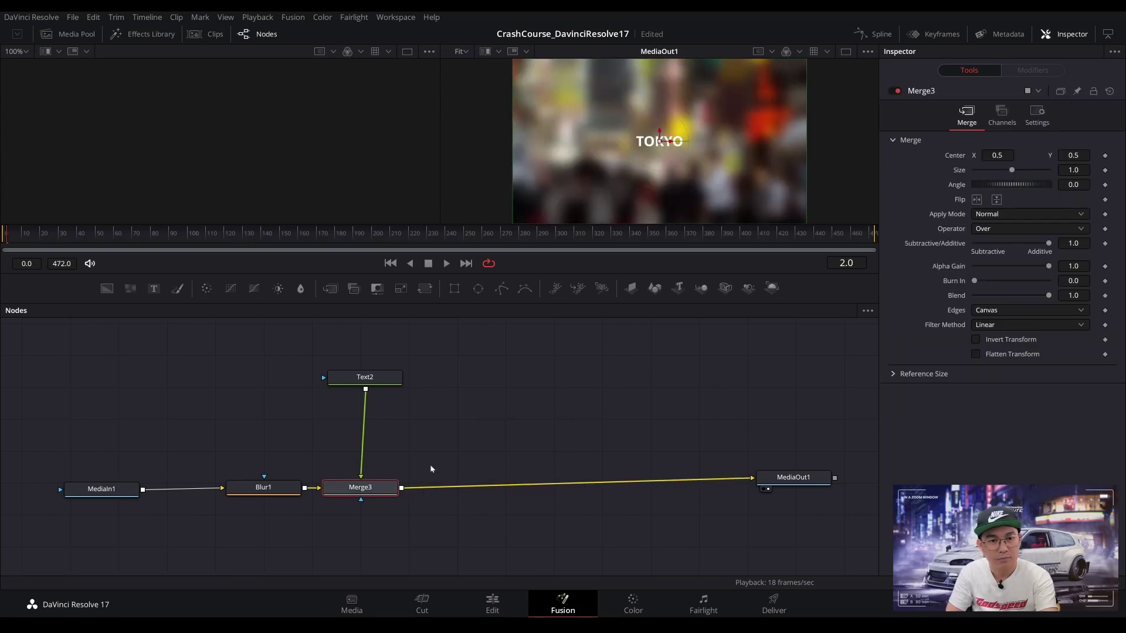
Move Merge3 and Text2 further from Blur1, and try the shading appearances on Text2, finishing with an outline around the letters.
left_click_drag(352, 487, 389, 485)
left_click_drag(389, 382, 426, 383)
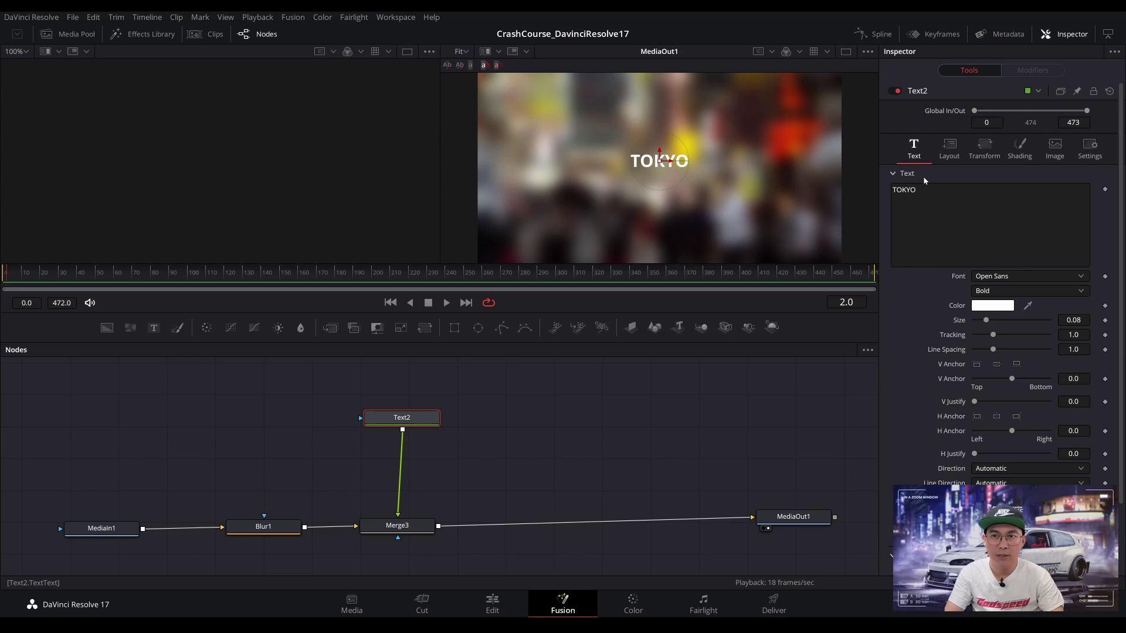
left_click(1017, 157)
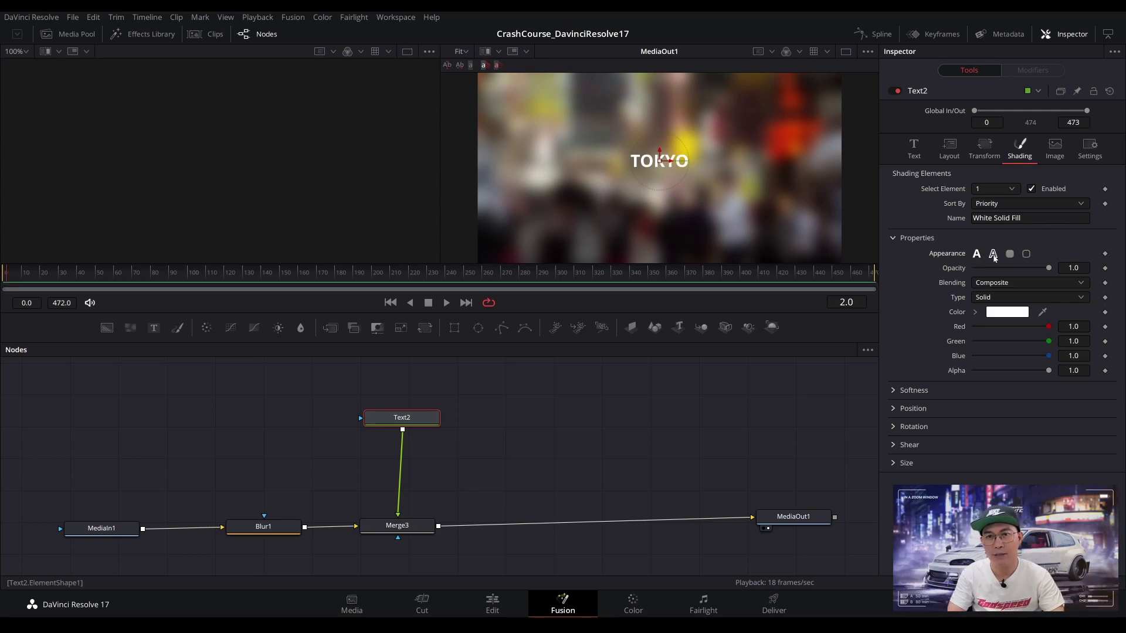
left_click(993, 254)
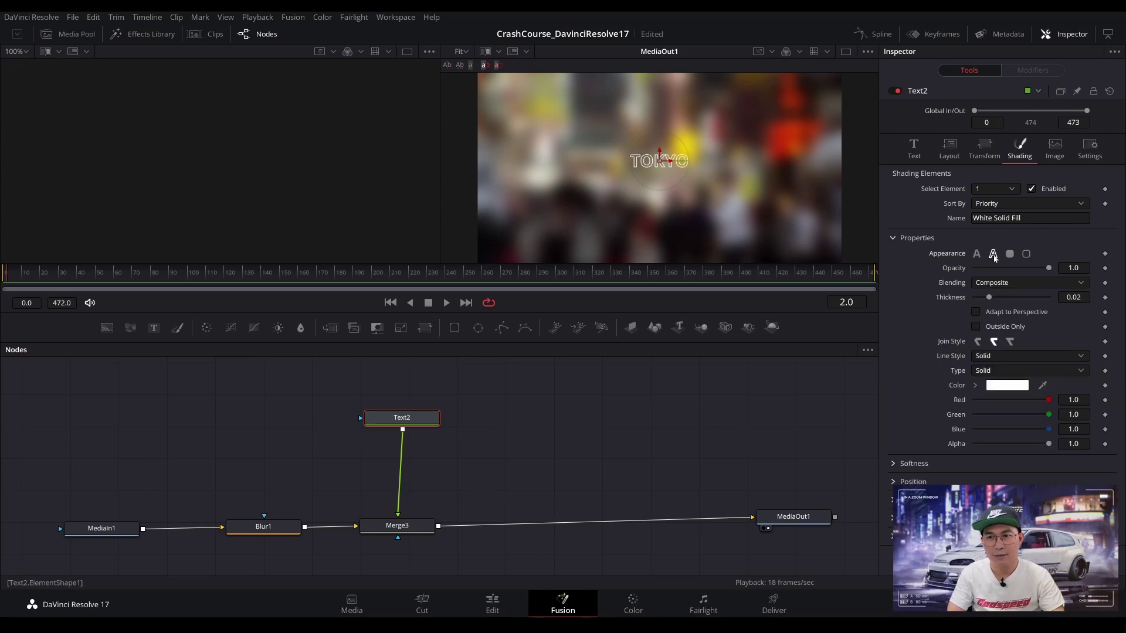
left_click(1010, 254)
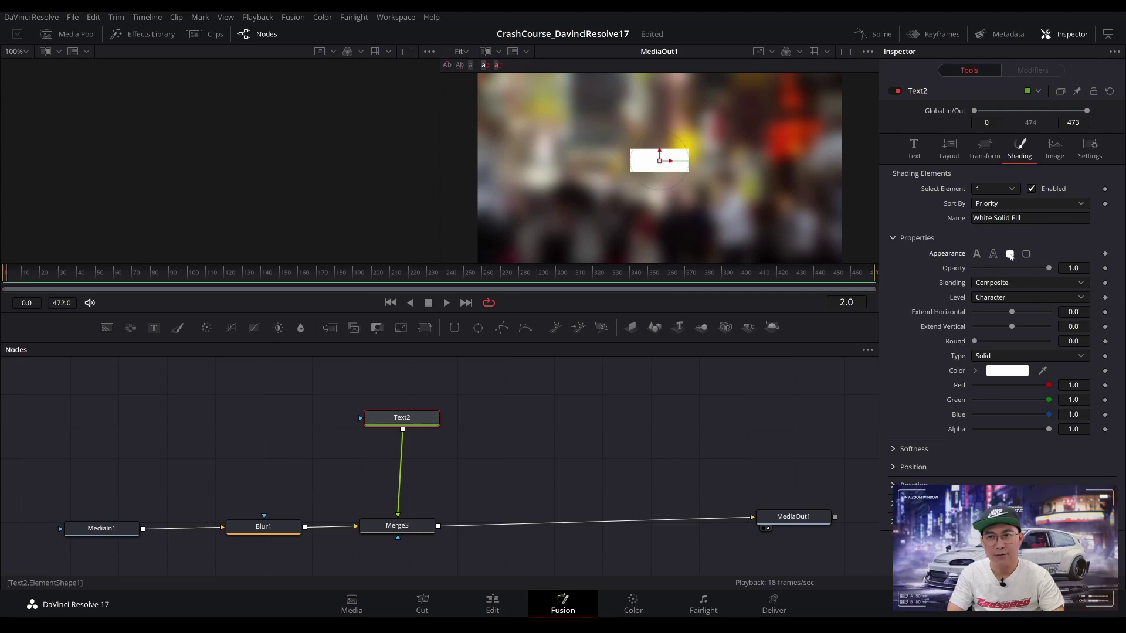
left_click(1027, 255)
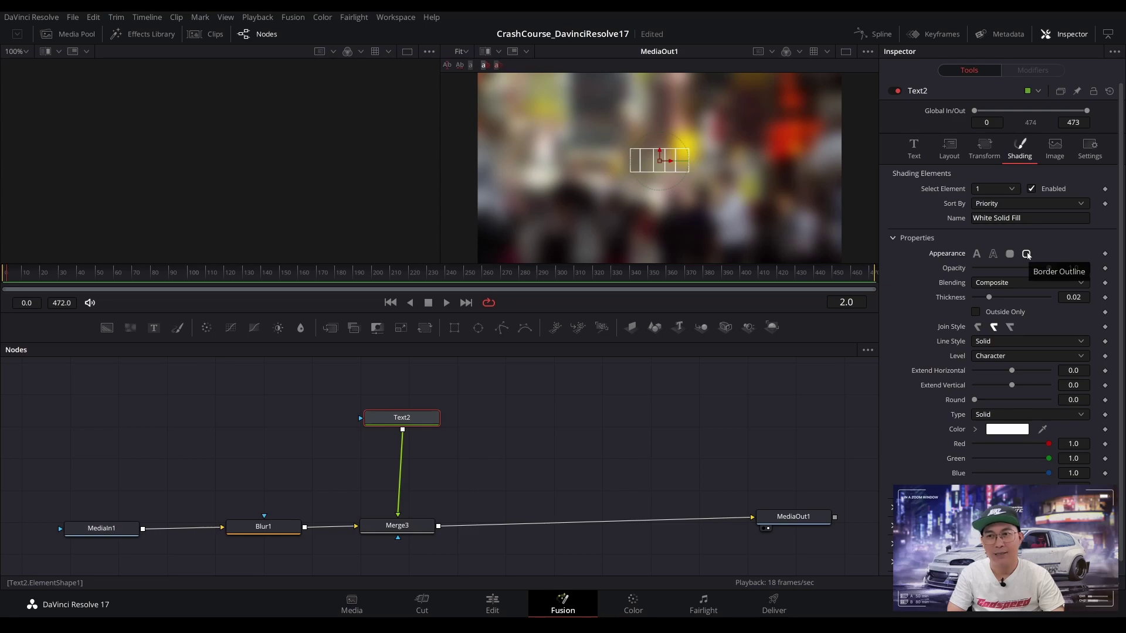
left_click(1010, 255)
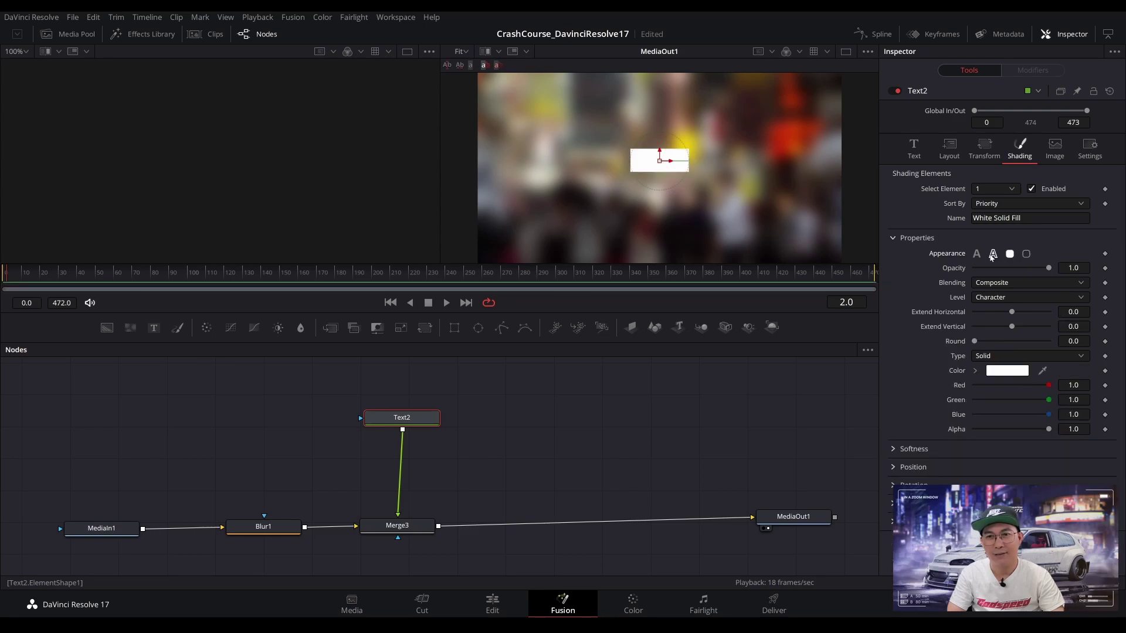
left_click(993, 254)
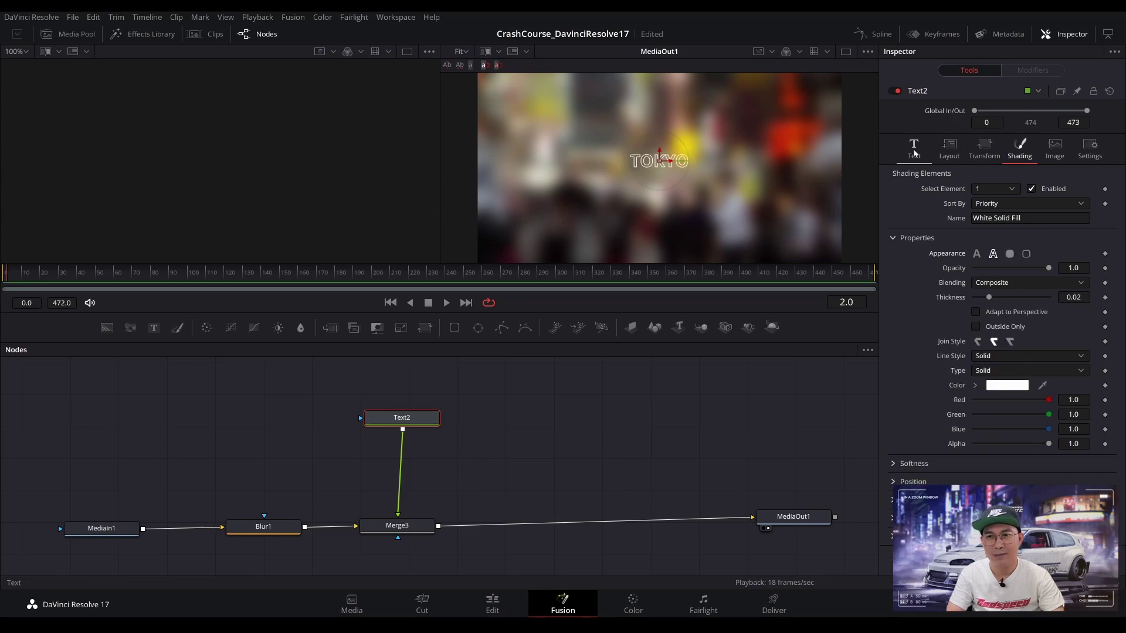
Enlarge the outlined TOKYO text to a size of about 0.417 and thicken its outline to about 0.034.
left_click(913, 148)
left_click_drag(988, 320, 1006, 322)
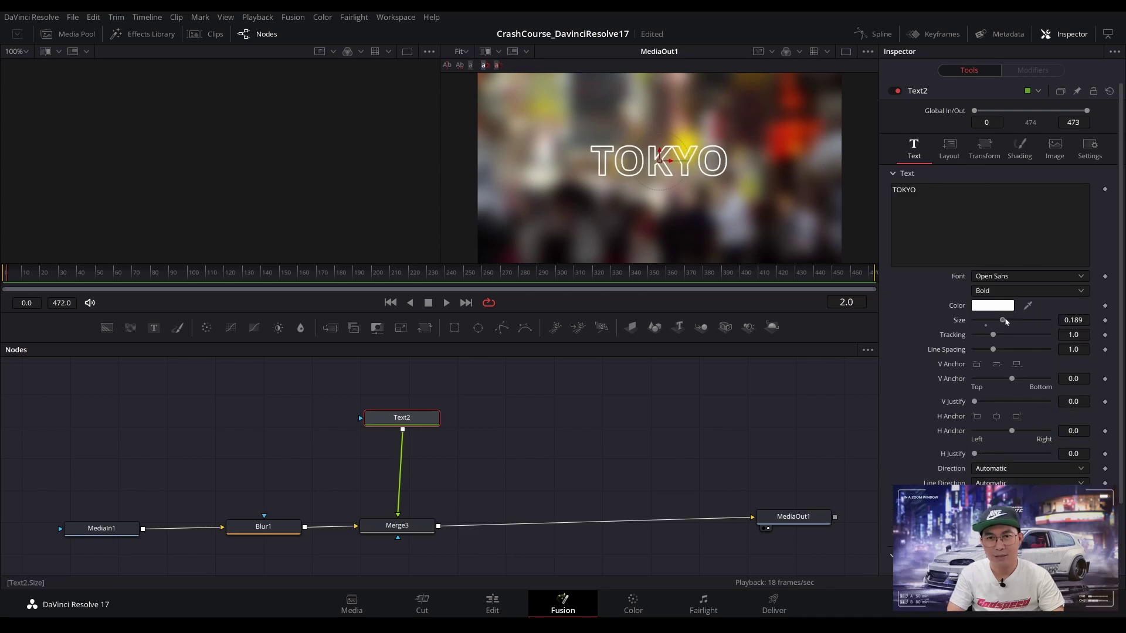
left_click(1021, 150)
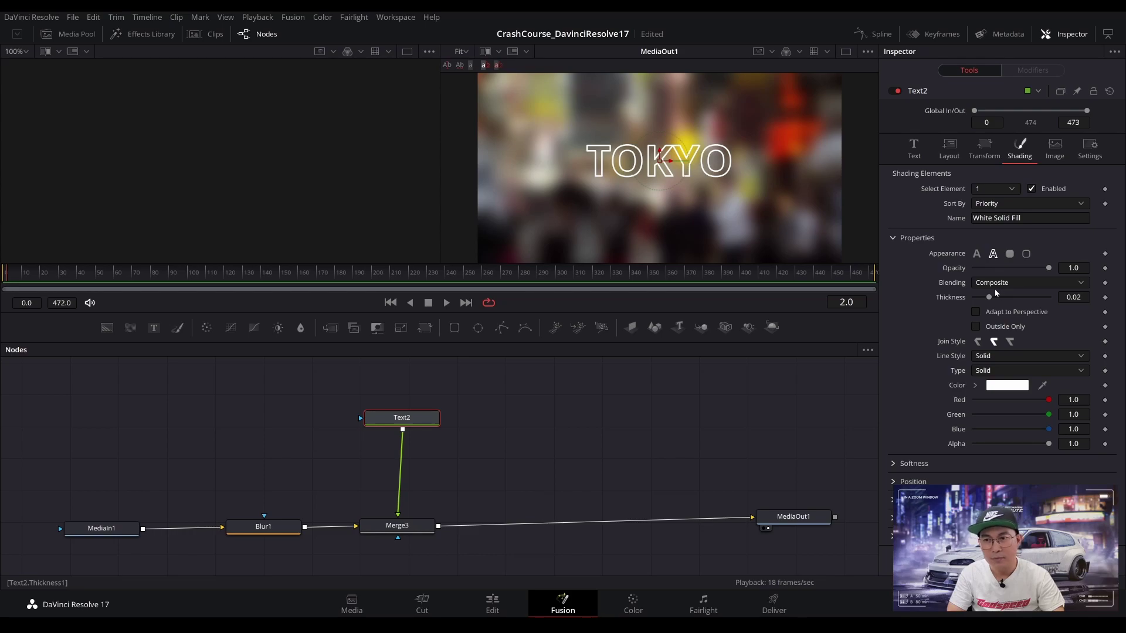
left_click_drag(991, 300, 1000, 301)
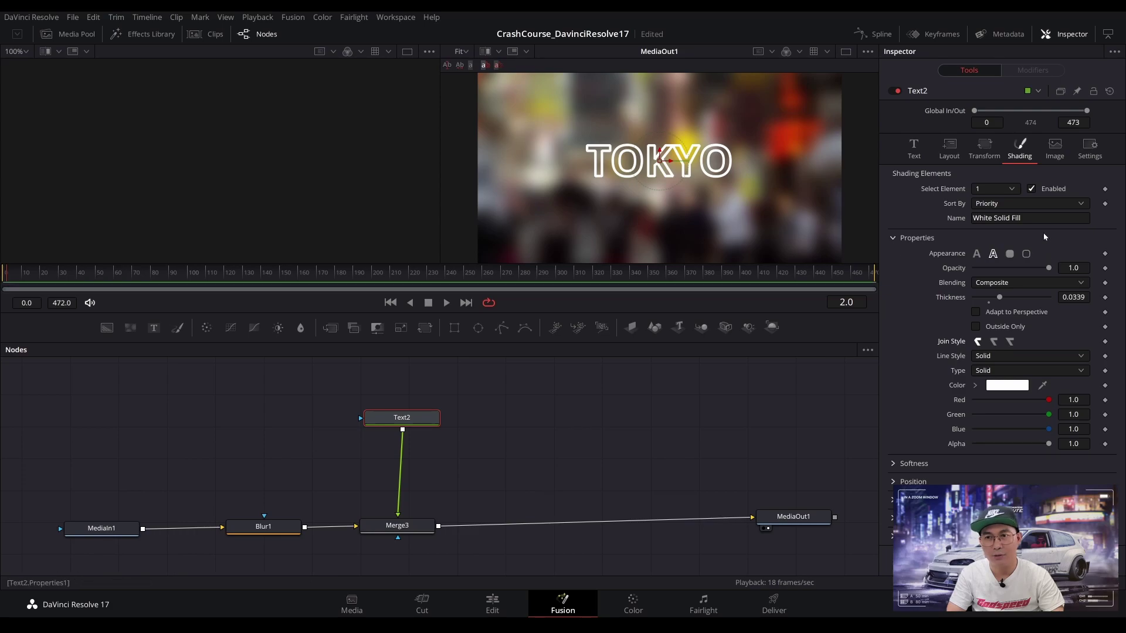
left_click(918, 150)
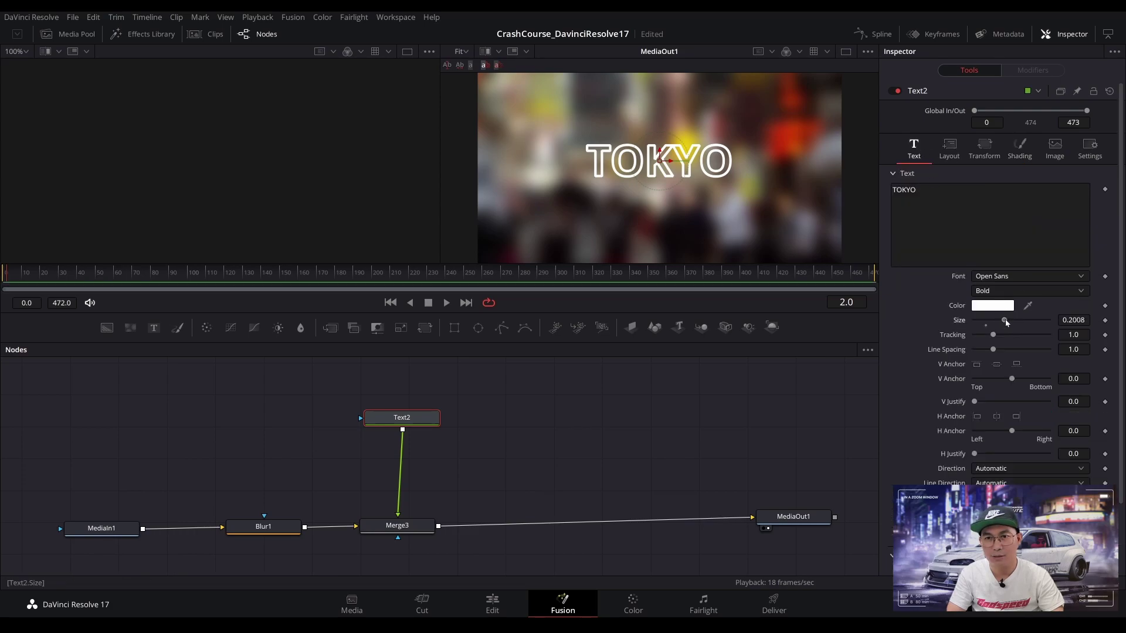
left_click_drag(1007, 322, 1038, 322)
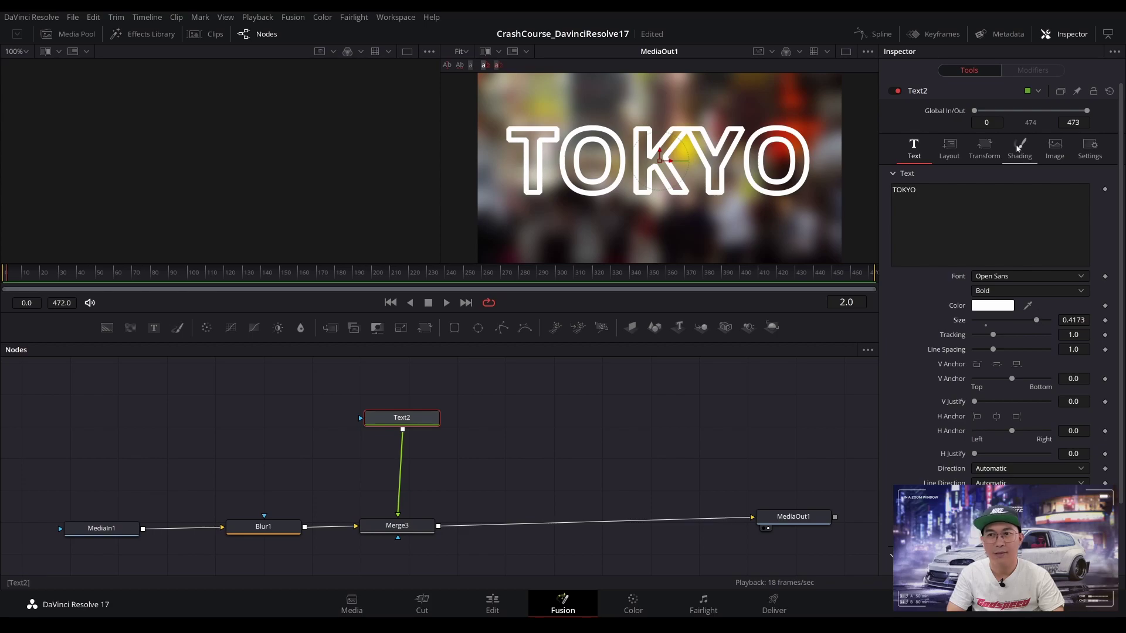
Compare the three join styles on Text2's outline corners and thin the outline to about 0.017.
left_click(1019, 148)
left_click(994, 344)
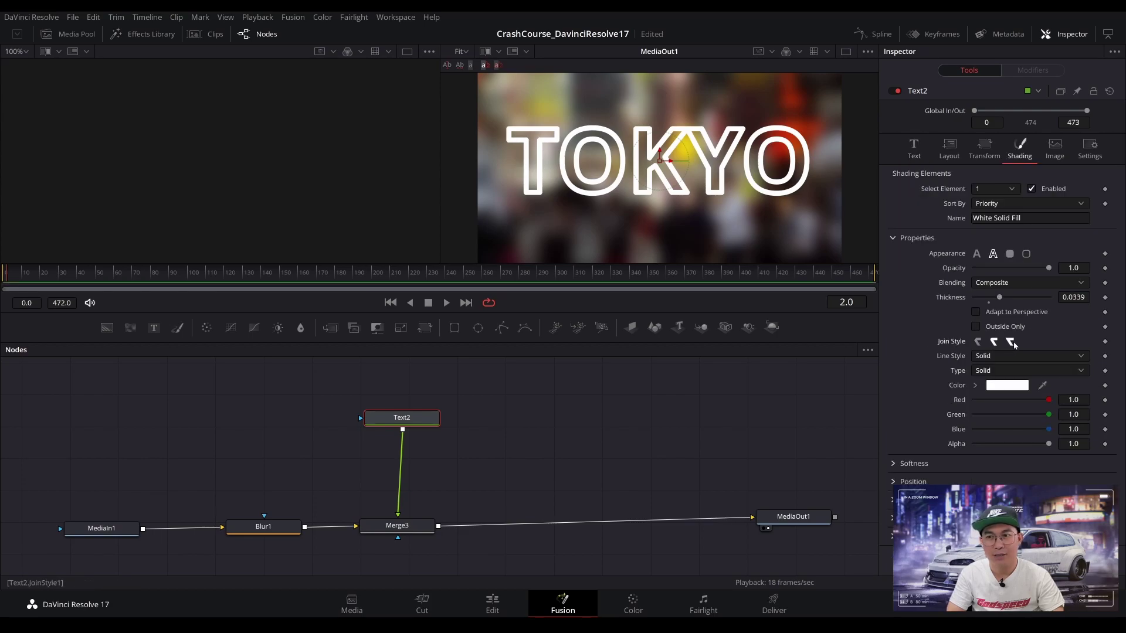
left_click(1012, 344)
left_click(995, 344)
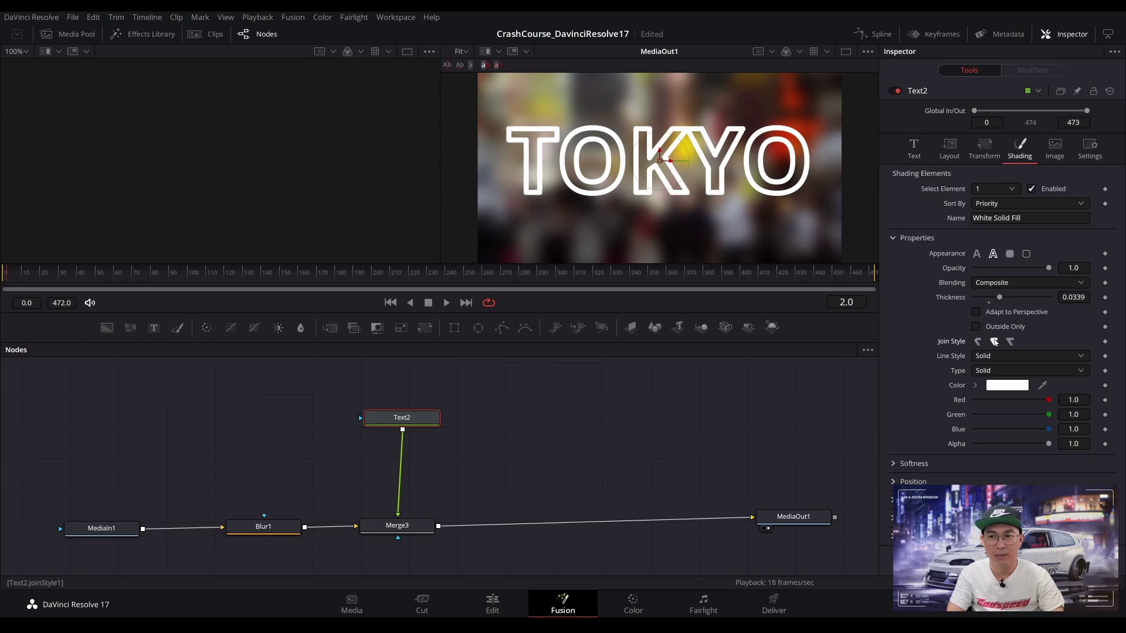
left_click(980, 342)
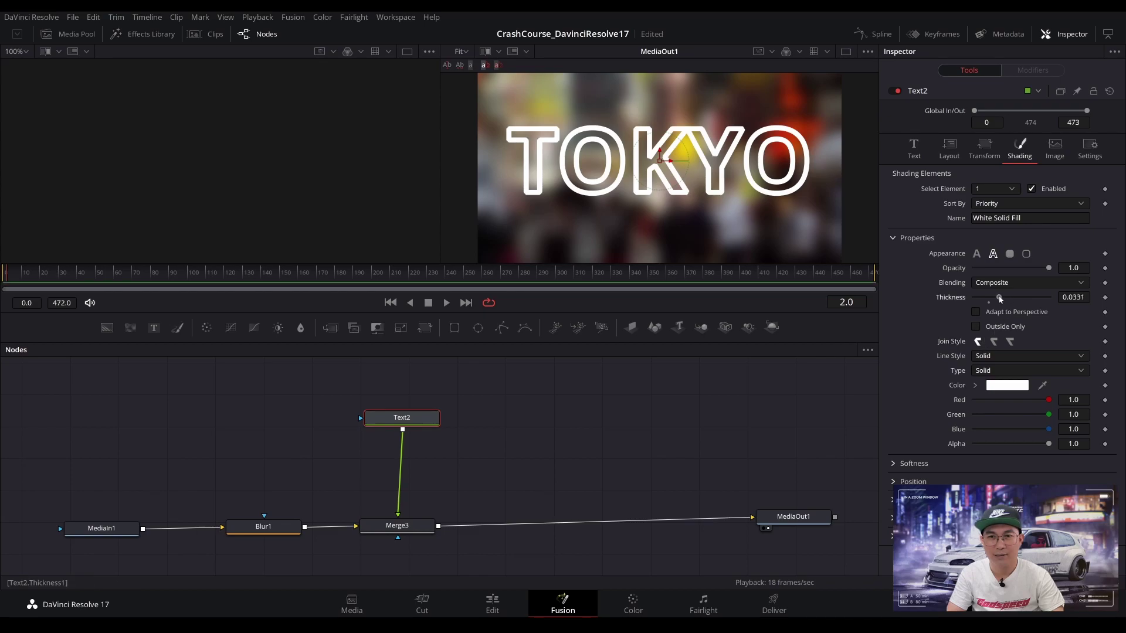
mouse_move(1000, 299)
left_mouse_down()
mouse_move(977, 299)
mouse_move(991, 300)
left_mouse_up()
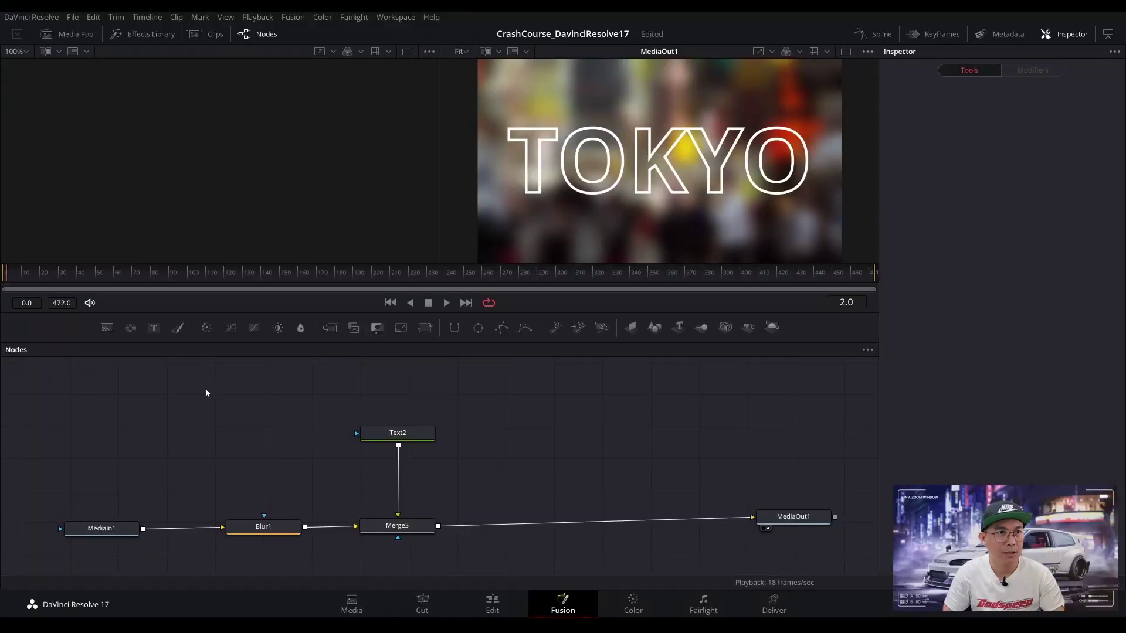
Add an sStar node from the Effects Library's Shape tools and place it unconnected in the space above Merge3 and MediaOut1.
left_click(144, 35)
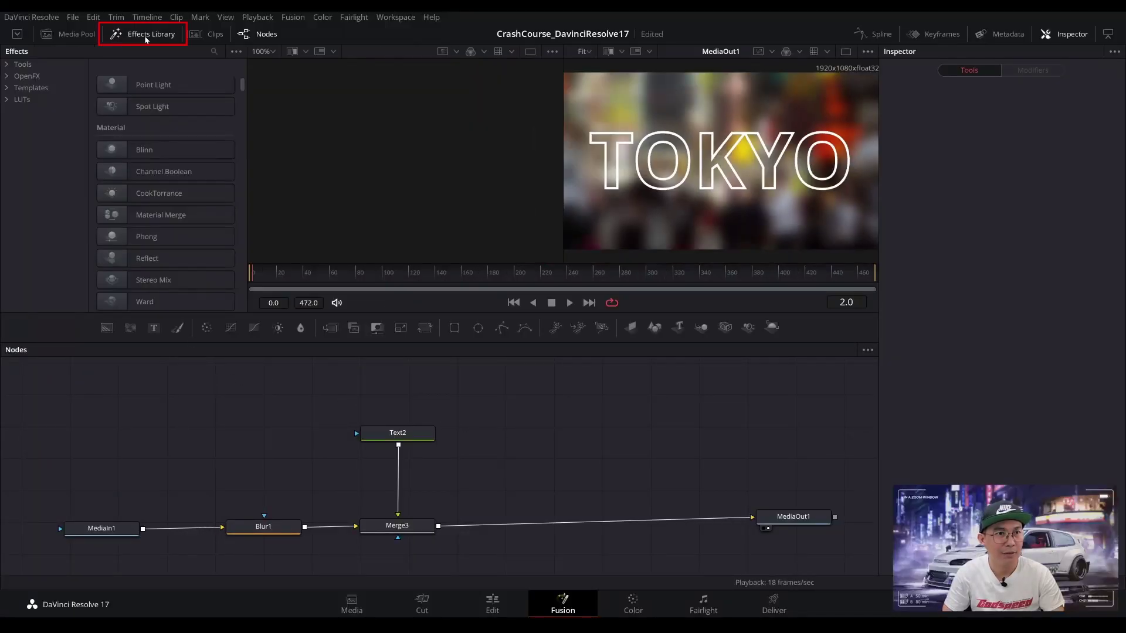
left_click(26, 67)
left_click(6, 65)
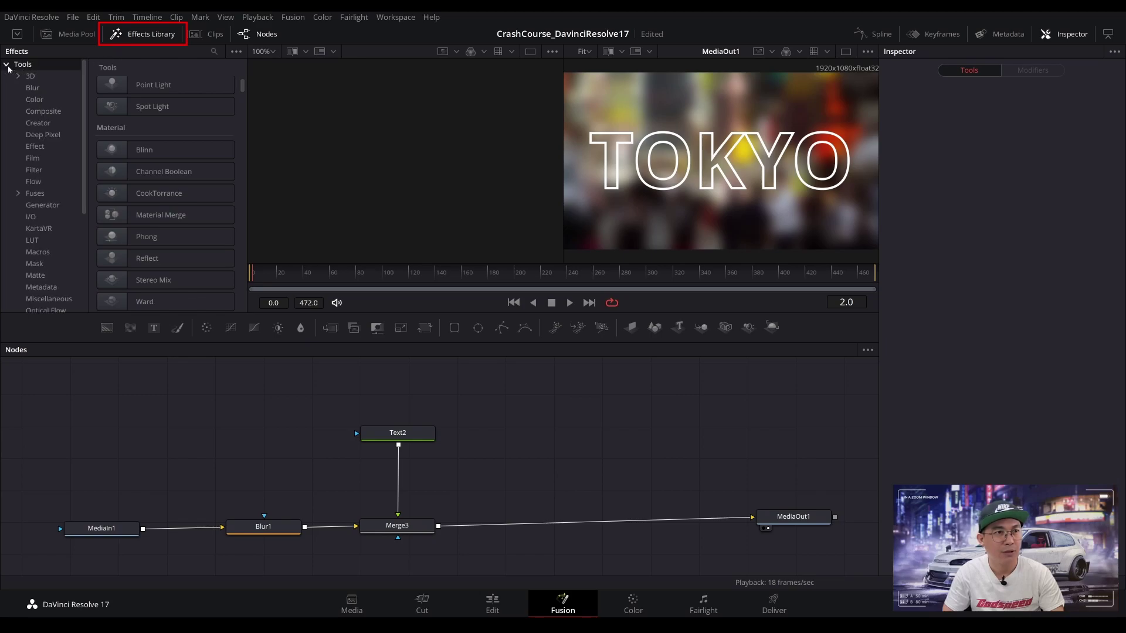
left_click_drag(85, 79, 88, 189)
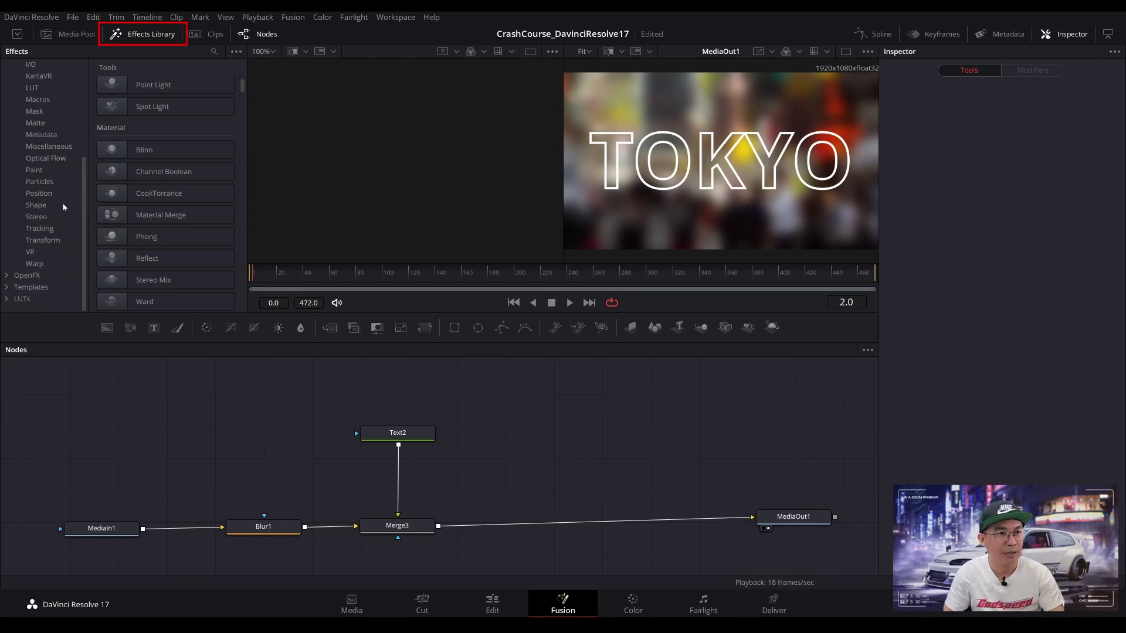
left_click(39, 206)
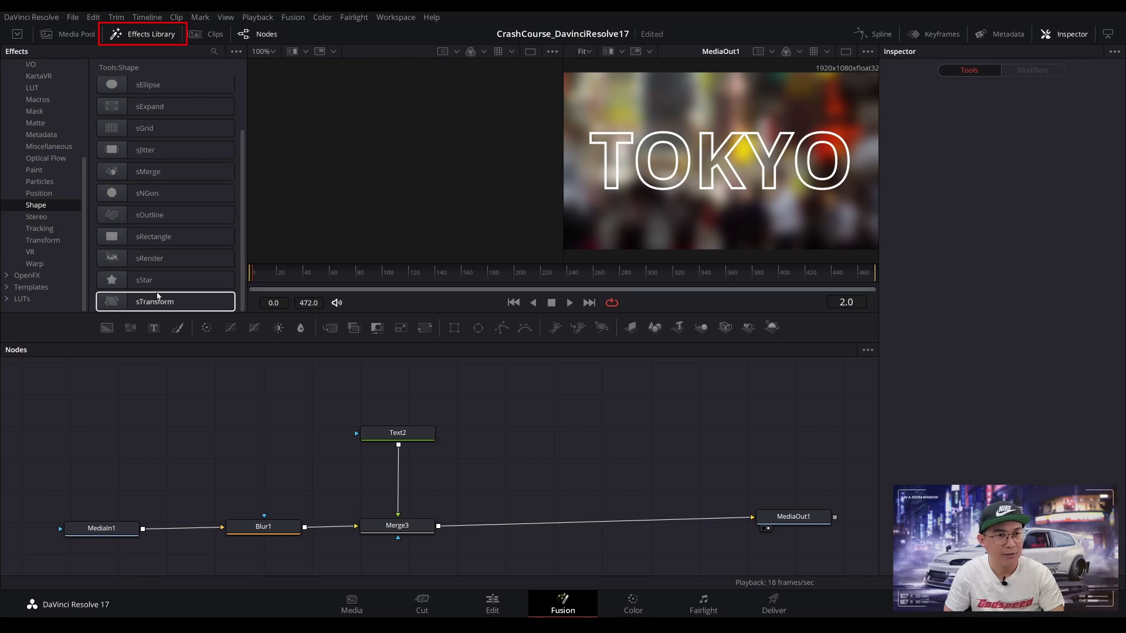
left_click(144, 280)
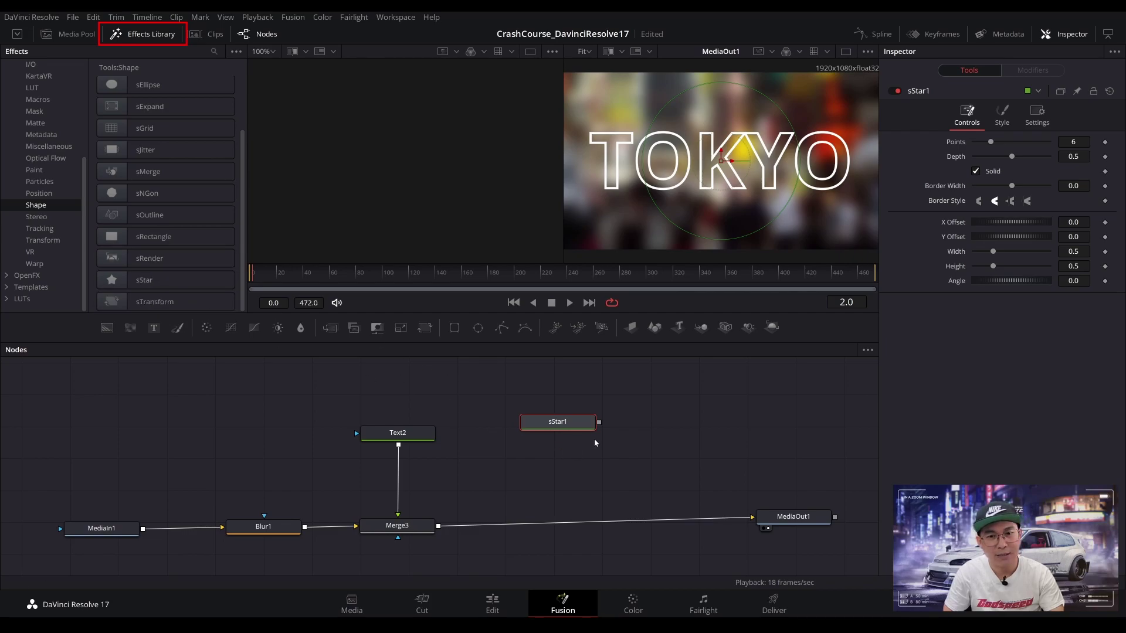
left_click_drag(568, 424, 590, 422)
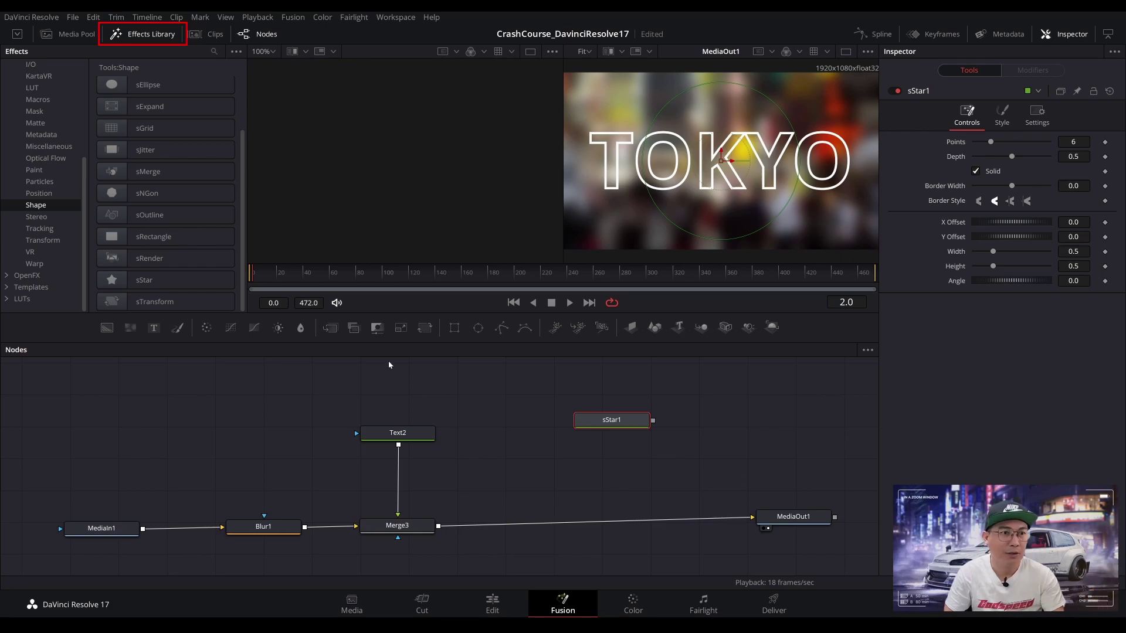
Attach an sRender node after sStar1 and merge its output over Blur1's output.
left_click(161, 259)
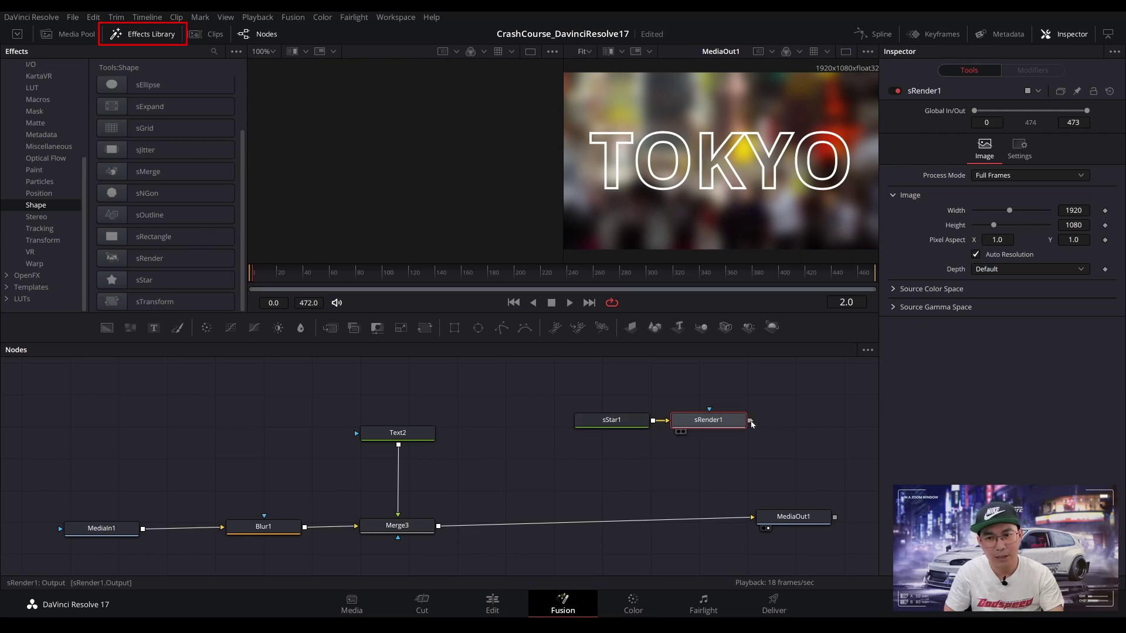
left_click_drag(751, 422, 761, 457)
left_click_drag(693, 500, 305, 528)
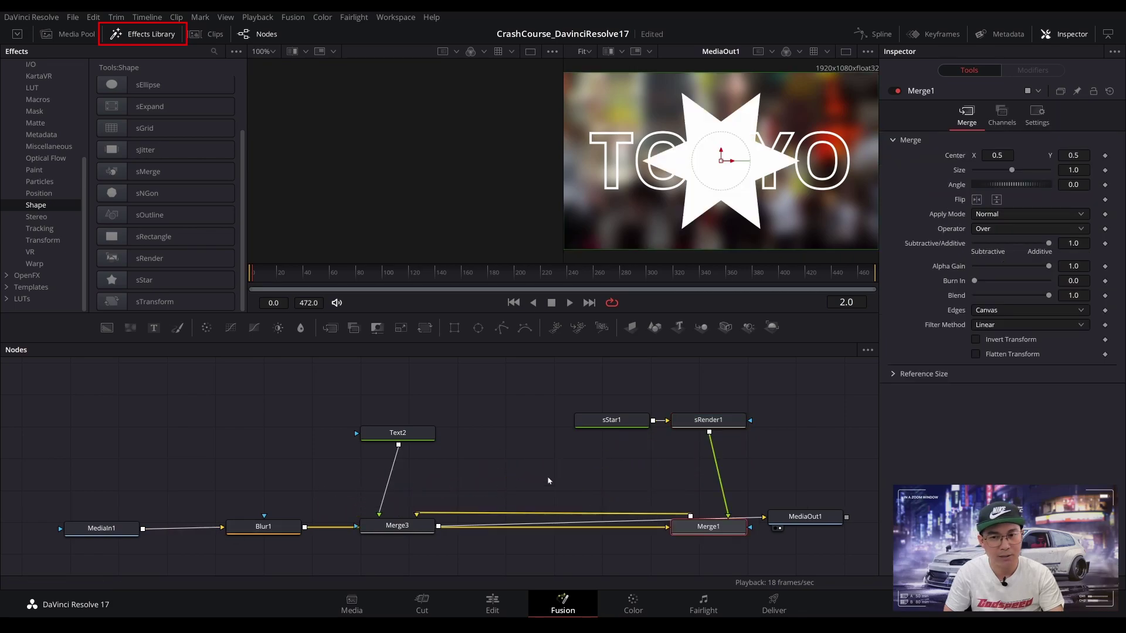
Relocate sStar1 and sRender1 above Blur1, and place Merge1 in line between Blur1 and Merge3.
left_click_drag(630, 425, 244, 401)
left_click_drag(708, 421, 232, 438)
left_click_drag(717, 533, 307, 498)
left_click_drag(398, 526, 581, 524)
left_click_drag(298, 491, 379, 527)
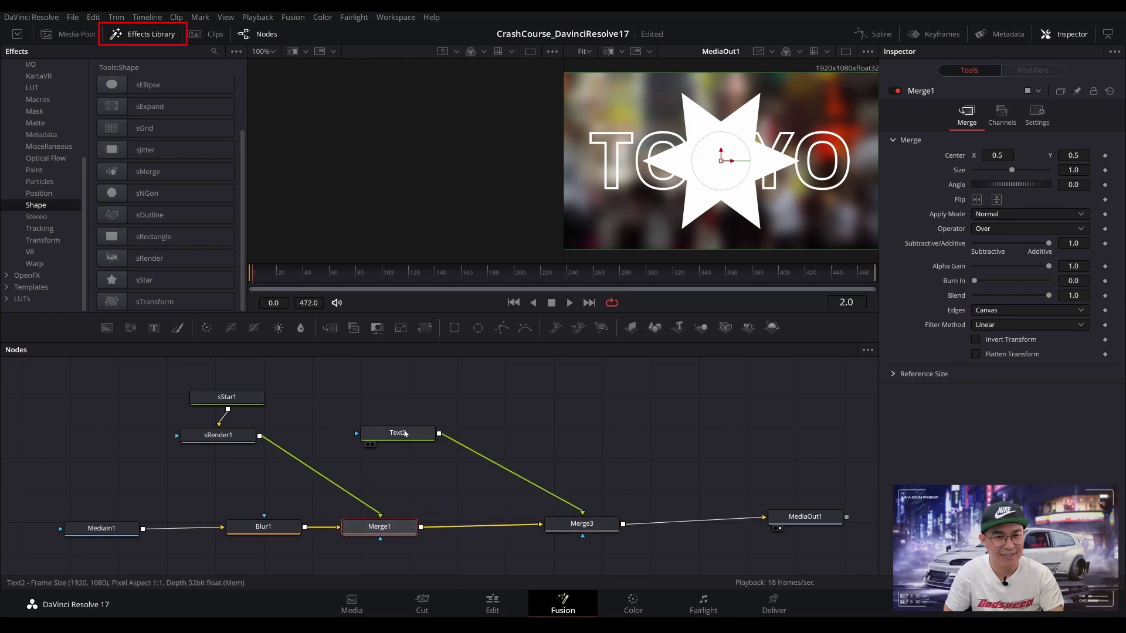
Align Text2 above Merge3, stack sStar1 and sRender1 above Merge1, and shift Blur1 closer to MediaIn1.
left_click_drag(430, 438, 620, 438)
left_click_drag(166, 368, 289, 466)
left_click_drag(262, 441, 428, 457)
left_click_drag(394, 531, 396, 528)
left_click_drag(403, 457, 400, 416)
left_click_drag(274, 535, 260, 527)
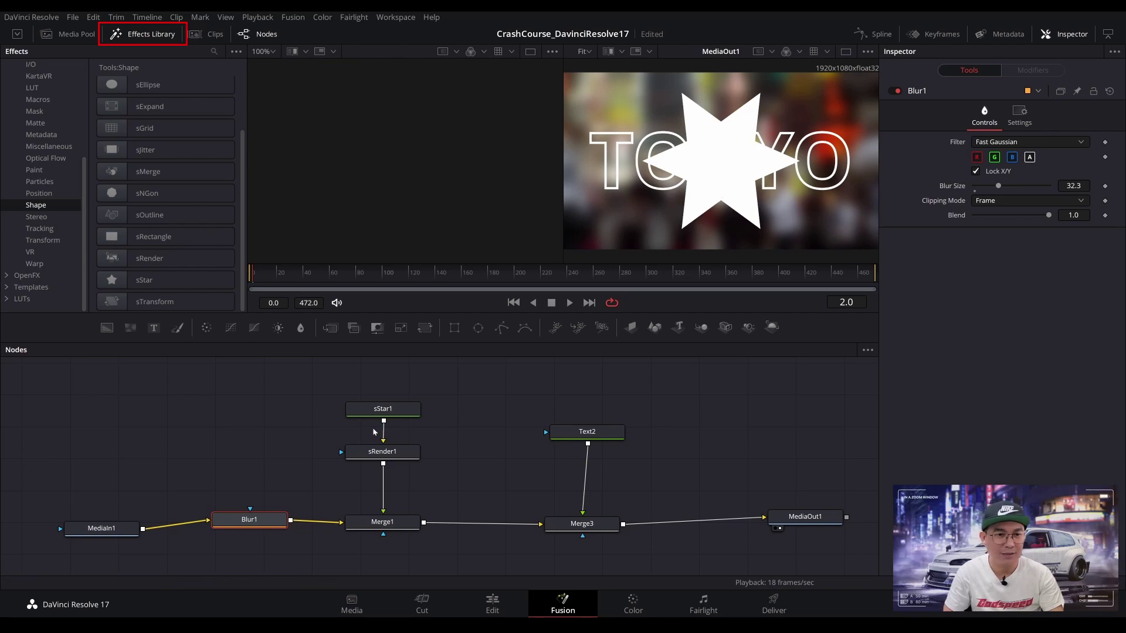
Review sStar1's settings and increase its border width to enlarge the star with rounded points.
left_click(393, 410)
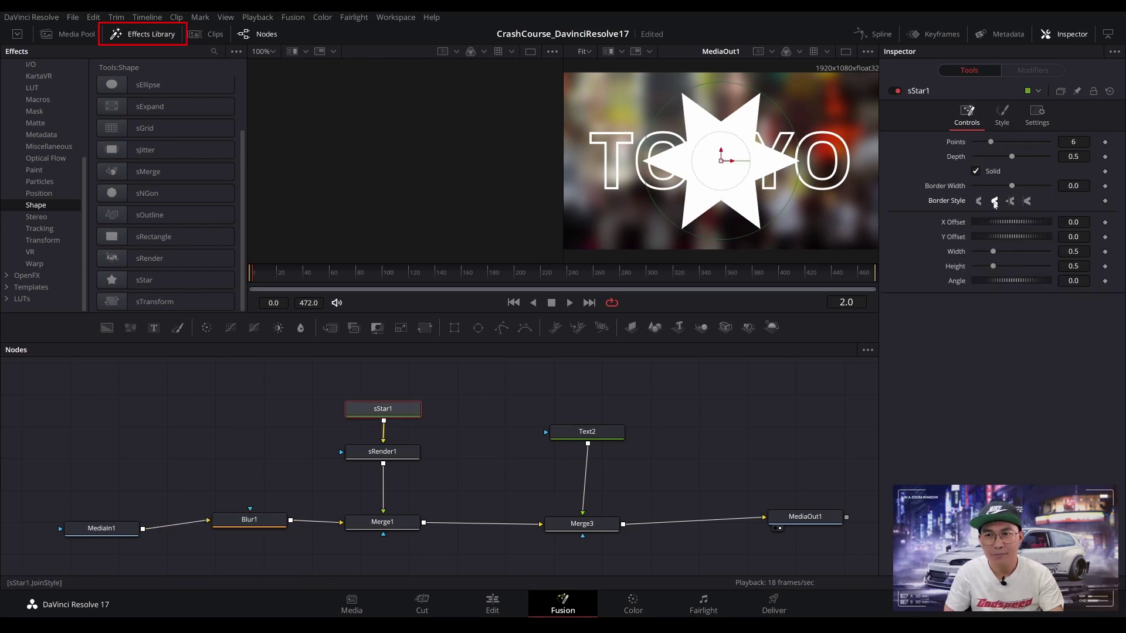
left_click(1037, 114)
left_click(967, 114)
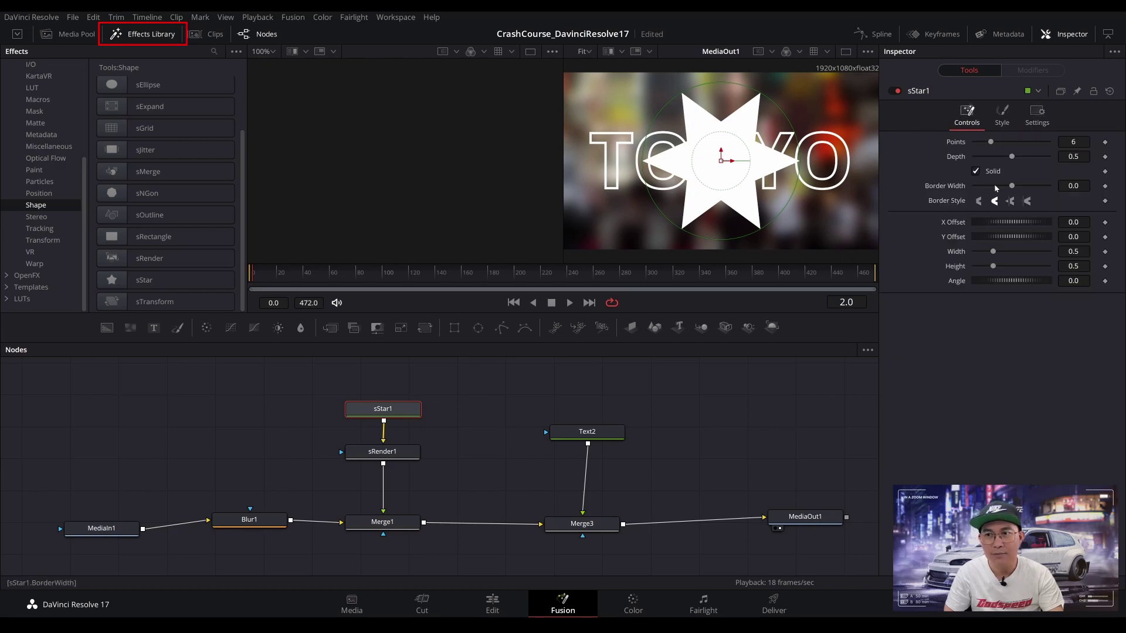
mouse_move(1013, 188)
left_mouse_down()
mouse_move(992, 188)
mouse_move(1047, 188)
mouse_move(1005, 188)
mouse_move(1020, 187)
left_mouse_up()
Delete Text2 and its Merge3 node, keeping the star merged over the blurred clip.
left_click(548, 431)
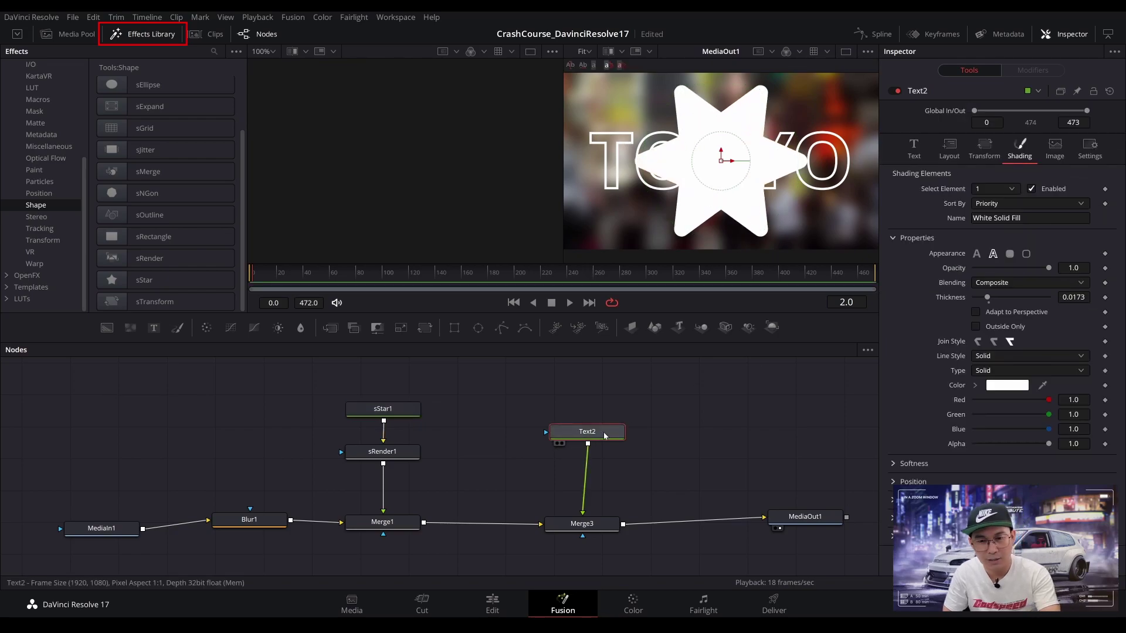
key("Delete")
left_click(586, 525)
key("Delete")
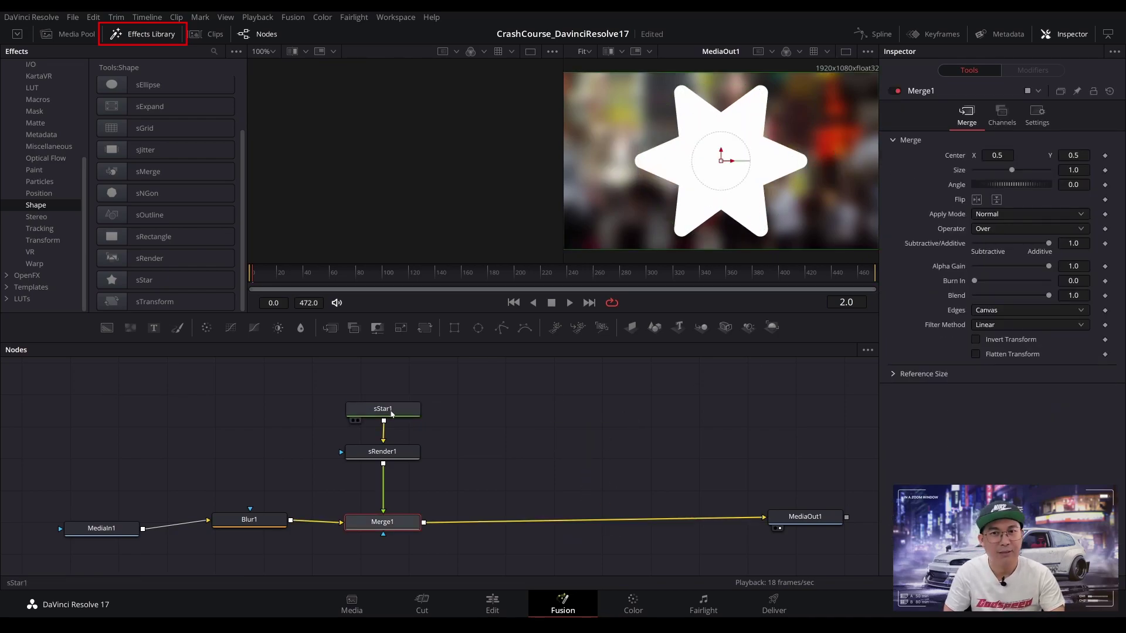
Reshape sStar1 to 9 points, depth 0.417 and border width -0.034, with a sharp-cornered border style.
left_click(383, 409)
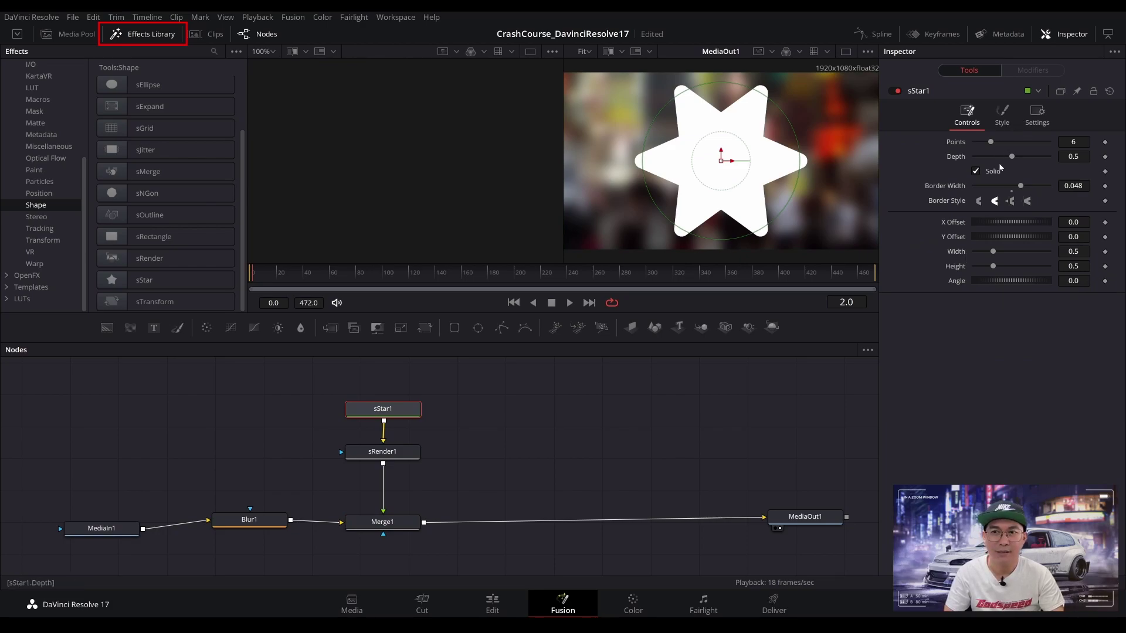
left_click_drag(1024, 185, 1003, 206)
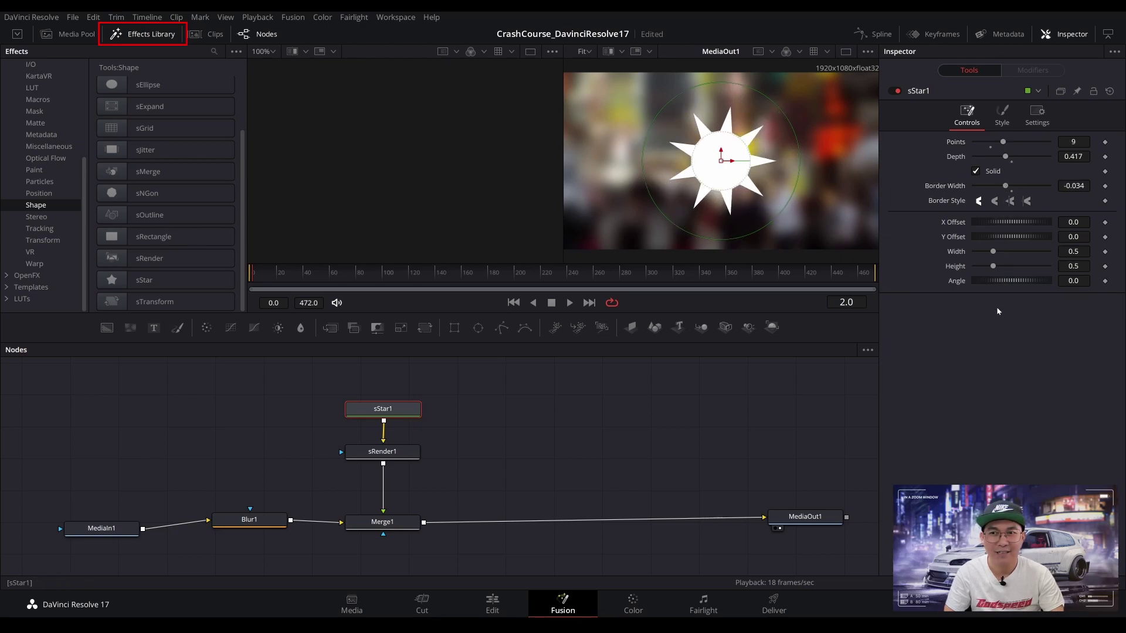
left_click(42, 124)
left_click(35, 111)
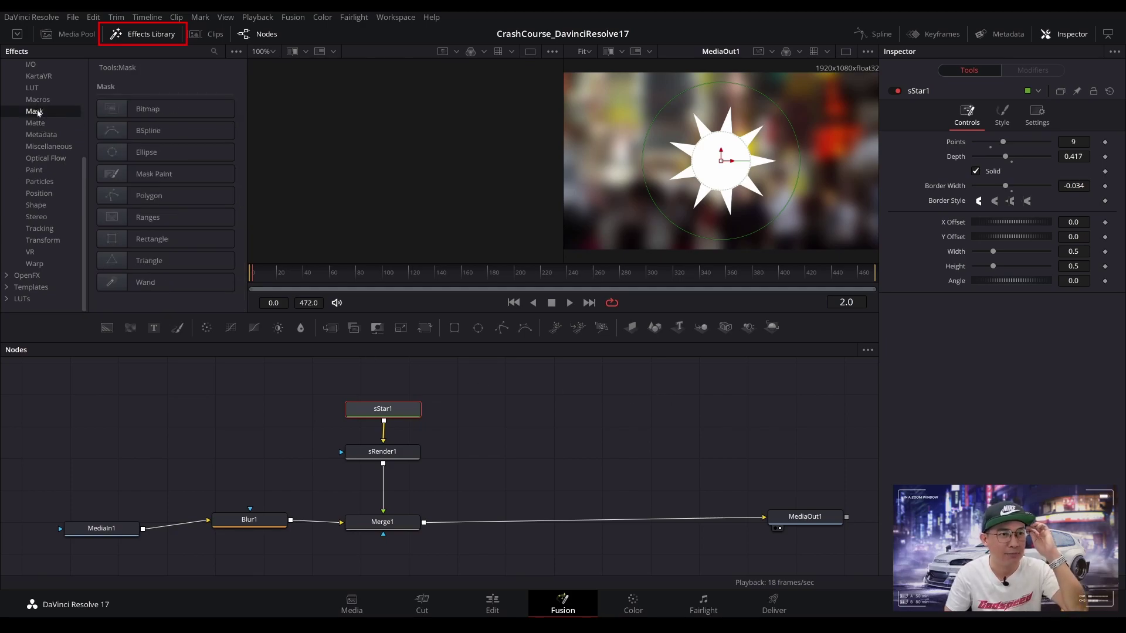
left_click(39, 100)
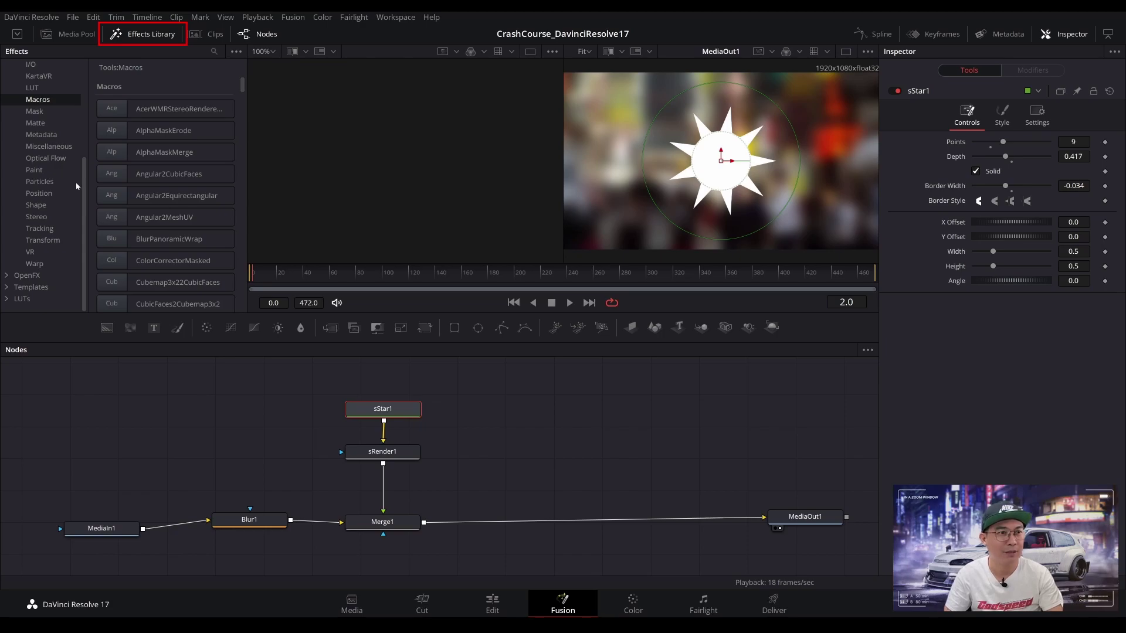
scroll(84, 143, "up", 4)
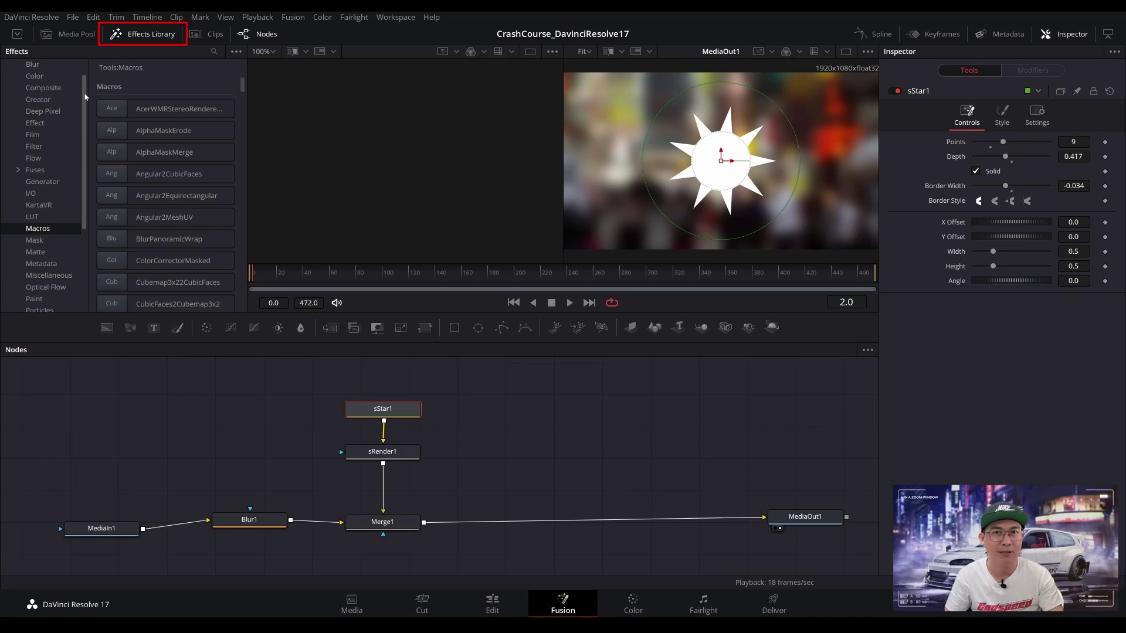
scroll(41, 205, "down", 4)
Move sStar1 beside sRender1, insert an sMerge node between them, and connect a new sEllipse node to the sMerge.
left_click(36, 205)
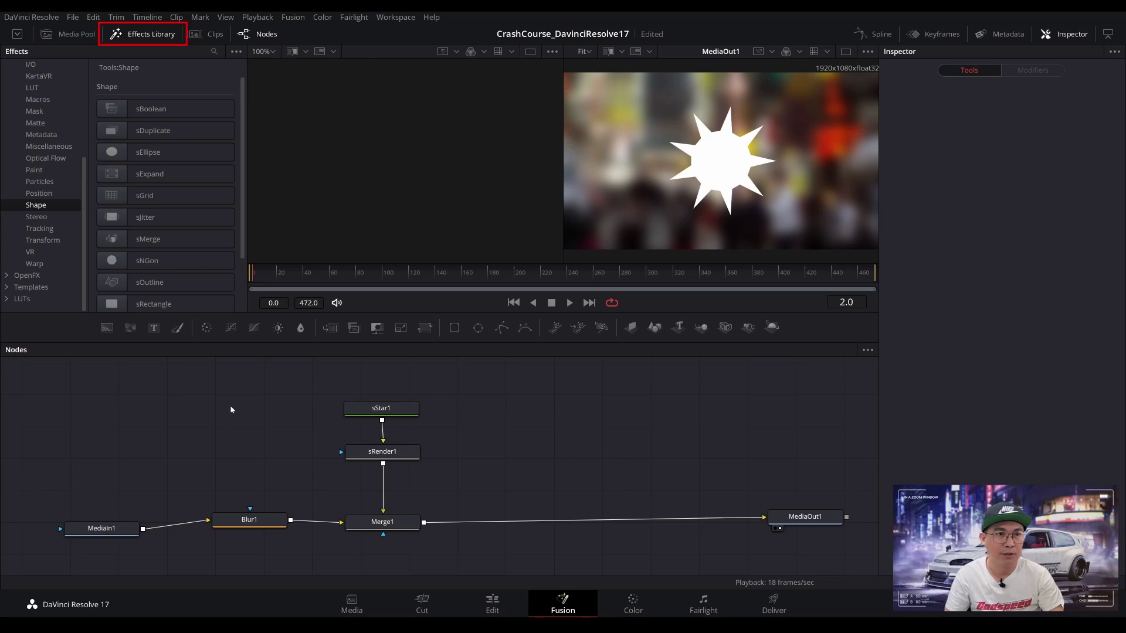
left_click_drag(385, 417, 157, 452)
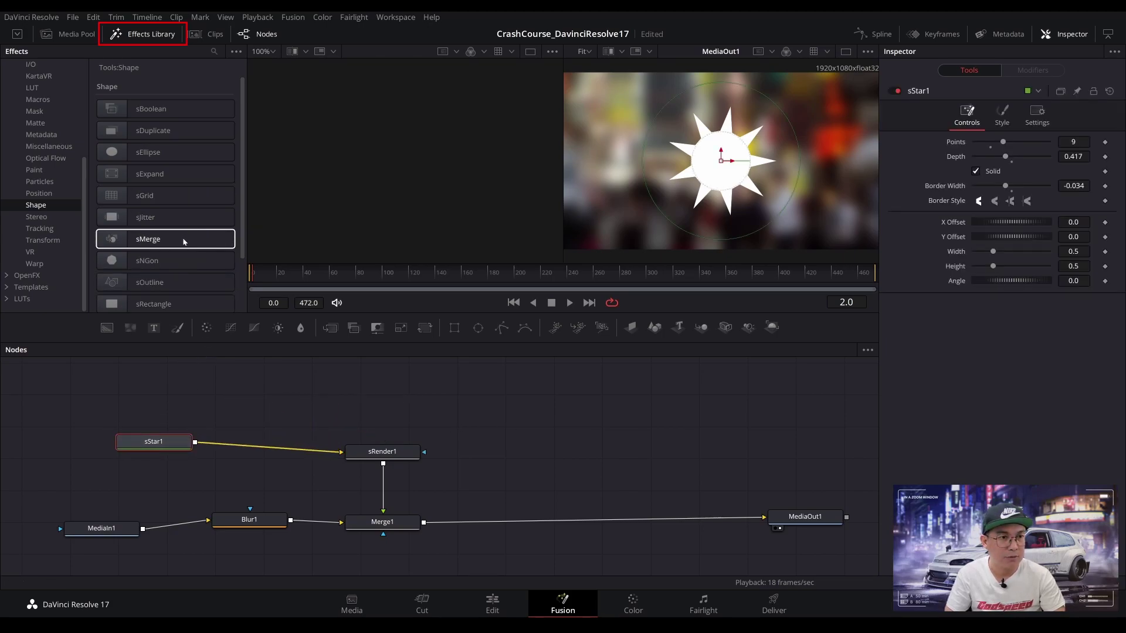
left_click_drag(183, 241, 274, 452)
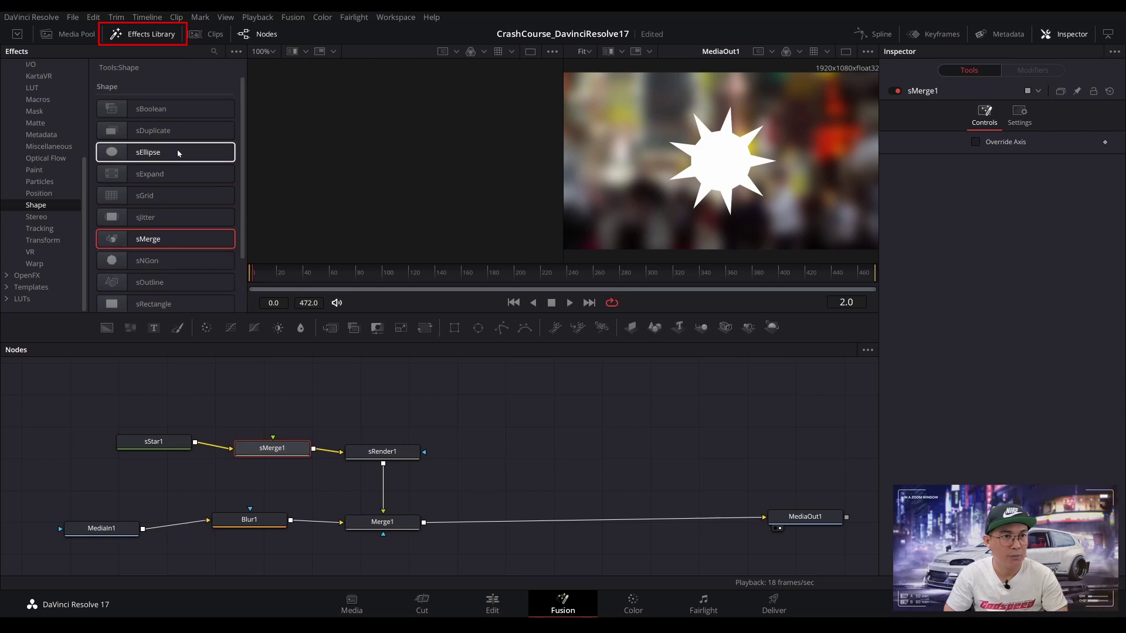
left_click_drag(176, 151, 281, 447)
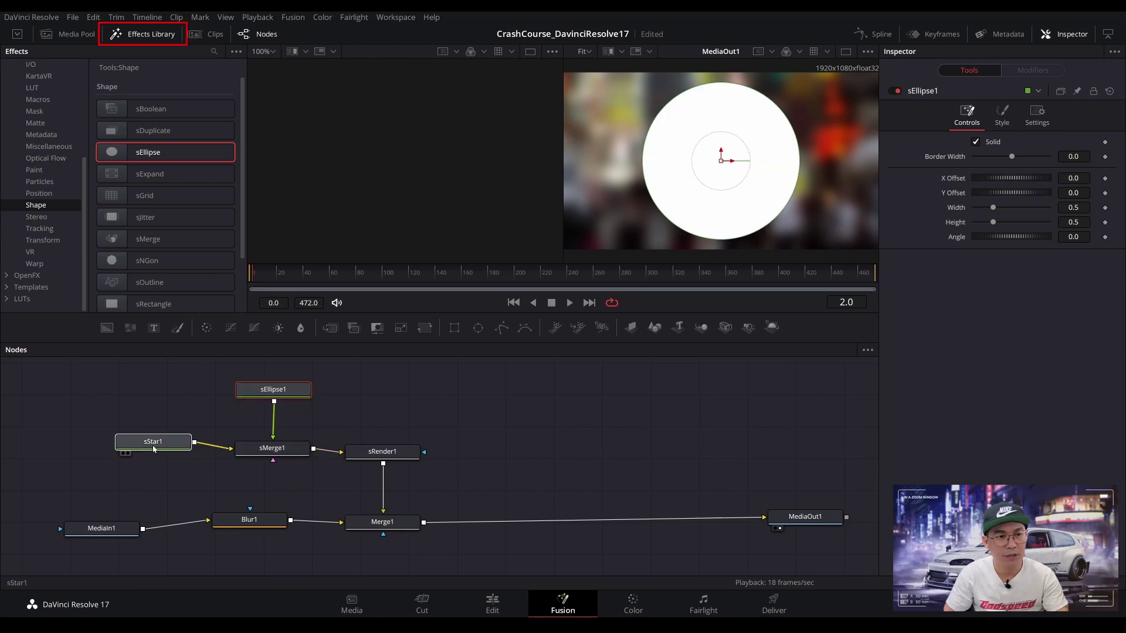
Set sStar1 to 8 points with depth about 0.39, and shrink sEllipse1 with a border width of -0.2.
left_click_drag(153, 442, 143, 449)
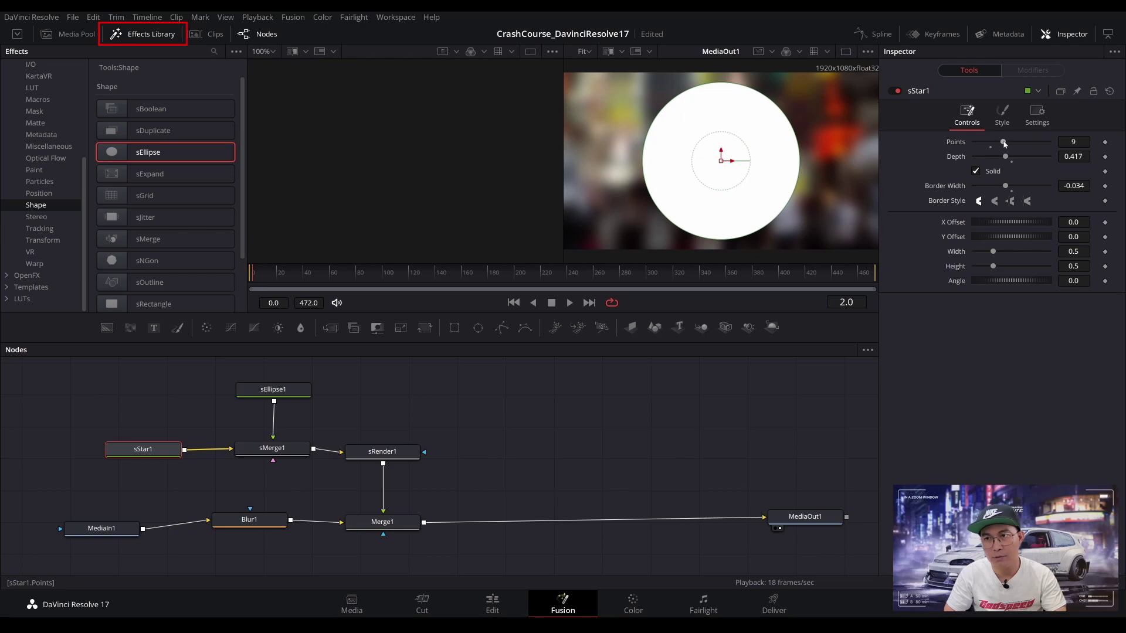
left_click_drag(1007, 159, 1005, 161)
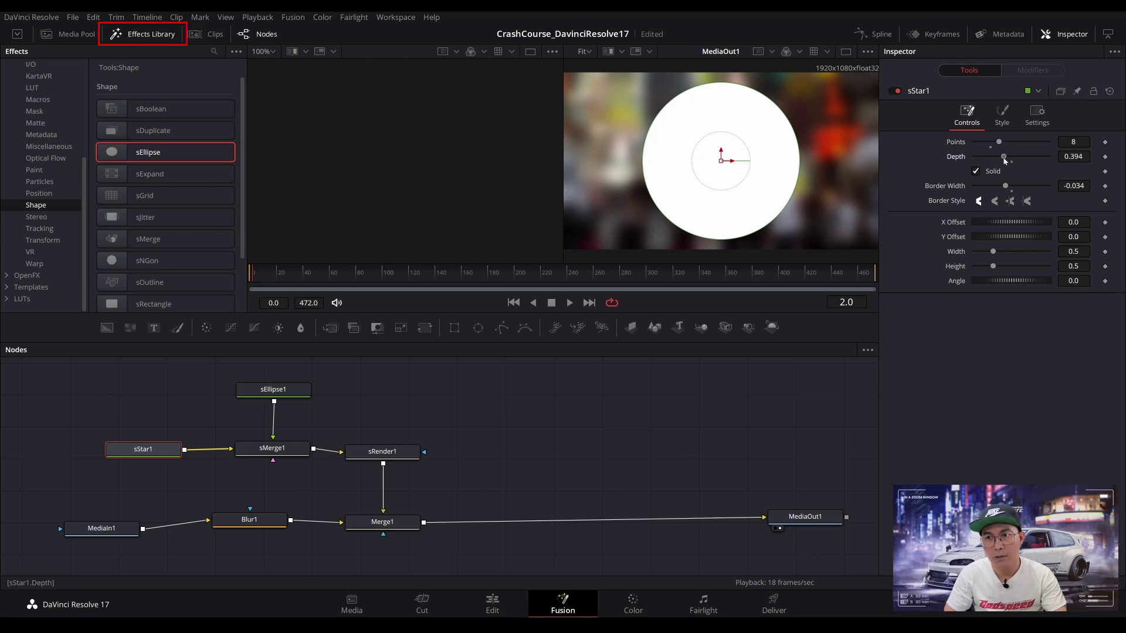
left_click(273, 390)
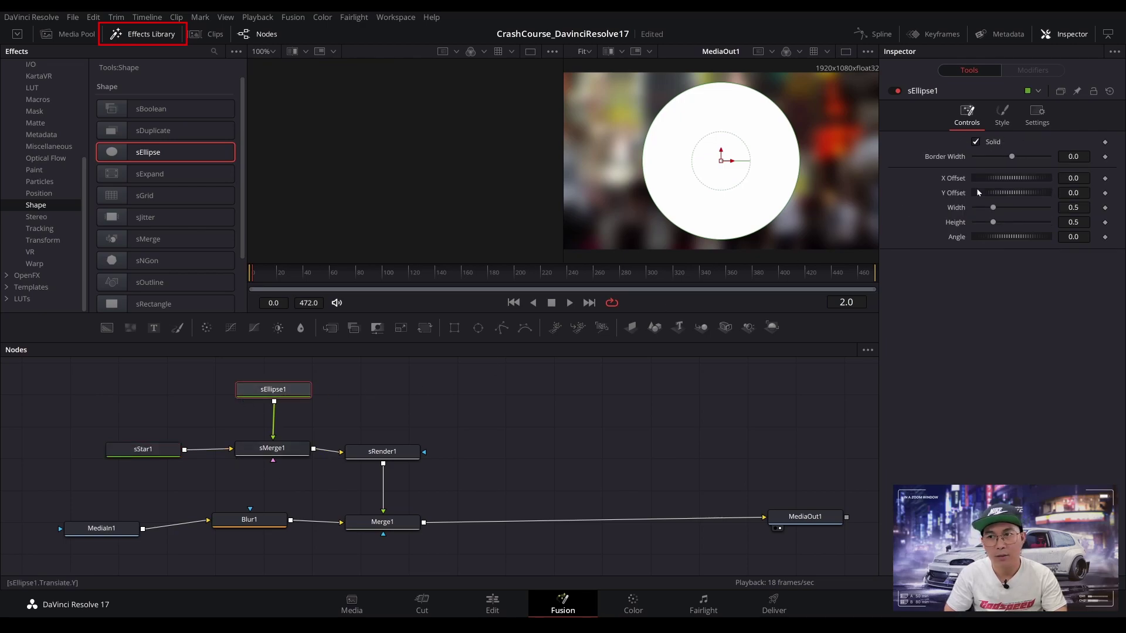
left_click_drag(1013, 157, 973, 165)
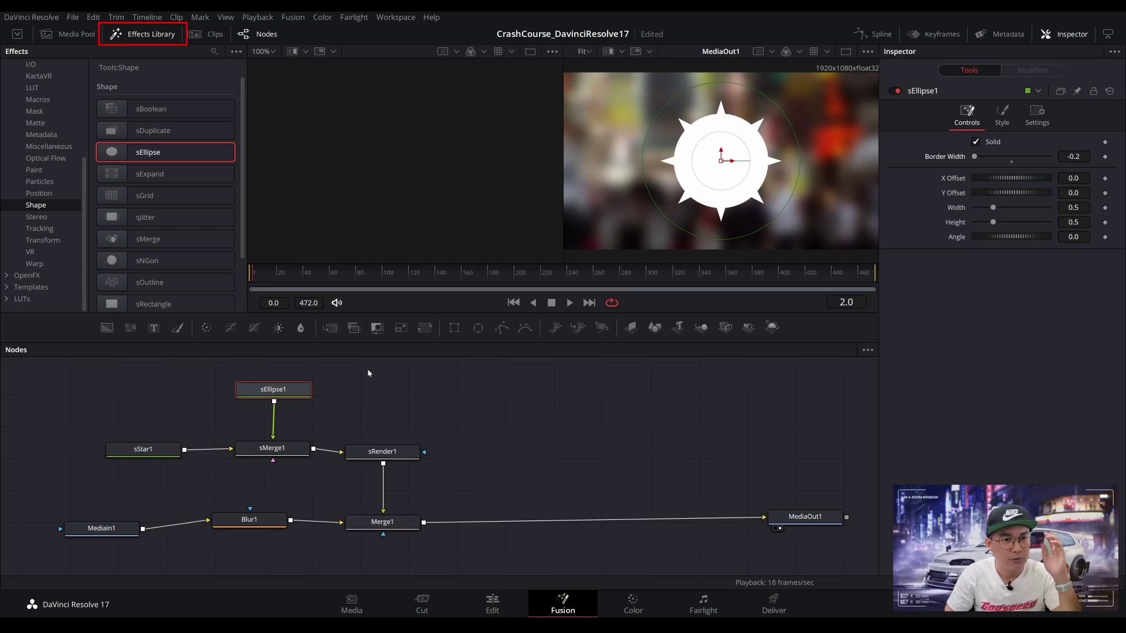
Add an sDuplicate node after sEllipse1 with 5 copies, X offset 0.11, Y offset -0.03 and X size 0.7.
left_click(151, 130)
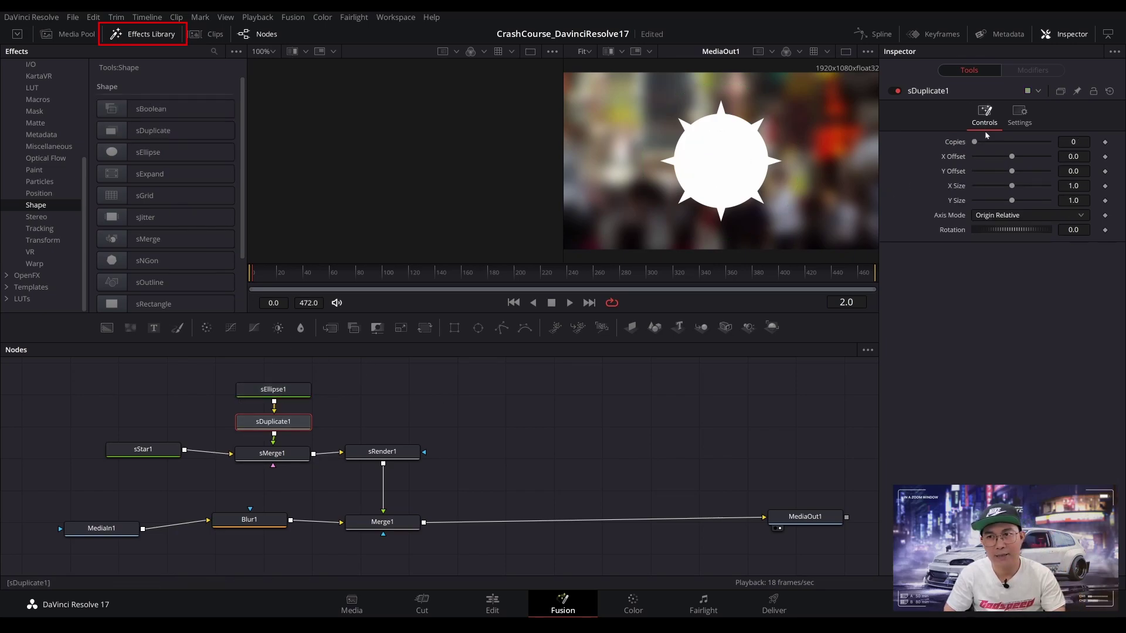
left_click_drag(1014, 157, 1002, 187)
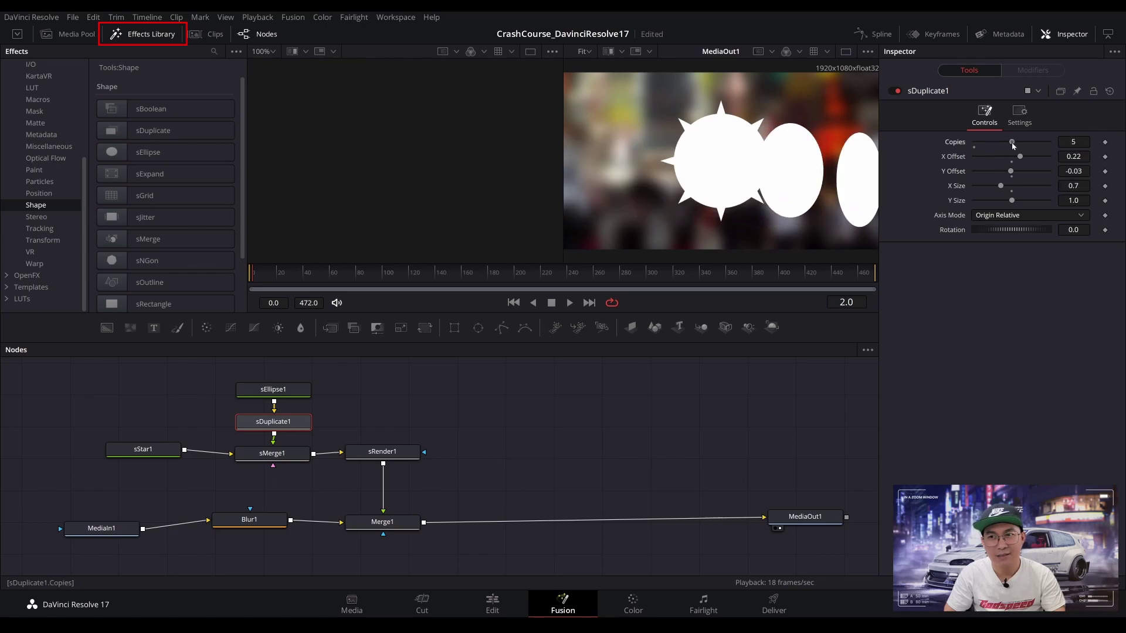
mouse_move(1020, 157)
left_mouse_down()
mouse_move(1003, 144)
mouse_move(1012, 143)
left_mouse_up()
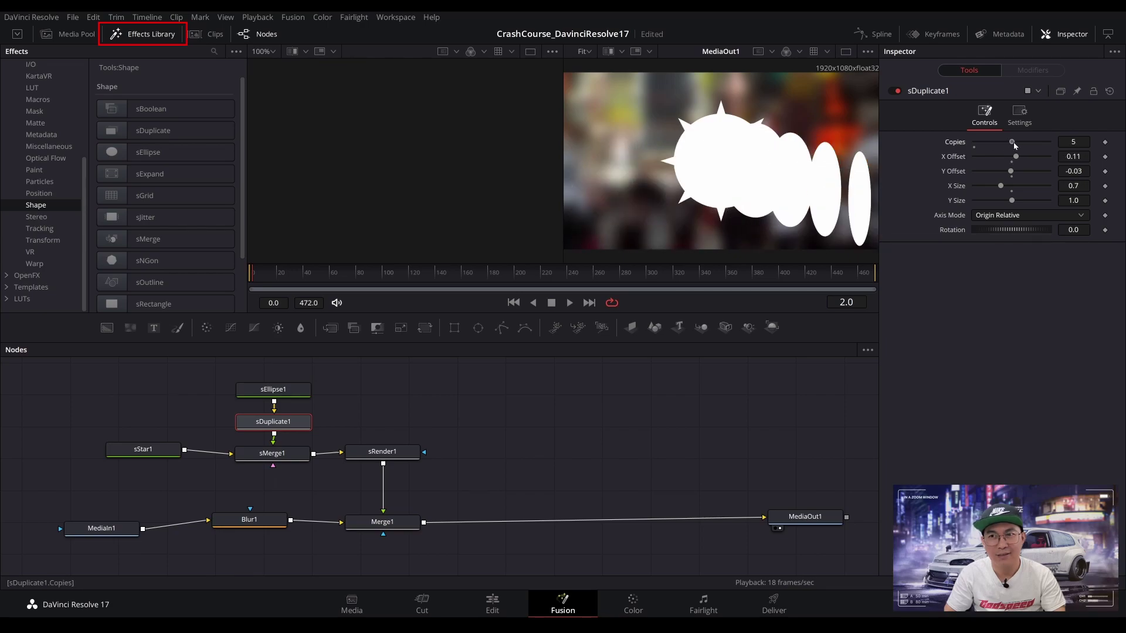
Bring MediaOut1 closer to Merge1 and toggle its output on and off in the two viewers.
left_click_drag(795, 518, 643, 481)
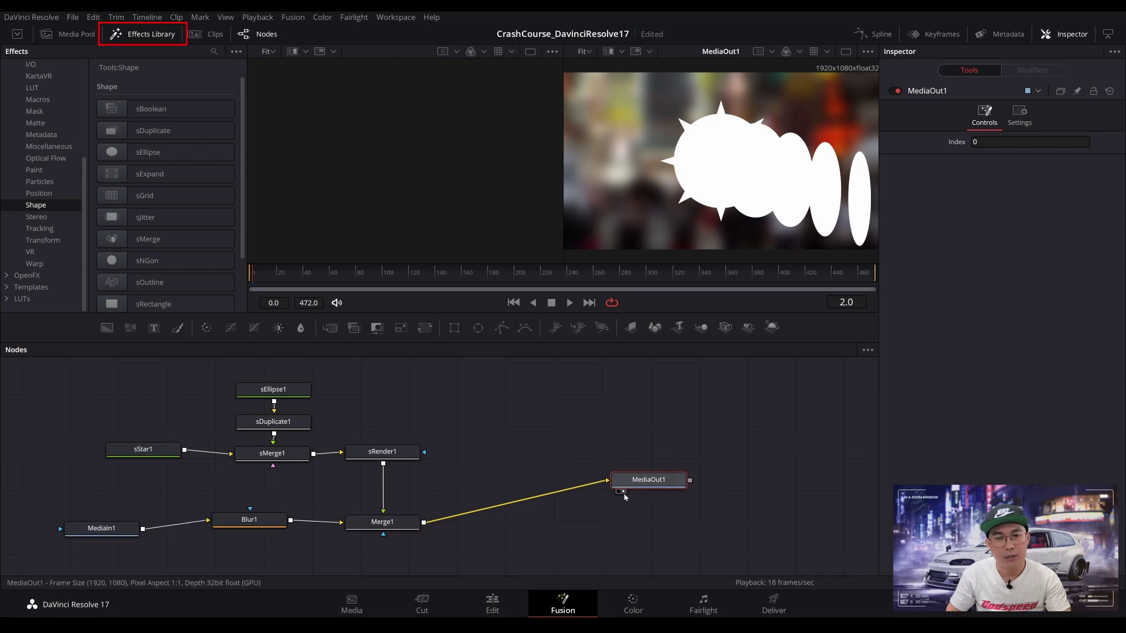
left_click(624, 493)
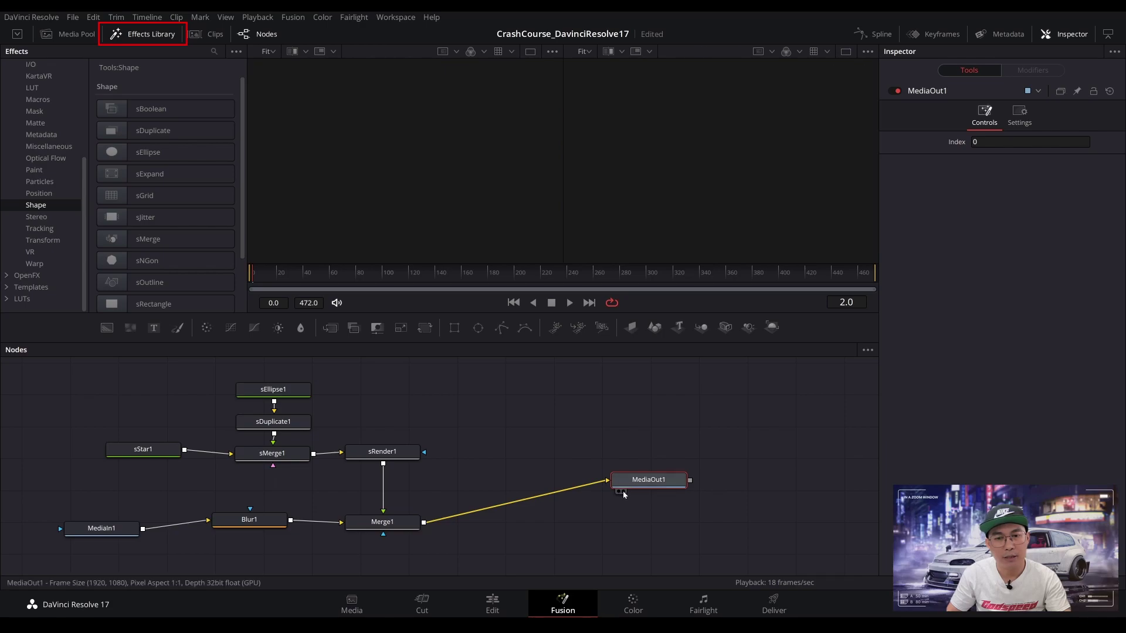
left_click(622, 492)
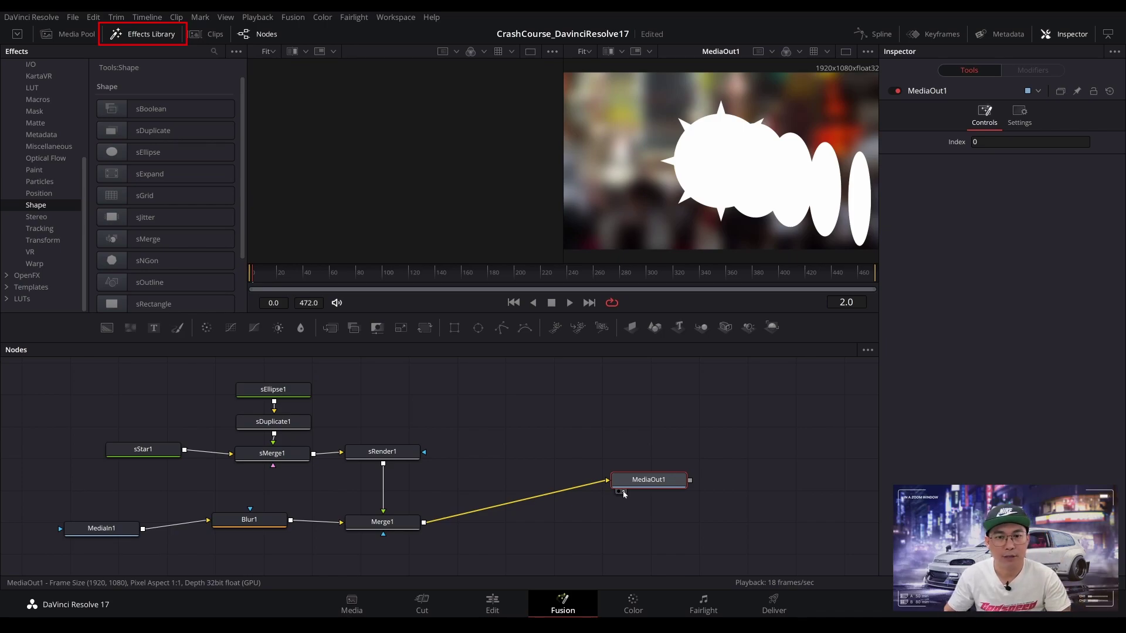
left_click(620, 492)
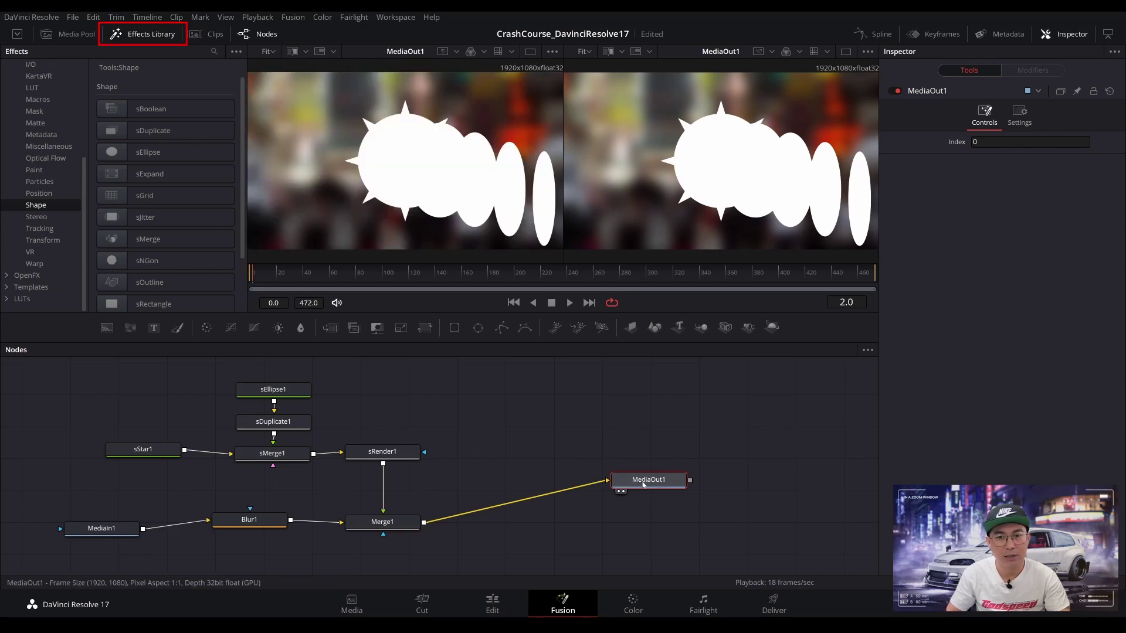
left_click_drag(643, 480, 628, 479)
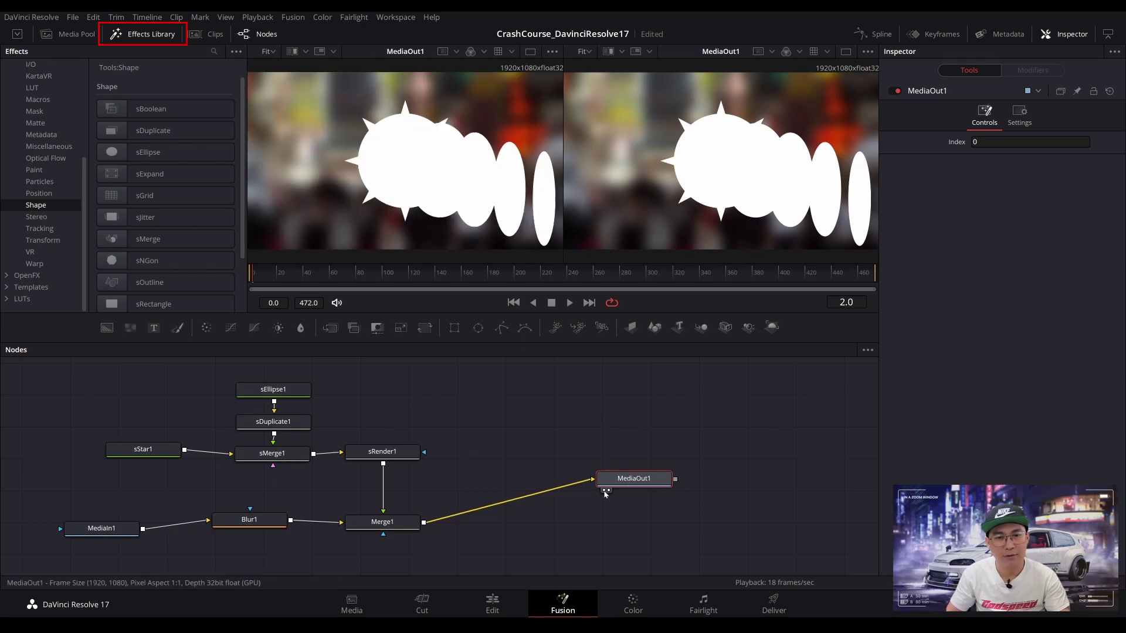
left_click(608, 492)
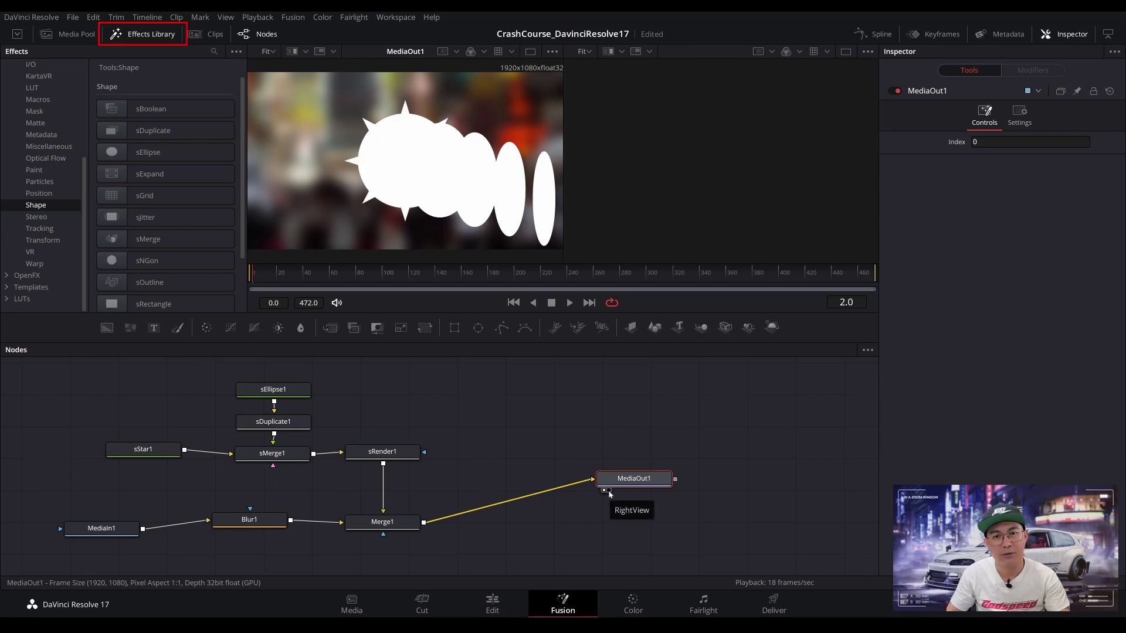
left_click(608, 491)
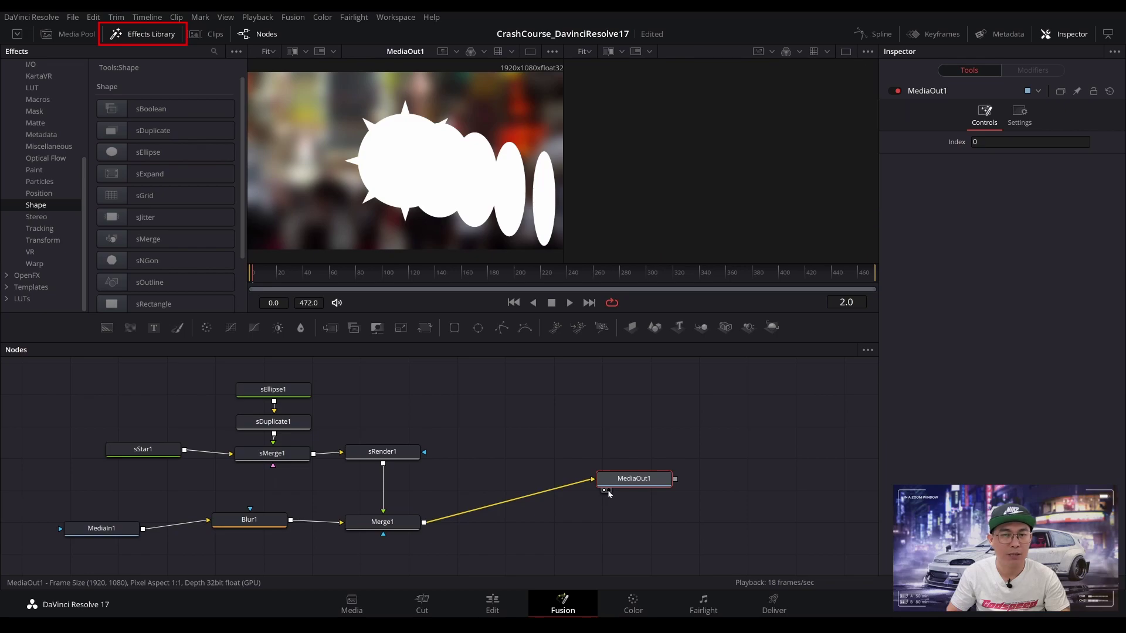
left_click_drag(605, 493, 589, 509)
Delete all the shape nodes, sRender1, Merge1 and Blur1 so MediaIn1 feeds MediaOut1 directly.
left_click_drag(115, 375, 448, 478)
key("Delete")
left_click(382, 522)
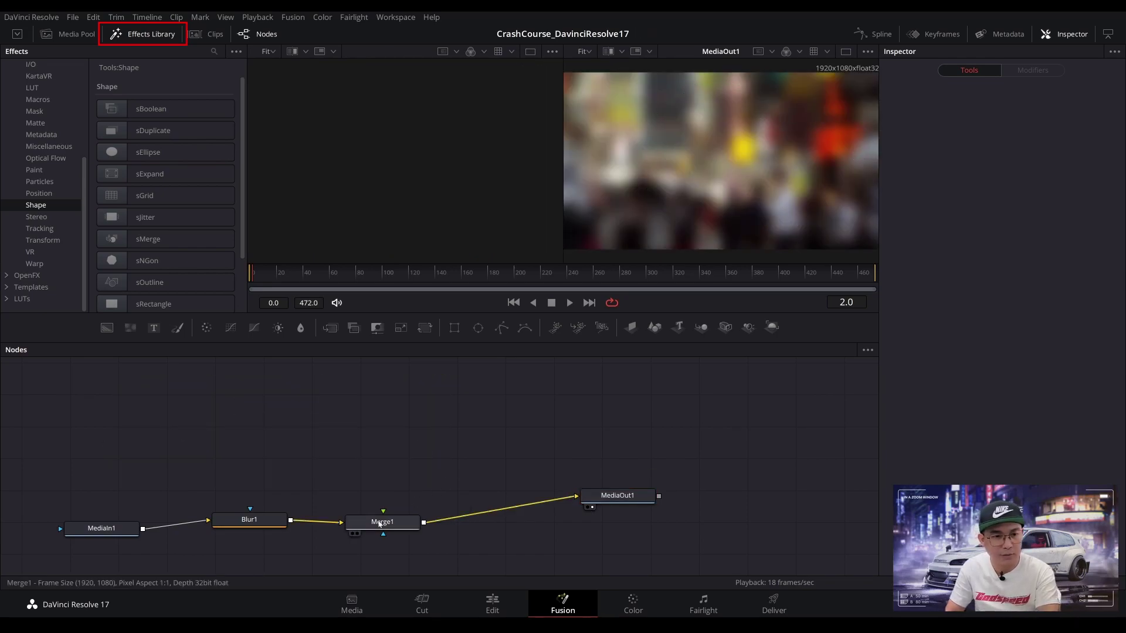
key("Delete")
key("Delete")
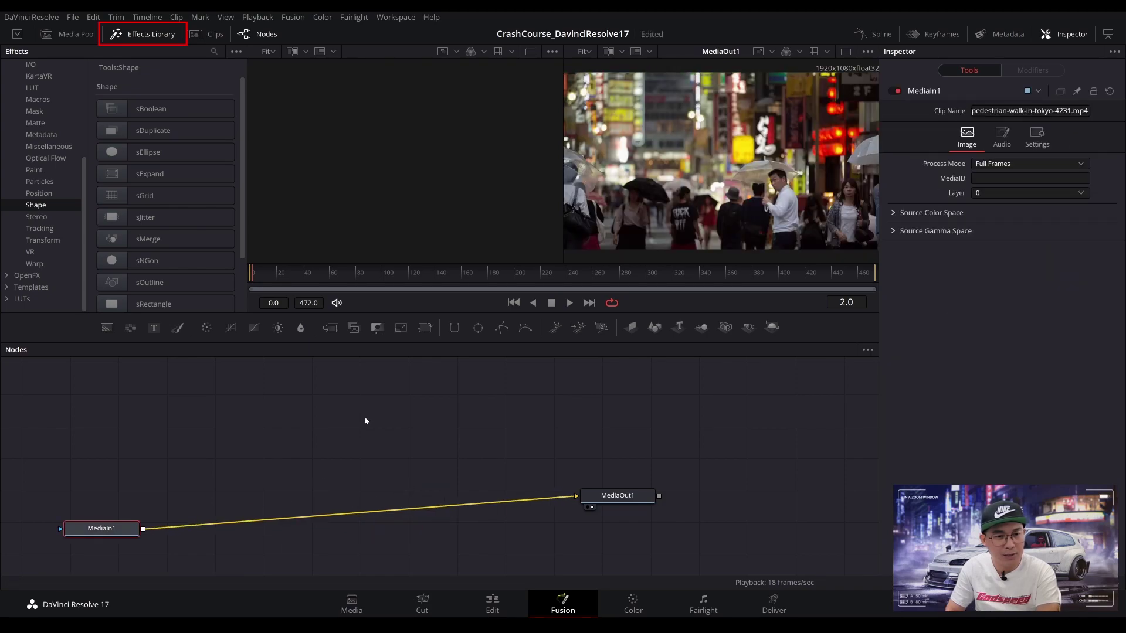
Move MediaIn1 and MediaOut1 up to roughly the same height in the node graph.
left_click(118, 535)
left_click_drag(118, 534, 115, 479)
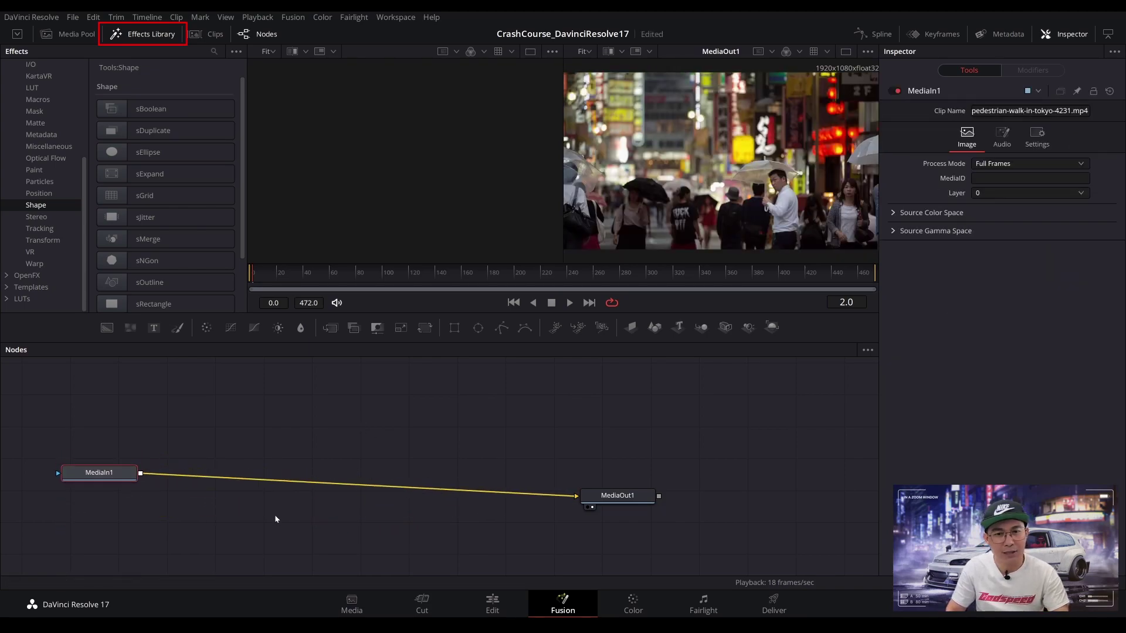
left_click_drag(632, 500, 587, 468)
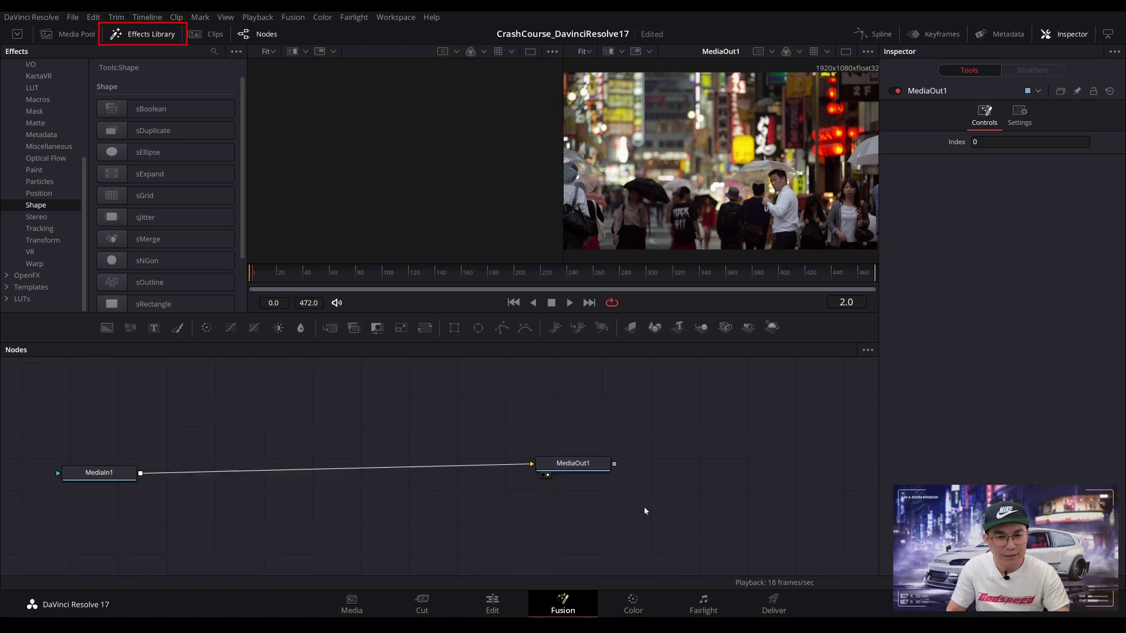
Return to the Edit page, place the playhead at 01:01:05:22 on the Chinatown clip, and open that clip in Fusion.
left_click(491, 607)
left_click(868, 315)
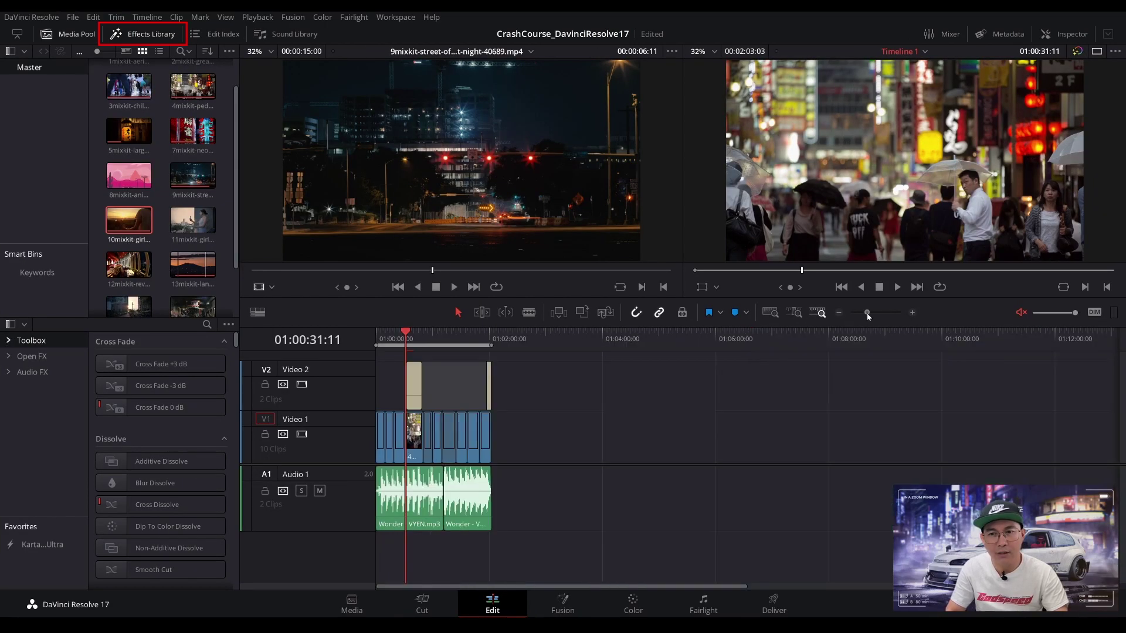
left_click_drag(869, 315, 877, 308)
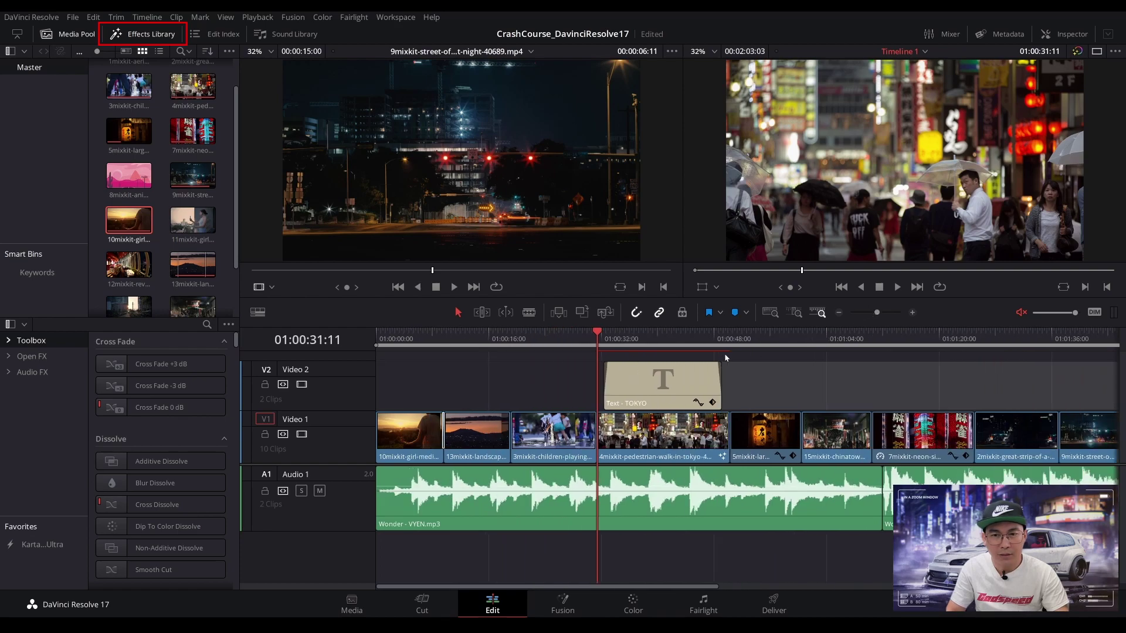
left_click(763, 340)
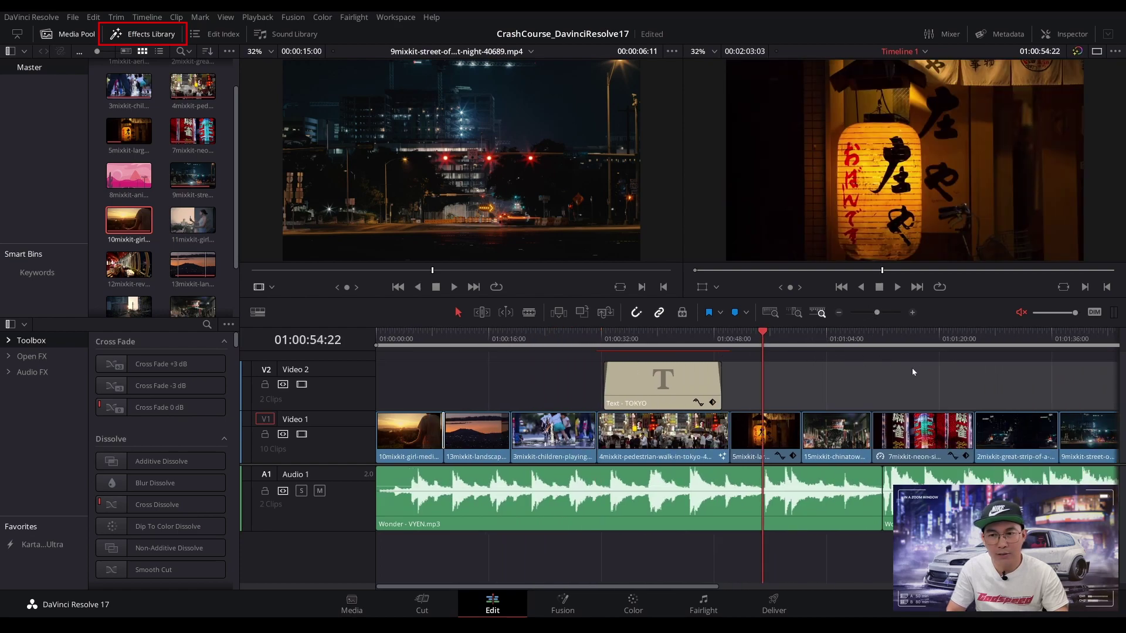
left_click(834, 339)
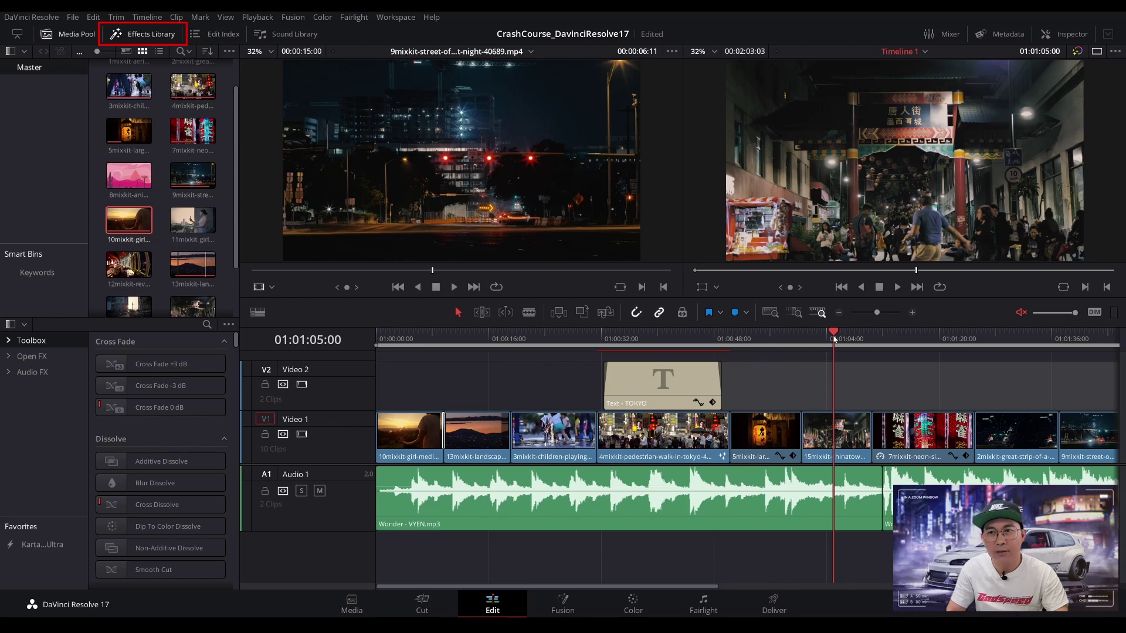
left_click_drag(834, 339, 840, 339)
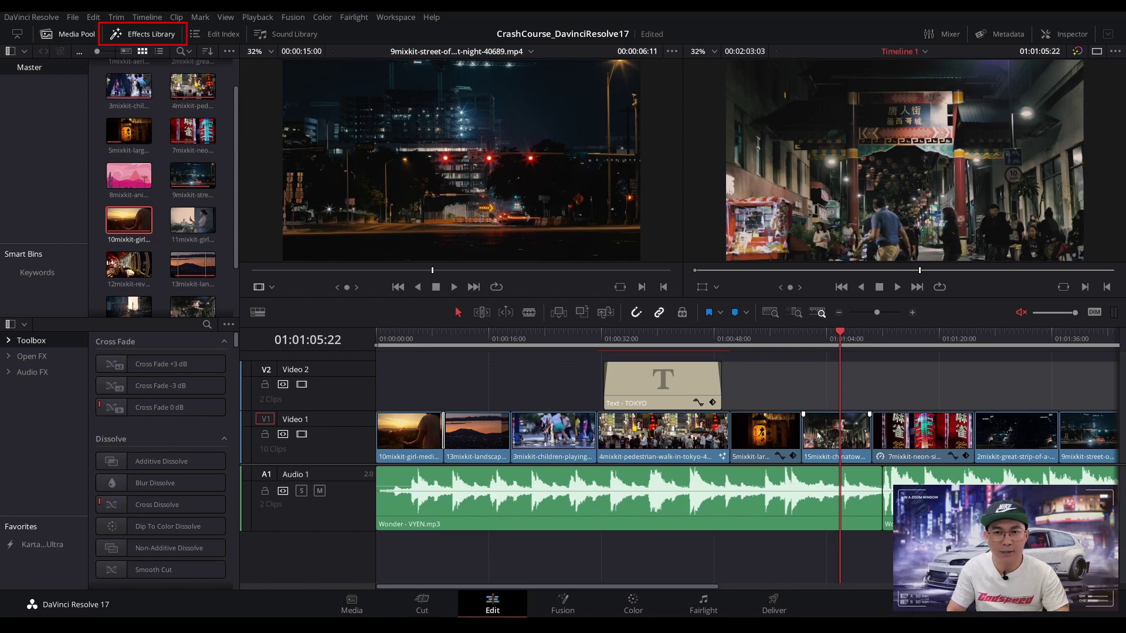
left_click(839, 448)
left_click(564, 601)
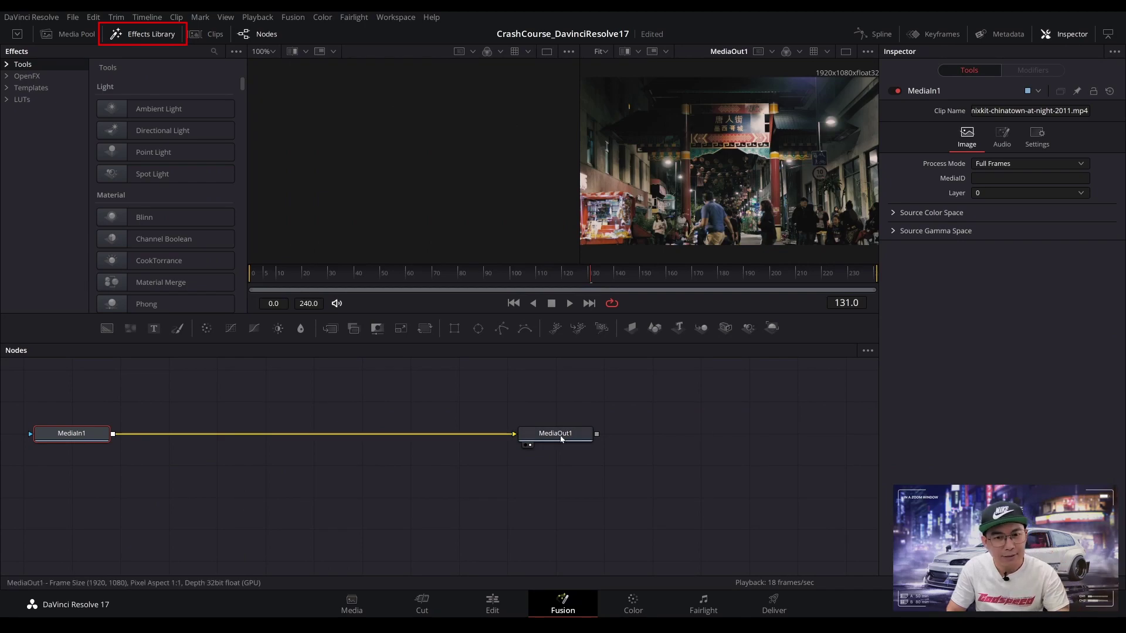
Reposition MediaIn1 and MediaOut1 lower, insert a Paint node midway between them, and set its apply mode to Clone.
left_click_drag(556, 434, 569, 469)
left_click_drag(77, 443, 95, 480)
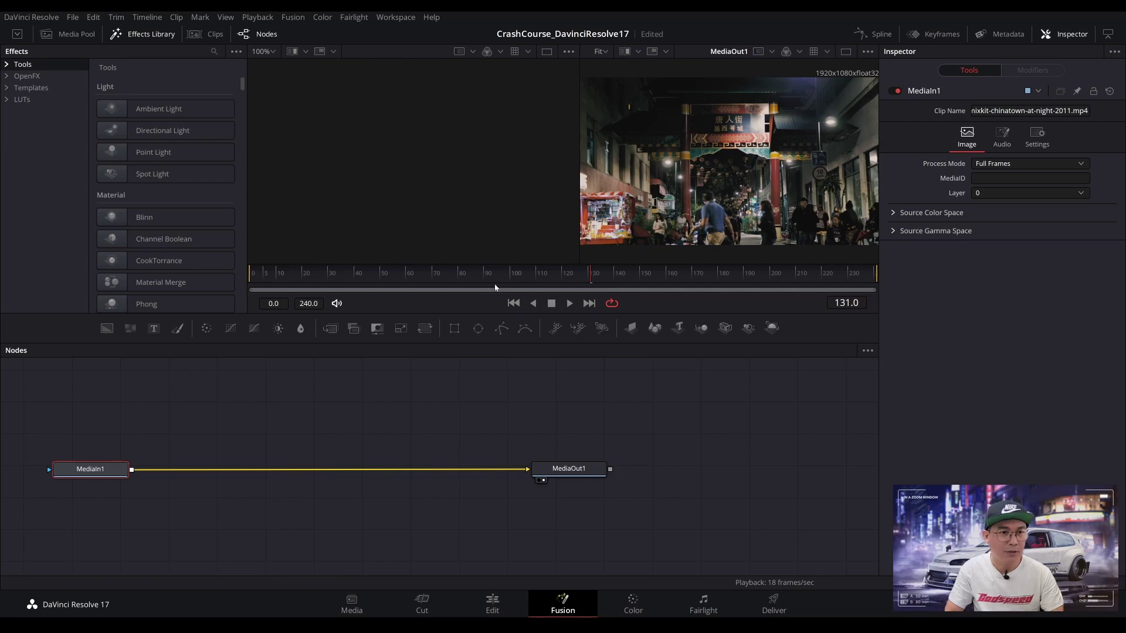
left_click(181, 333)
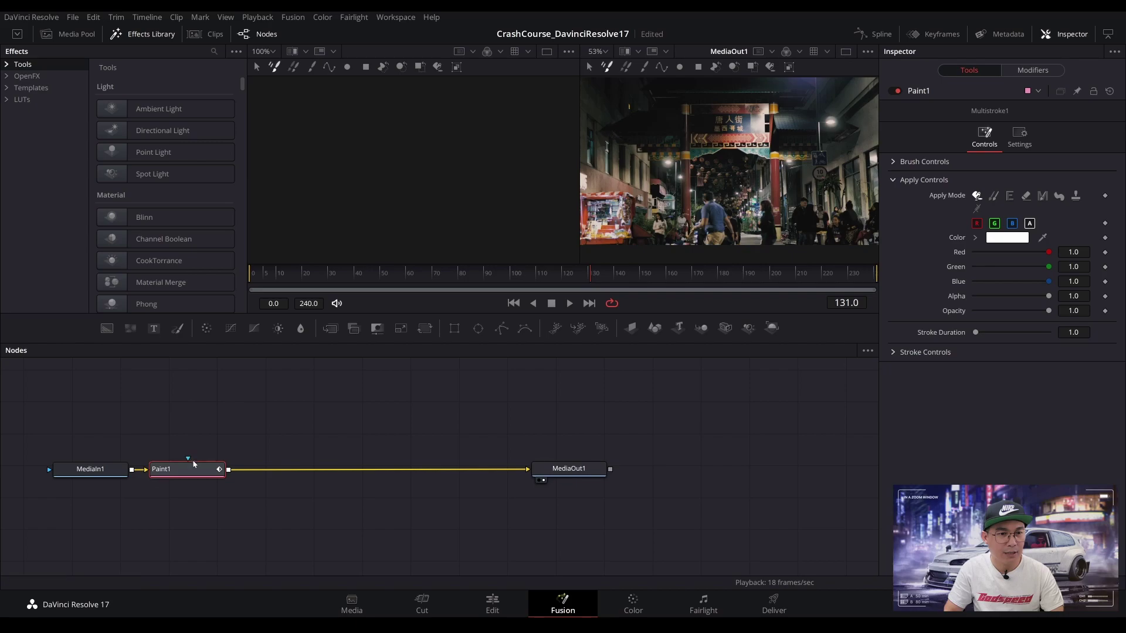
mouse_move(194, 464)
left_mouse_down()
mouse_move(305, 458)
mouse_move(298, 475)
left_mouse_up()
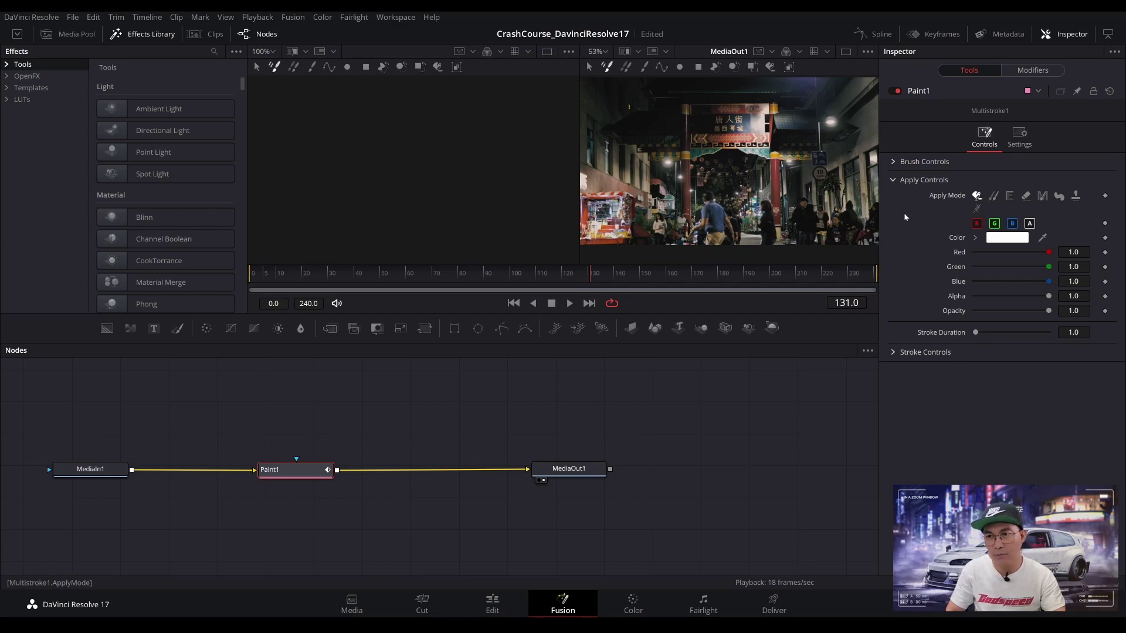
left_click(994, 197)
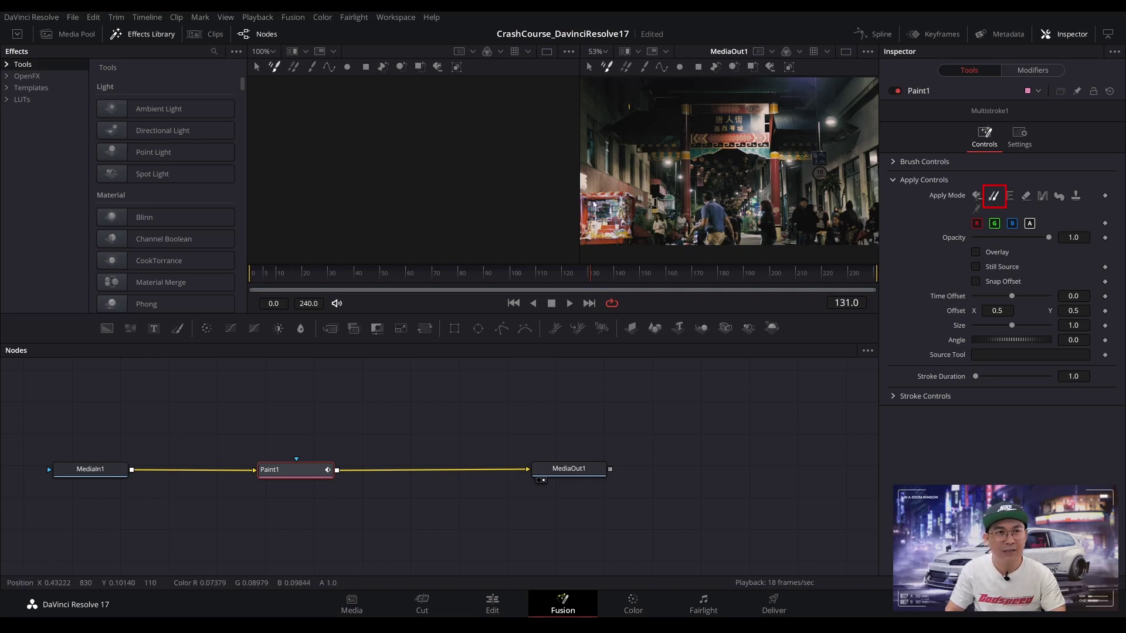
Clone the dark sign background over the first character of the gate sign's upper row using the Stroke tool.
left_click(314, 71)
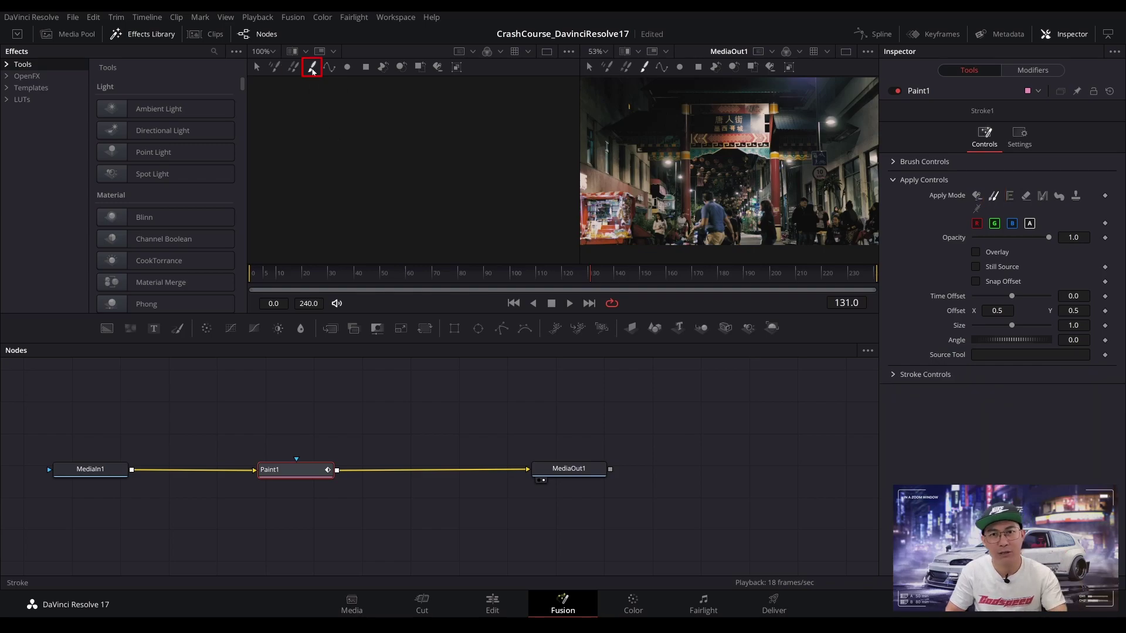
left_click(606, 52)
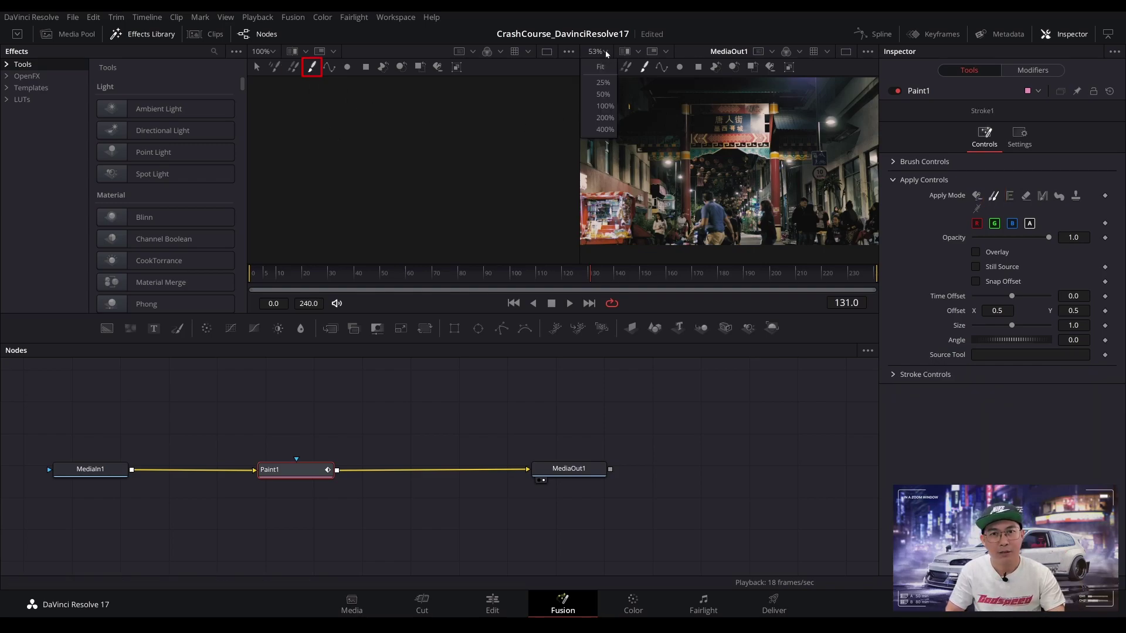
left_click(605, 105)
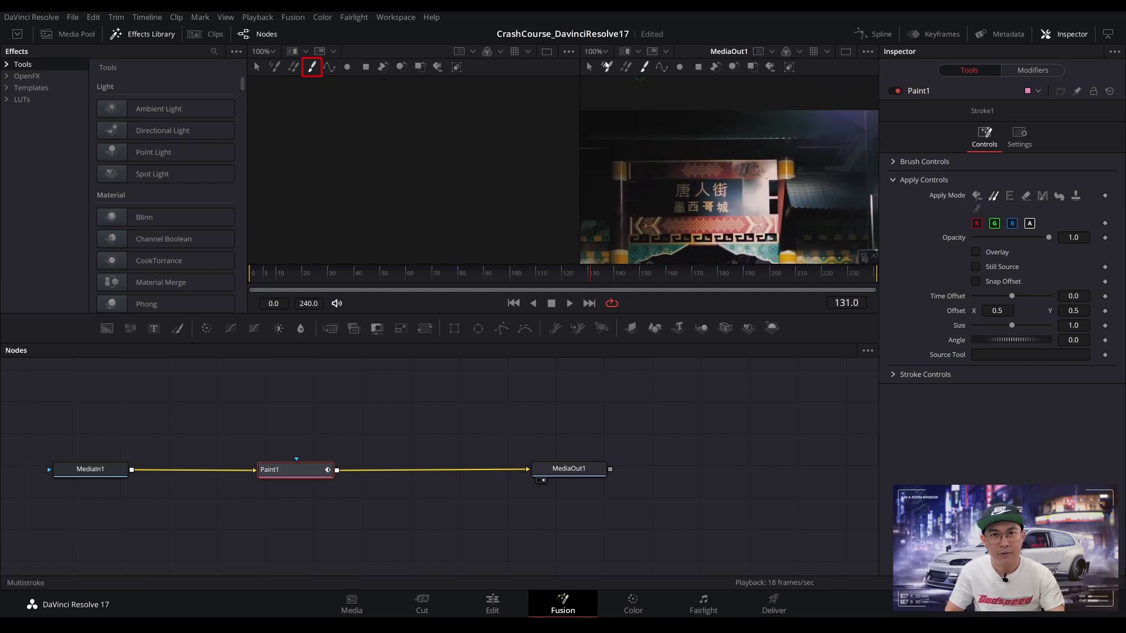
left_click(606, 52)
left_click(606, 117)
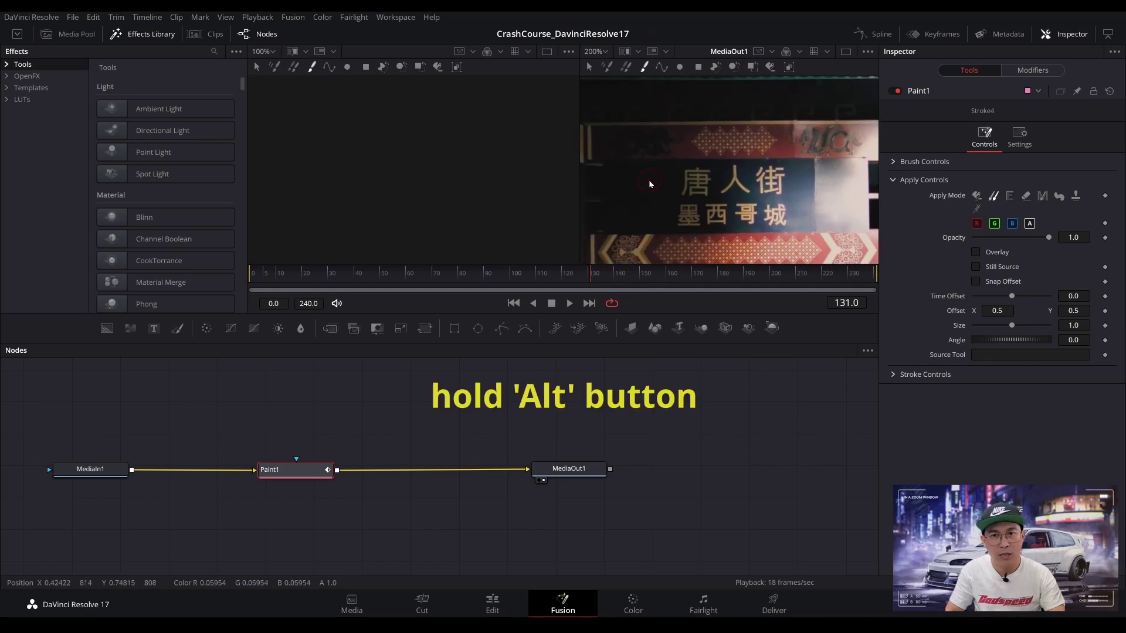
left_click_drag(650, 184, 695, 174)
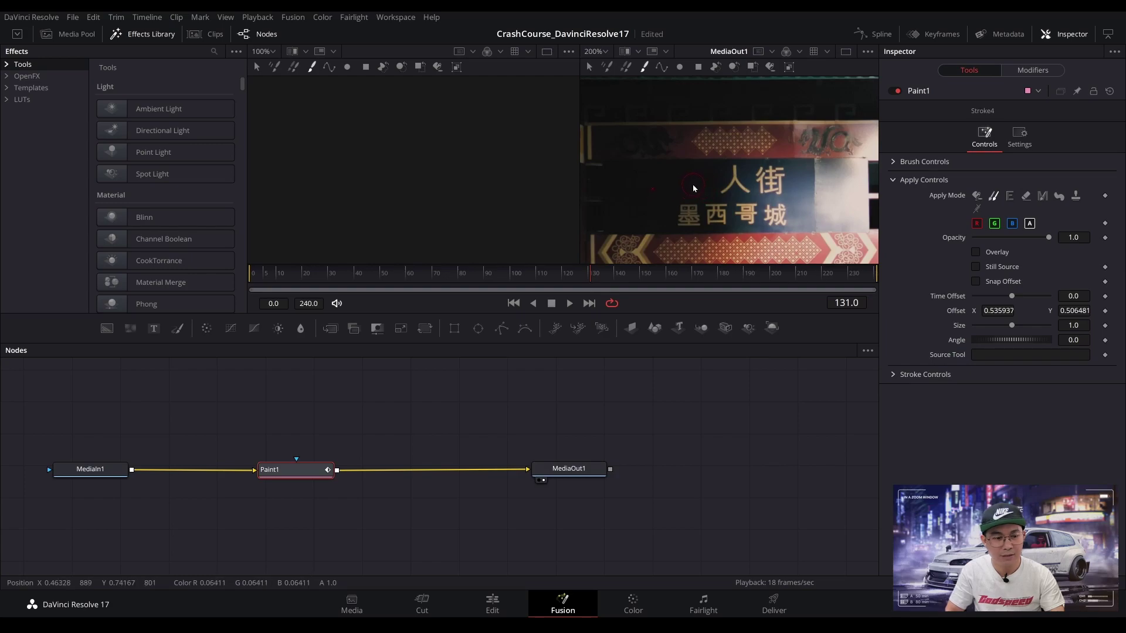
Clone the dark sign background over the first character of the gate sign's lower row.
left_click(652, 219)
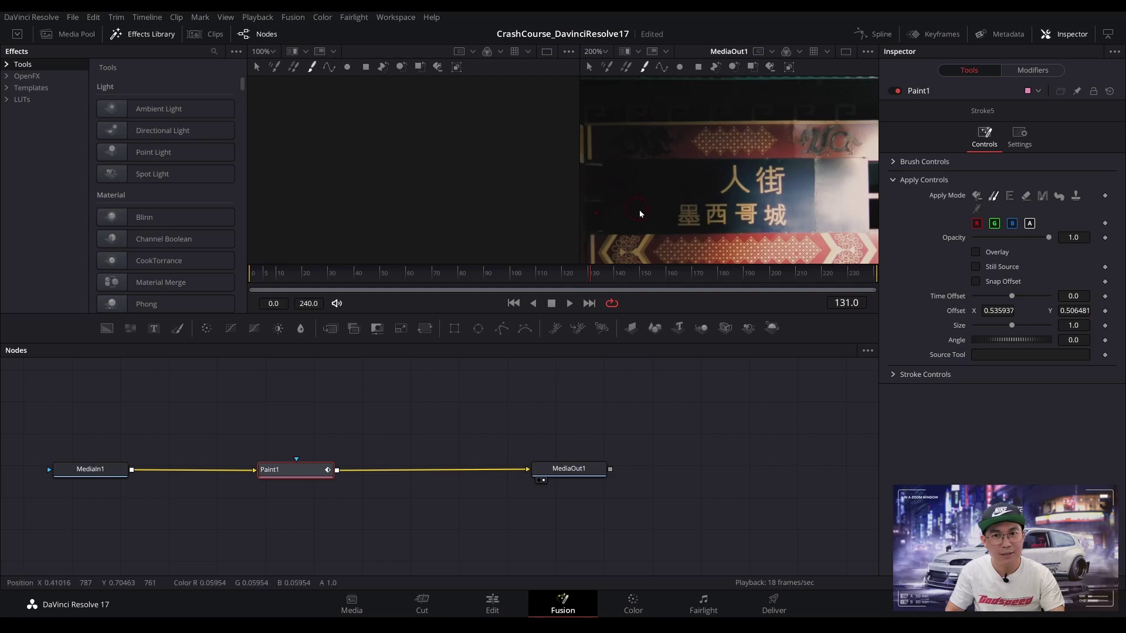
left_click_drag(687, 214, 696, 224)
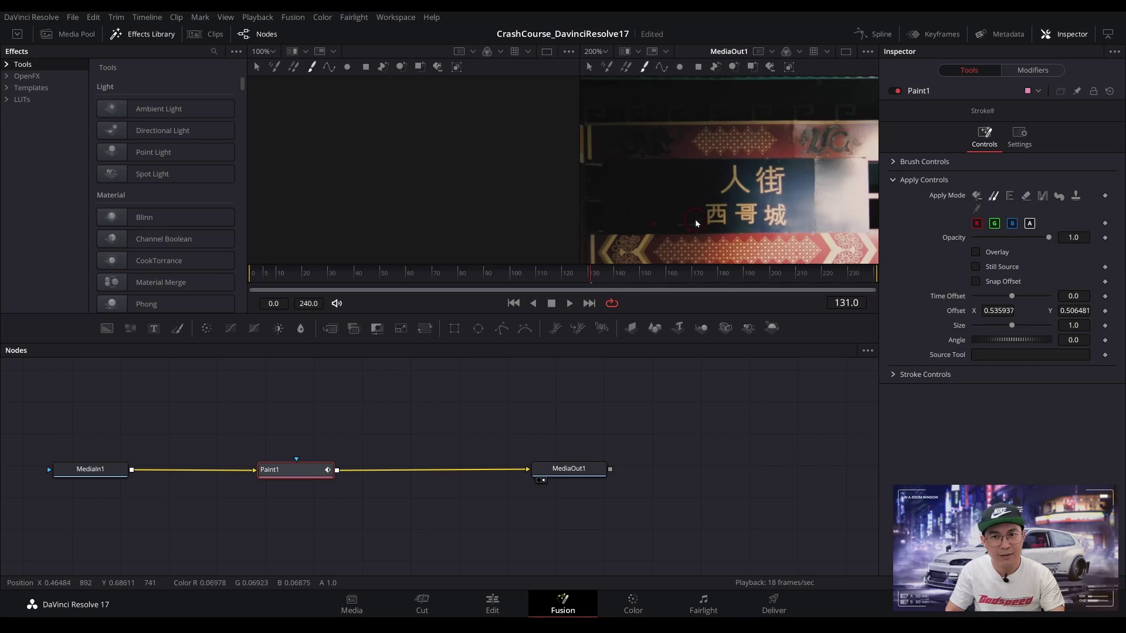
left_click(688, 223)
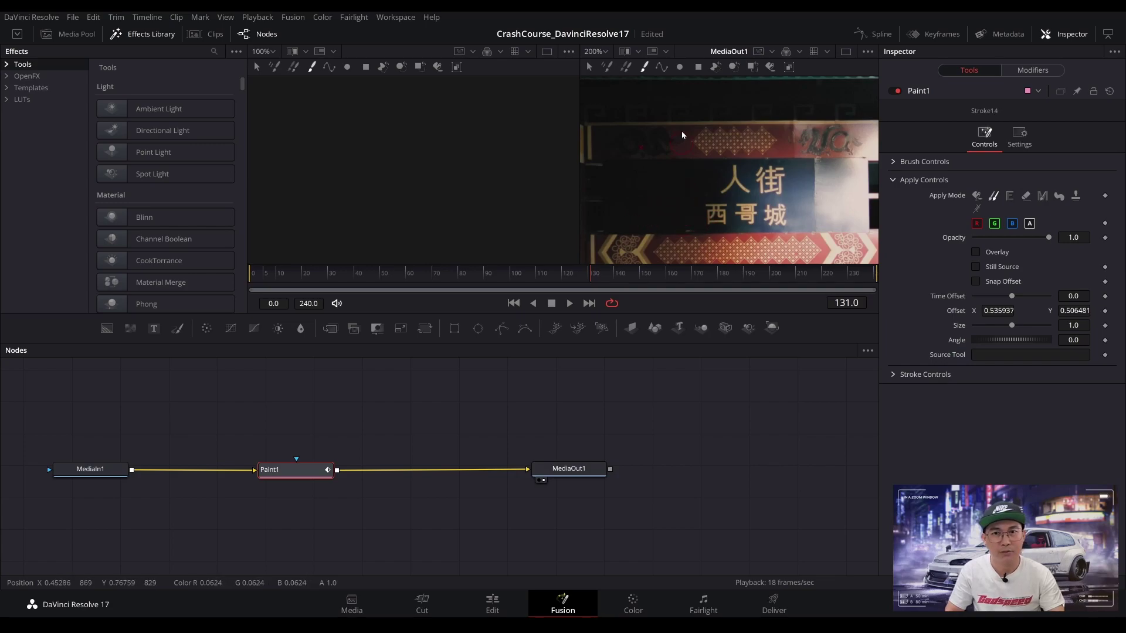
Fit the image to the viewer and play the clip from near its start to check the cloned sign.
left_click(604, 53)
left_click(601, 71)
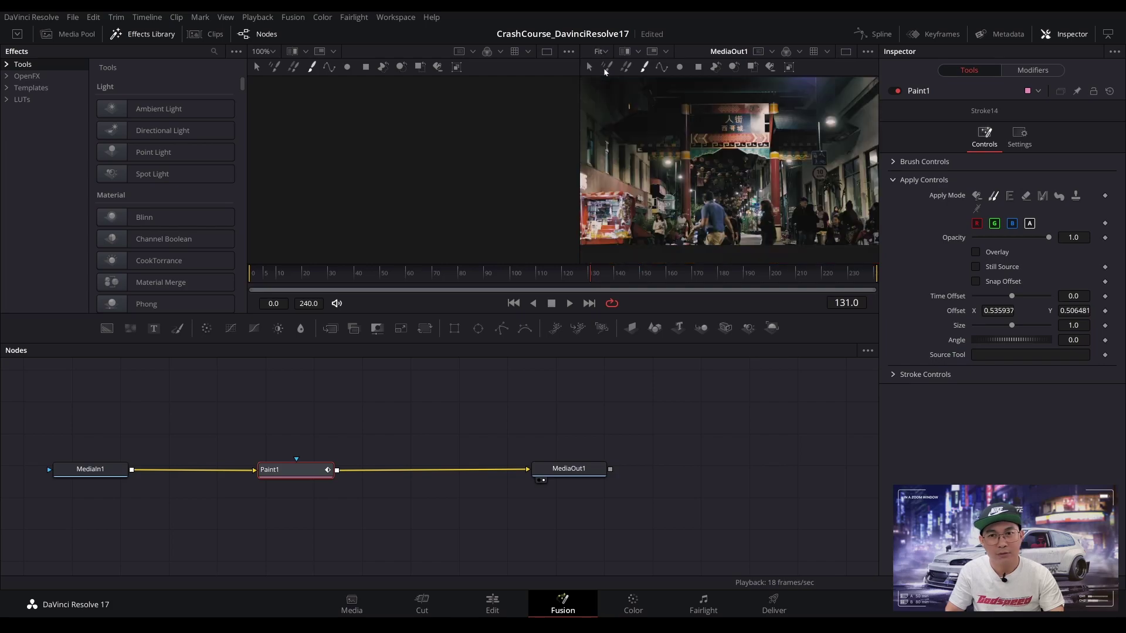
left_click(284, 275)
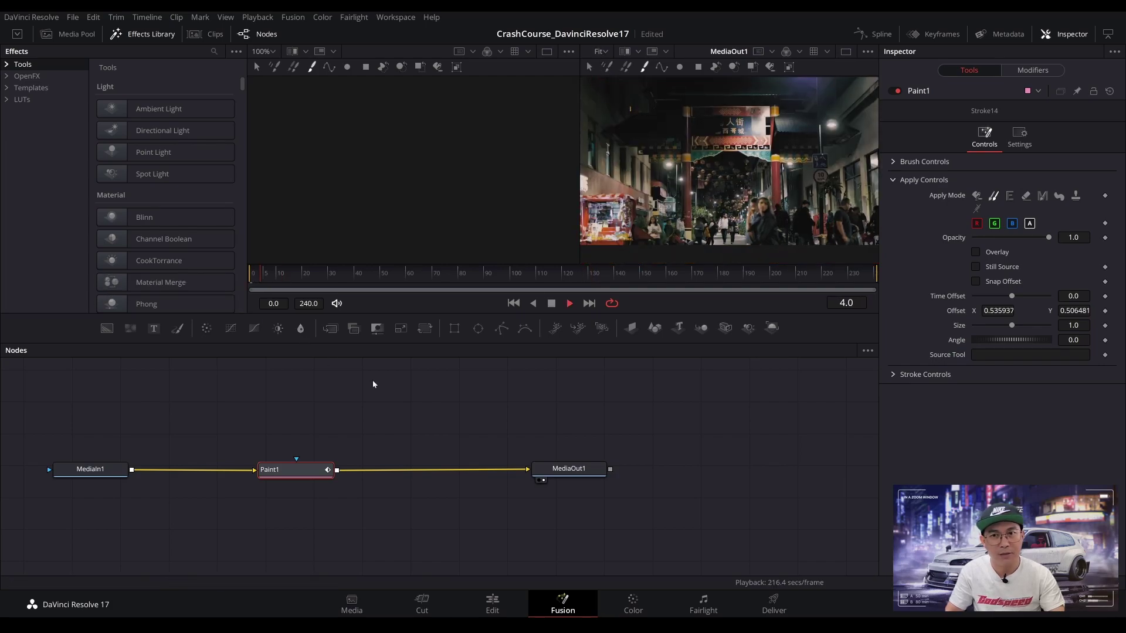
key("space")
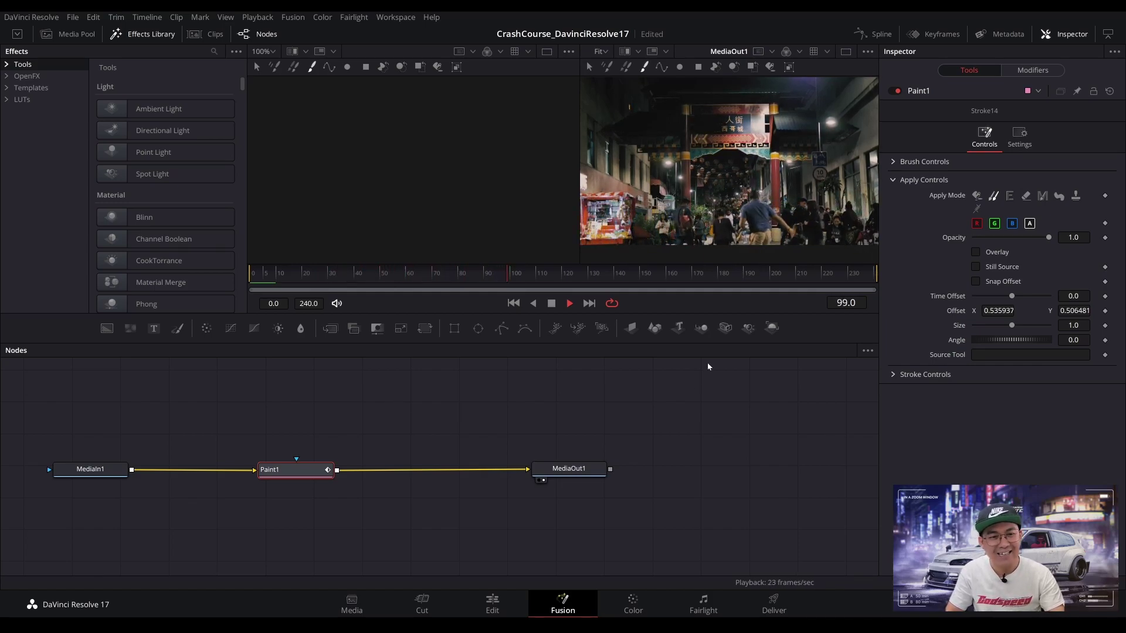
key("space")
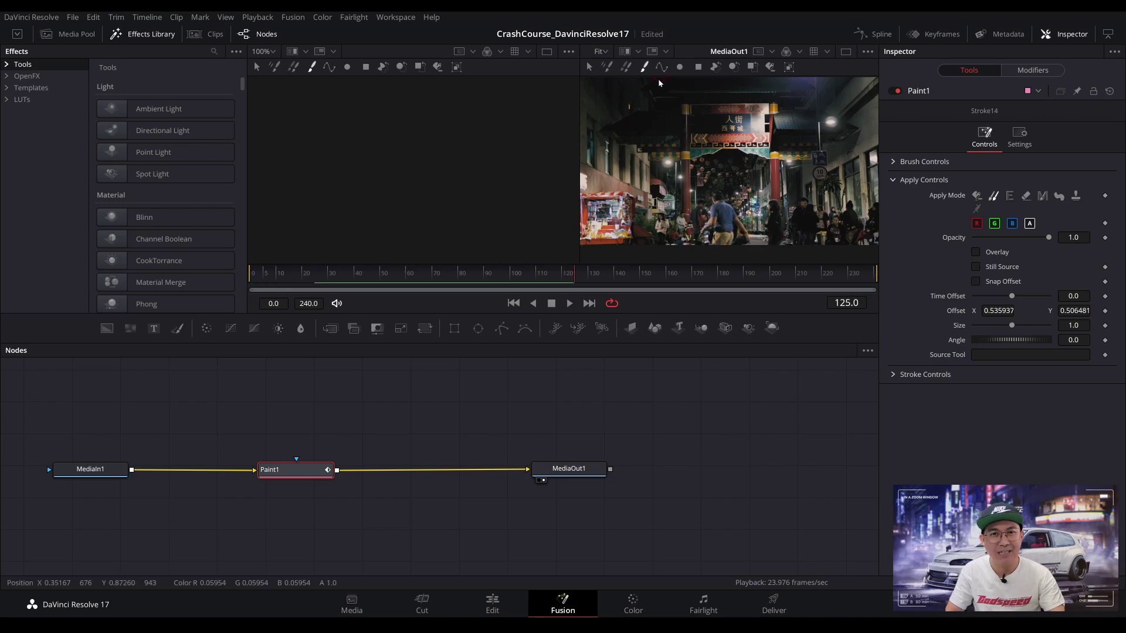
Inspect the cloned sign at 100% zoom from frame 70.
left_click(602, 51)
left_click(605, 105)
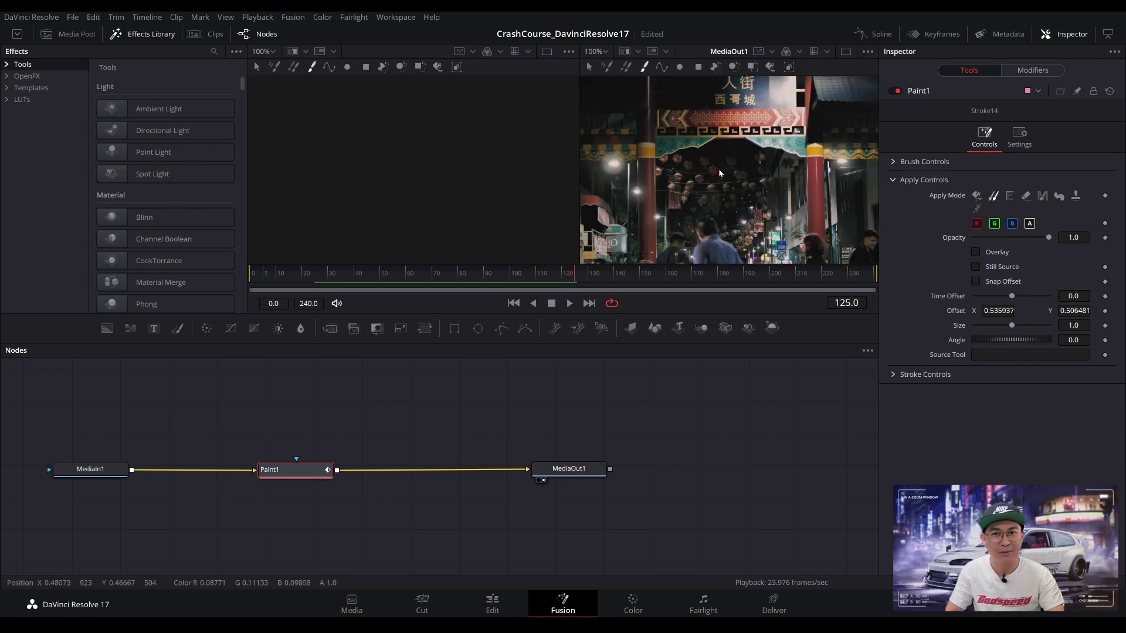
left_click(434, 275)
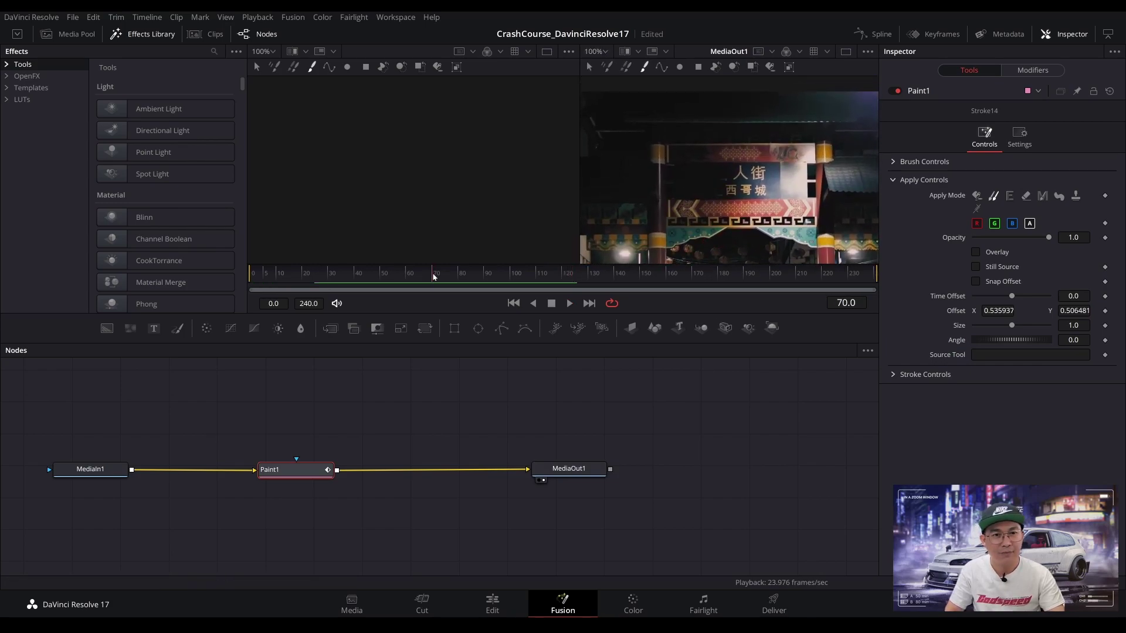
key("space")
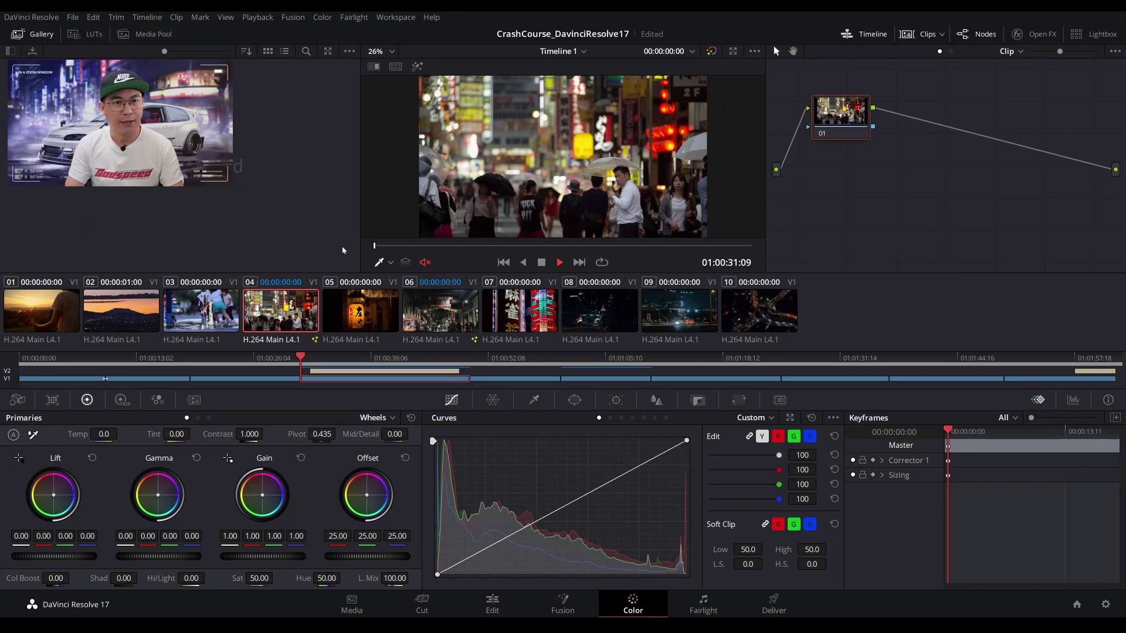
left_click(752, 226)
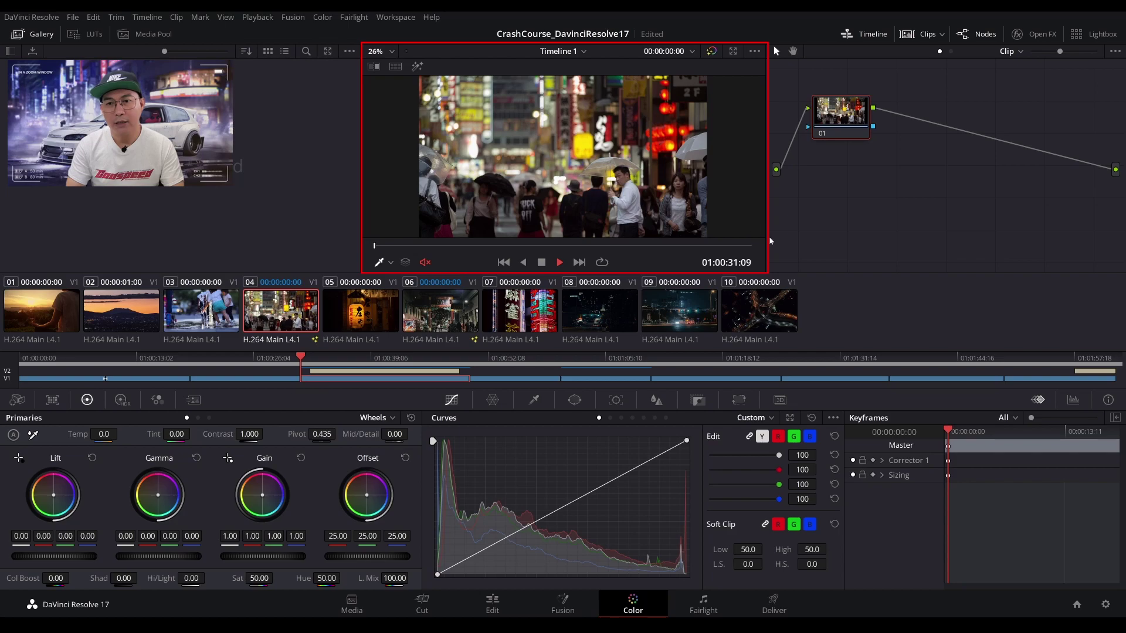
left_click(1040, 255)
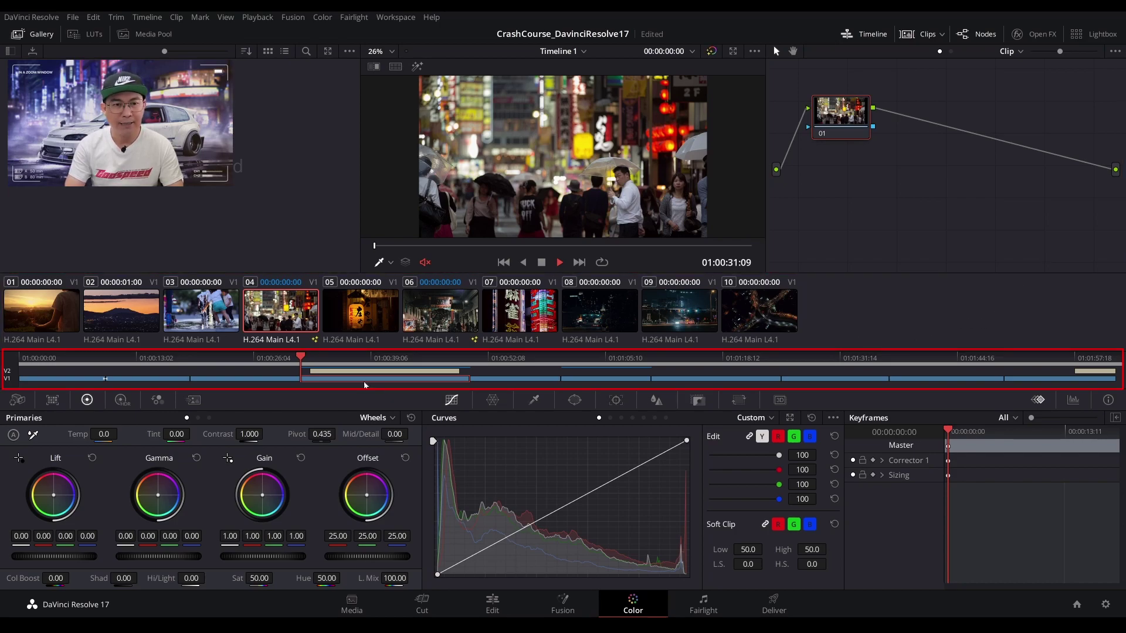
Look through the timeline's clips one after another on the Color page, finishing on clip 04, the street crowd with umbrellas.
left_click(270, 380)
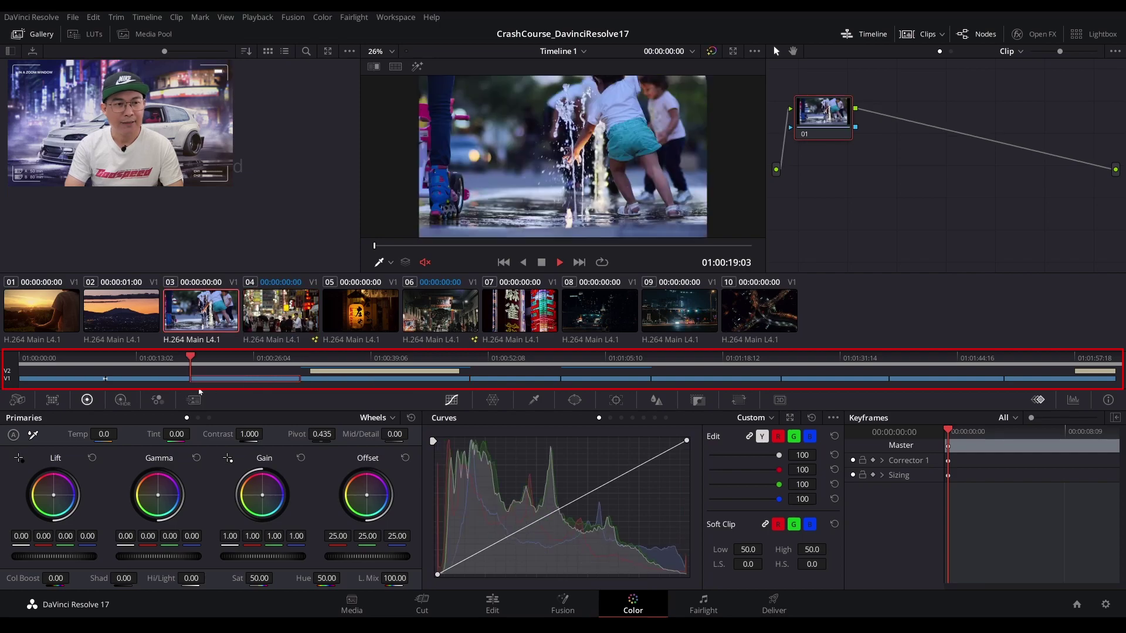
left_click(150, 380)
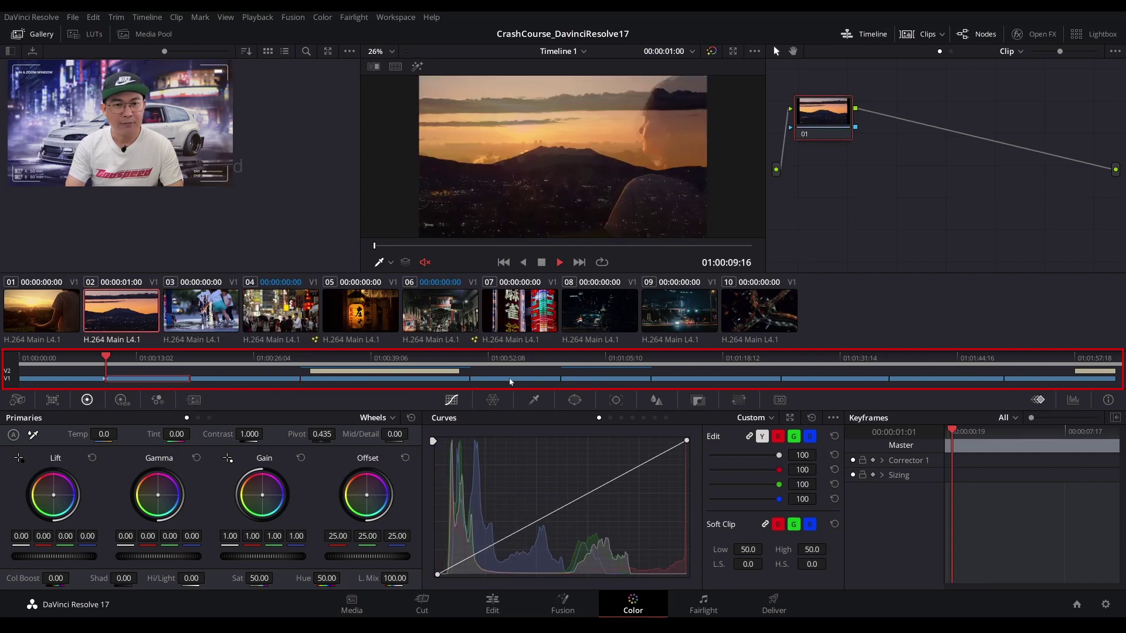
left_click(510, 382)
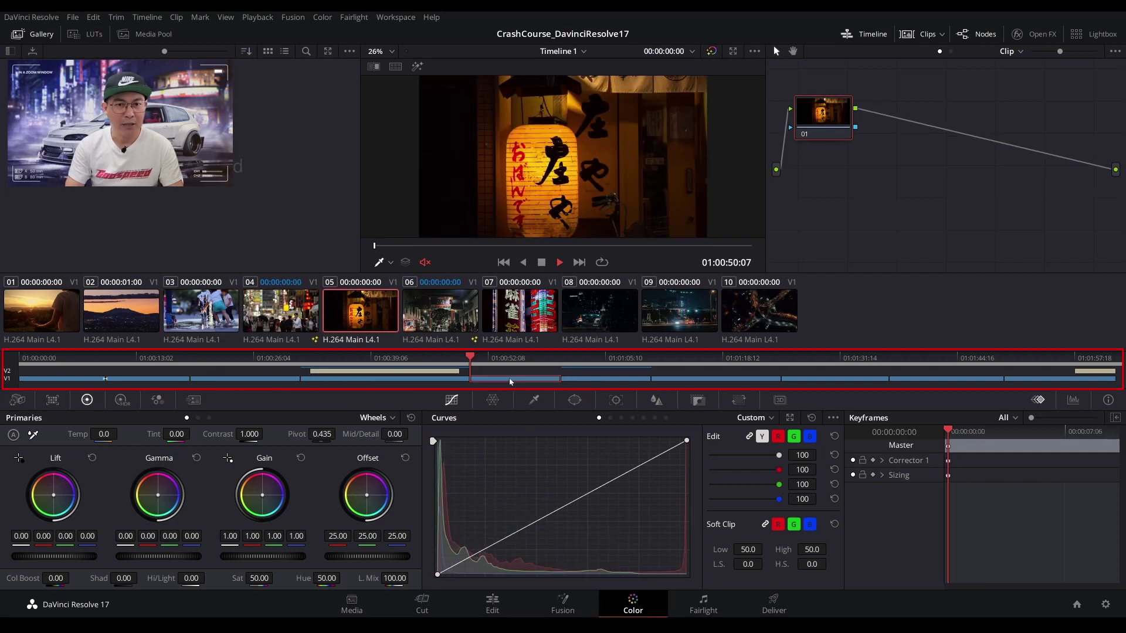
left_click(574, 380)
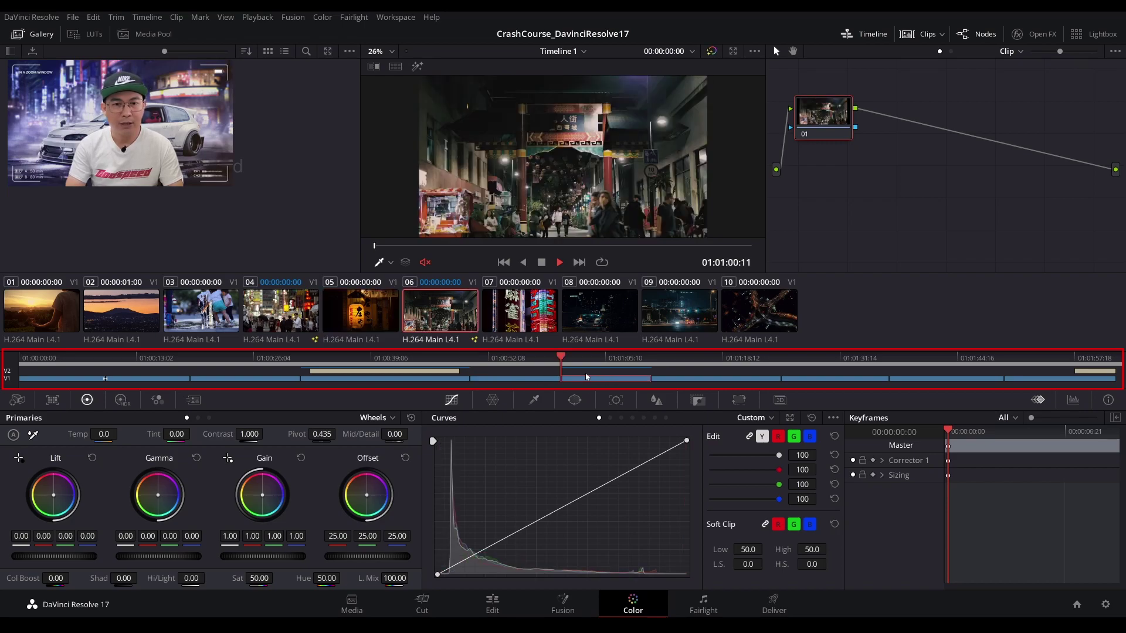
left_click(670, 381)
left_click(813, 382)
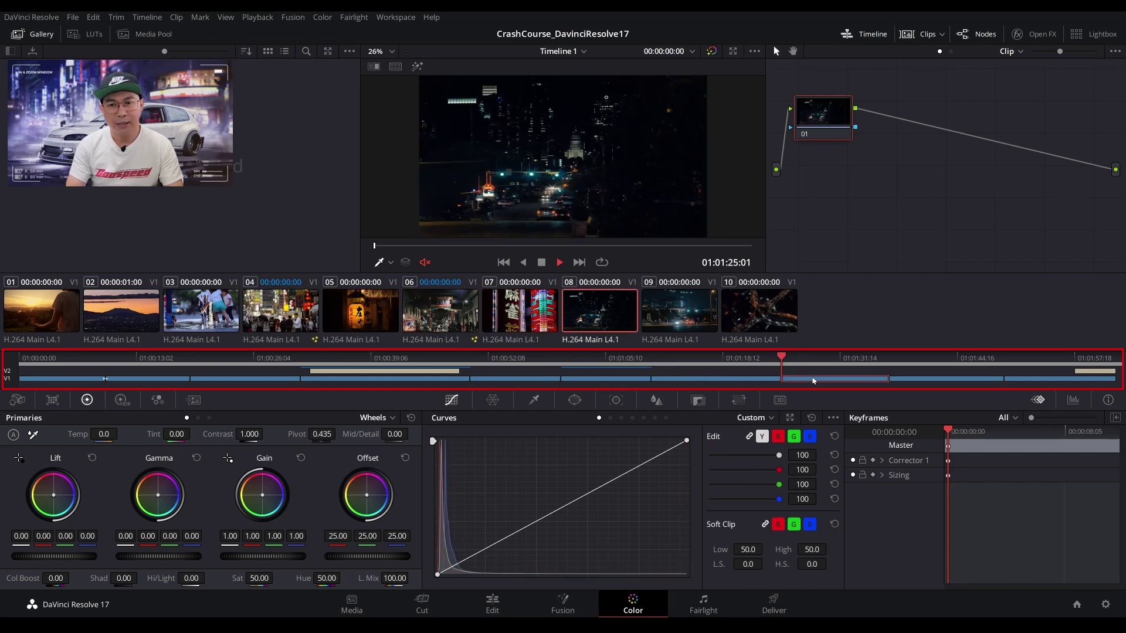
left_click(906, 380)
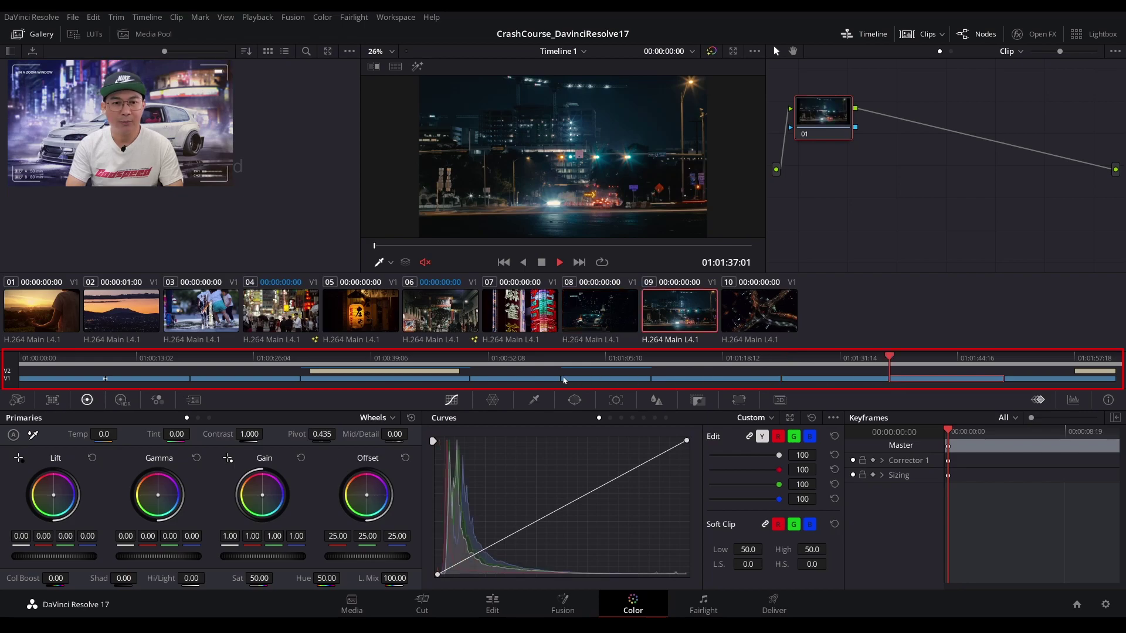
left_click(516, 380)
left_click(352, 380)
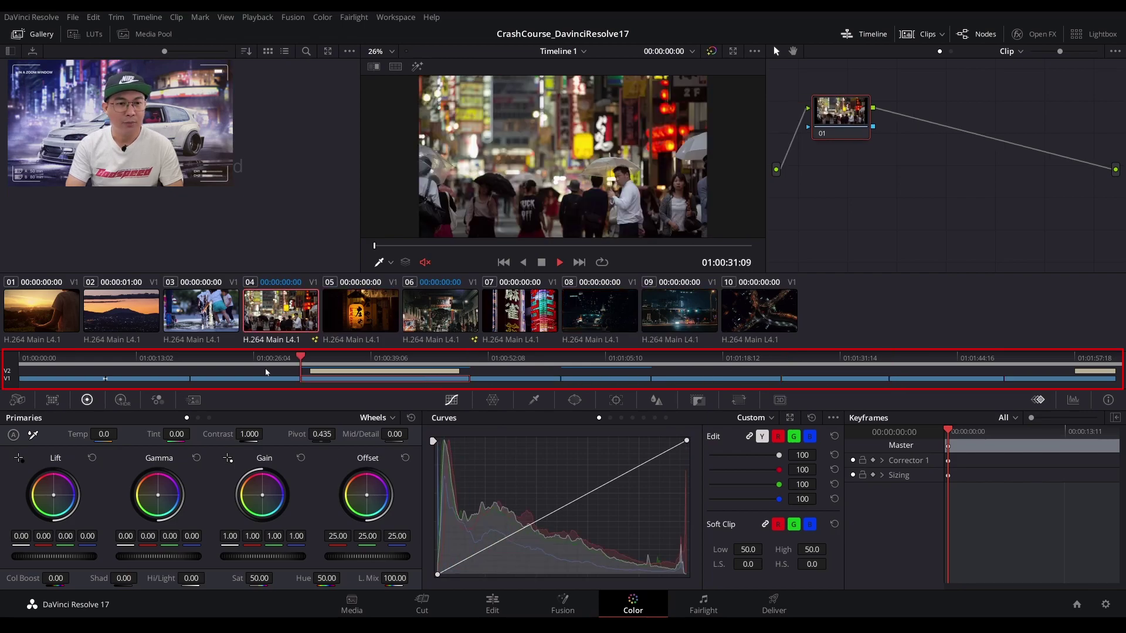
left_click(252, 380)
left_click(170, 381)
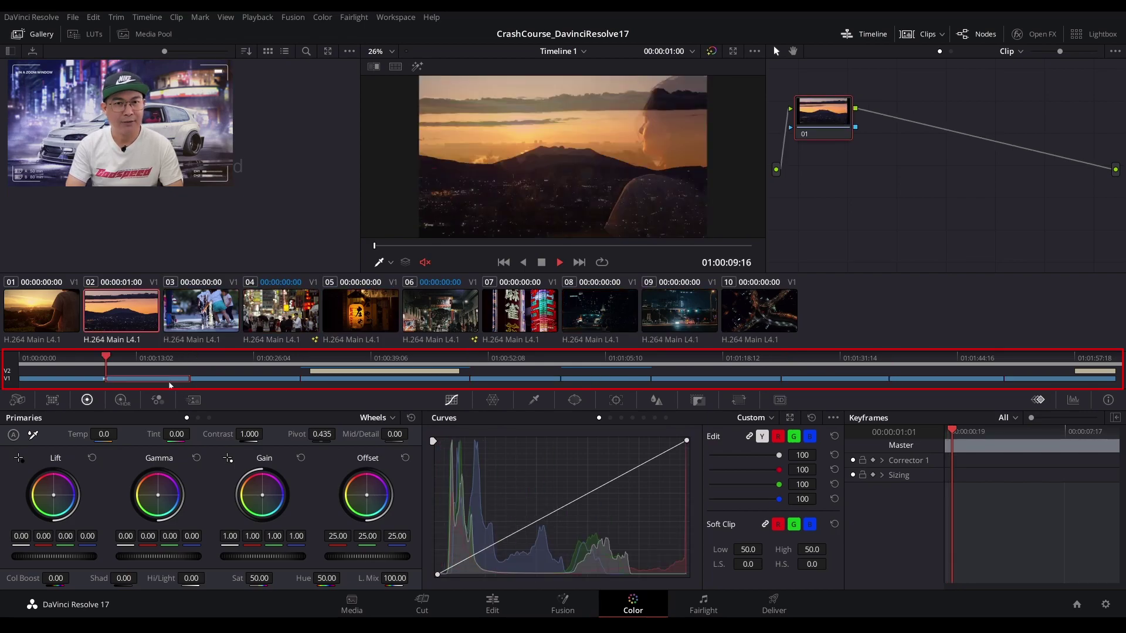
left_click(459, 382)
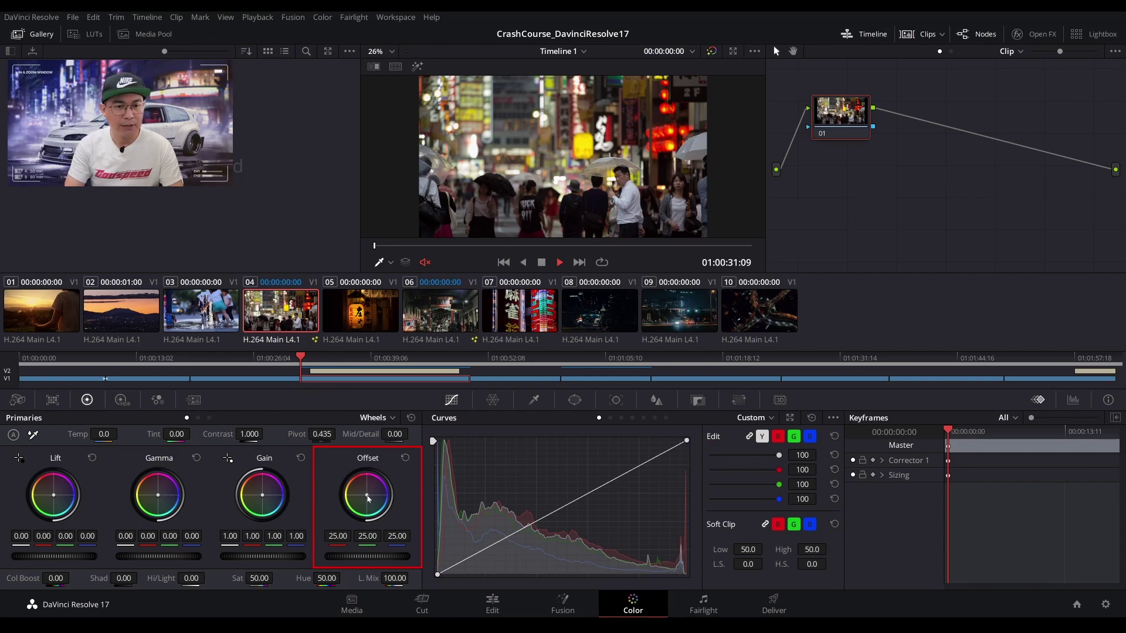
Try magenta, cool and warm tints on clip 04 with the Offset color wheel, and reset Offset.
left_click_drag(367, 495, 374, 487)
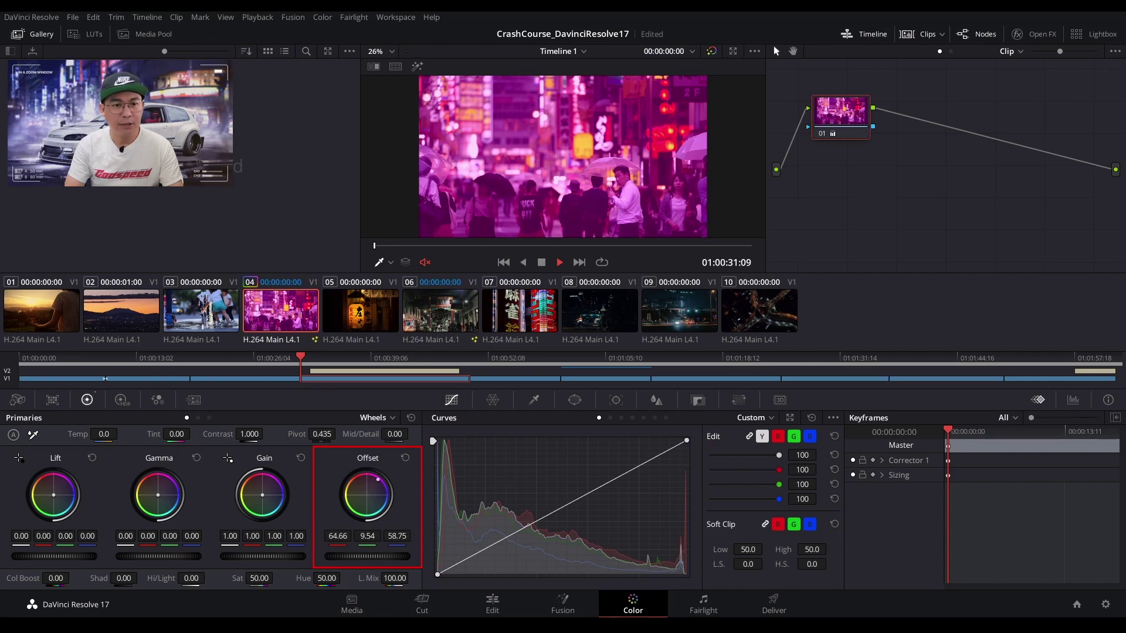
mouse_move(379, 477)
left_mouse_down()
mouse_move(353, 479)
mouse_move(346, 496)
mouse_move(371, 512)
mouse_move(380, 506)
mouse_move(369, 496)
left_mouse_up()
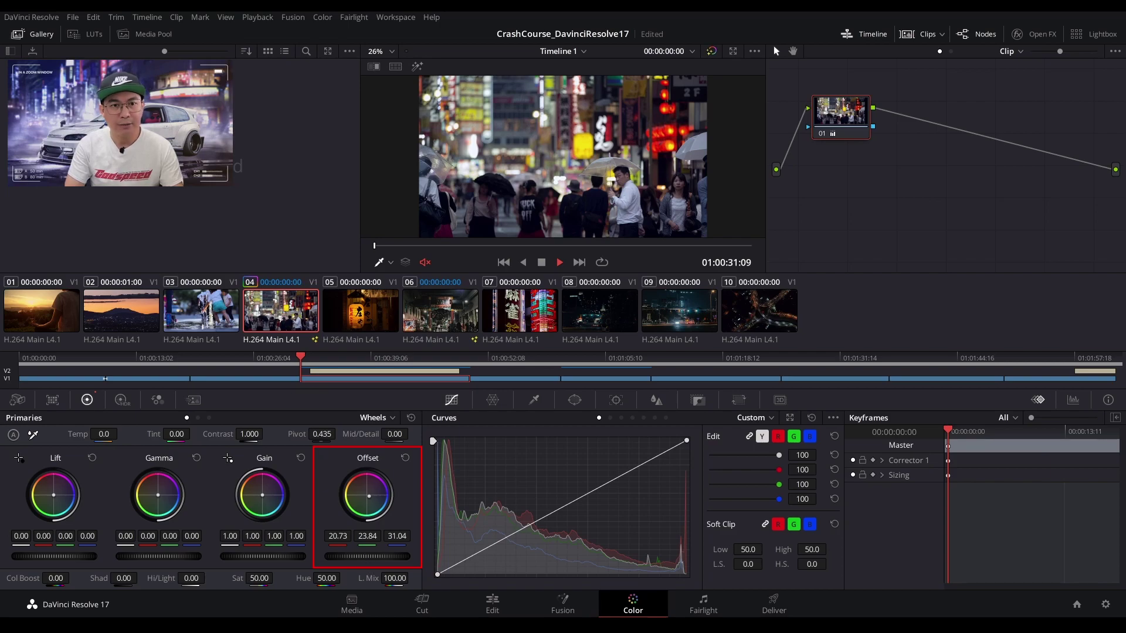
mouse_move(365, 559)
left_mouse_down()
mouse_move(416, 559)
mouse_move(361, 559)
left_mouse_up()
left_click_drag(369, 494, 359, 492)
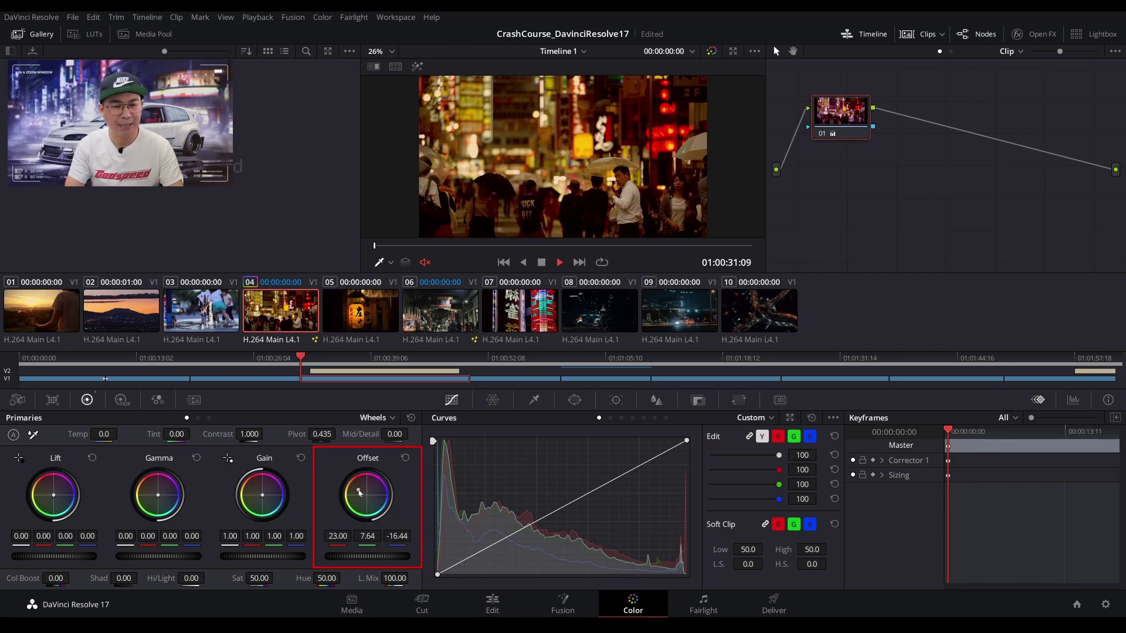
left_click(406, 459)
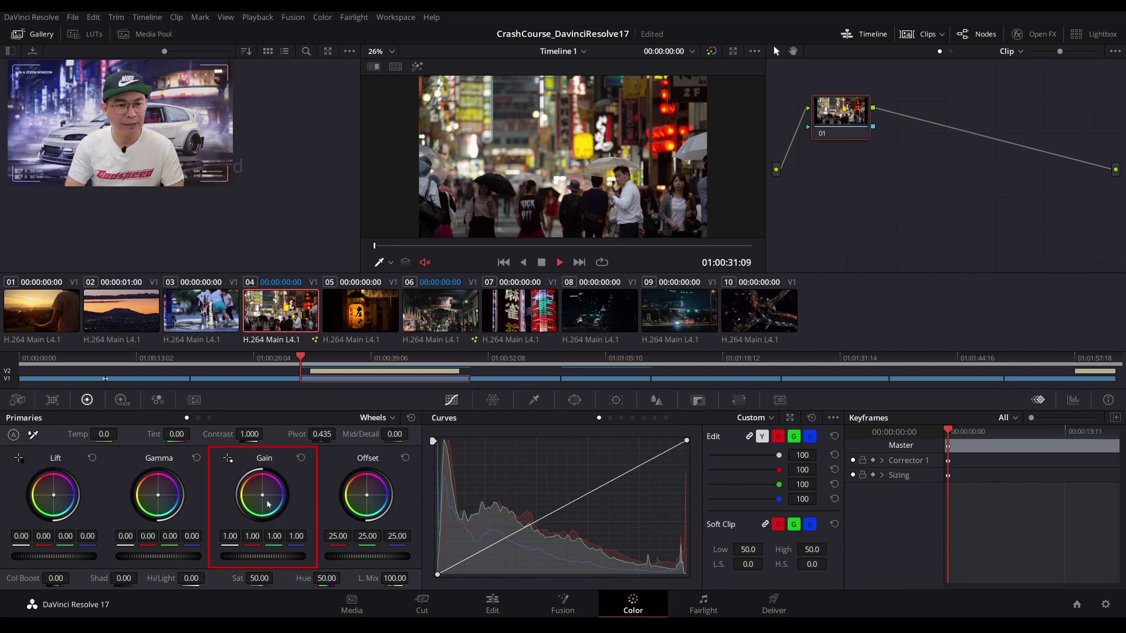
Try a slight magenta tint and a master level of 1.10 with the Gain wheel, and reset Gain.
mouse_move(267, 504)
left_mouse_down()
mouse_move(273, 484)
mouse_move(253, 479)
mouse_move(251, 496)
mouse_move(264, 494)
left_mouse_up()
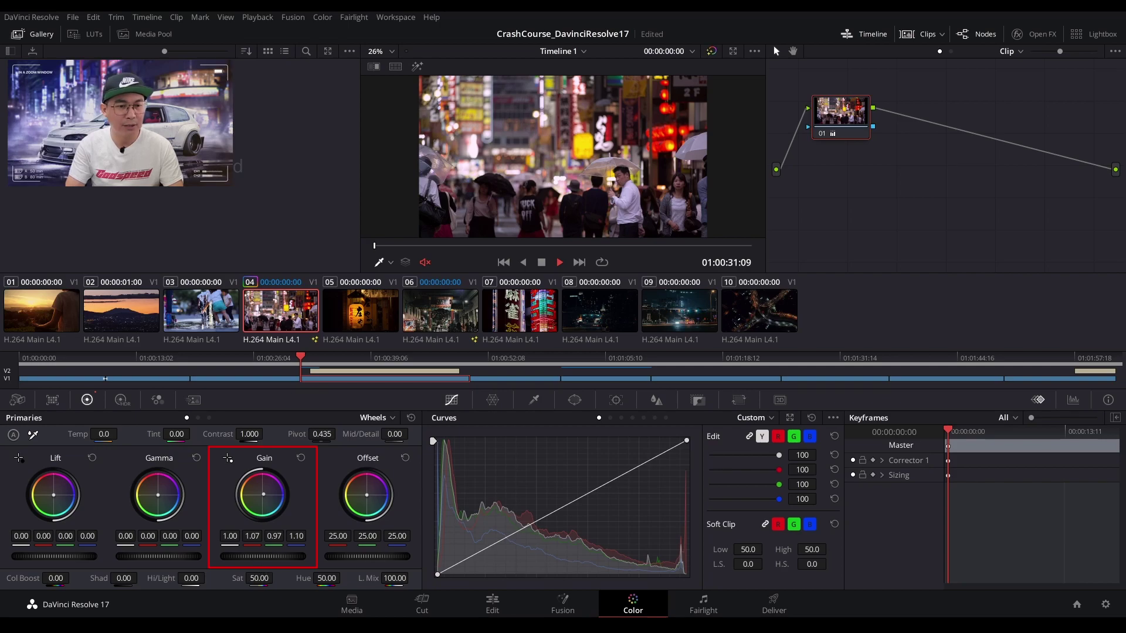
mouse_move(263, 556)
left_mouse_down()
mouse_move(308, 556)
mouse_move(233, 556)
mouse_move(268, 556)
left_mouse_up()
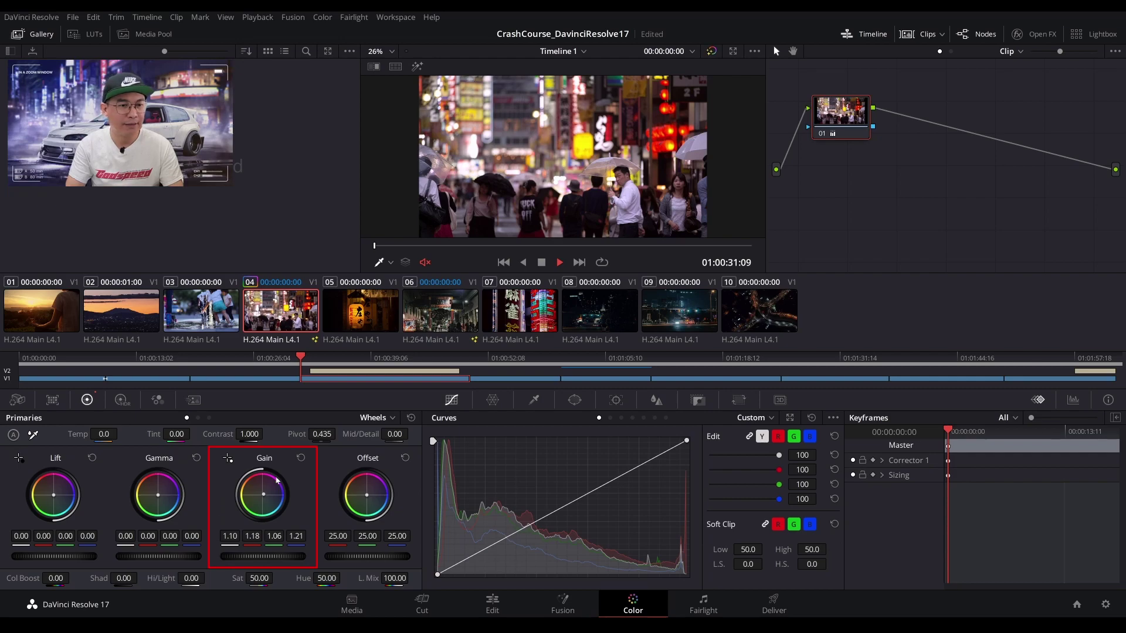
left_click(301, 458)
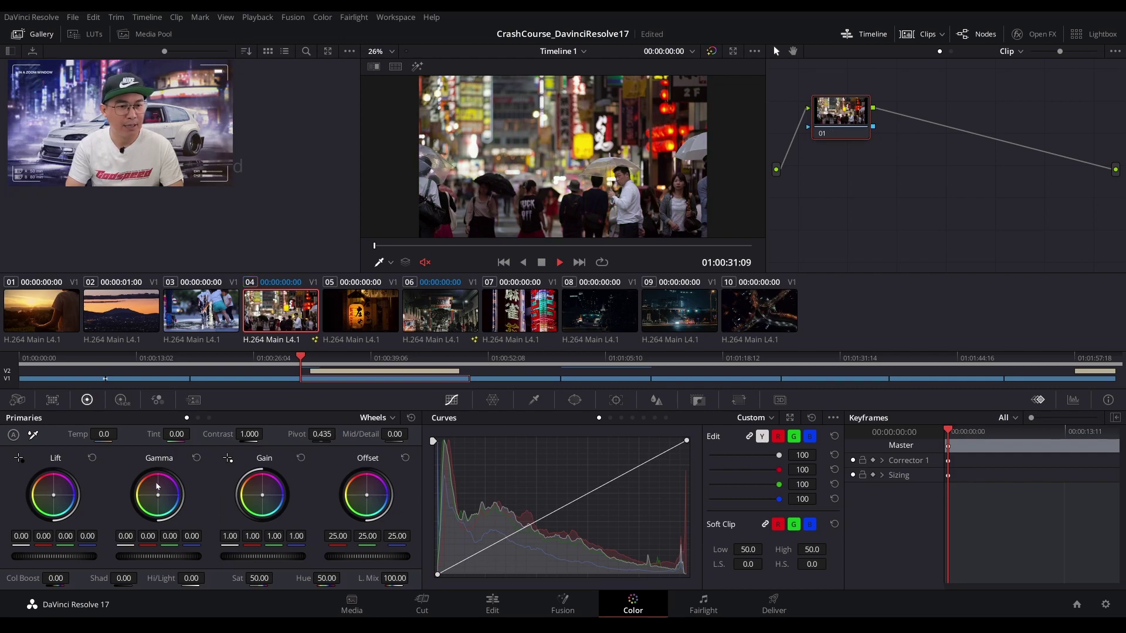
Try a teal tint, a slight magenta tint and a master level of 0.09 with the Gamma wheel, and reset Gamma.
mouse_move(163, 503)
left_mouse_down()
mouse_move(174, 482)
mouse_move(145, 478)
mouse_move(151, 509)
left_mouse_up()
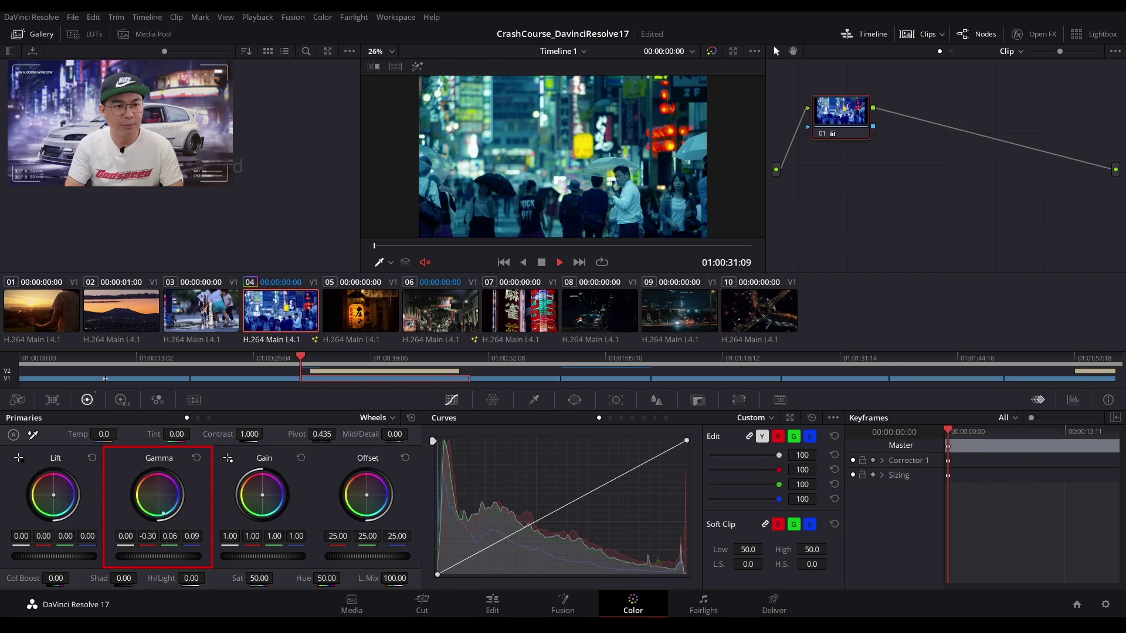
left_click_drag(154, 500, 160, 493)
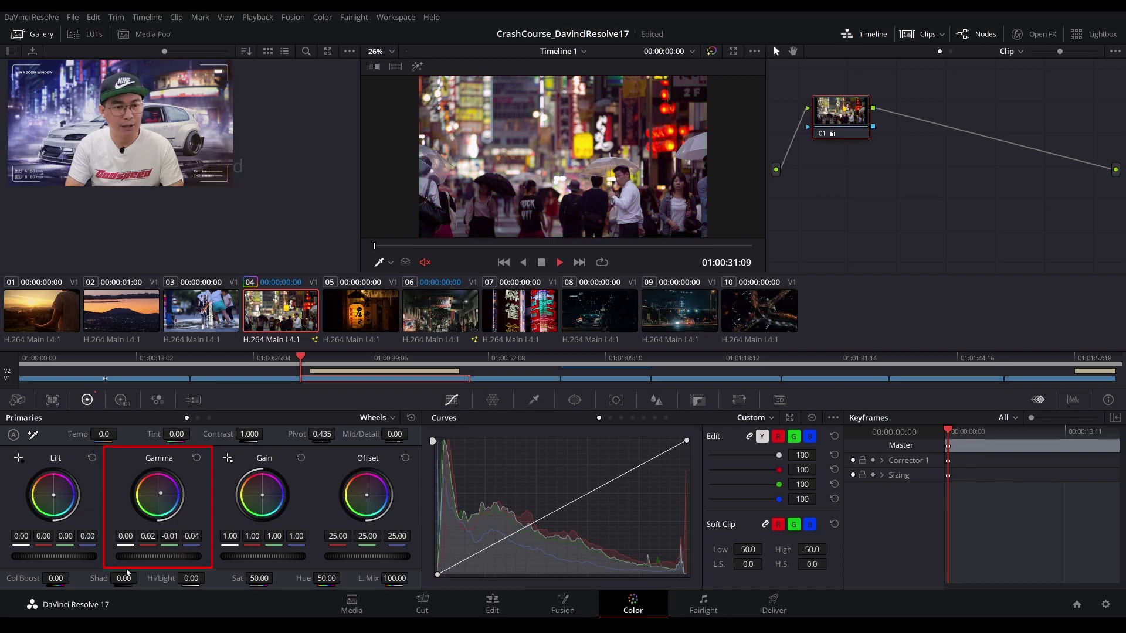
left_click_drag(159, 557, 179, 557)
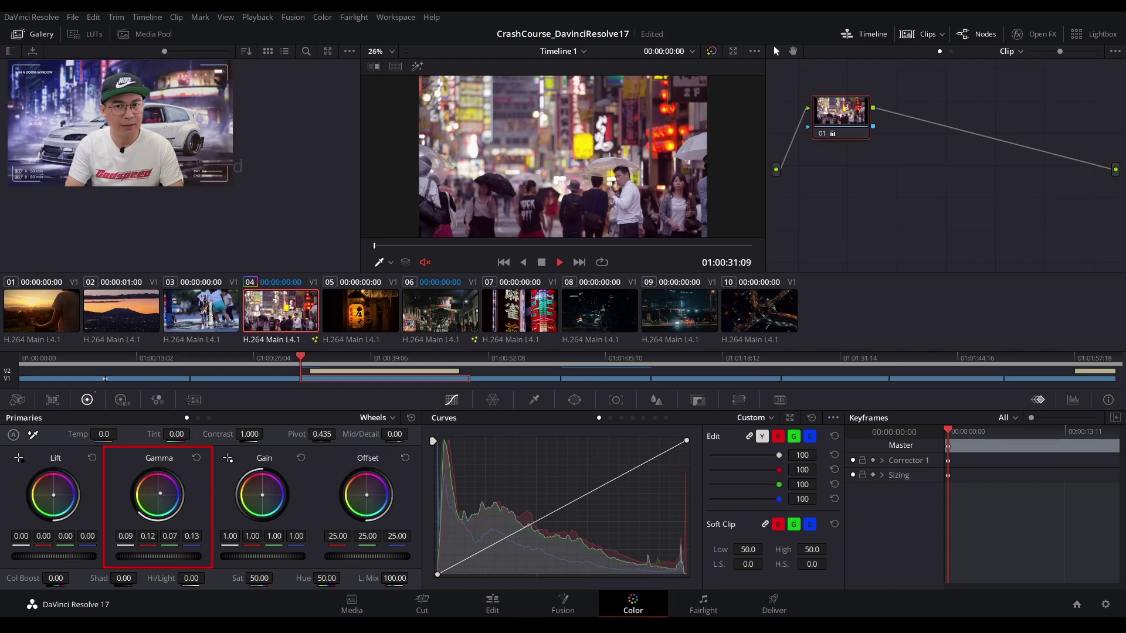
left_click(196, 458)
Try a strong yellow tint and a master level of 0.03 with the Lift wheel, and reset all primaries.
left_click_drag(55, 517, 32, 494)
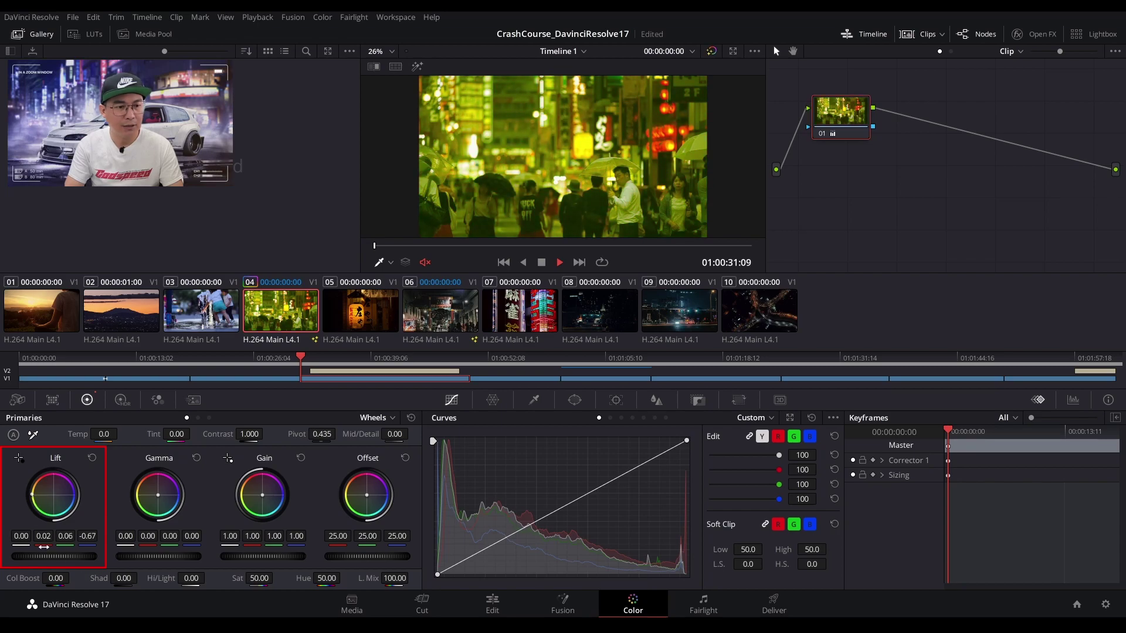
mouse_move(55, 557)
left_mouse_down()
mouse_move(46, 557)
mouse_move(55, 556)
left_mouse_up()
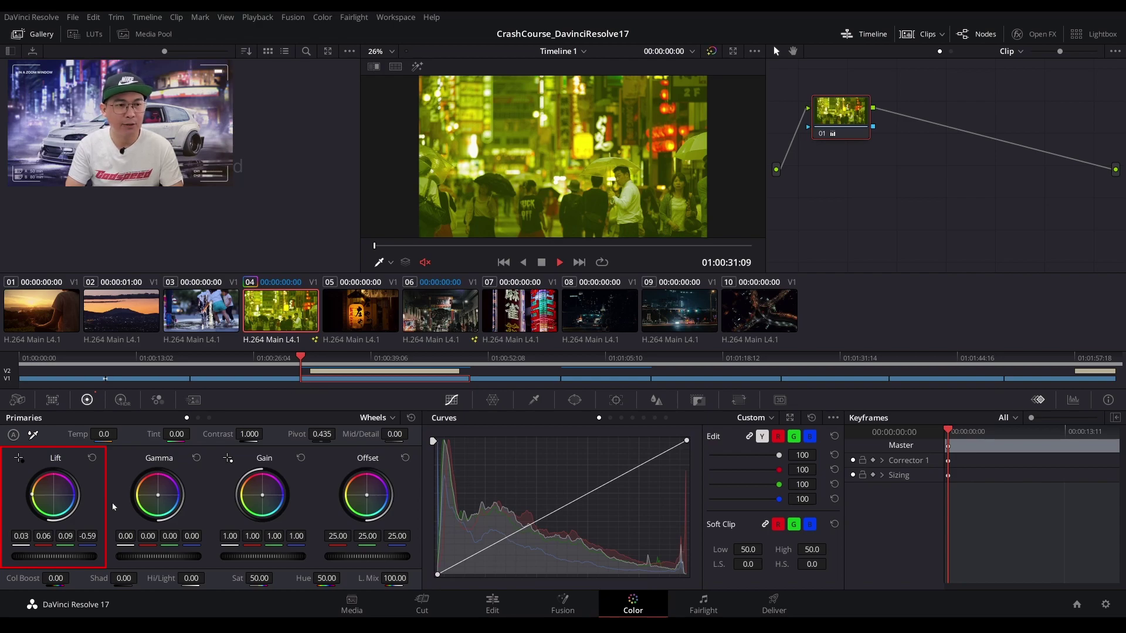
left_click(412, 419)
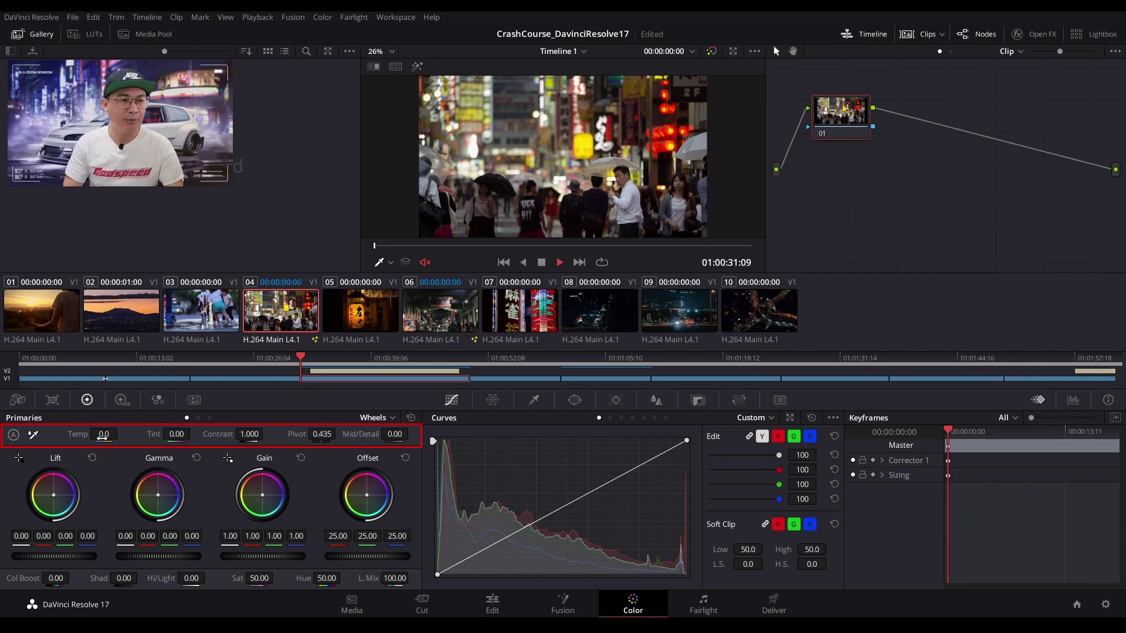
Try Temp 2960, Tint 100, Contrast 1.226 and Pivot 0.417 on clip 04, and reset all primaries.
left_click_drag(104, 434, 155, 434)
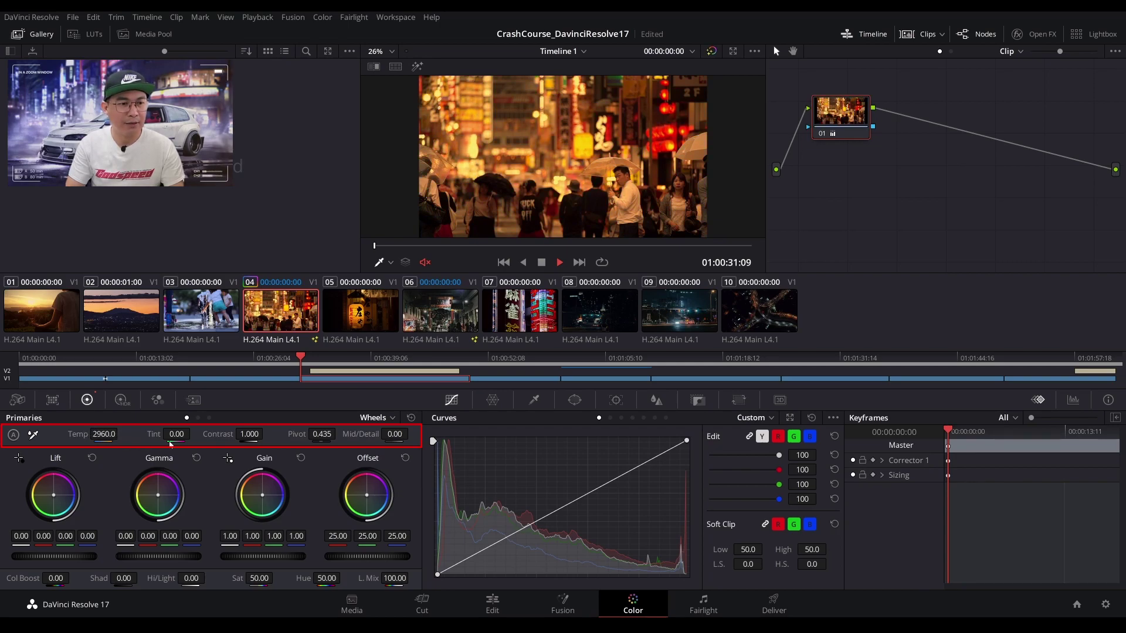
mouse_move(177, 435)
left_mouse_down()
mouse_move(293, 435)
mouse_move(82, 435)
mouse_move(352, 435)
mouse_move(182, 434)
left_mouse_up()
left_click_drag(322, 435, 297, 436)
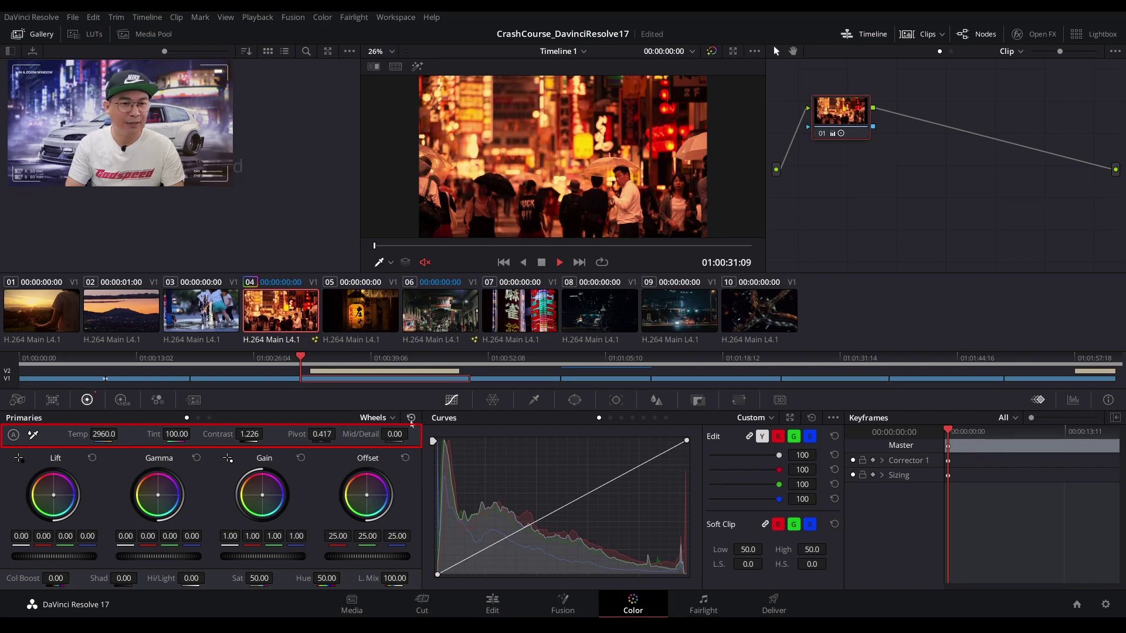
left_click(411, 419)
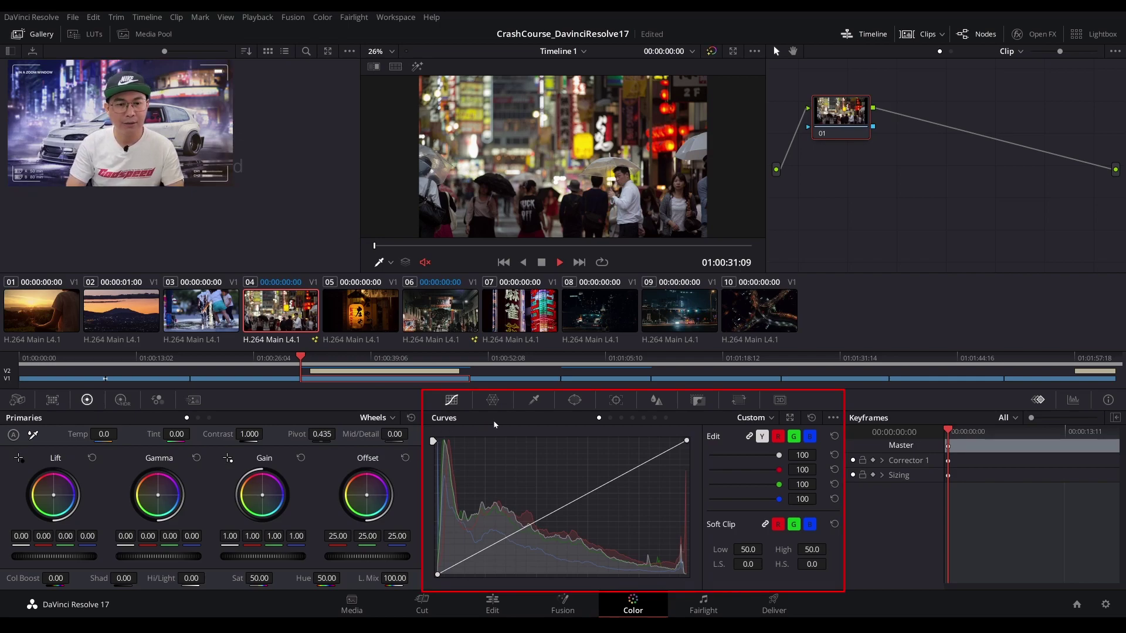
Shape clip 04's custom curve into an S with a slightly raised midpoint, a raised highlight point and a lowered shadow point.
left_click(437, 574)
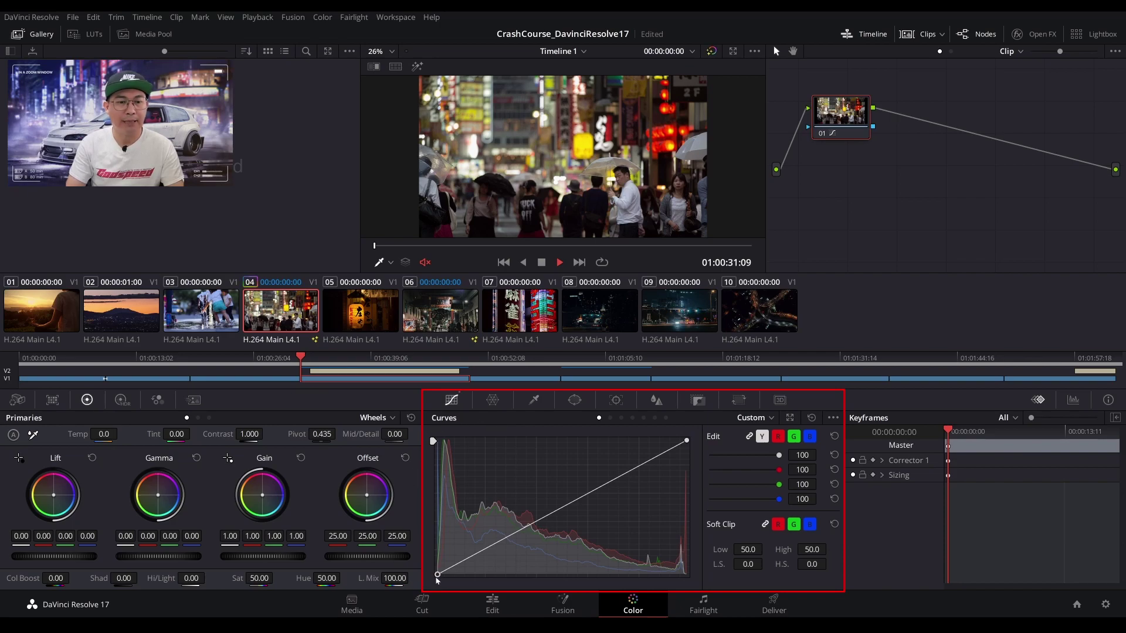
left_click(688, 440)
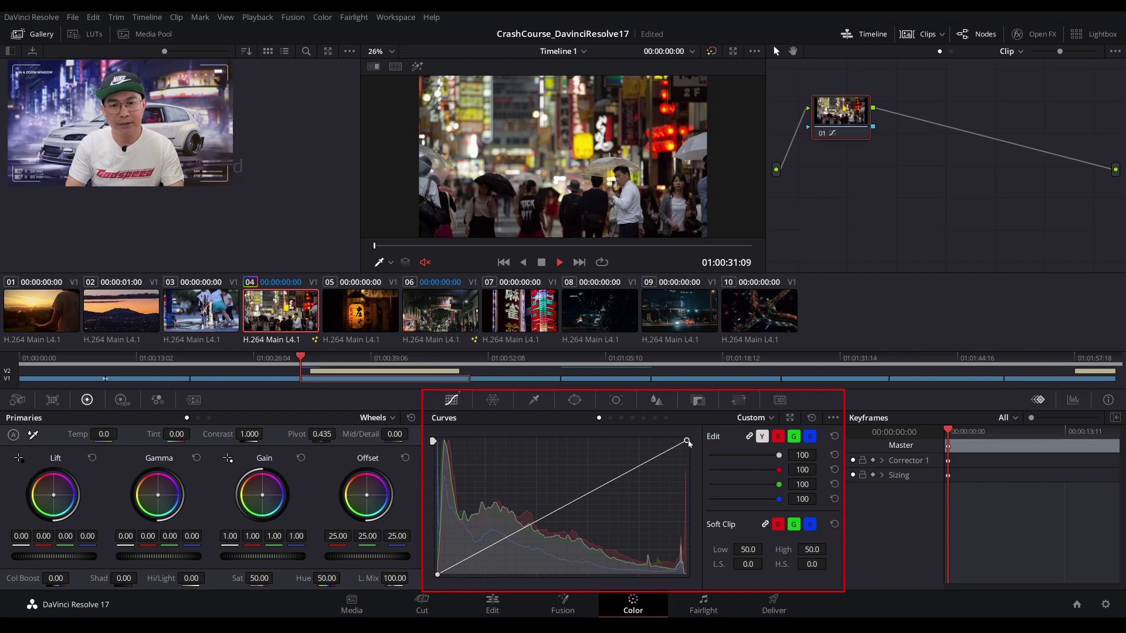
left_click(567, 505)
mouse_move(568, 508)
left_mouse_down()
mouse_move(554, 467)
mouse_move(568, 511)
mouse_move(554, 469)
mouse_move(564, 512)
mouse_move(560, 504)
left_mouse_up()
left_click(624, 470)
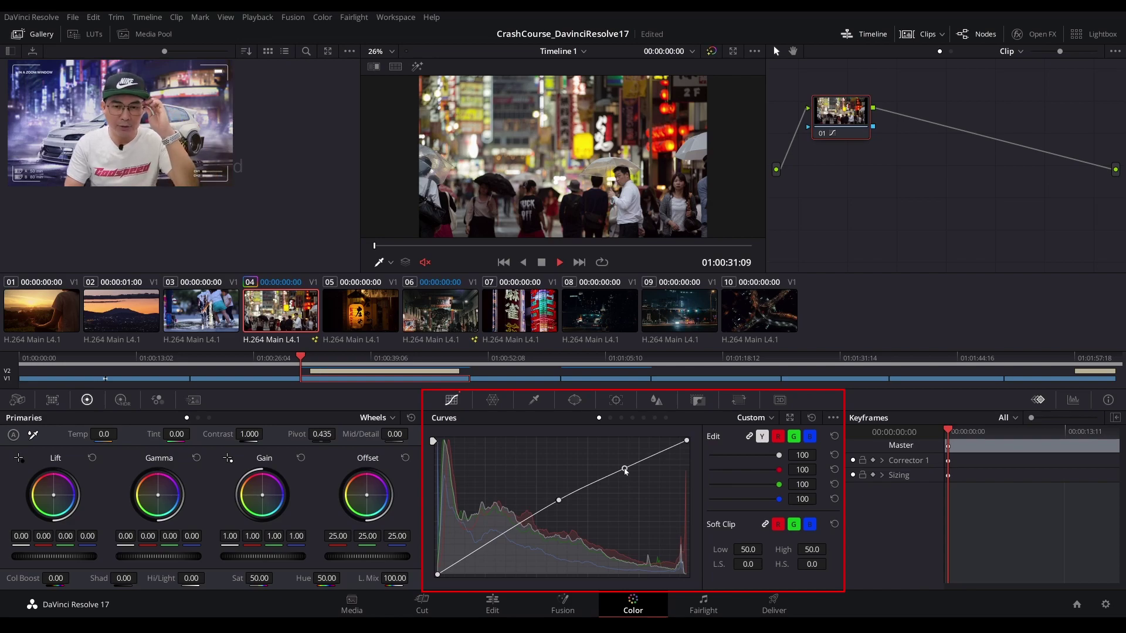
mouse_move(626, 471)
left_mouse_down()
mouse_move(621, 455)
mouse_move(625, 487)
mouse_move(618, 452)
mouse_move(612, 467)
mouse_move(609, 457)
left_mouse_up()
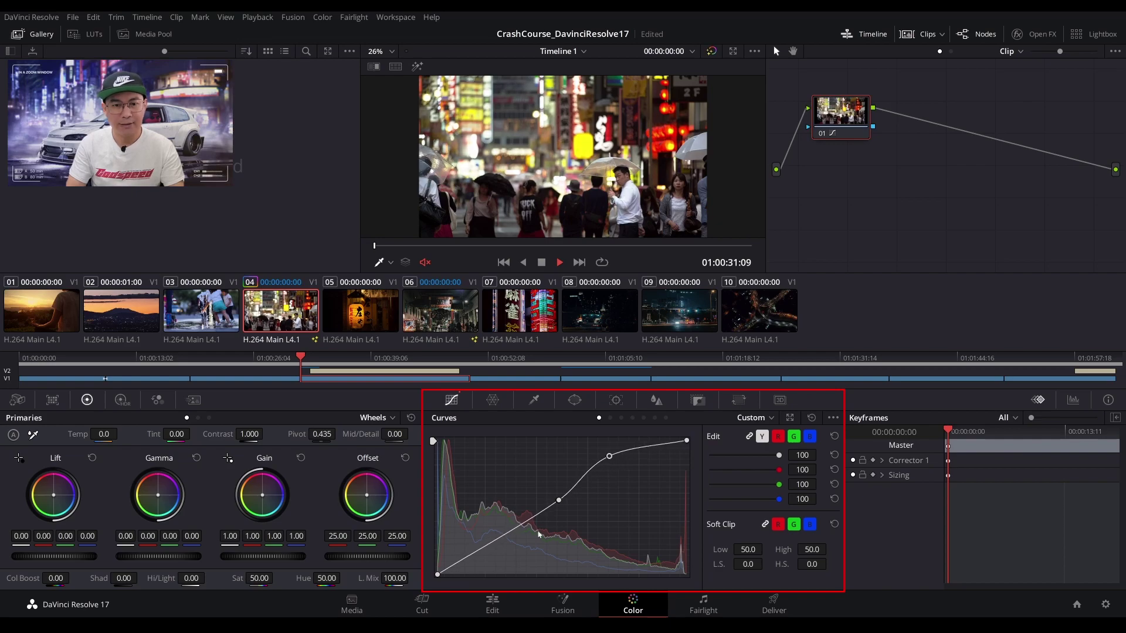
mouse_move(496, 543)
left_mouse_down()
mouse_move(498, 554)
mouse_move(497, 534)
mouse_move(505, 549)
left_mouse_up()
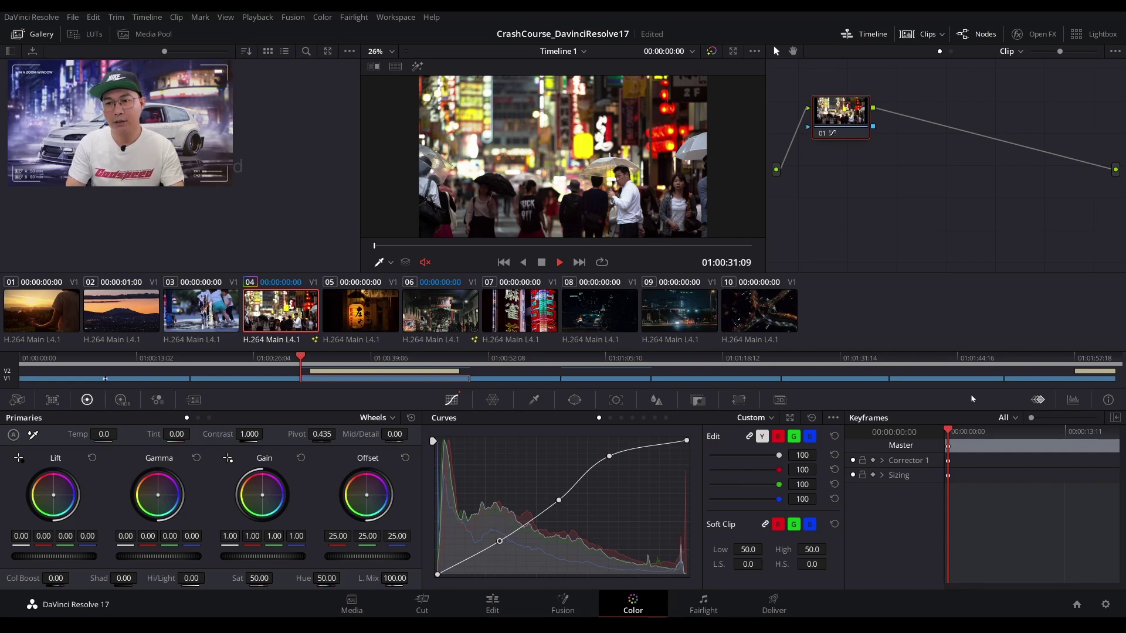
left_click(1075, 403)
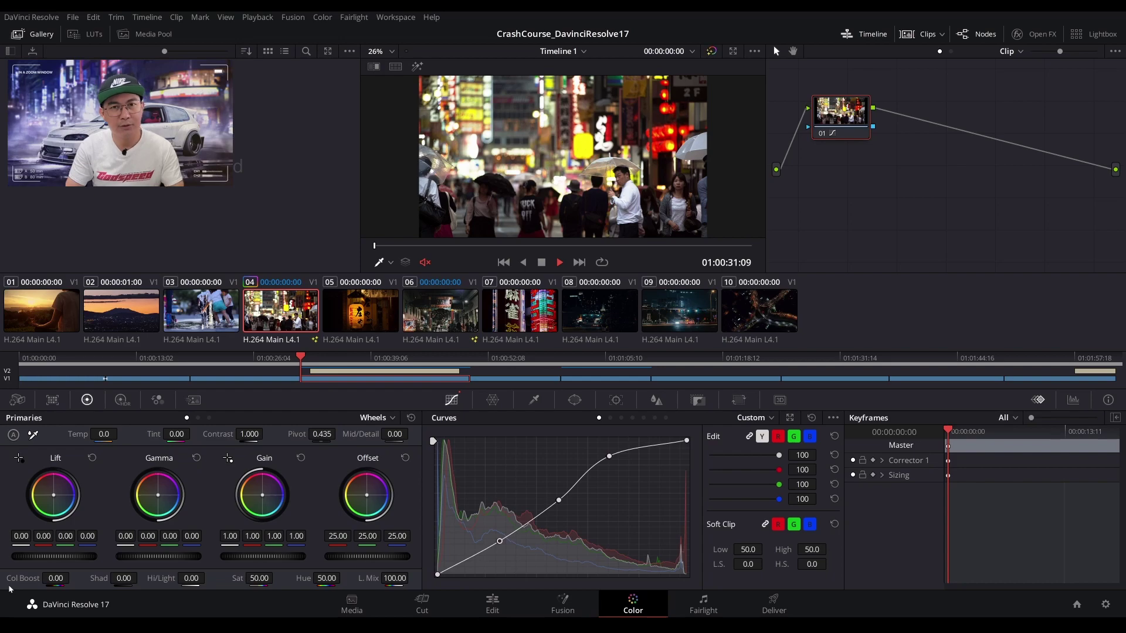
Set Color Boost to -54, Shadows to 66.50, Highlights to 6, Saturation to 47.40 and Hue to 50.80, keeping Luminance Mix at 100.
left_click_drag(56, 579, 260, 577)
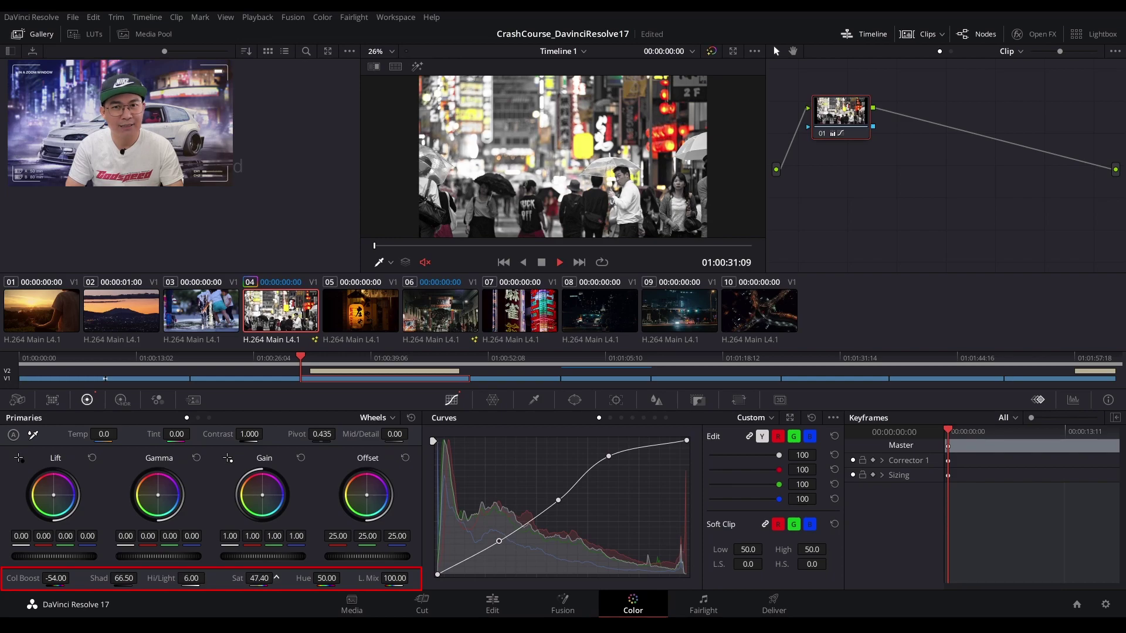
mouse_move(327, 578)
left_mouse_down()
mouse_move(343, 577)
mouse_move(326, 579)
left_mouse_up()
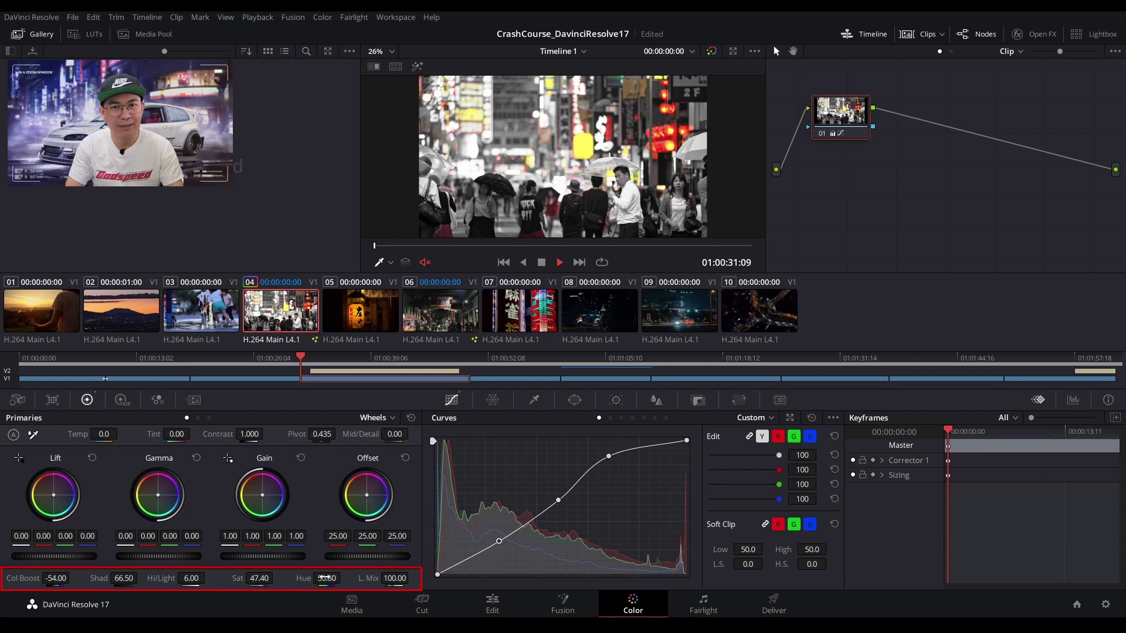
mouse_move(396, 578)
left_mouse_down()
mouse_move(378, 578)
mouse_move(396, 578)
left_mouse_up()
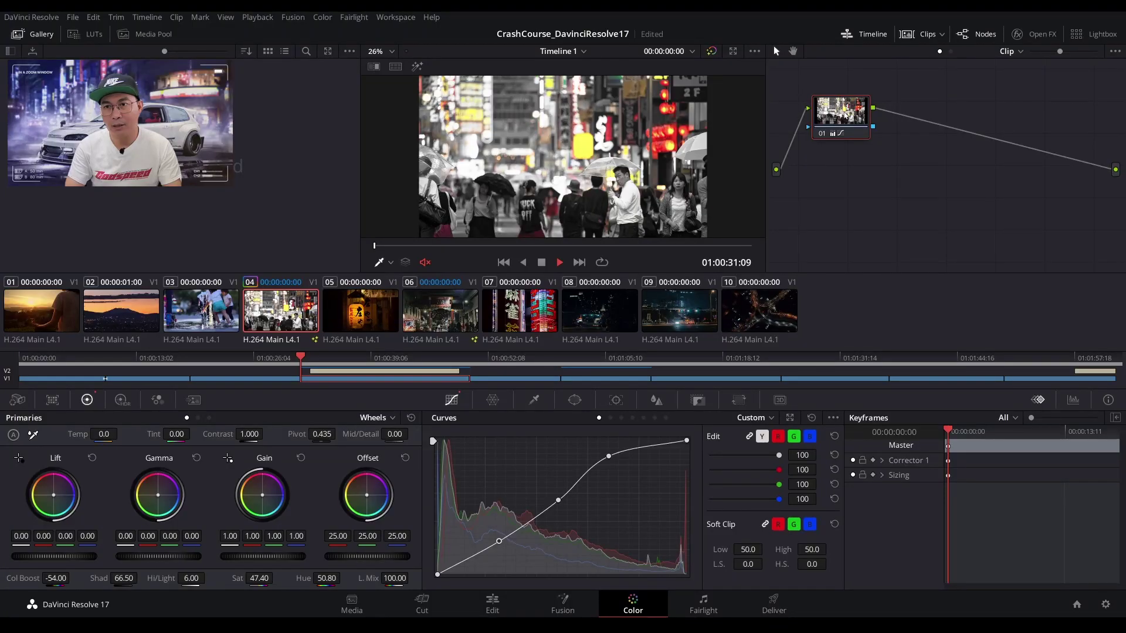
Add a serial node after node 01 and space it farther away from node 01.
right_click(844, 113)
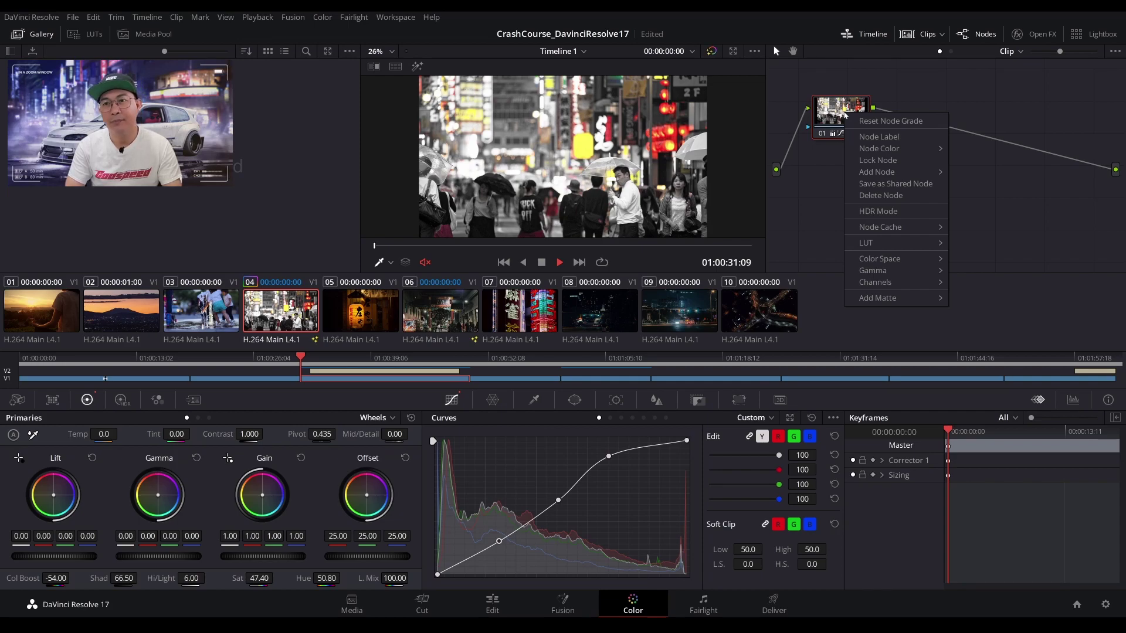
mouse_move(860, 176)
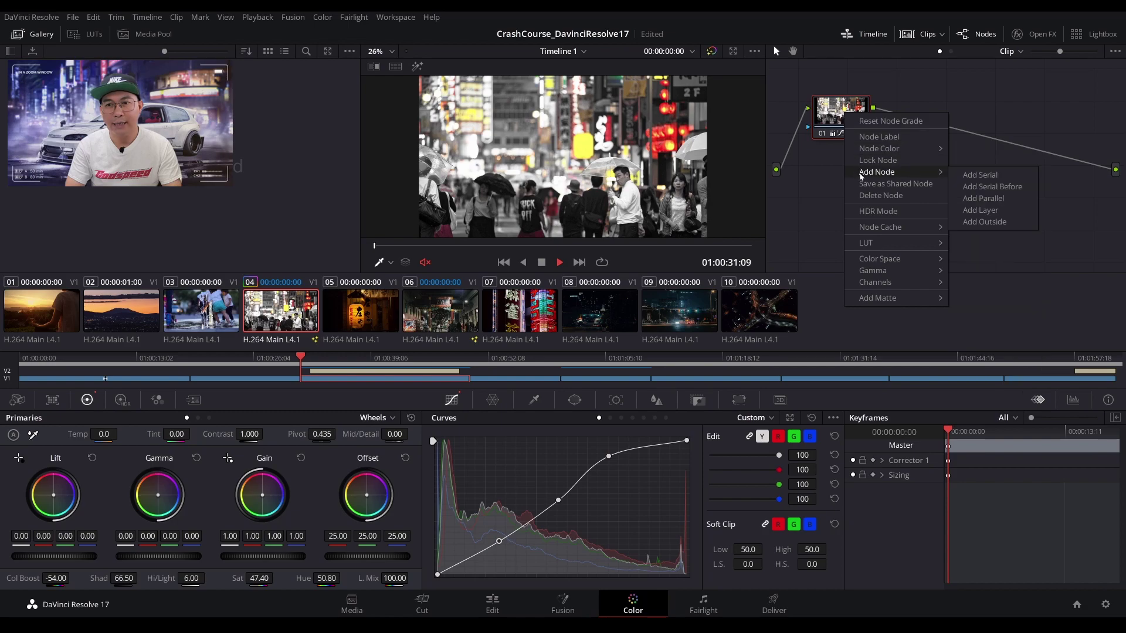
left_click(1029, 176)
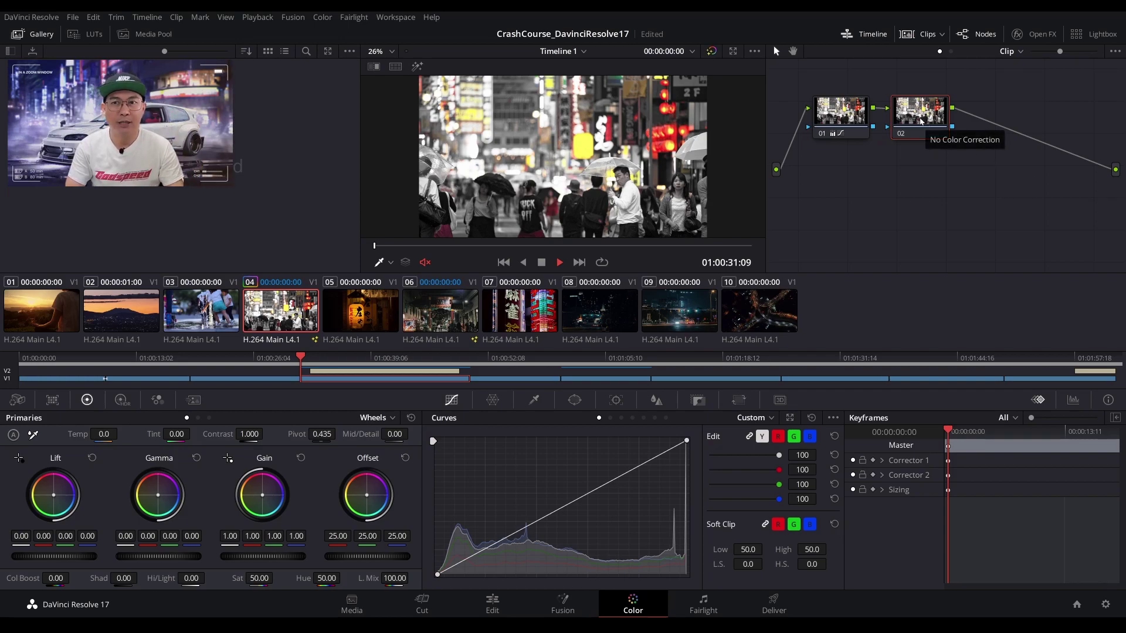
left_click_drag(926, 124, 959, 119)
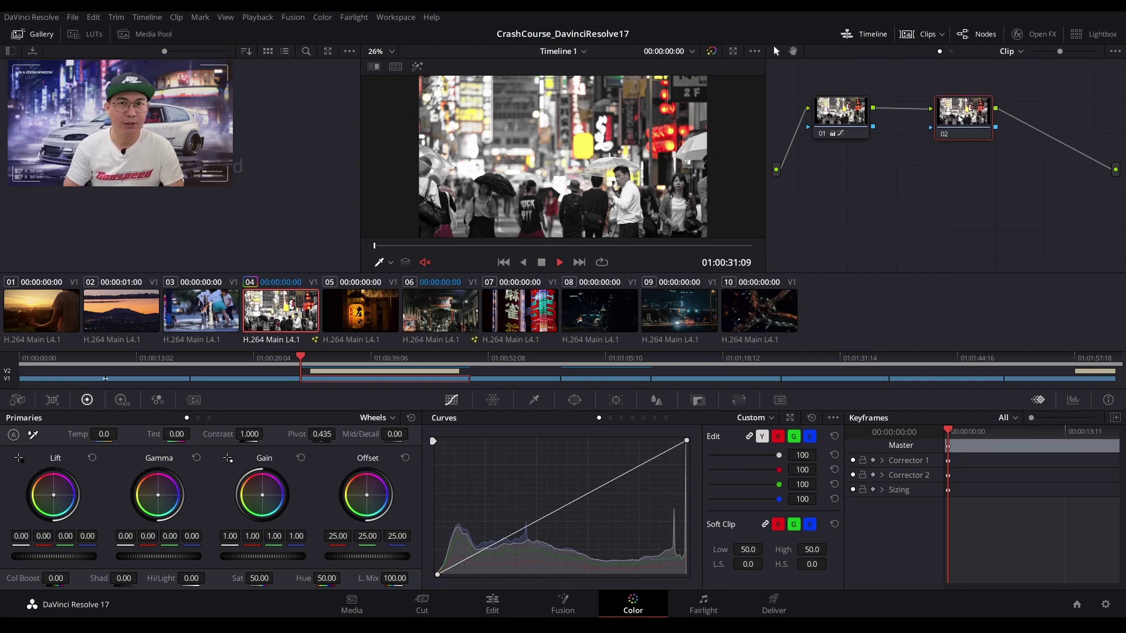
Label node 01 "Primary 01".
left_click(850, 125)
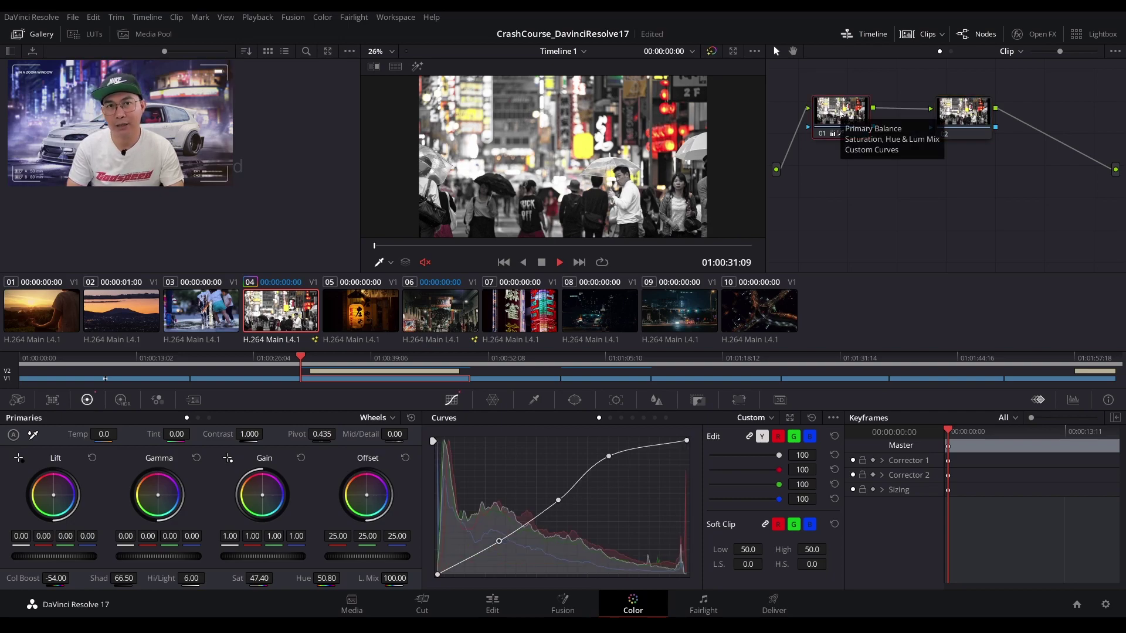
right_click(840, 112)
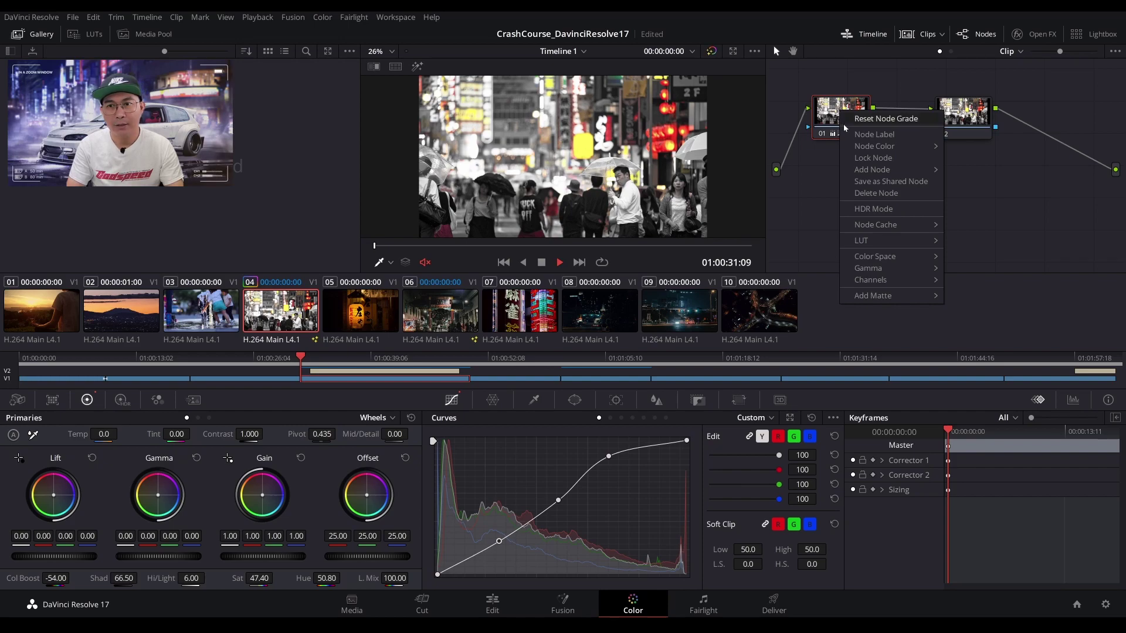
key("Escape")
mouse_move(848, 135)
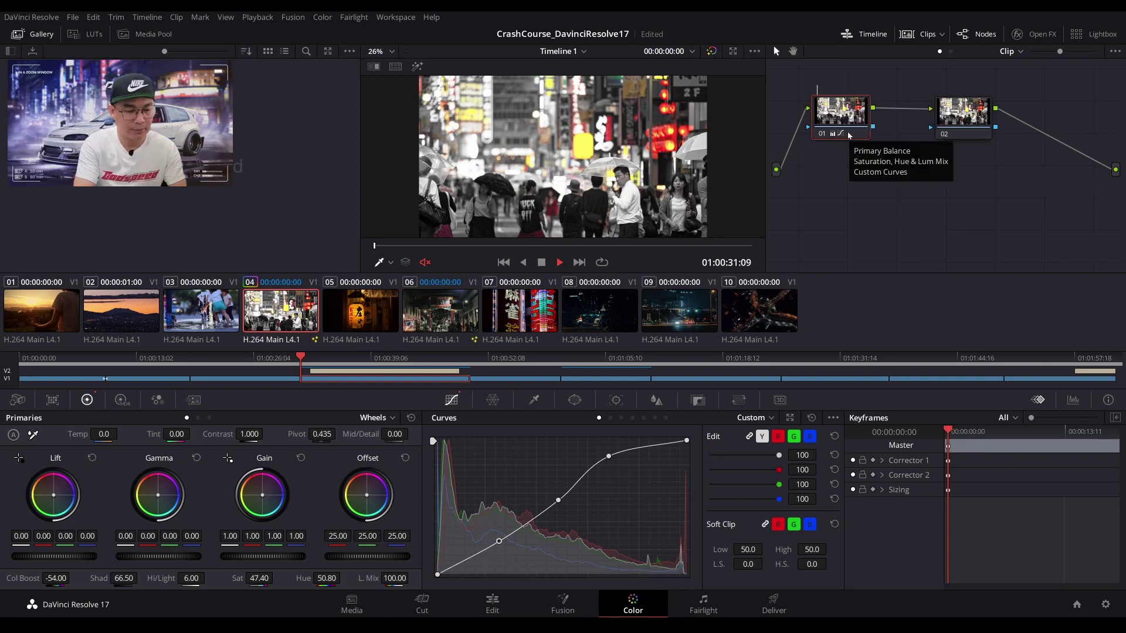
type("mary 01")
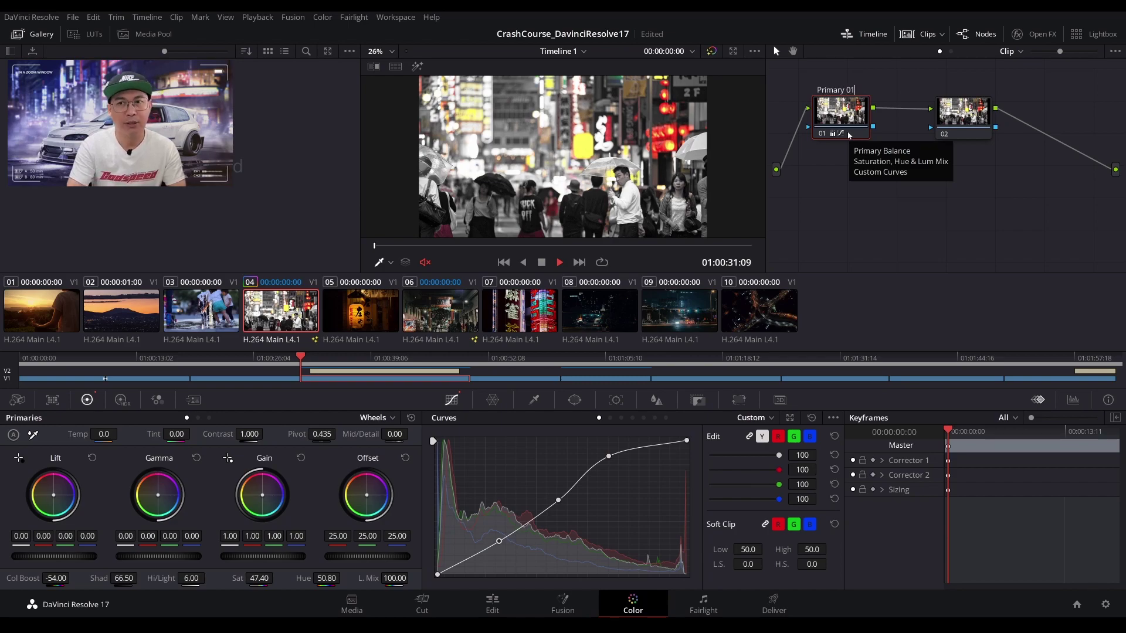
key("Return")
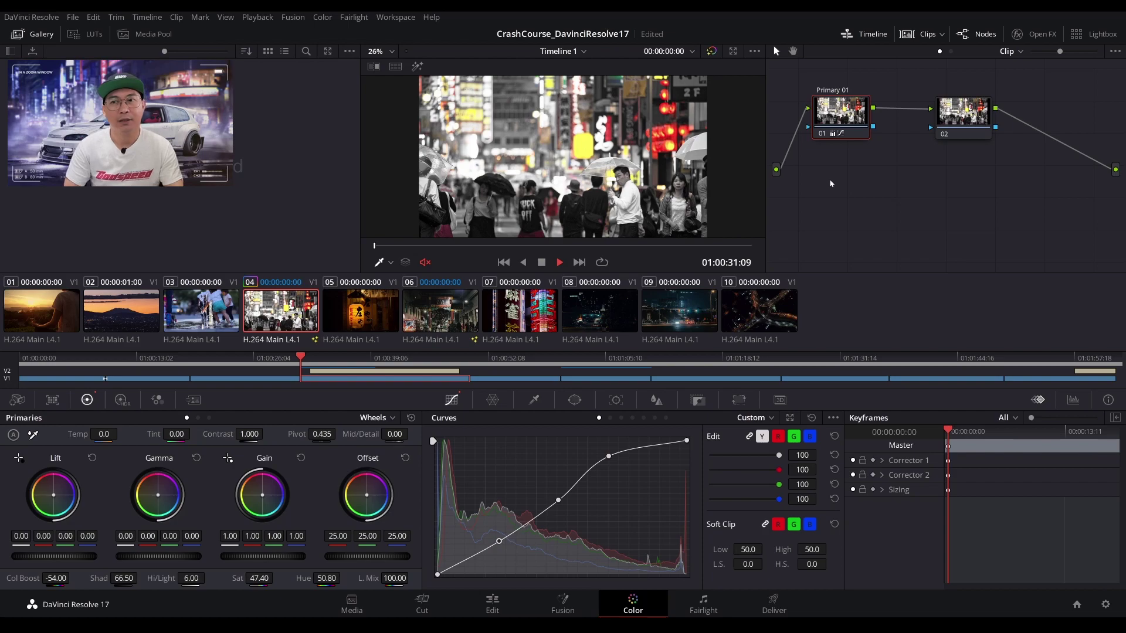
Label node 02 "Secondary".
left_click(965, 114)
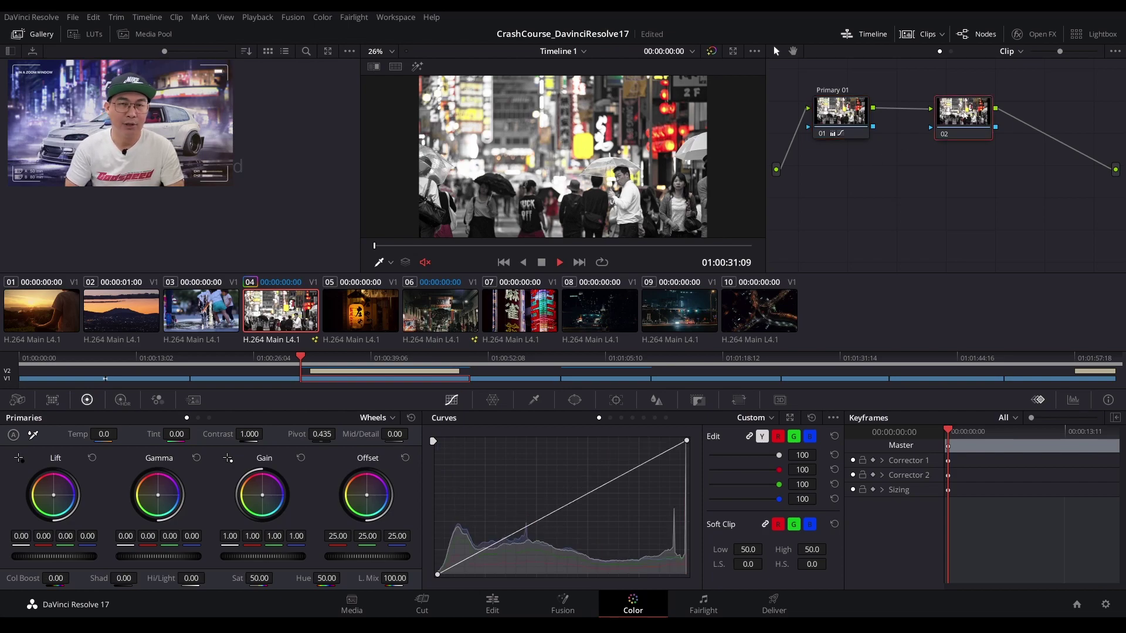
right_click(964, 114)
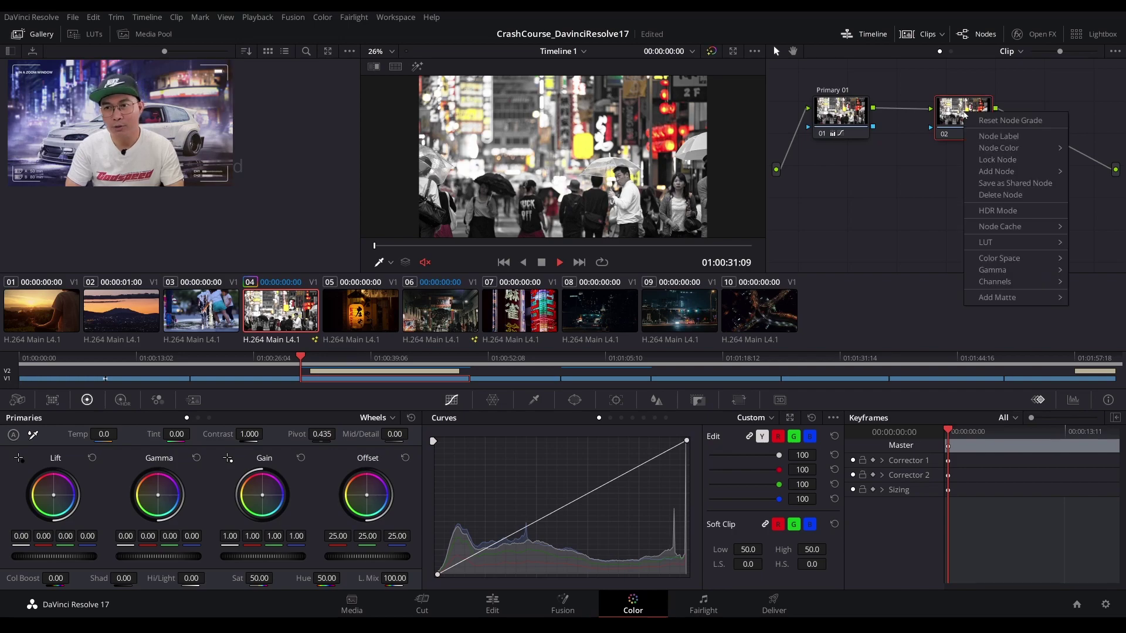
left_click(989, 137)
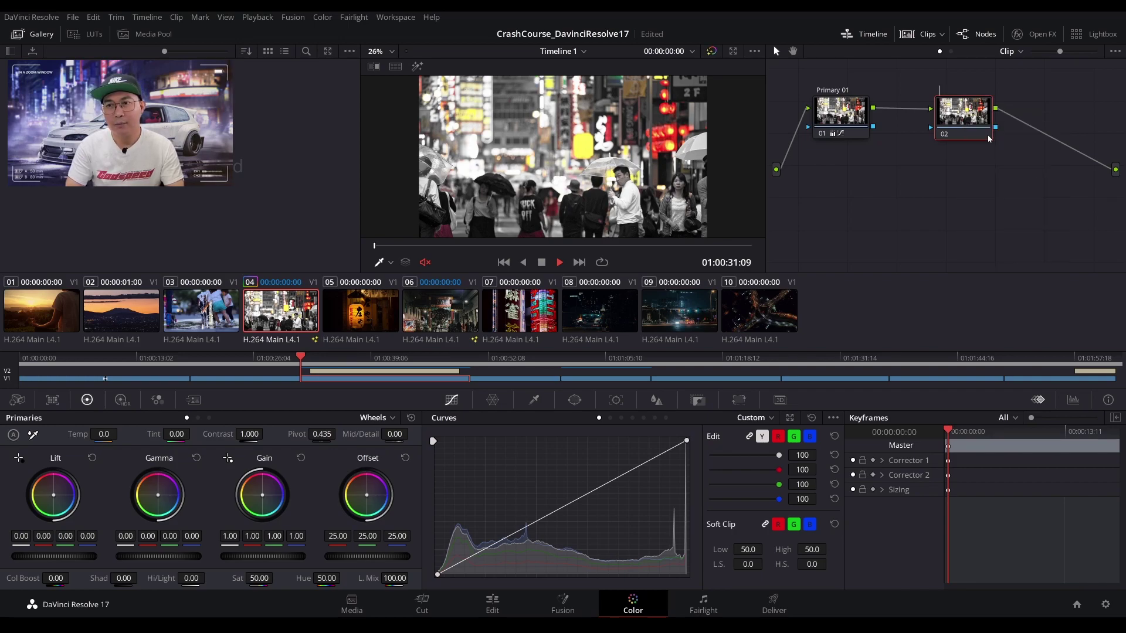
type("Seco")
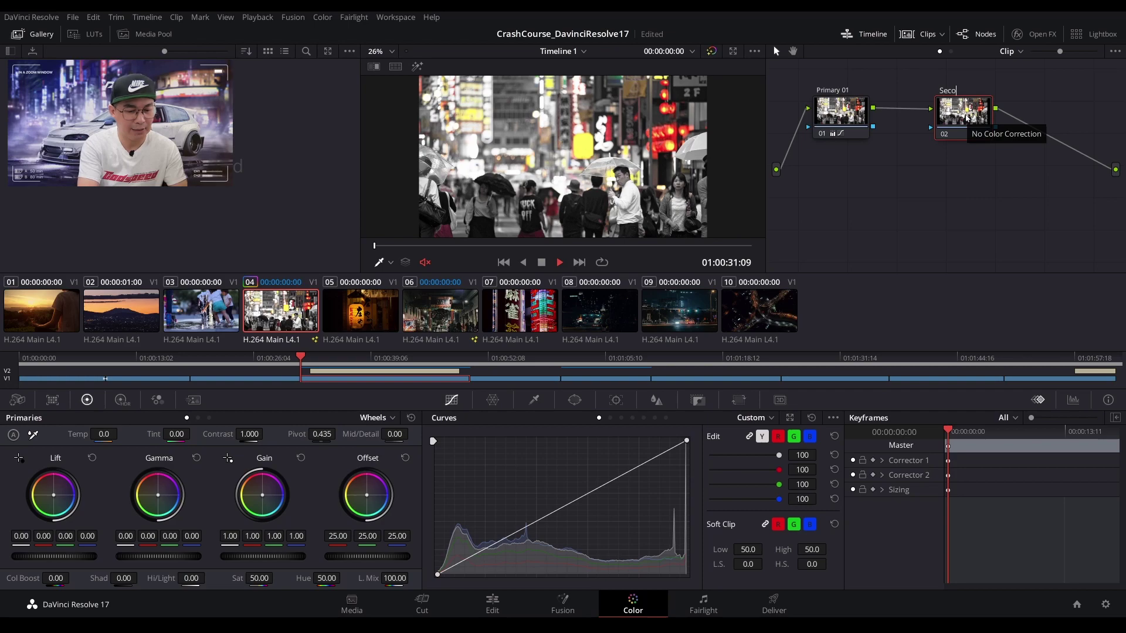
type("ndary")
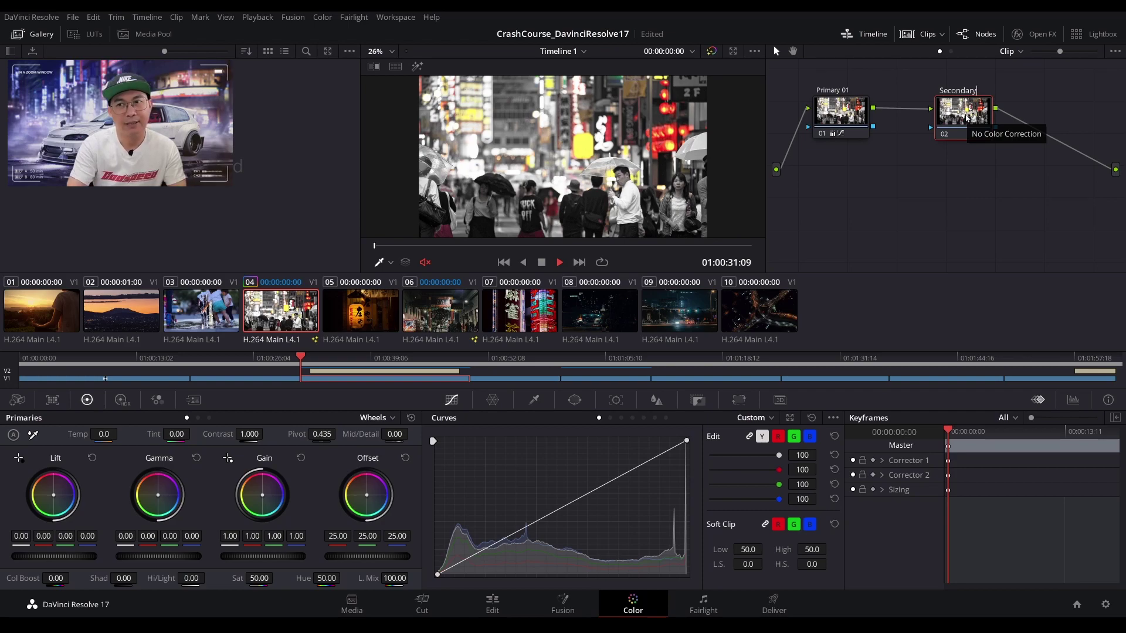
key("Return")
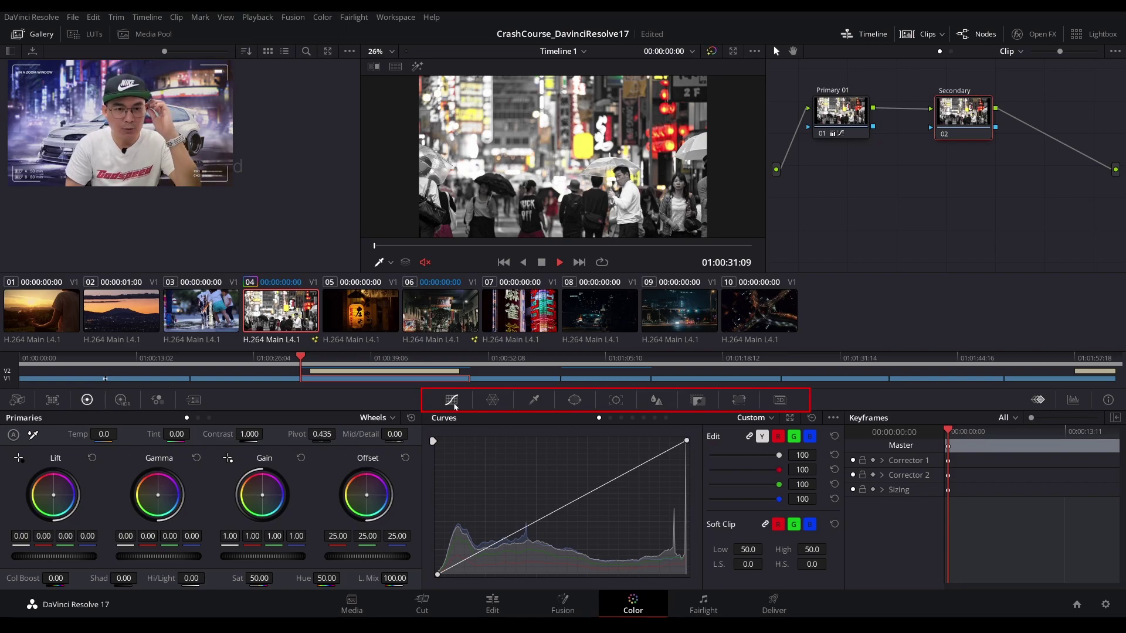
Look through the secondary grading tools from Color Warper, Qualifier, Window and Tracker to Blur, Key and Sizing.
left_click(495, 401)
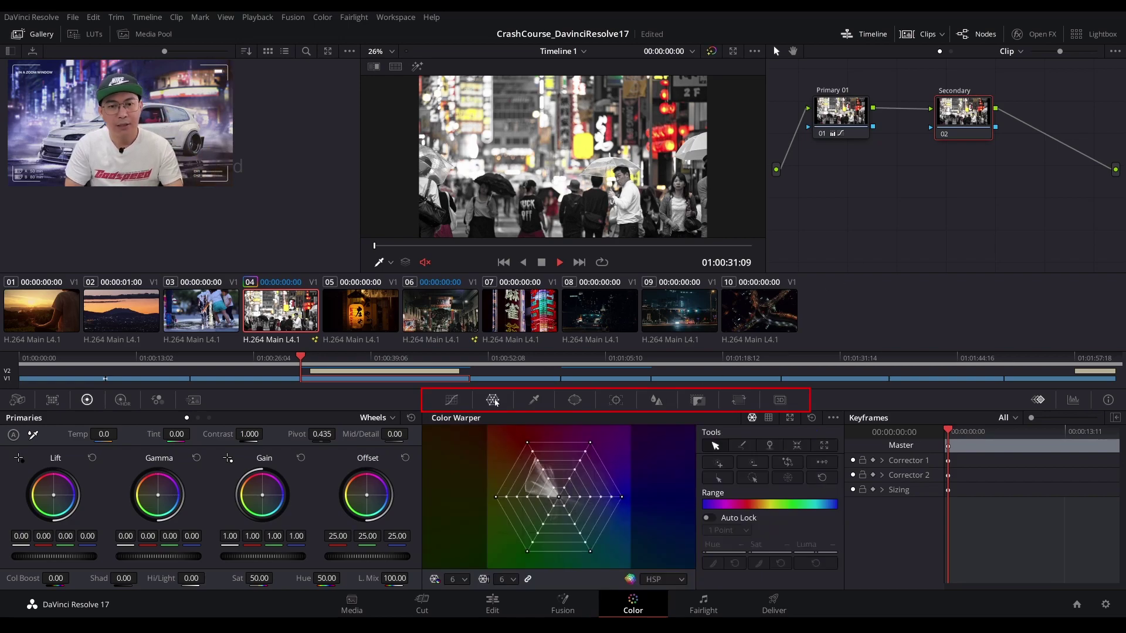
left_click(533, 400)
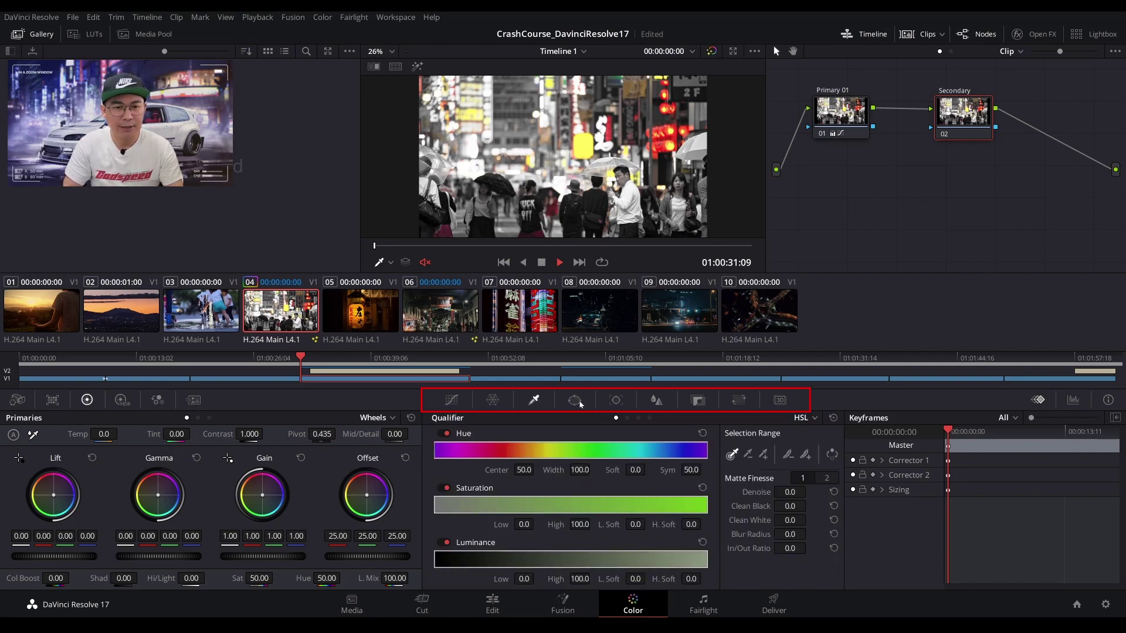
left_click(577, 402)
left_click(616, 400)
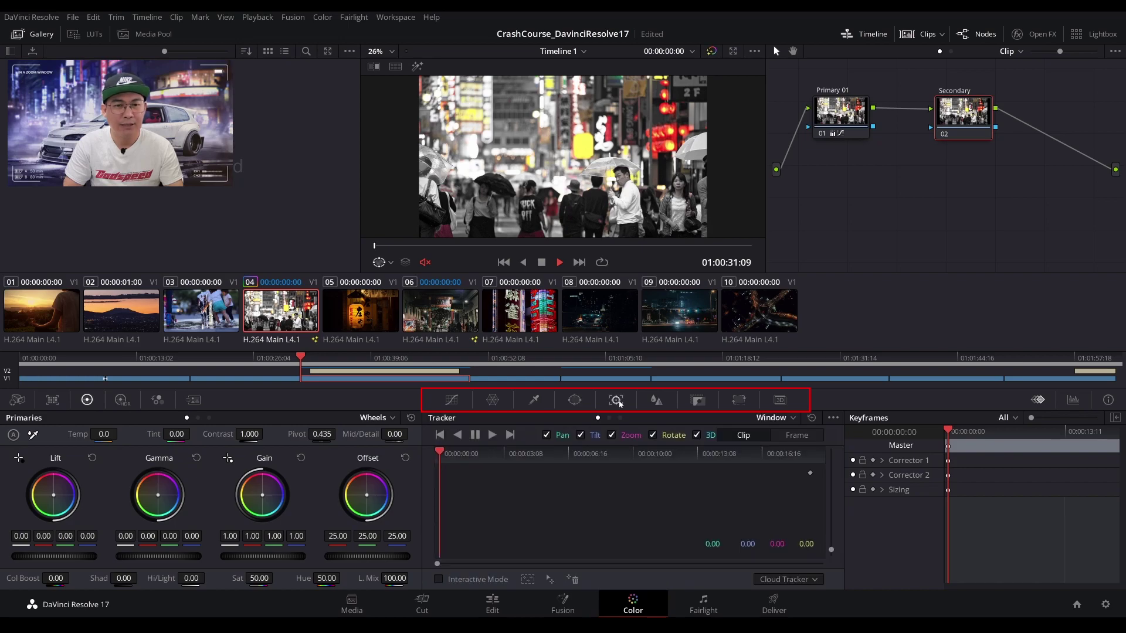
left_click(657, 400)
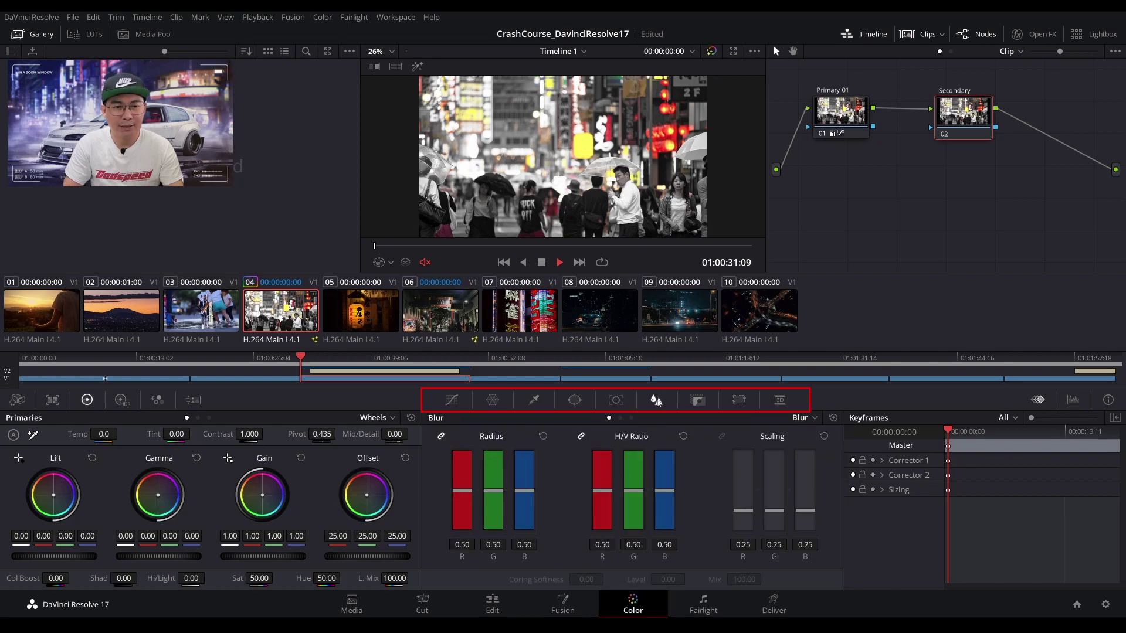
left_click(701, 401)
left_click(740, 400)
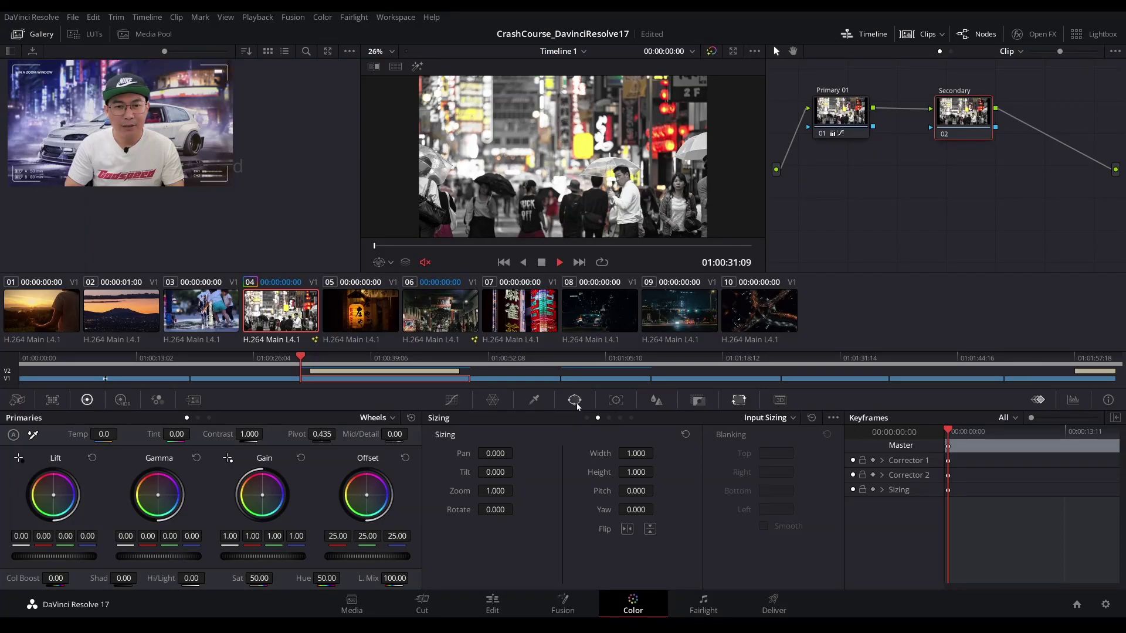
Add a circular window over the red traffic lights on the Secondary node and push its Offset colour toward magenta.
left_click(576, 401)
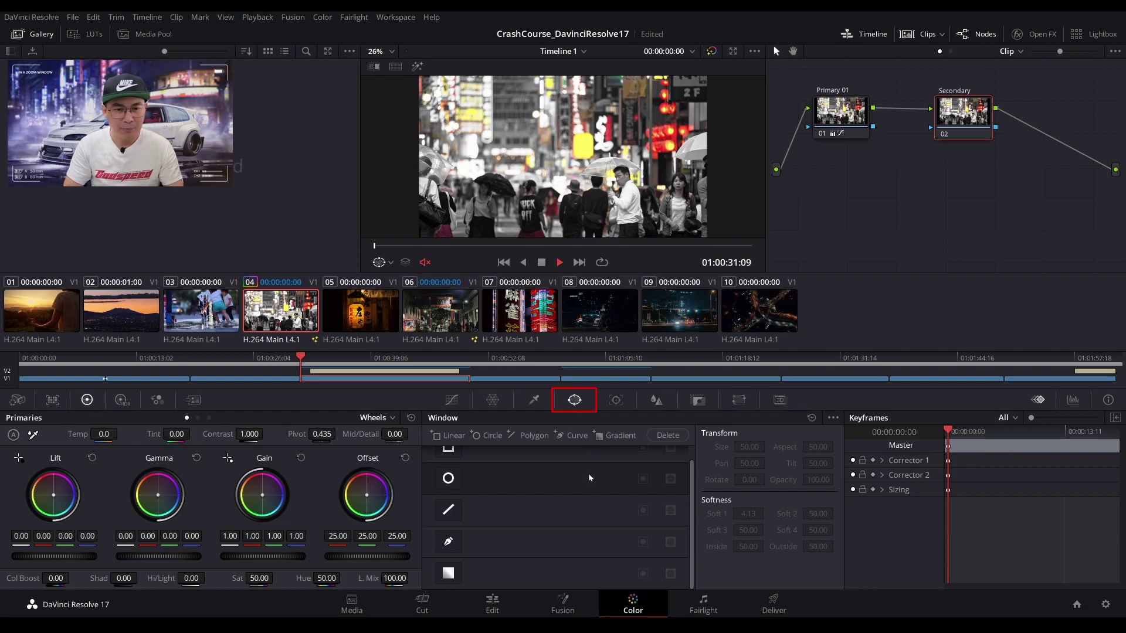
scroll(693, 468, "up", 1)
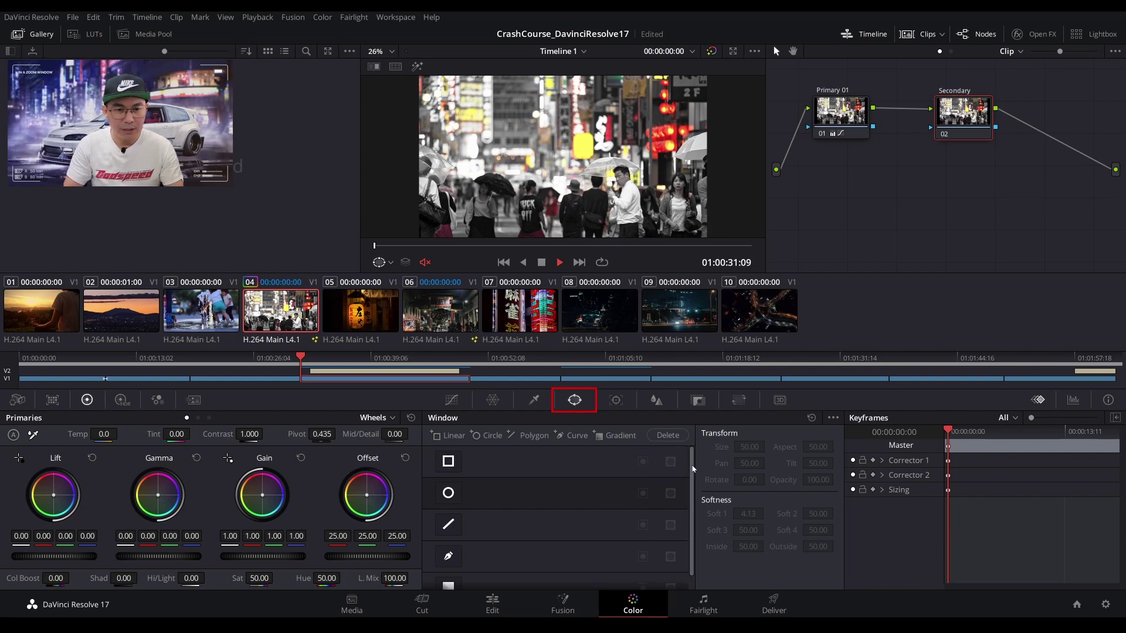
left_click(450, 493)
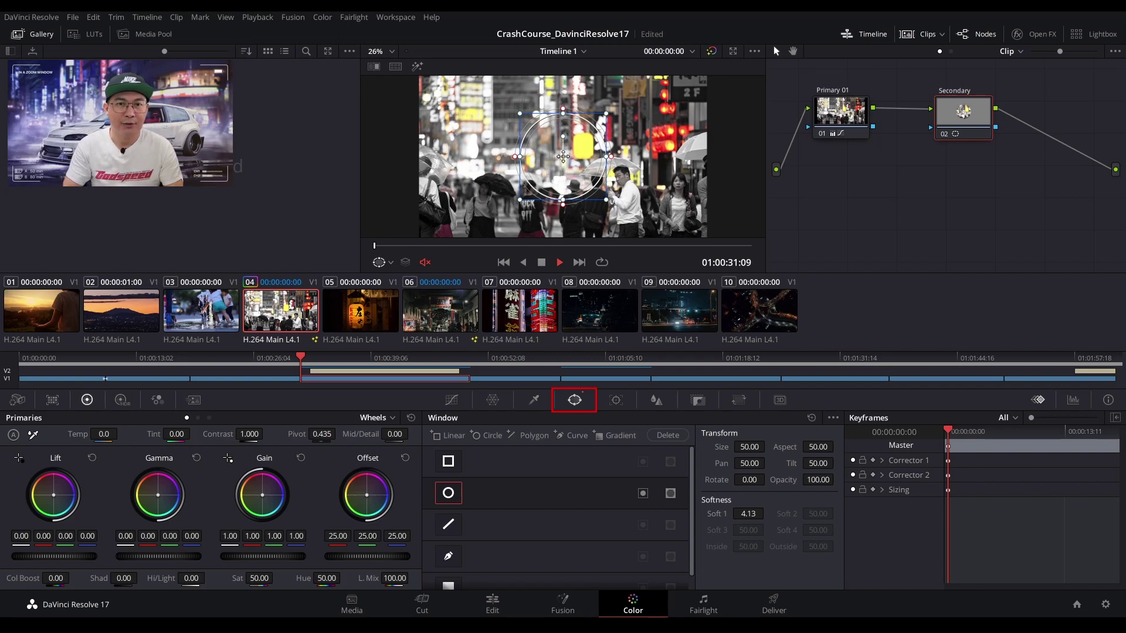
left_click_drag(563, 156, 657, 116)
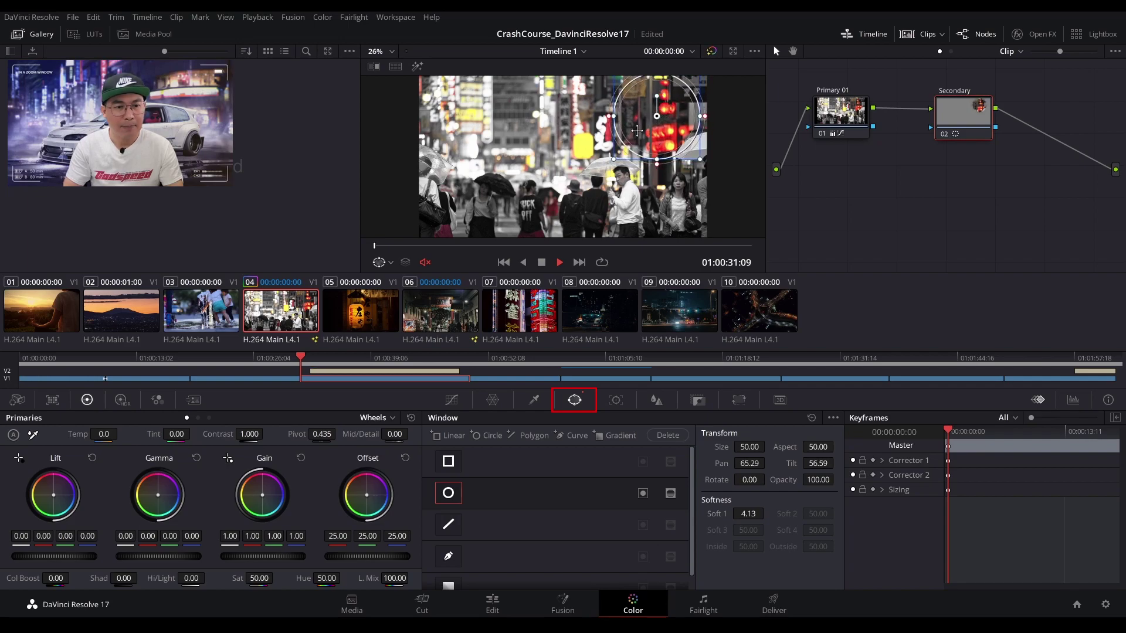
left_click_drag(367, 495, 377, 481)
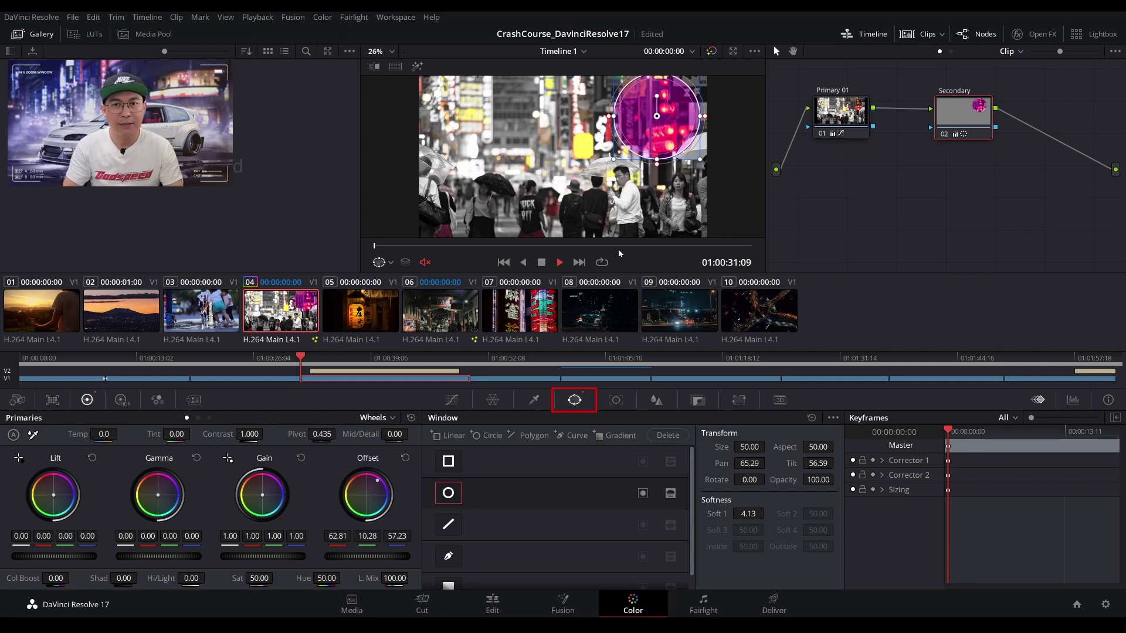
Enlarge the circular window to a size of about 54, soften its edge to about 28 and recentre it on the traffic lights.
left_click_drag(657, 161, 657, 176)
left_click_drag(614, 117, 600, 118)
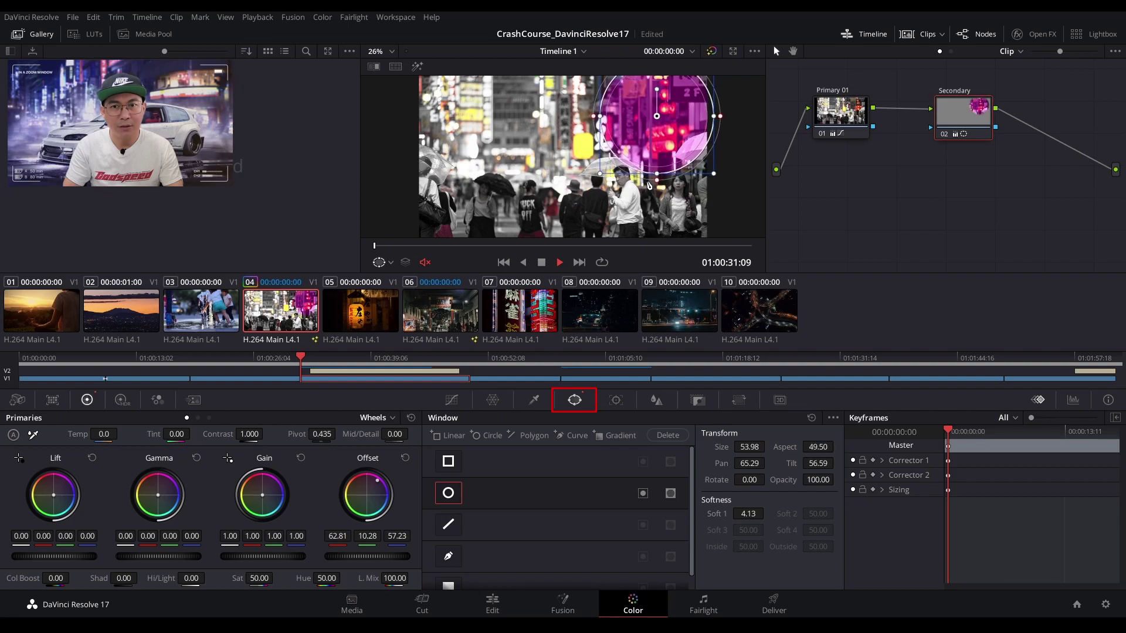
left_click_drag(601, 177, 657, 220)
left_click_drag(657, 115, 662, 112)
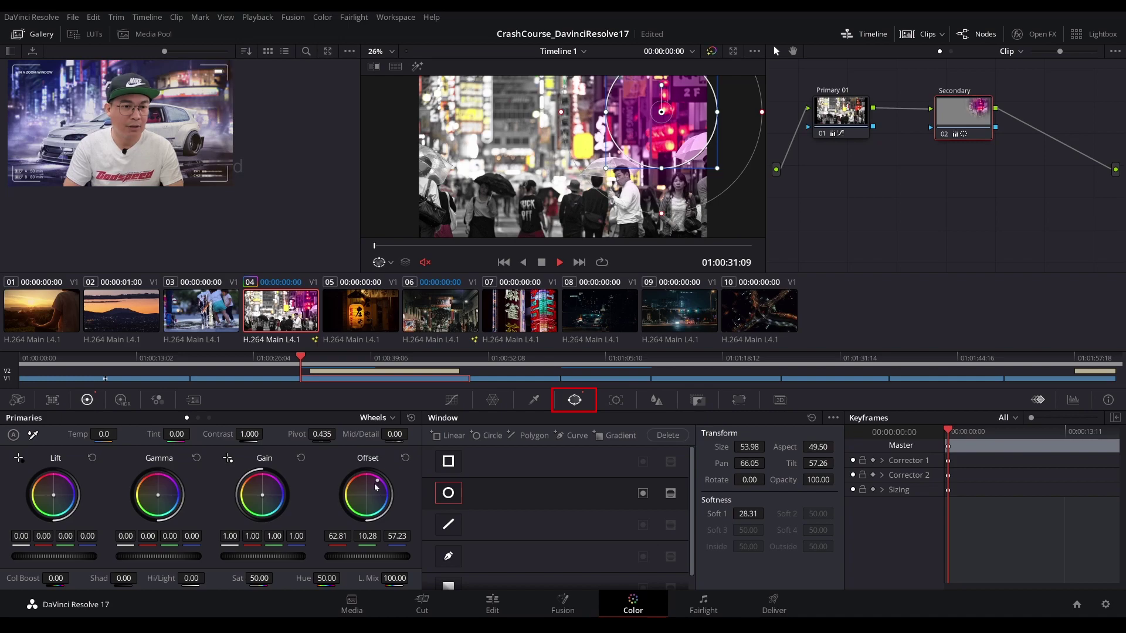
Set Offset to 66.03, 9.43, 56.25 and Gamma RGB to 0.02, -0.01, 0.01, and hide the window outline in the viewer.
left_click_drag(378, 481, 378, 482)
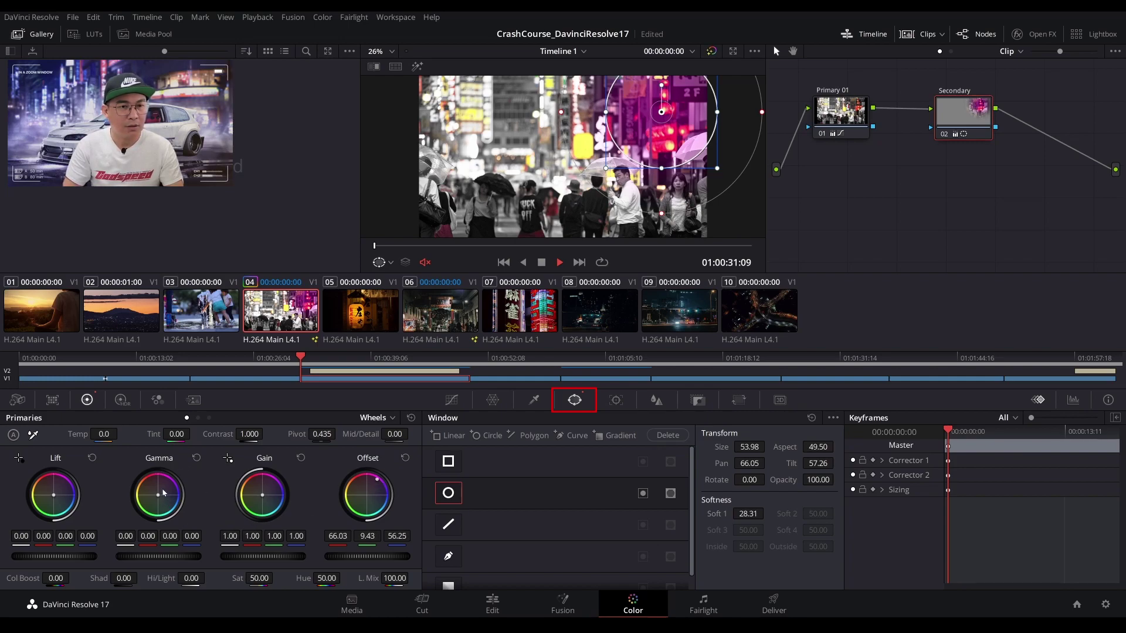
left_click_drag(163, 494, 163, 492)
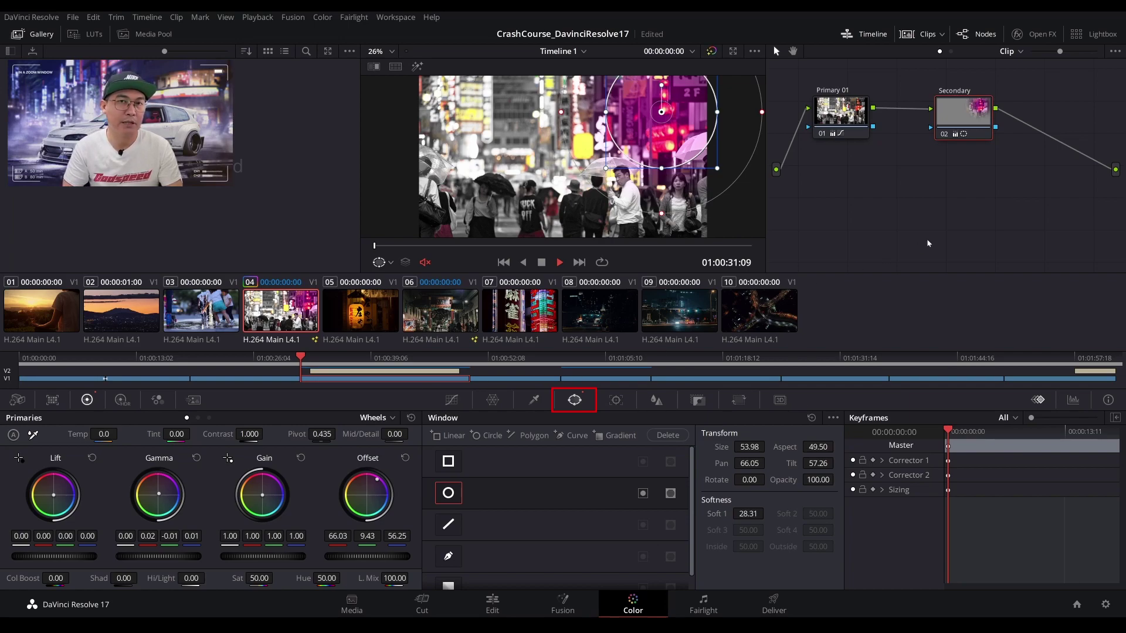
left_click(379, 264)
left_click(383, 282)
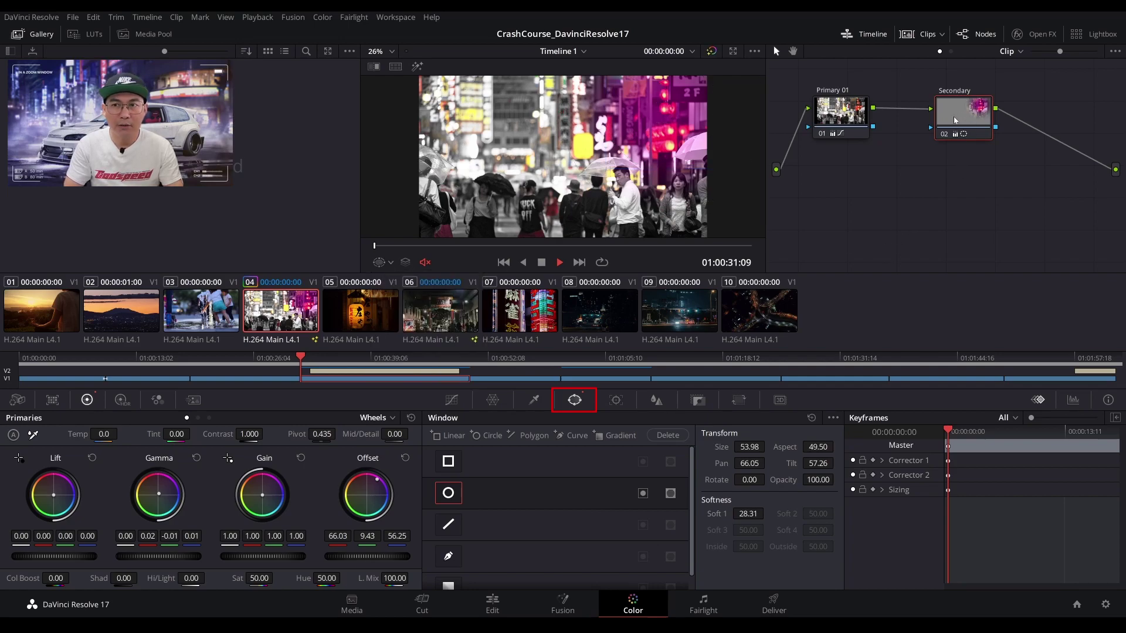
Toggle the Secondary node off and on to compare the image with and without its grade.
mouse_move(959, 122)
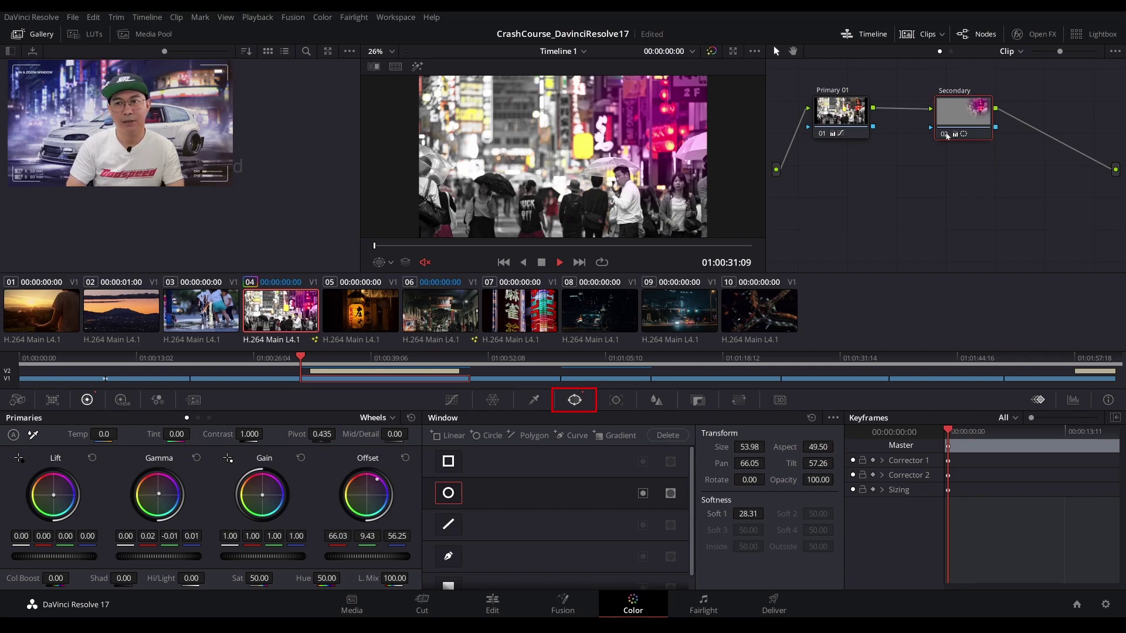
left_click(947, 135)
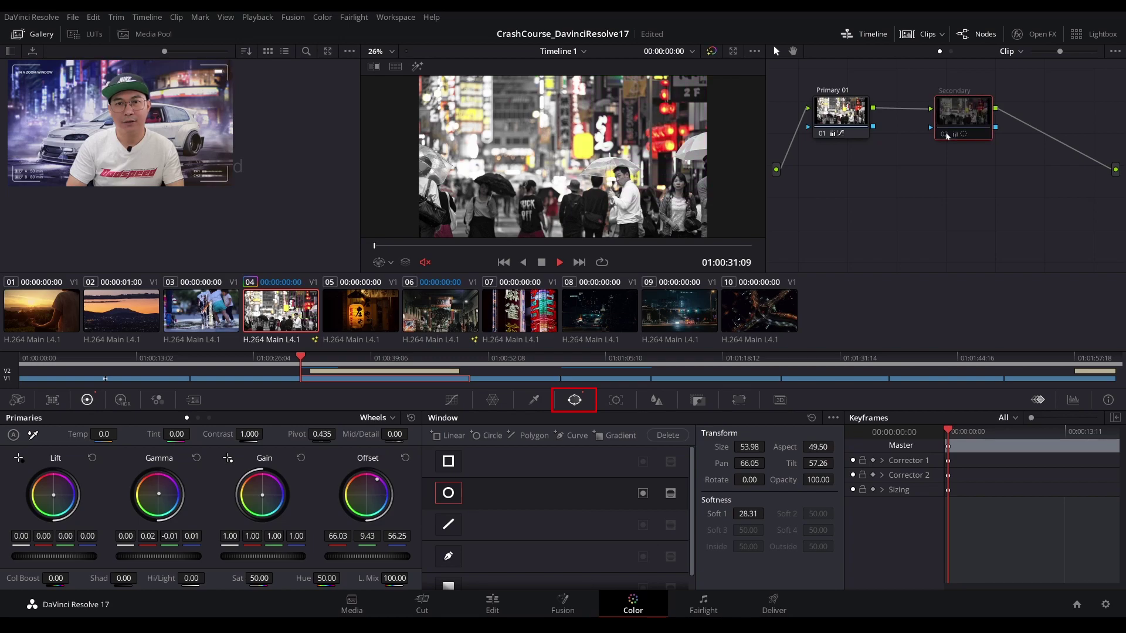
left_click(947, 135)
left_click(947, 135)
left_click(947, 135)
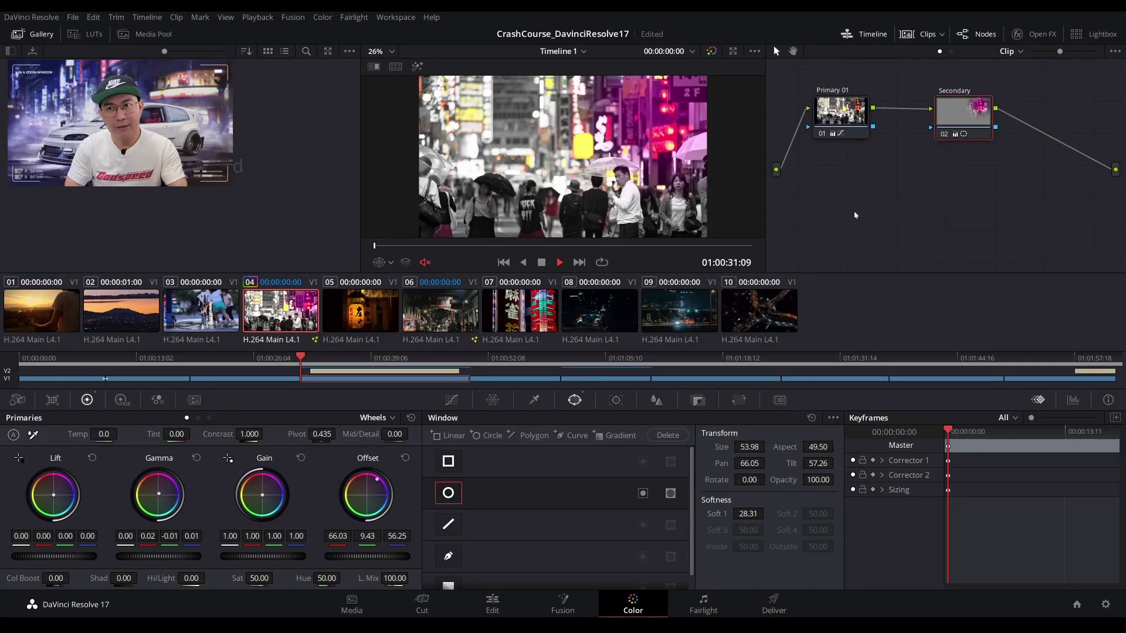
Add a serial node after the Secondary node.
right_click(962, 117)
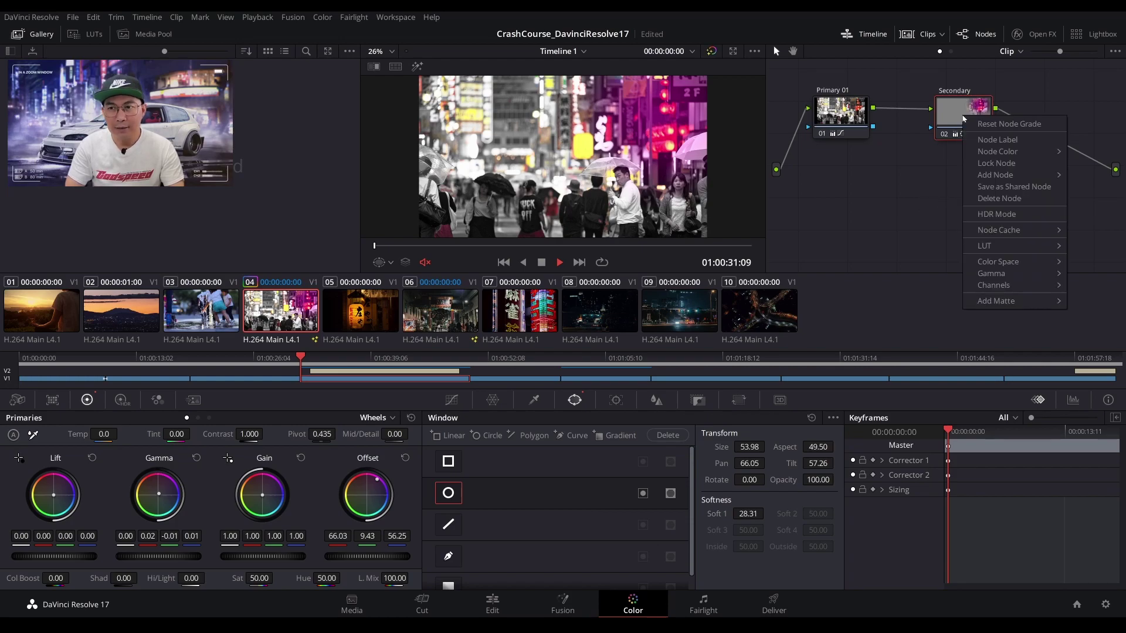
mouse_move(978, 176)
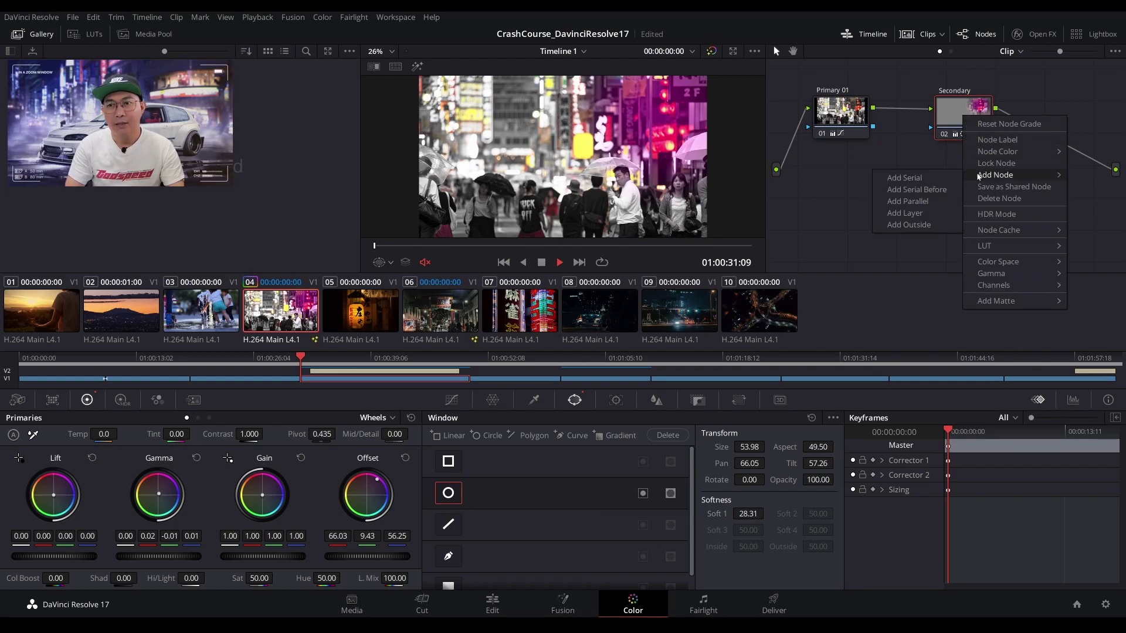
left_click(935, 178)
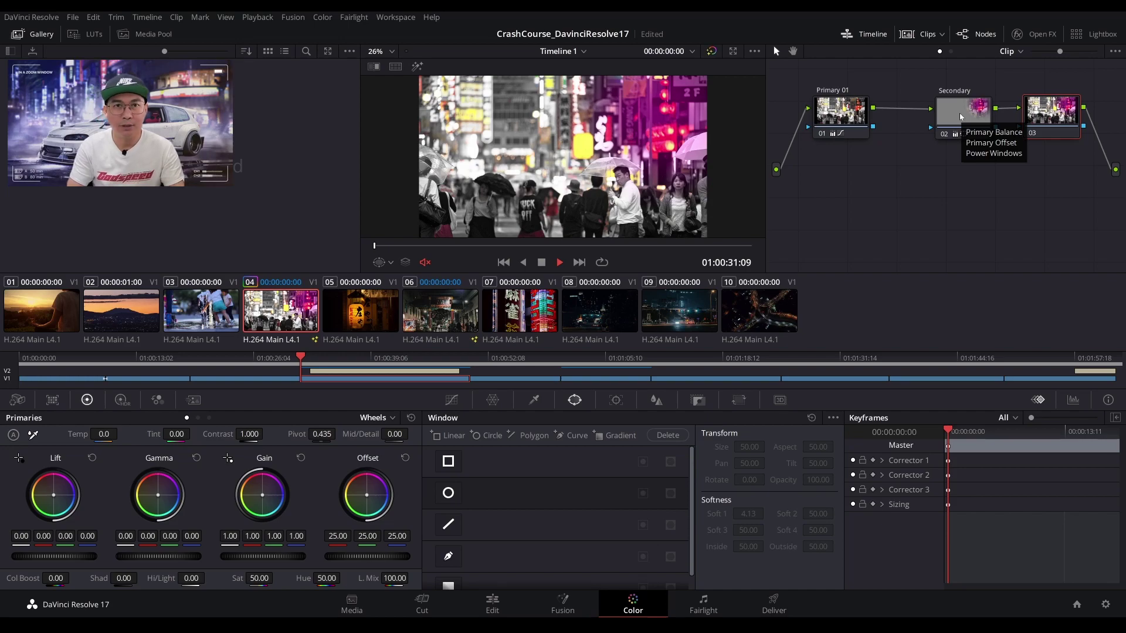
Add a serial node between Primary 01 and the Secondary node.
left_click(827, 118)
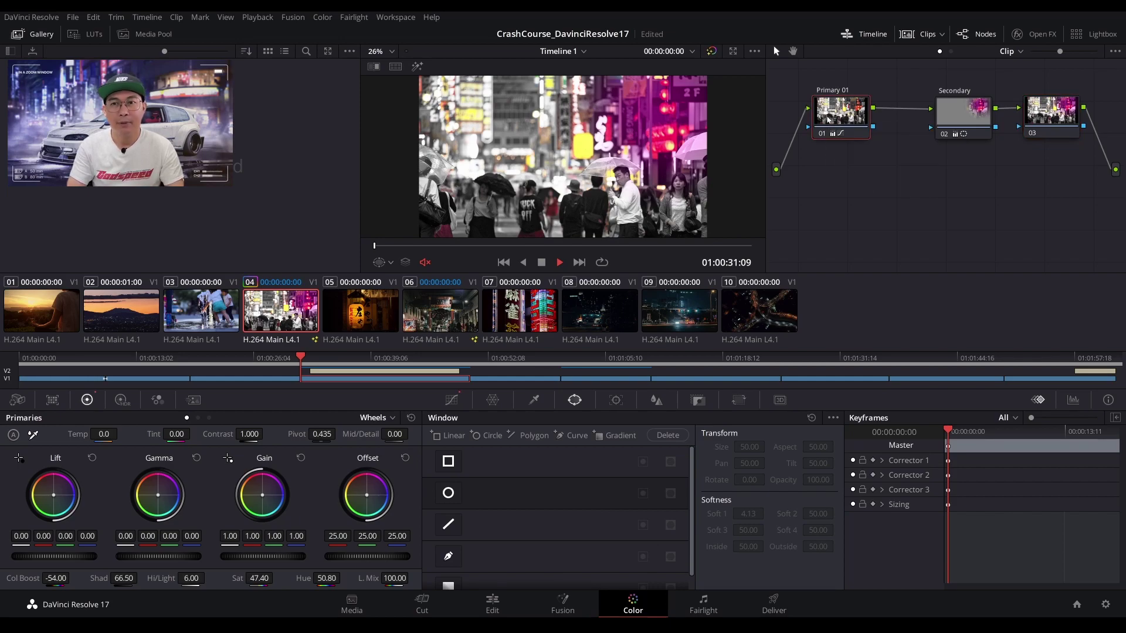
right_click(828, 118)
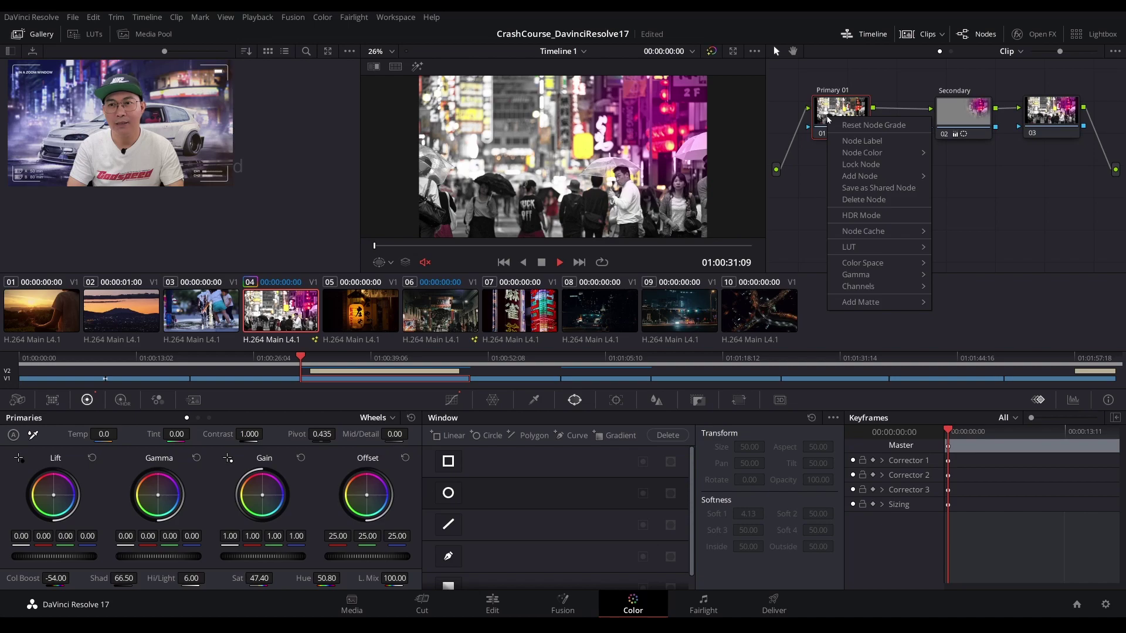
mouse_move(853, 182)
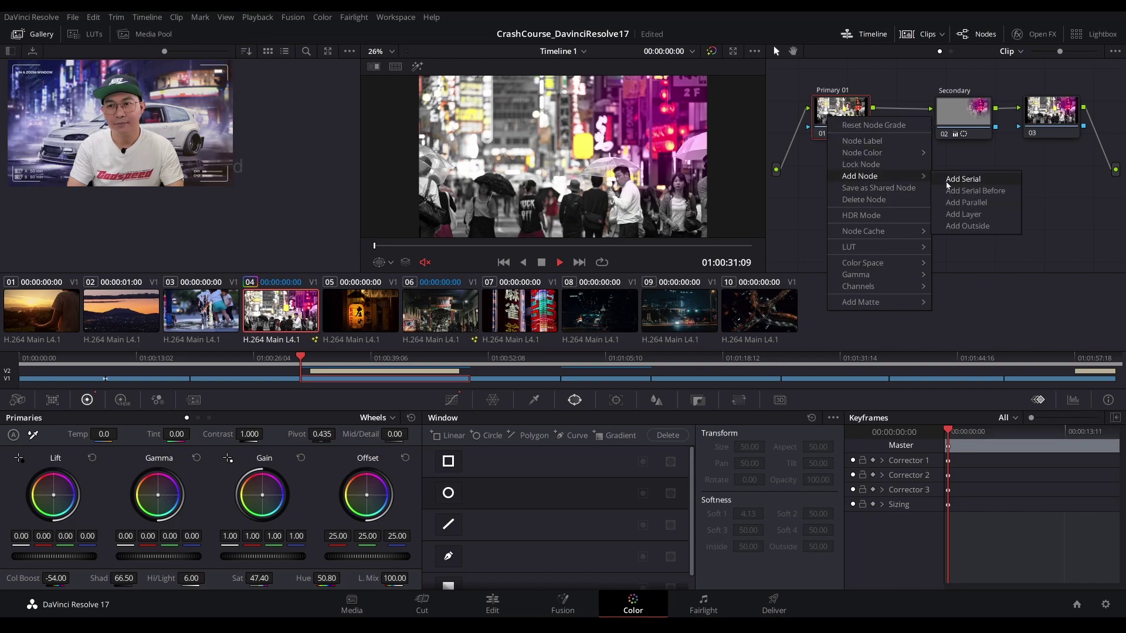
left_click(963, 179)
Rearrange the node graph in a zigzag, with the unlabelled nodes 02 and 04 in a row below Primary 01 and Secondary.
left_click_drag(923, 172, 902, 223)
left_click_drag(836, 108, 813, 105)
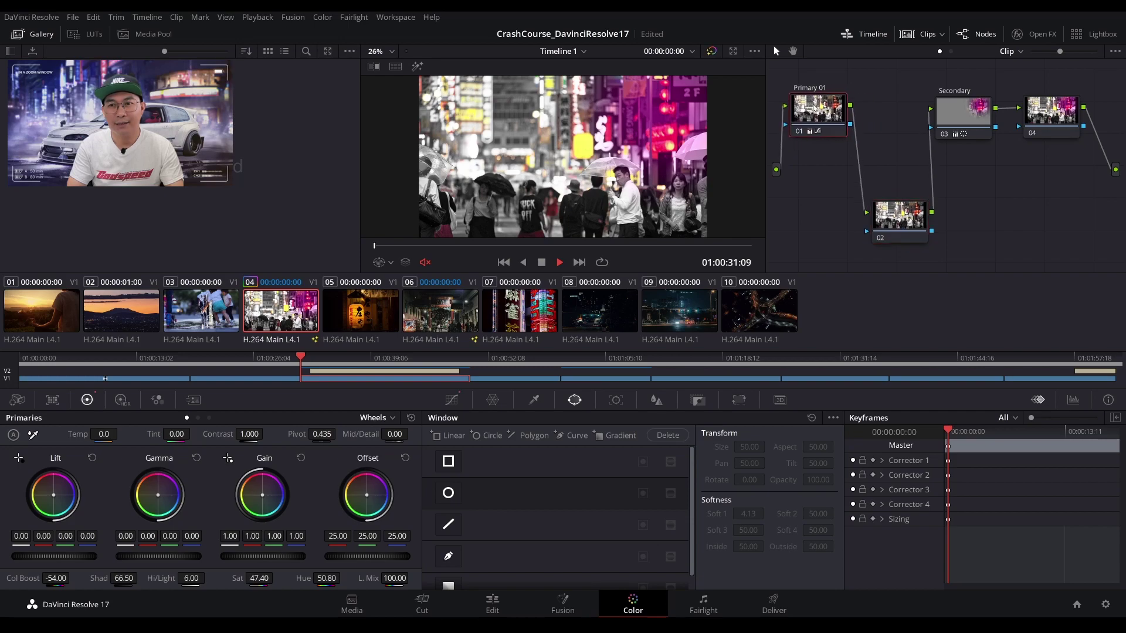
left_click_drag(904, 219, 895, 199)
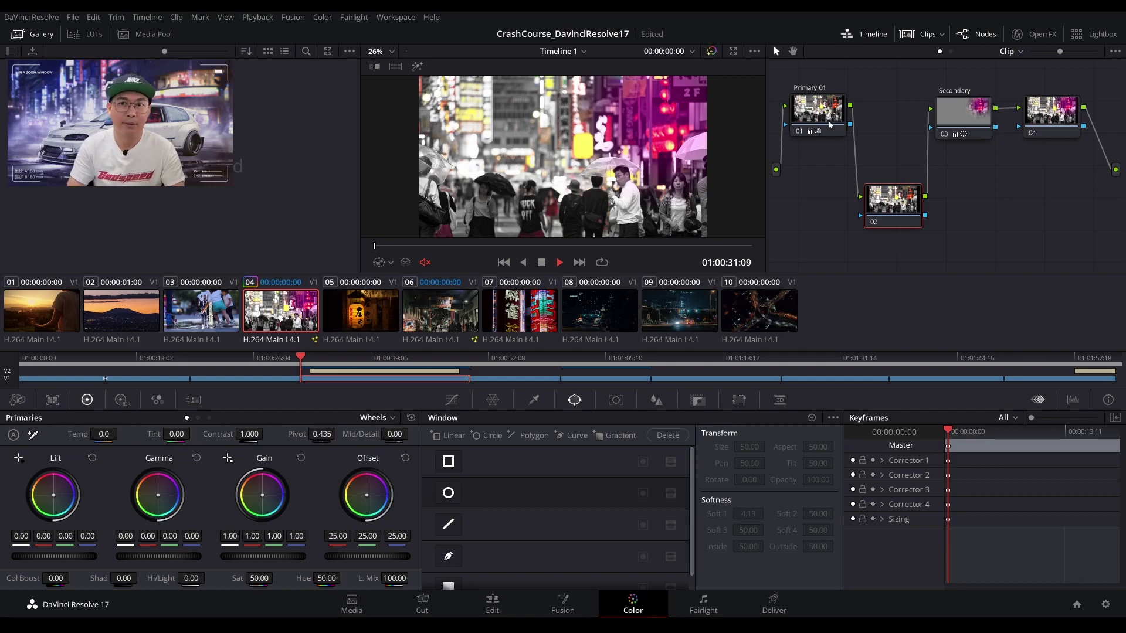
left_click_drag(894, 202, 881, 190)
left_click_drag(1056, 125, 1042, 199)
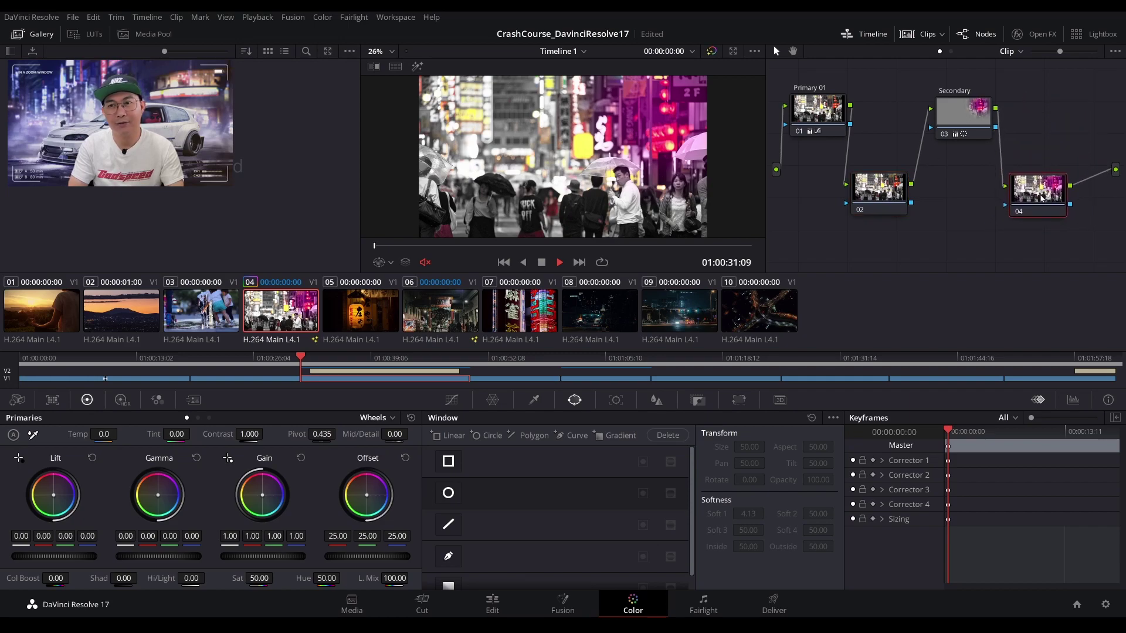
Label node 04 "Serial 2".
right_click(1025, 187)
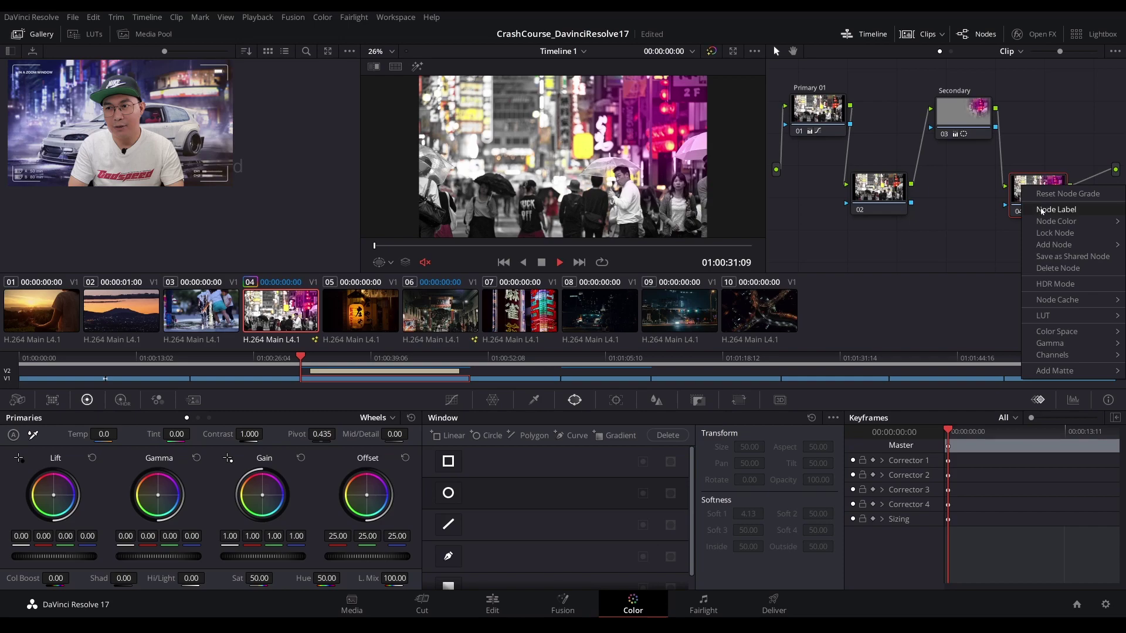
left_click(1042, 212)
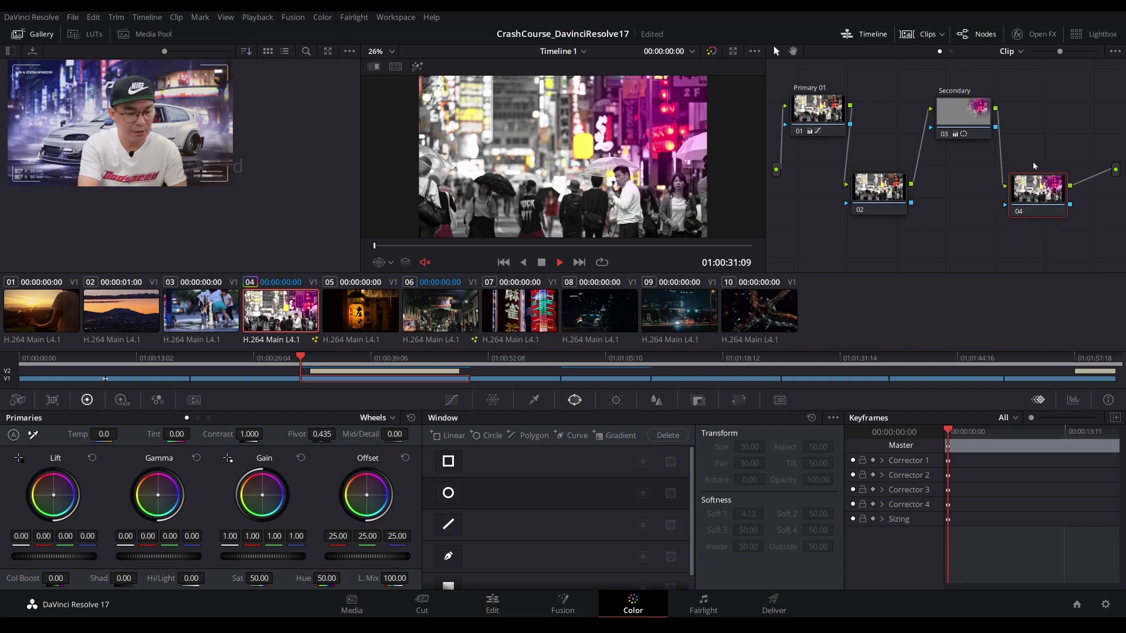
type("Node")
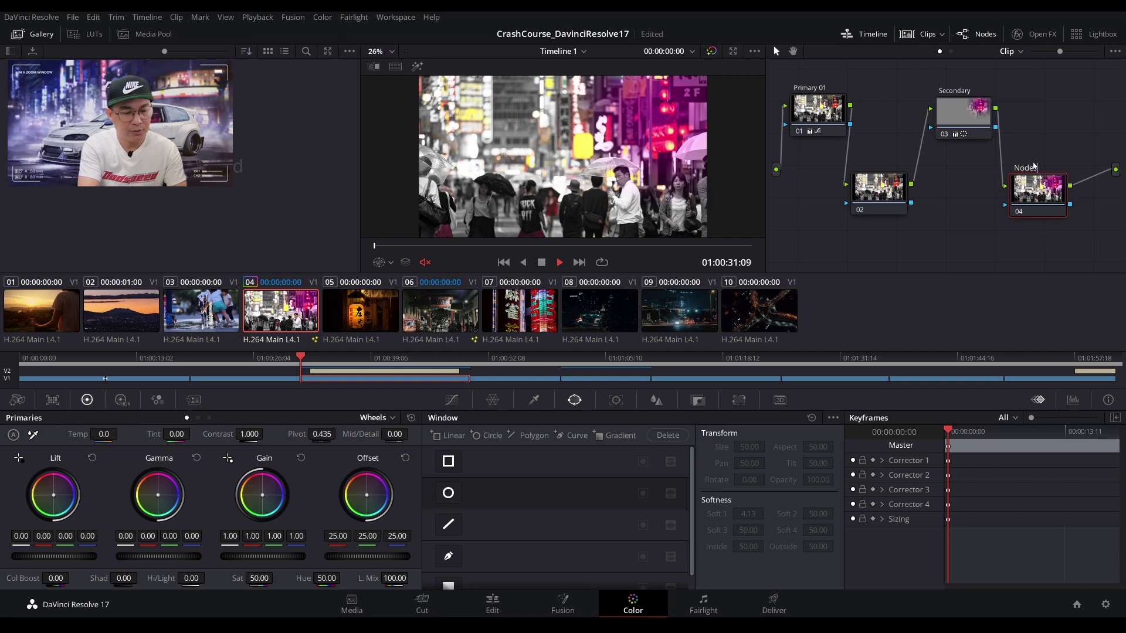
type(" 2")
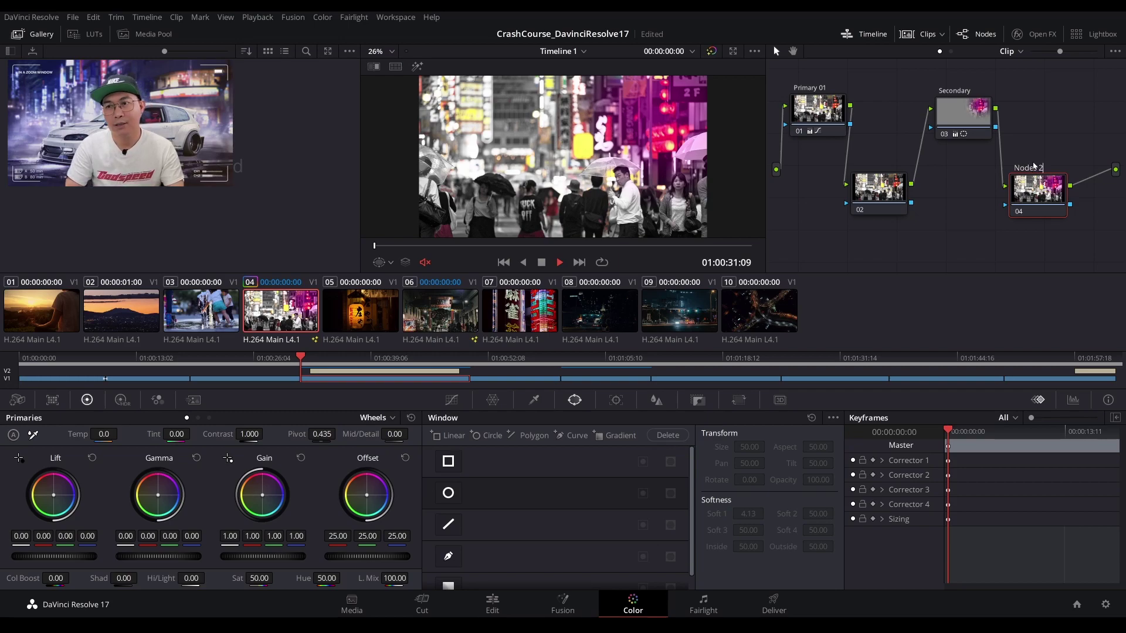
key("ctrl+shift+Right")
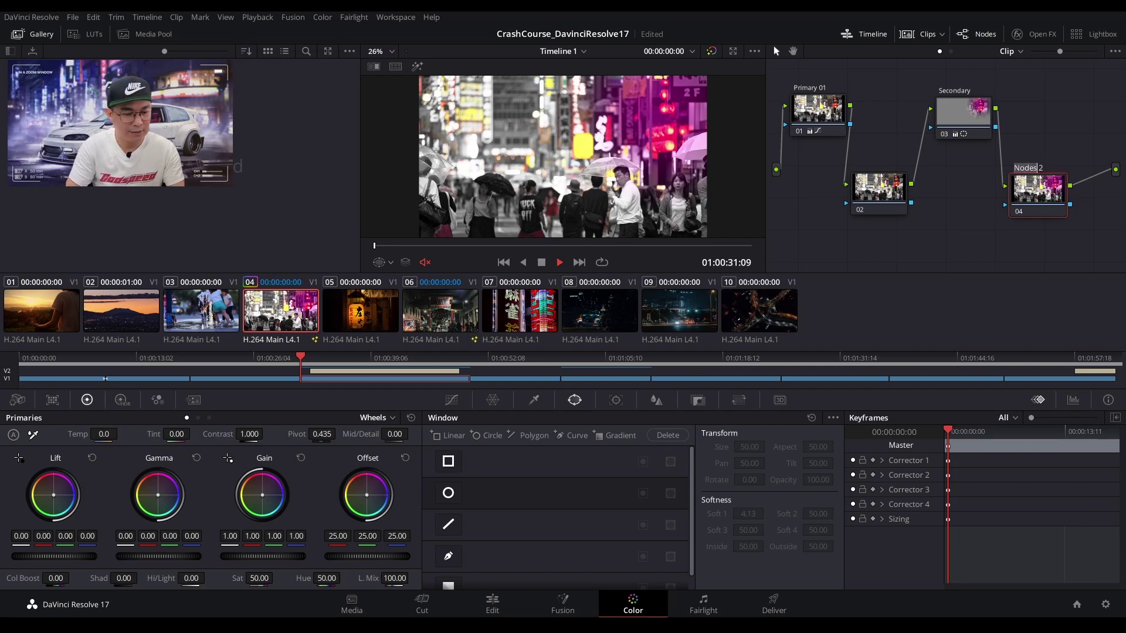
type("Serial")
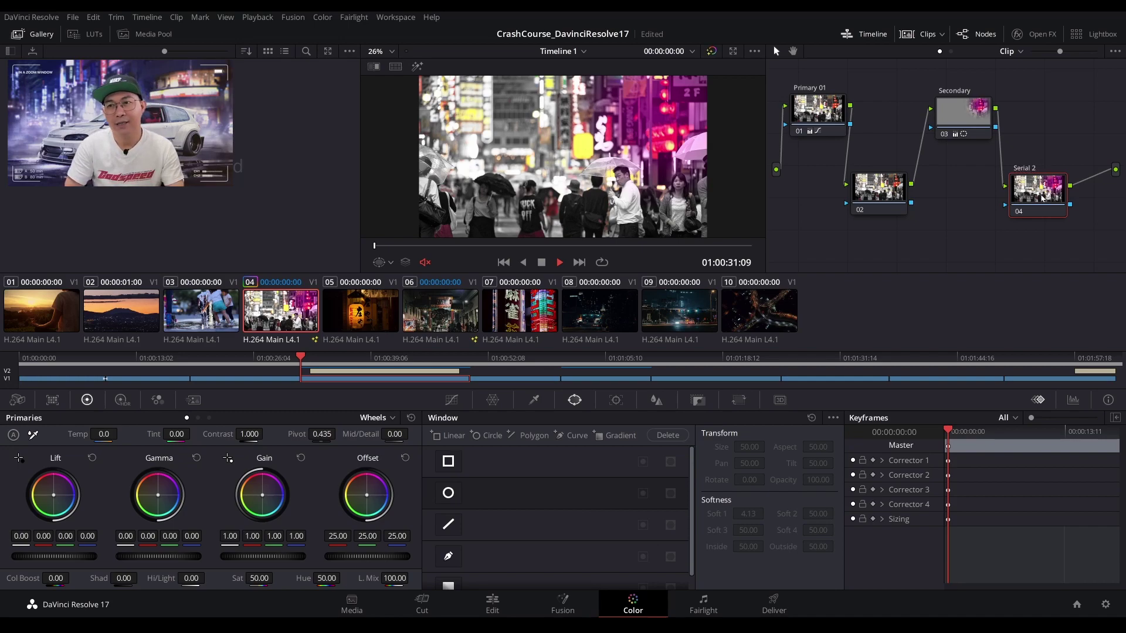
Label node 02 "Serial 1".
left_click(878, 188)
right_click(878, 189)
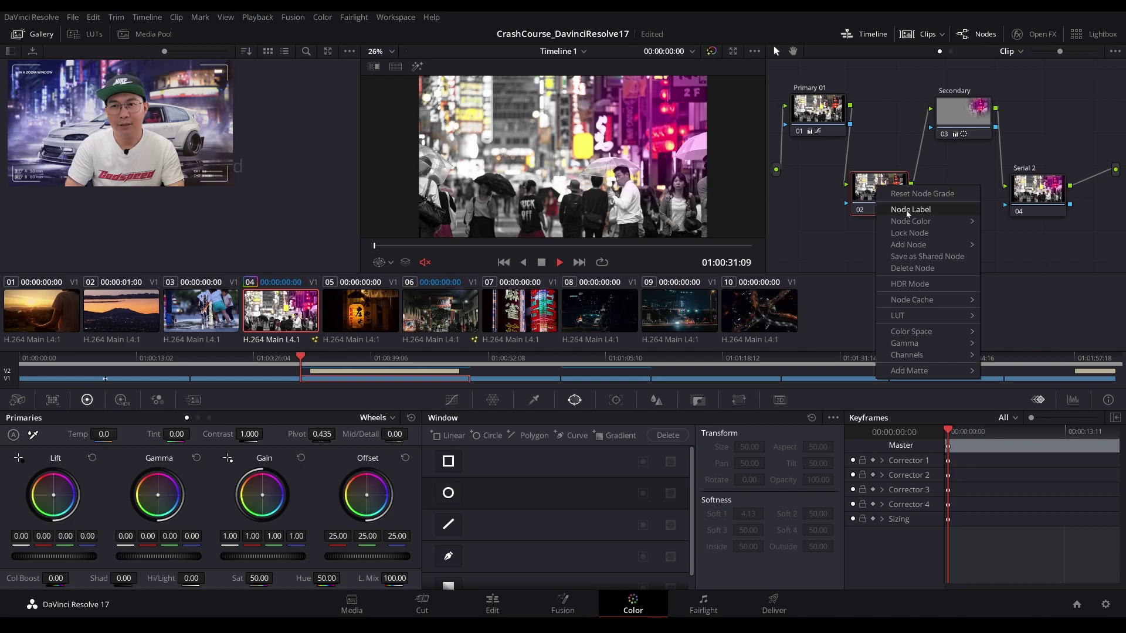
left_click(903, 209)
type("Serial 1")
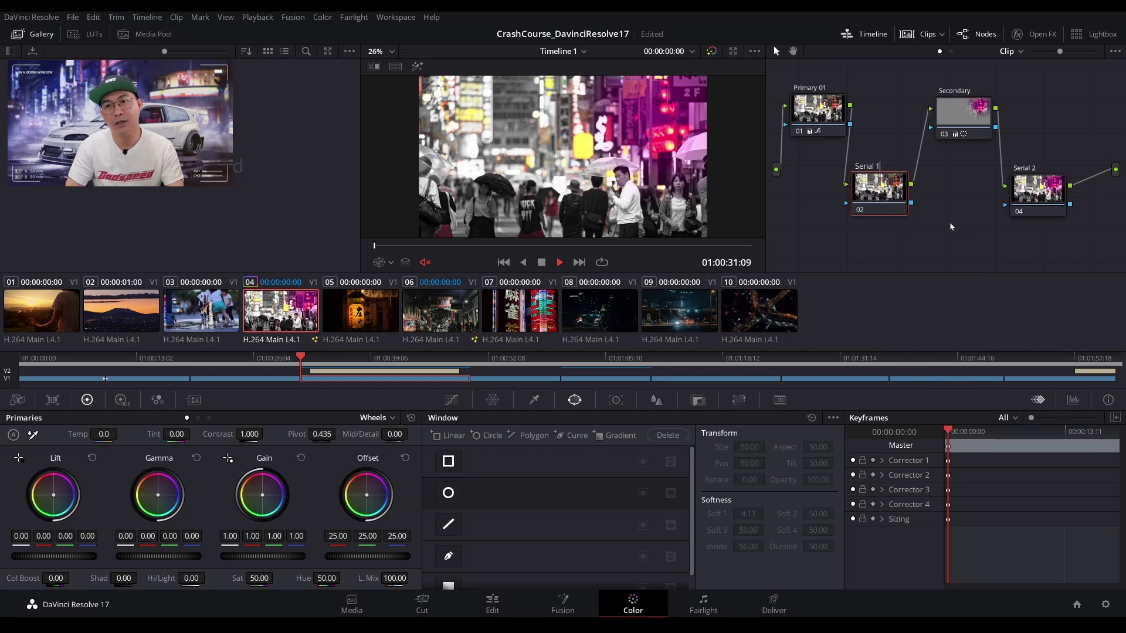
Nudge the Serial 1 and Serial 2 nodes so they line up in the row below Primary 01 and Secondary.
left_click_drag(876, 194, 889, 198)
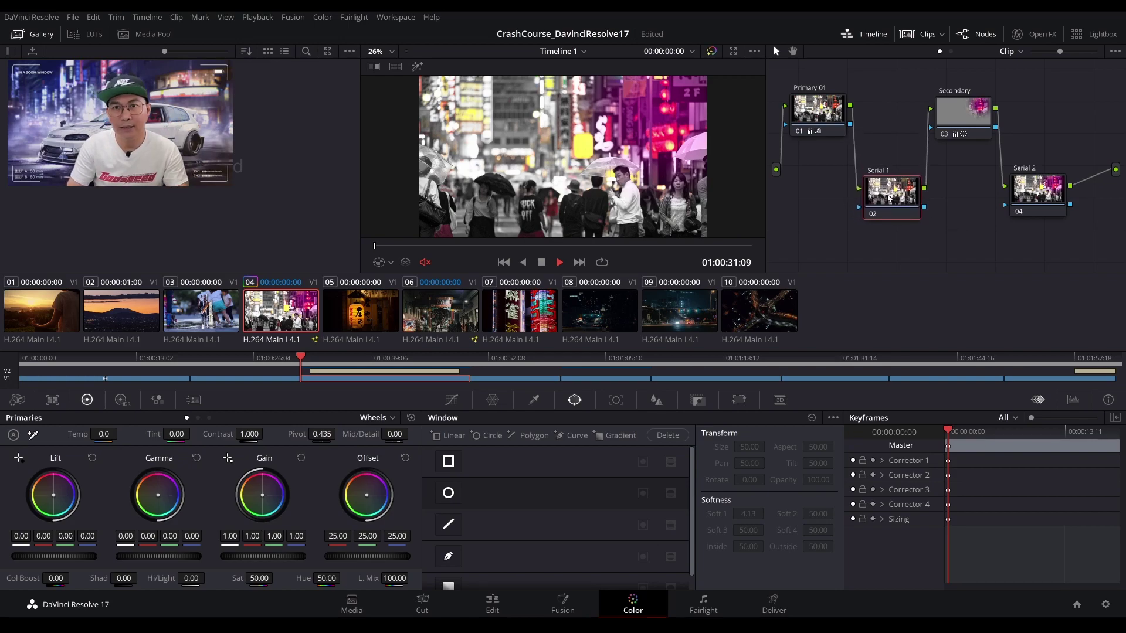
left_click(808, 102)
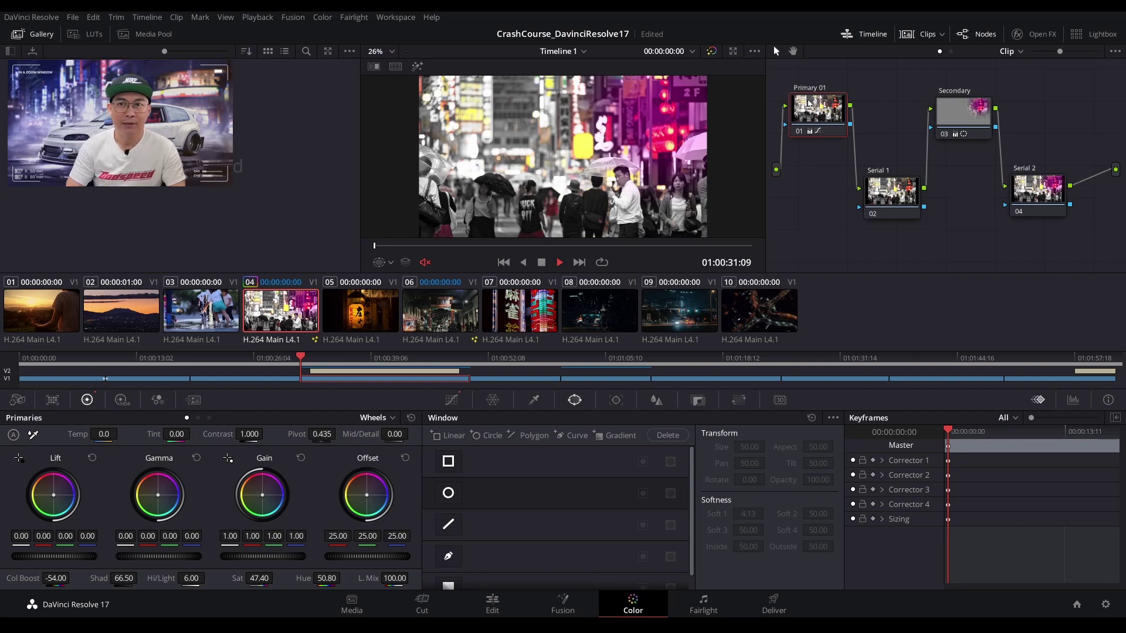
left_click(964, 126)
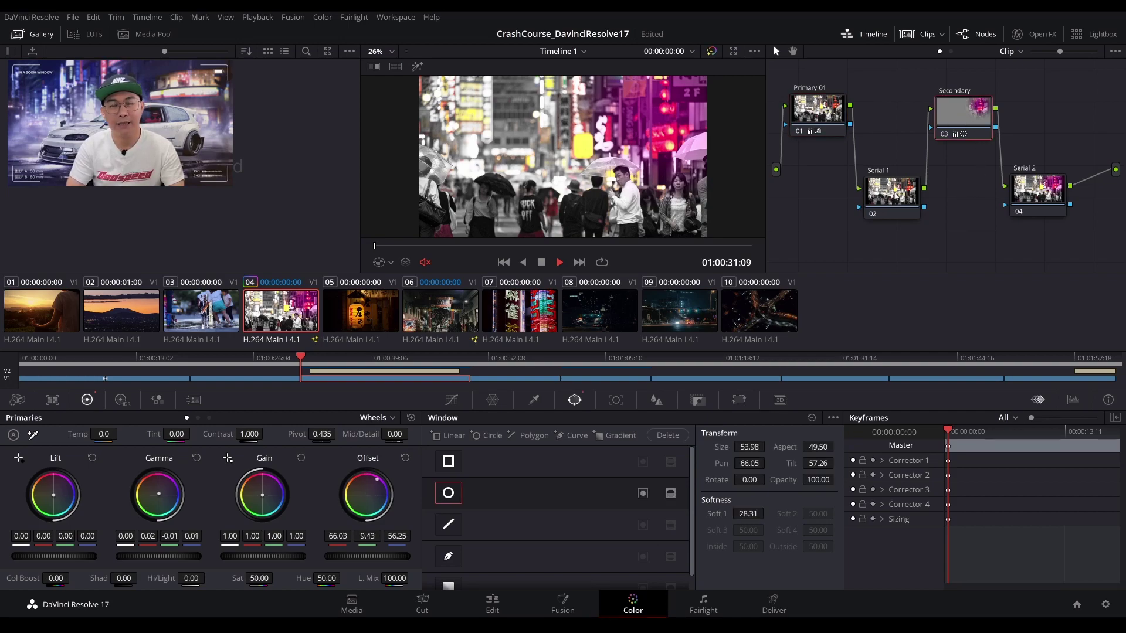
left_click_drag(891, 194, 895, 193)
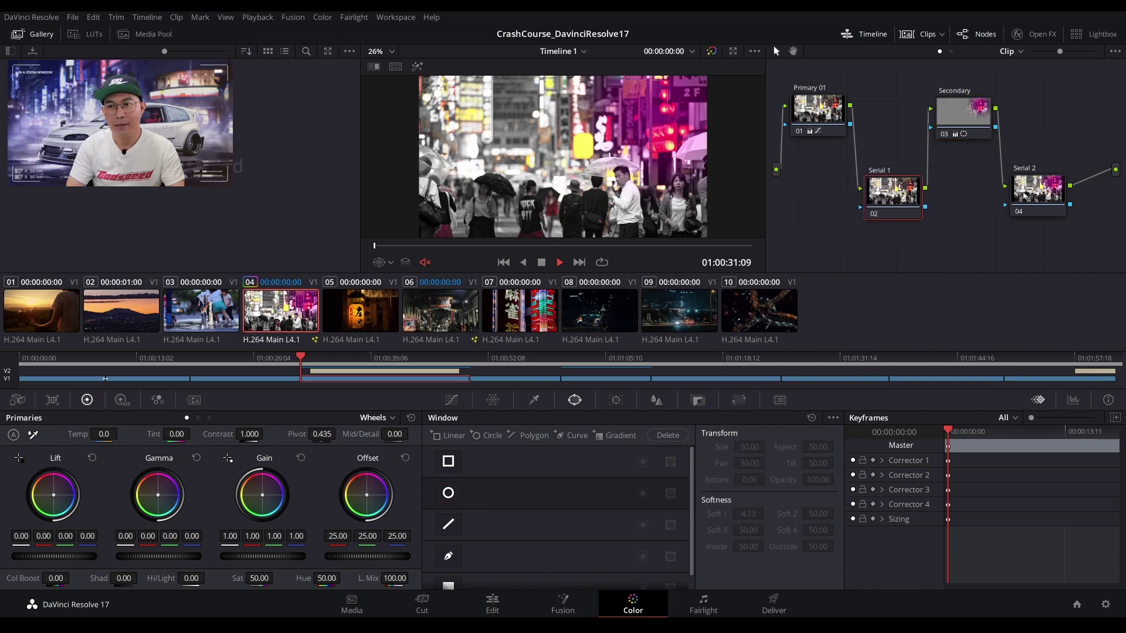
left_click(1024, 195)
left_click_drag(1041, 195, 1040, 198)
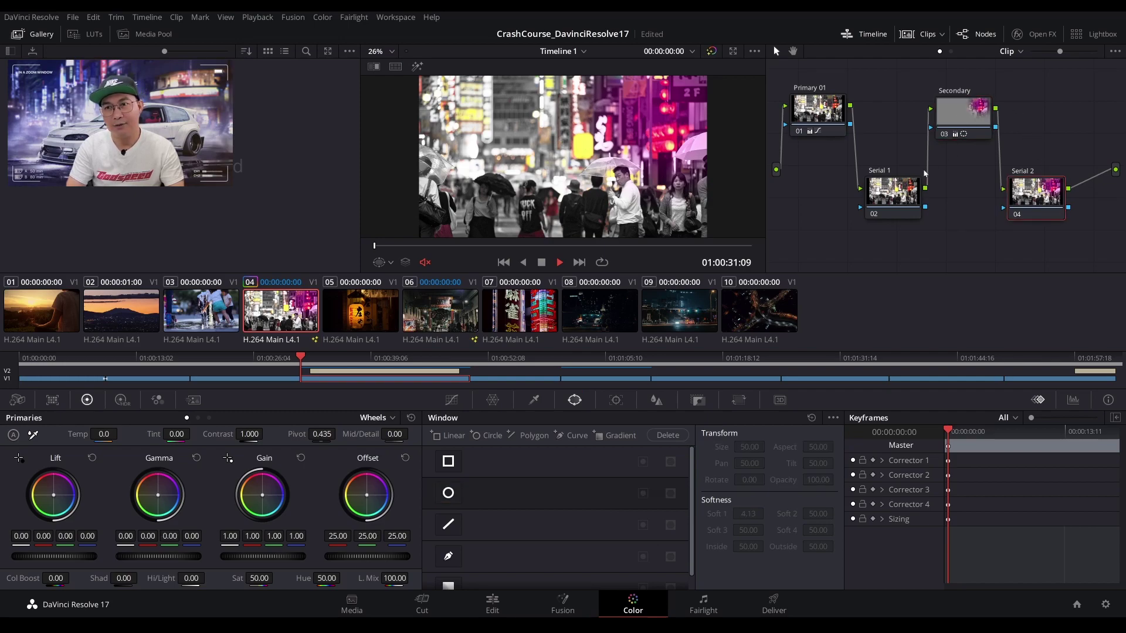
left_click_drag(897, 194, 893, 196)
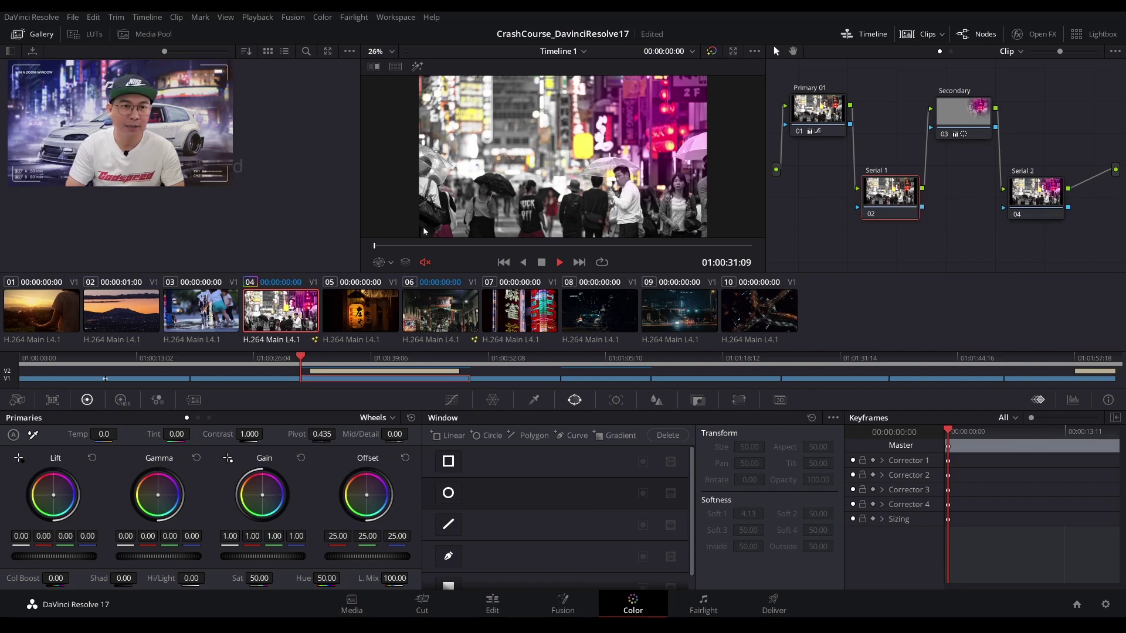
Go to 01:00:35:12 in clip 04 and activate a curve window on the Serial 1 node.
left_click_drag(380, 246, 458, 253)
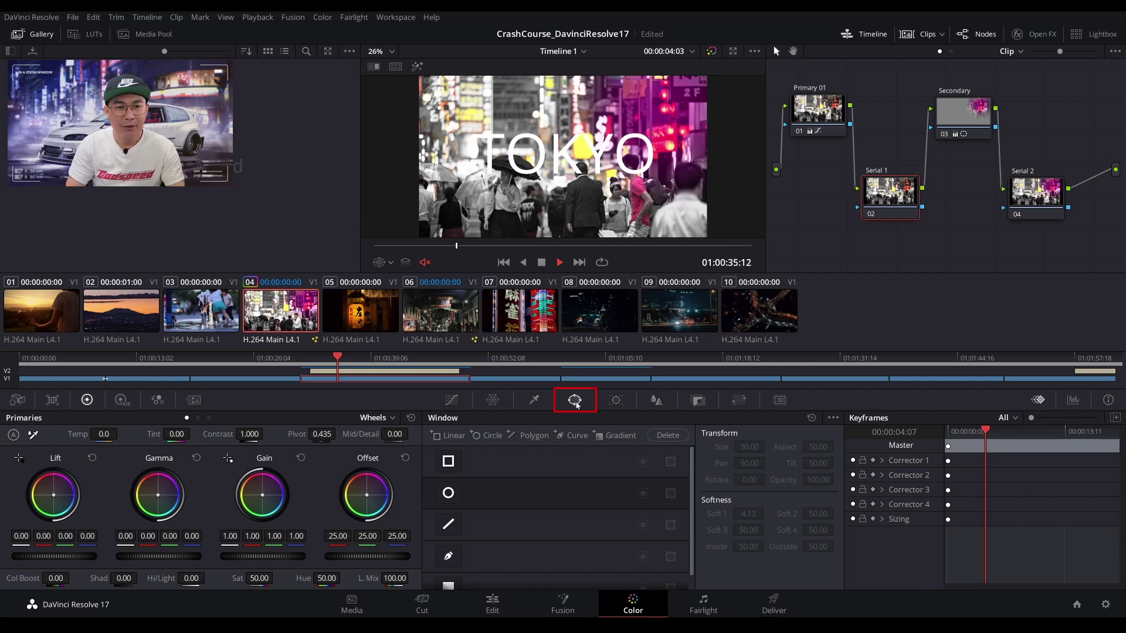
scroll(694, 496, "down", 1)
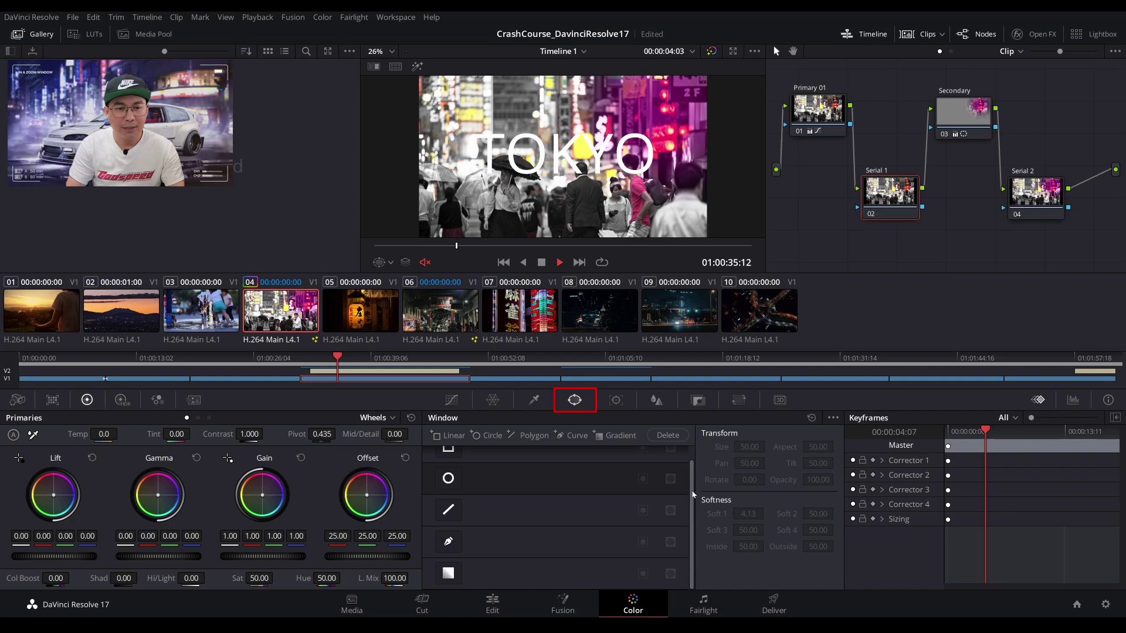
left_click(448, 543)
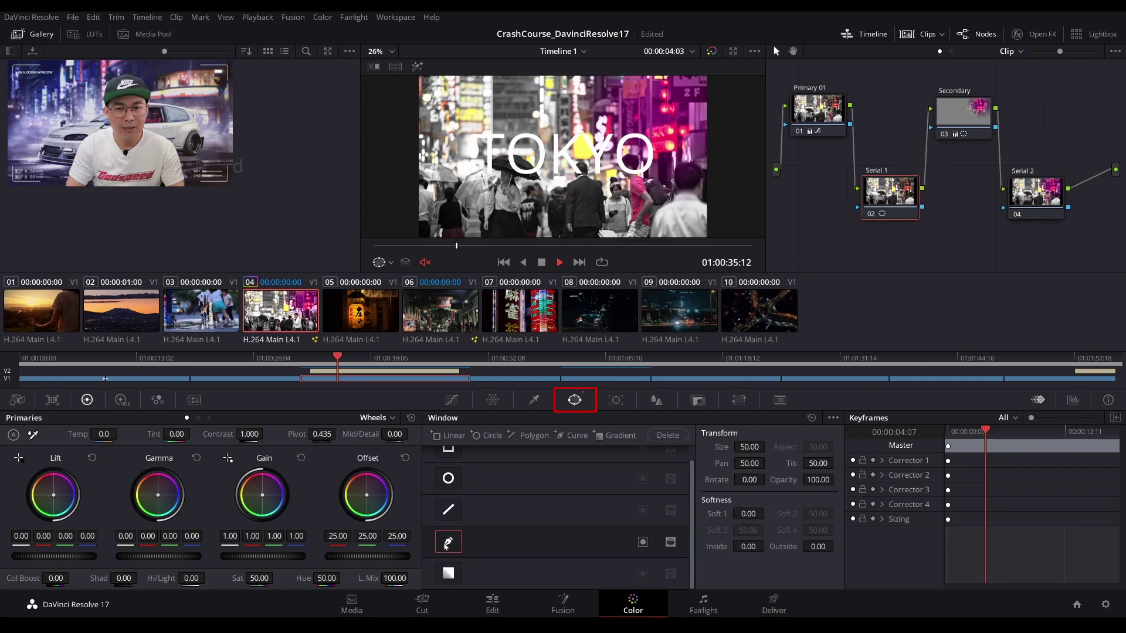
Draw a closed curve window around the person in the pink shirt, including the head and backpack, with the viewer at 50%.
left_click(393, 53)
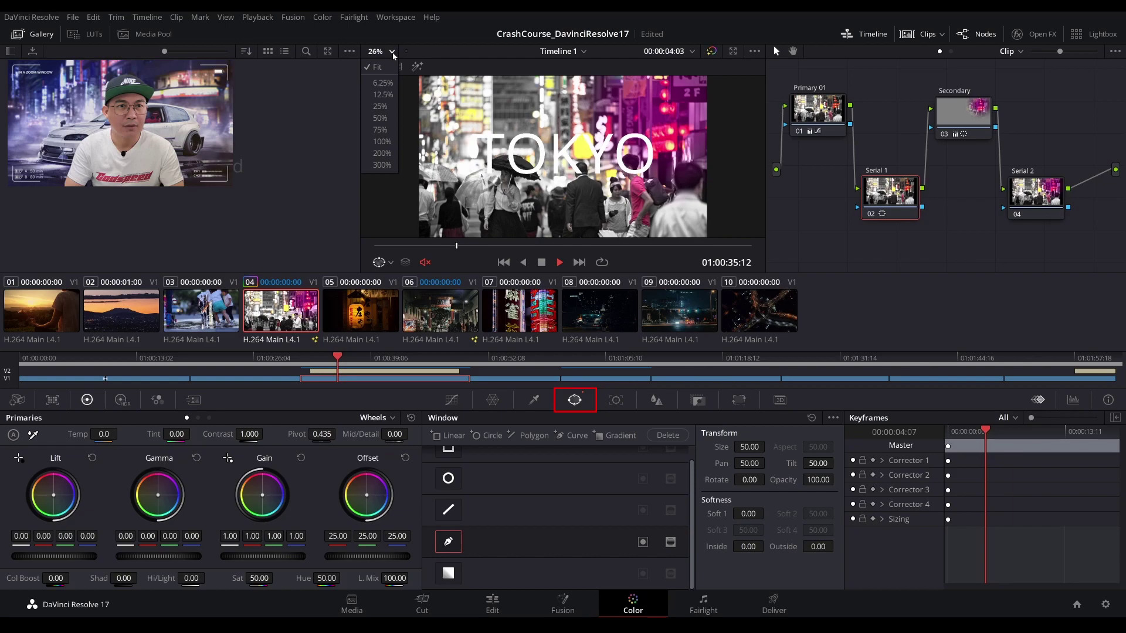
left_click(386, 120)
left_click_drag(576, 101, 487, 29)
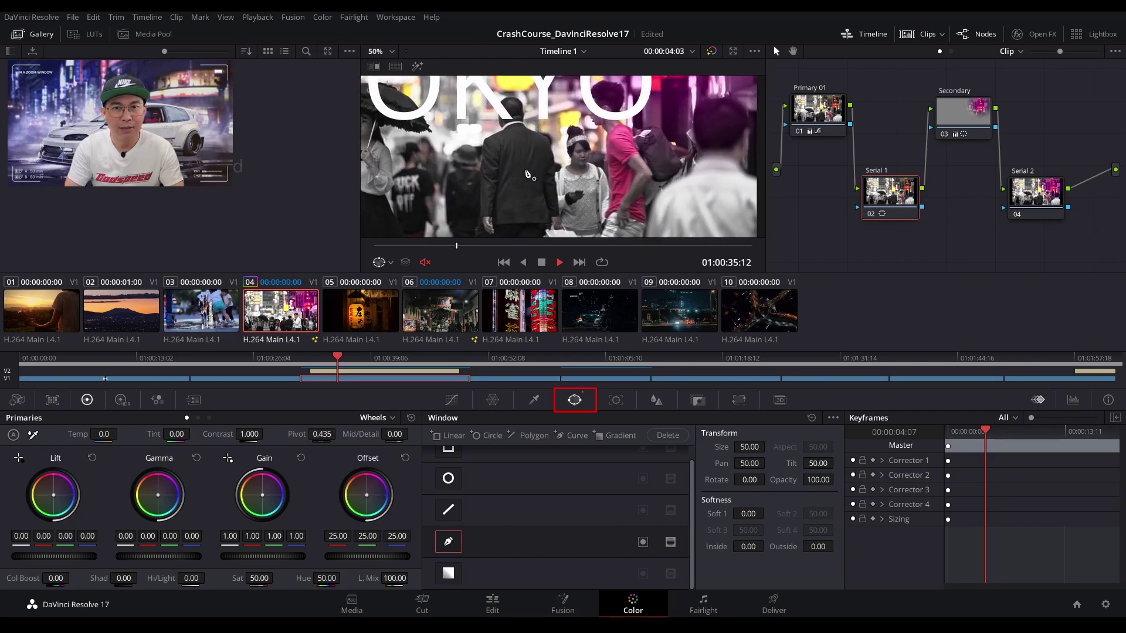
left_click(600, 235)
left_click(607, 220)
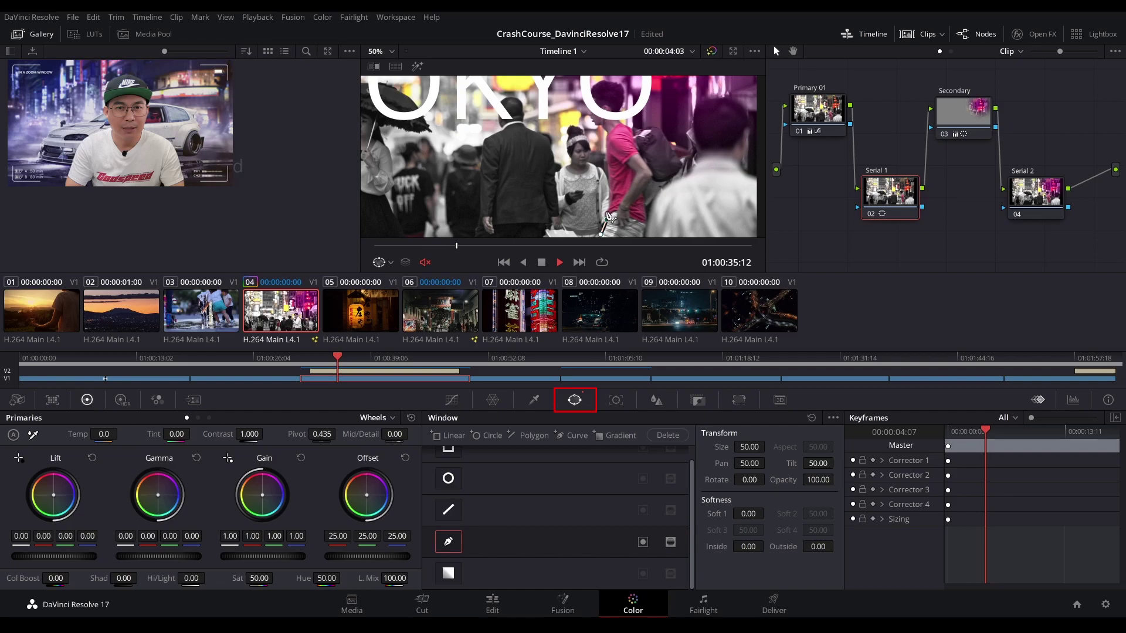
left_click(607, 207)
left_click(610, 190)
left_click(606, 163)
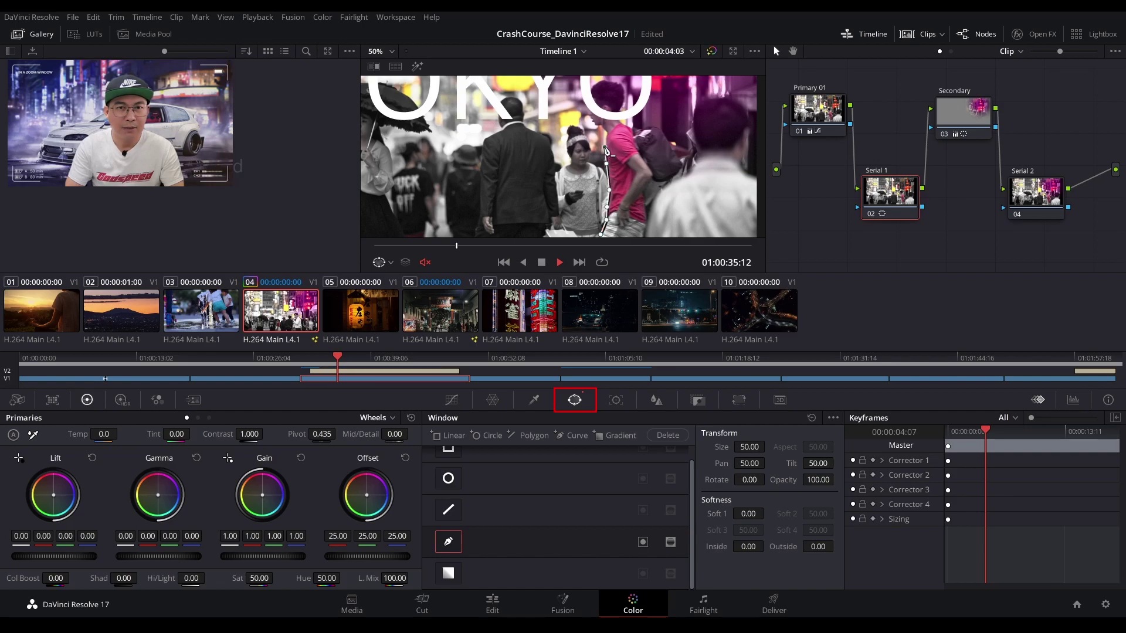
left_click(607, 133)
left_click(592, 87)
left_click(618, 84)
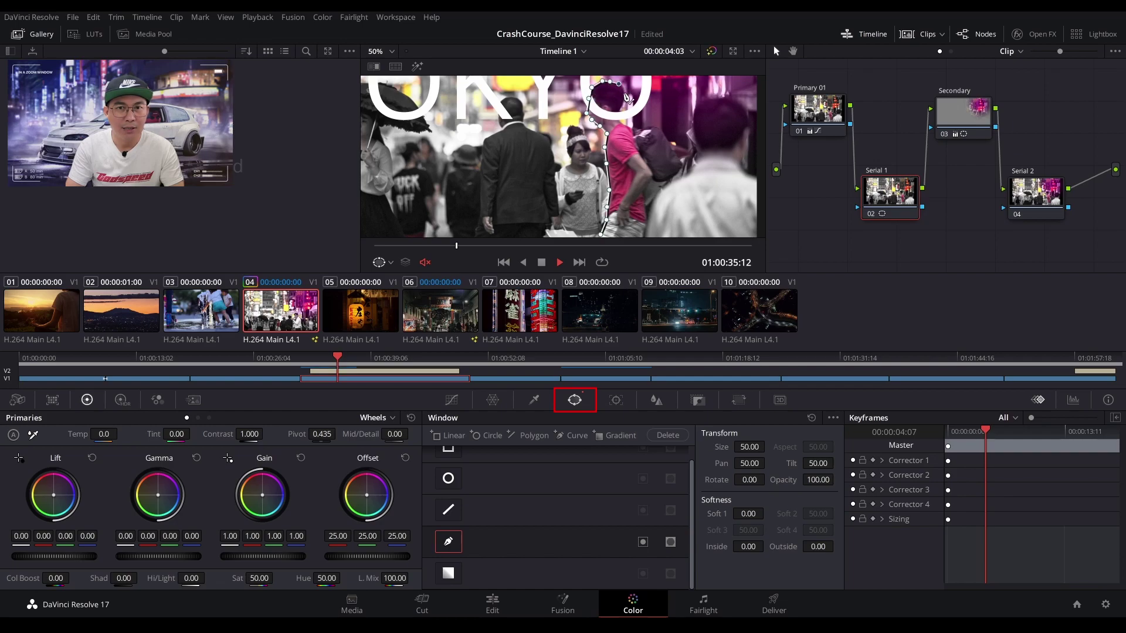
left_click(624, 93)
left_click(621, 104)
left_click(630, 128)
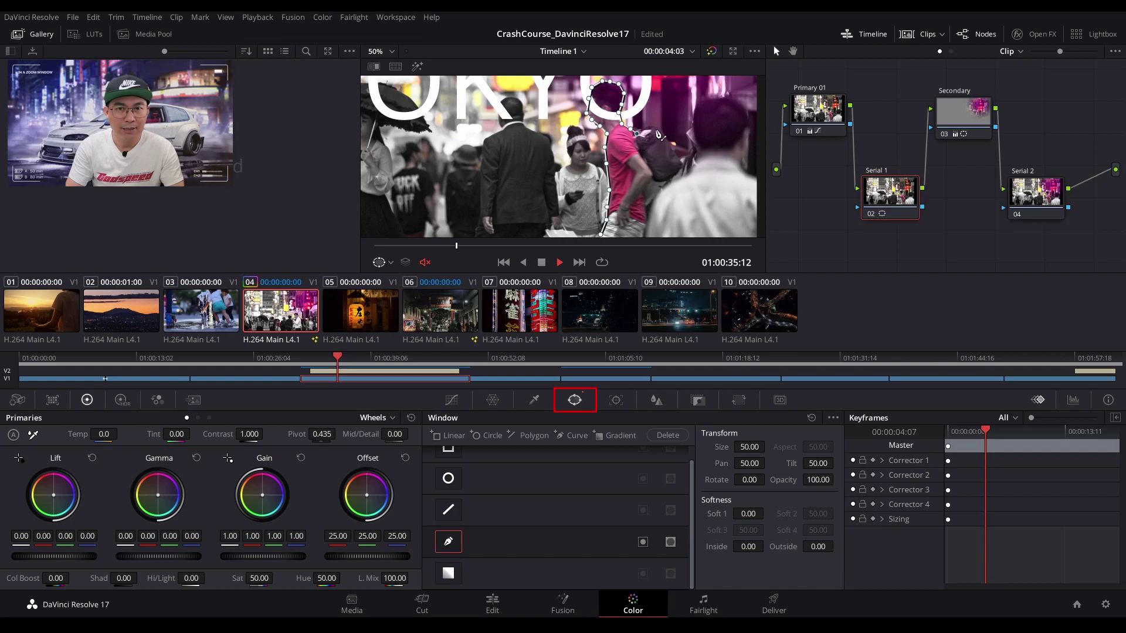
left_click(657, 131)
left_click(662, 135)
left_click(680, 165)
left_click(668, 178)
left_click(652, 177)
left_click(643, 189)
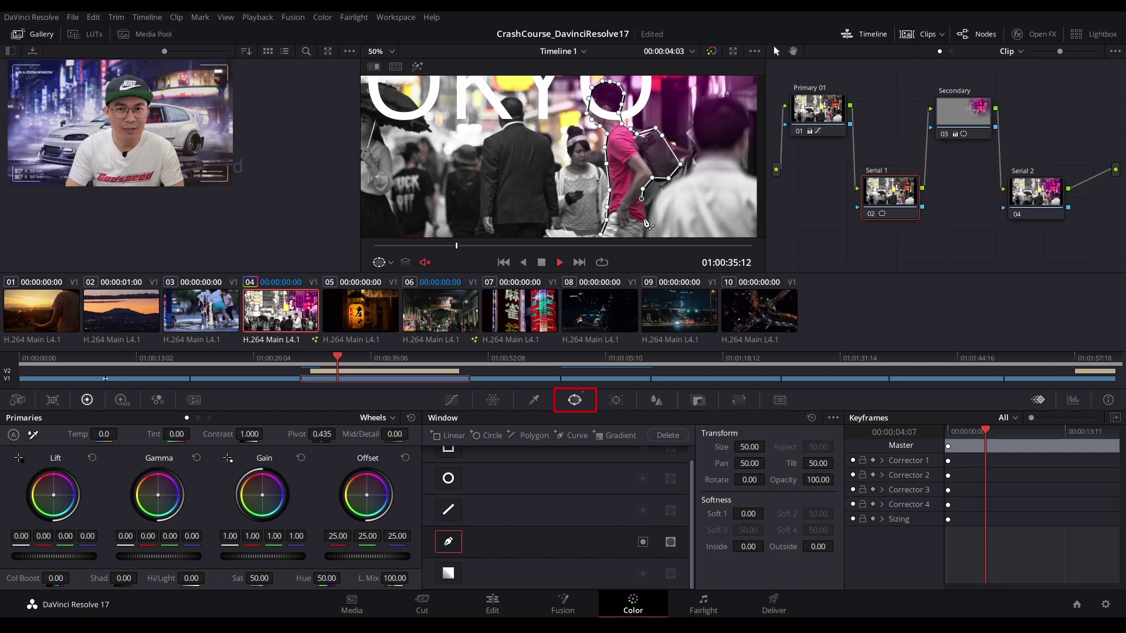
left_click(644, 221)
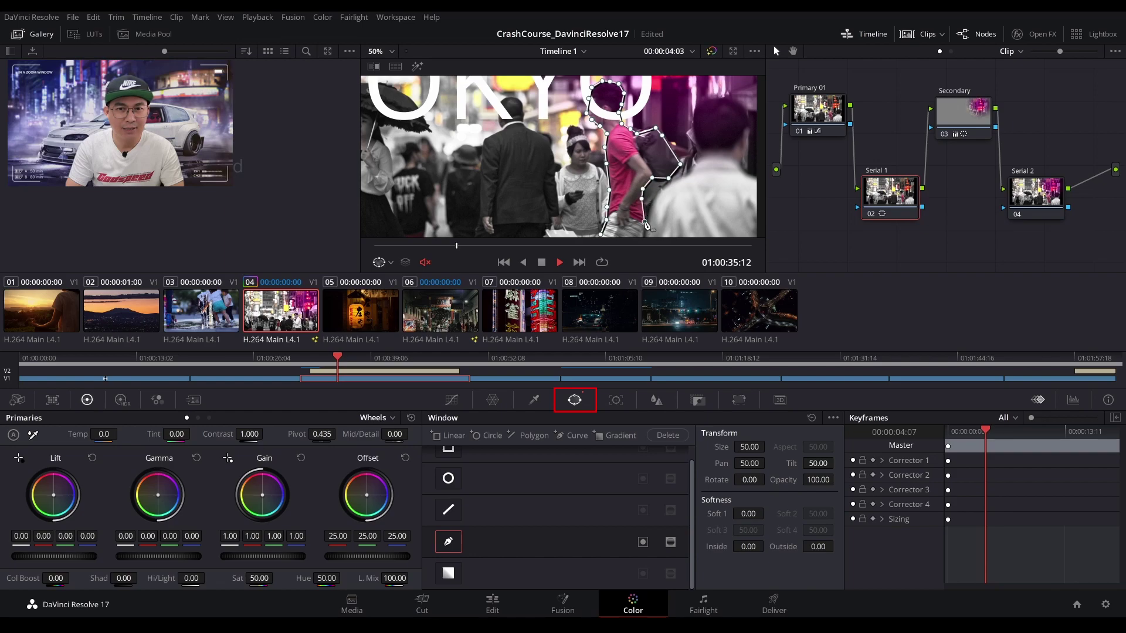
left_click(603, 237)
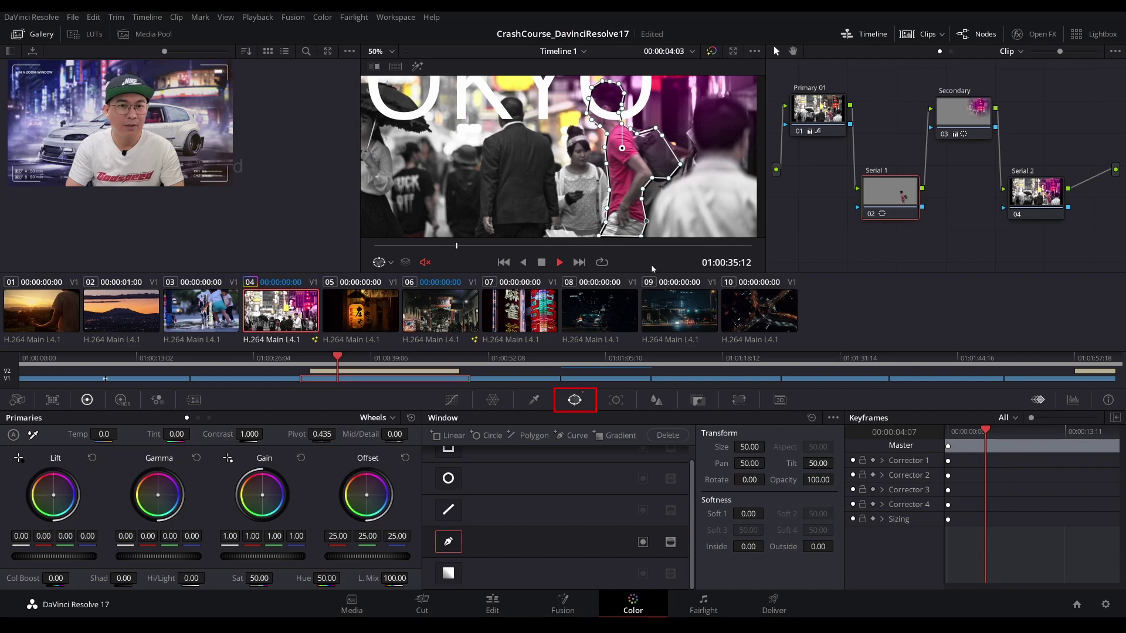
Fit the image in the viewer and shift the windowed person's Offset color toward green, to about -10.74 red, 42.11 green and -44.07 blue.
left_click(389, 53)
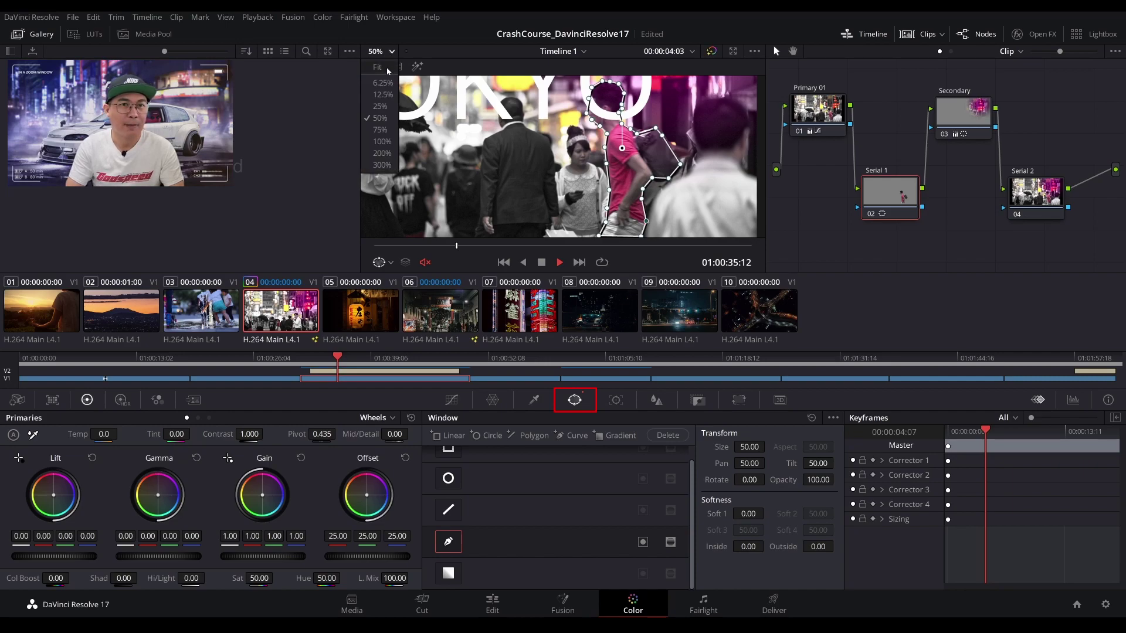
left_click(387, 68)
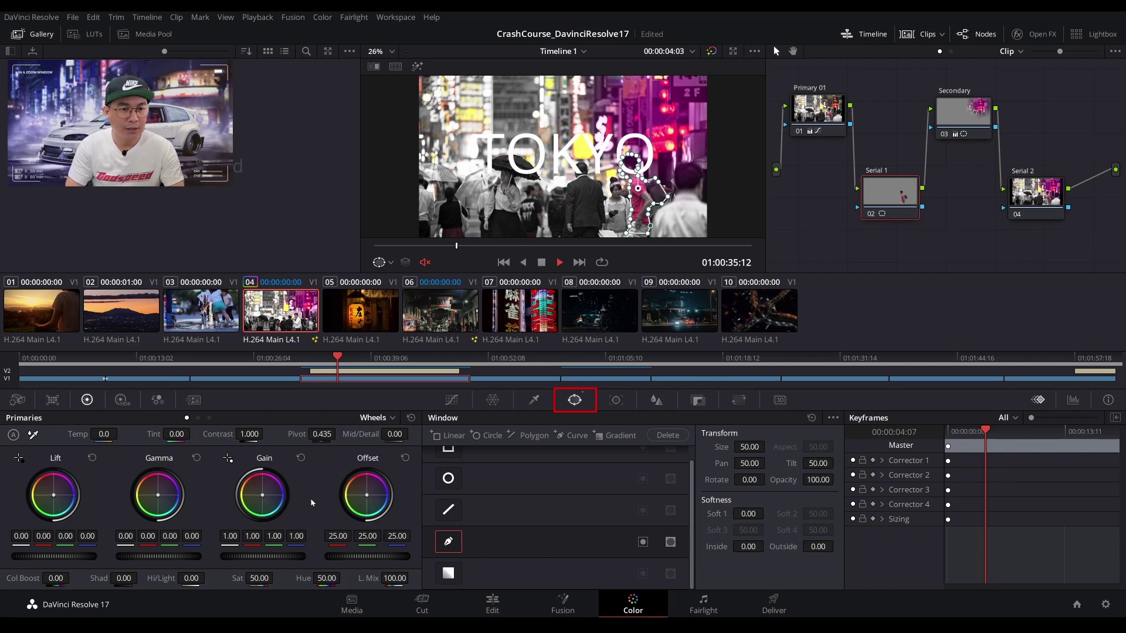
left_click_drag(363, 502, 348, 507)
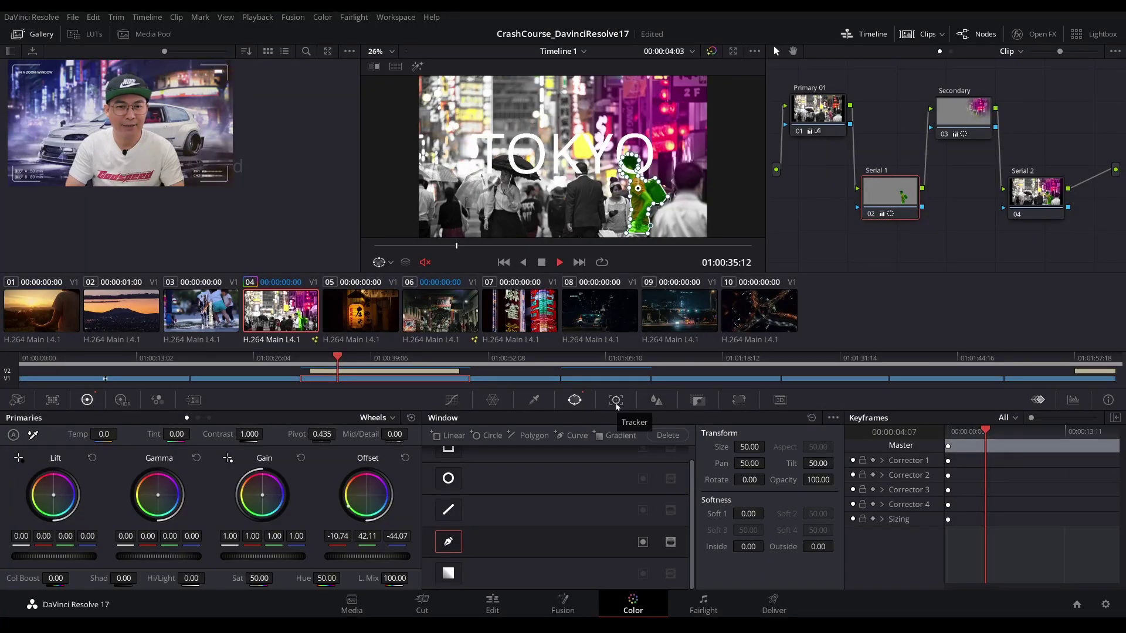
Track the curve window forward with pan, tilt, zoom, rotate and 3D enabled, and scrub through the tracked range to check it.
left_click(616, 404)
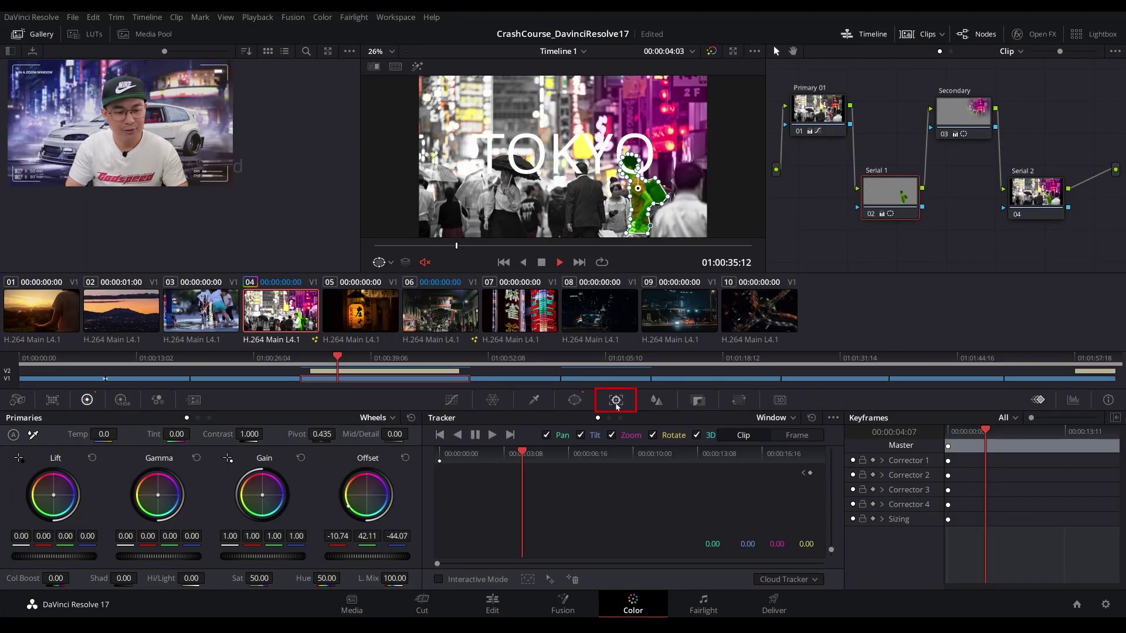
key("ctrl+t")
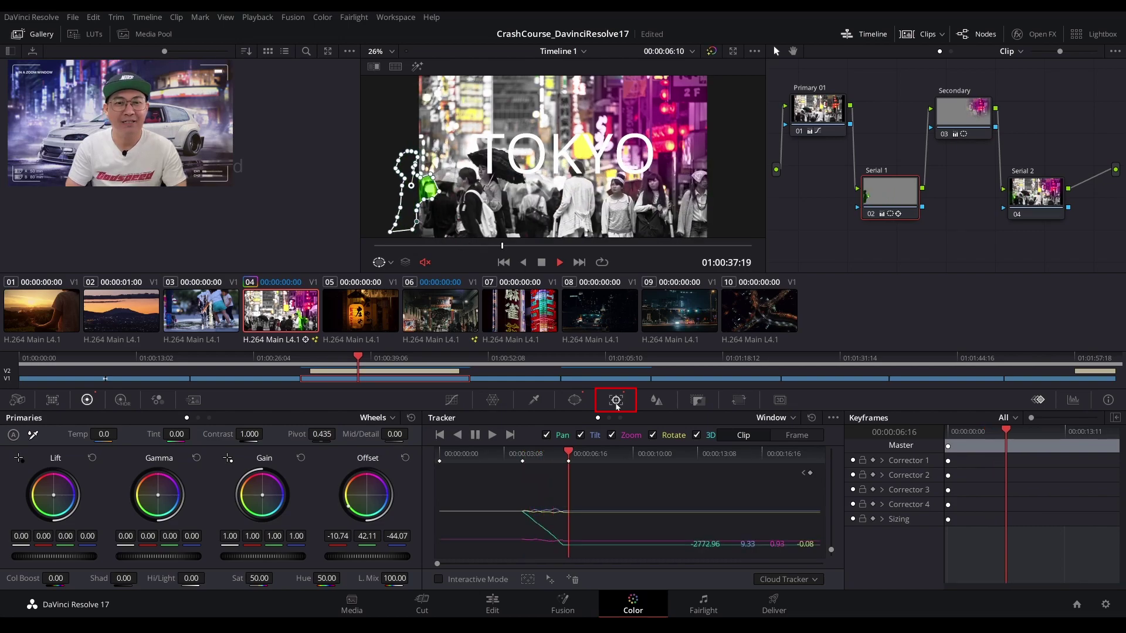
left_click(524, 456)
left_click_drag(524, 457, 520, 455)
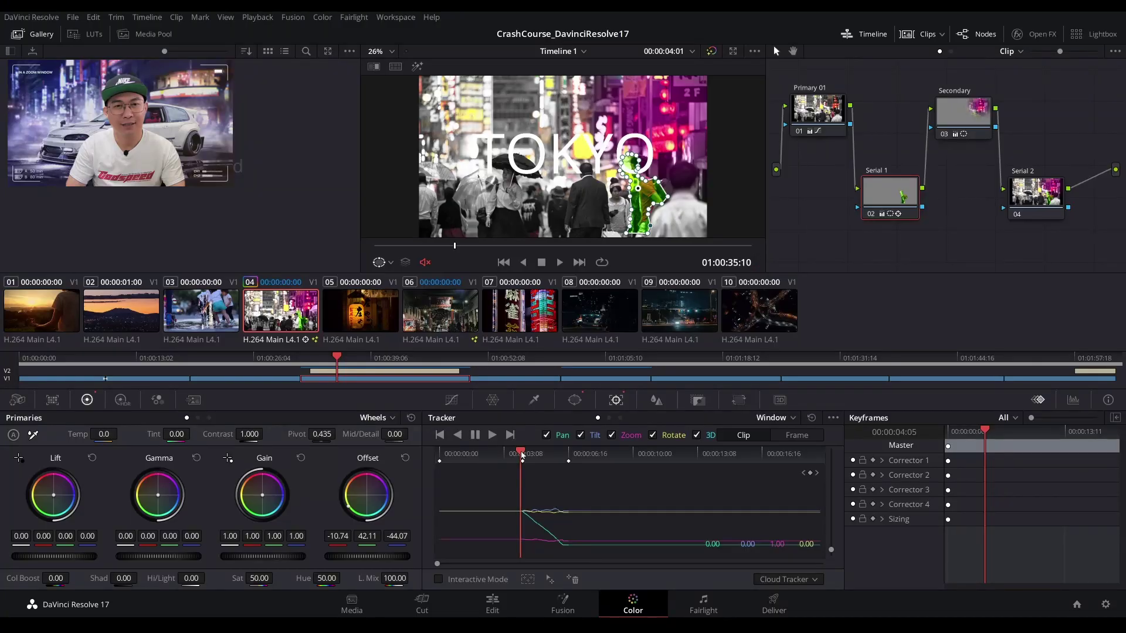
left_click_drag(534, 454, 569, 459)
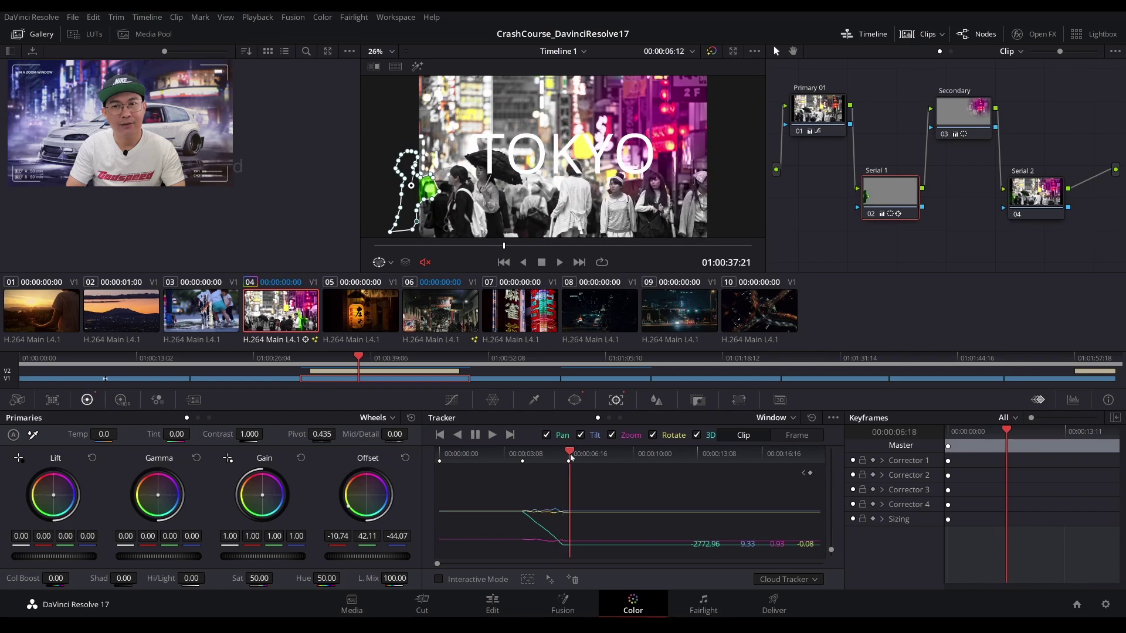
left_click(515, 455)
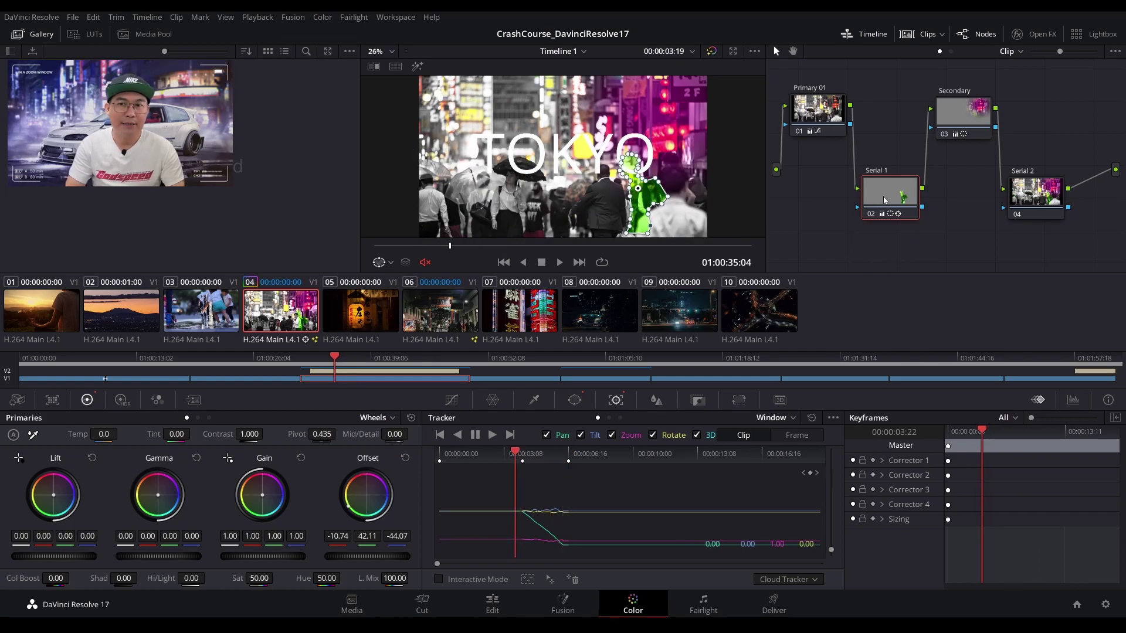
Select Primary 01 and return to Serial 1, toggling Serial 1 off and on to compare its effect.
left_click(815, 110)
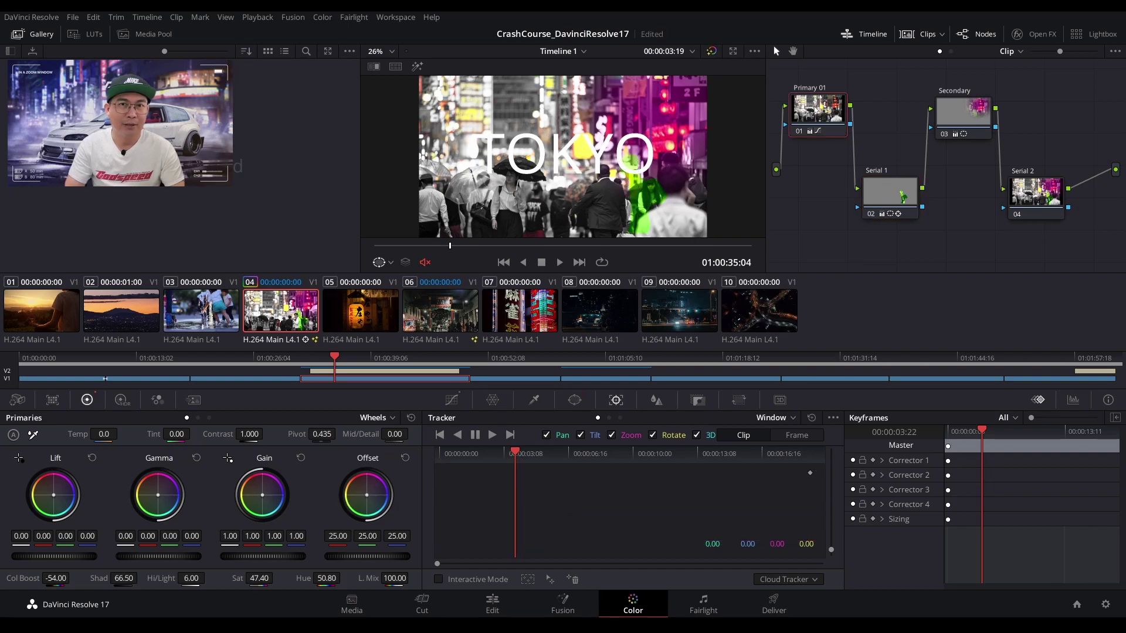
left_click(885, 198)
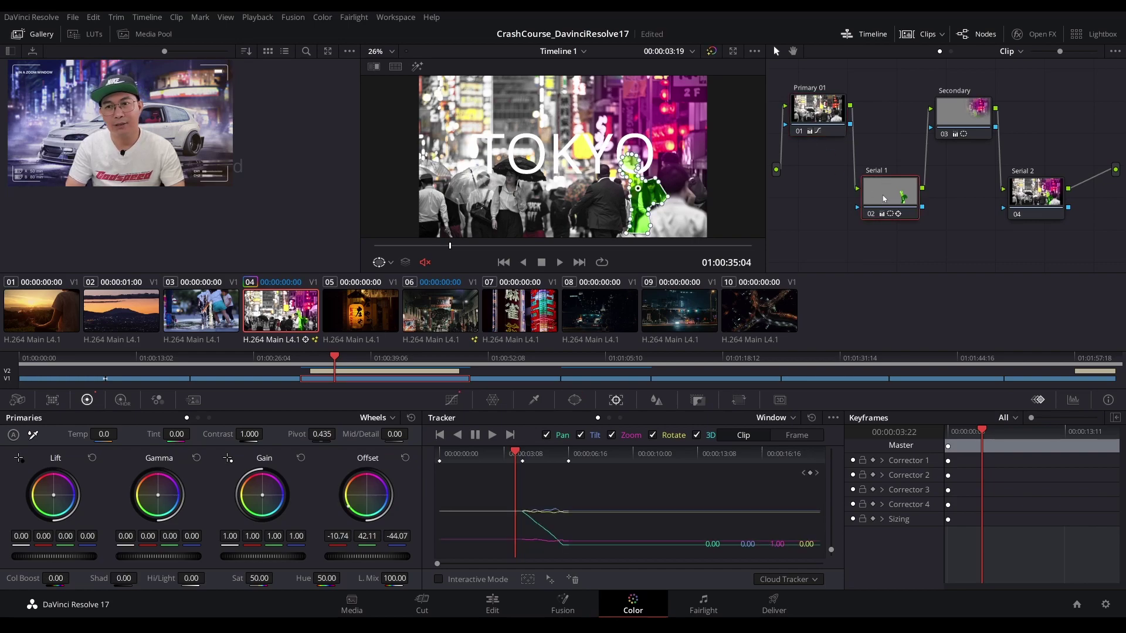
left_click(872, 215)
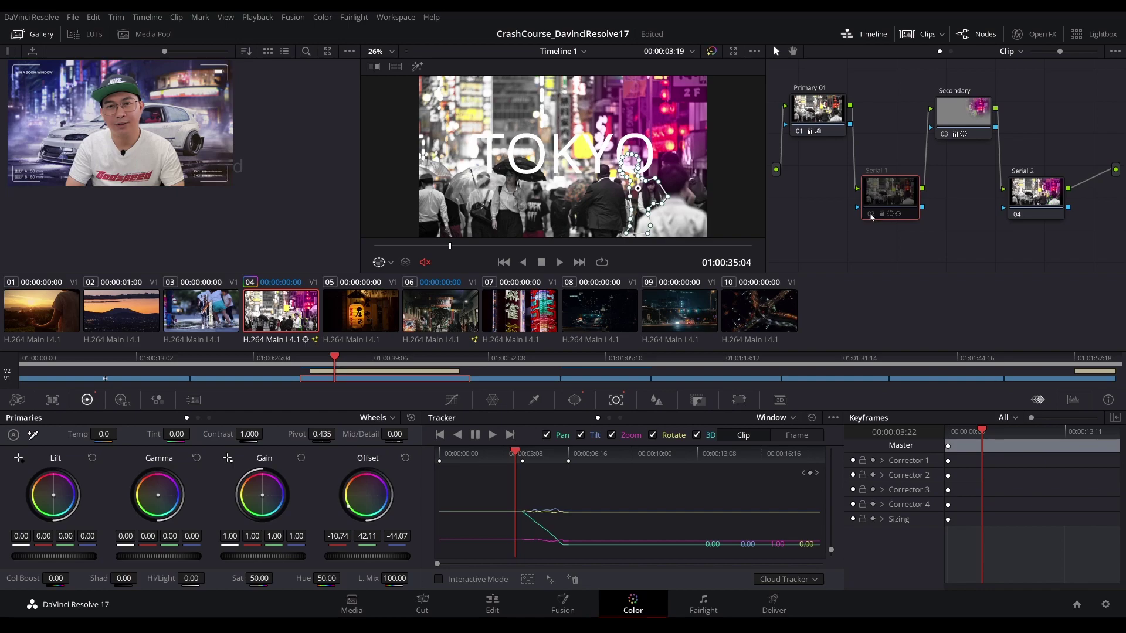
left_click(872, 214)
Turn off the on-screen window overlay and play the clip from the start of the tracked range.
left_click(380, 263)
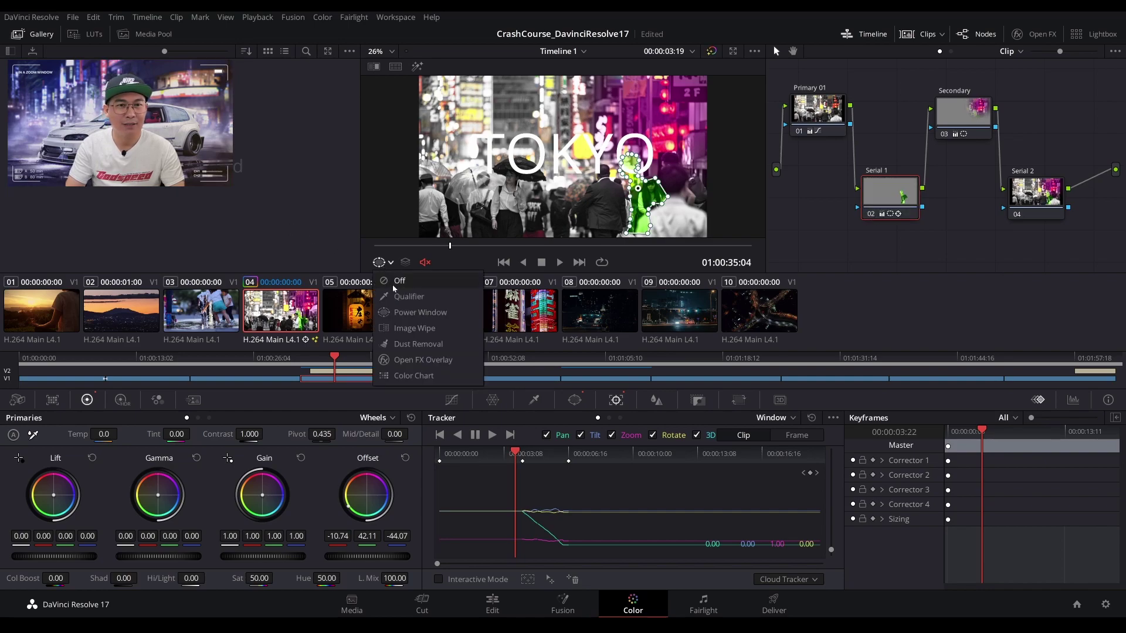
left_click(399, 282)
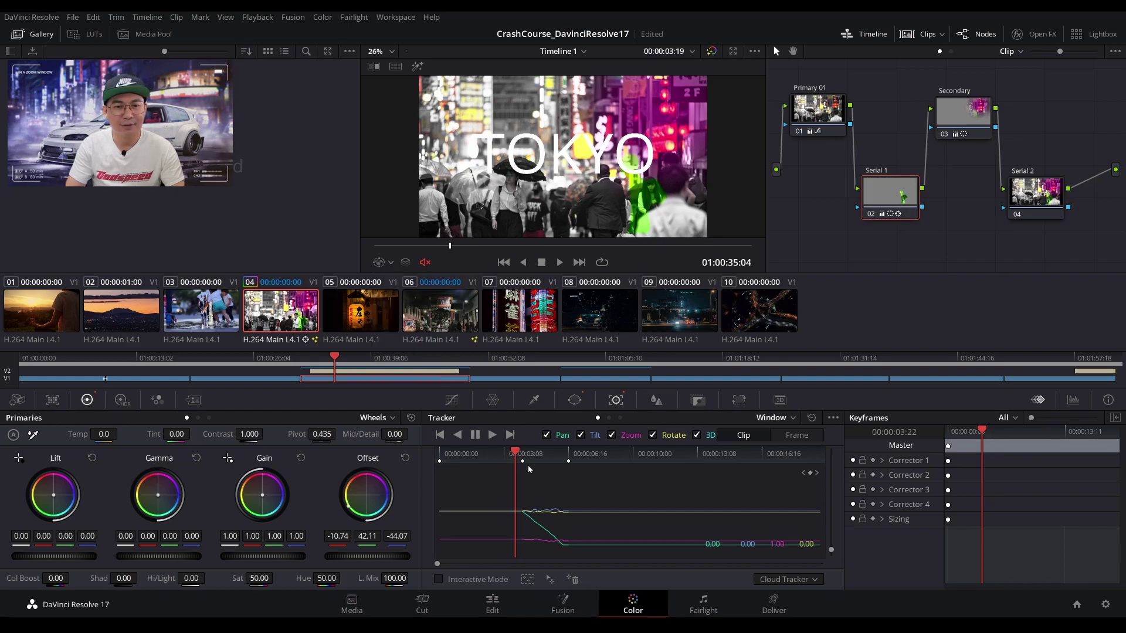
left_click_drag(515, 454, 523, 463)
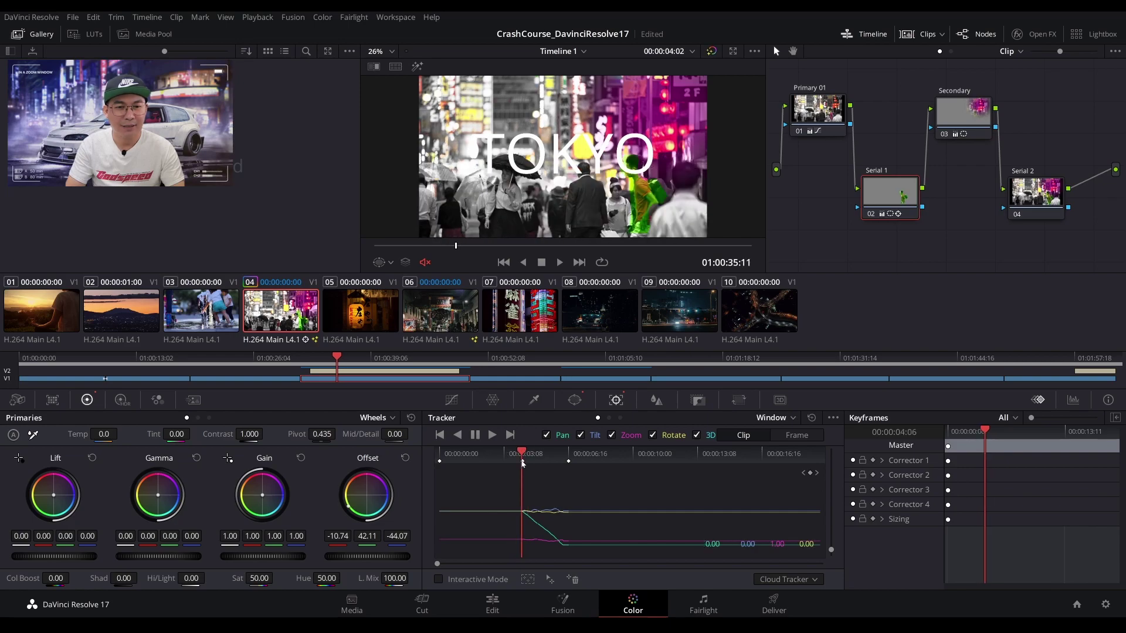
left_click(559, 263)
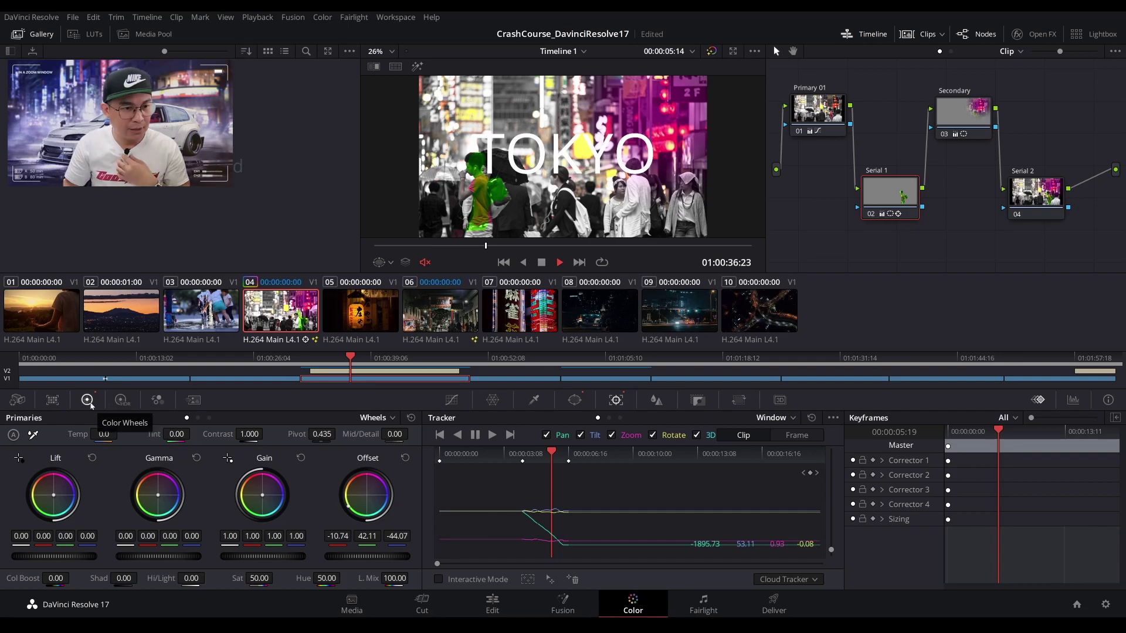
Show the High Dynamic Range color wheels for the Serial 1 node.
left_click(122, 401)
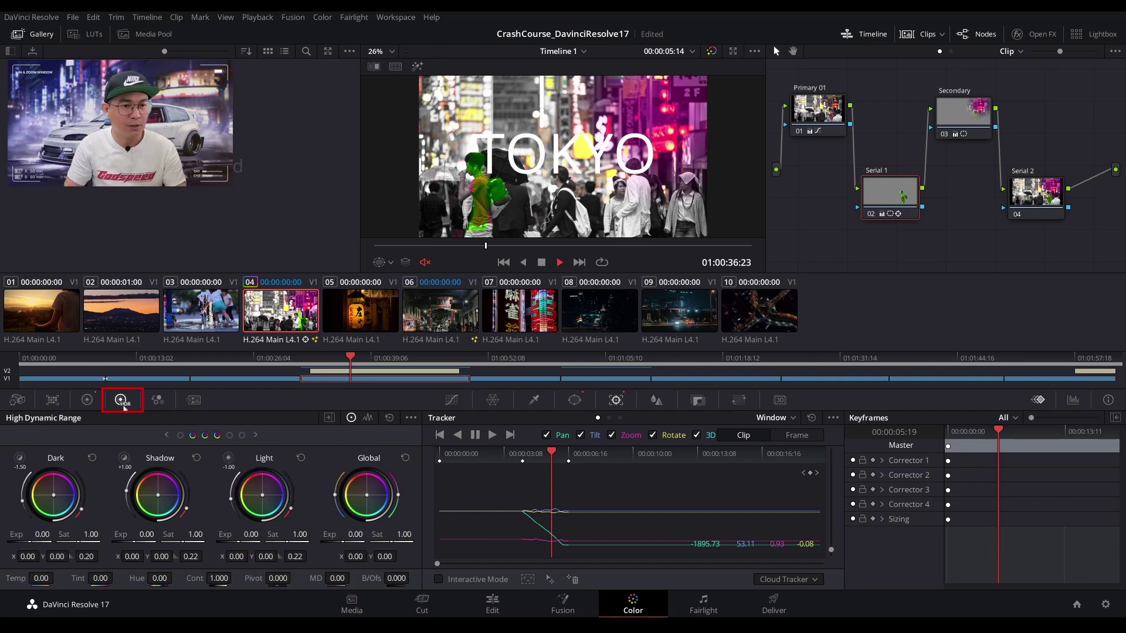
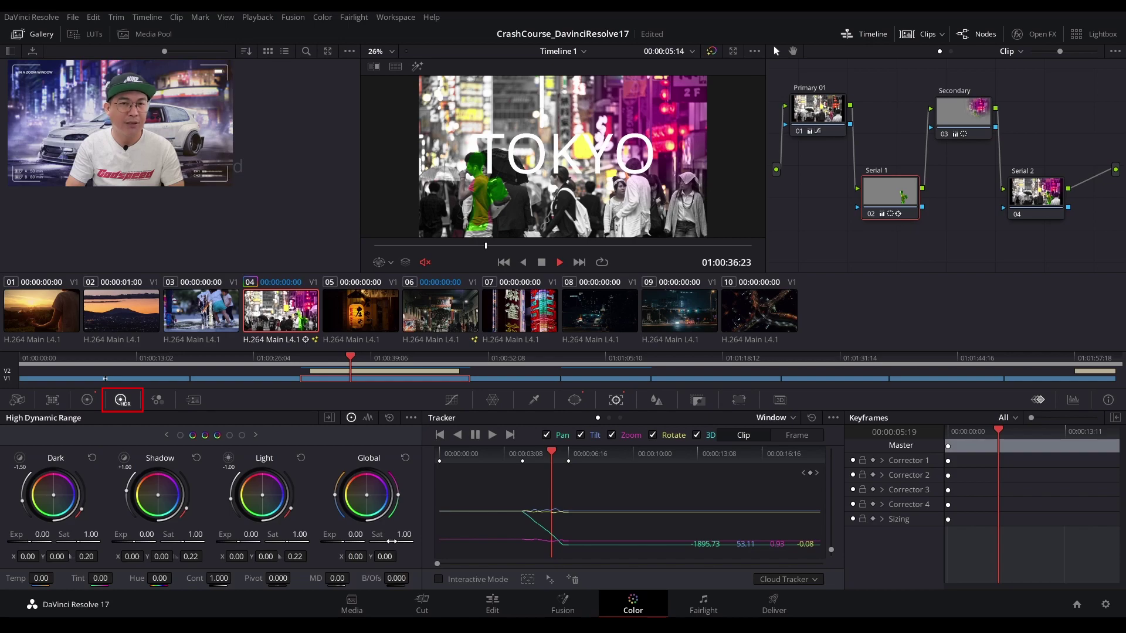
Select the Primary 01 node and raise its HDR Global exposure to 0.19.
left_click(826, 108)
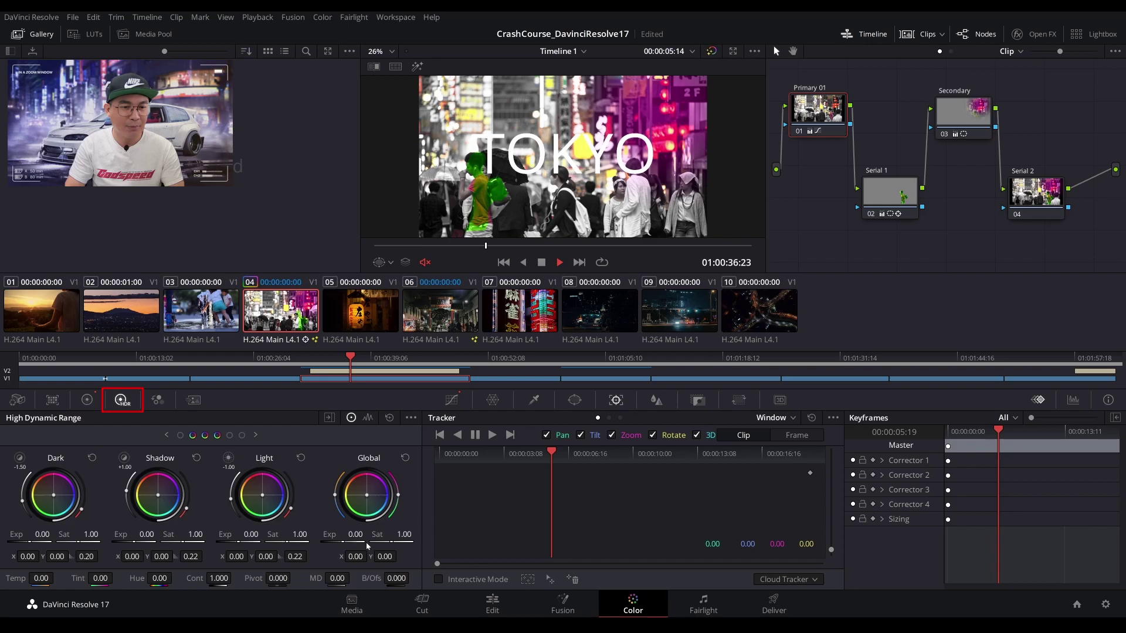
left_click_drag(399, 495, 420, 495)
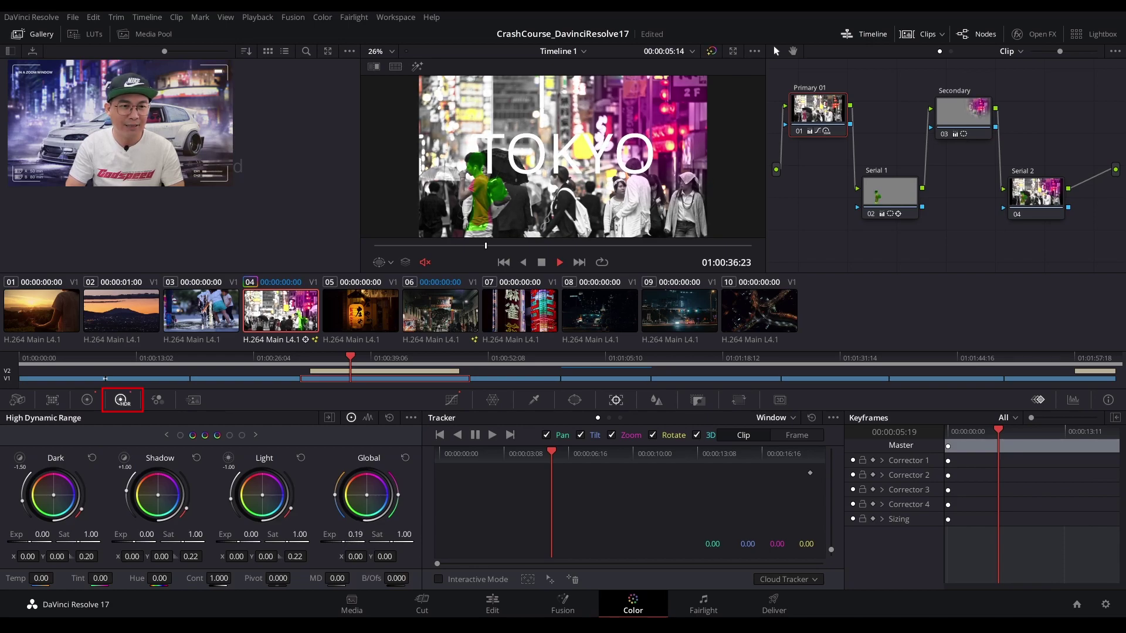
Grade clip 03 with the HDR Global wheel, using exposure 0.14 and a magenta color balance of X 0.09, Y 0.10.
left_click(199, 306)
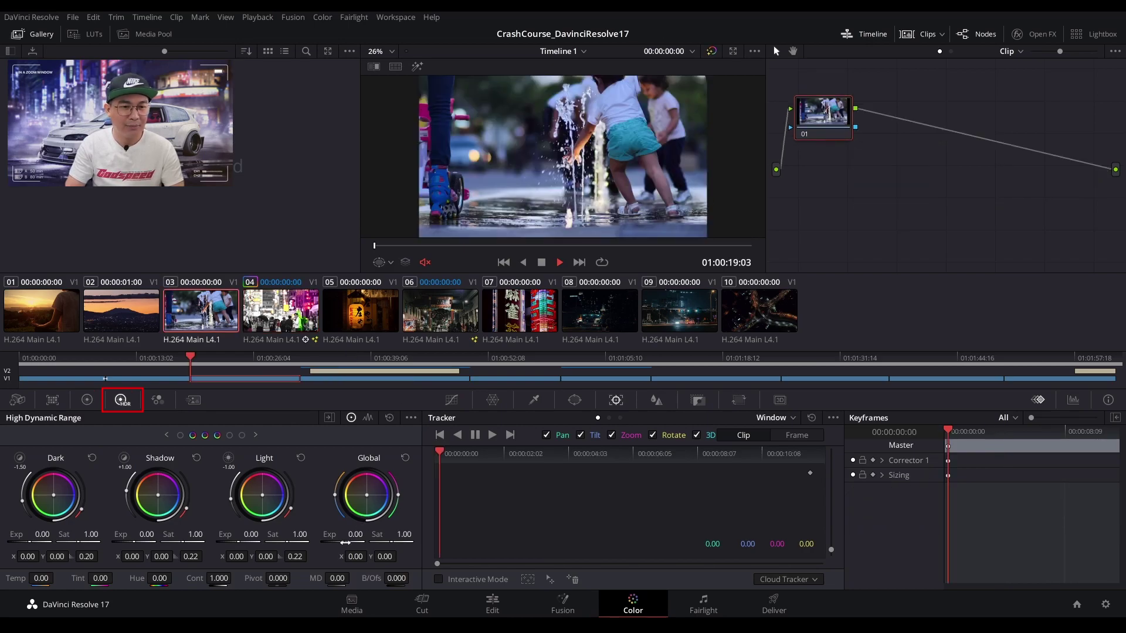
left_click_drag(355, 534, 344, 535)
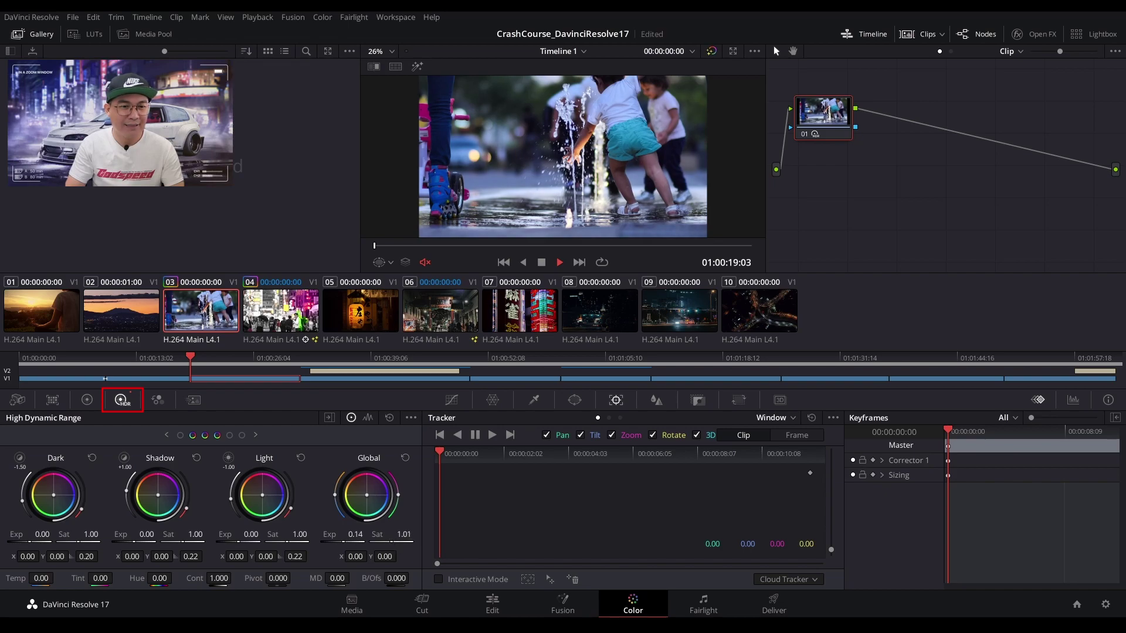
left_click_drag(401, 496, 338, 505)
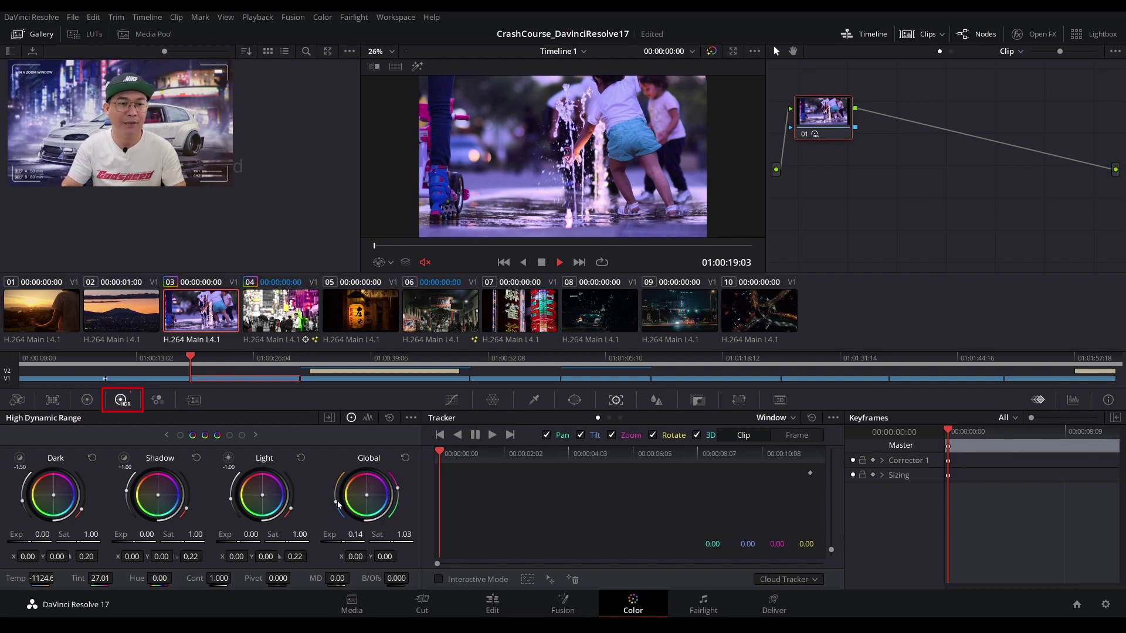
left_click_drag(339, 505, 402, 535)
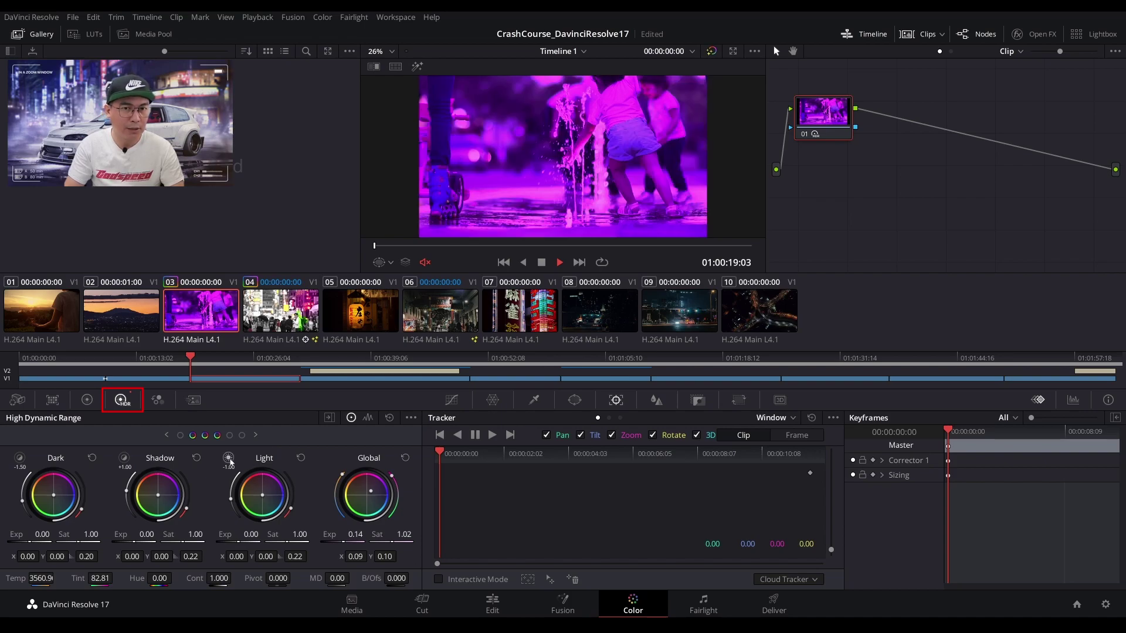
Toggle the Light zone highlight on and off to examine which image areas it covers.
left_click(229, 458)
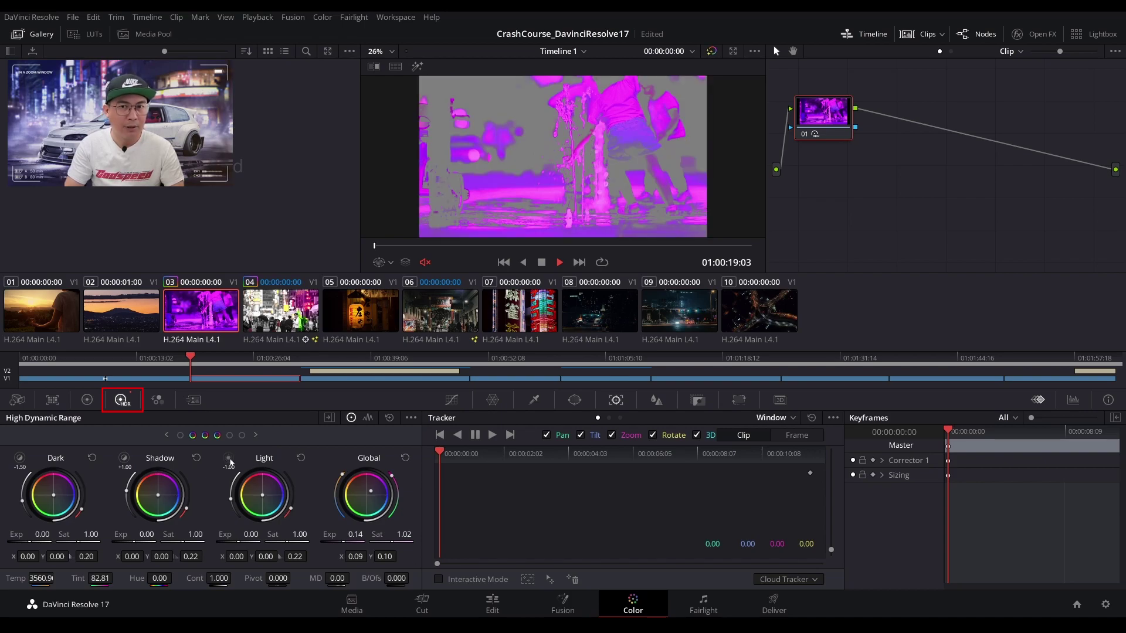
left_click(230, 460)
left_click(229, 460)
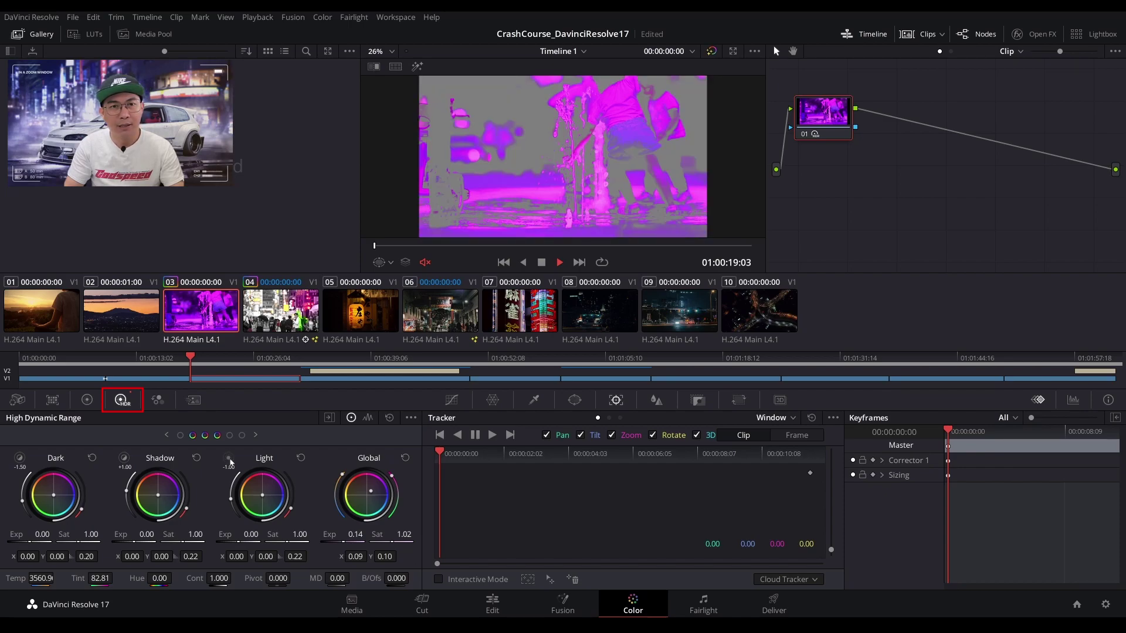
left_click(230, 460)
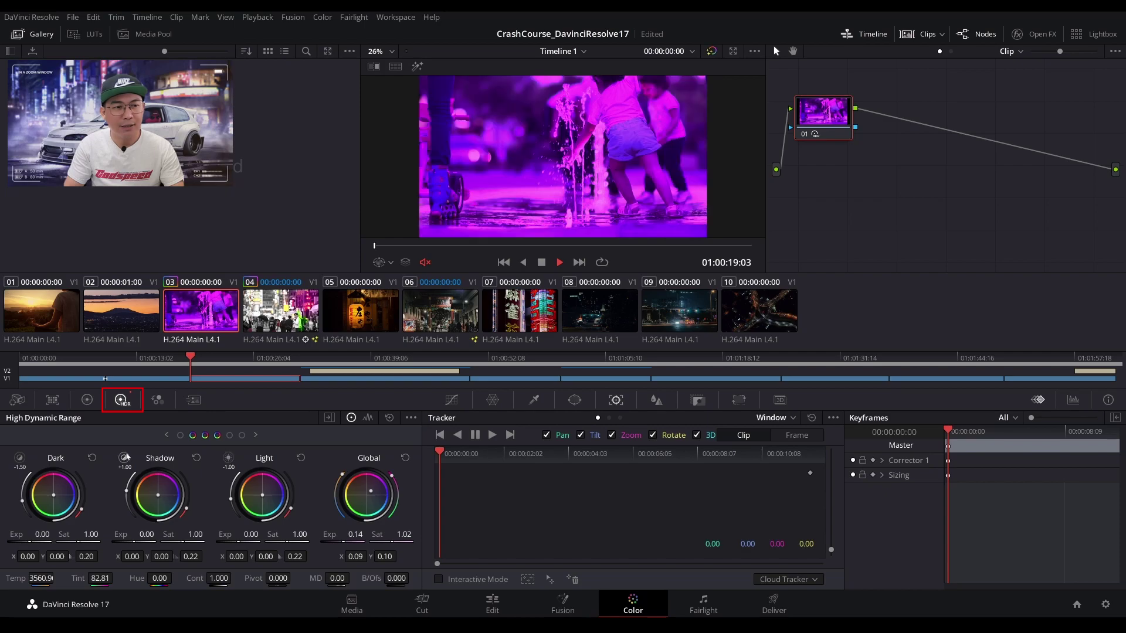
Toggle the Shadow zone highlight on and off to examine the image areas it affects.
left_click(124, 459)
left_click(124, 460)
left_click(123, 460)
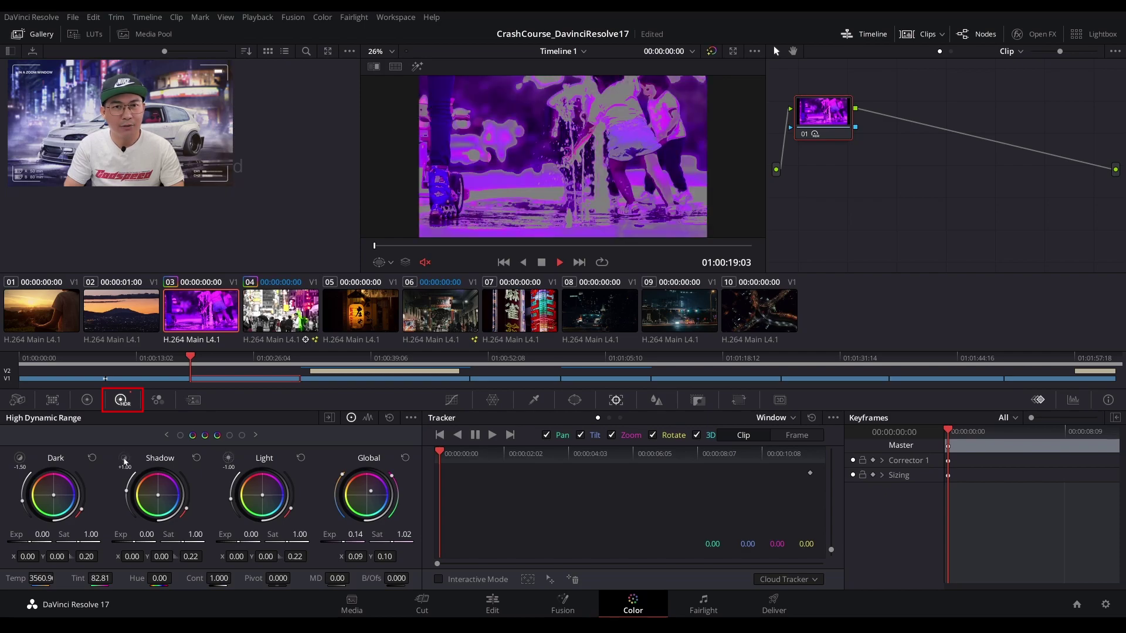
left_click(124, 460)
left_click(124, 460)
left_click(124, 460)
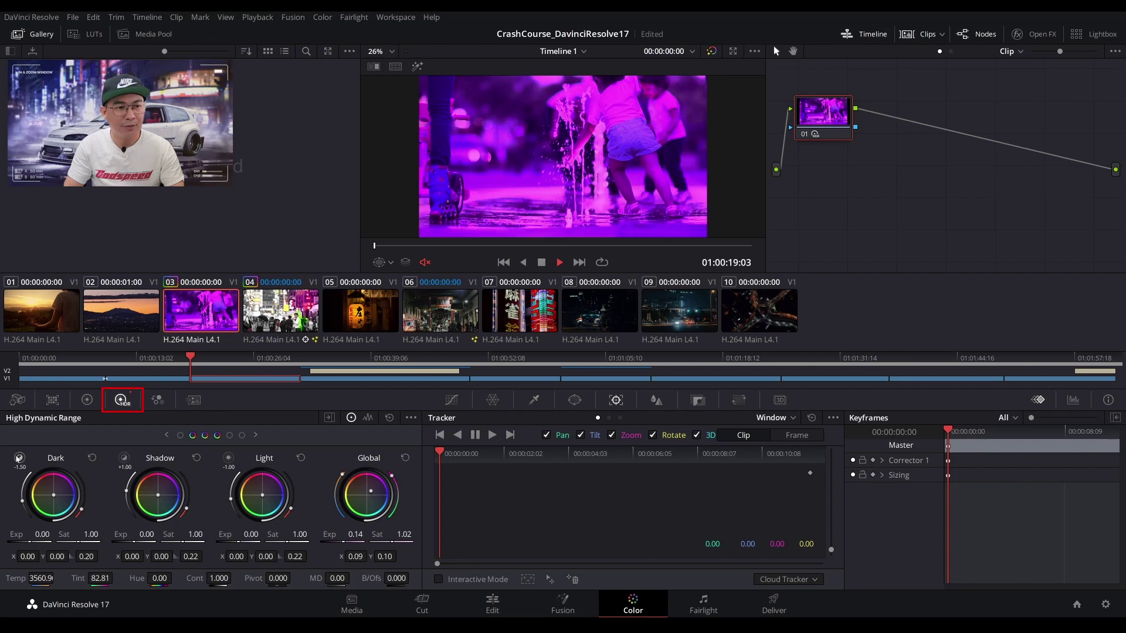
Examine the Dark zone highlight and compare it with the Shadow and Light zone highlights.
left_click(19, 459)
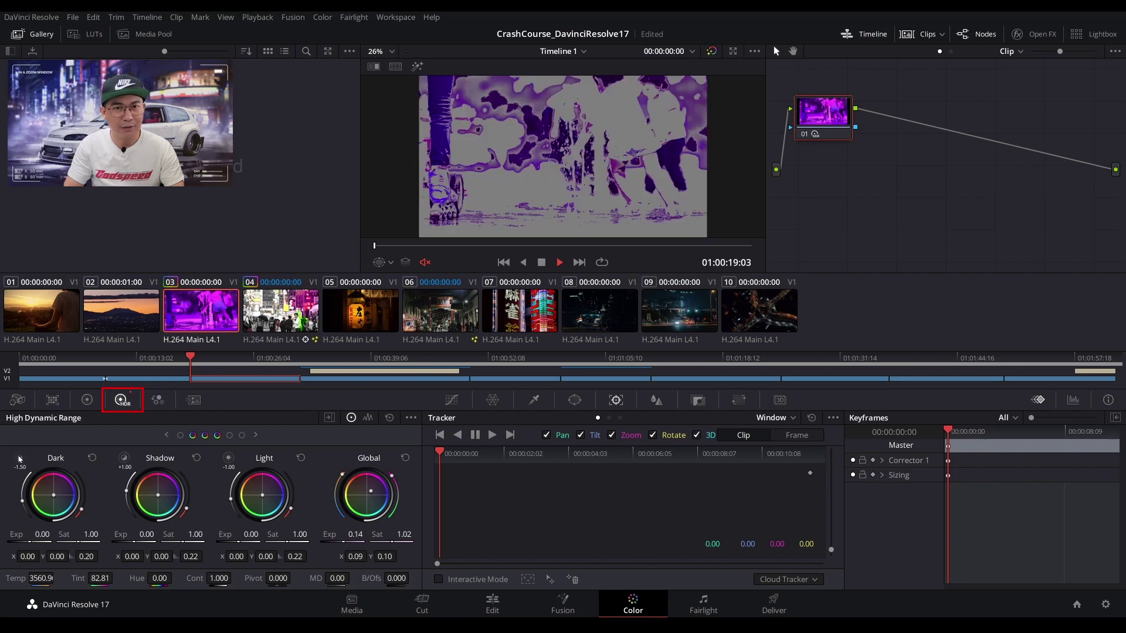
left_click(20, 460)
left_click(20, 459)
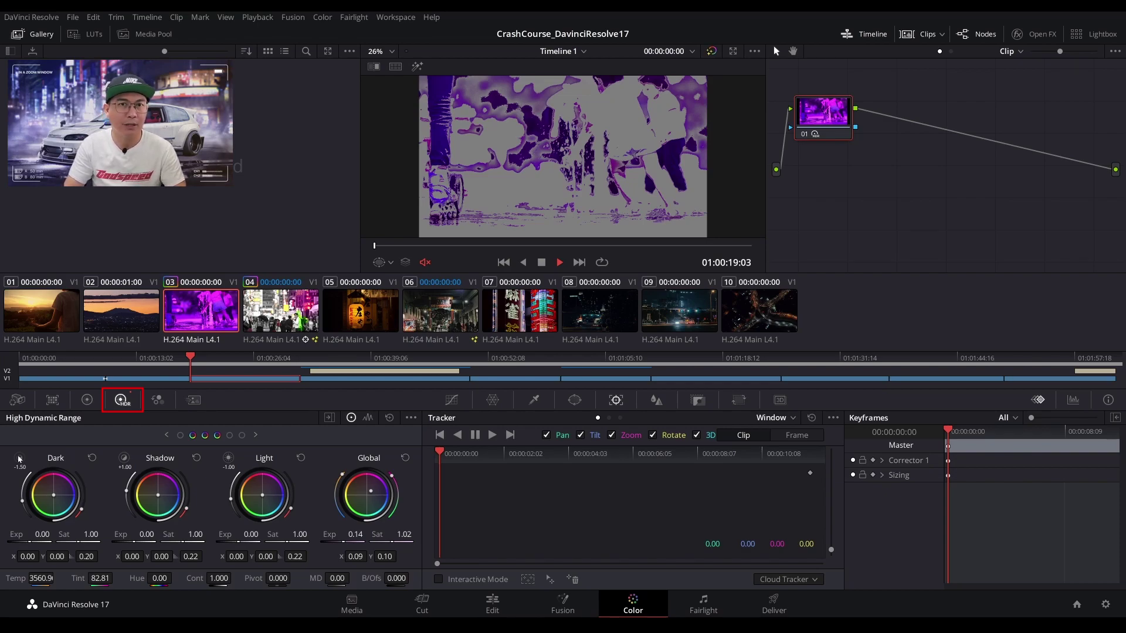
left_click(19, 459)
left_click(126, 460)
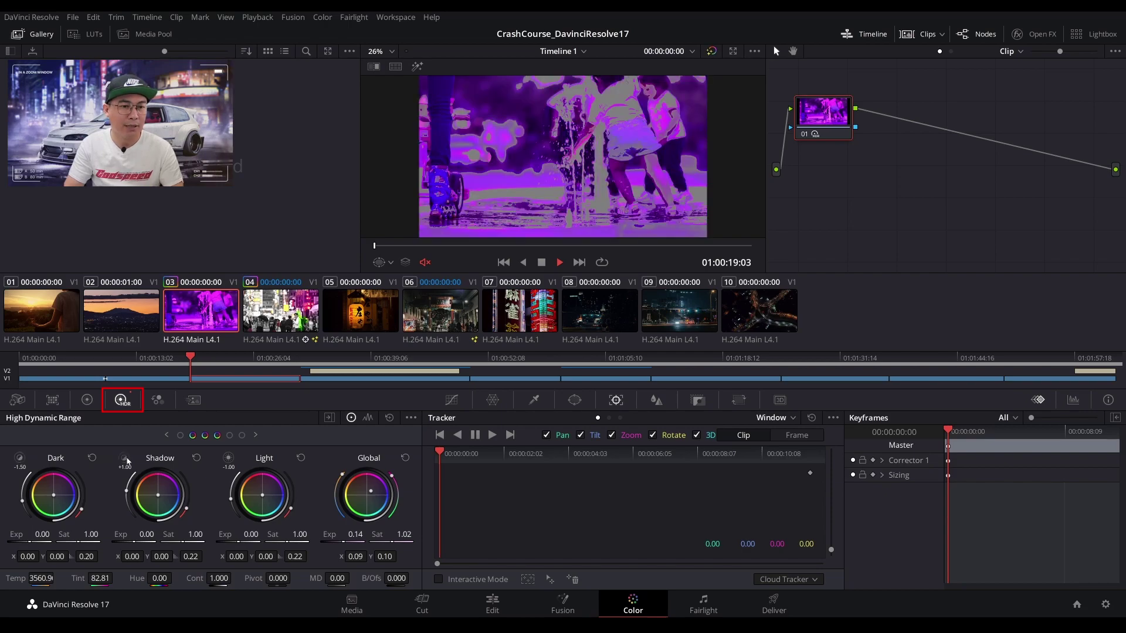
left_click(228, 461)
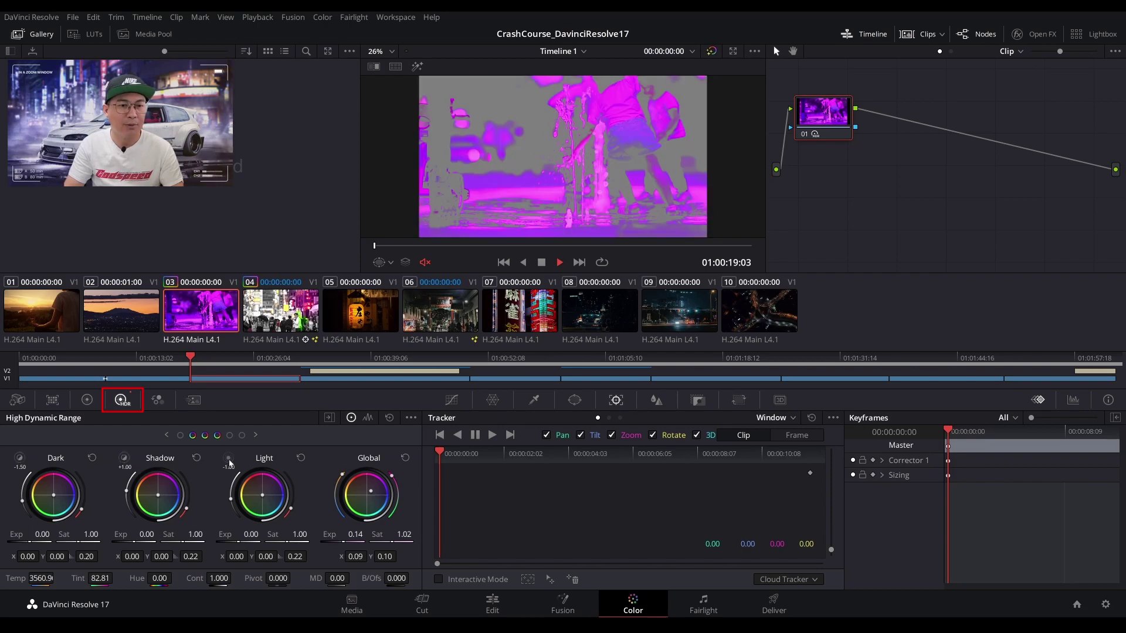
left_click(229, 460)
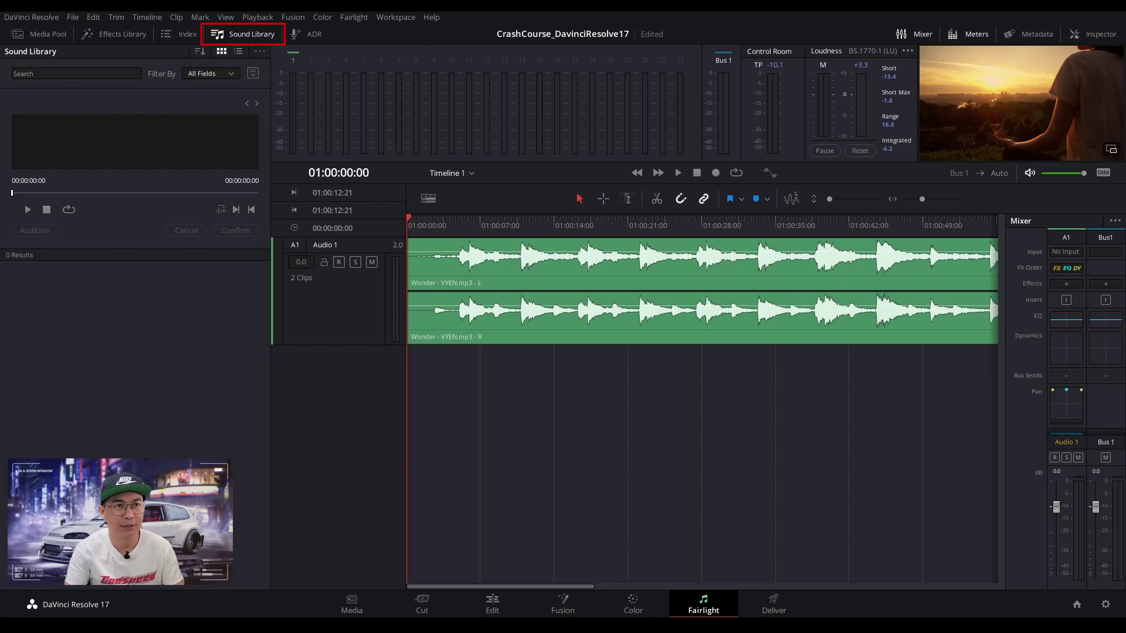
Look through the Fairlight page's track index, the Fairlight FX in the Effects Library, and the Media Pool.
left_click(176, 34)
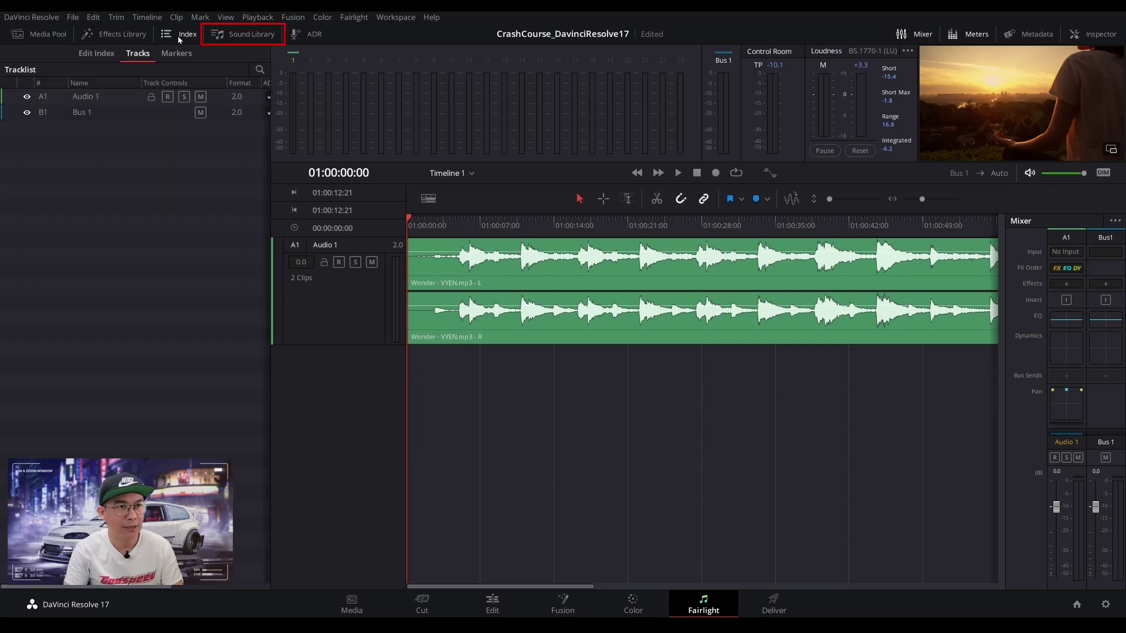
left_click(116, 36)
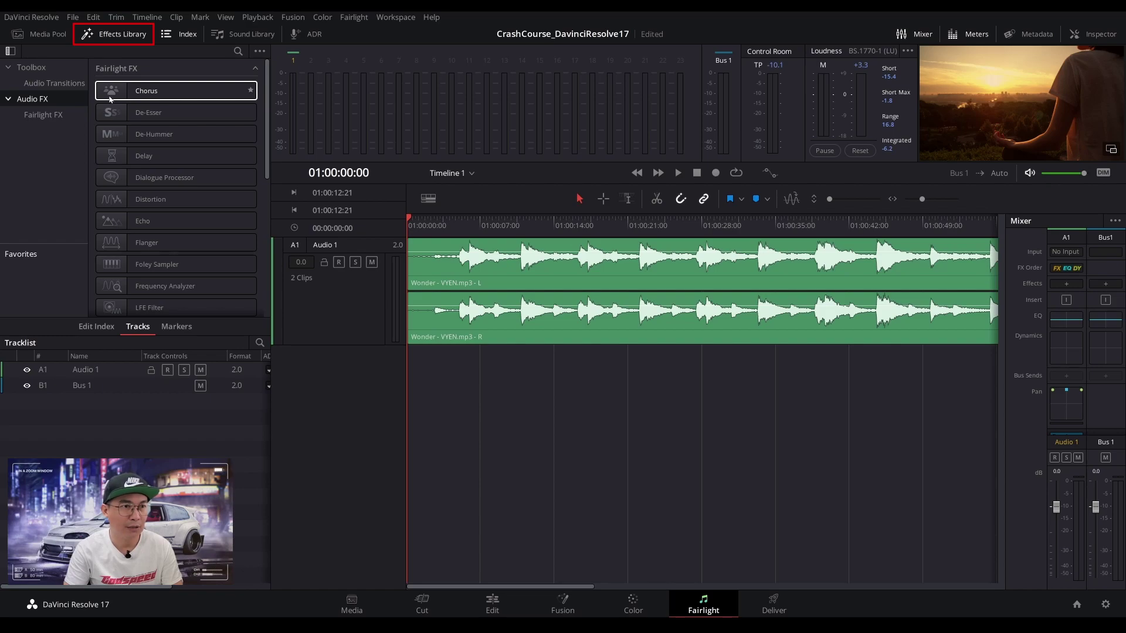
scroll(124, 143, "down", 8)
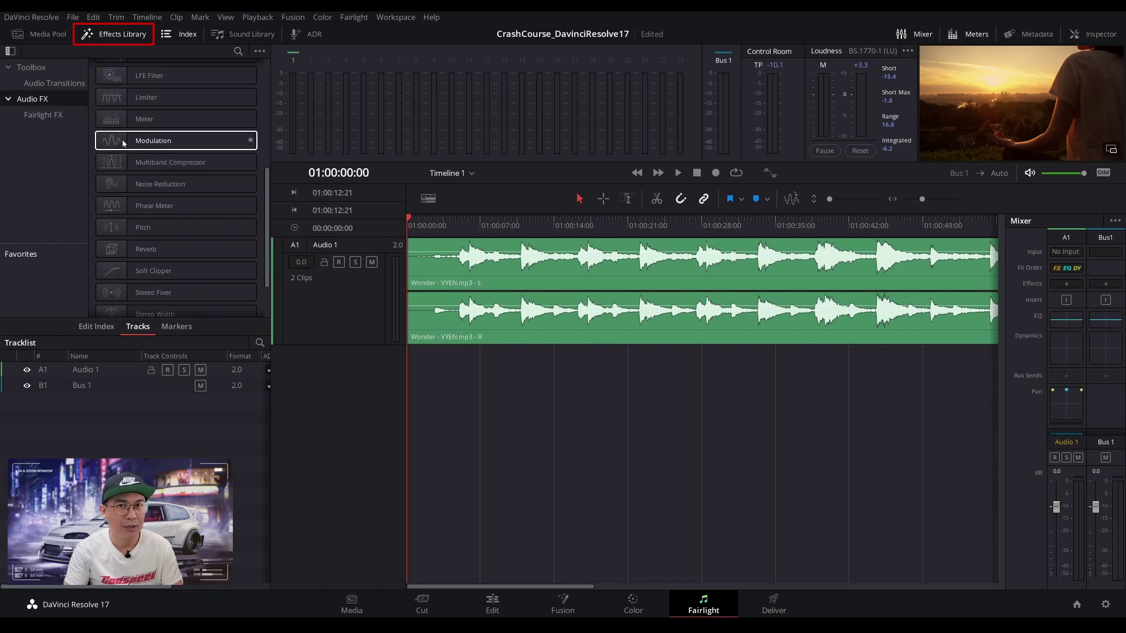
scroll(123, 143, "down", 3)
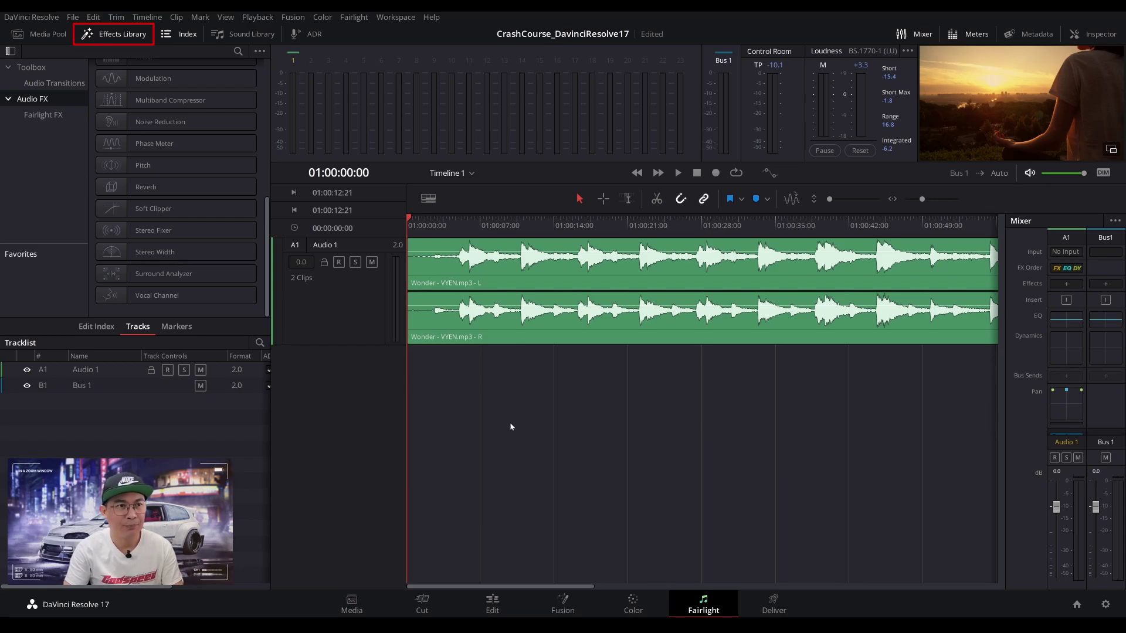
left_click(53, 35)
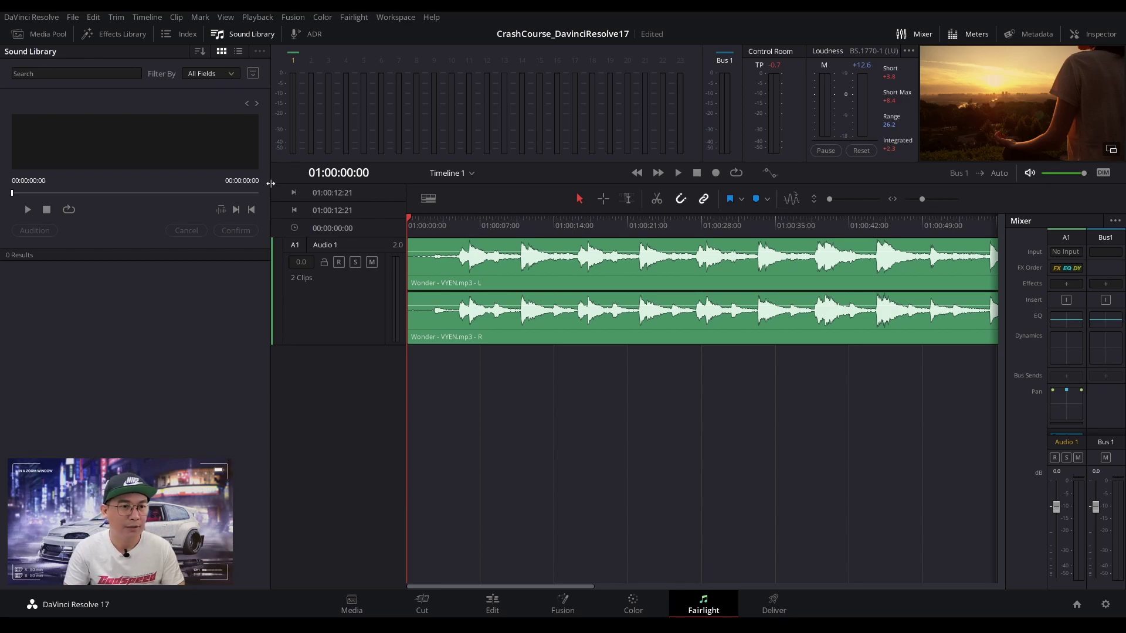
Narrow the Sound Library and the video viewer slightly, and play the timeline from its start to check the audio meters.
left_click_drag(270, 183, 252, 184)
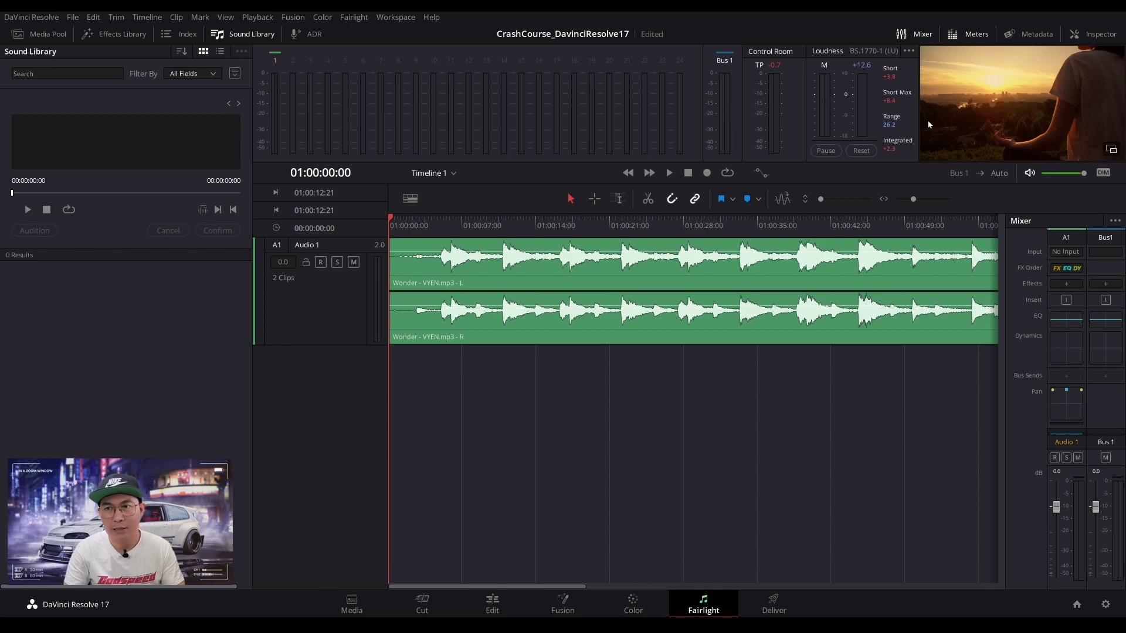
mouse_move(920, 115)
left_mouse_down()
mouse_move(899, 115)
mouse_move(932, 115)
mouse_move(924, 115)
left_mouse_up()
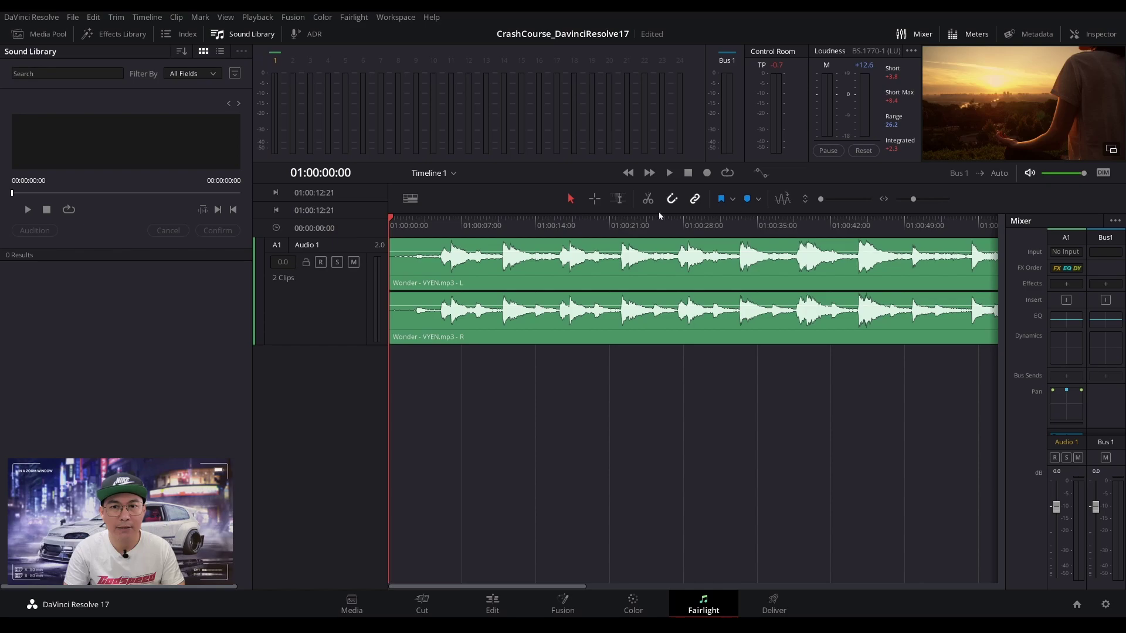
left_click(669, 173)
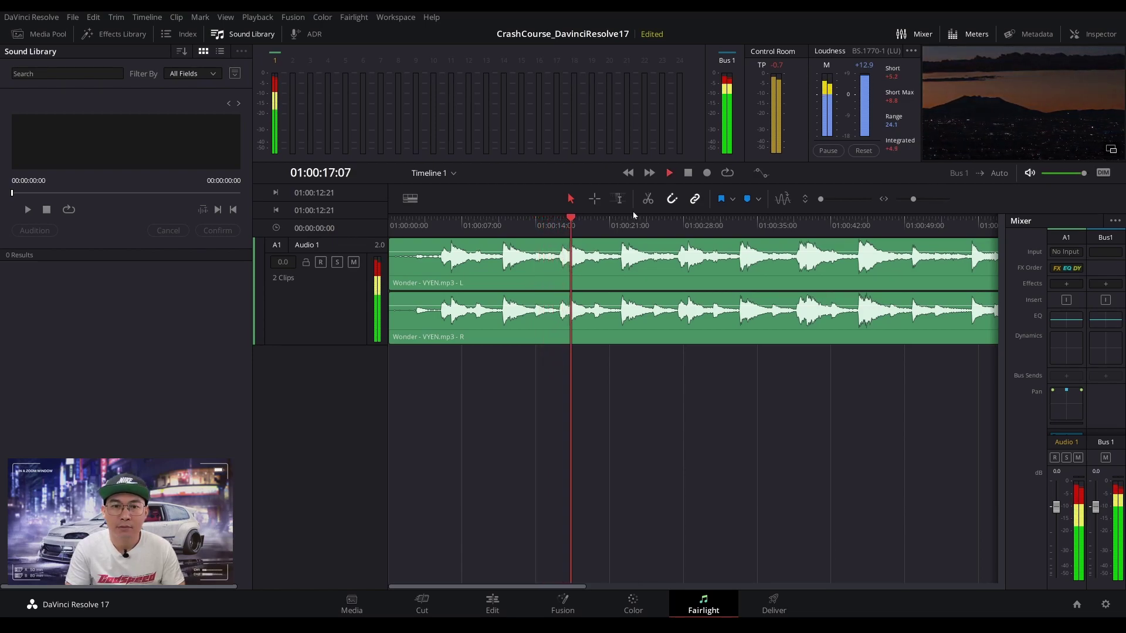
left_click(573, 218)
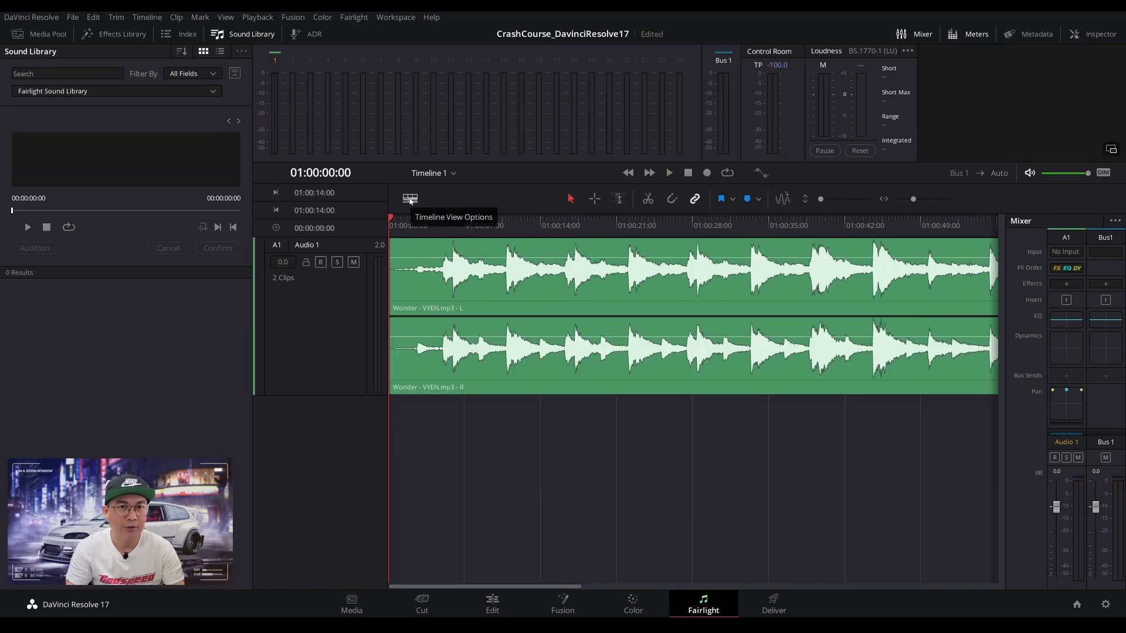
Show the video tracks above the audio track through the timeline view options.
left_click(409, 199)
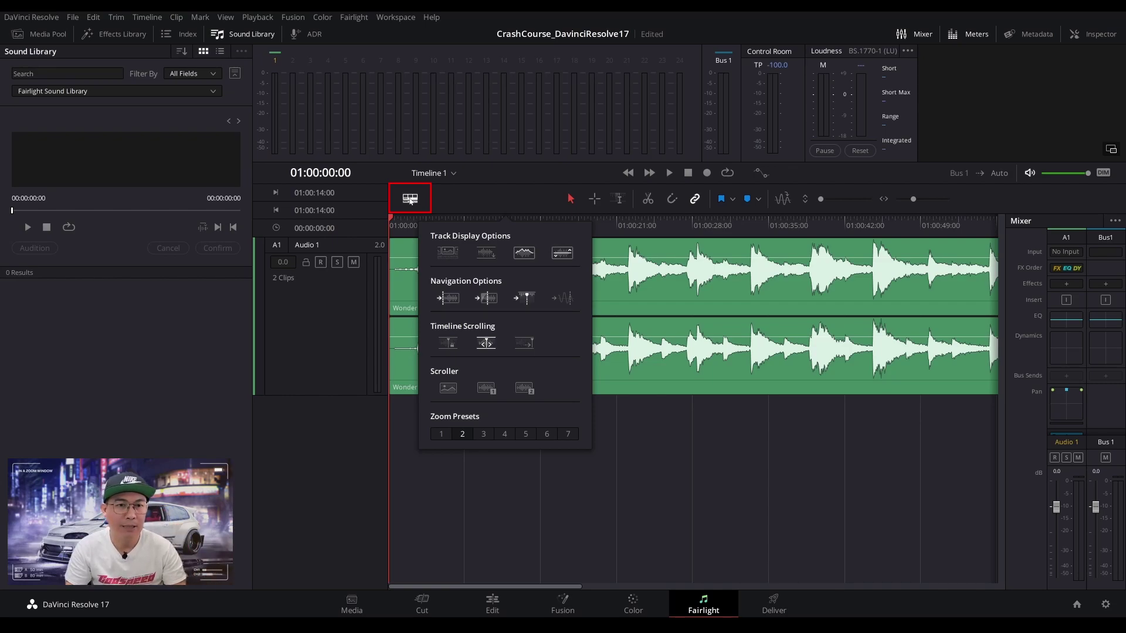
left_click(448, 253)
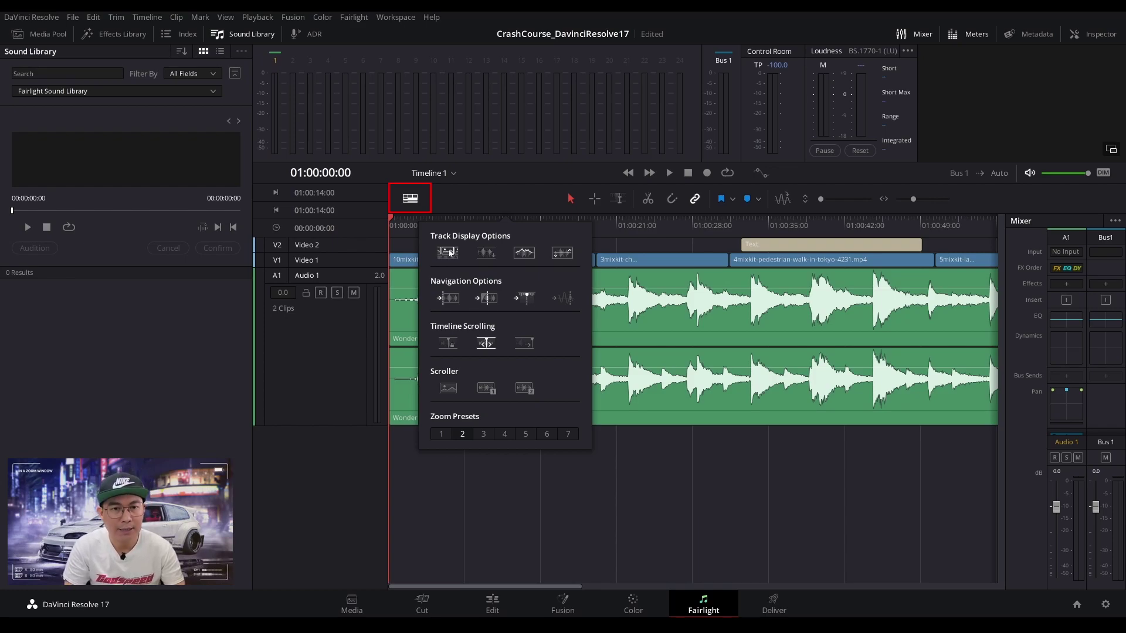
left_click(481, 205)
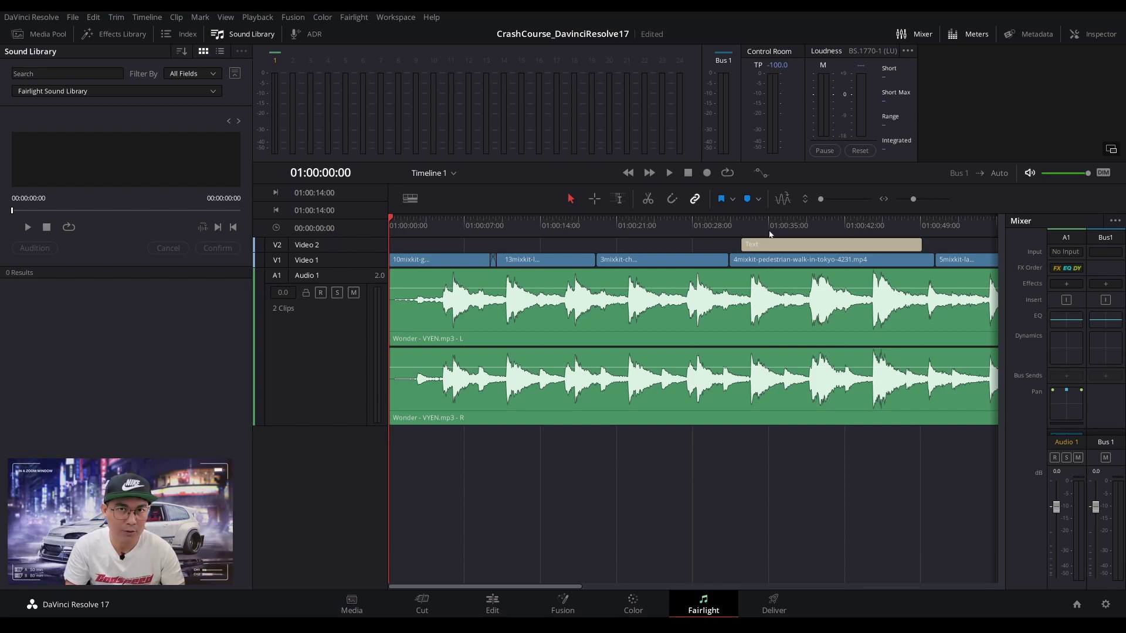
Scrub through the timeline against the video tracks, and play from the first clip to 01:00:12:09.
mouse_move(770, 234)
left_mouse_down()
mouse_move(837, 235)
mouse_move(786, 234)
left_mouse_up()
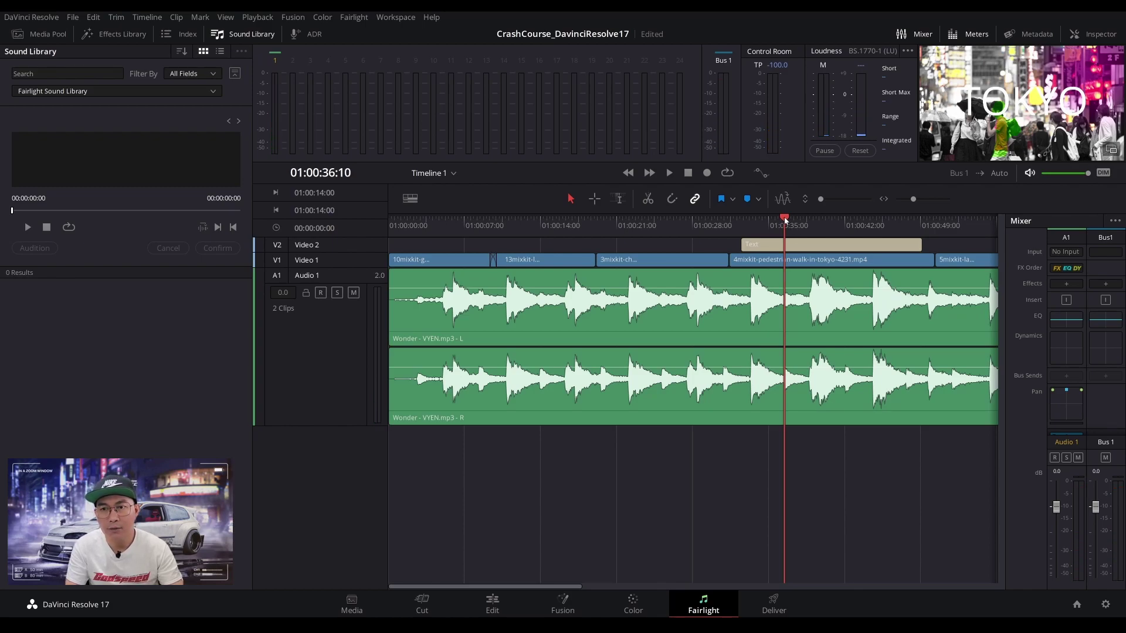
left_click_drag(795, 232, 605, 225)
key("space")
left_click(438, 224)
key("space")
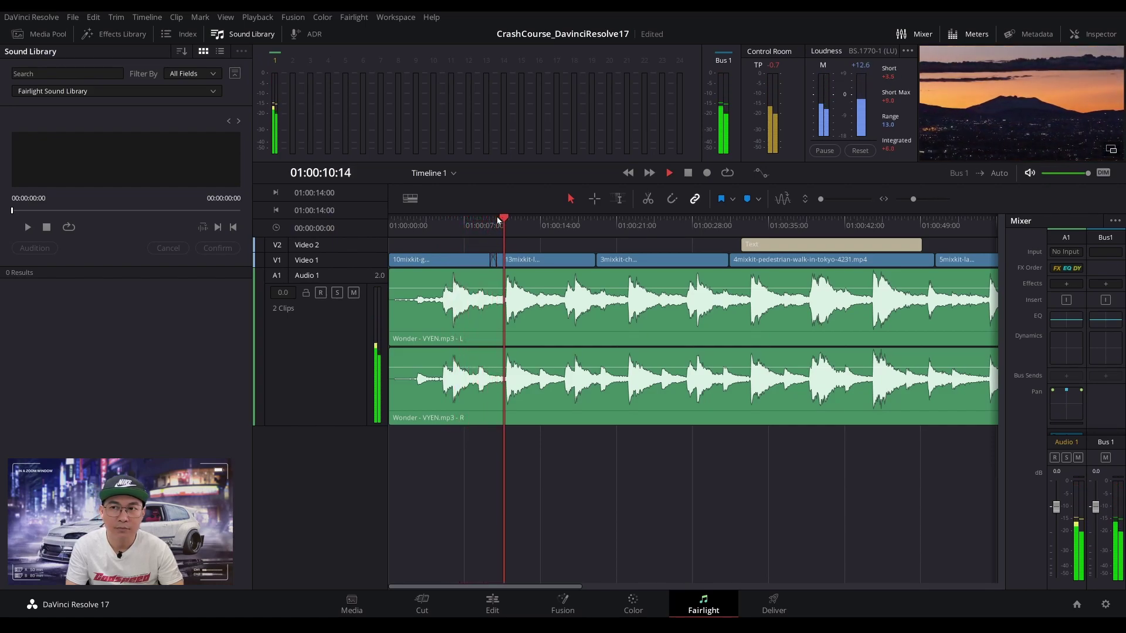
key("space")
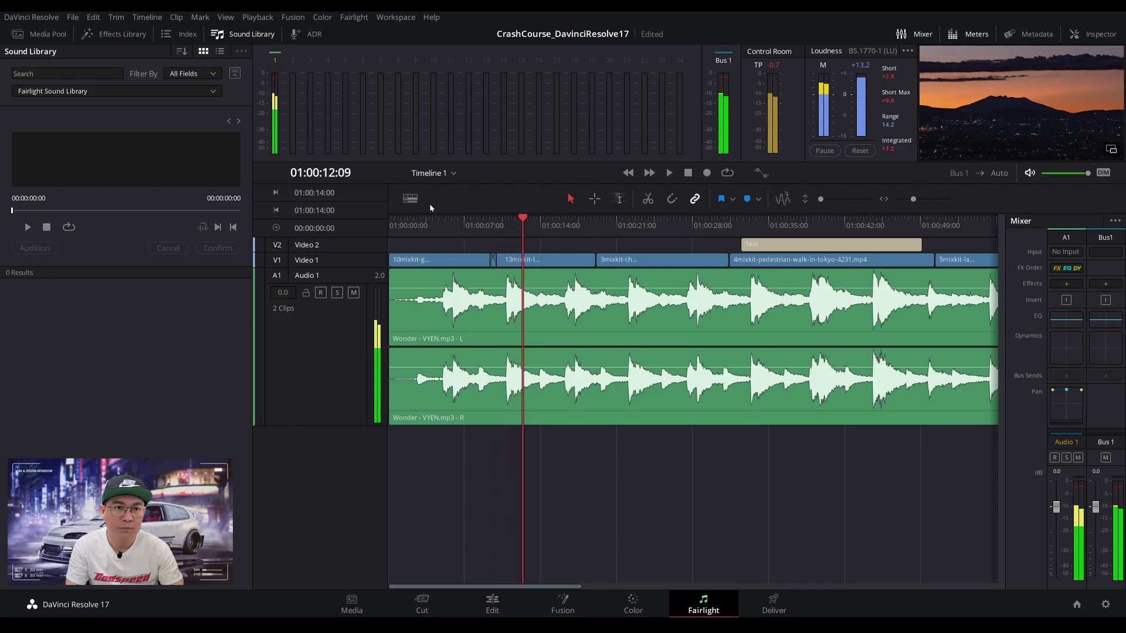
Turn on full waveforms for the audio track in the track display options.
left_click(410, 198)
left_click(394, 255)
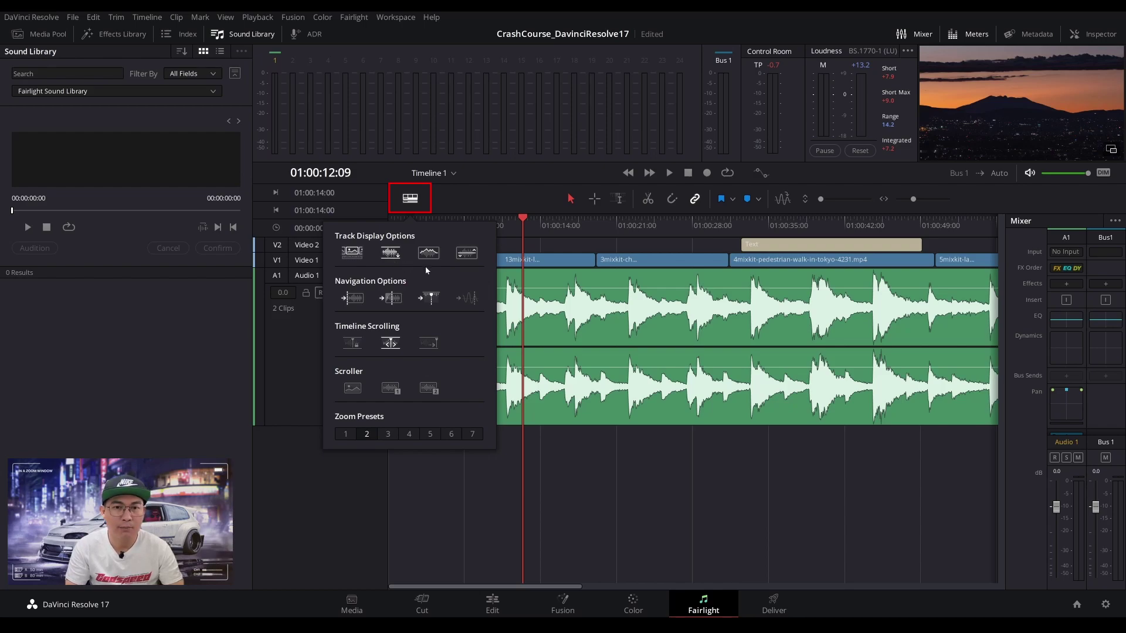
left_click(523, 219)
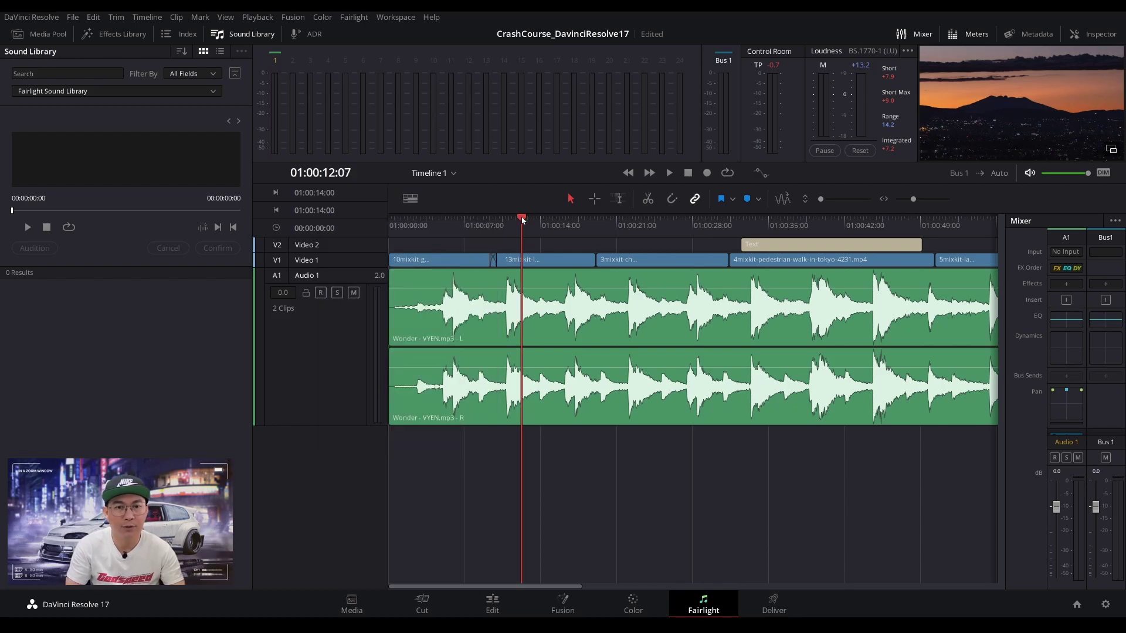
Turn the waveform border on and back off in the track display options to compare how the audio waveforms are drawn.
left_click(418, 204)
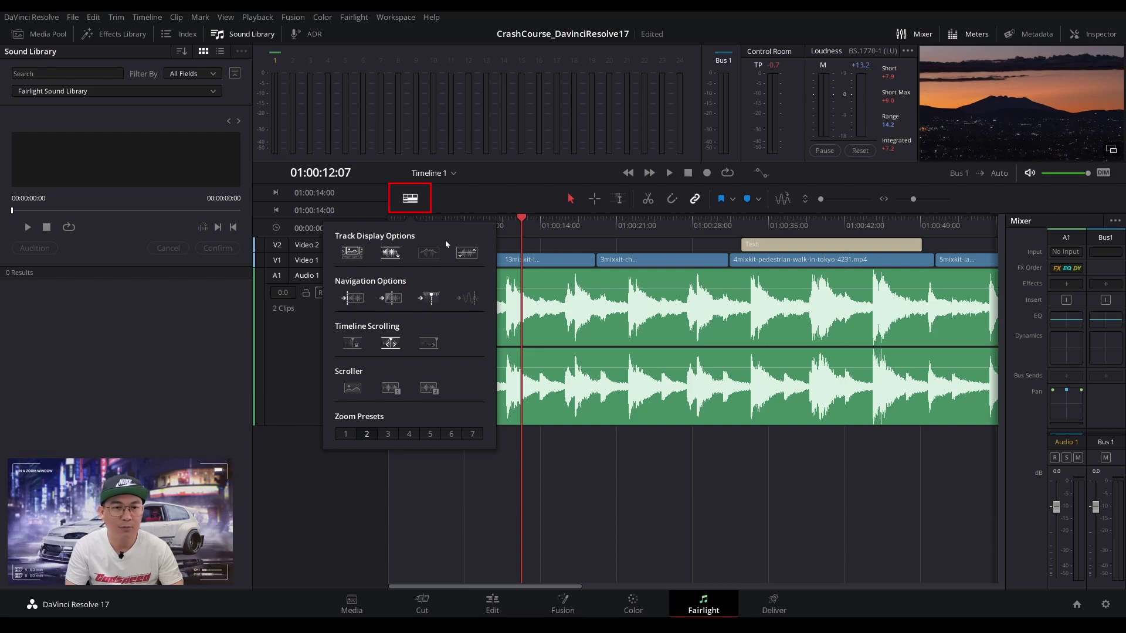
left_click(471, 254)
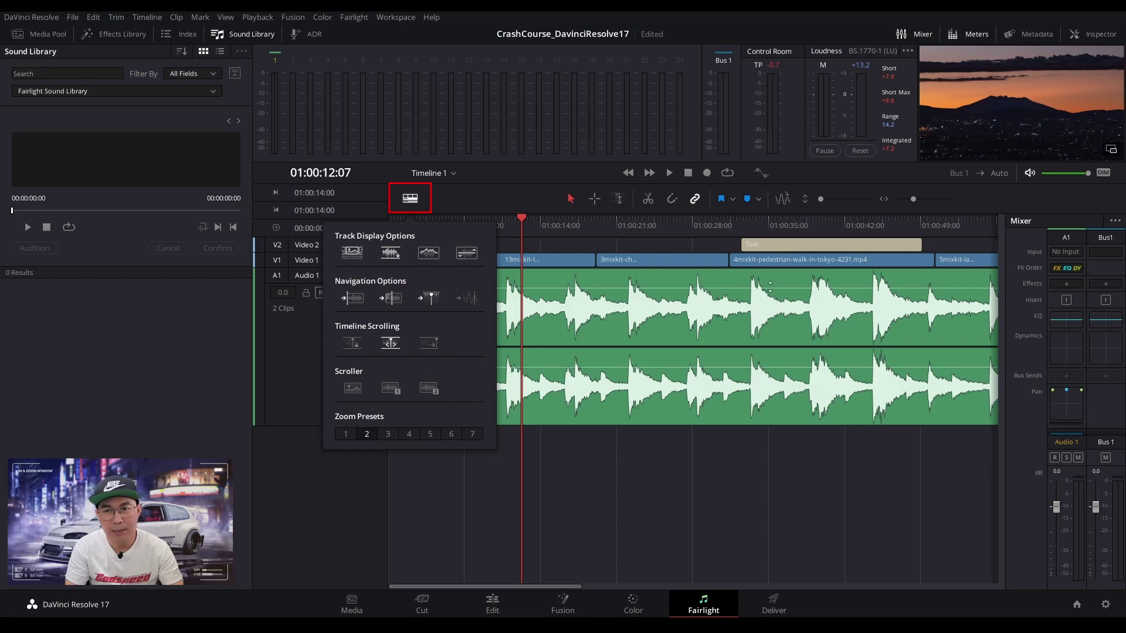
left_click_drag(772, 287, 775, 287)
left_click(410, 200)
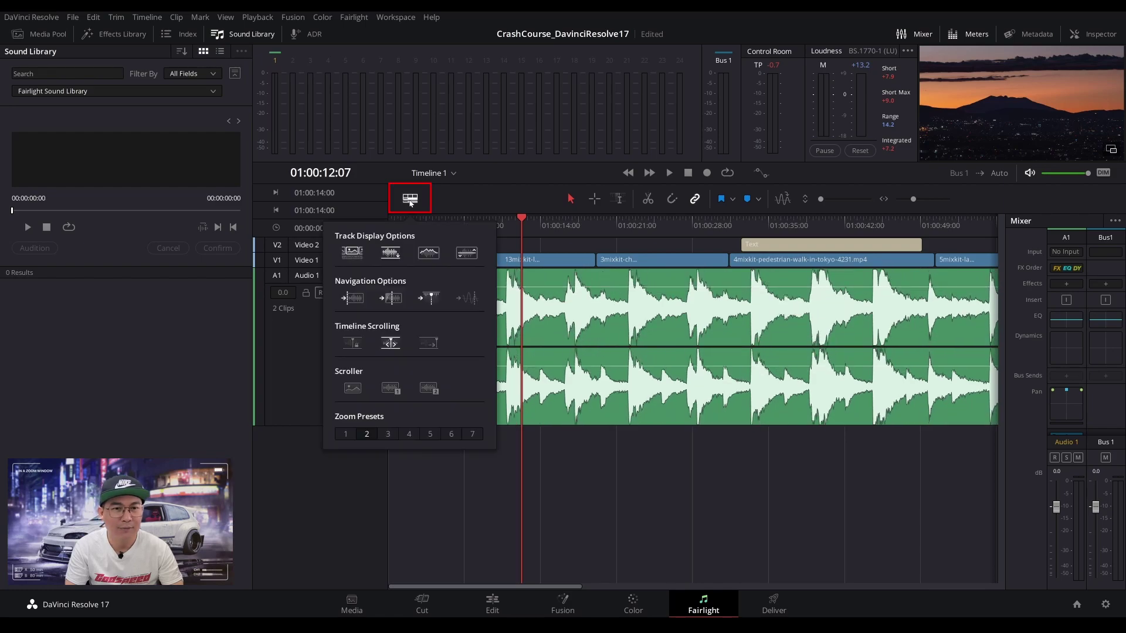
left_click(430, 254)
left_click_drag(708, 285, 710, 288)
Hide the video tracks through the timeline view options and adjust which items the navigation options jump to.
left_click(410, 199)
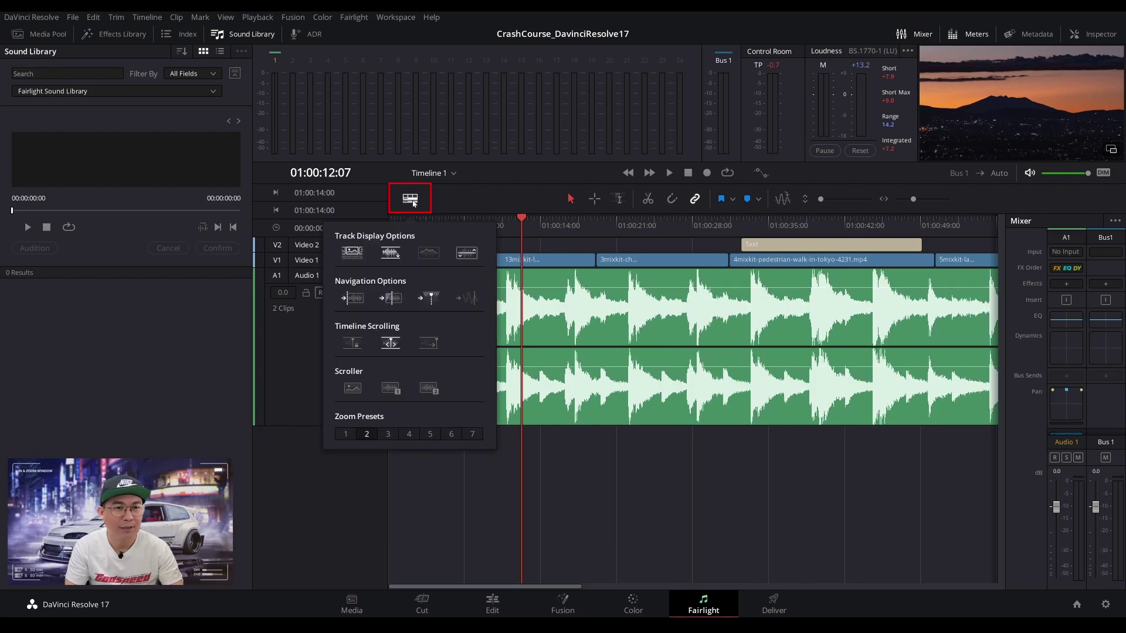
left_click(354, 253)
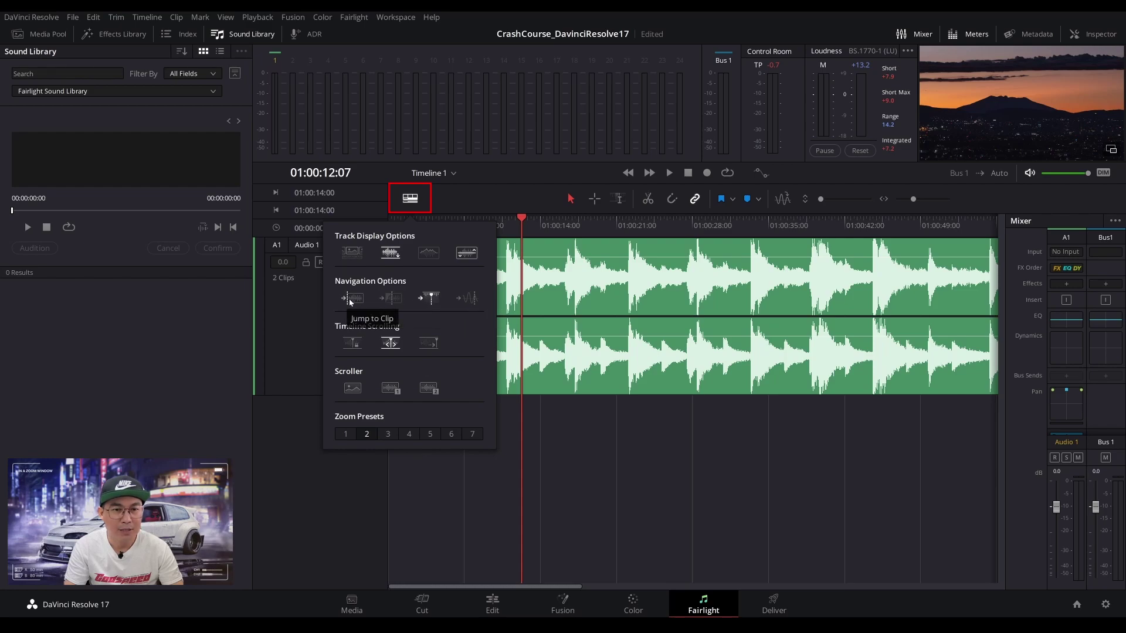
left_click(393, 299)
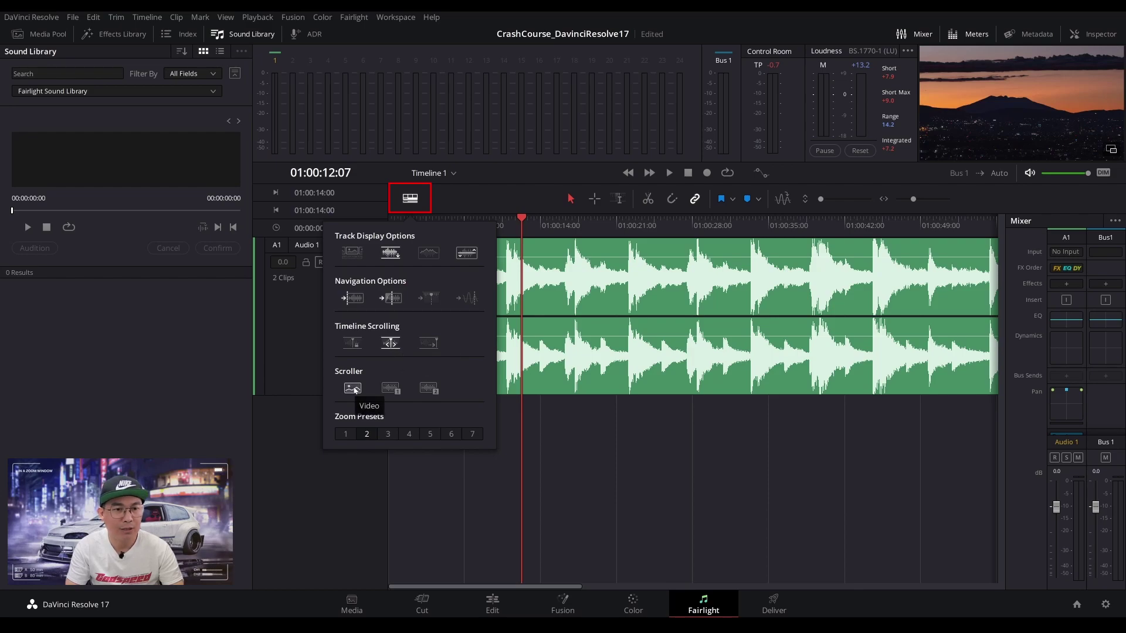
Cycle through zoom presets 1 to 7 to compare how far each one zooms the timeline.
left_click(368, 437)
left_click(389, 436)
left_click(411, 435)
left_click(434, 436)
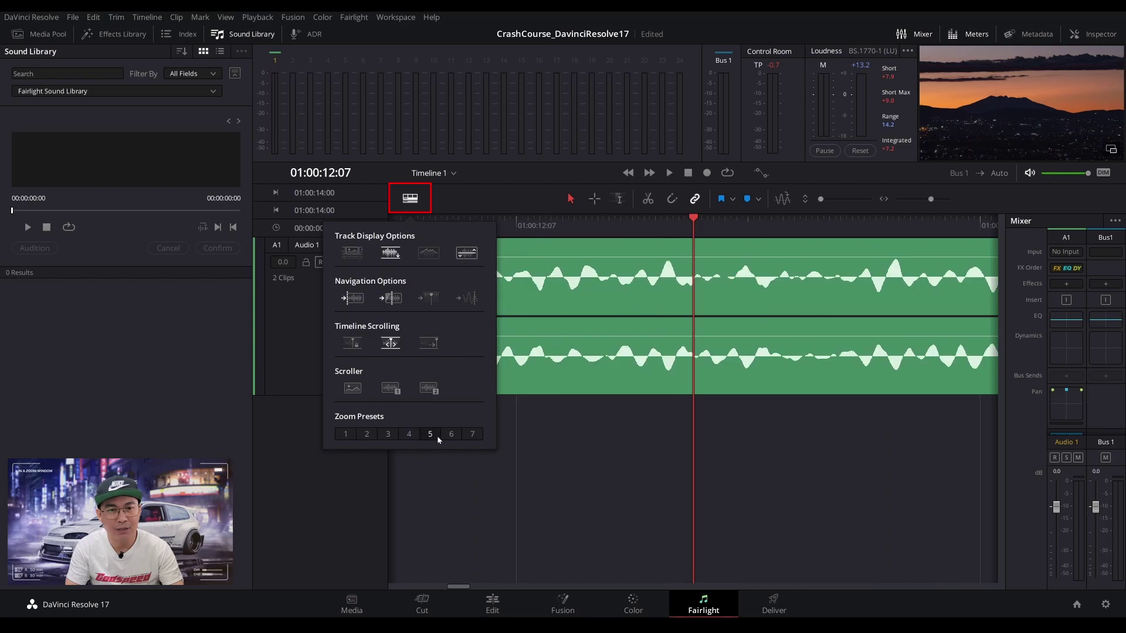
left_click(451, 435)
left_click(469, 435)
left_click(345, 437)
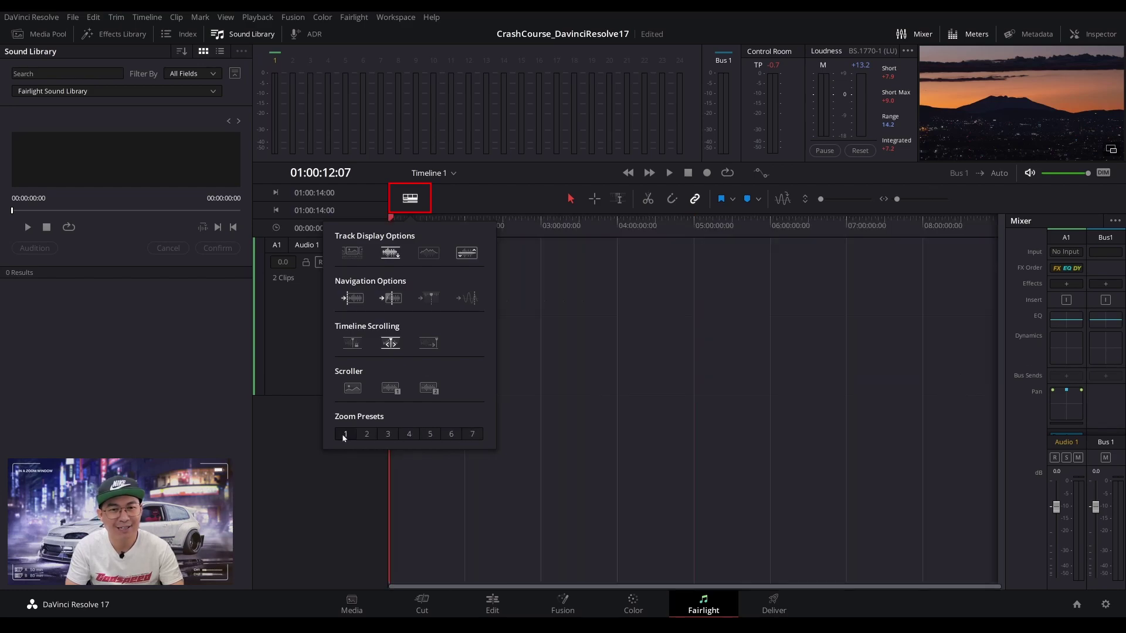
left_click(366, 436)
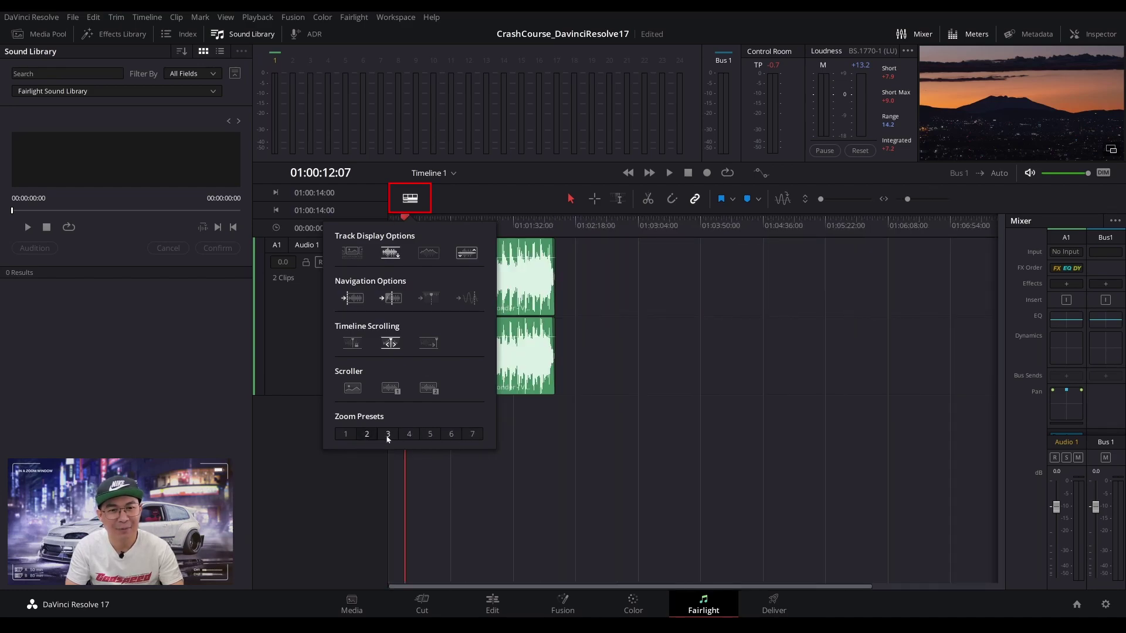
left_click(388, 436)
left_click(345, 436)
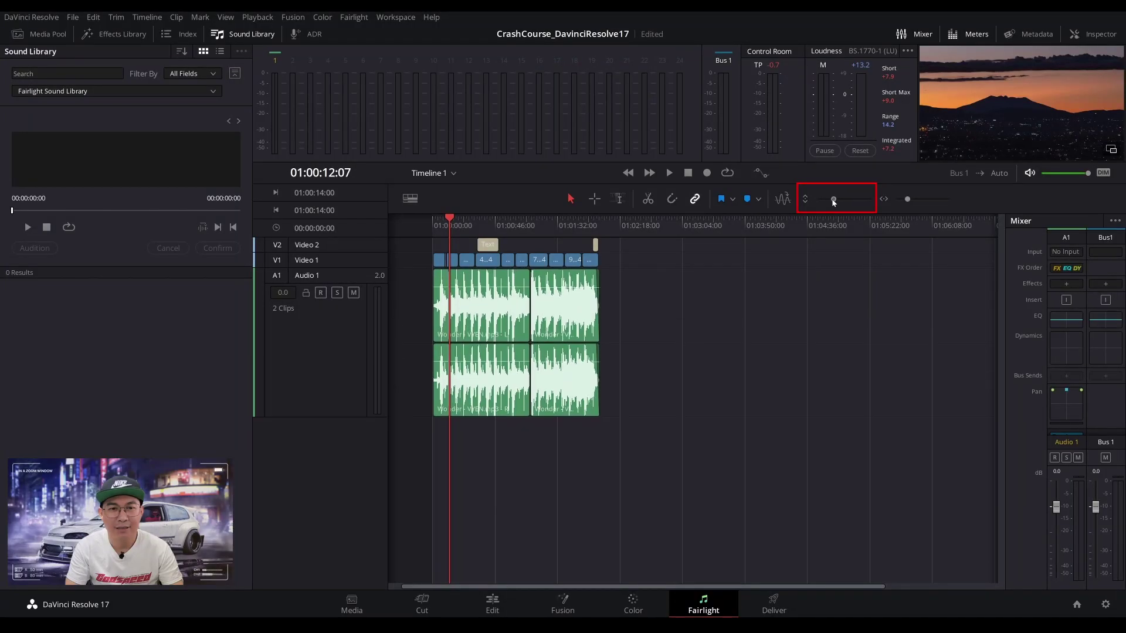
Increase the height of the audio track and zoom the timeline in horizontally.
mouse_move(833, 202)
left_mouse_down()
mouse_move(847, 199)
mouse_move(836, 203)
left_mouse_up()
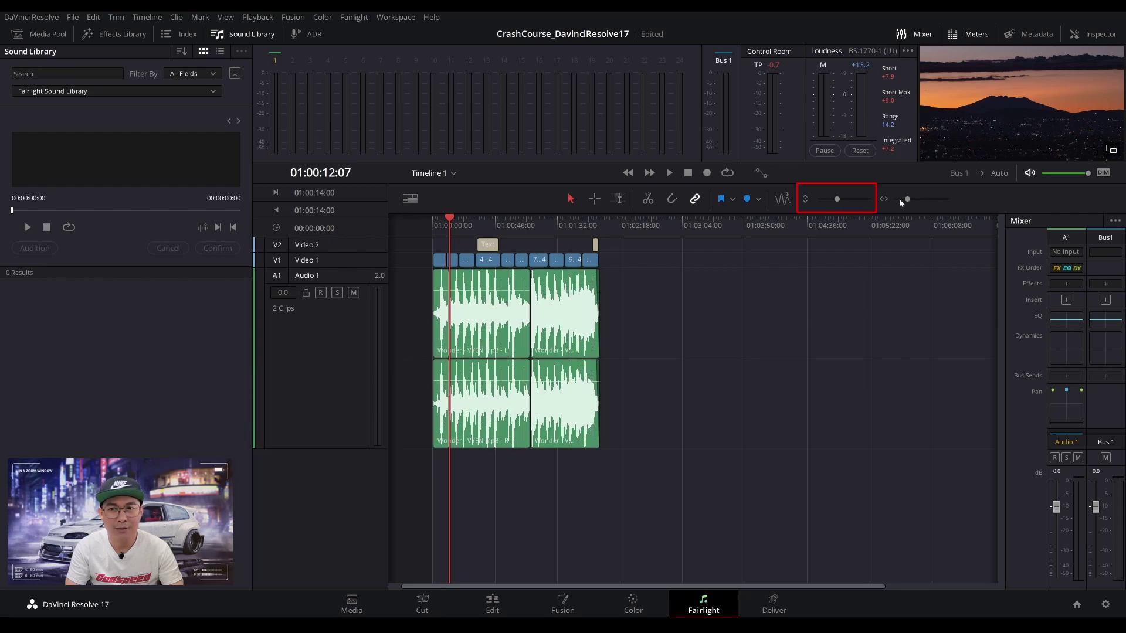
left_click_drag(908, 200, 914, 201)
Scrub the timeline under the fixed playhead and play briefly to 01:00:27:14 to examine that scrolling mode.
left_click_drag(575, 227, 446, 227)
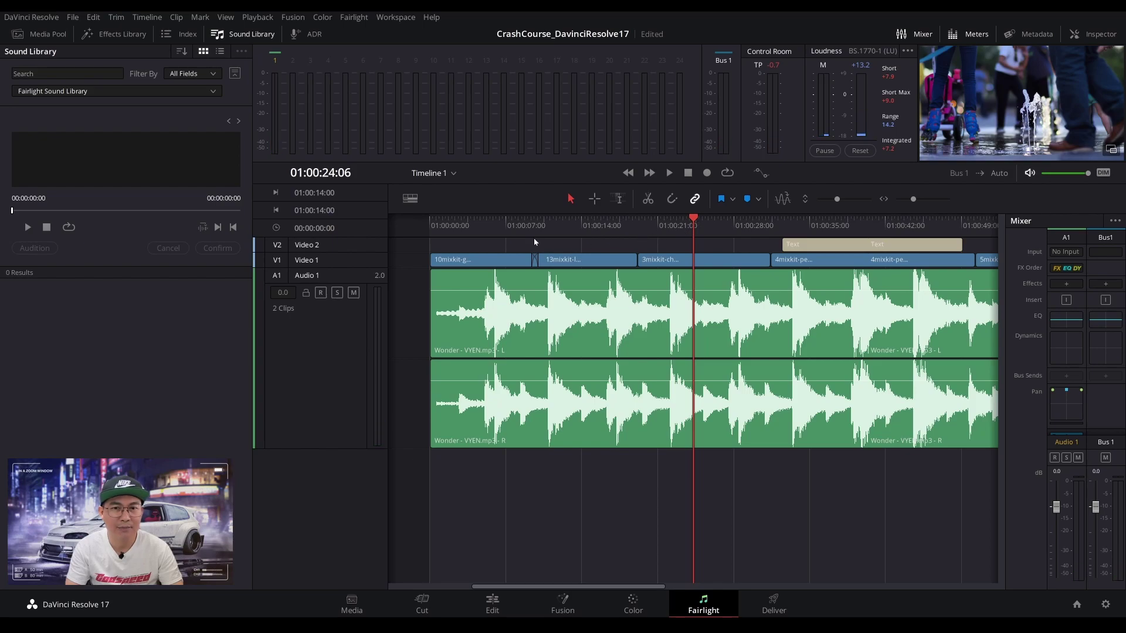
mouse_move(495, 225)
left_mouse_down()
mouse_move(527, 227)
mouse_move(487, 228)
left_mouse_up()
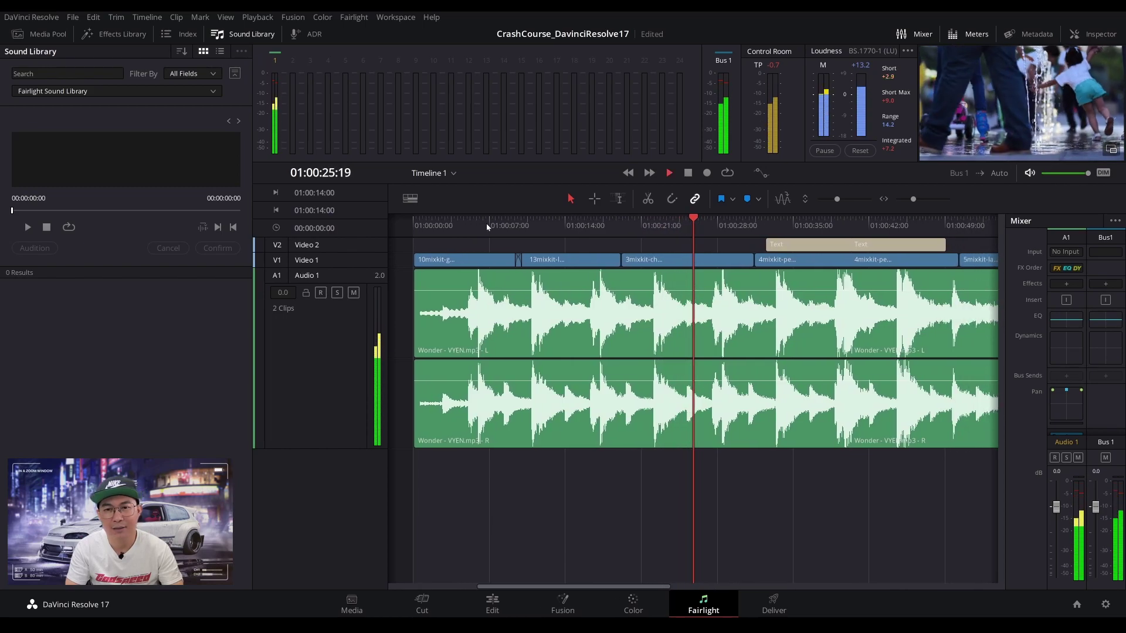
key("space")
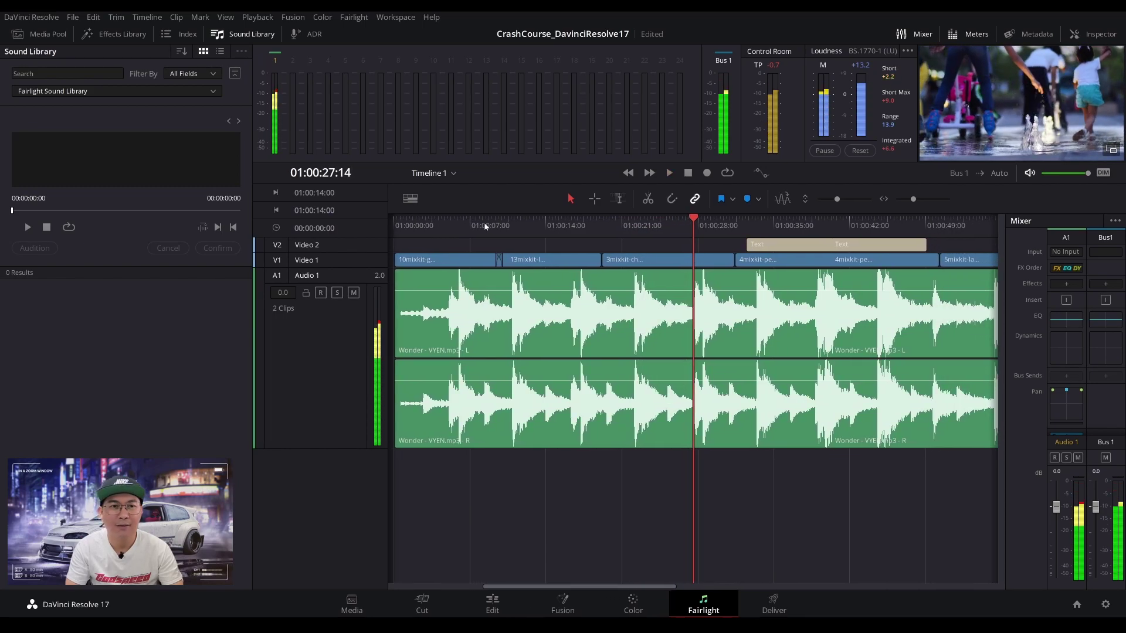
Switch timeline scrolling from the fixed playhead to the moving playhead mode, and scrub back and play to 01:00:17:00.
left_click(410, 198)
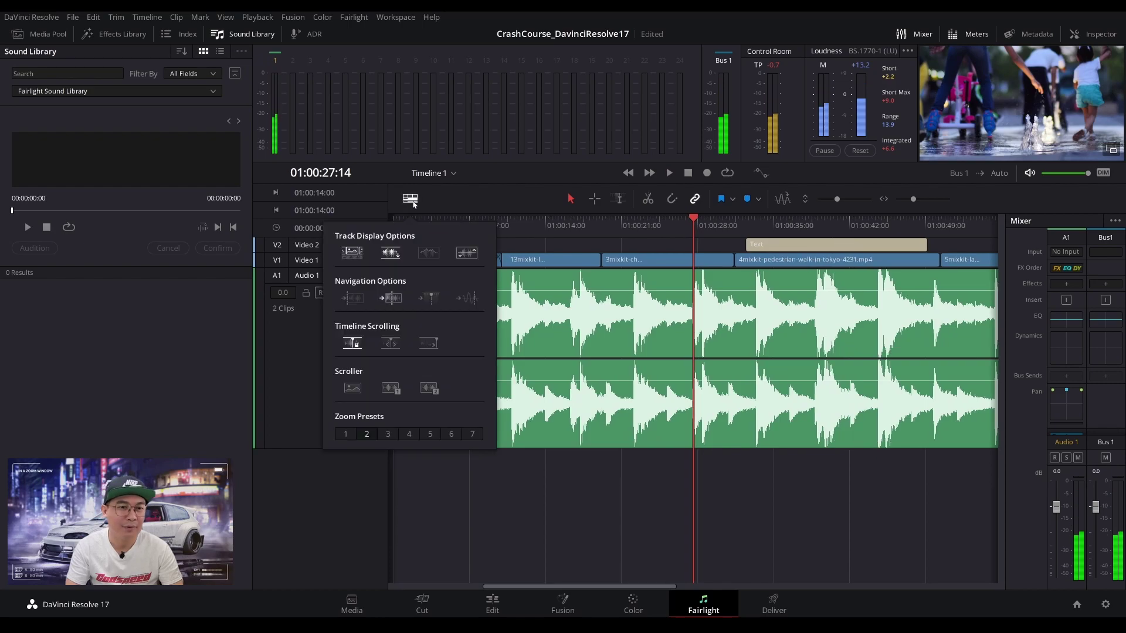
left_click(392, 345)
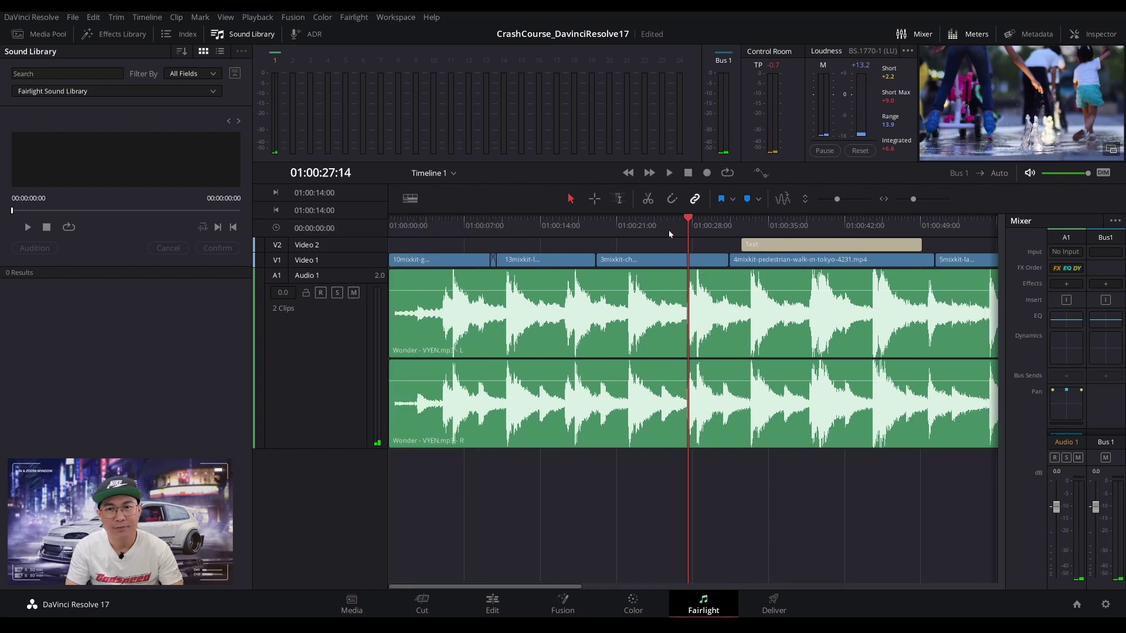
left_click_drag(667, 225, 546, 227)
key("space")
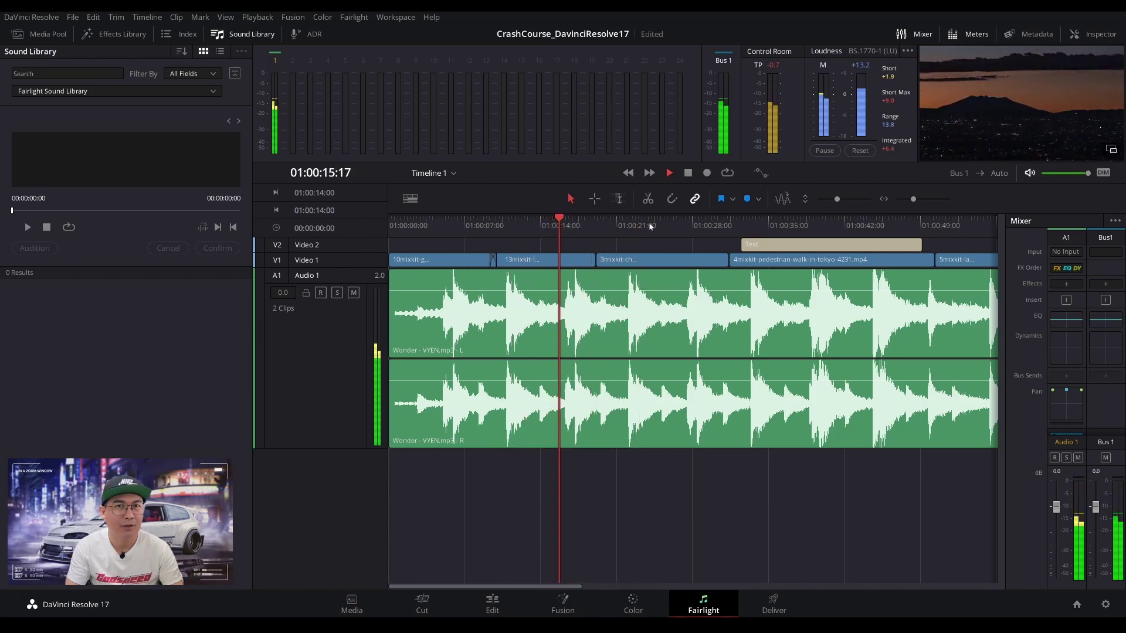
key("space")
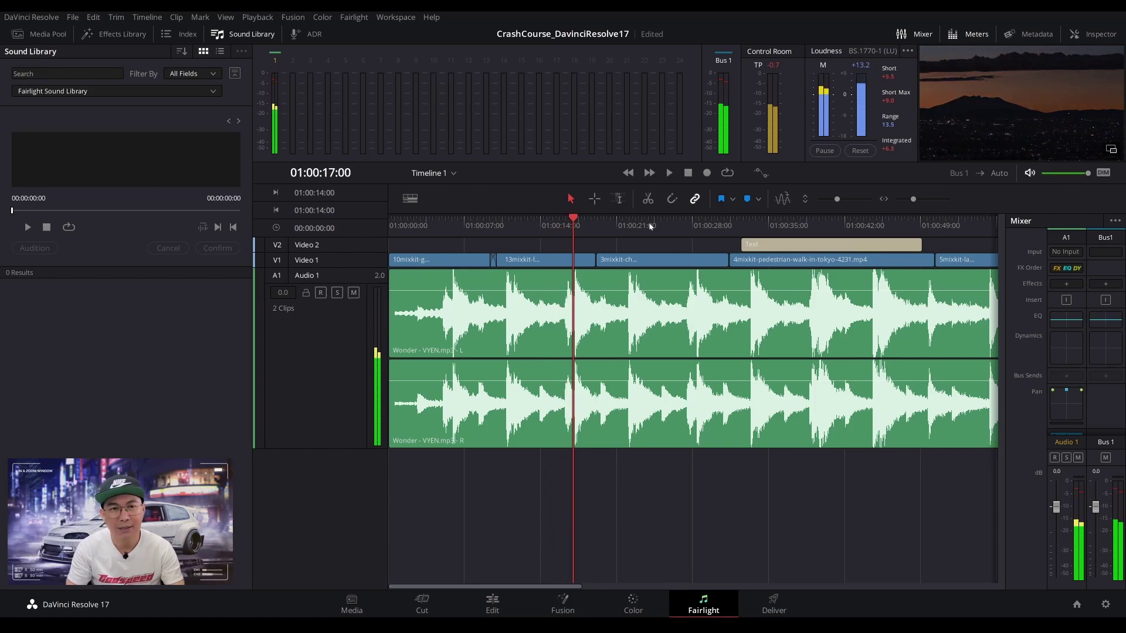
Return the playhead to the timeline start at 01:00:00:00 and zoom in on the beginning of the first audio clip.
left_click(462, 225)
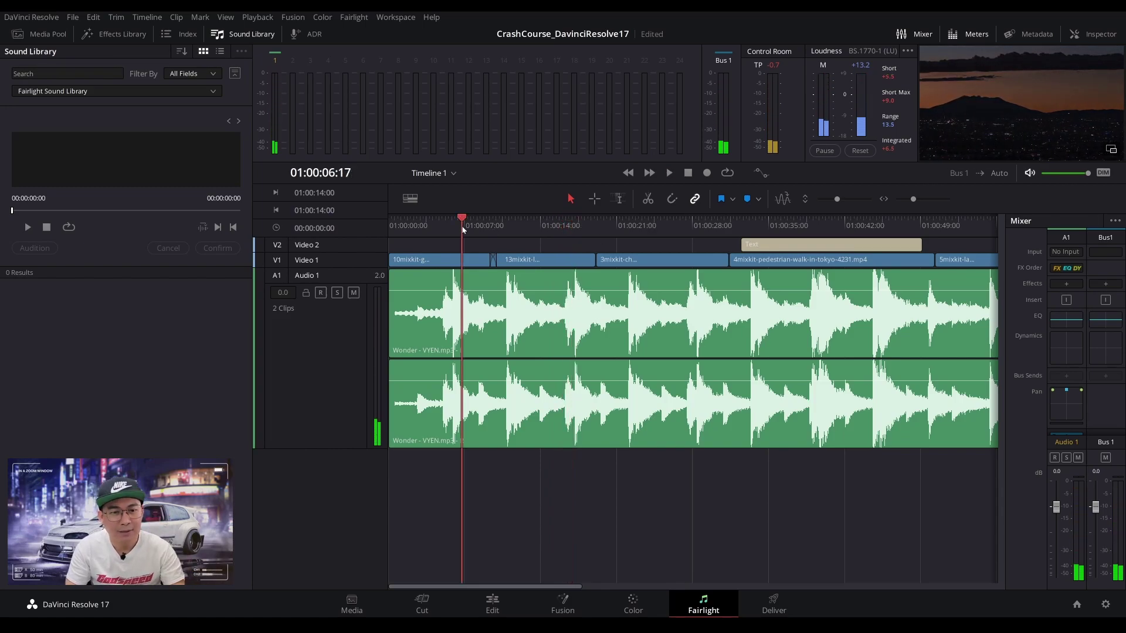
key("Home")
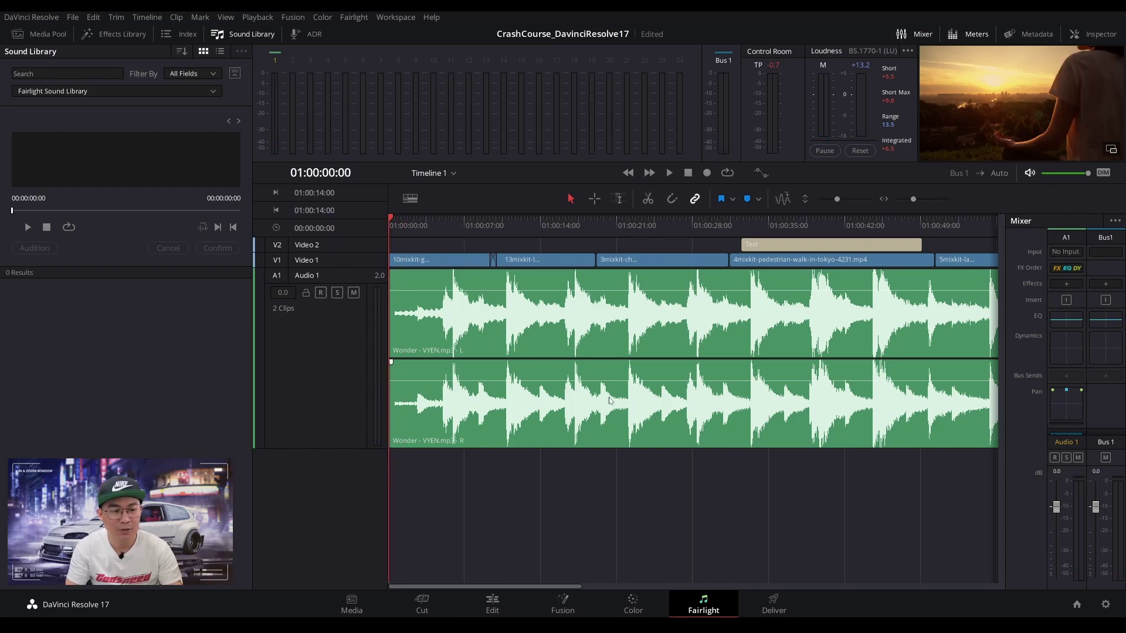
scroll(613, 401, "up", 4)
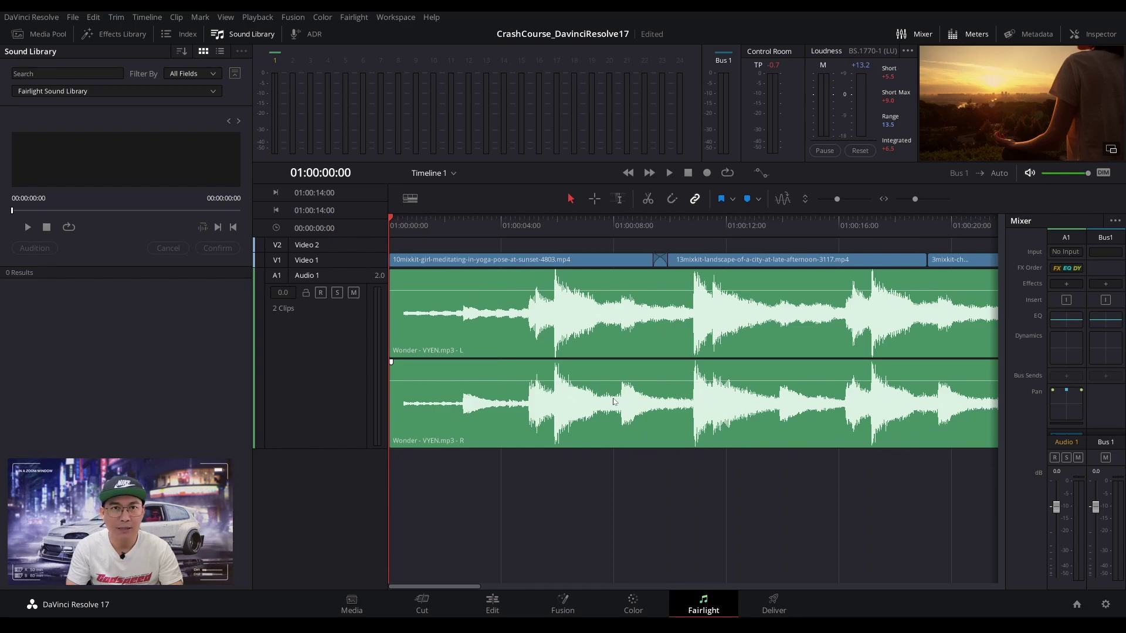
scroll(614, 401, "down", 8)
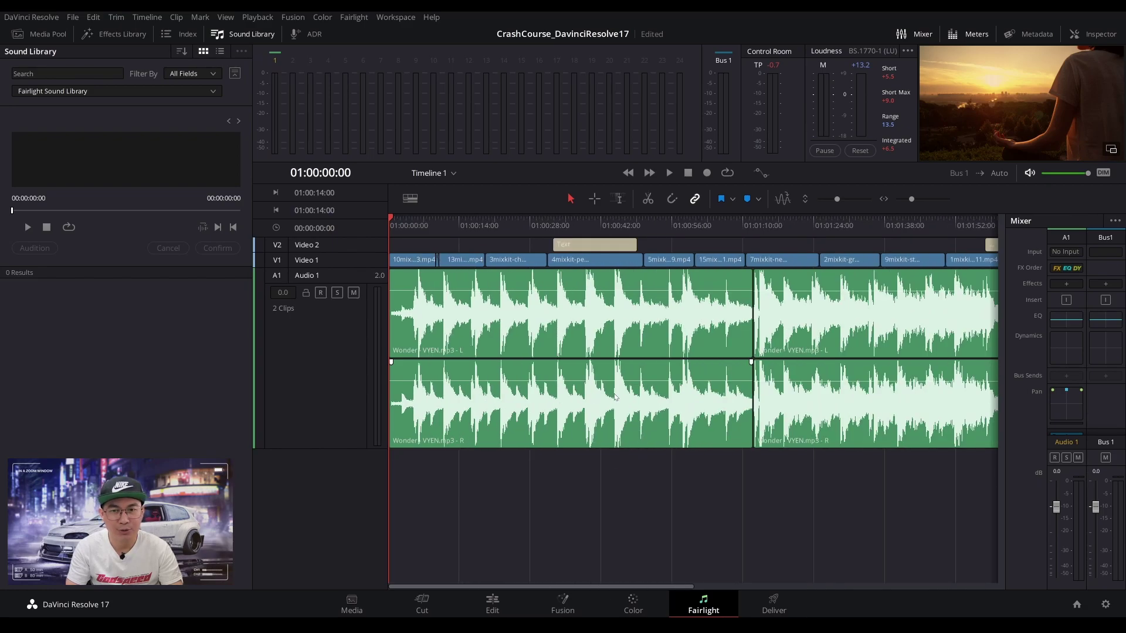
scroll(614, 401, "up", 10)
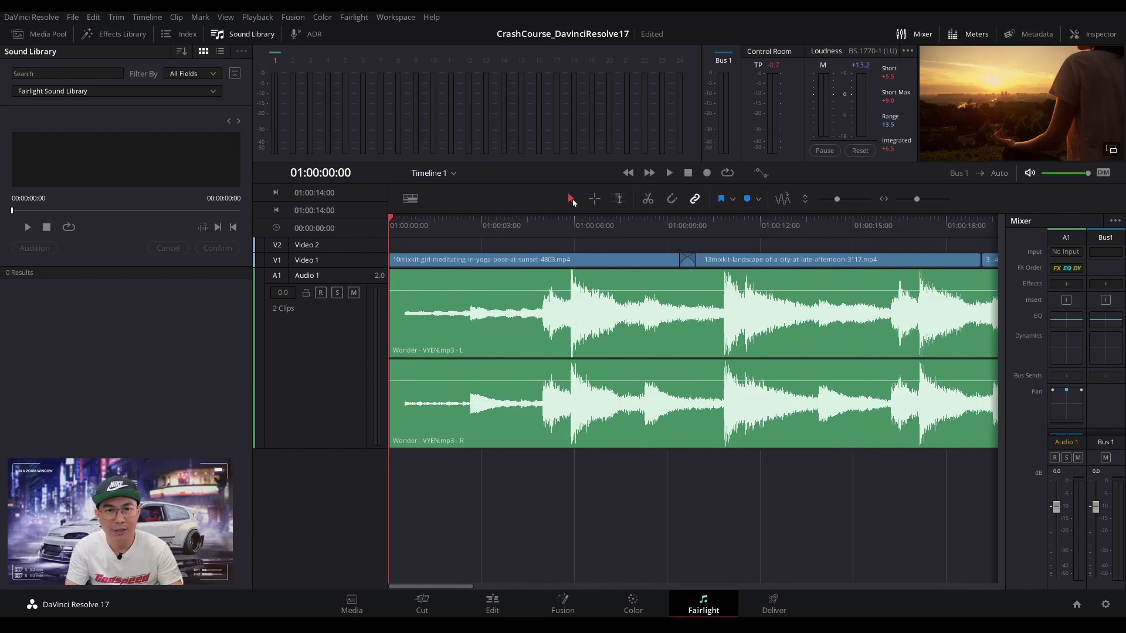
Select the first Wonder - VYEN.mp3 clip with the Selection tool and try moving it in the timeline.
left_click(546, 322)
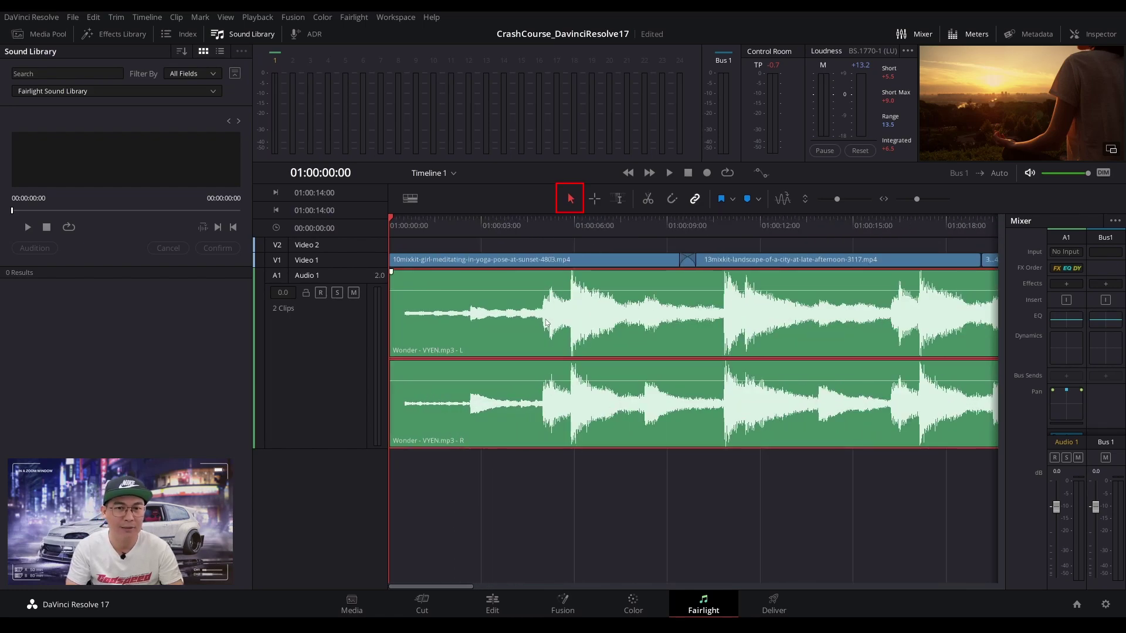
left_click_drag(596, 406, 533, 339)
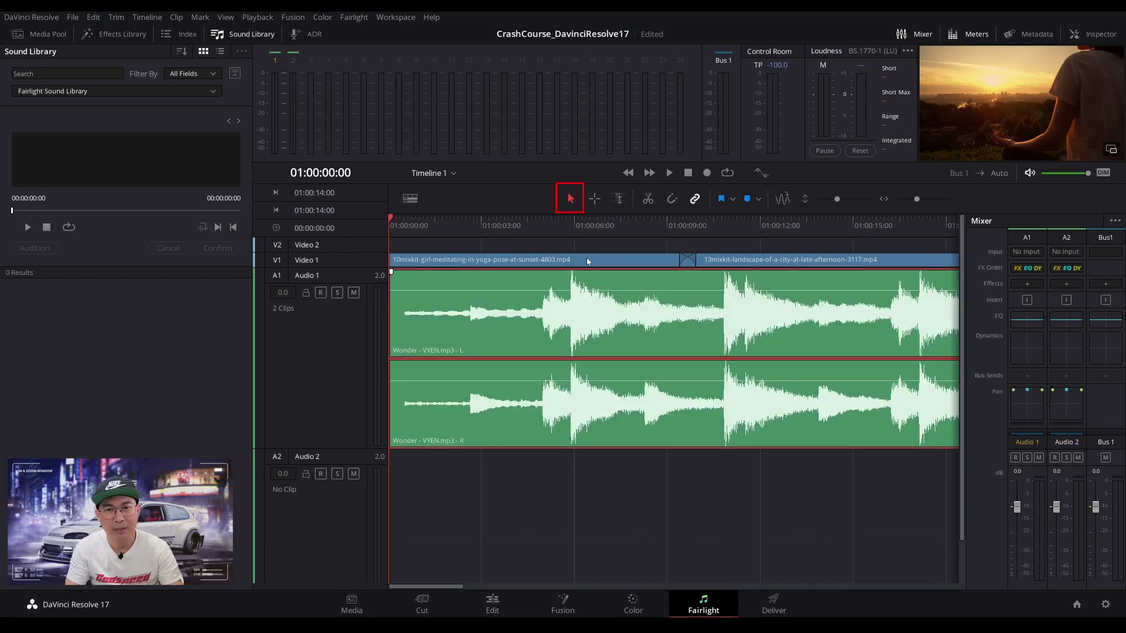
With the Range Selection tool, mark the range 01:00:11:08 to 01:00:17:03 on Audio 1, and replace it with 01:00:02:12 to 01:00:04:23.
left_click(596, 202)
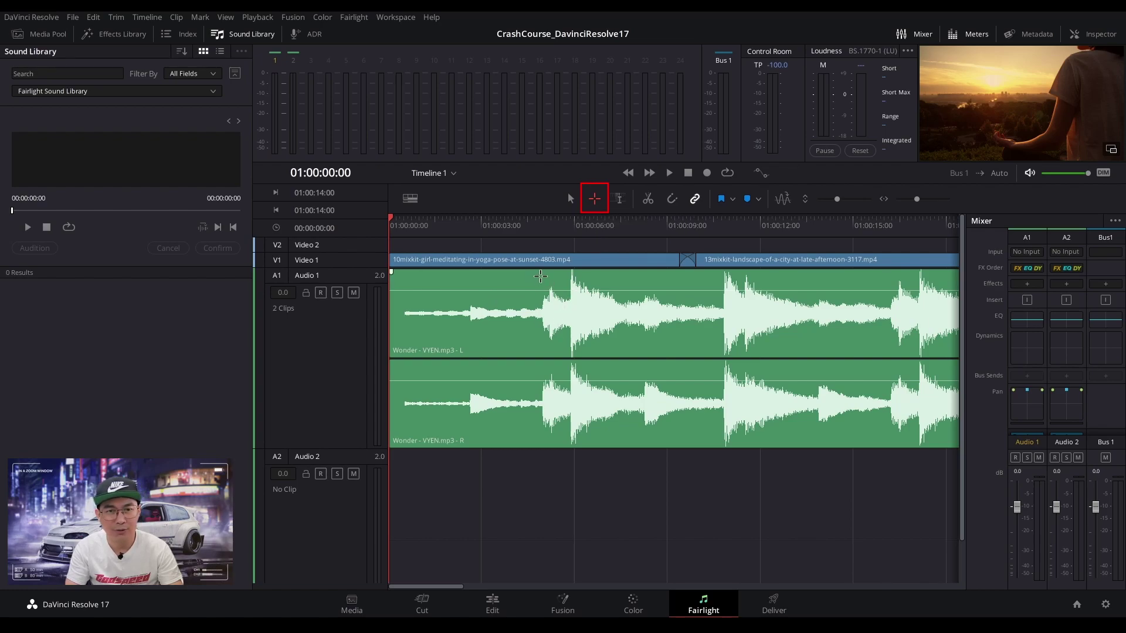
left_click_drag(540, 279, 918, 414)
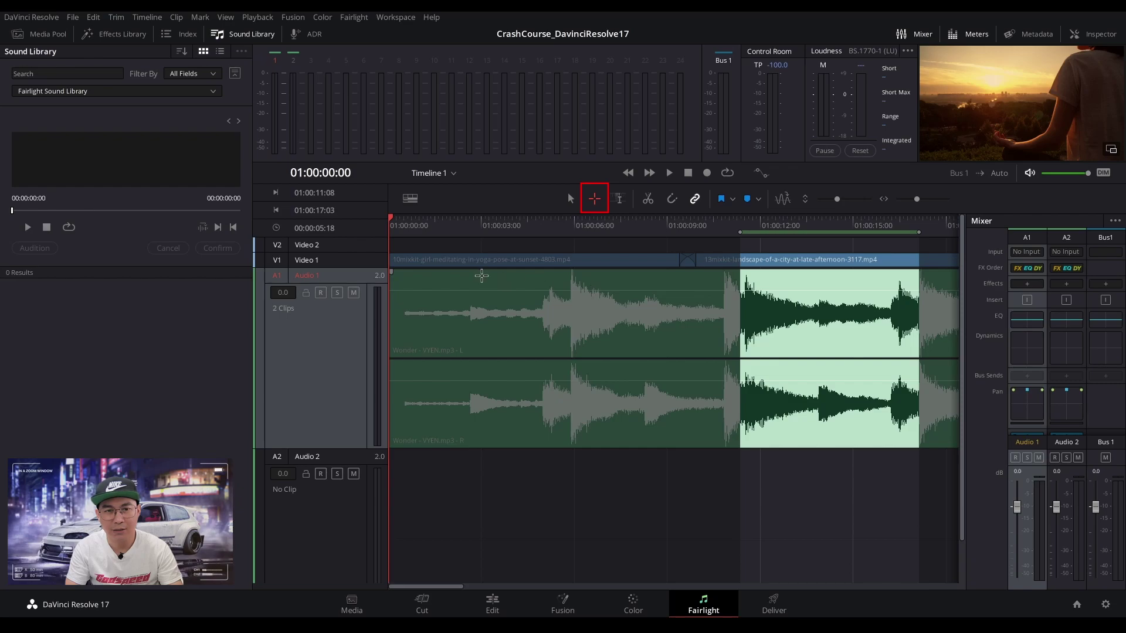
left_click_drag(466, 279, 542, 389)
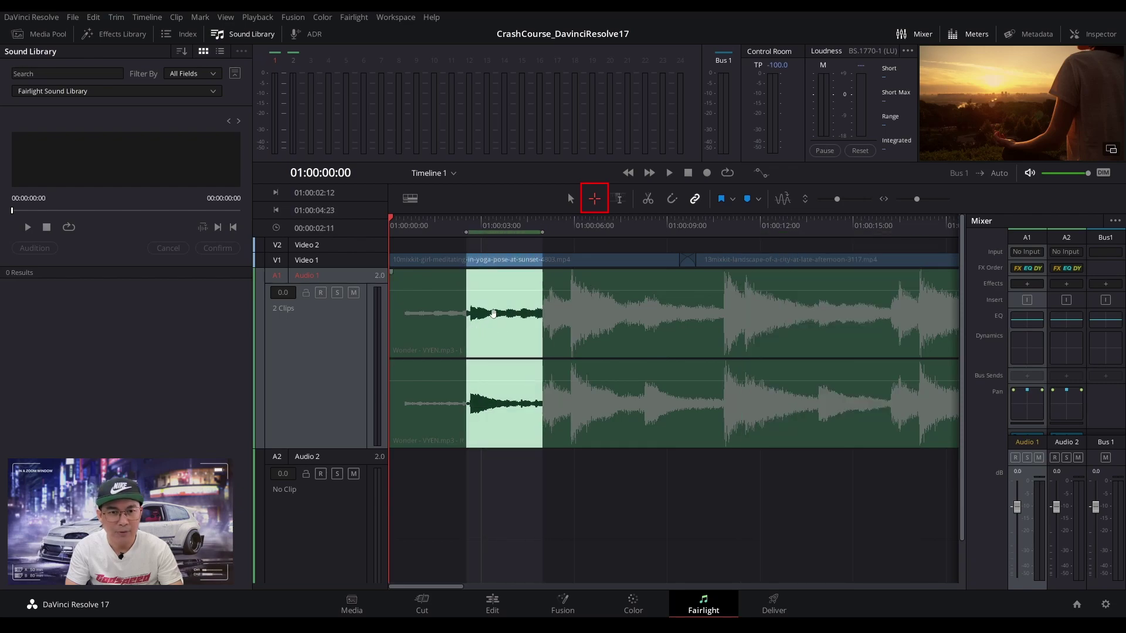
Try raising the volume line over the selected range, undo the change, and select the whole first audio clip.
left_click_drag(484, 290, 485, 285)
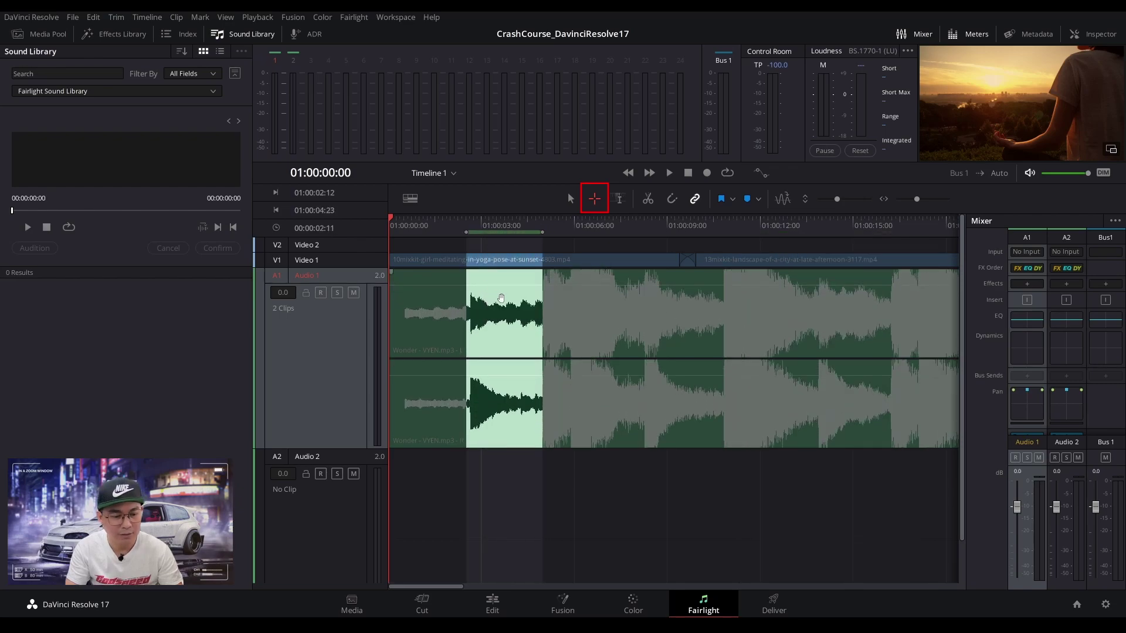
key("ctrl+z")
left_click(591, 271)
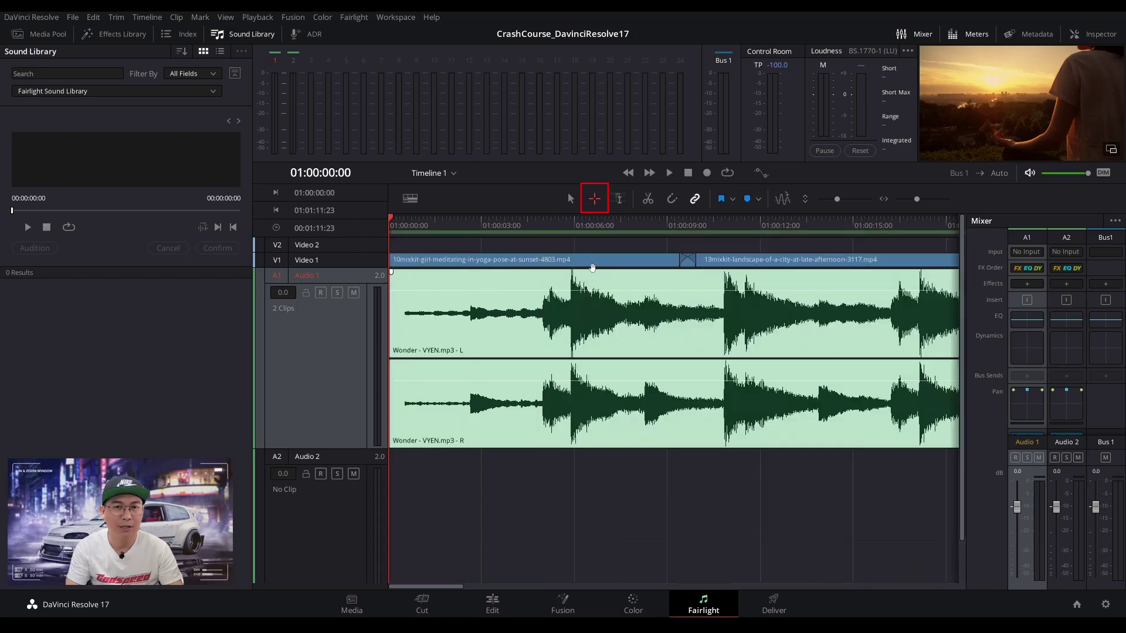
Switch to the Edit Selection mode and select the range 01:00:02:16 to 01:00:05:22 on Audio 1.
left_click(622, 204)
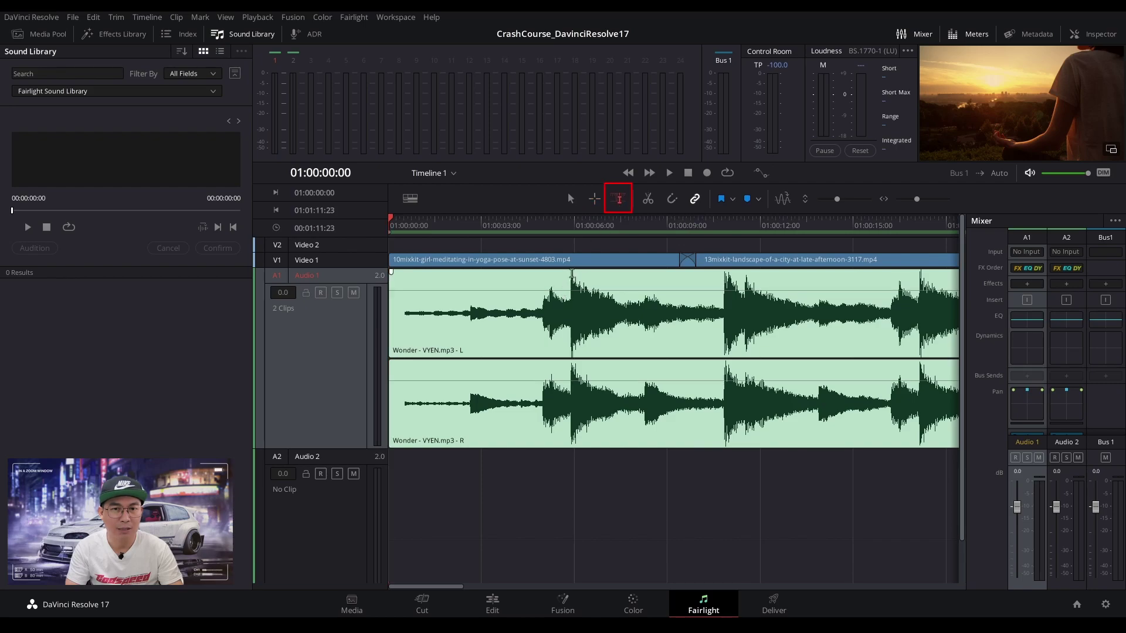
left_click_drag(617, 410, 920, 419)
left_click_drag(572, 390, 471, 390)
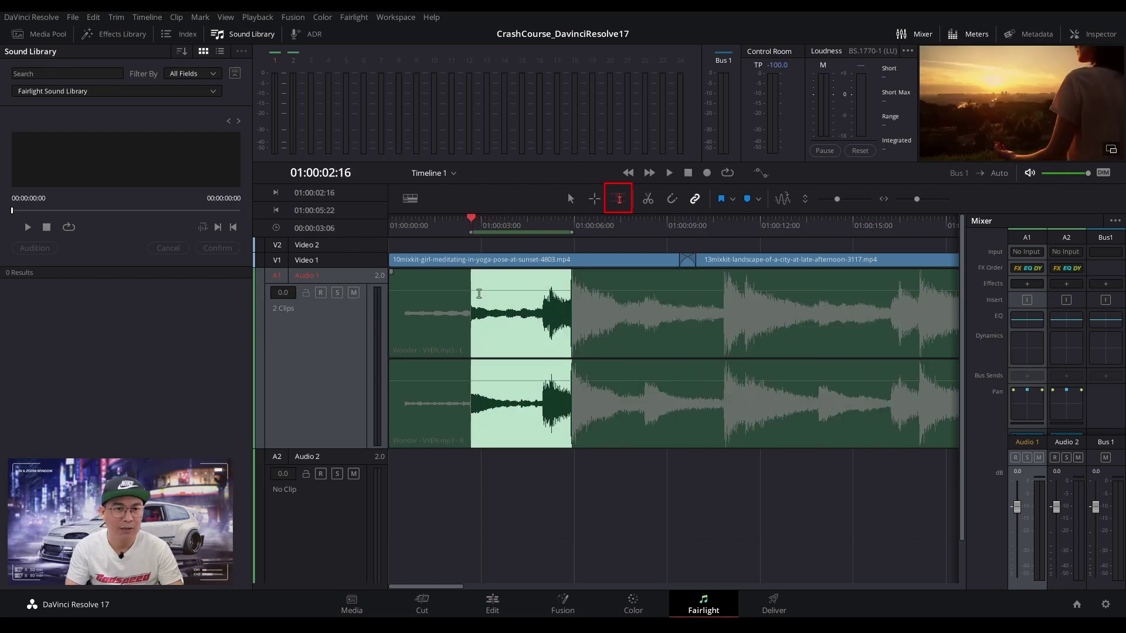
Add volume keyframes within the selected range of the Audio 1 clip and move them to shape its level up and down.
left_click_drag(479, 291, 487, 281)
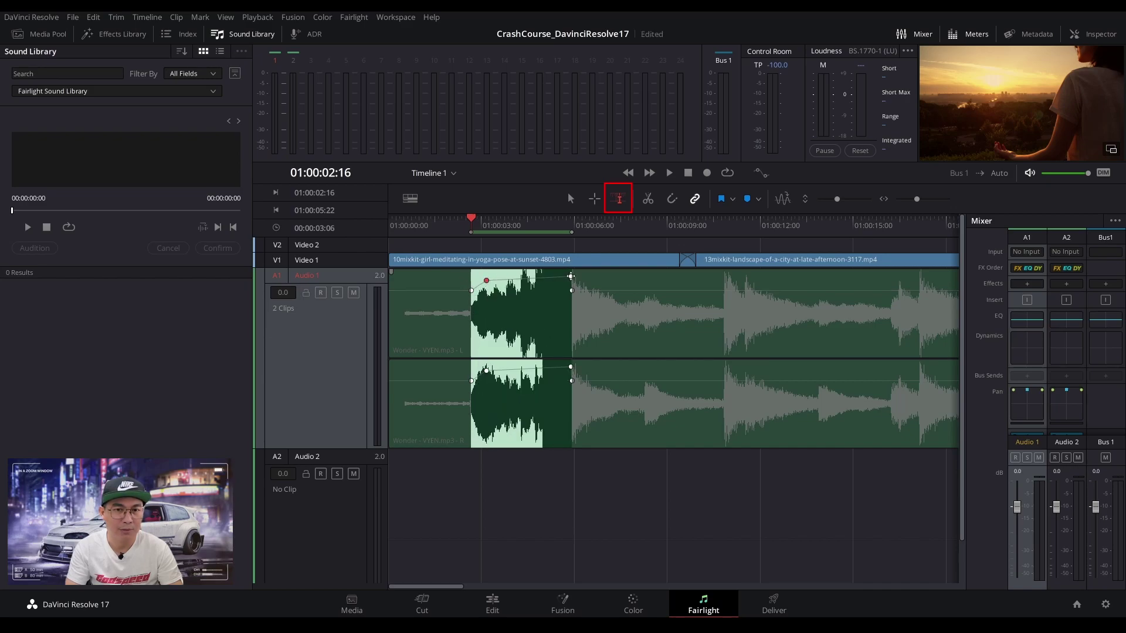
left_click_drag(570, 279, 492, 300)
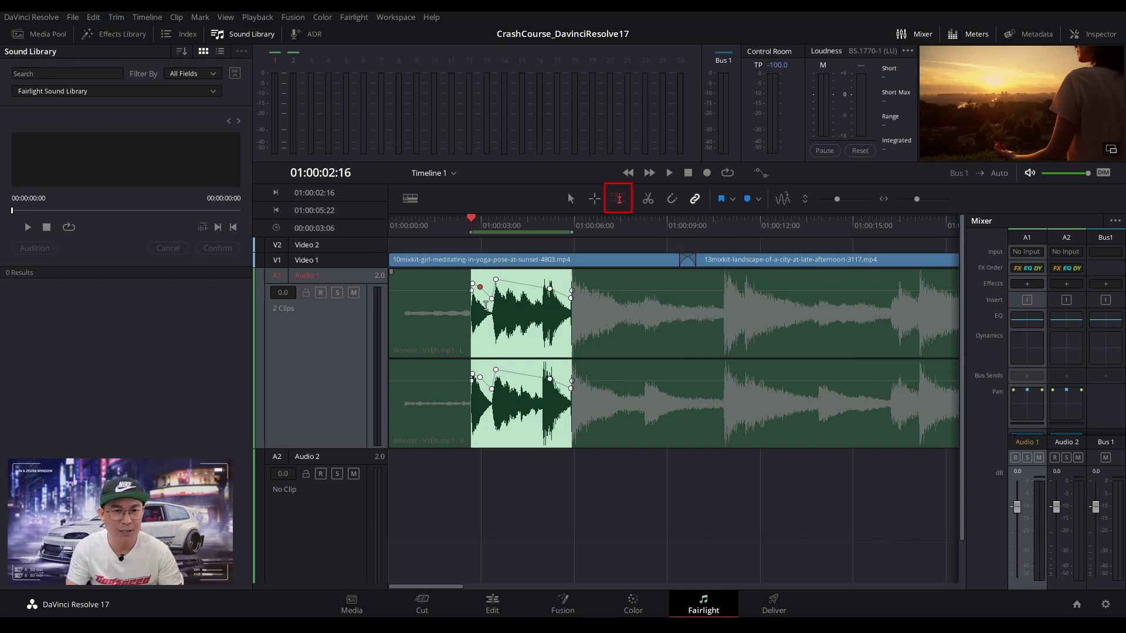
mouse_move(550, 288)
left_mouse_down()
mouse_move(548, 307)
mouse_move(549, 289)
left_mouse_up()
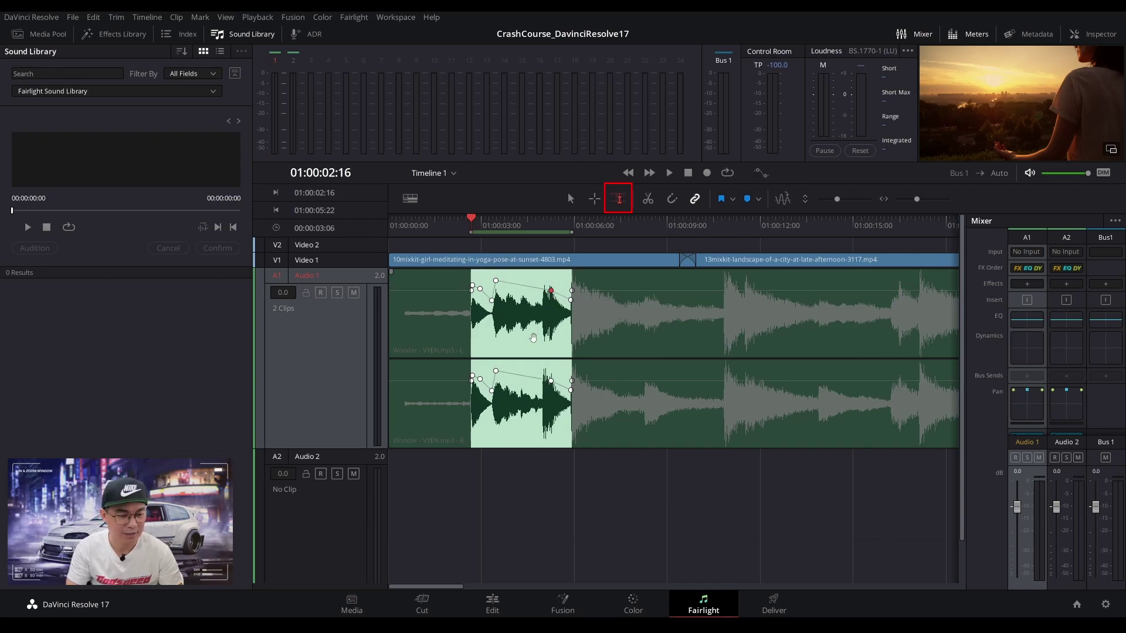
Undo all the volume keyframe and range edits on Audio 1 and switch back to the Pointer selection mode.
key("ctrl+z")
key("ctrl+z")
key("ctrl+z")
key("ctrl+z")
key("ctrl+z")
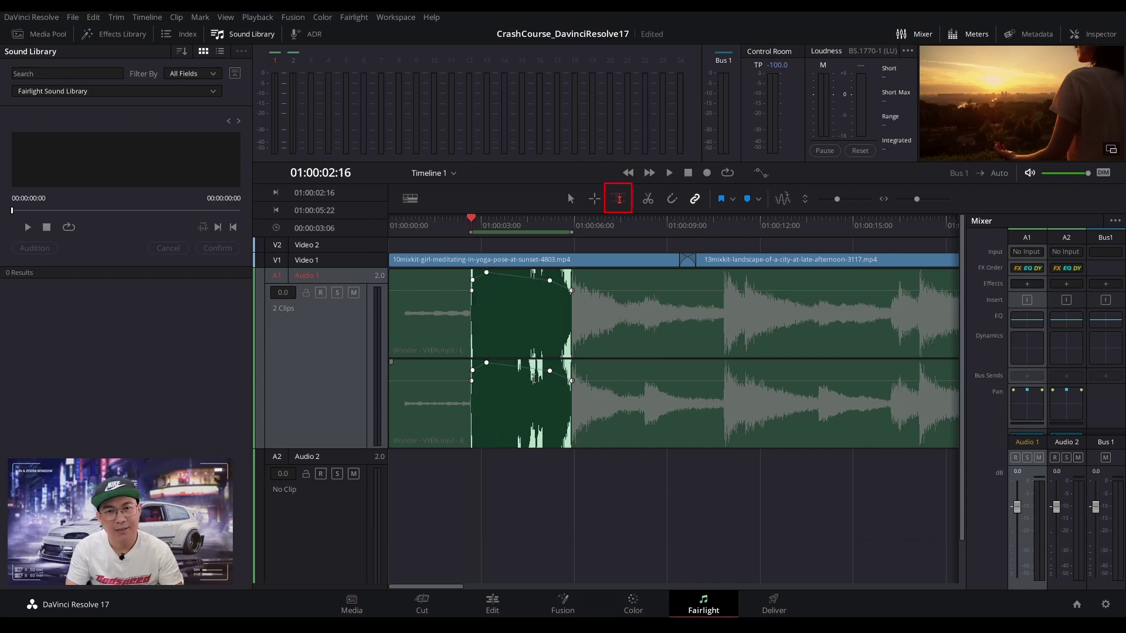
key("ctrl+z")
key("ctrl+z")
key("ctrl+z")
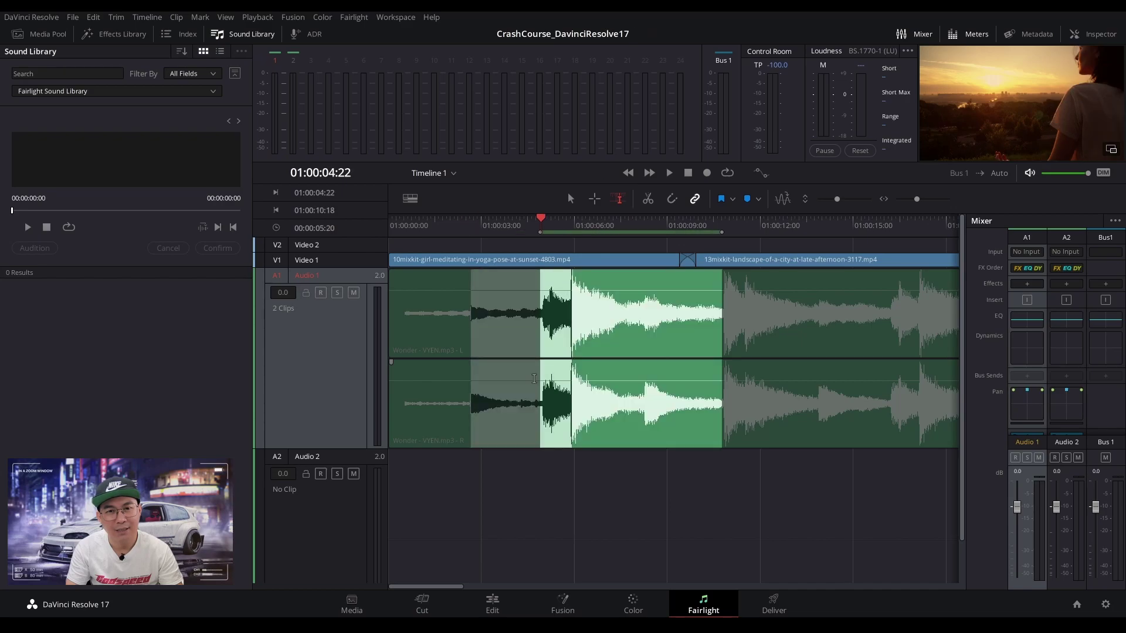
left_click(572, 200)
key("ctrl+z")
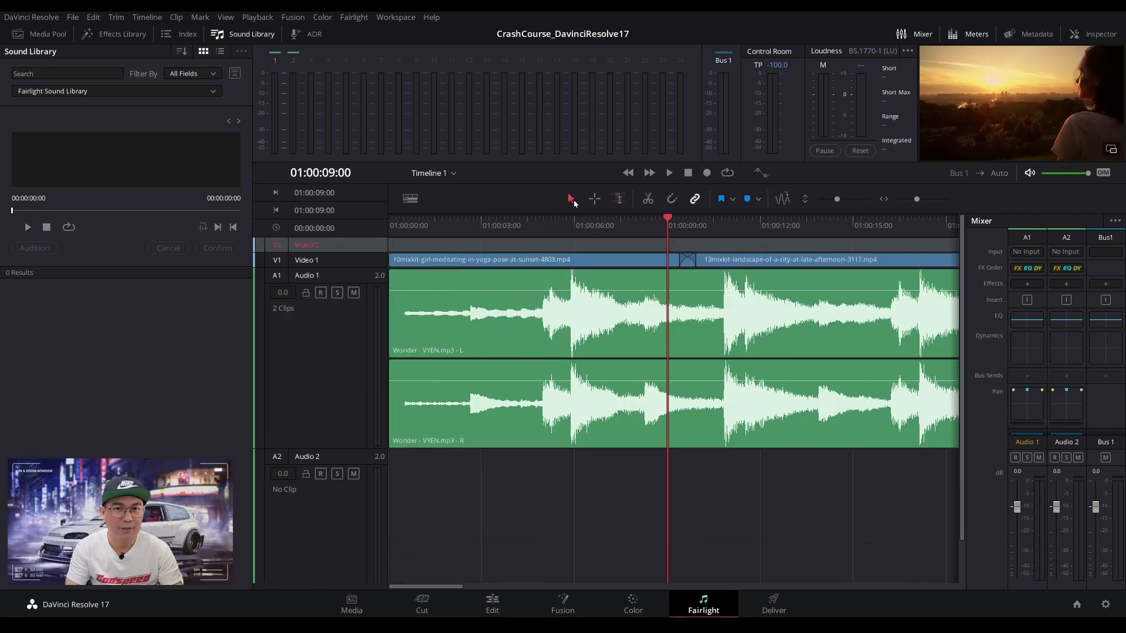
Split the timeline clips with the Razor at 01:00:09:00, 01:00:11:04 and 01:00:14:16.
left_click(648, 201)
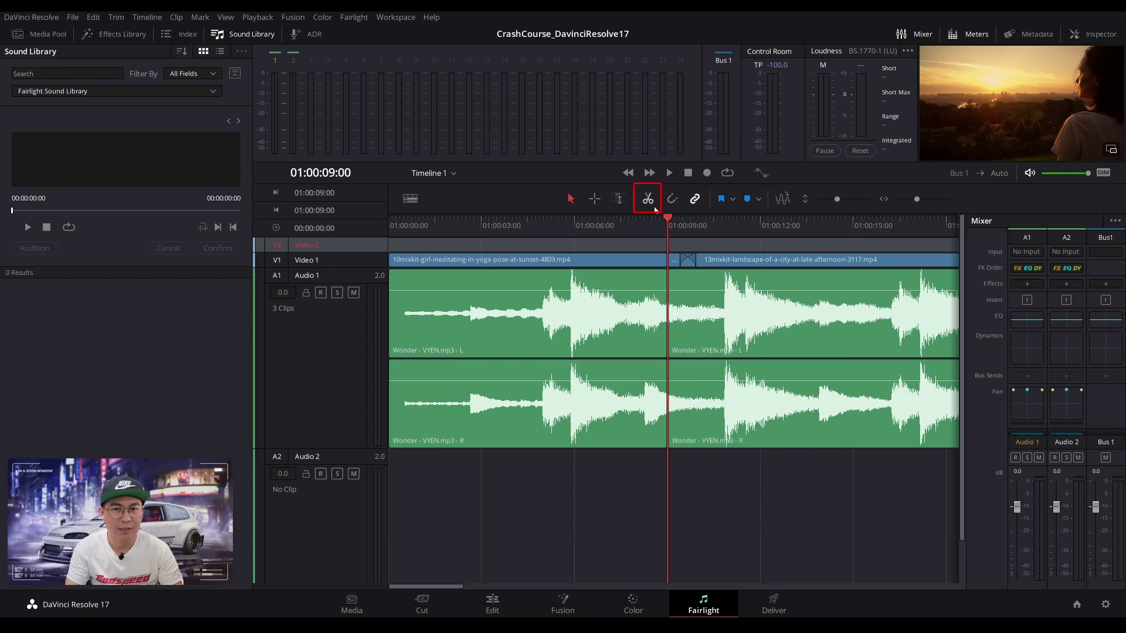
left_click(735, 232)
left_click(648, 202)
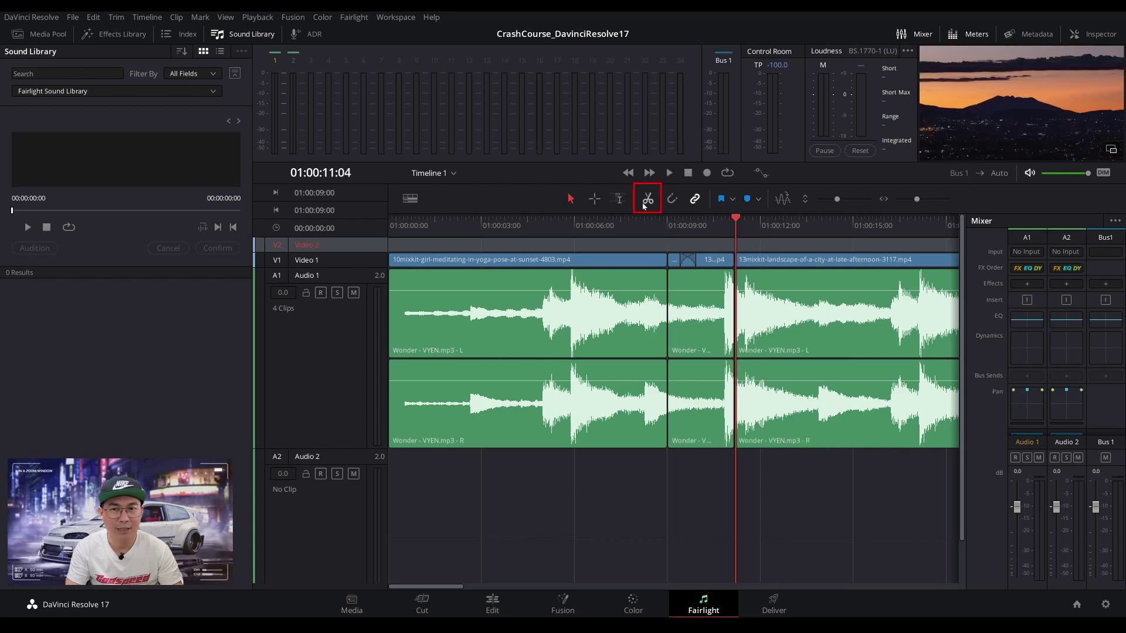
left_click(844, 225)
left_click(651, 204)
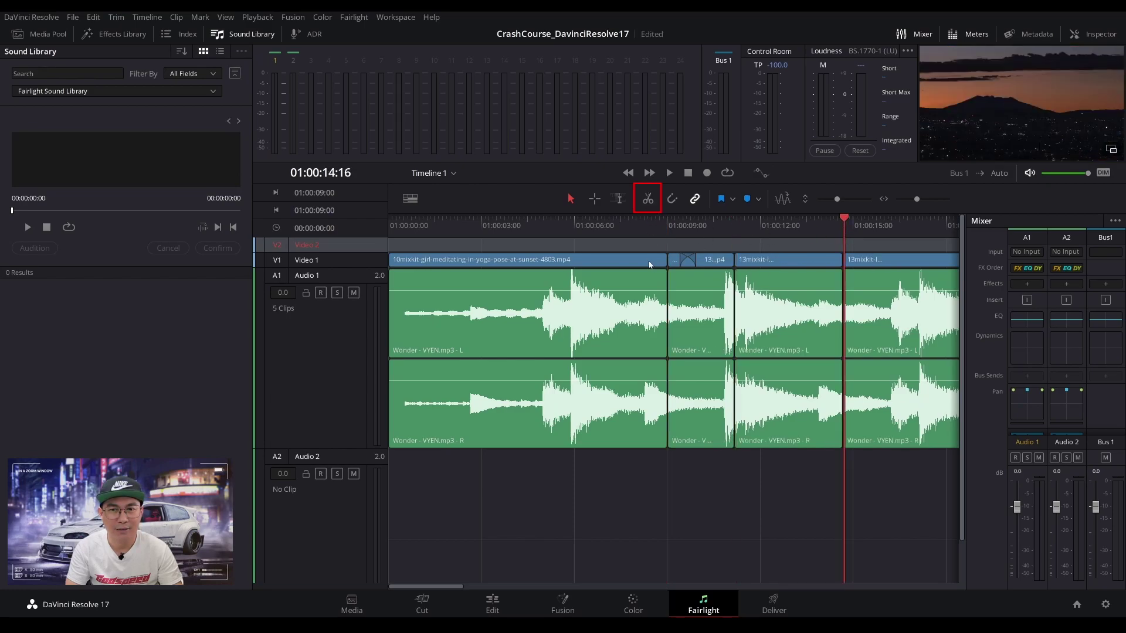
Add fades to the first two Audio 1 clips and snap the playhead to the cut at 01:00:09:00.
left_click_drag(665, 272, 650, 272)
left_click_drag(616, 272, 599, 272)
left_click_drag(669, 272, 708, 273)
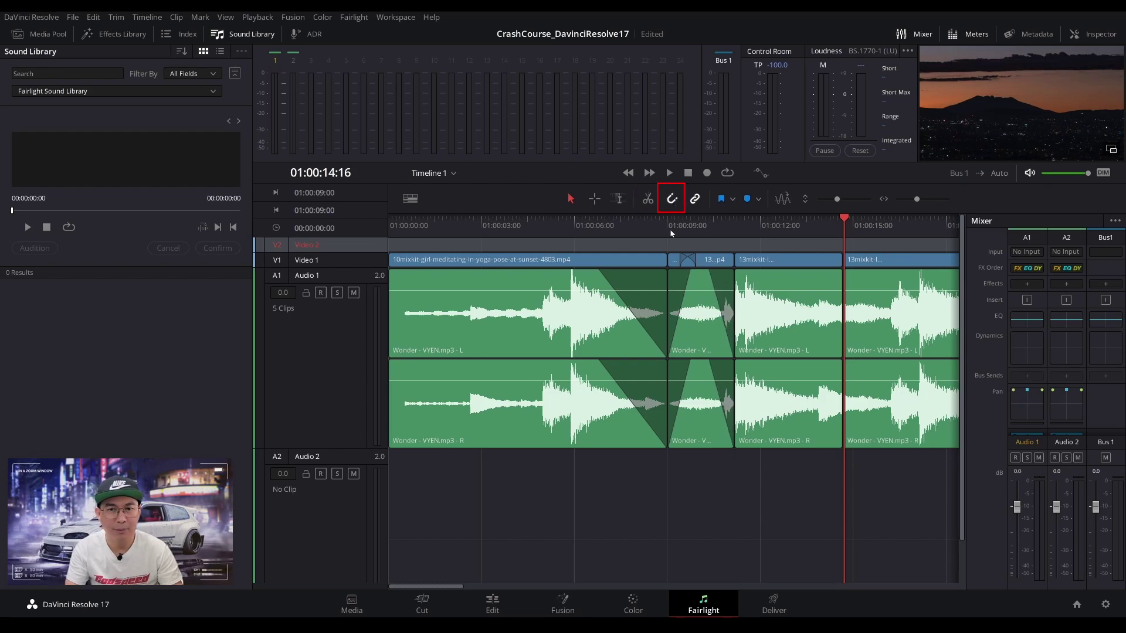
left_click_drag(639, 227, 669, 226)
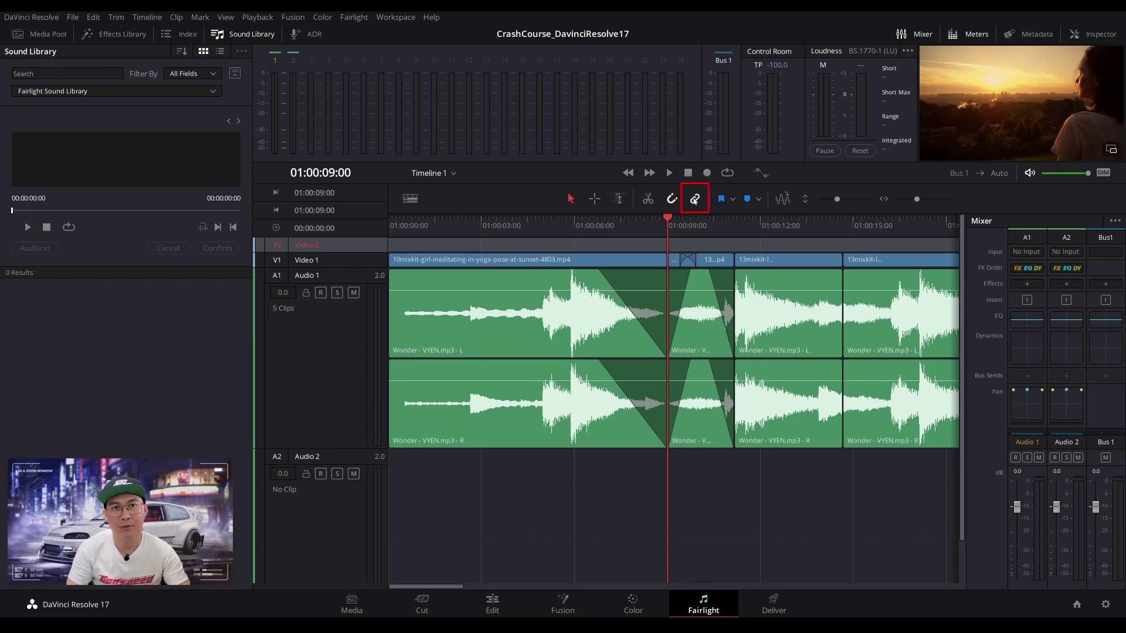
Undo the fades and all three clip splits, and return the playhead to the timeline start.
left_click_drag(680, 230, 586, 232)
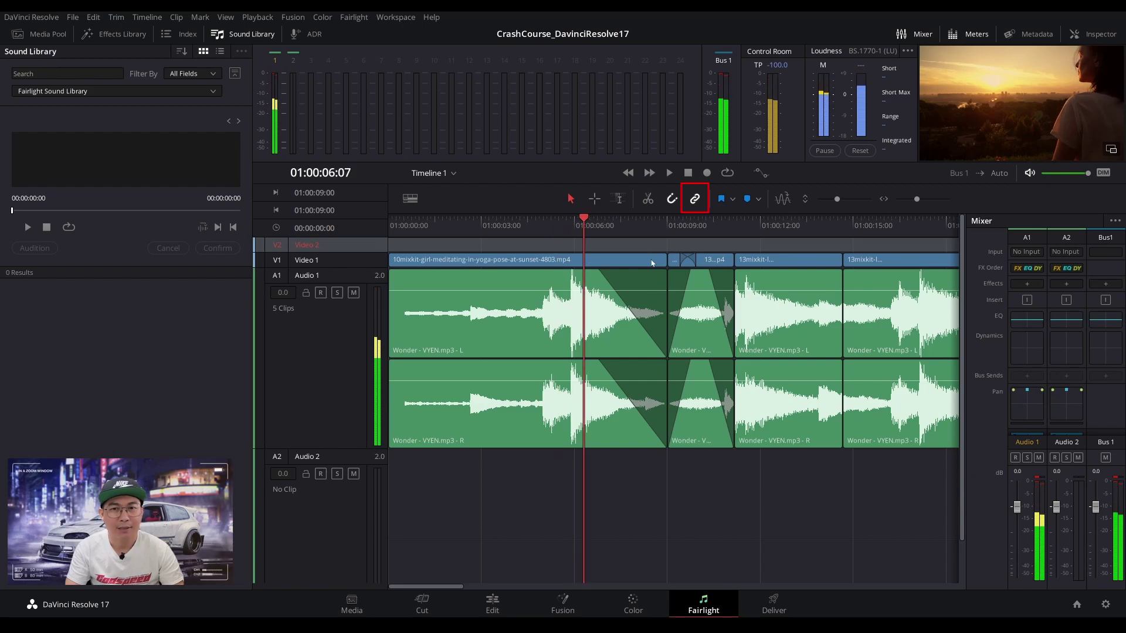
key("ctrl+z")
key("ctrl+z")
key("ctrl+z")
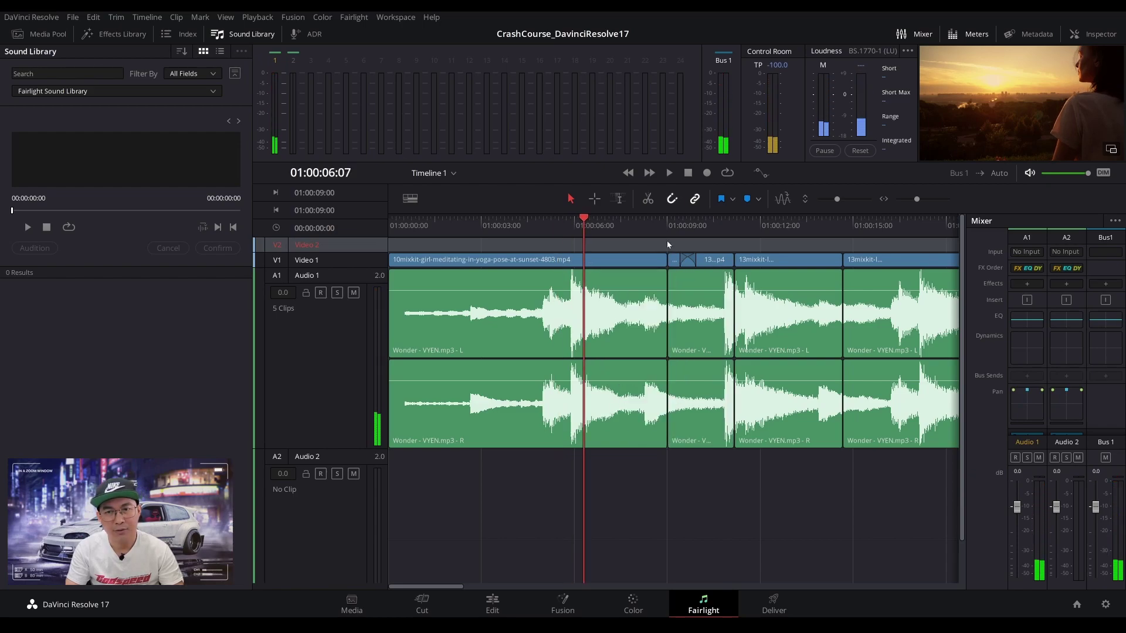
key("ctrl+z")
key("ctrl+z")
key("ctrl+z")
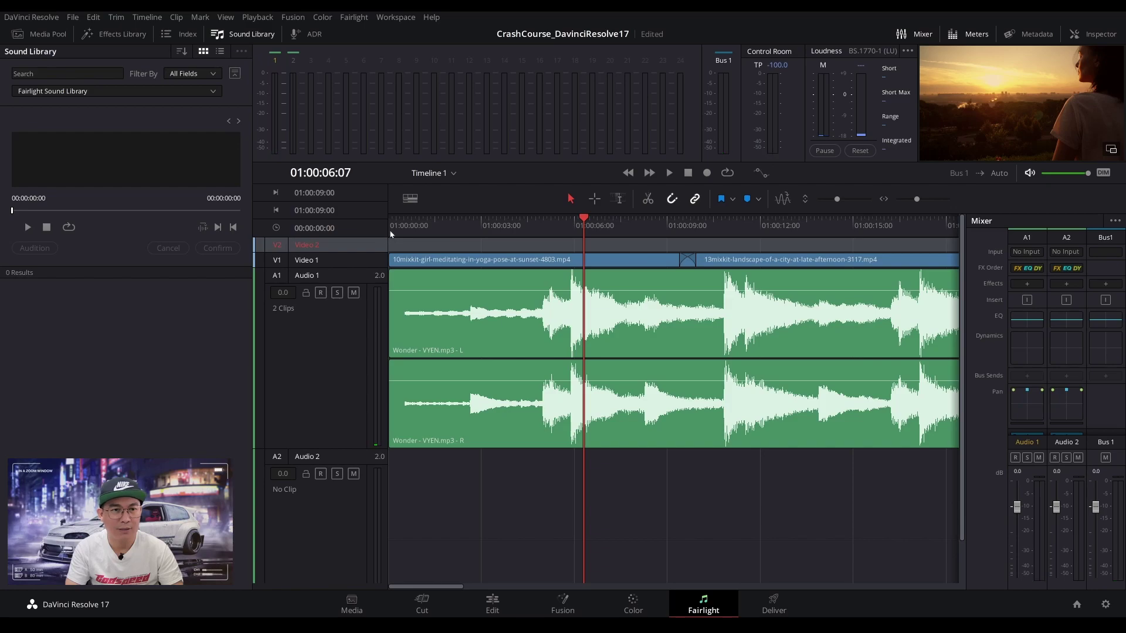
left_click(390, 231)
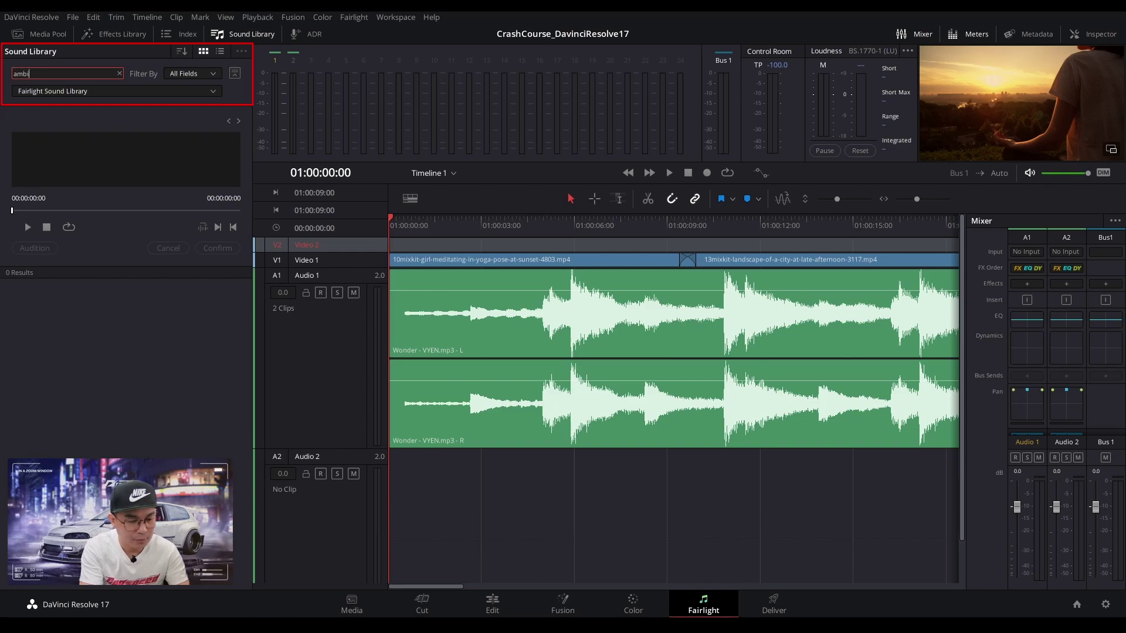
Search the Fairlight Sound Library for "ambience" and audition Coffee Shop Ambience 1 and Daytime Ambience with Car Drive-Bys and Crow.
key("Return")
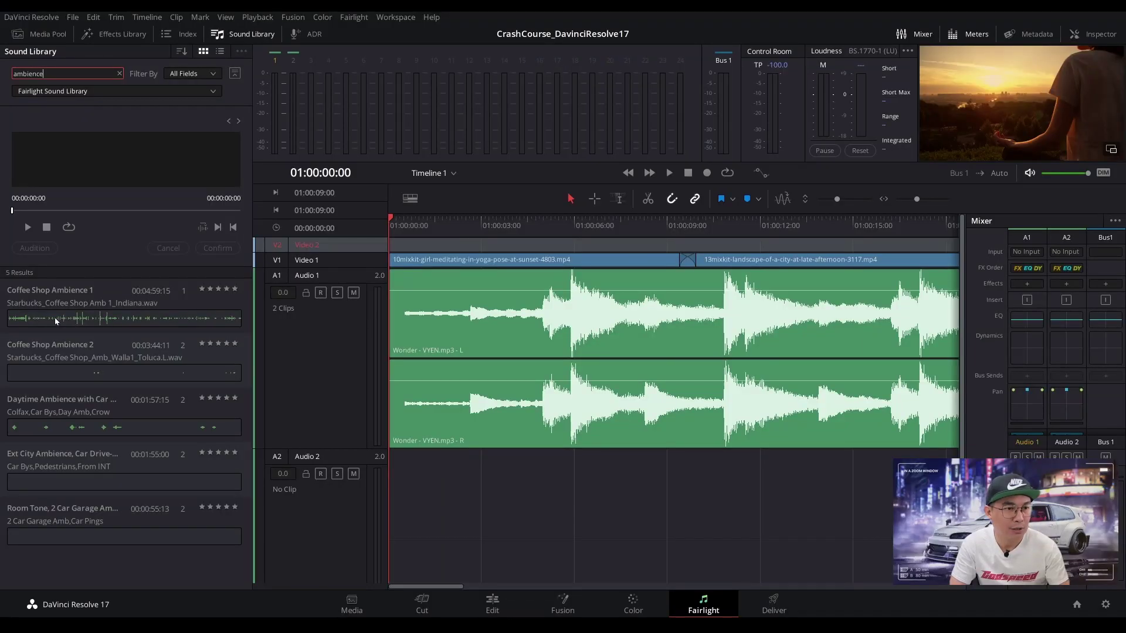
left_click(55, 318)
key("space")
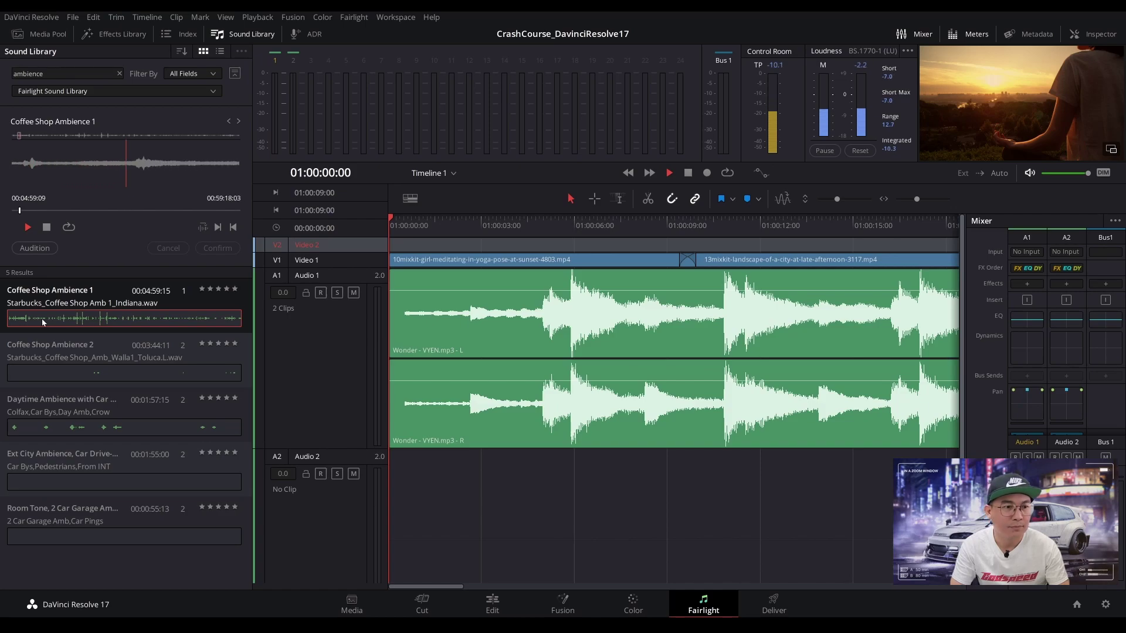
left_click(78, 430)
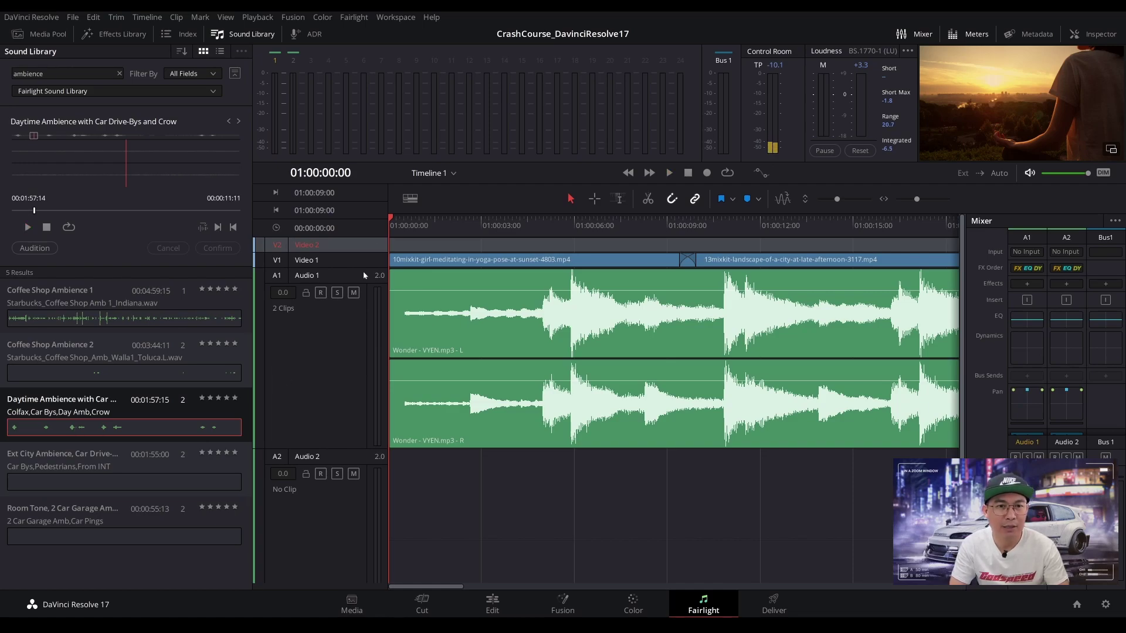
Hide the video tracks through the timeline view options, show them again, and place the playhead at 01:00:07:09.
left_click(409, 199)
left_click(351, 254)
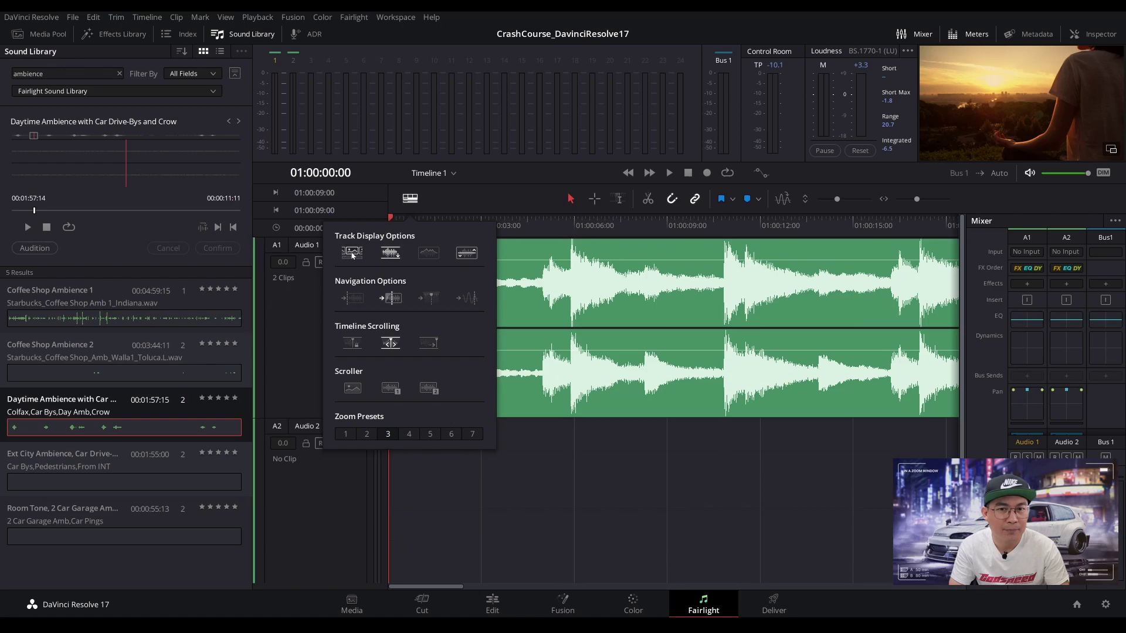
left_click(352, 254)
left_click(616, 237)
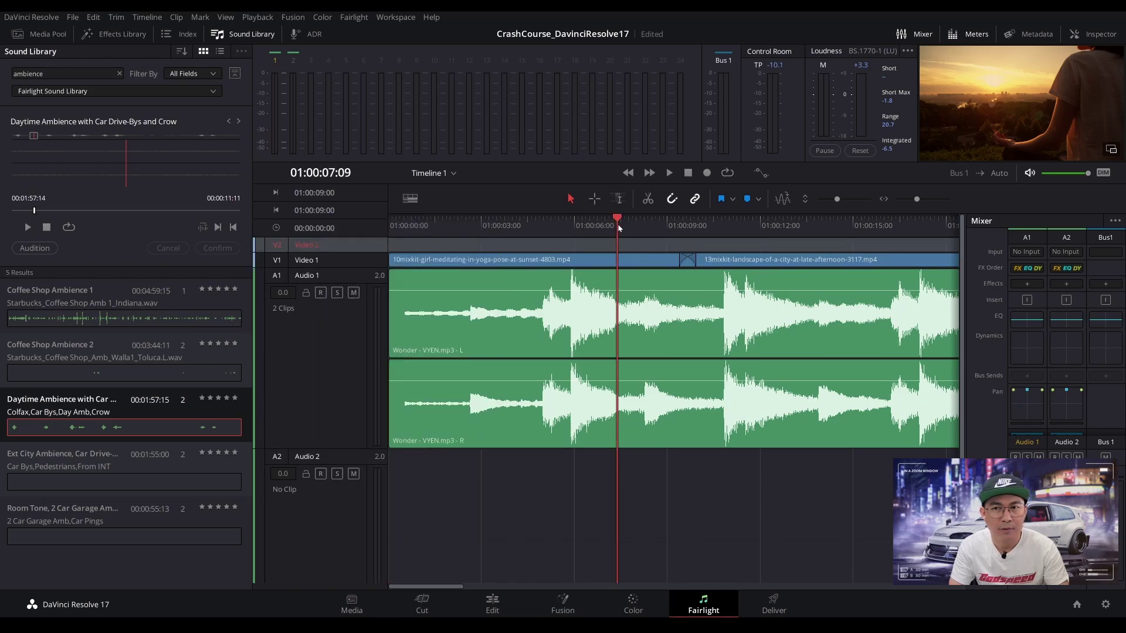
Scrub back and forth through the whole timeline's video clips to examine which street scenes suit the ambience sound.
left_click_drag(904, 204, 912, 200)
left_click(721, 228)
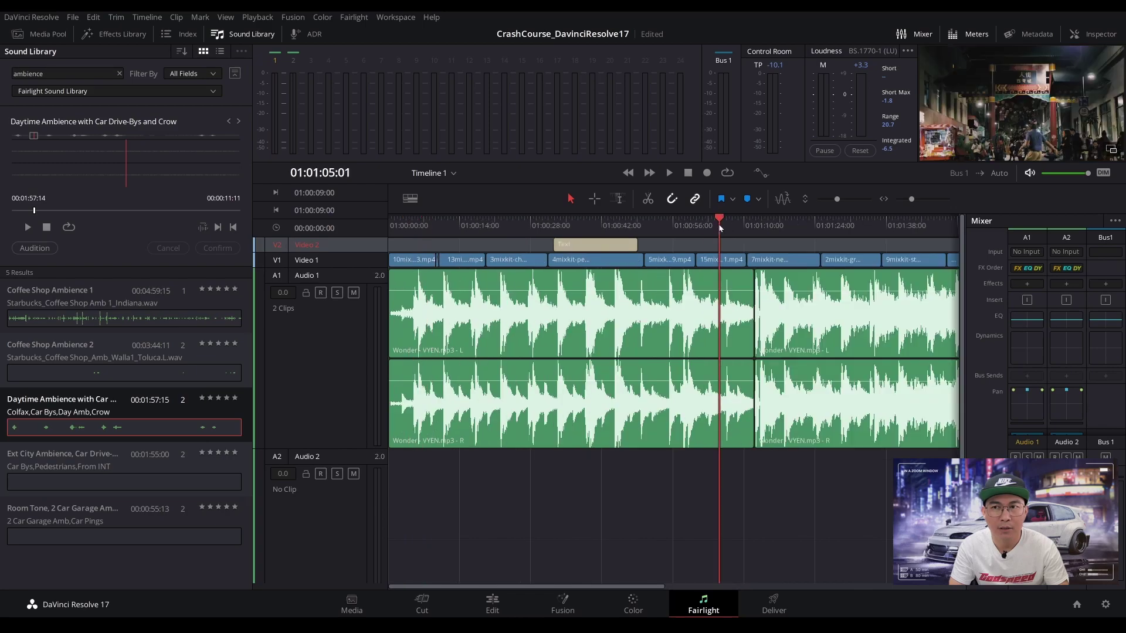
left_click(774, 227)
left_click(849, 226)
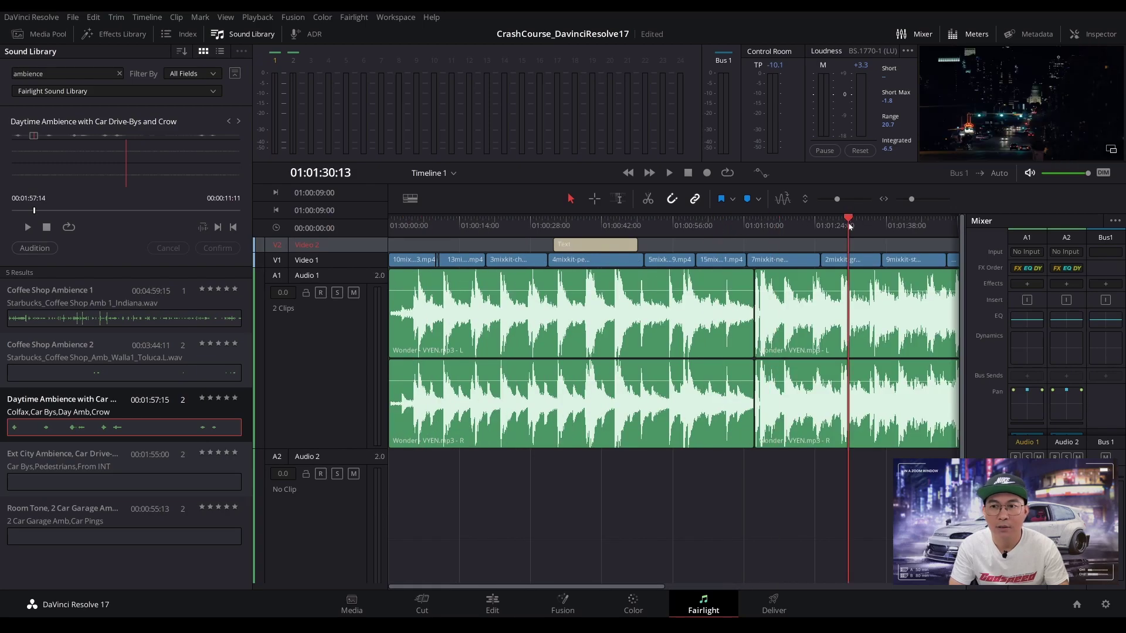
left_click(896, 227)
left_click(681, 227)
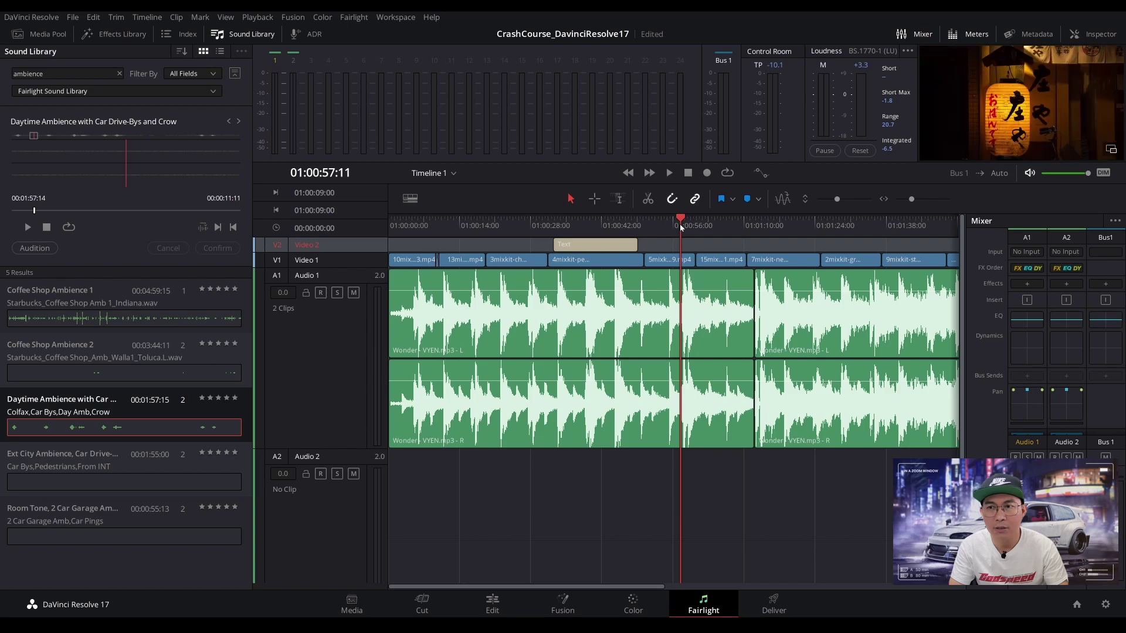
left_click(526, 227)
left_click(597, 227)
left_click(462, 227)
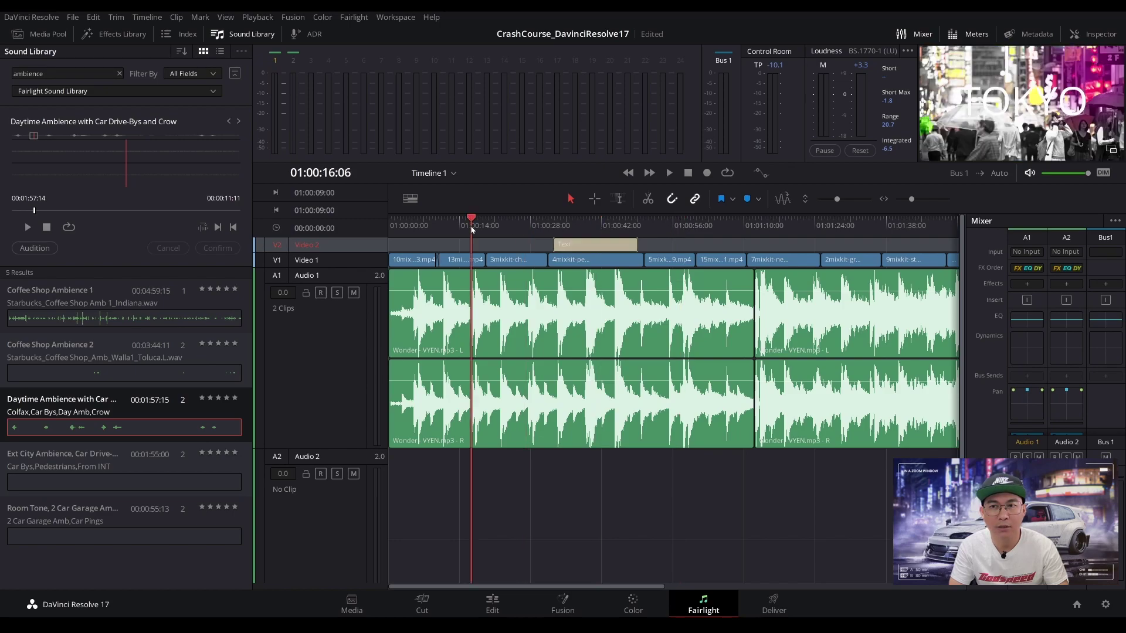
left_click(436, 227)
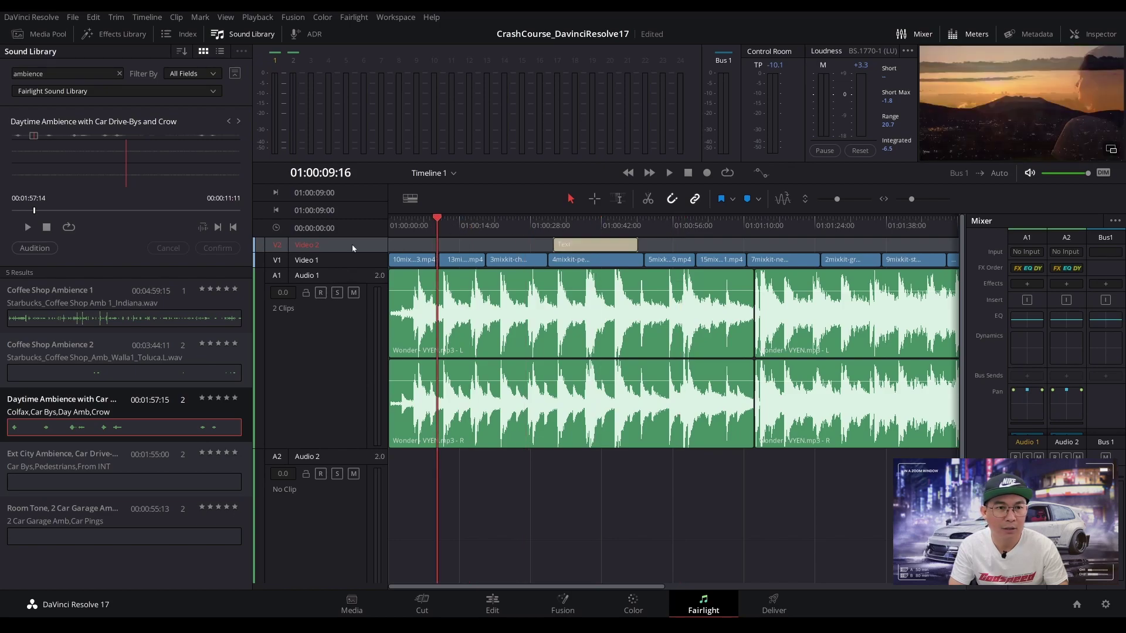
left_click(410, 227)
left_click(485, 227)
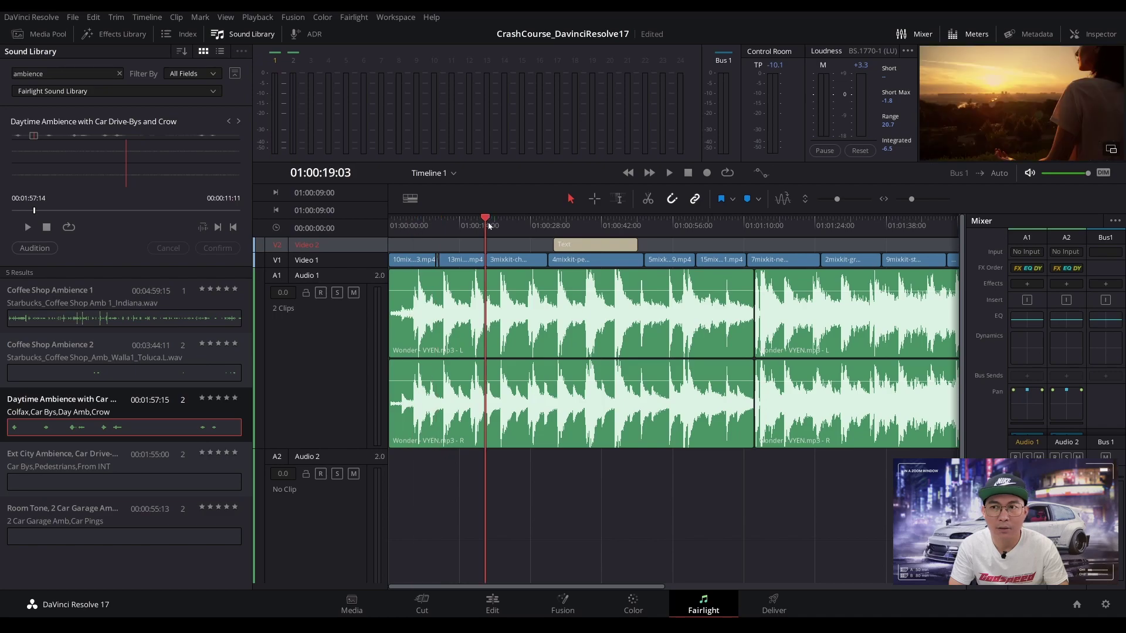
left_click(859, 225)
left_click(841, 224)
left_click(805, 226)
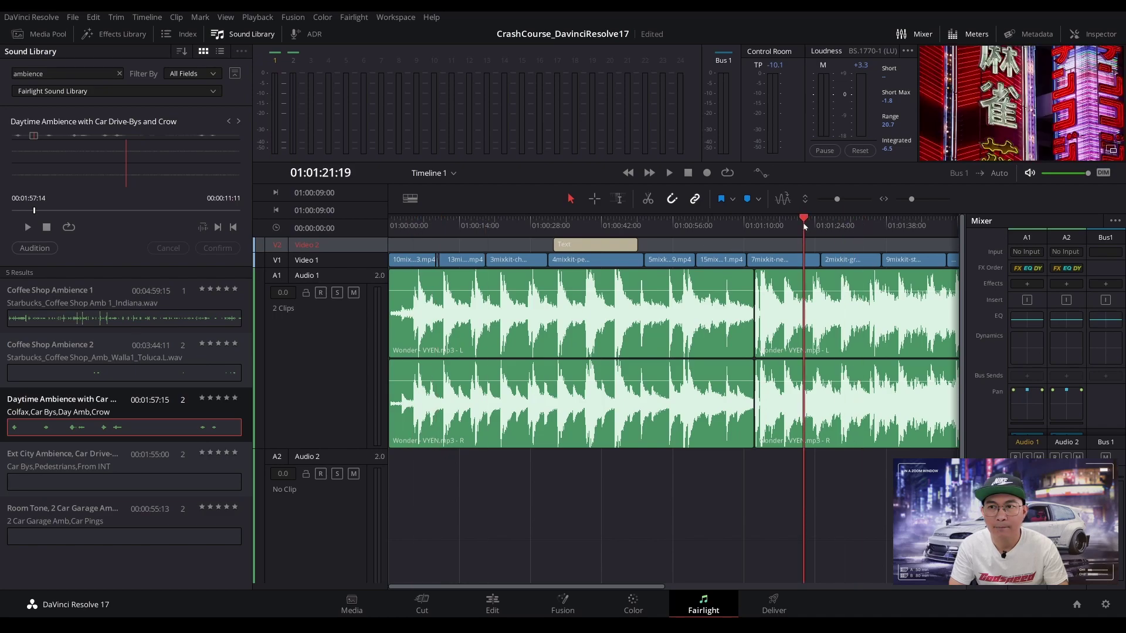
left_click(755, 223)
left_click(721, 226)
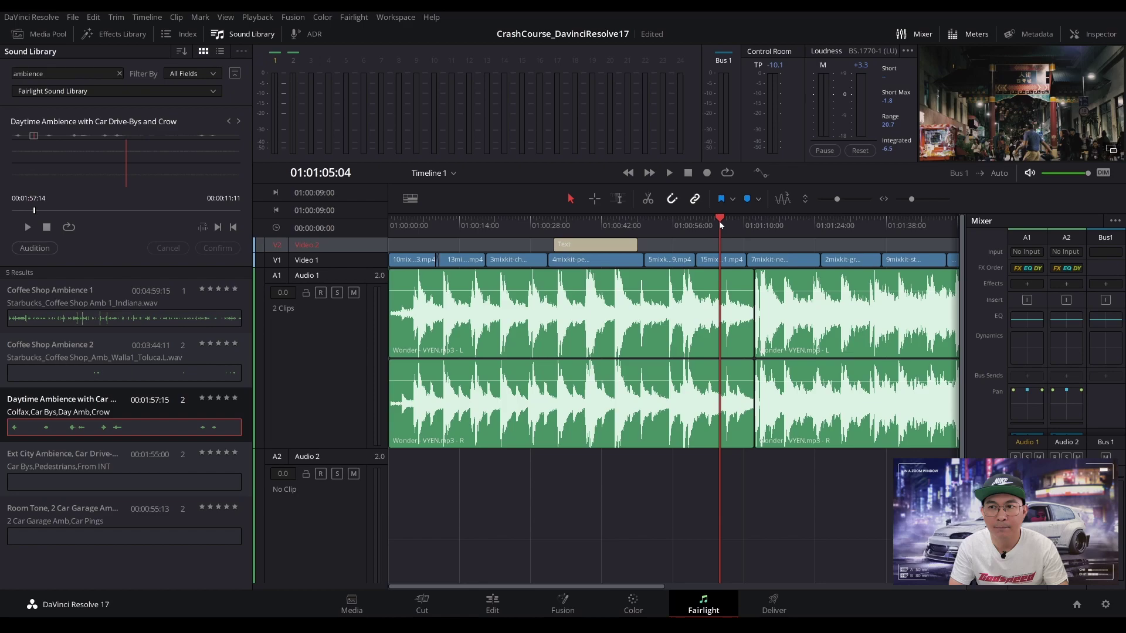
left_click(782, 226)
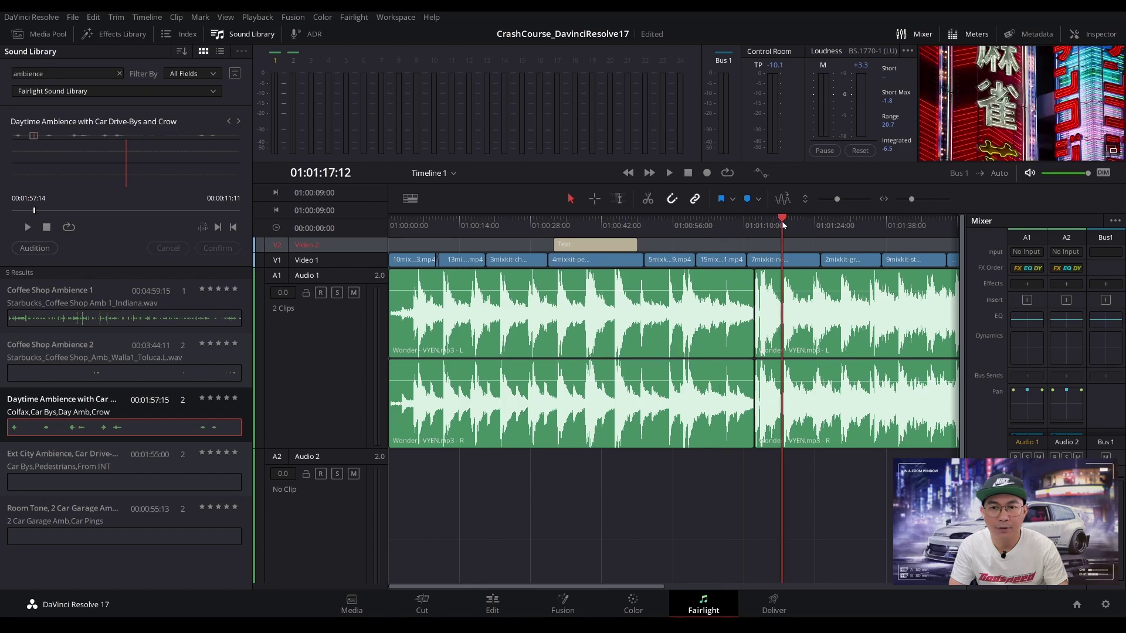
Place the Daytime Ambience sound on Audio 2 at the second music clip's start, reduce the track height, and play from 01:01:11:23.
left_click_drag(51, 441, 758, 512)
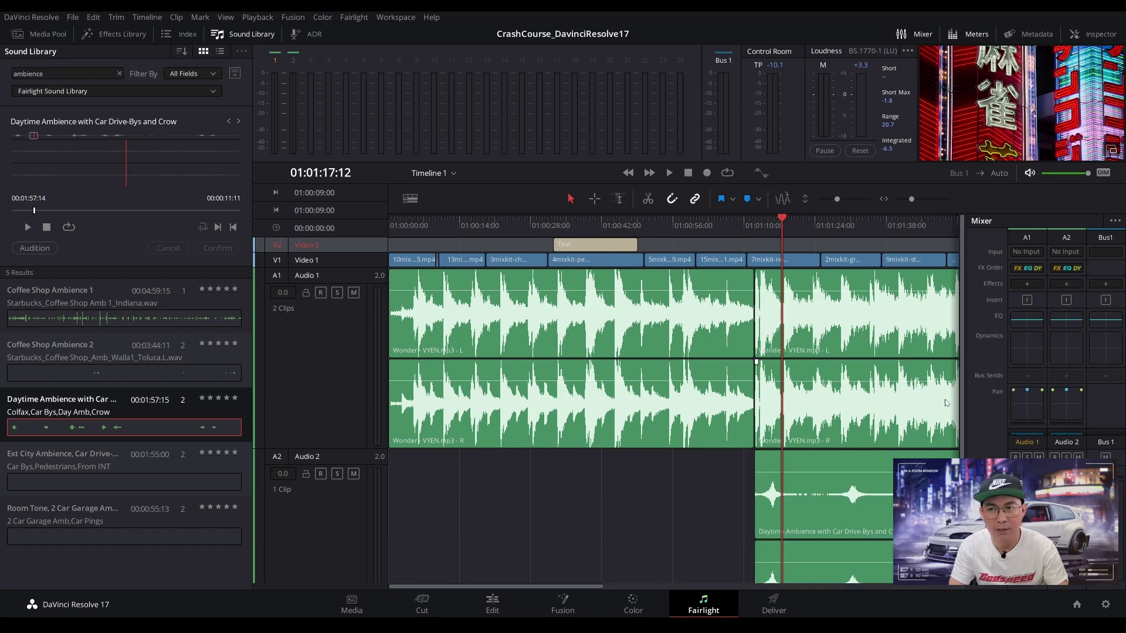
left_click_drag(837, 200, 831, 200)
left_click(762, 226)
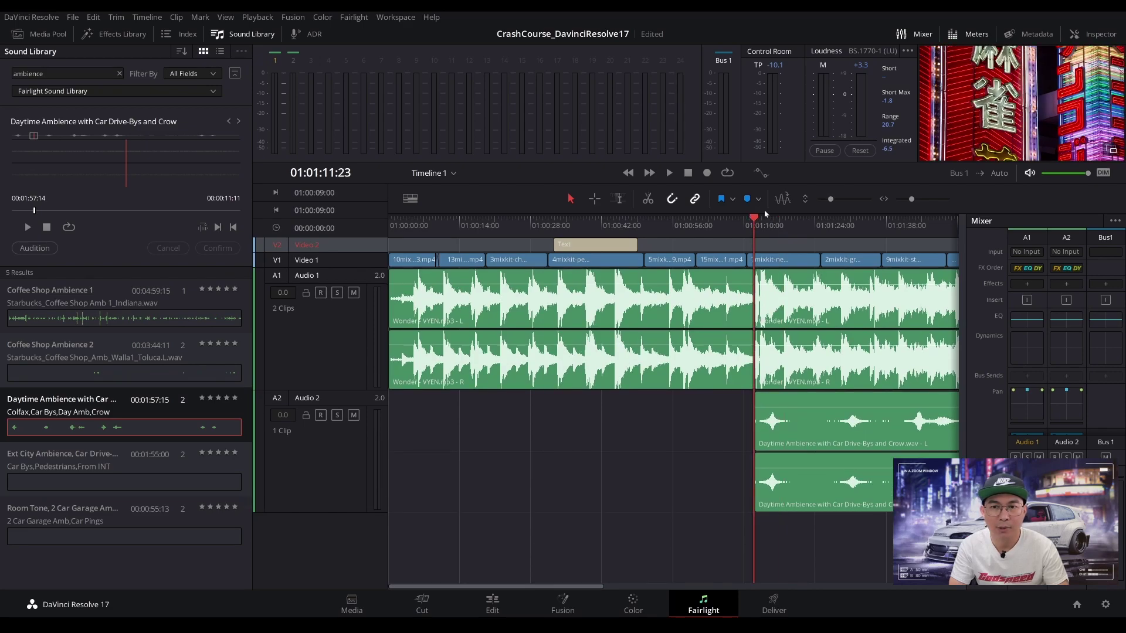
key("space")
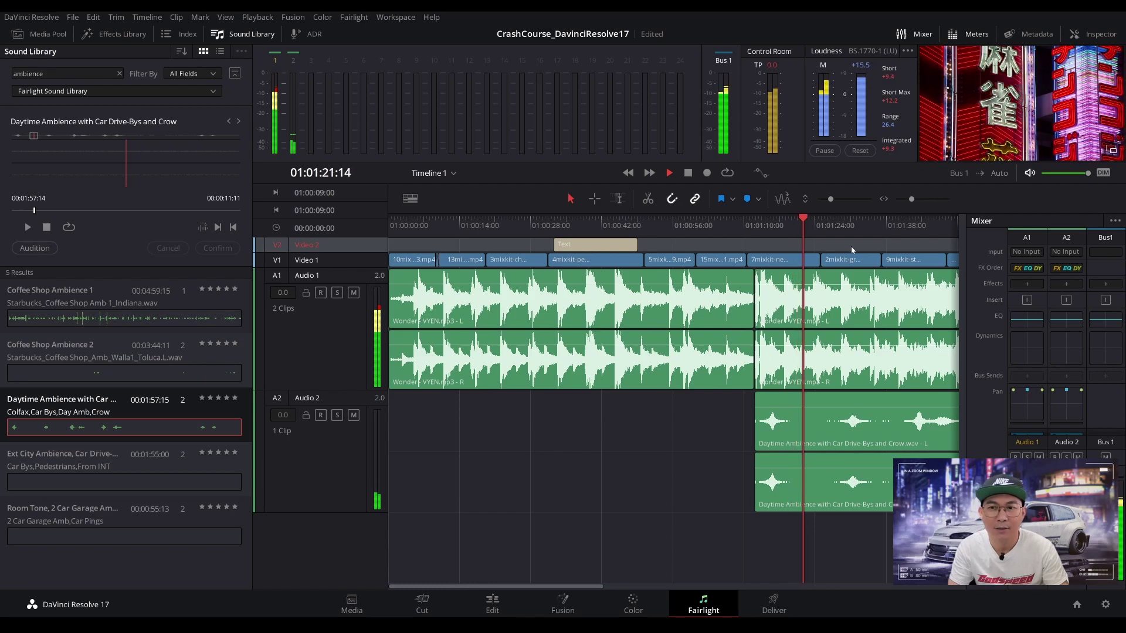
Move the Daytime Ambience clip on Audio 2 so it starts together with the 2mixkit video clip.
left_click(856, 226)
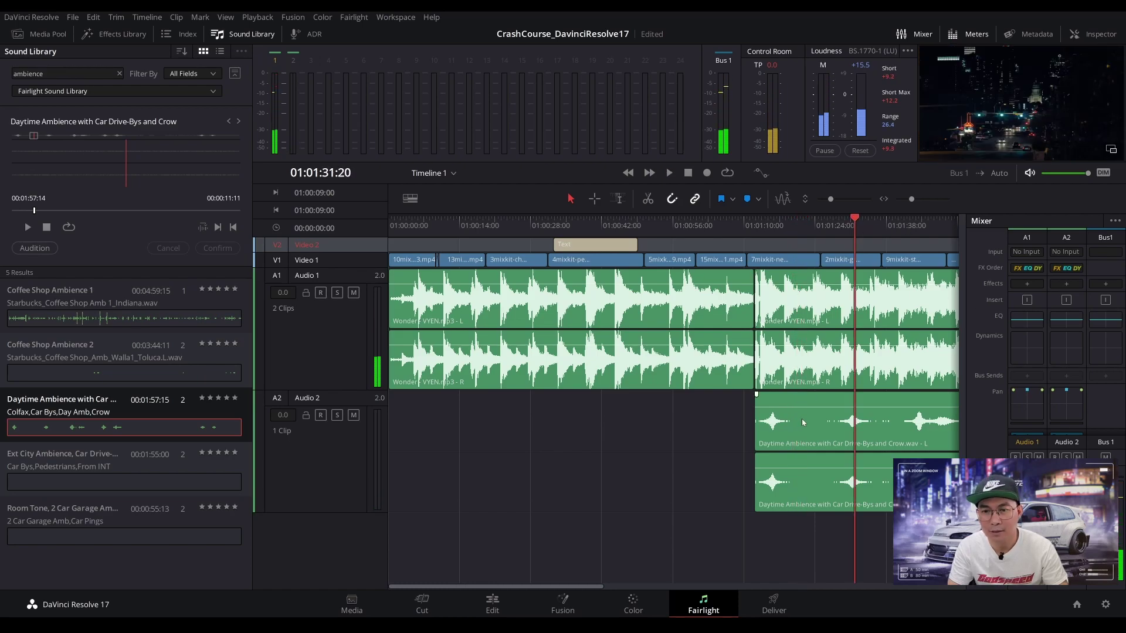
left_click_drag(803, 423, 851, 427)
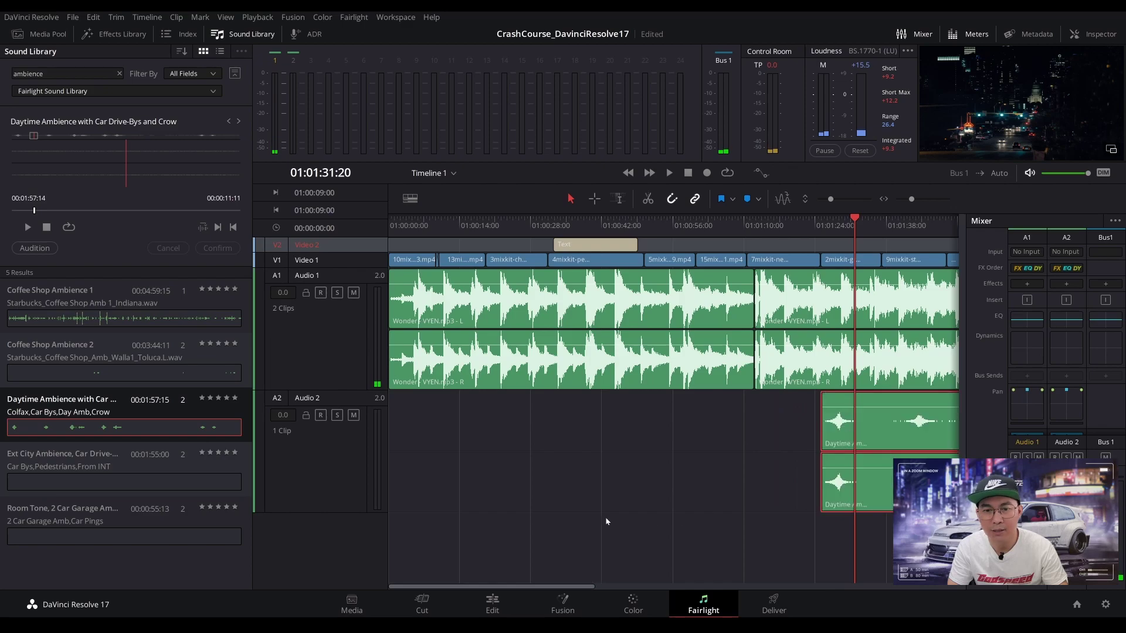
scroll(615, 518, "right", 10)
scroll(557, 522, "left", 8)
scroll(585, 525, "right", 3)
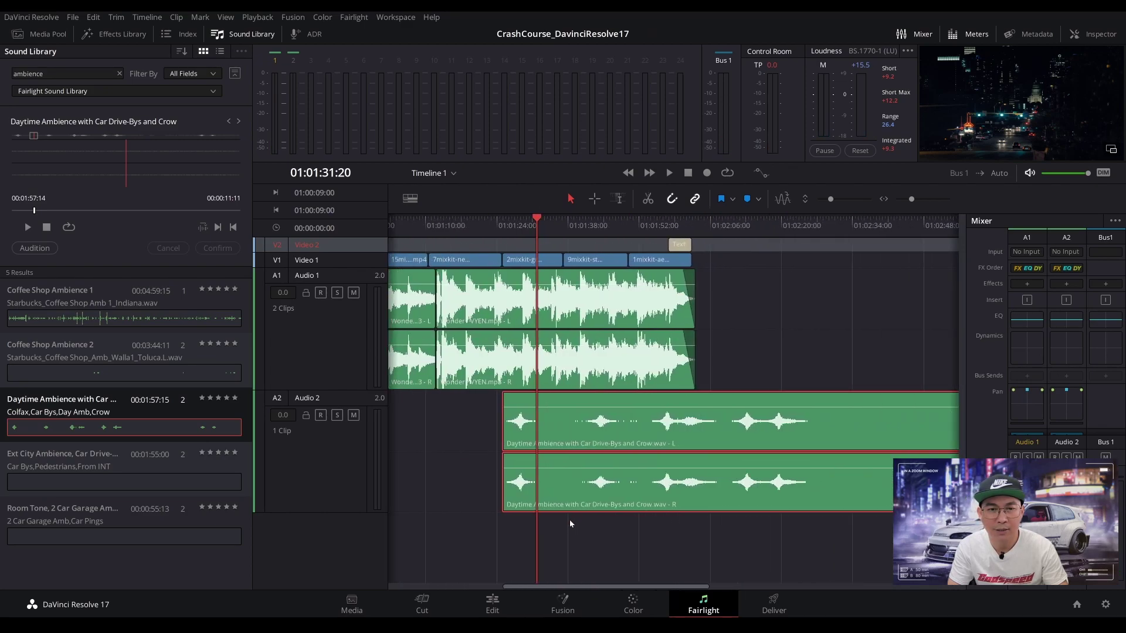
Play the timeline from just before the moved ambience clip and check its sound against the night traffic scenes up to 01:01:42:02.
left_click(498, 225)
key("space")
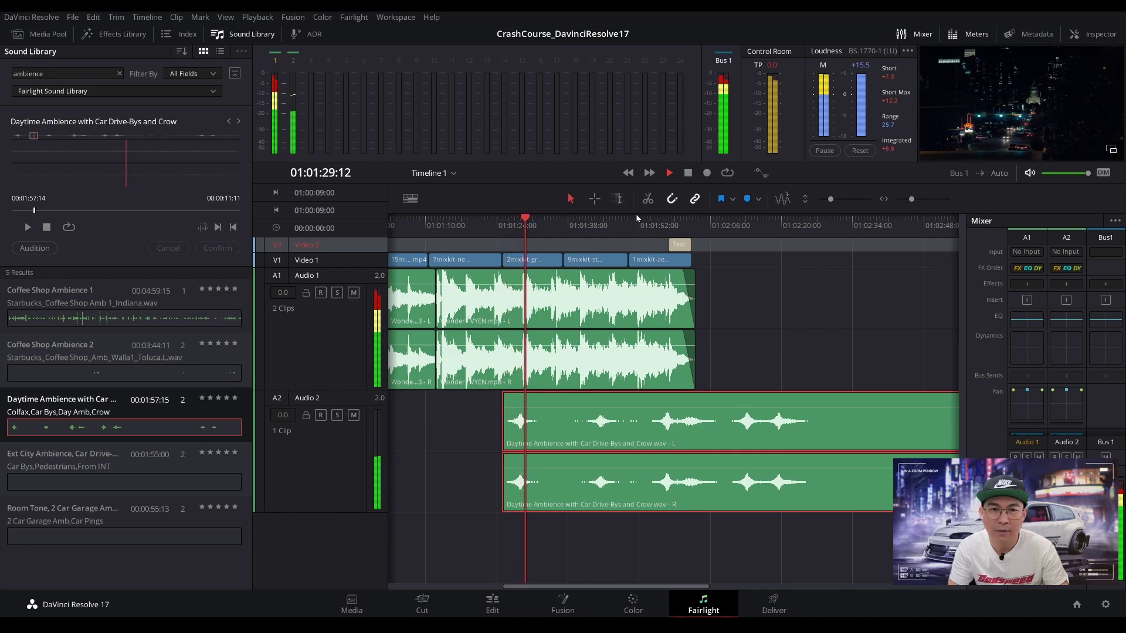
left_click(580, 226)
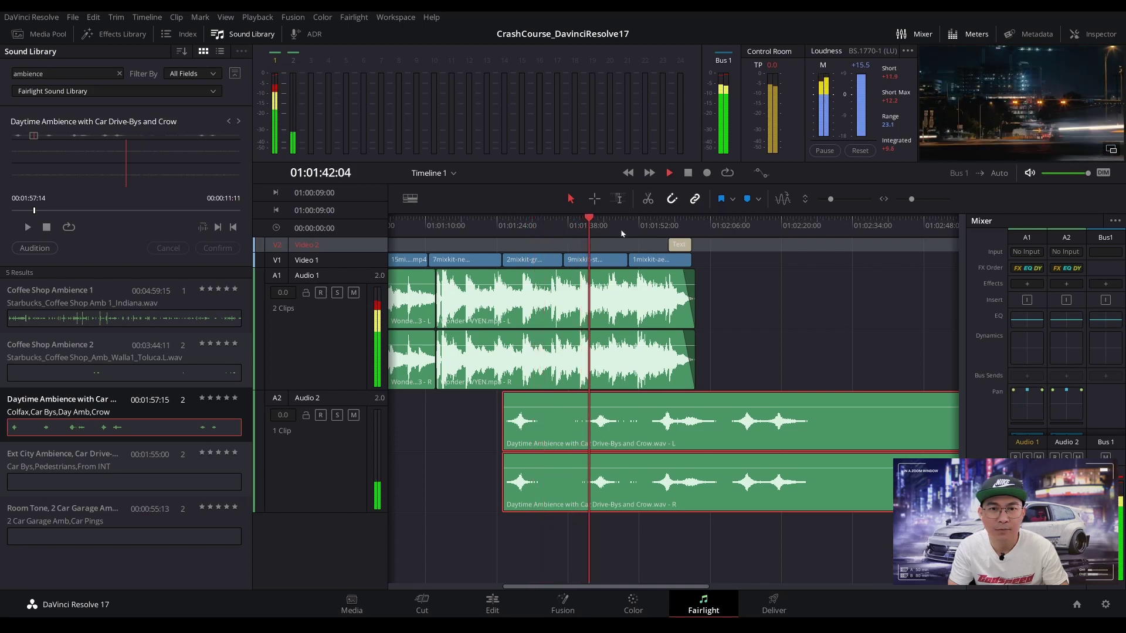
left_click(650, 226)
left_click_drag(650, 226, 590, 227)
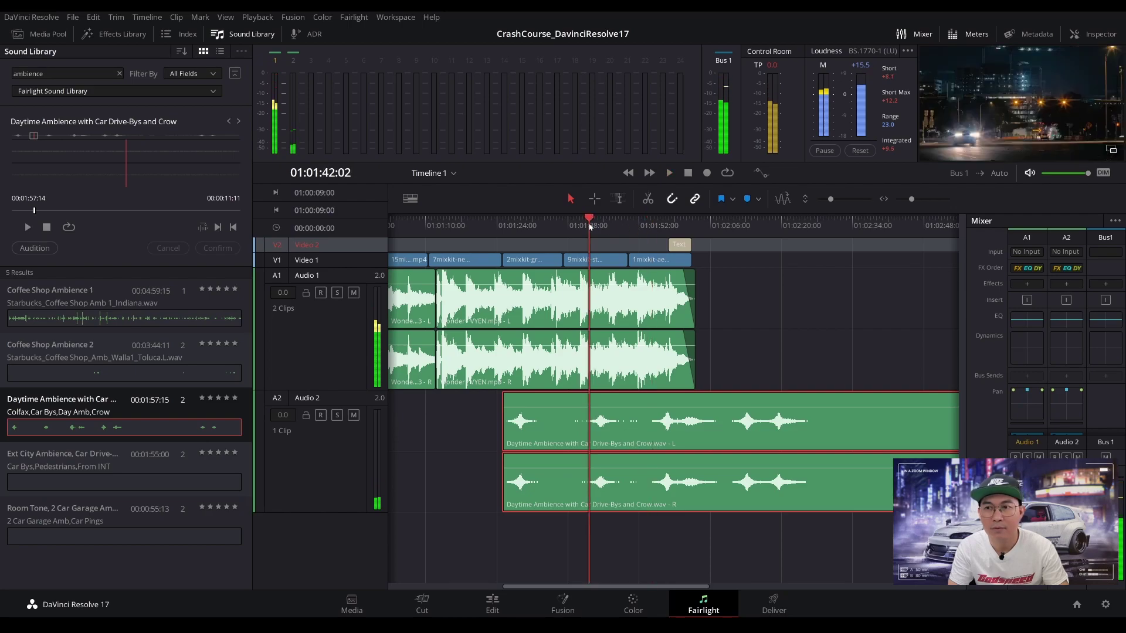
Lower the volume of the second Wonder music clip on Audio 1, and put the playhead at 01:01:25:01, the ambience clip's start.
left_click(621, 303)
left_click_drag(626, 284, 626, 292)
left_click(504, 224)
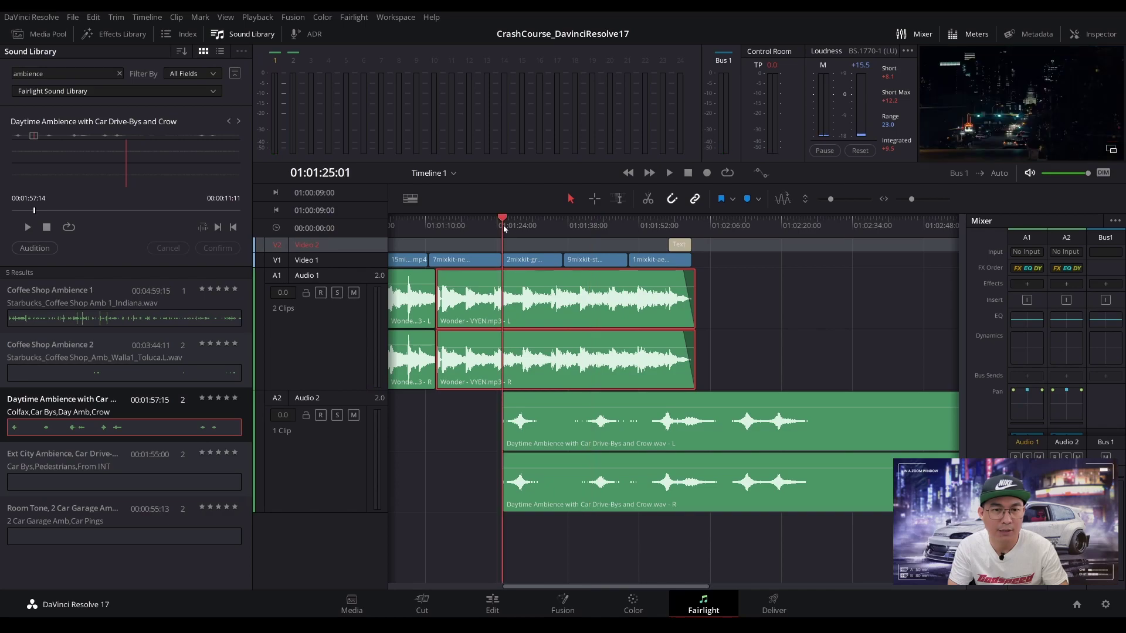
Shift the Daytime Ambience clip slightly earlier on Audio 2 and play from its new start, skipping ahead to the night traffic scenes.
left_click_drag(547, 439, 532, 435)
left_click(486, 218)
key("space")
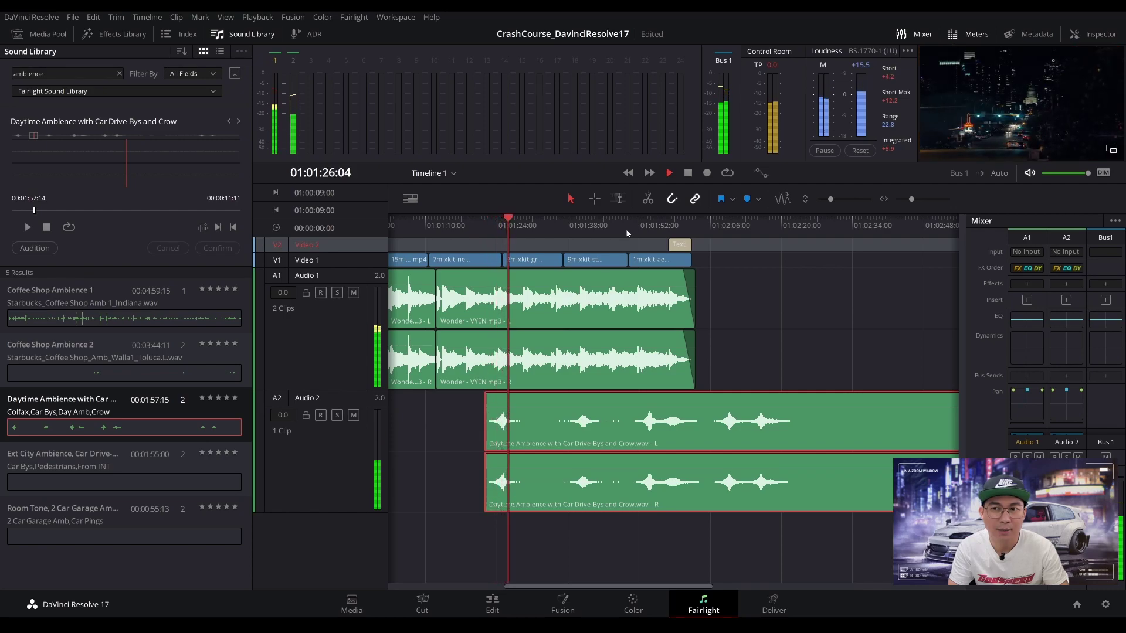
left_click(542, 225)
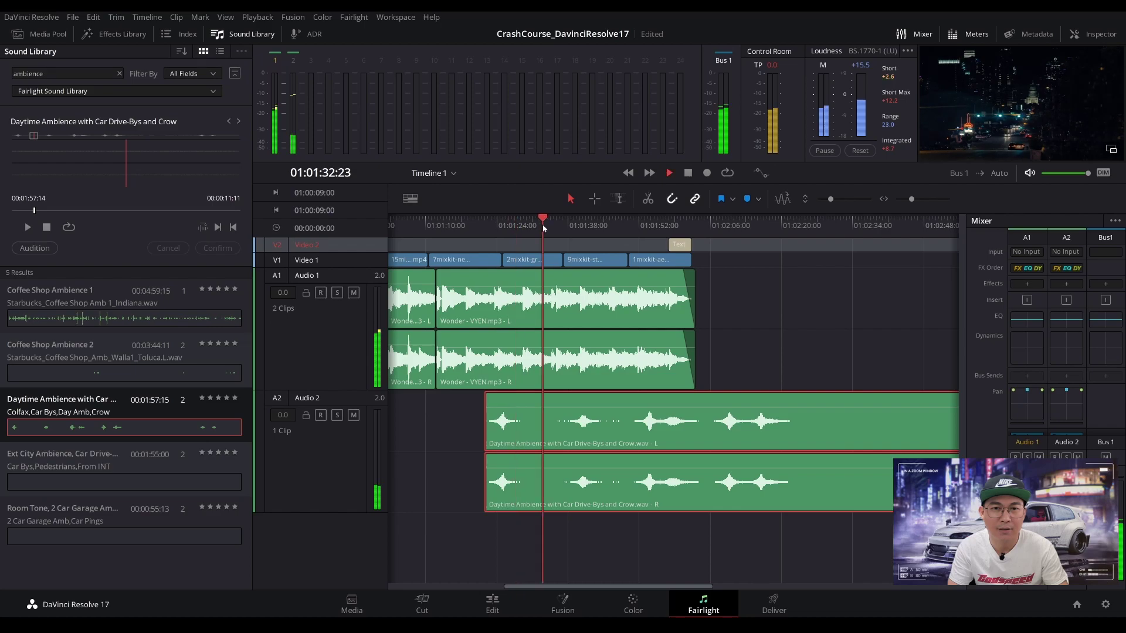
left_click(578, 226)
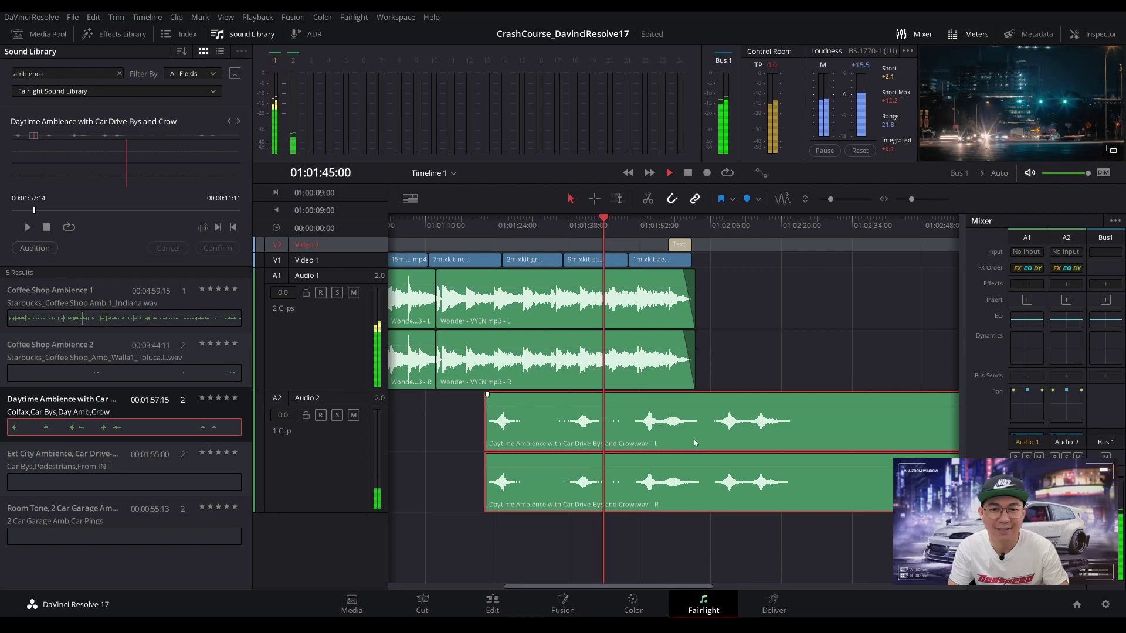
Move the Daytime Ambience clip to begin shortly before the second music clip, and play from the start of the 9mixkit video clip.
key("space")
left_click_drag(703, 439, 628, 440)
left_click(564, 227)
key("space")
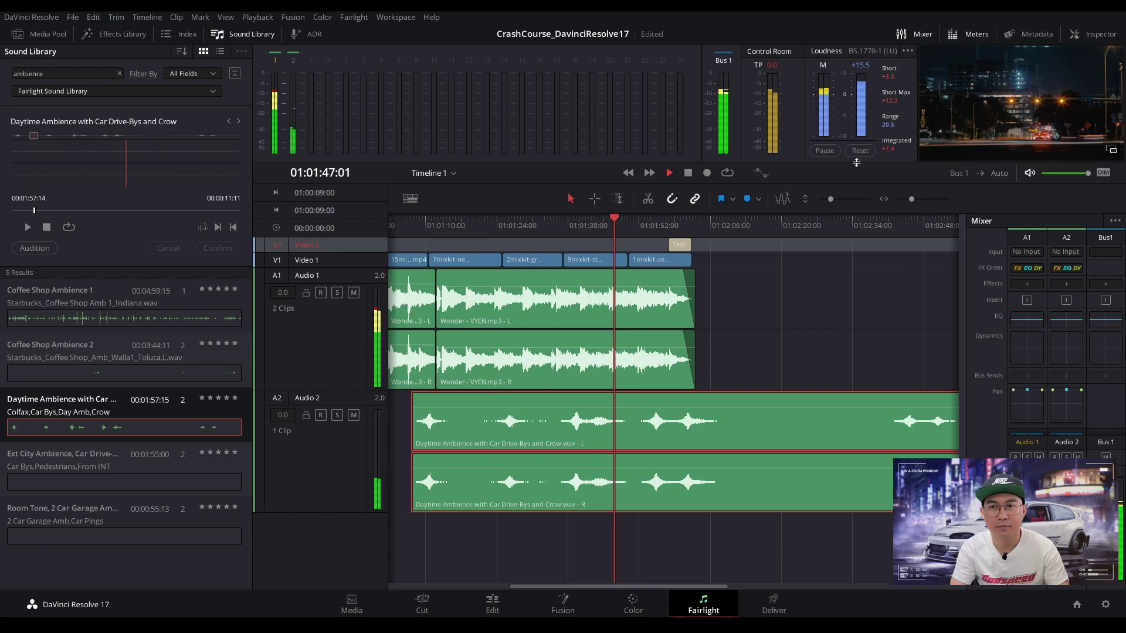
Enlarge the meters and video viewer area, widen the viewer, and slightly reduce the audio track height.
left_click_drag(852, 163, 852, 237)
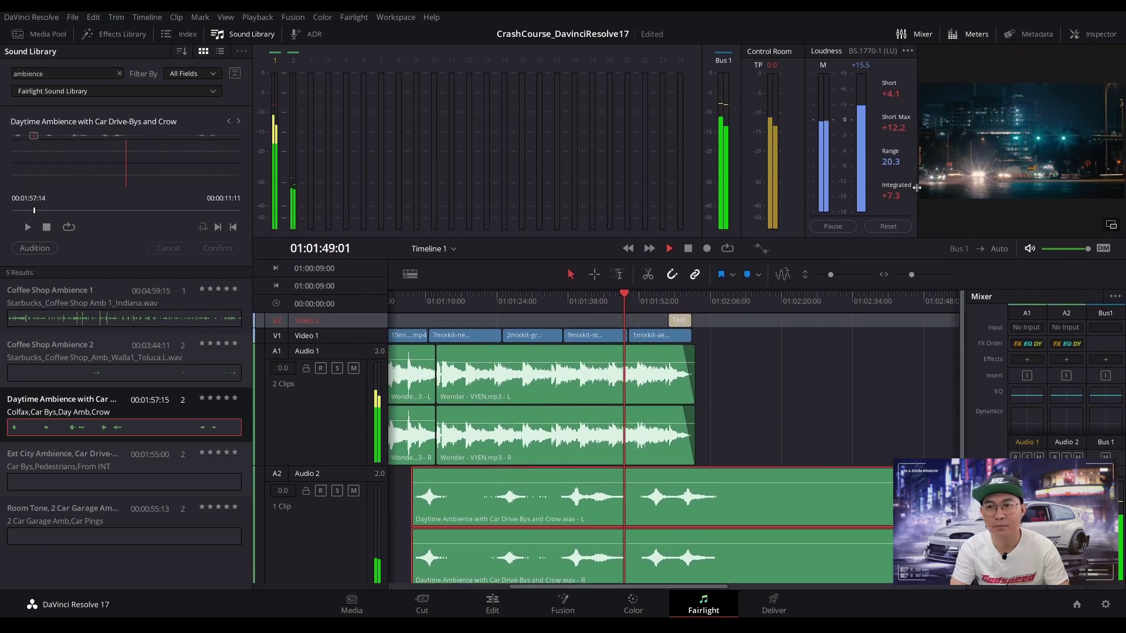
left_click_drag(917, 176, 782, 177)
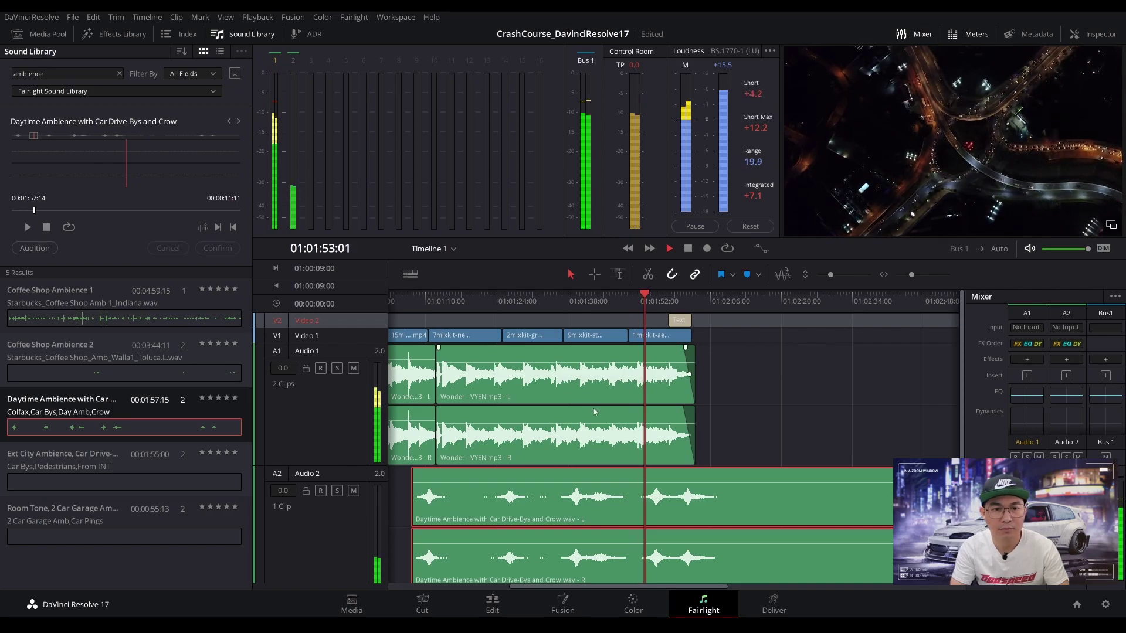
left_click_drag(831, 278, 828, 277)
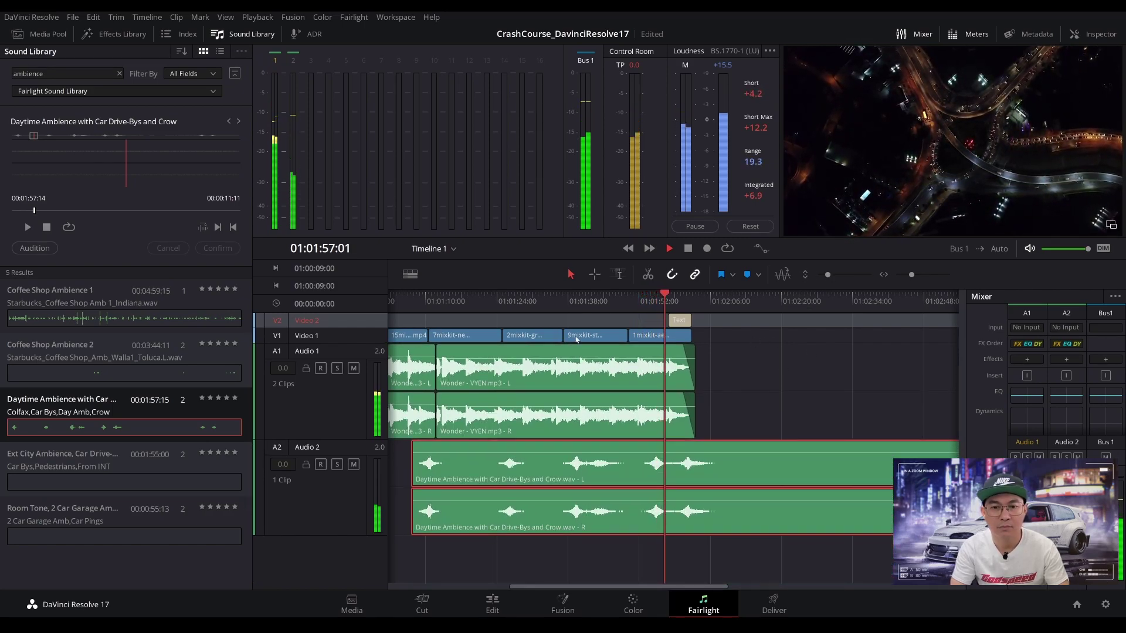
Move the Daytime Ambience clip well ahead of the second music clip and play from that music clip's start.
key("space")
left_click_drag(773, 462, 709, 459)
left_click_drag(708, 465, 709, 464)
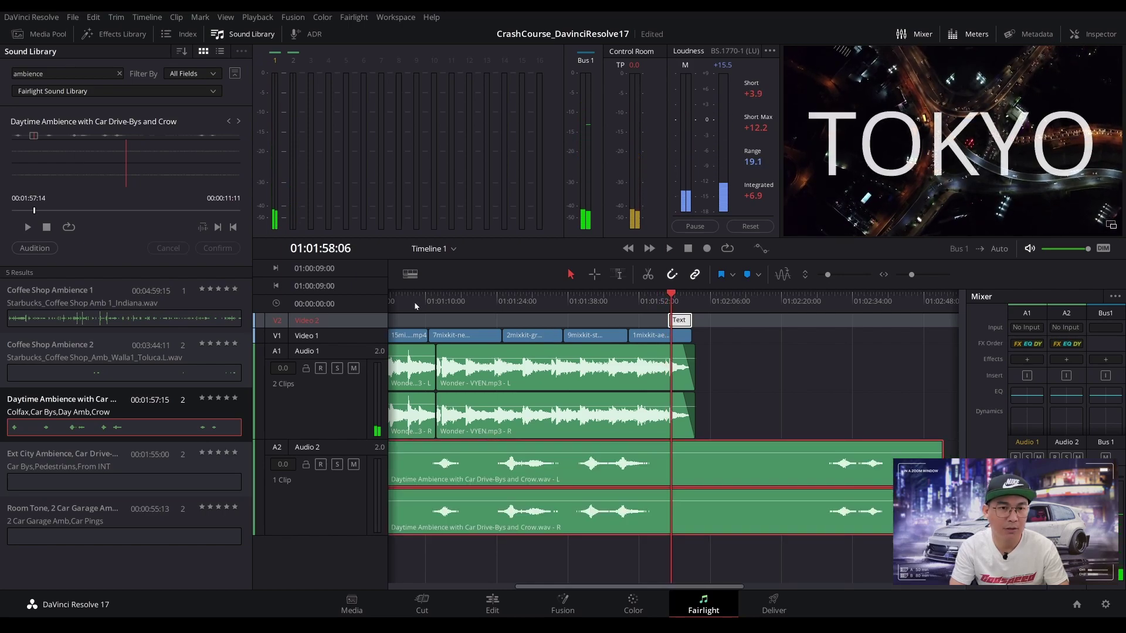
left_click(437, 302)
key("space")
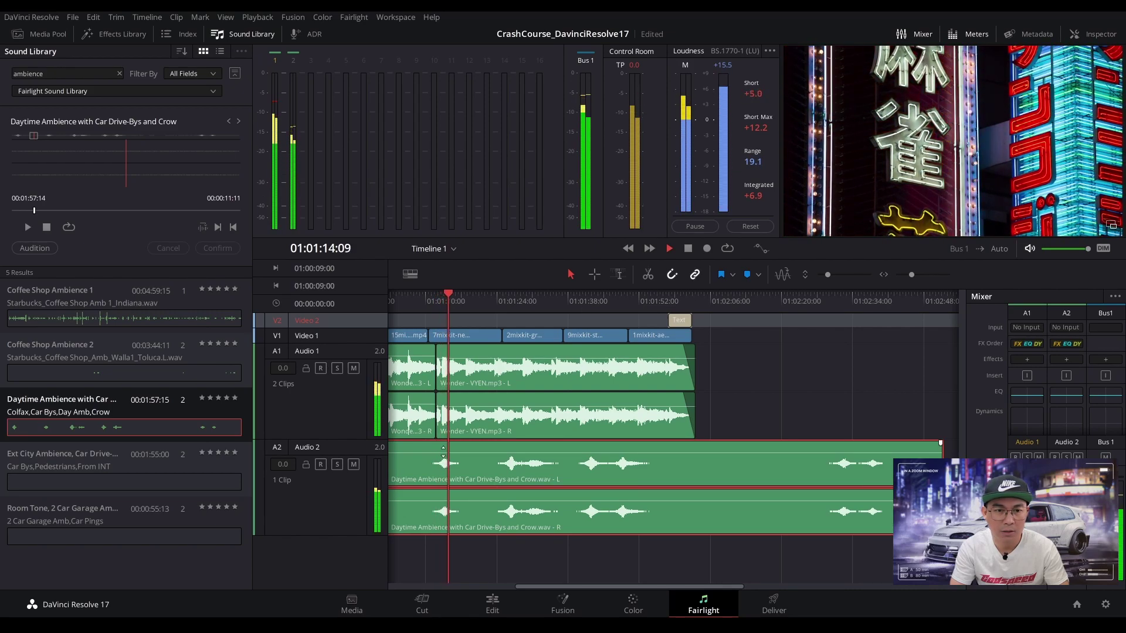
Move the Daytime Ambience clip back to start just before the second music clip, and play it against the 2mixkit and 9mixkit traffic scenes.
key("space")
left_click_drag(487, 467, 545, 464)
left_click(496, 302)
key("space")
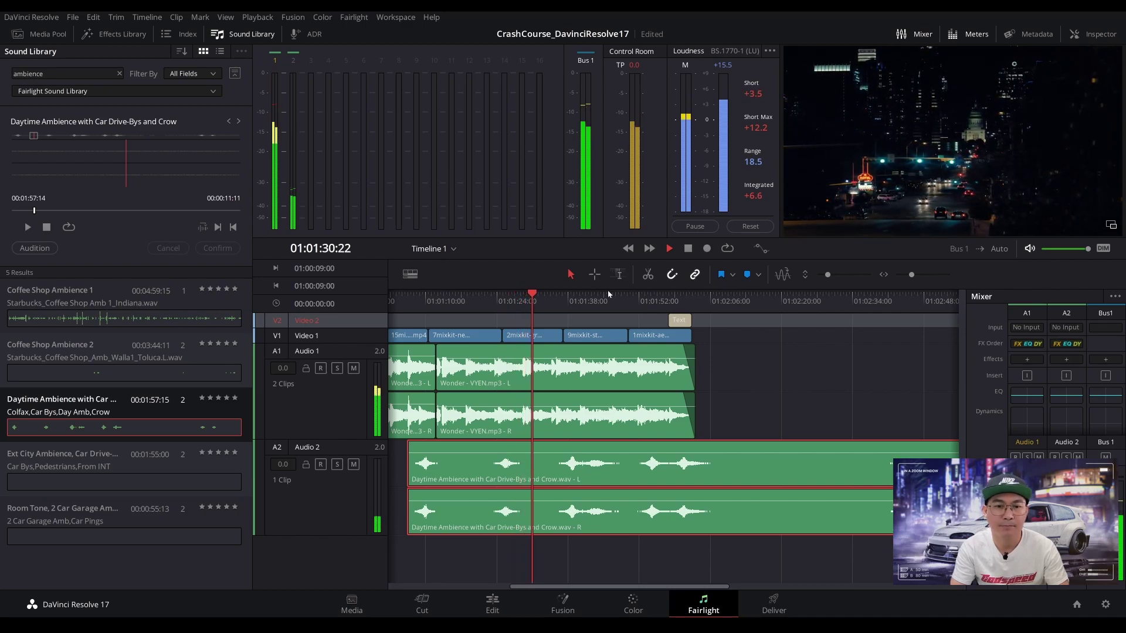
left_click(564, 297)
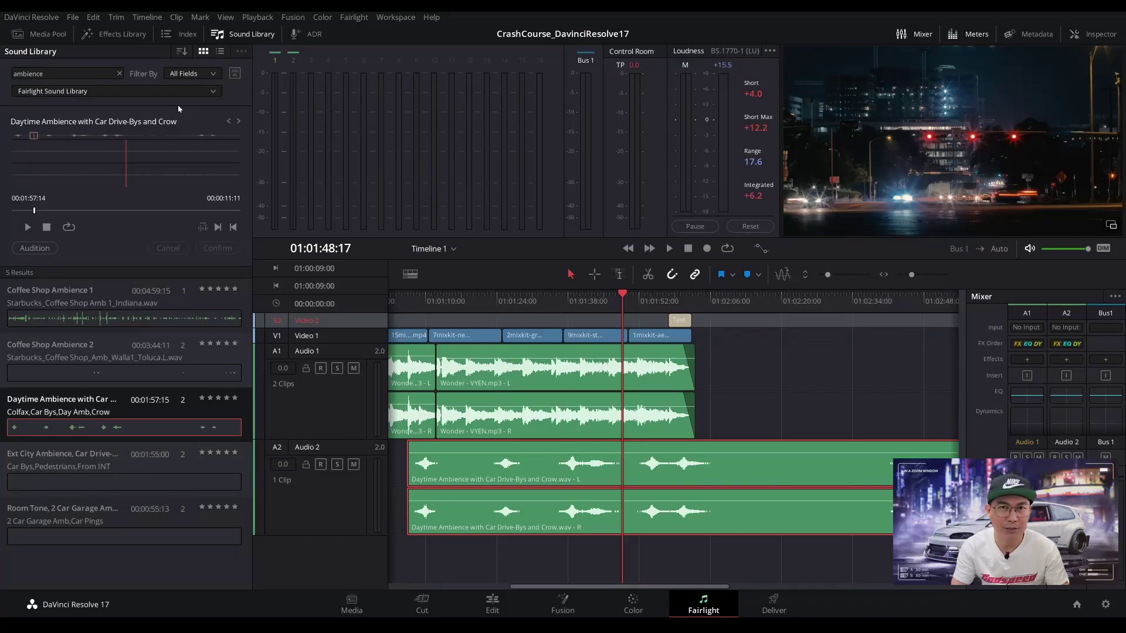
Switch the Sound Library source to Local Database and browse its ambience sounds.
left_click(213, 93)
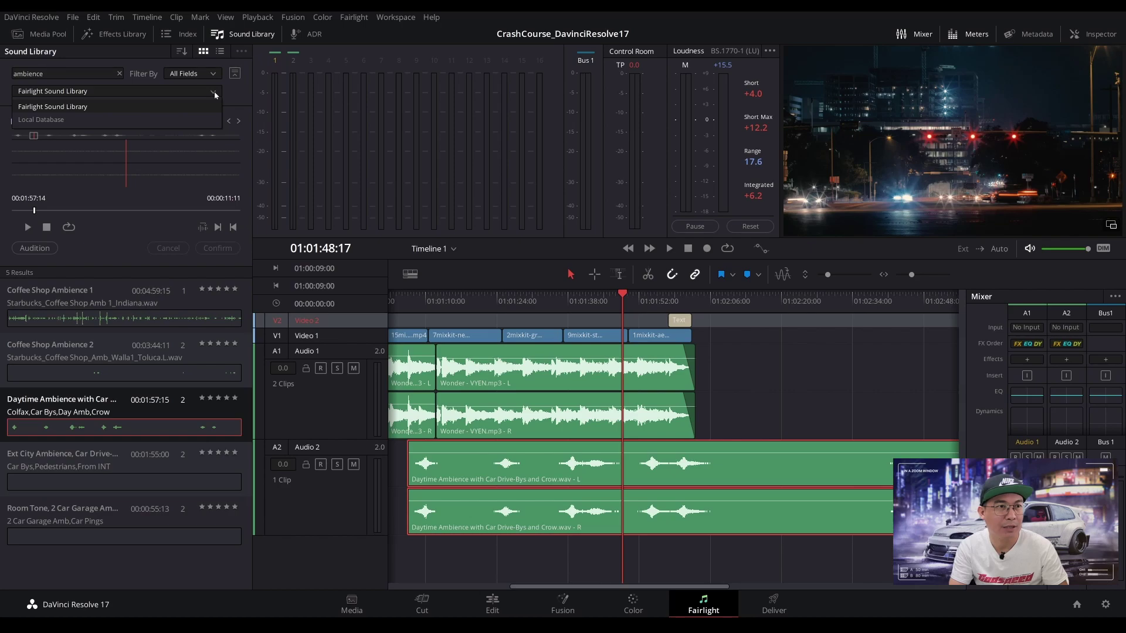
left_click(49, 120)
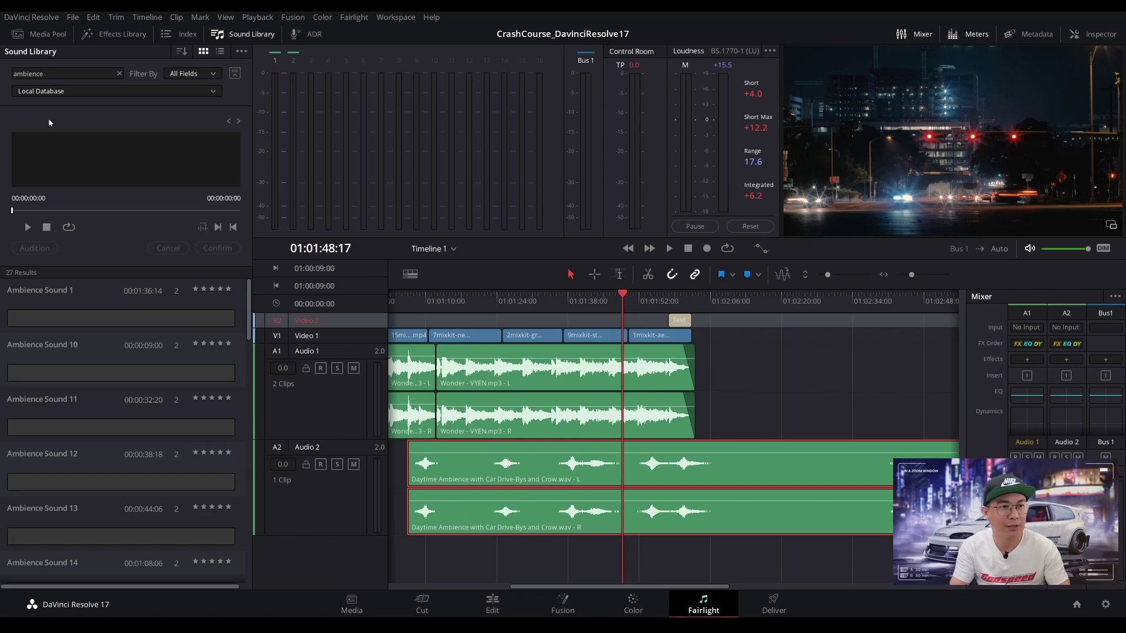
scroll(102, 370, "down", 1)
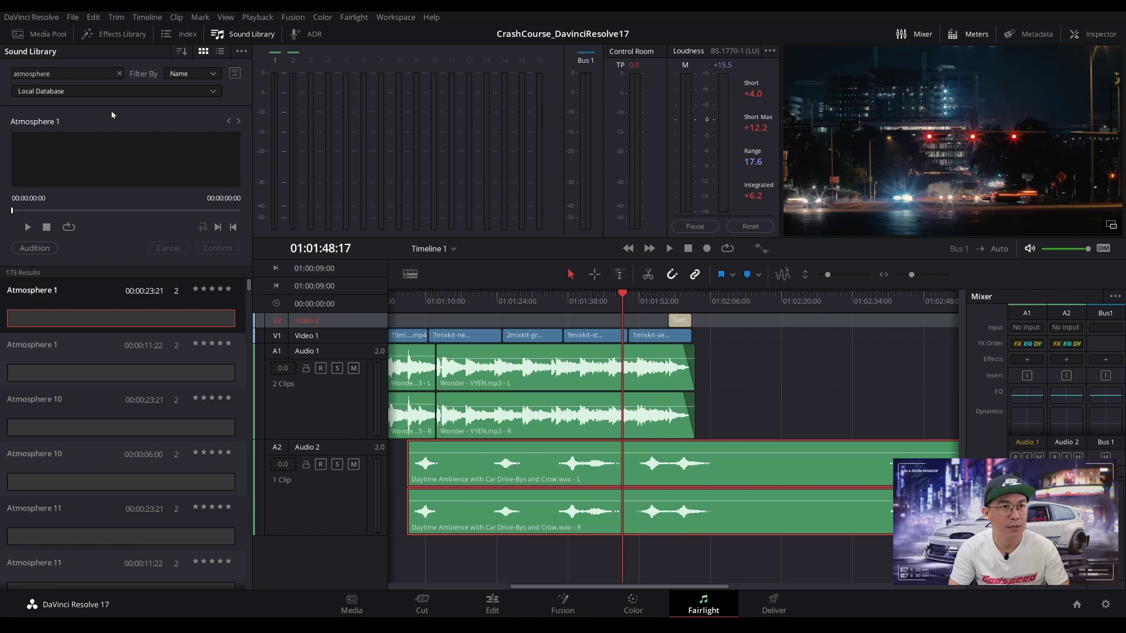
Browse the Fairlight FX in the Effects Library and apply Echo to the Daytime Ambience clip, closing its settings window.
left_click(128, 36)
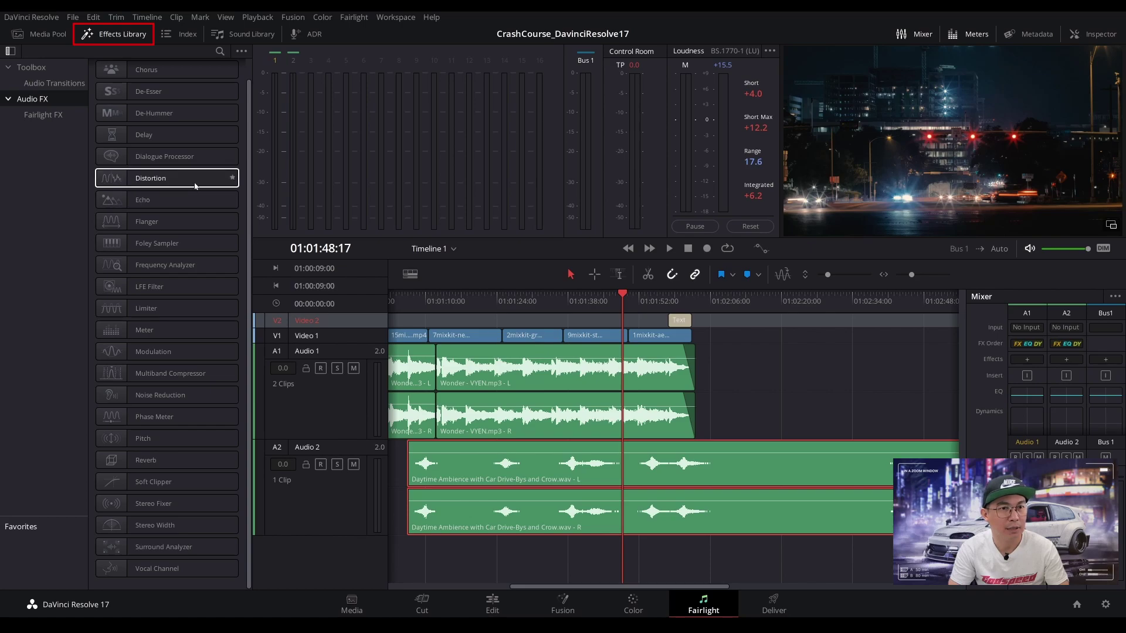
scroll(194, 196, "up", 1)
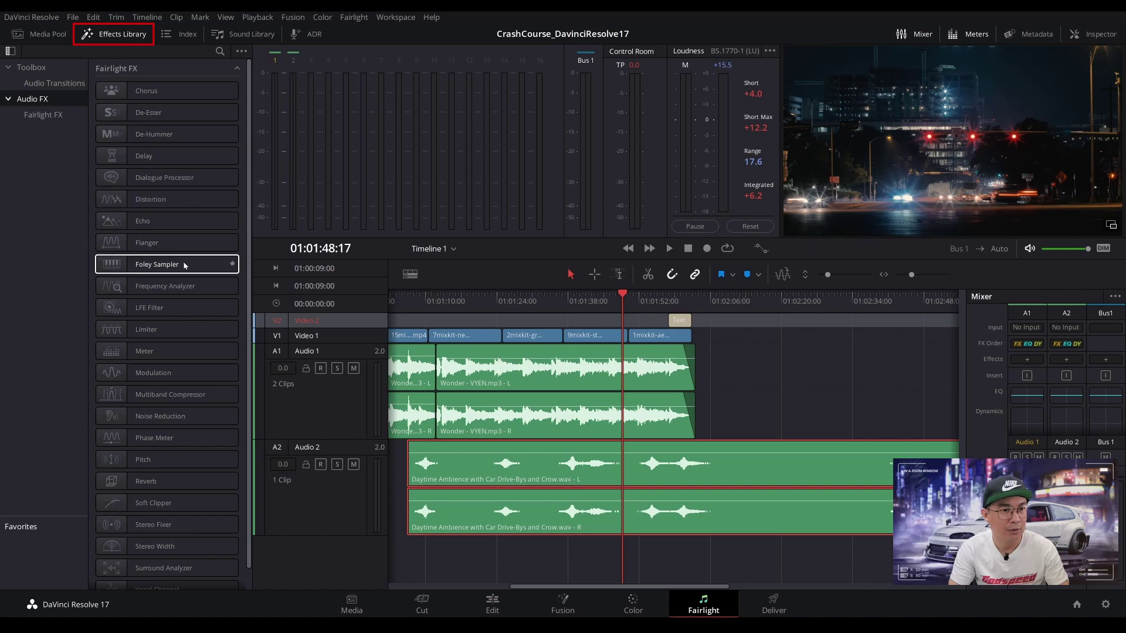
scroll(184, 265, "down", 1)
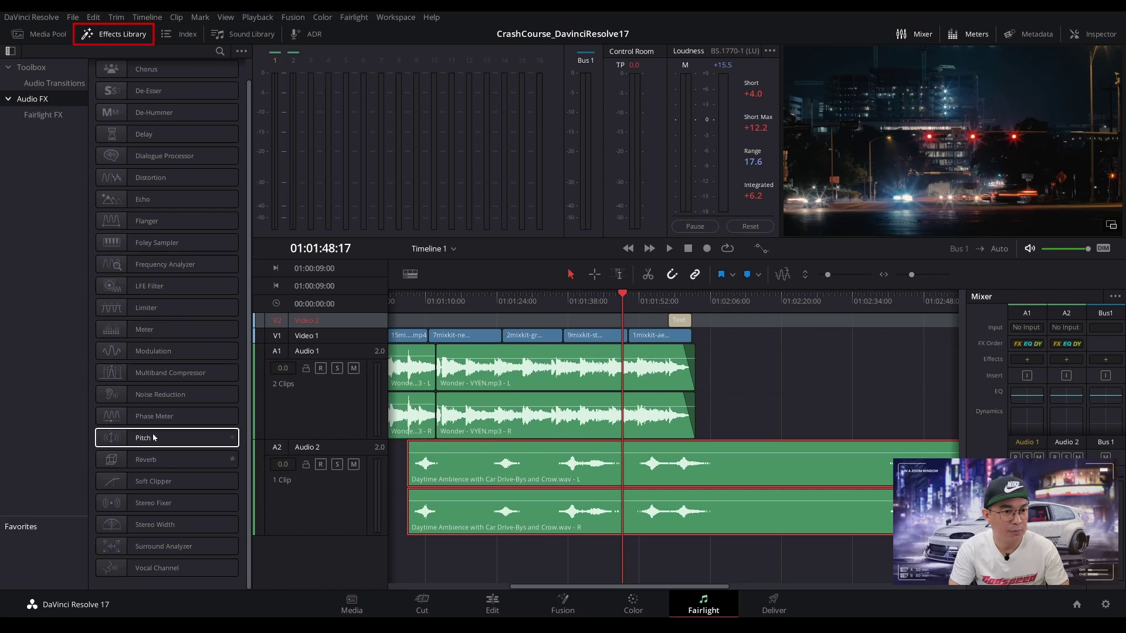
scroll(162, 563, "up", 1)
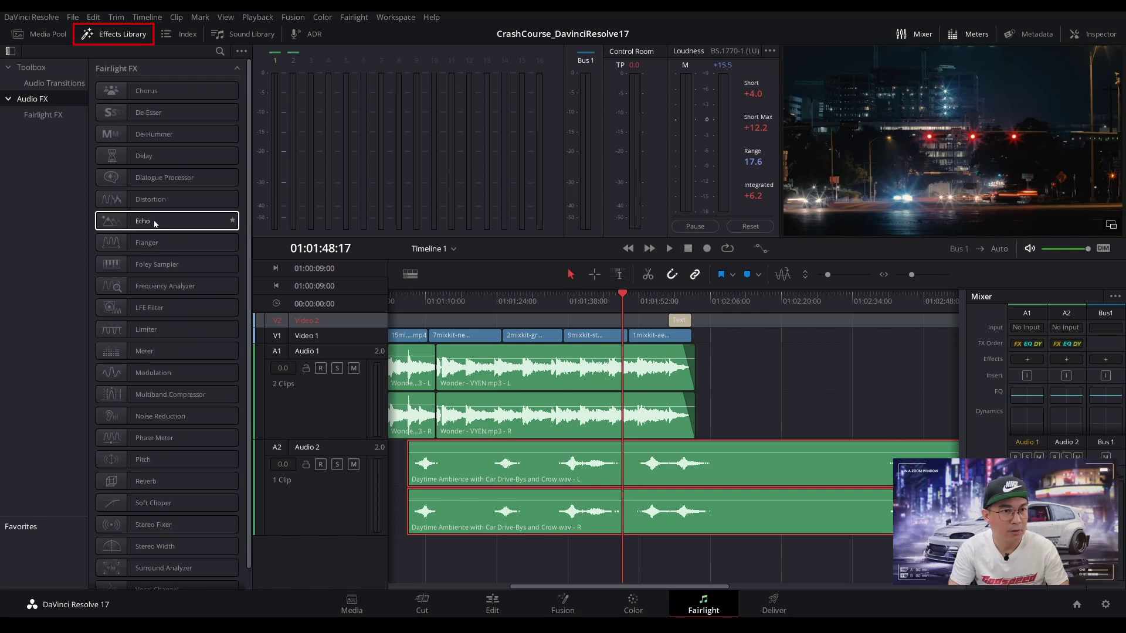
left_click_drag(144, 223, 693, 467)
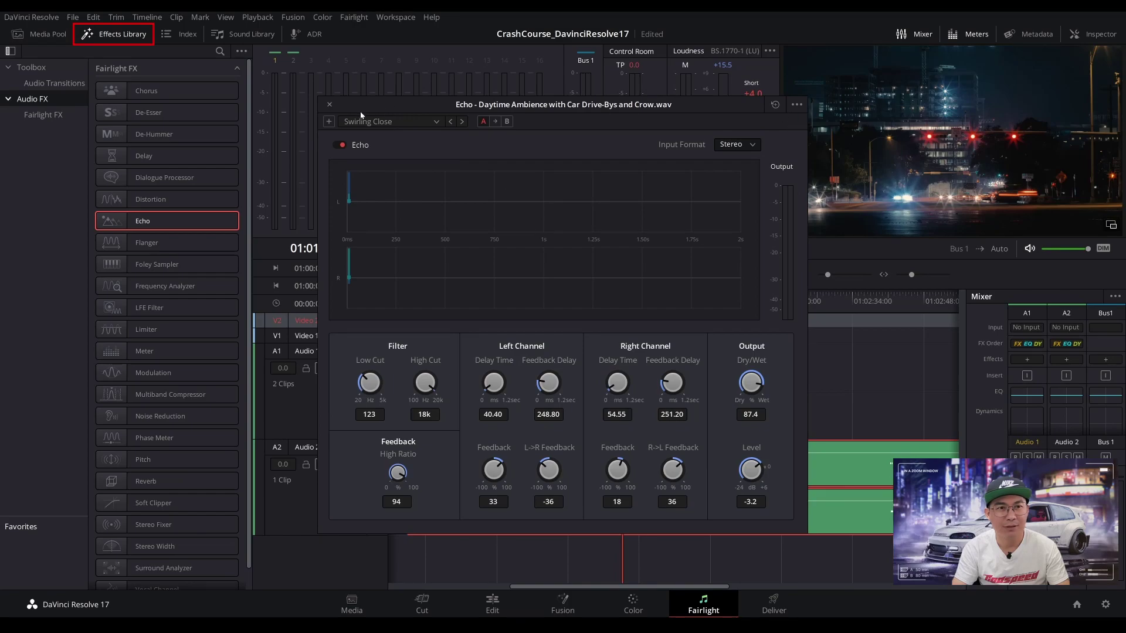
left_click(330, 105)
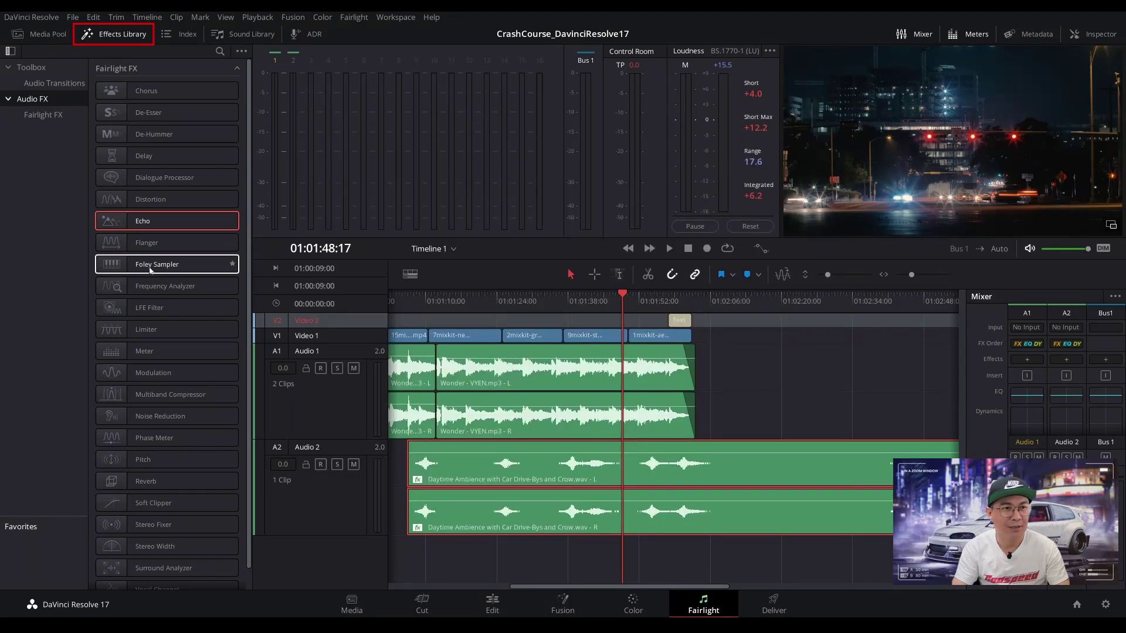
Add the Frequency Analyzer to the Daytime Ambience clip, play to examine its spectrum, and close the analyzer.
left_click(151, 270)
left_click_drag(163, 289, 720, 464)
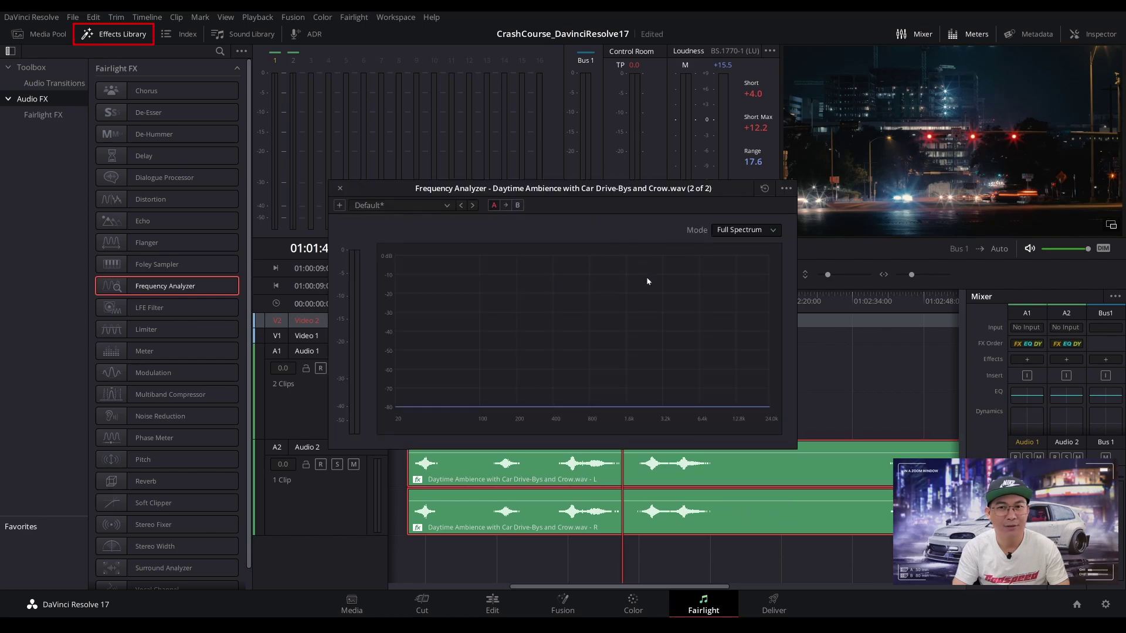
key("space")
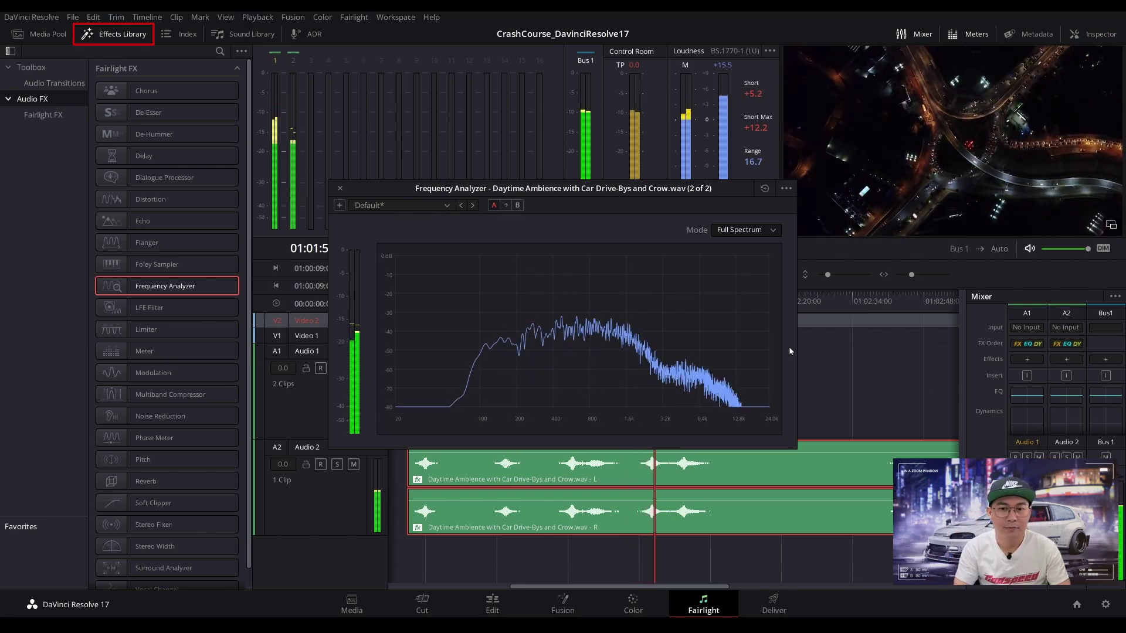
left_click(340, 188)
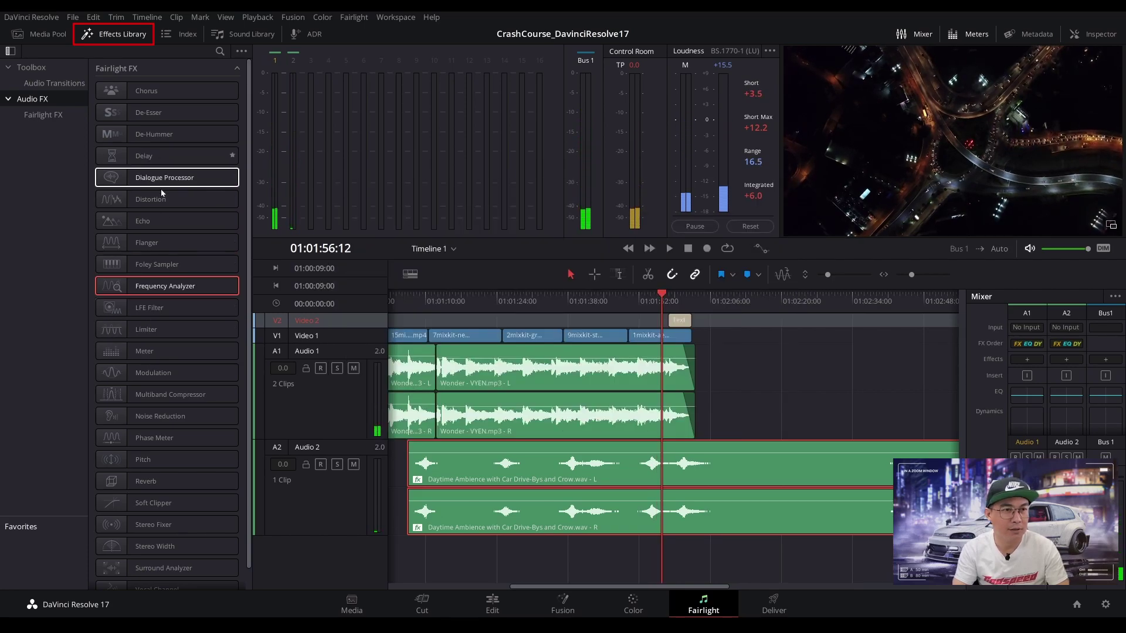
Apply the Delay effect to the Daytime Ambience clip, listen to it during playback, and close its settings window.
left_click_drag(149, 156, 666, 489)
key("space")
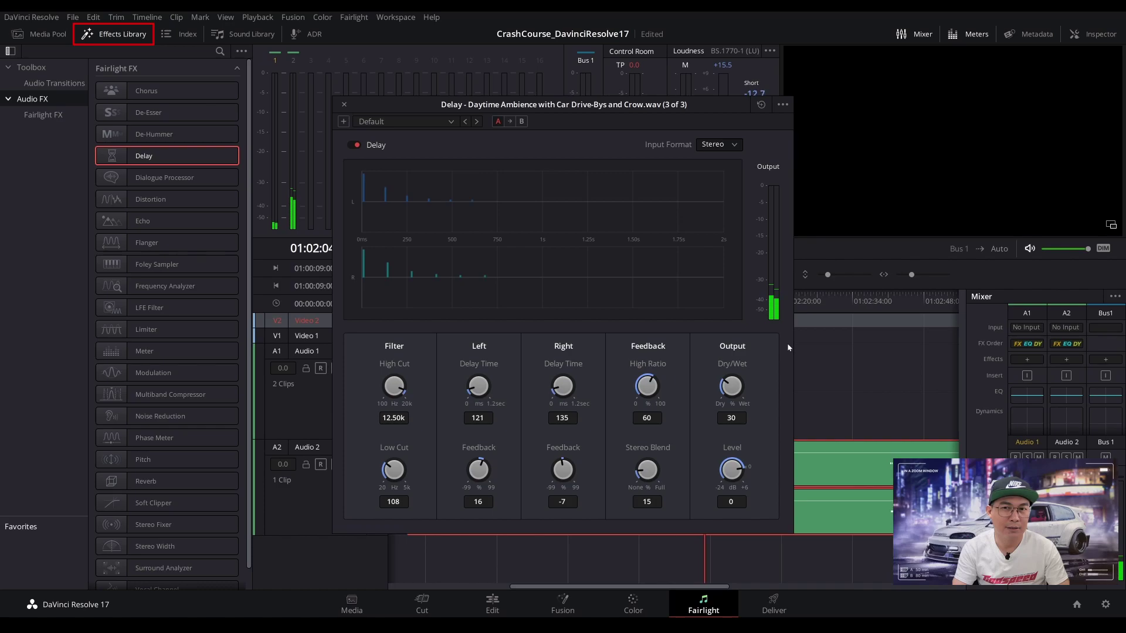
left_click(347, 105)
Add the Cross Fade 0 dB audio transition at the cut between the two Wonder music clips on Audio 1.
left_click(54, 83)
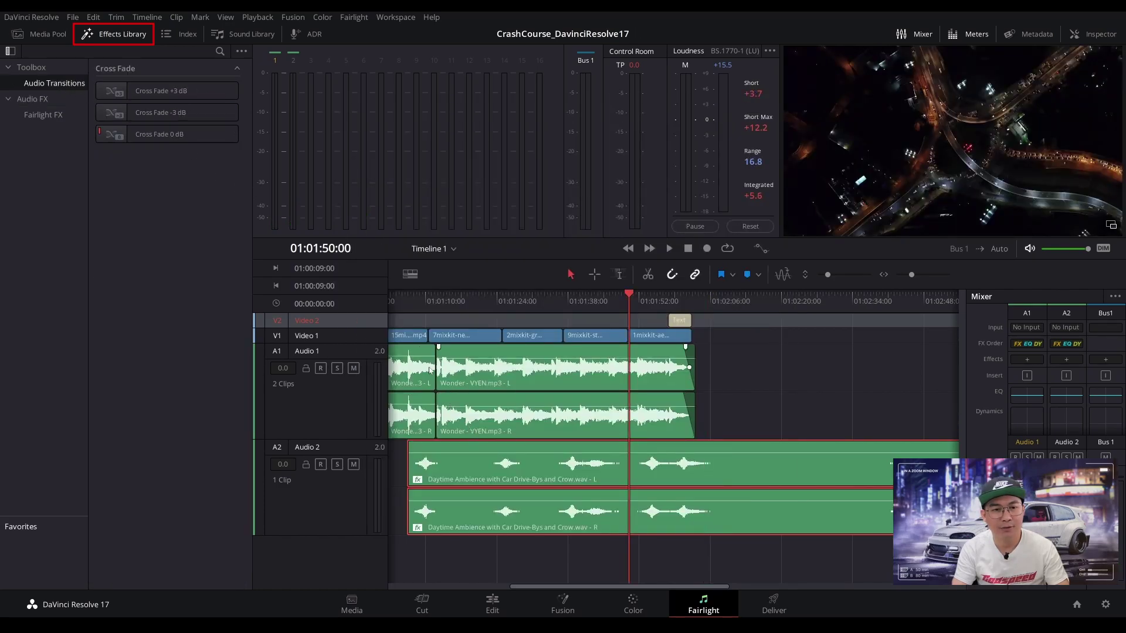
left_click(429, 305)
left_click_drag(159, 134, 444, 420)
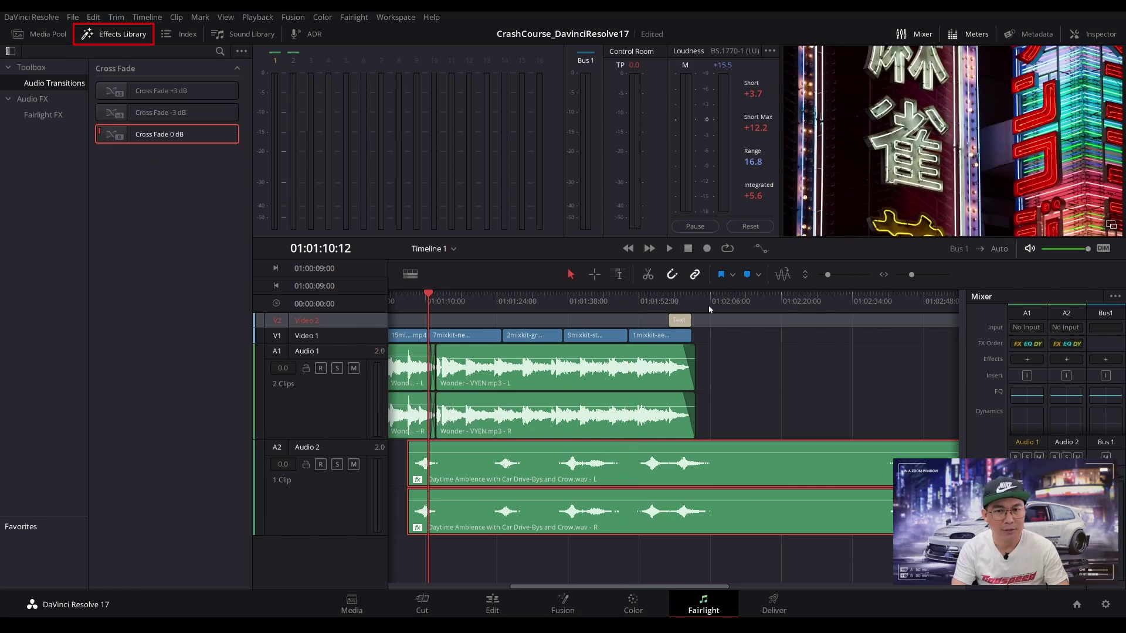
mouse_move(828, 275)
left_mouse_down()
mouse_move(818, 276)
mouse_move(828, 275)
left_mouse_up()
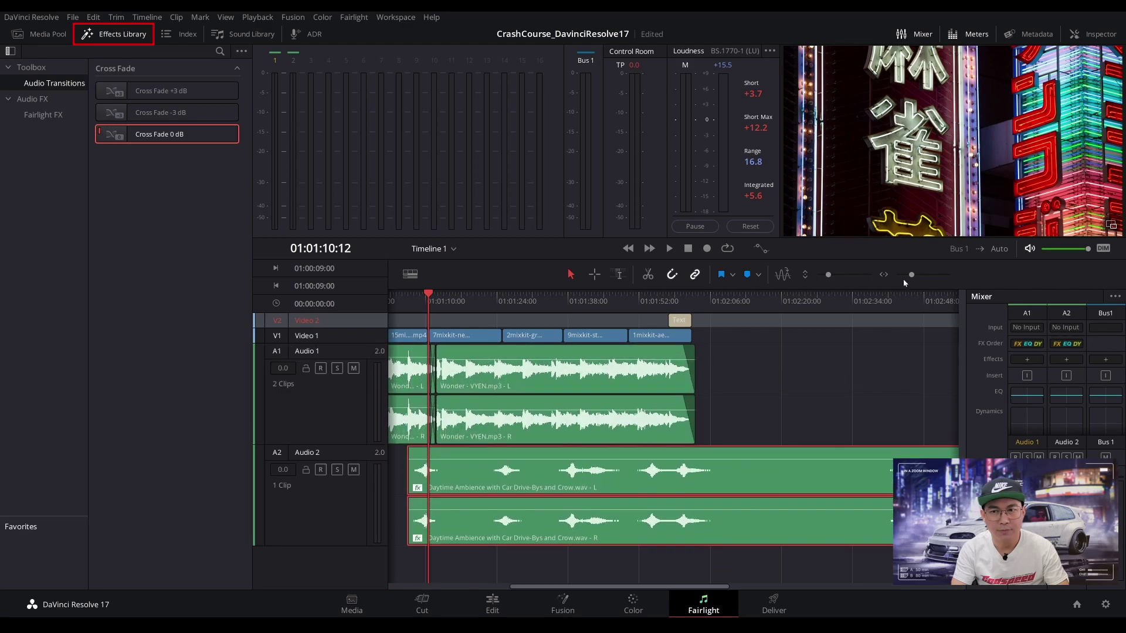
left_click_drag(912, 274, 918, 277)
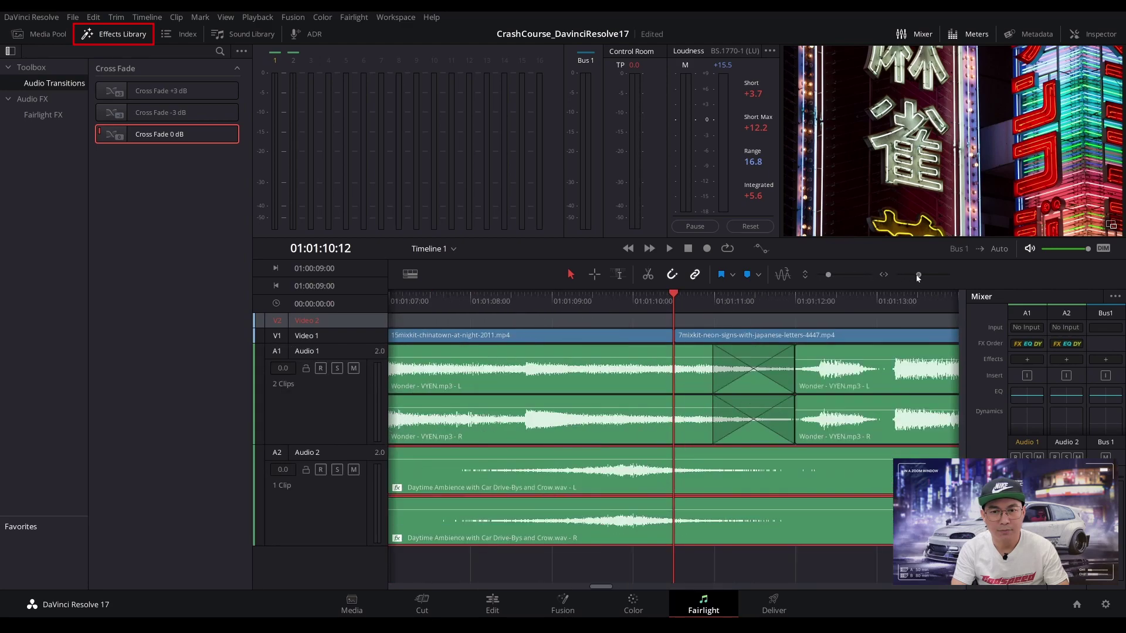
left_click(754, 370)
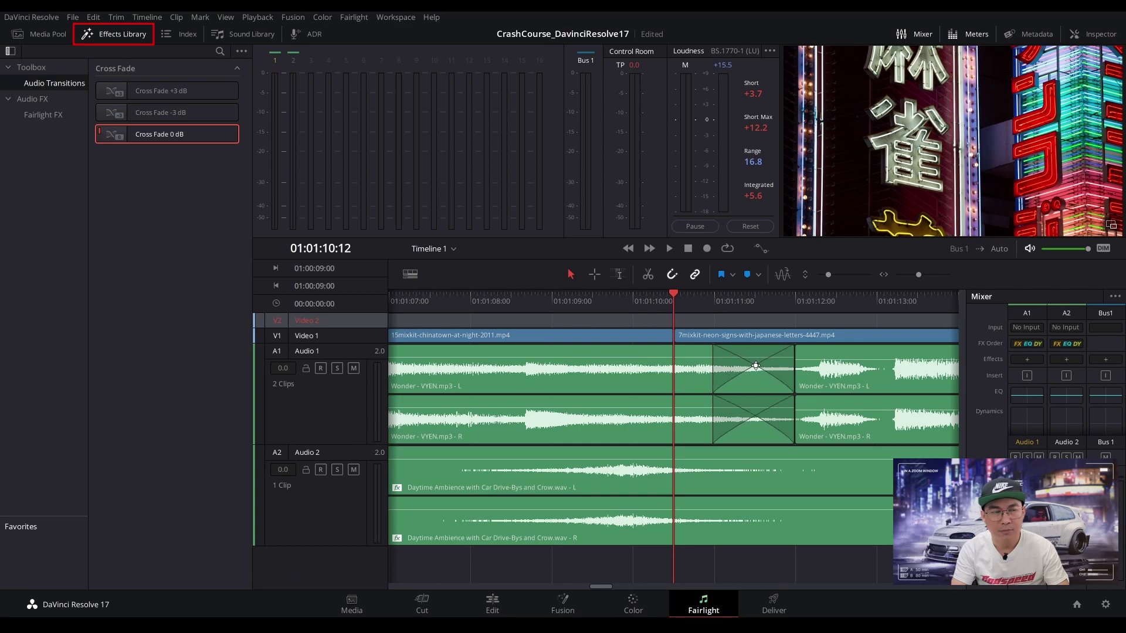
Play across the crossfade between the two music clips from 01:01:10:12, and return the Effects Library to the Fairlight FX list.
left_click(167, 113)
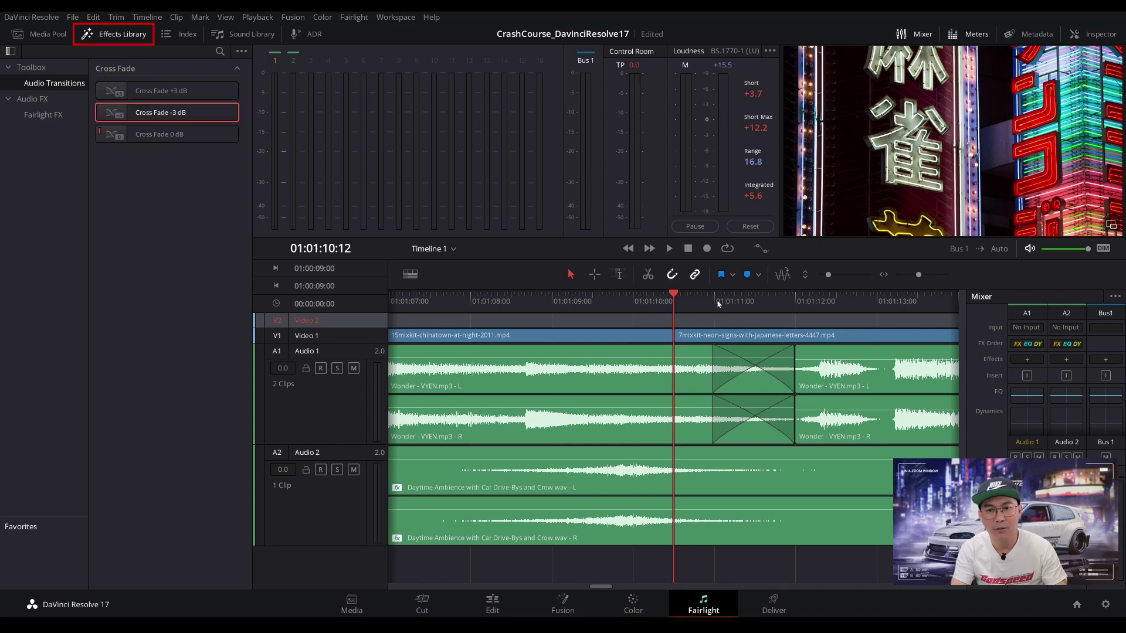
key("space")
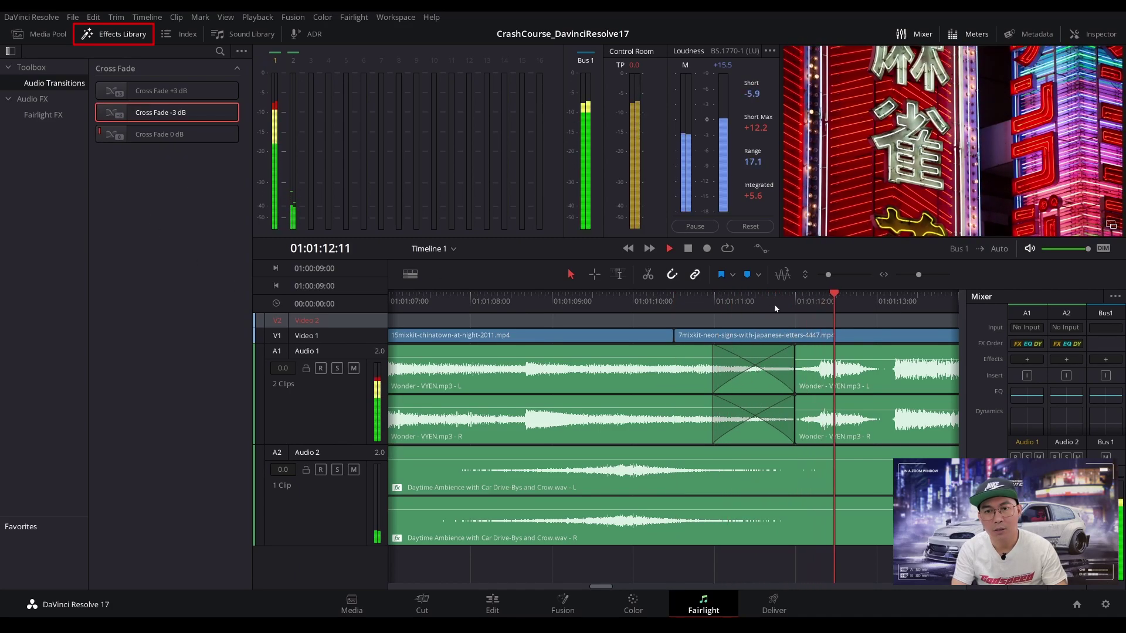
left_click(697, 306)
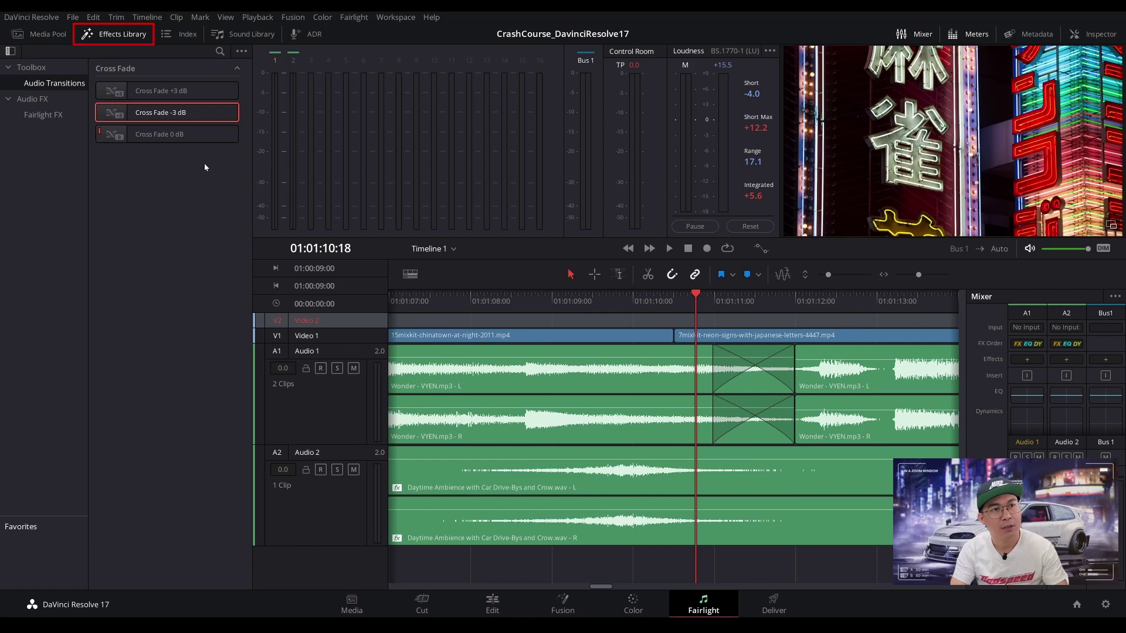
left_click(44, 100)
left_click(51, 119)
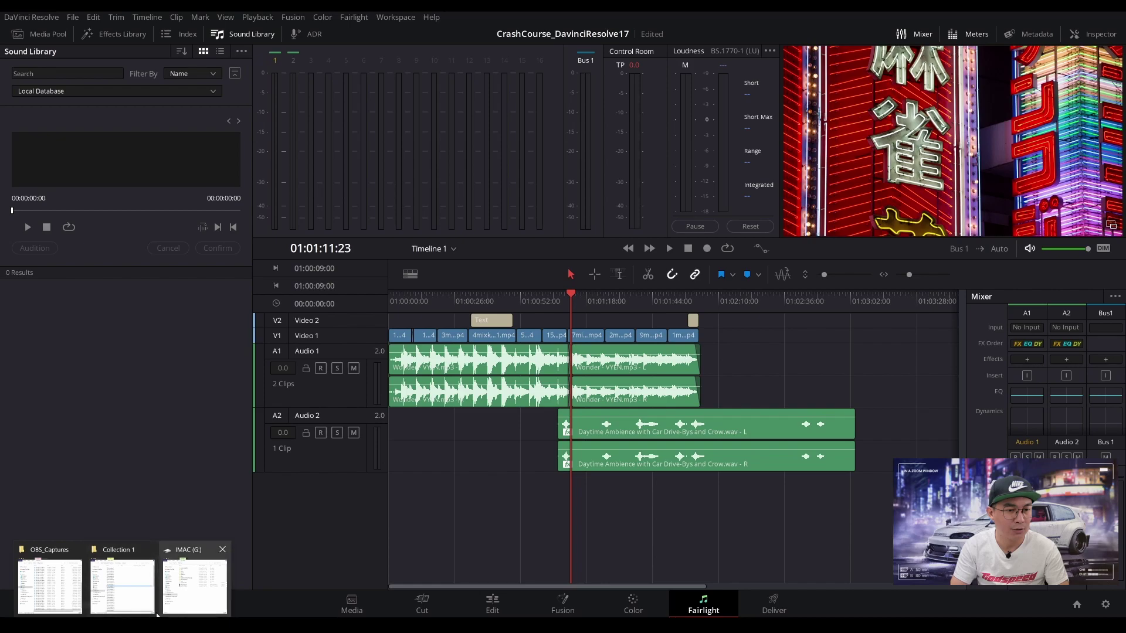
Switch to the File Explorer window showing the Collection 1 folder of Atmosphere sound files.
left_click(121, 585)
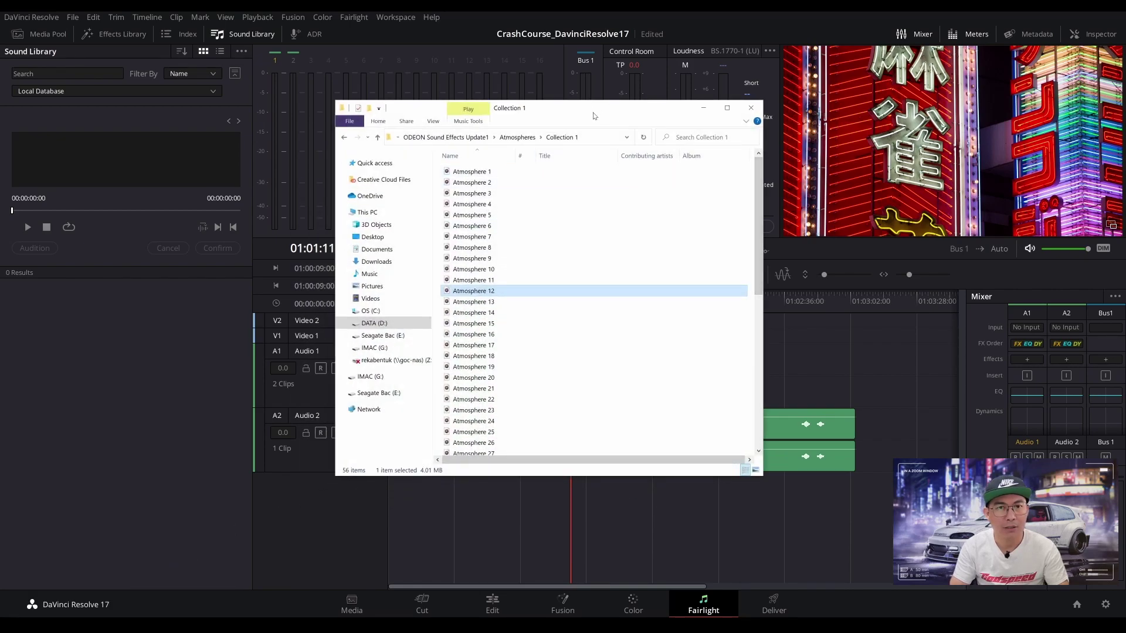
Add the Atmosphere 13 sound file from Collection 1 to a new Audio 3 track, starting at about 01:00:50.
left_click_drag(594, 116, 854, 115)
left_click(714, 302)
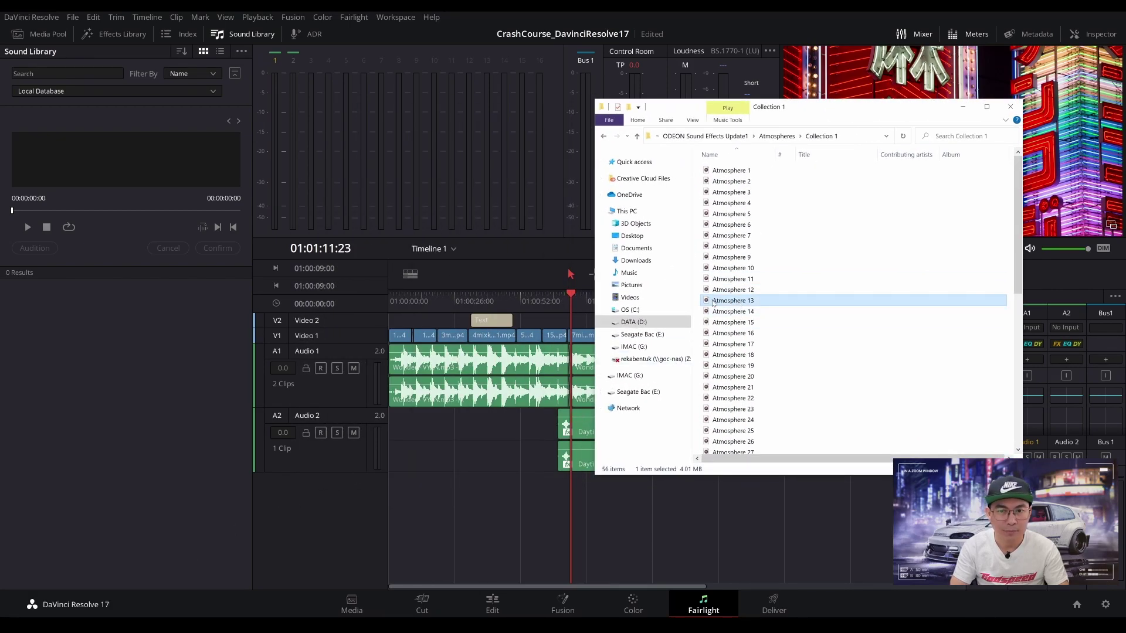
left_click_drag(714, 302, 517, 527)
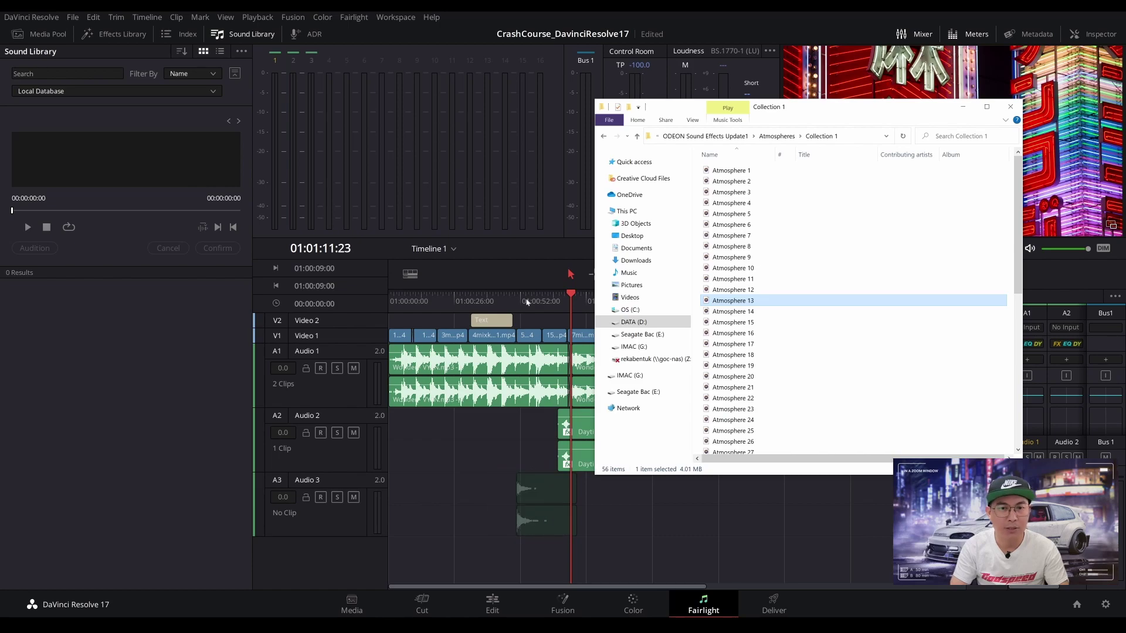
Put away the file window and play the timeline from 01:00:50:12 to hear the Atmosphere 13 clip.
left_click(527, 311)
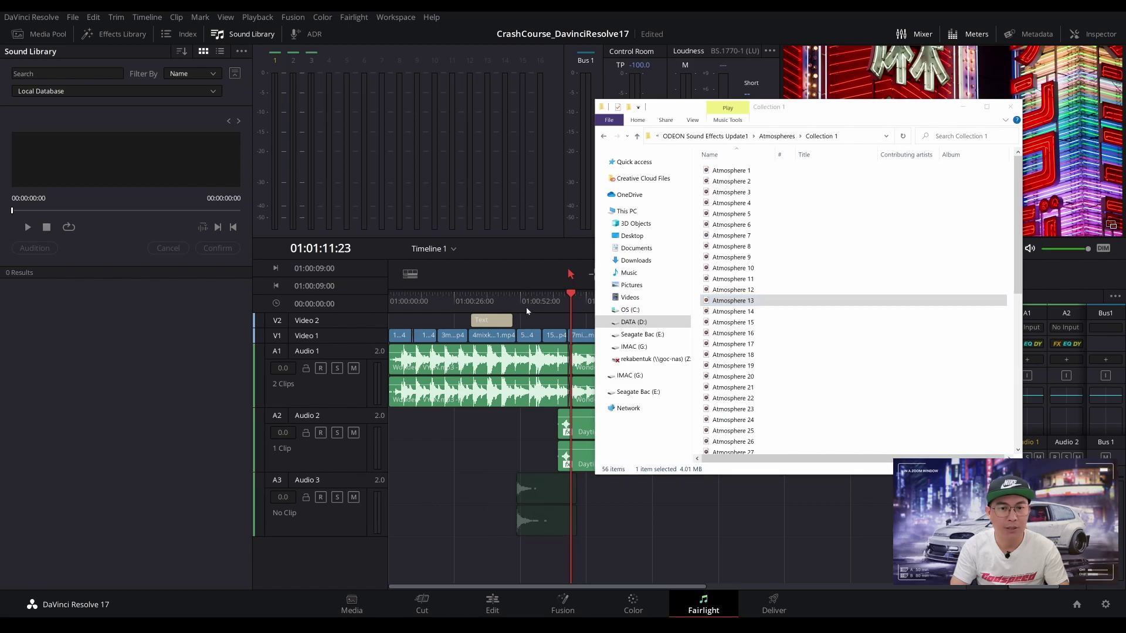
left_click(966, 109)
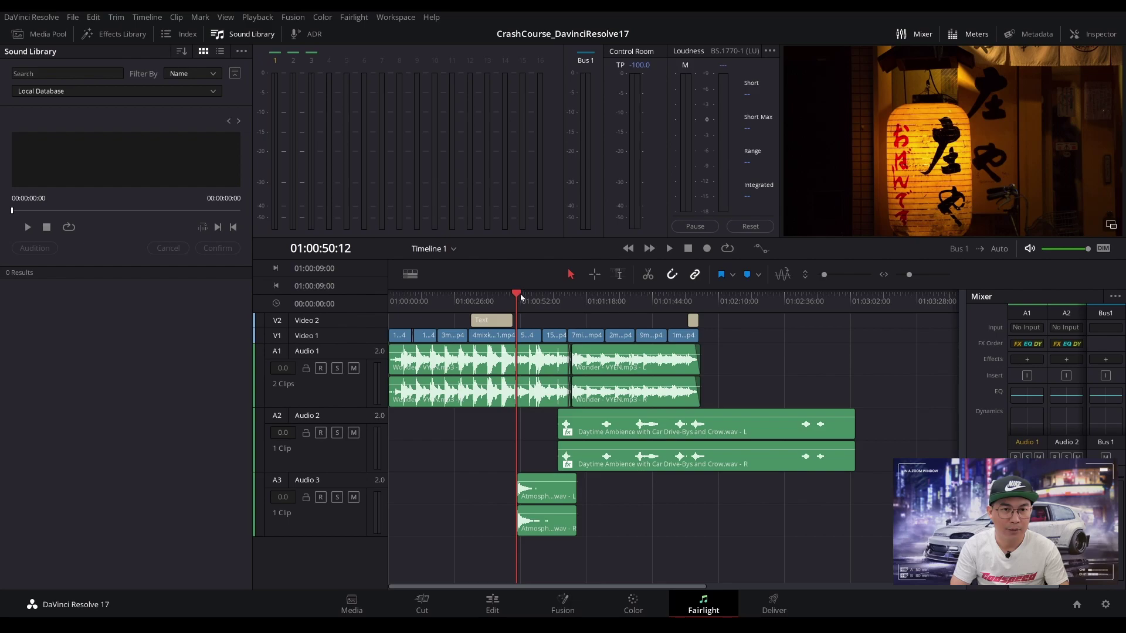
key("space")
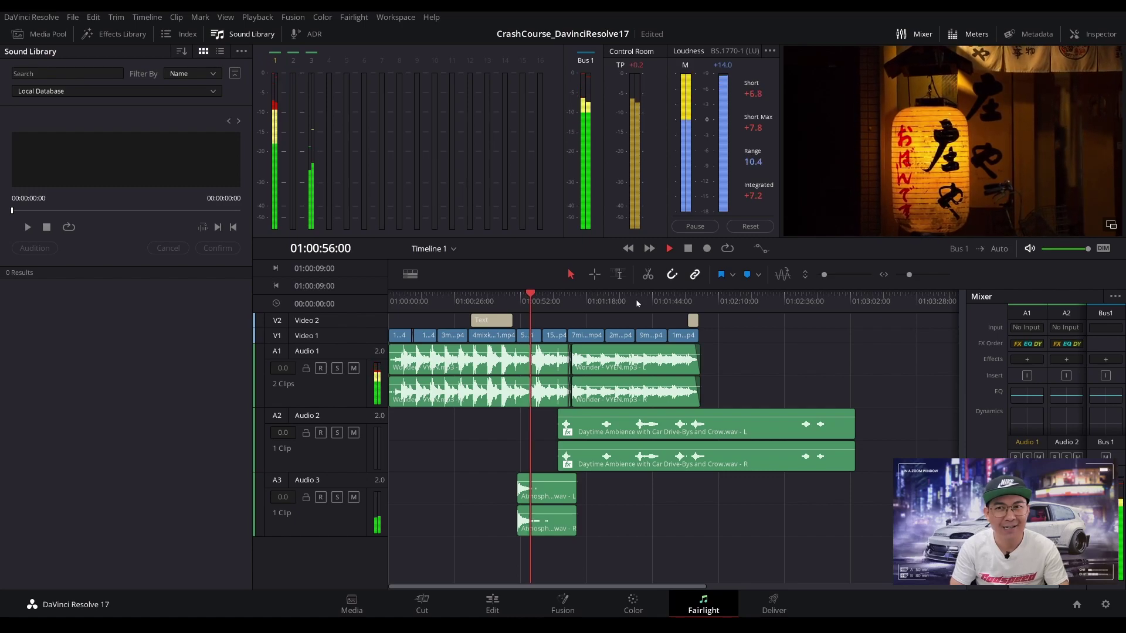
key("space")
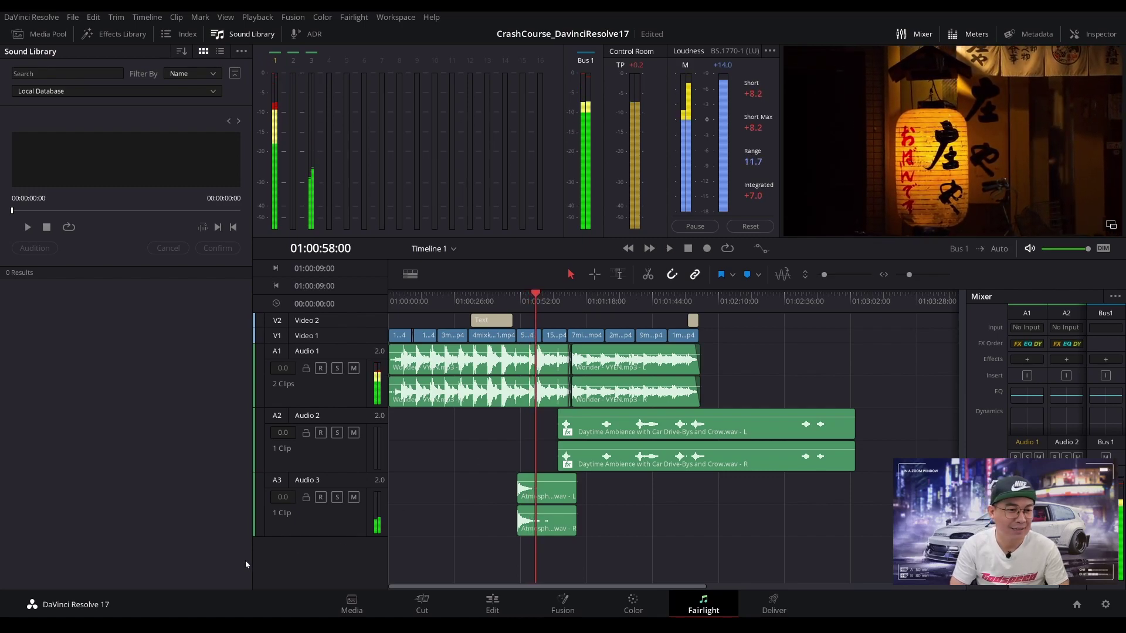
Add Atmosphere33 from the Collection 2 folder to Audio 3, ahead of the existing Atmosphere clip.
mouse_move(122, 625)
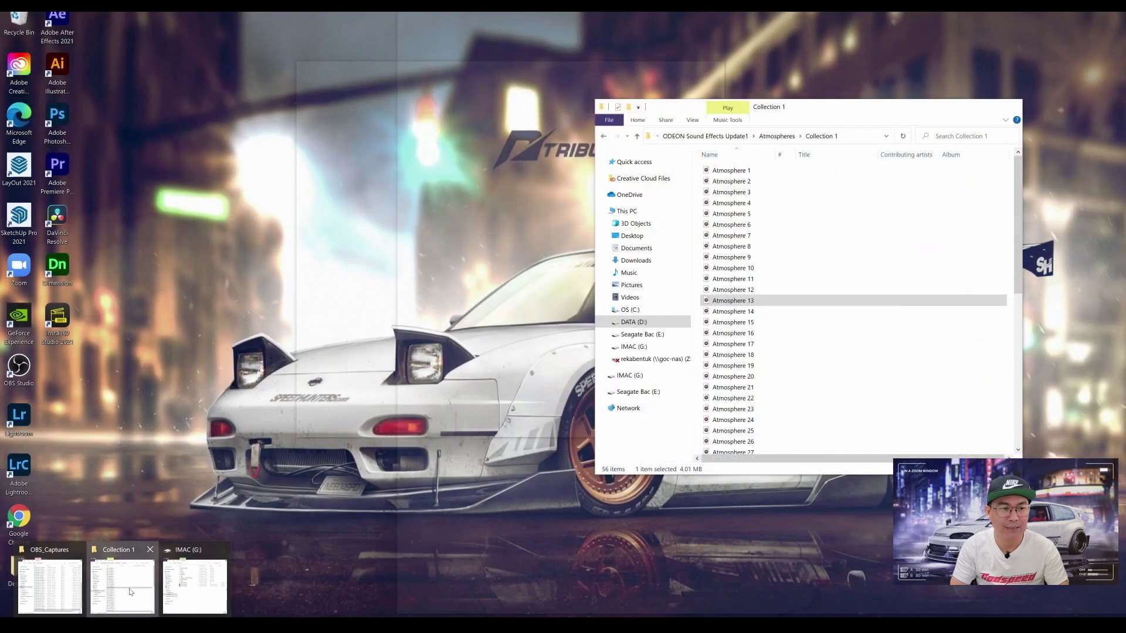
left_click(122, 587)
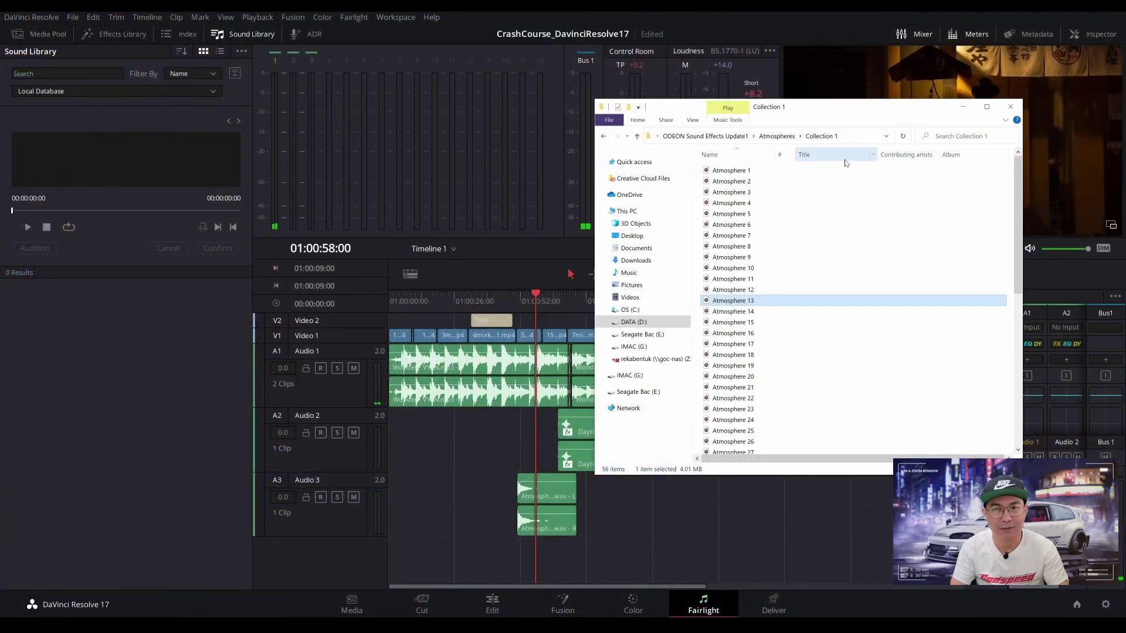
left_click(779, 136)
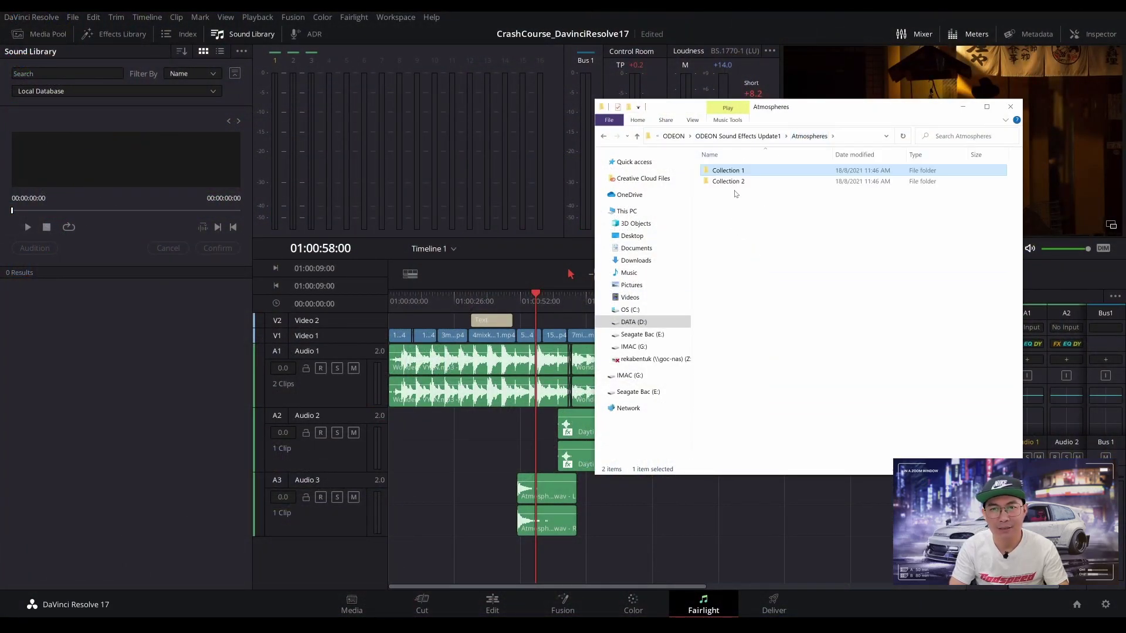
double_click(729, 182)
scroll(738, 352, "down", 4)
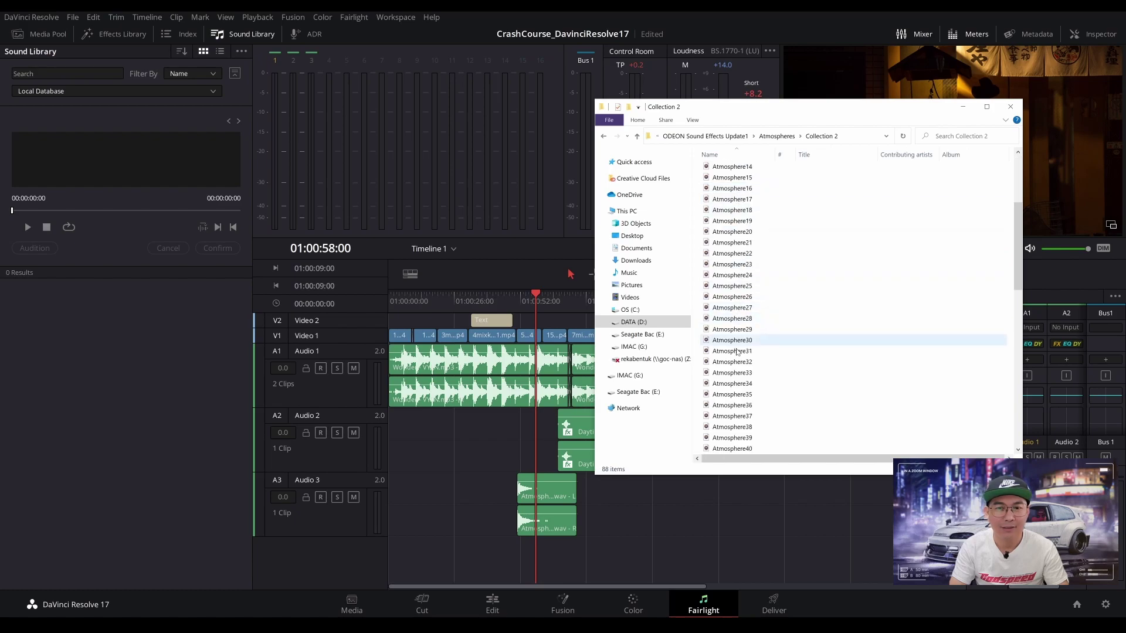
left_click_drag(733, 373, 460, 519)
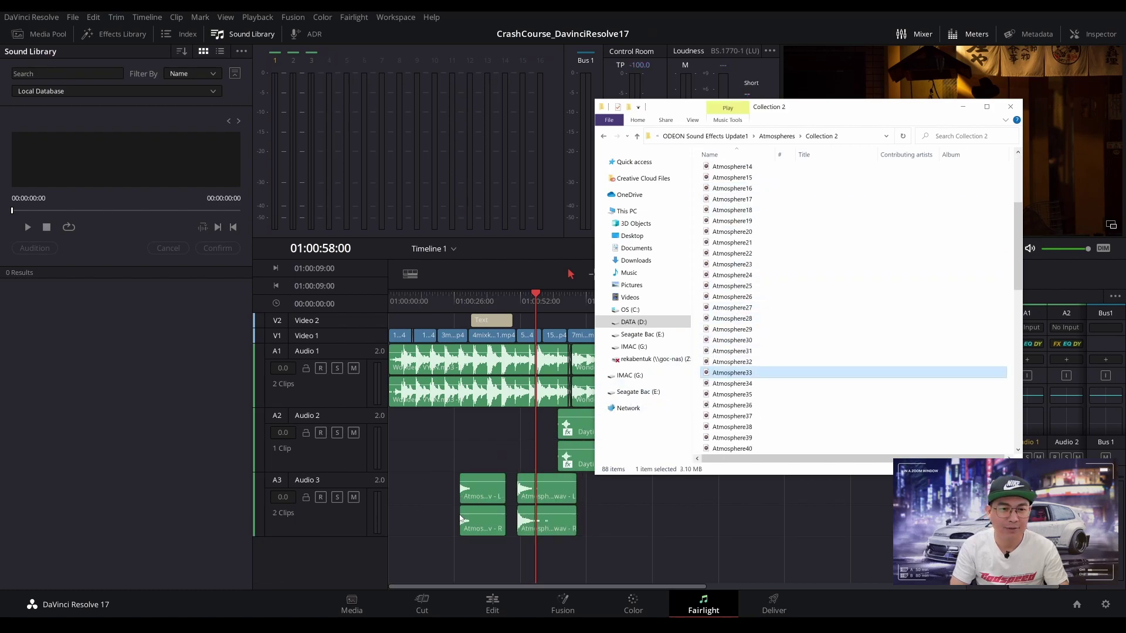
Play the timeline from just before the Atmosphere33 clip on Audio 3 to hear it with the music.
left_click(471, 301)
key("space")
left_click(456, 301)
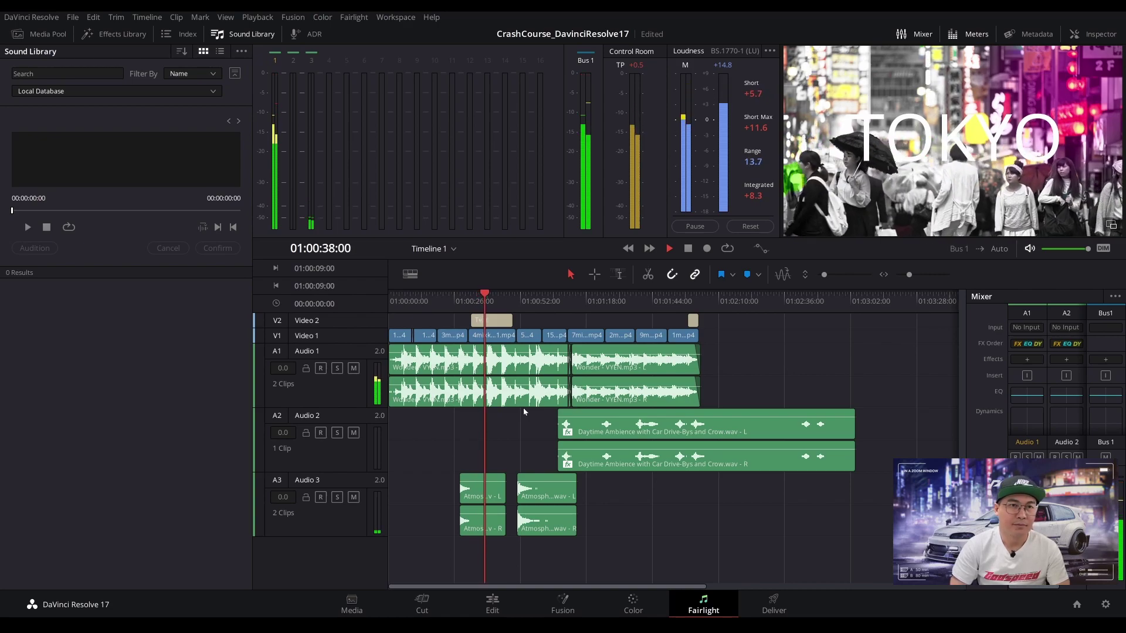
key("space")
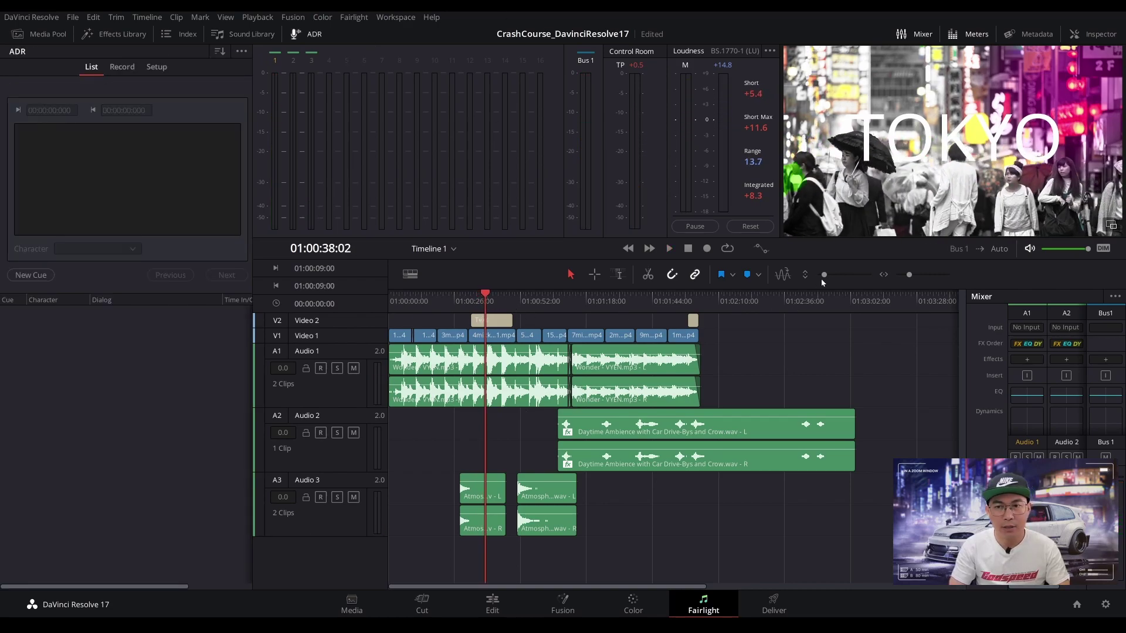
Increase the track height slightly and set the clip color of the first Wonder clip on Audio 1 to Apricot.
left_click_drag(826, 276, 827, 277)
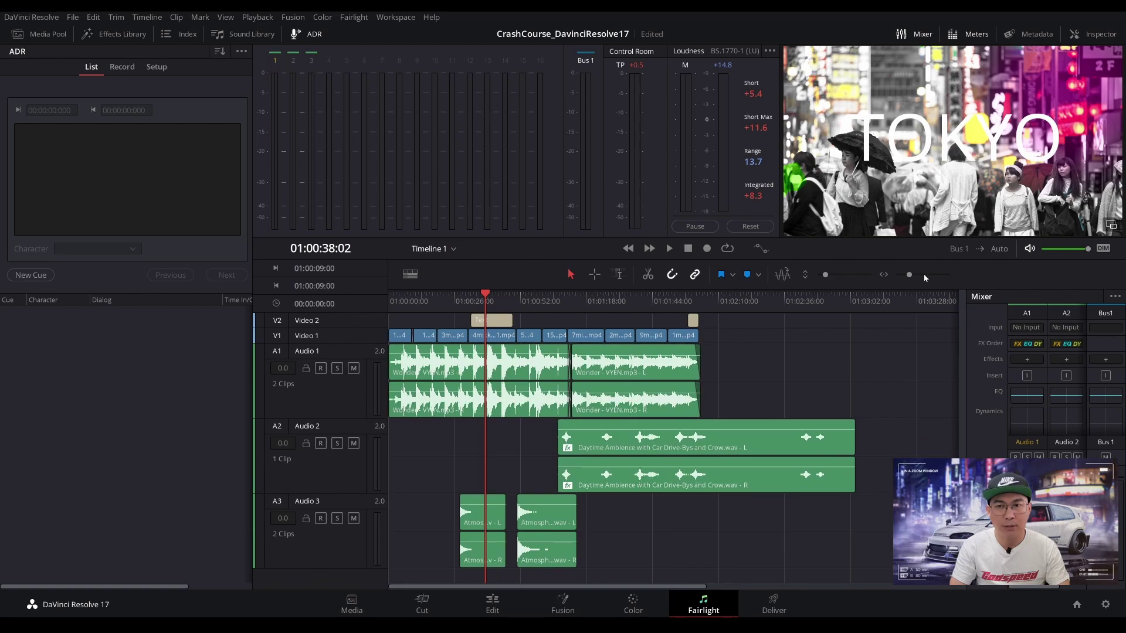
left_click_drag(910, 275, 910, 275)
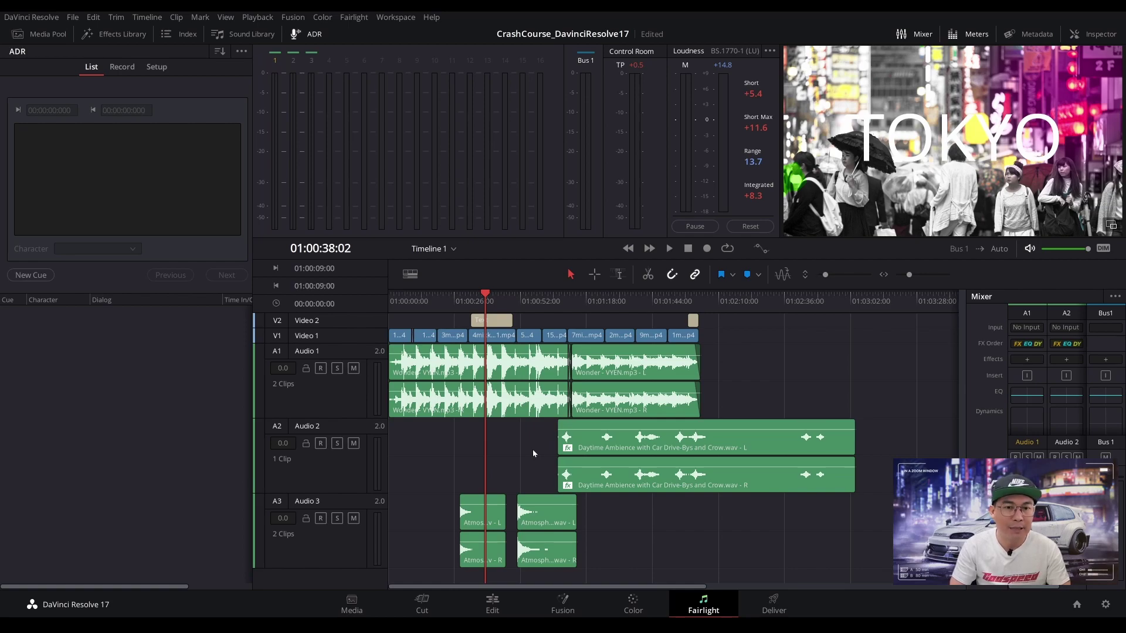
left_click(498, 392)
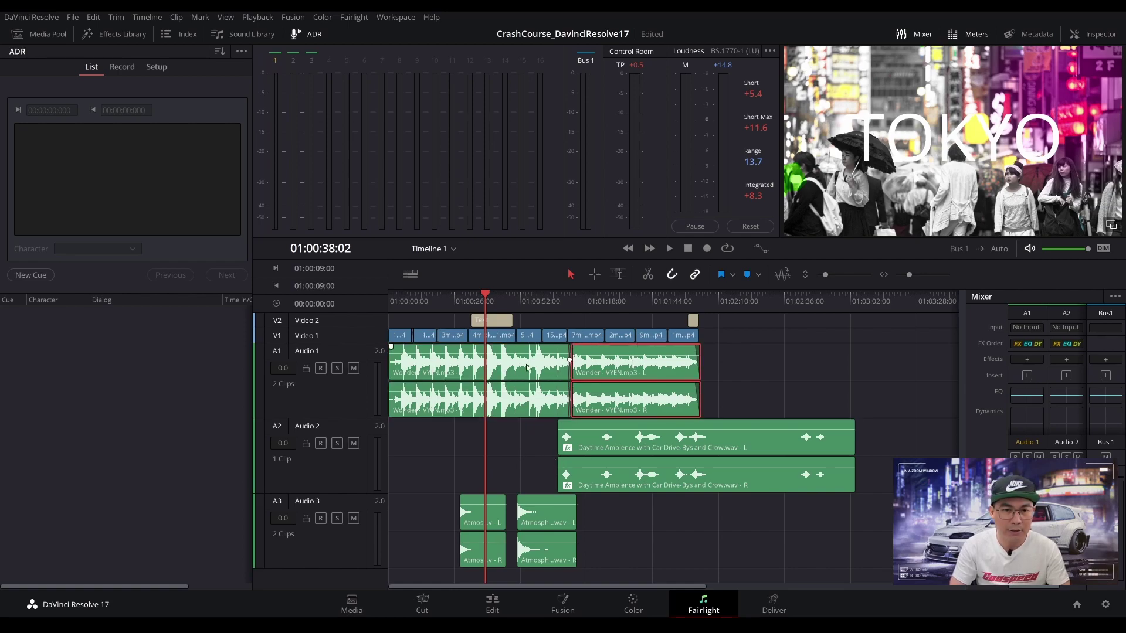
right_click(503, 400)
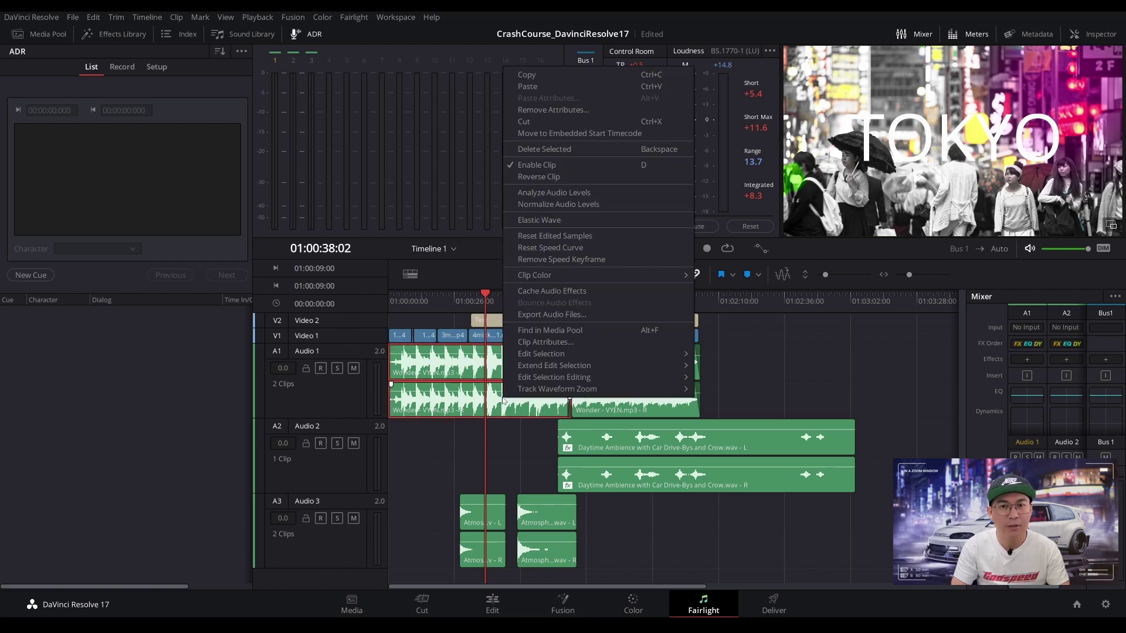
mouse_move(557, 280)
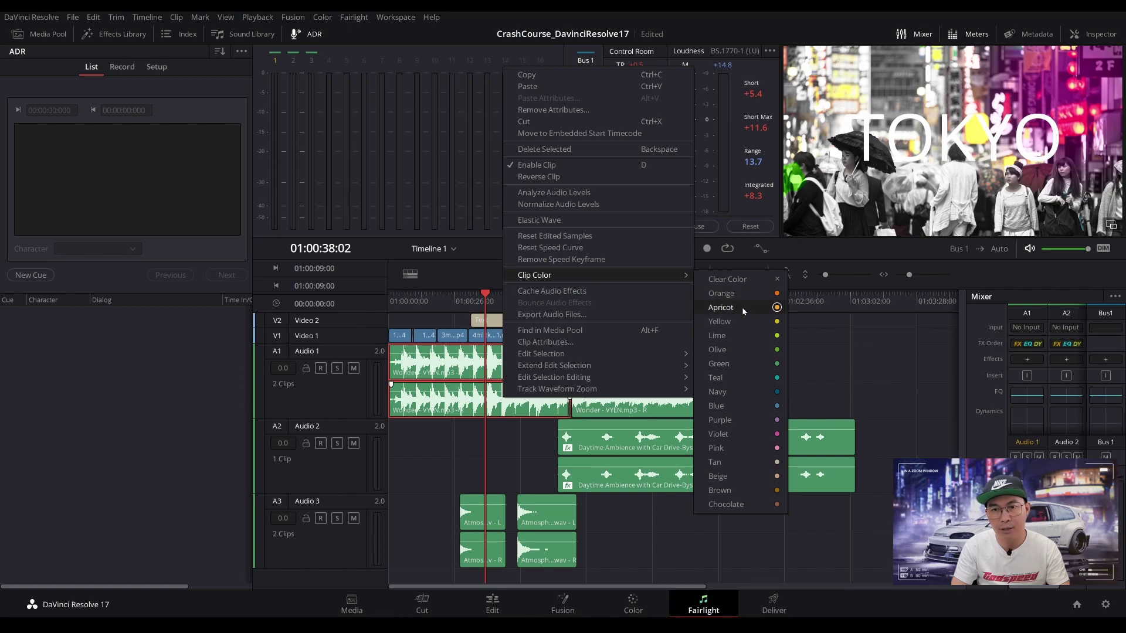
left_click(722, 308)
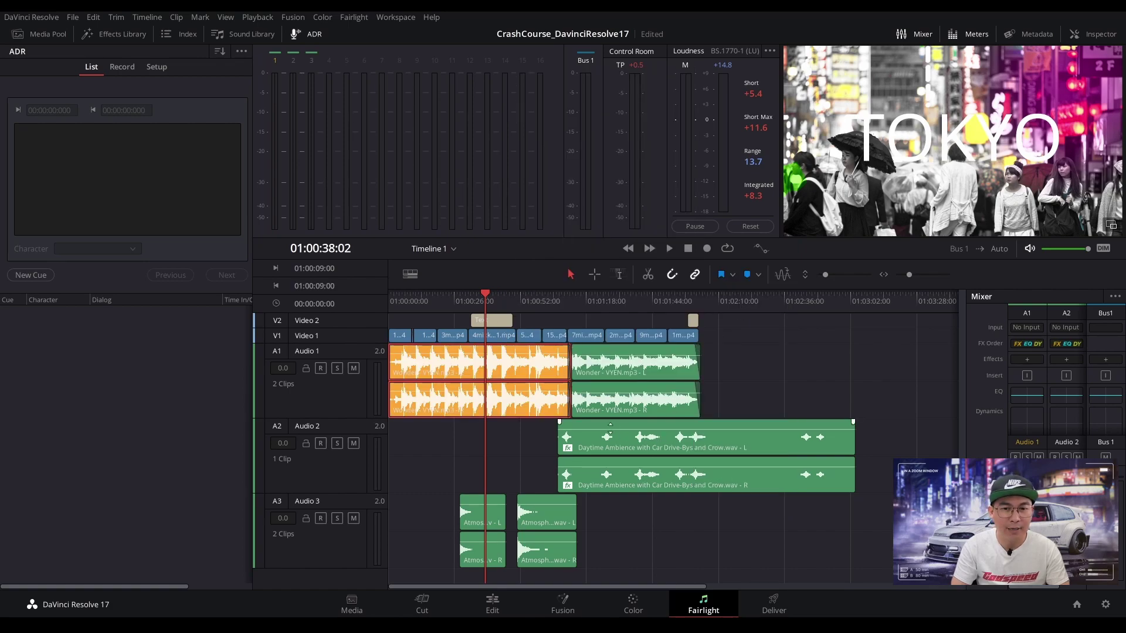
Set the clip color of the Daytime Ambience clip on Audio 2 to Teal.
left_click(623, 446)
right_click(623, 446)
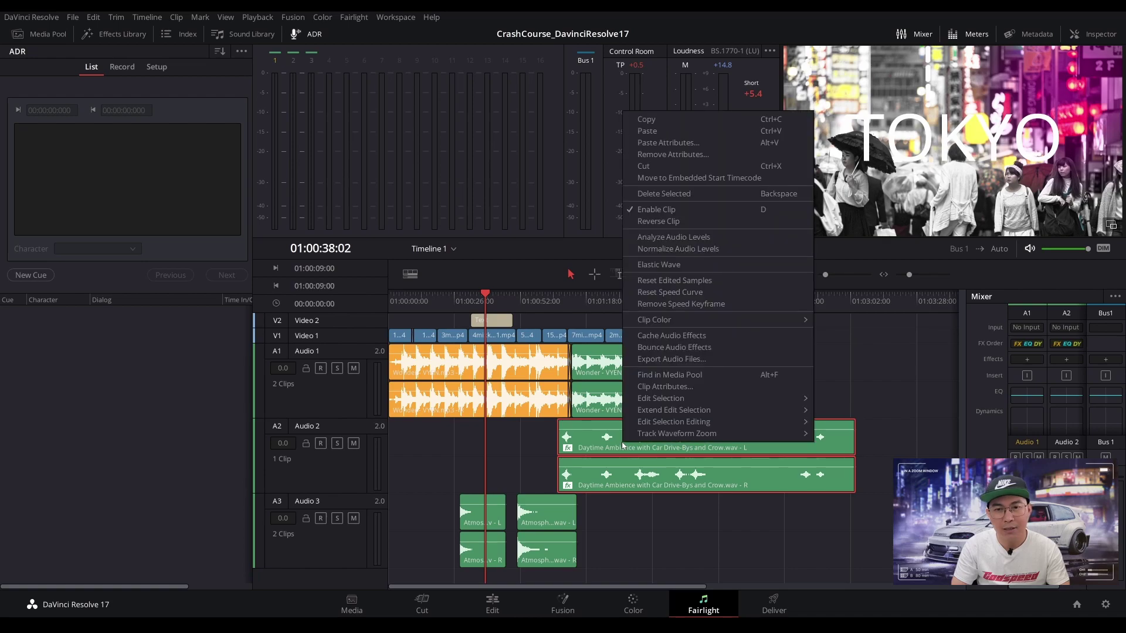
mouse_move(743, 325)
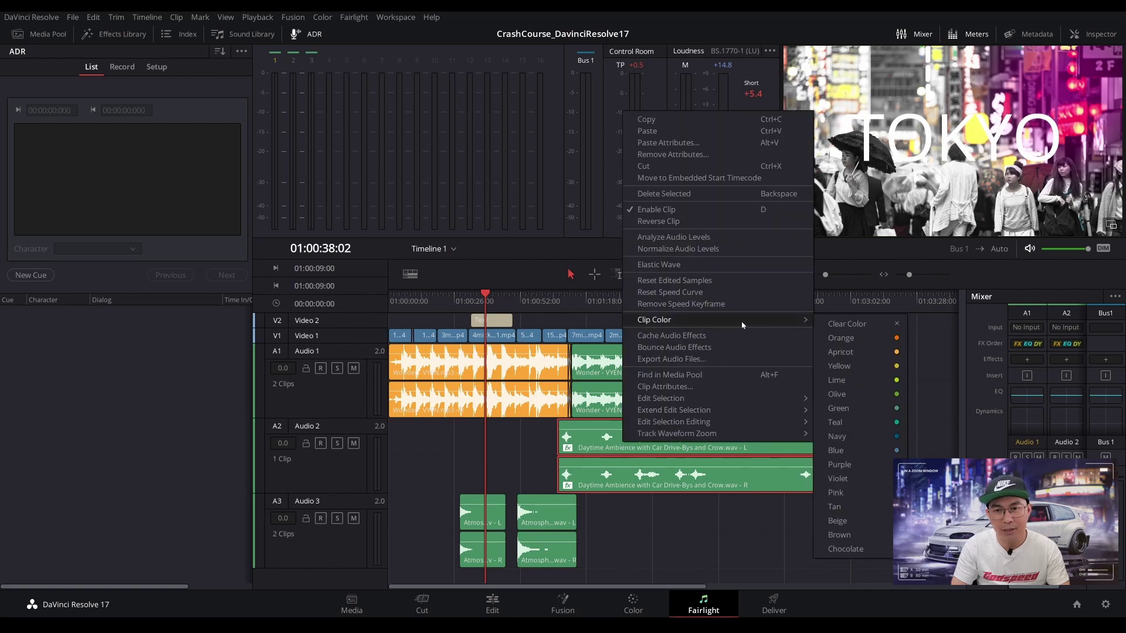
left_click(867, 422)
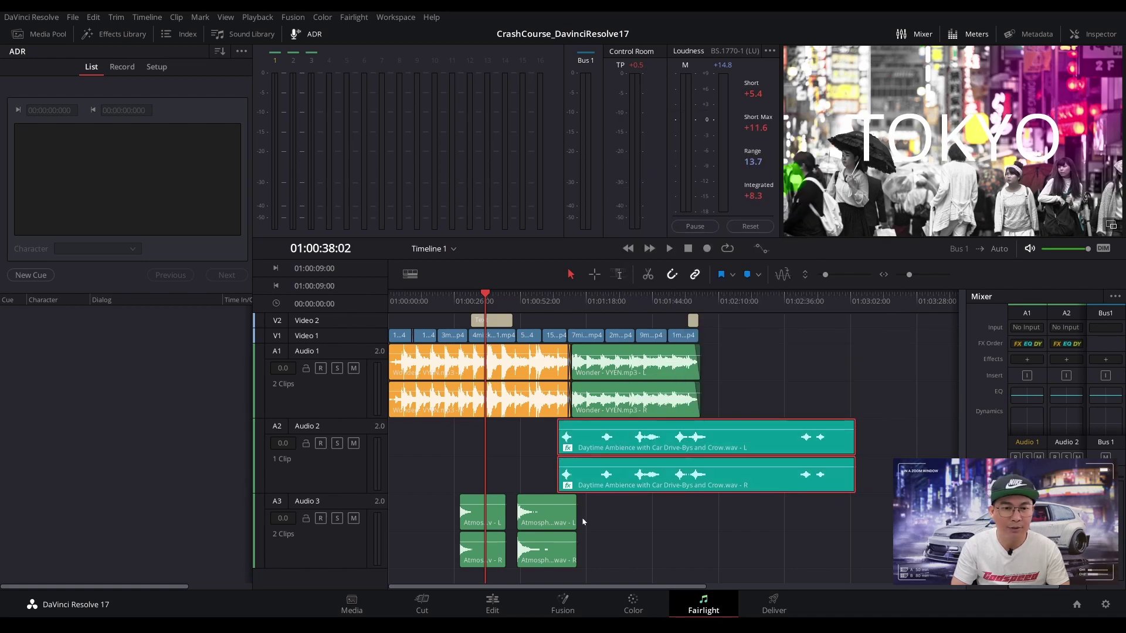
Set the clip color of the second Atmosphere clip on Audio 3 to Pink.
left_click(541, 512)
right_click(540, 513)
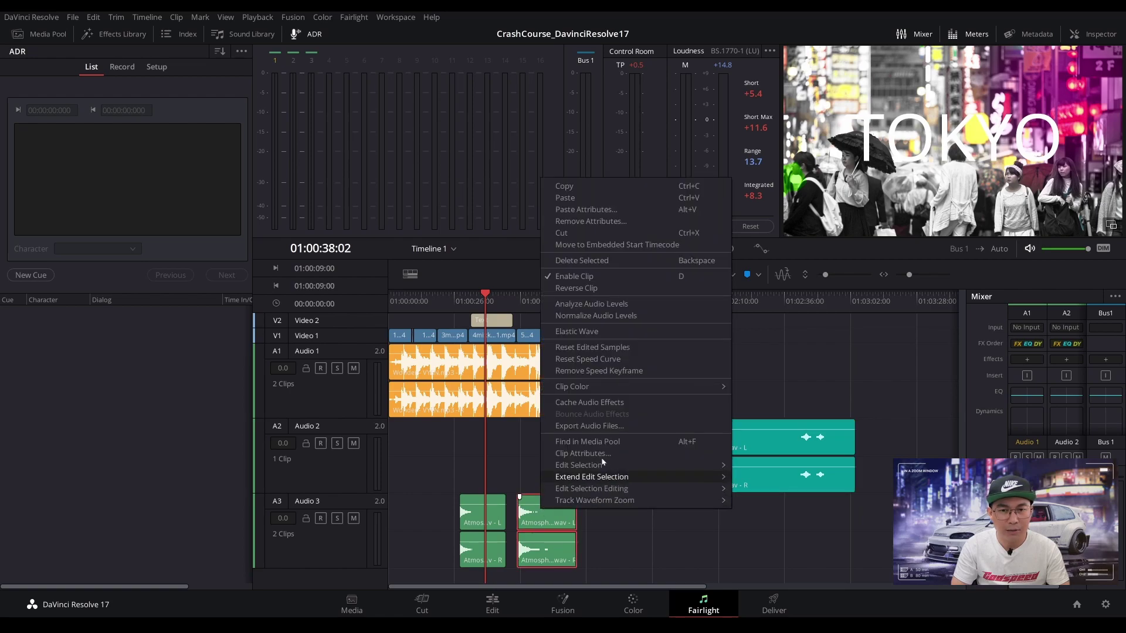
mouse_move(639, 392)
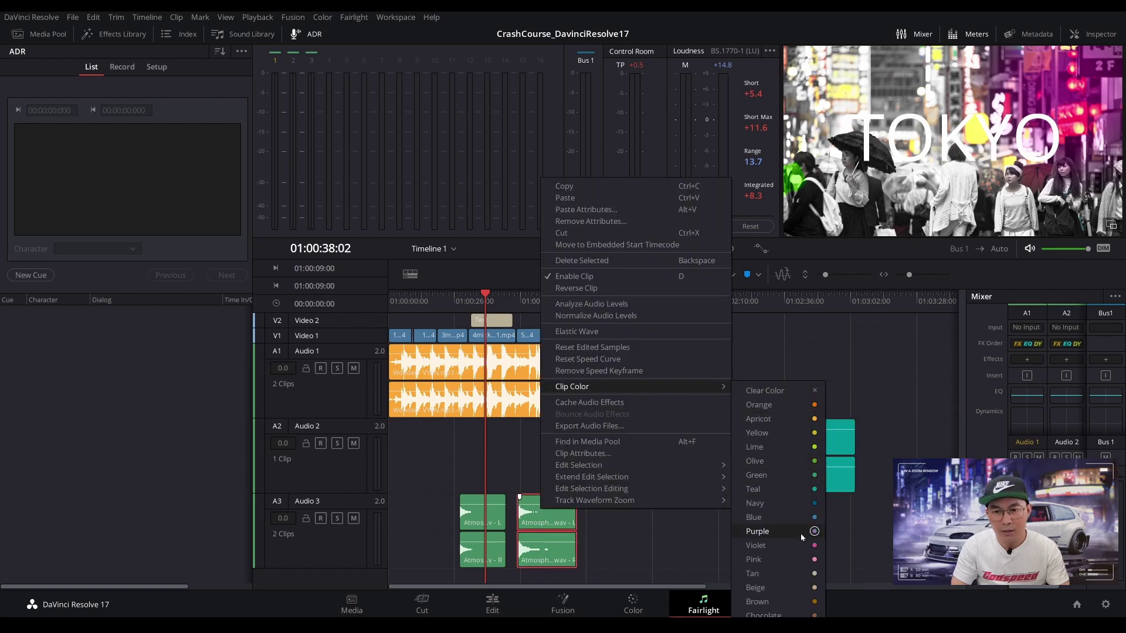
left_click(786, 559)
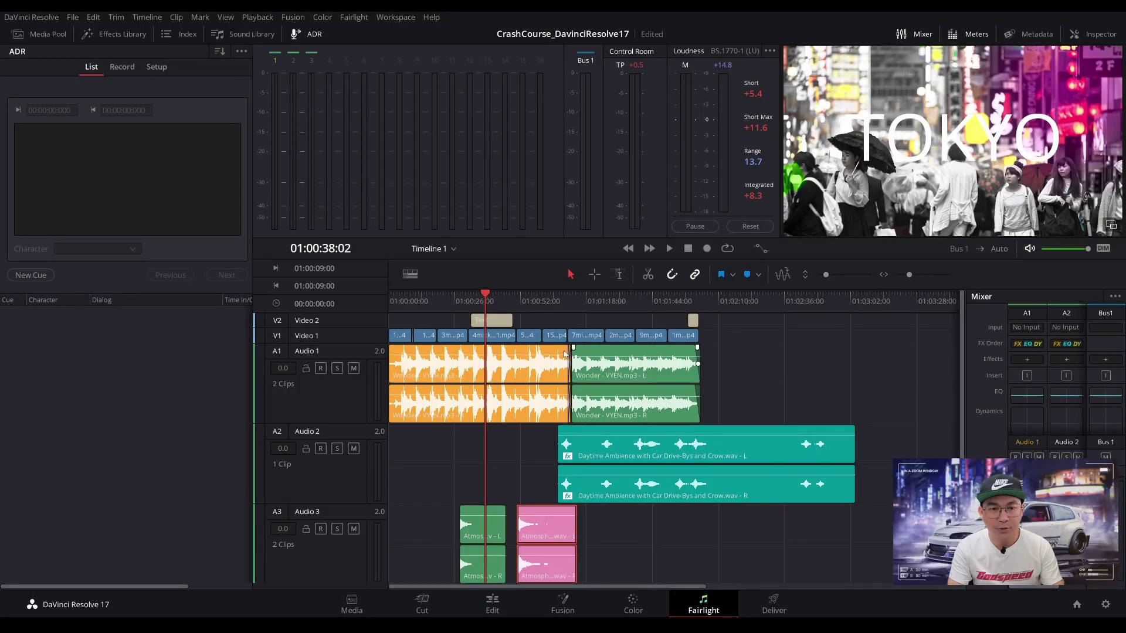
Mute Audio 1 and move the Daytime Ambience clip earlier so it starts shortly before the playhead at 01:01:00:11.
left_click(542, 304)
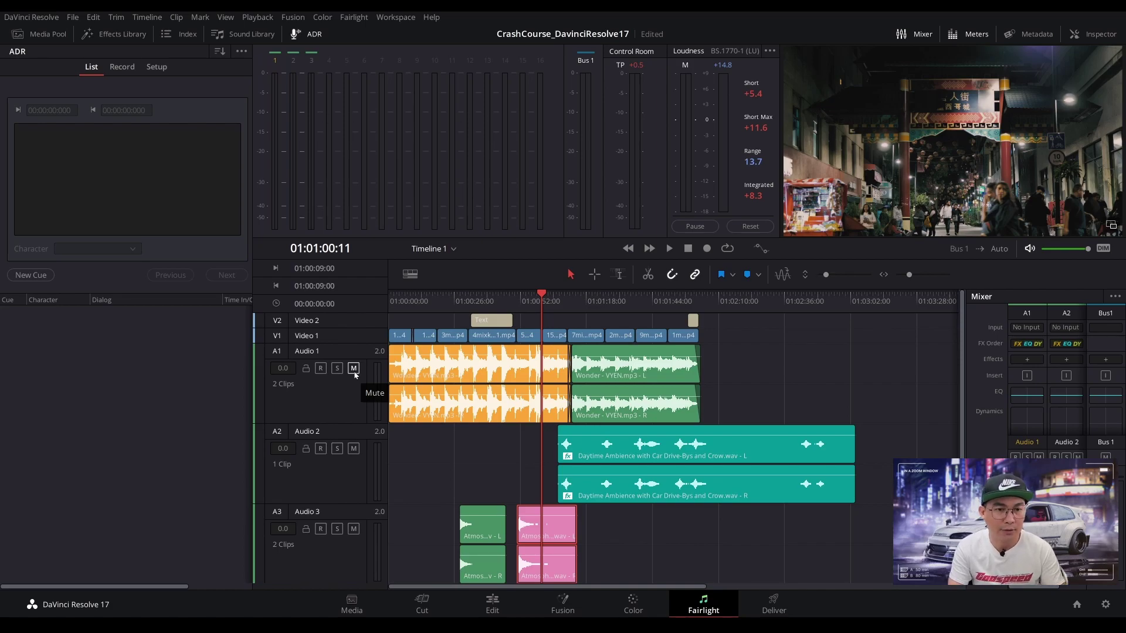
left_click(353, 368)
key("ctrl+z")
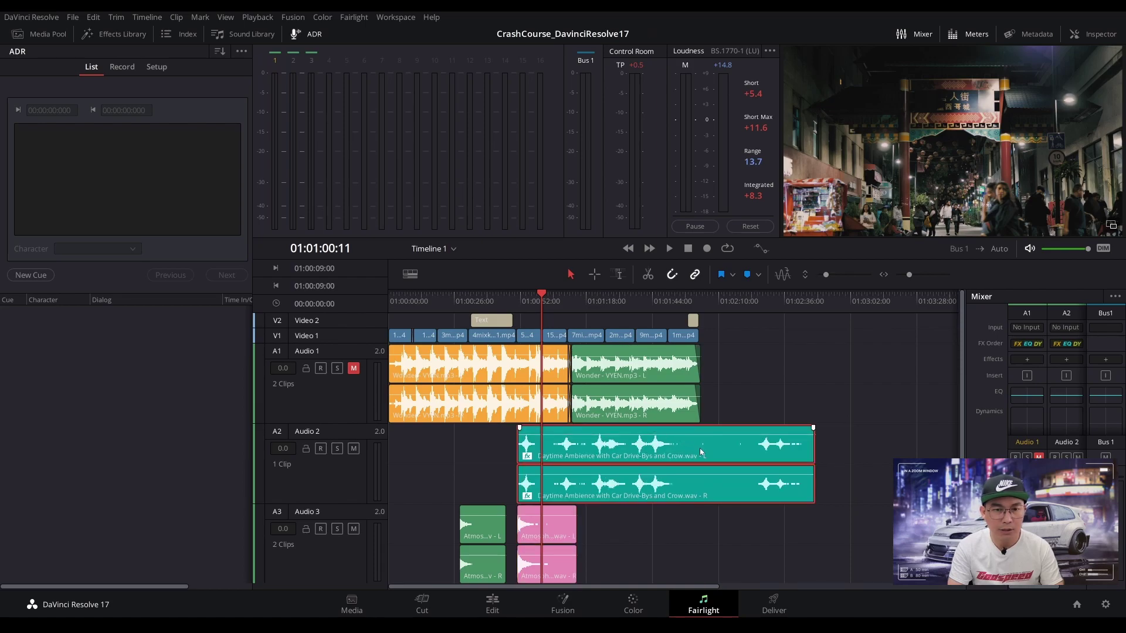
left_click_drag(699, 449, 713, 452)
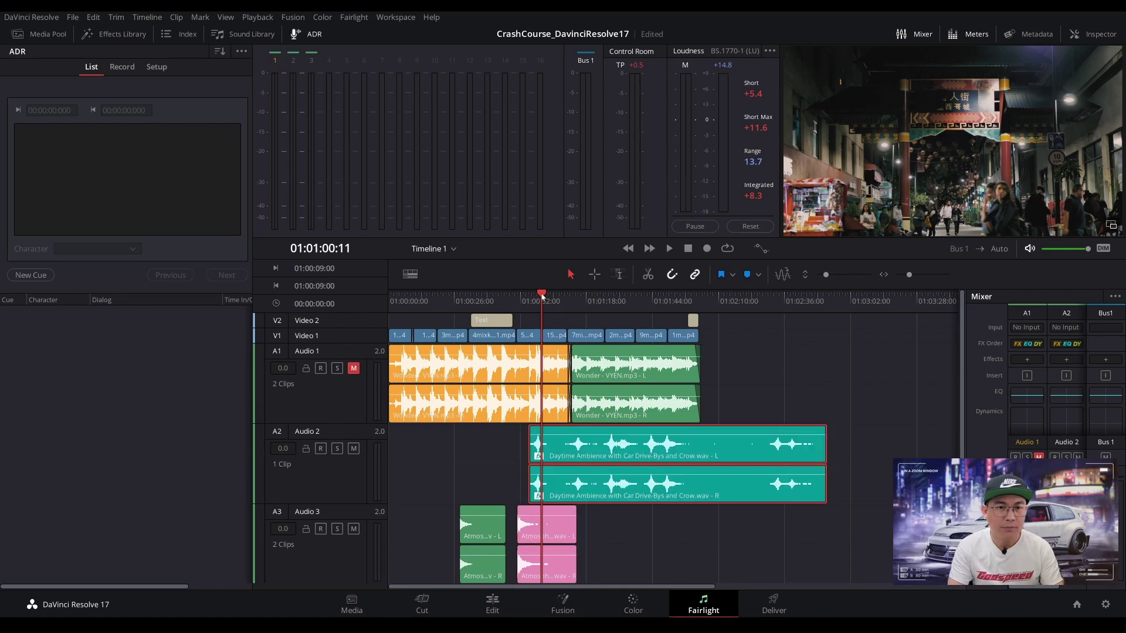
Play the overlapping ambience clips on Audio 2 and Audio 3 with the music muted.
left_click(534, 296)
key("space")
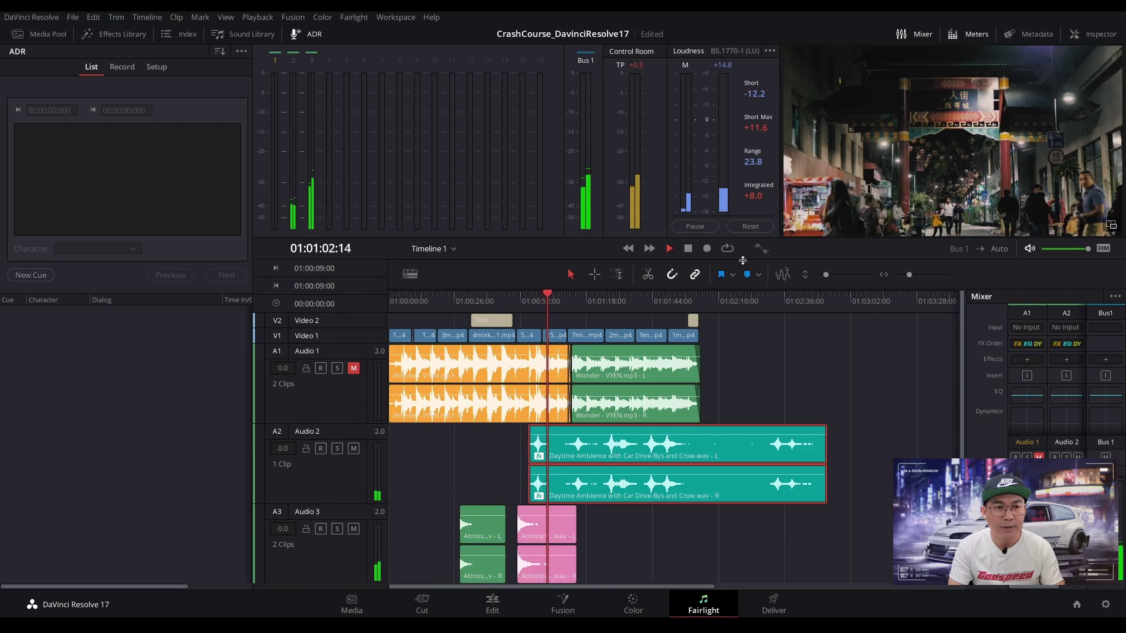
key("space")
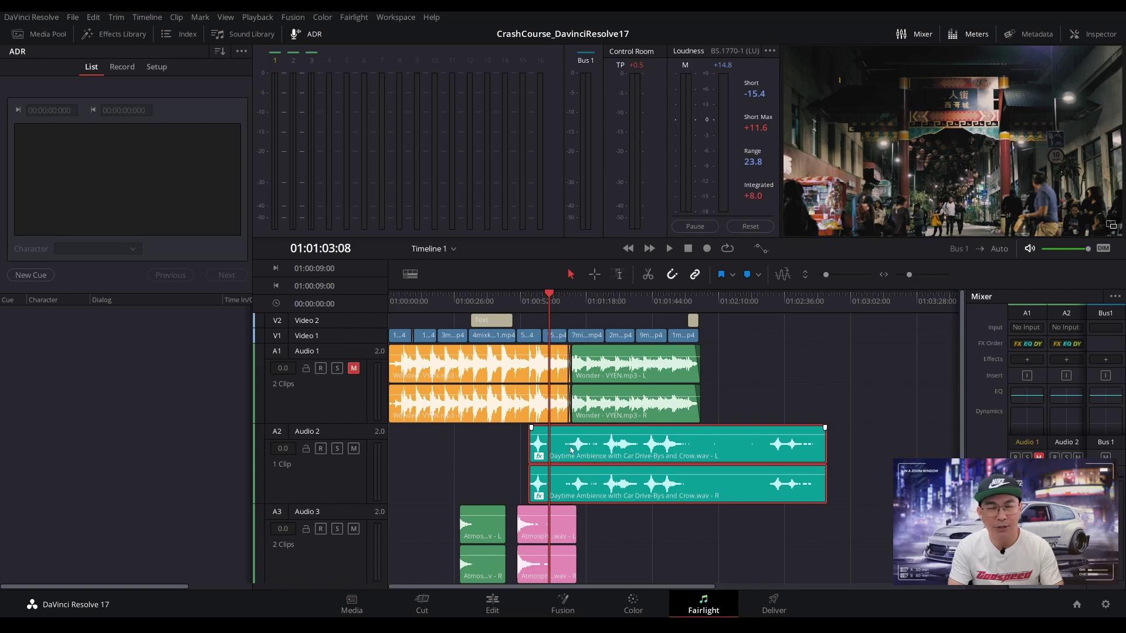
Solo and unmute Audio 1, and play the timeline to hear only the music.
left_click(338, 369)
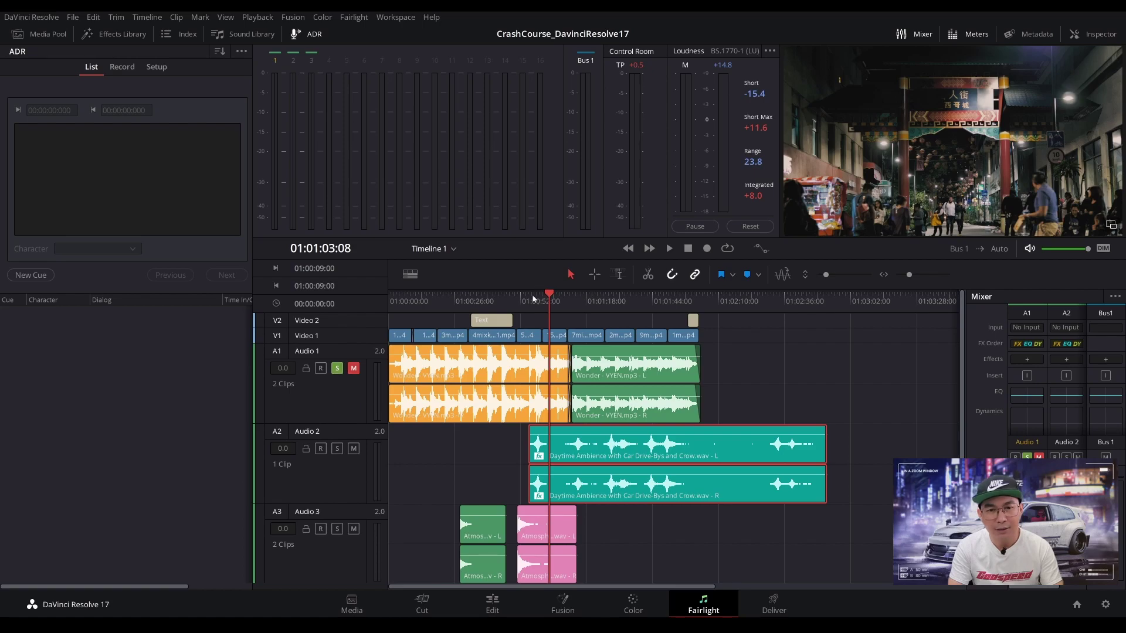
left_click(540, 300)
key("space")
left_click(354, 369)
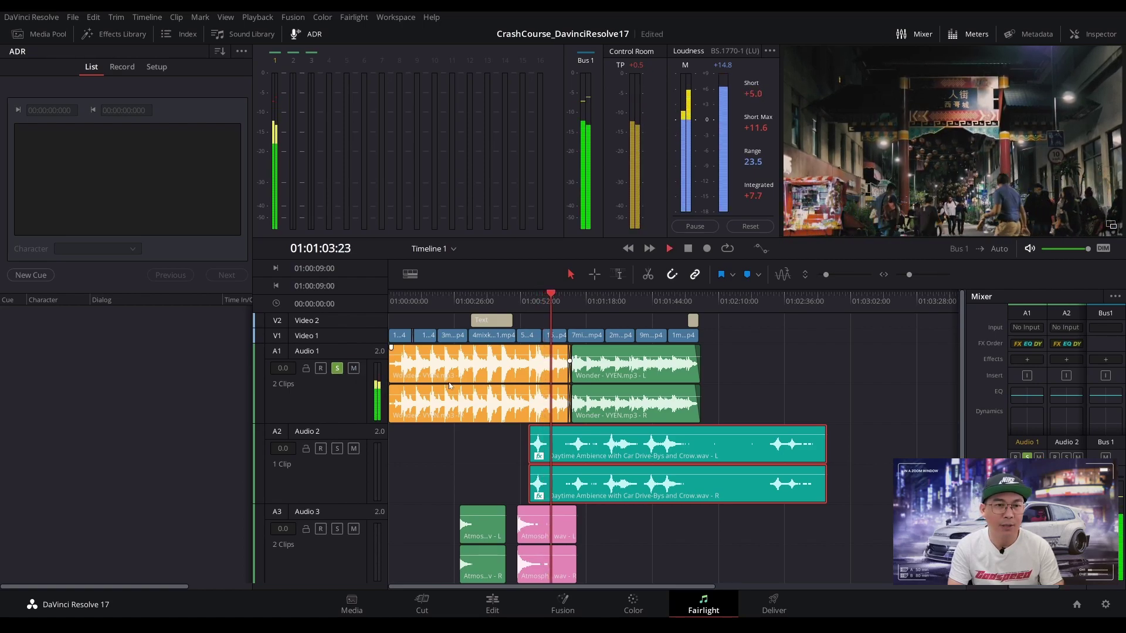
key("space")
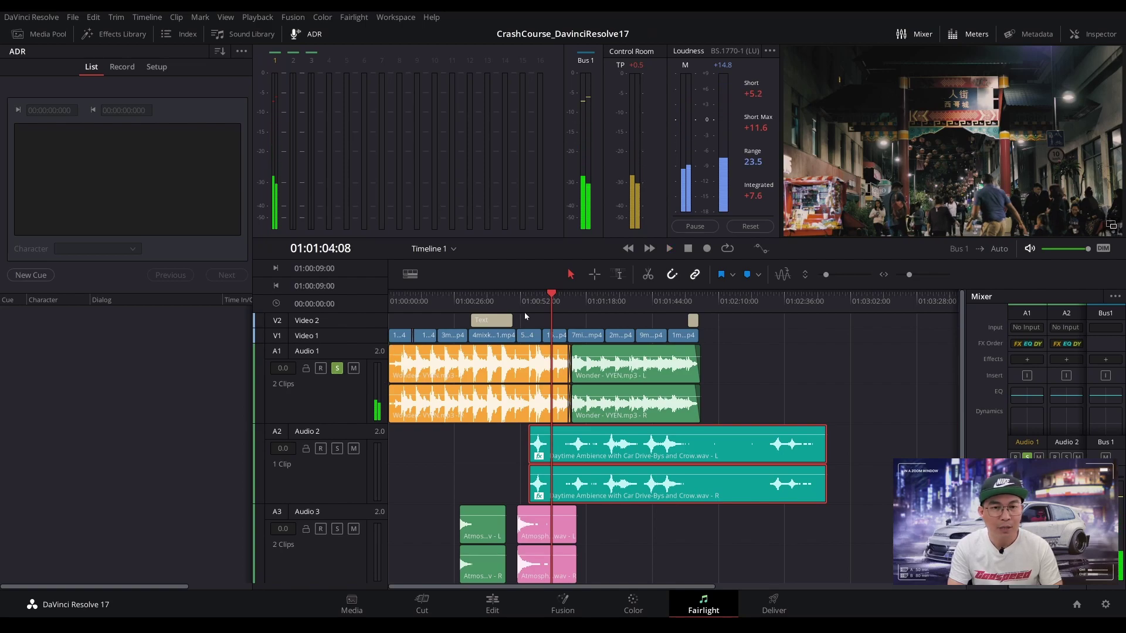
Play the soloed music on Audio 1 from 01:00:49:04.
left_click(514, 312)
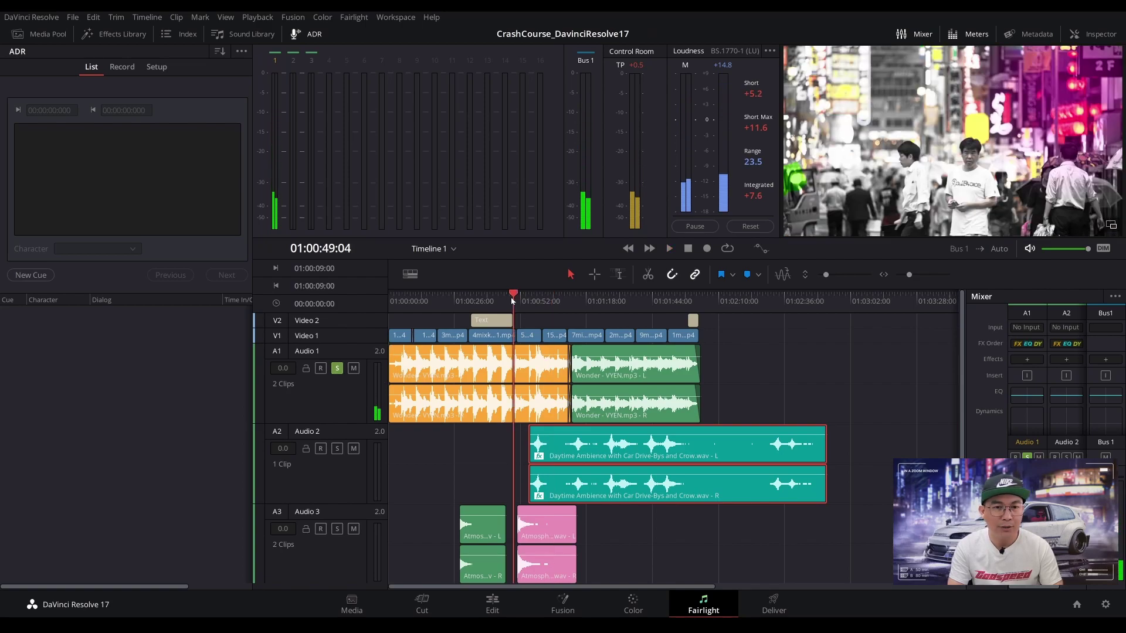
left_click(519, 370)
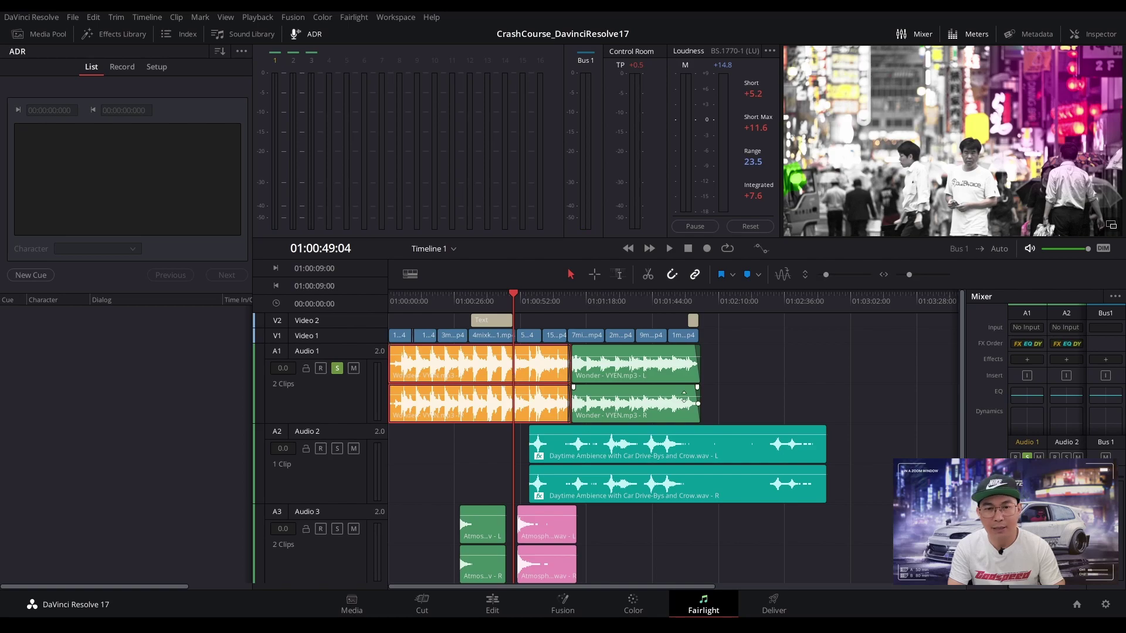
key("space")
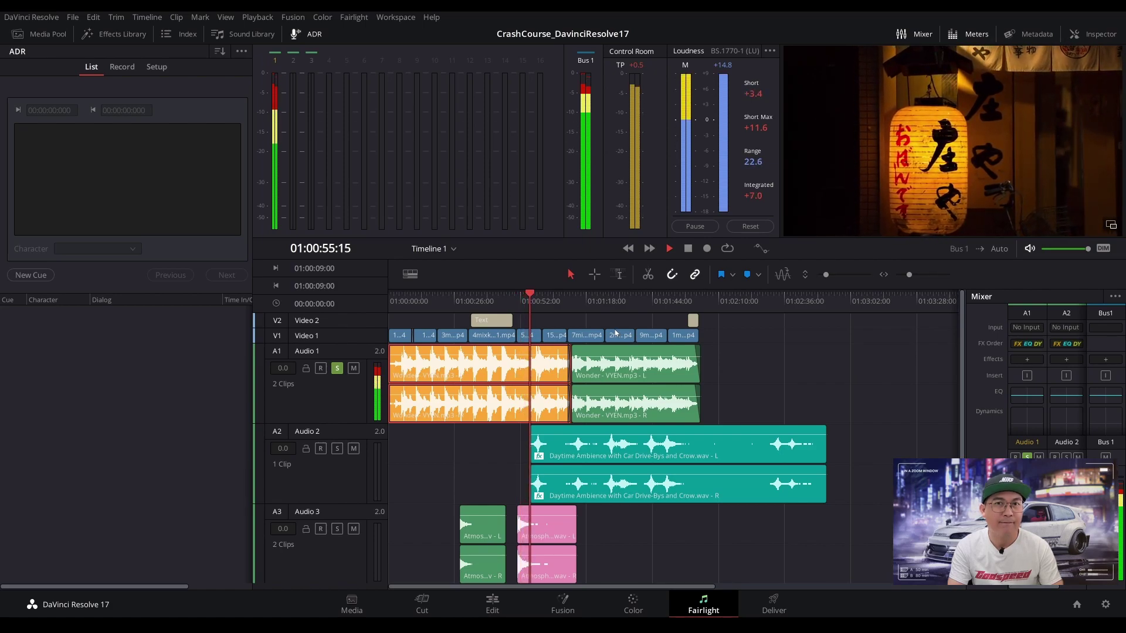
key("space")
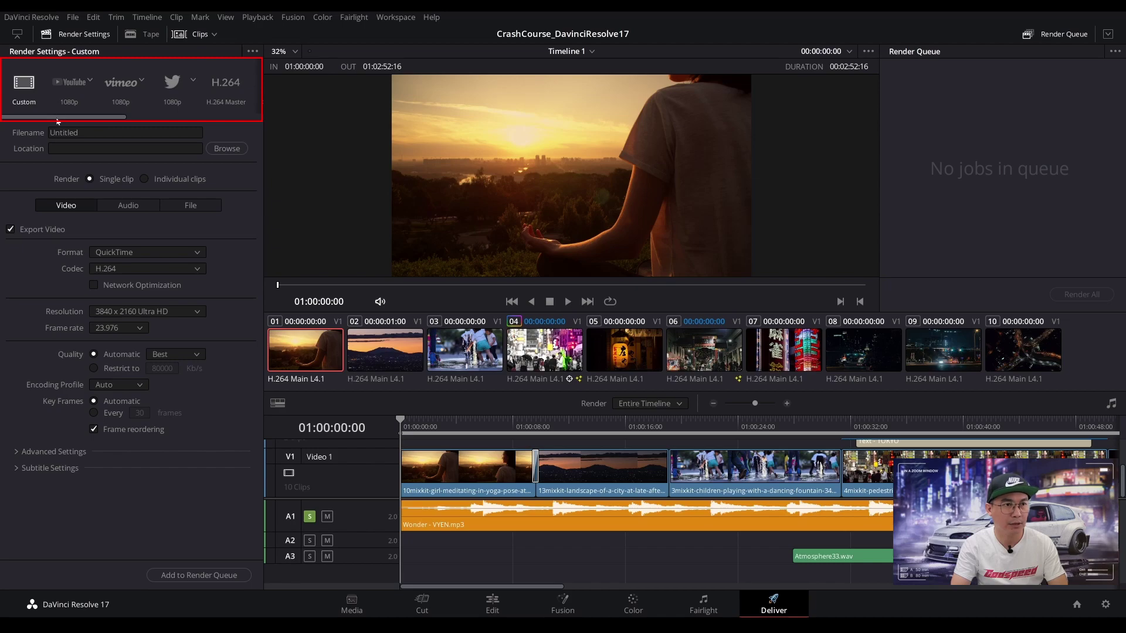
Choose the YouTube 1080p render preset and enable direct upload to YouTube.
left_click_drag(64, 120, 29, 124)
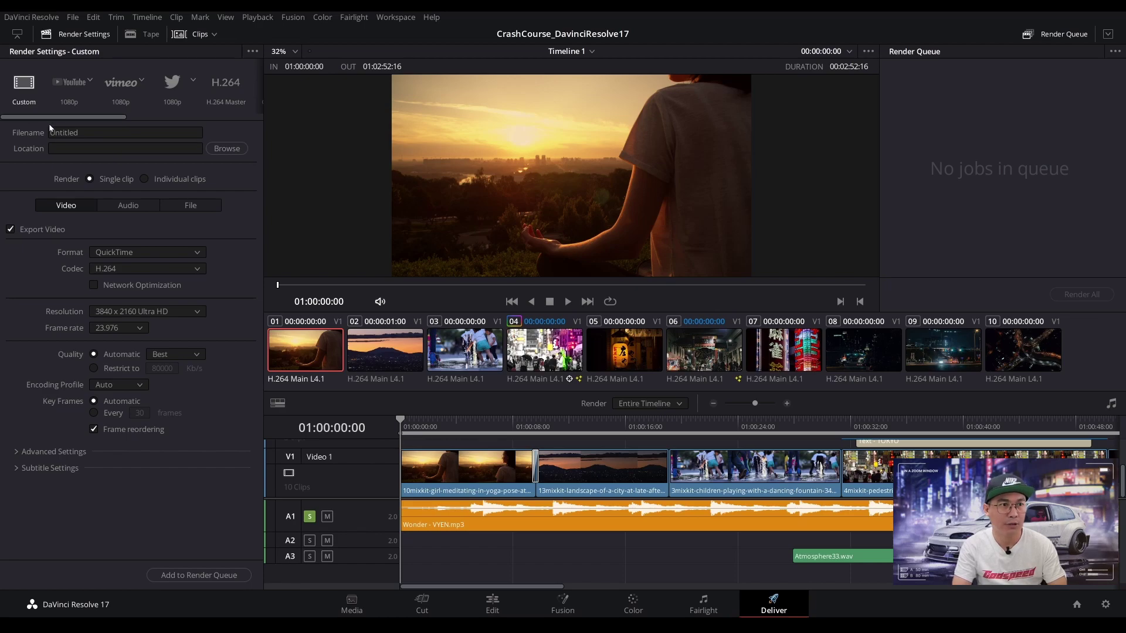
left_click(75, 87)
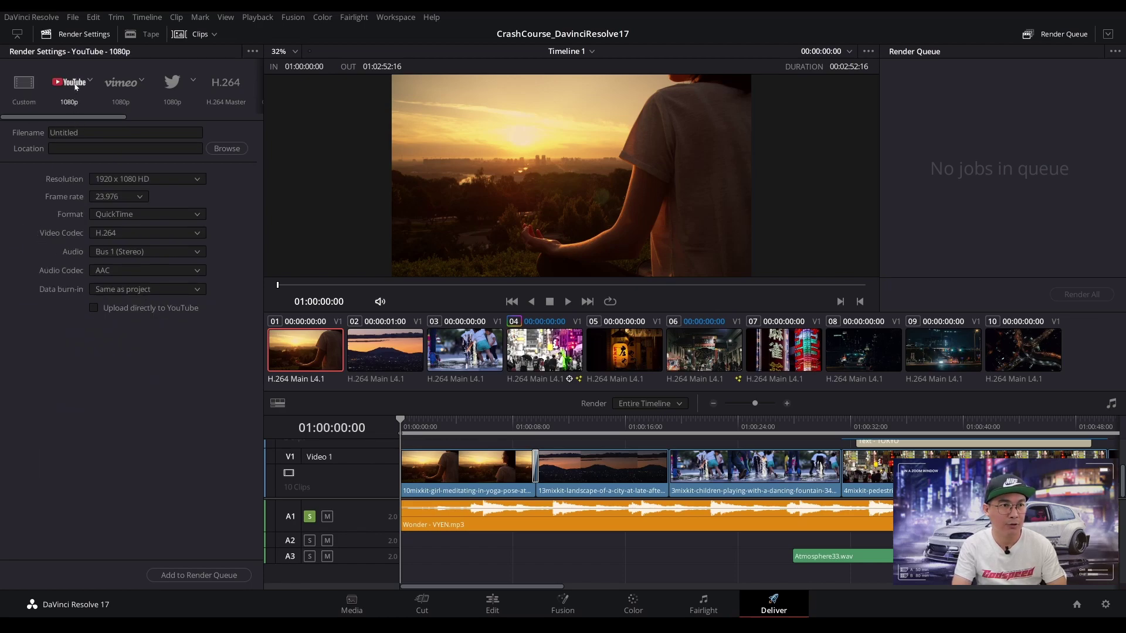
left_click(93, 308)
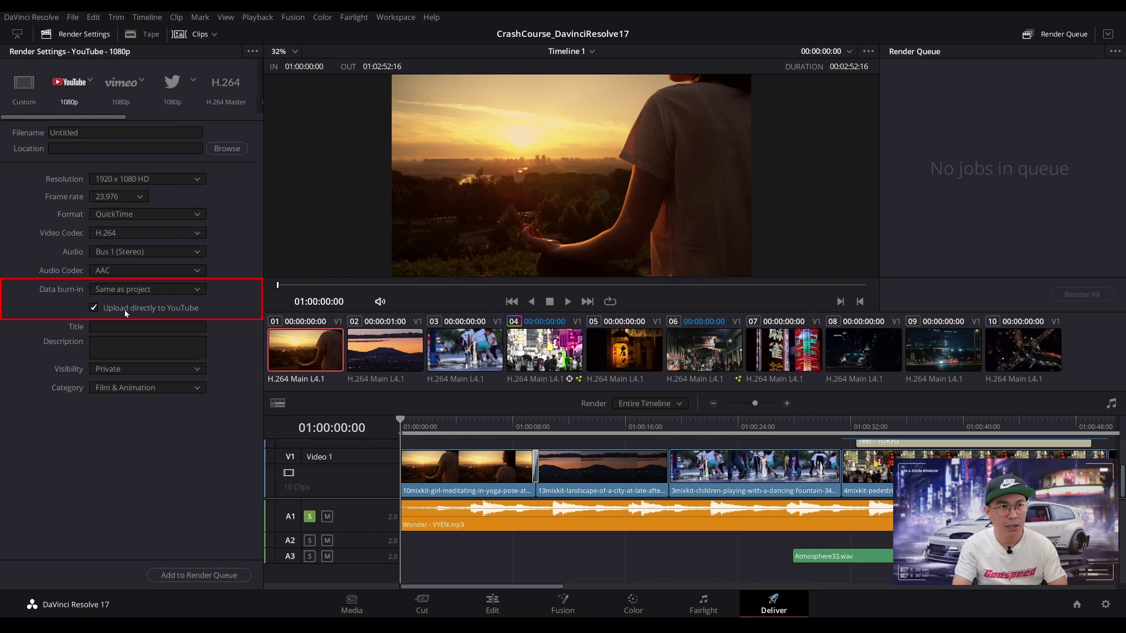
Inspect the YouTube, Vimeo and Twitter sign-in options in the Internet Accounts preferences, leaving them without saving.
left_click(30, 17)
left_click(33, 75)
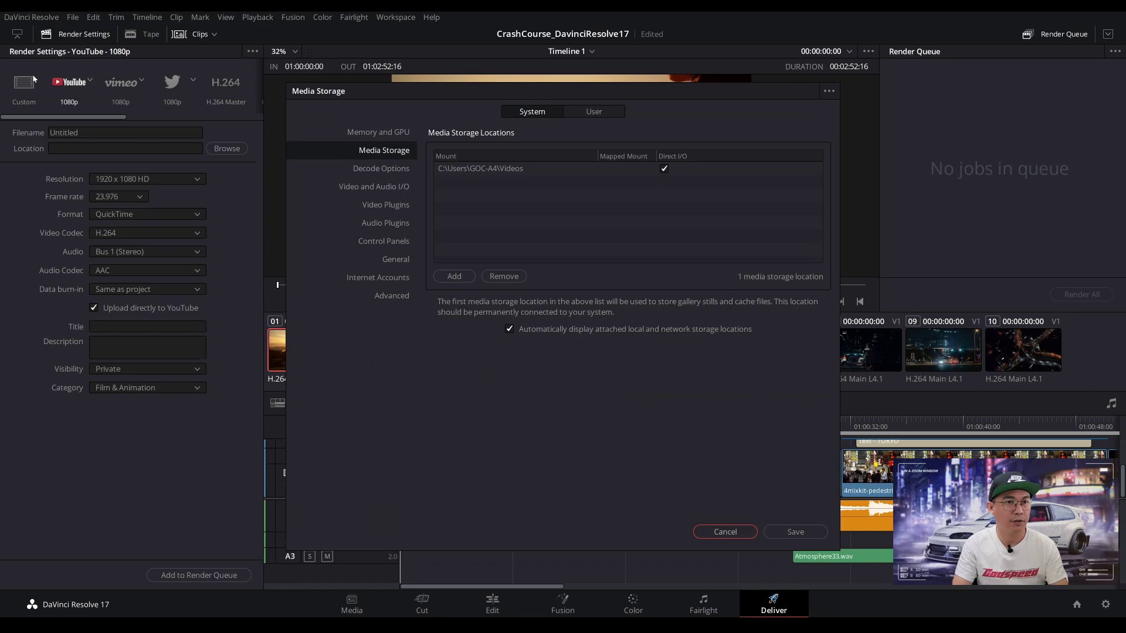
left_click(386, 279)
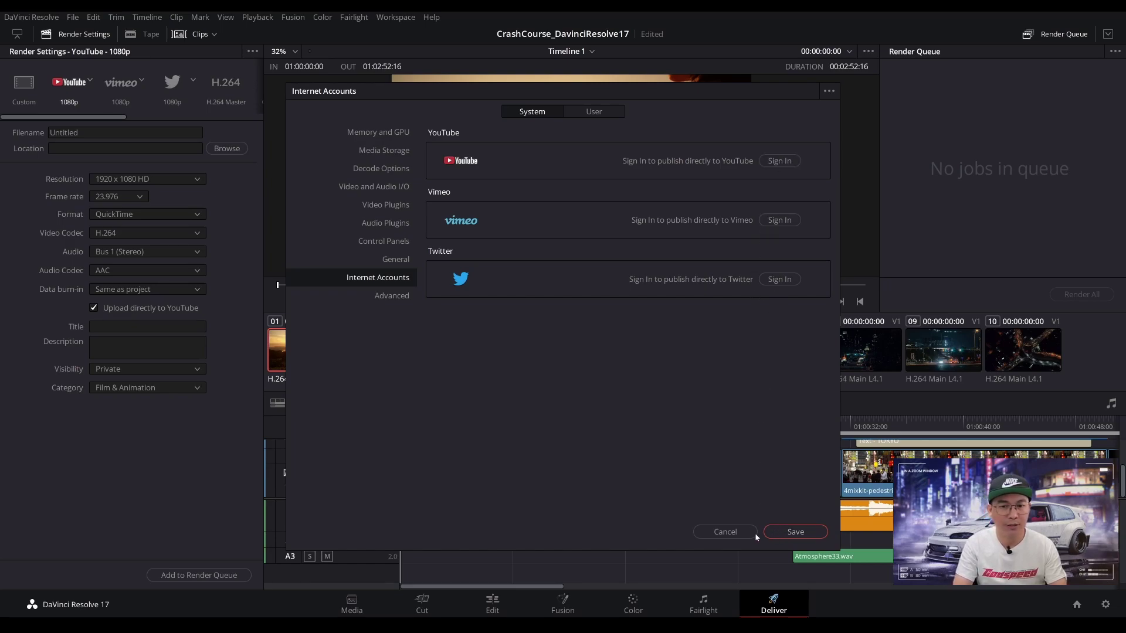
left_click(735, 533)
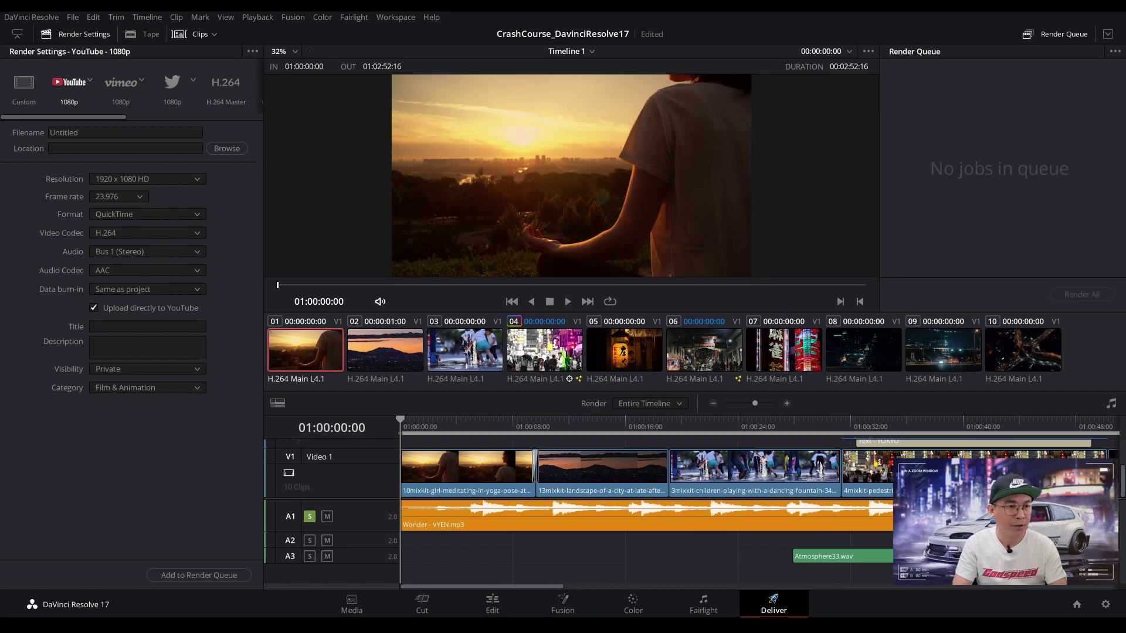
Look over the YouTube upload details: the title and description fields and the visibility and category choices.
left_click(148, 327)
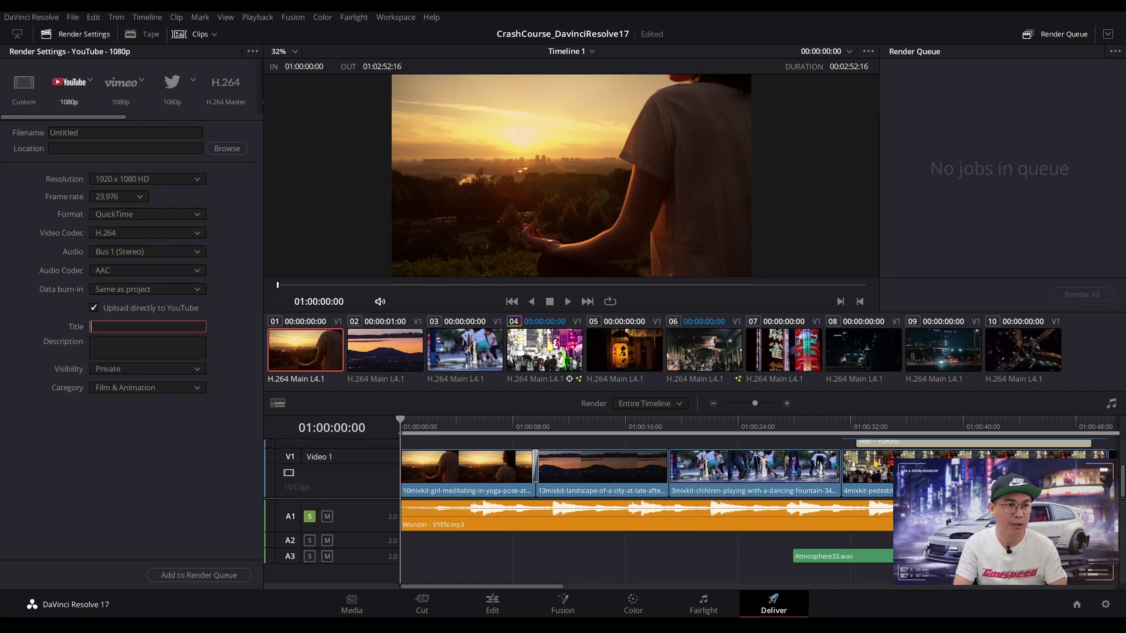
left_click(148, 348)
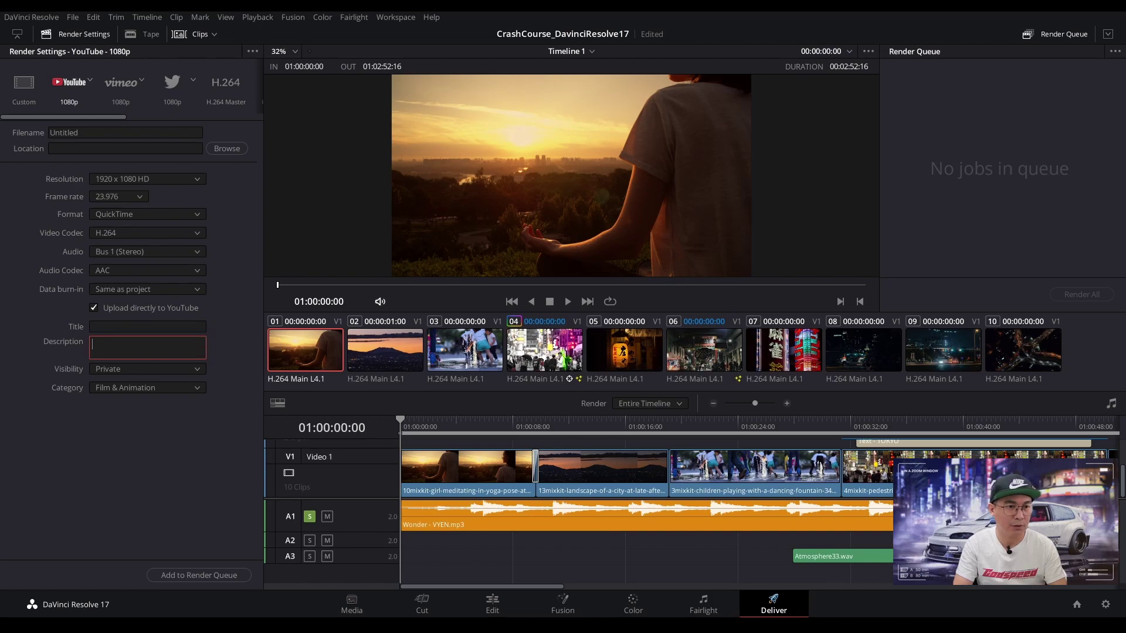
left_click(197, 370)
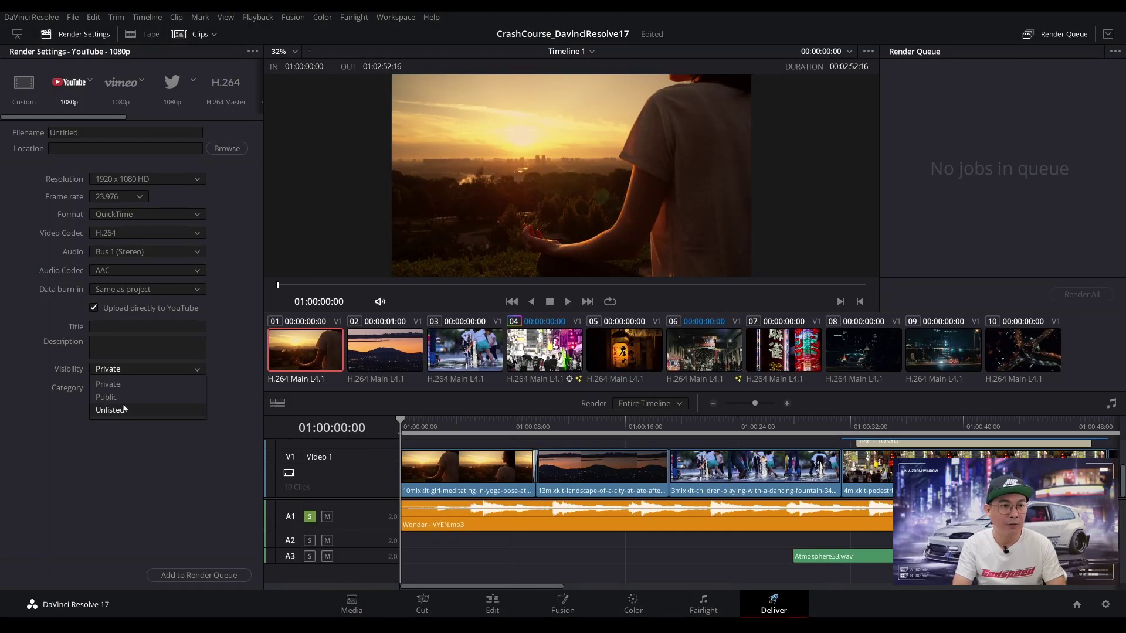
key("Escape")
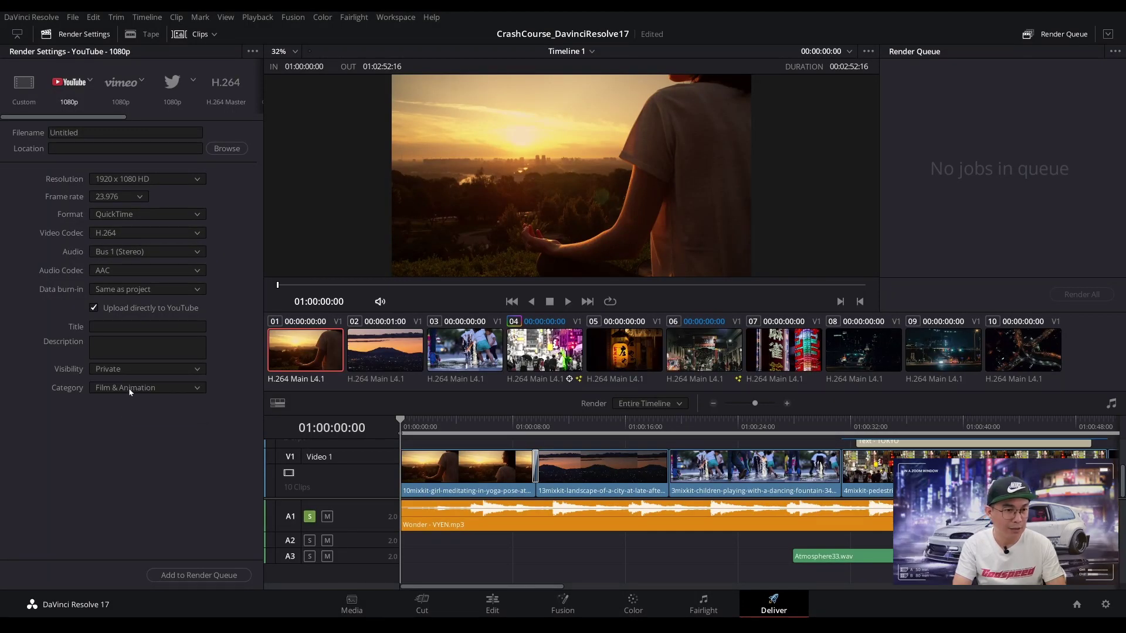
left_click(130, 389)
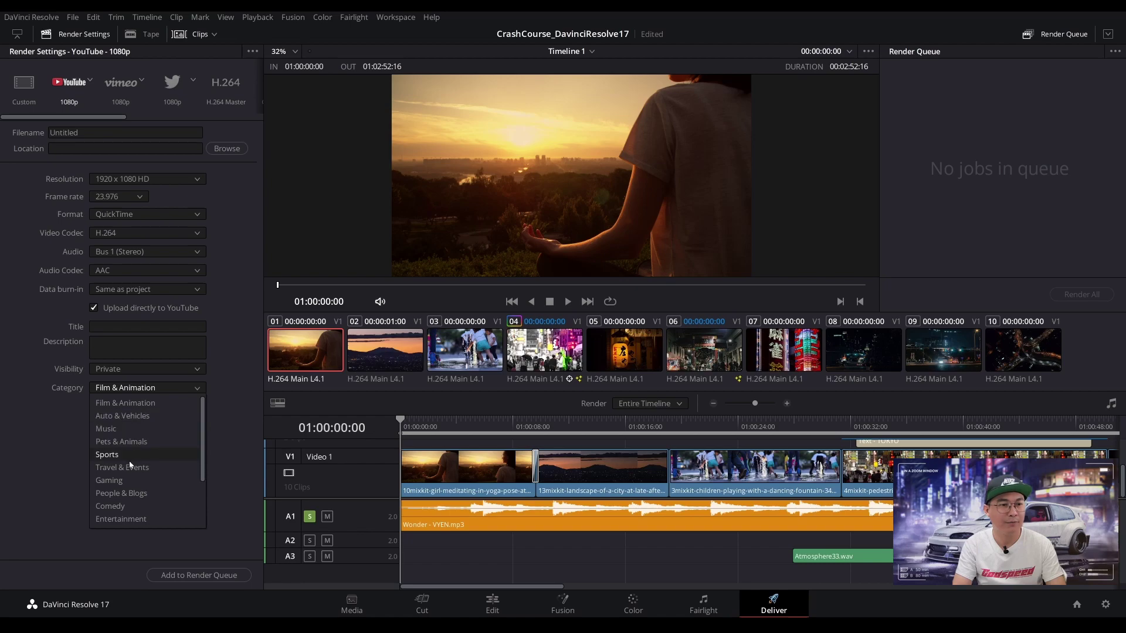
key("Escape")
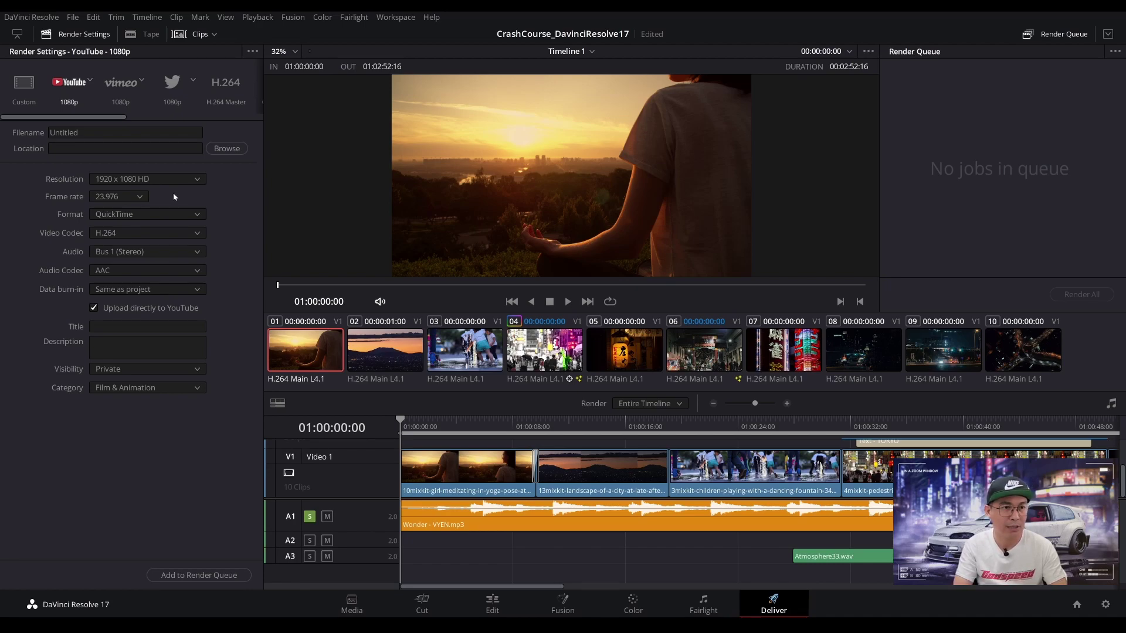
Examine the frame rate, format, video codec and audio choices of the YouTube preset, keeping QuickTime and H.264.
left_click(140, 197)
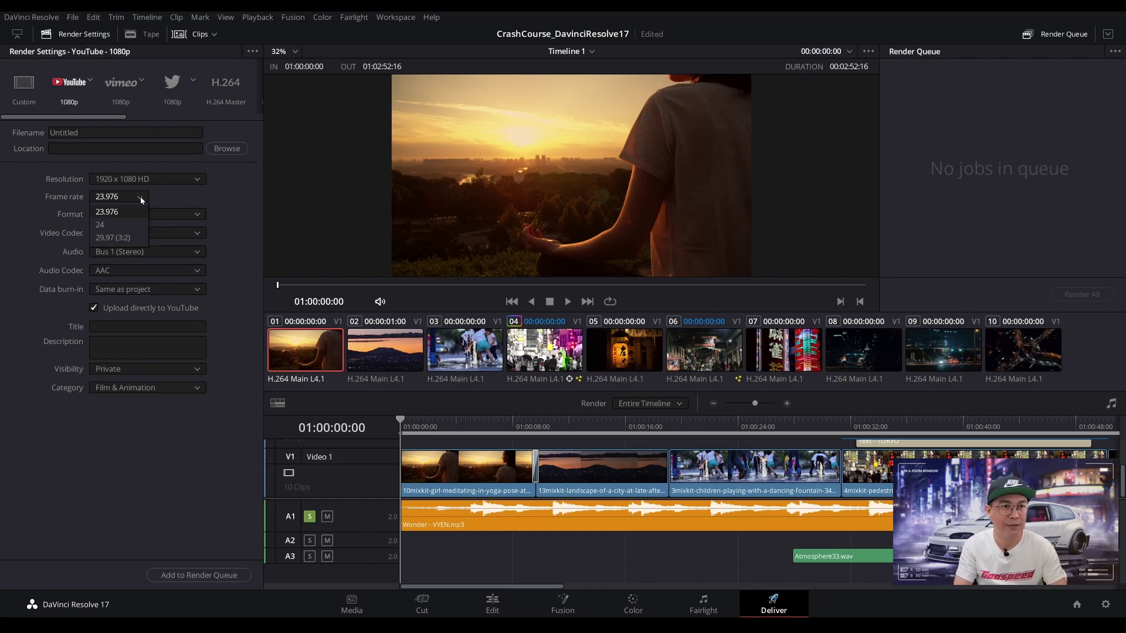
left_click(140, 196)
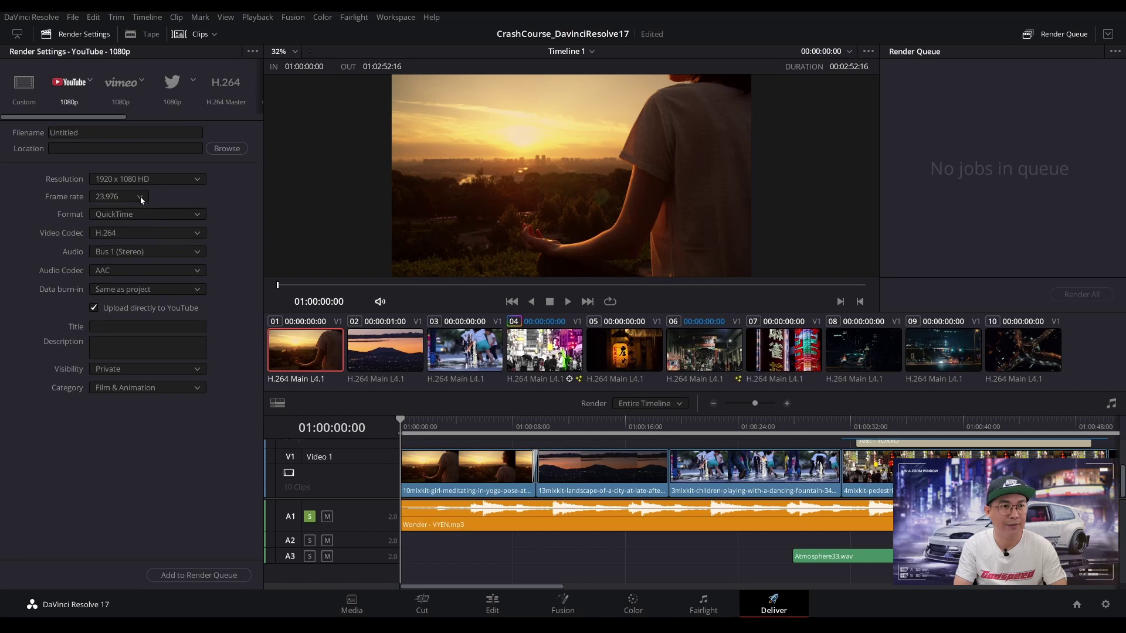
left_click(198, 215)
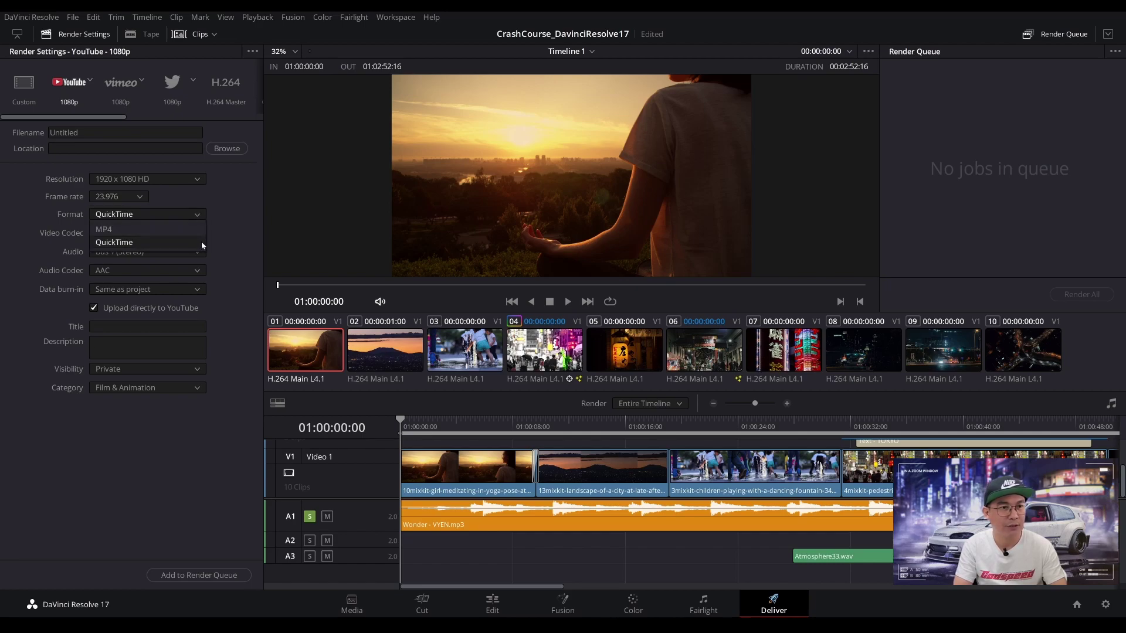
left_click(201, 242)
left_click(198, 233)
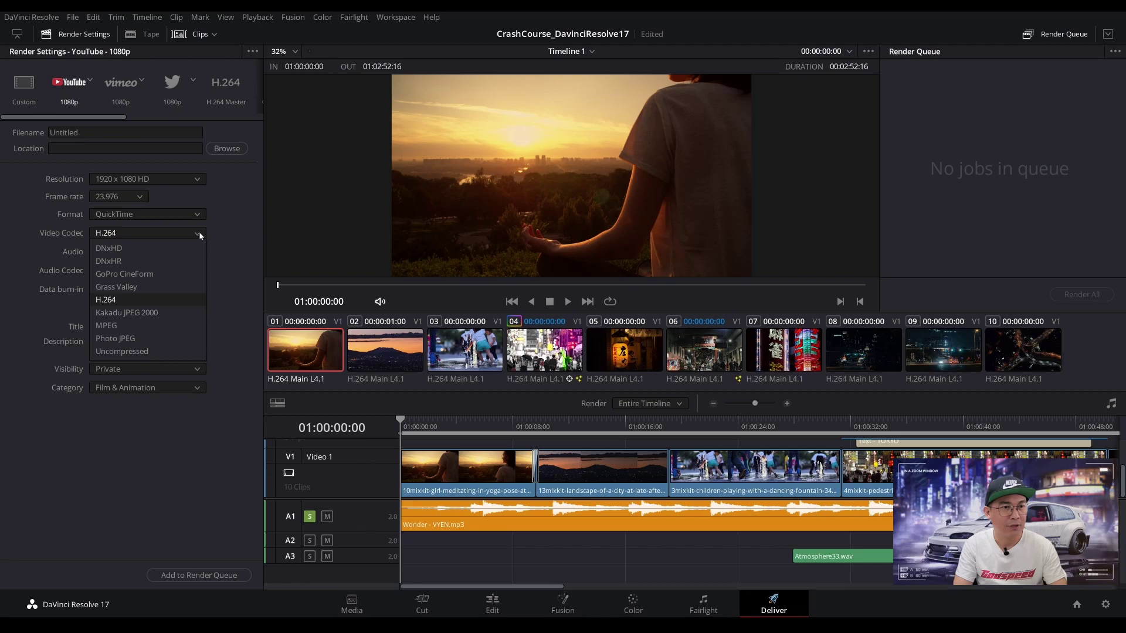
left_click(200, 233)
left_click(199, 253)
left_click(206, 254)
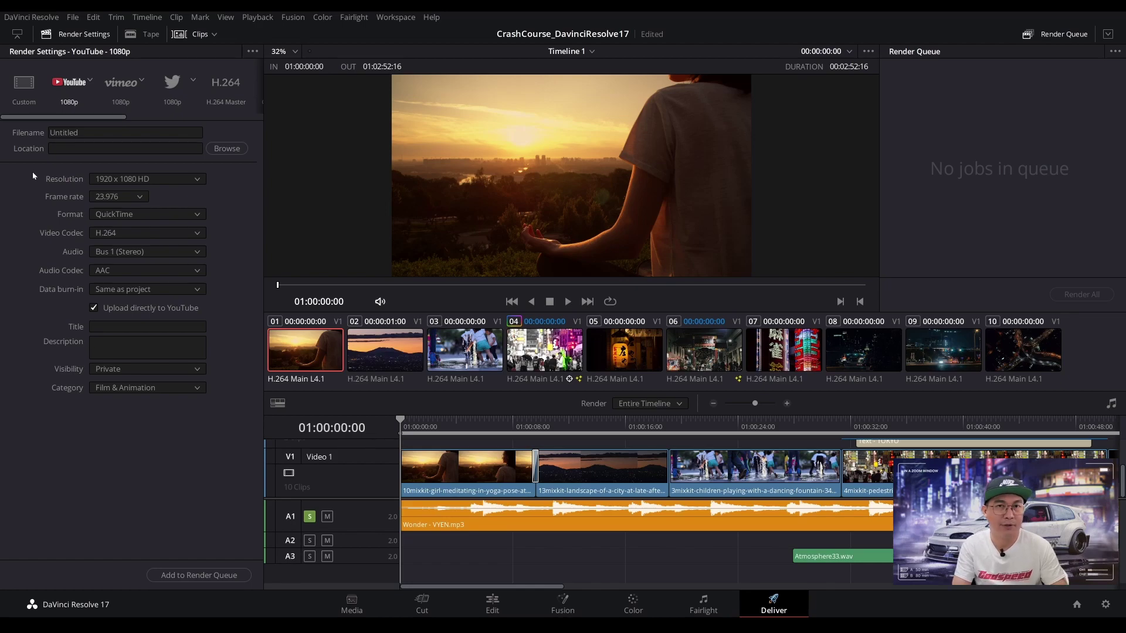
Switch the render settings to the Custom preset and review its format, codec and resolution choices.
left_click(26, 90)
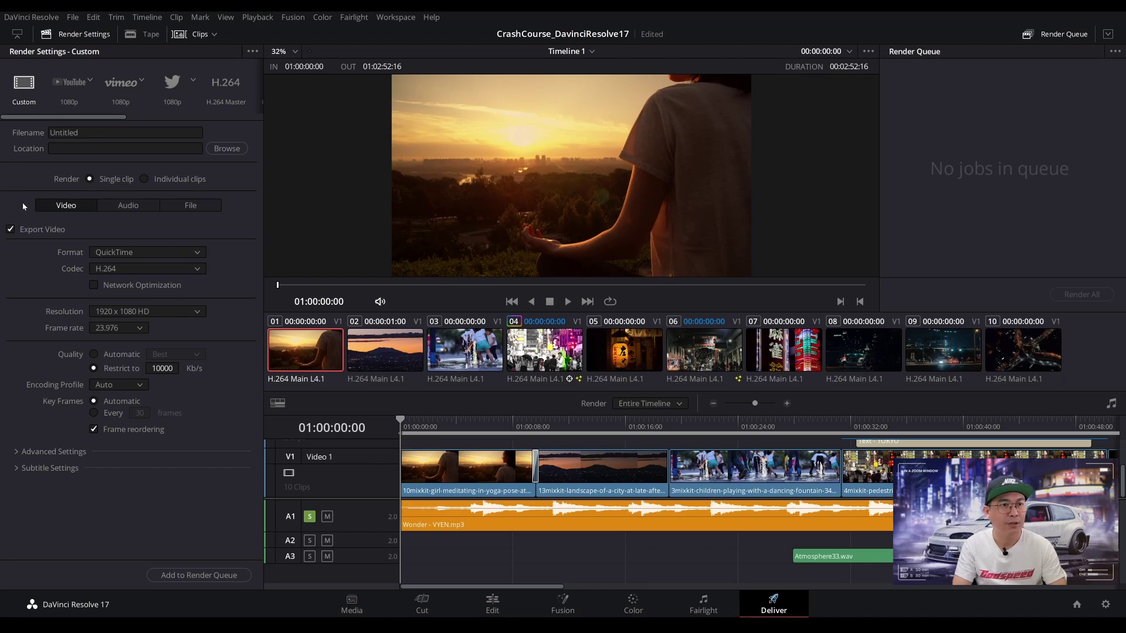
left_click(202, 250)
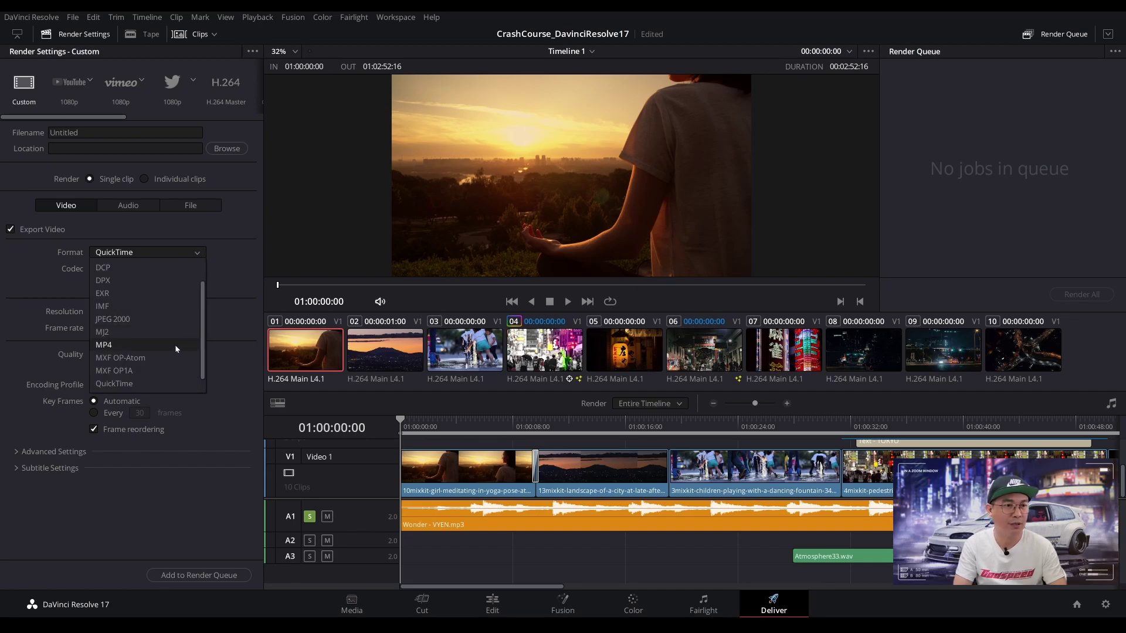
left_click(238, 266)
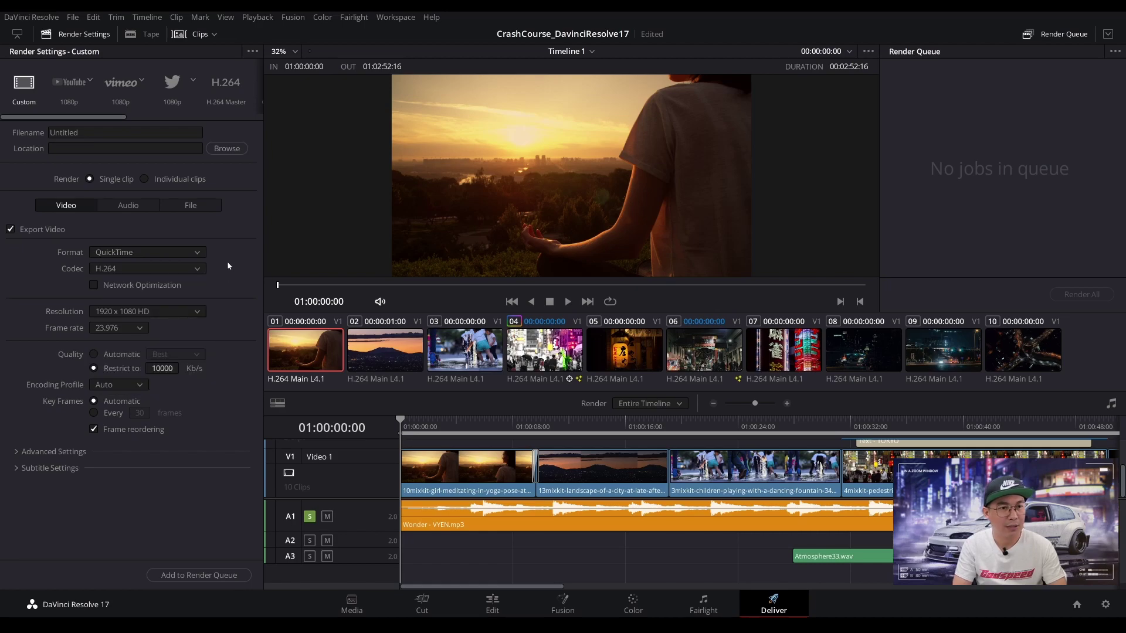
left_click(200, 268)
left_click(248, 267)
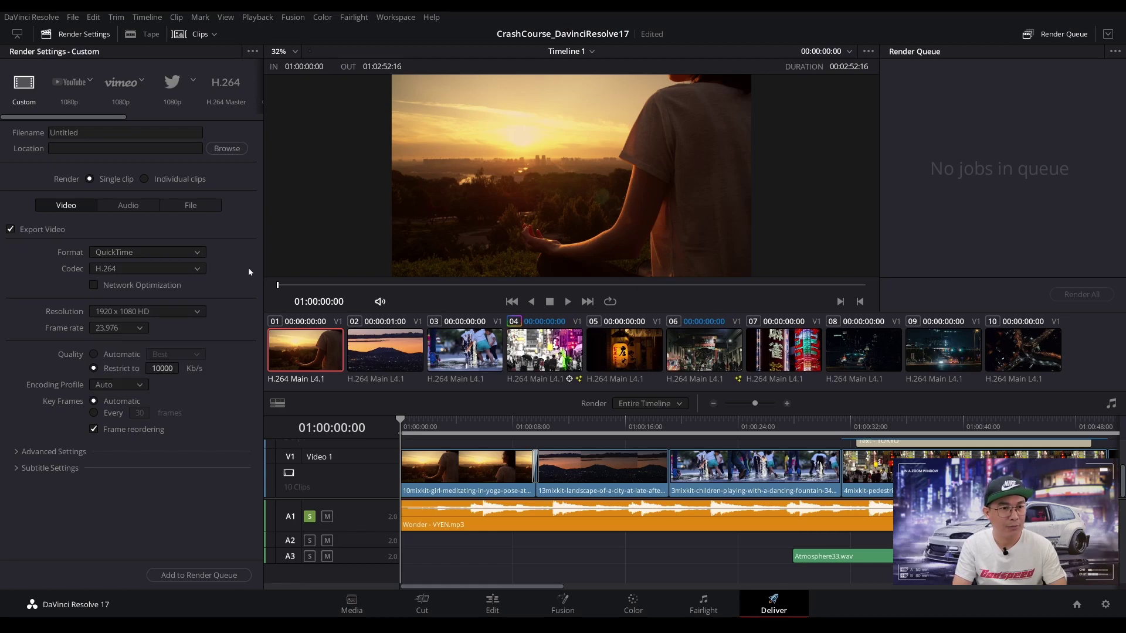
left_click(195, 312)
left_click(239, 302)
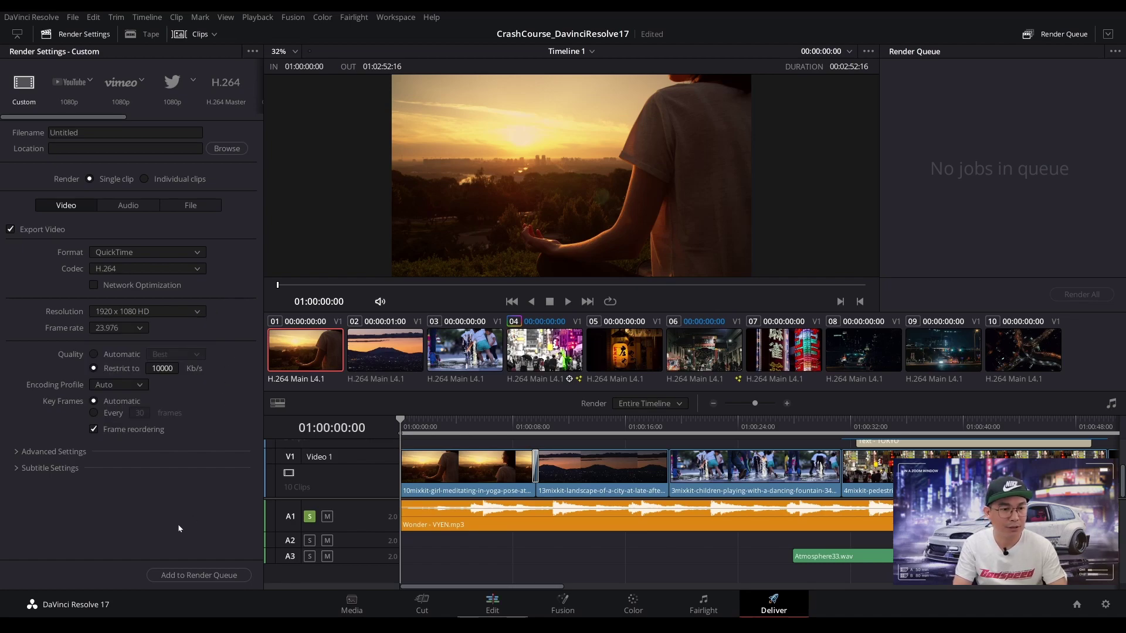
Add the timeline to the render queue as Untitled in the Videos folder and render the queued job.
left_click(153, 575)
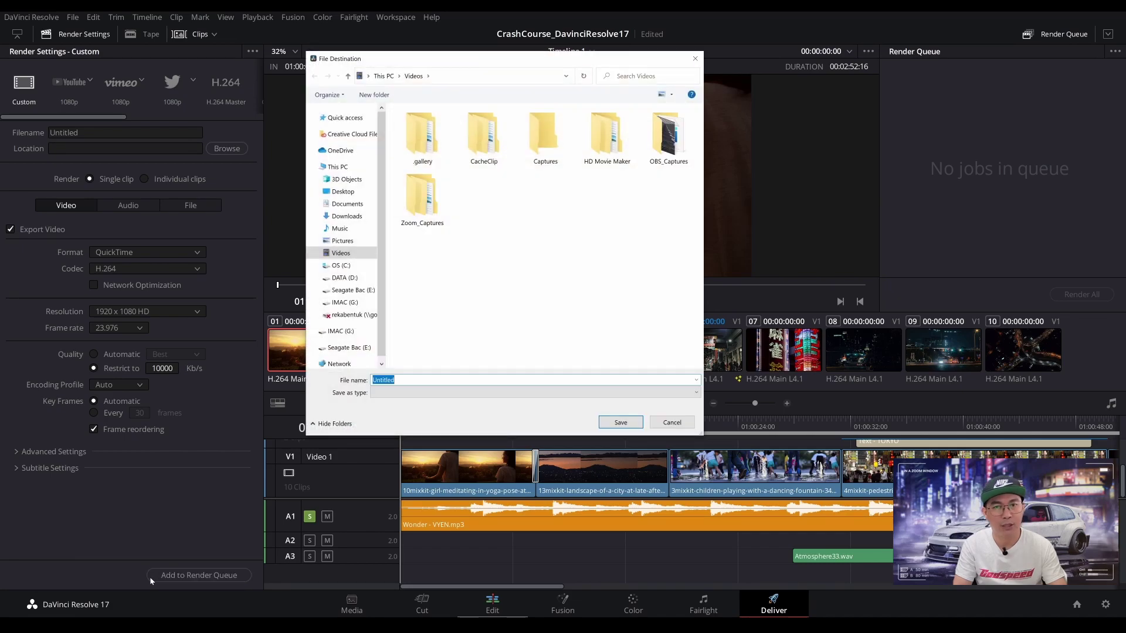
left_click(621, 423)
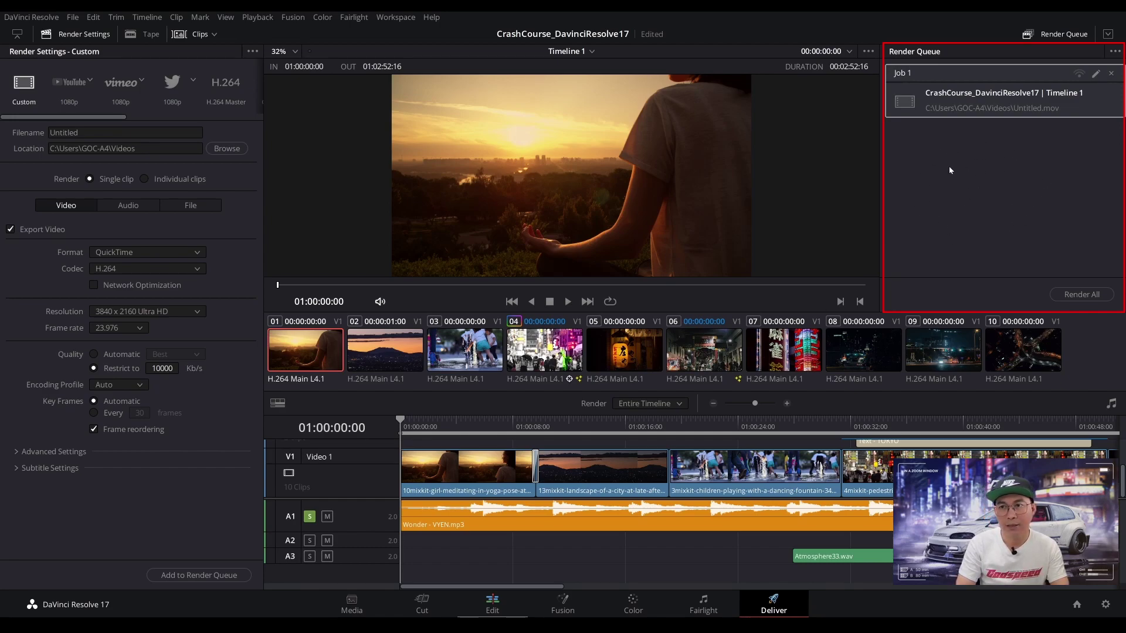
left_click(1089, 300)
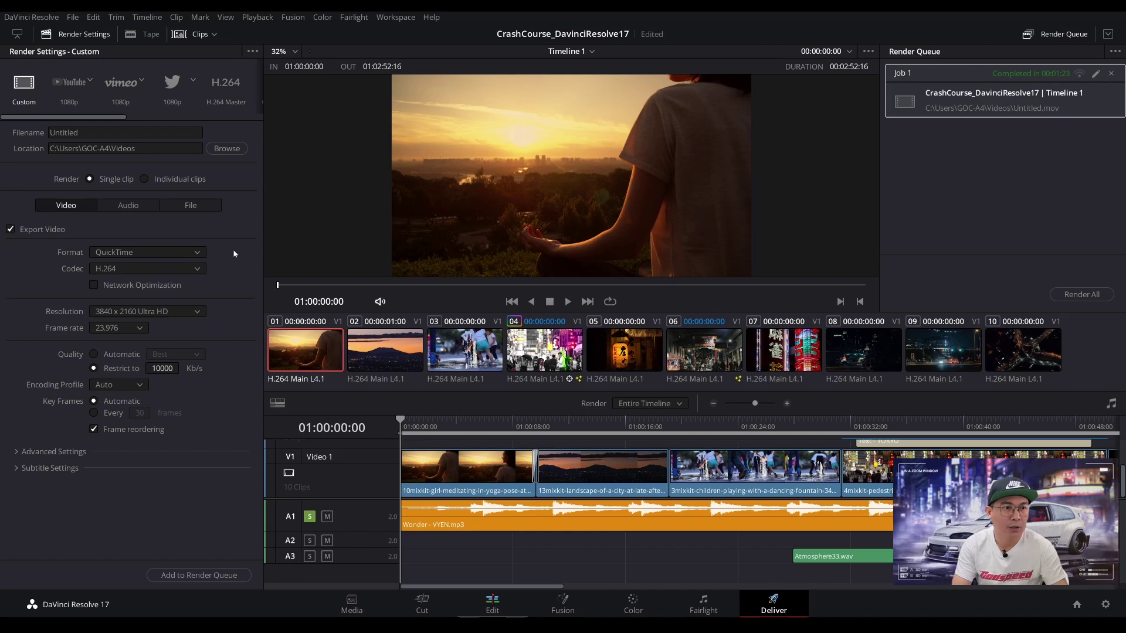
Review the available output resolutions for the Custom render, keeping 3840 x 2160 Ultra HD.
left_click(202, 312)
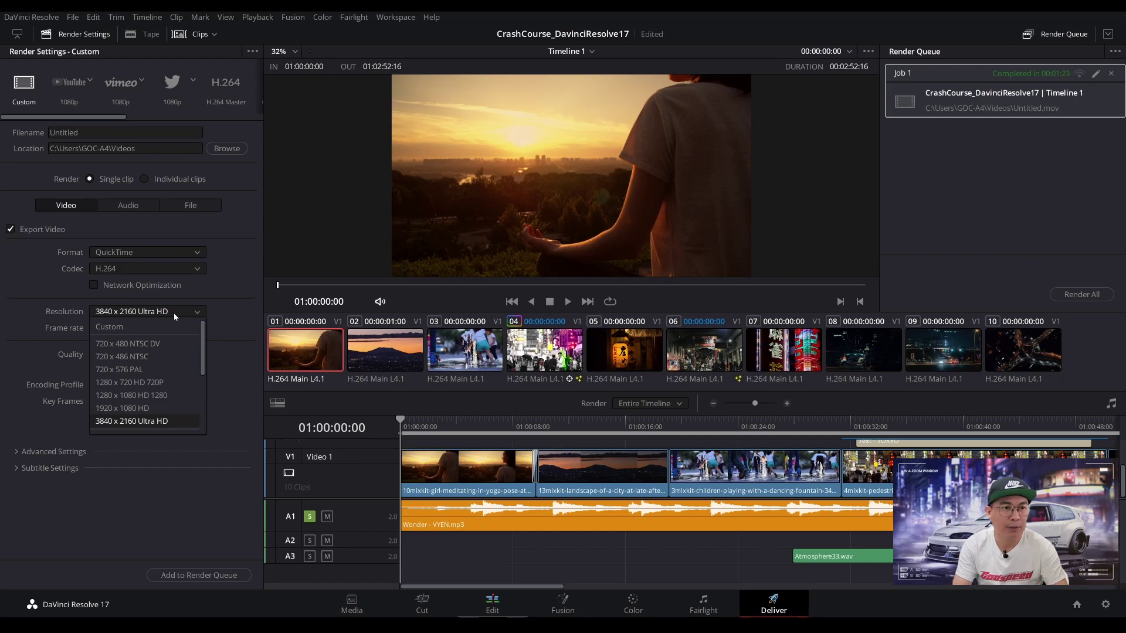
left_click(248, 301)
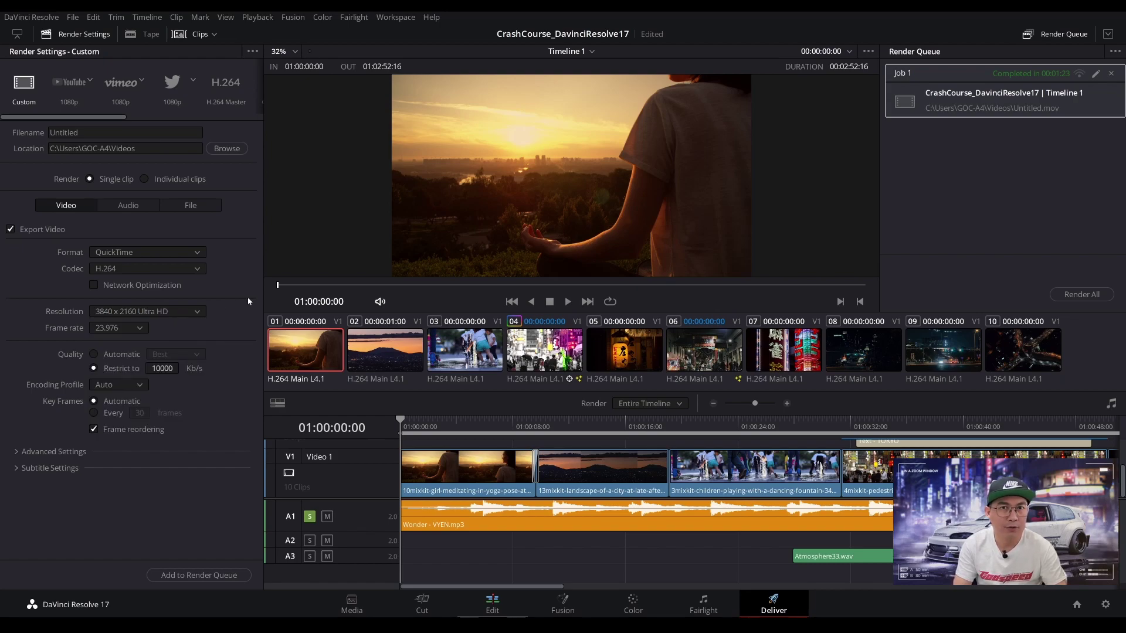
left_click(191, 314)
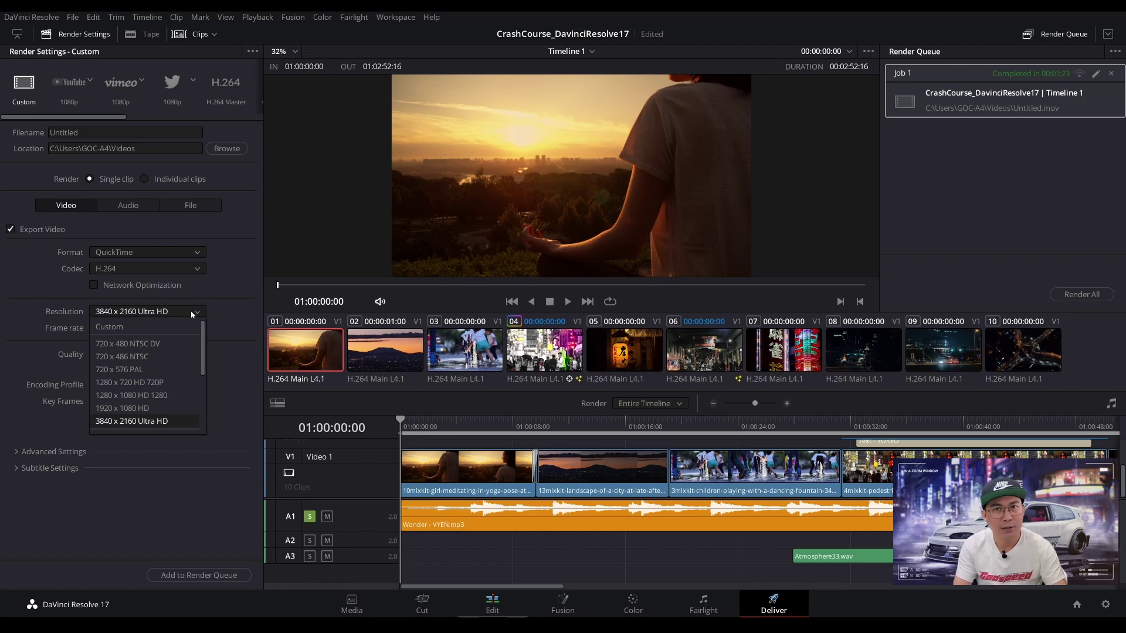
left_click(191, 311)
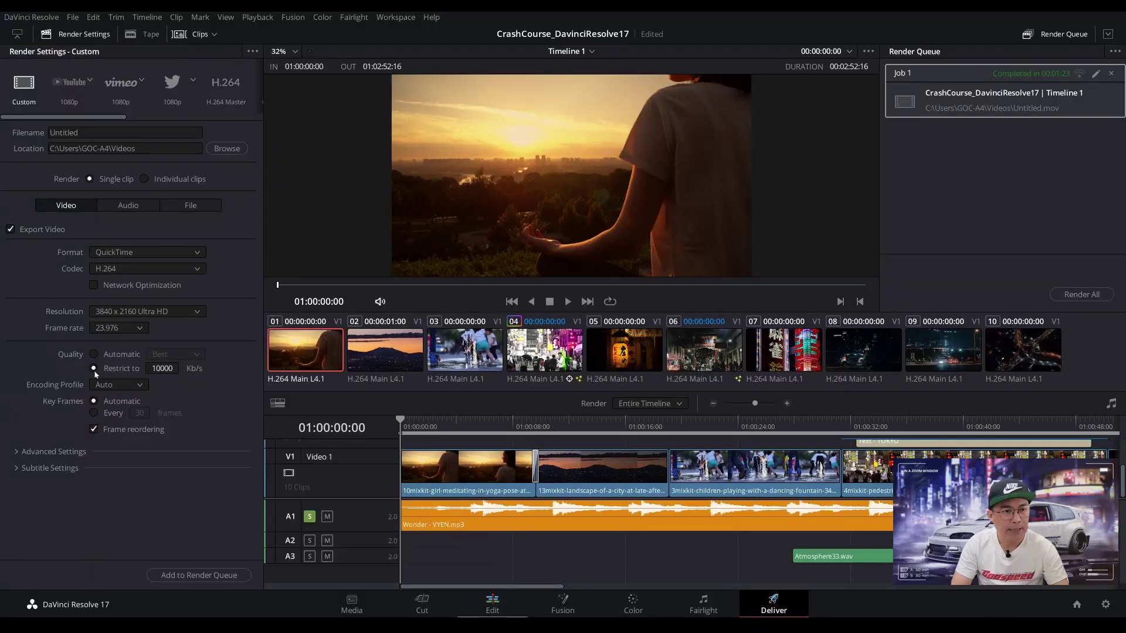
Set the quality's bitrate restriction to 4000 Kb/s for the Custom render.
left_click(163, 369)
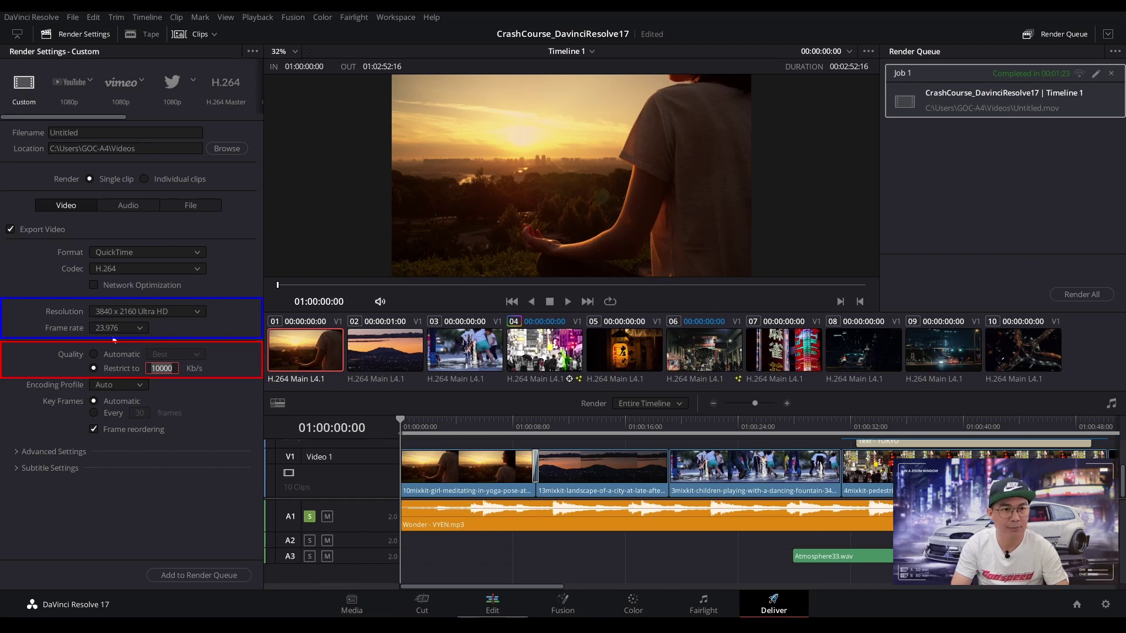
key("Left")
key("Left")
key("Left")
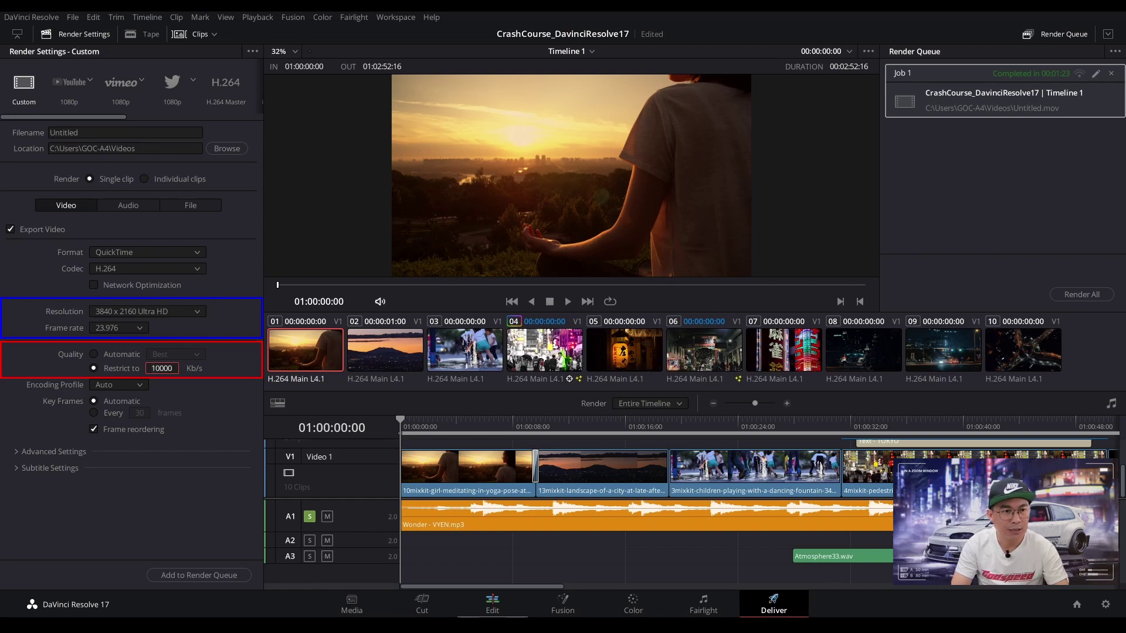
key("BackSpace")
key("BackSpace")
type("4")
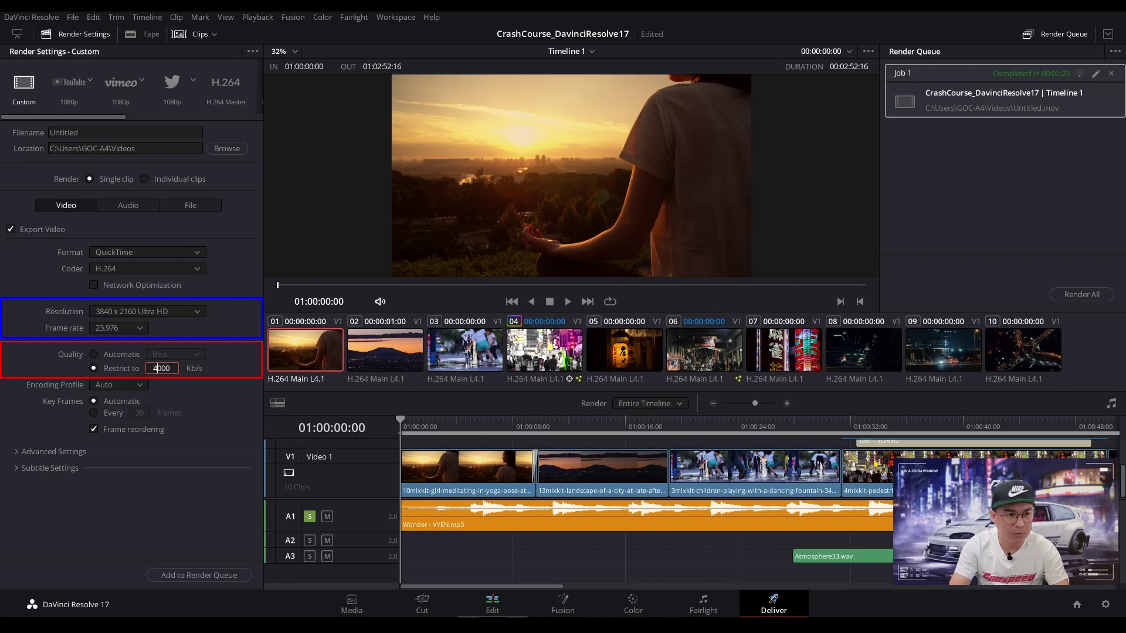